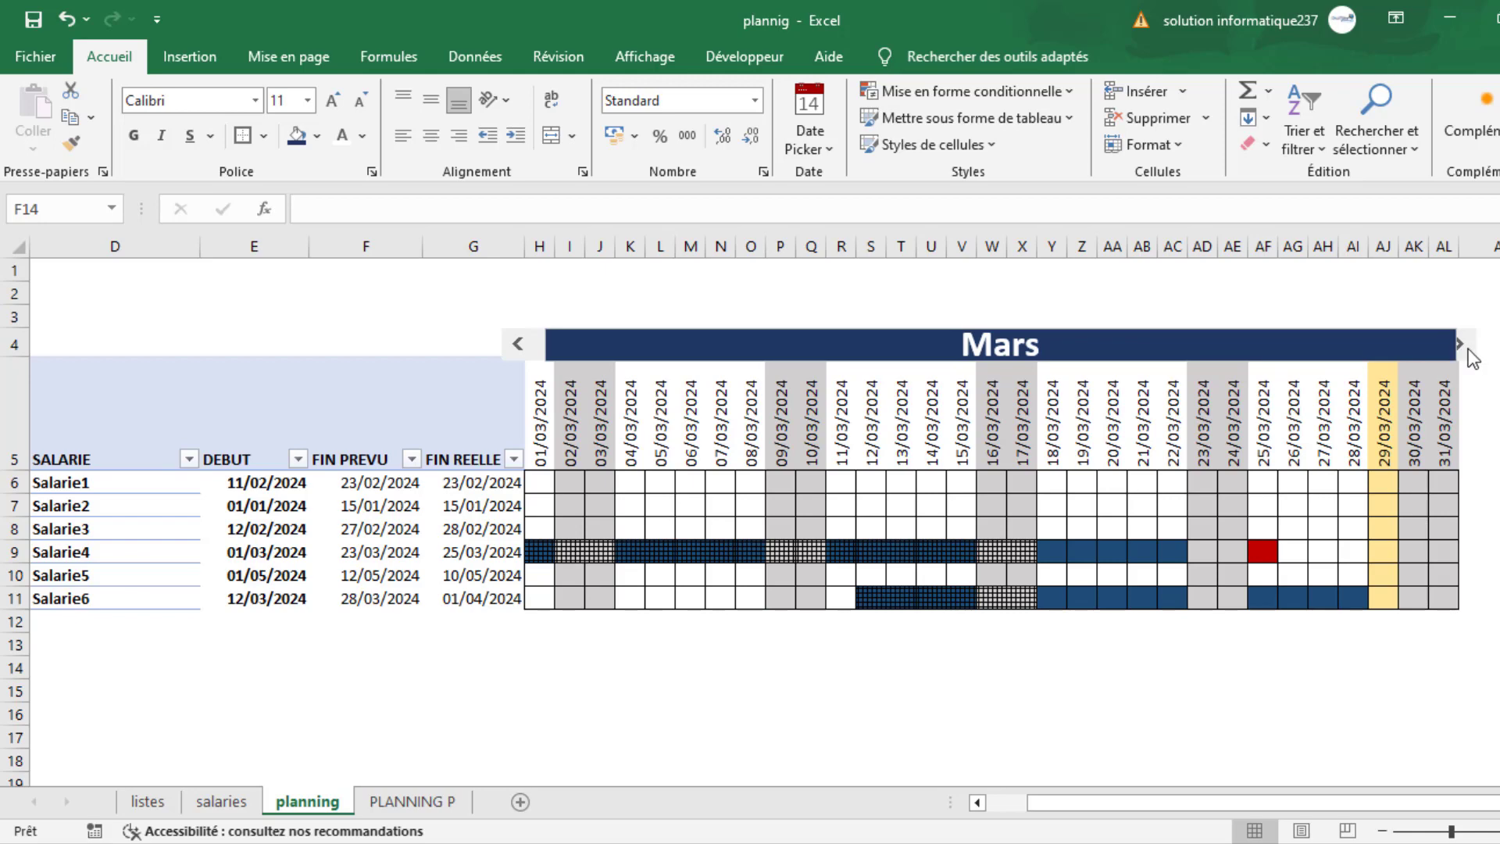
- Page the planning calendar back to Janvier and forward to Février to examine the salariés' bars
{"action": "left_click", "coordinate": [518, 348]}
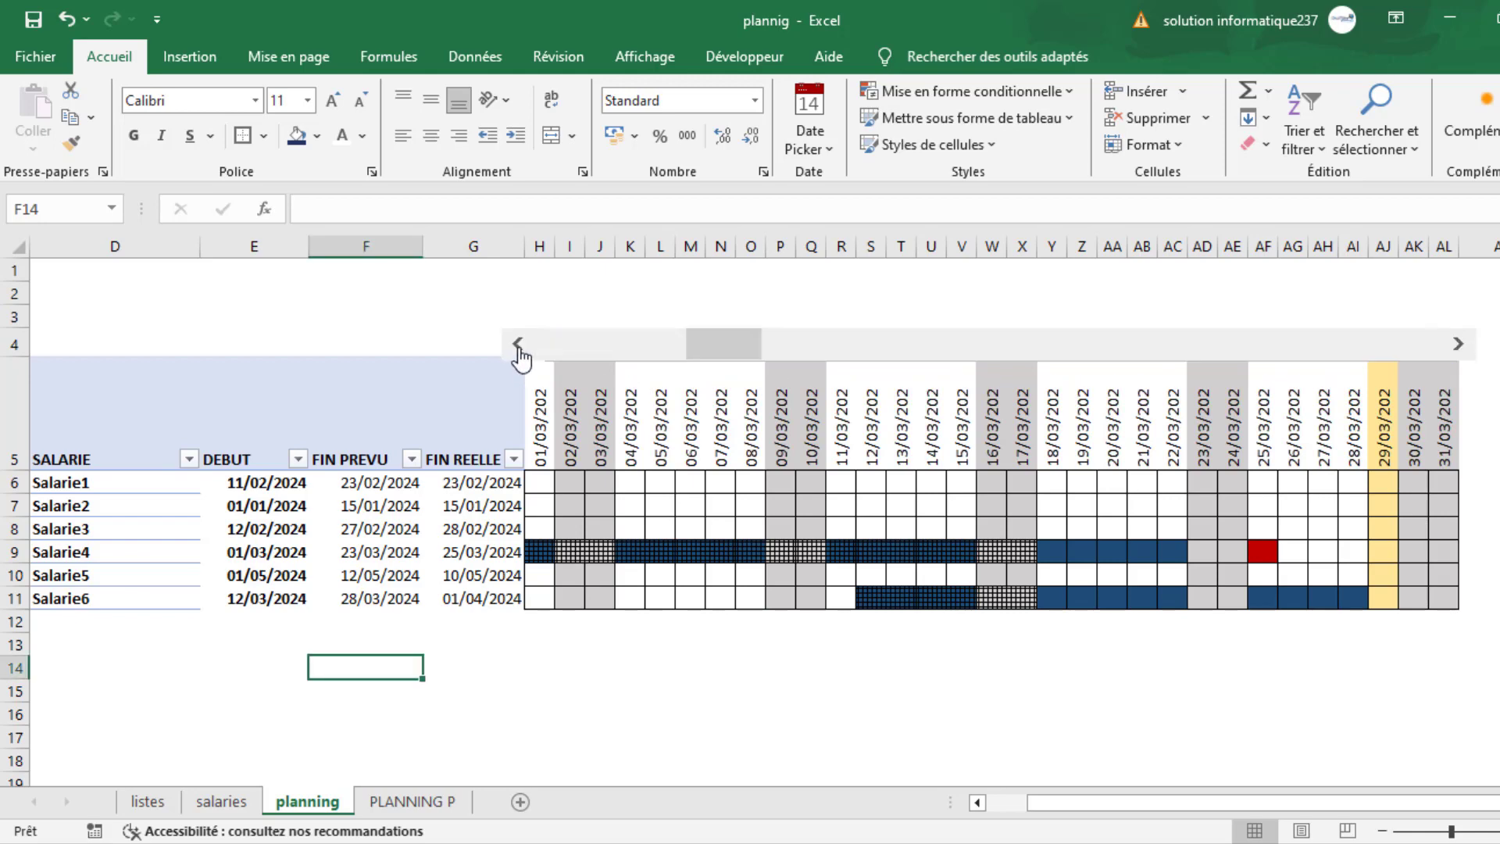
{"action": "left_click", "coordinate": [518, 349]}
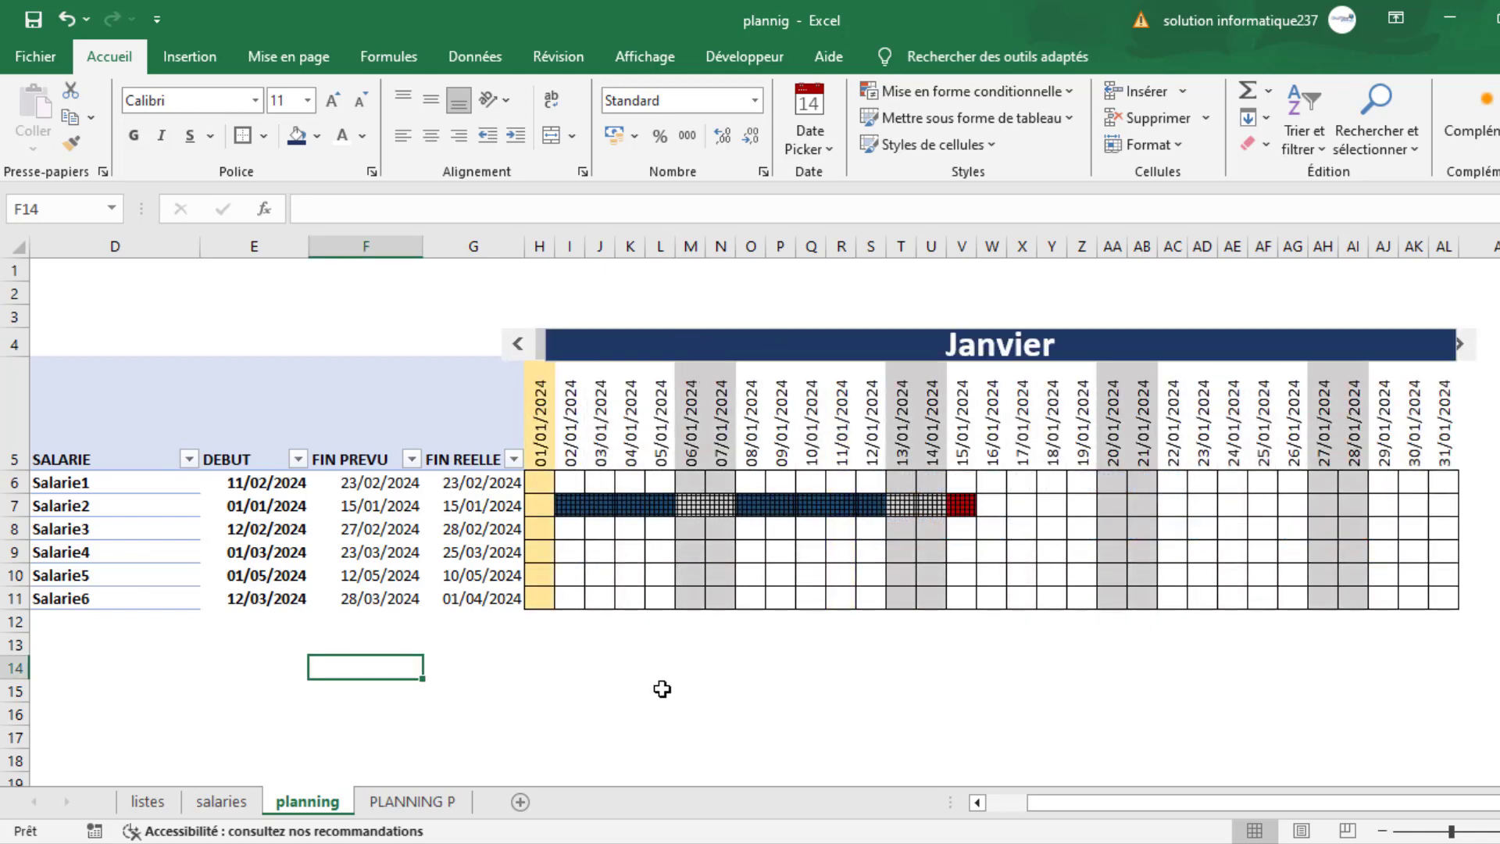
{"action": "left_click_drag", "start_coordinate": [1029, 802], "coordinate": [954, 805]}
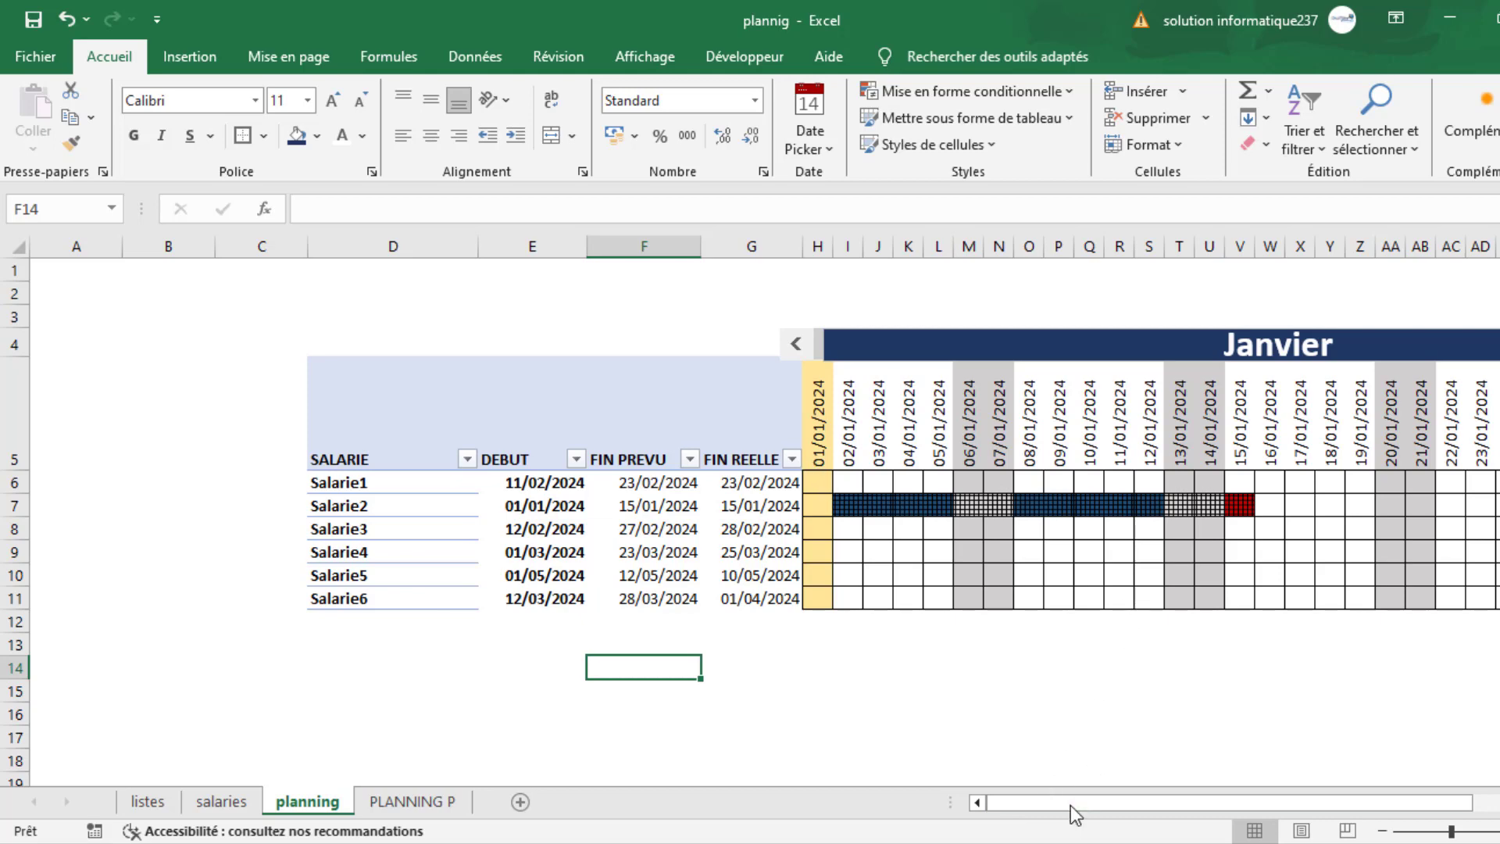
{"action": "left_click_drag", "start_coordinate": [1070, 805], "coordinate": [1221, 800]}
{"action": "left_click", "coordinate": [1179, 344]}
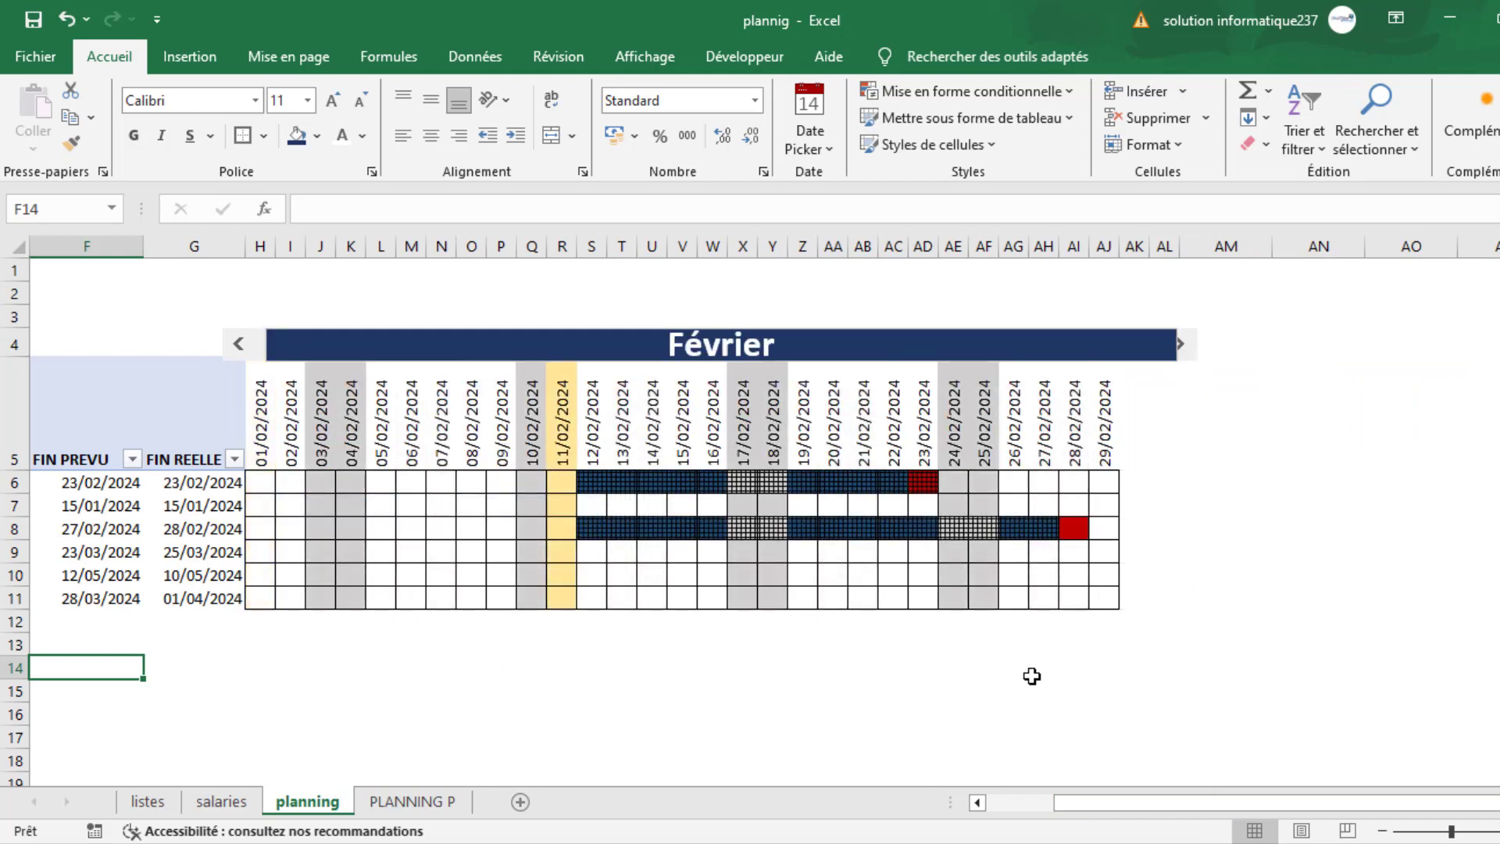
{"action": "left_click_drag", "start_coordinate": [1165, 802], "coordinate": [1127, 804]}
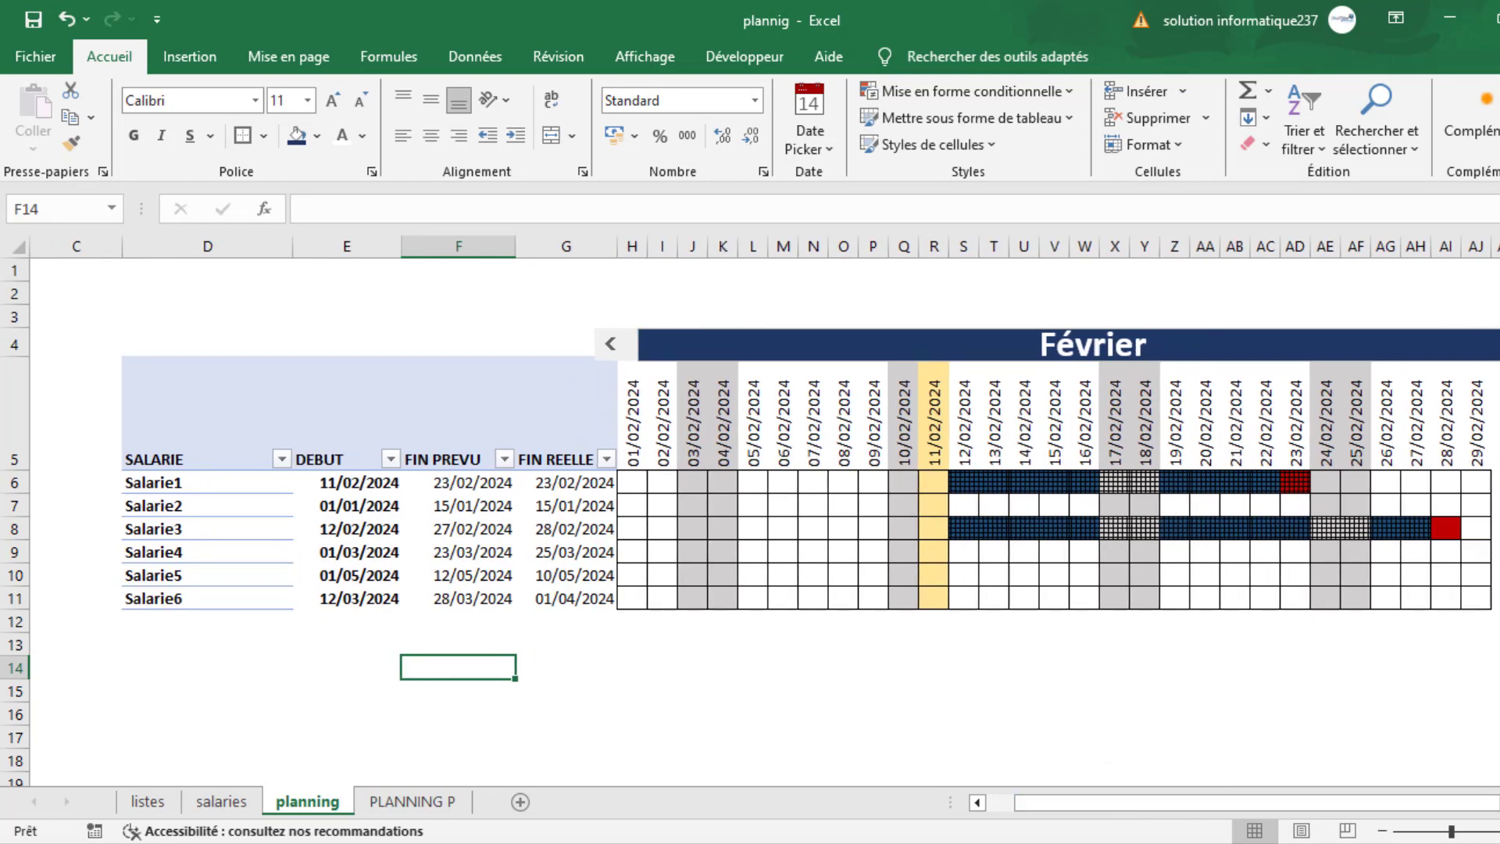
- Browse the planning calendar's months through Août and return to Mars to examine the highlighted days
{"action": "left_click", "coordinate": [614, 351]}
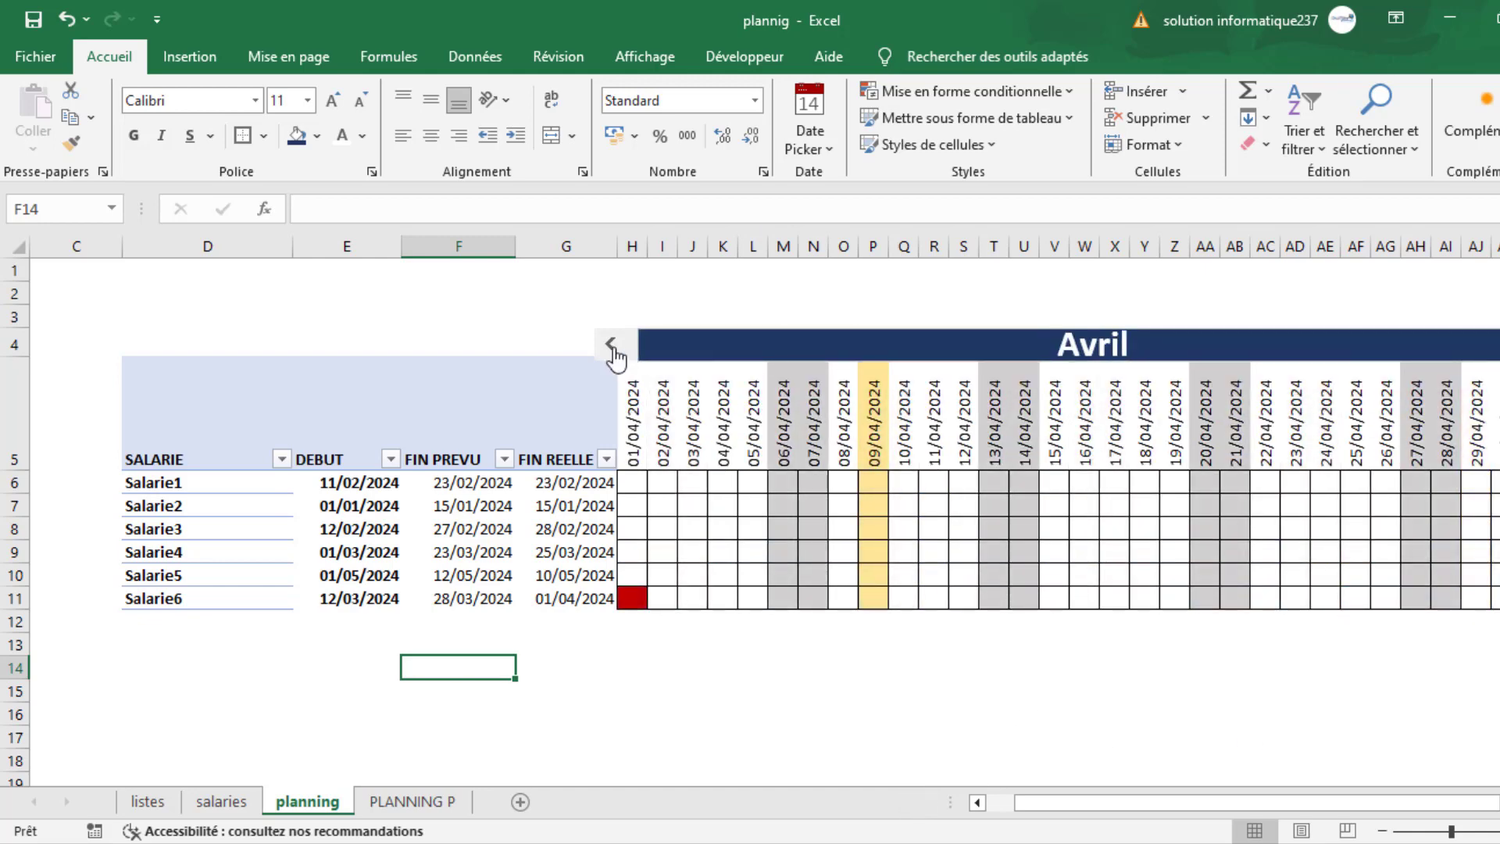
{"action": "left_click", "coordinate": [610, 344]}
{"action": "left_click", "coordinate": [612, 352]}
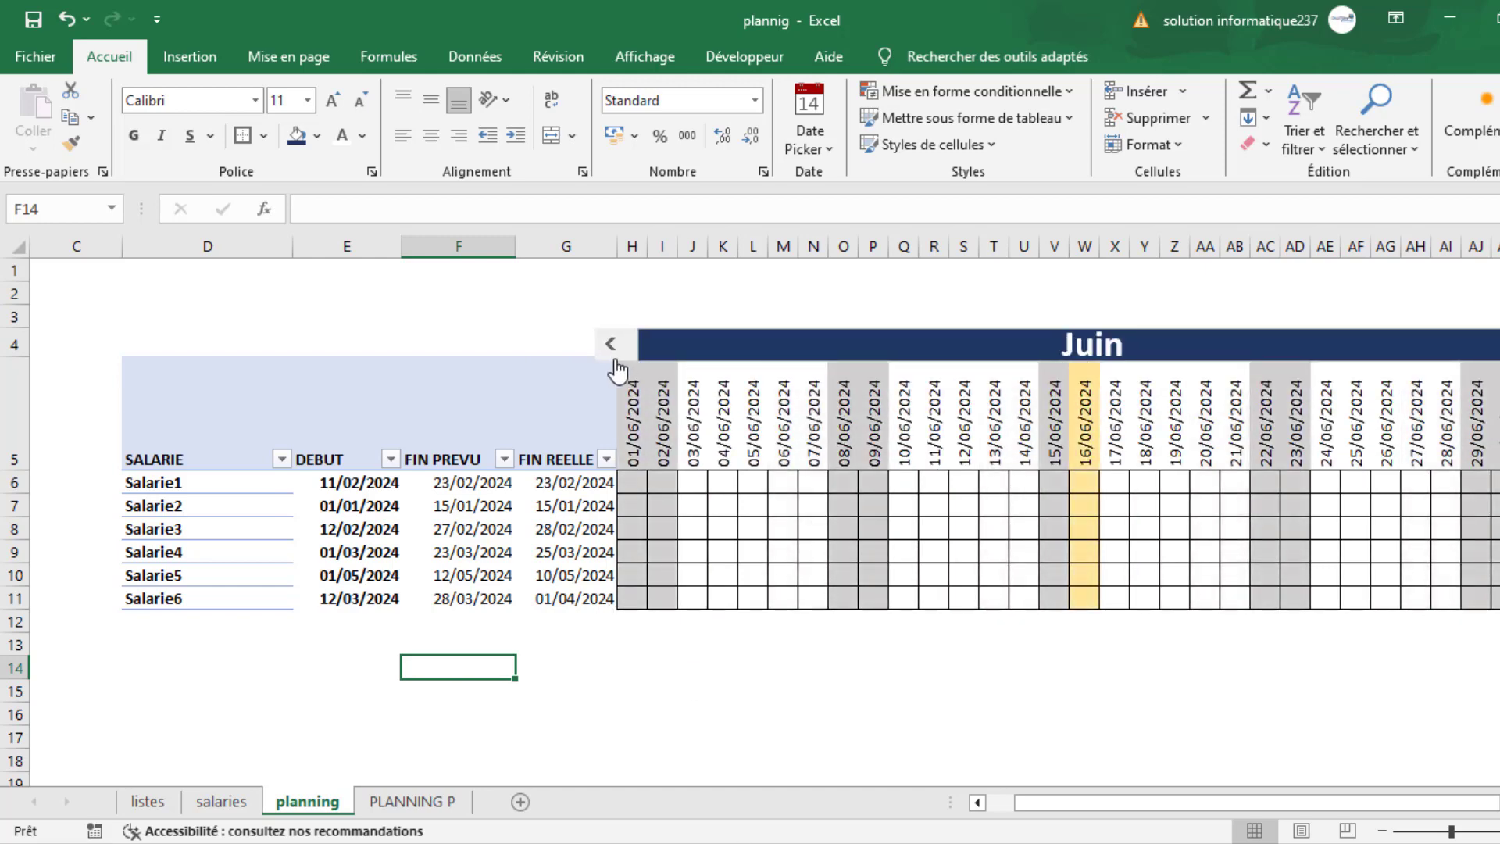
{"action": "left_click", "coordinate": [613, 352]}
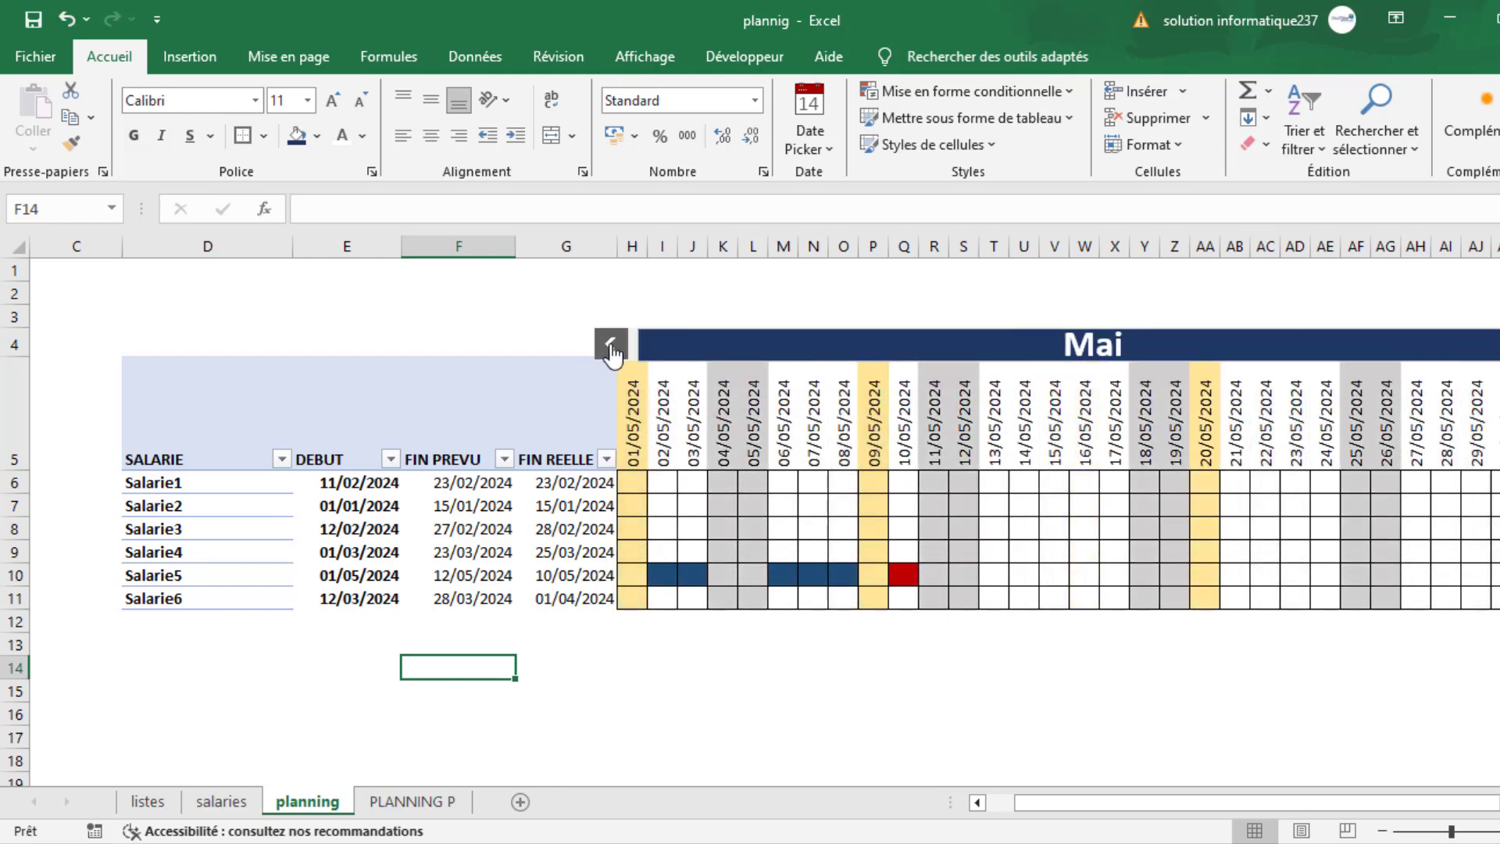
{"action": "left_click", "coordinate": [613, 352]}
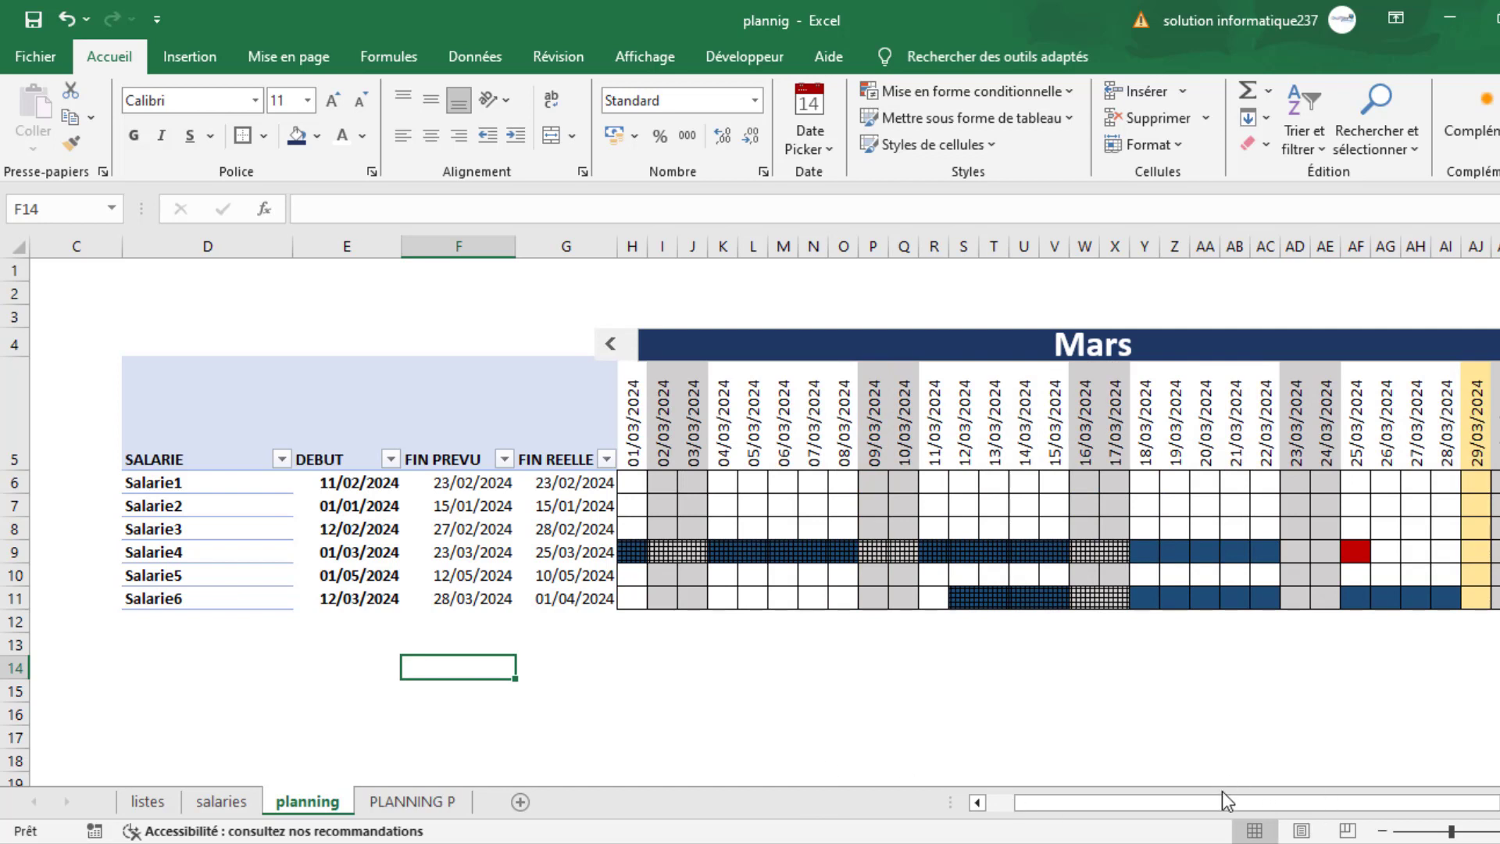
{"action": "left_click_drag", "start_coordinate": [1222, 805], "coordinate": [1235, 805]}
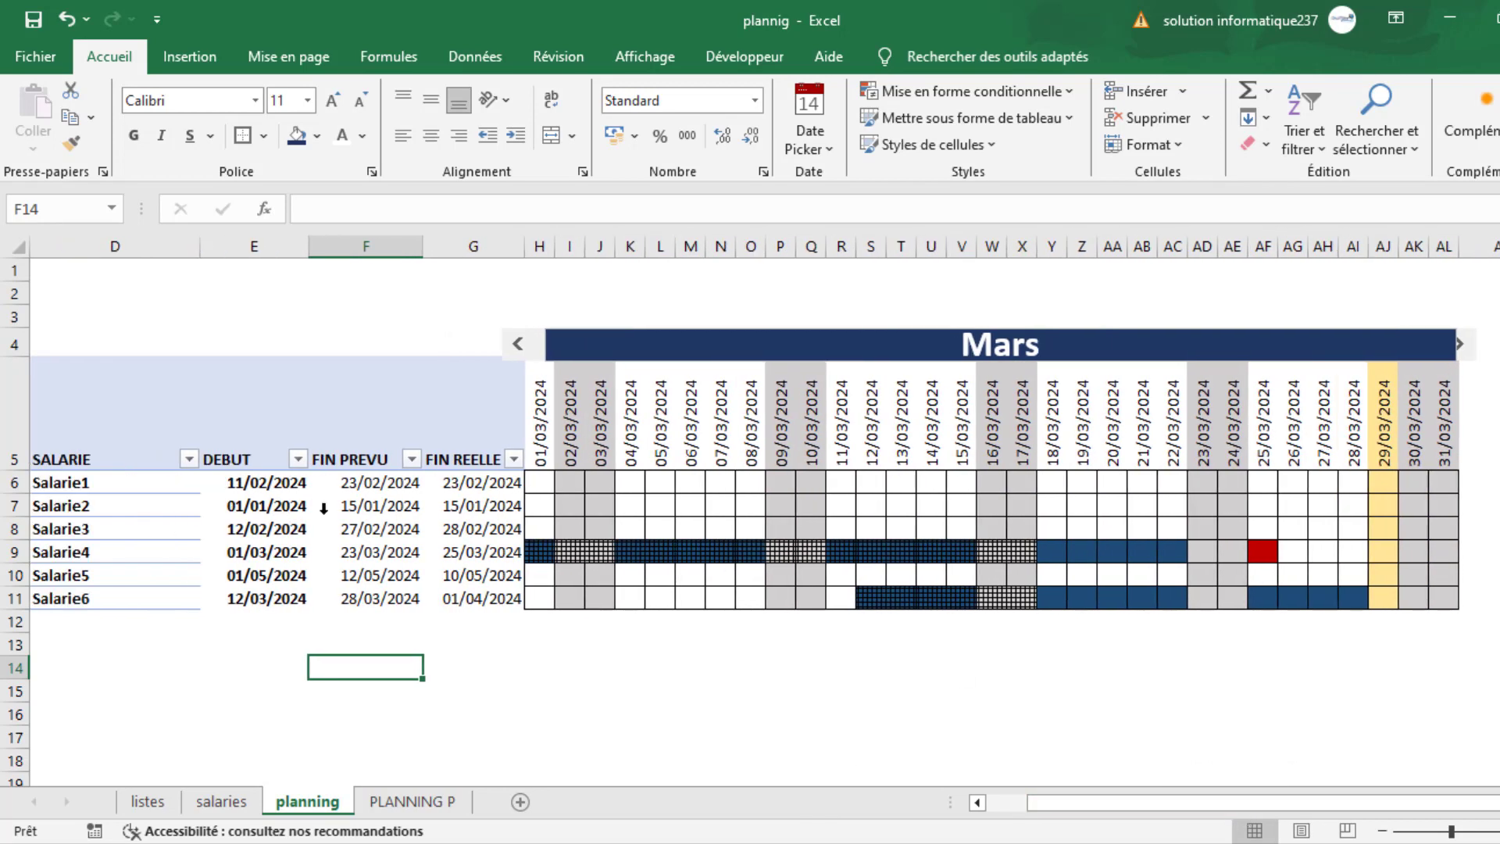
- Examine the Salarie4 and Salarie6 rows in Mars, and follow Salarie6's end date into Avril
{"action": "left_click", "coordinate": [16, 552]}
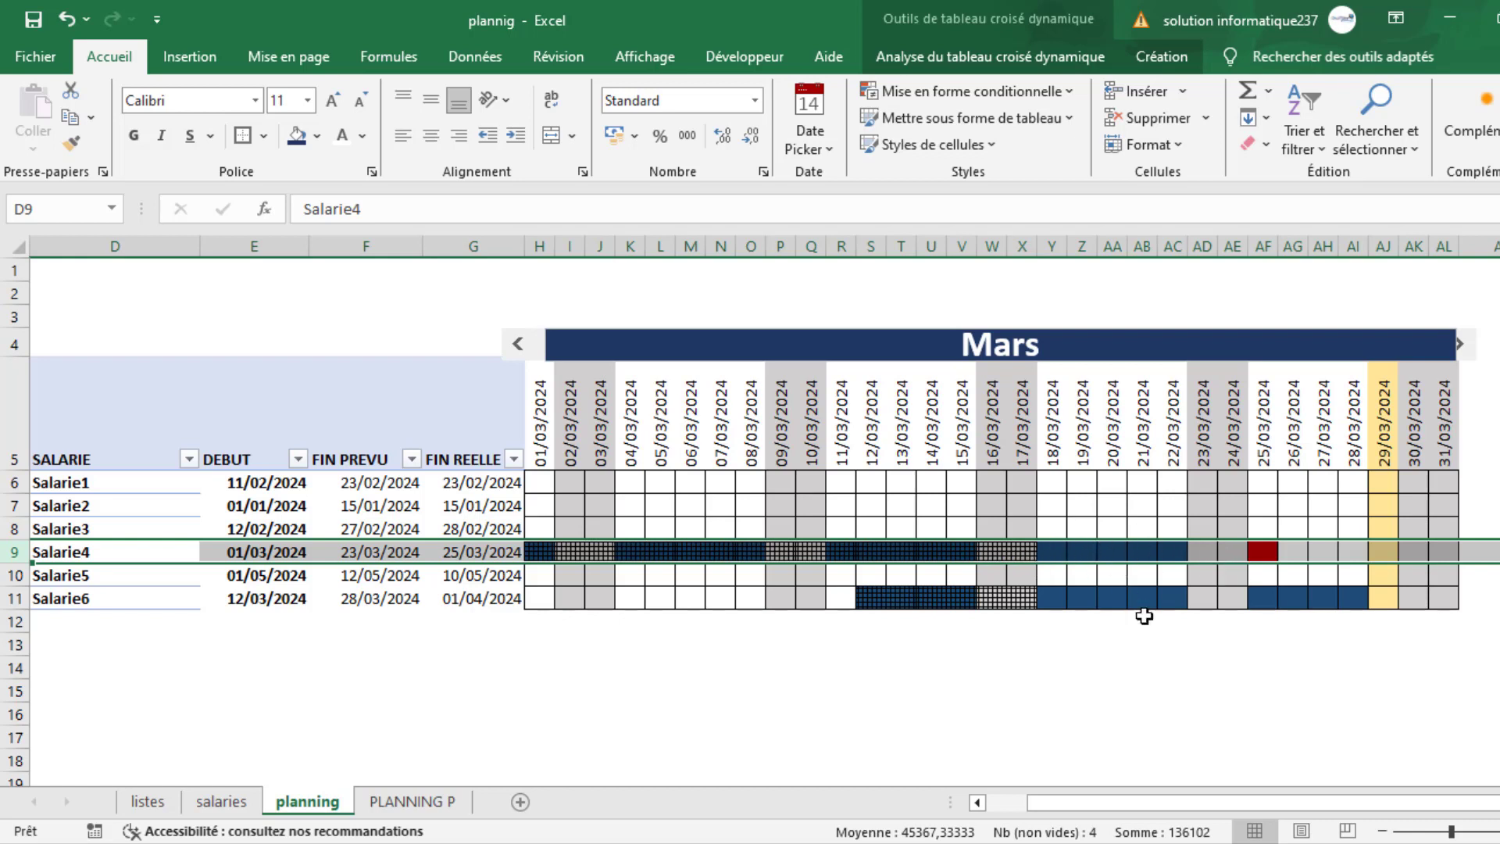
{"action": "left_click", "coordinate": [14, 598]}
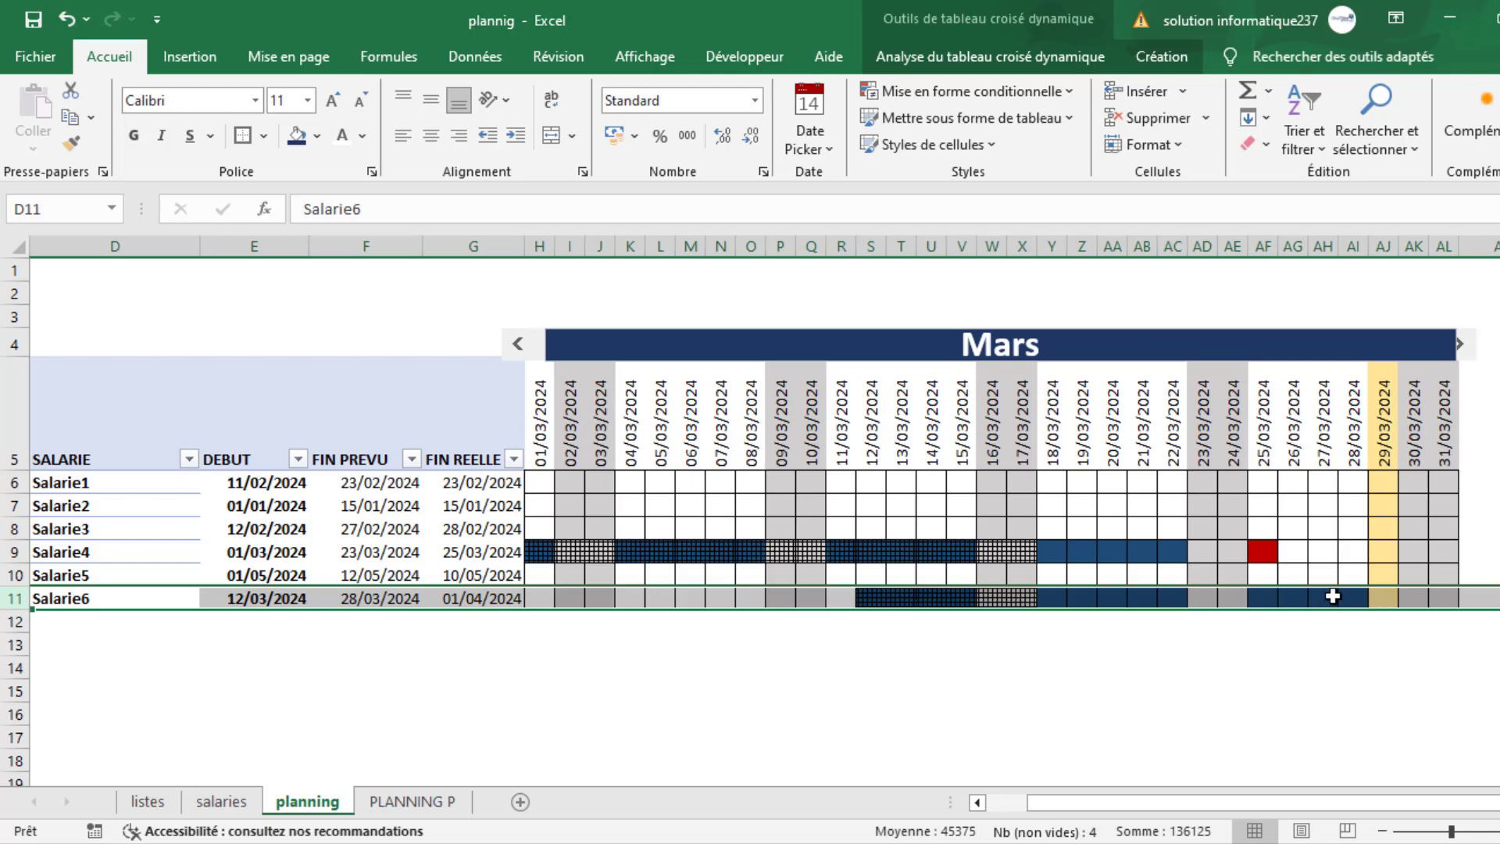
{"action": "left_click", "coordinate": [1458, 350]}
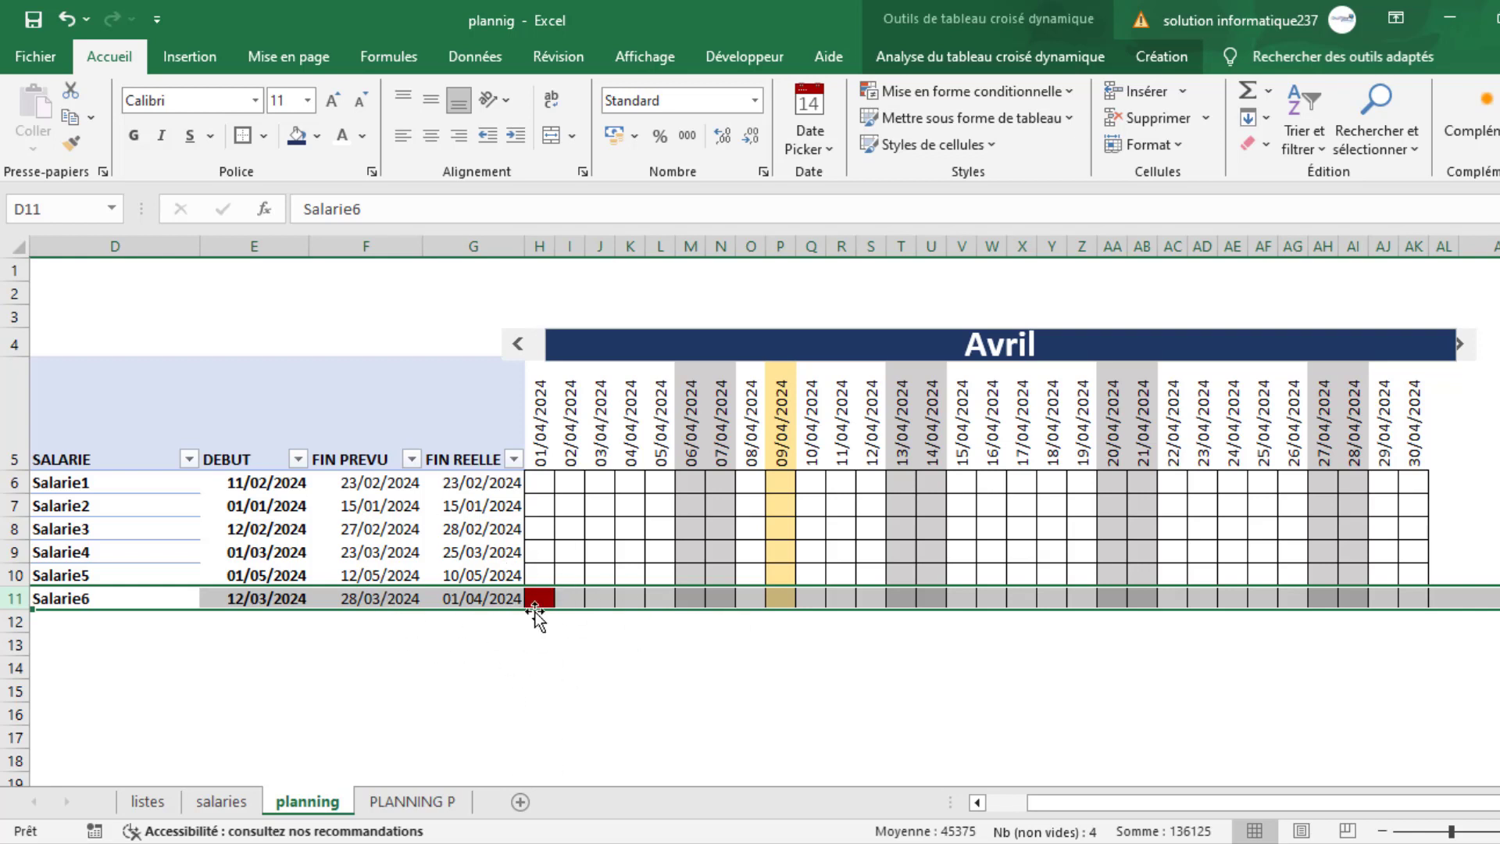
{"action": "left_click", "coordinate": [969, 764]}
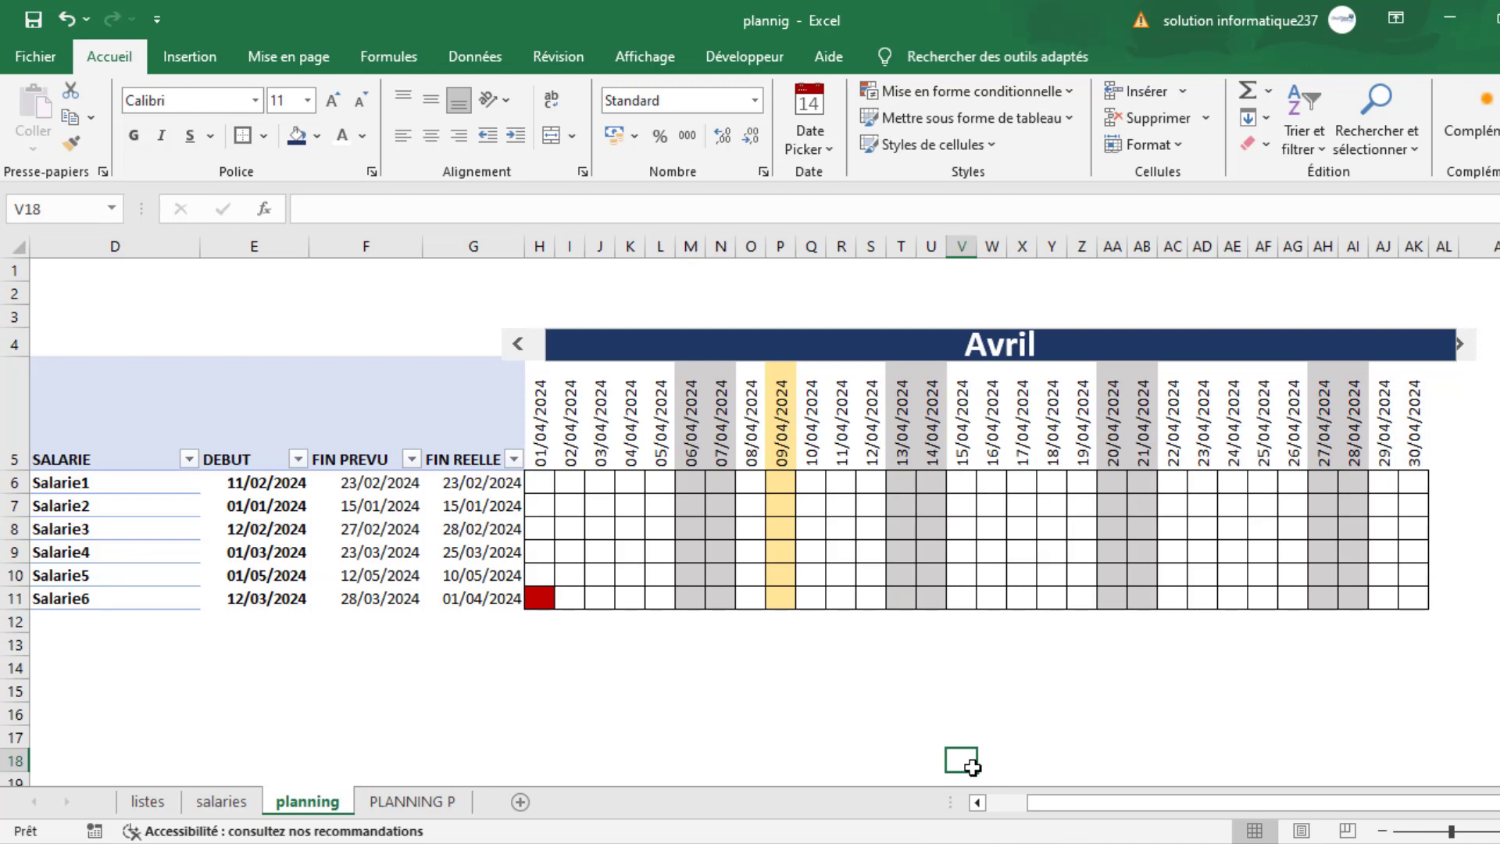
- Switch to the Classeur2 workbook and open its Feuil2 sheet
{"action": "left_click", "coordinate": [1461, 22]}
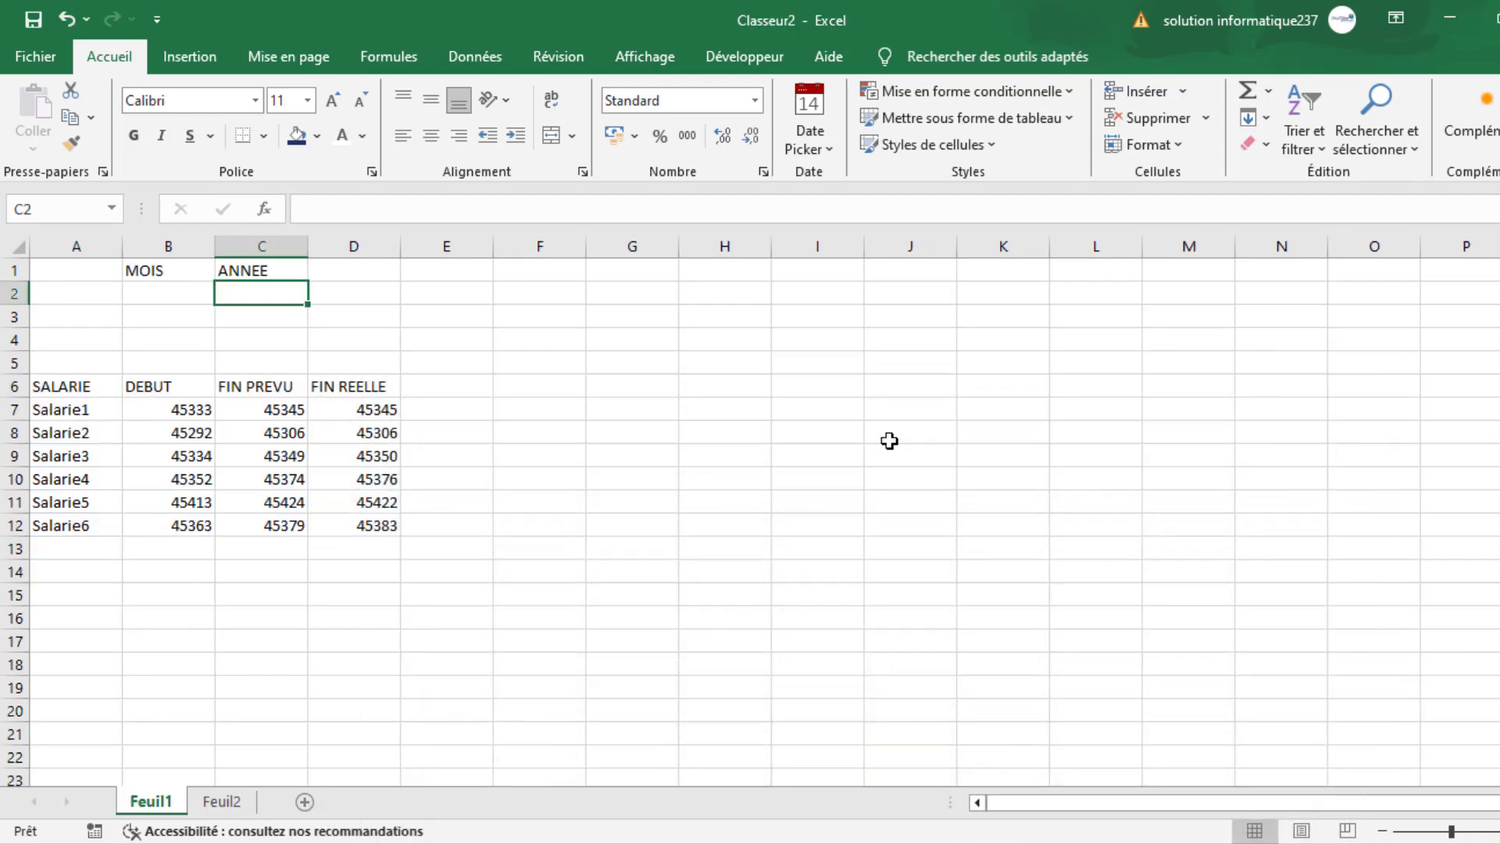
{"action": "left_click", "coordinate": [610, 643]}
{"action": "left_click", "coordinate": [224, 801]}
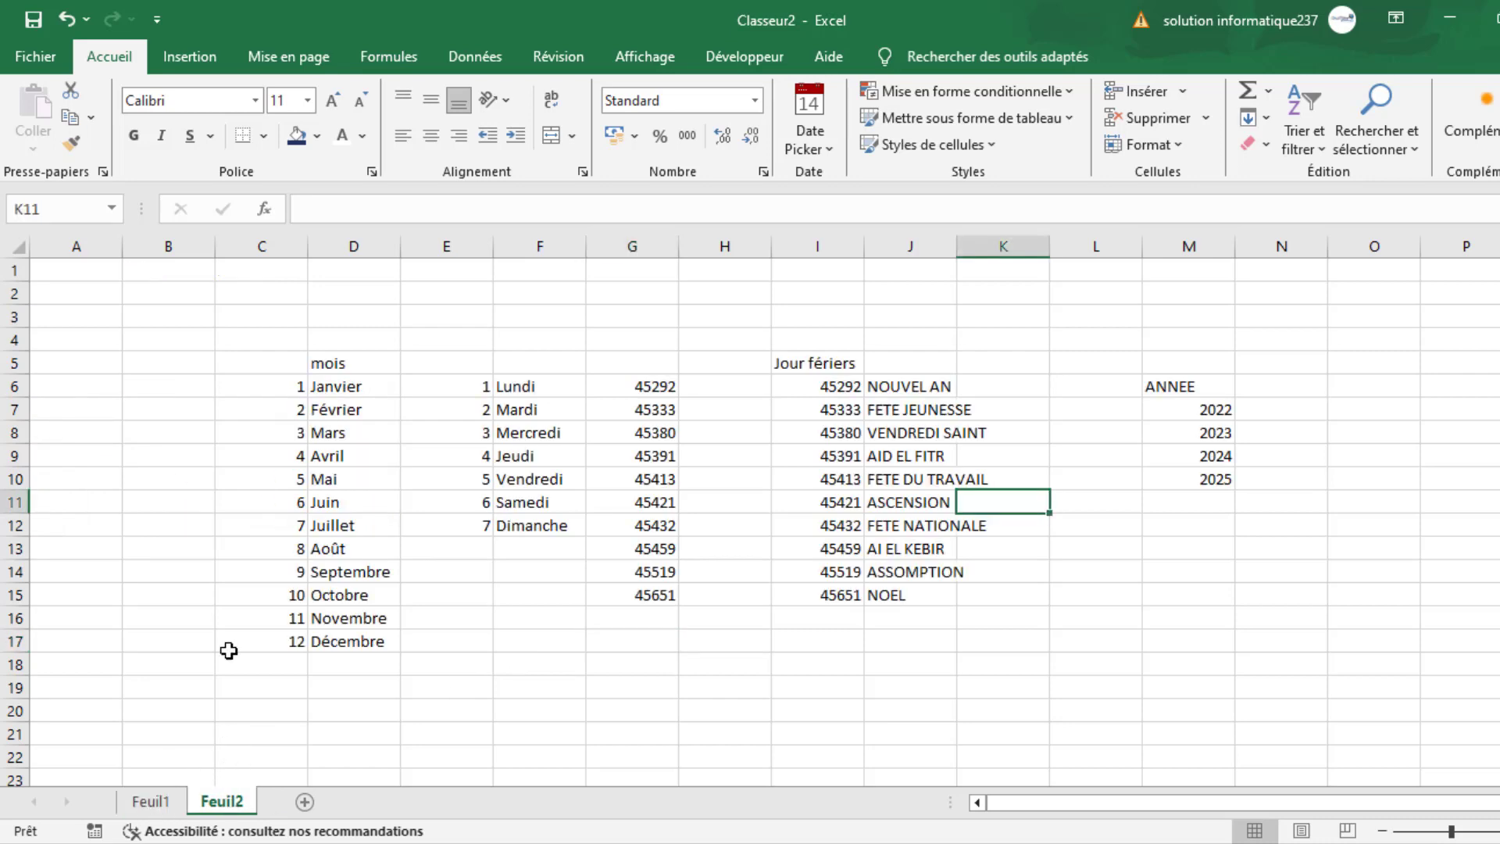
- Clear the duplicate unlabelled holiday date numbers in G6:G15
{"action": "left_click", "coordinate": [990, 553]}
{"action": "left_click", "coordinate": [1379, 464]}
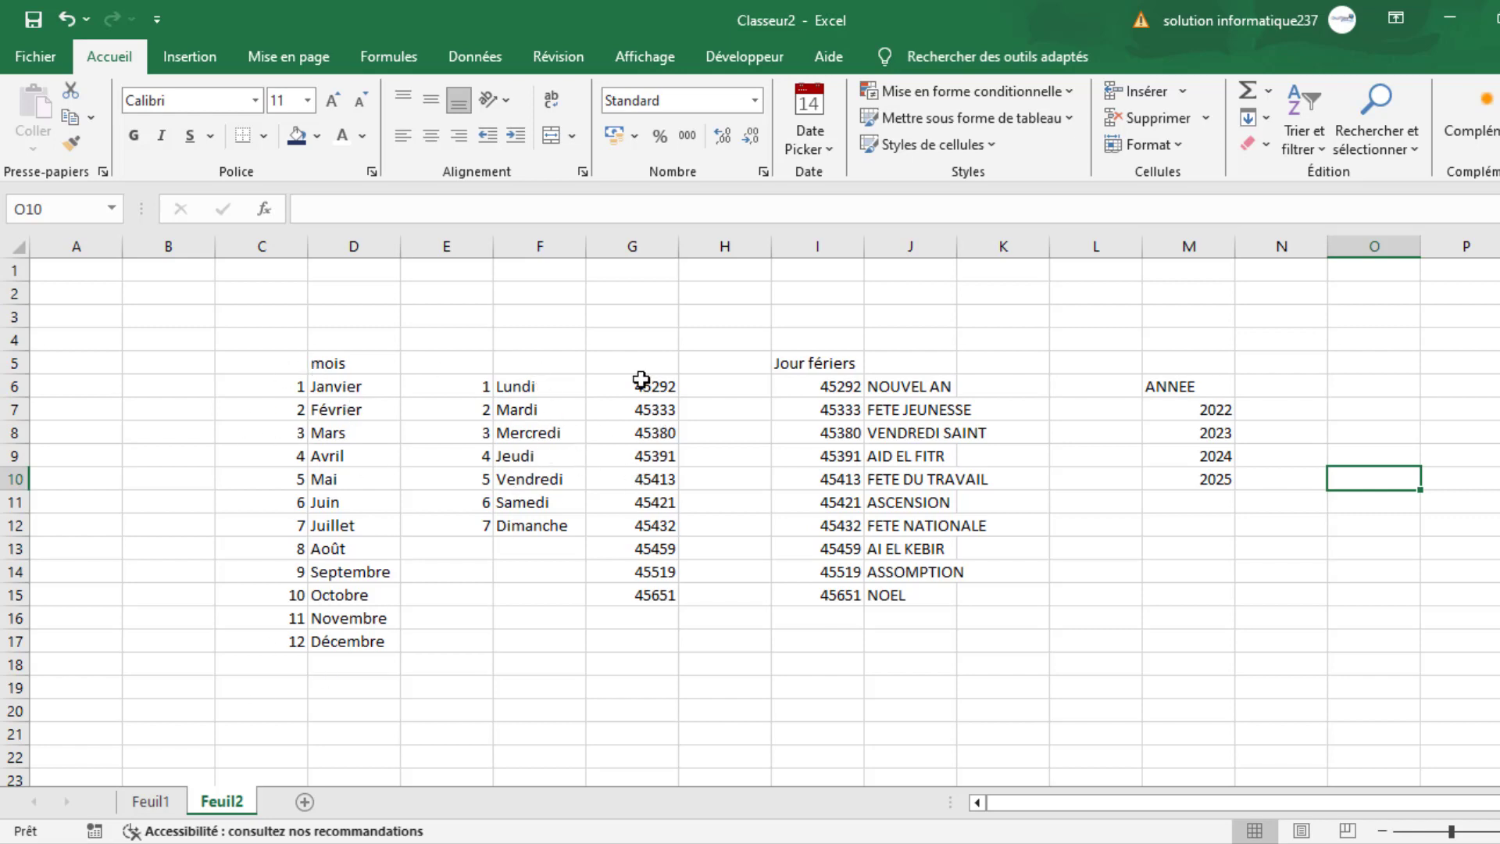
{"action": "left_click_drag", "start_coordinate": [659, 386], "coordinate": [651, 594]}
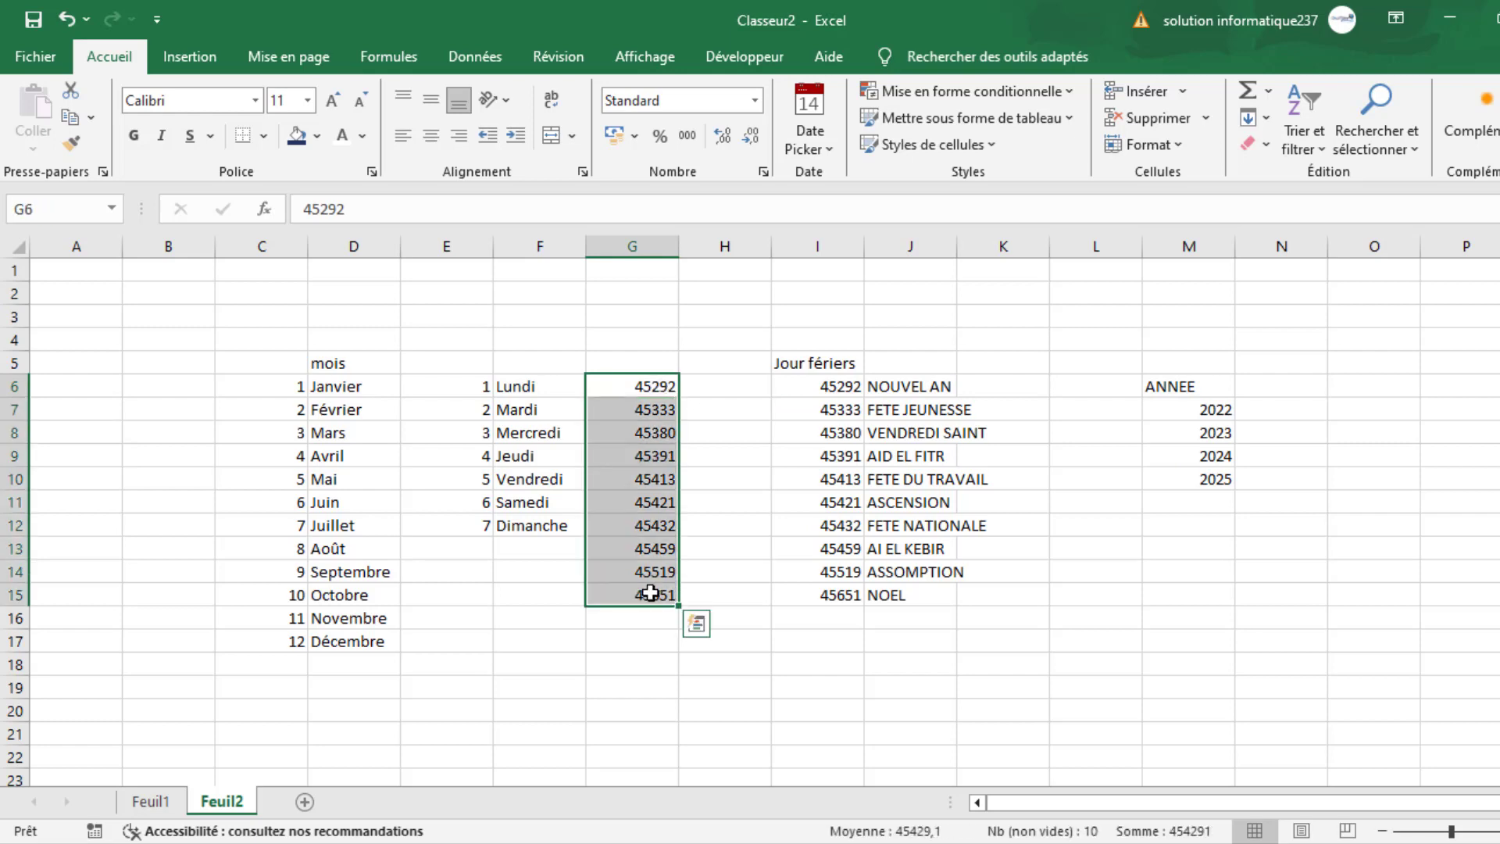
{"action": "key", "text": "Delete"}
- Format the holiday dates in I6:I15 as short dates (Date courte)
{"action": "left_click", "coordinate": [841, 385]}
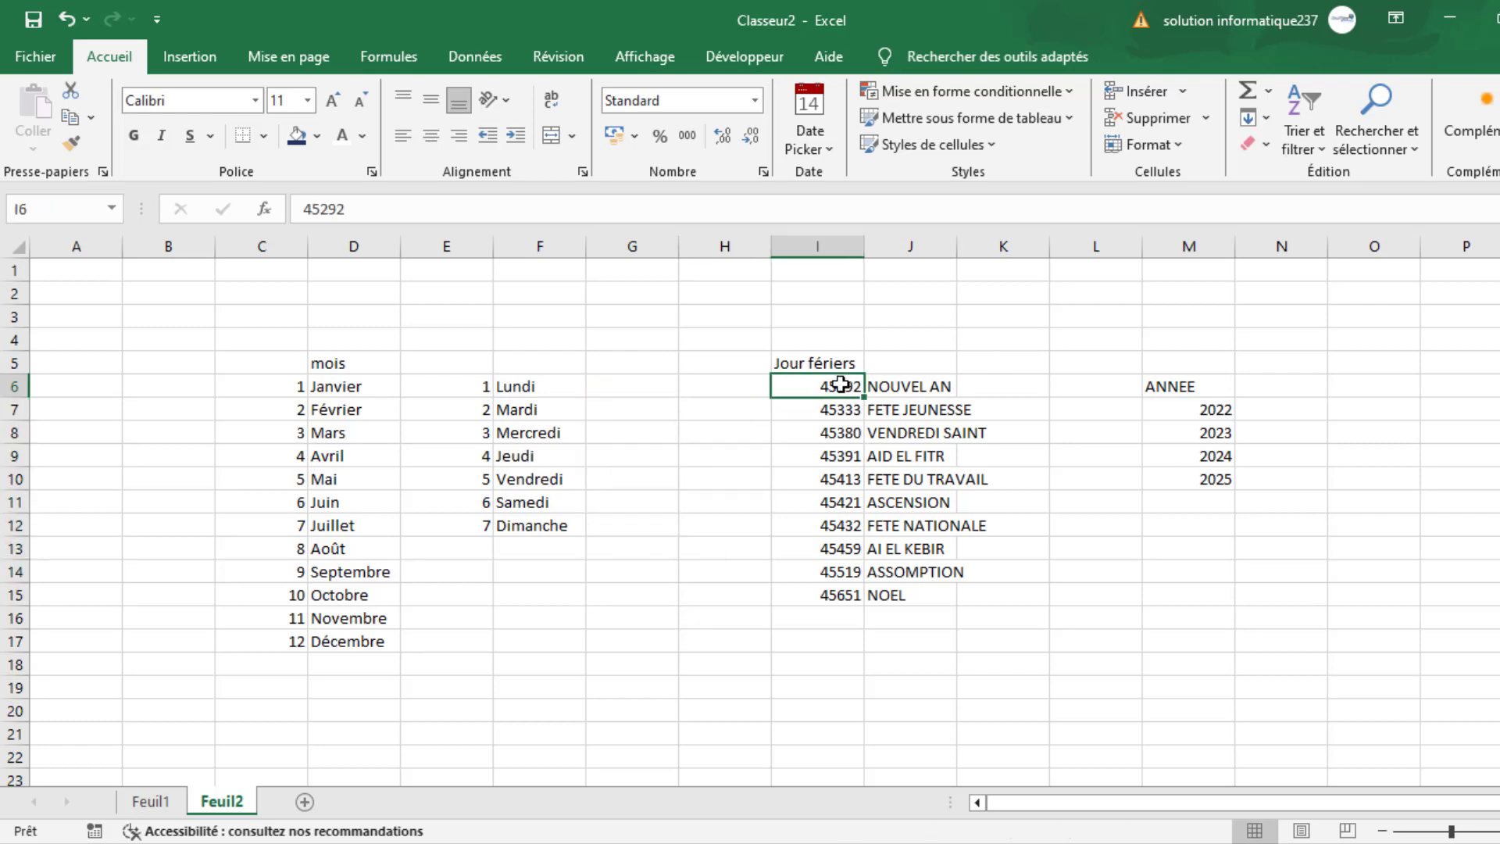
{"action": "left_click_drag", "start_coordinate": [841, 384], "coordinate": [831, 594]}
{"action": "left_click", "coordinate": [755, 100]}
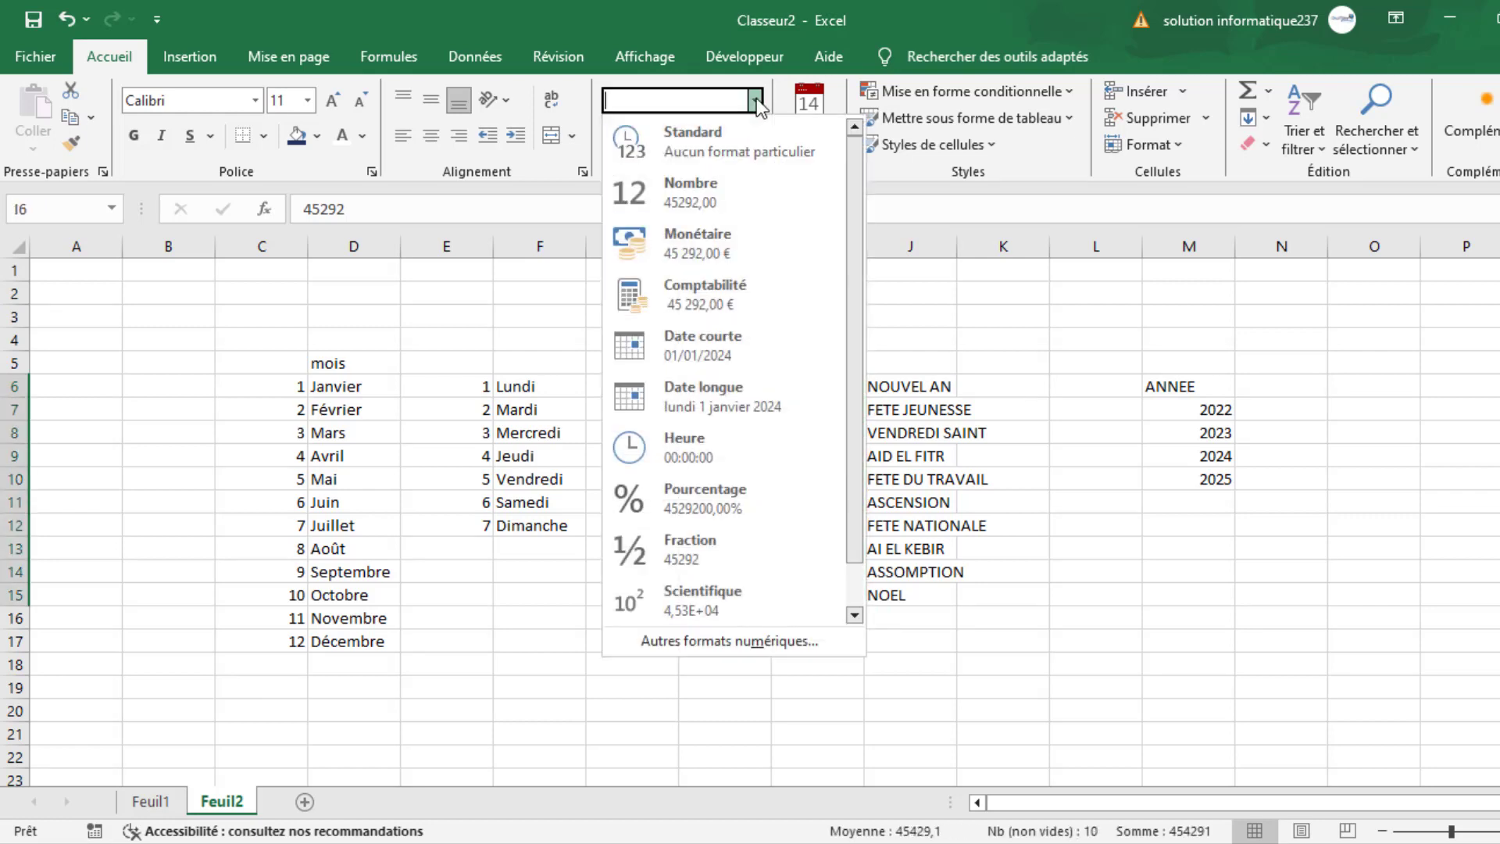
{"action": "left_click", "coordinate": [724, 334]}
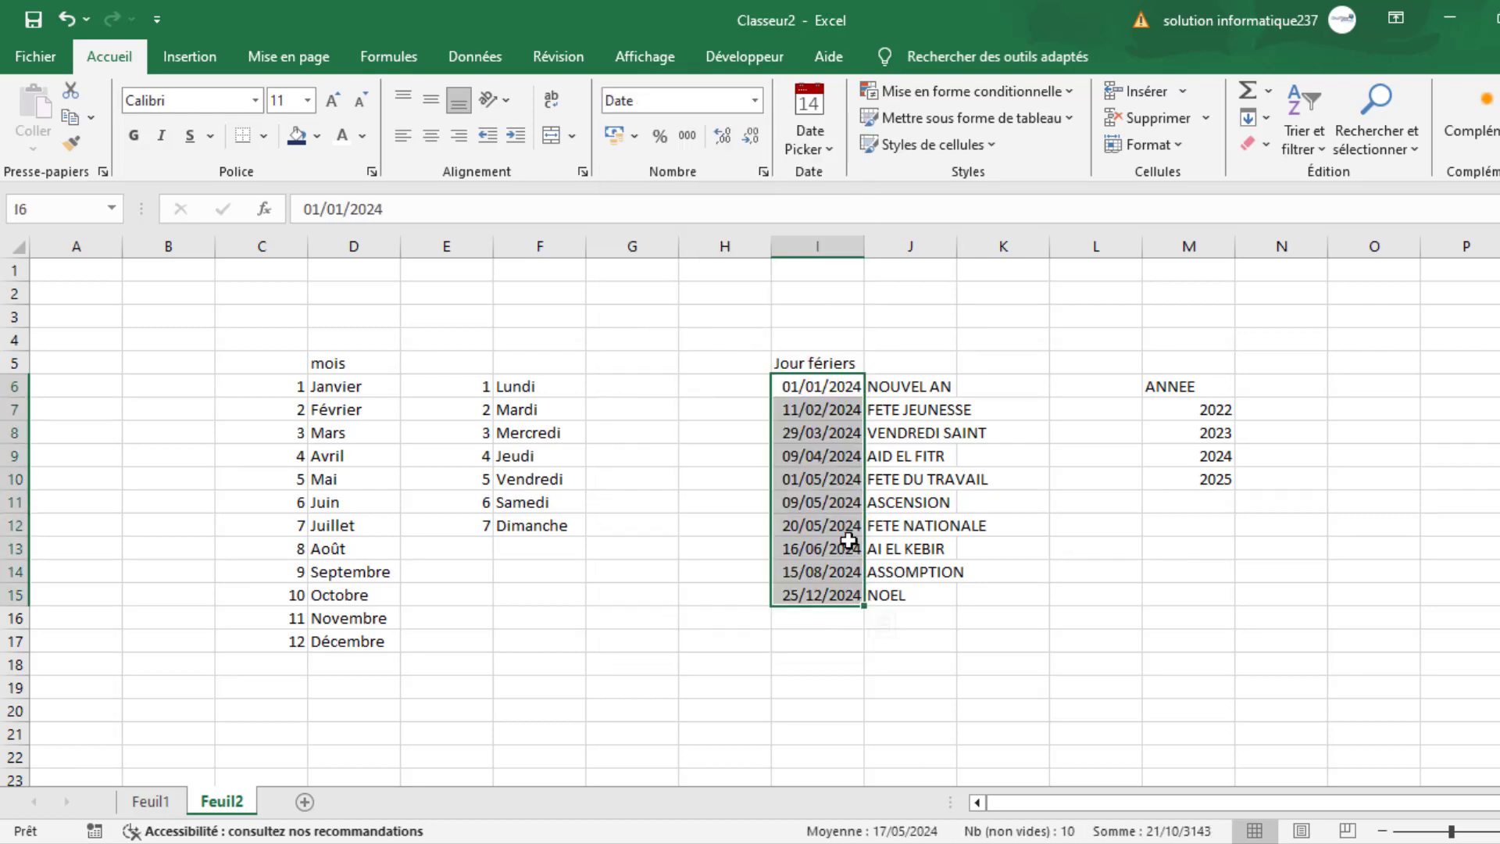
{"action": "left_click", "coordinate": [927, 750]}
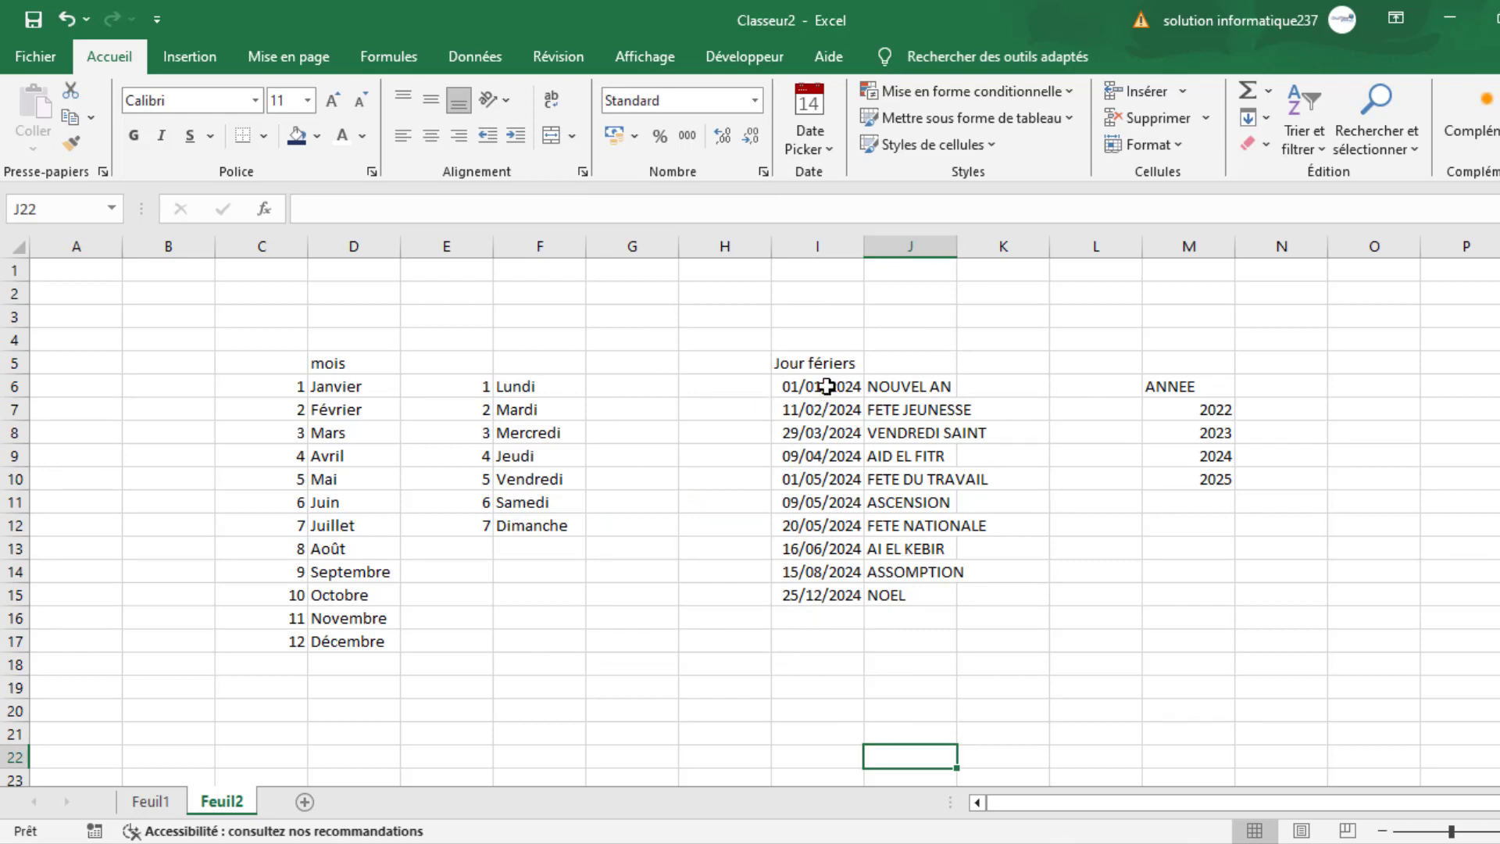
- Rename the Feuil2 sheet as parametres
{"action": "left_click", "coordinate": [365, 387]}
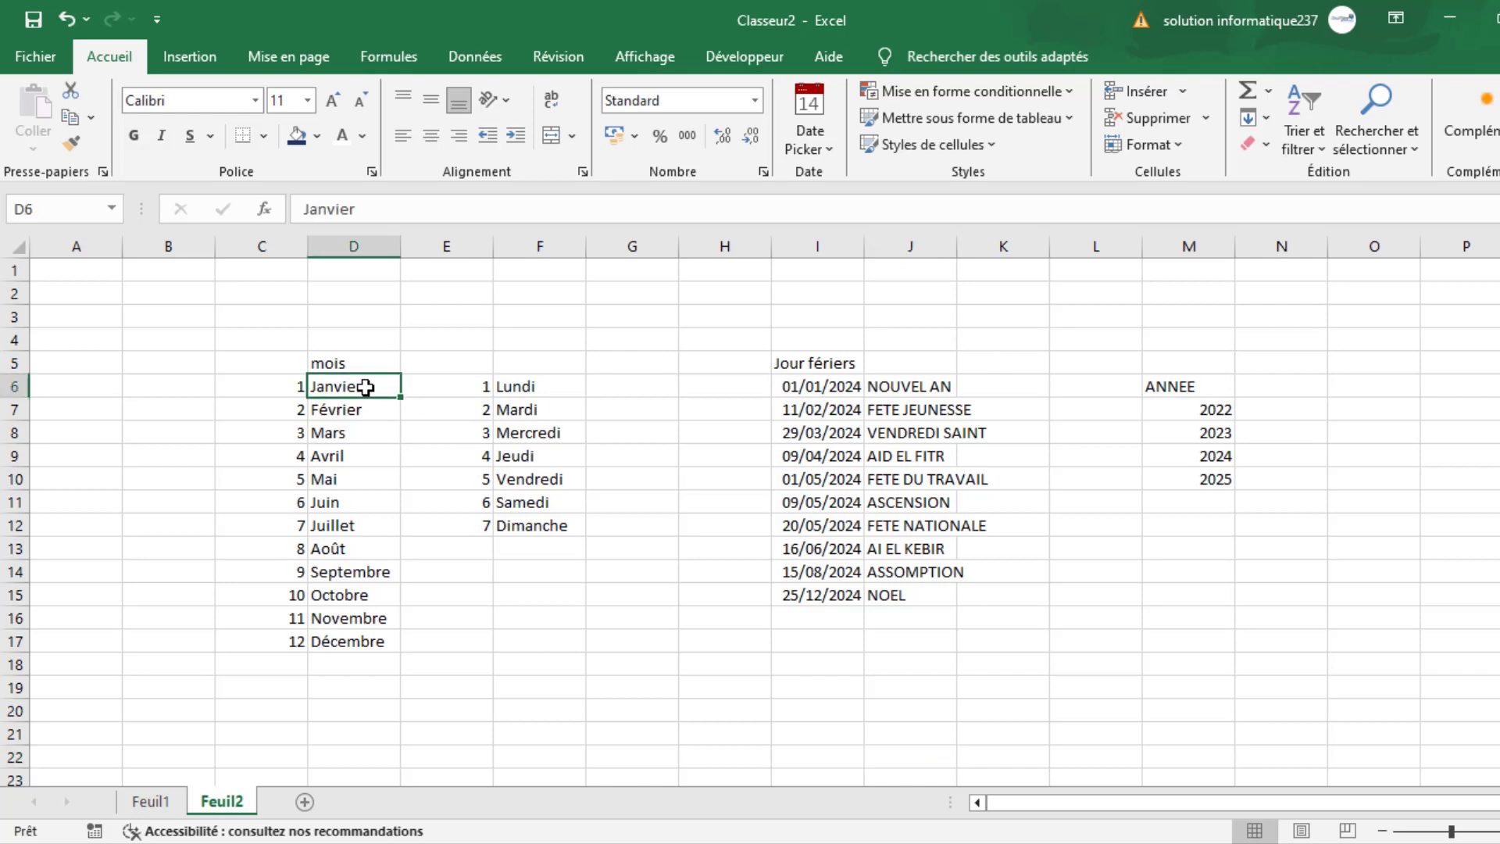
{"action": "double_click", "coordinate": [221, 805]}
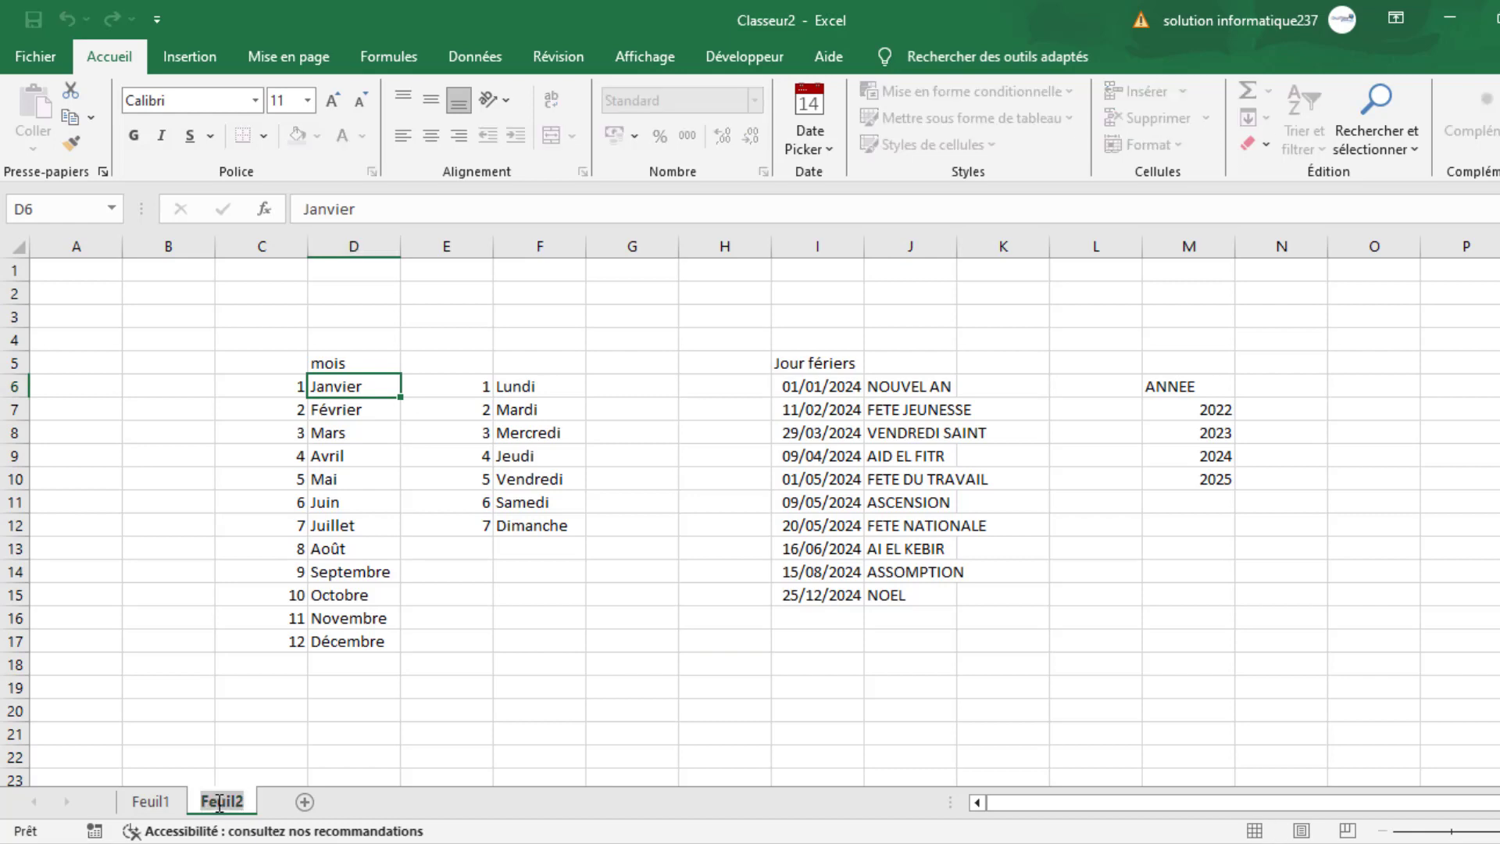
{"action": "type", "text": "lis"}
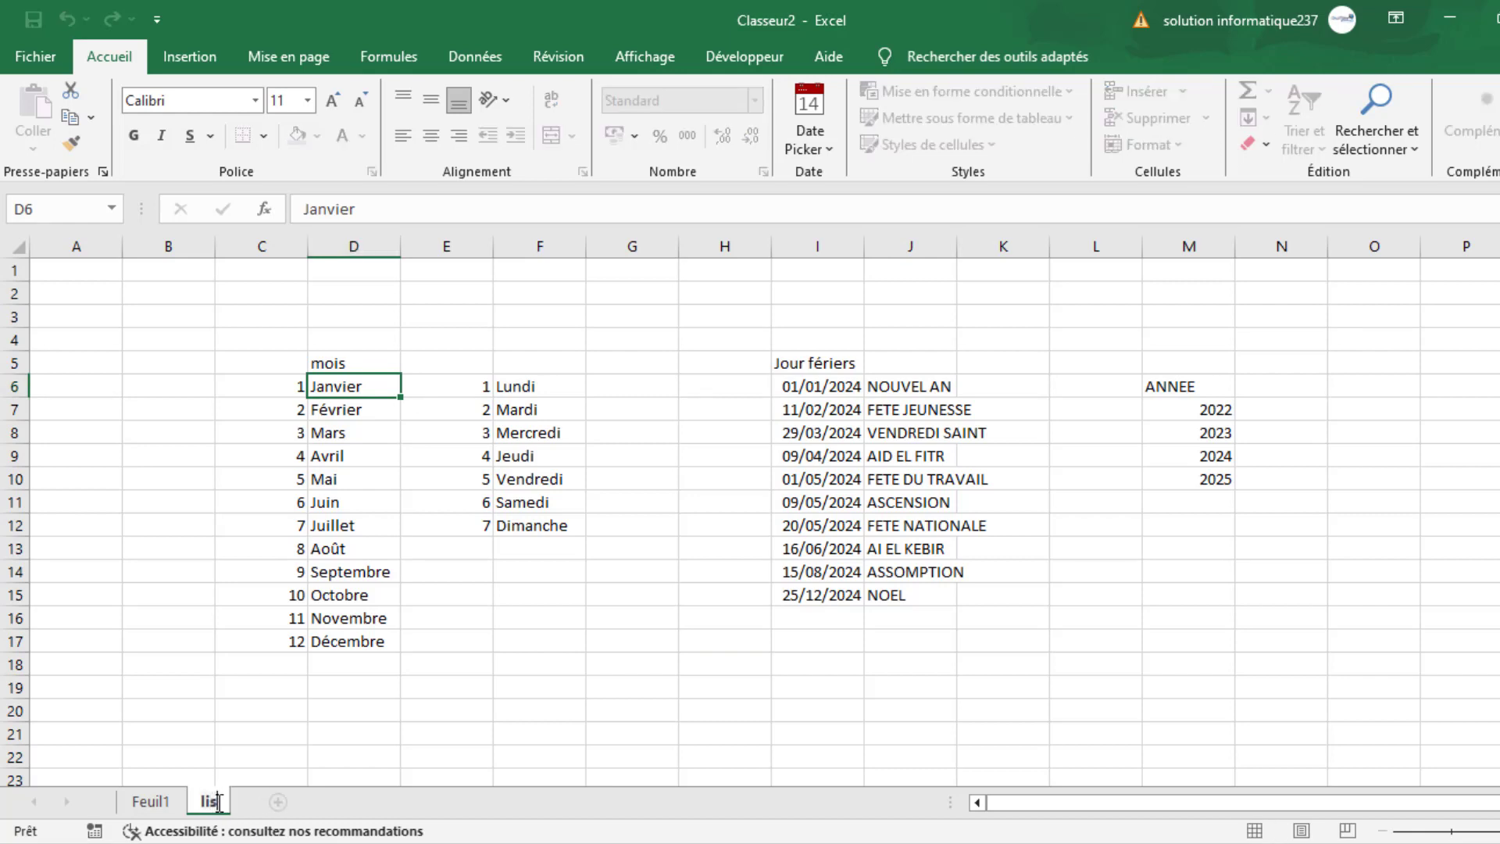
{"action": "type", "text": "t"}
{"action": "key", "text": "BackSpace"}
{"action": "key", "text": "BackSpace"}
{"action": "key", "text": "BackSpace"}
{"action": "key", "text": "BackSpace"}
{"action": "type", "text": "parametres"}
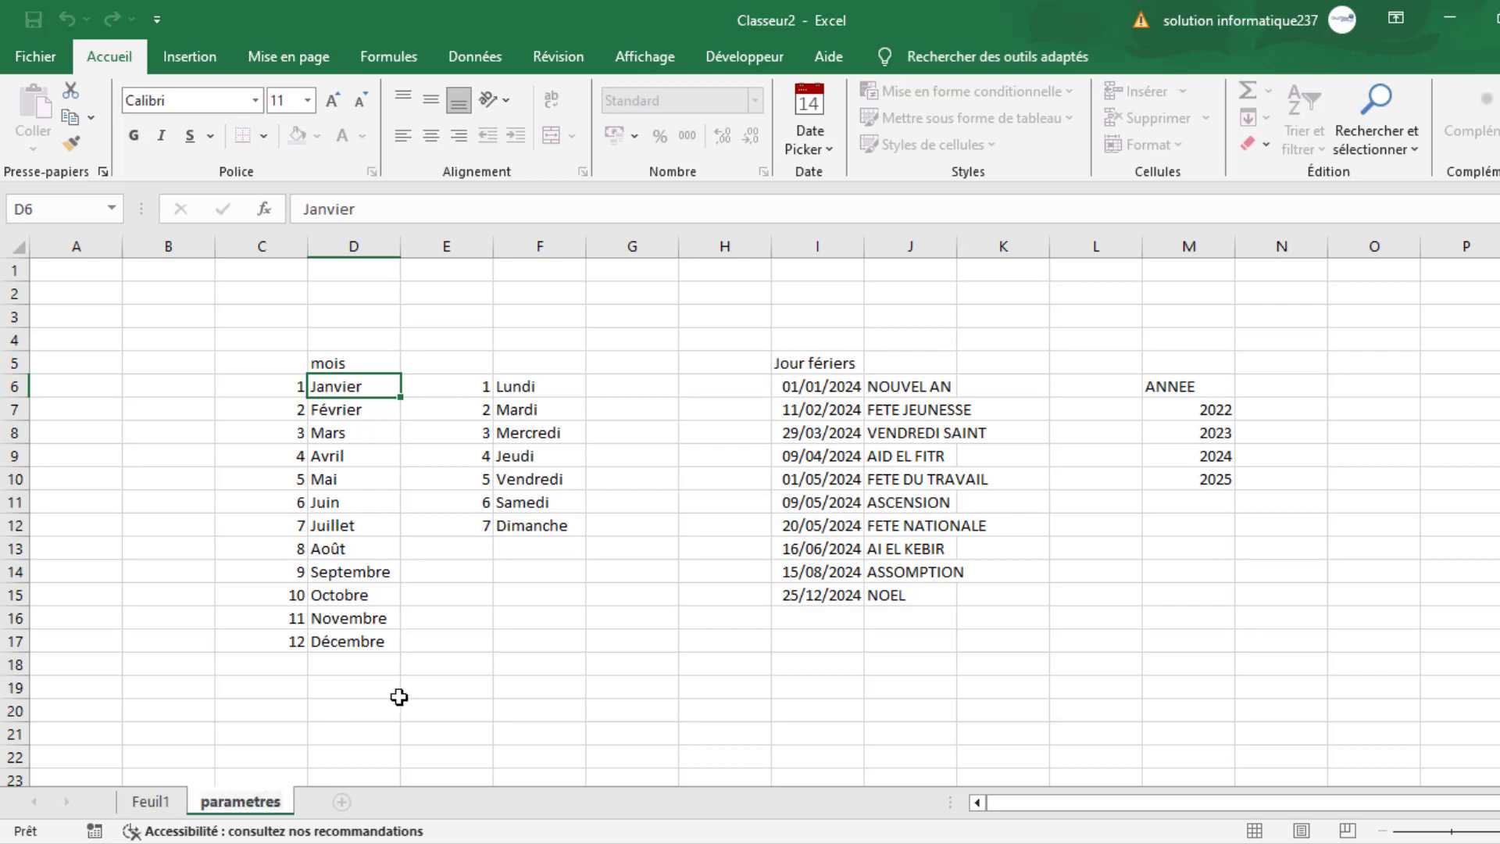
{"action": "left_click", "coordinate": [457, 613]}
- Define the workbook-level name mois for the month list in D6:D17
{"action": "left_click_drag", "start_coordinate": [329, 385], "coordinate": [339, 640]}
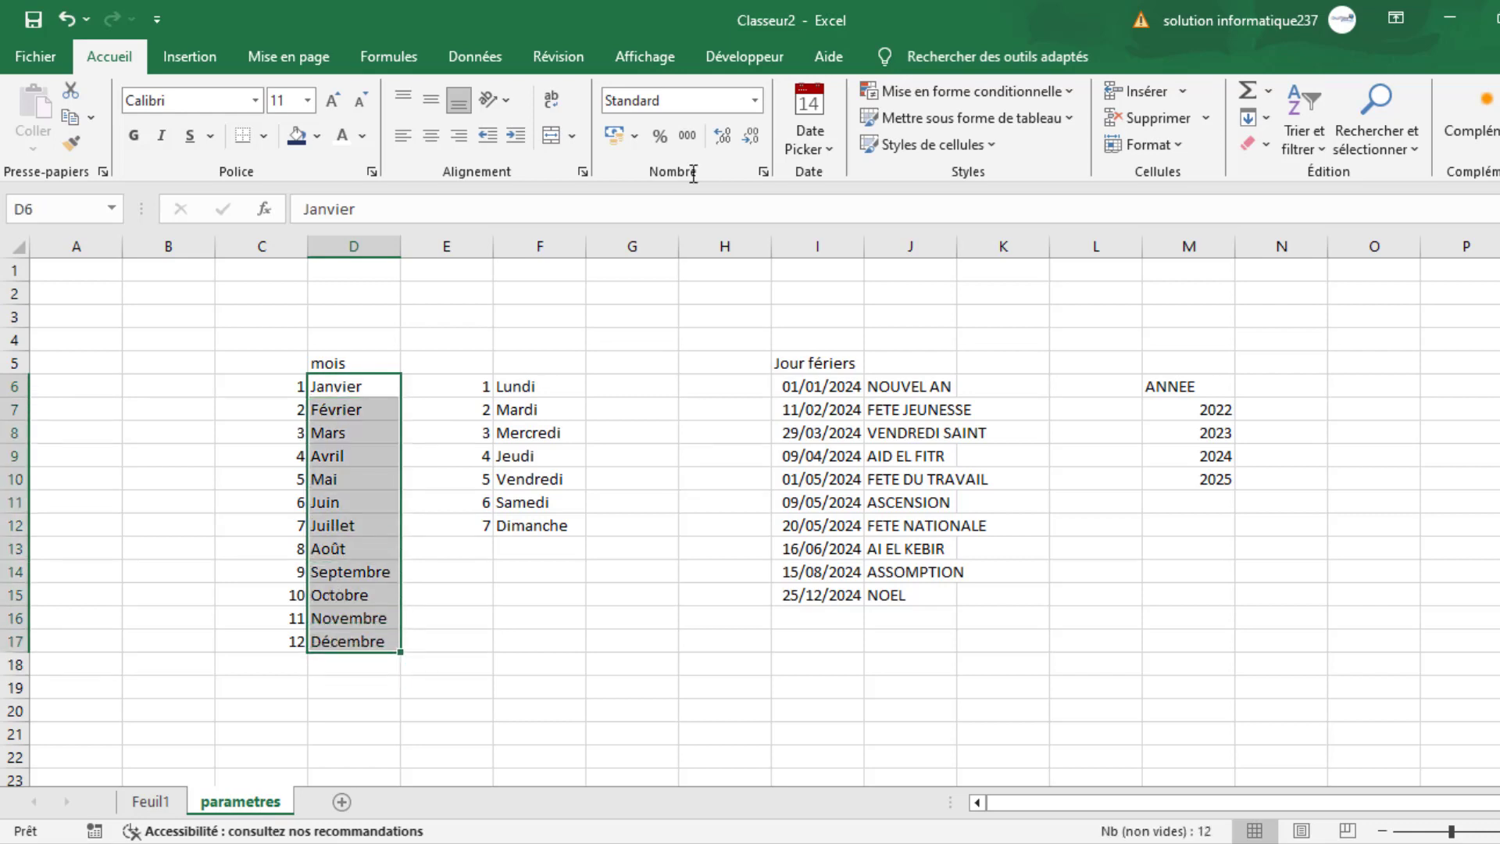
{"action": "left_click", "coordinate": [388, 56]}
{"action": "left_click", "coordinate": [711, 93]}
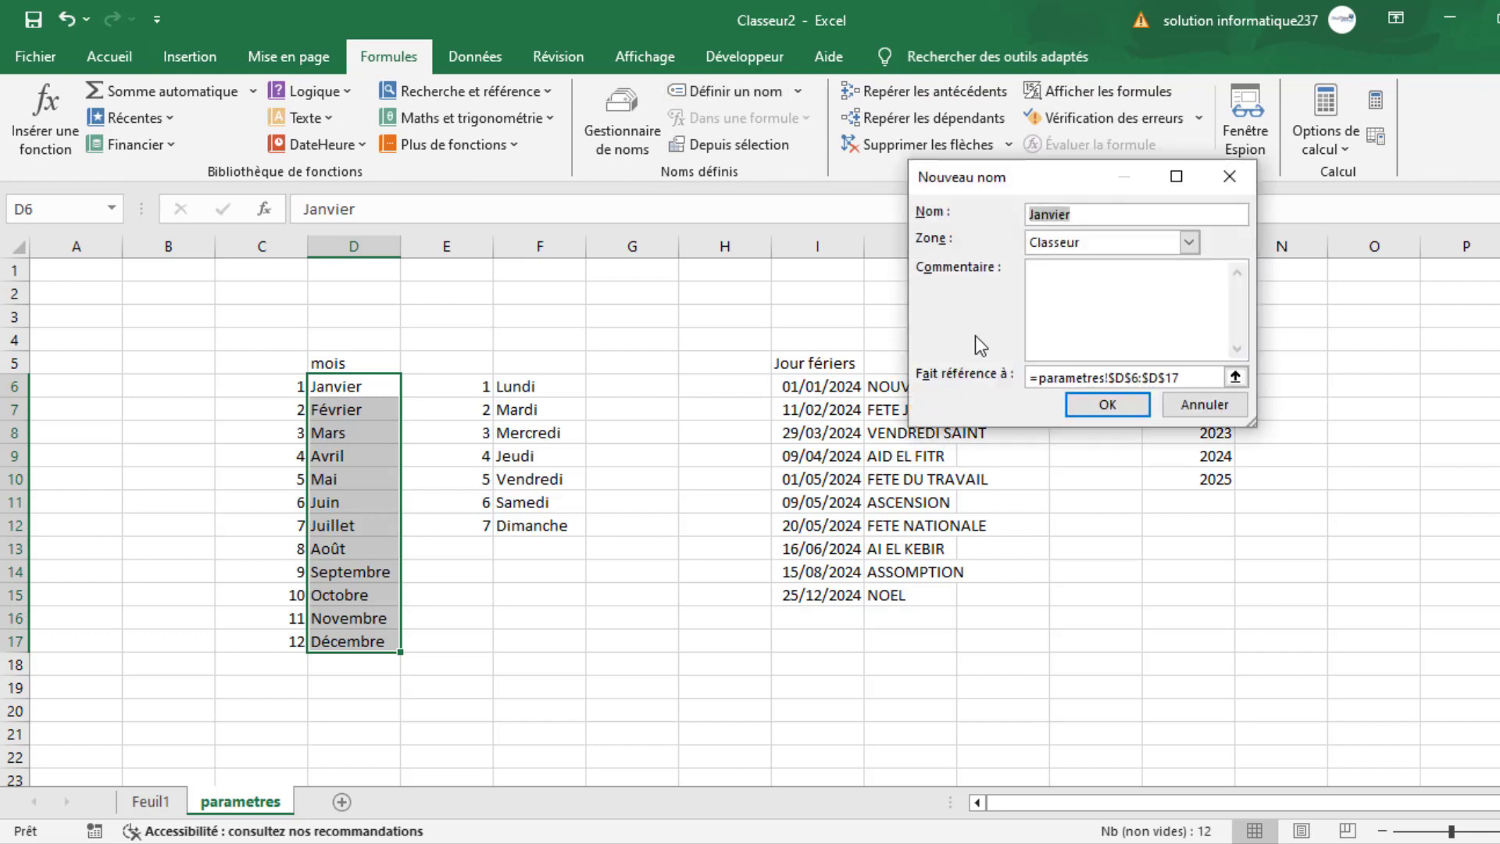
{"action": "type", "text": "mois"}
{"action": "left_click", "coordinate": [1094, 406]}
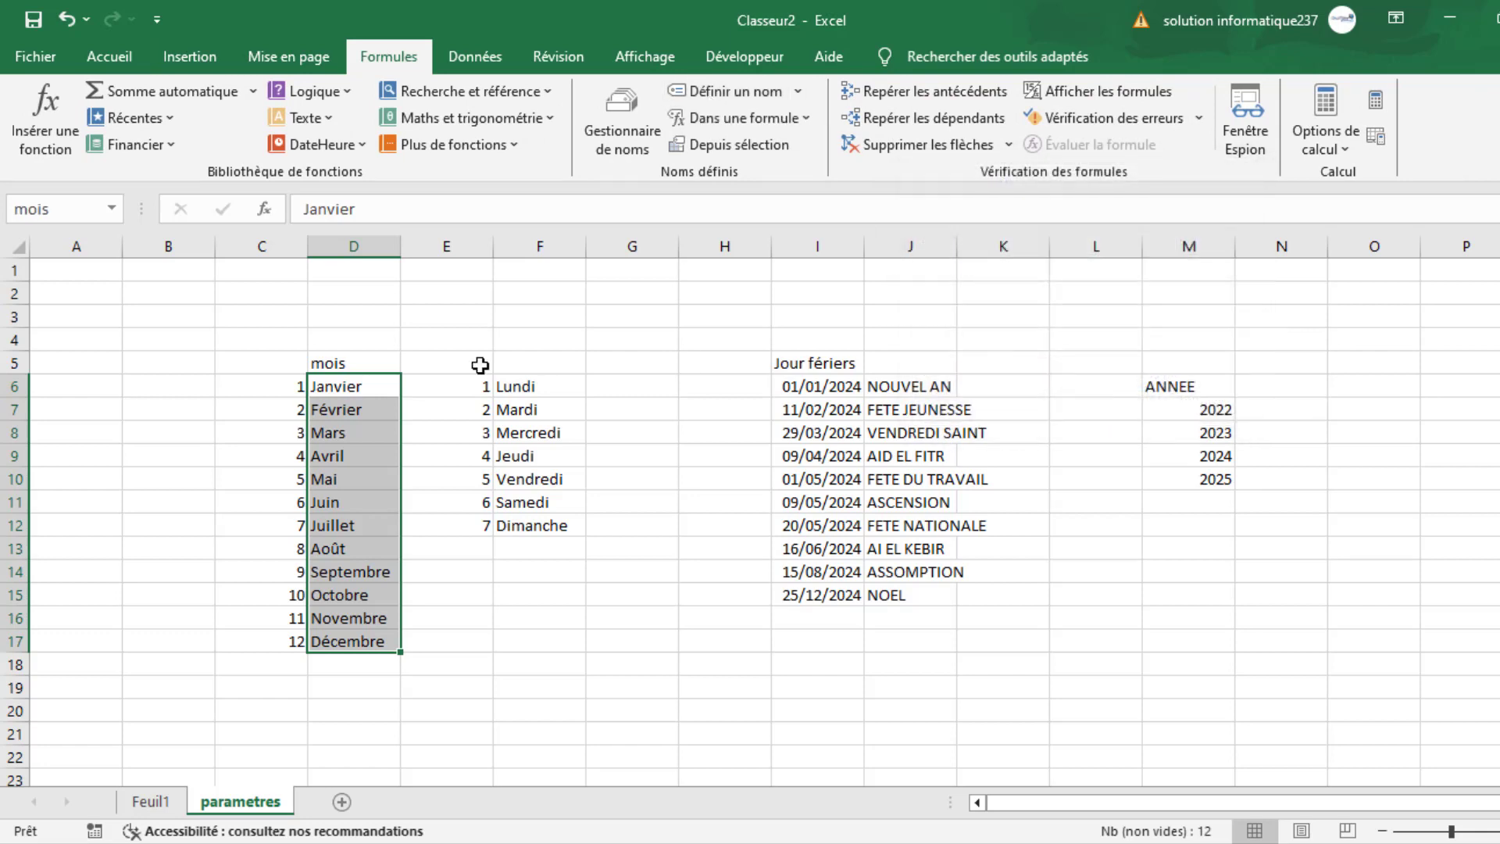
- Define the workbook-level name j_semaines for the weekday list in F6:F12
{"action": "left_click", "coordinate": [539, 386]}
{"action": "left_click_drag", "start_coordinate": [539, 387], "coordinate": [528, 525]}
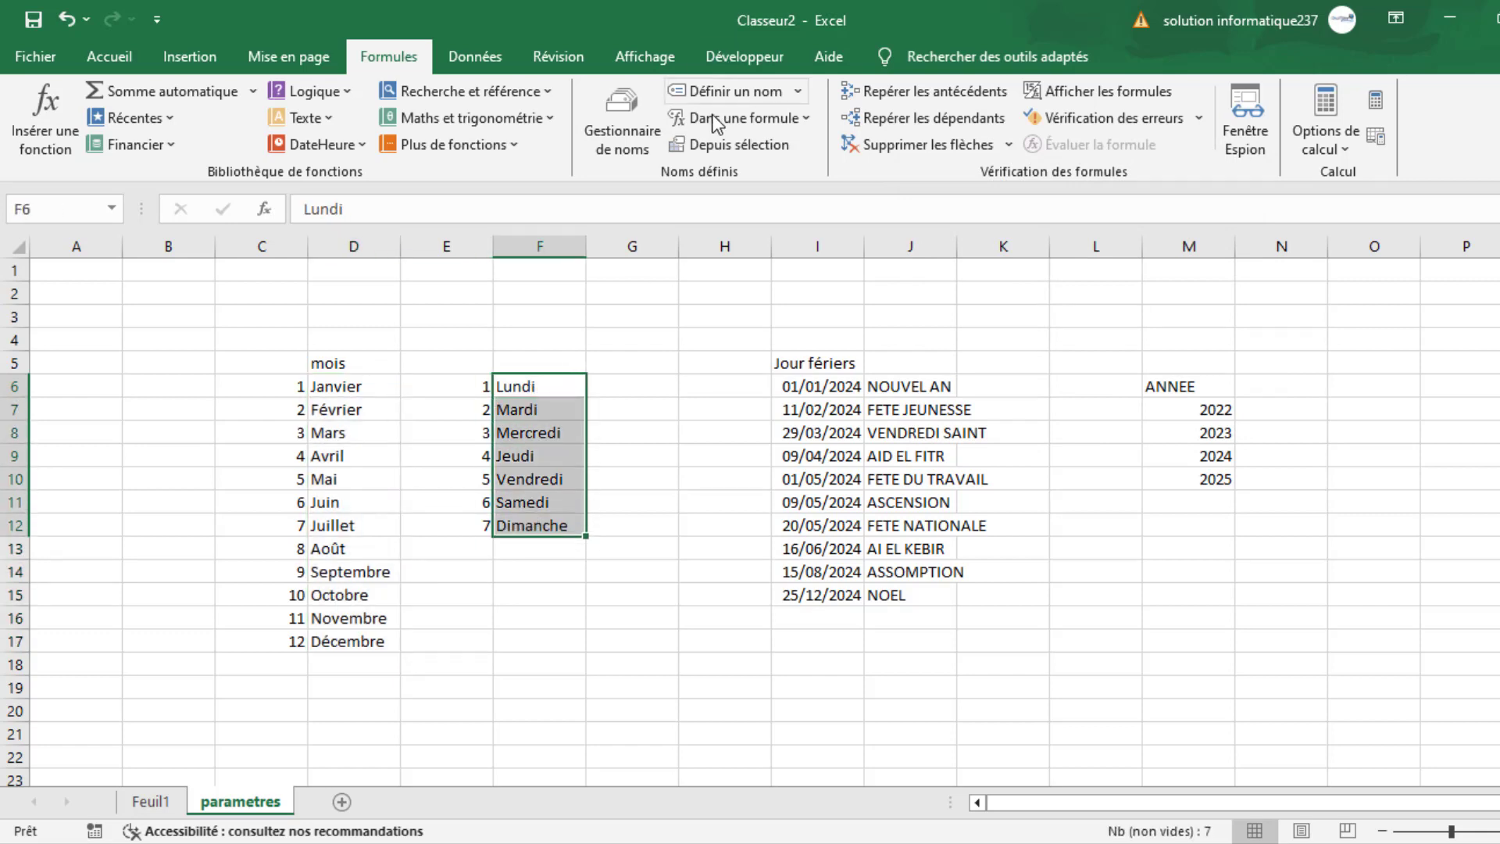
{"action": "left_click", "coordinate": [719, 96]}
{"action": "type", "text": "j_semaines"}
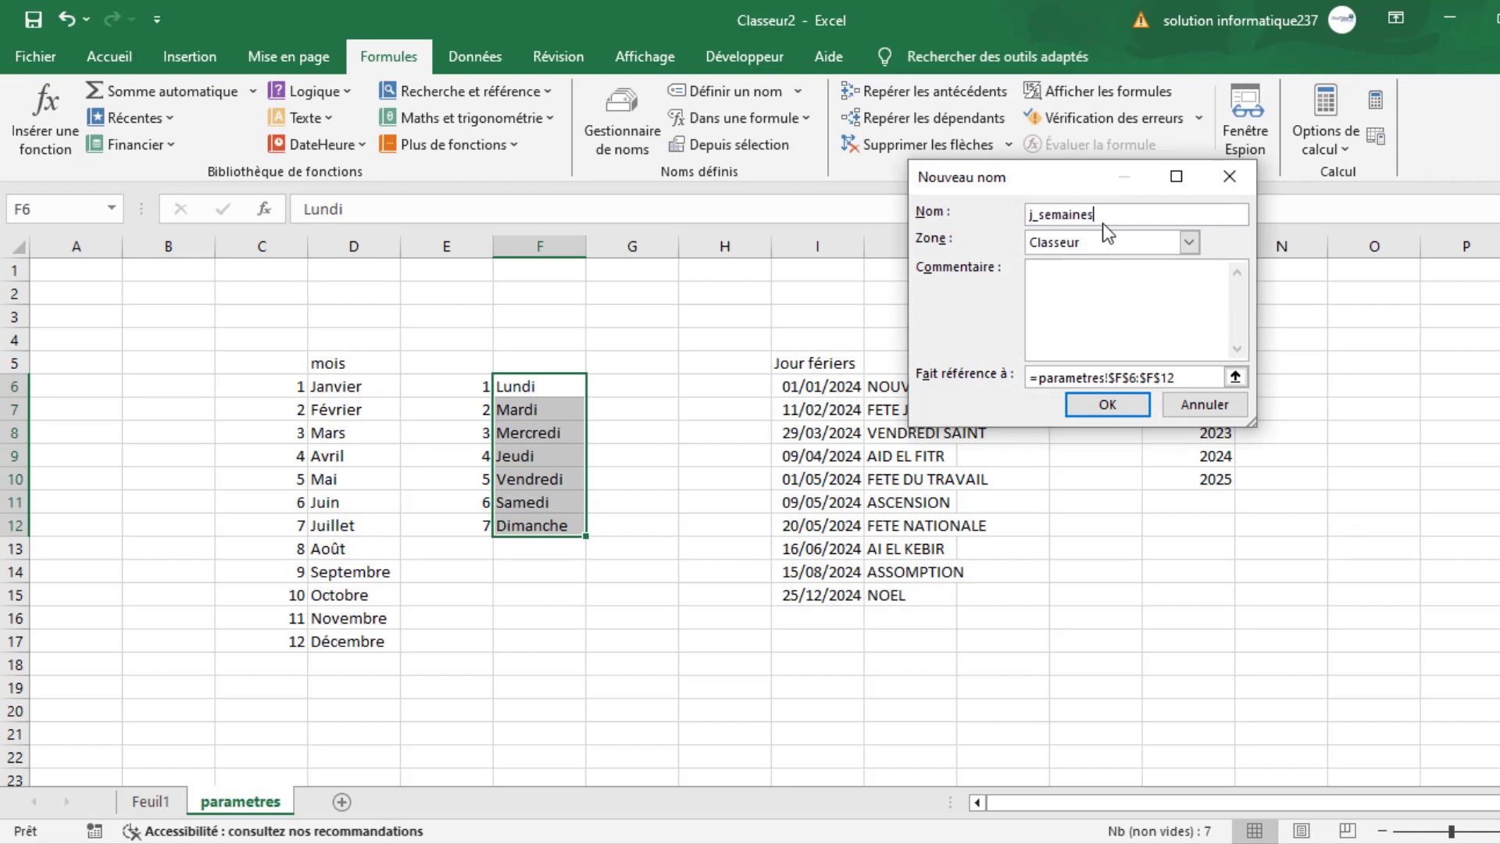
{"action": "left_click", "coordinate": [1107, 404]}
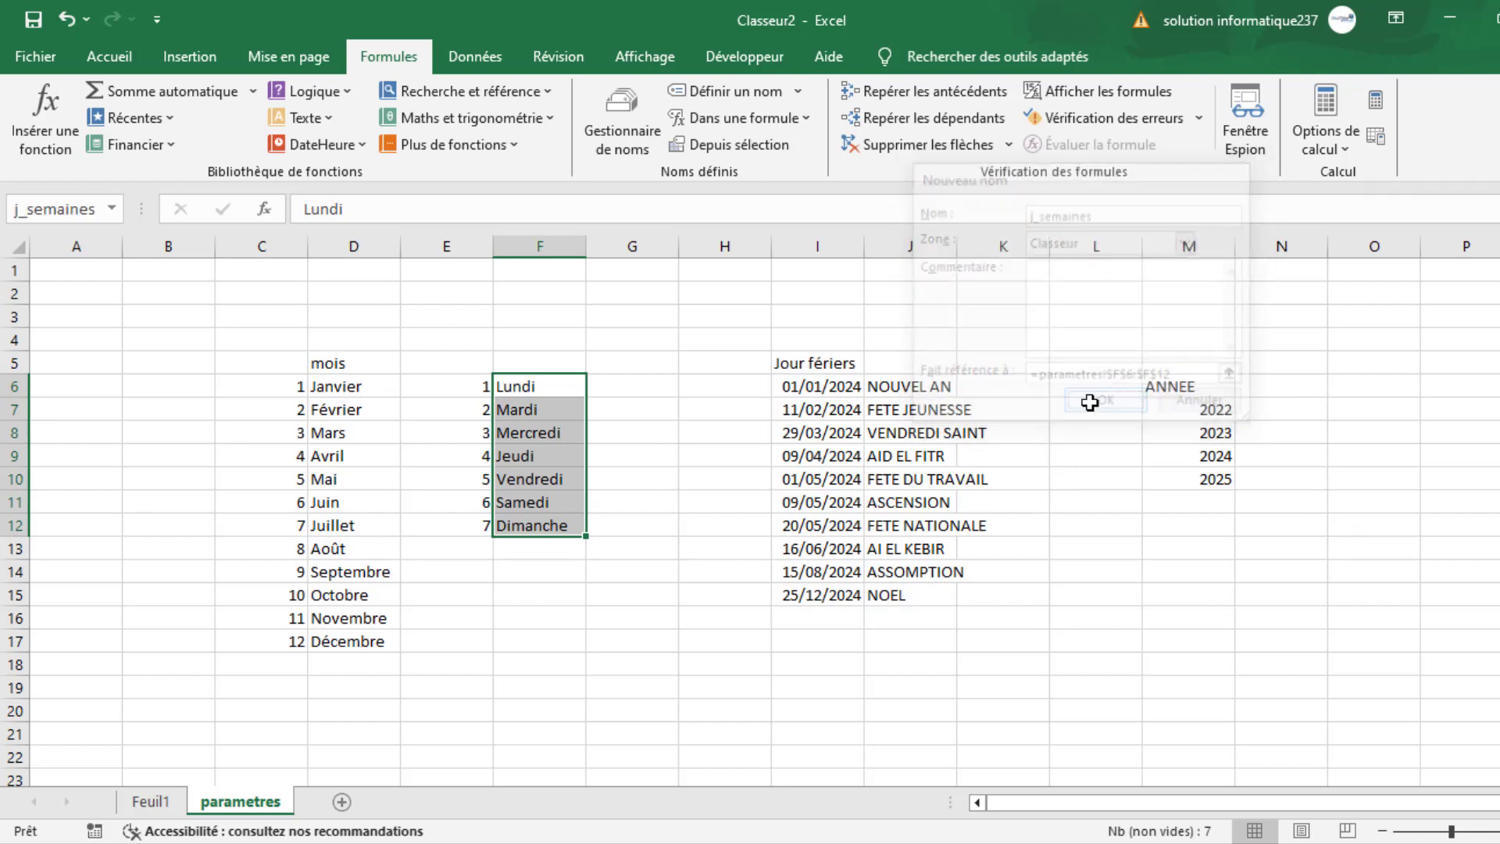
- Define the workbook-level name j_feries for the holiday dates in I6:I15
{"action": "left_click", "coordinate": [833, 388]}
{"action": "left_click_drag", "start_coordinate": [836, 405], "coordinate": [821, 597]}
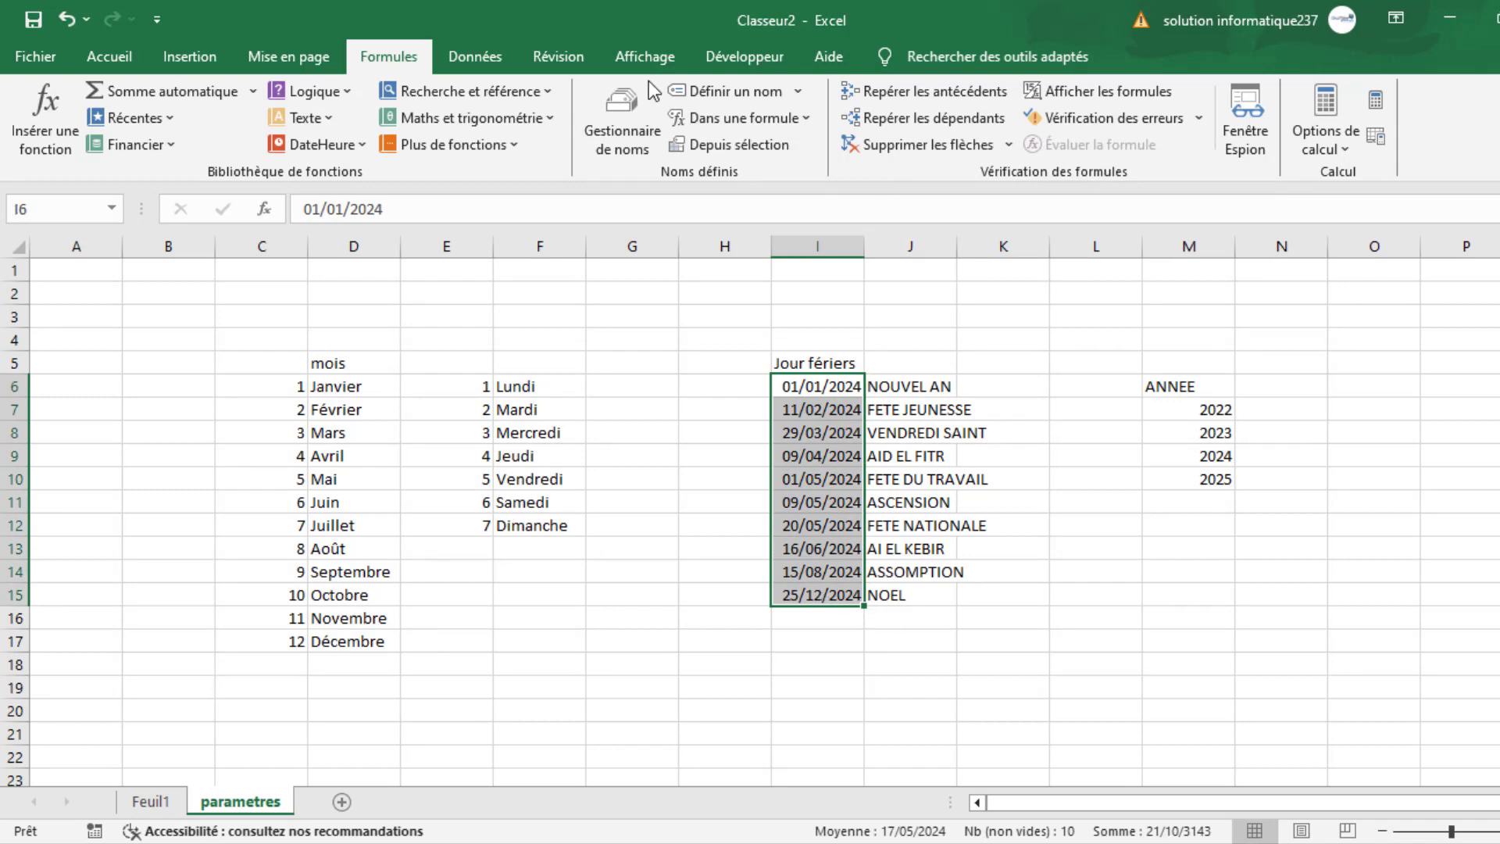
{"action": "left_click", "coordinate": [734, 95]}
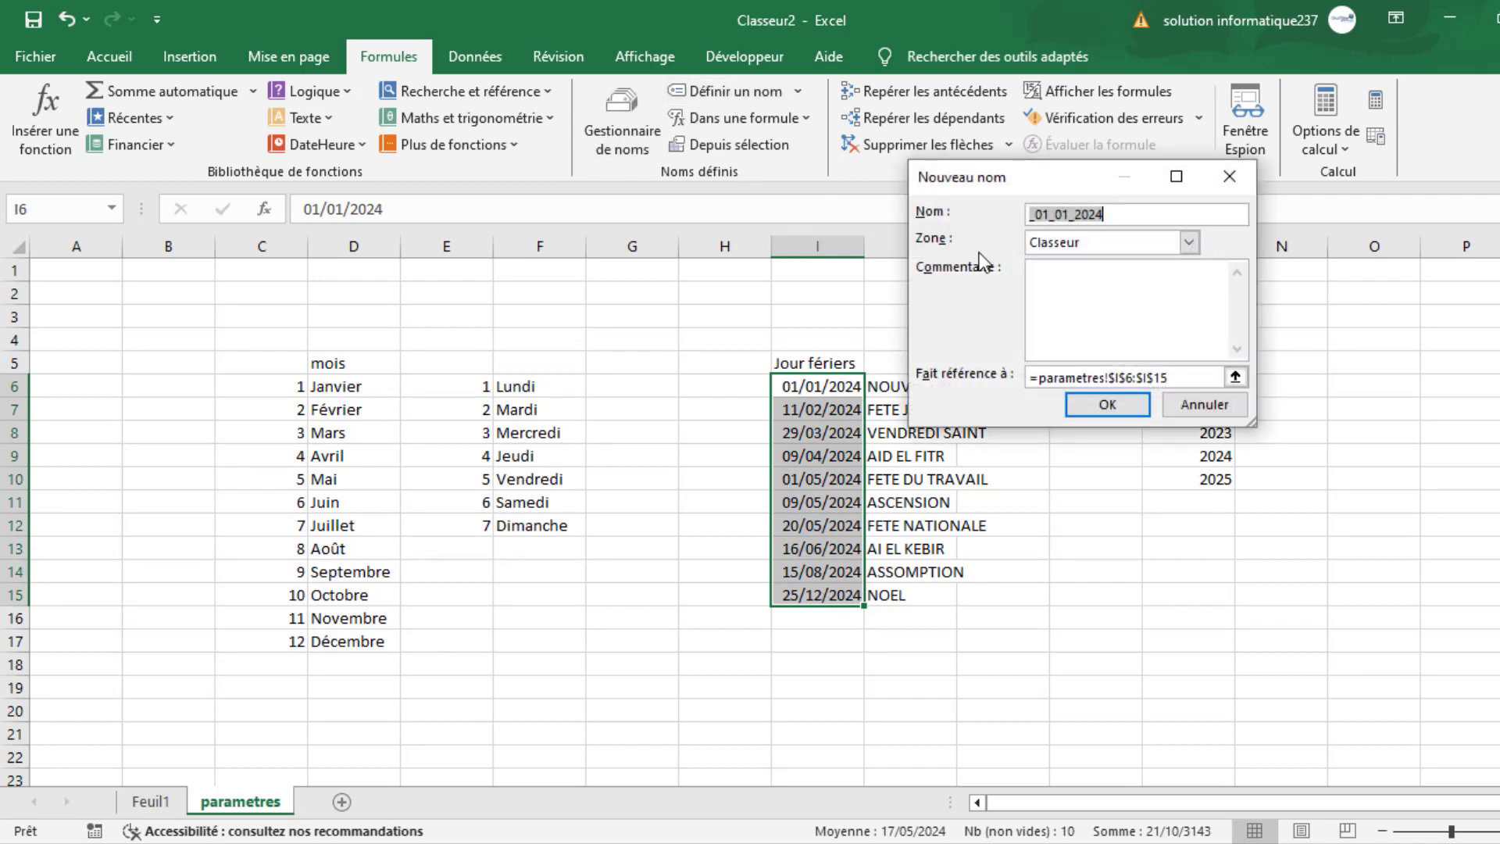
{"action": "type", "text": "j_feries"}
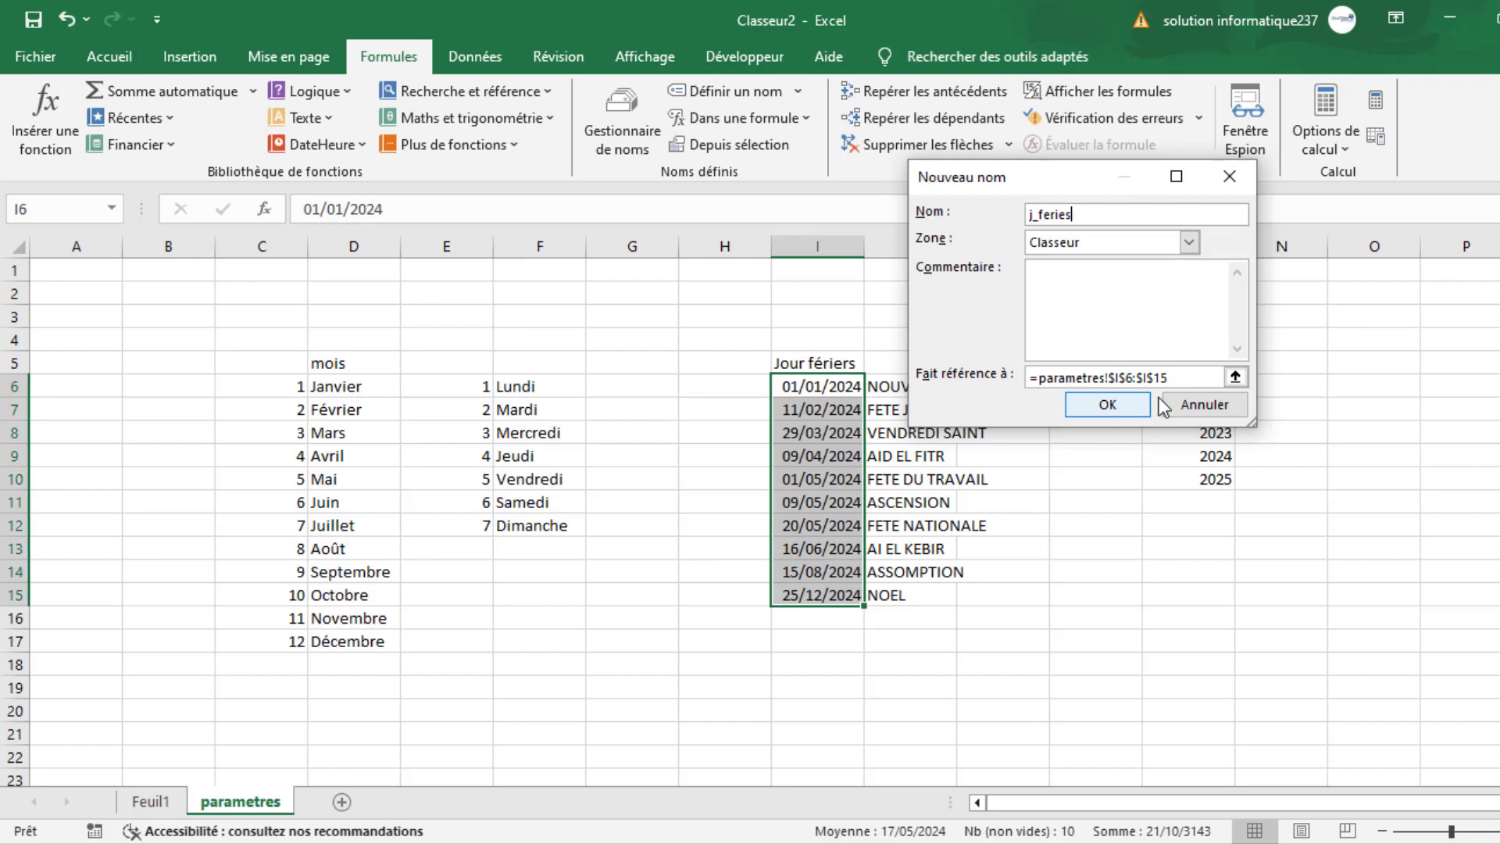
{"action": "left_click", "coordinate": [1110, 404]}
- Define the workbook-level name années for the year list range M7:M13
{"action": "left_click", "coordinate": [1194, 408]}
{"action": "left_click_drag", "start_coordinate": [1190, 459], "coordinate": [1182, 543]}
{"action": "left_click", "coordinate": [727, 97]}
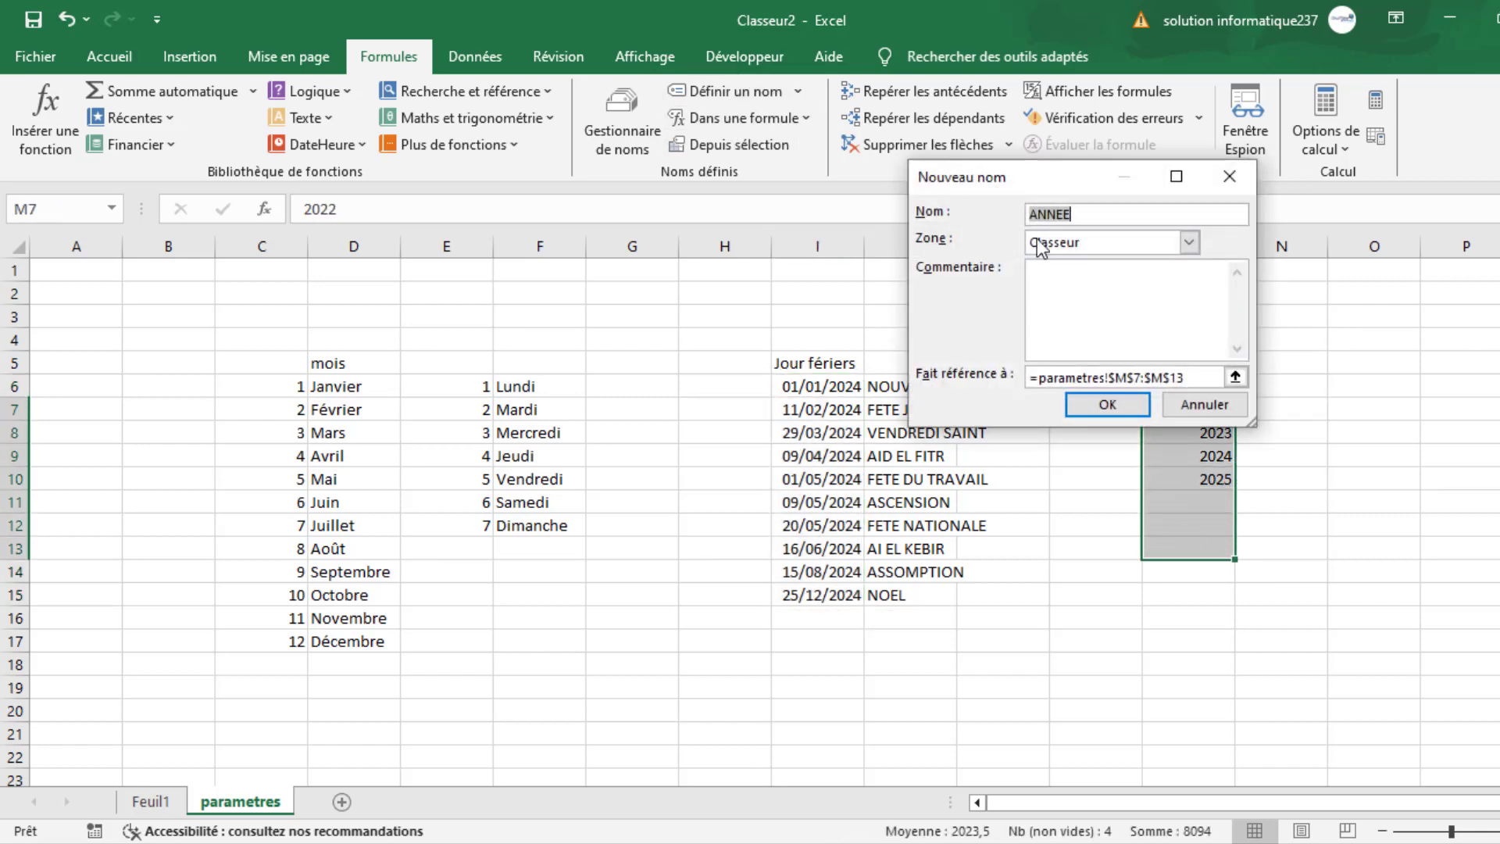
{"action": "type", "text": "ann"}
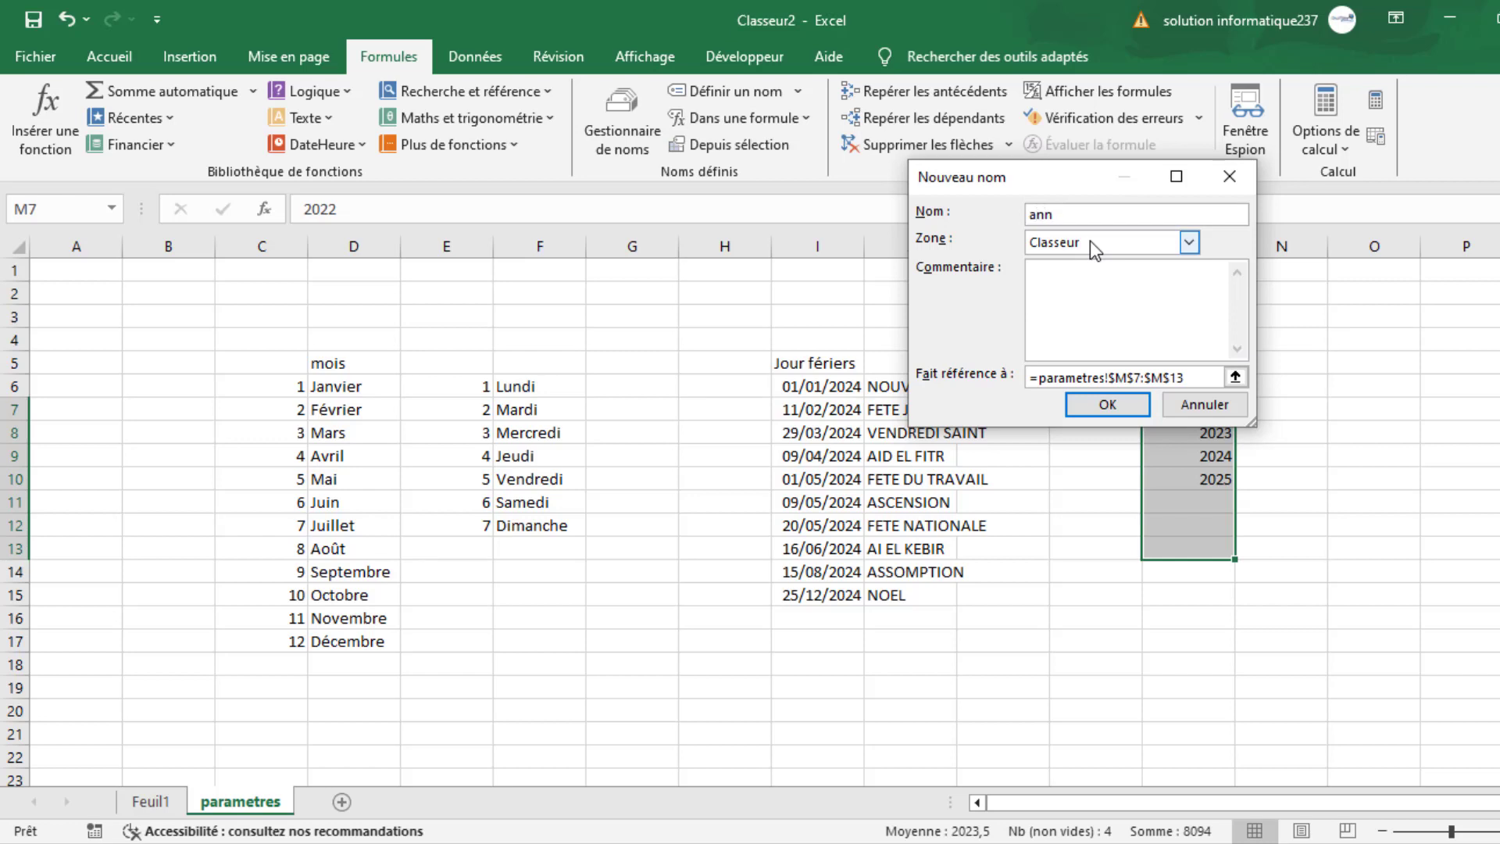
{"action": "type", "text": "ées"}
{"action": "left_click", "coordinate": [1110, 405]}
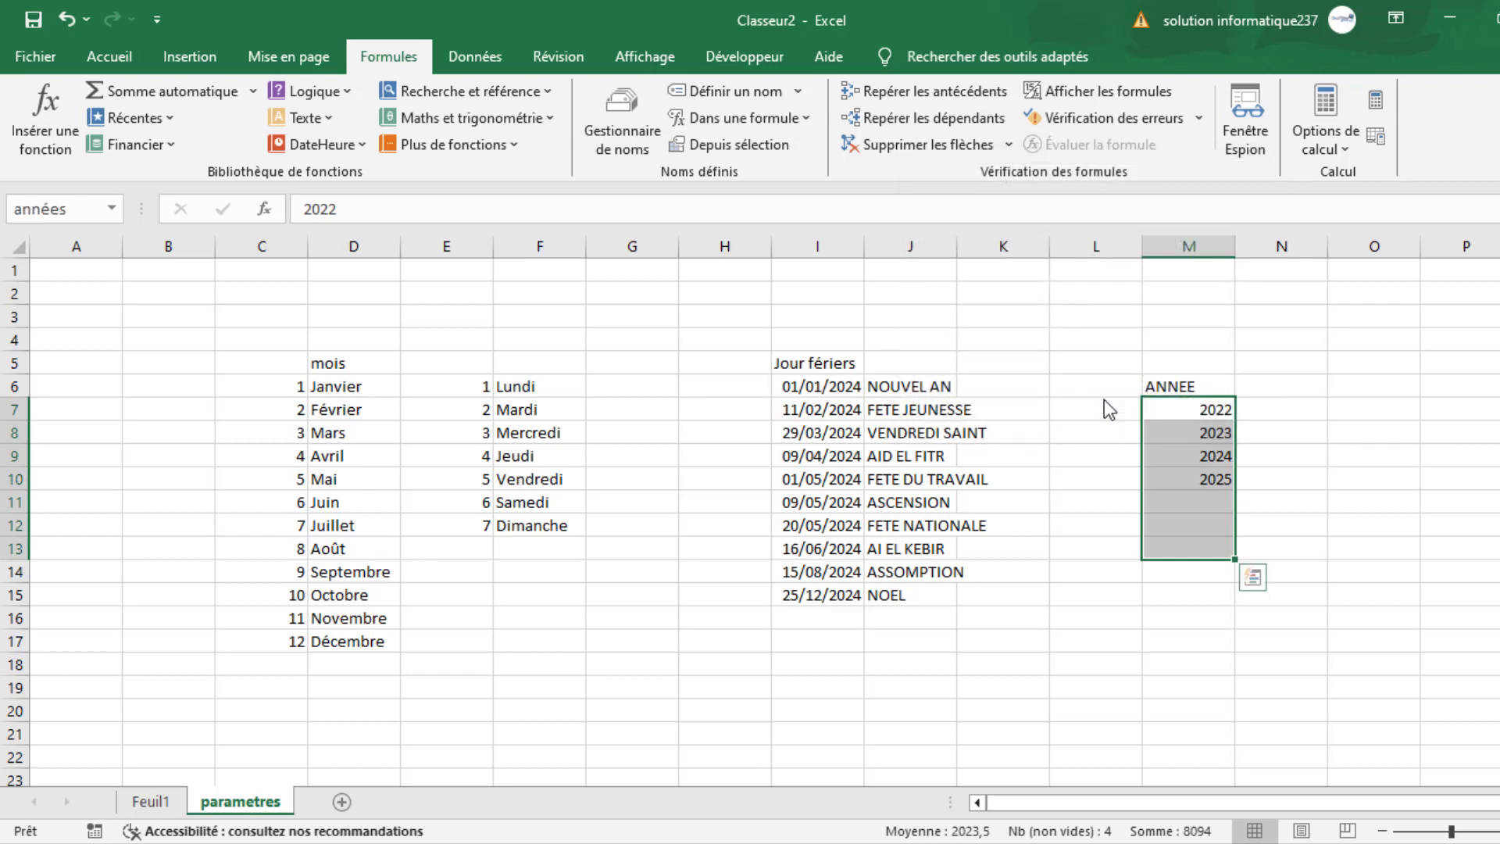
{"action": "left_click", "coordinate": [462, 661]}
- On the Feuil1 sheet, replace the entries in A7:A12 with the series PROJET 1 to PROJET 6
{"action": "left_click", "coordinate": [140, 803]}
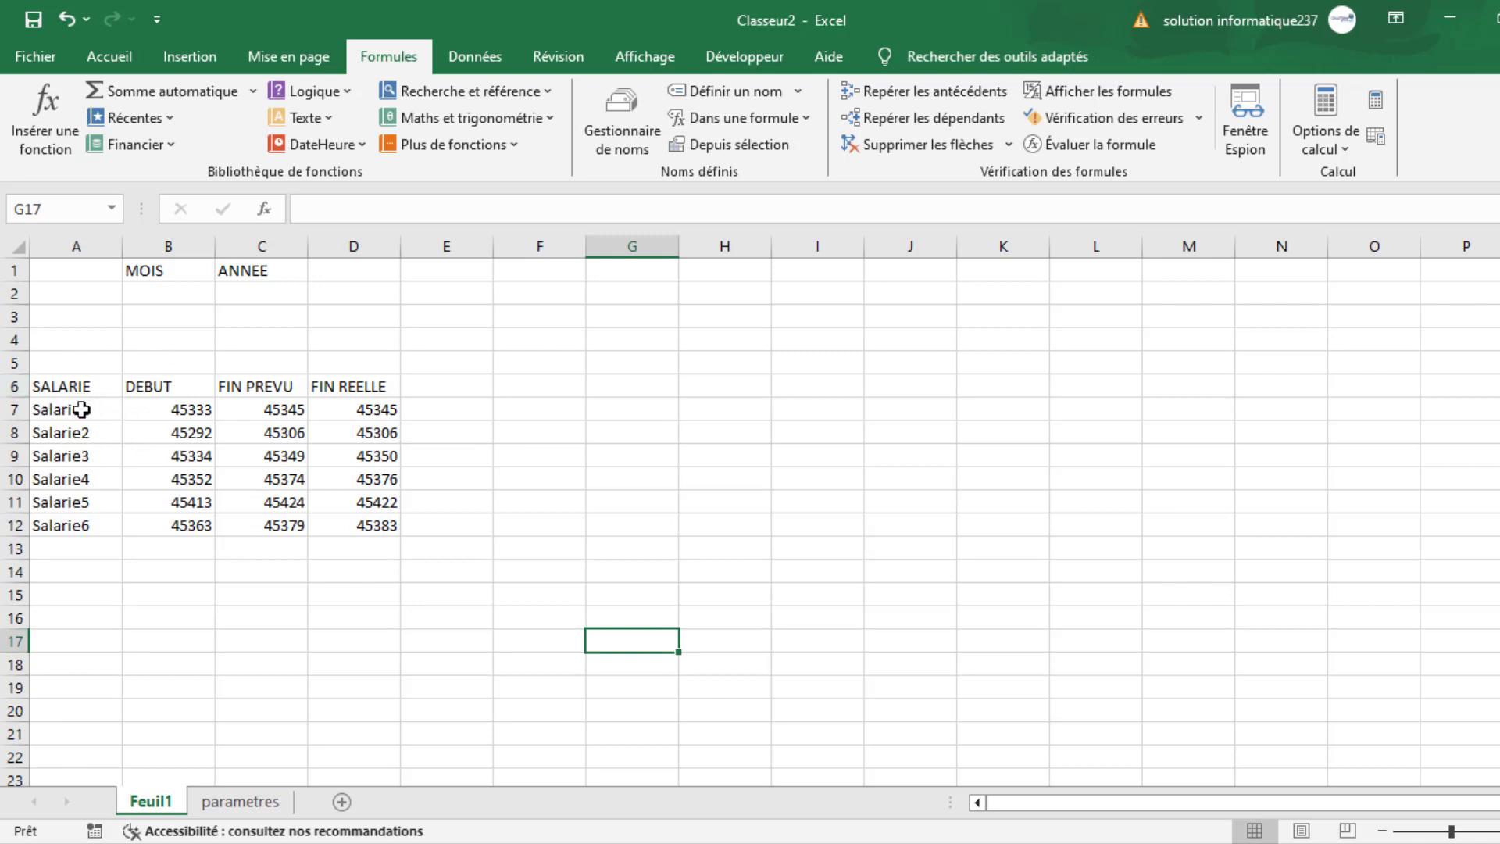
{"action": "left_click_drag", "start_coordinate": [82, 409], "coordinate": [67, 501]}
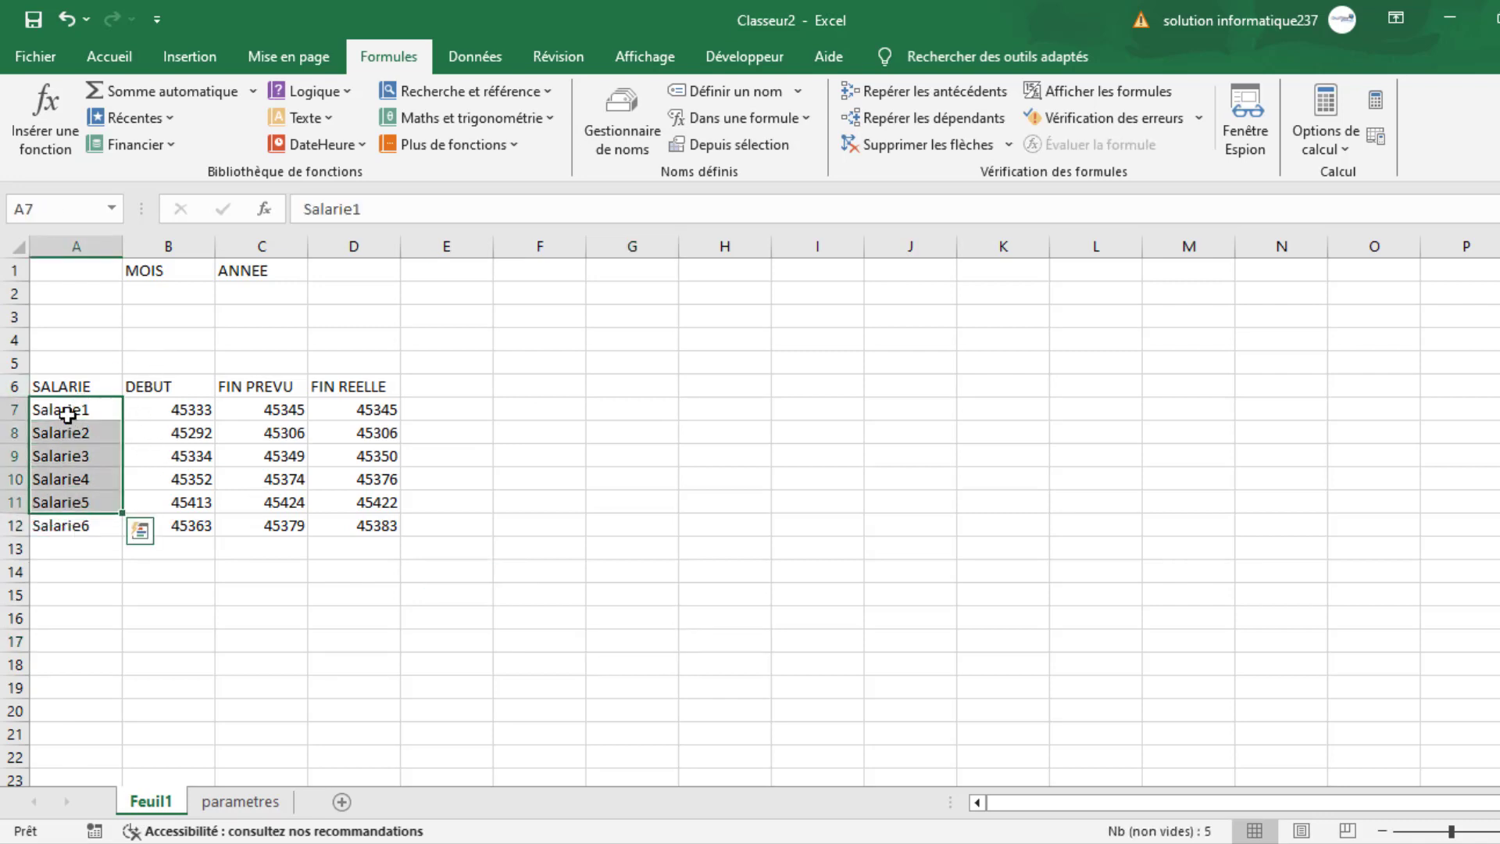
{"action": "left_click", "coordinate": [76, 409]}
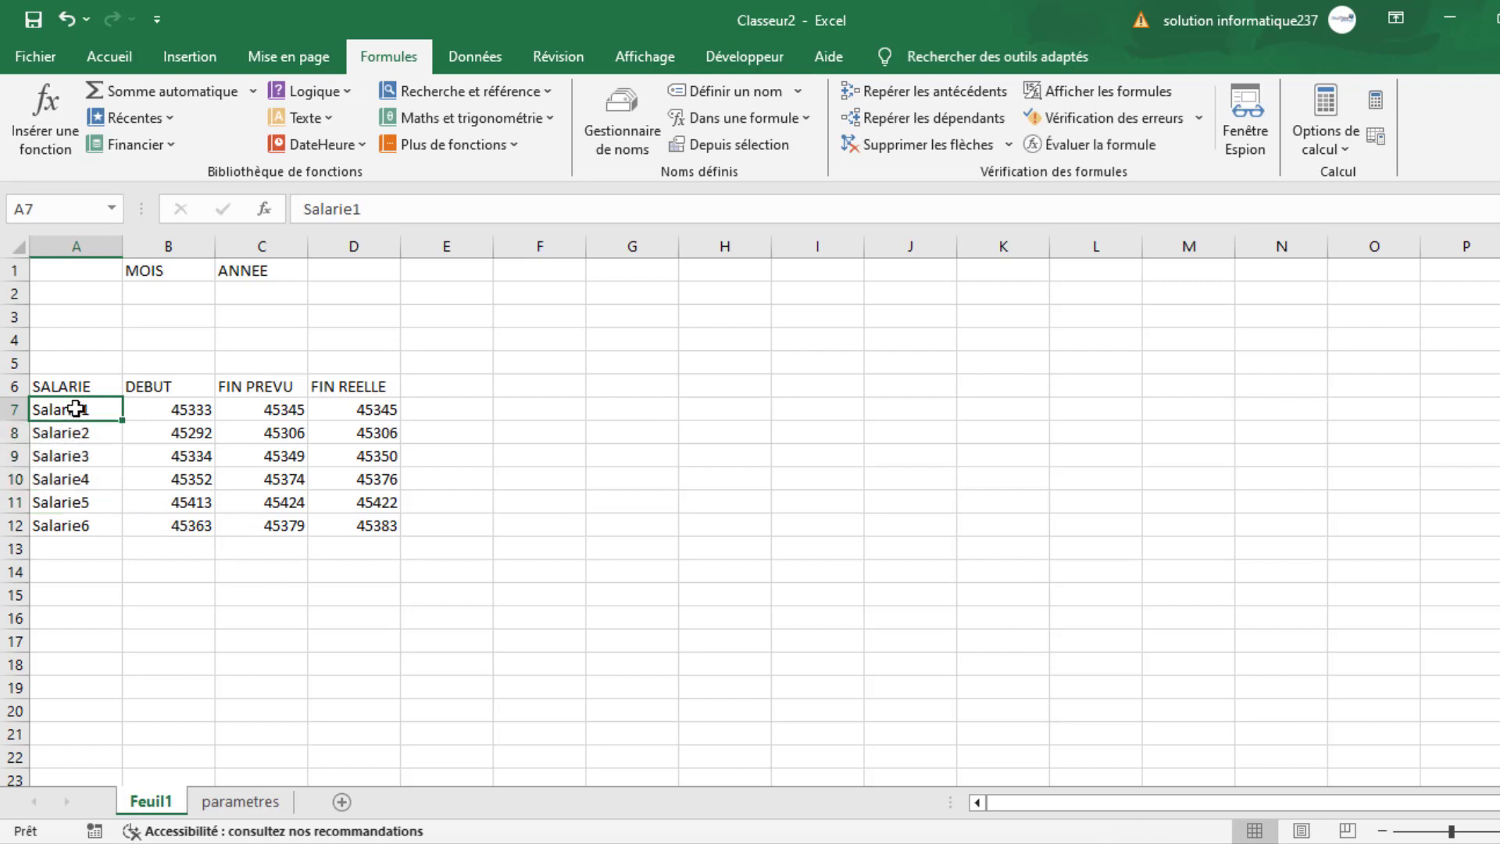
{"action": "type", "text": "PROJET 1"}
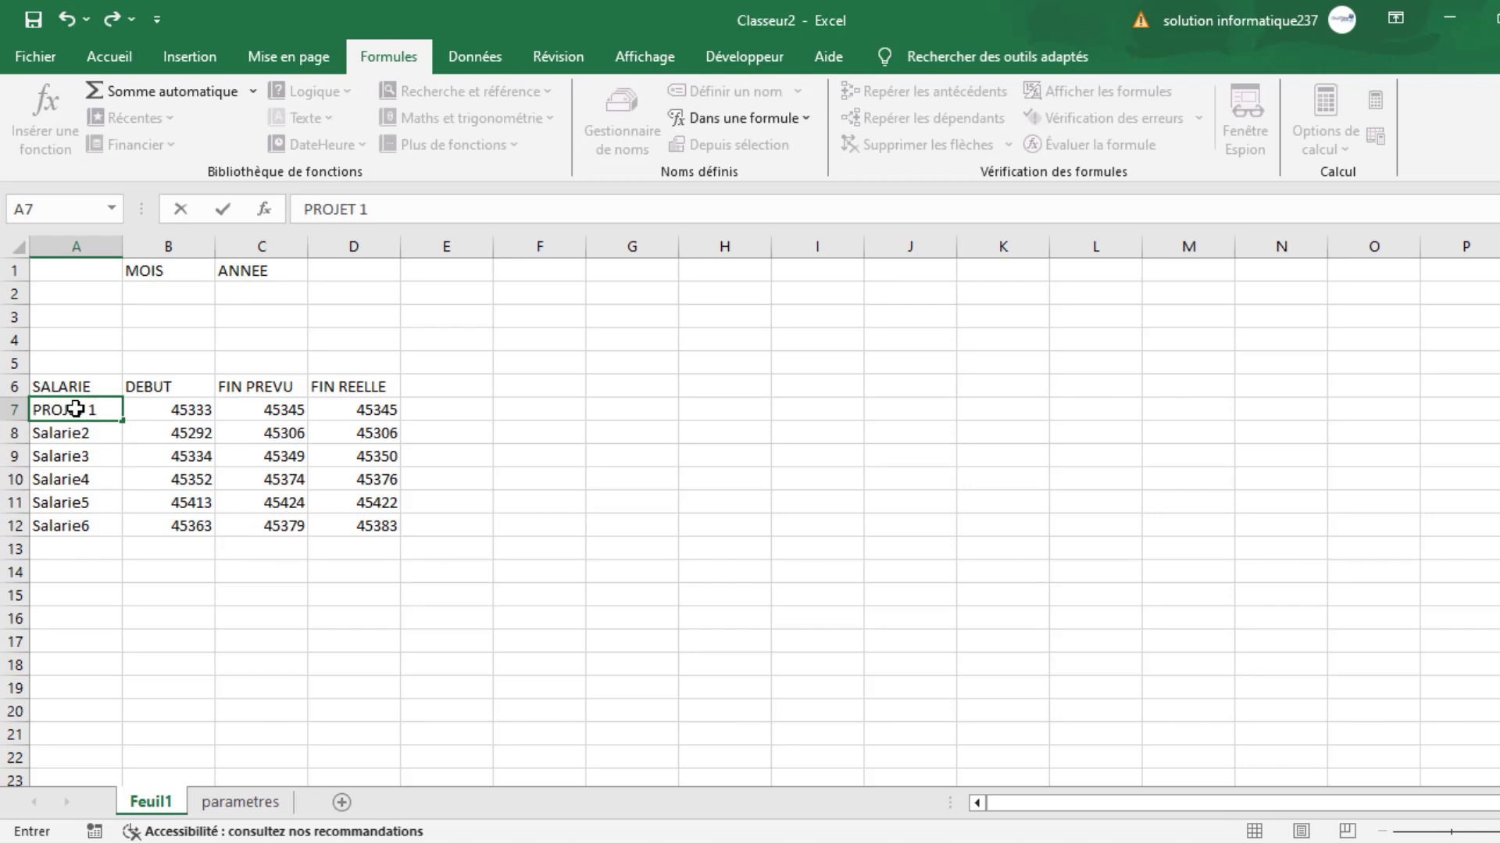
{"action": "key", "text": "Return"}
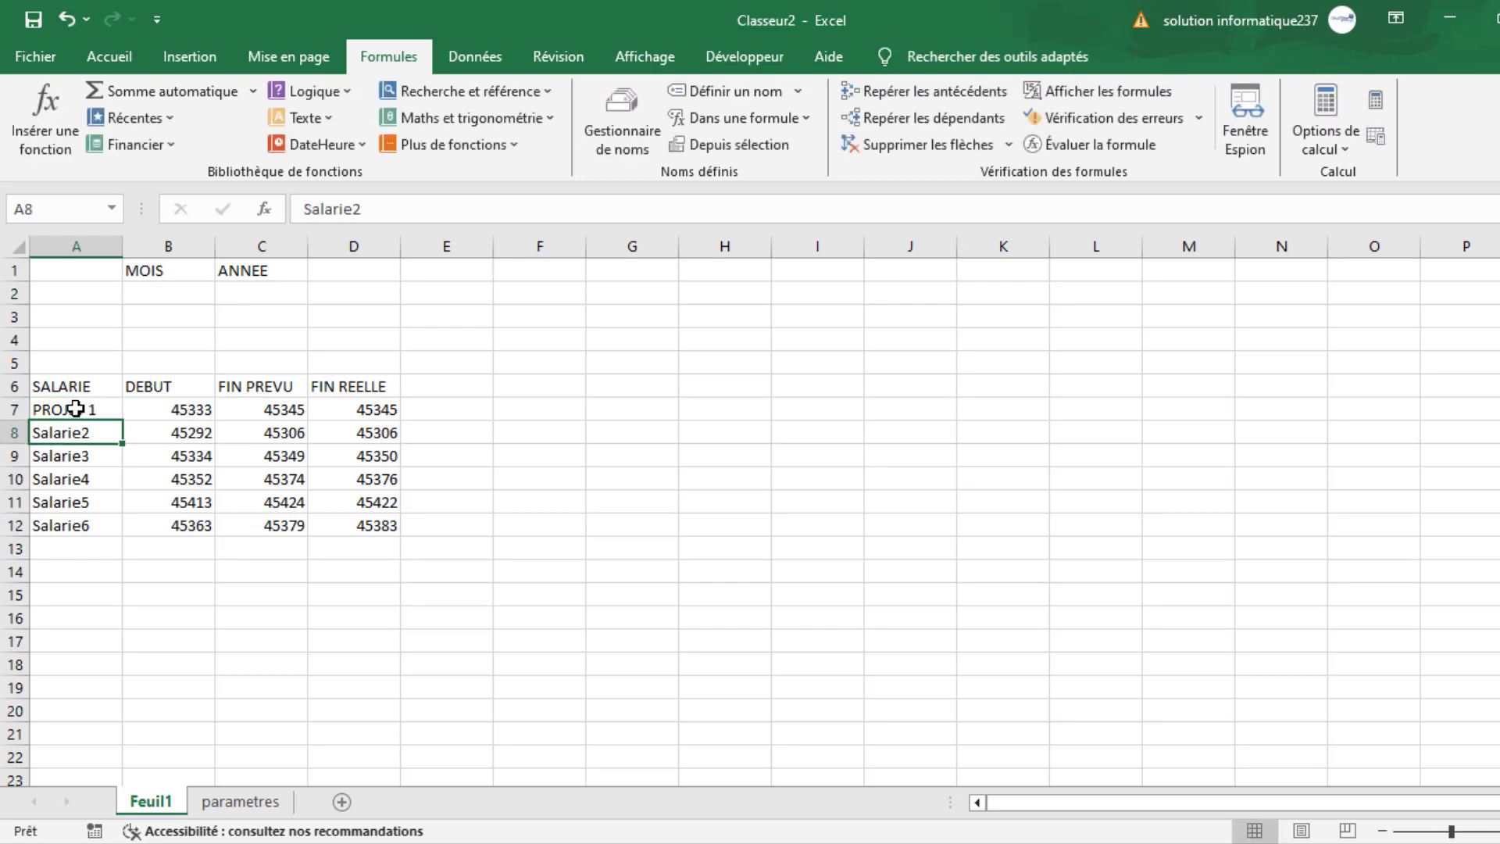
{"action": "type", "text": "PR"}
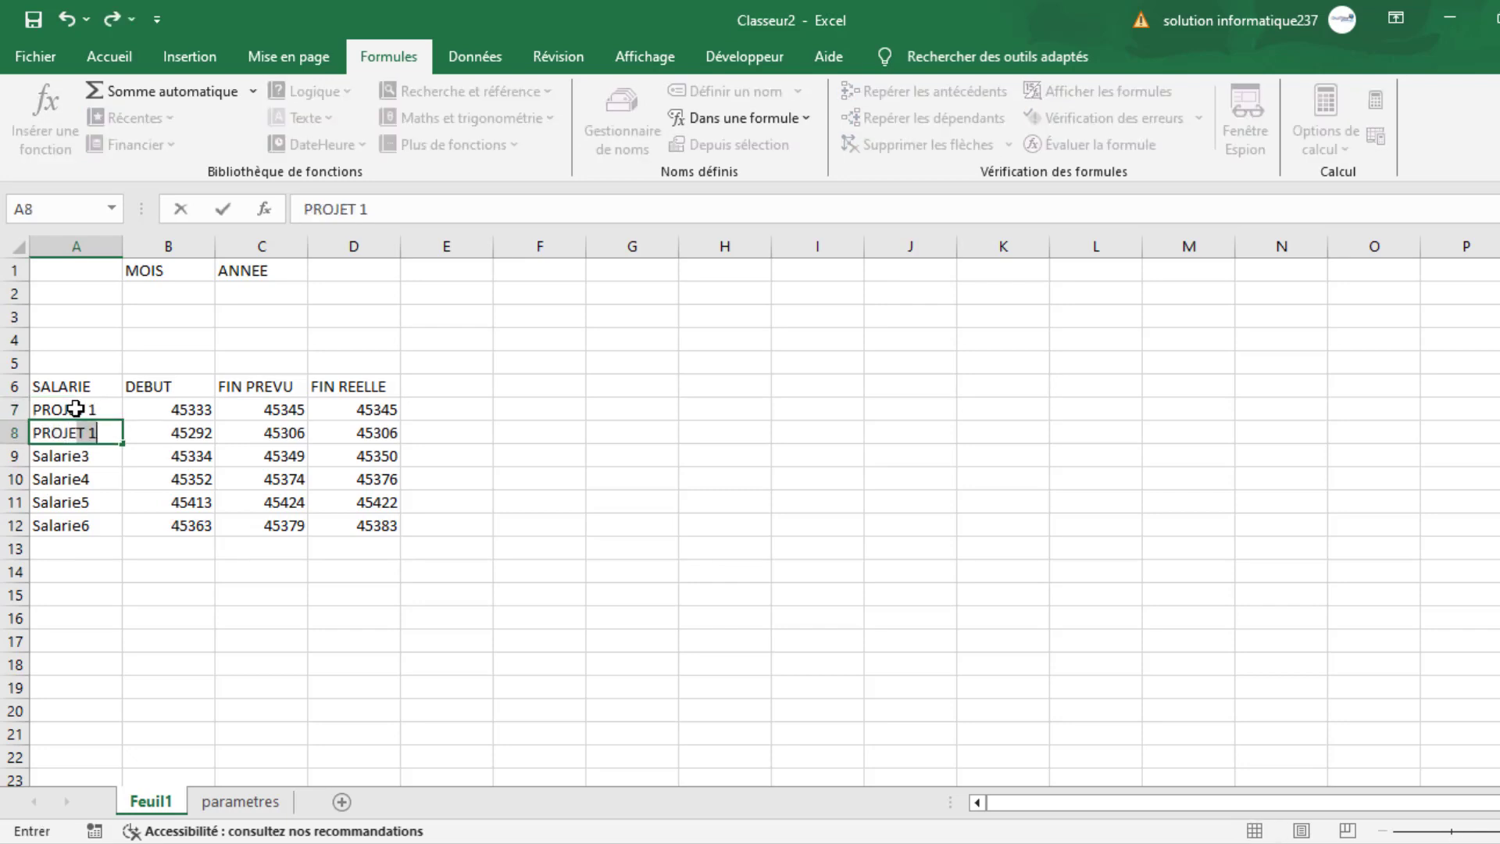
{"action": "type", "text": "OJET 2"}
{"action": "key", "text": "Return"}
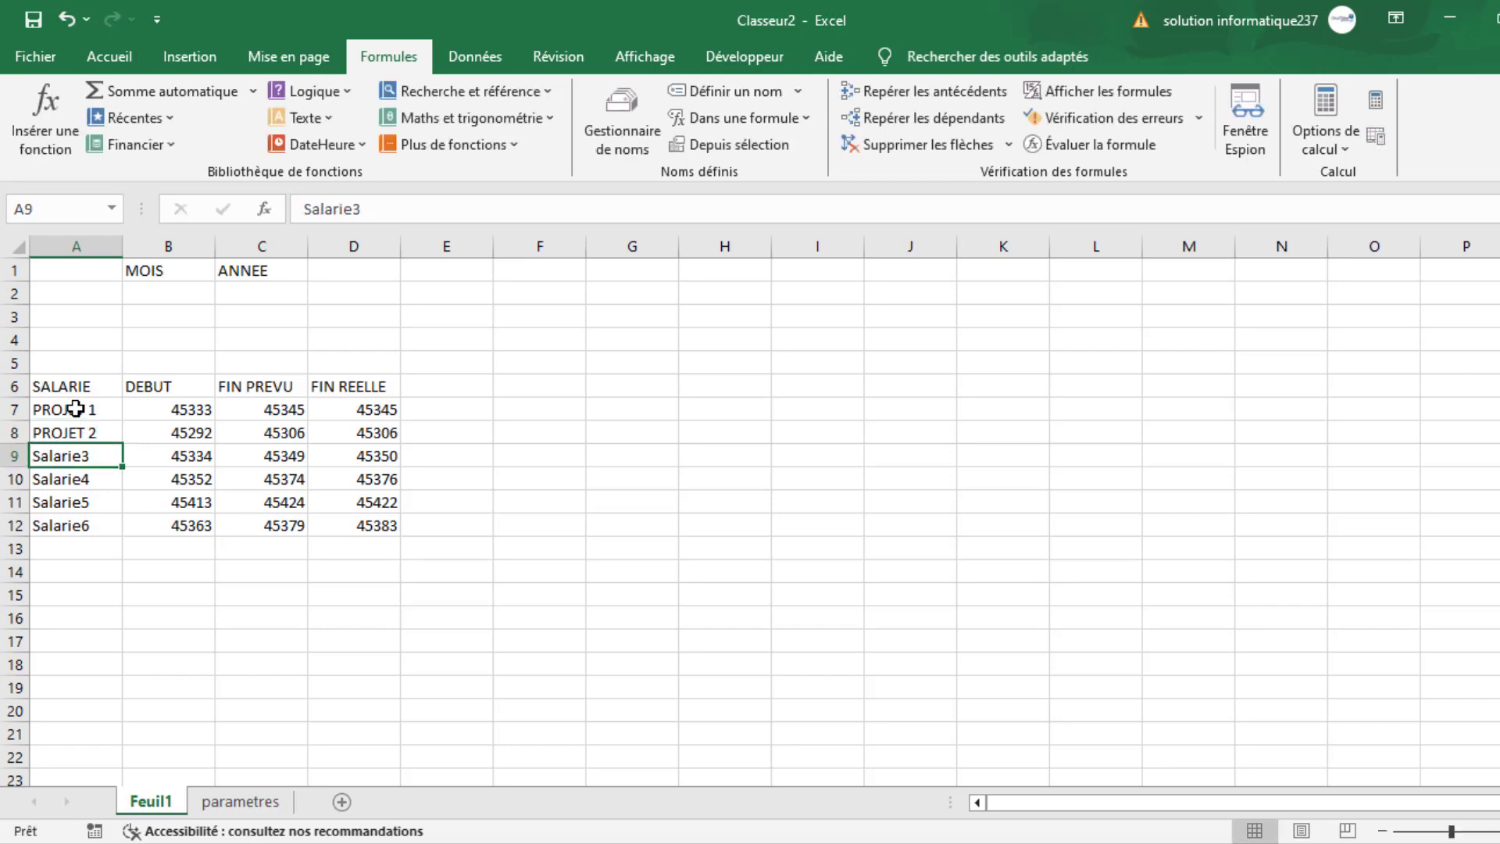
{"action": "left_click", "coordinate": [75, 409]}
{"action": "left_click_drag", "start_coordinate": [75, 409], "coordinate": [92, 534]}
{"action": "left_click", "coordinate": [293, 672]}
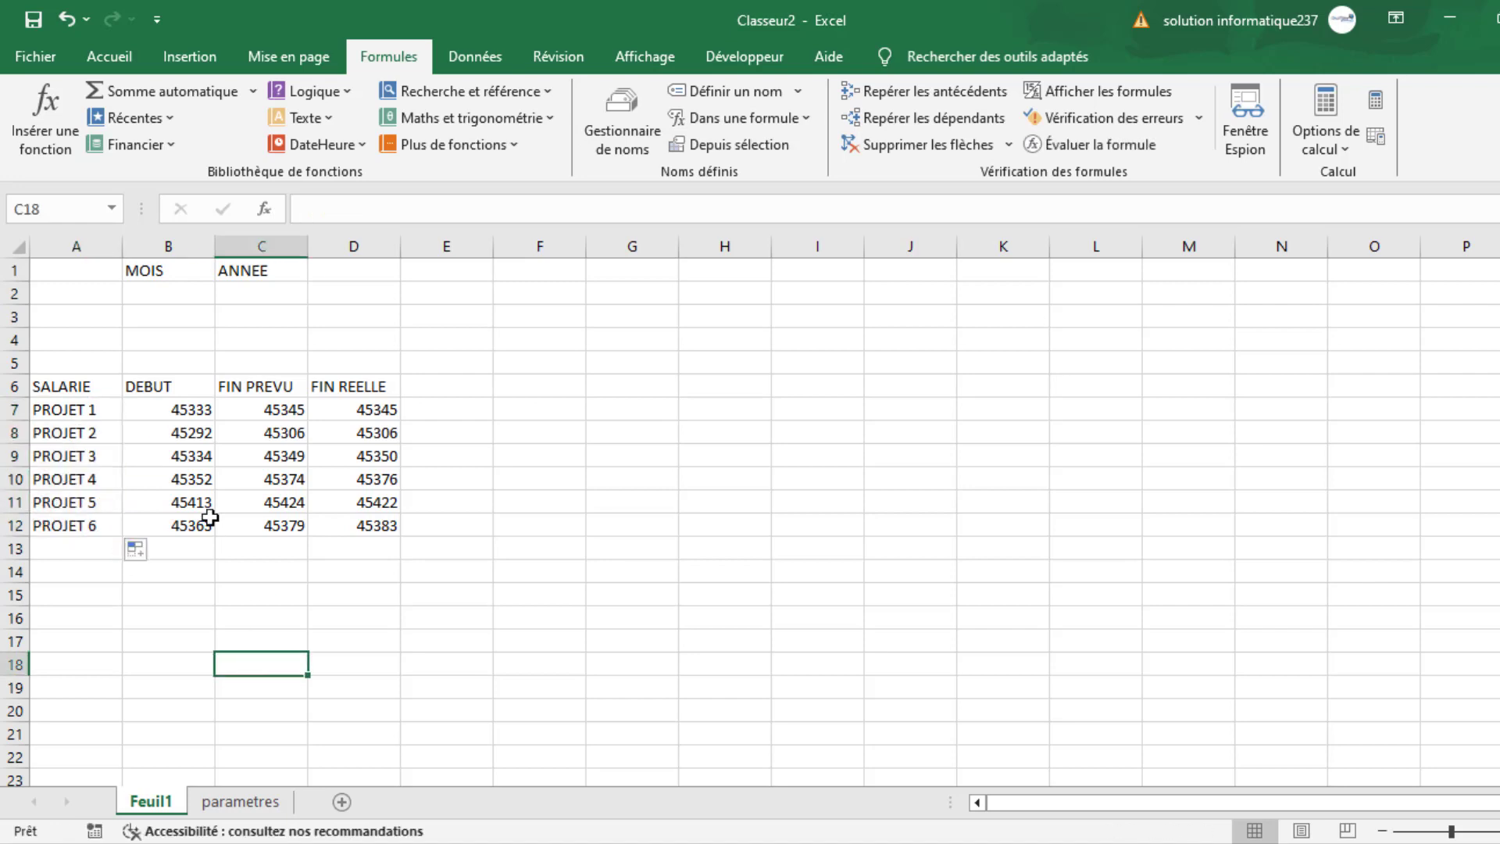
- Clear the values under FIN REELLE in D7:D13
{"action": "left_click", "coordinate": [166, 409]}
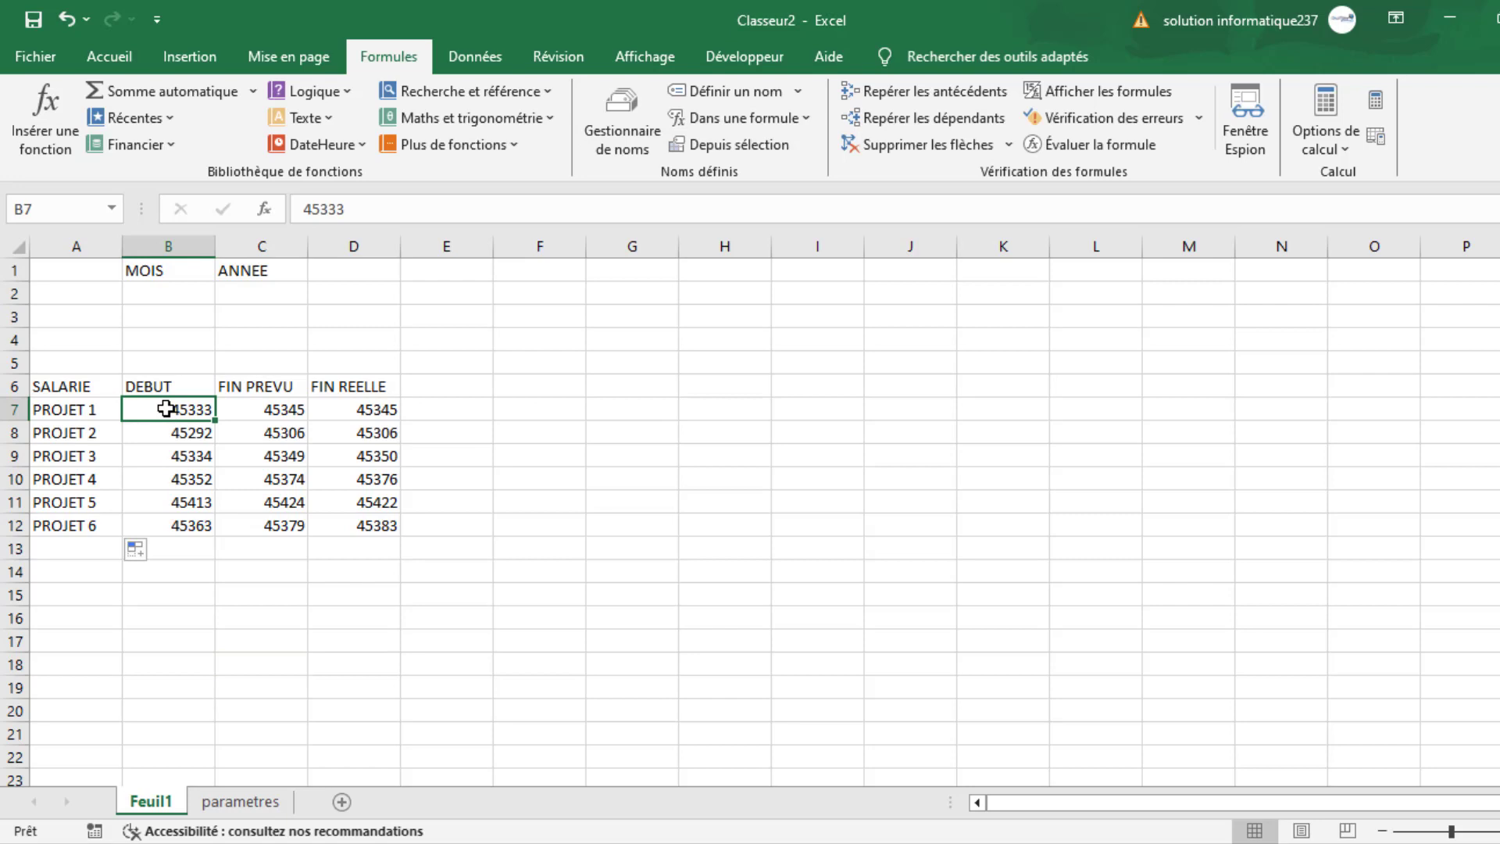
{"action": "left_click_drag", "start_coordinate": [167, 408], "coordinate": [226, 415]}
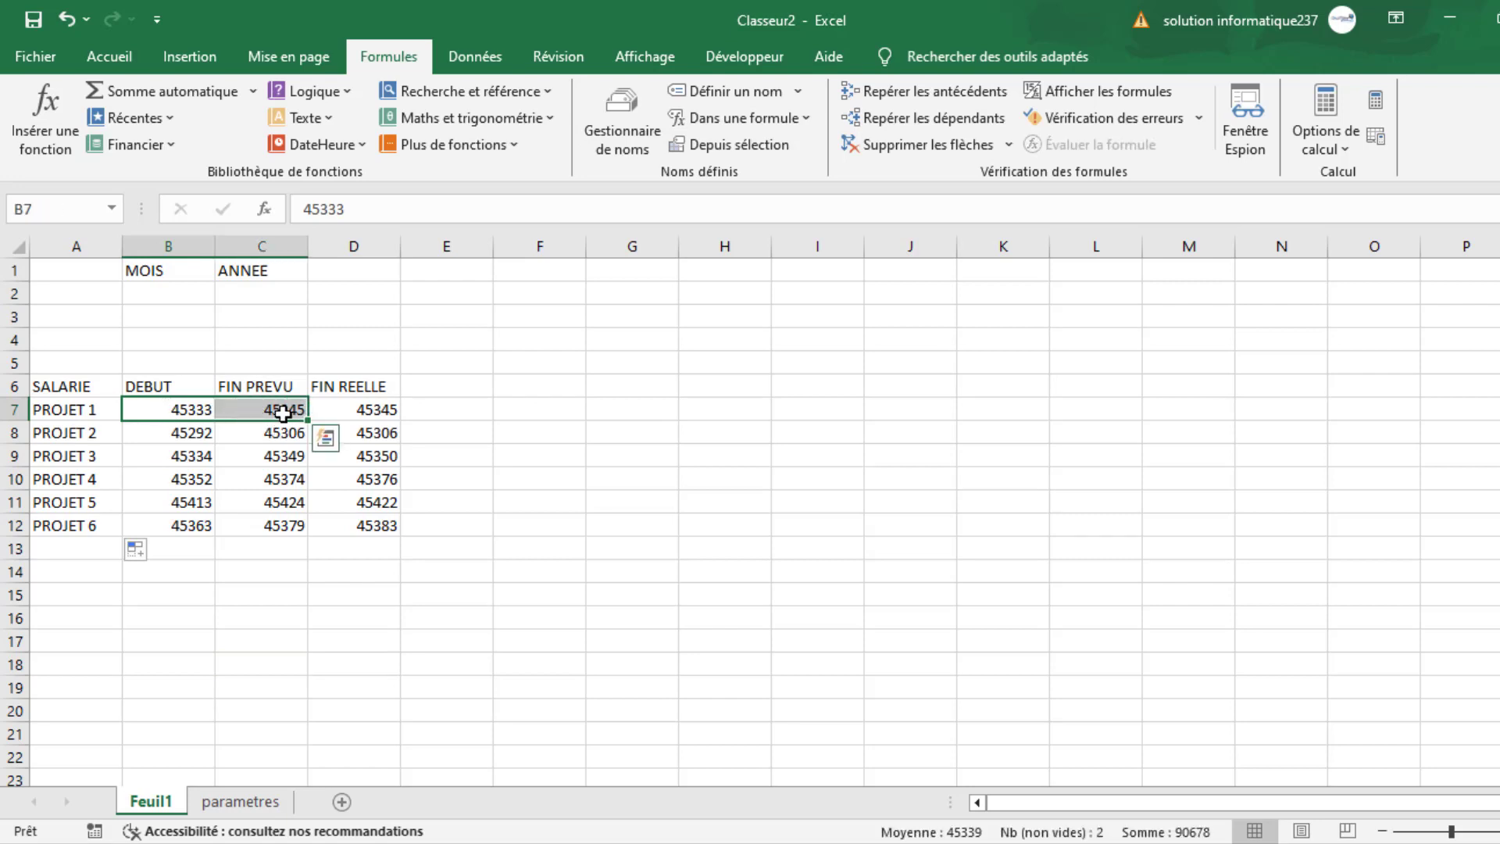
{"action": "left_click_drag", "start_coordinate": [336, 405], "coordinate": [343, 542]}
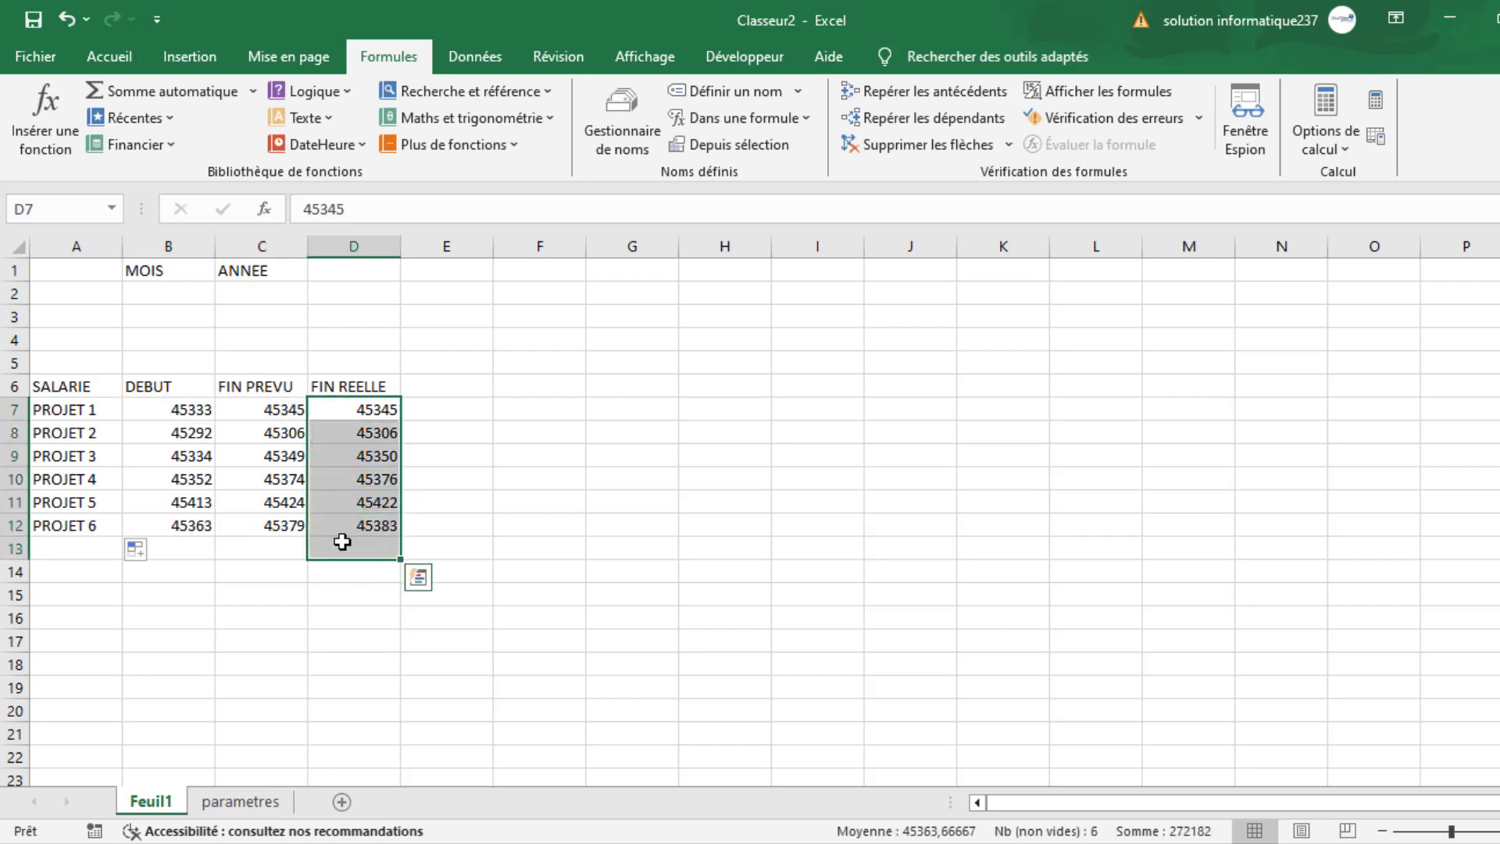
{"action": "key", "text": "Delete"}
- Format columns B and C, holding the DEBUT and FIN PREVU values, as short dates (Date courte)
{"action": "left_click", "coordinate": [158, 410]}
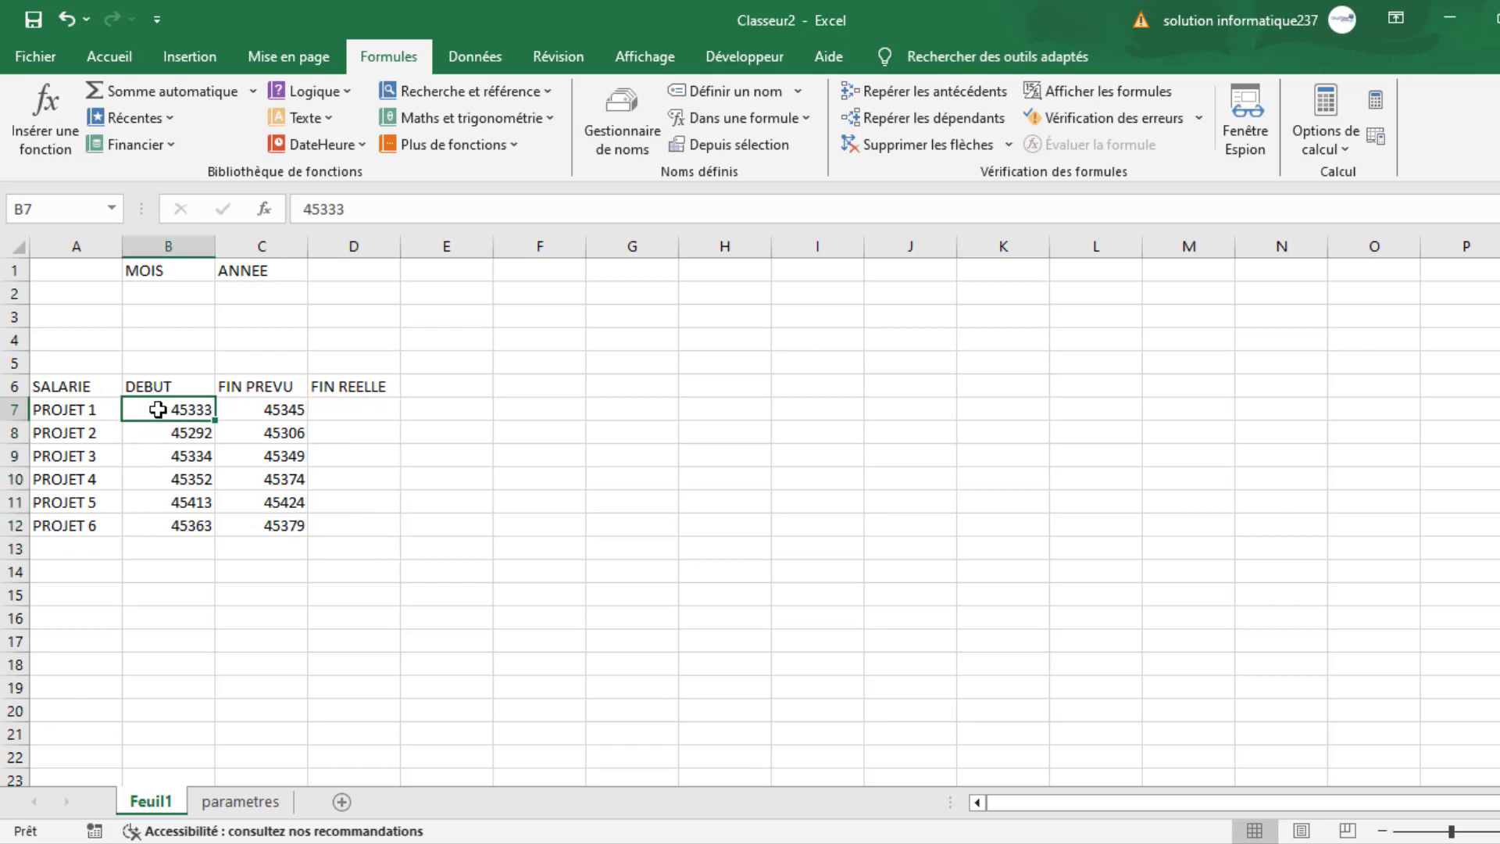
{"action": "left_click_drag", "start_coordinate": [158, 409], "coordinate": [259, 519]}
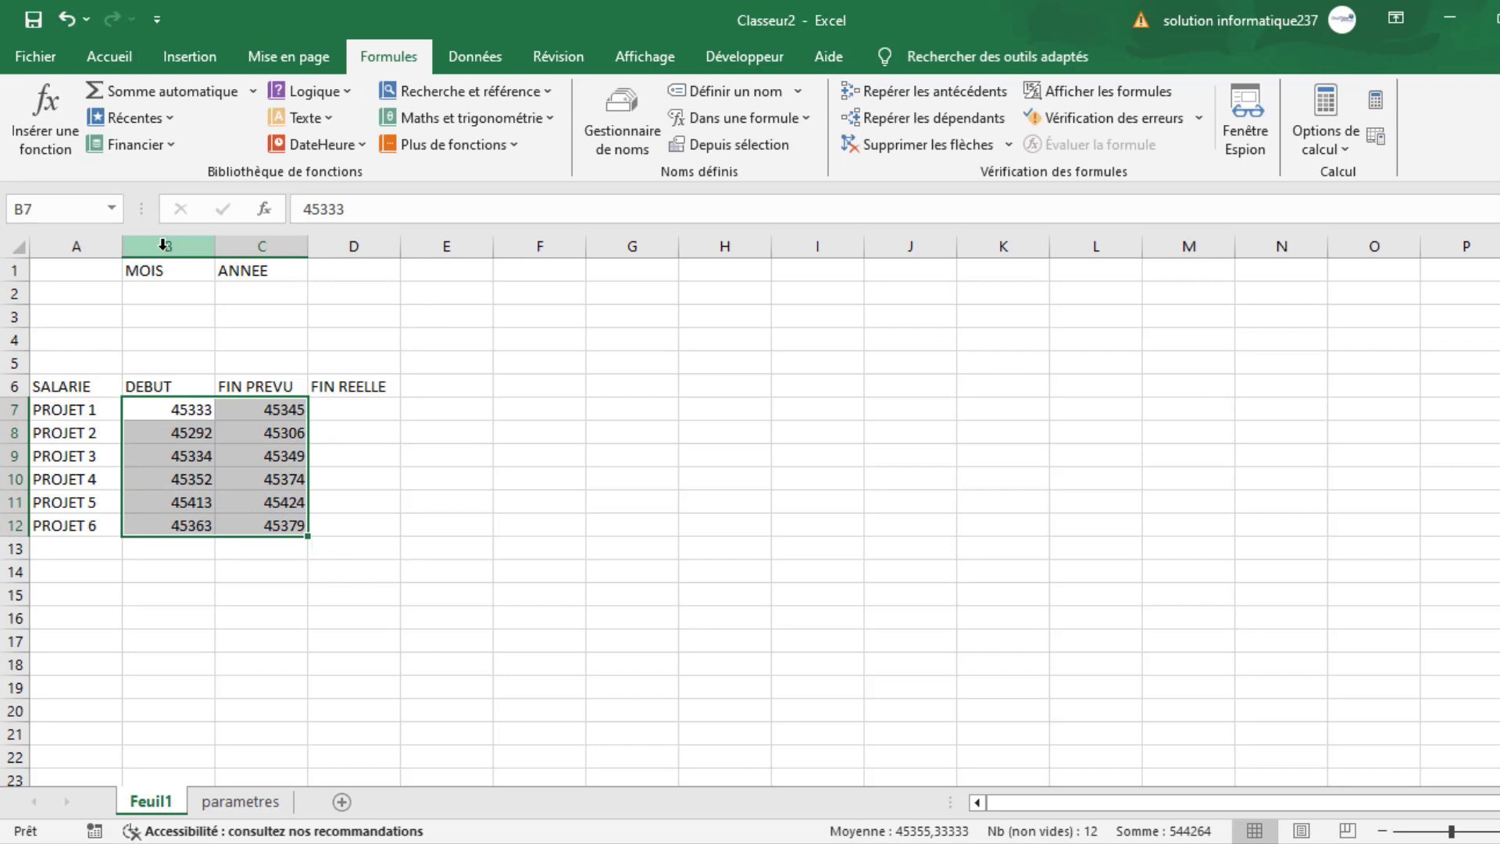
{"action": "left_click_drag", "start_coordinate": [163, 246], "coordinate": [255, 247]}
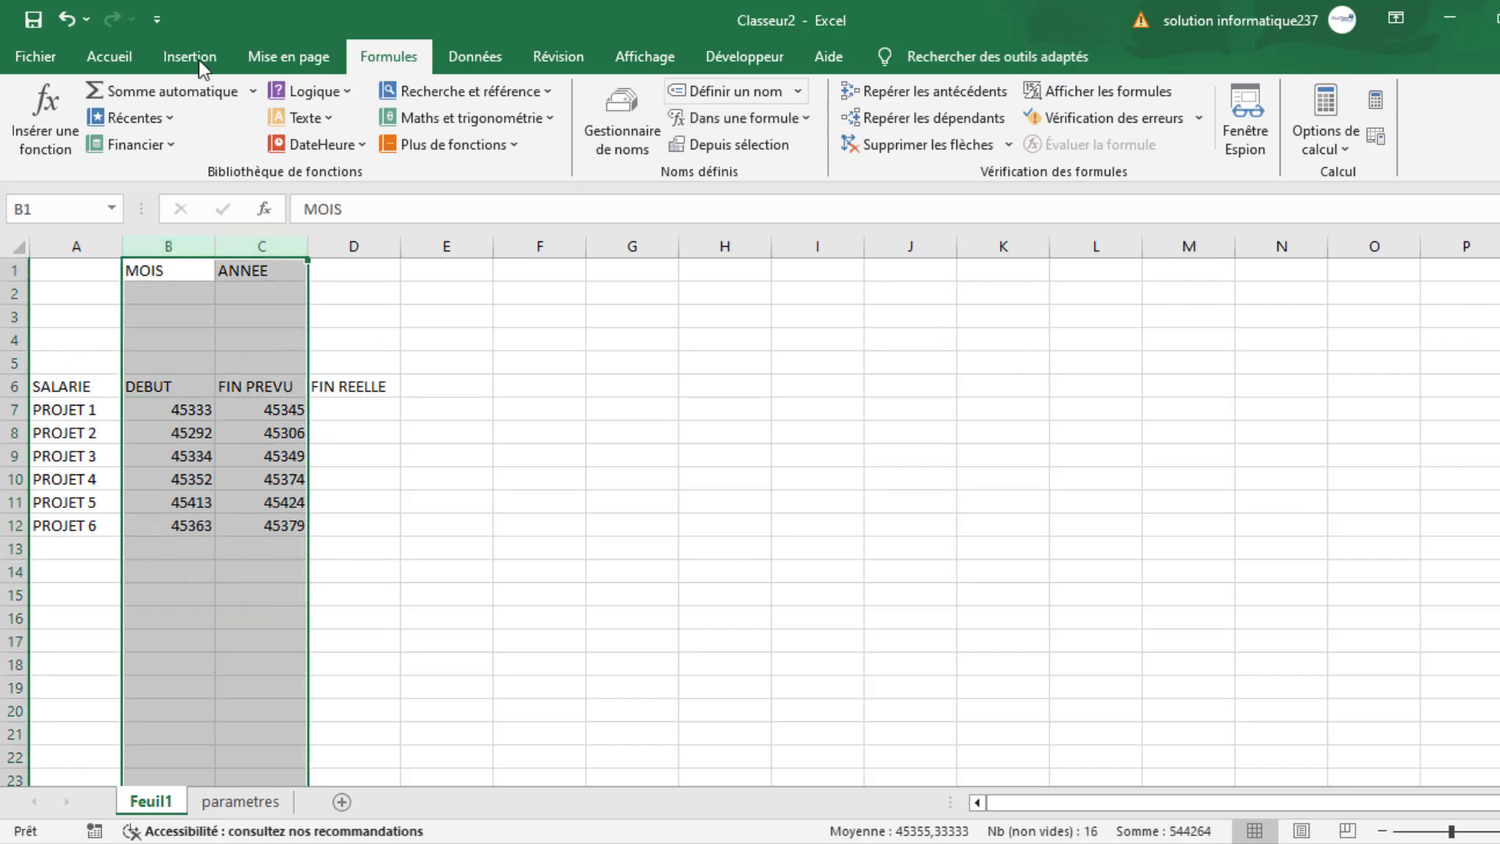
{"action": "left_click", "coordinate": [114, 58]}
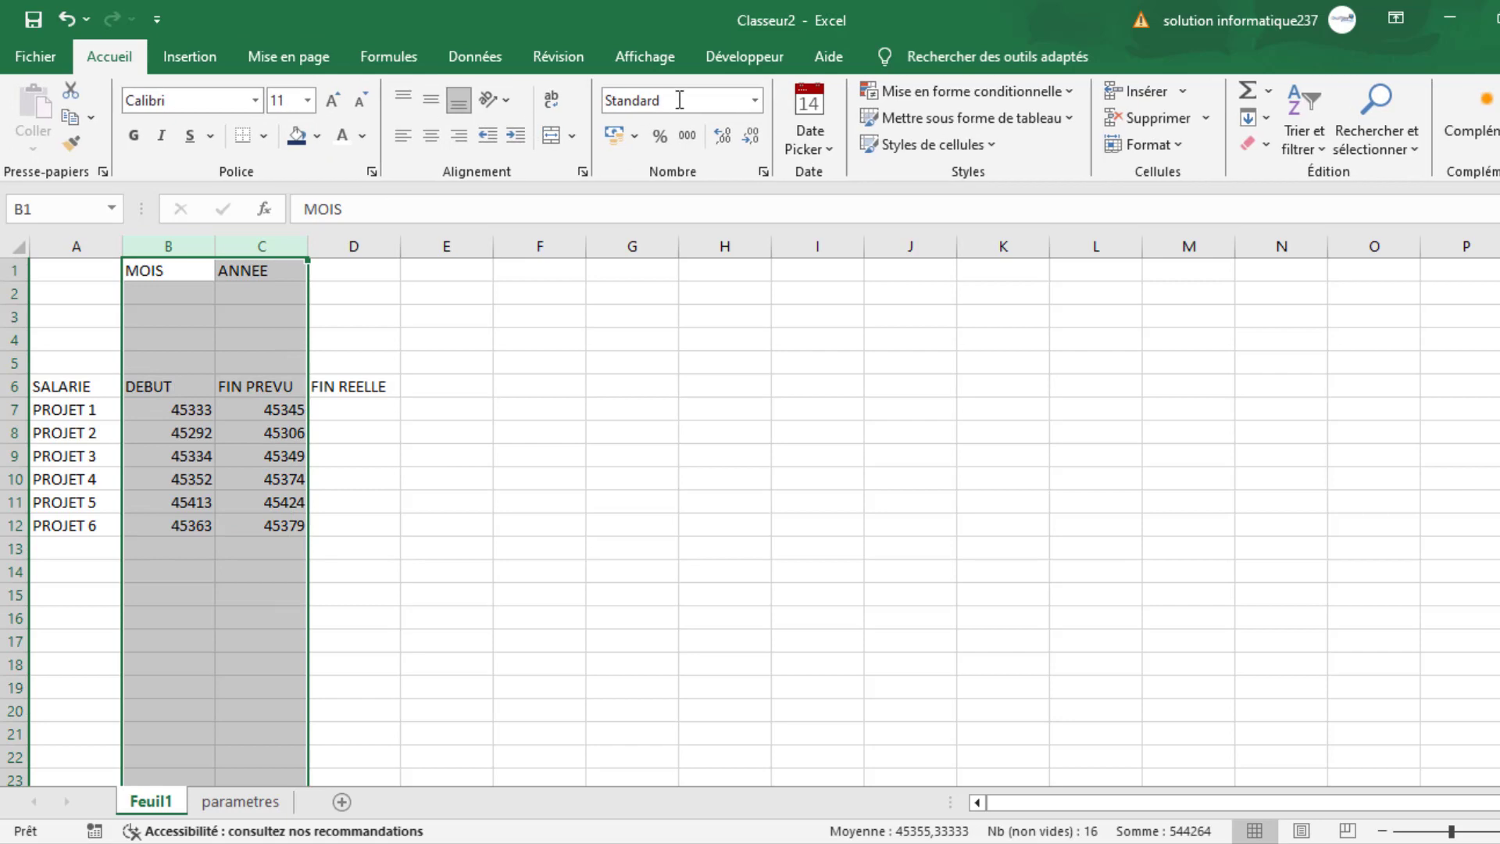
{"action": "left_click", "coordinate": [757, 102]}
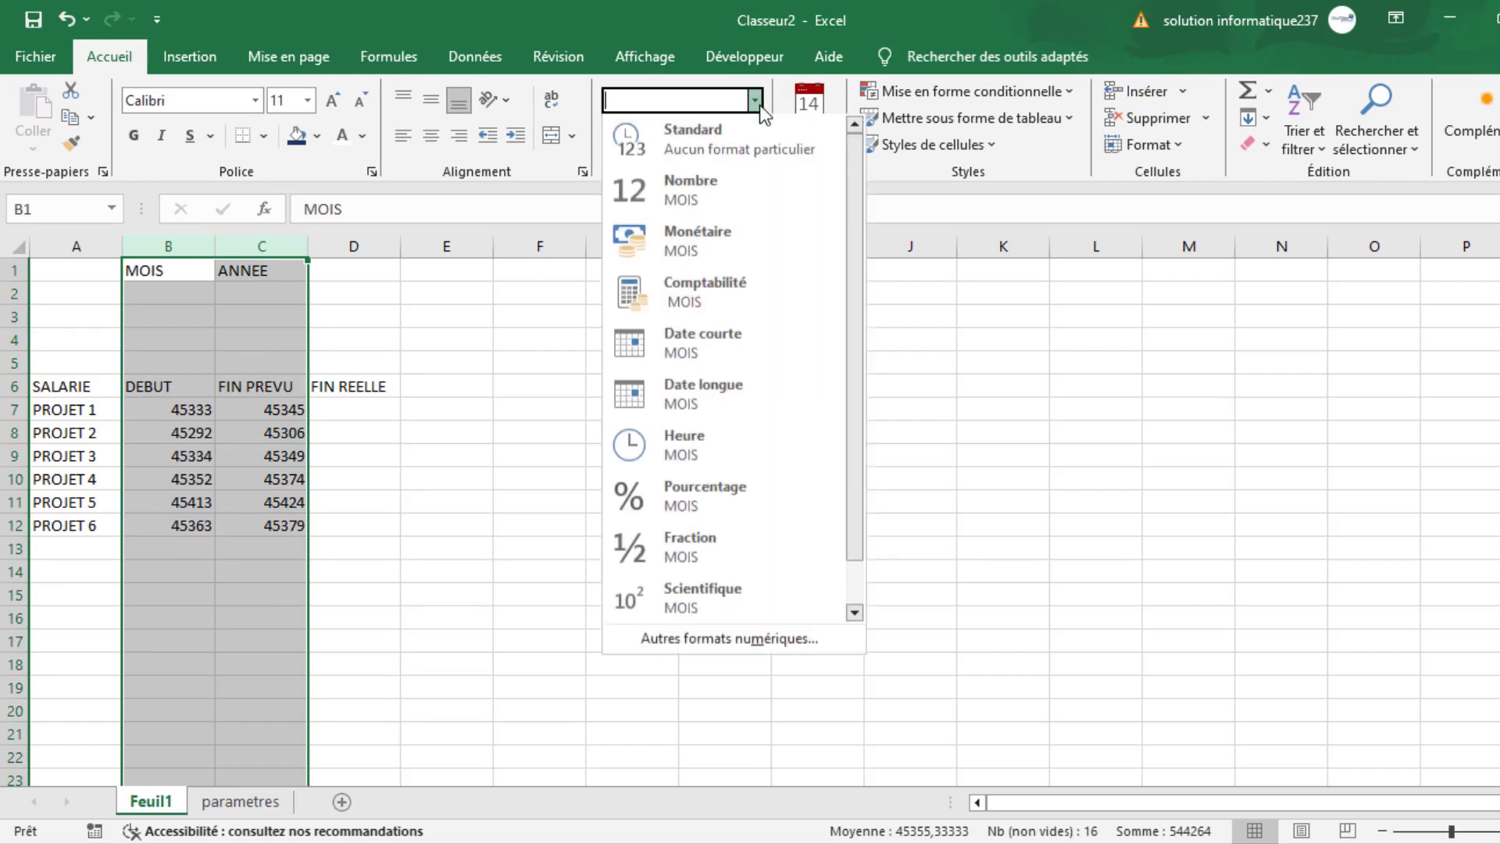
{"action": "left_click", "coordinate": [700, 351]}
{"action": "left_click", "coordinate": [459, 547]}
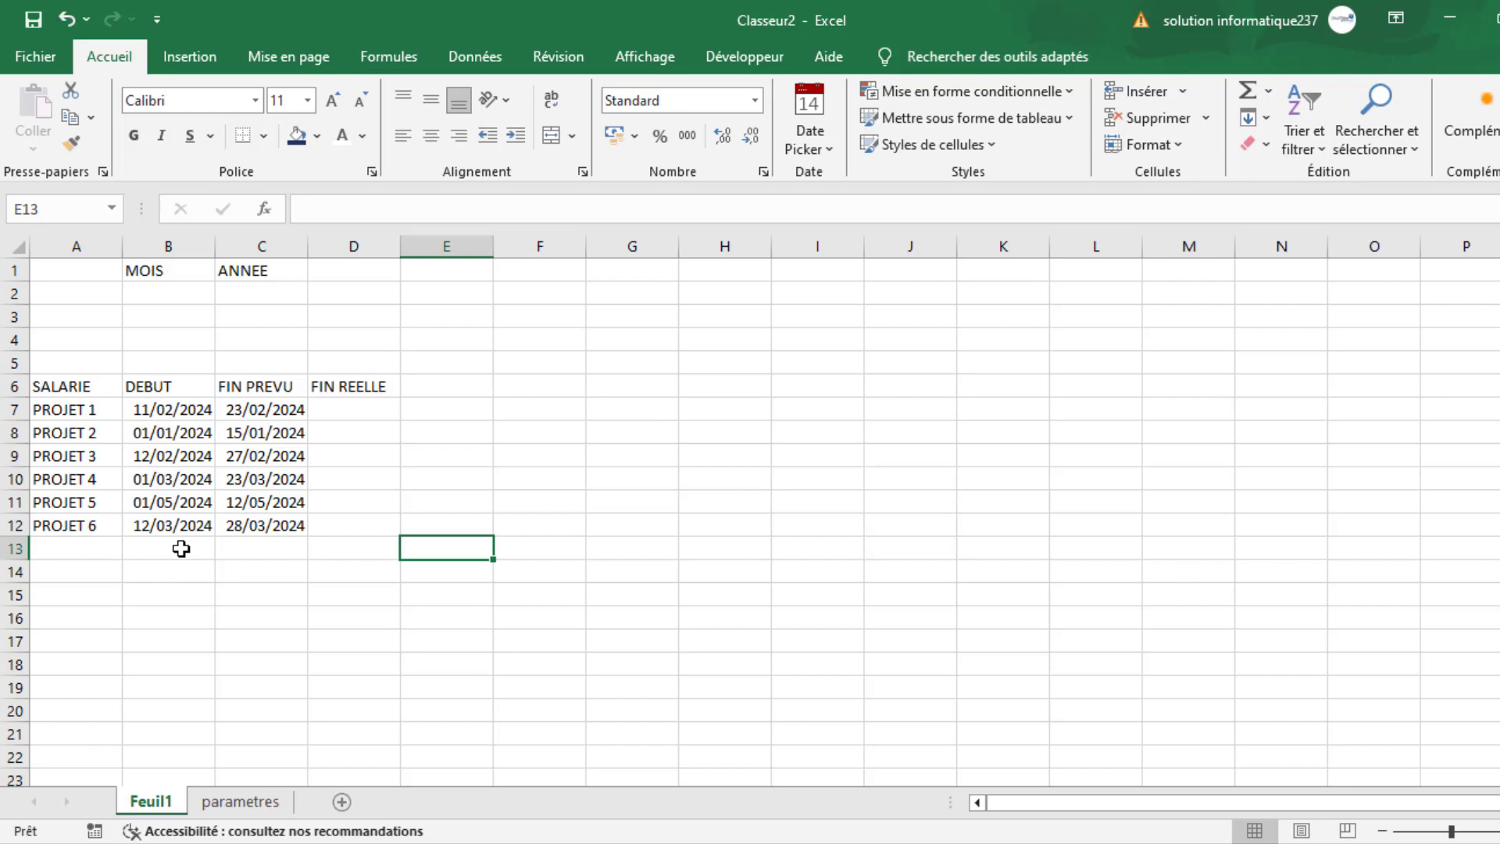
- Format the range A6:D12 as a table with headers, using a light black-and-grey banded style
{"action": "left_click", "coordinate": [76, 408]}
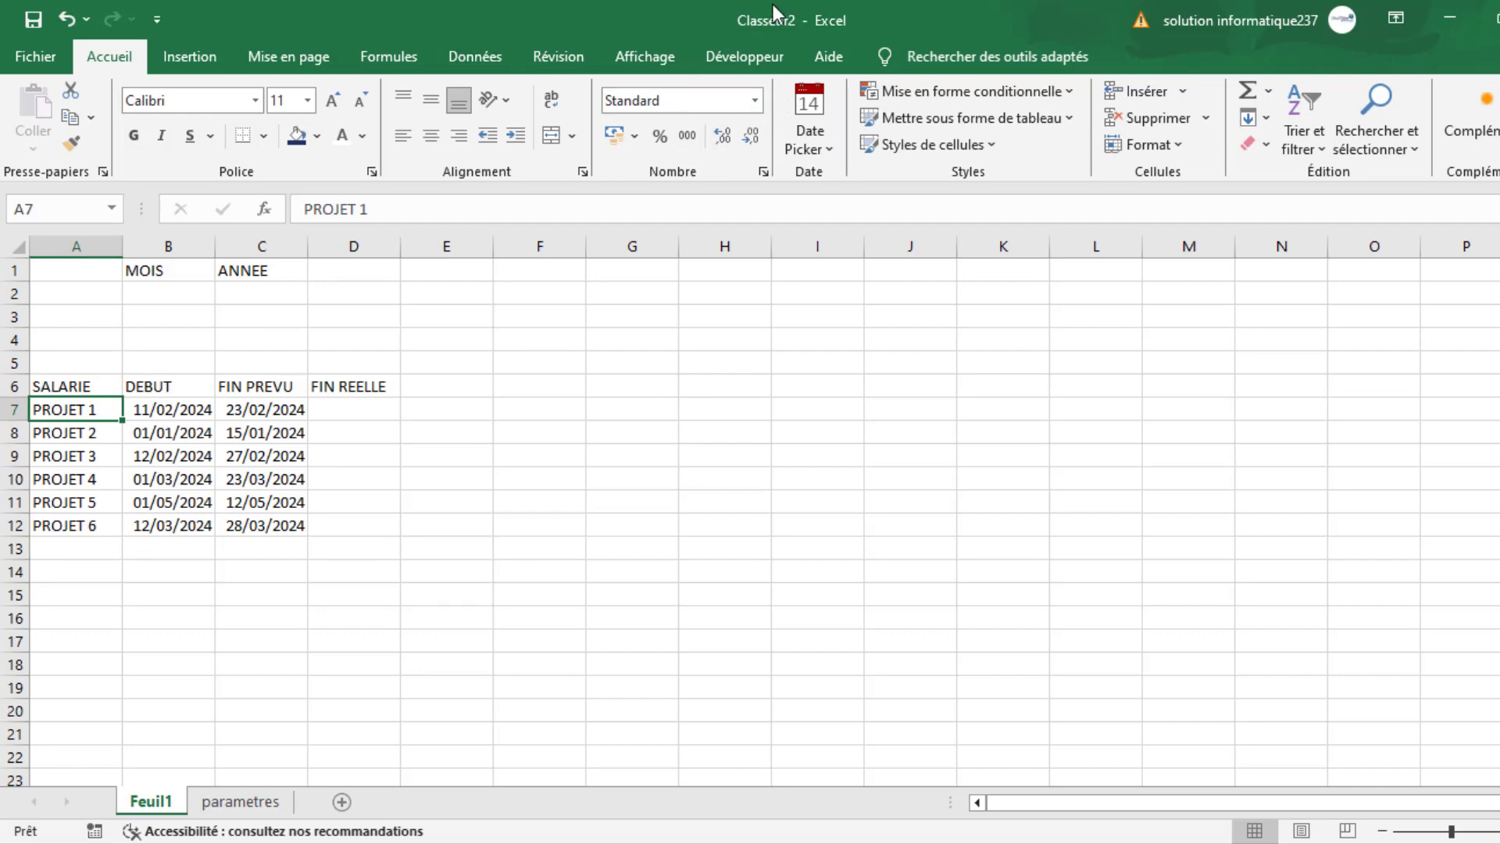
{"action": "left_click", "coordinate": [1038, 118]}
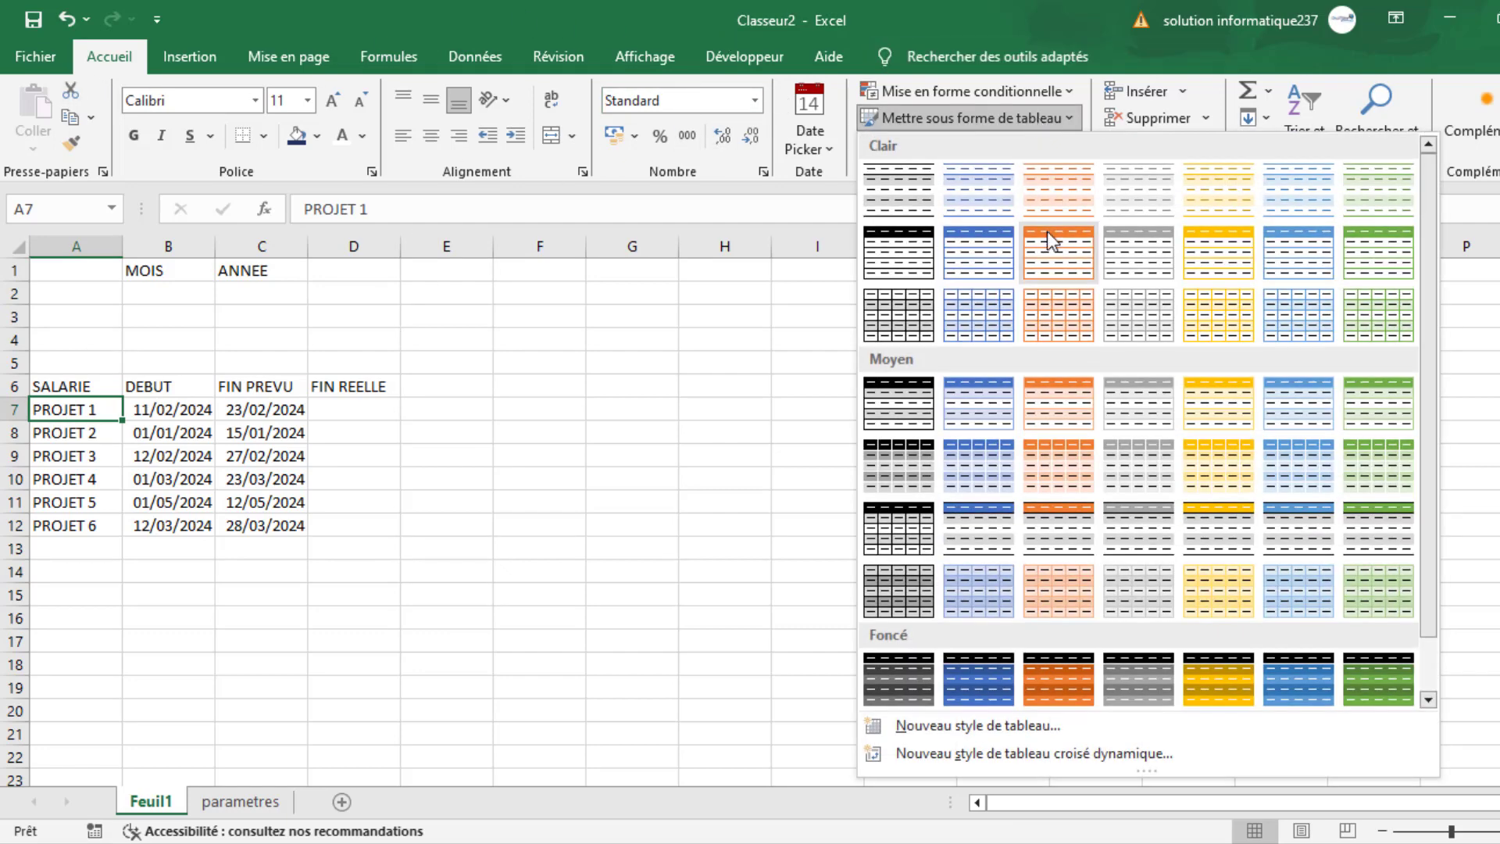
{"action": "left_click", "coordinate": [888, 196]}
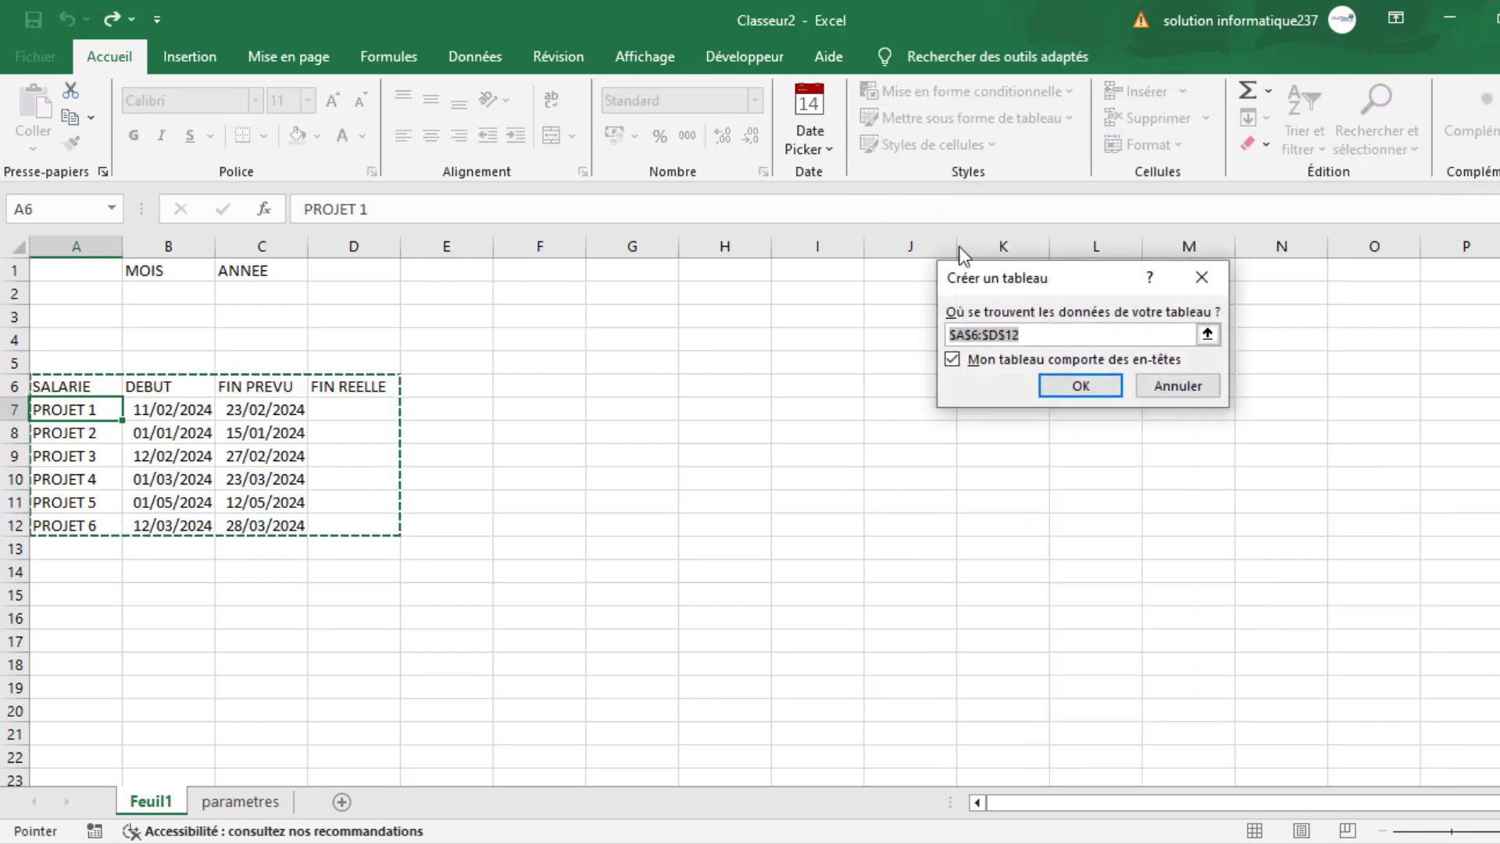
{"action": "left_click", "coordinate": [1105, 391]}
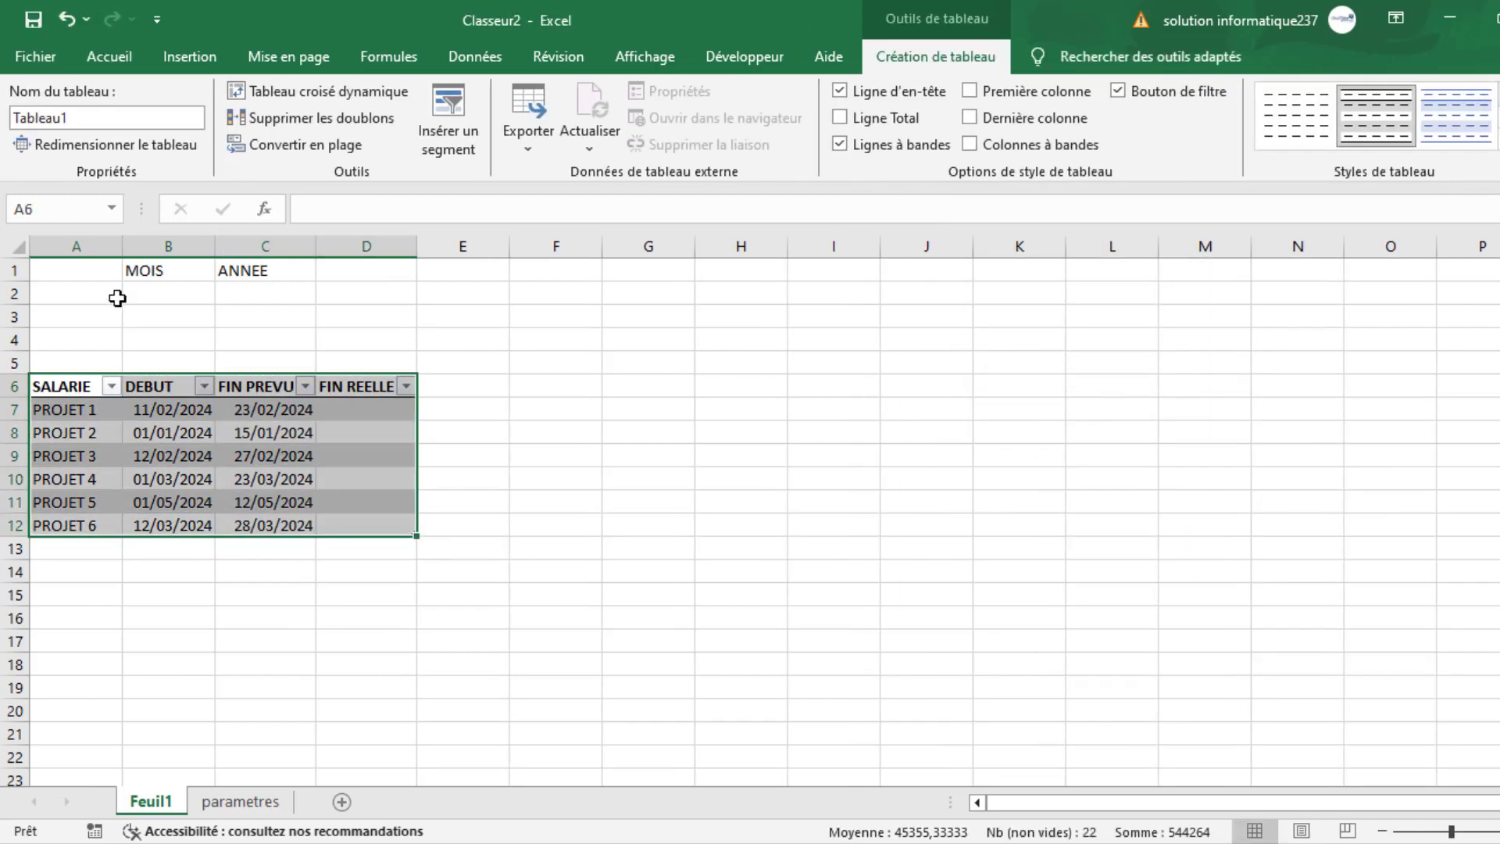
- Widen the DEBUT, FIN PREVU and FIN REELLE columns of the table so the headers fit
{"action": "double_click", "coordinate": [215, 250]}
{"action": "left_click_drag", "start_coordinate": [218, 250], "coordinate": [223, 250]}
{"action": "left_click_drag", "start_coordinate": [323, 247], "coordinate": [354, 252]}
{"action": "left_click", "coordinate": [309, 663]}
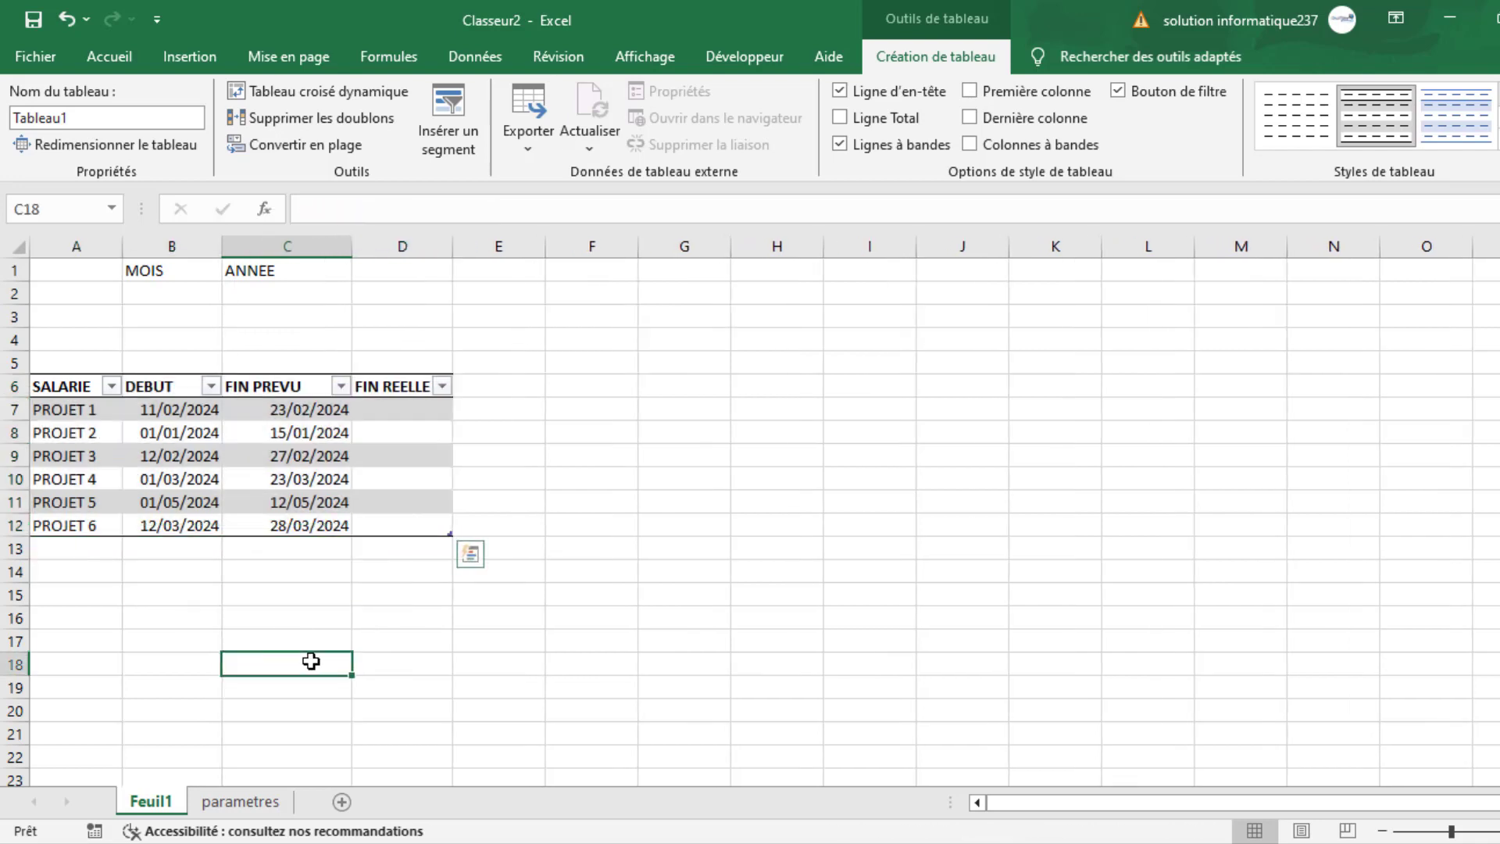
{"action": "left_click_drag", "start_coordinate": [452, 247], "coordinate": [481, 247]}
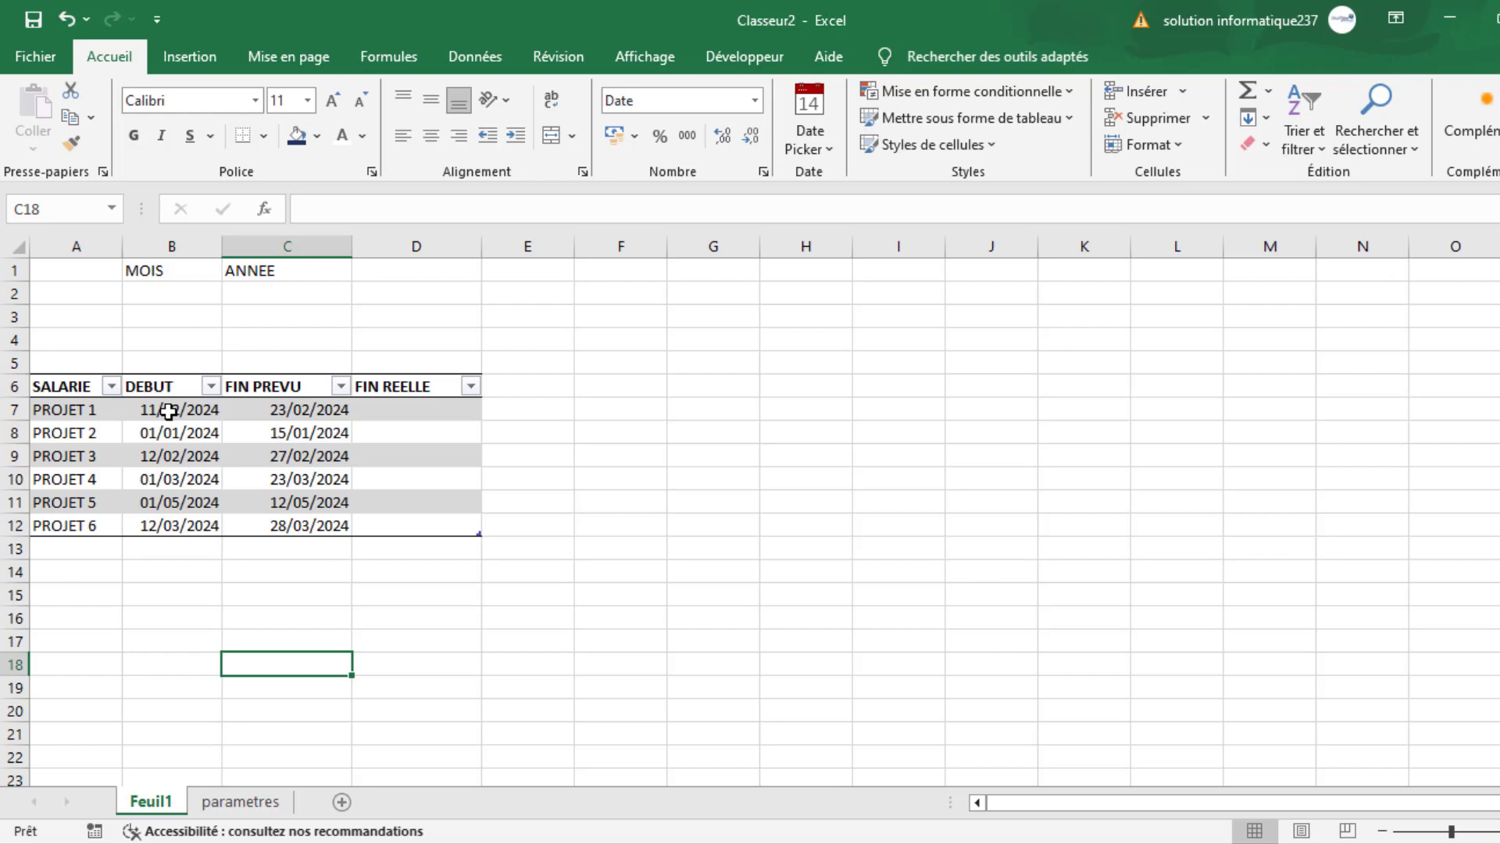
{"action": "left_click", "coordinate": [275, 407]}
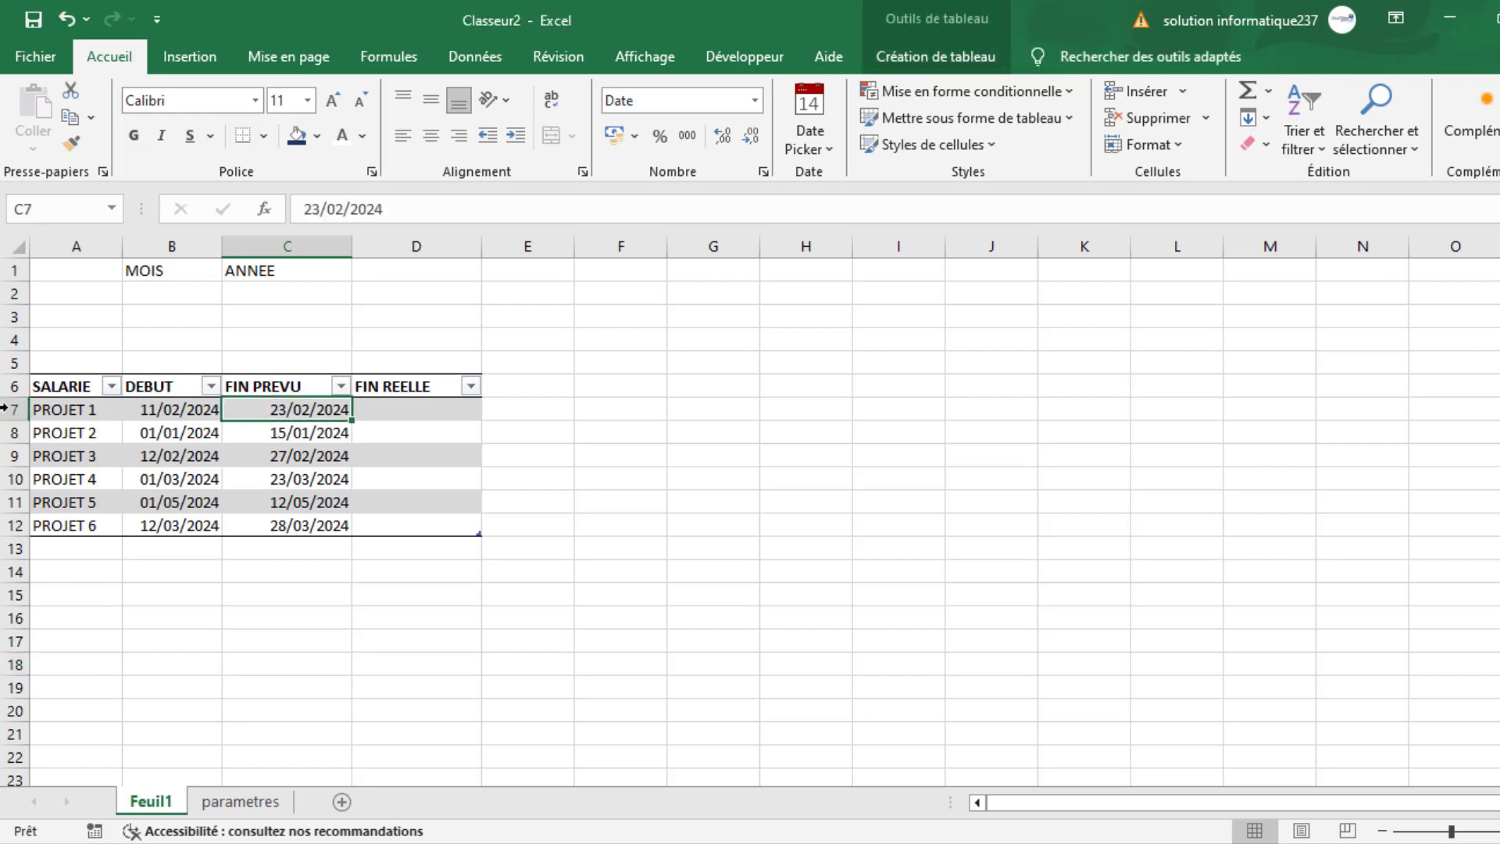
{"action": "left_click", "coordinate": [186, 407]}
{"action": "left_click", "coordinate": [309, 411]}
{"action": "left_click", "coordinate": [408, 406]}
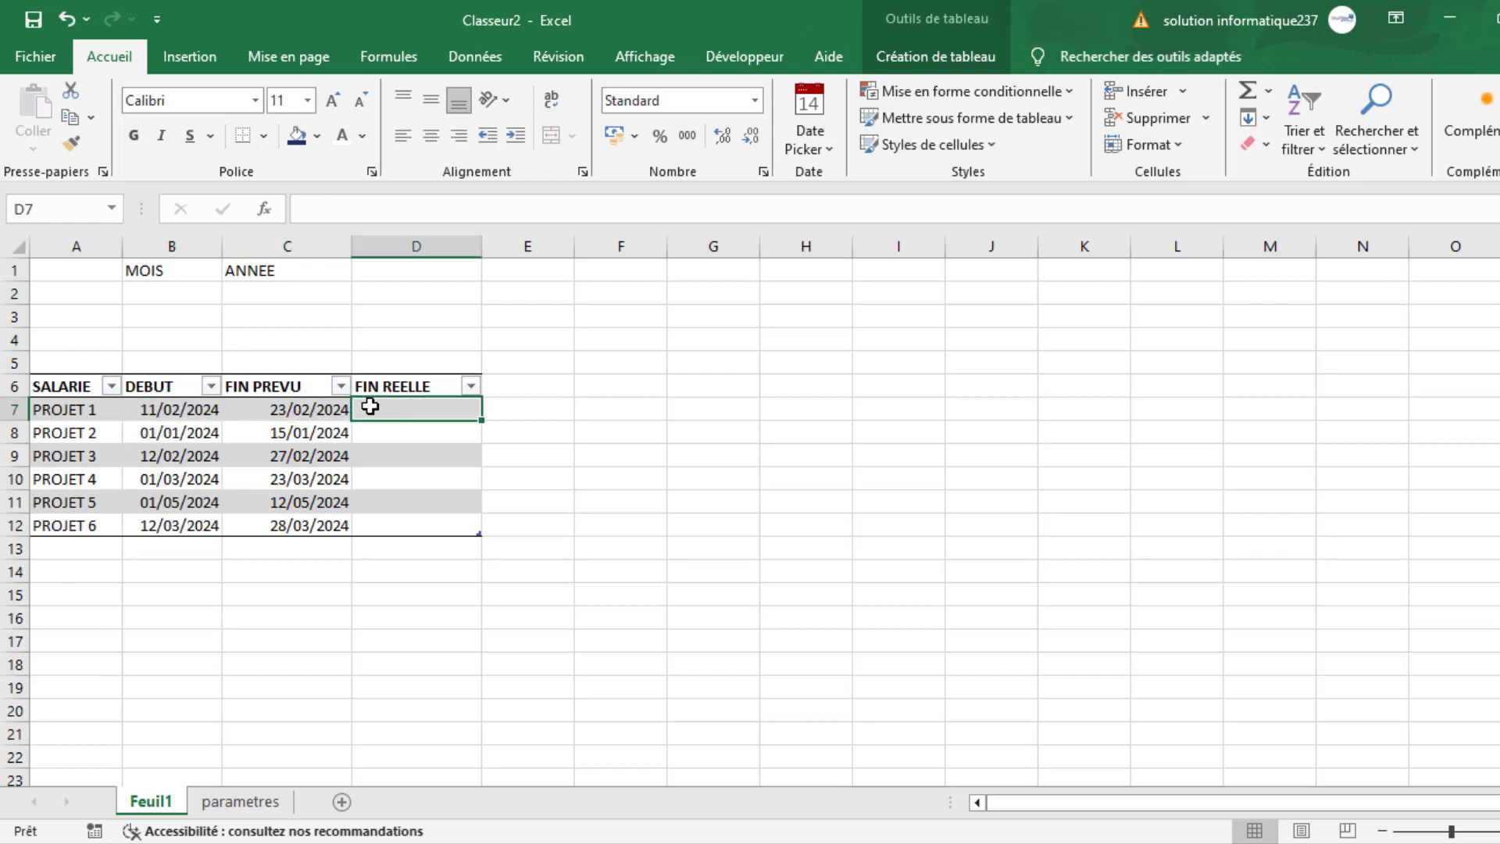
{"action": "left_click", "coordinate": [295, 411]}
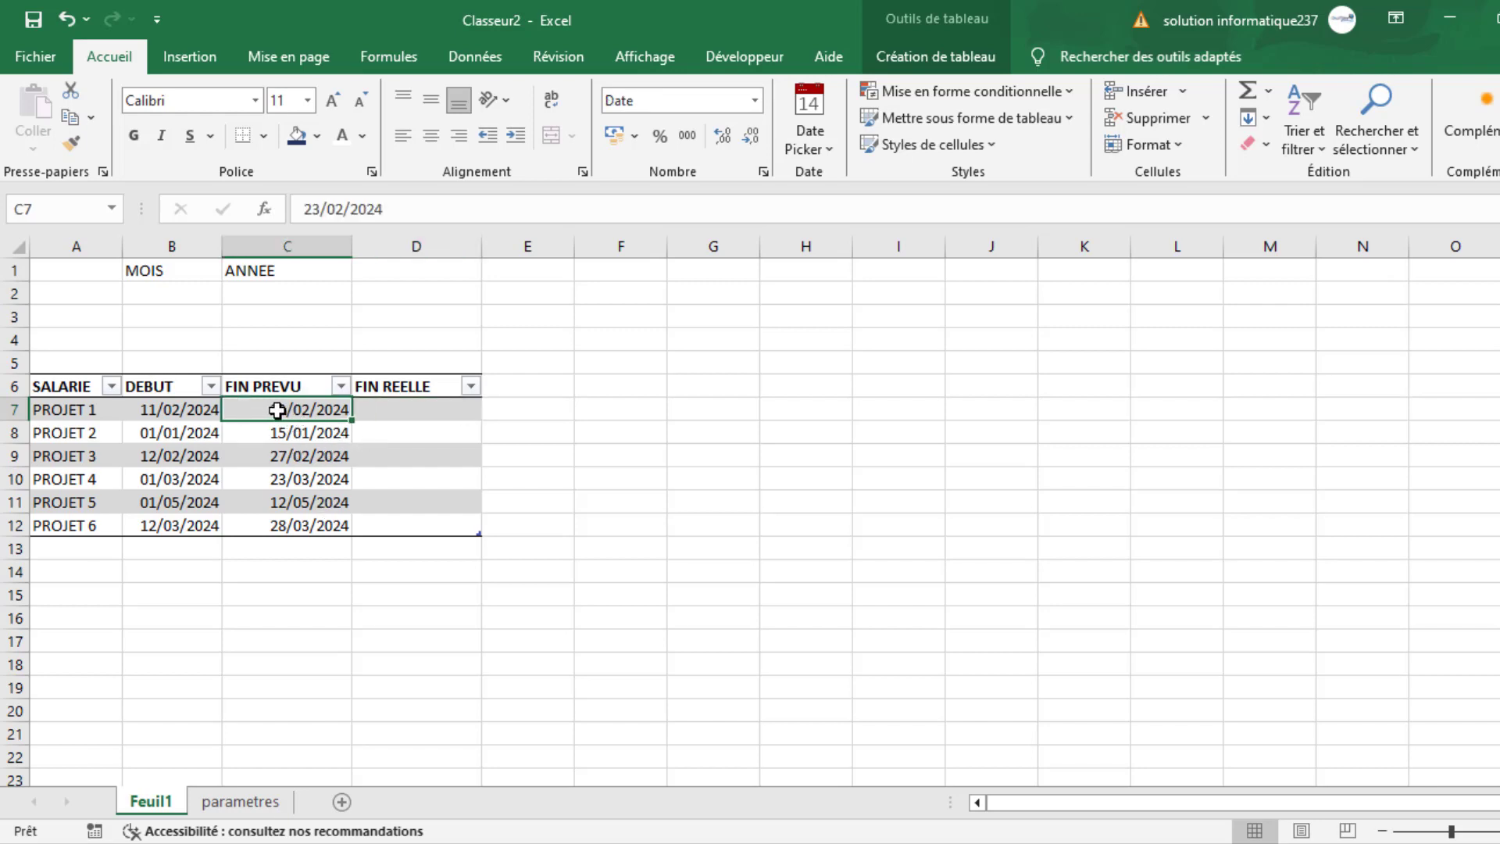
- Start a SERIE.JOUR.OUVRE formula in D7 under FIN REELLE, with the row's DEBUT date as the start date
{"action": "left_click", "coordinate": [367, 414]}
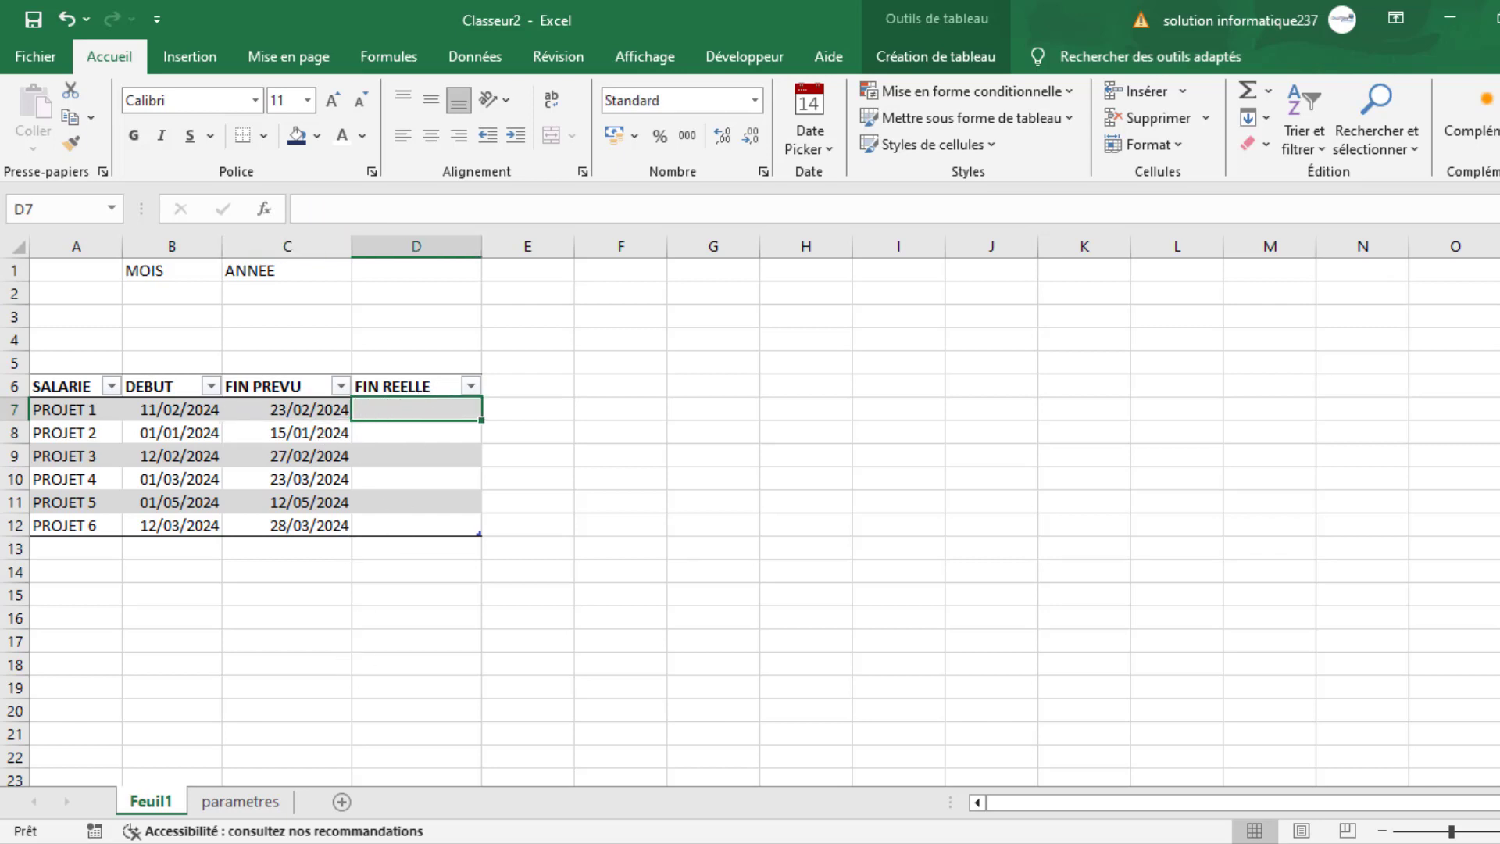
{"action": "type", "text": "+"}
{"action": "key", "text": "Escape"}
{"action": "type", "text": "="}
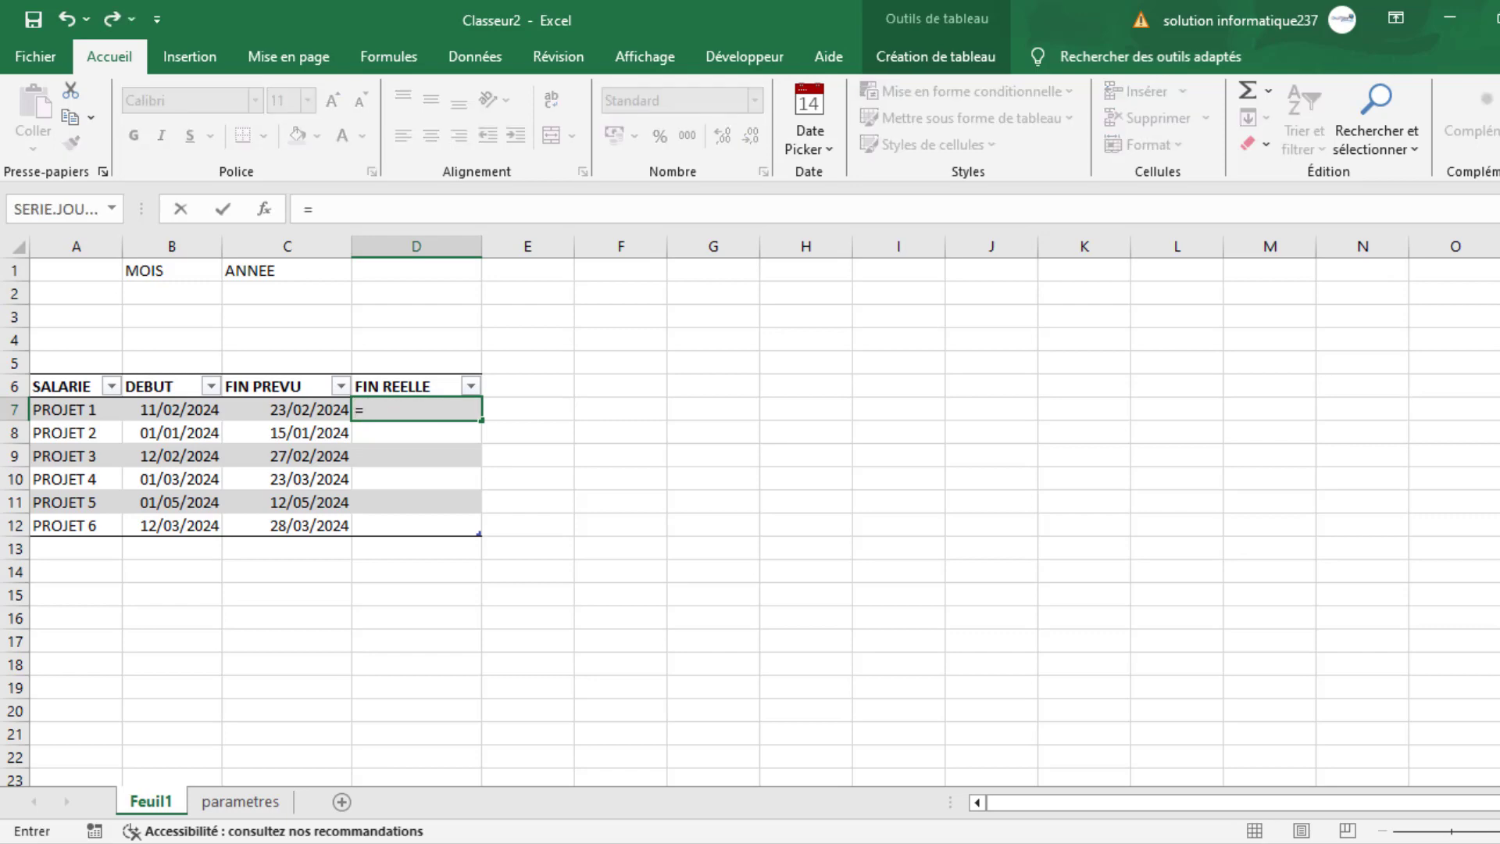
{"action": "type", "text": "serie"}
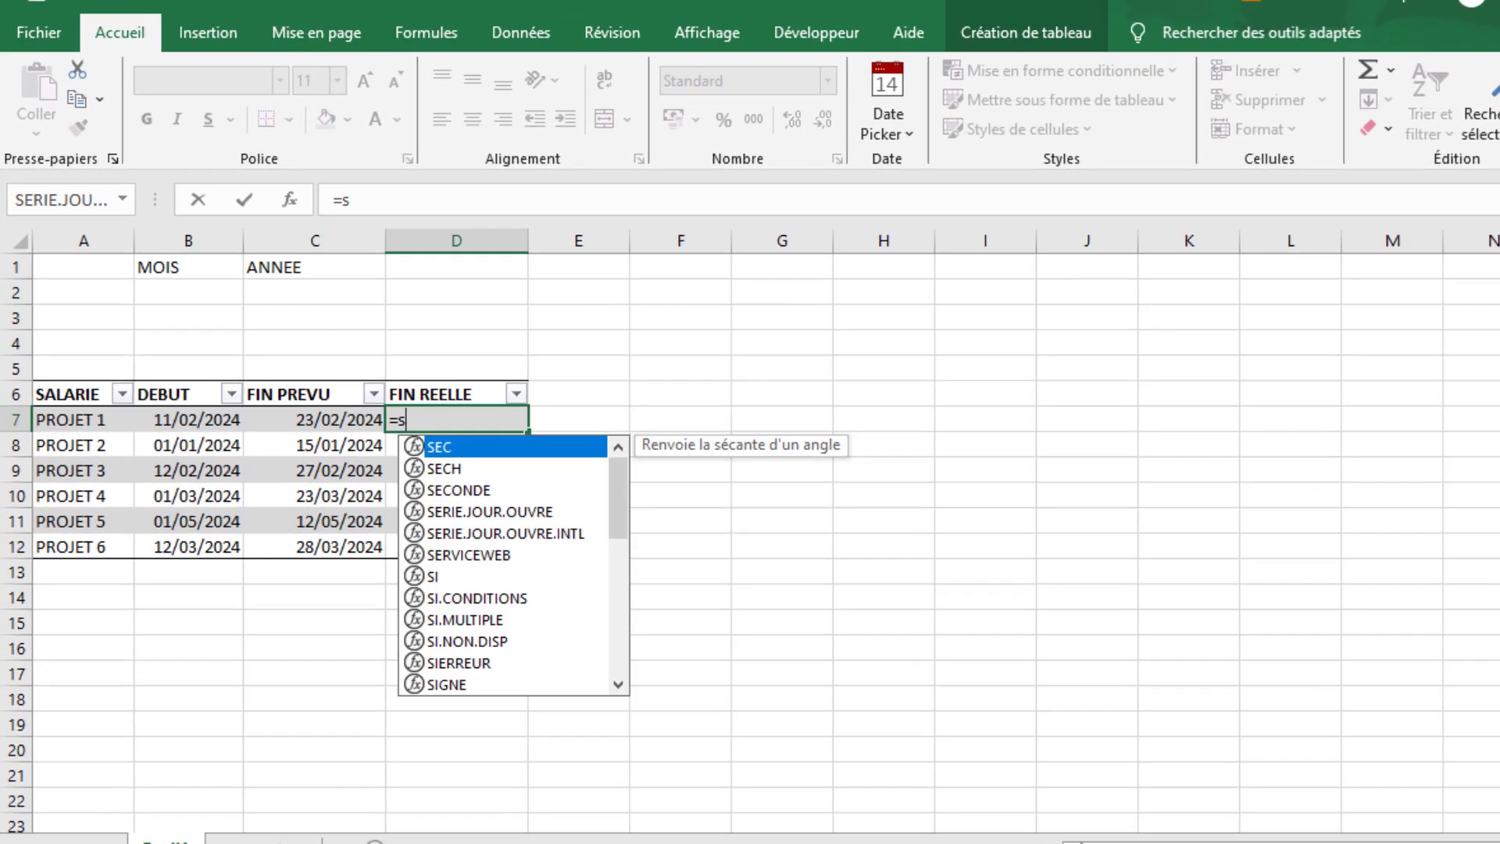
{"action": "key", "text": "Tab"}
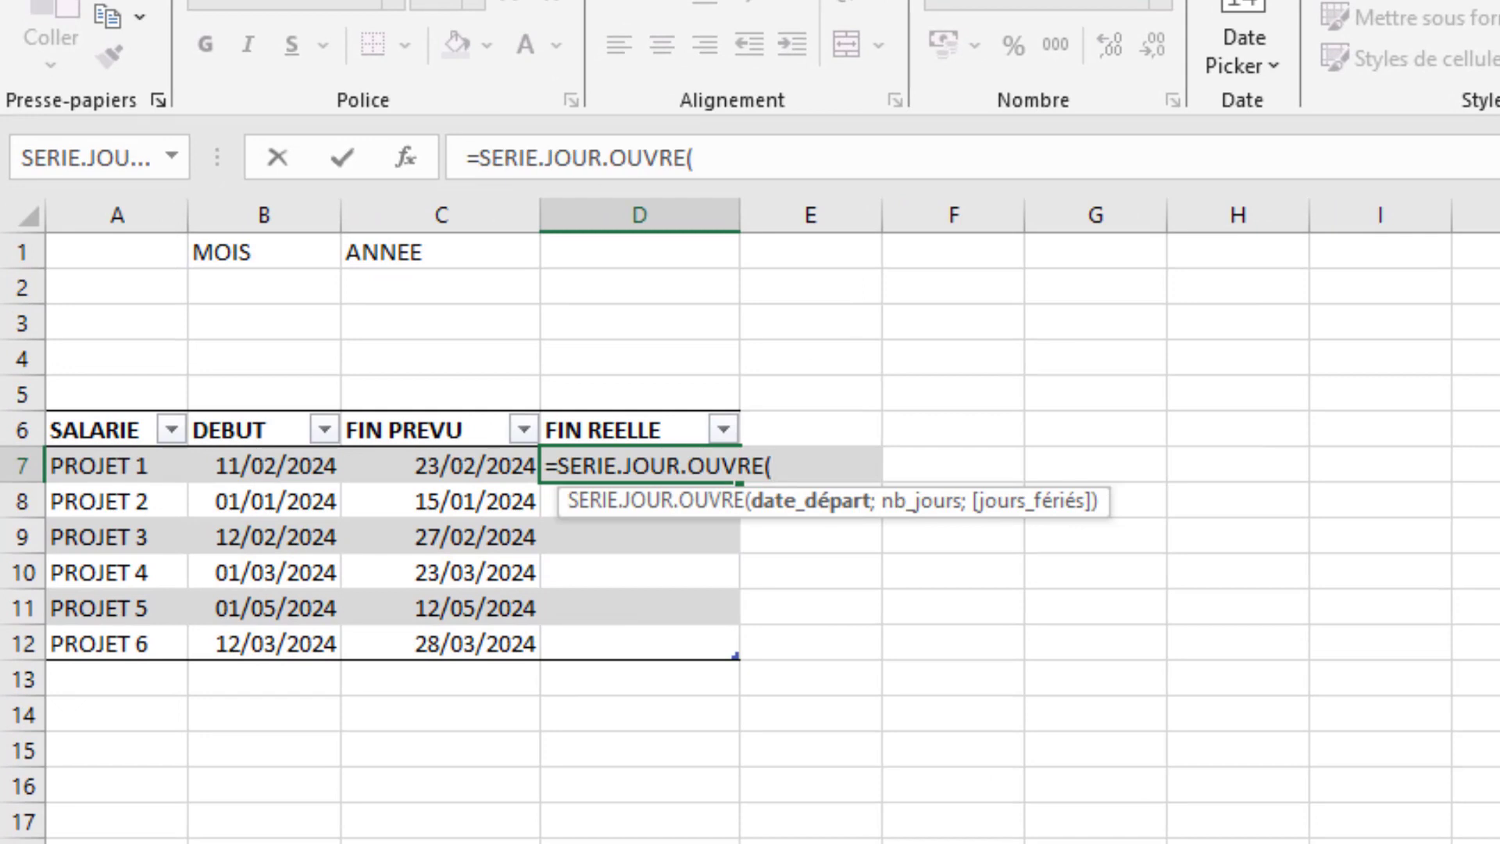
{"action": "left_click", "coordinate": [279, 466]}
{"action": "type", "text": ";"}
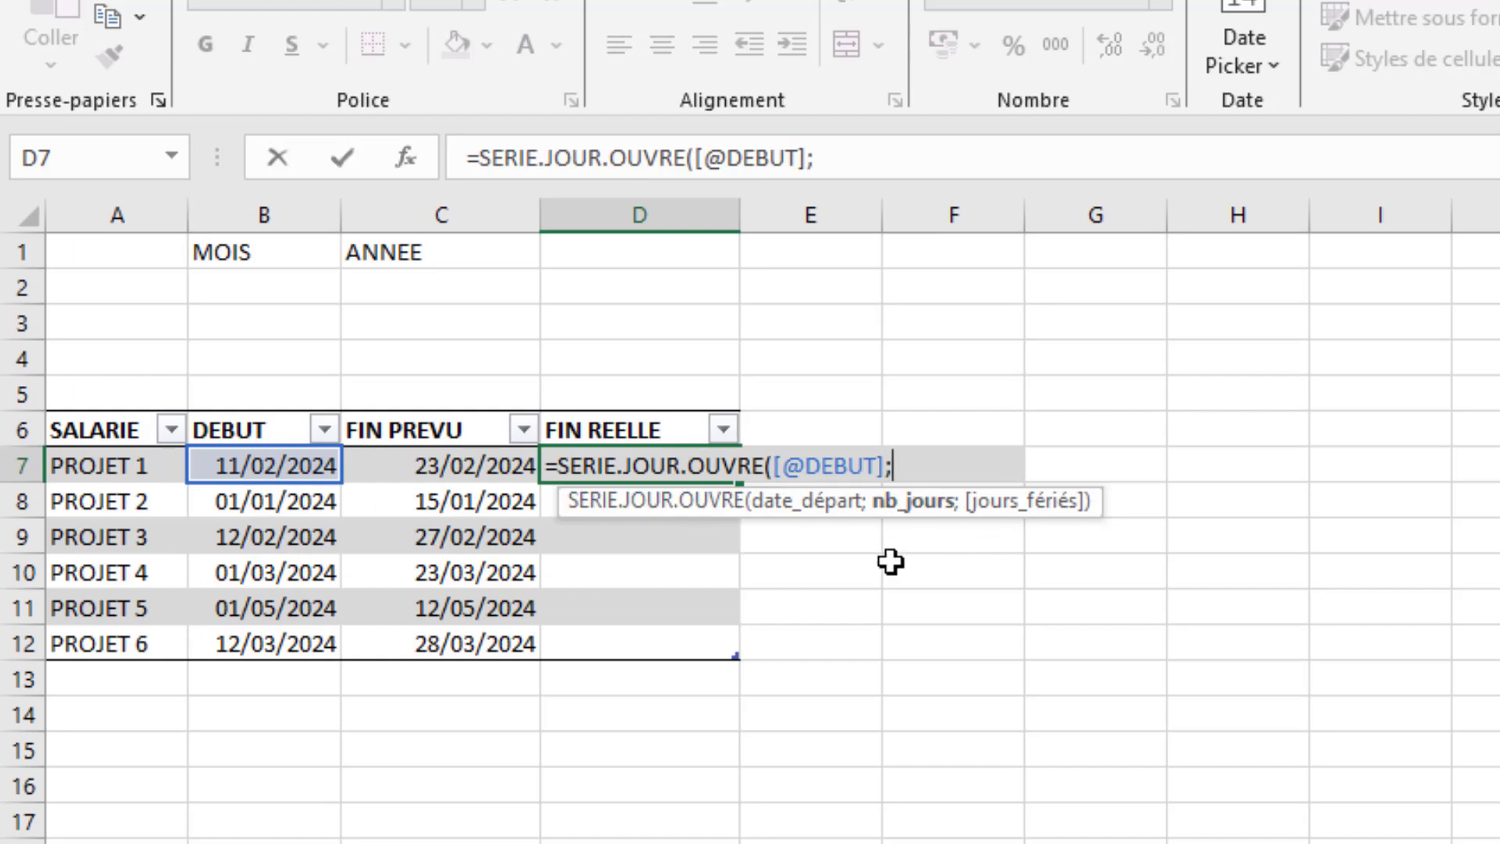
{"action": "type", "text": "nb"}
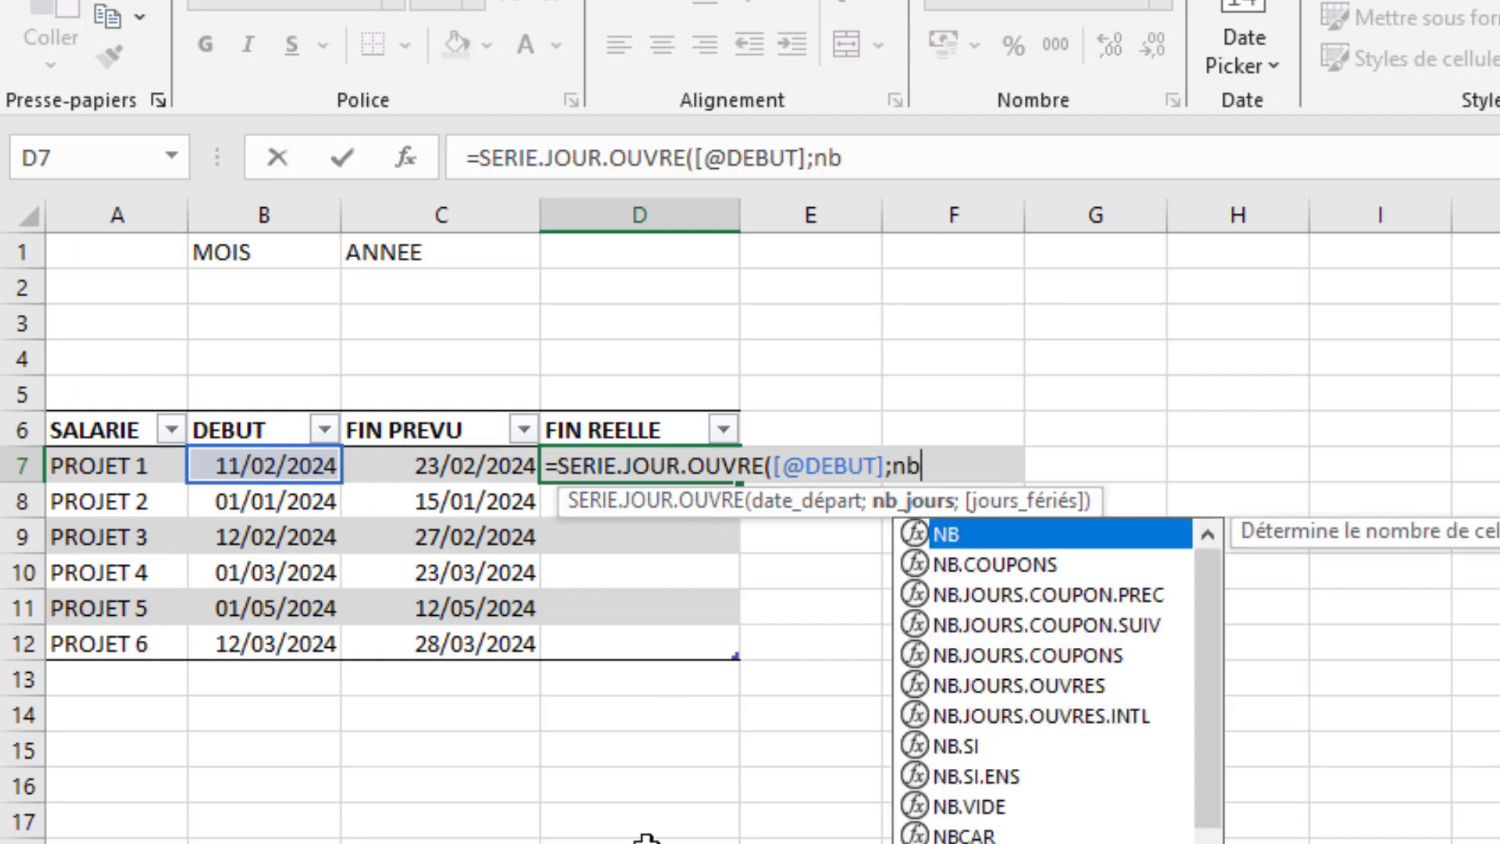
- Nest NB.JOURS.OUVRES as the number of days, counting from DEBUT to FIN PREVU with the named list j_feries as holidays
{"action": "key", "text": "Down"}
{"action": "key", "text": "Down"}
{"action": "key", "text": "Down"}
{"action": "key", "text": "Down"}
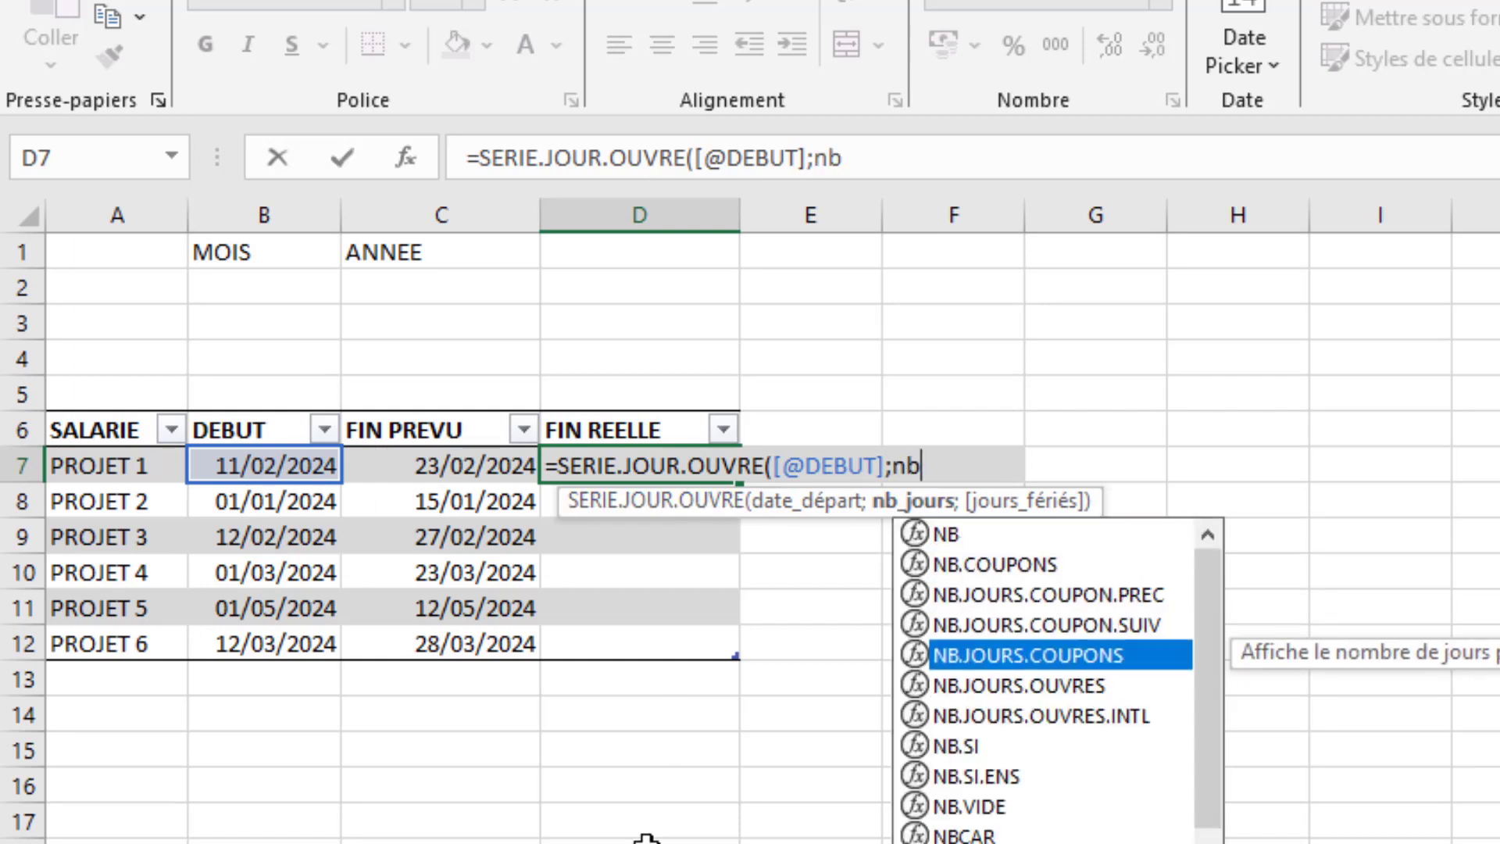
{"action": "key", "text": "Down"}
{"action": "key", "text": "Tab"}
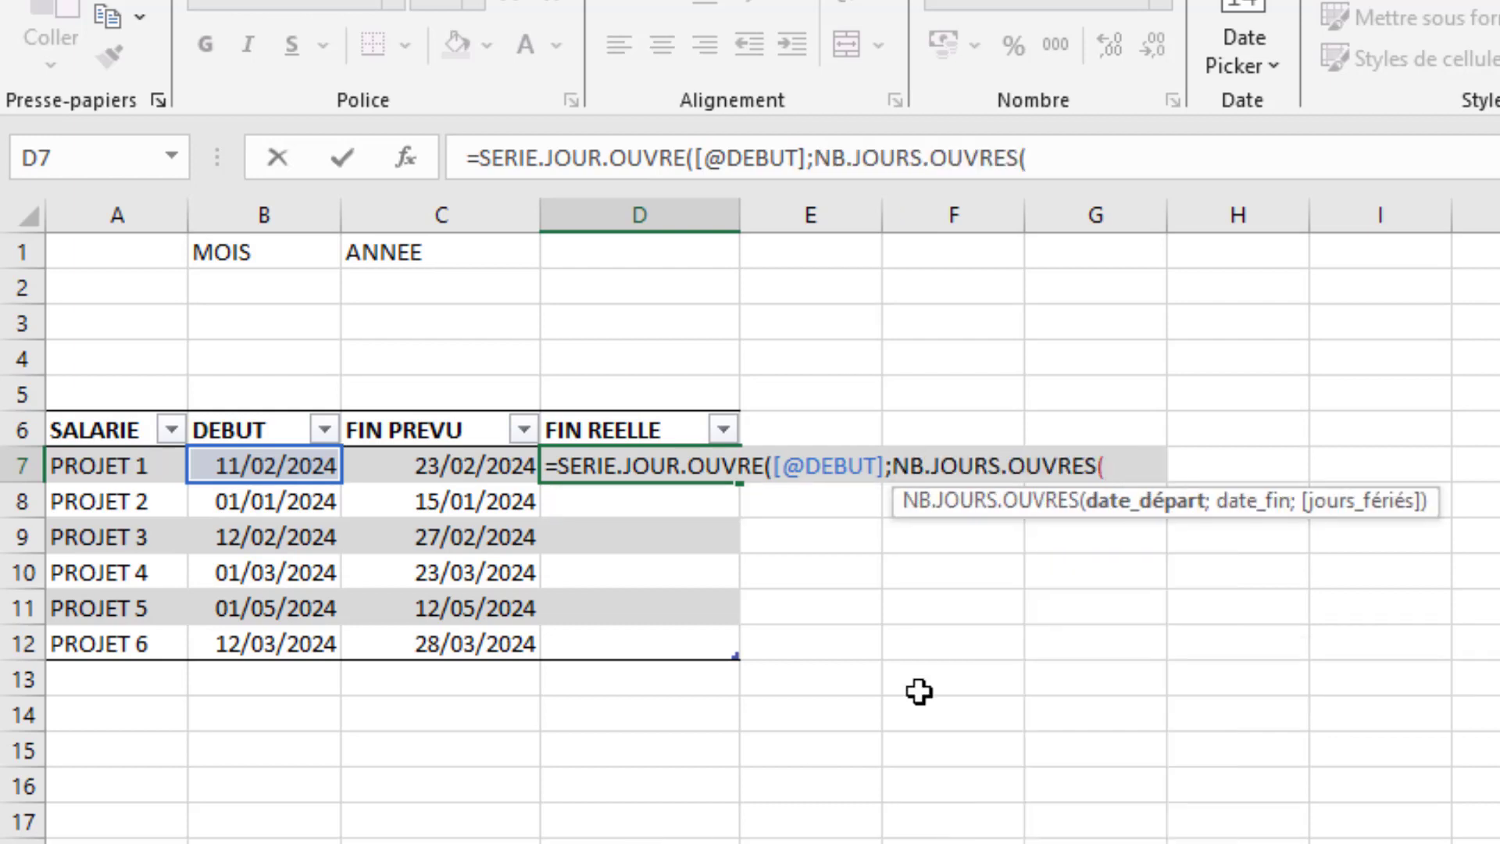
{"action": "left_click", "coordinate": [260, 464]}
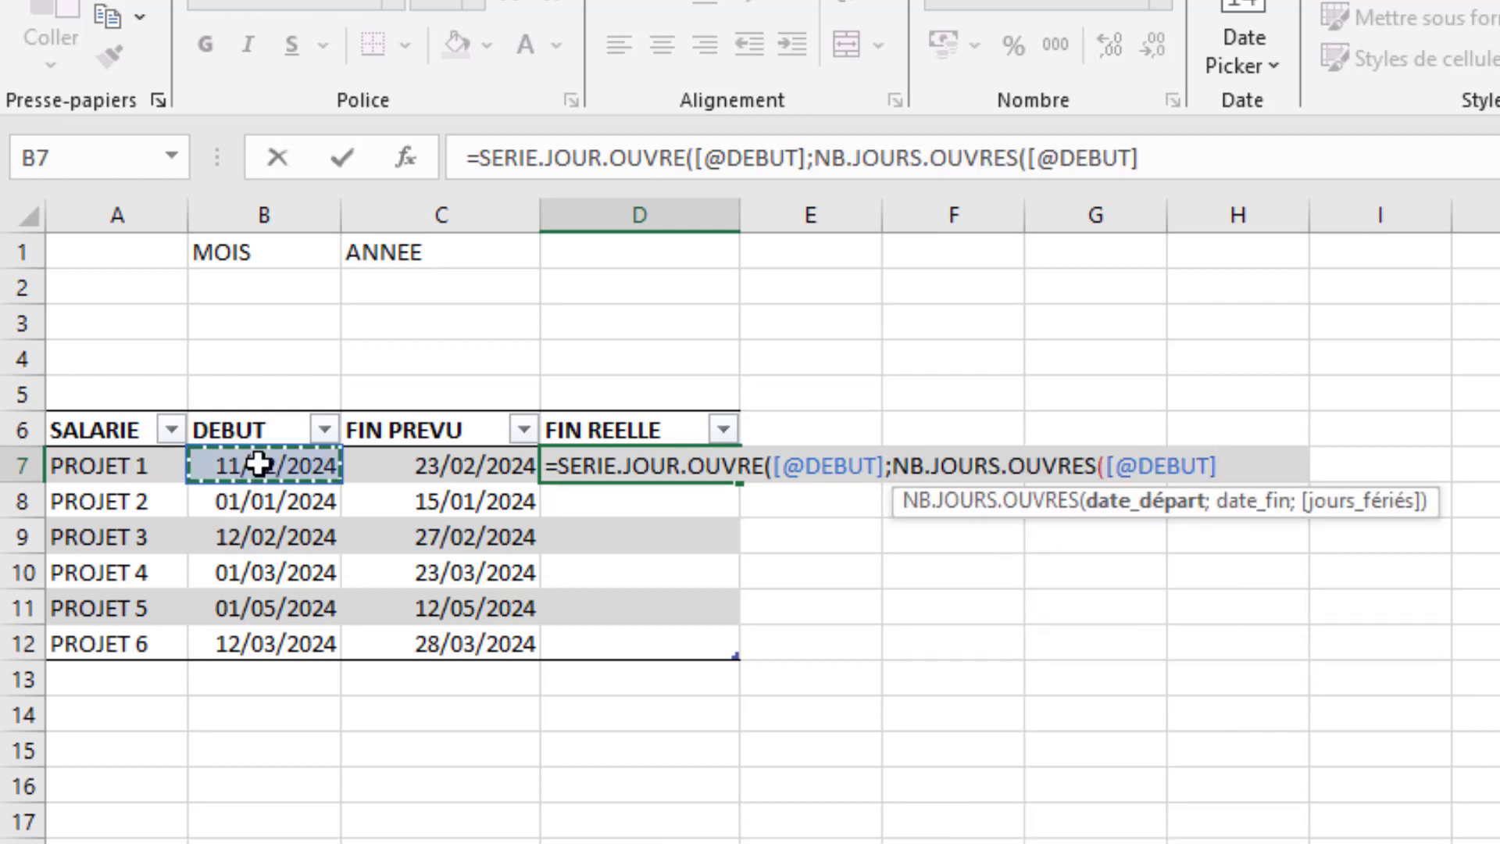
{"action": "type", "text": ";"}
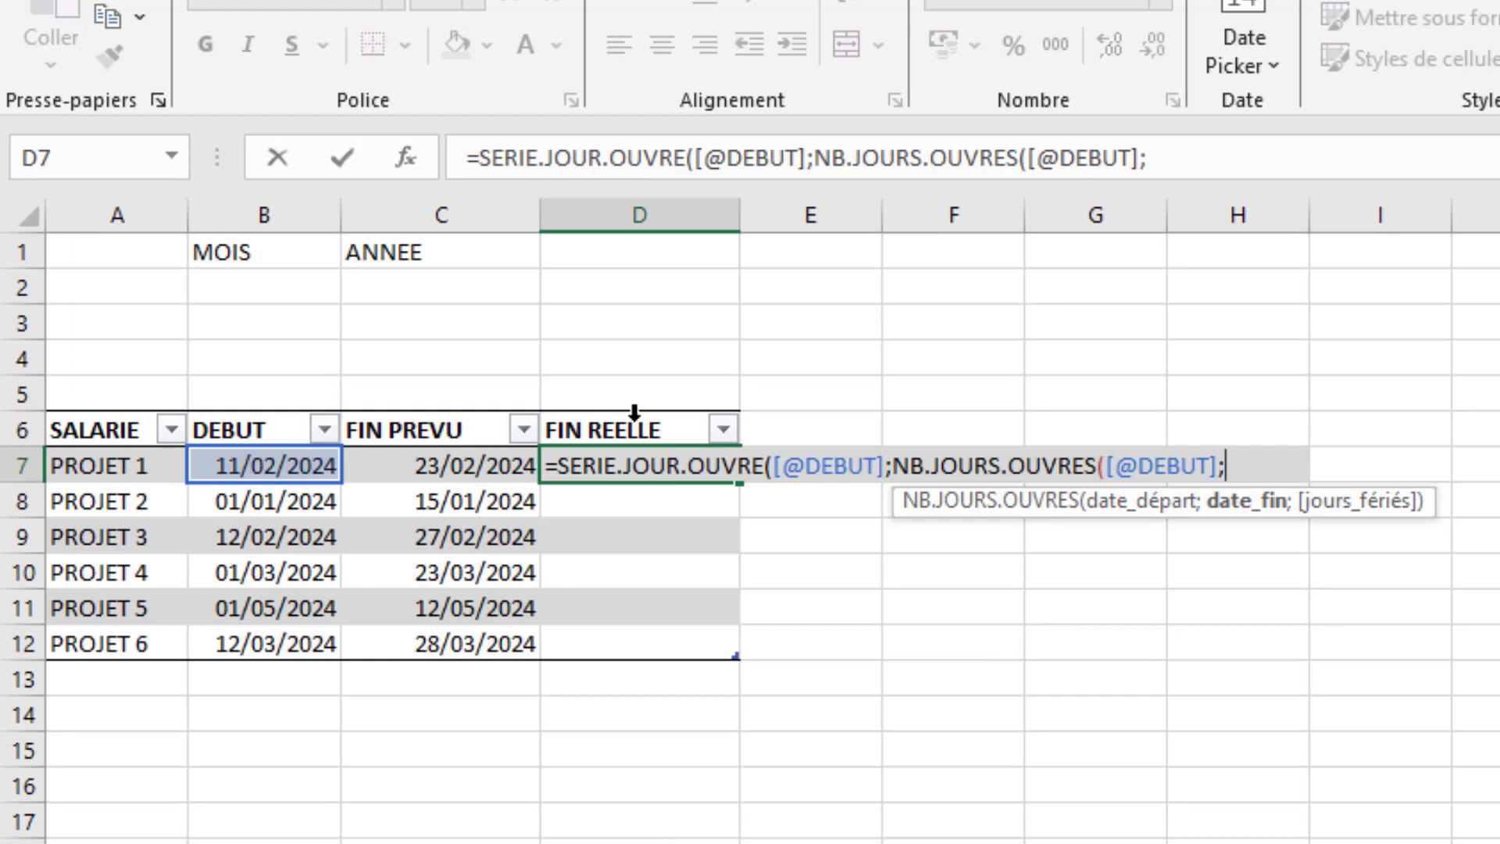
{"action": "left_click", "coordinate": [483, 468]}
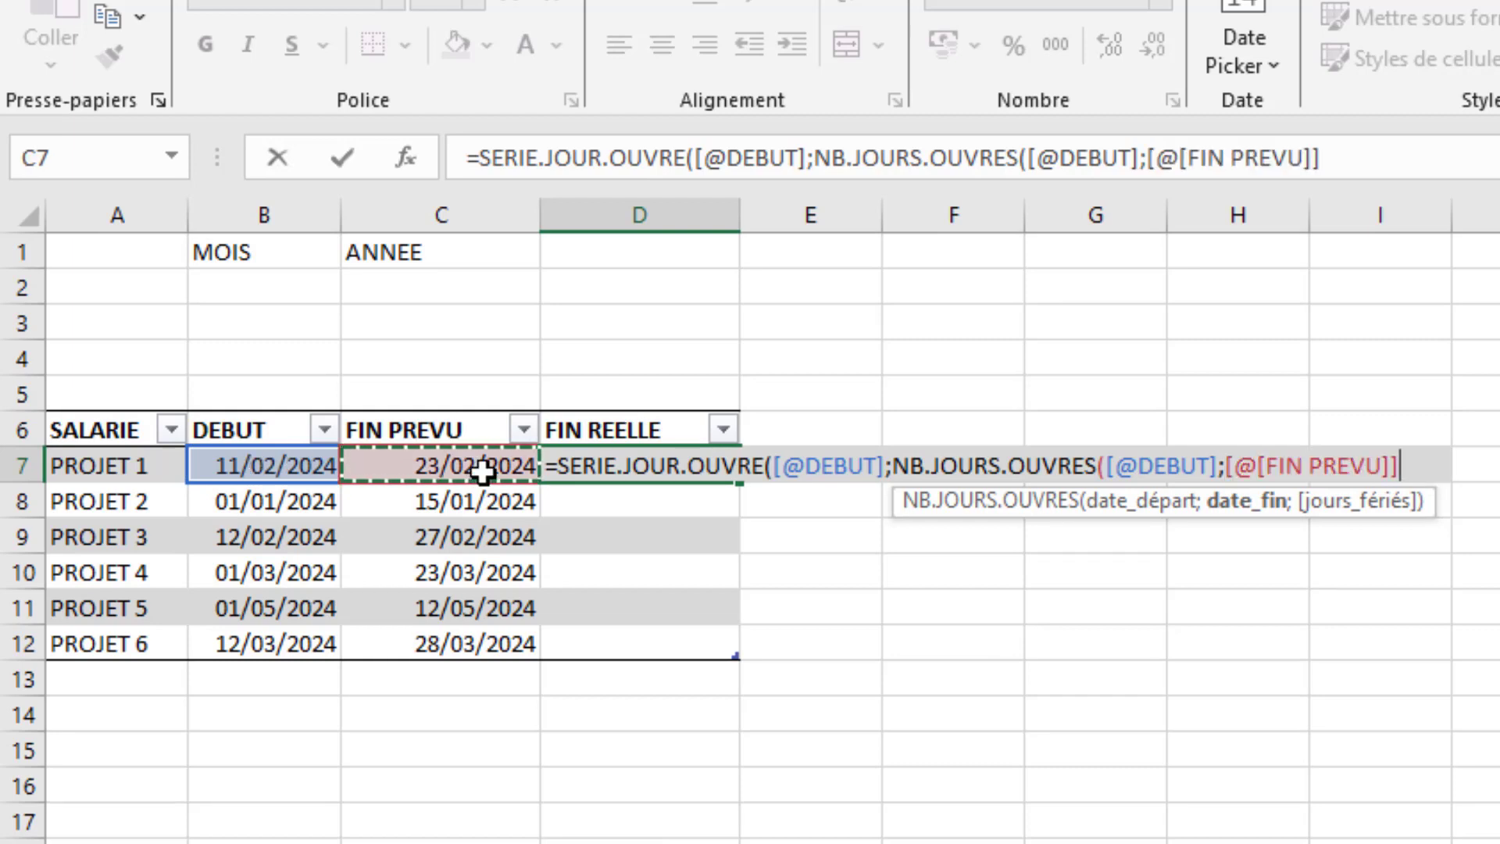
{"action": "type", "text": ";"}
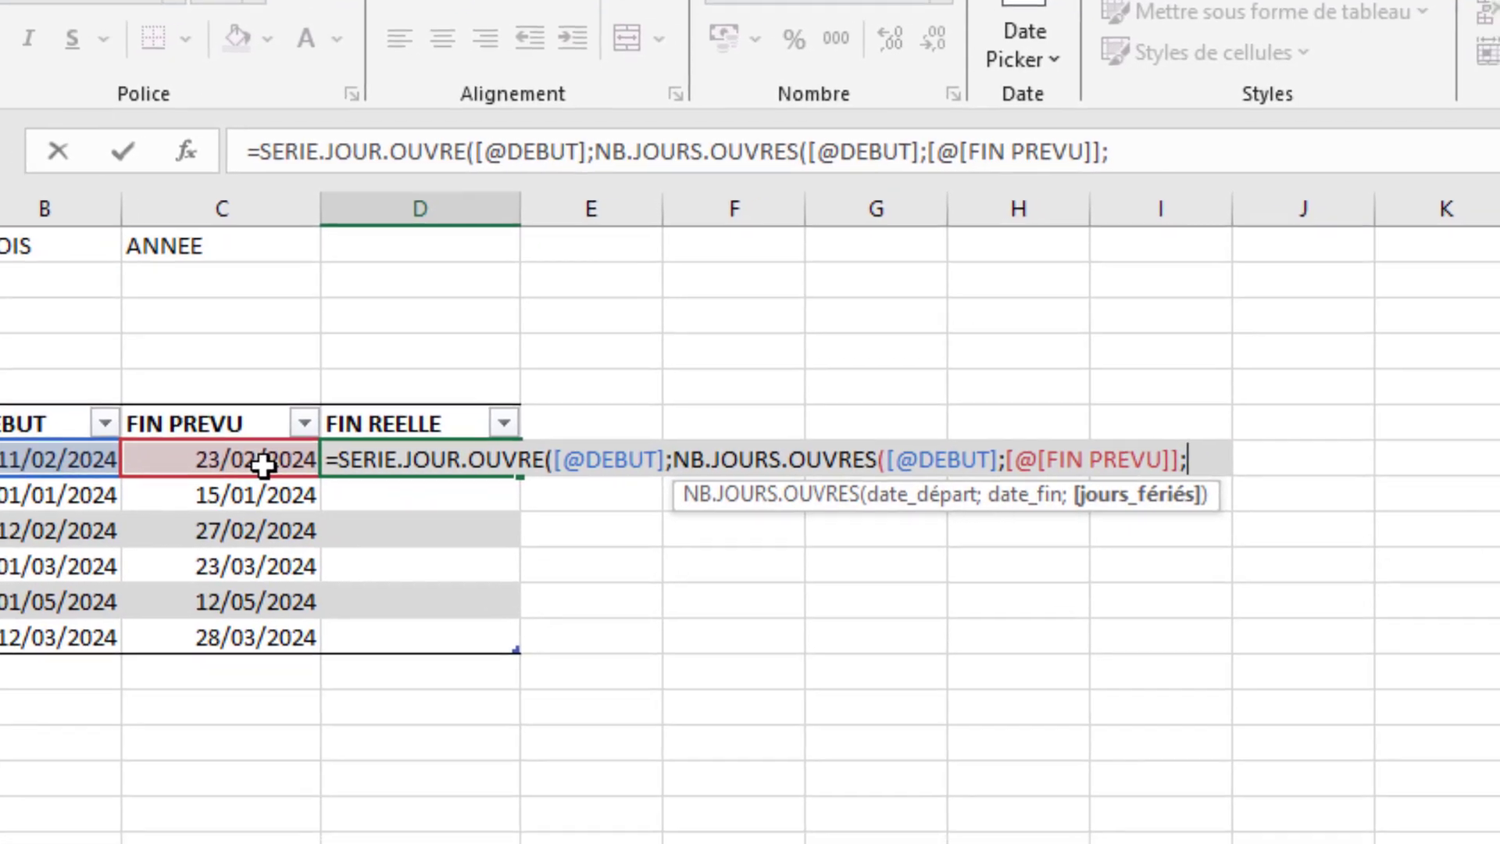
{"action": "key", "text": "F3"}
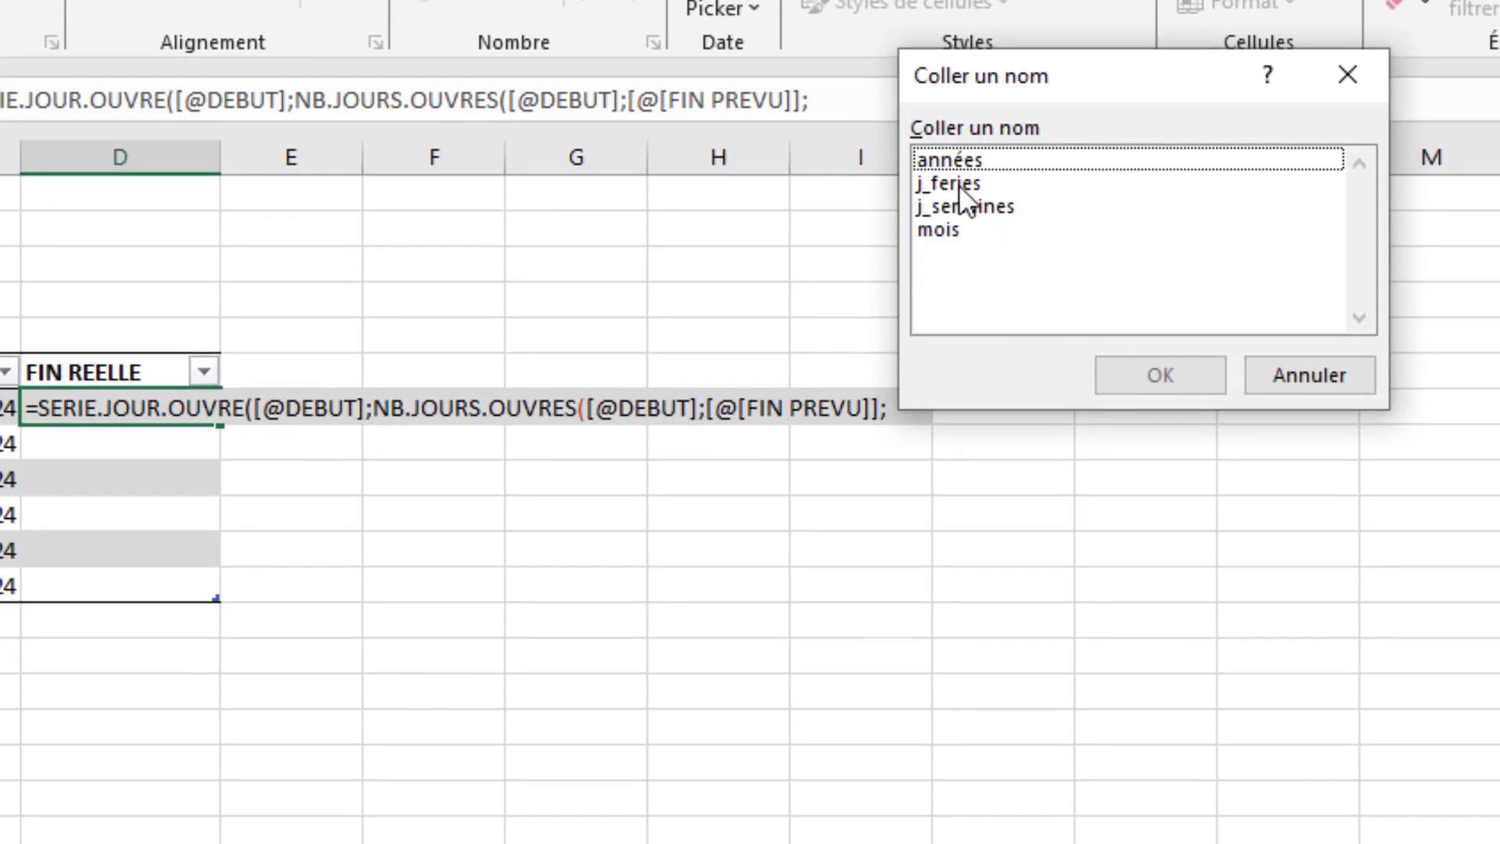
{"action": "double_click", "coordinate": [959, 184]}
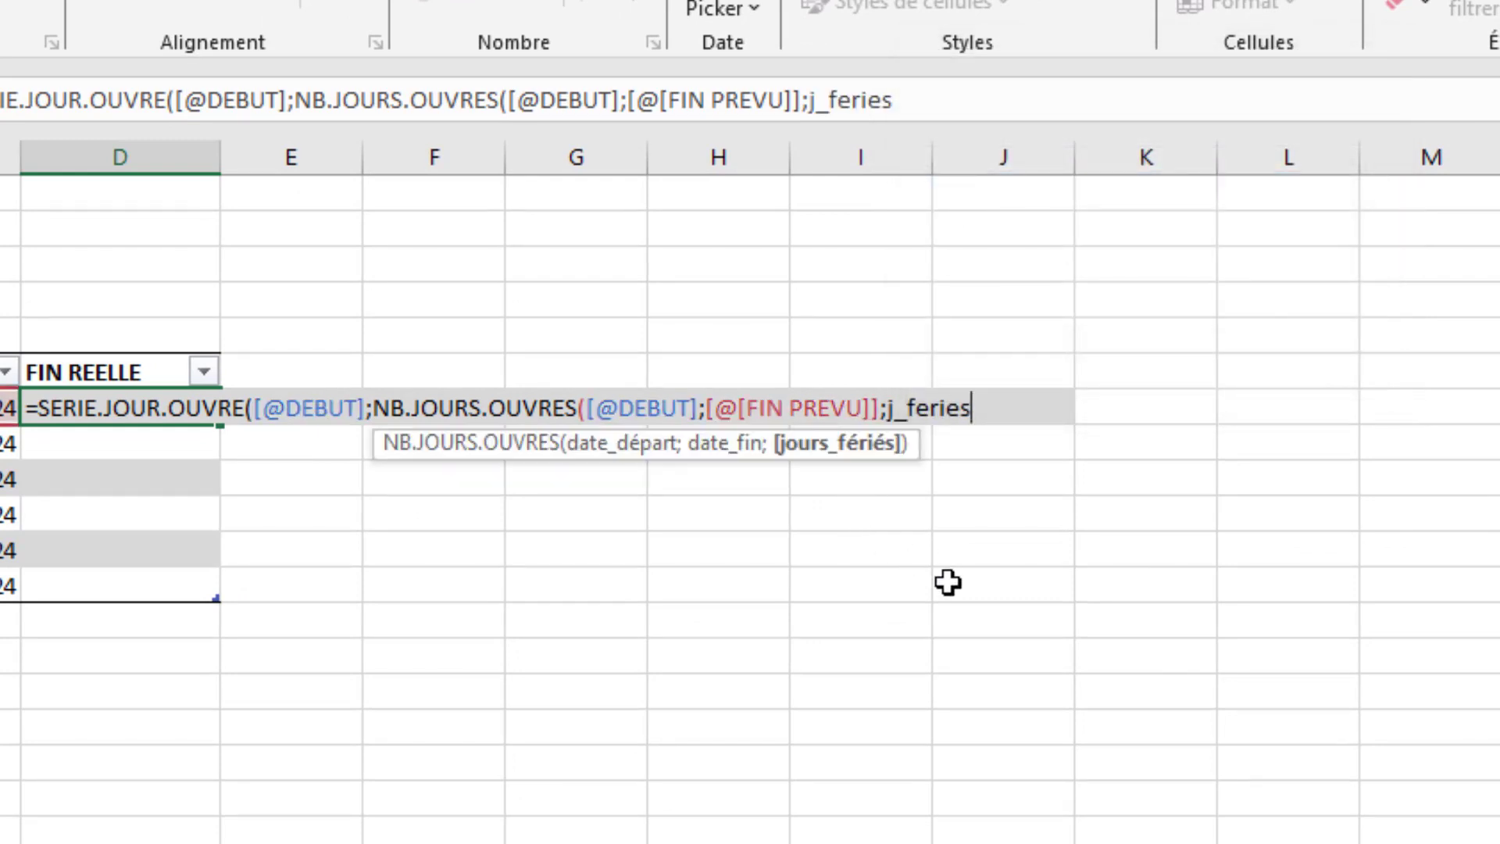
{"action": "type", "text": ");"}
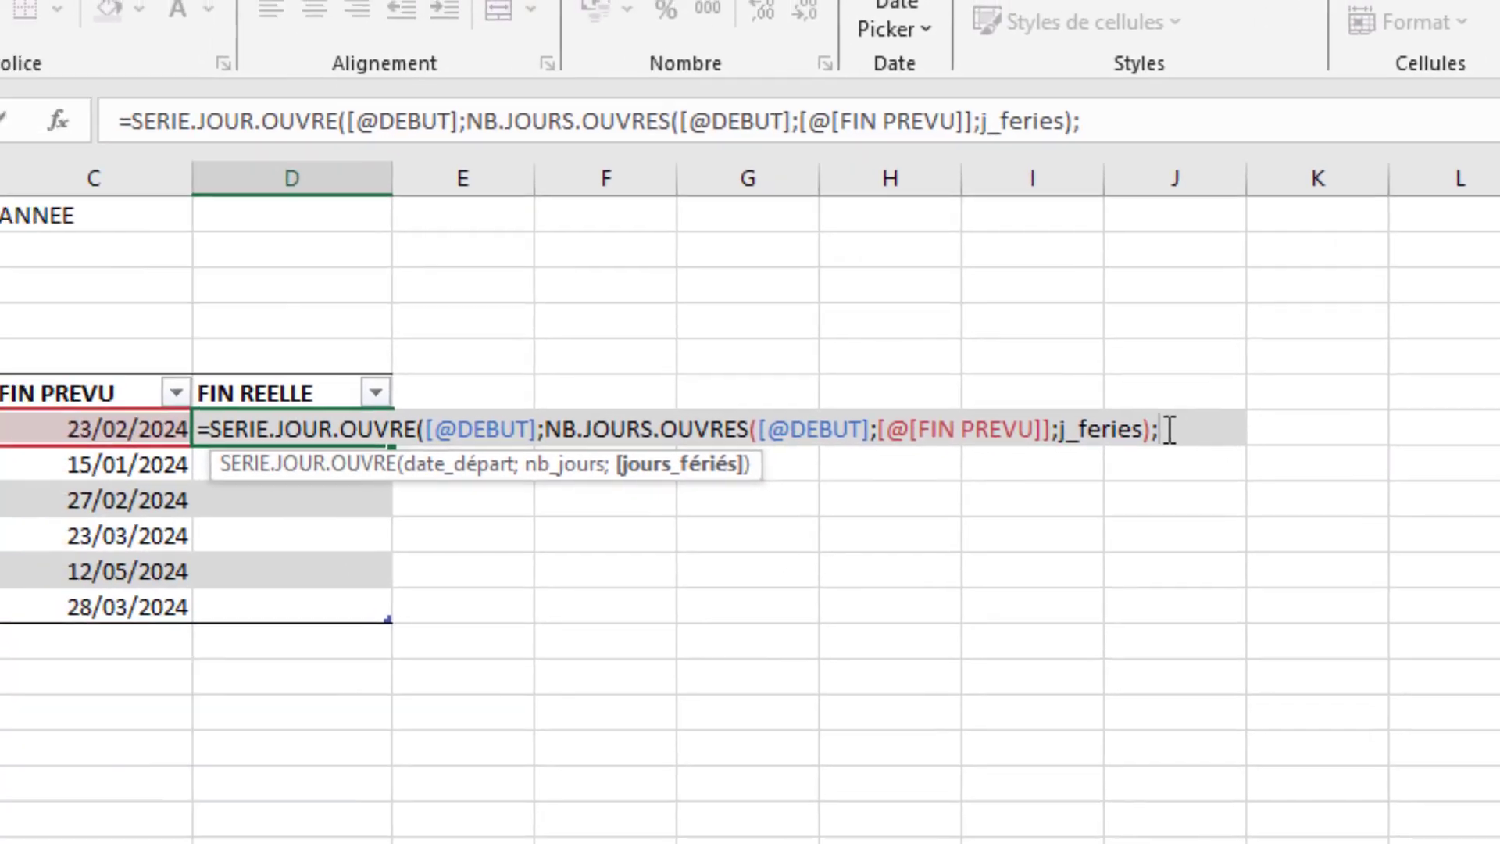
- Give SERIE.JOUR.OUVRE the named list j_feries as its holidays argument and enter the finished formula
{"action": "key", "text": "F3"}
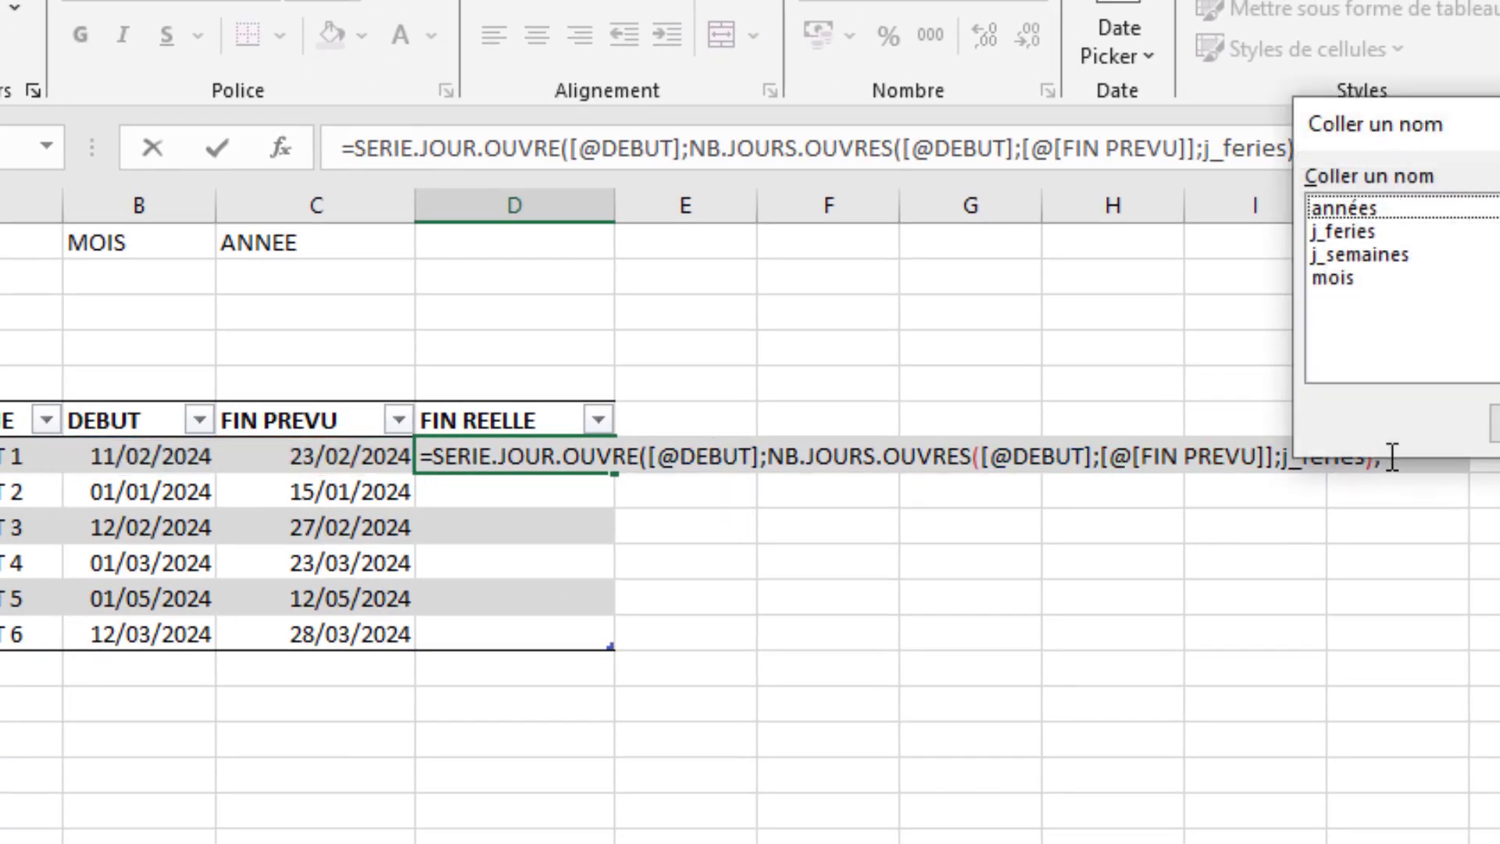
{"action": "double_click", "coordinate": [1347, 231]}
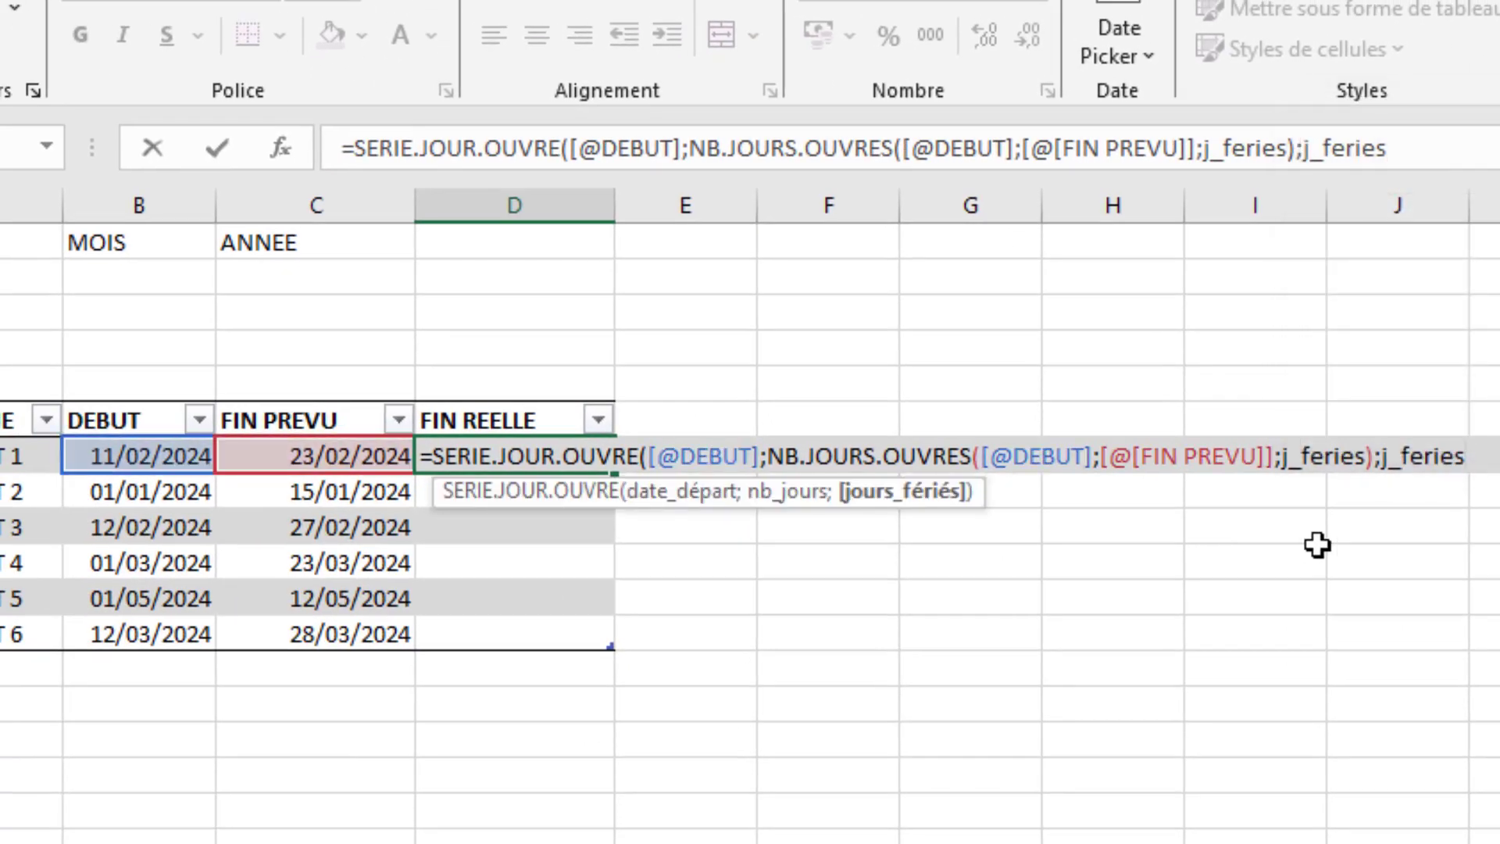
{"action": "type", "text": ")"}
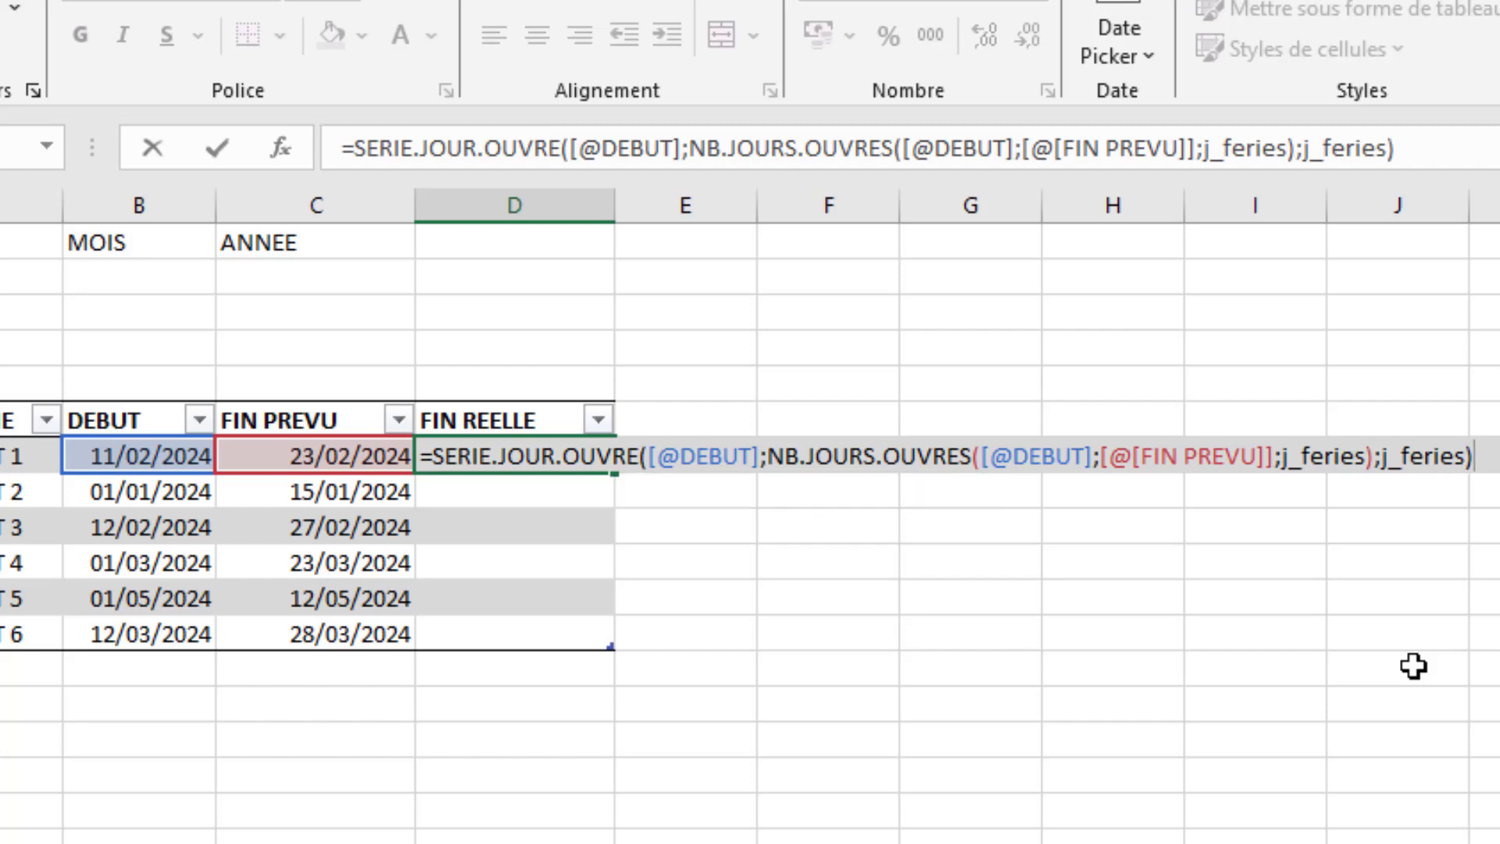
{"action": "key", "text": "Return"}
- Format column D, holding the calculated FIN REELLE values, as short dates
{"action": "left_click_drag", "start_coordinate": [552, 455], "coordinate": [553, 634]}
{"action": "left_click", "coordinate": [560, 205]}
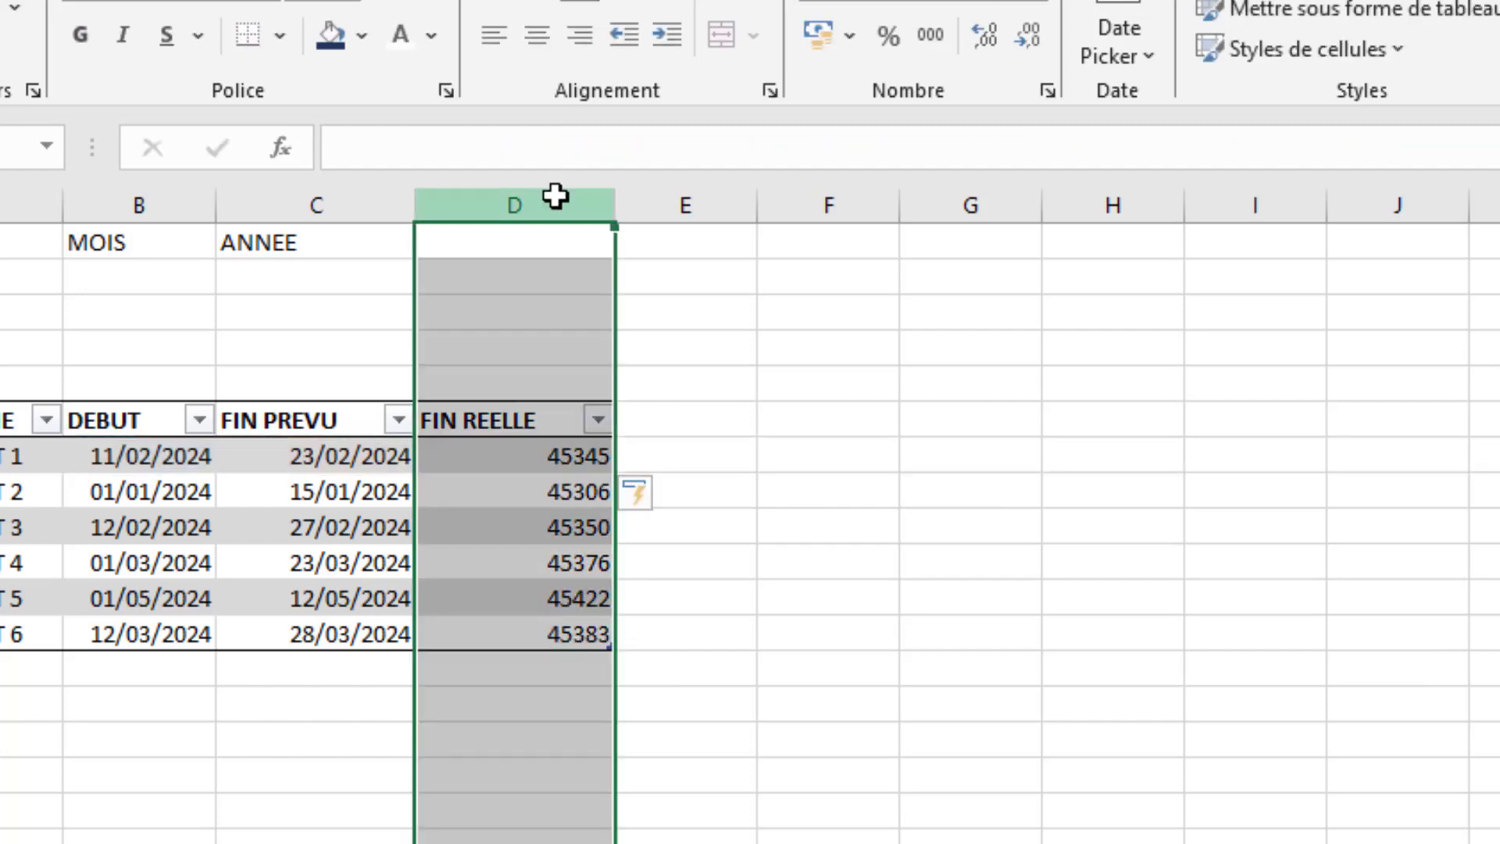
{"action": "left_click", "coordinate": [1043, 7]}
{"action": "left_click", "coordinate": [984, 380]}
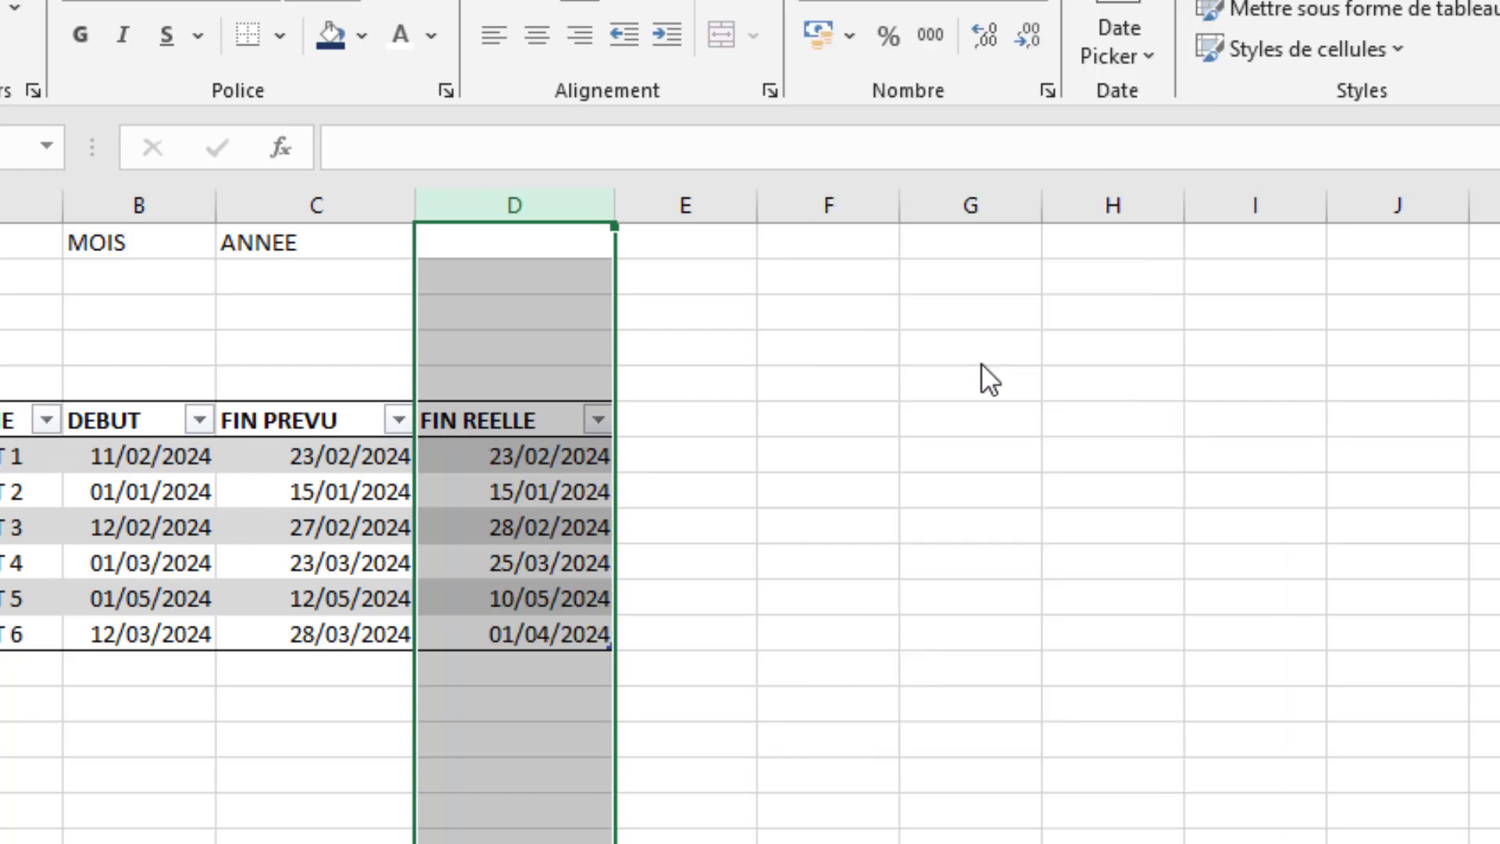
{"action": "left_click", "coordinate": [908, 662]}
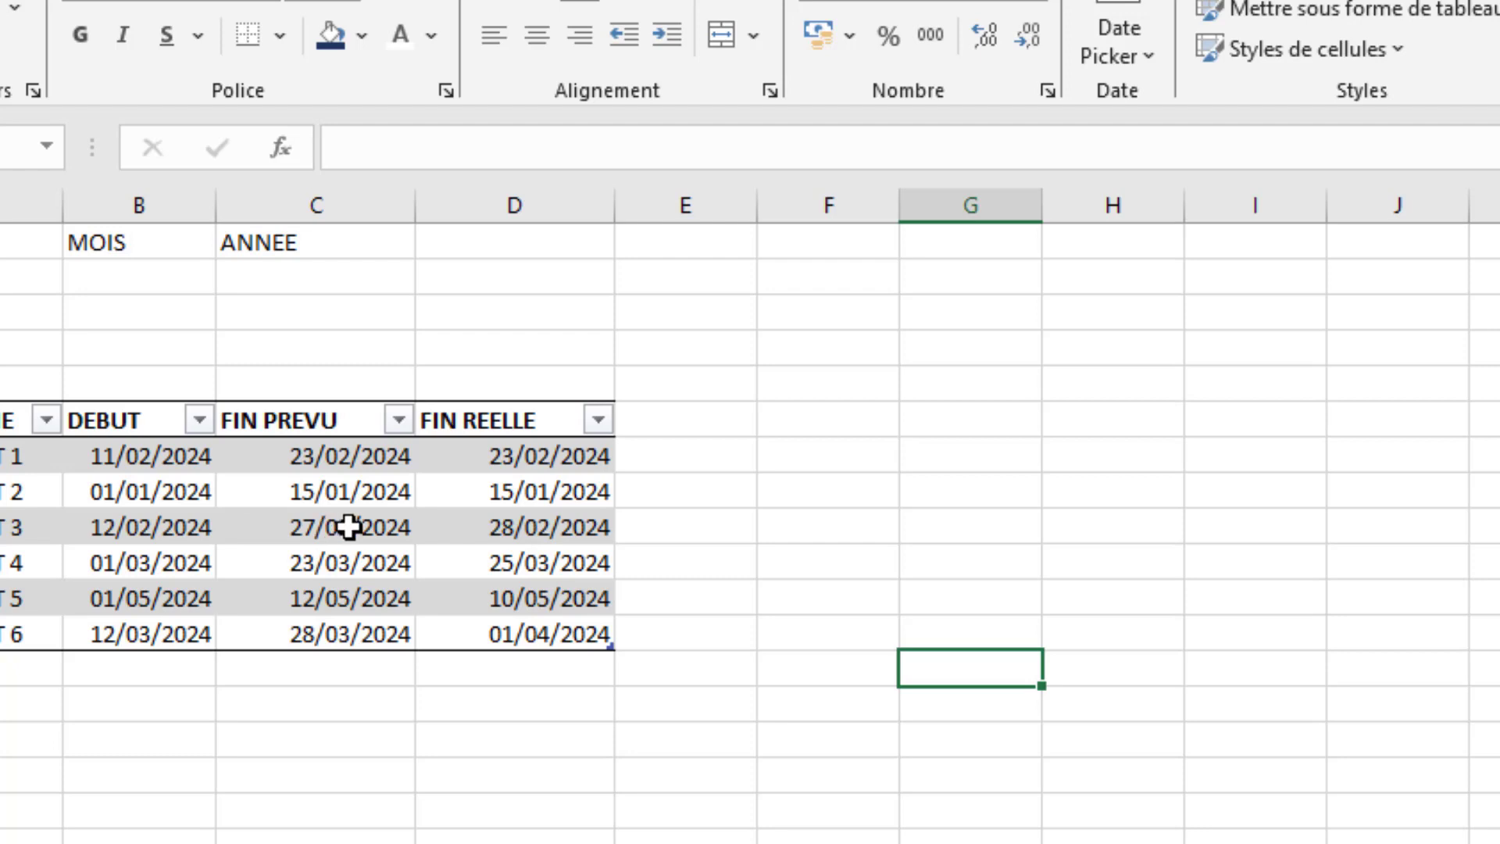
- Compare the FIN PREVU and FIN REELLE dates of PROJET 4 and check the formula behind the real end date
{"action": "left_click", "coordinate": [324, 565]}
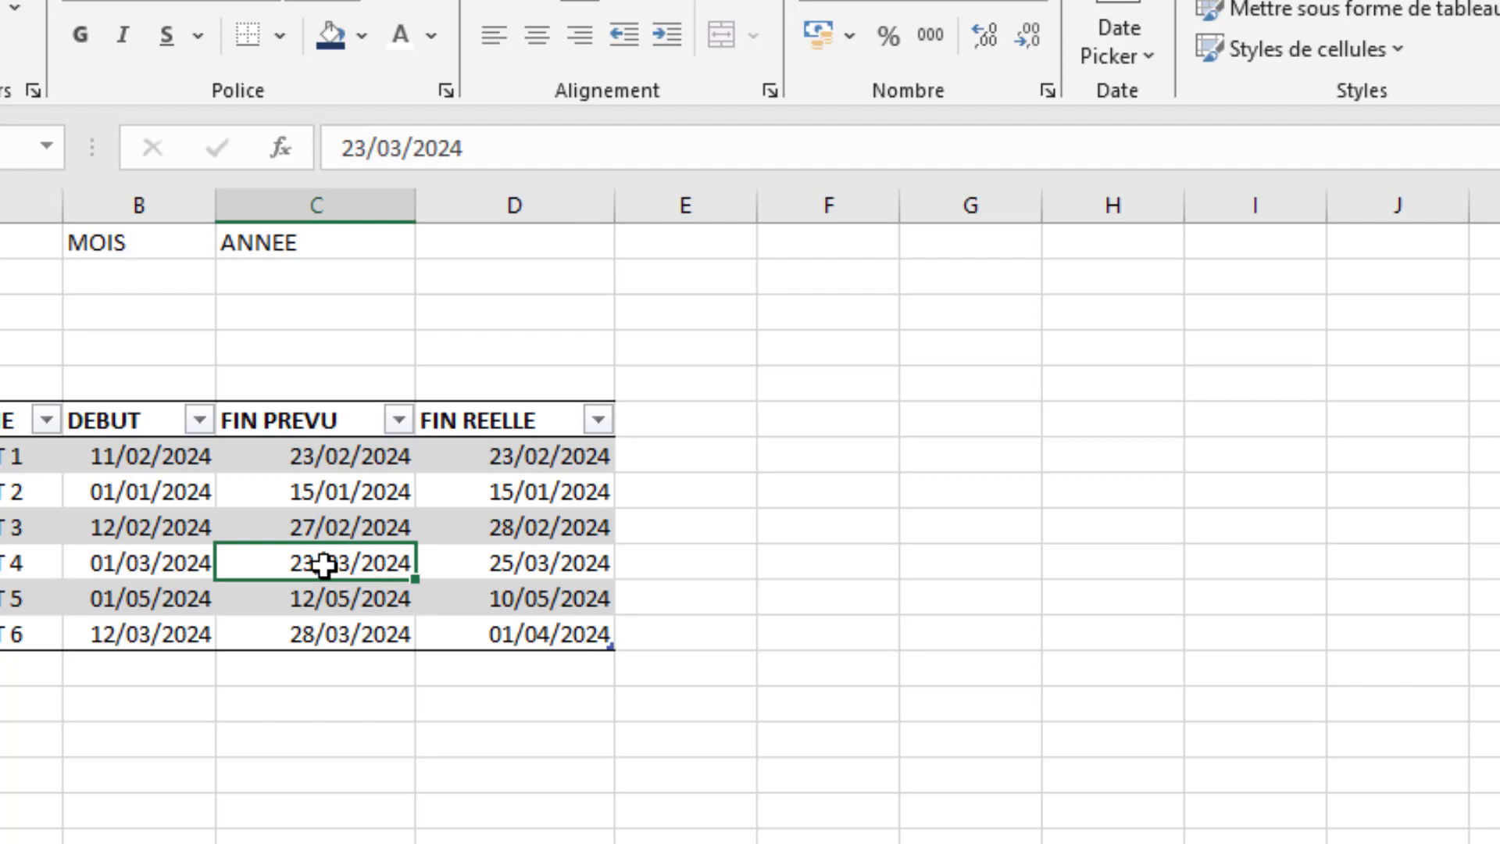
{"action": "left_click", "coordinate": [536, 583]}
{"action": "left_click", "coordinate": [537, 567]}
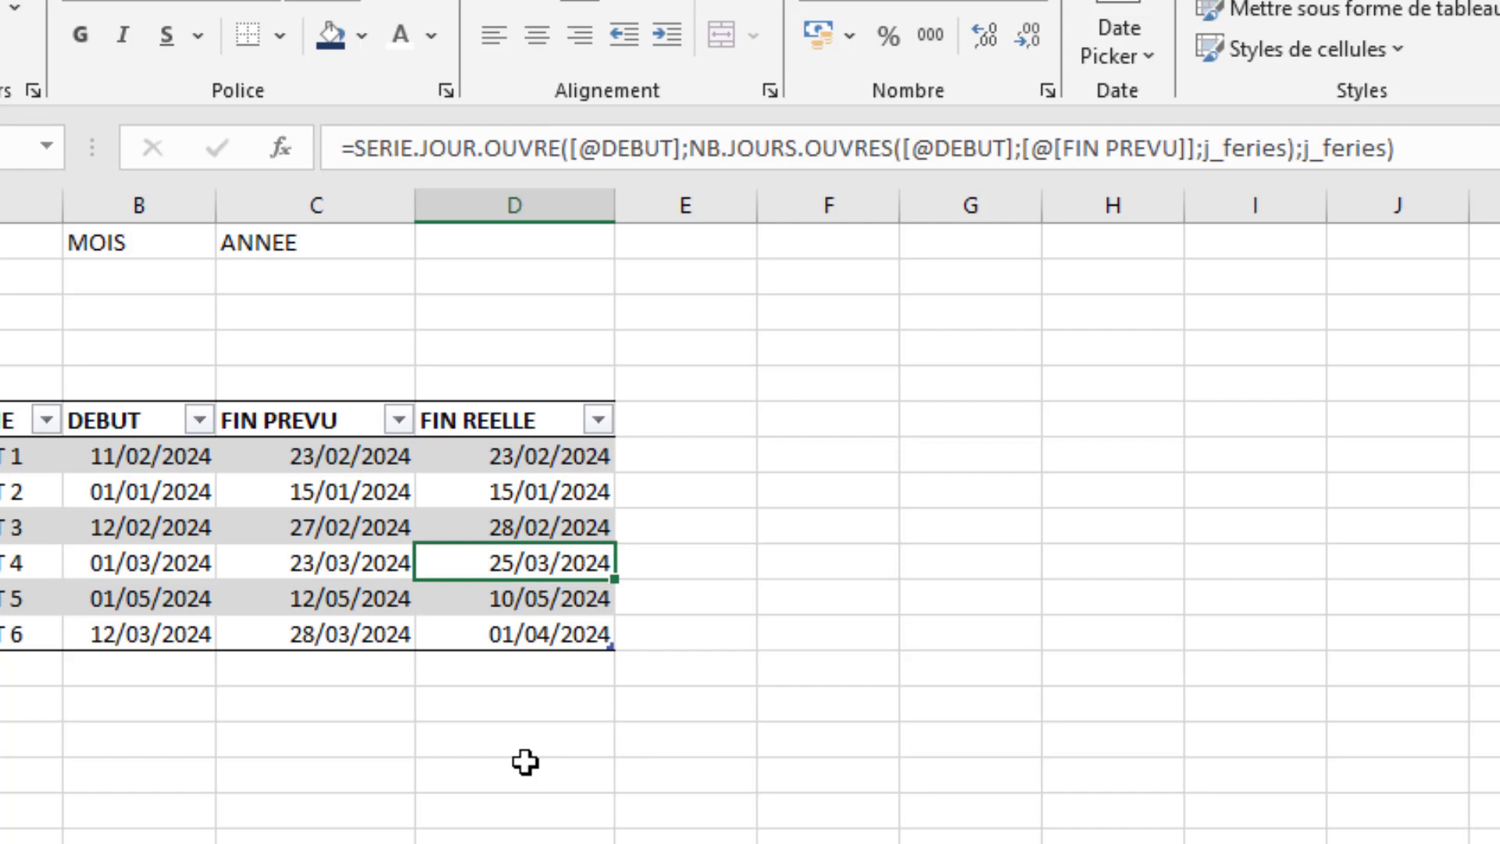
{"action": "left_click", "coordinate": [808, 525]}
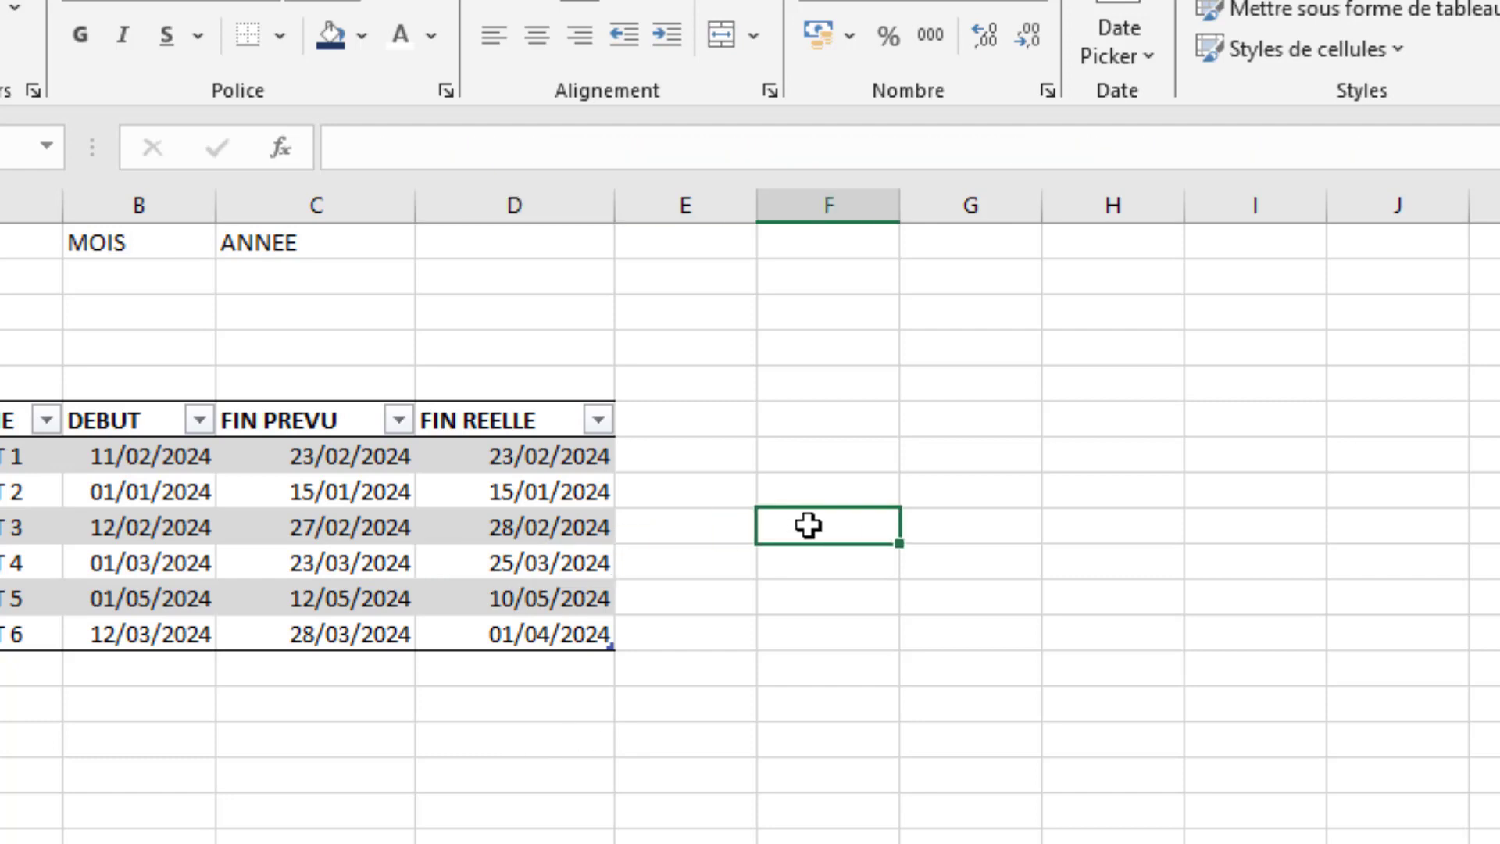
{"action": "left_click", "coordinate": [688, 660]}
{"action": "left_click", "coordinate": [670, 404]}
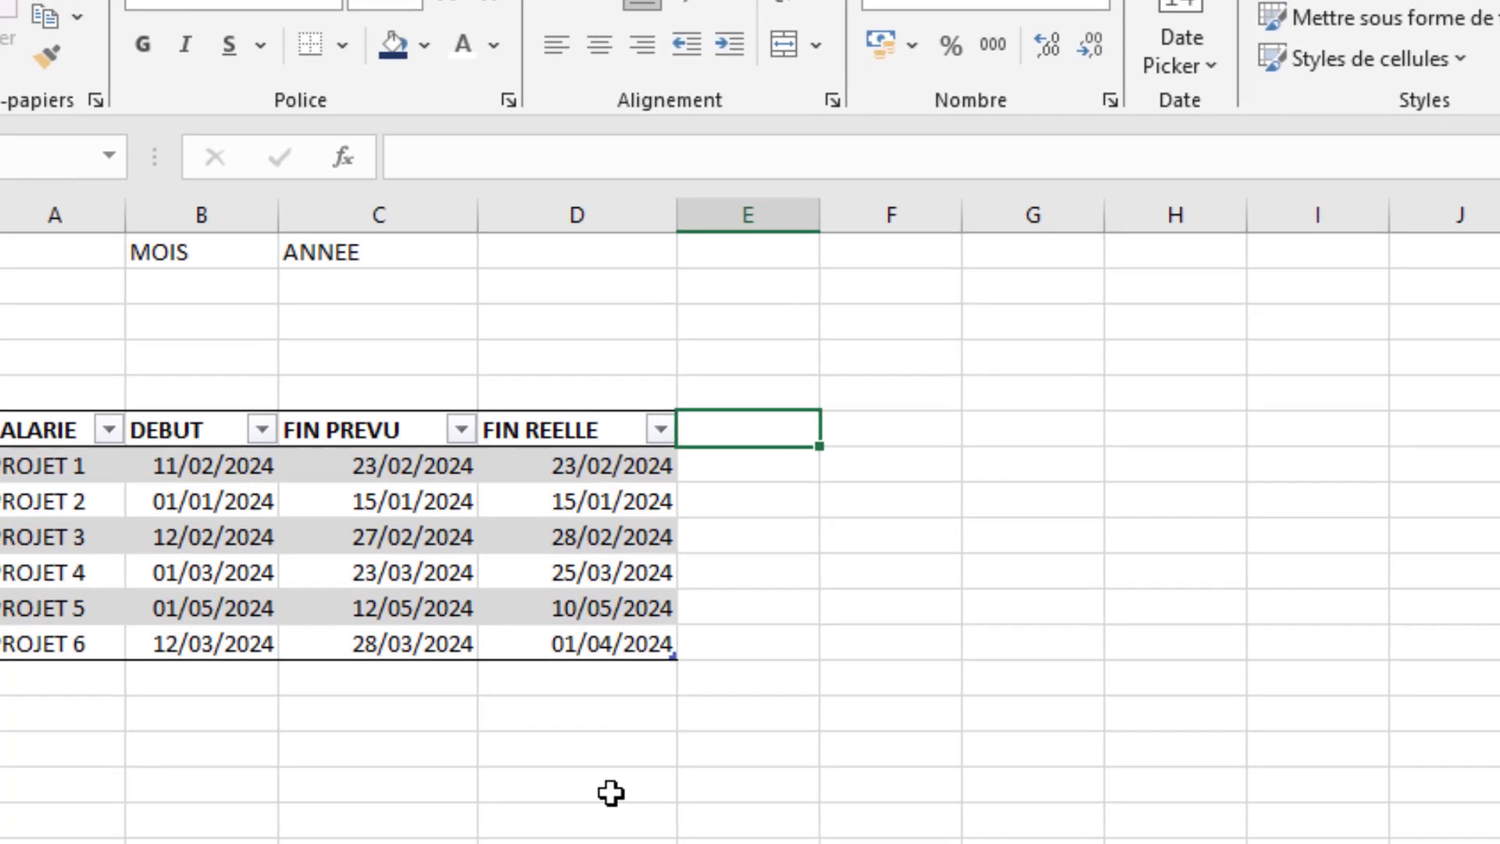
{"action": "type", "text": "n"}
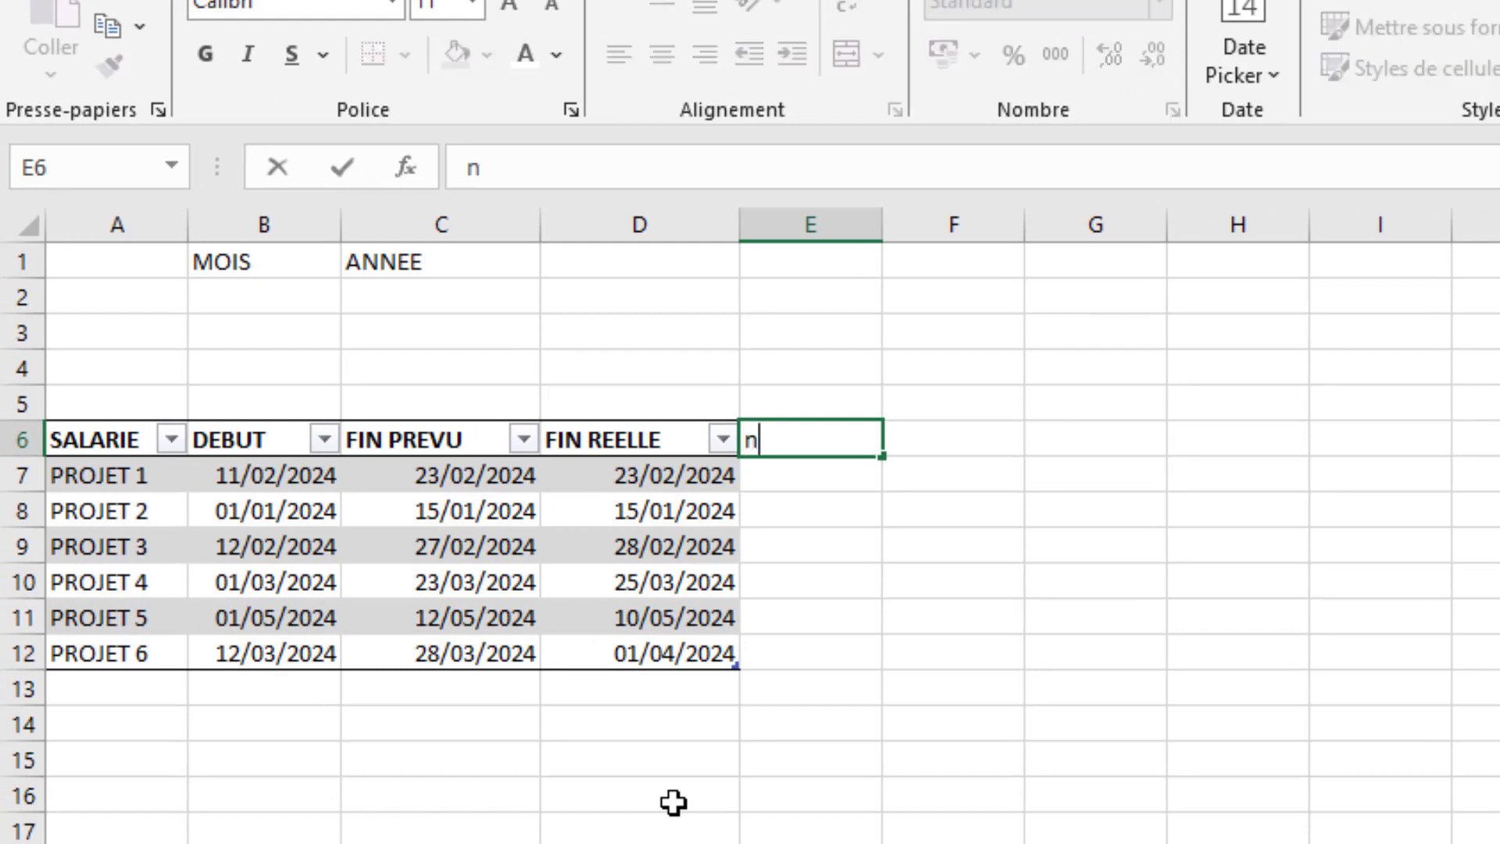
{"action": "key", "text": "BackSpace"}
{"action": "type", "text": "NBRE JOURS"}
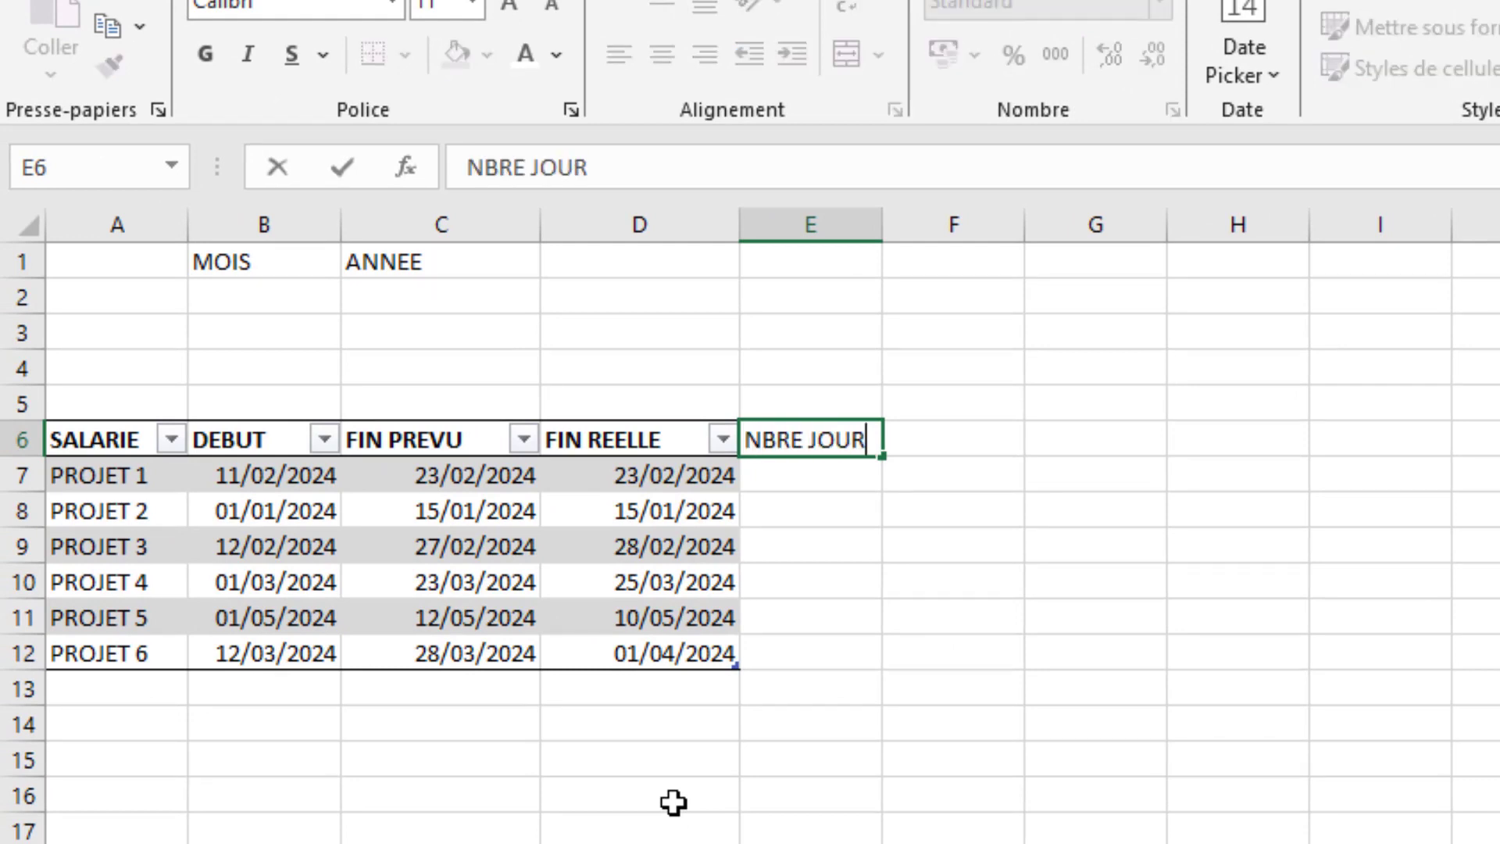
{"action": "key", "text": "BackSpace"}
{"action": "key", "text": "BackSpace"}
{"action": "key", "text": "BackSpace"}
{"action": "key", "text": "BackSpace"}
{"action": "key", "text": "BackSpace"}
{"action": "key", "text": "BackSpace"}
{"action": "key", "text": "BackSpace"}
{"action": "key", "text": "BackSpace"}
{"action": "key", "text": "BackSpace"}
{"action": "key", "text": "BackSpace"}
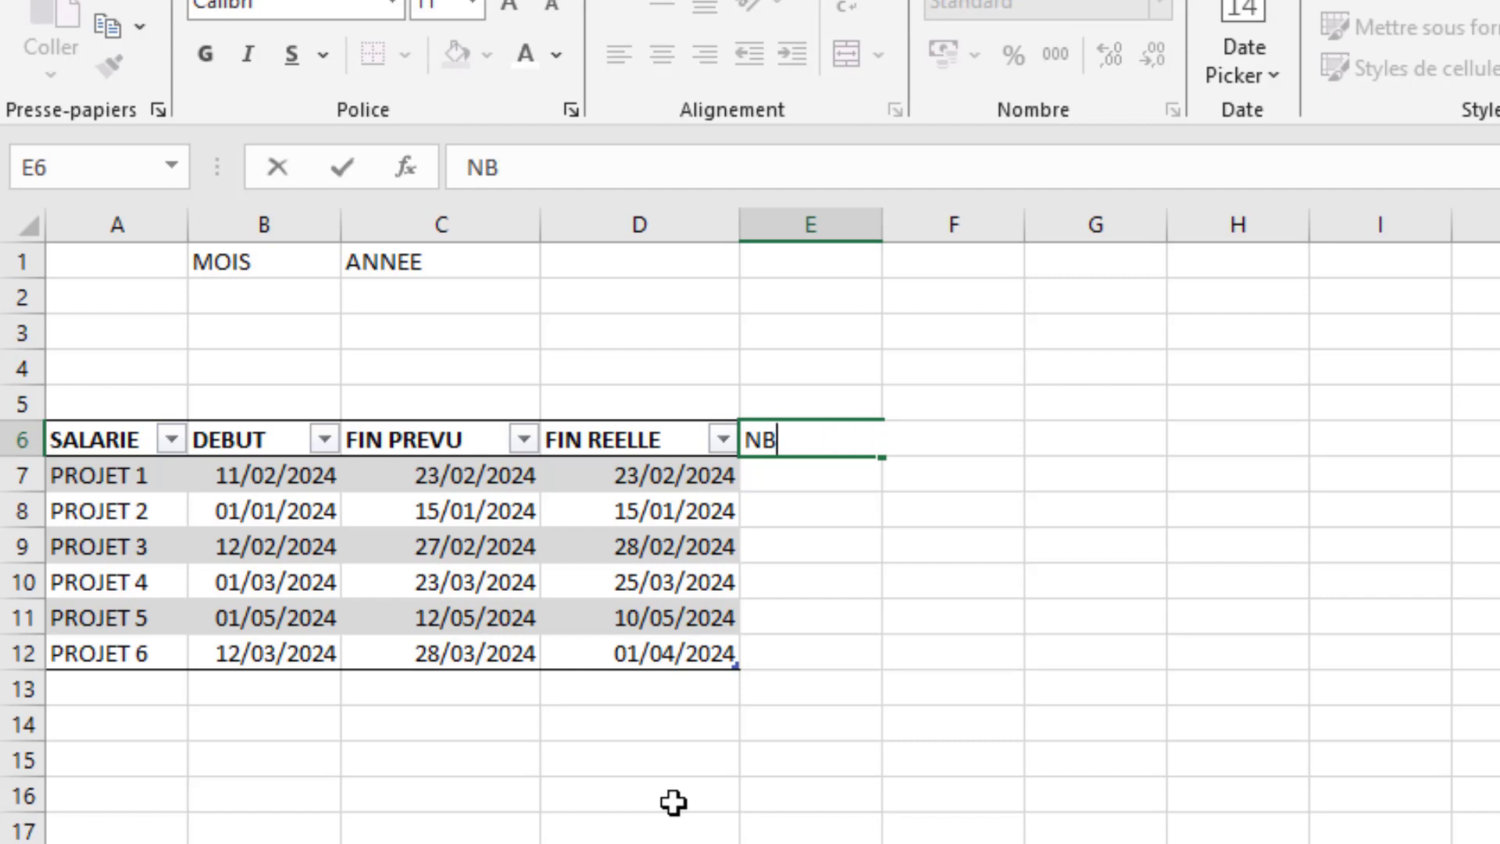
- Add a table column headed DUREE in E6, beside FIN REELLE
{"action": "type", "text": "DUREE"}
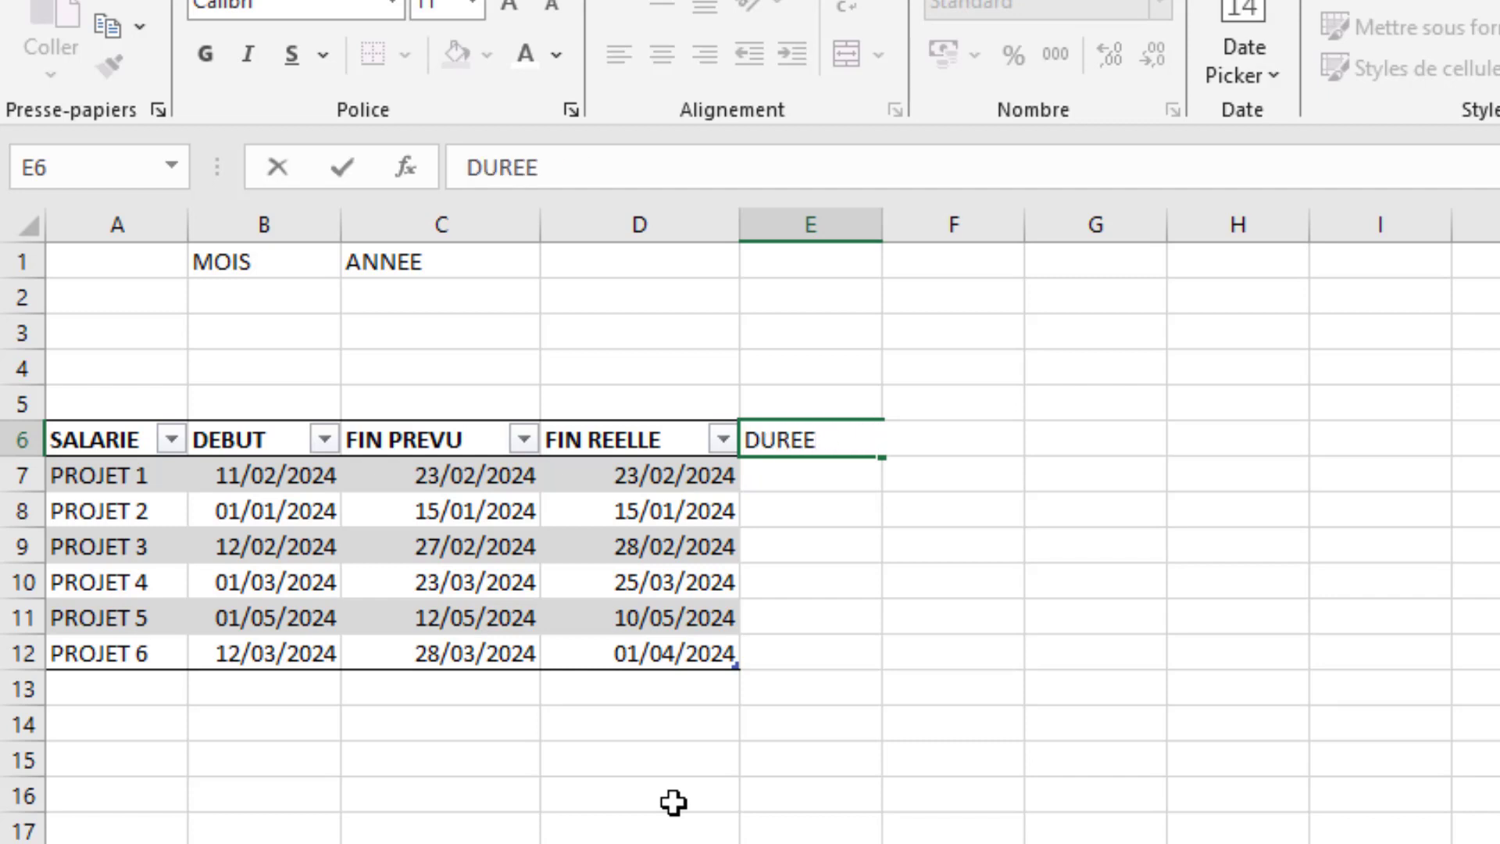
{"action": "left_click", "coordinate": [674, 802]}
- Start an NB.JOURS.OUVRES formula in E7, the first cell of the DUREE column
{"action": "left_click", "coordinate": [824, 479]}
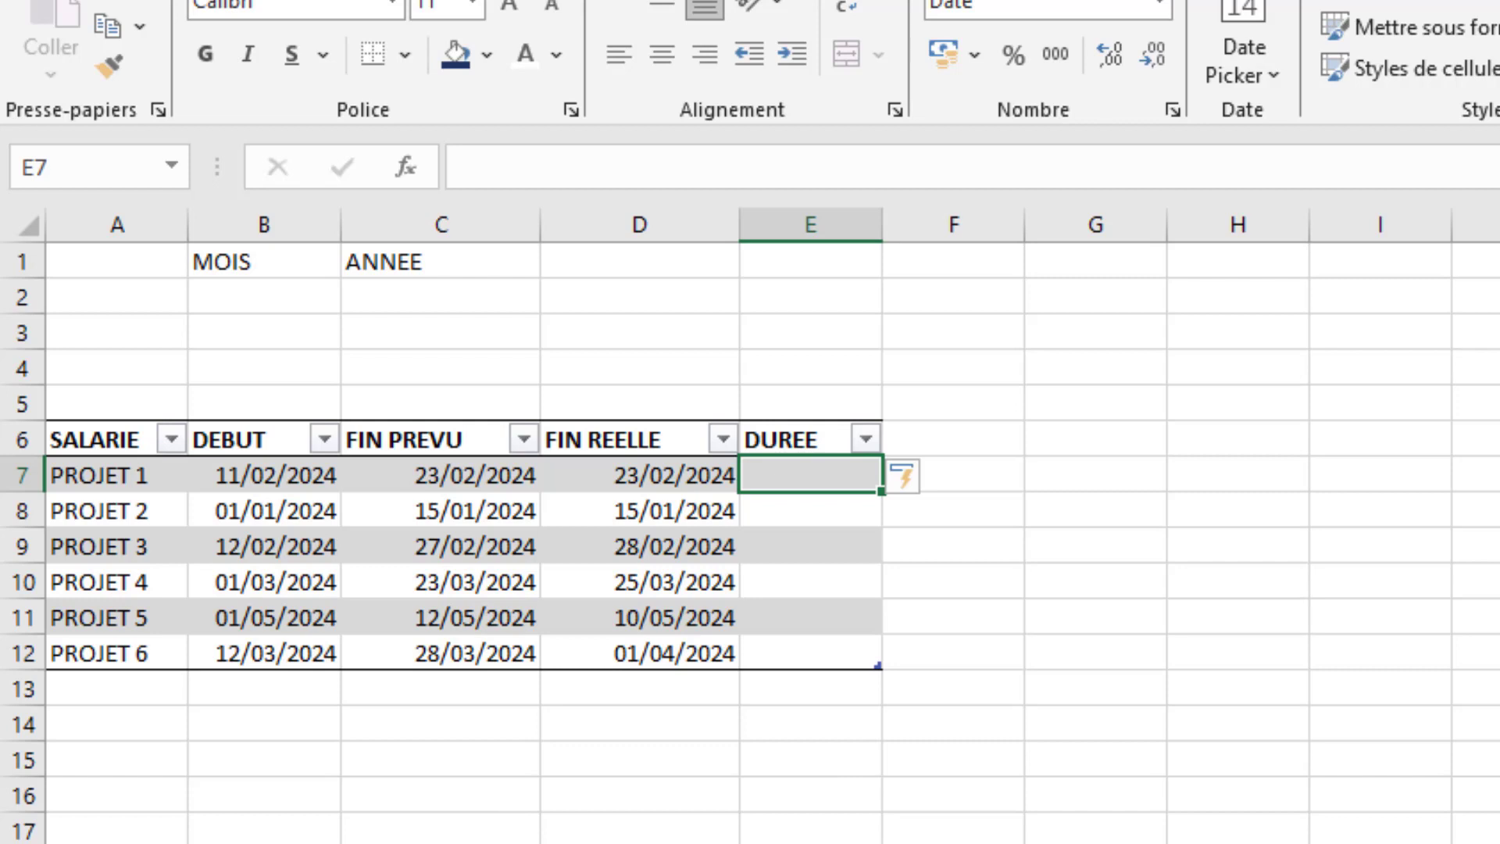
{"action": "key", "text": "F2"}
{"action": "type", "text": "+"}
{"action": "key", "text": "BackSpace"}
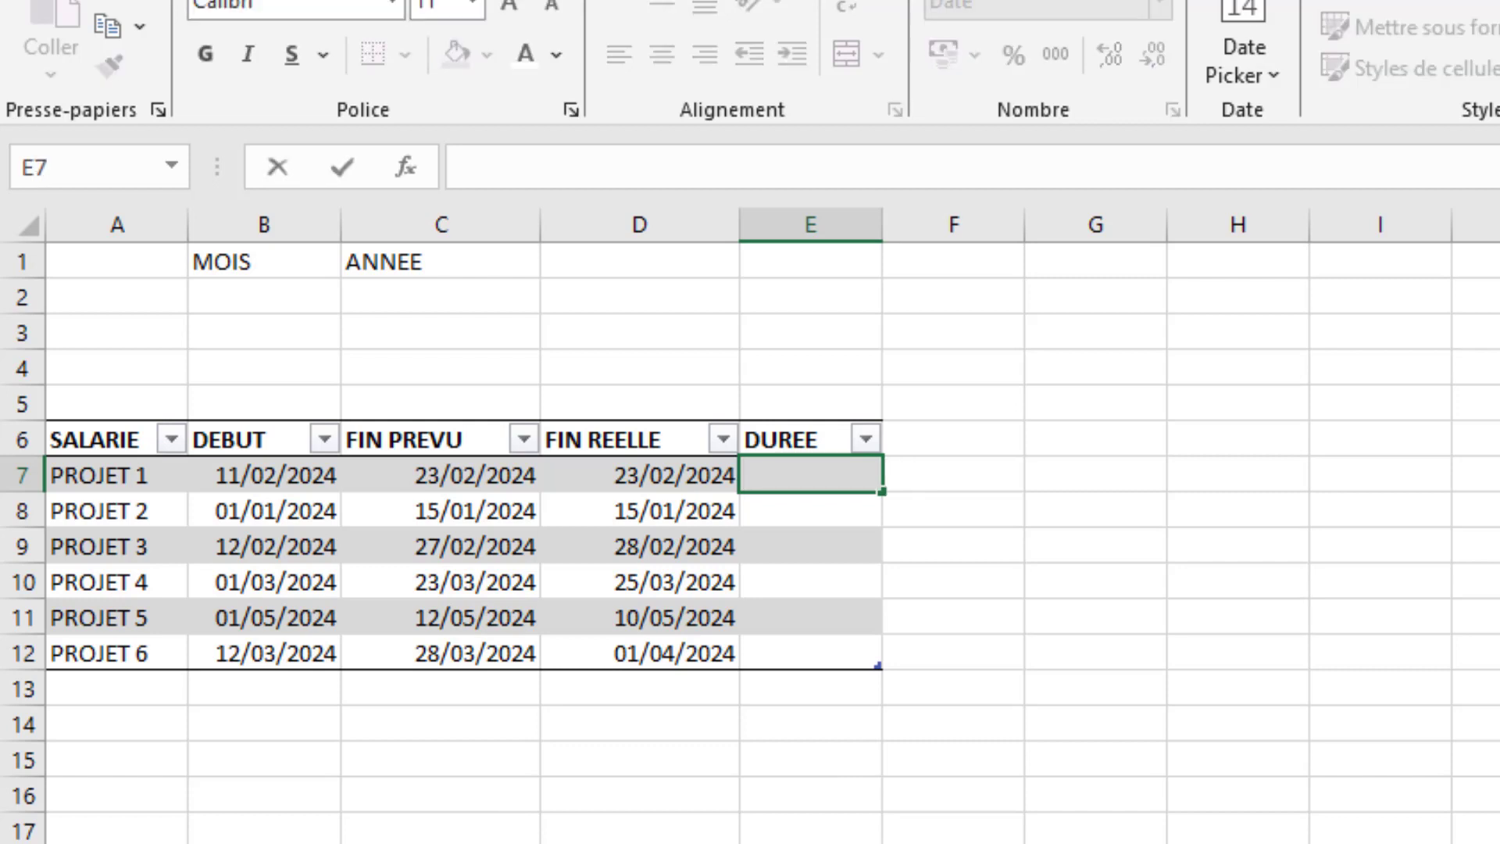
{"action": "type", "text": "="}
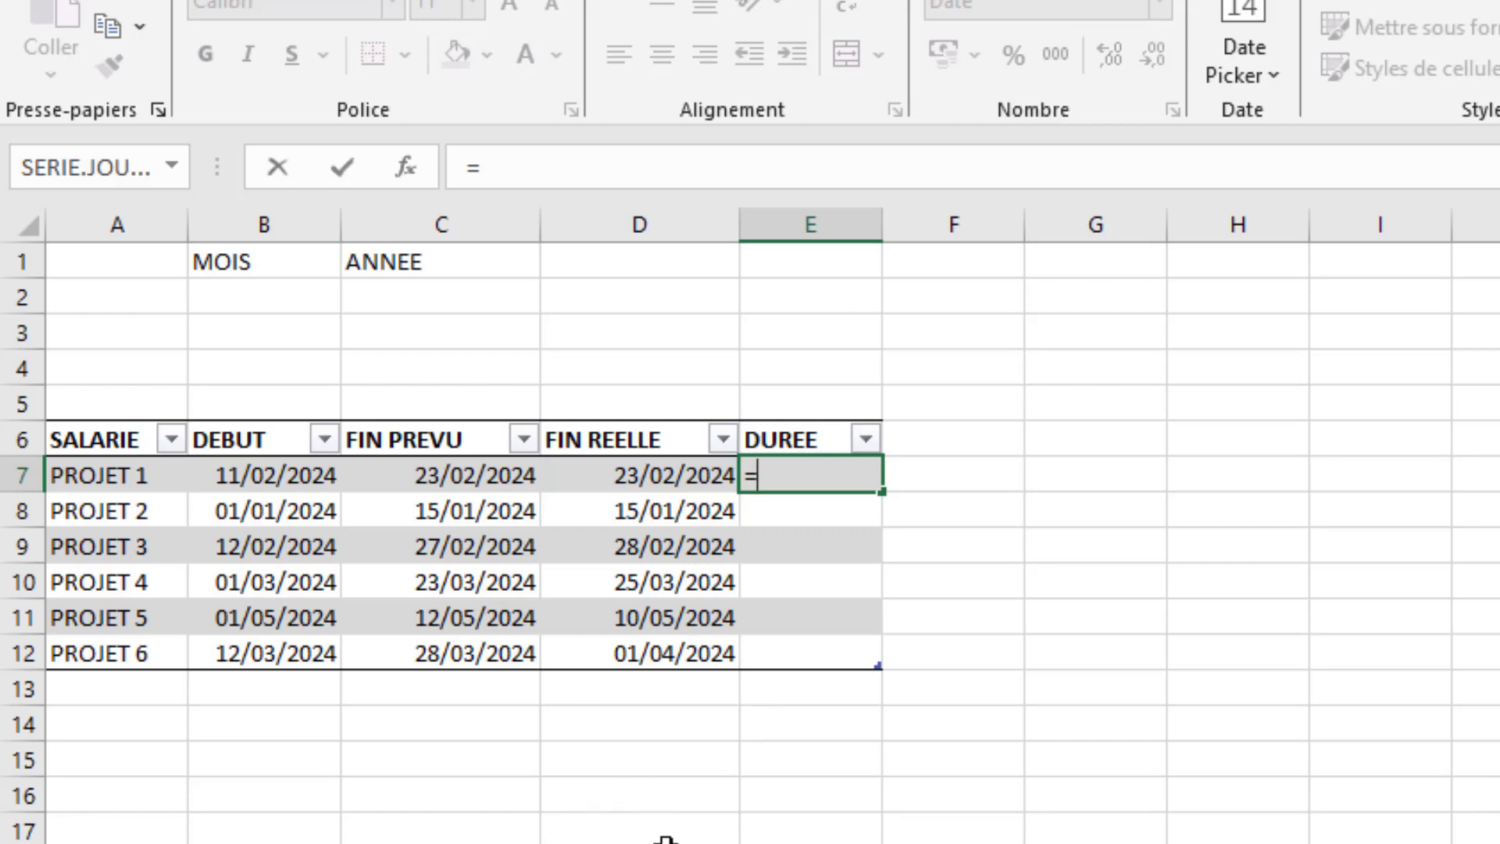
{"action": "type", "text": "nb"}
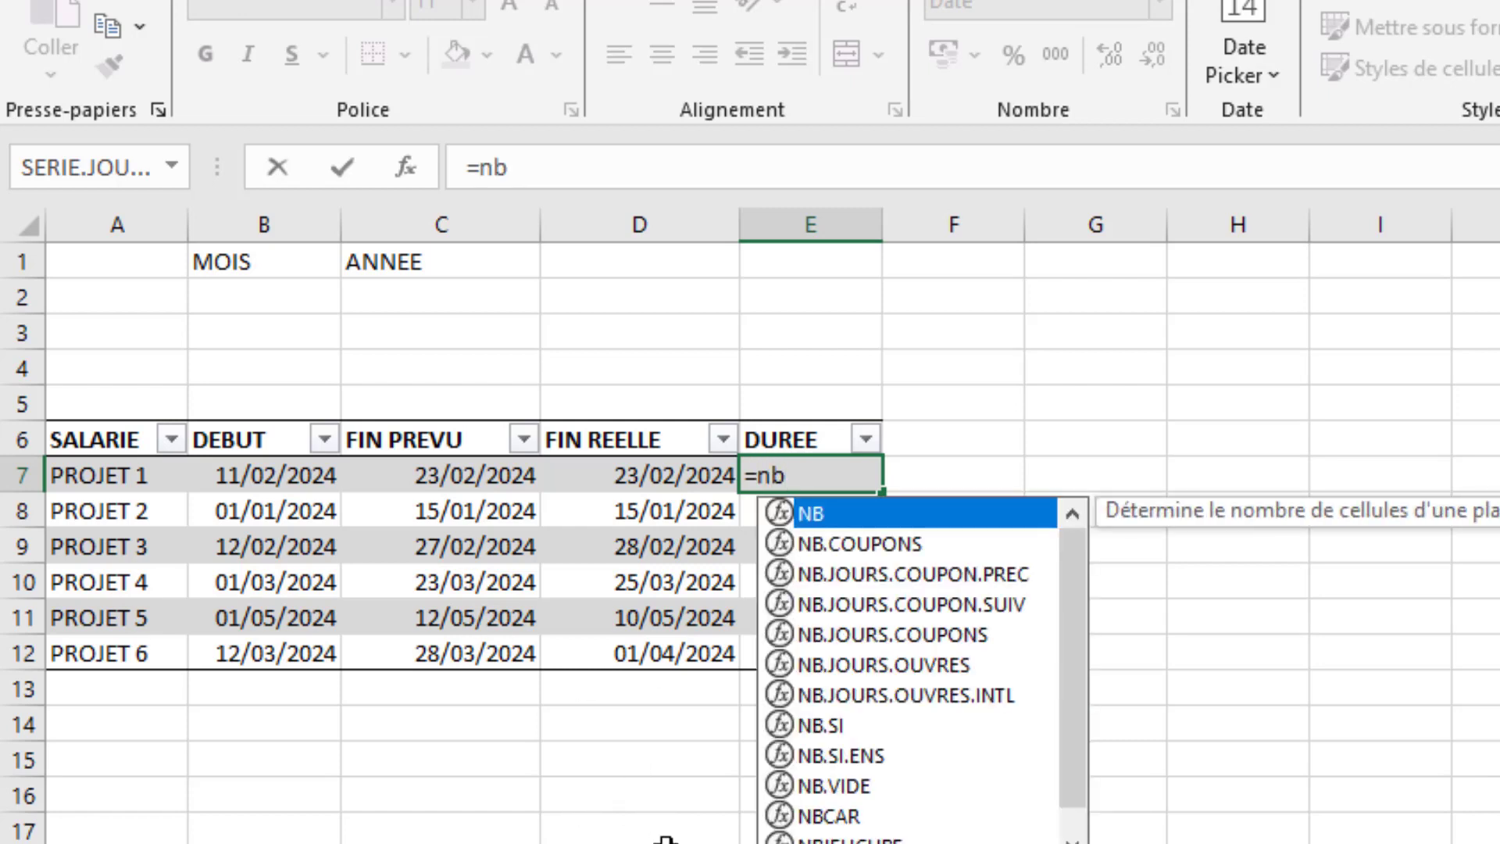
{"action": "key", "text": "Down"}
{"action": "key", "text": "Down"}
{"action": "key", "text": "Down"}
{"action": "key", "text": "Down"}
{"action": "key", "text": "Down"}
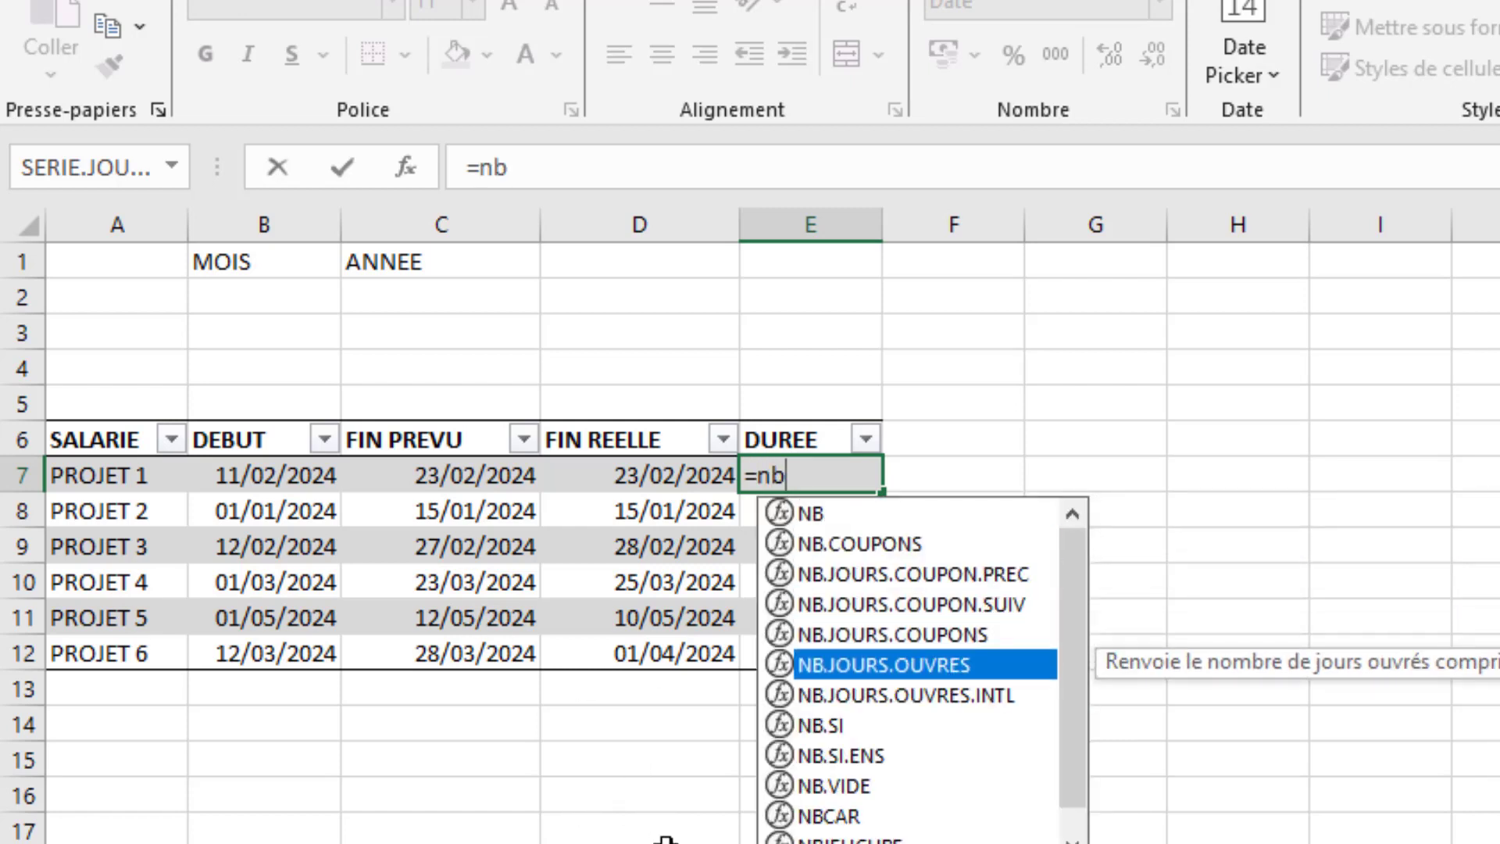
{"action": "key", "text": "Tab"}
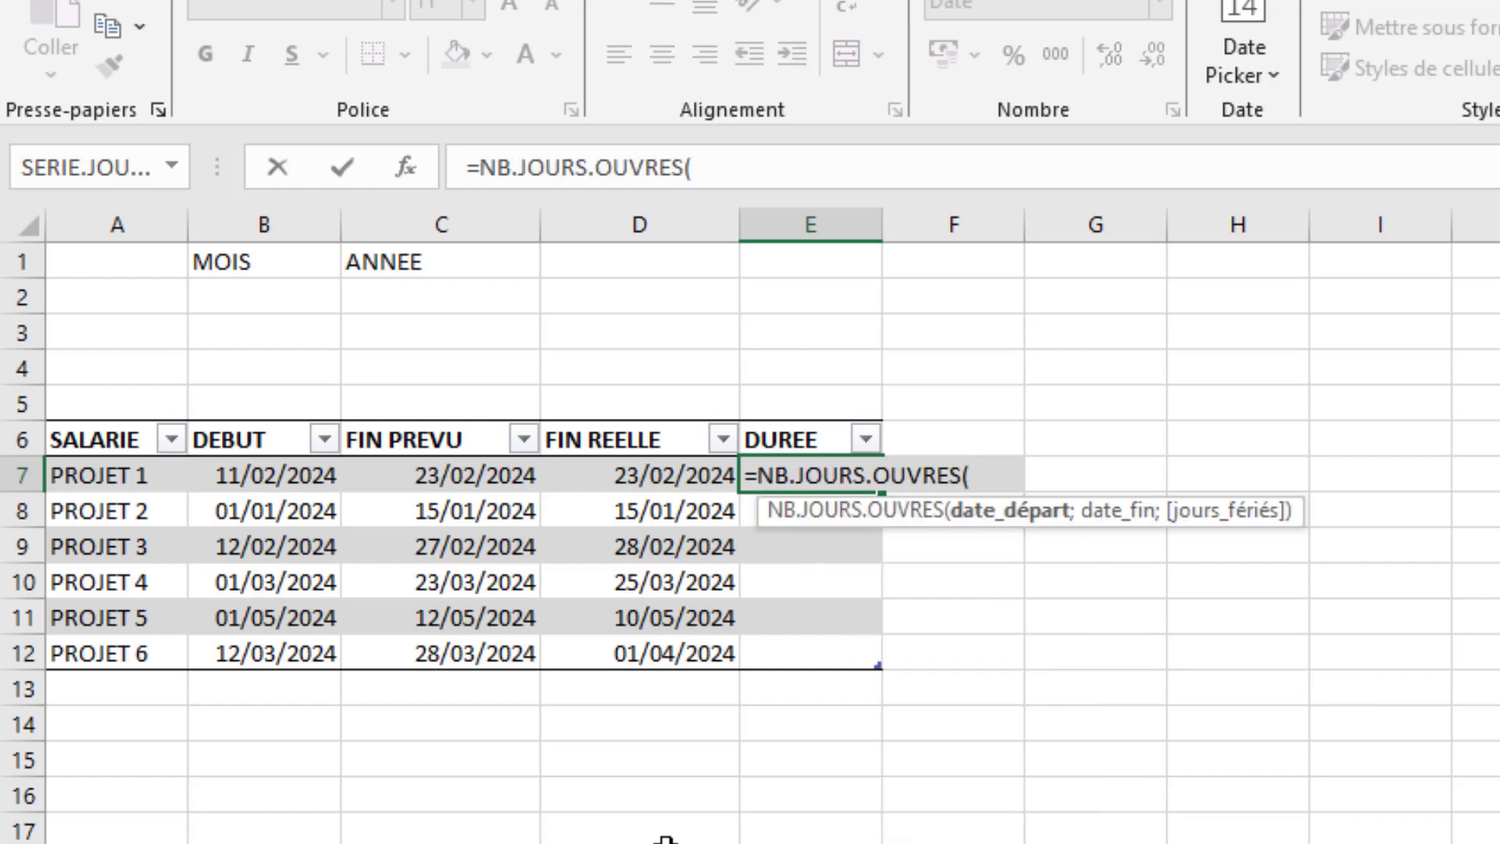
- Give the DUREE formula the row's DEBUT as start date and its FIN REELLE as end date
{"action": "left_click", "coordinate": [274, 476]}
{"action": "type", "text": ";"}
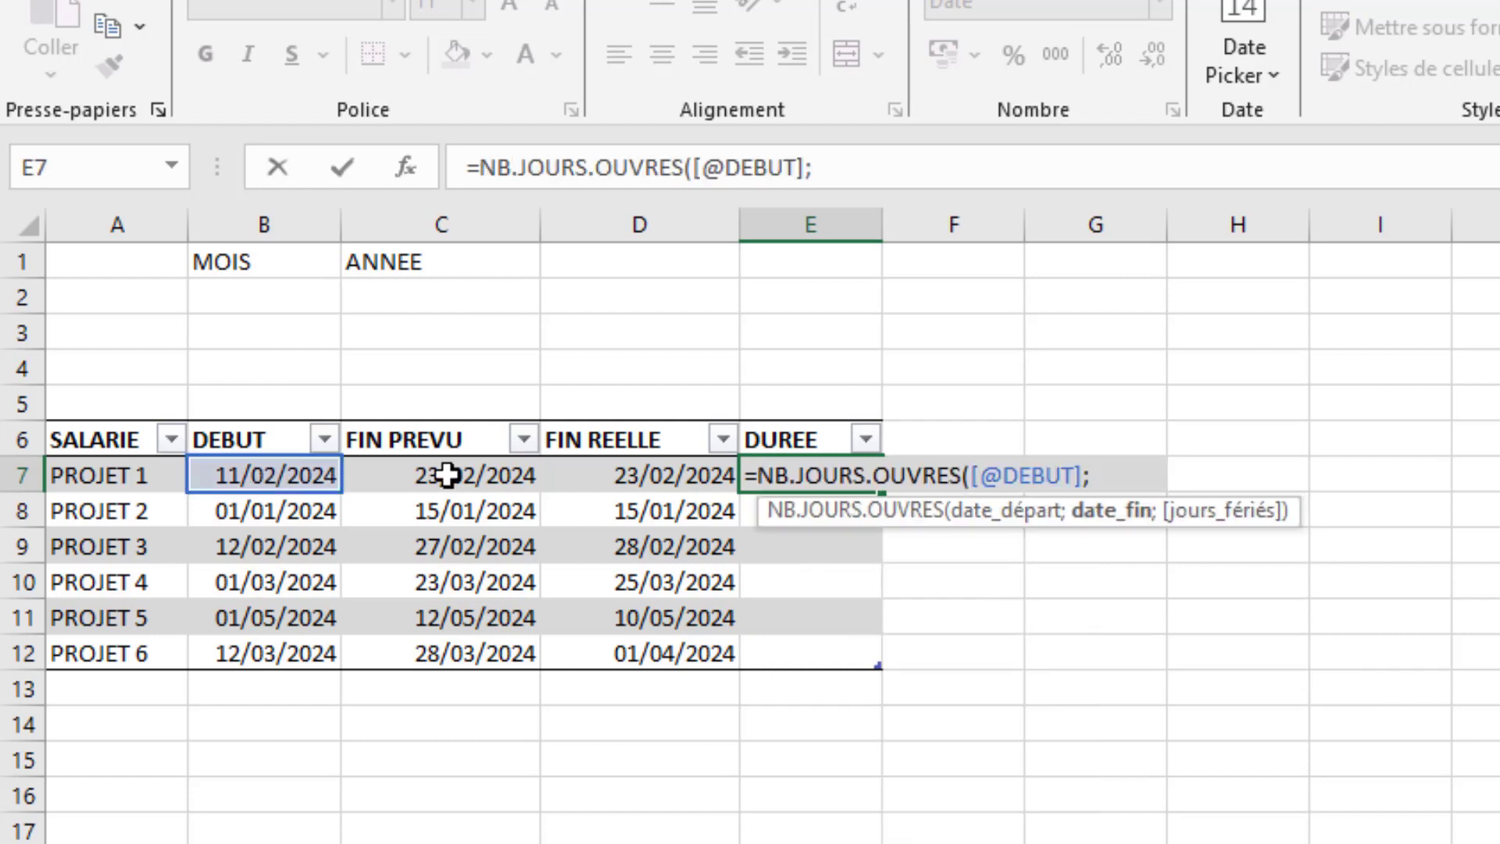
{"action": "left_click", "coordinate": [662, 475]}
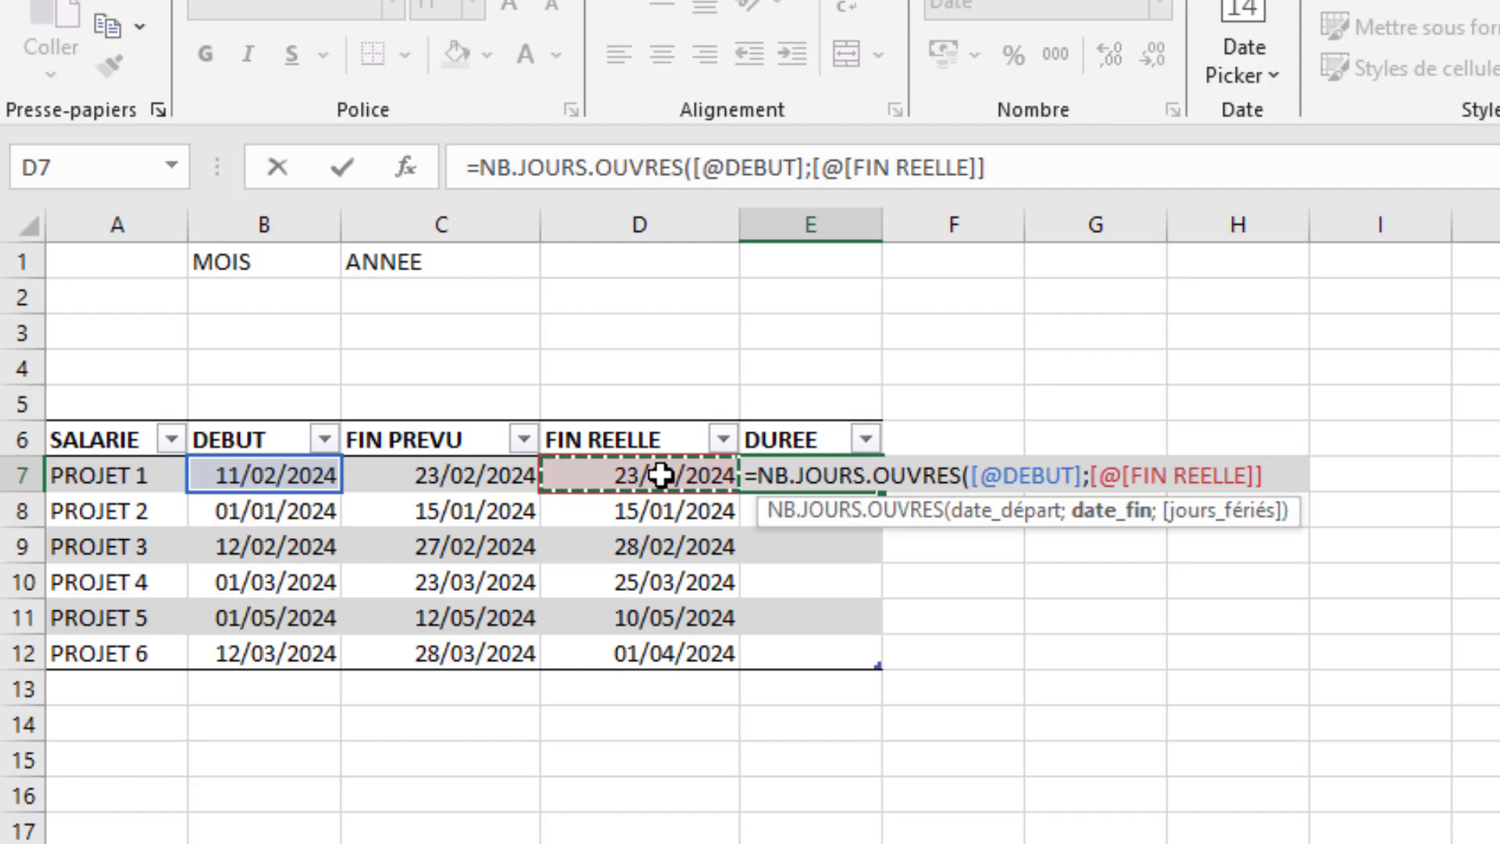
{"action": "type", "text": ";"}
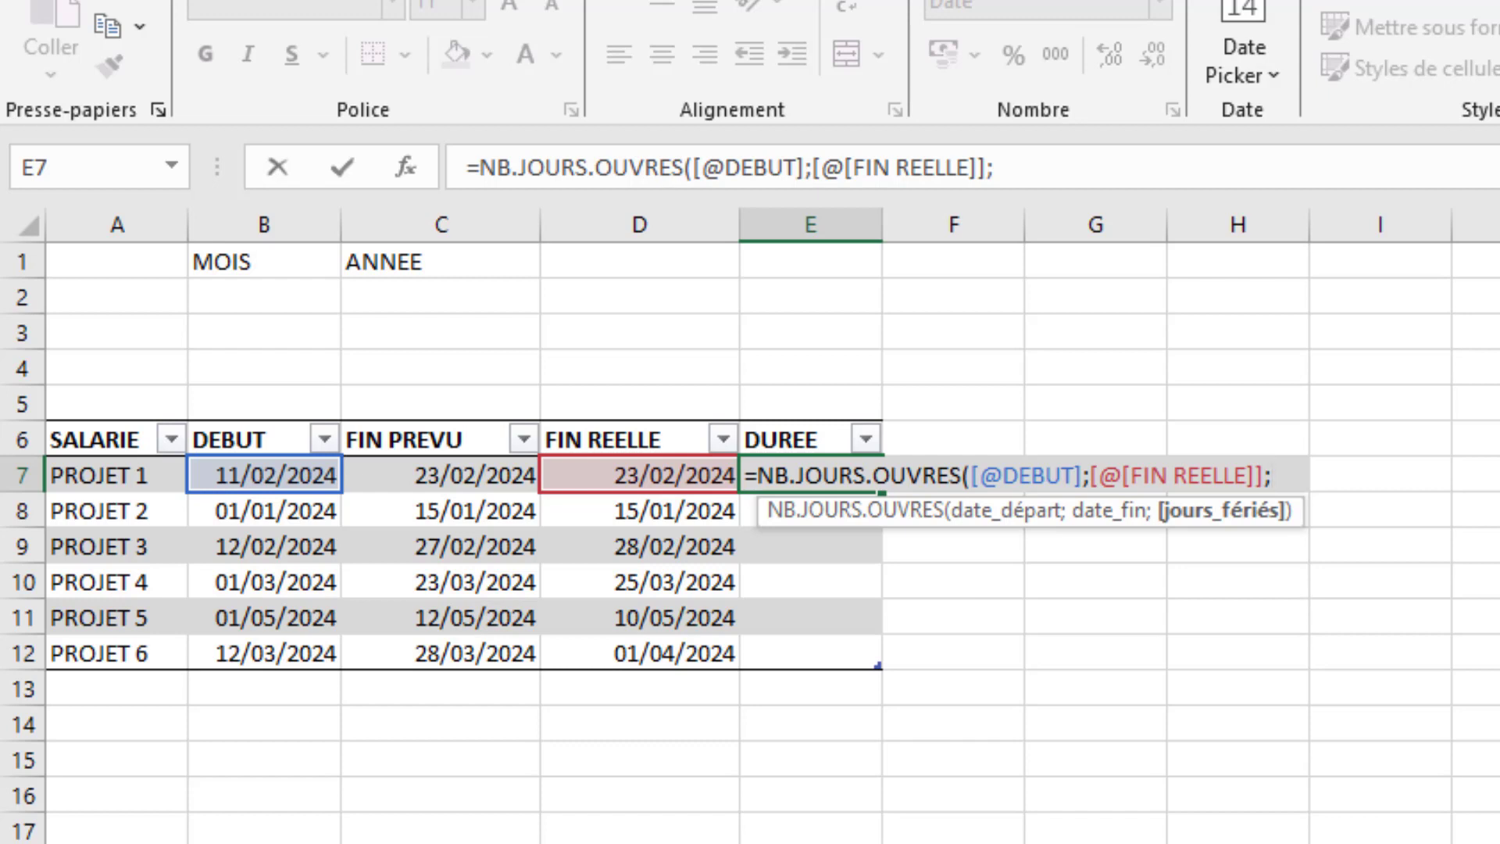
- Use the named list j_feries as the holidays argument of the DUREE formula and enter it
{"action": "key", "text": "F3"}
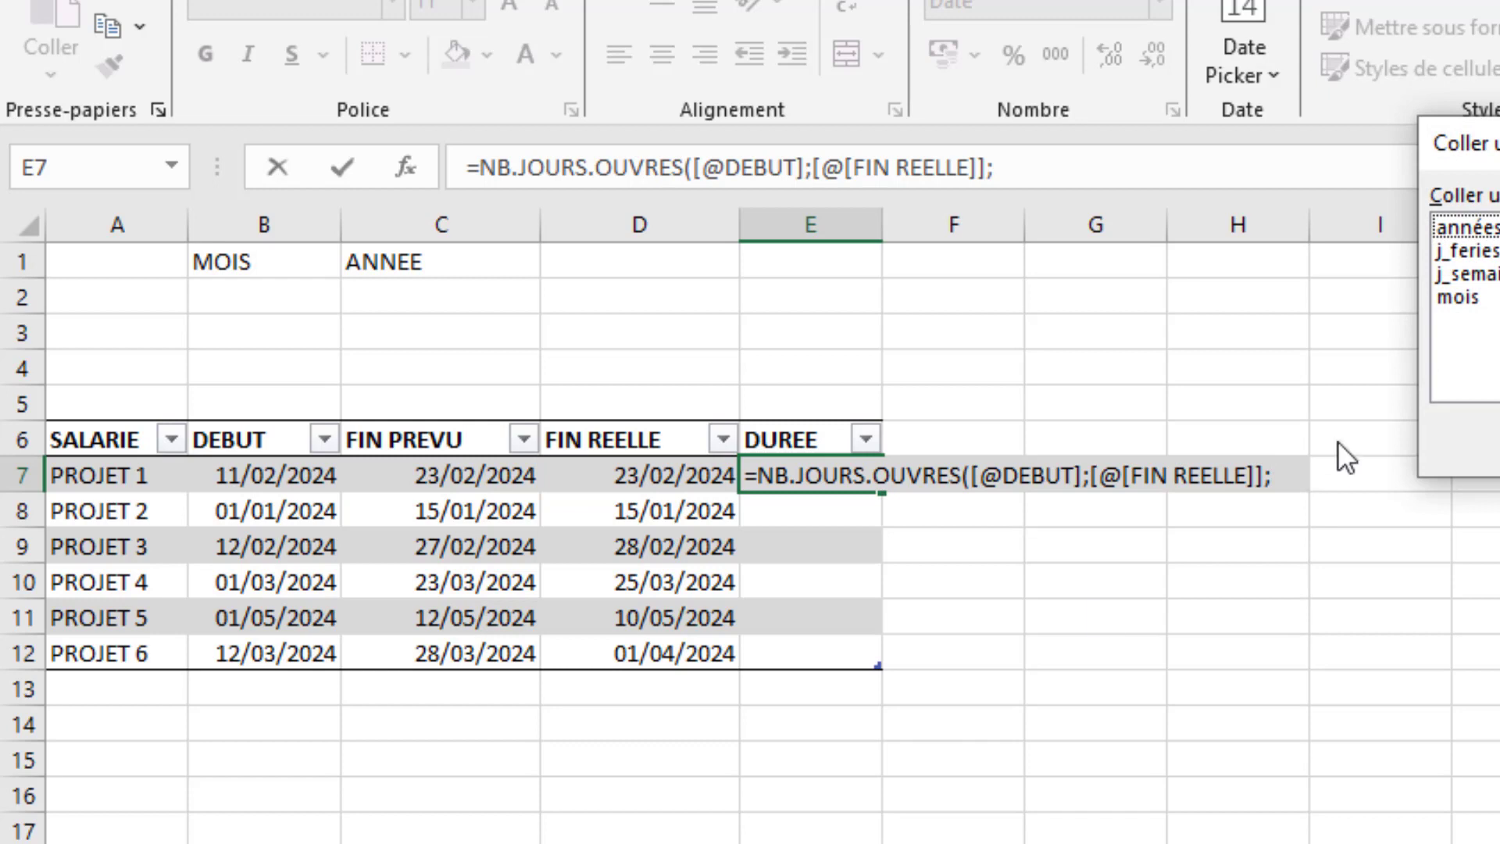
{"action": "left_click", "coordinate": [1475, 253]}
{"action": "double_click", "coordinate": [1476, 254]}
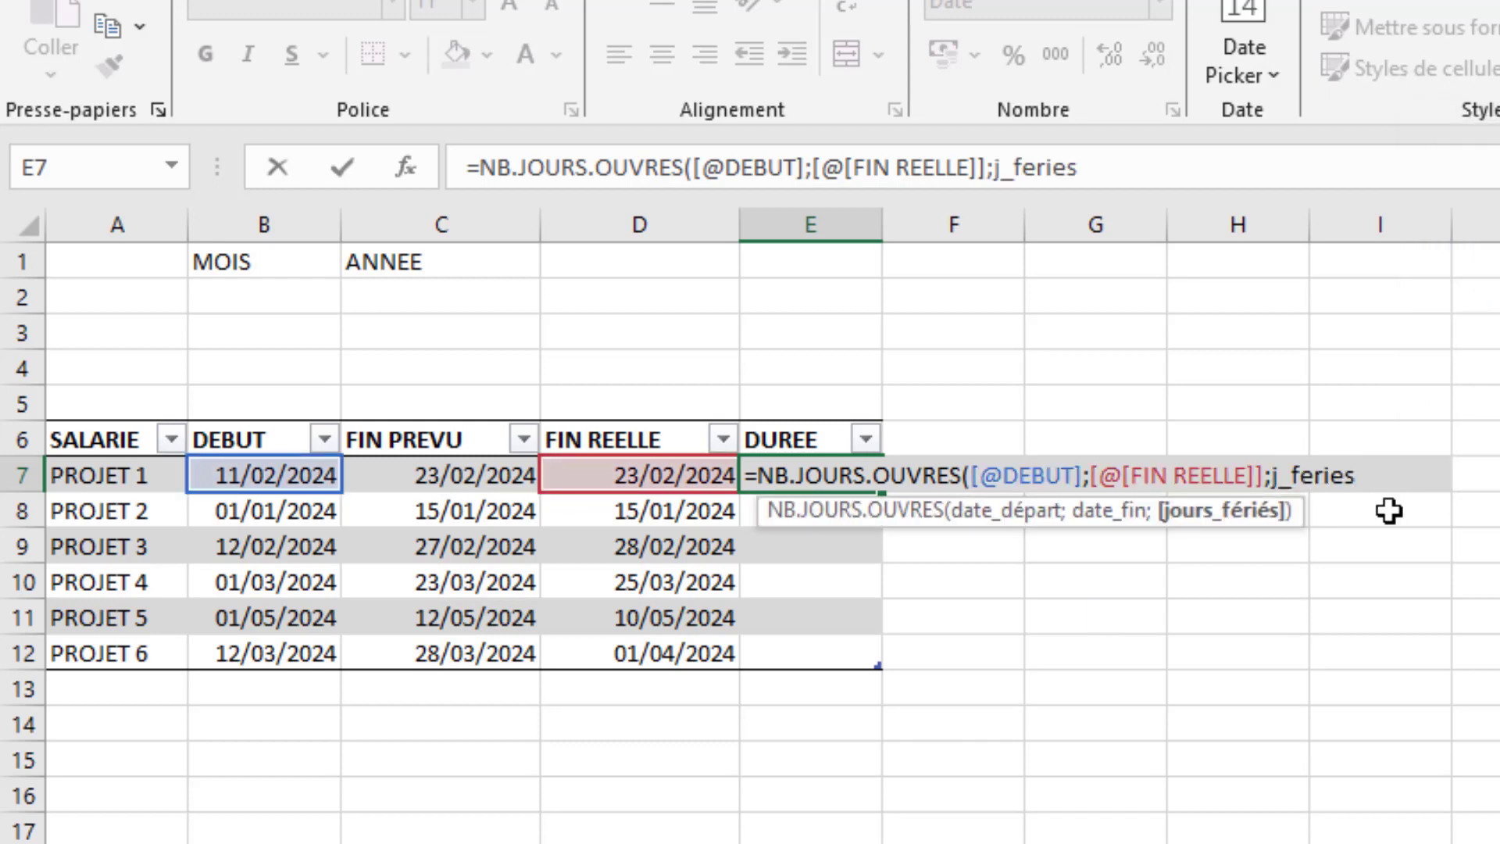
{"action": "type", "text": ")"}
{"action": "key", "text": "Return"}
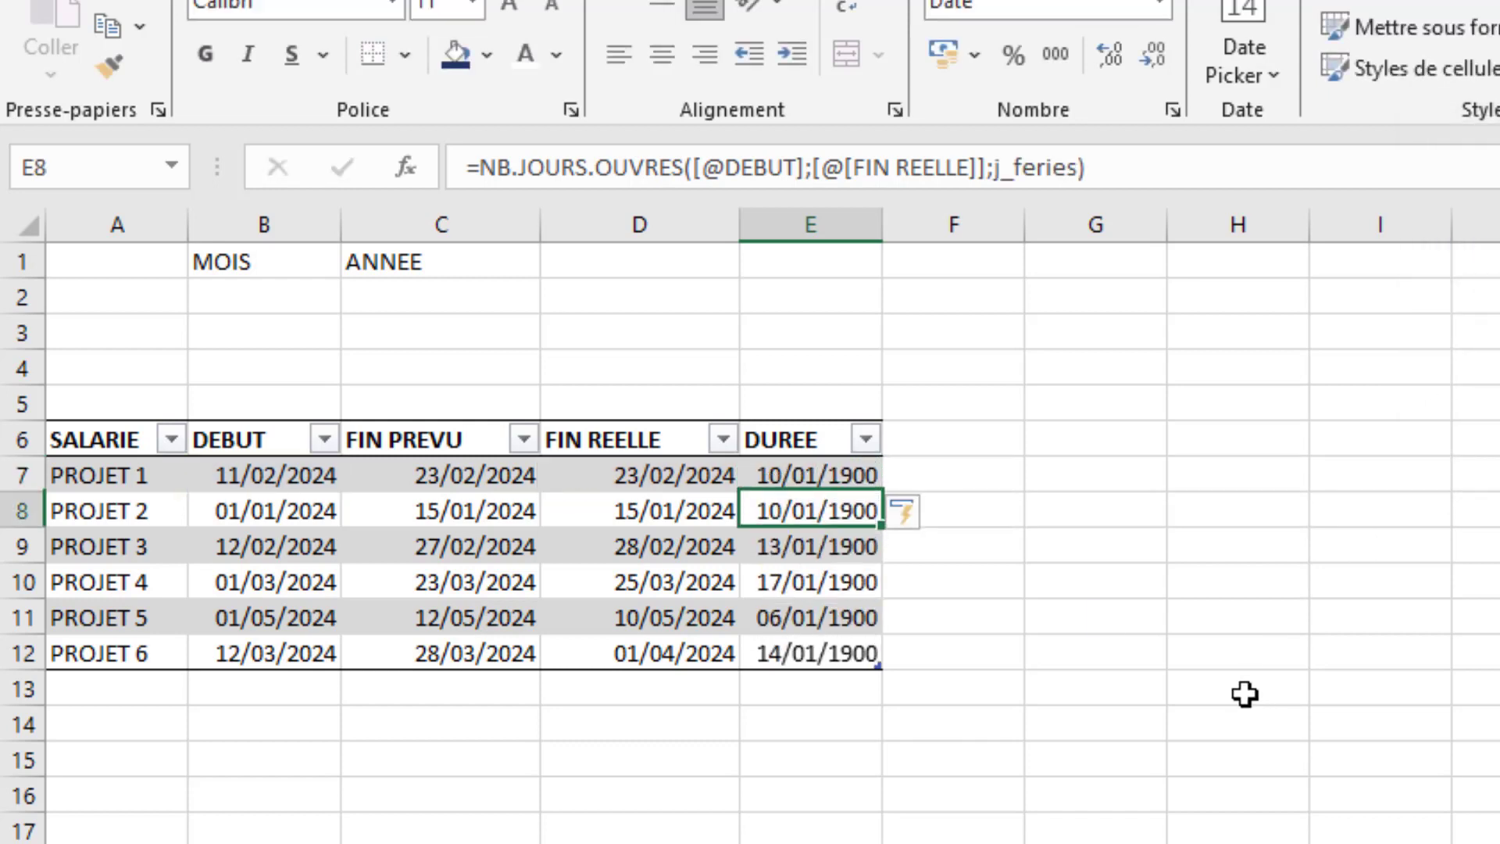
- Format column E, holding the DUREE values, with the Standard number format
{"action": "left_click", "coordinate": [831, 225]}
{"action": "left_click", "coordinate": [1159, 6]}
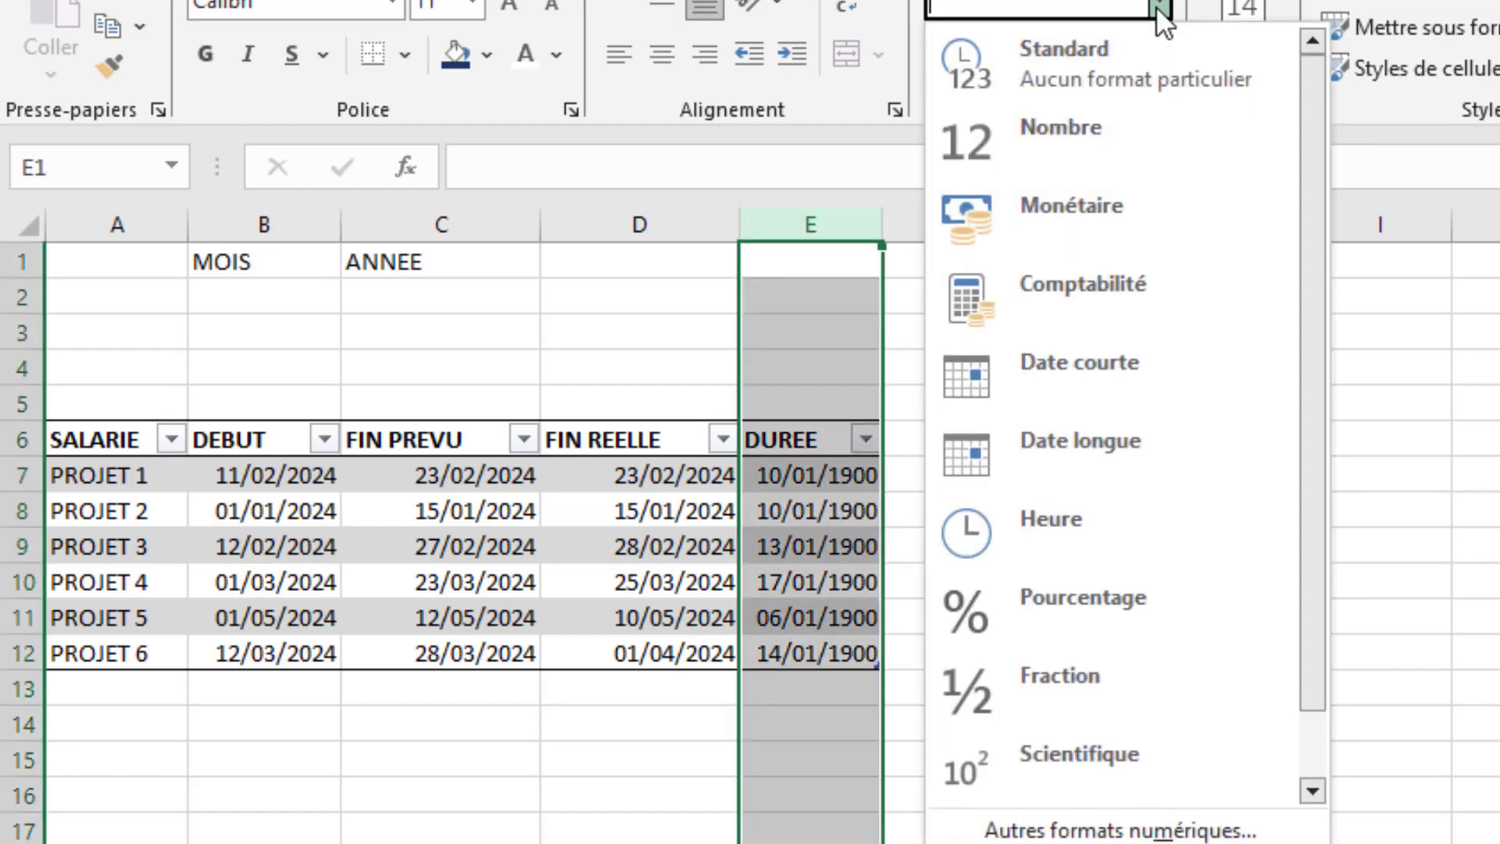
{"action": "left_click", "coordinate": [1090, 72]}
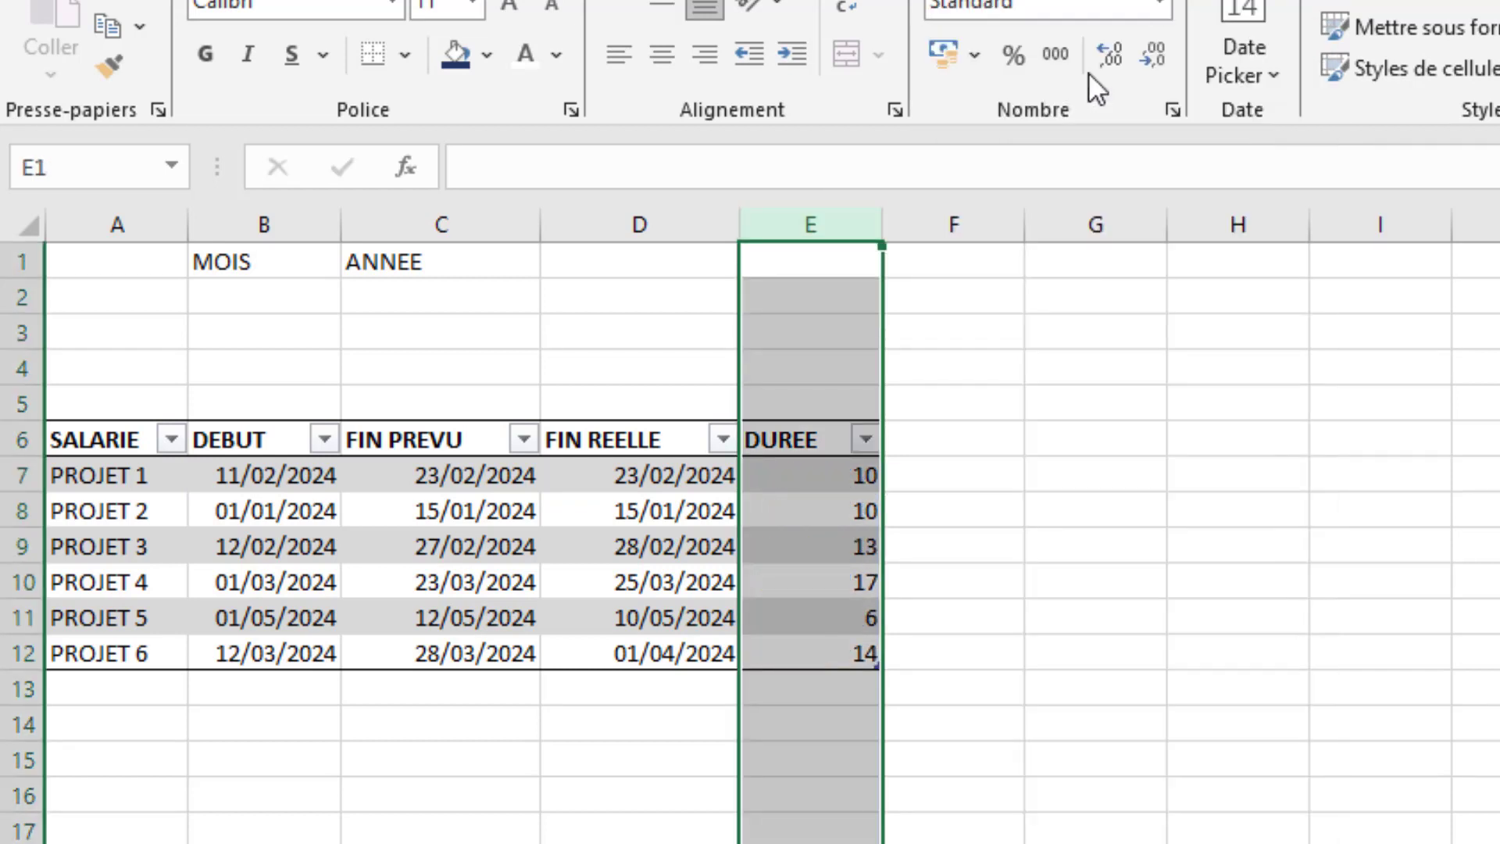
{"action": "left_click", "coordinate": [564, 828]}
{"action": "left_click", "coordinate": [803, 490]}
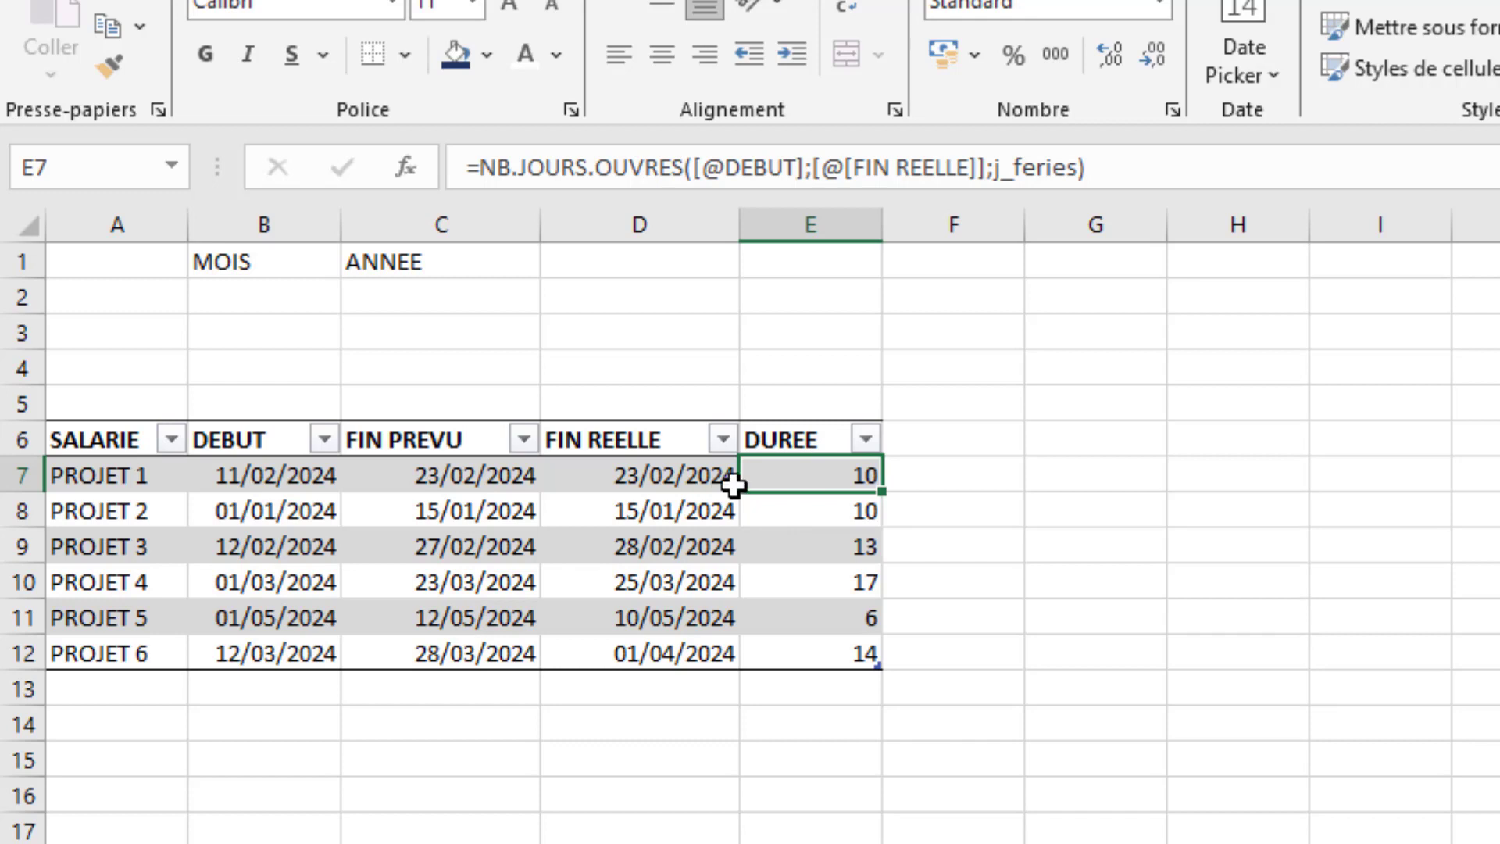
- Add a table column headed JOURS EFFECTUES in F6 and fit column F's width to the heading
{"action": "left_click", "coordinate": [917, 442]}
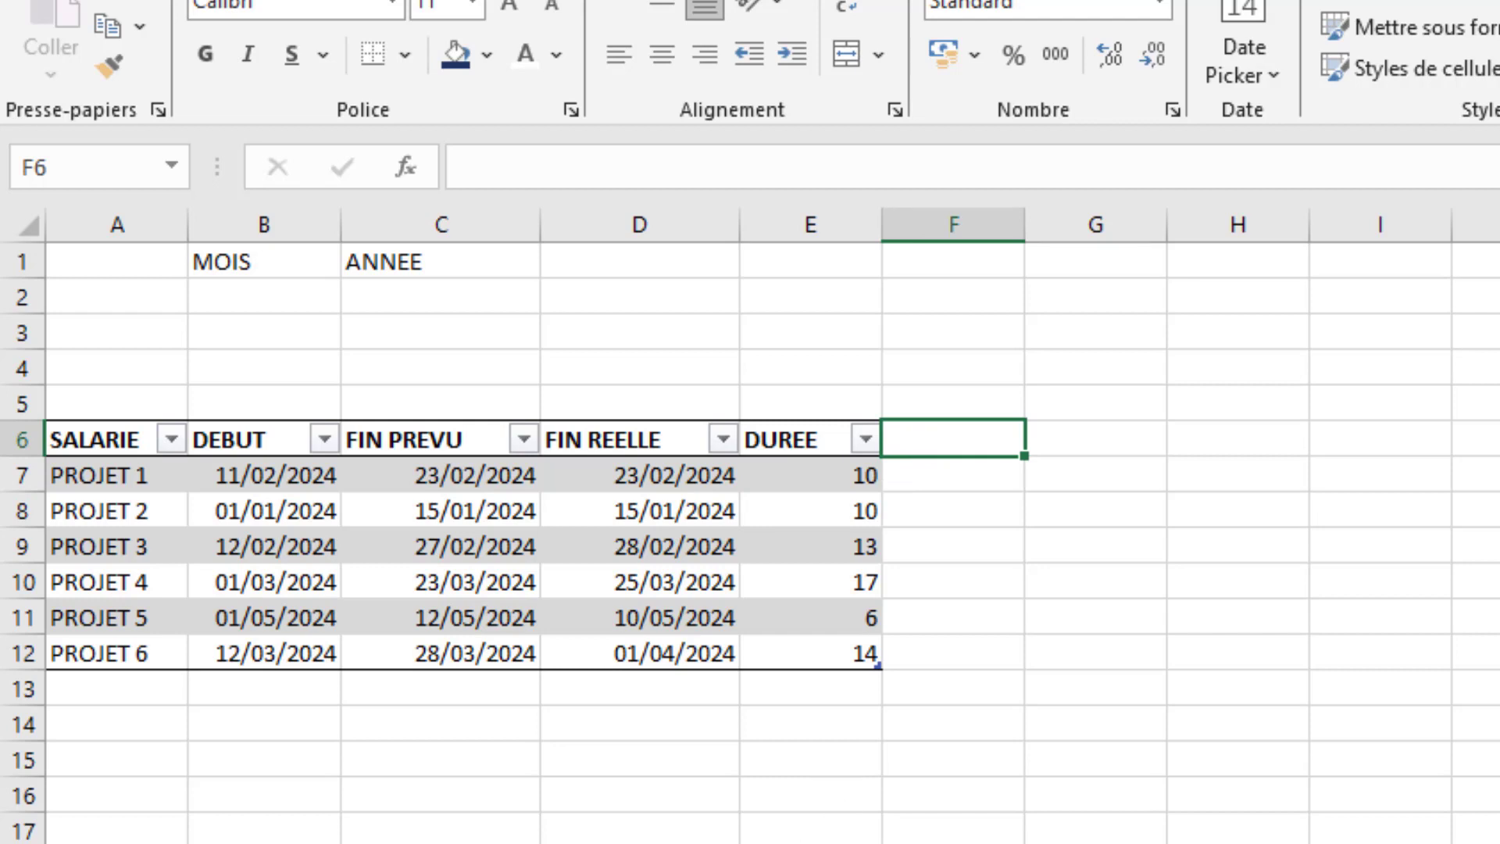
{"action": "type", "text": "j"}
{"action": "key", "text": "BackSpace"}
{"action": "type", "text": "JO"}
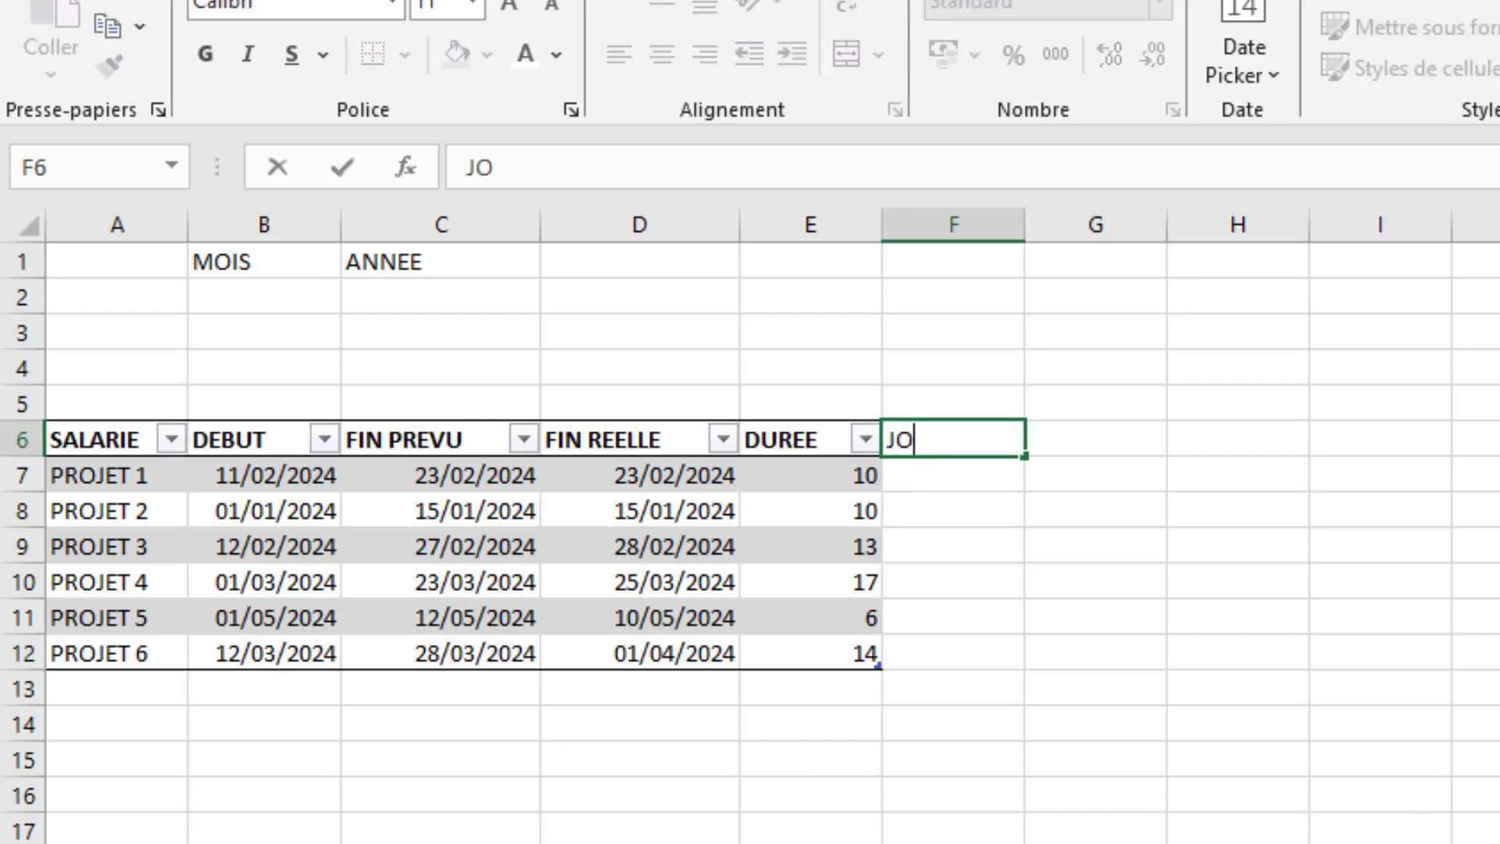
{"action": "type", "text": "URS EFFECTU"}
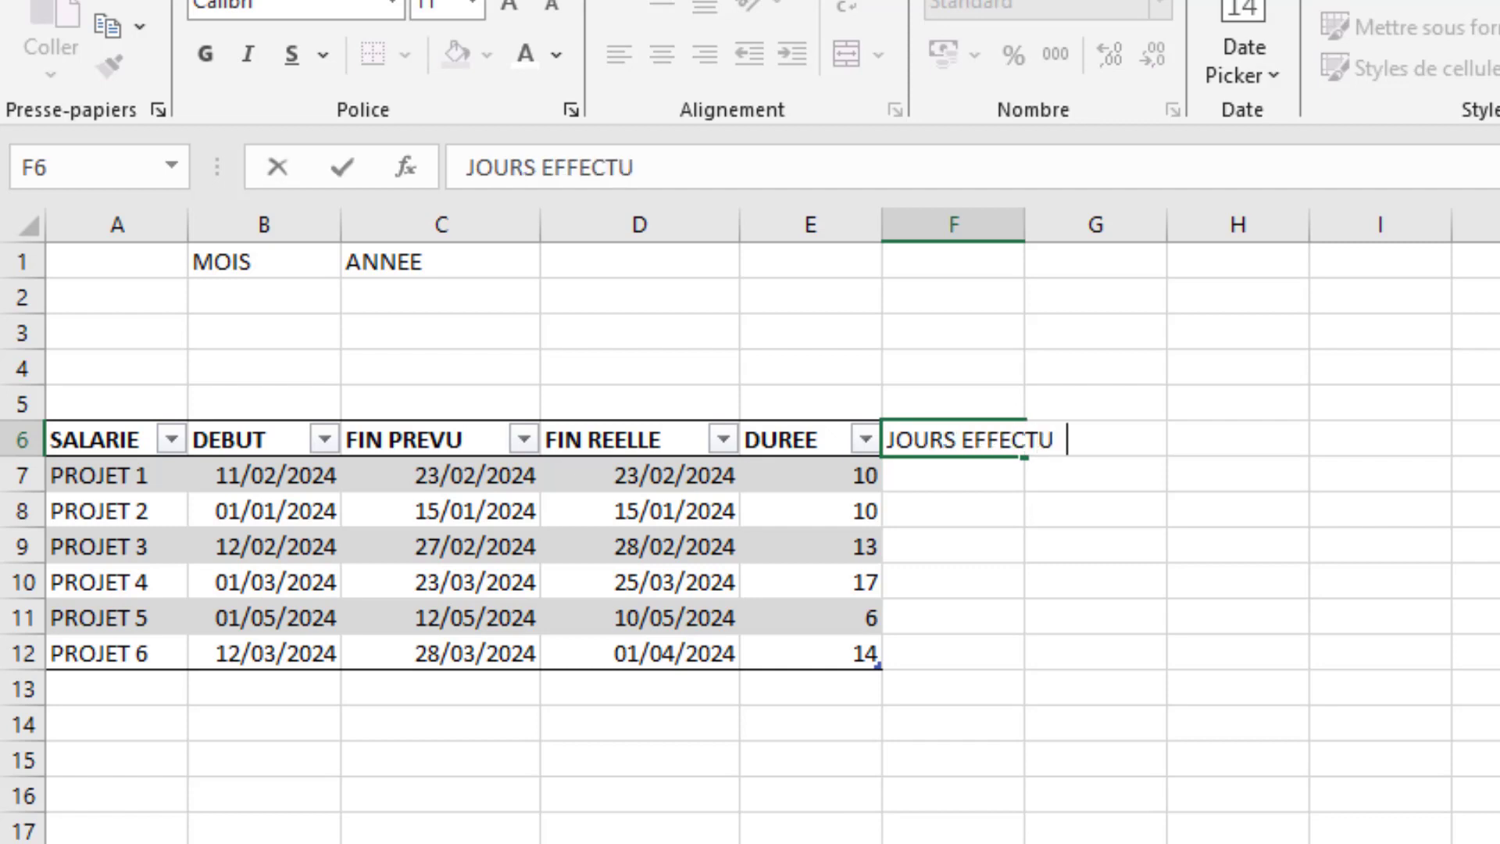
{"action": "type", "text": "ES"}
{"action": "left_click", "coordinate": [954, 830]}
{"action": "key", "text": "Return"}
{"action": "double_click", "coordinate": [1018, 224]}
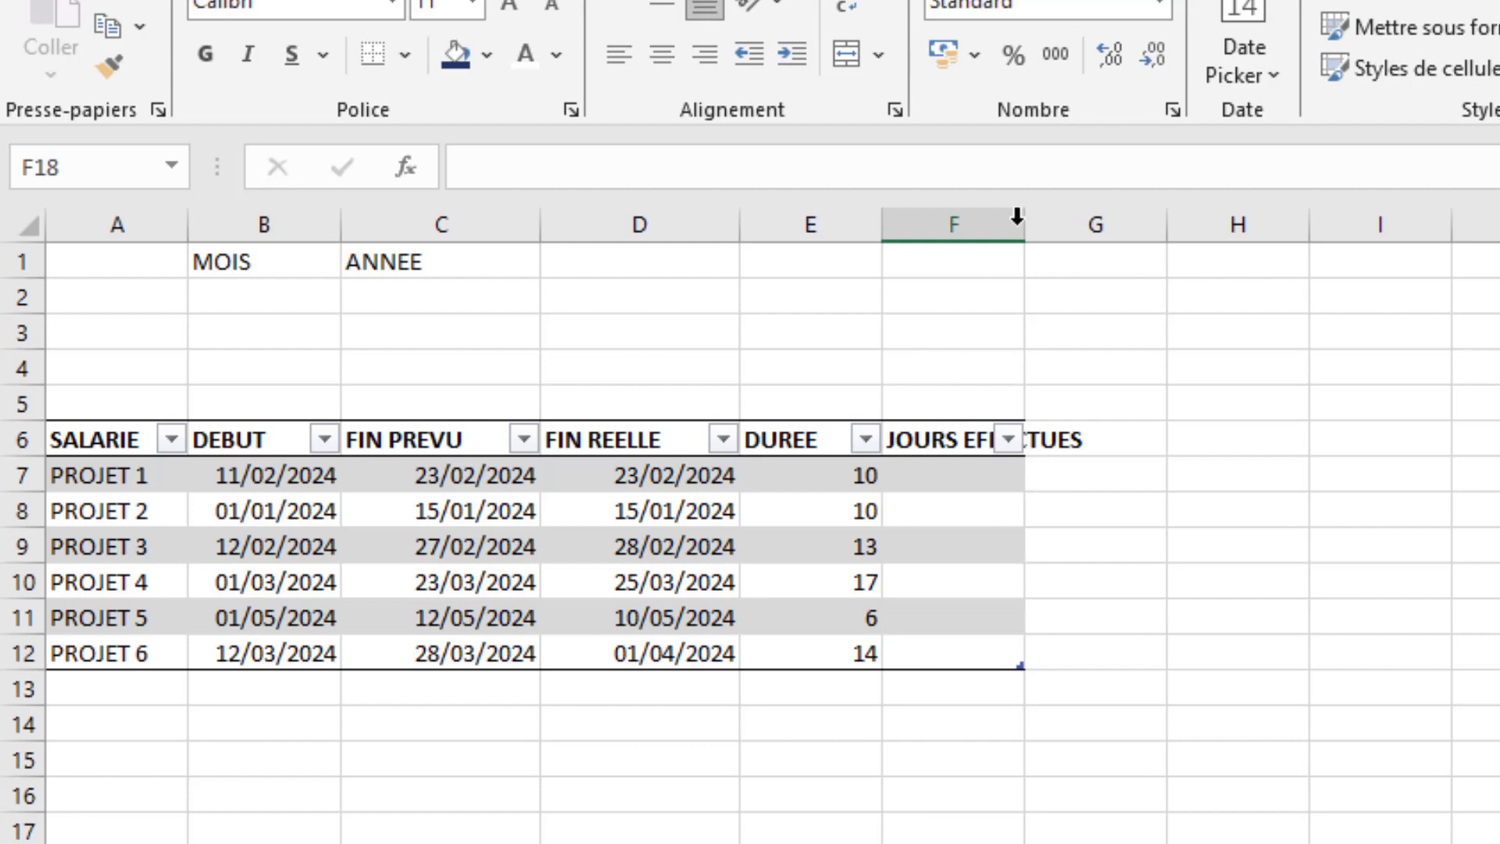
- Start an NB.JOURS.OUVRES formula in F7, the first cell of the JOURS EFFECTUES column
{"action": "left_click", "coordinate": [981, 476]}
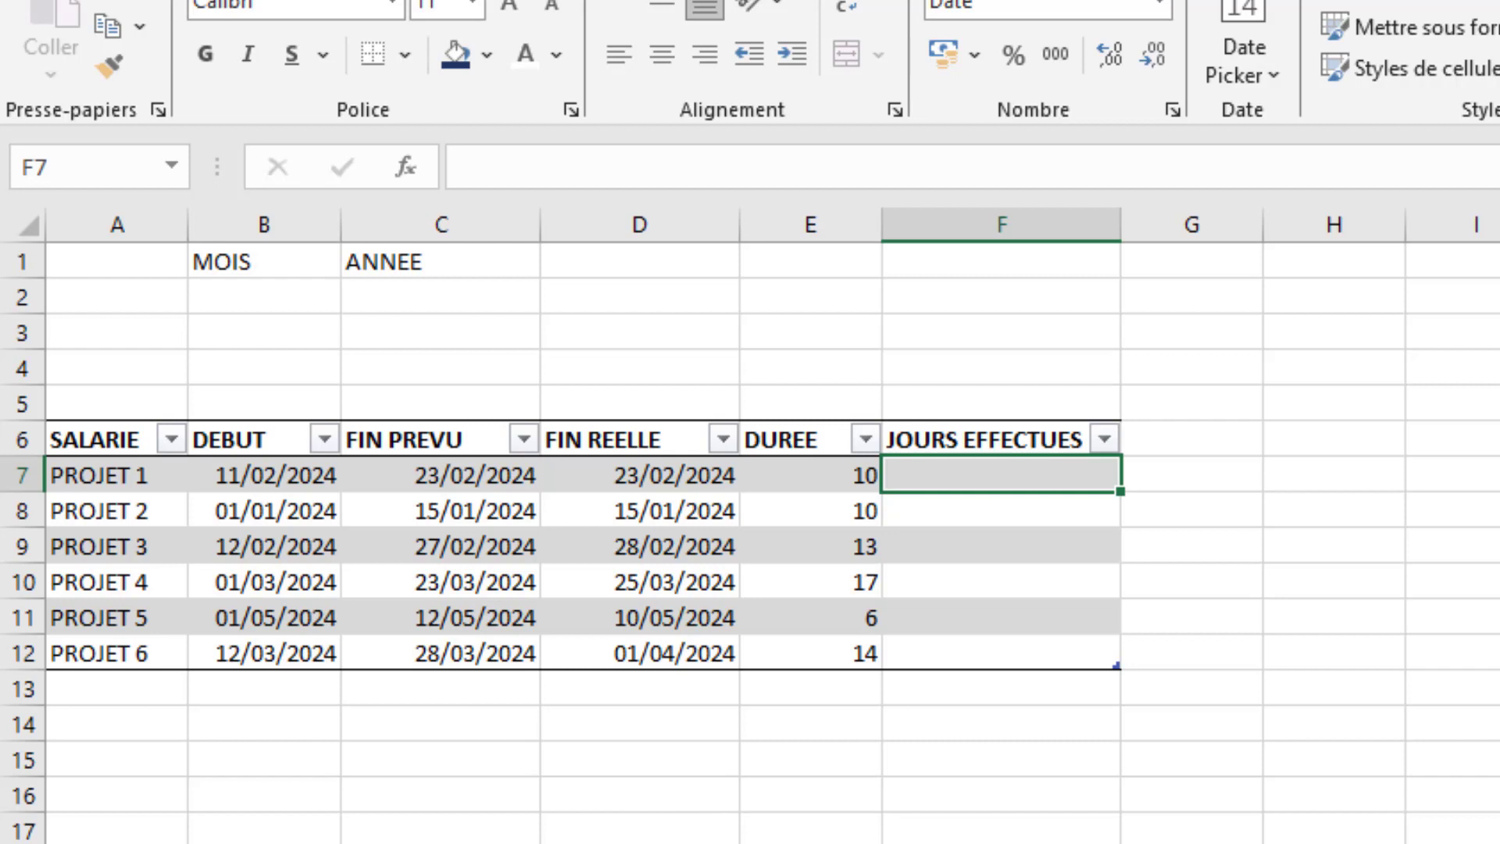
{"action": "type", "text": "="}
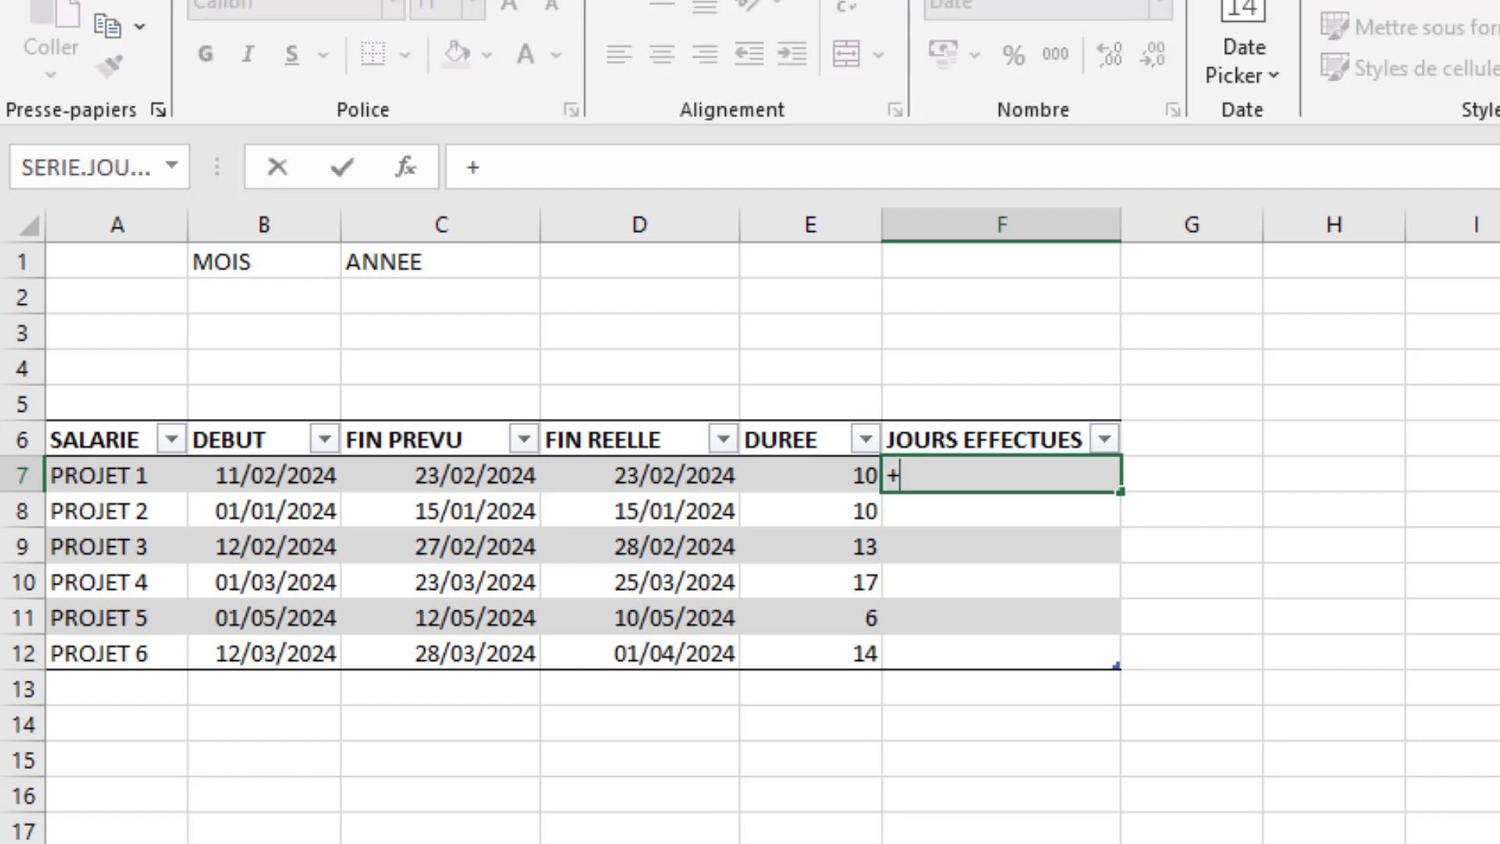
{"action": "key", "text": "Escape"}
{"action": "type", "text": "=nb"}
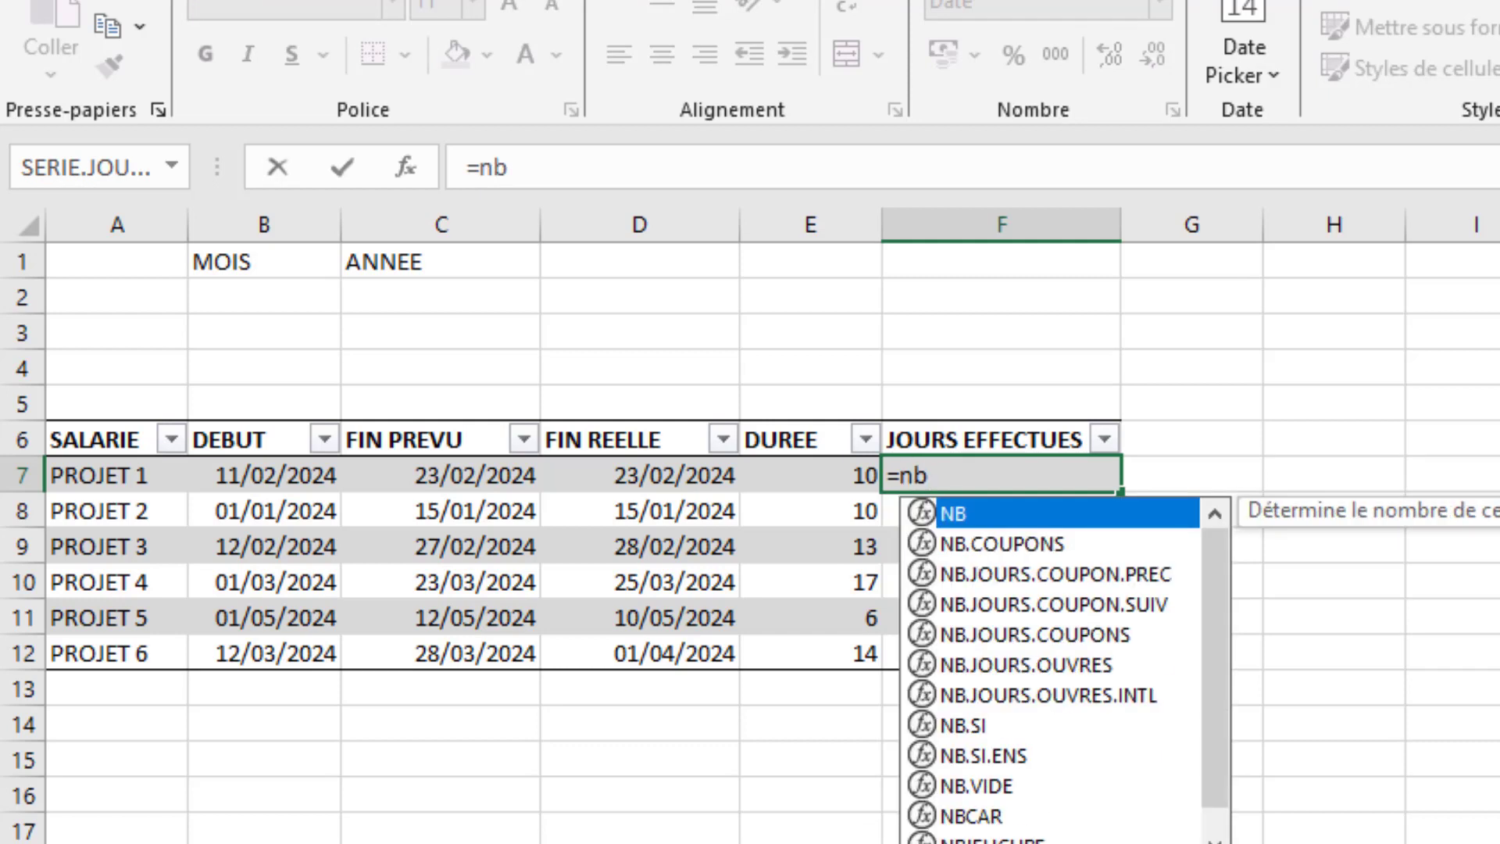
{"action": "key", "text": "Down"}
{"action": "key", "text": "Down"}
{"action": "key", "text": "Down"}
{"action": "key", "text": "Down"}
{"action": "key", "text": "Down"}
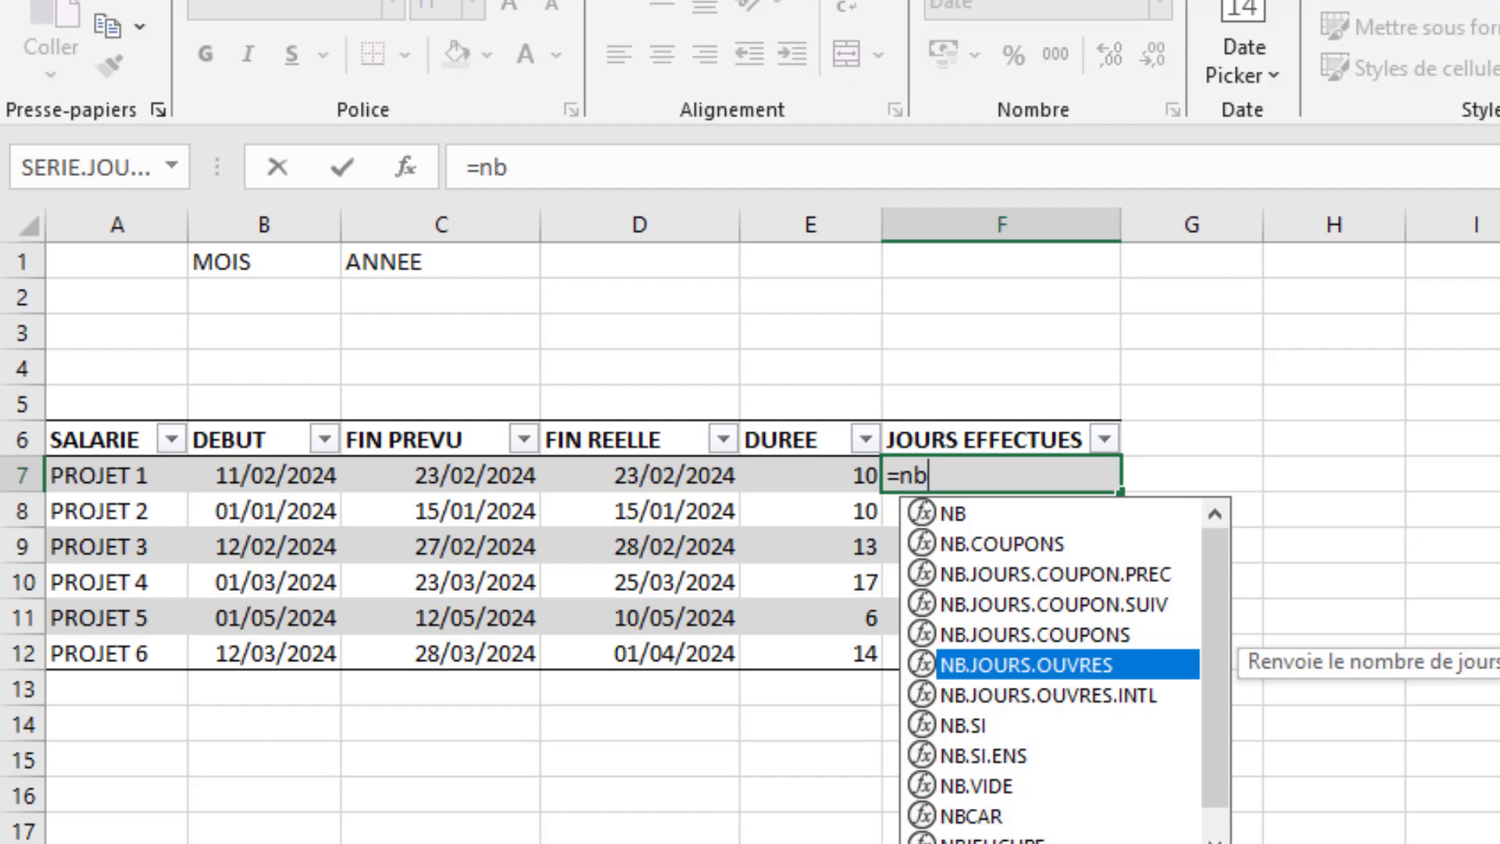
{"action": "key", "text": "Tab"}
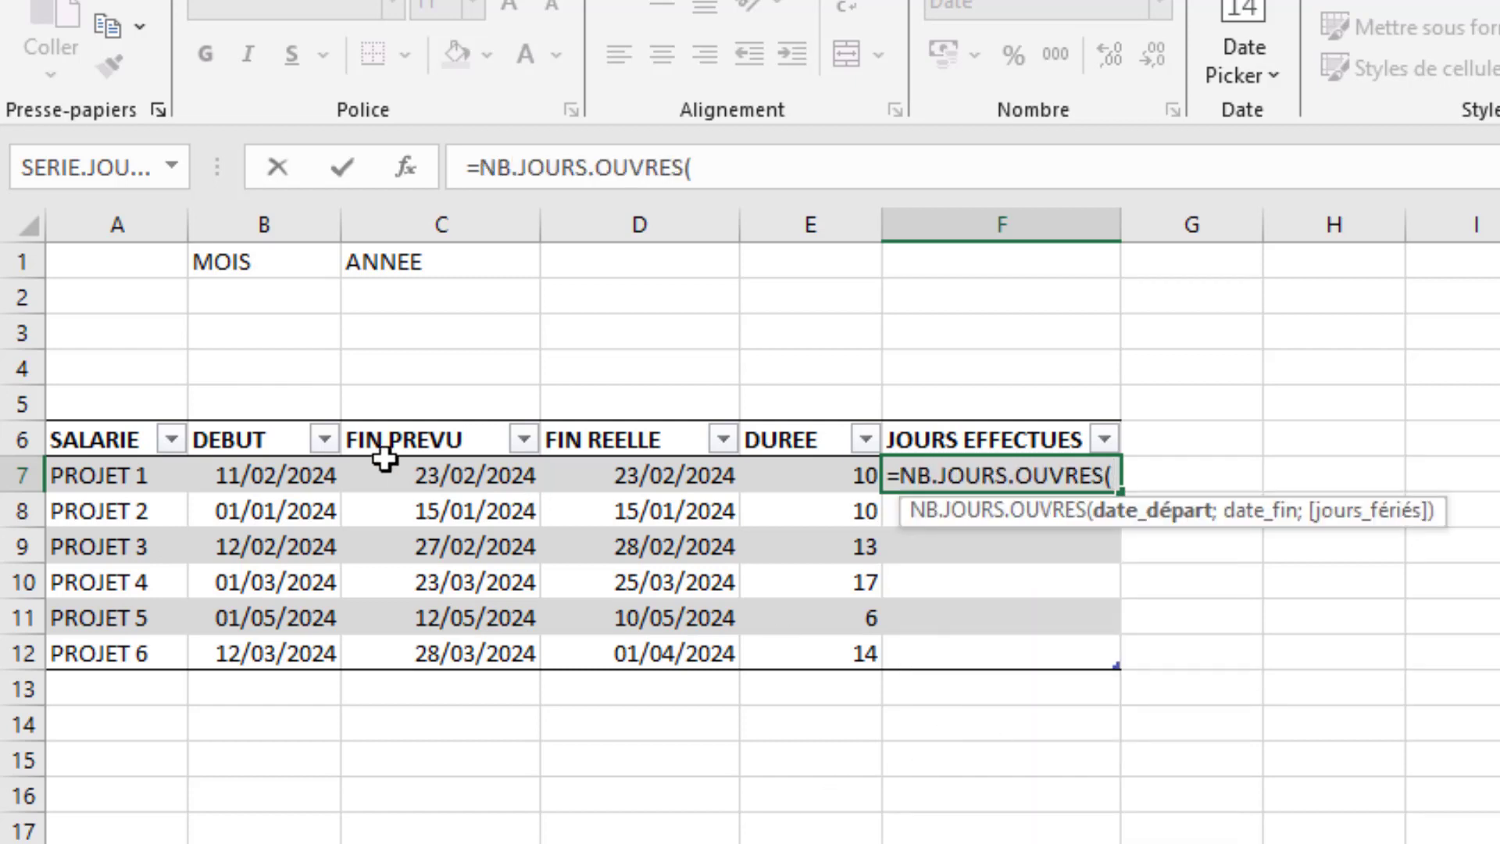
- Give the JOURS EFFECTUES formula the row's DEBUT as start date and AUJOURDHUI() as end date
{"action": "left_click", "coordinate": [254, 481]}
{"action": "type", "text": ";"}
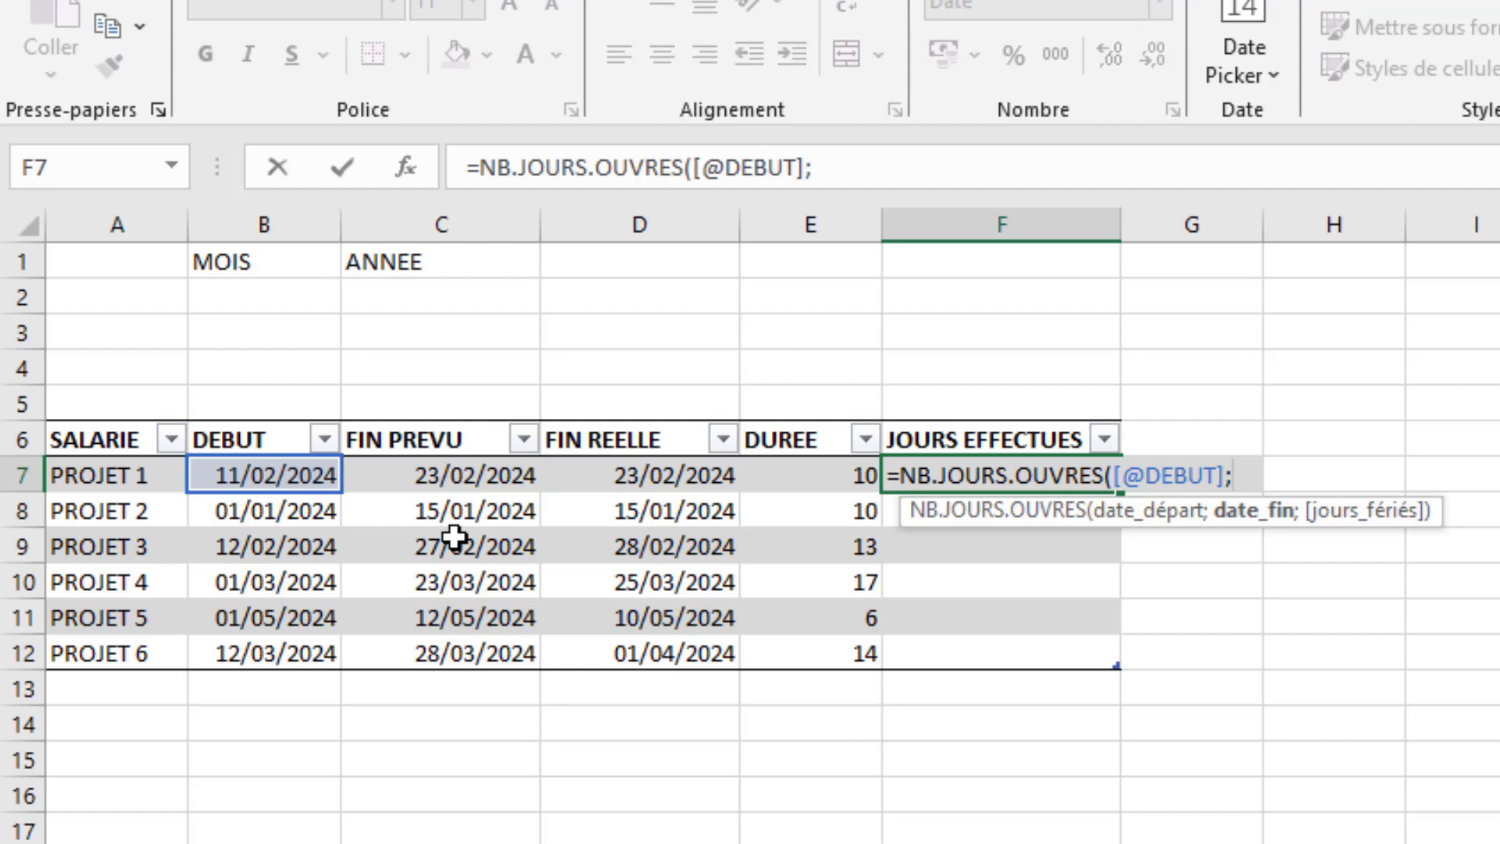
{"action": "type", "text": "auj"}
{"action": "key", "text": "Tab"}
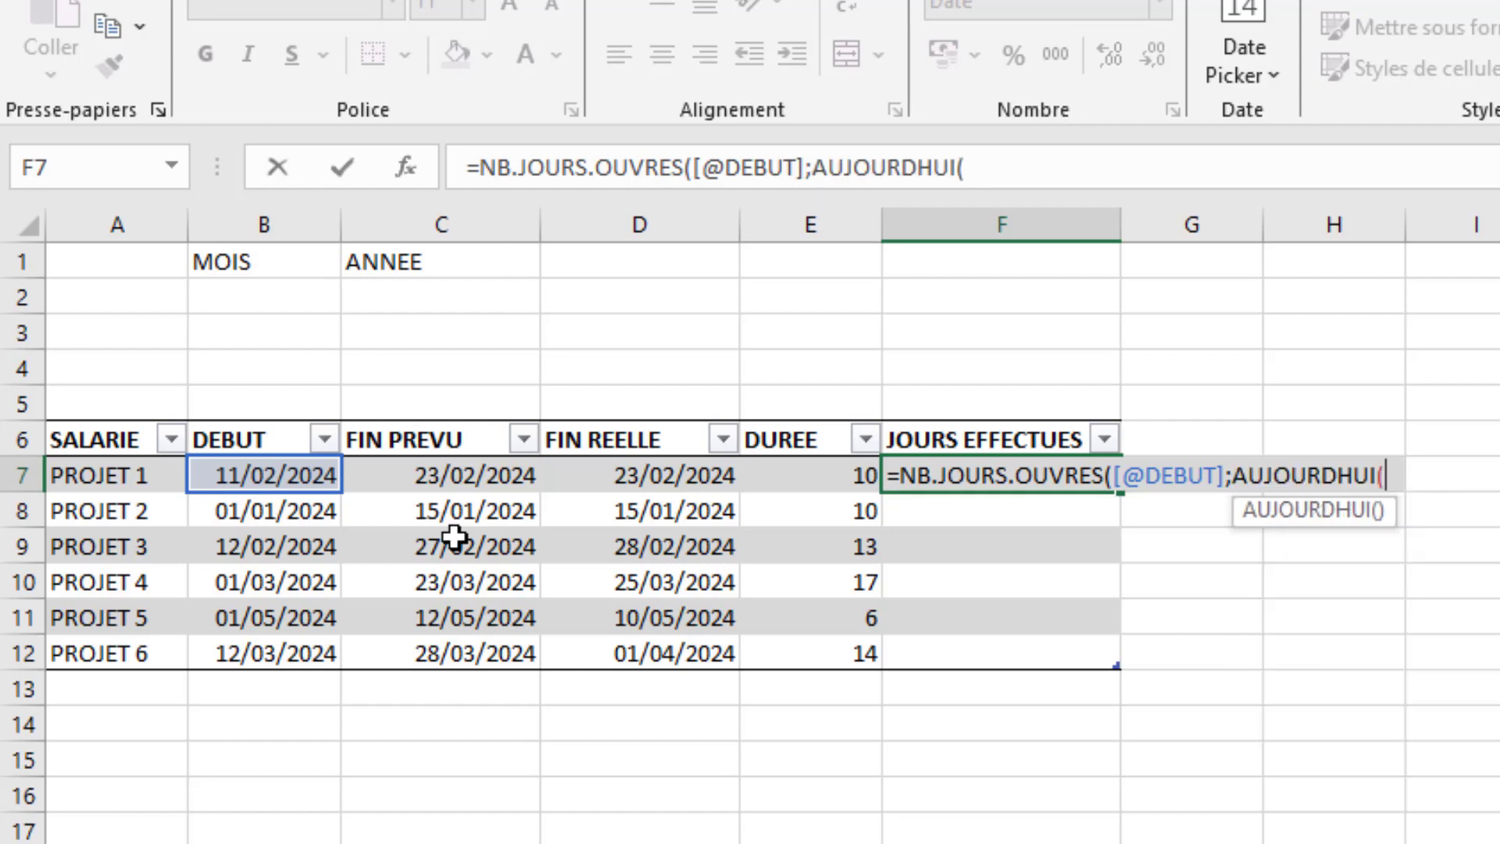
{"action": "type", "text": ");"}
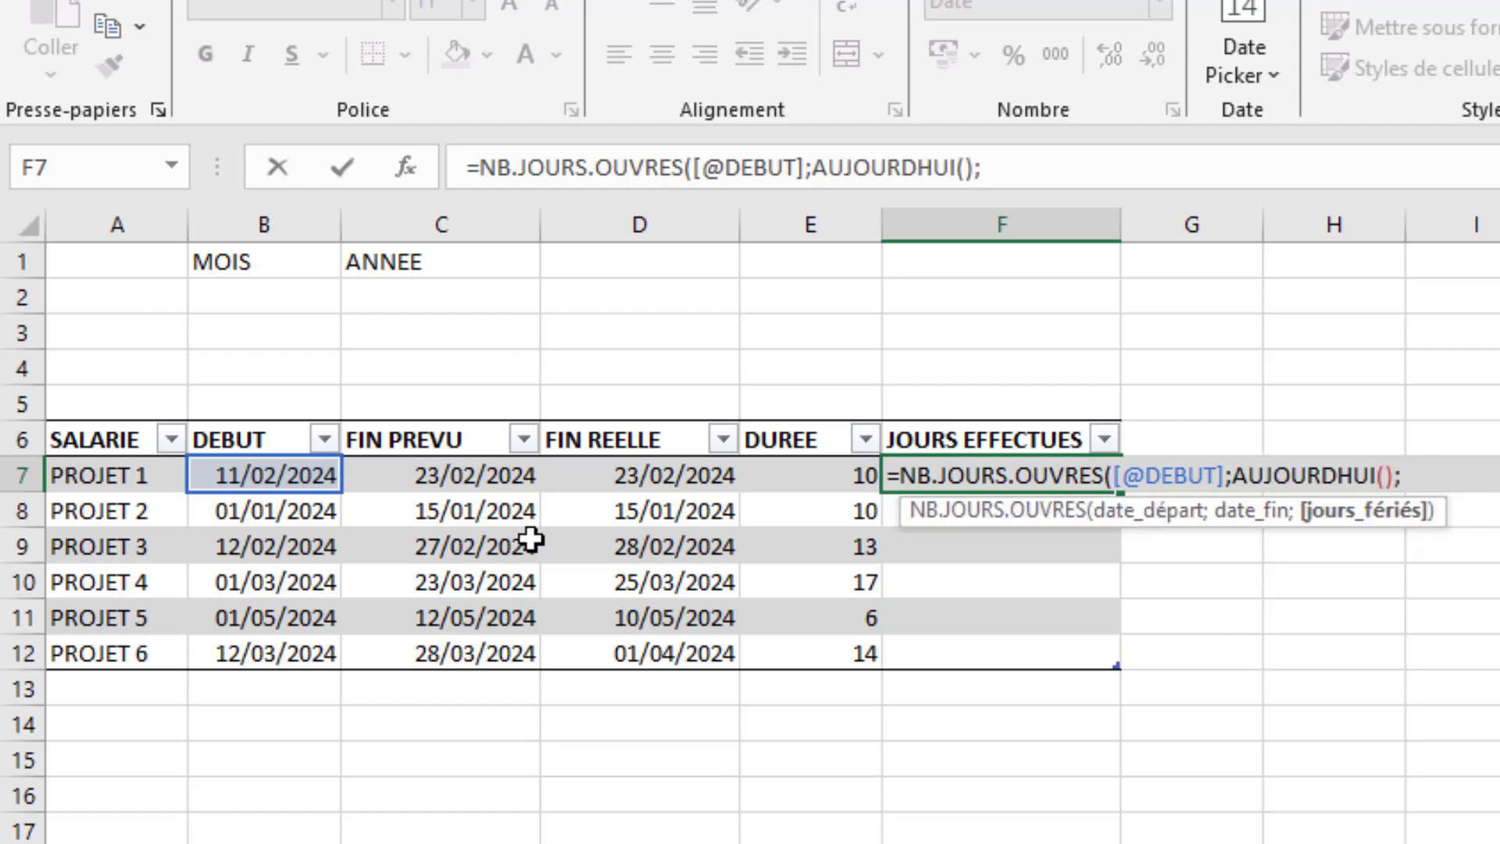
{"action": "key", "text": "F3"}
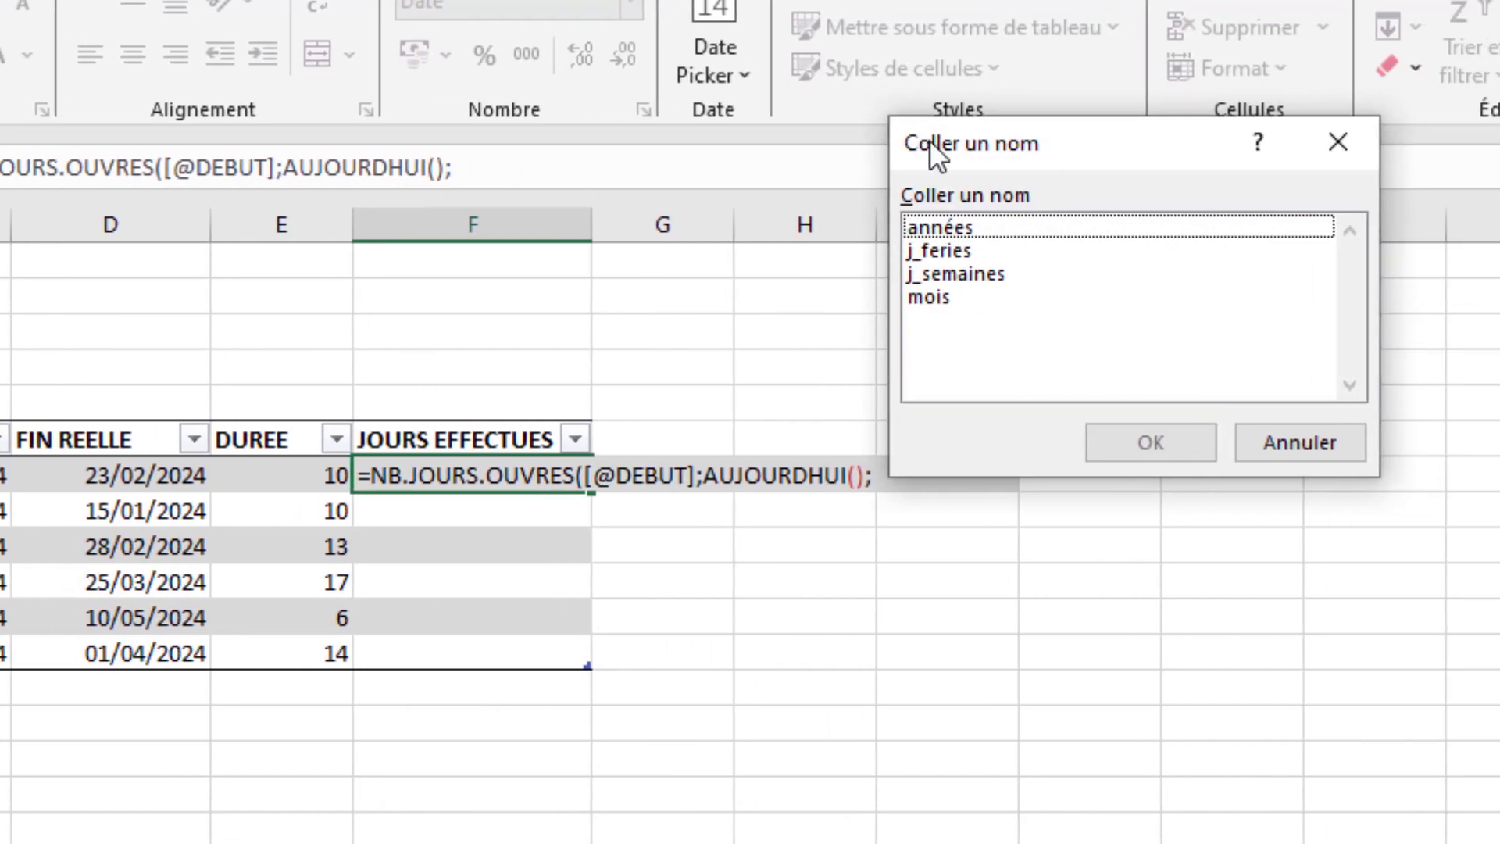
{"action": "double_click", "coordinate": [940, 233]}
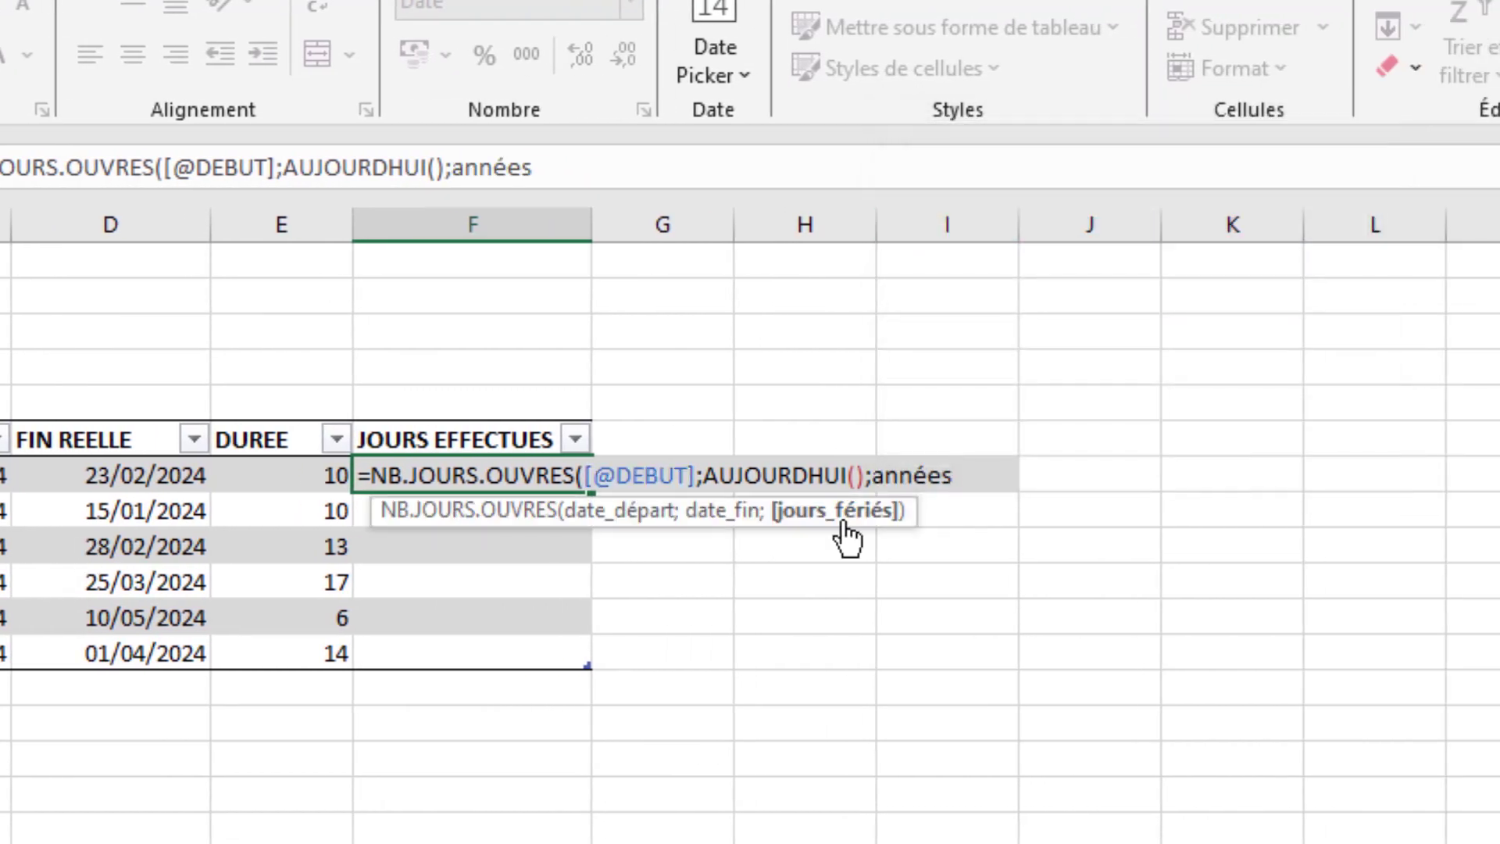
{"action": "key", "text": "BackSpace"}
{"action": "key", "text": "BackSpace"}
{"action": "key", "text": "BackSpace"}
{"action": "key", "text": "BackSpace"}
{"action": "key", "text": "BackSpace"}
{"action": "key", "text": "BackSpace"}
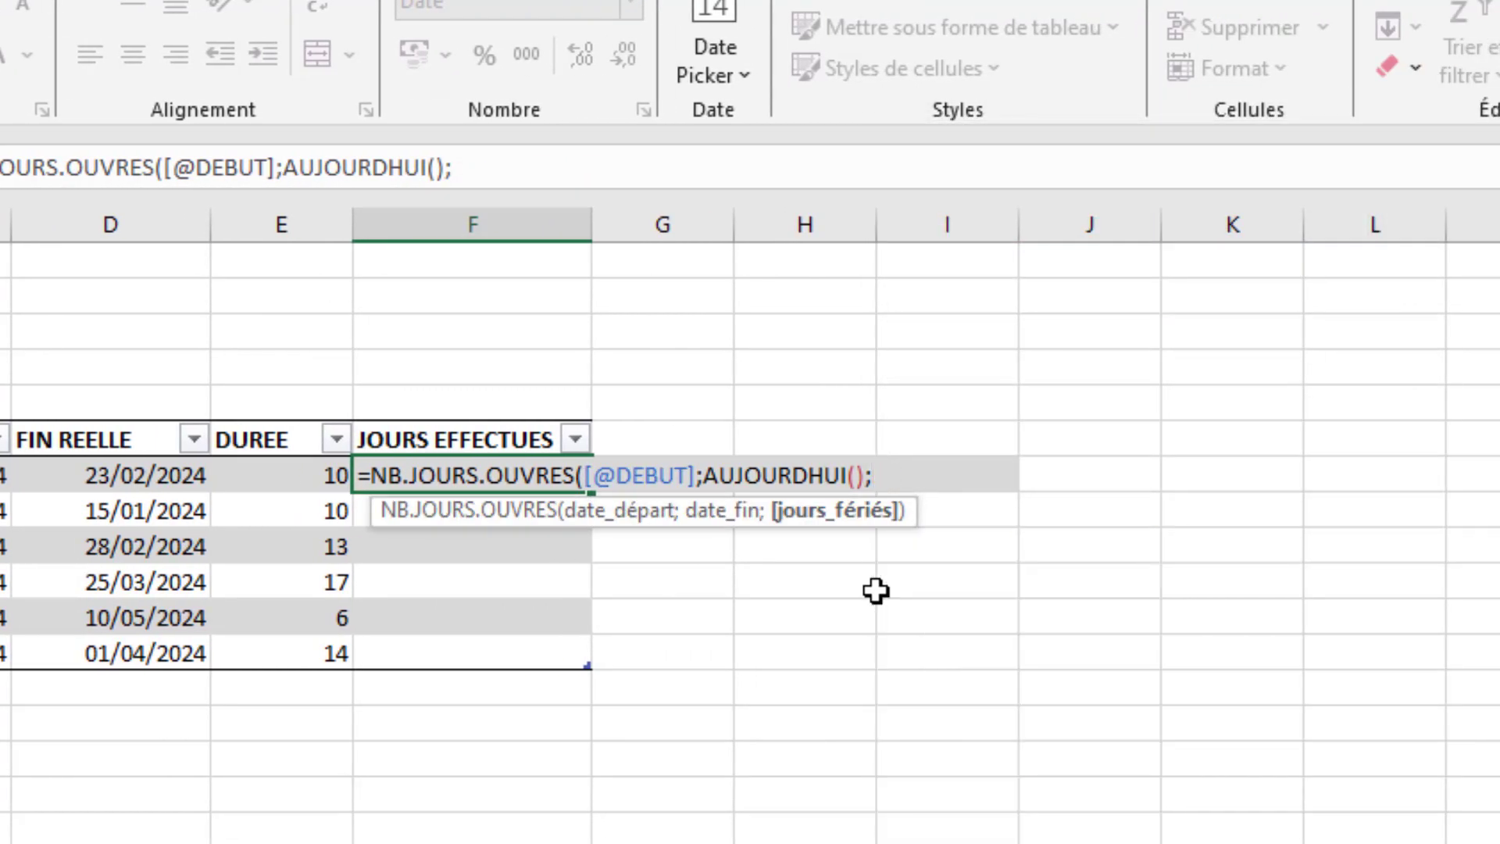
- Use the named list j_feries as the holidays argument of the JOURS EFFECTUES formula and enter it
{"action": "type", "text": "jours"}
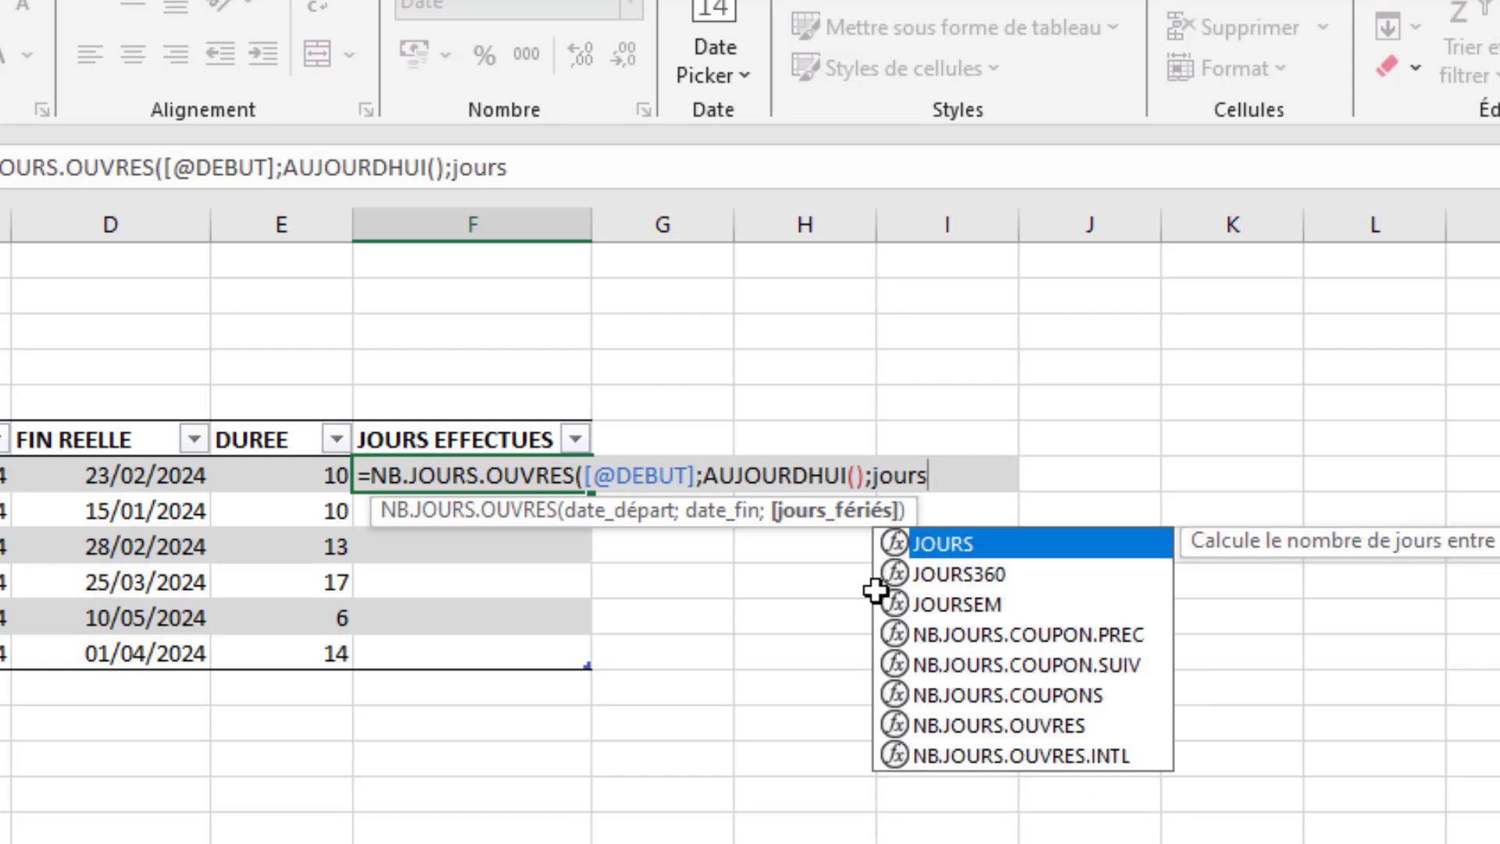
{"action": "key", "text": "BackSpace"}
{"action": "key", "text": "BackSpace"}
{"action": "key", "text": "BackSpace"}
{"action": "key", "text": "BackSpace"}
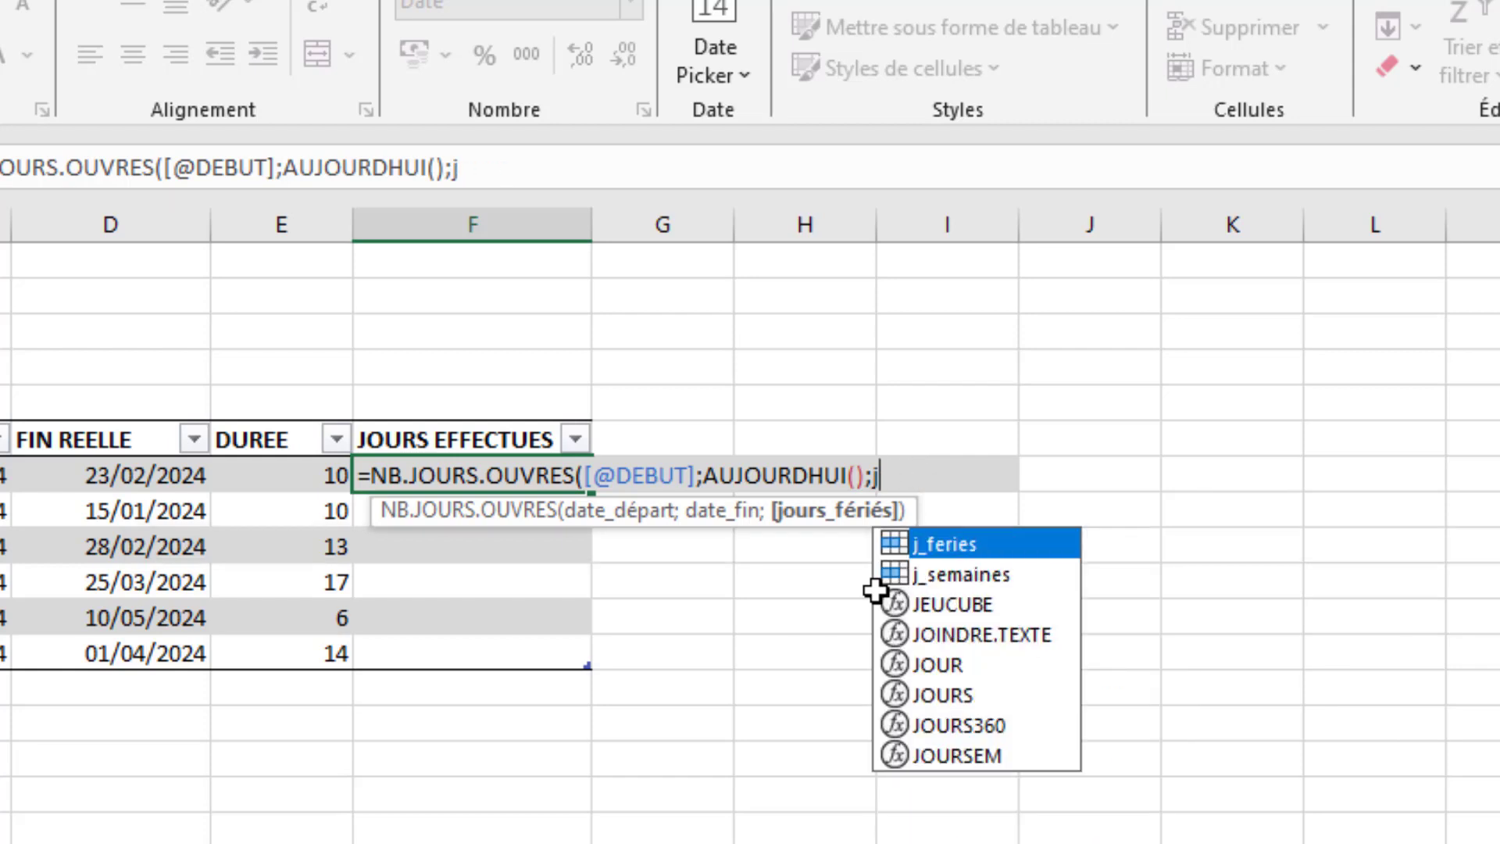
{"action": "type", "text": "_"}
{"action": "key", "text": "Tab"}
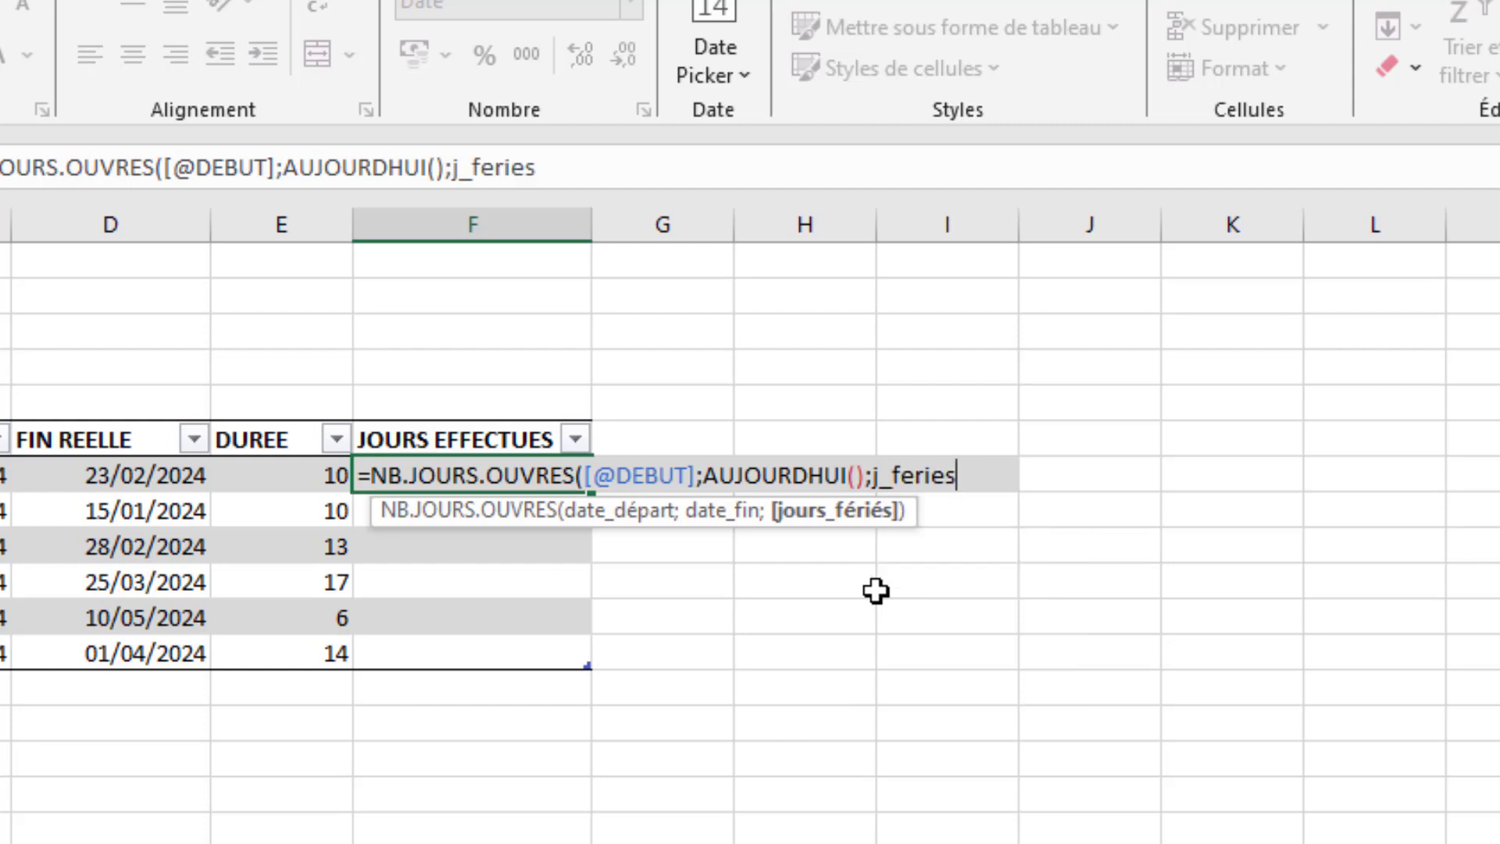
{"action": "type", "text": ")"}
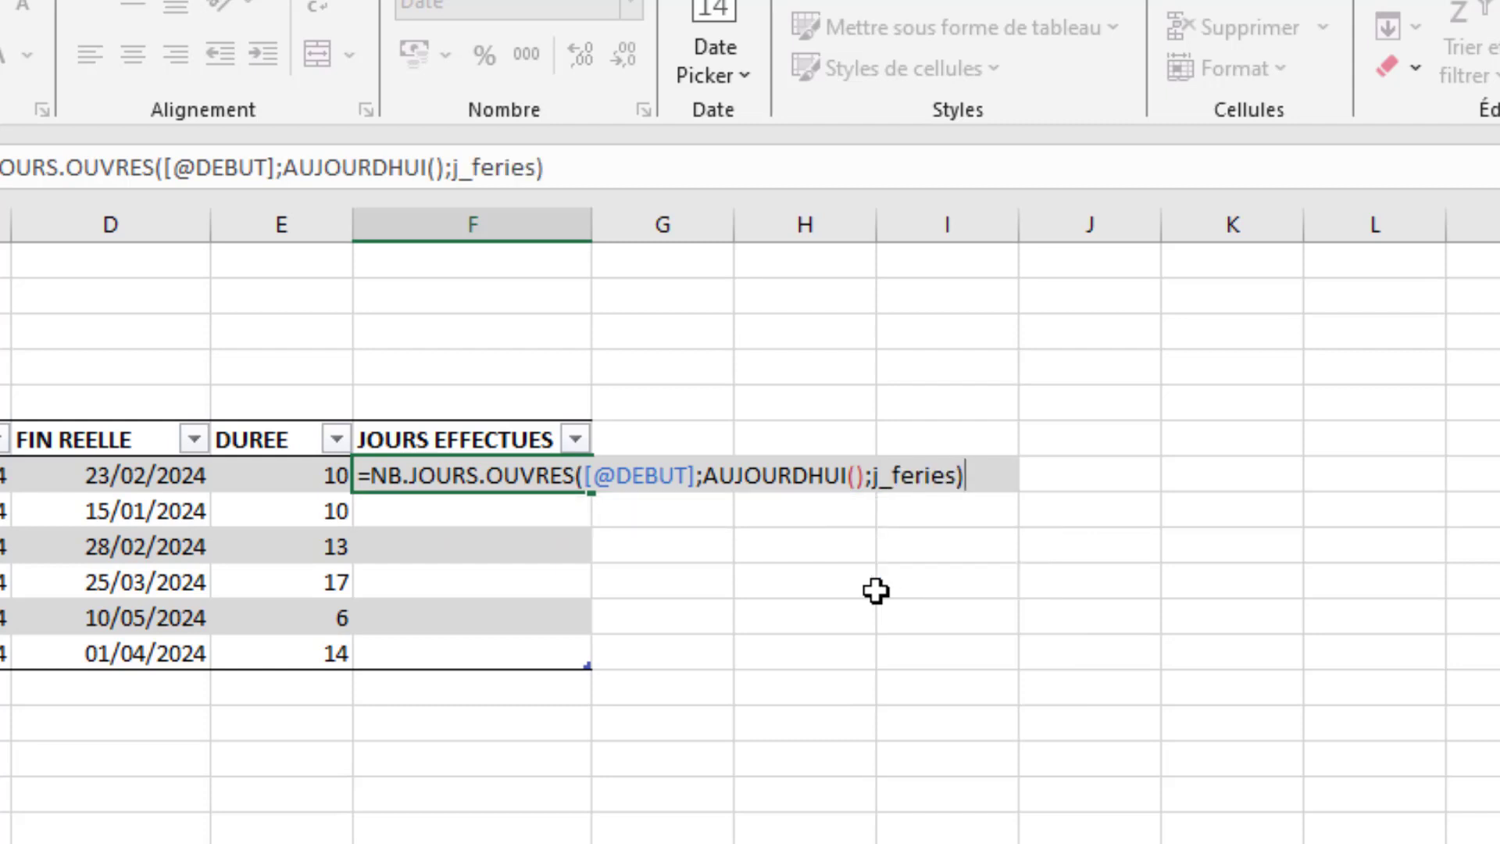
{"action": "key", "text": "Return"}
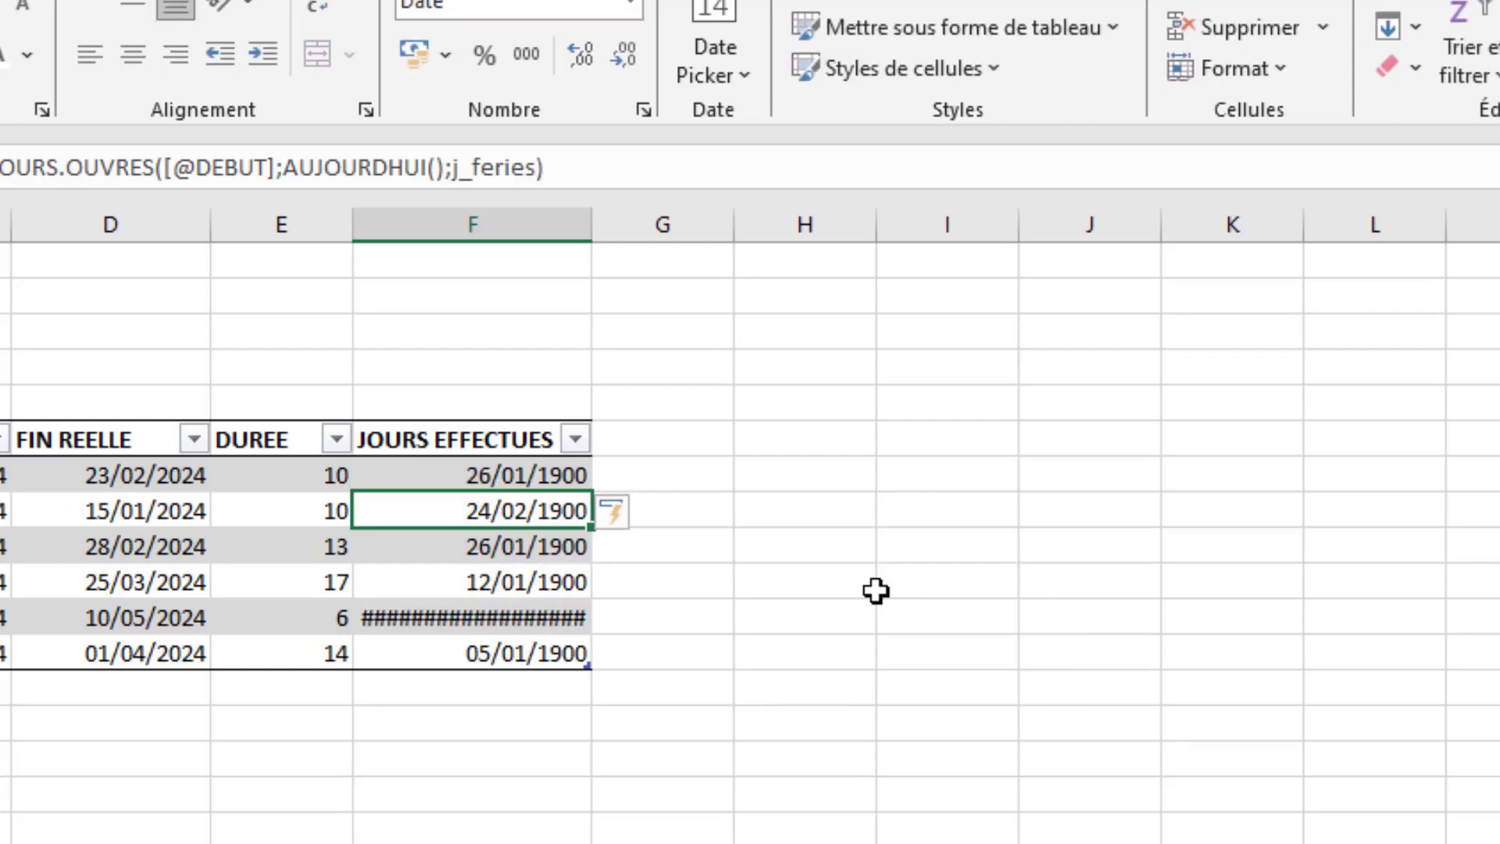
- Apply the Standard number format to the whole of column F, which holds JOURS EFFECTUES
{"action": "left_click", "coordinate": [479, 476]}
{"action": "left_click_drag", "start_coordinate": [479, 475], "coordinate": [461, 666]}
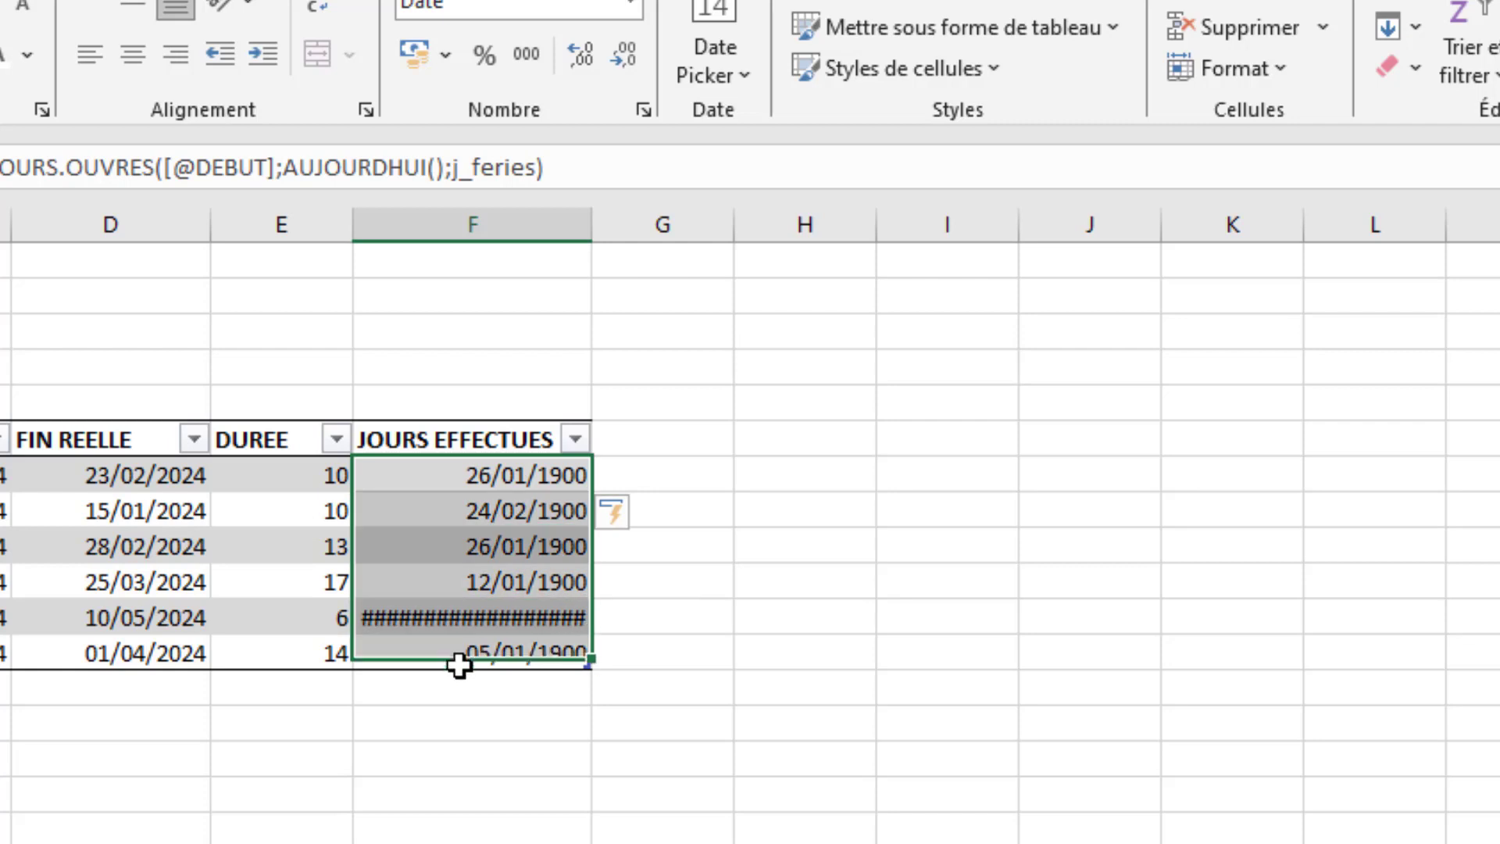
{"action": "left_click", "coordinate": [519, 225]}
{"action": "left_click", "coordinate": [632, 8]}
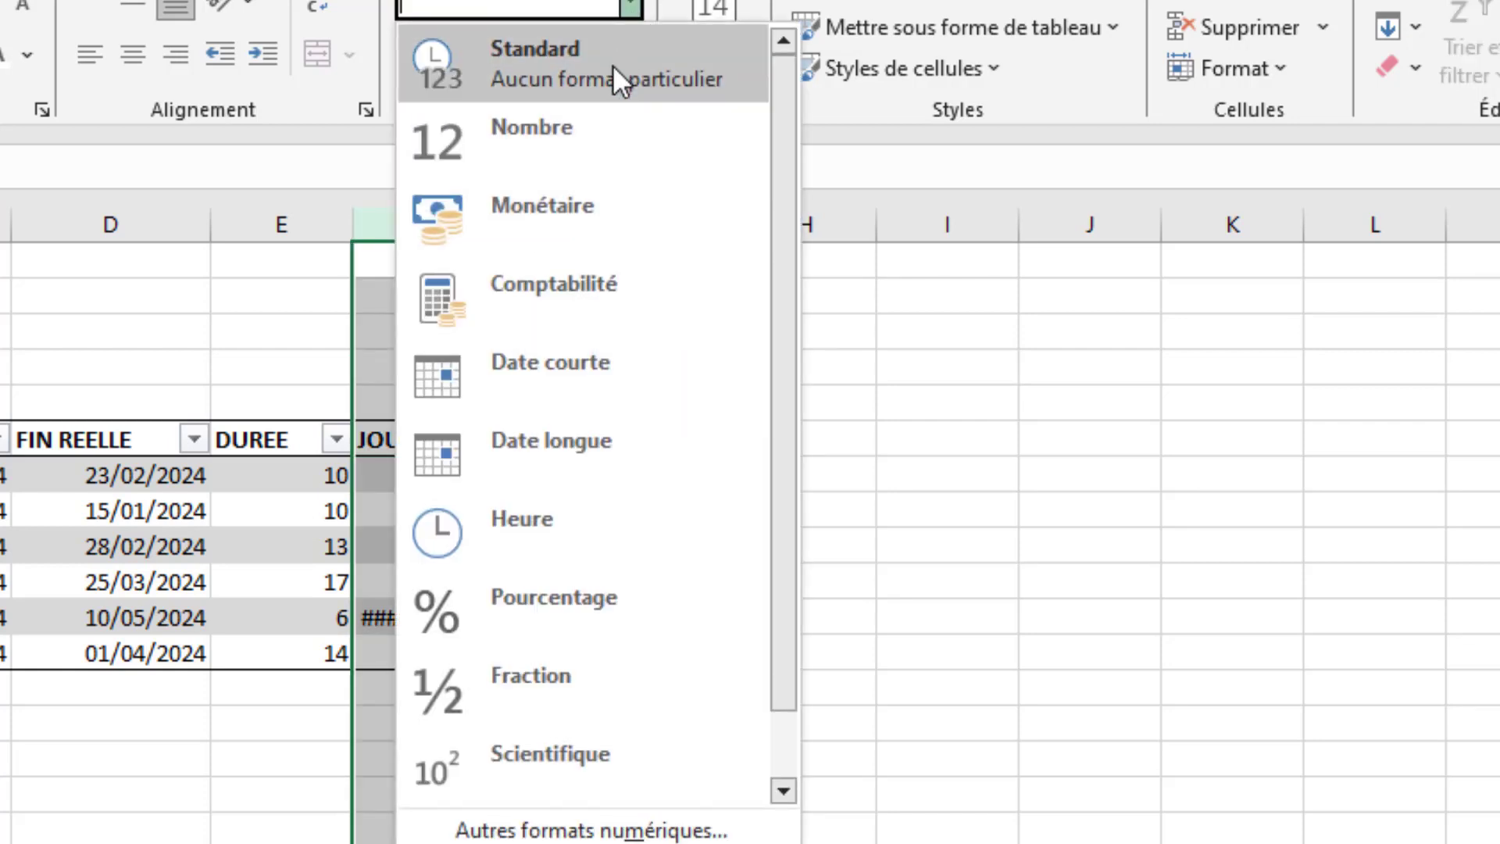
{"action": "left_click", "coordinate": [608, 68]}
{"action": "left_click", "coordinate": [123, 763]}
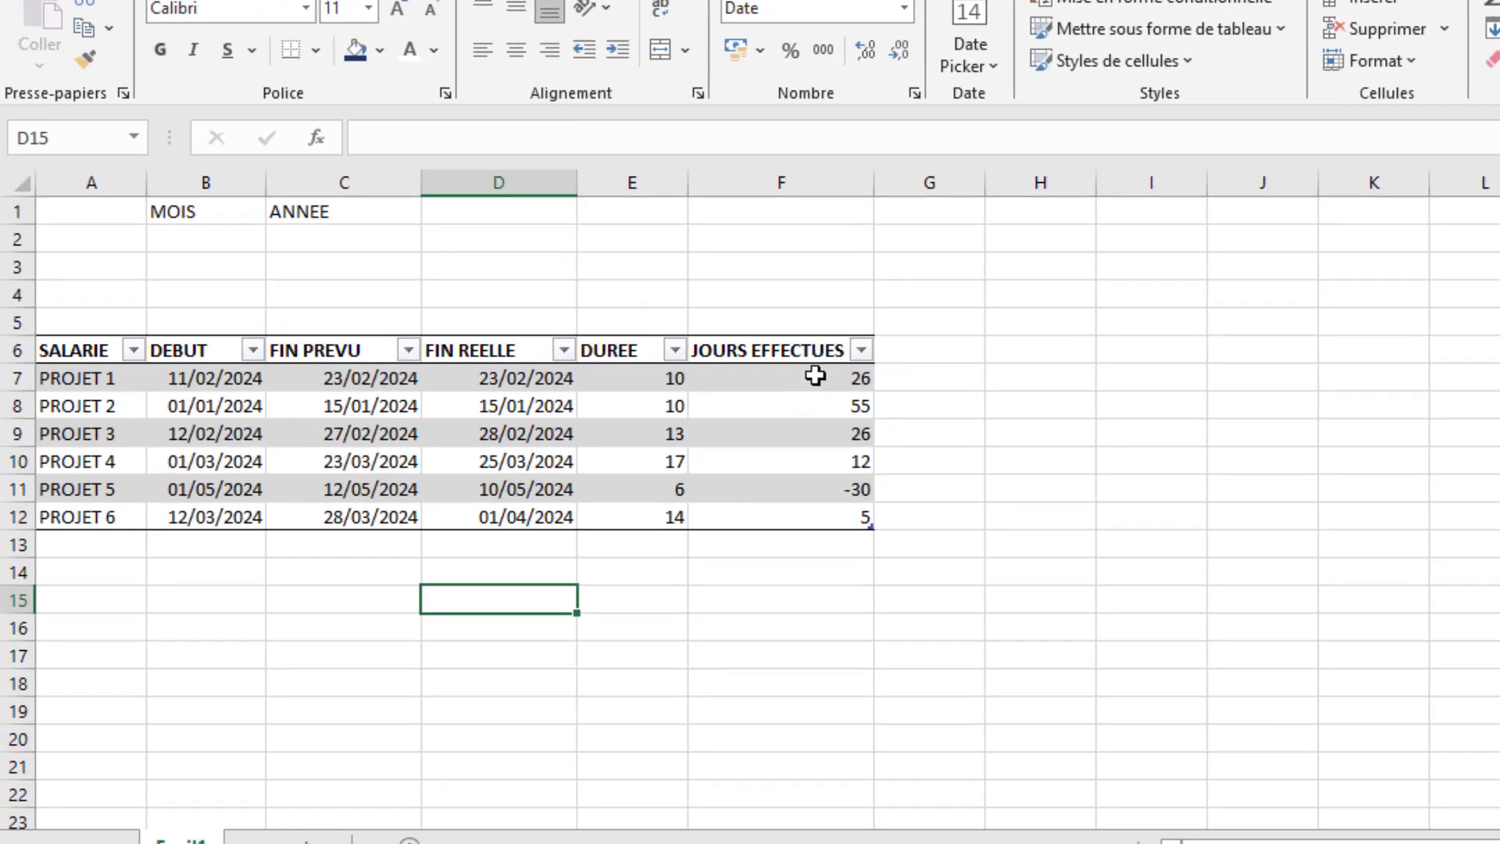
- Try to swap the arguments of the F7 formula so that AUJOURDHUI() is the start date and the row's DEBUT the end date
{"action": "left_click", "coordinate": [815, 376]}
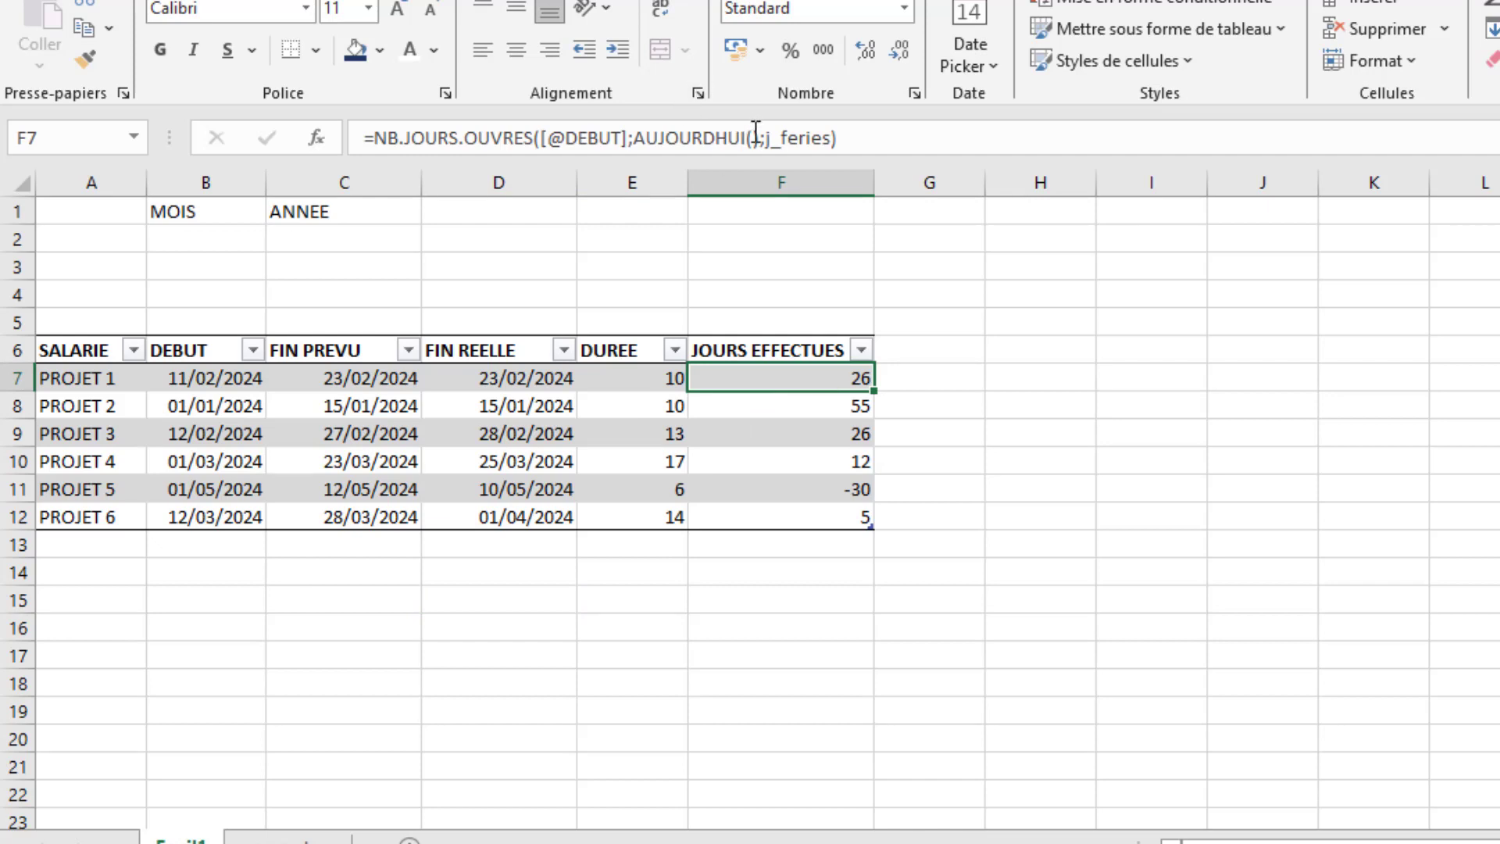
{"action": "left_click", "coordinate": [637, 137]}
{"action": "key", "text": "BackSpace"}
{"action": "key", "text": "BackSpace"}
{"action": "key", "text": "BackSpace"}
{"action": "key", "text": "BackSpace"}
{"action": "key", "text": "BackSpace"}
{"action": "key", "text": "BackSpace"}
{"action": "key", "text": "BackSpace"}
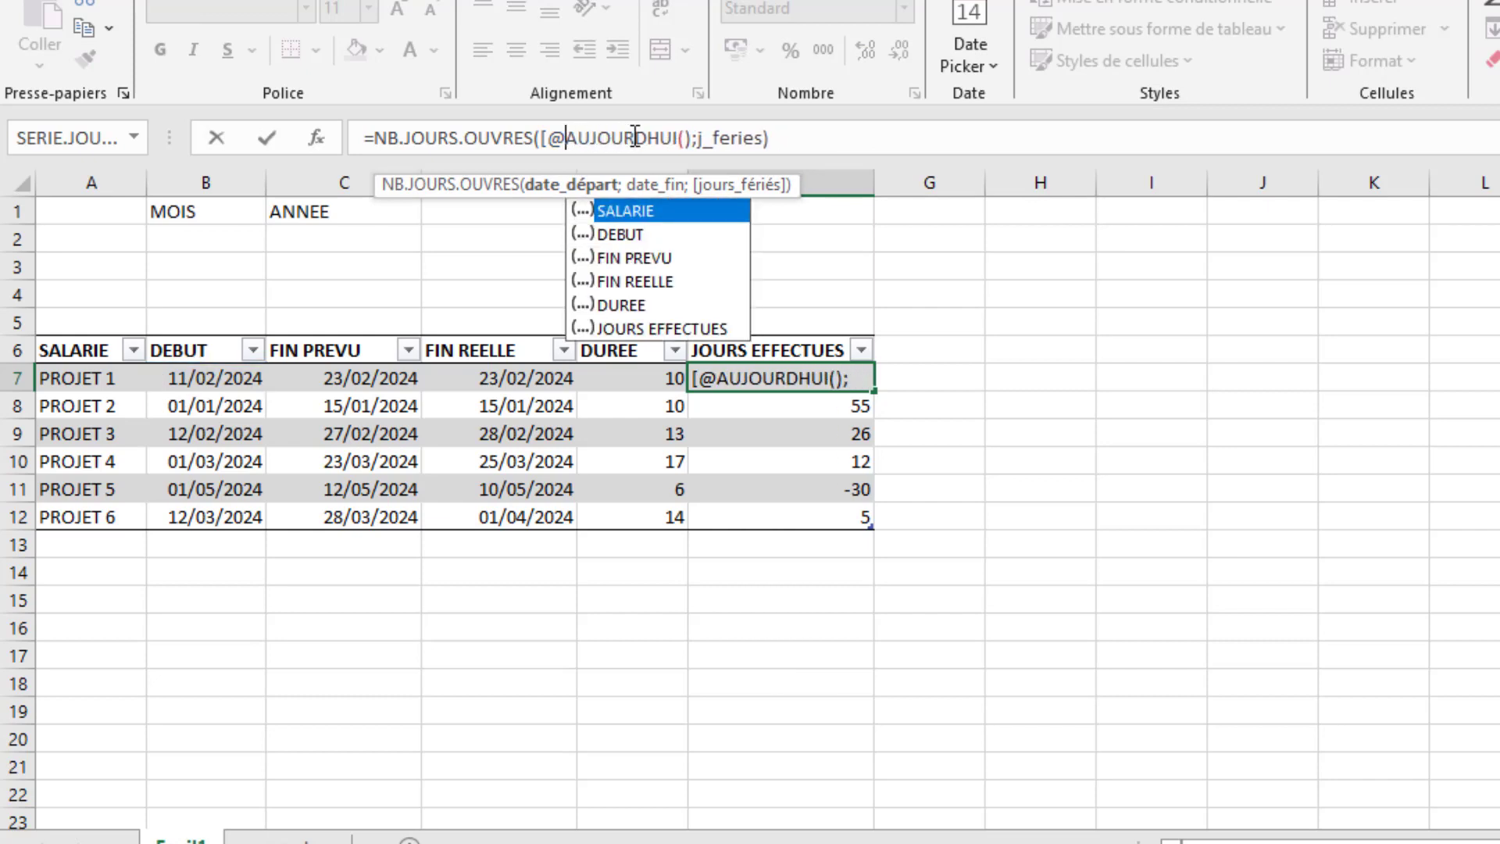
{"action": "key", "text": "BackSpace"}
{"action": "left_click", "coordinate": [674, 140]}
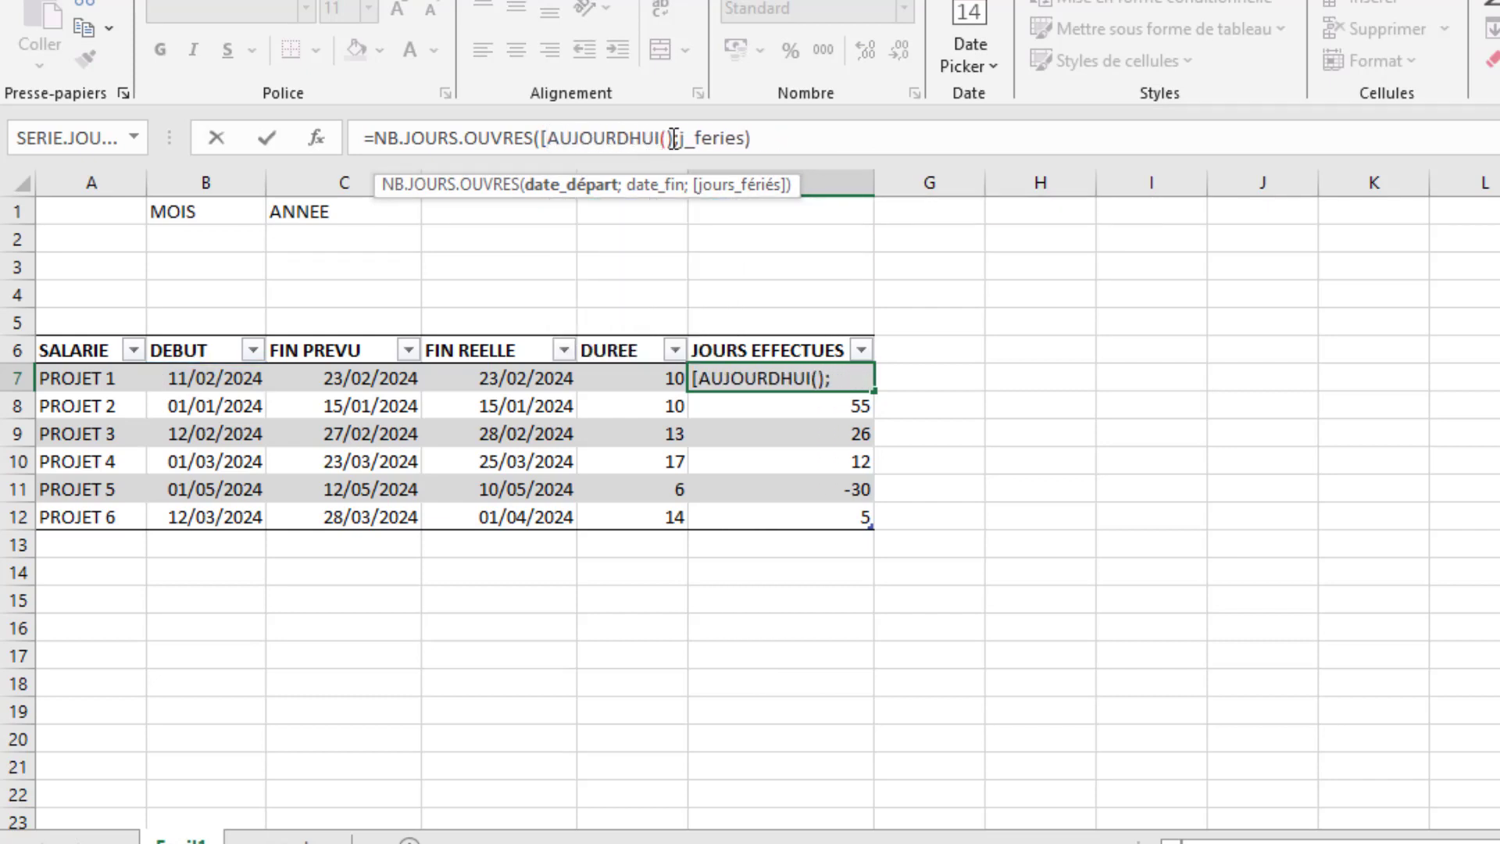
{"action": "type", "text": ";"}
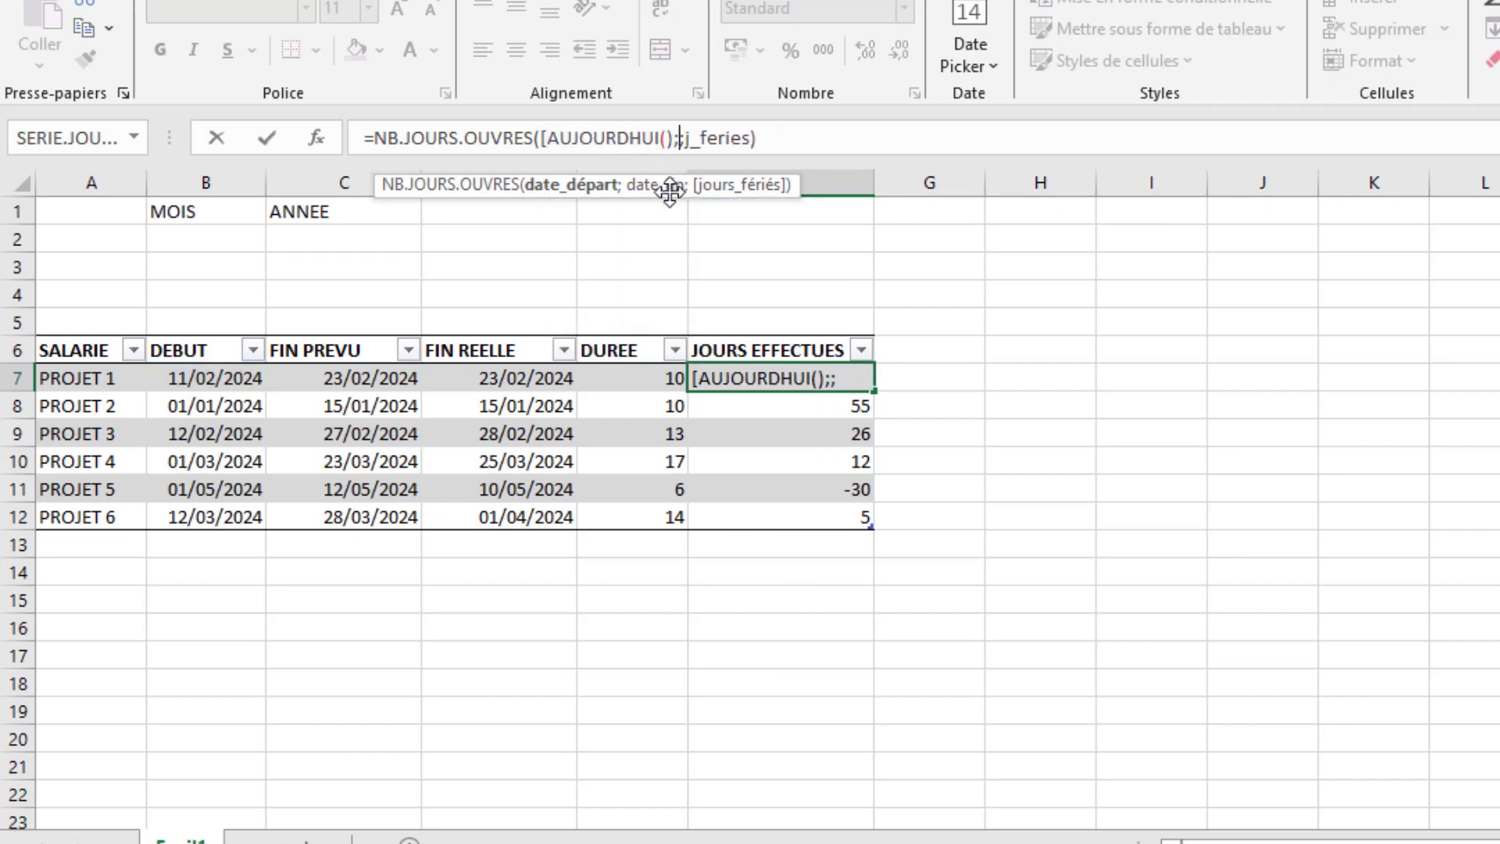
{"action": "left_click", "coordinate": [201, 381]}
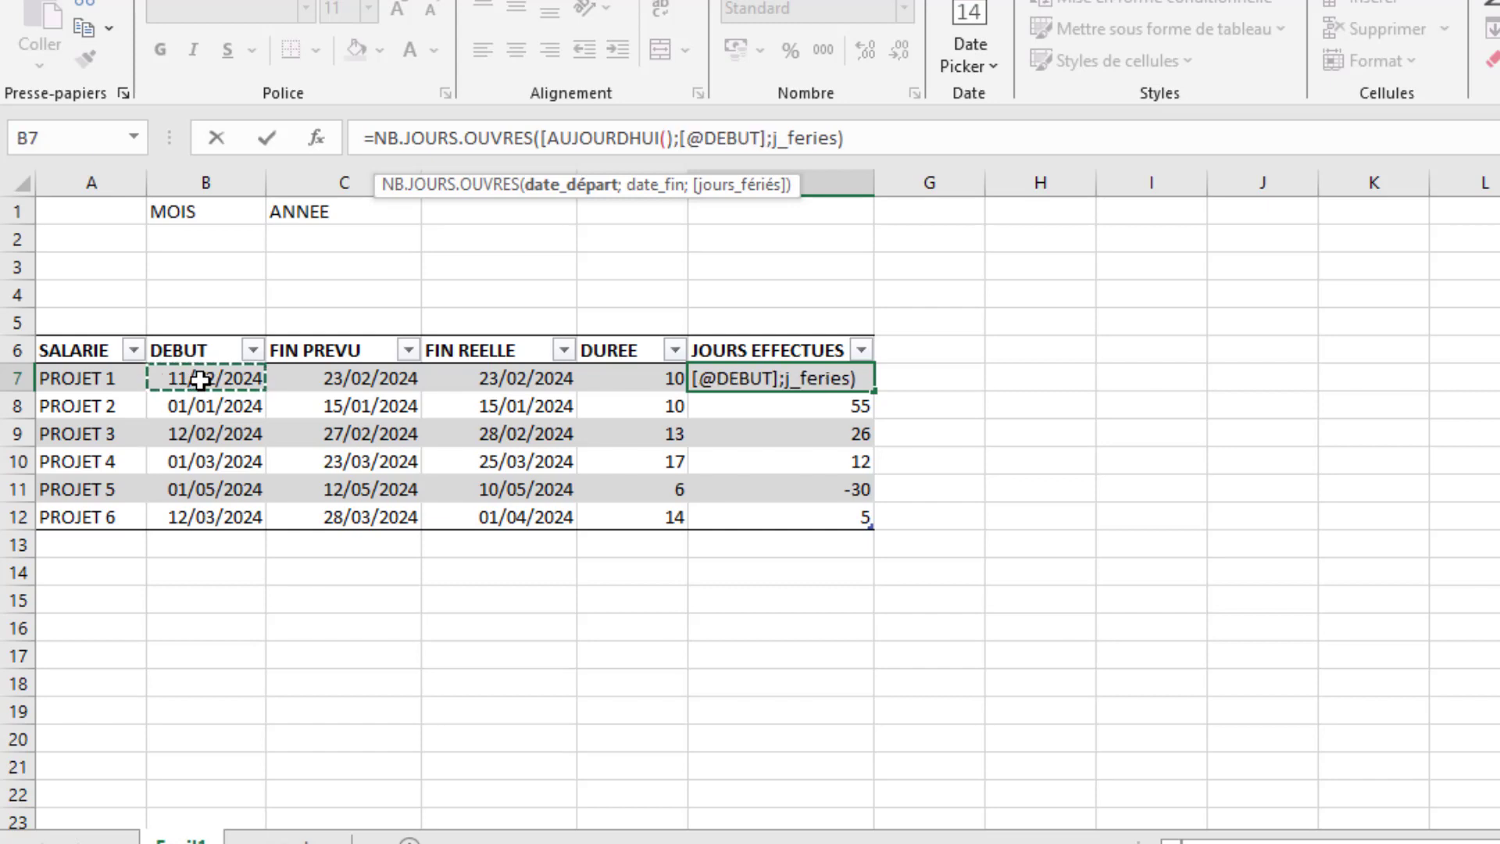
{"action": "left_click", "coordinate": [890, 143]}
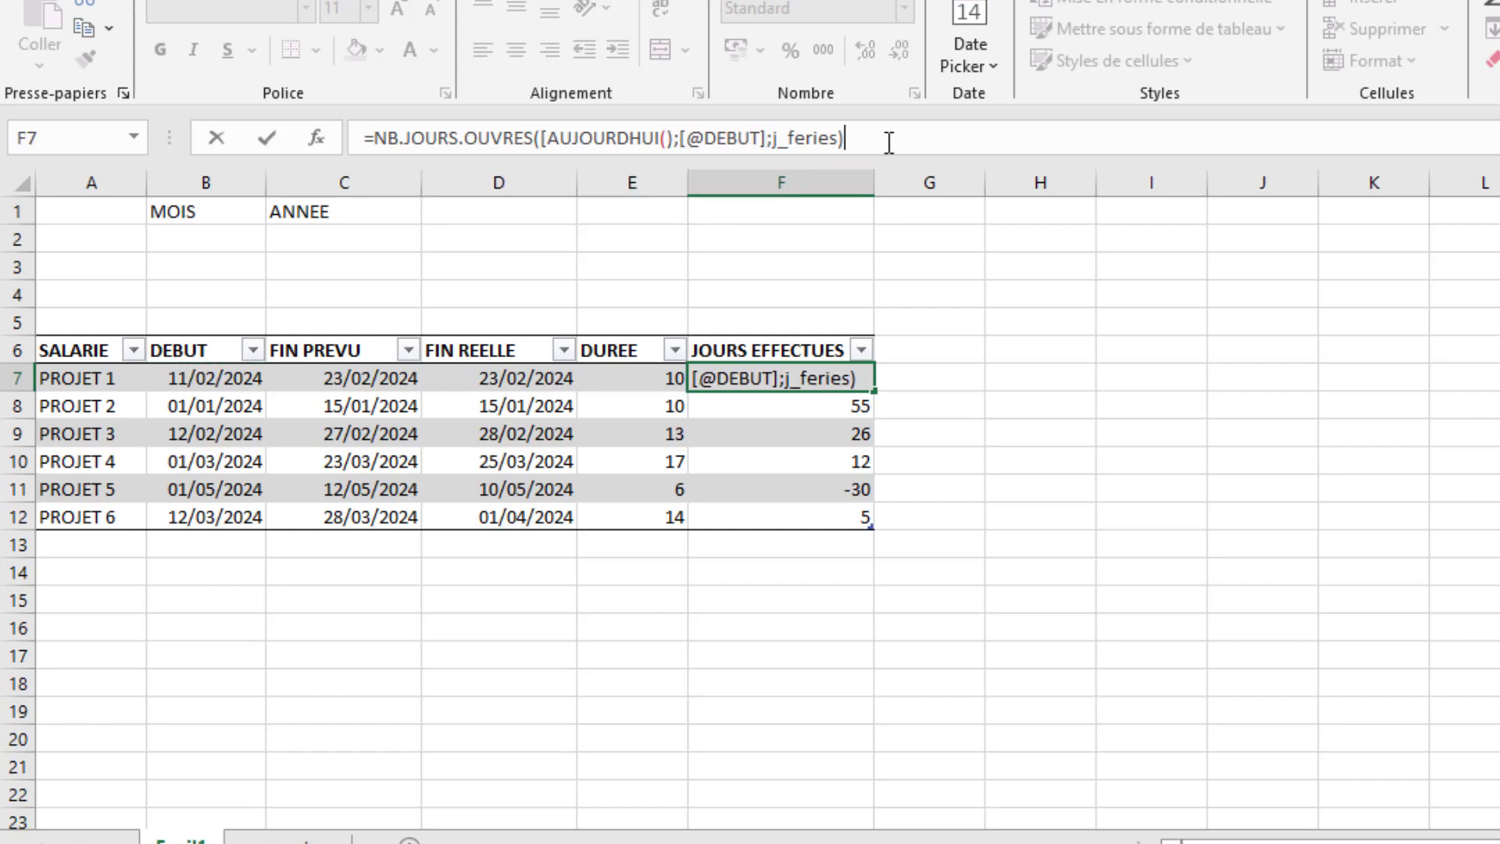
{"action": "key", "text": "Return"}
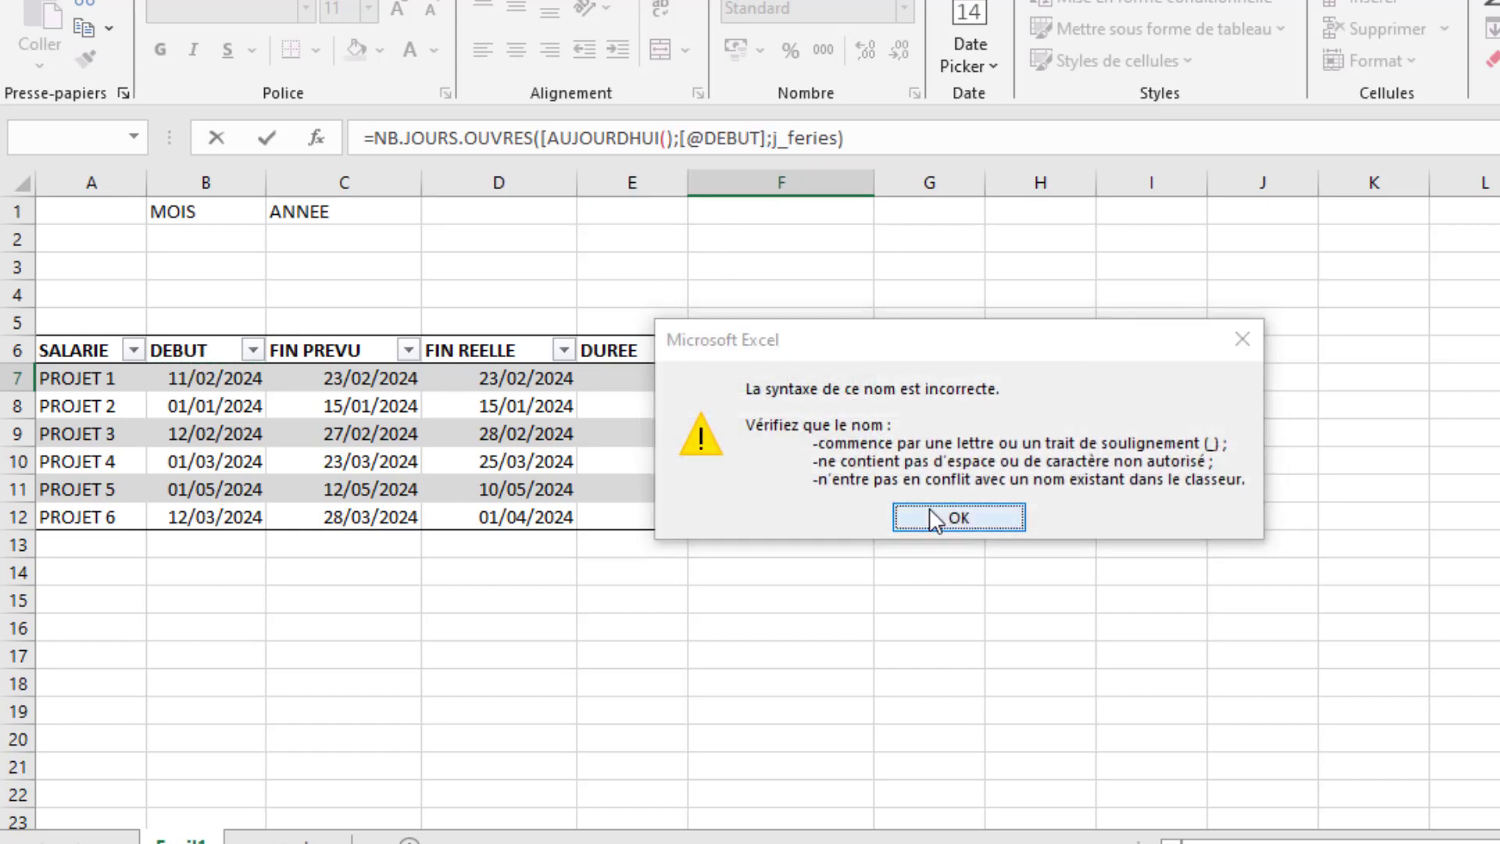
{"action": "left_click", "coordinate": [934, 518]}
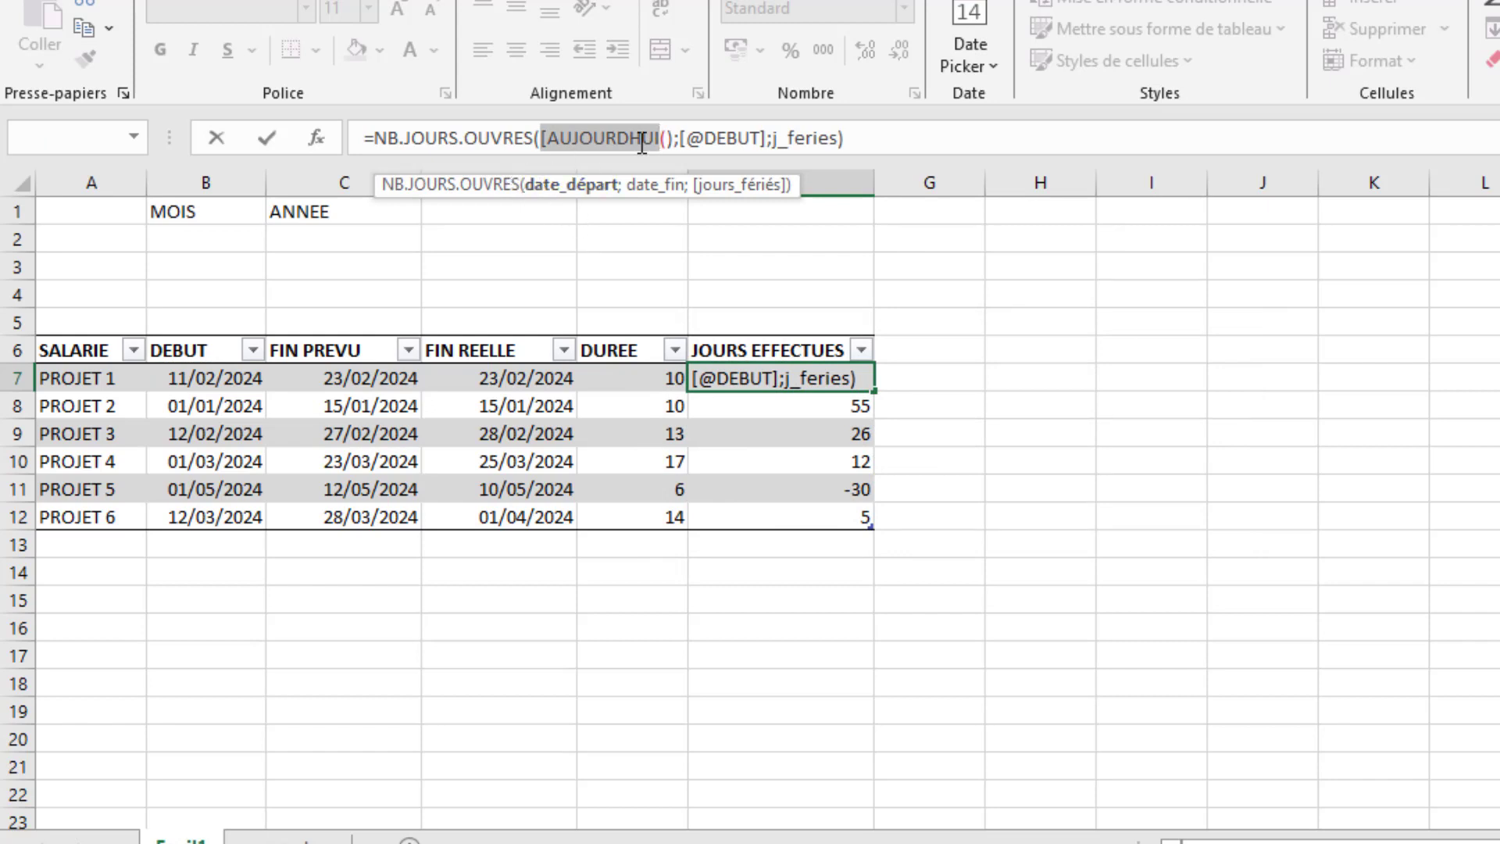
- Remove the stray opening bracket before AUJOURDHUI in the F7 formula and enter it
{"action": "left_click", "coordinate": [672, 138]}
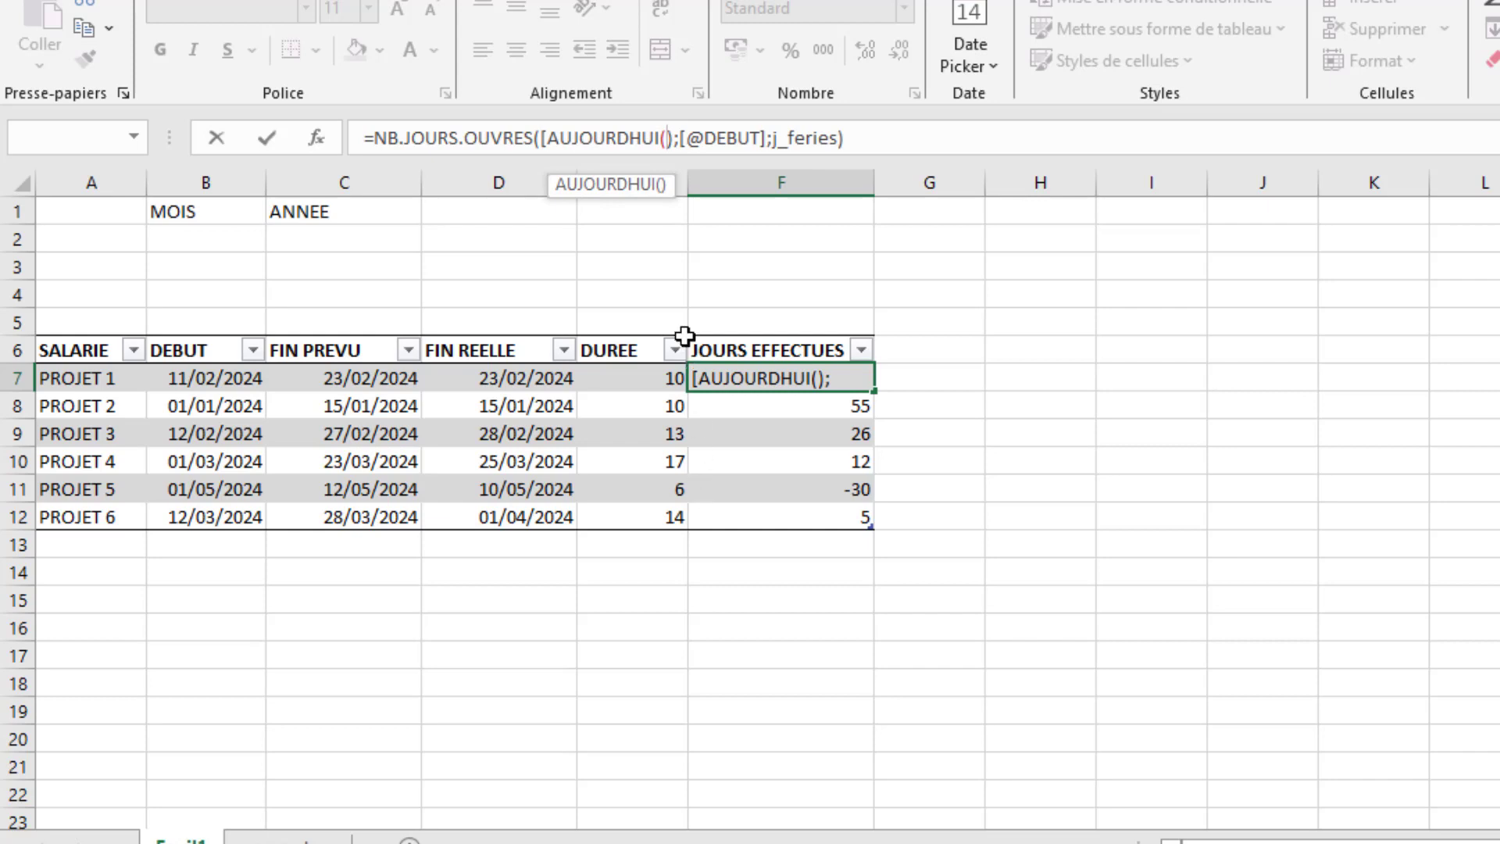
{"action": "left_click", "coordinate": [546, 138]}
{"action": "key", "text": "BackSpace"}
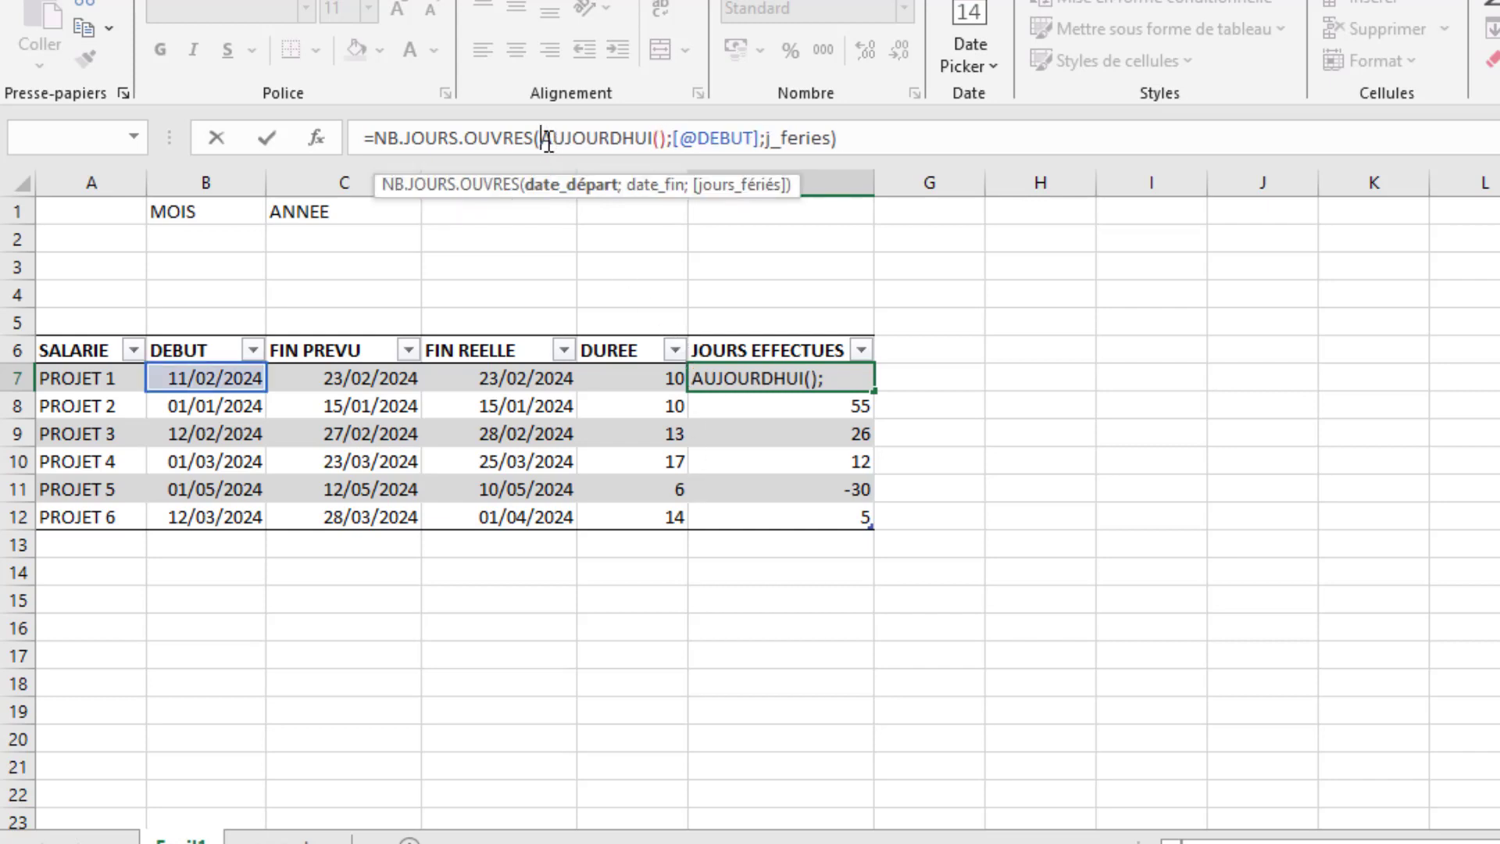
{"action": "left_click", "coordinate": [892, 138]}
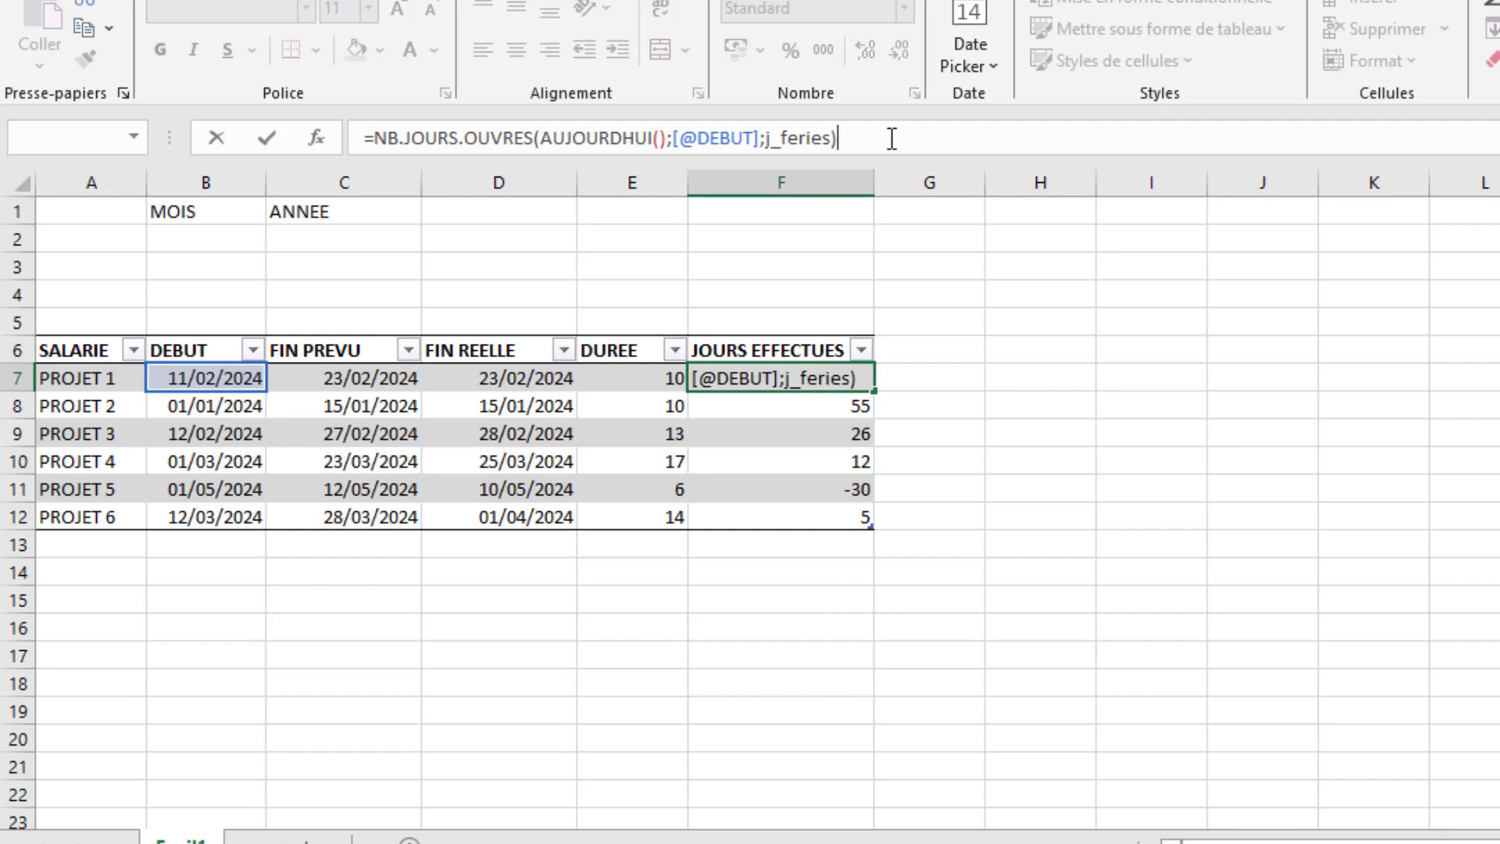
{"action": "key", "text": "Return"}
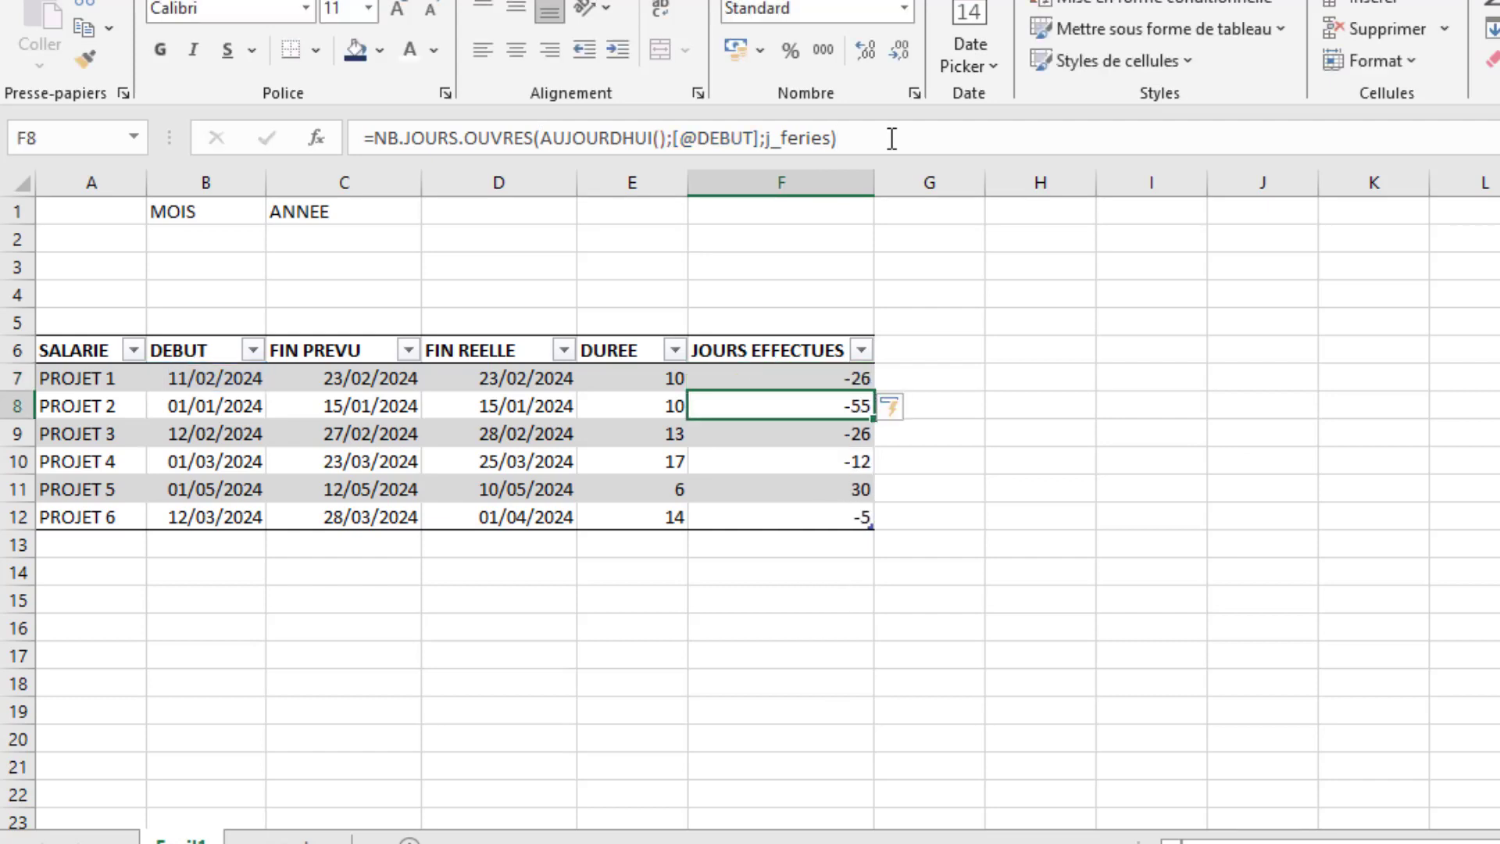
- Examine the DEBUT and FIN REELLE dates of PROJET 1 and PROJET 4 against their JOURS EFFECTUES
{"action": "left_click", "coordinate": [840, 381]}
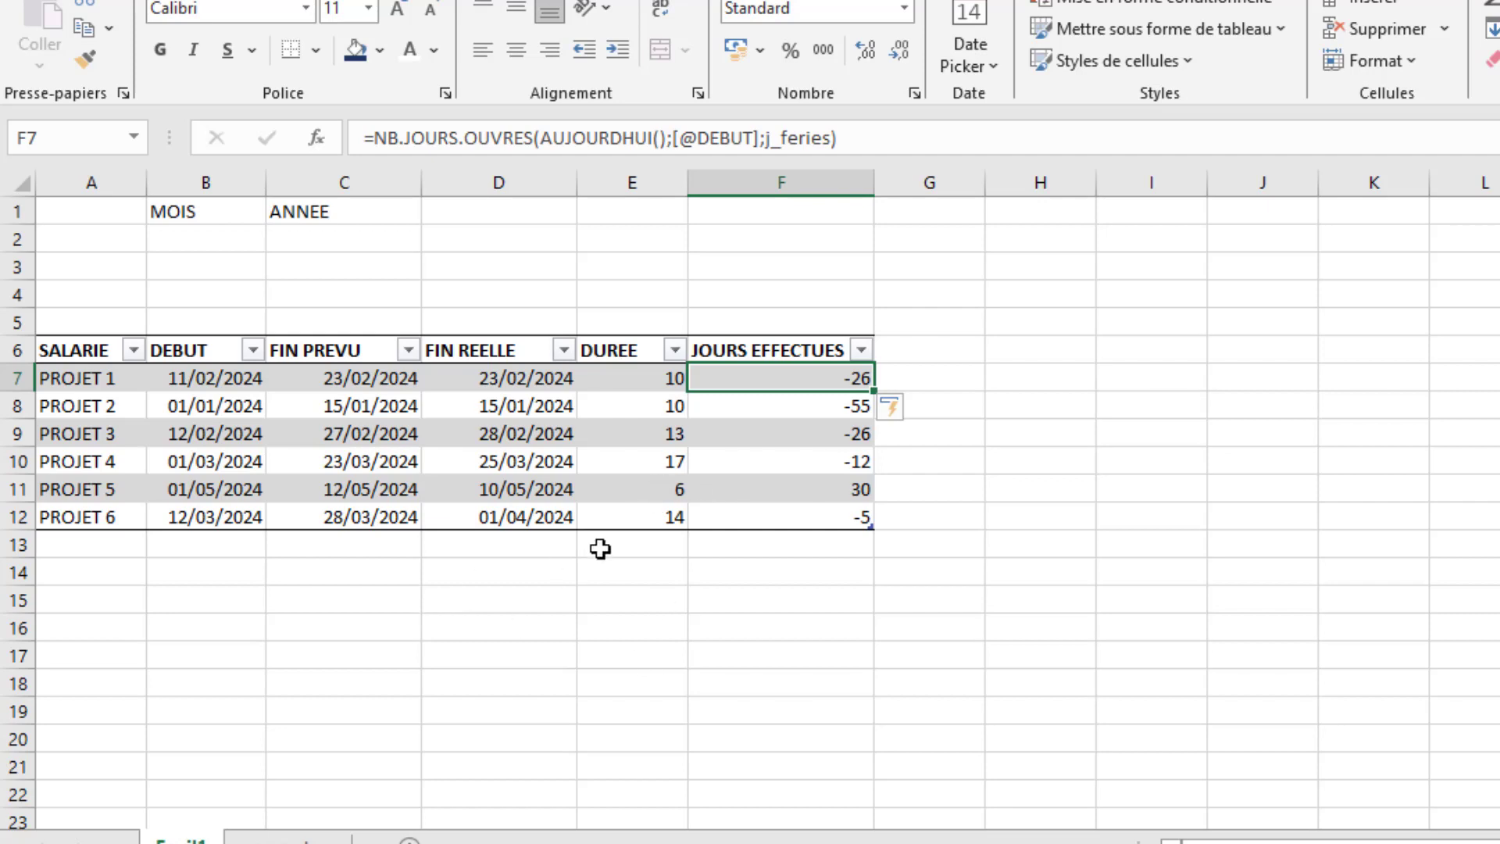
{"action": "left_click", "coordinate": [220, 378]}
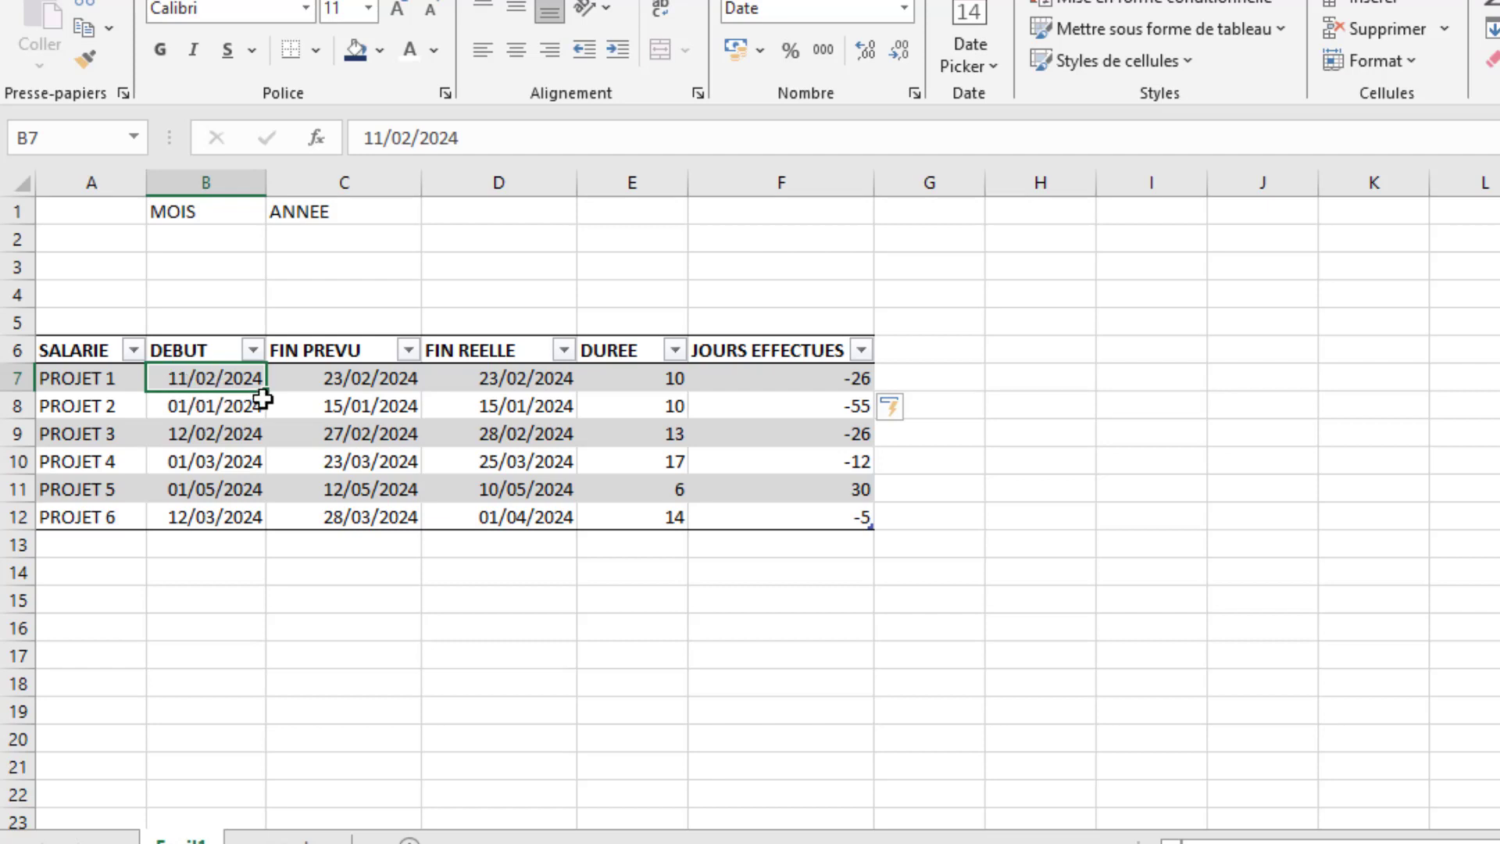
{"action": "left_click", "coordinate": [513, 381]}
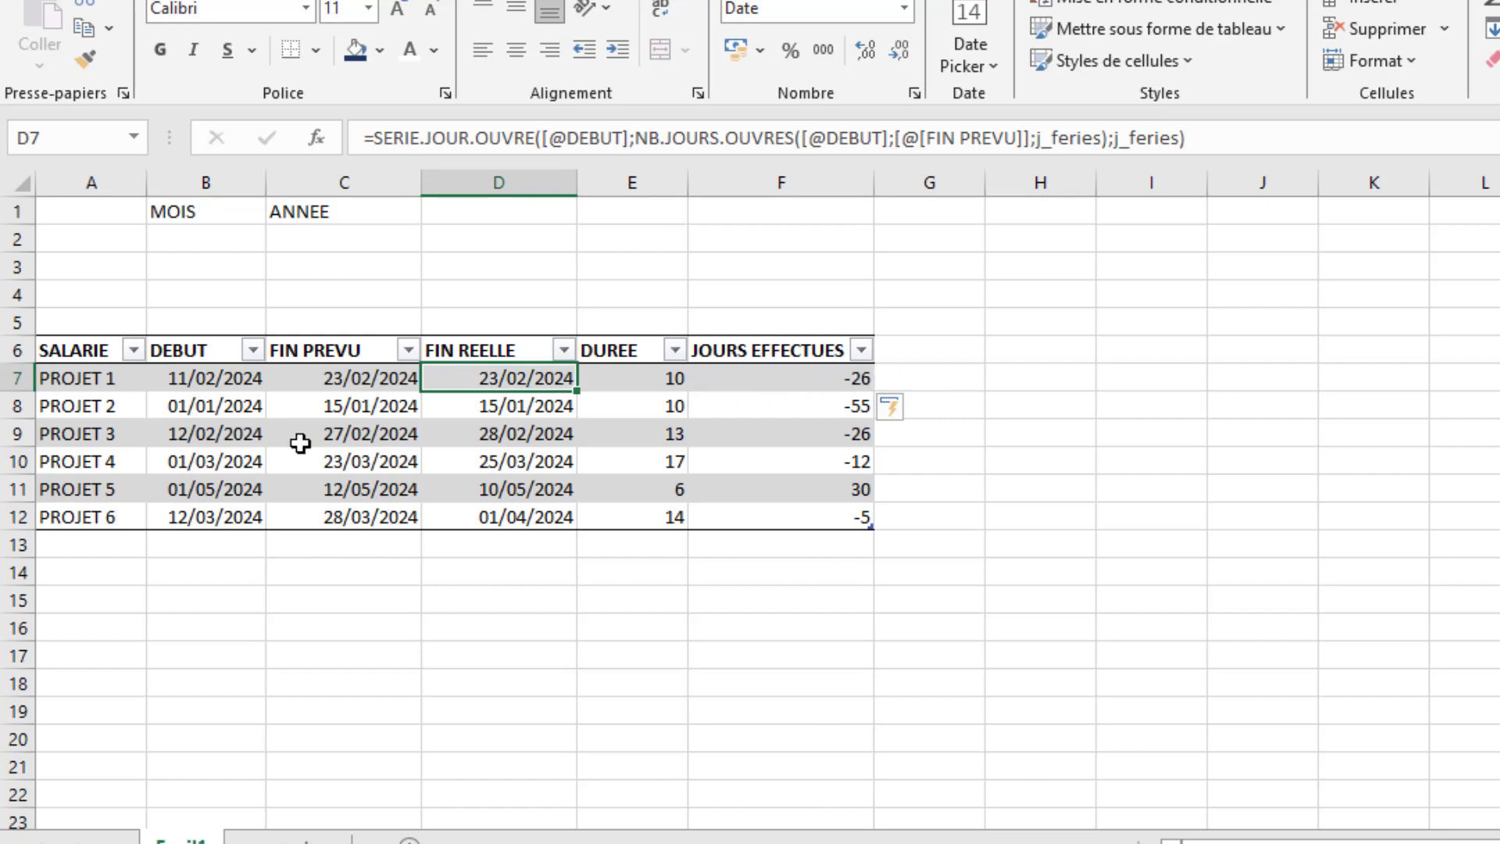
{"action": "left_click", "coordinate": [188, 462]}
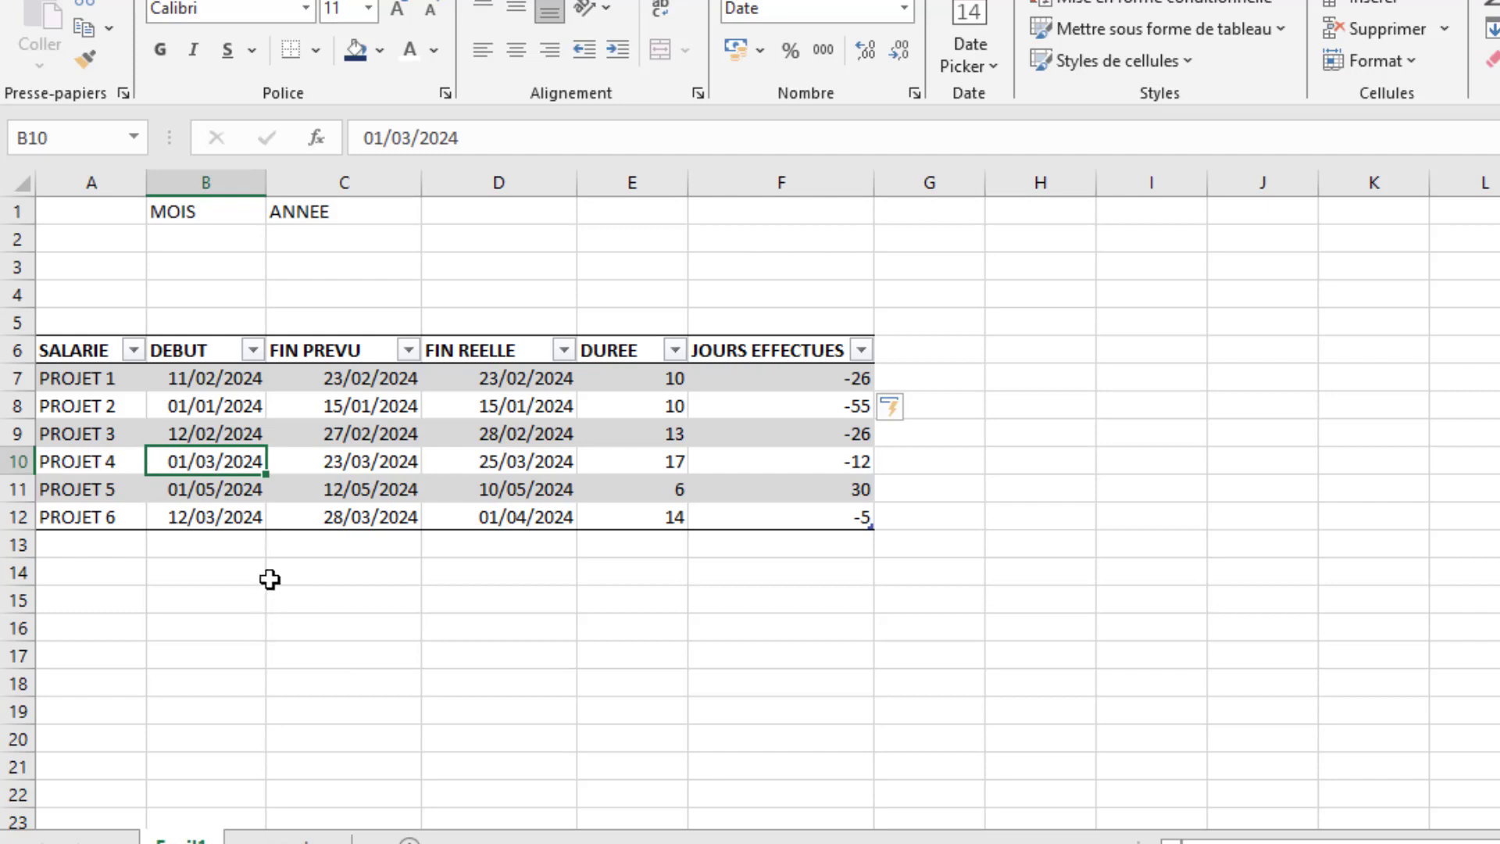
{"action": "left_click", "coordinate": [531, 463]}
- Put the F7 formula back to DEBUT as start date and AUJOURDHUI() as end date, with j_feries as holidays
{"action": "left_click", "coordinate": [800, 380]}
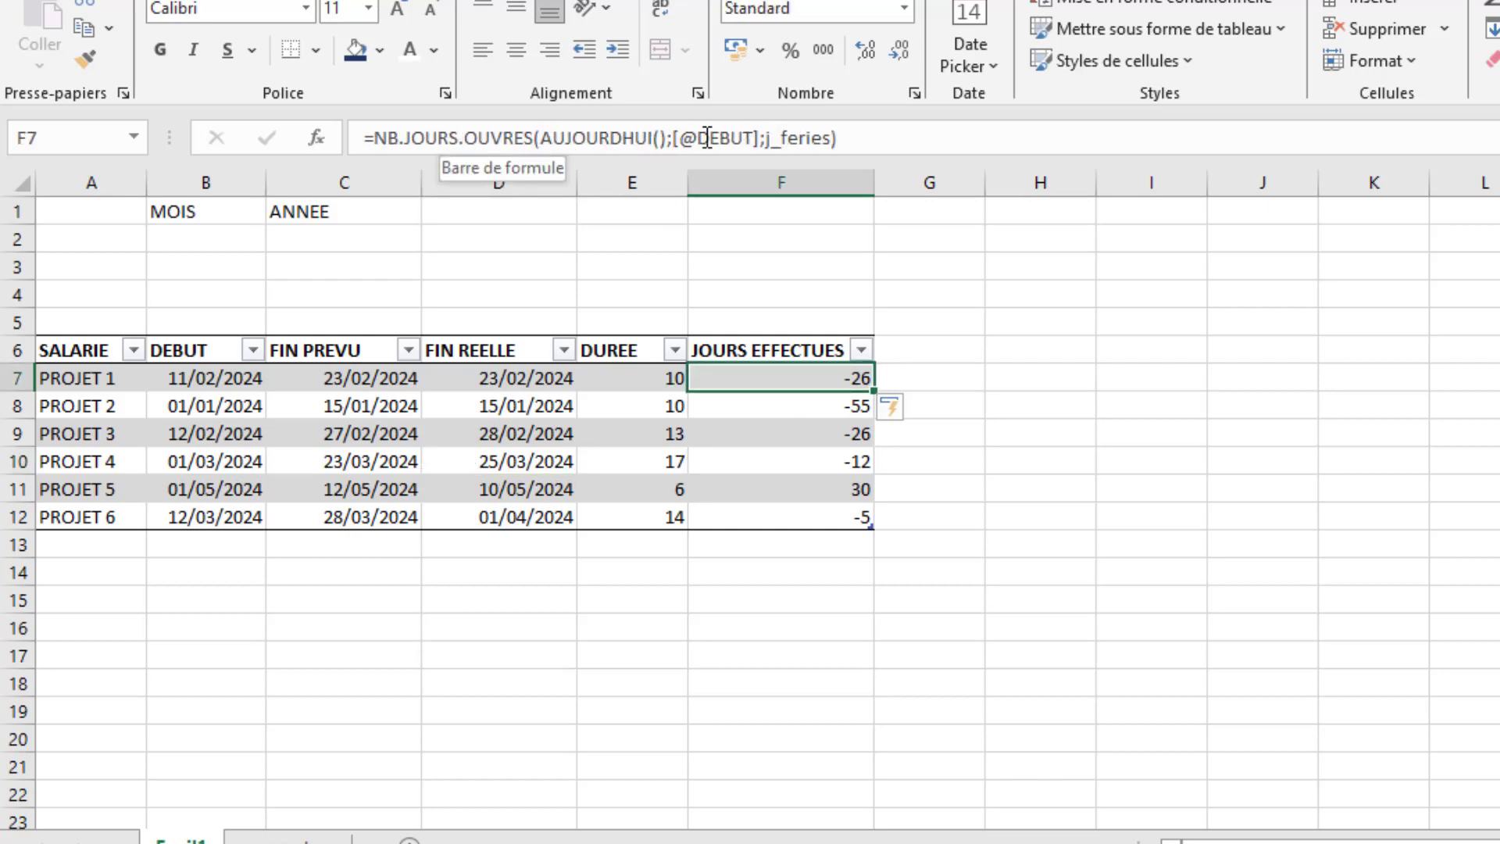
{"action": "left_click", "coordinate": [679, 136]}
{"action": "left_click_drag", "start_coordinate": [679, 137], "coordinate": [543, 138]}
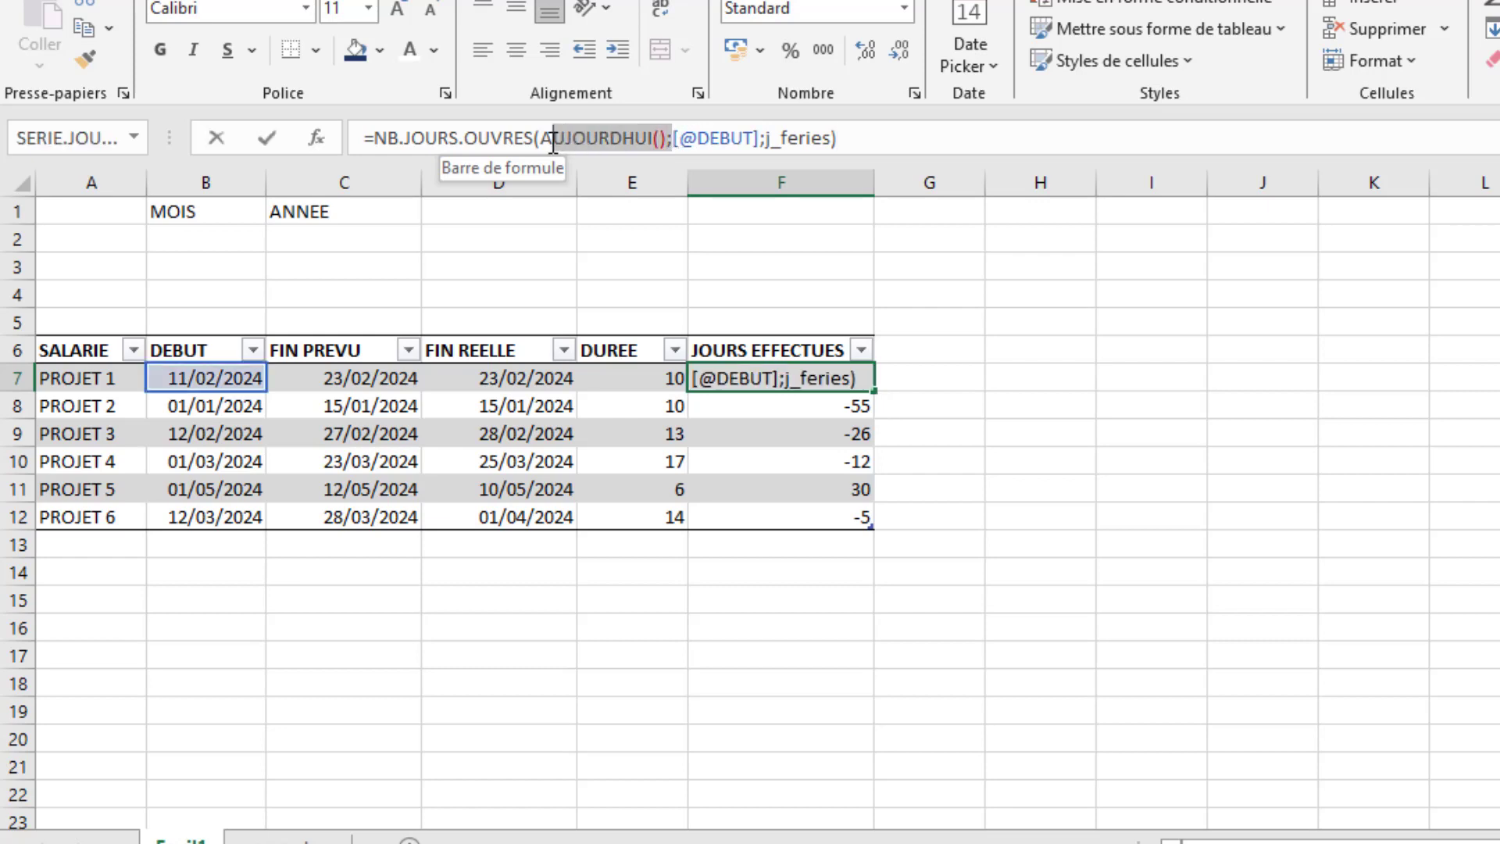
{"action": "type", "text": "A"}
{"action": "key", "text": "BackSpace"}
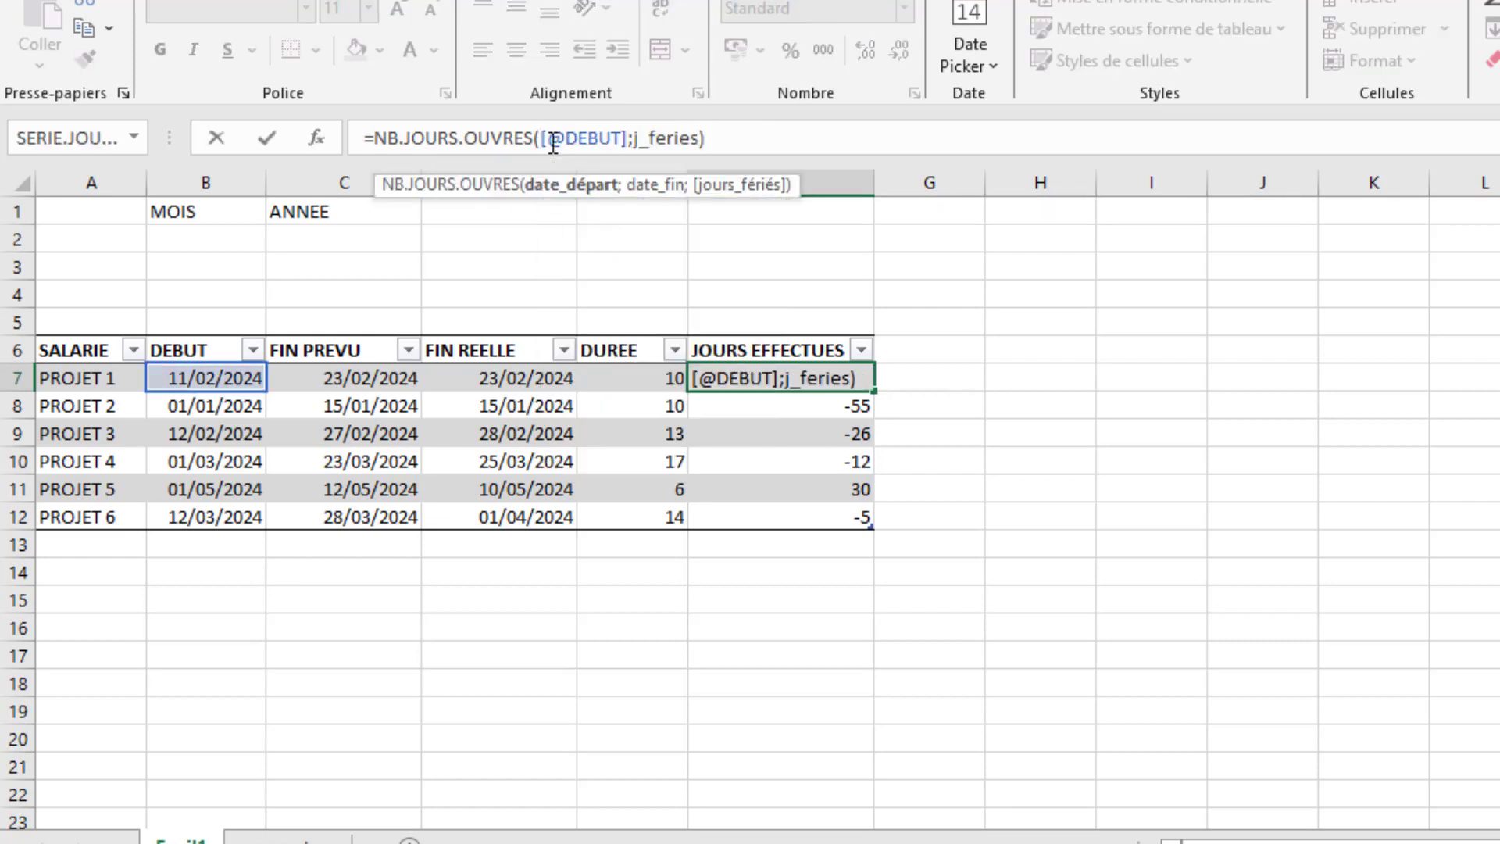
{"action": "left_click", "coordinate": [635, 137]}
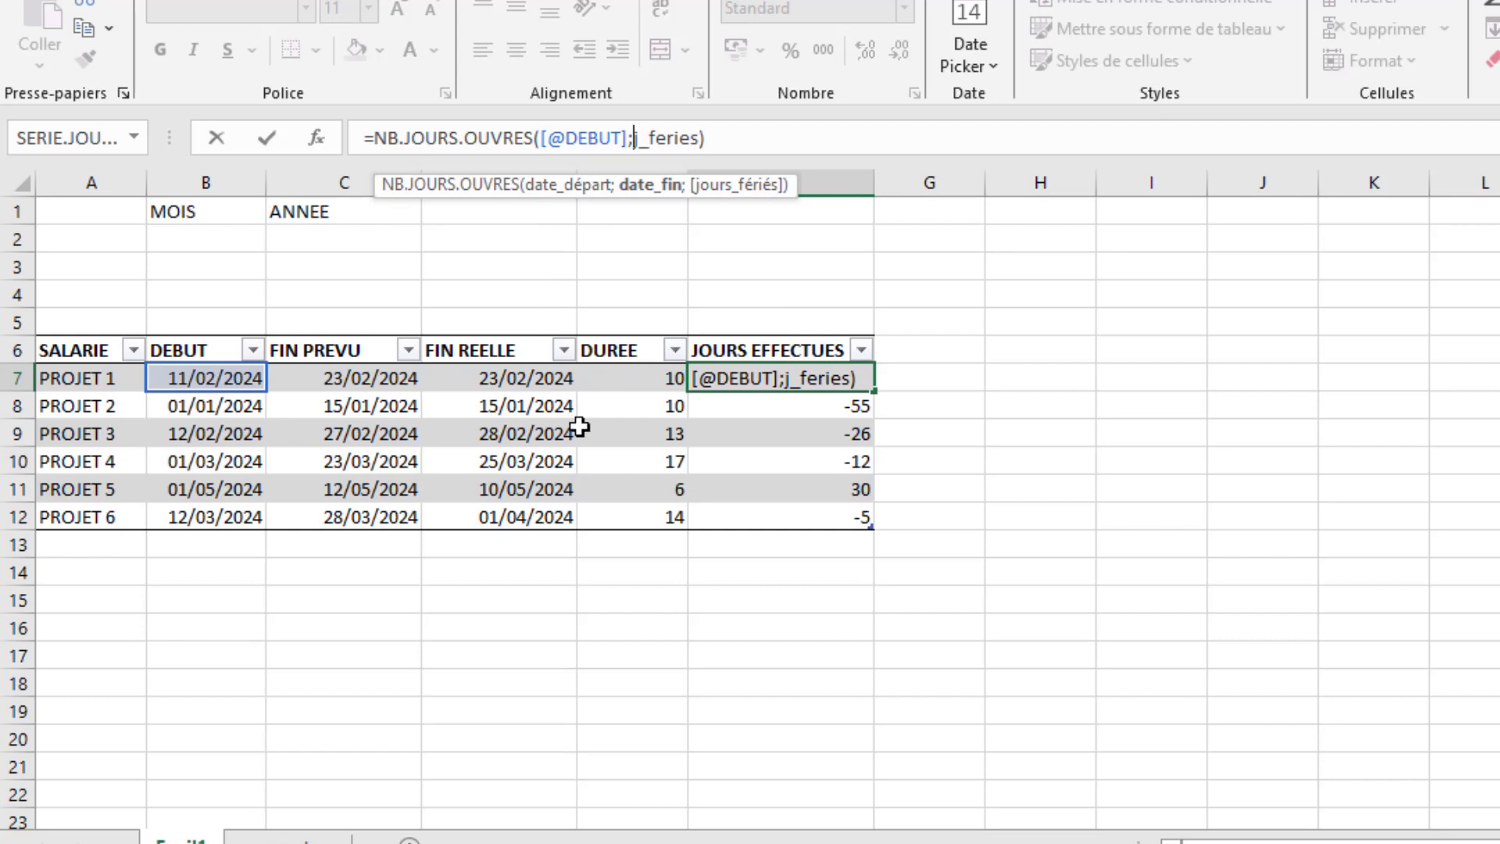
{"action": "type", "text": "aujou"}
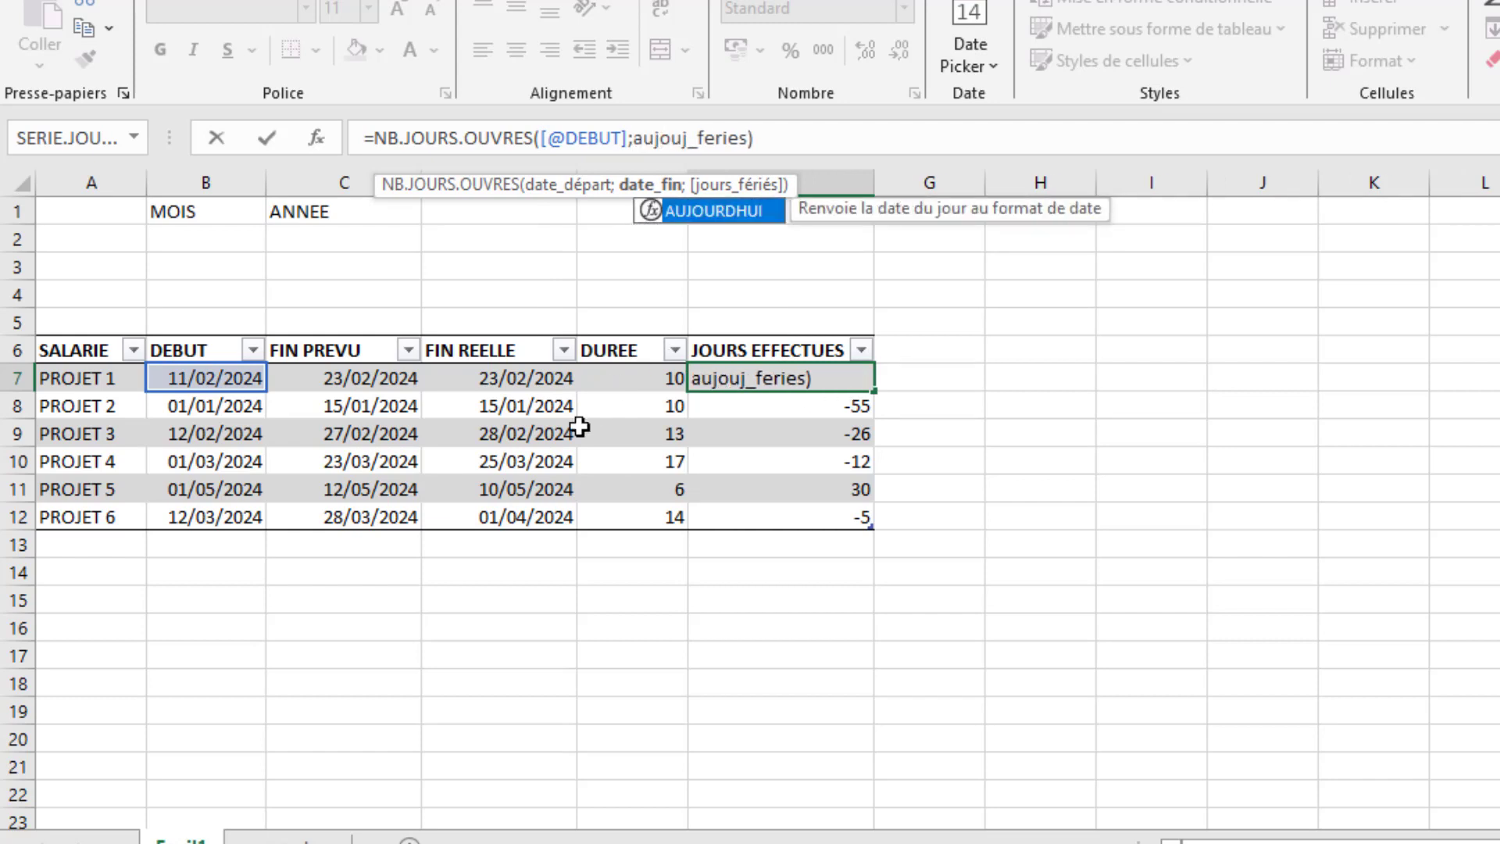
{"action": "key", "text": "Tab"}
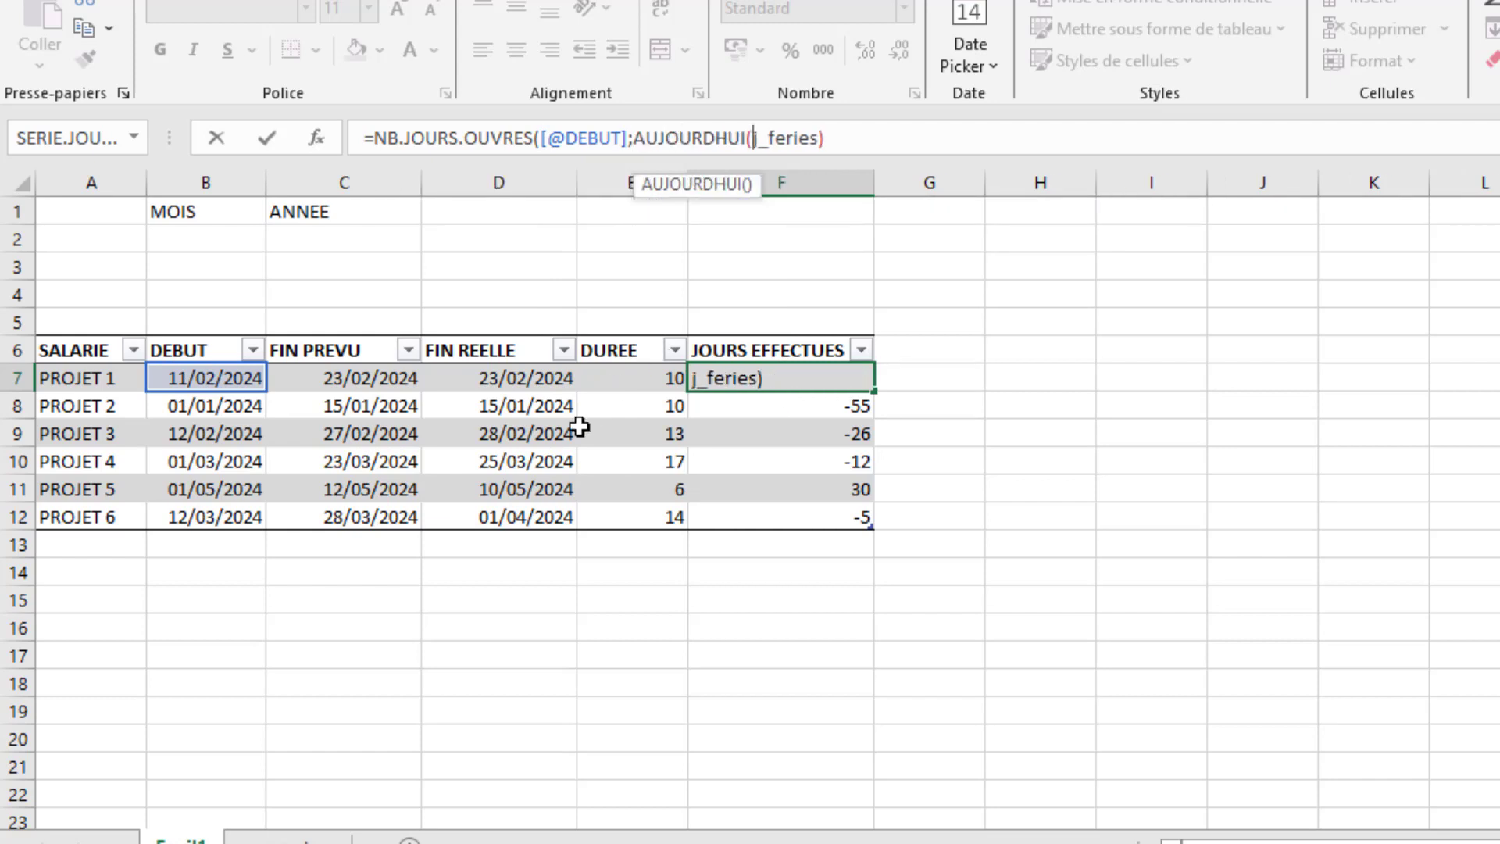
{"action": "type", "text": ");"}
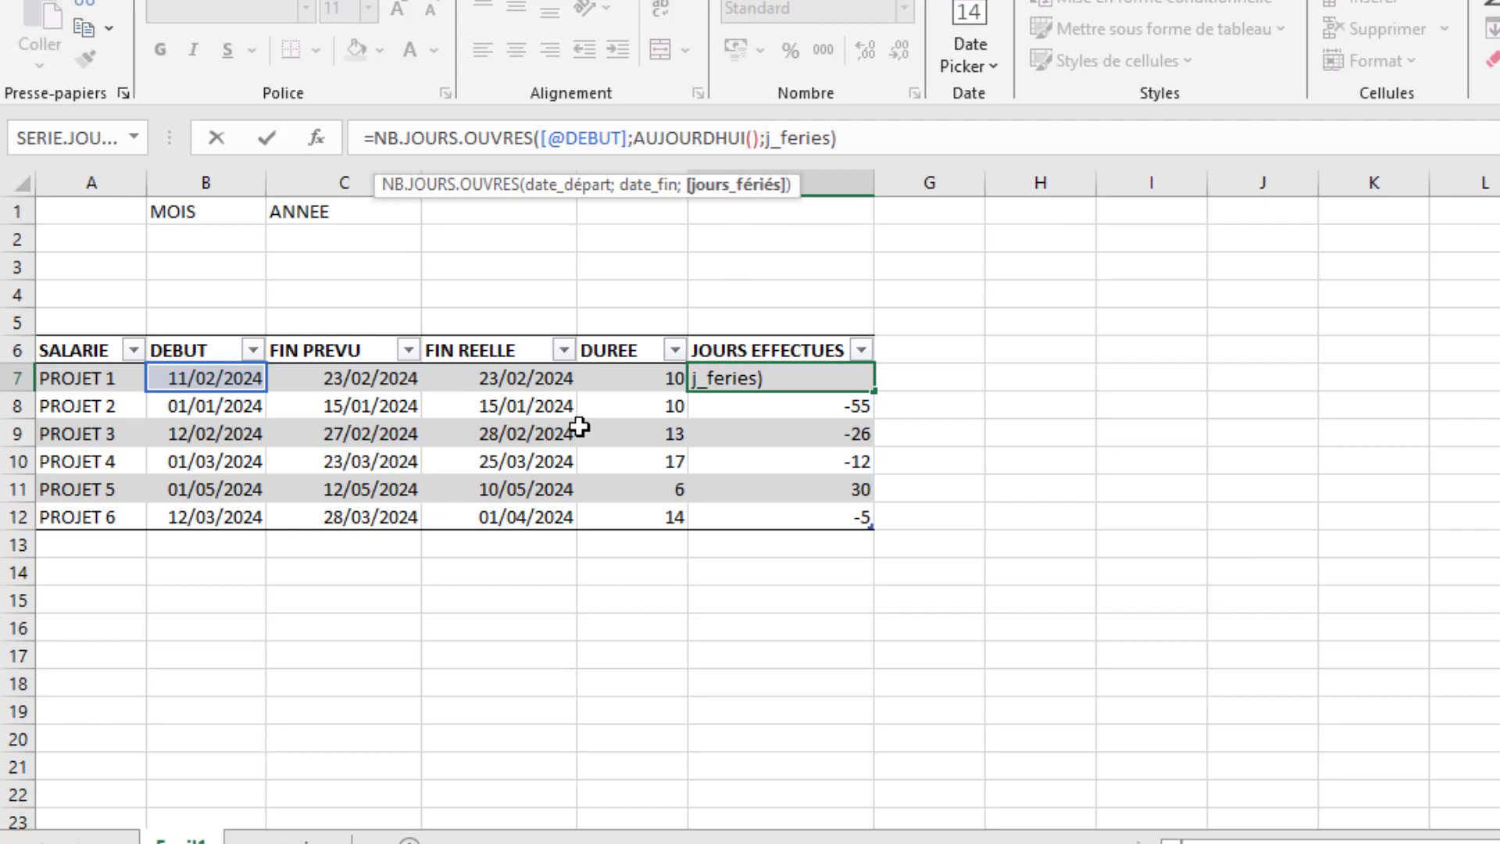
{"action": "key", "text": "Return"}
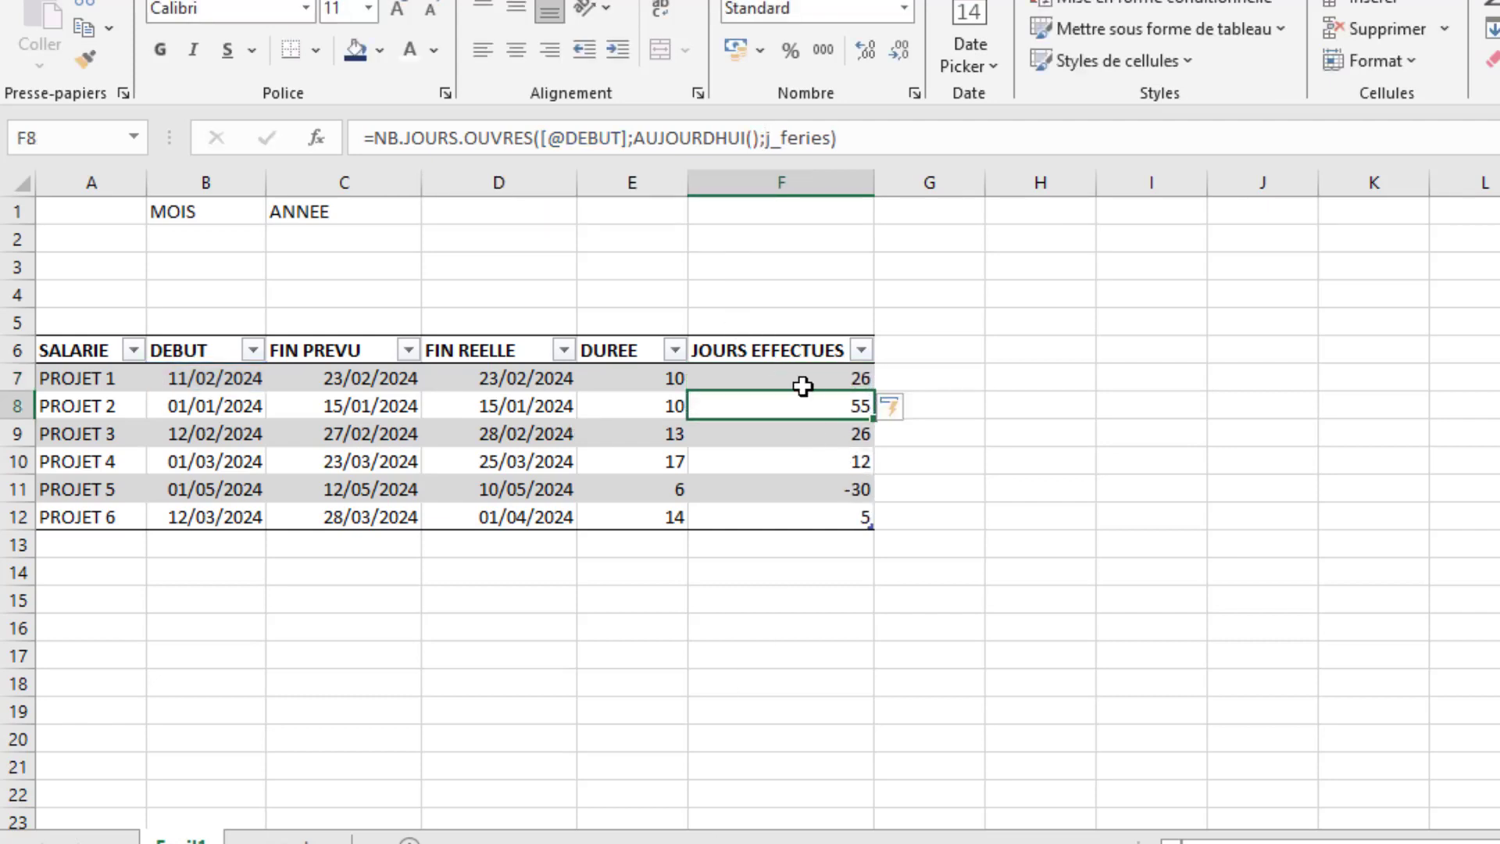
- Wrap the F7 formula in an SI function whose test is the row's FIN REELLE < AUJOURDHUI()
{"action": "left_click", "coordinate": [806, 380]}
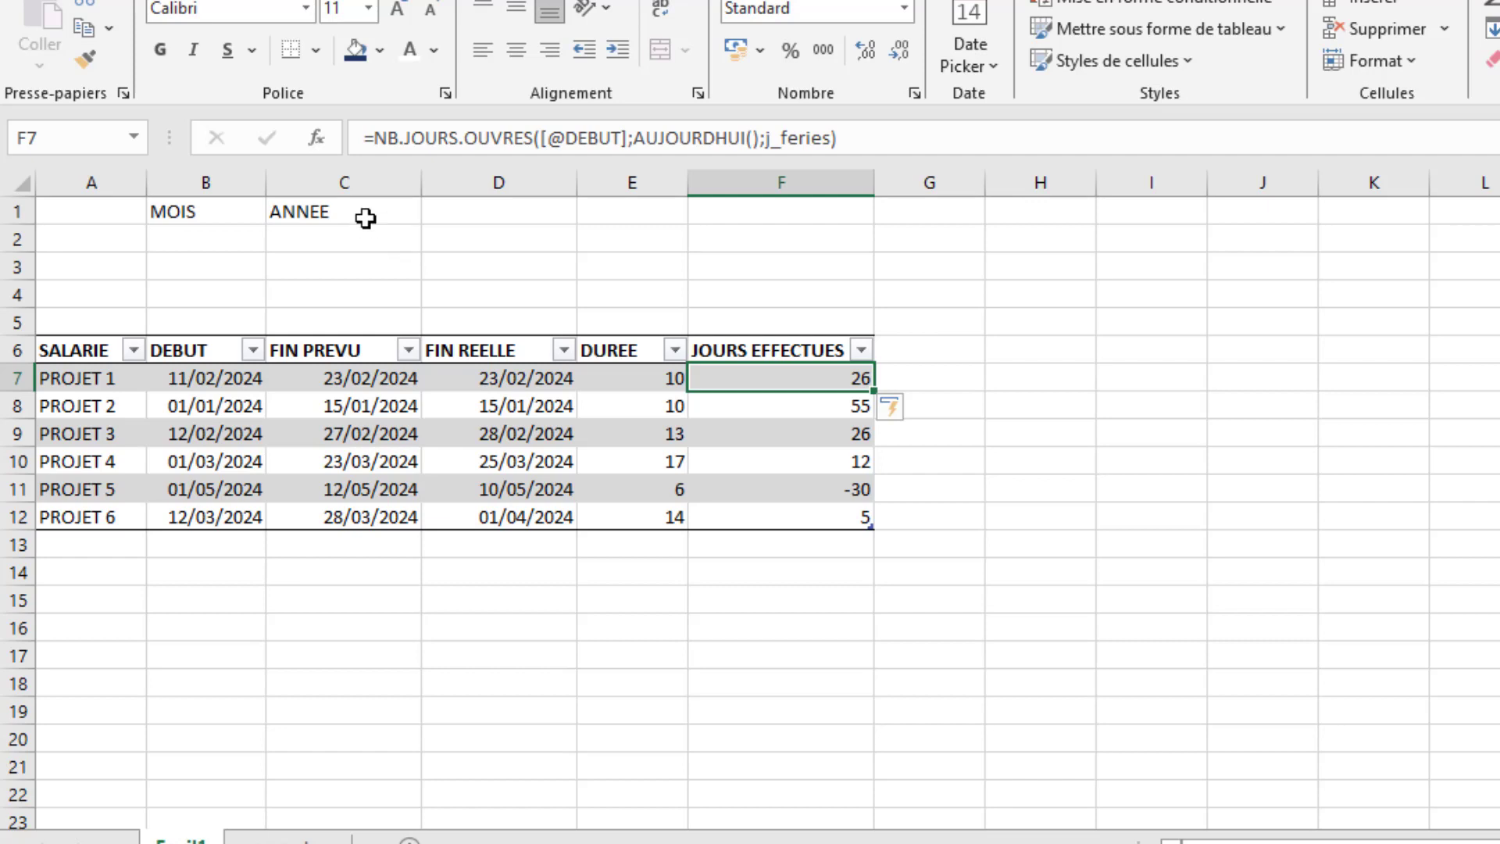
{"action": "left_click", "coordinate": [378, 137]}
{"action": "left_click", "coordinate": [378, 138]}
{"action": "type", "text": "SI("}
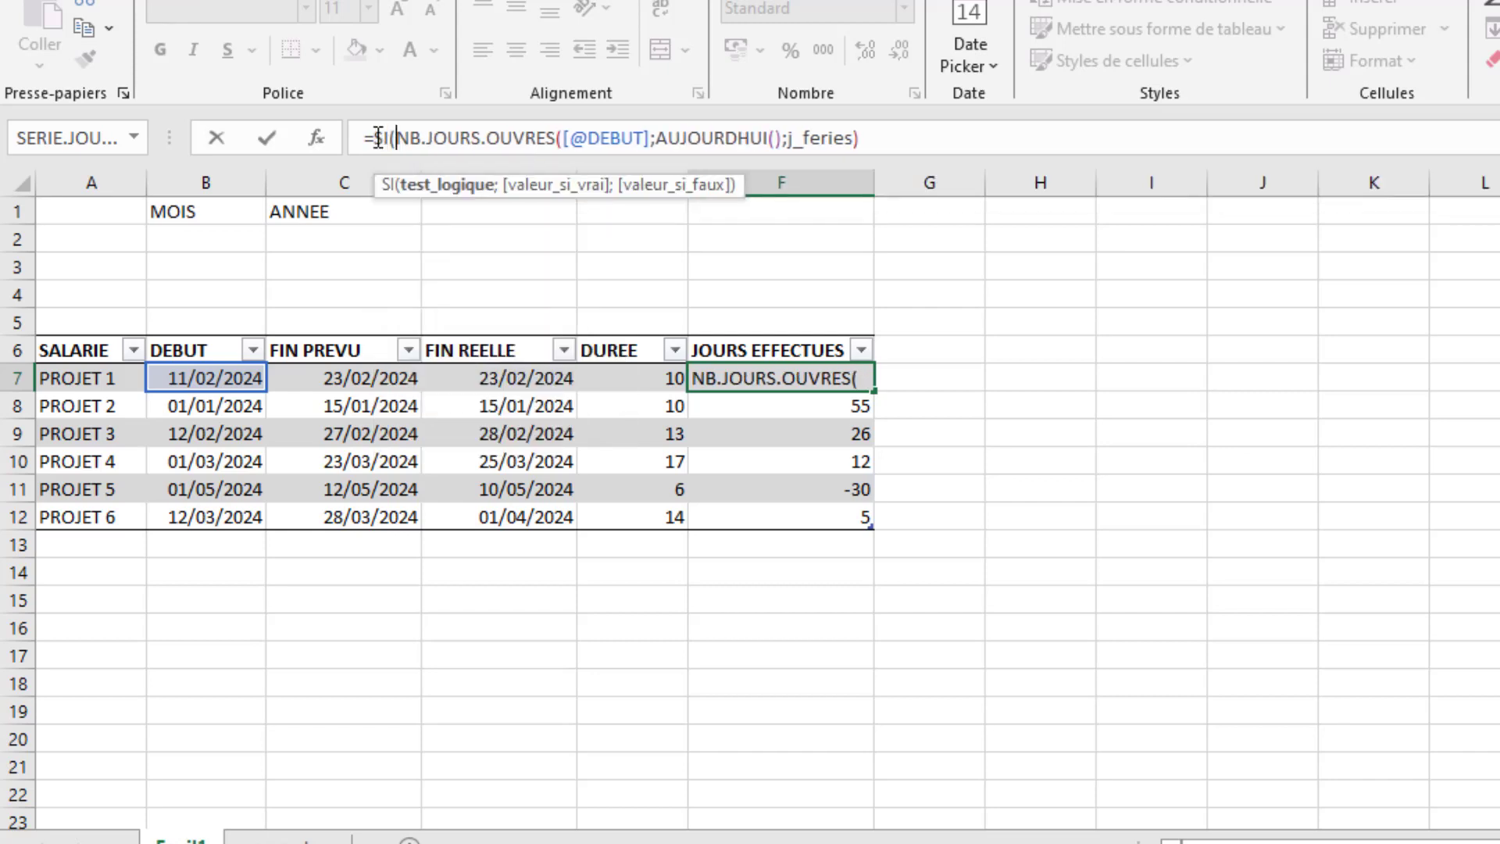
{"action": "left_click", "coordinate": [520, 380]}
{"action": "type", "text": "<"}
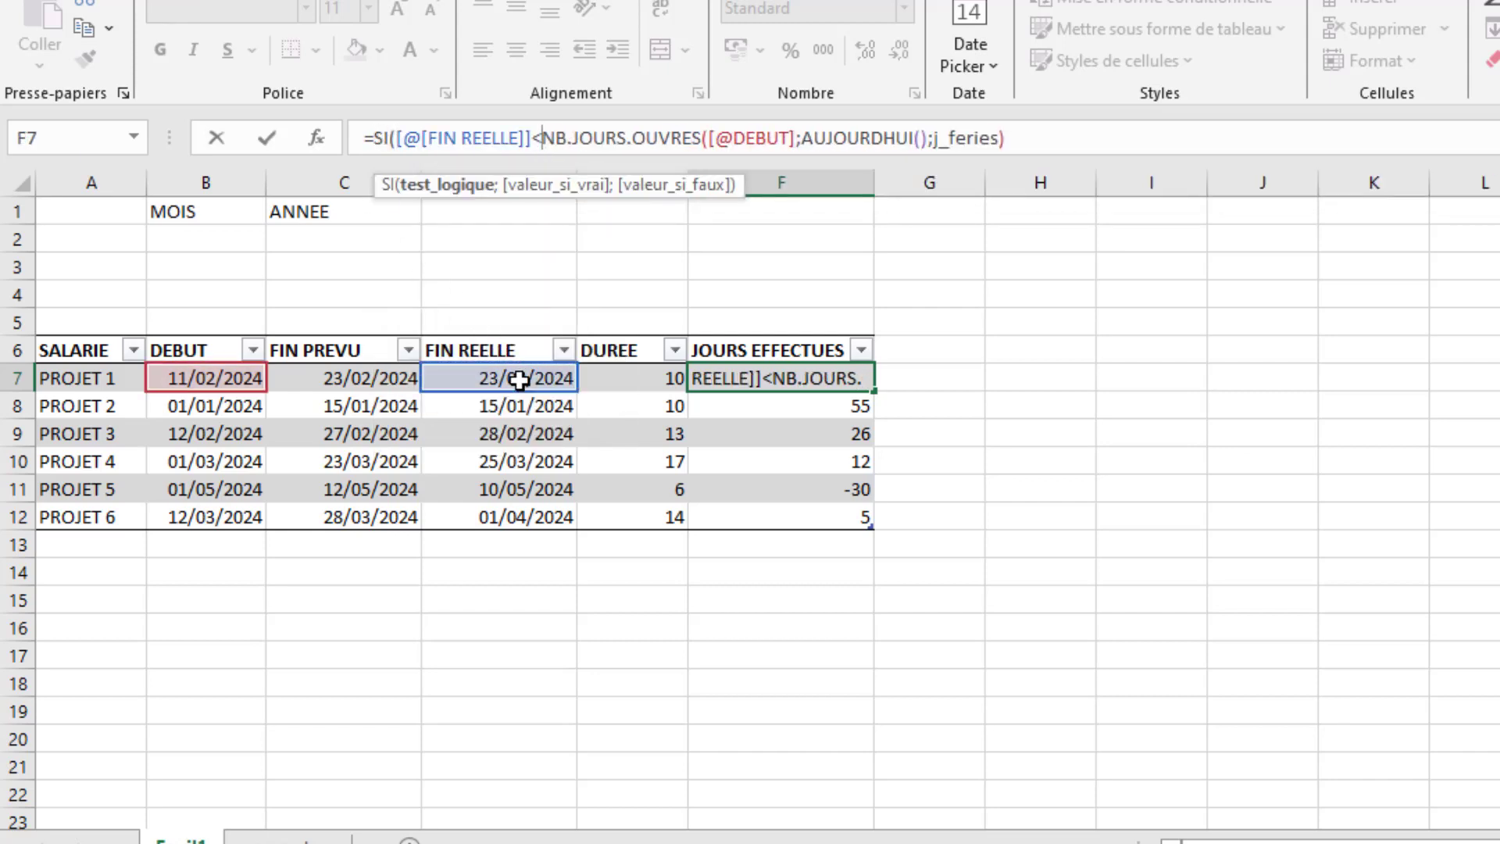
{"action": "type", "text": "auj"}
{"action": "key", "text": "Tab"}
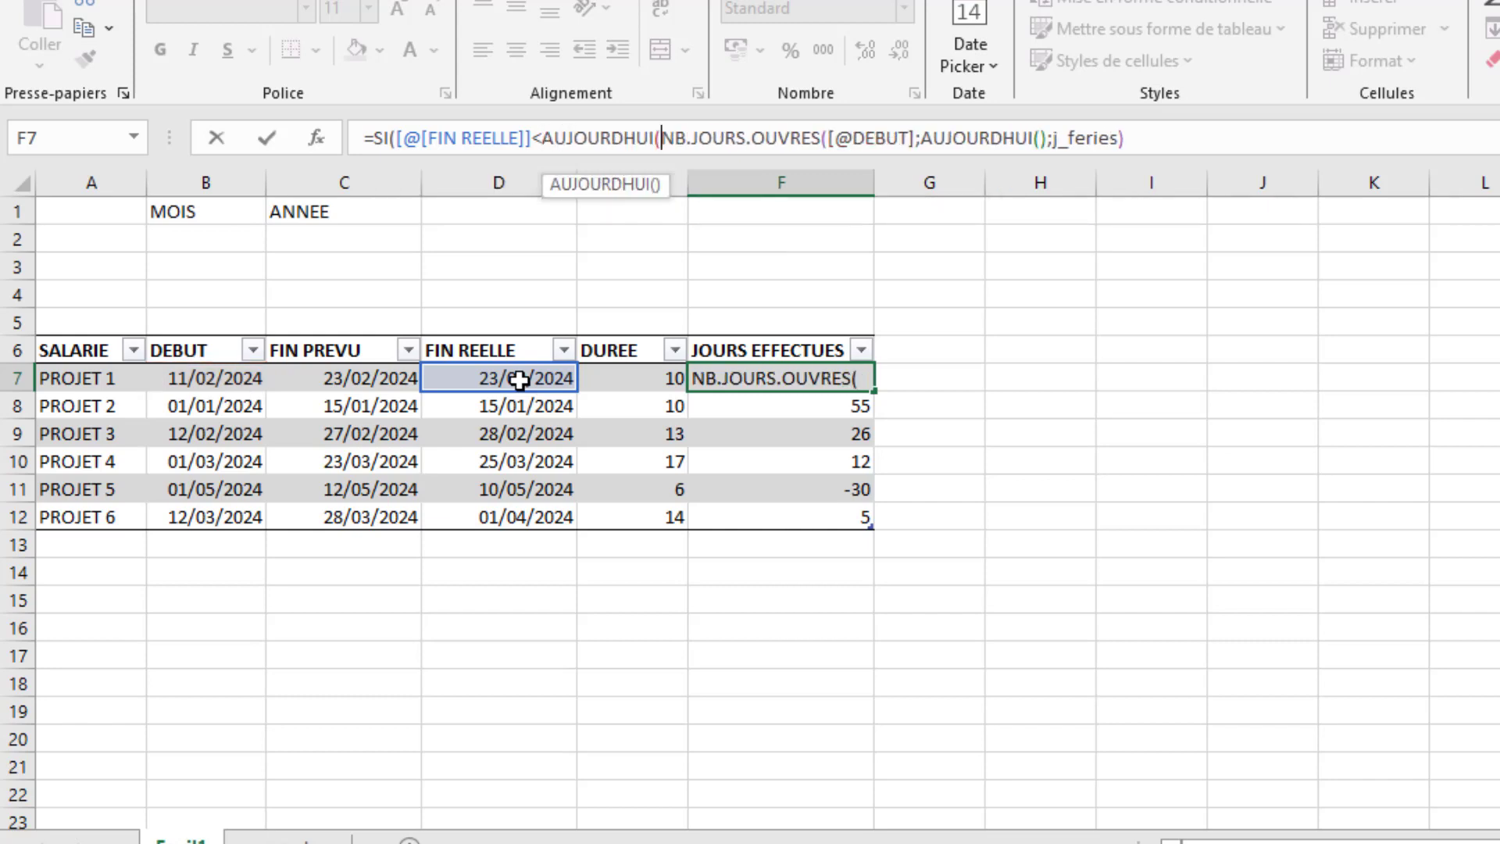
{"action": "type", "text": ");"}
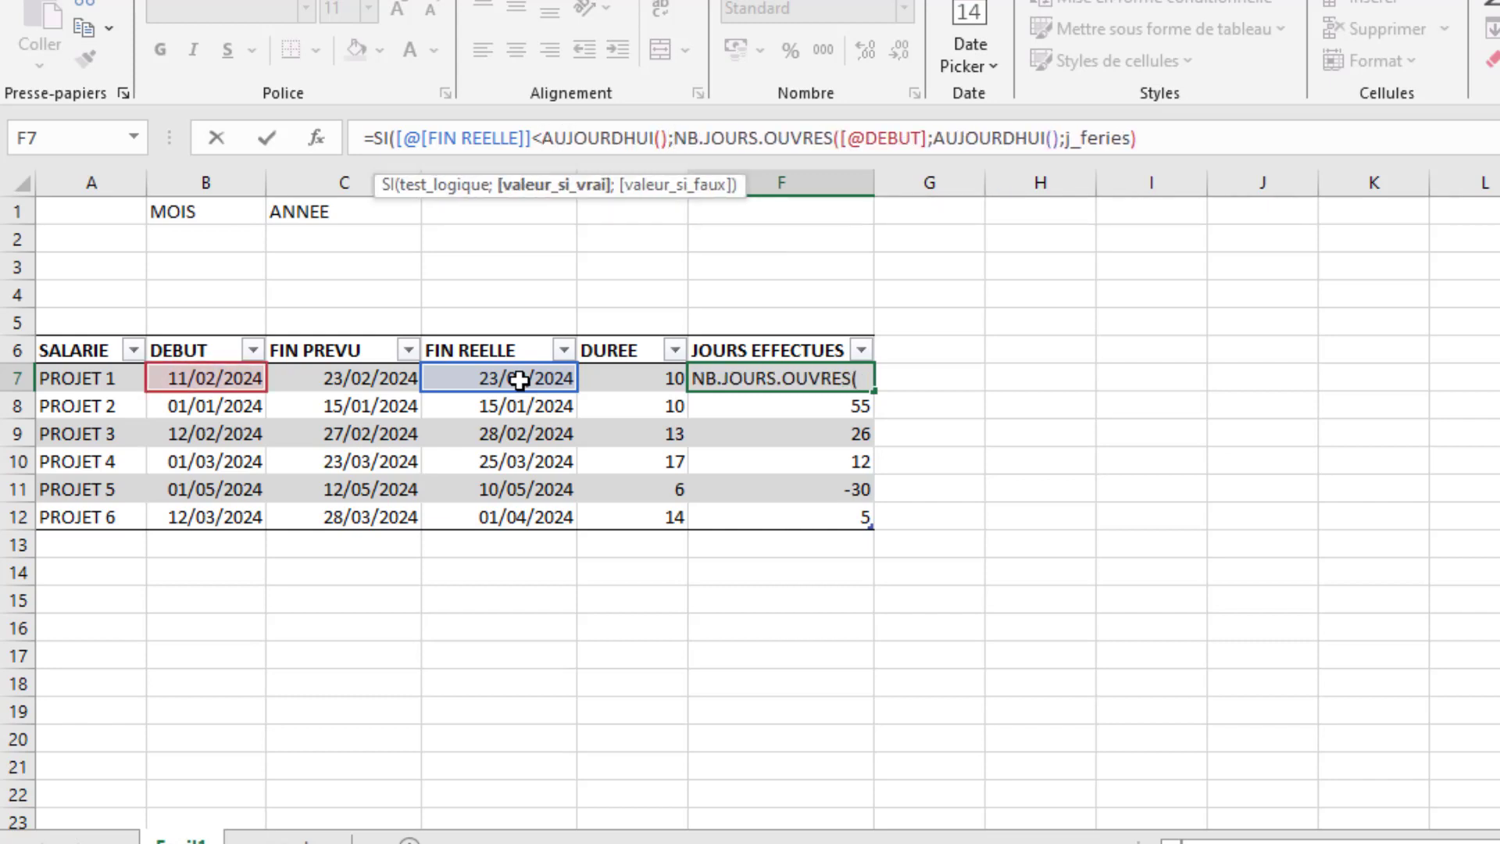
{"action": "type", "text": "\"\";"}
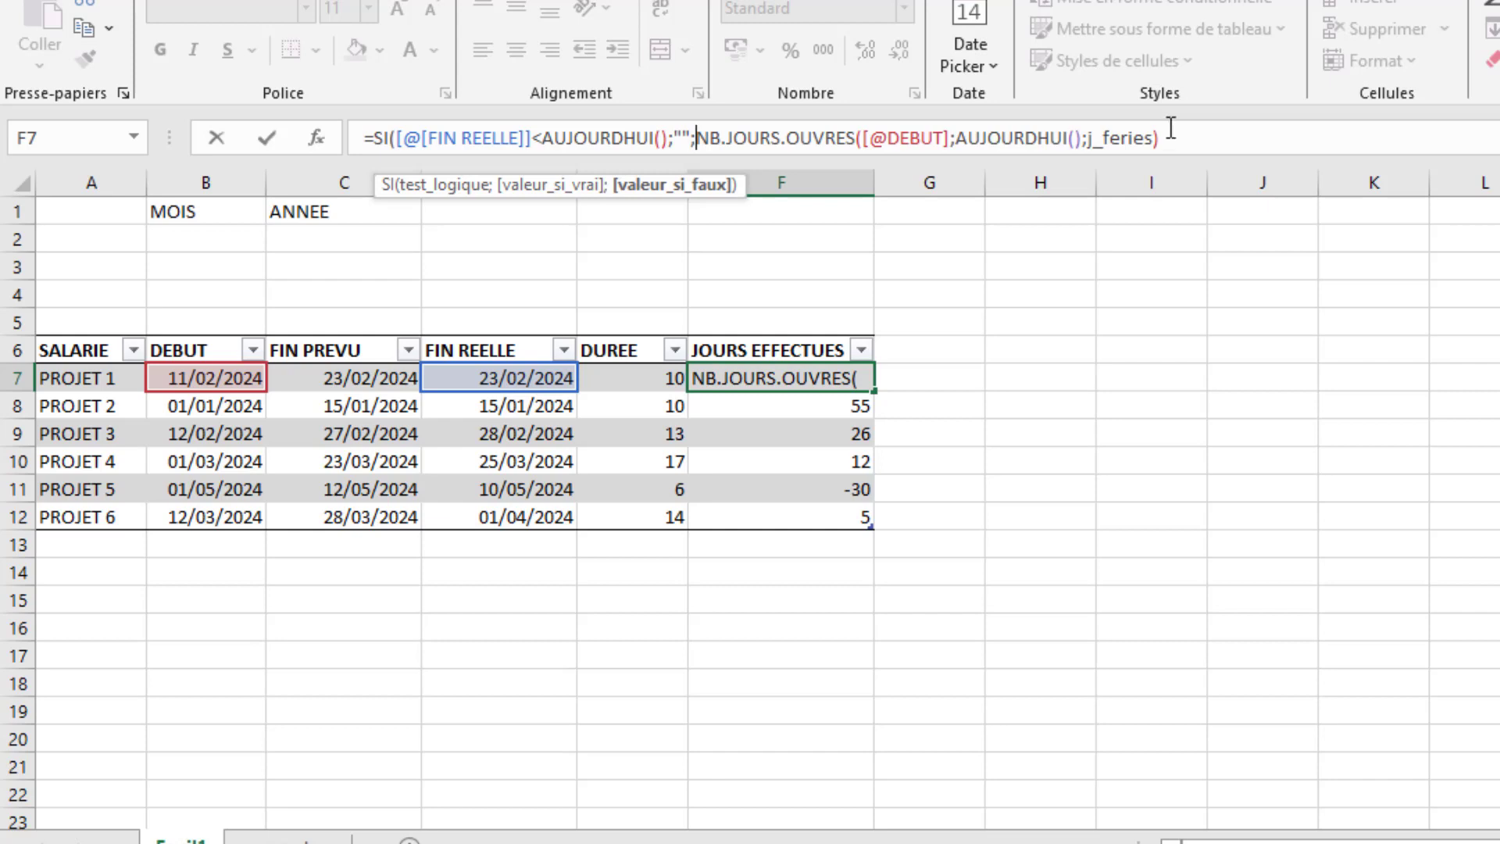
- Give the SI function an empty text ("") if true and the NB.JOURS.OUVRES calculation if false, and enter the formula
{"action": "left_click", "coordinate": [1176, 140]}
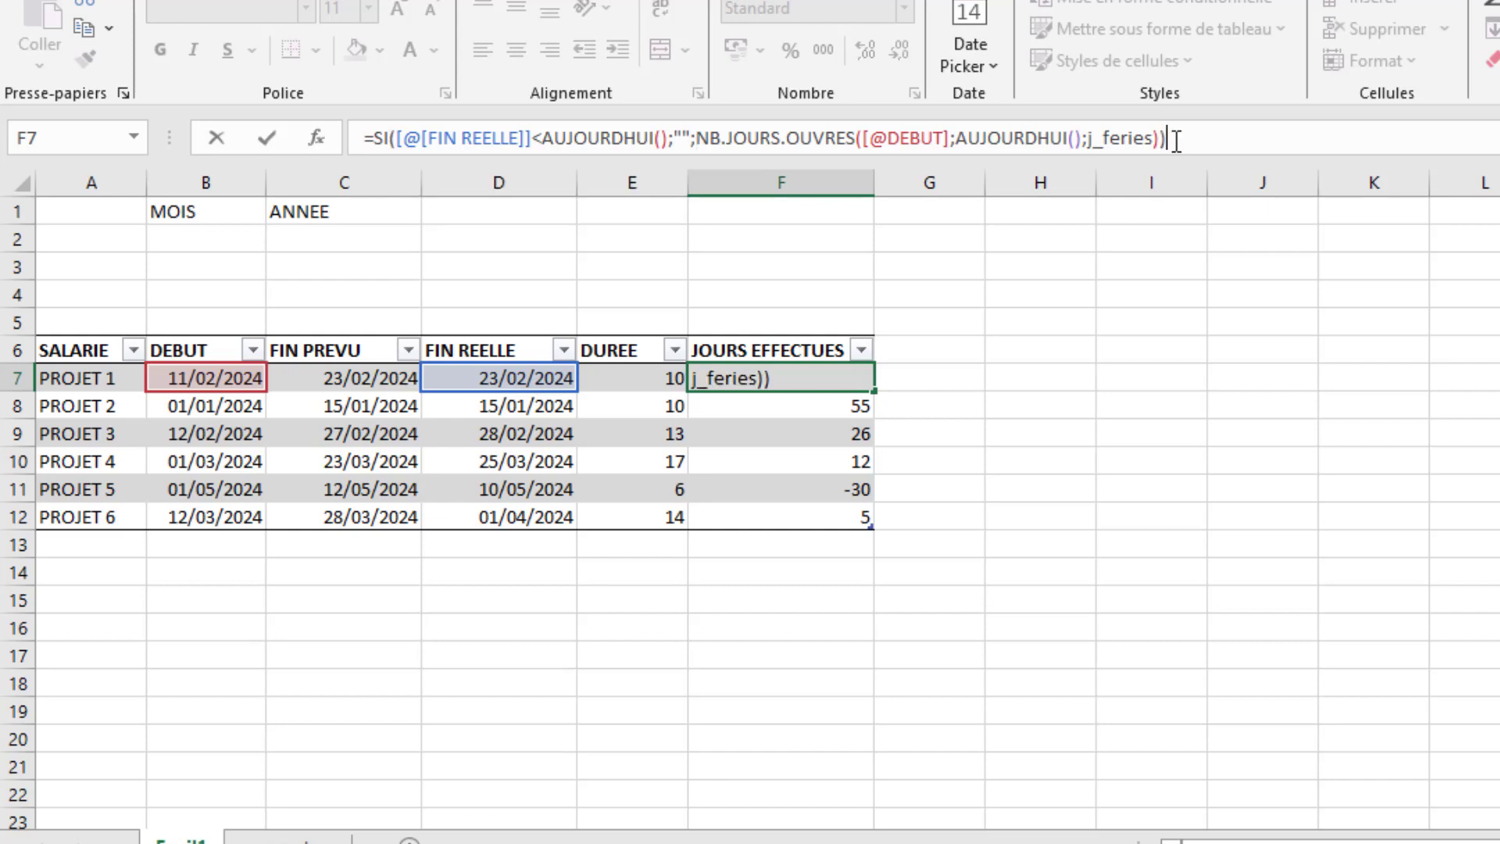
{"action": "key", "text": "Return"}
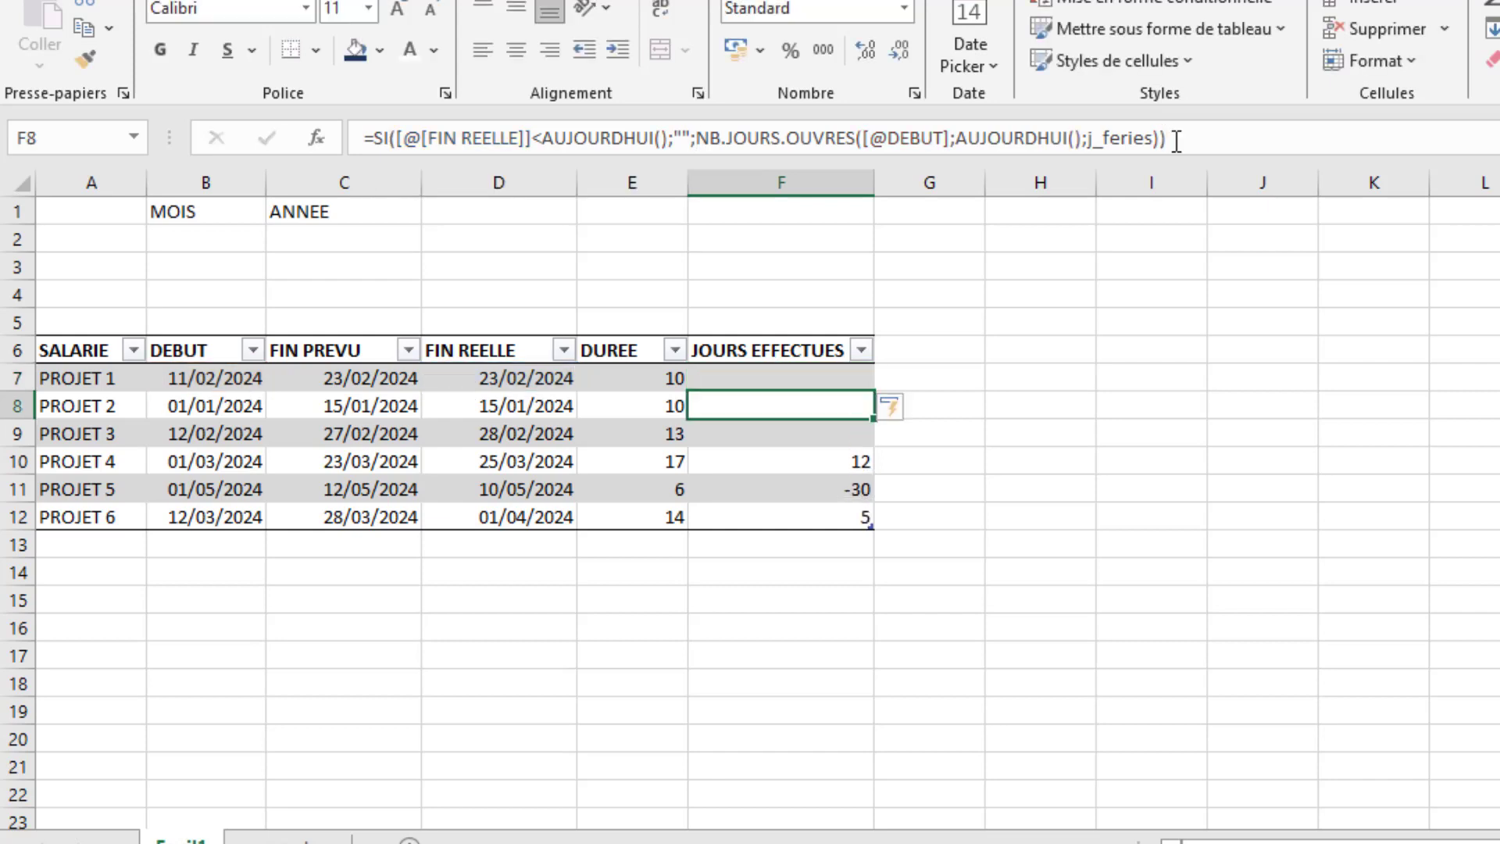
{"action": "left_click", "coordinate": [805, 384]}
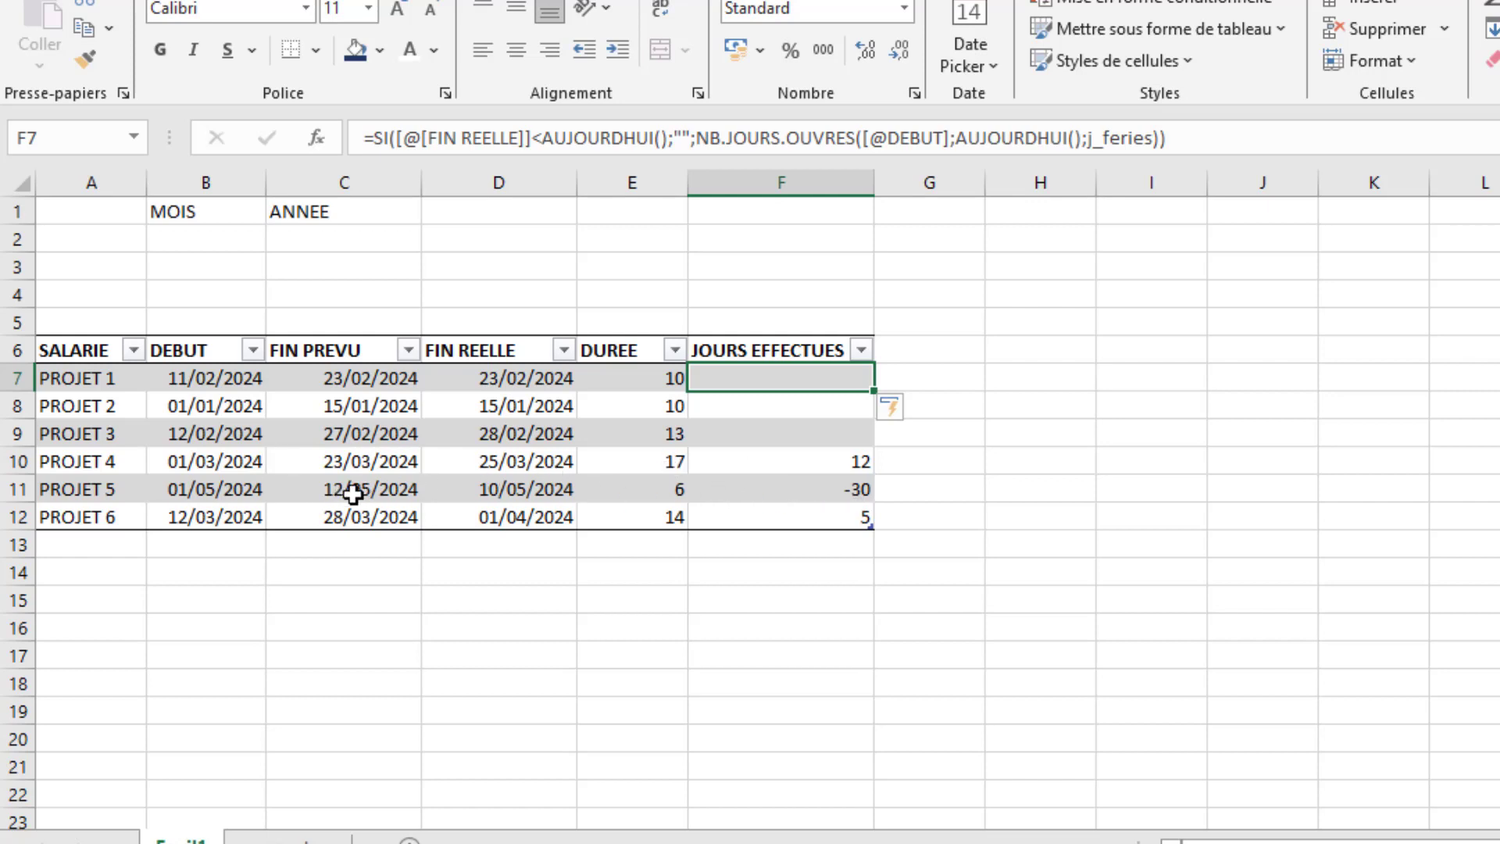
- Insert a nested SI before NB.JOURS.OUVRES in the F7 formula, testing whether the row's DEBUT > AUJOURDHUI()
{"action": "left_click", "coordinate": [660, 629]}
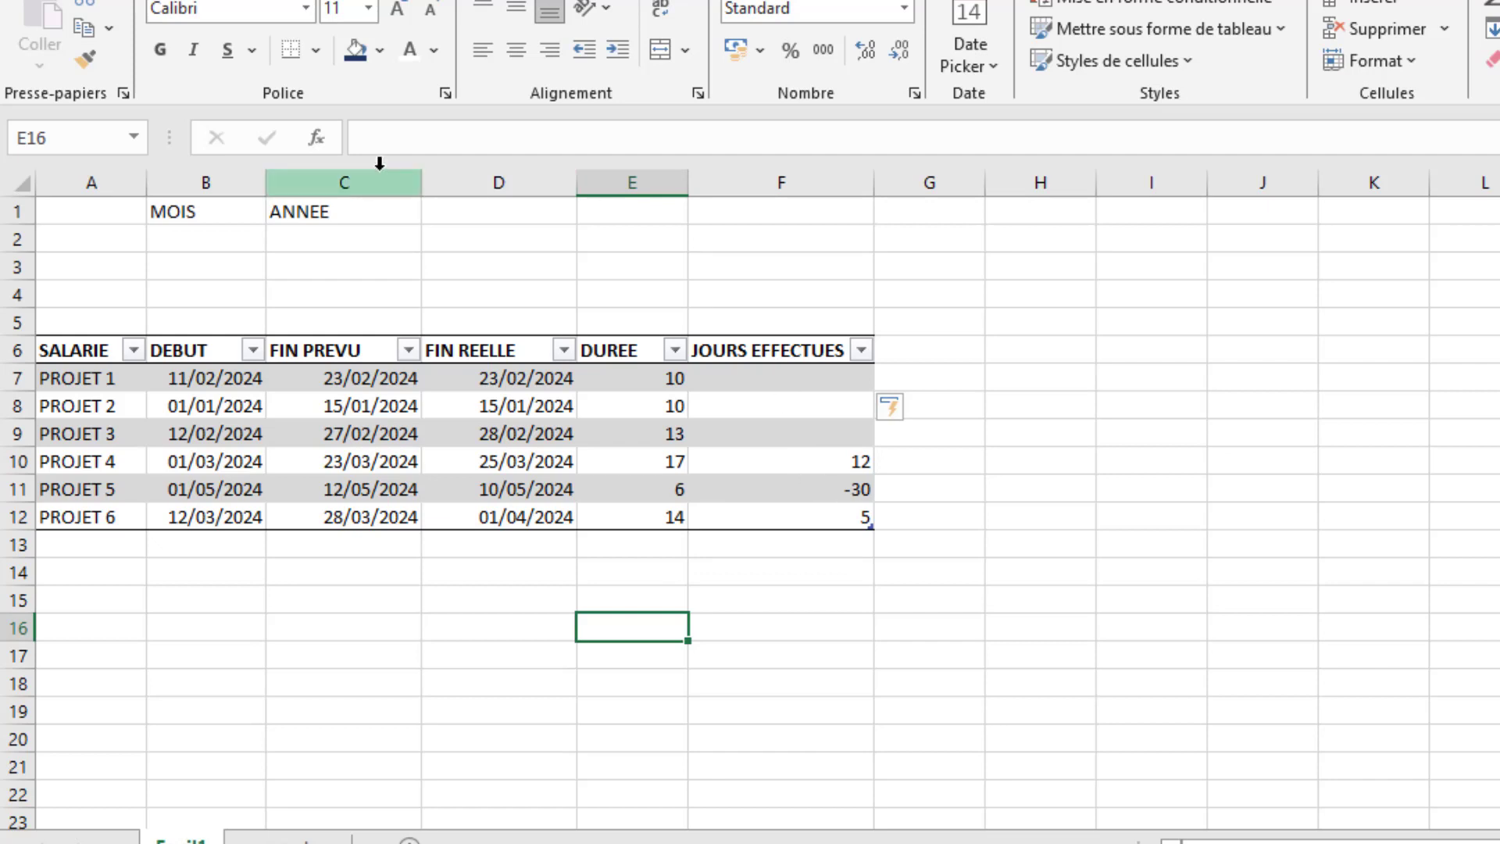
{"action": "left_click", "coordinate": [802, 369]}
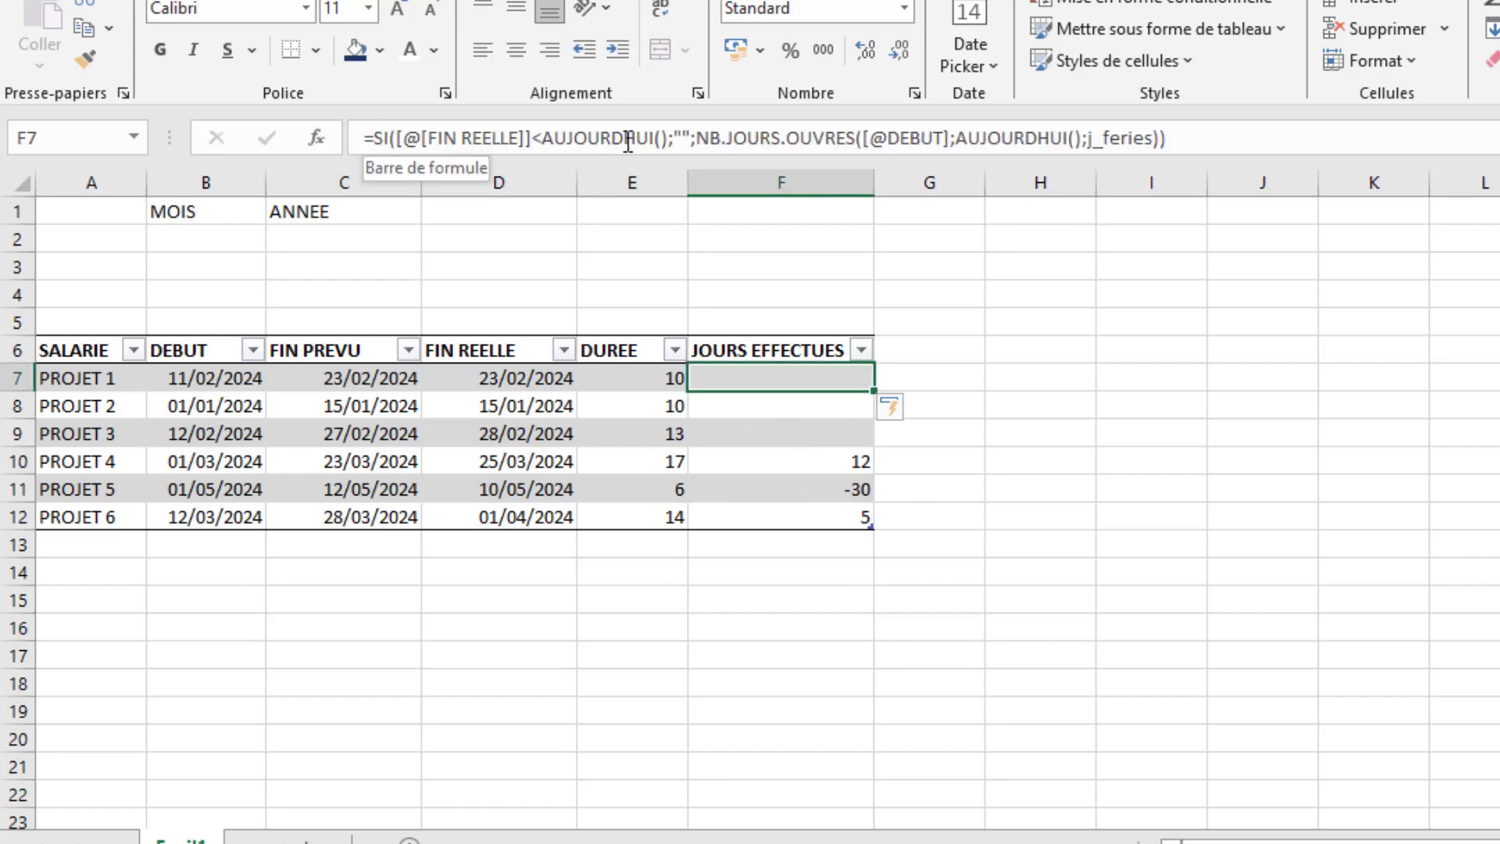
{"action": "left_click", "coordinate": [697, 137]}
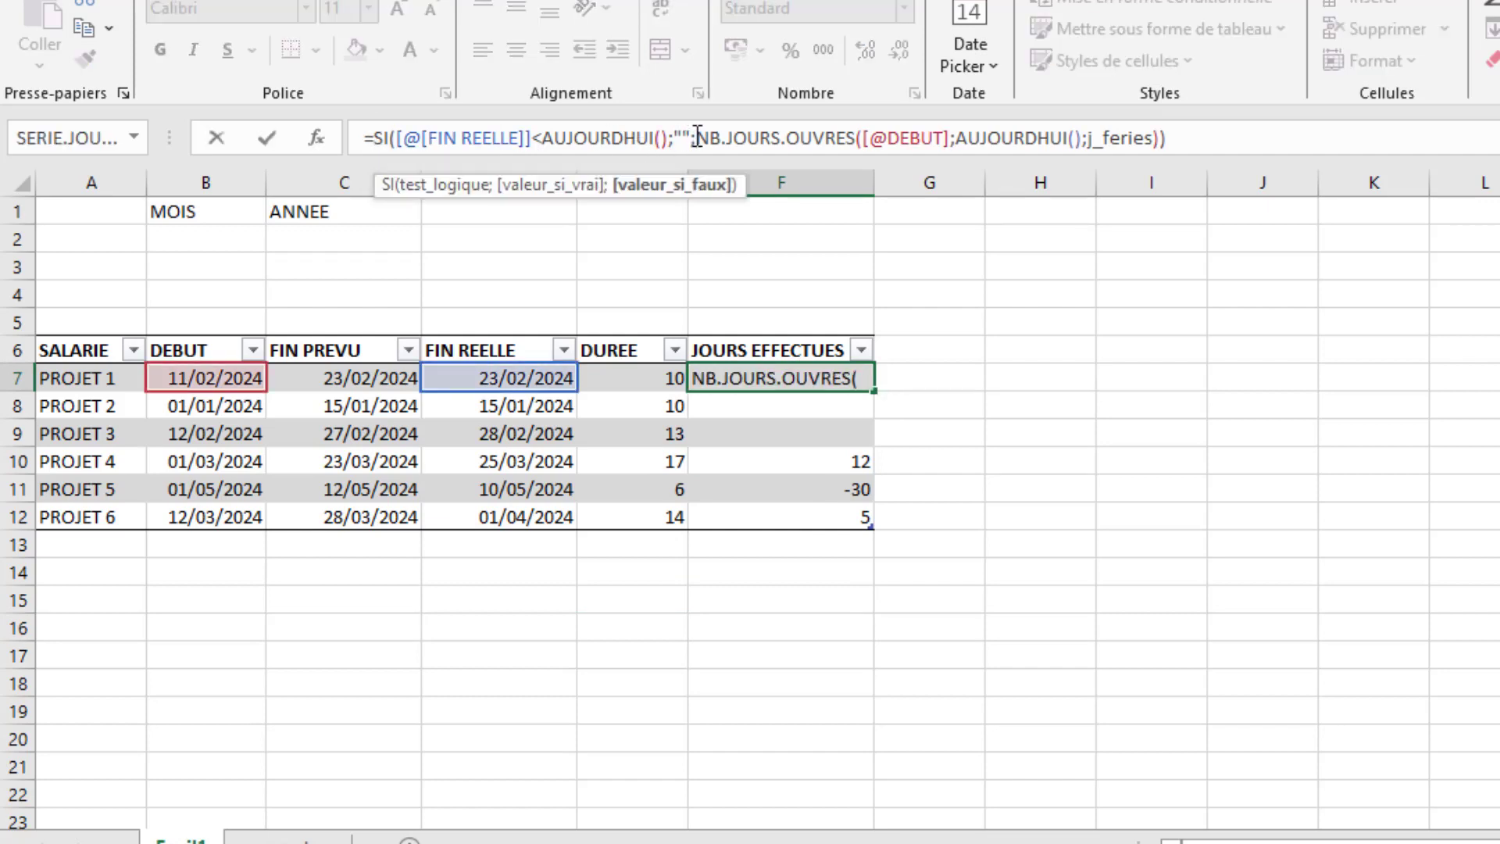
{"action": "type", "text": "SI("}
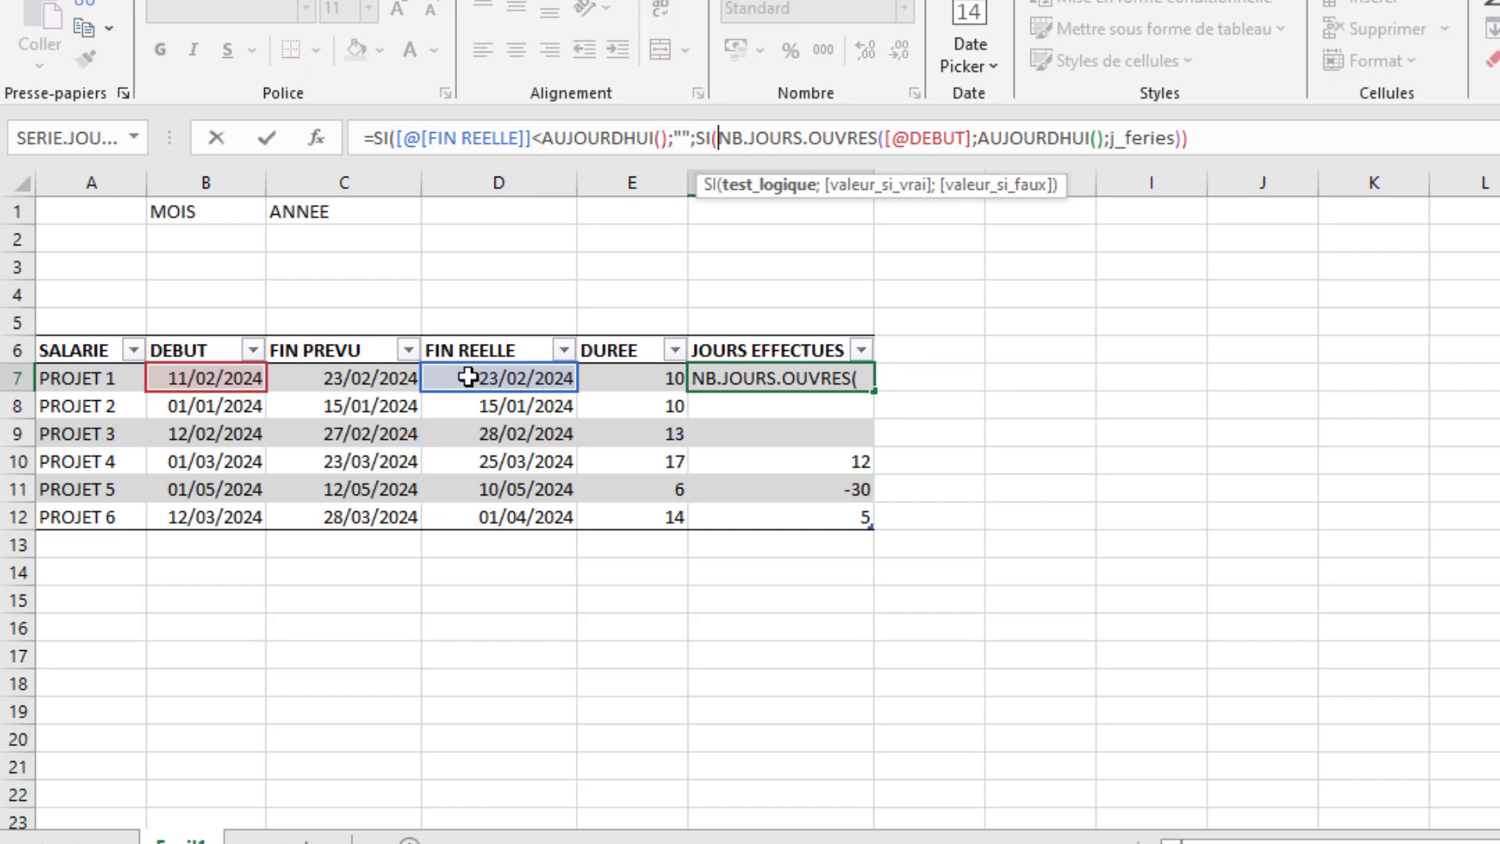
{"action": "left_click", "coordinate": [201, 381]}
{"action": "type", "text": ">"}
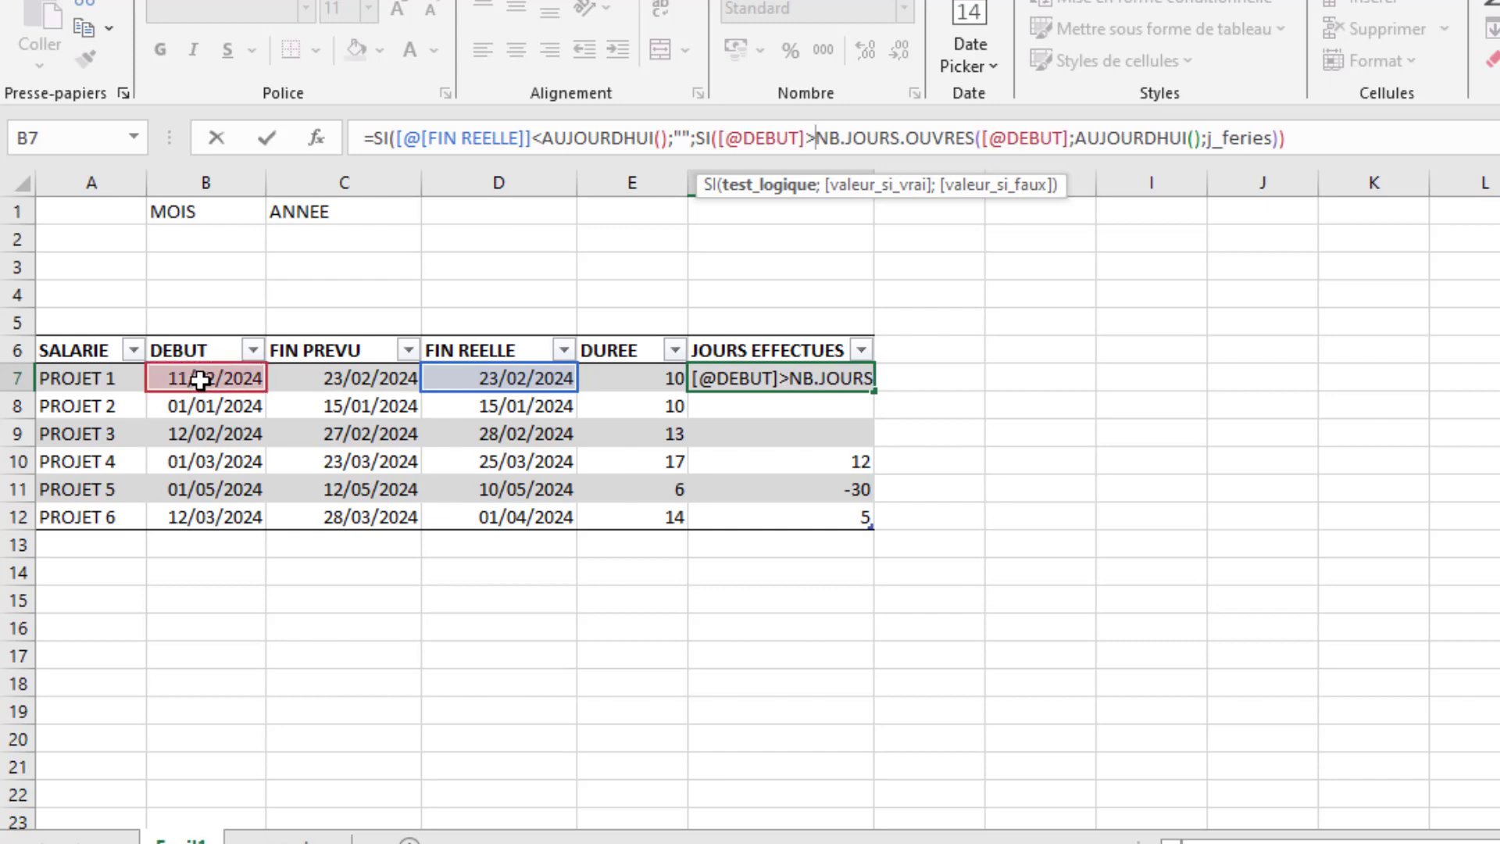
{"action": "type", "text": "auj"}
{"action": "key", "text": "Tab"}
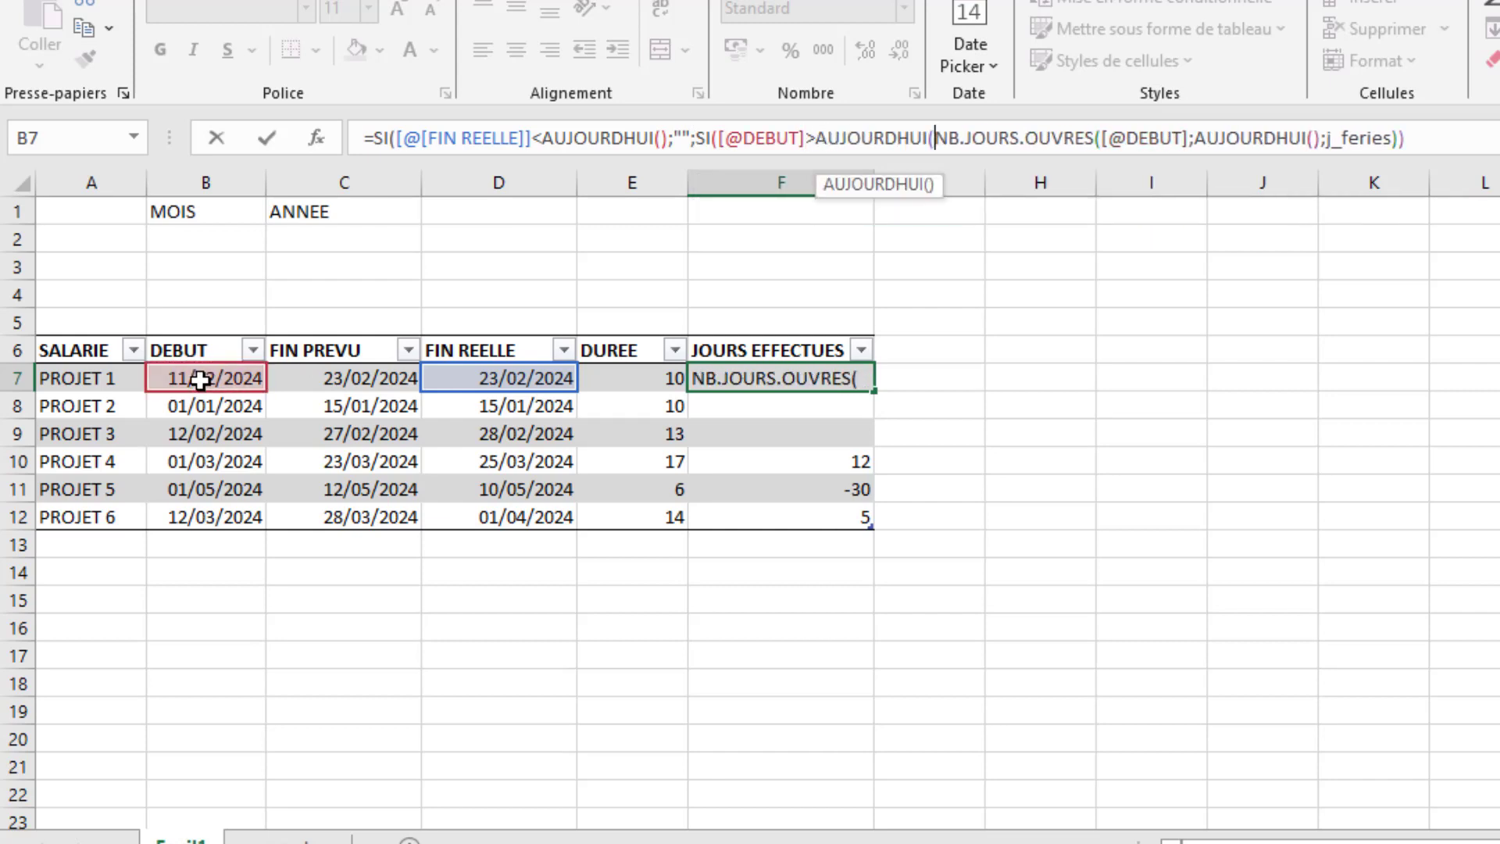
{"action": "type", "text": ")"}
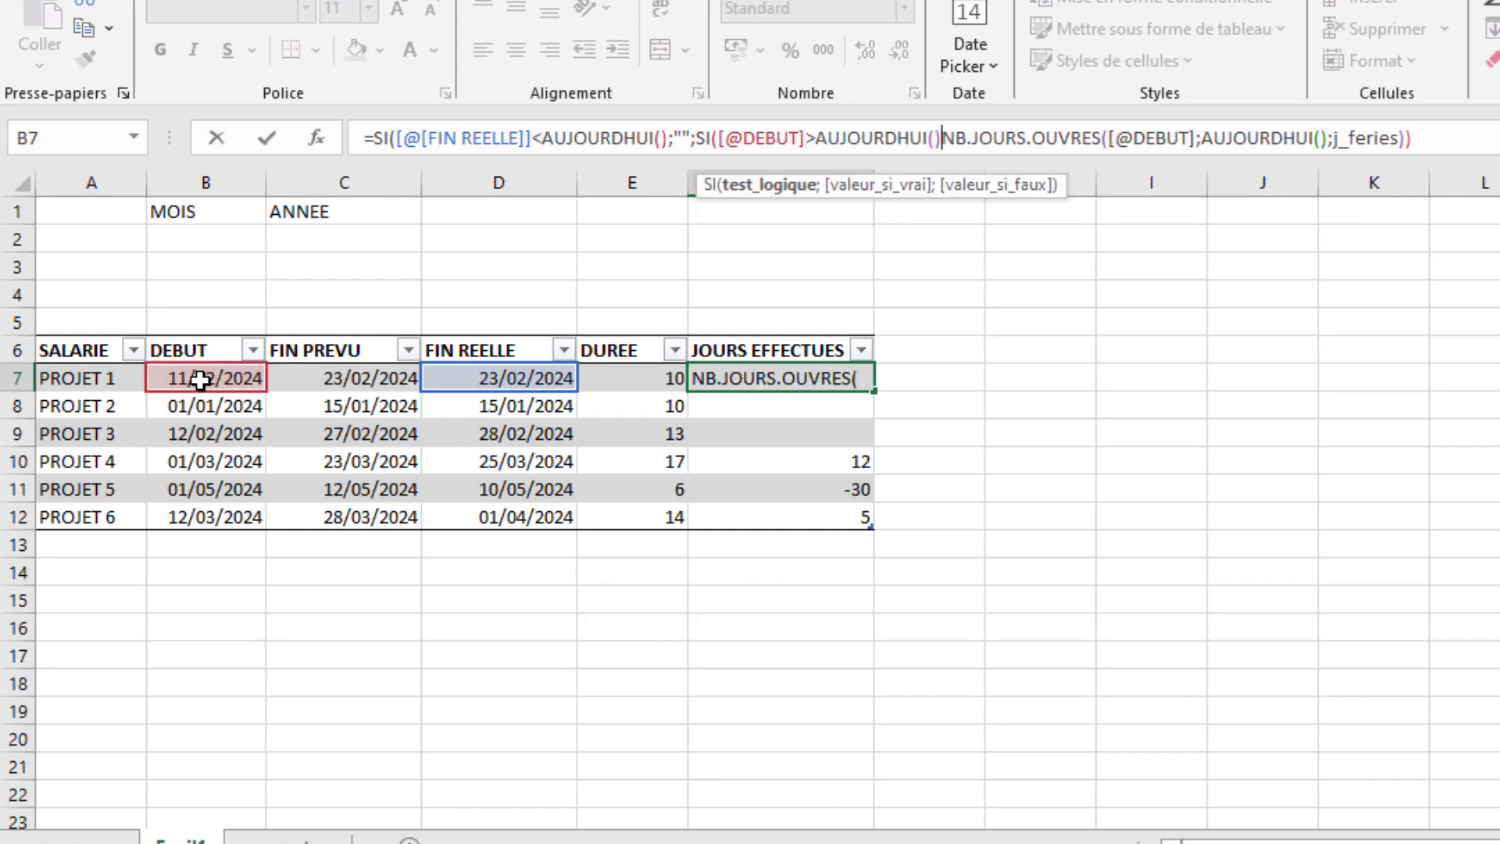
{"action": "type", "text": ";"}
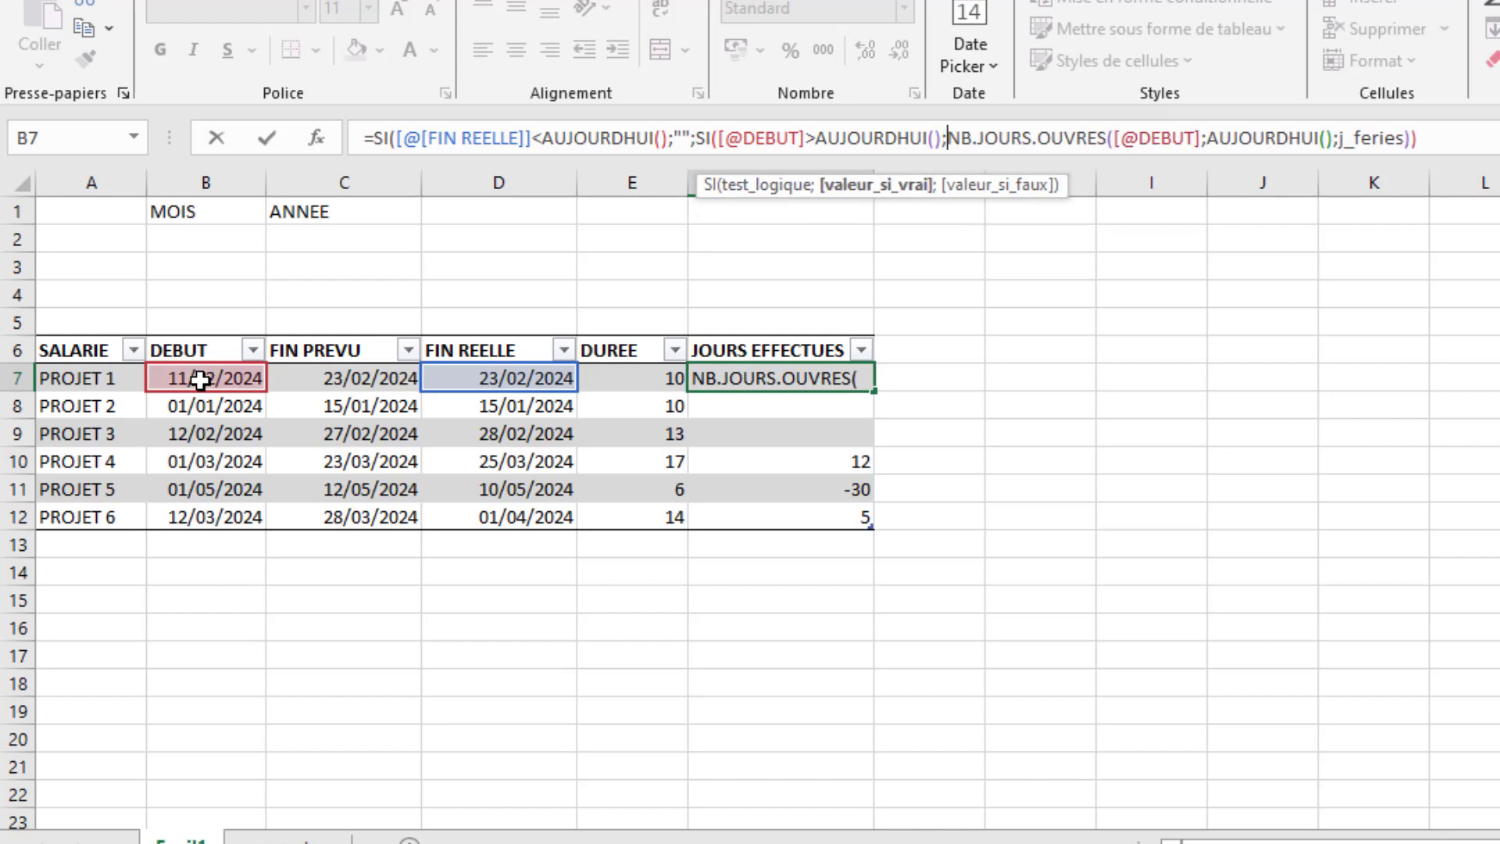
{"action": "type", "text": "\"0\""}
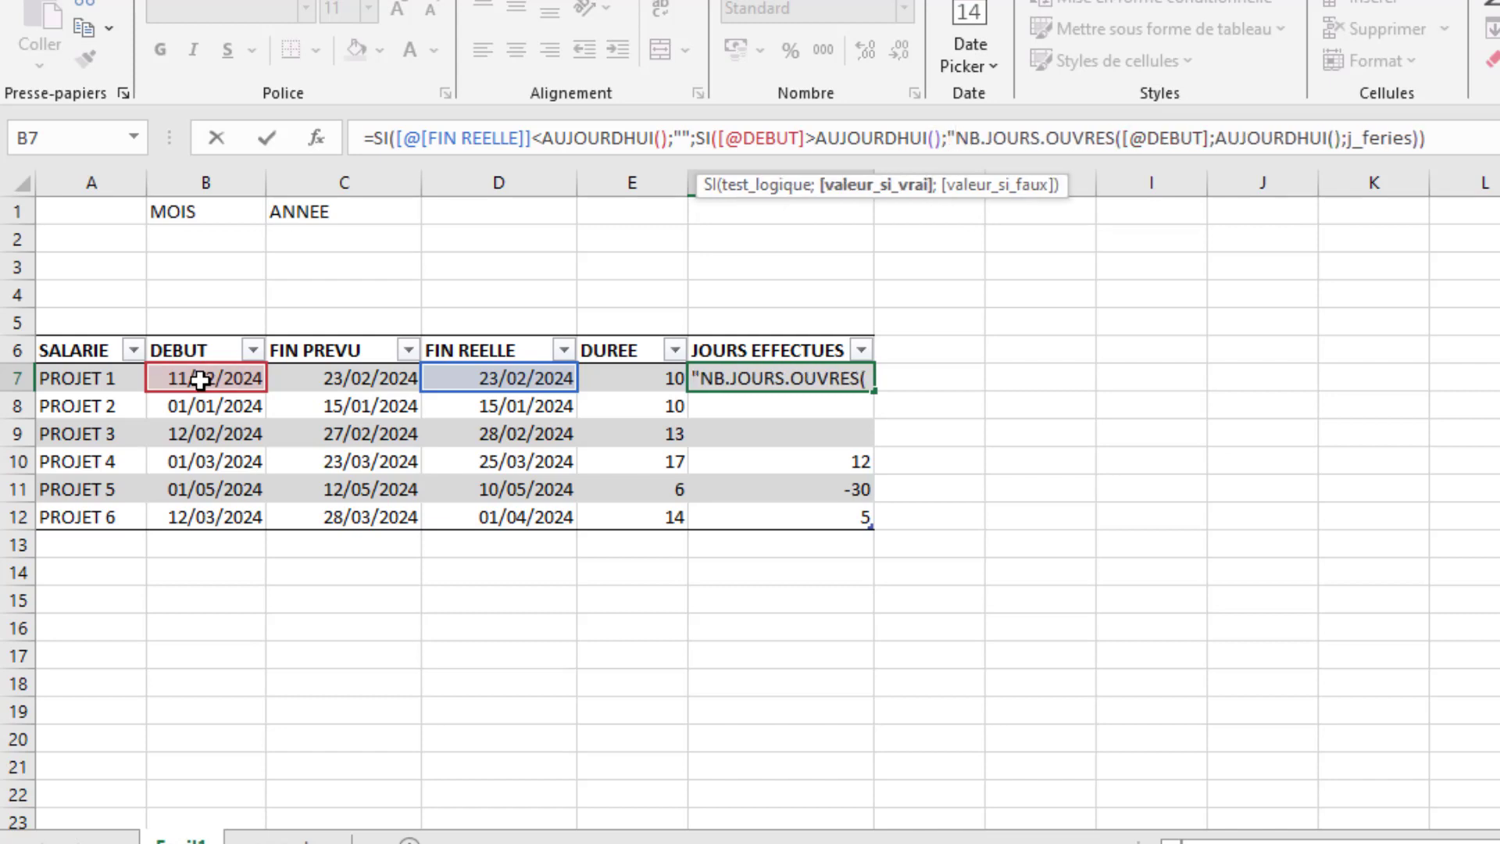
- Give the nested SI "0" if true and the NB.JOURS.OUVRES calculation if false, close it and enter the formula
{"action": "type", "text": ";"}
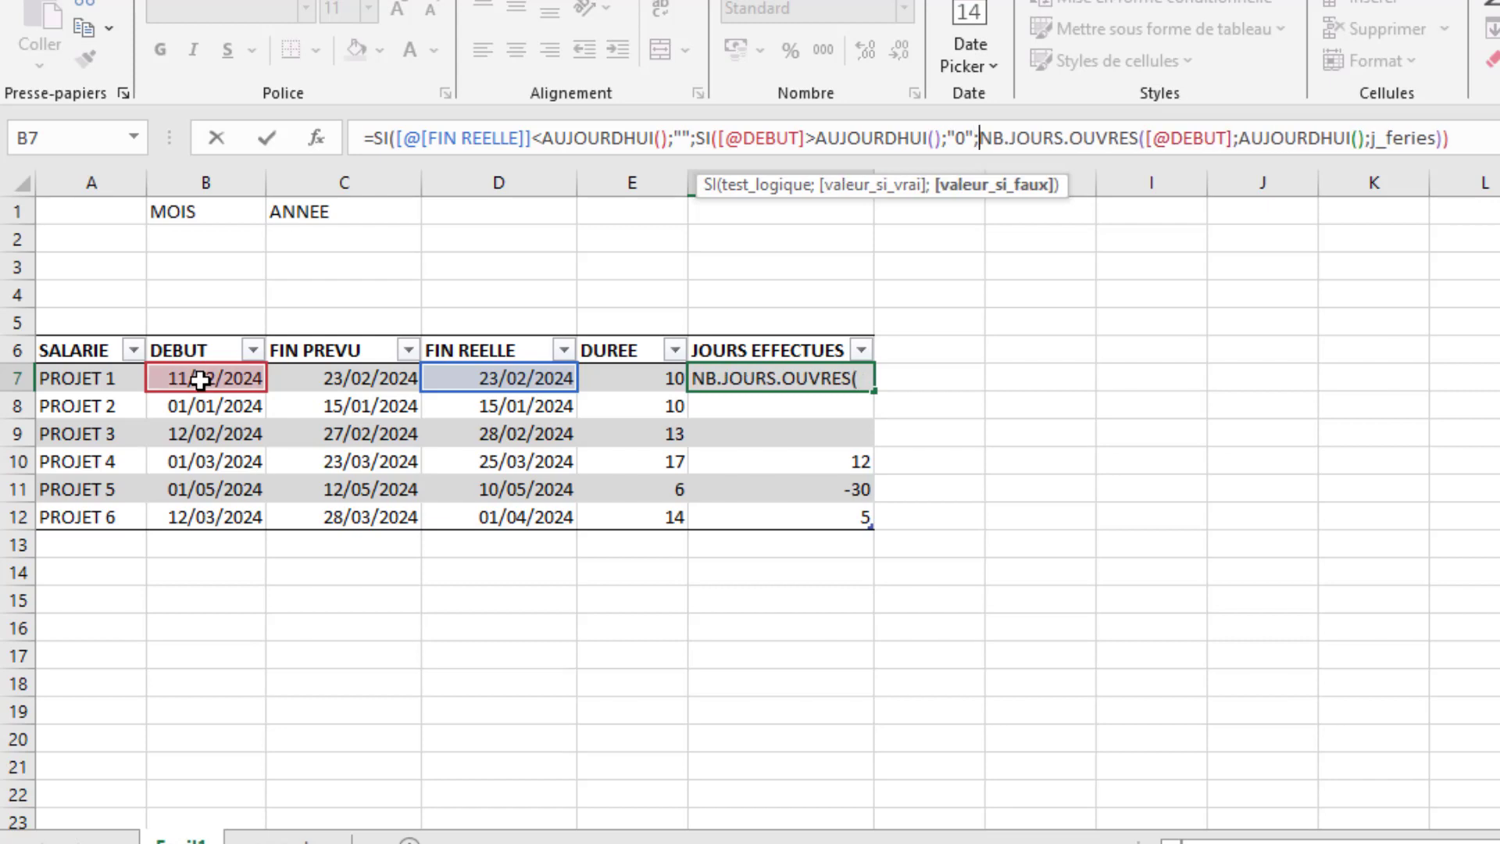
{"action": "left_click", "coordinate": [1480, 137]}
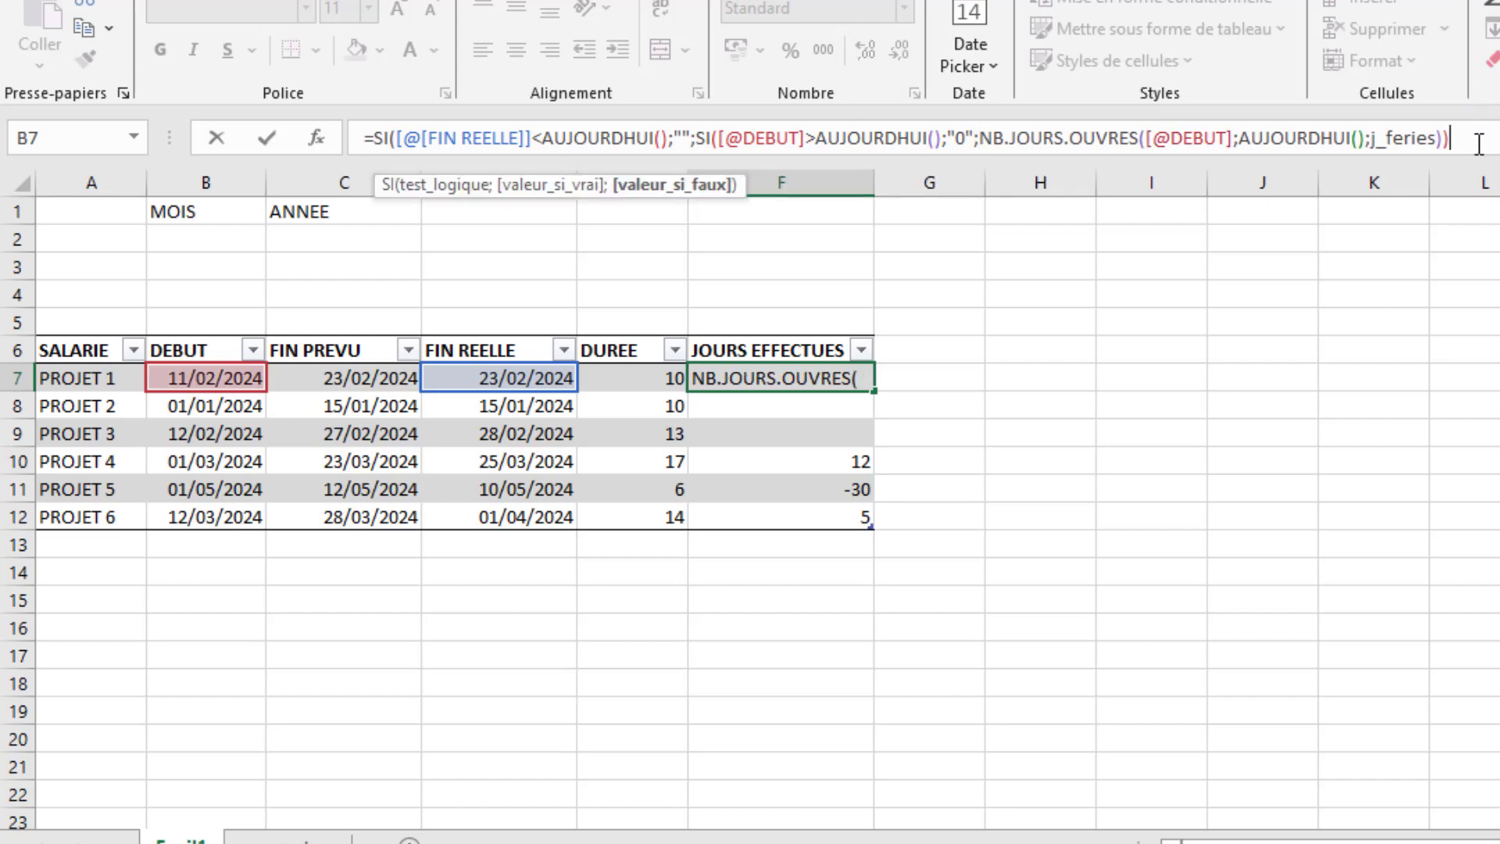
{"action": "type", "text": ")"}
{"action": "key", "text": "Return"}
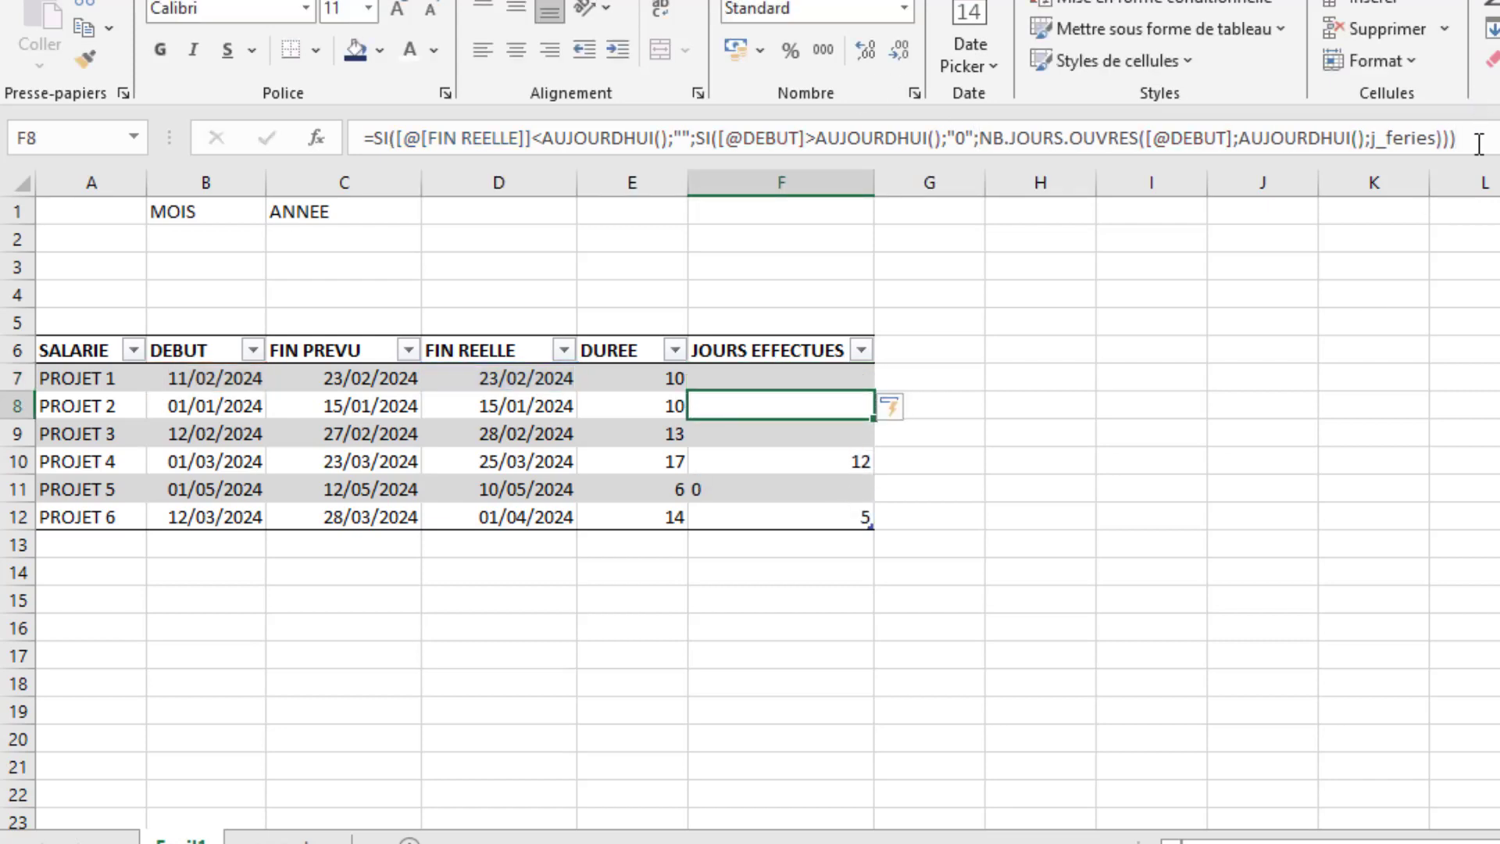
- Replace the text "0" in the F7 formula's nested SI with the number 0
{"action": "left_click", "coordinate": [759, 377]}
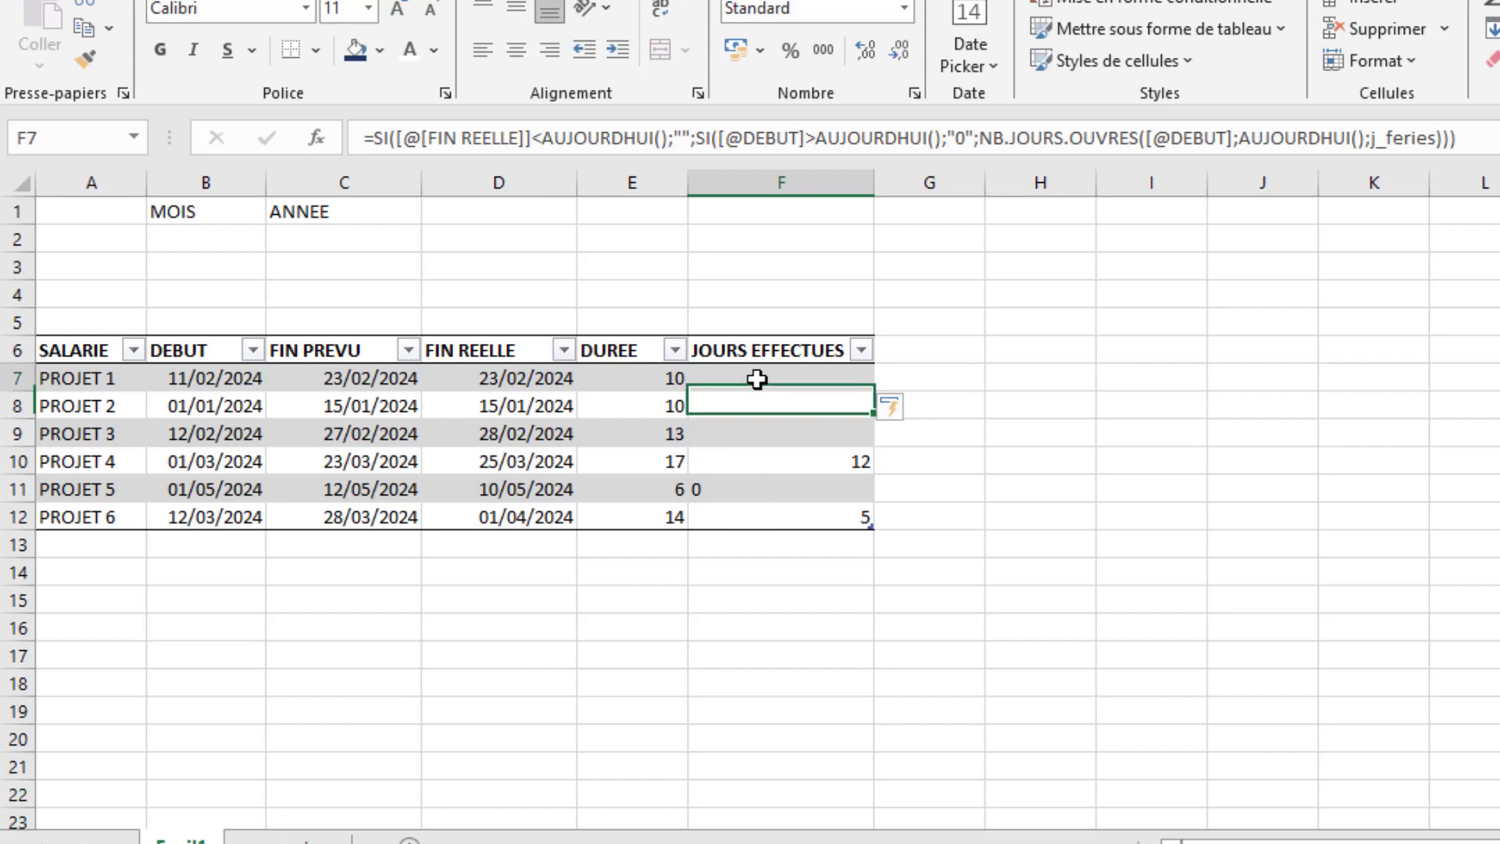
{"action": "left_click", "coordinate": [957, 138]}
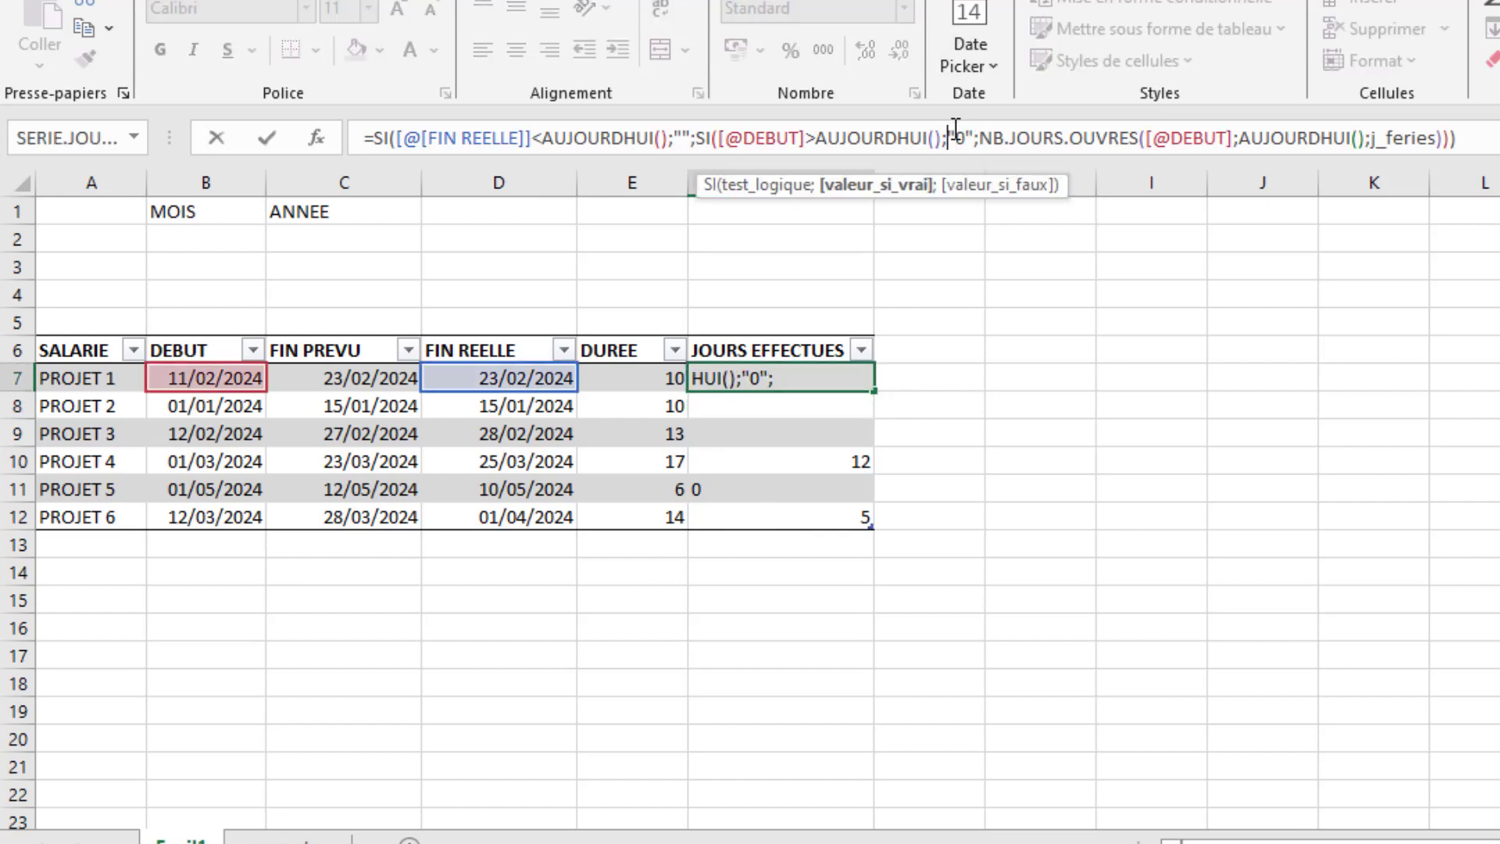
{"action": "key", "text": "BackSpace"}
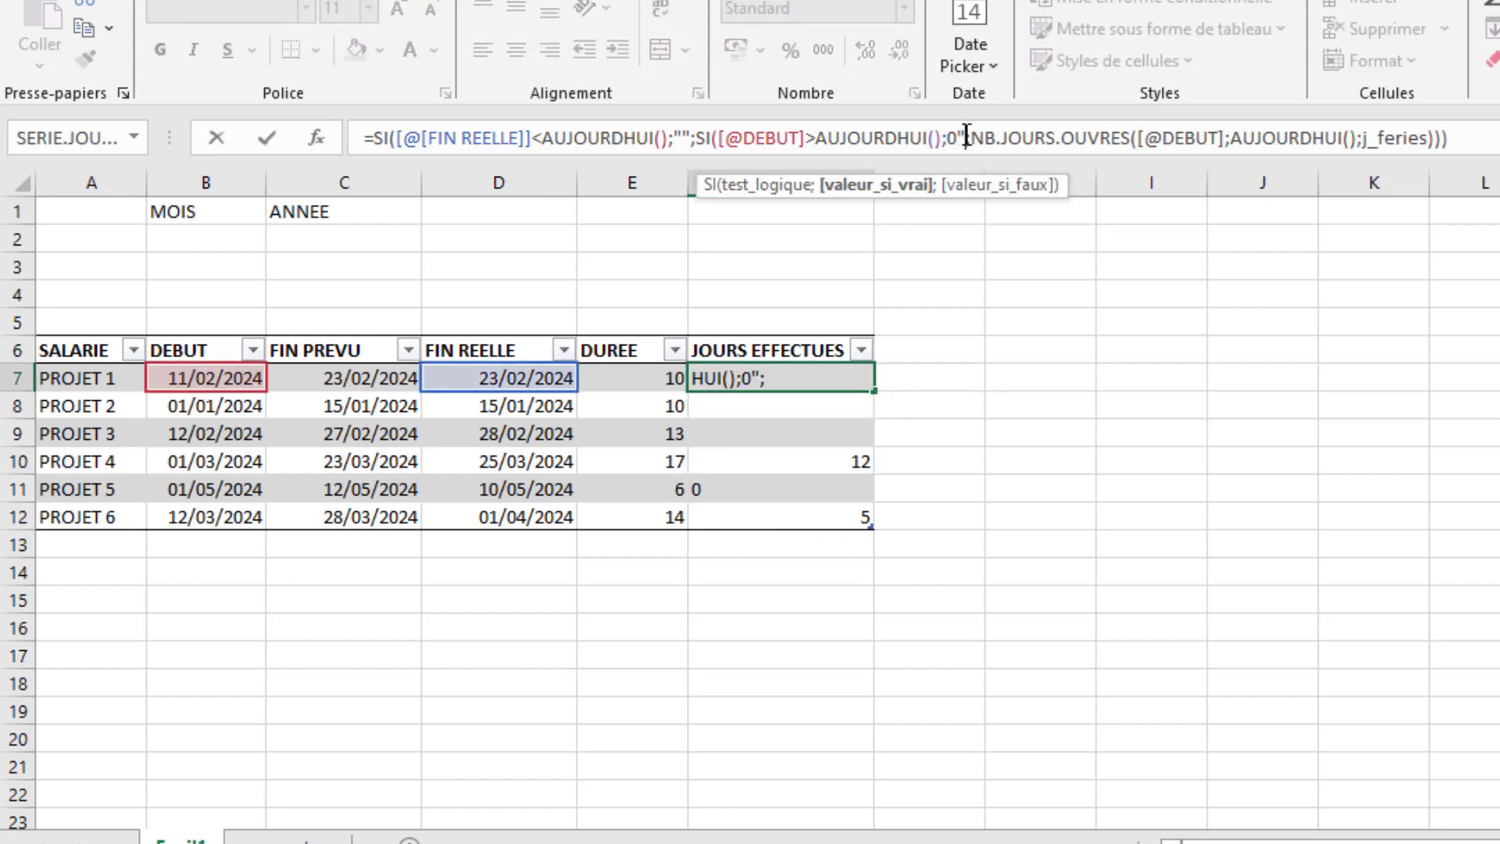
{"action": "key", "text": "BackSpace"}
{"action": "key", "text": "Return"}
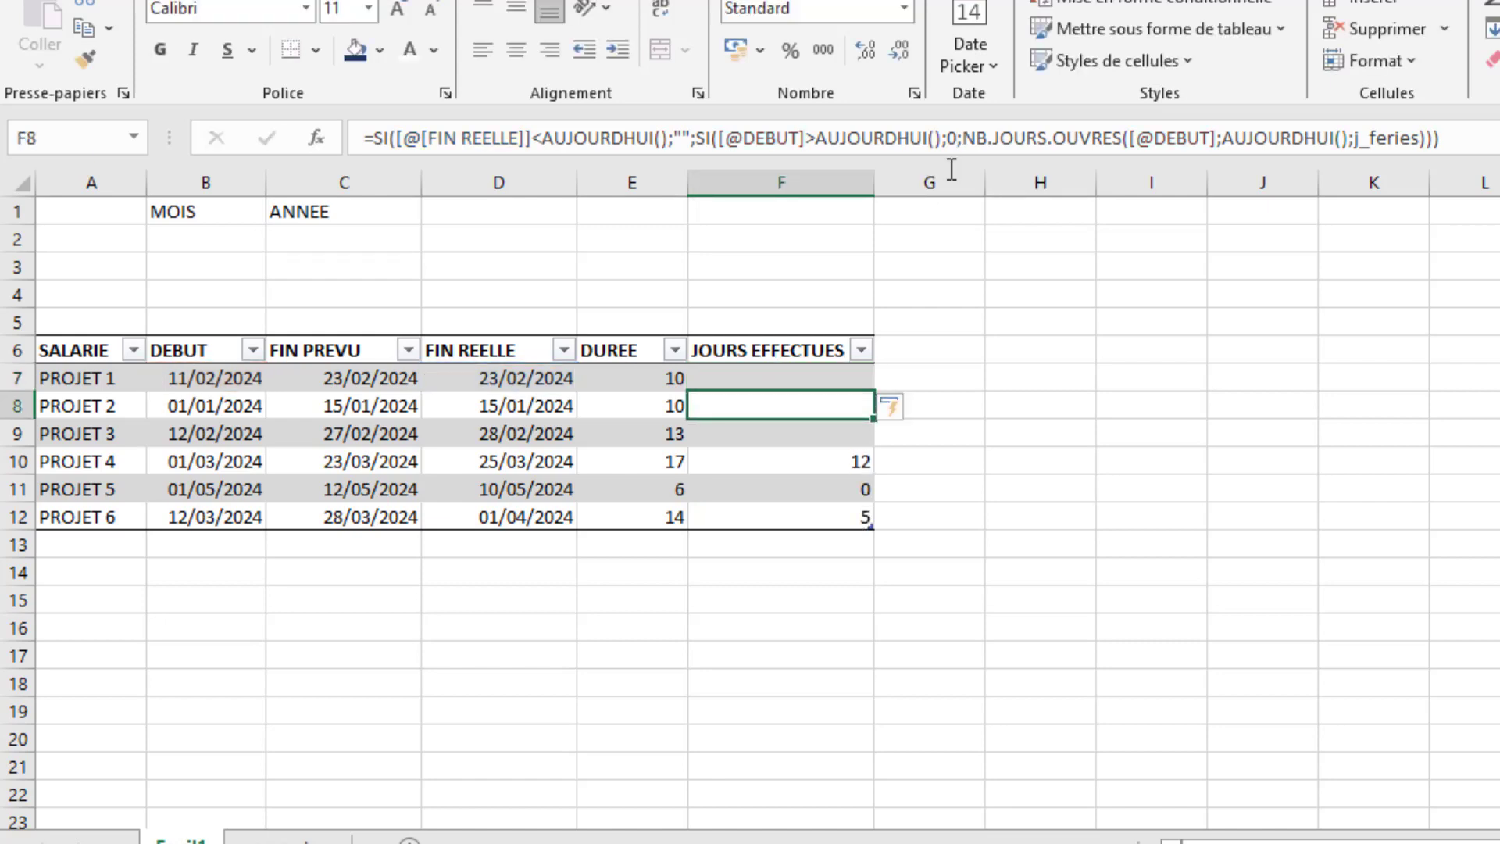
- Review the JOURS EFFECTUES formula, PROJET 5's DUREE, FIN REELLE and DEBUT cells, and the PROJET 6 row
{"action": "left_click", "coordinate": [840, 374]}
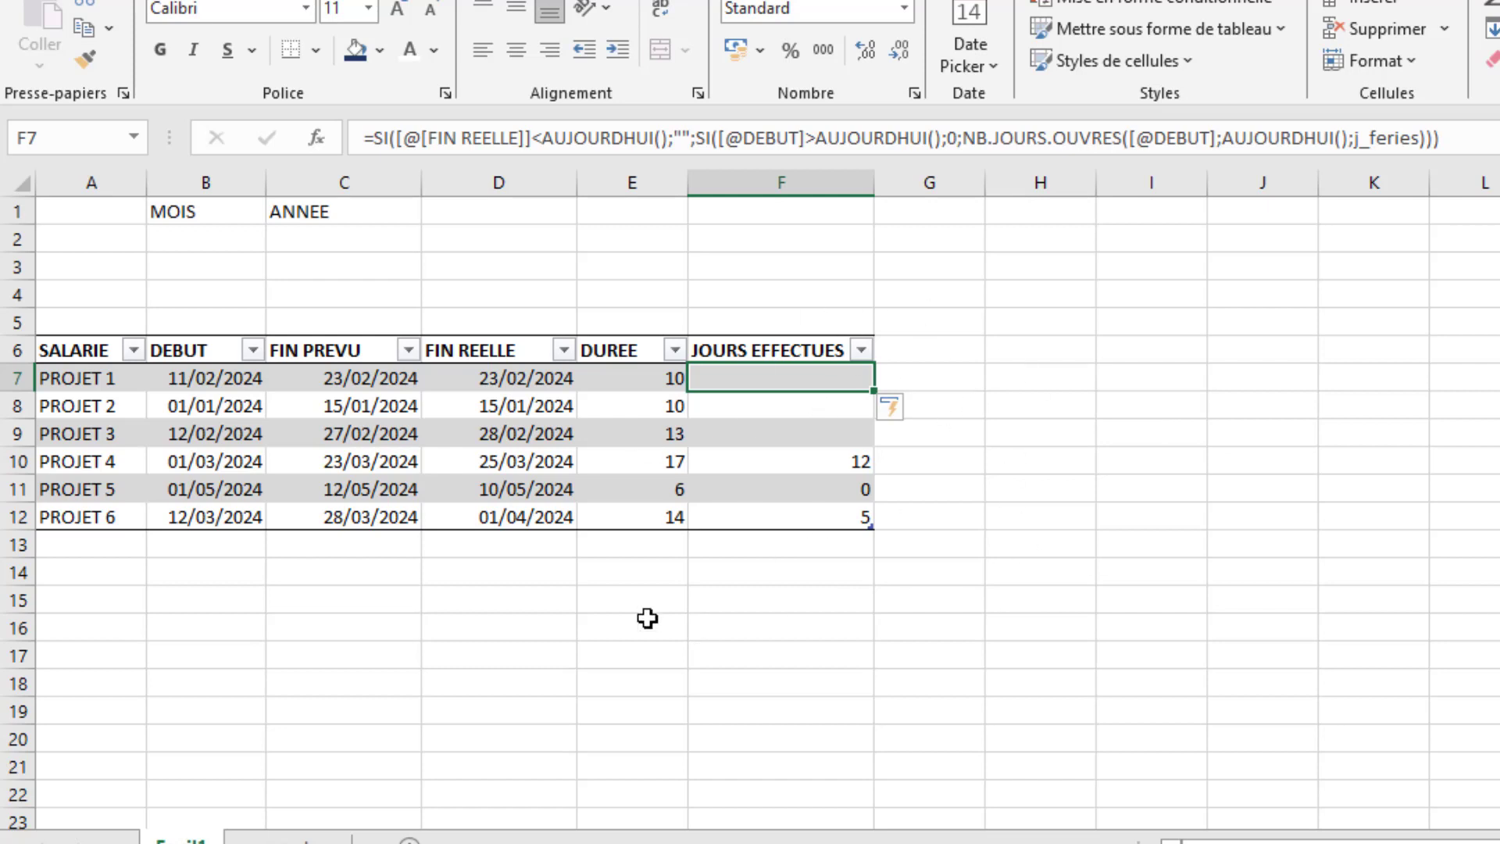
{"action": "left_click", "coordinate": [615, 495]}
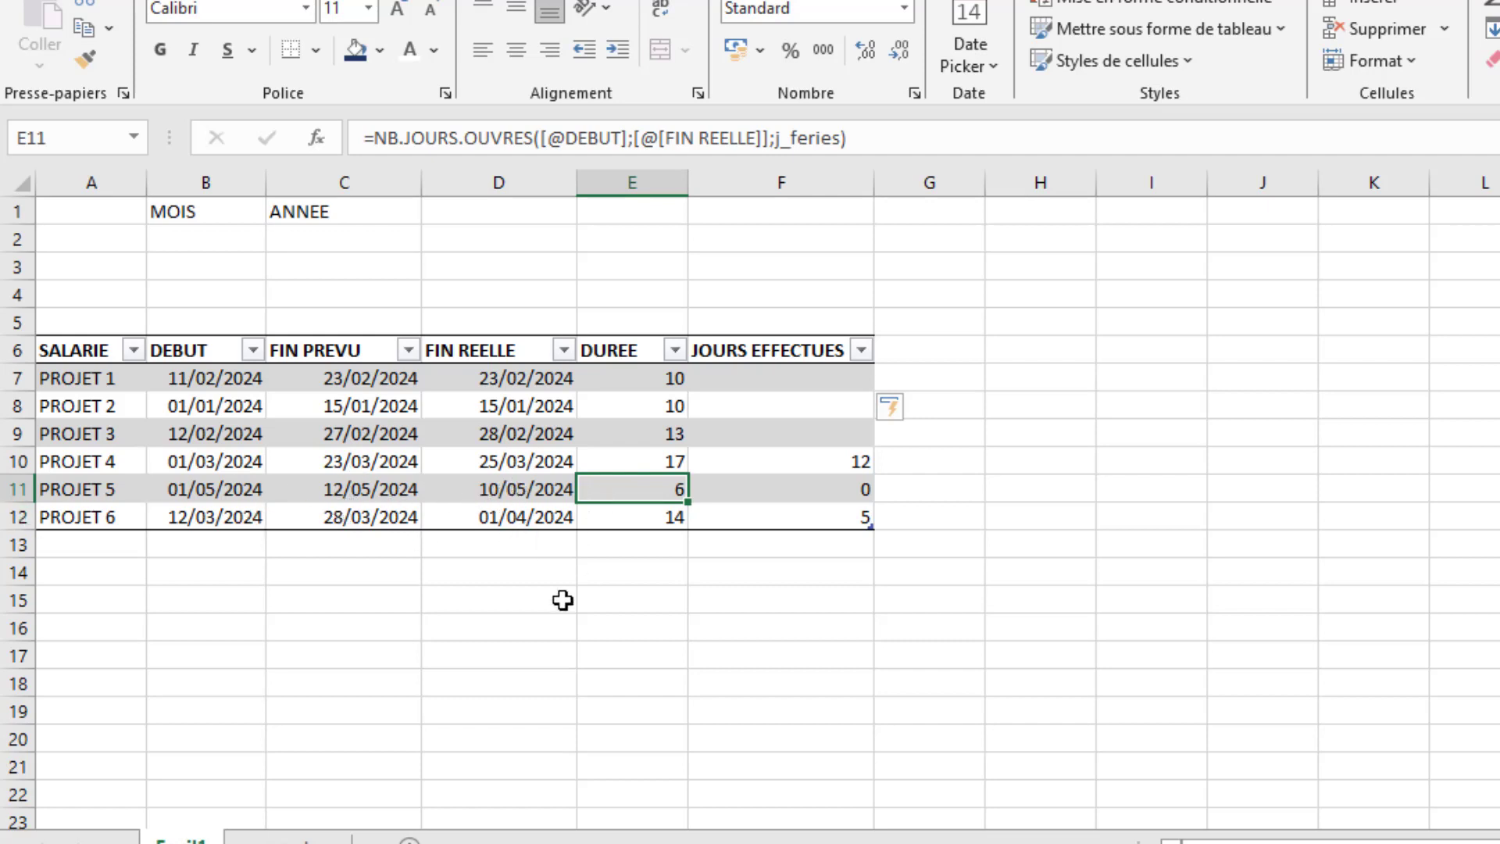
{"action": "left_click", "coordinate": [523, 486]}
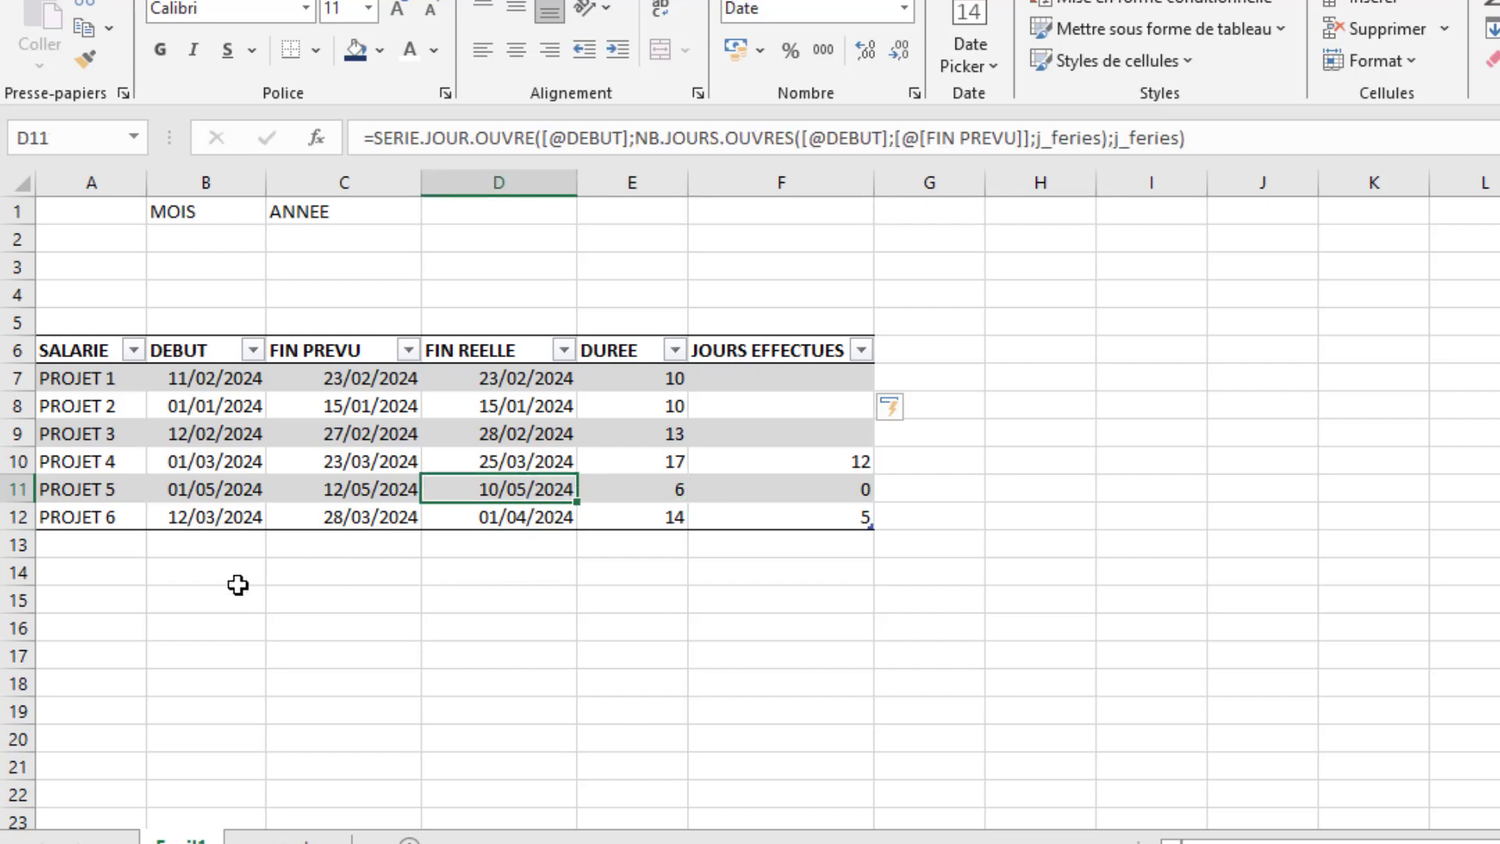
{"action": "left_click", "coordinate": [14, 517]}
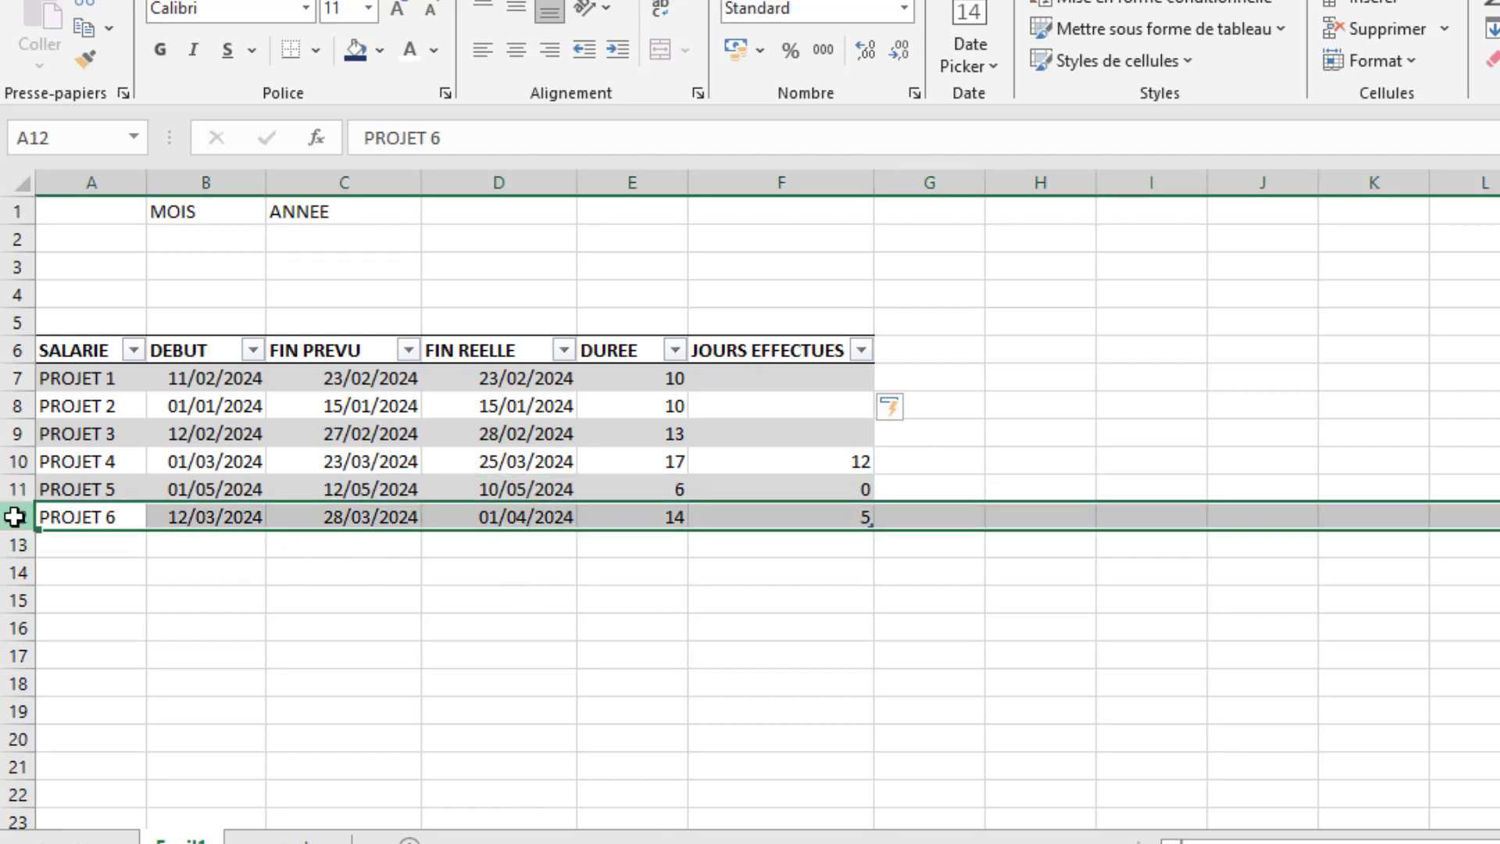
{"action": "left_click", "coordinate": [206, 489]}
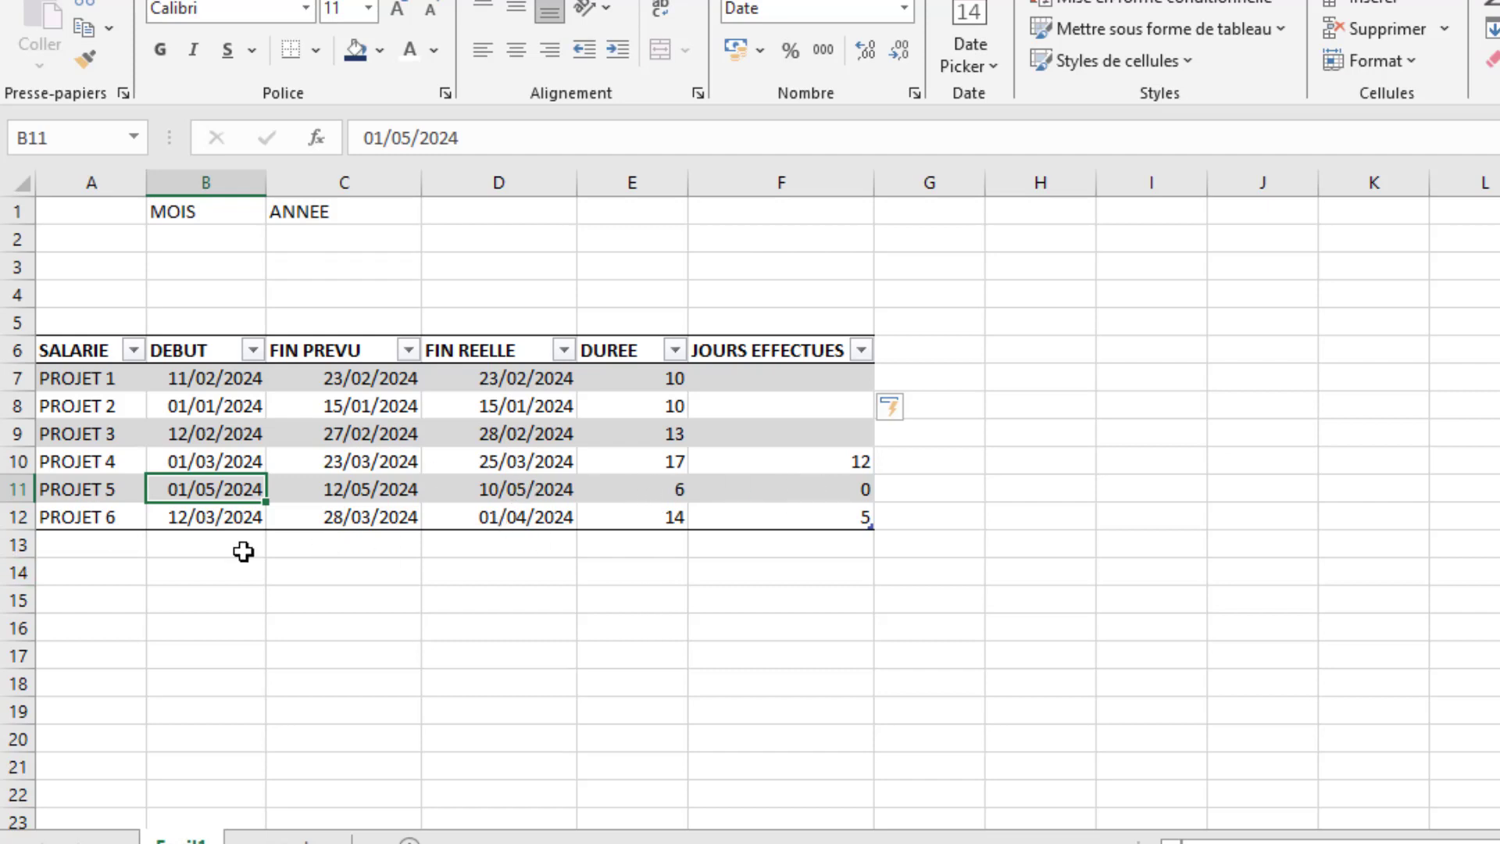
{"action": "left_click", "coordinate": [711, 674]}
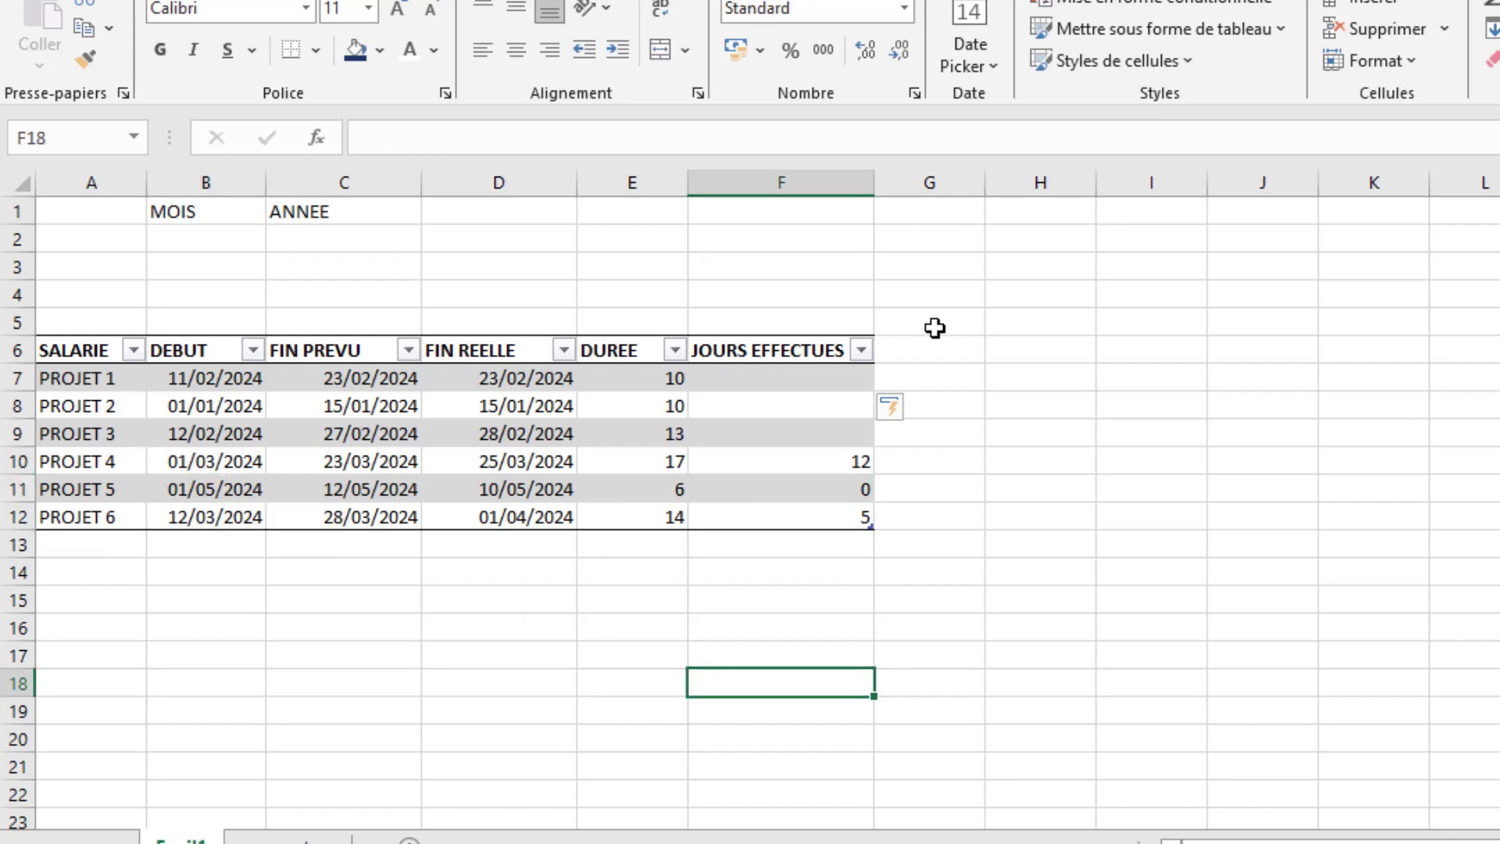
- Add an ETAT column to the project table by entering the header in G6
{"action": "left_click", "coordinate": [911, 356]}
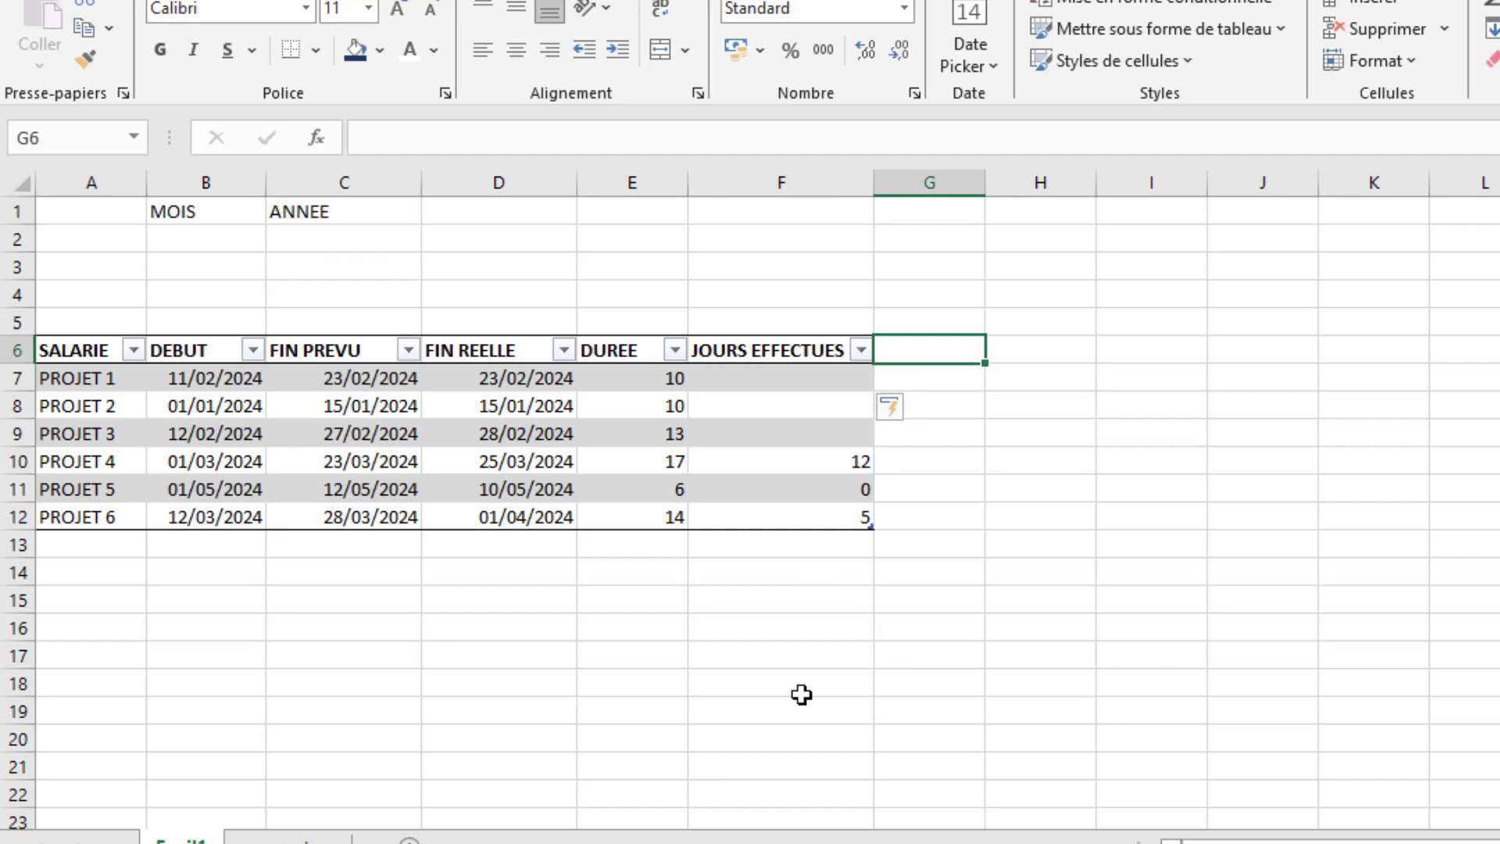
{"action": "type", "text": "="}
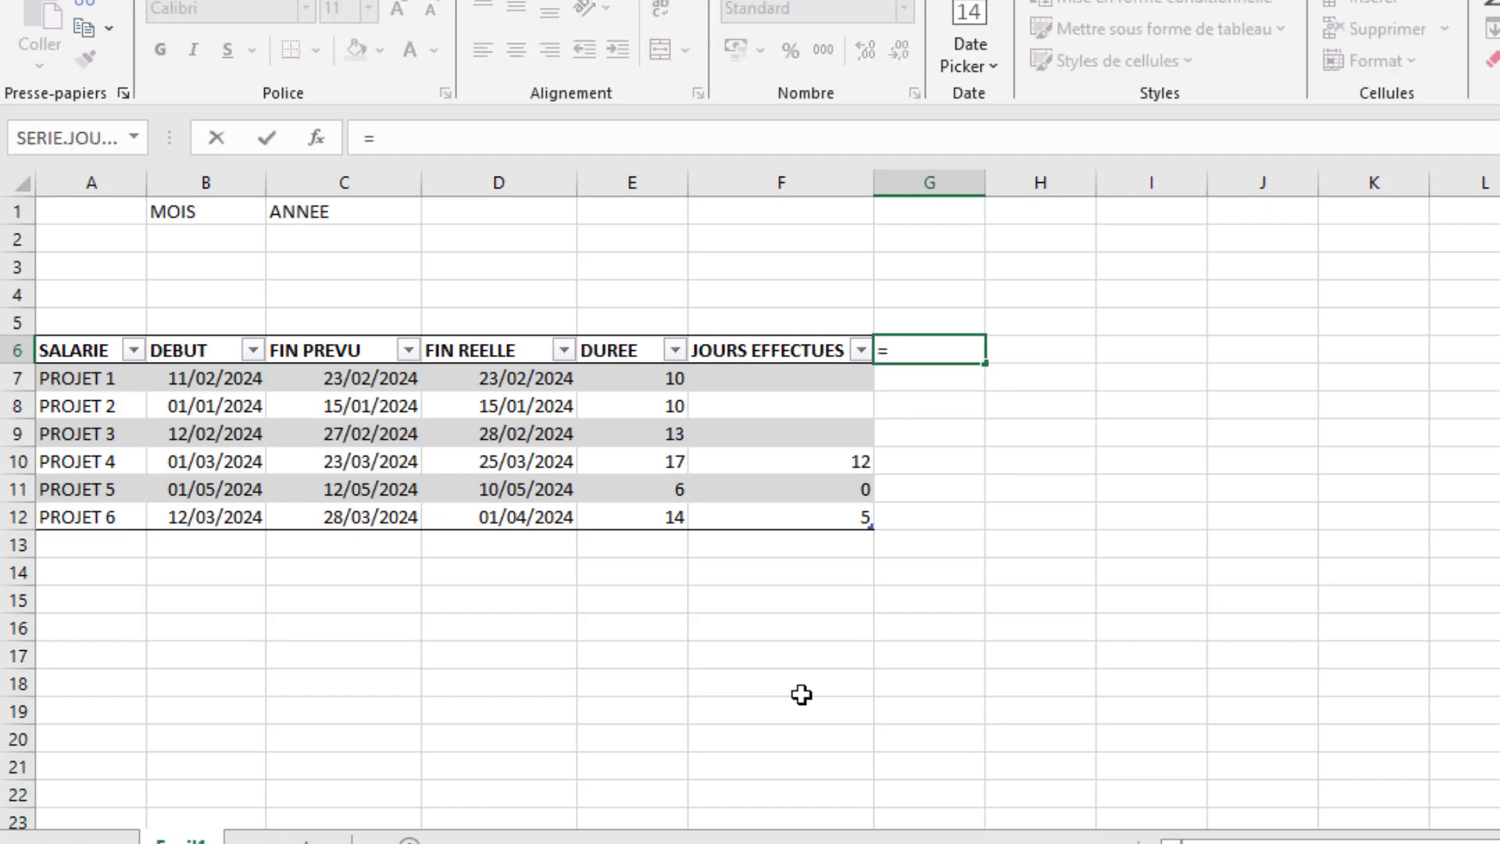
{"action": "key", "text": "BackSpace"}
{"action": "type", "text": "ETAT"}
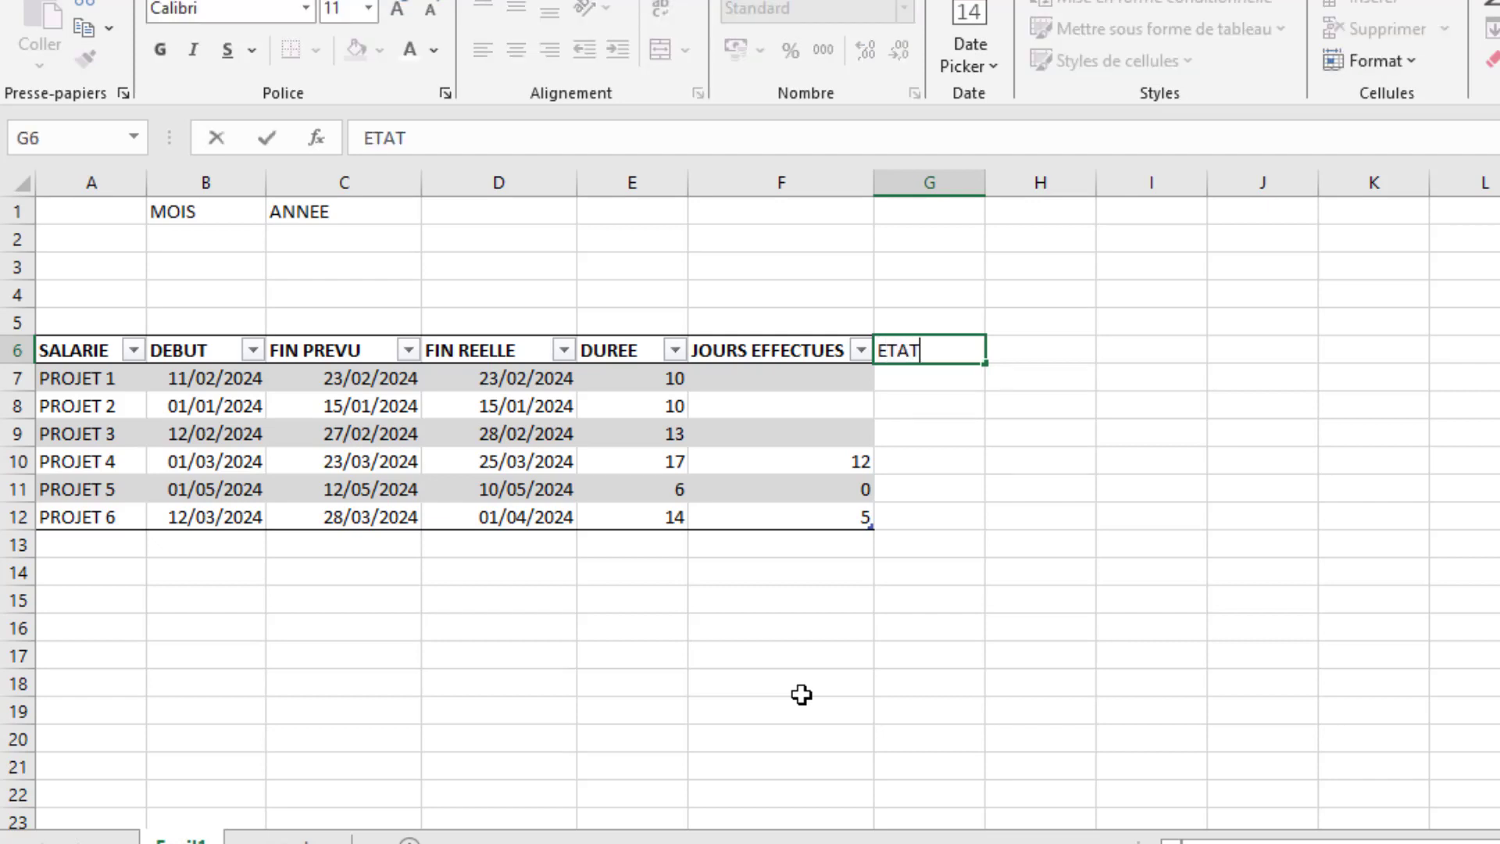
{"action": "key", "text": "Return"}
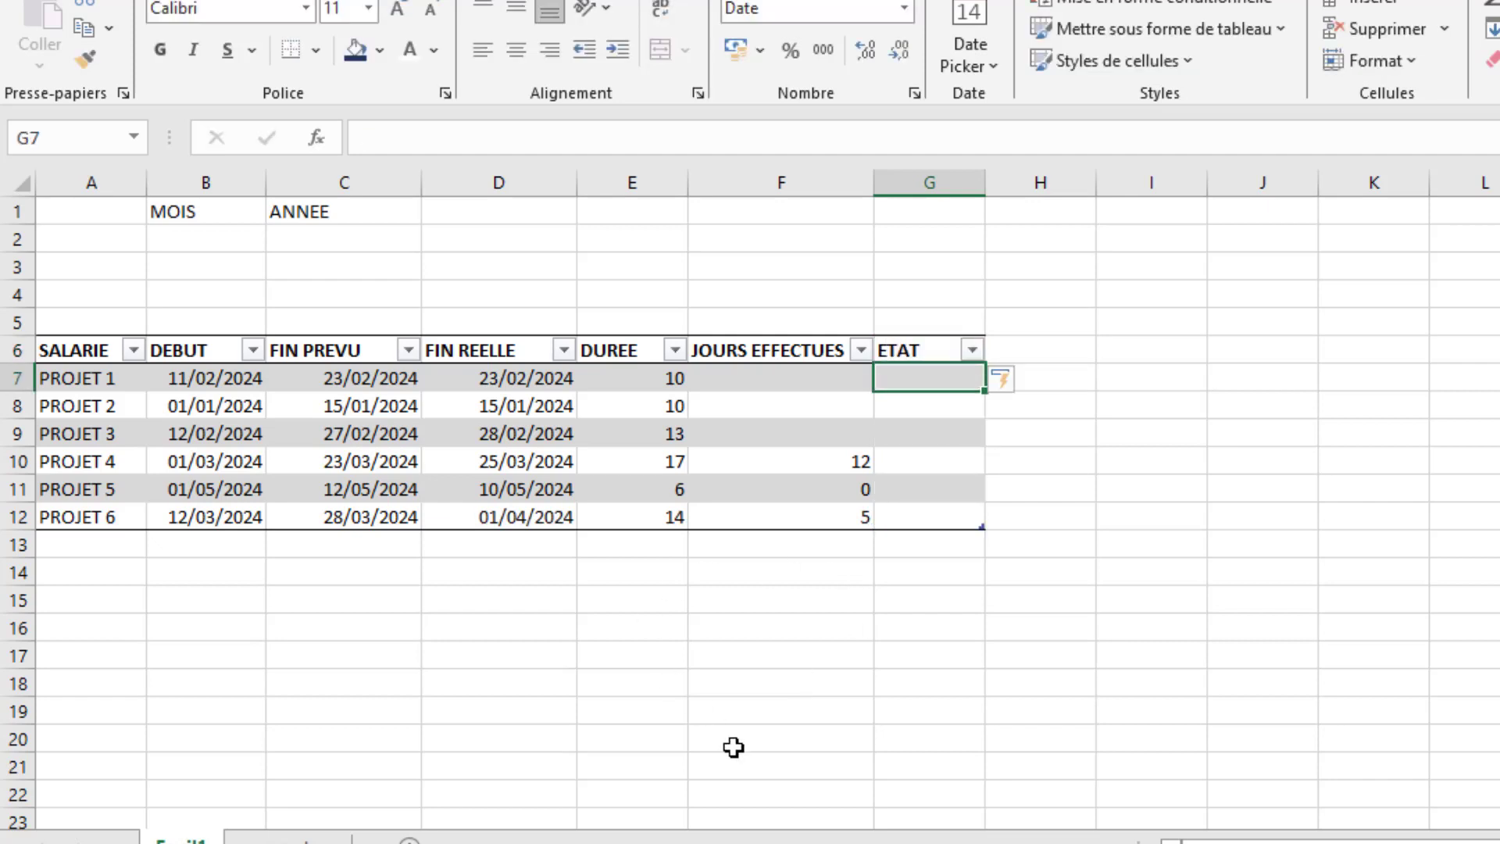
{"action": "type", "text": "+SI("}
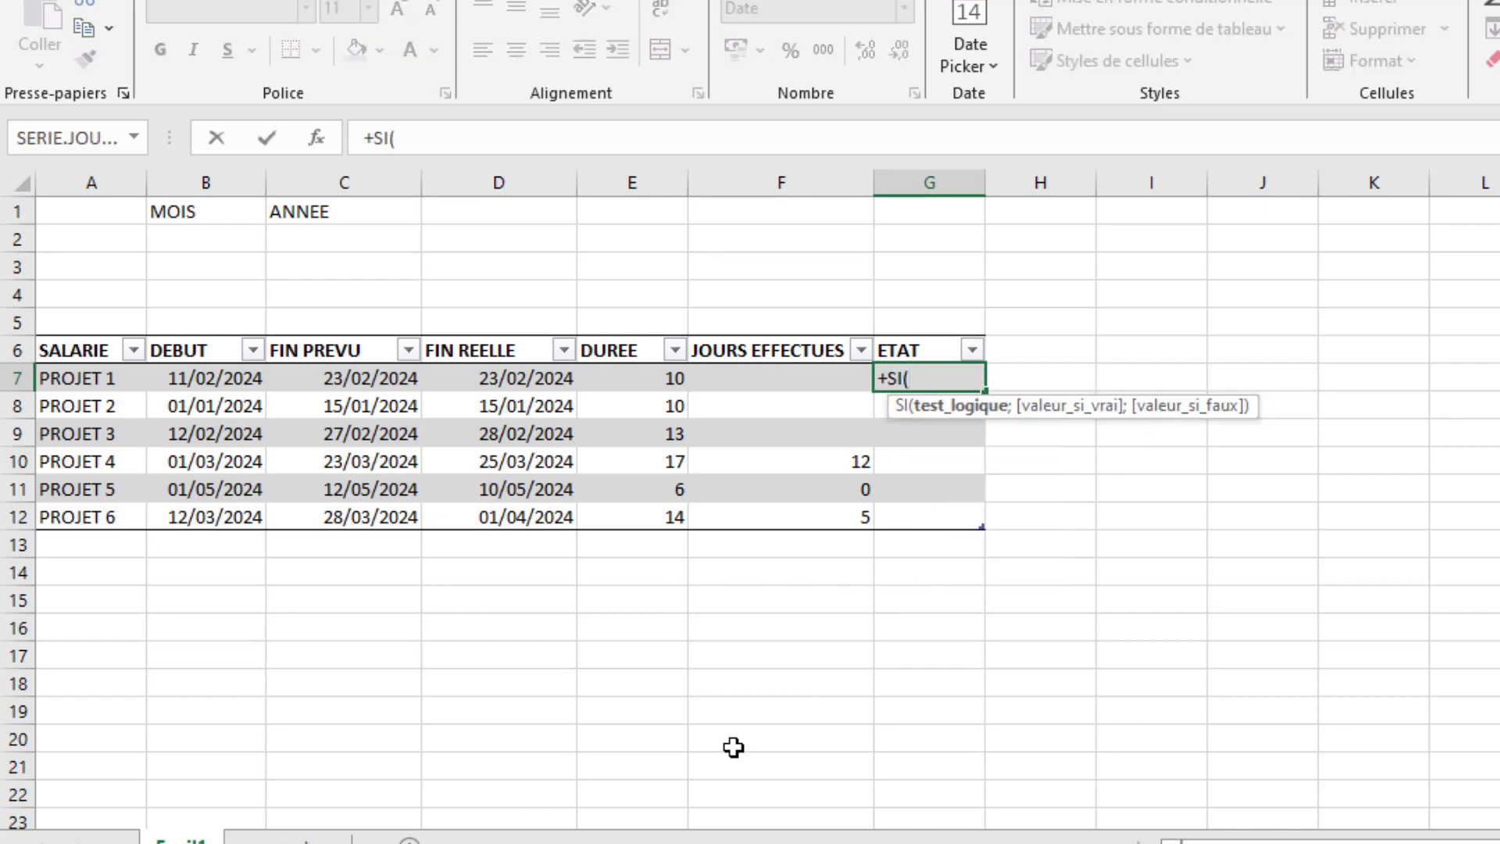
{"action": "key", "text": "BackSpace"}
{"action": "key", "text": "BackSpace"}
{"action": "key", "text": "Escape"}
- Start an SI formula in G7 that tests whether the row's JOURS EFFECTUES equals an empty text ("")
{"action": "type", "text": "="}
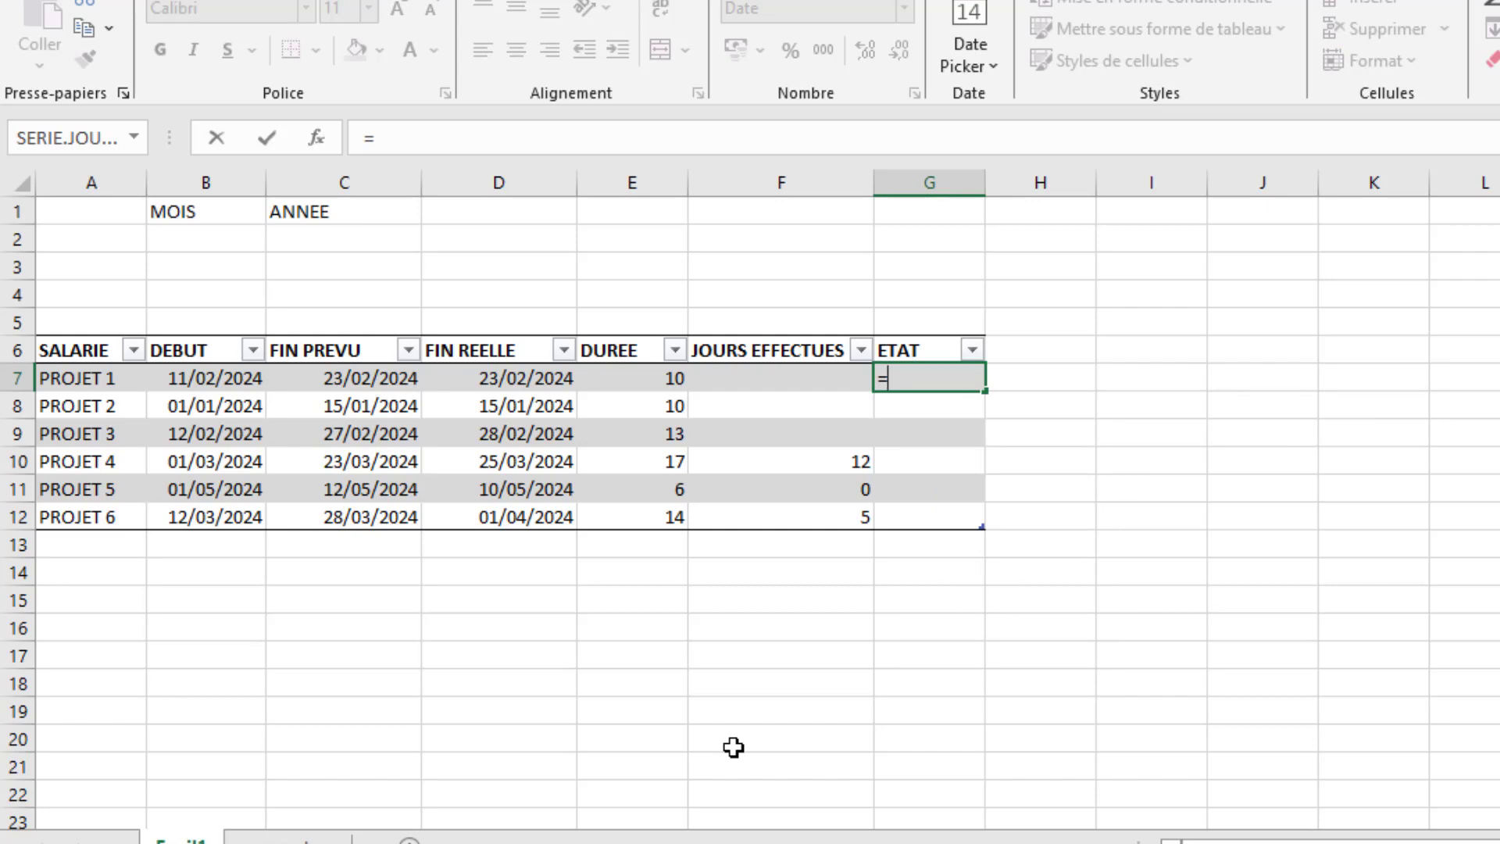
{"action": "type", "text": "SI("}
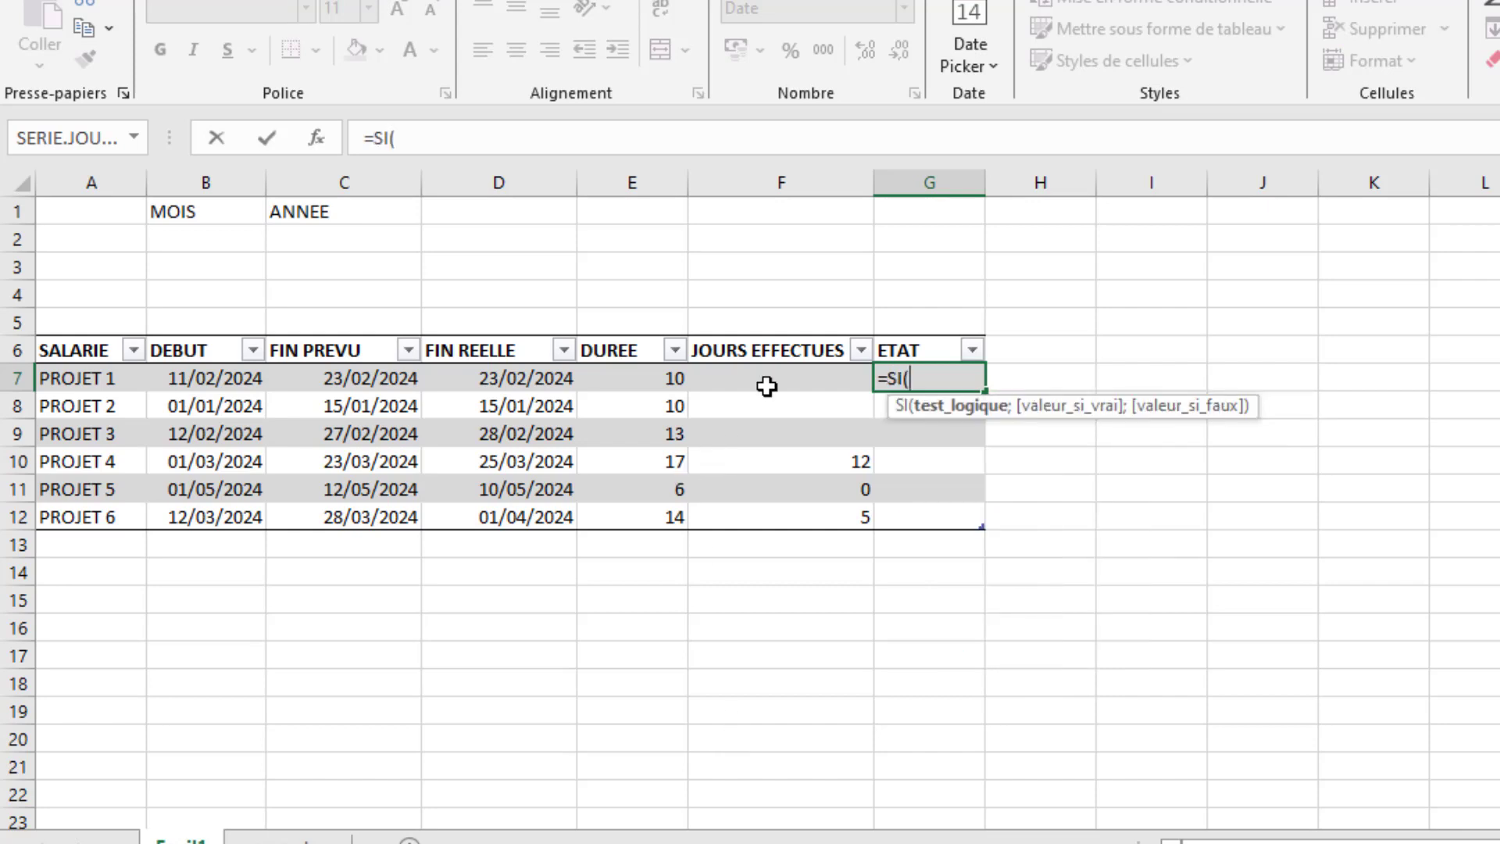
{"action": "left_click", "coordinate": [772, 379]}
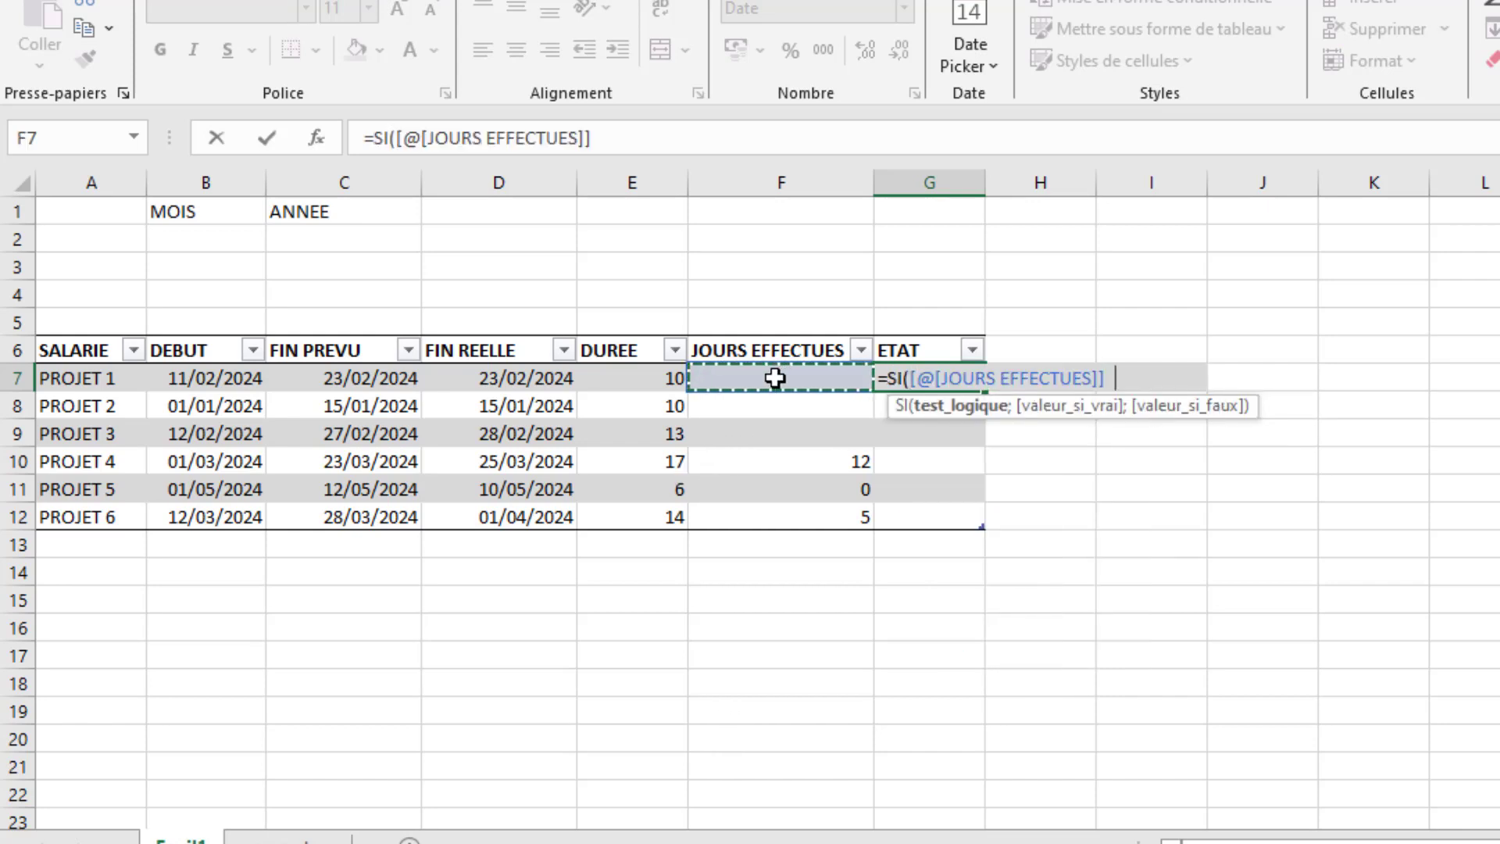
{"action": "type", "text": "=\"\""}
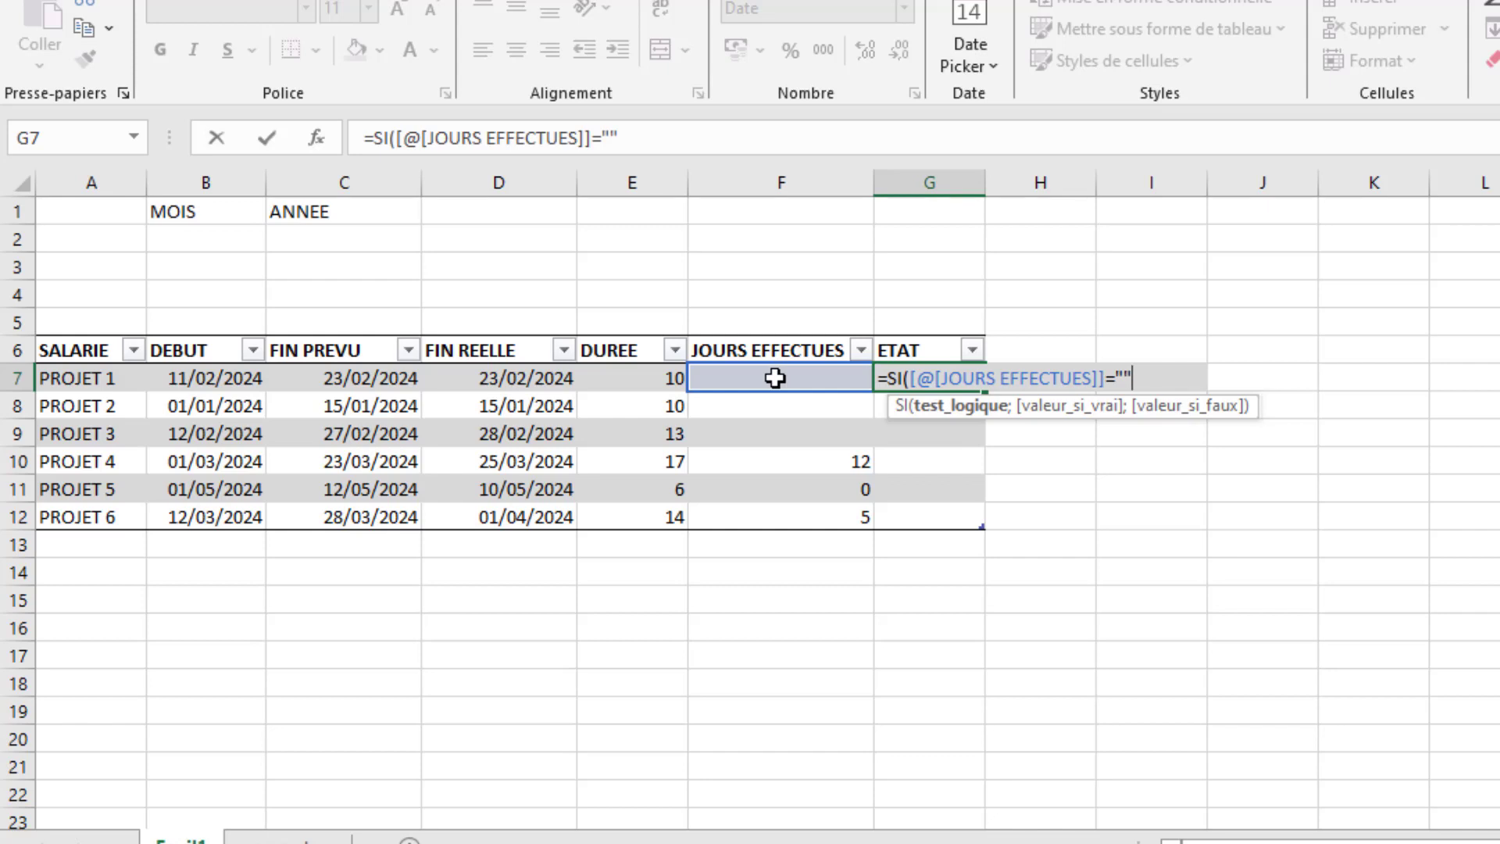
{"action": "type", "text": ";"}
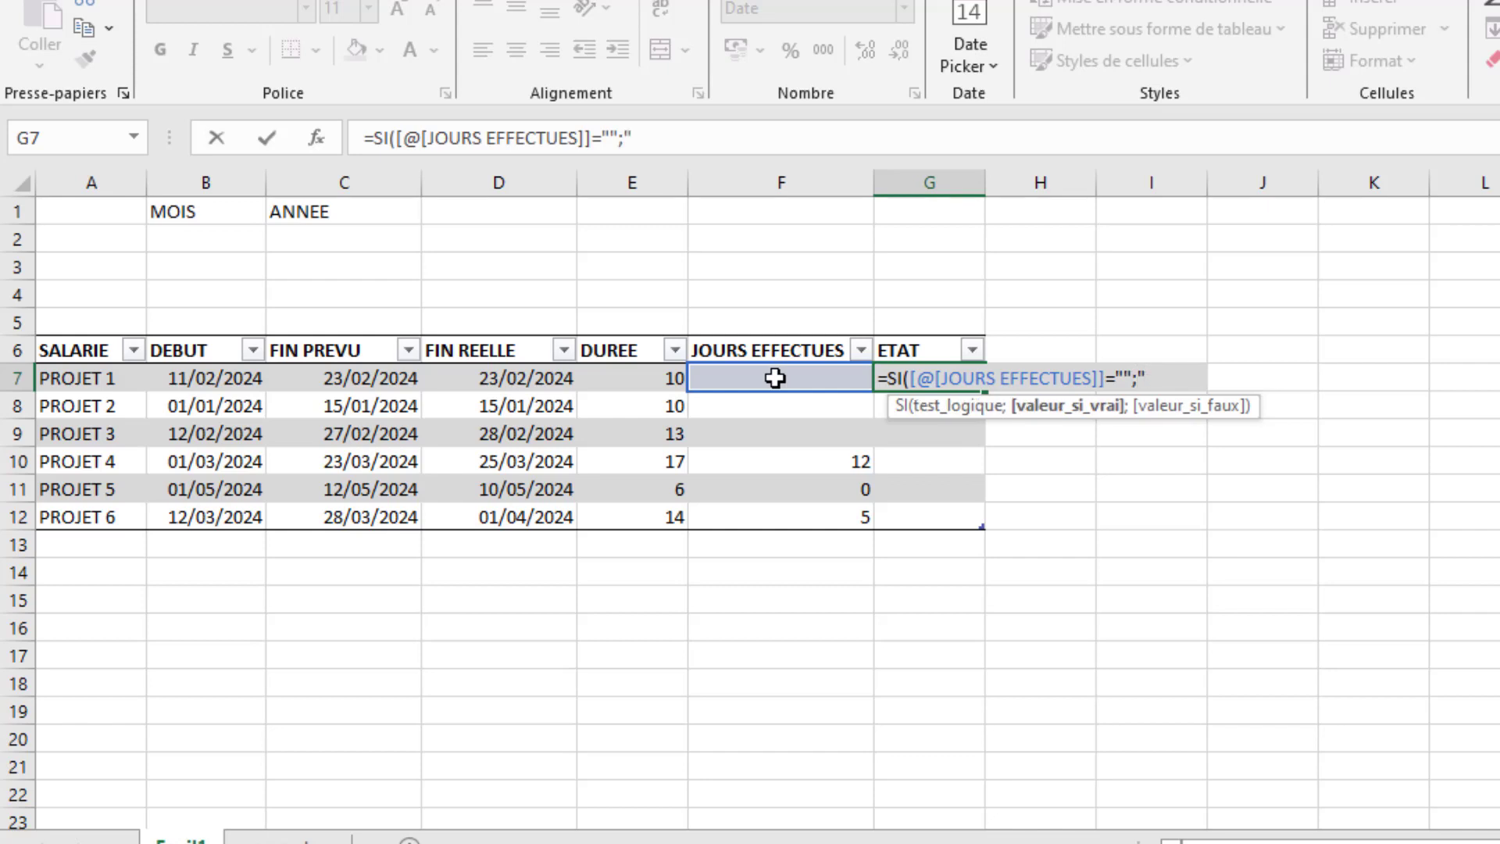
{"action": "type", "text": "\"Terminé"}
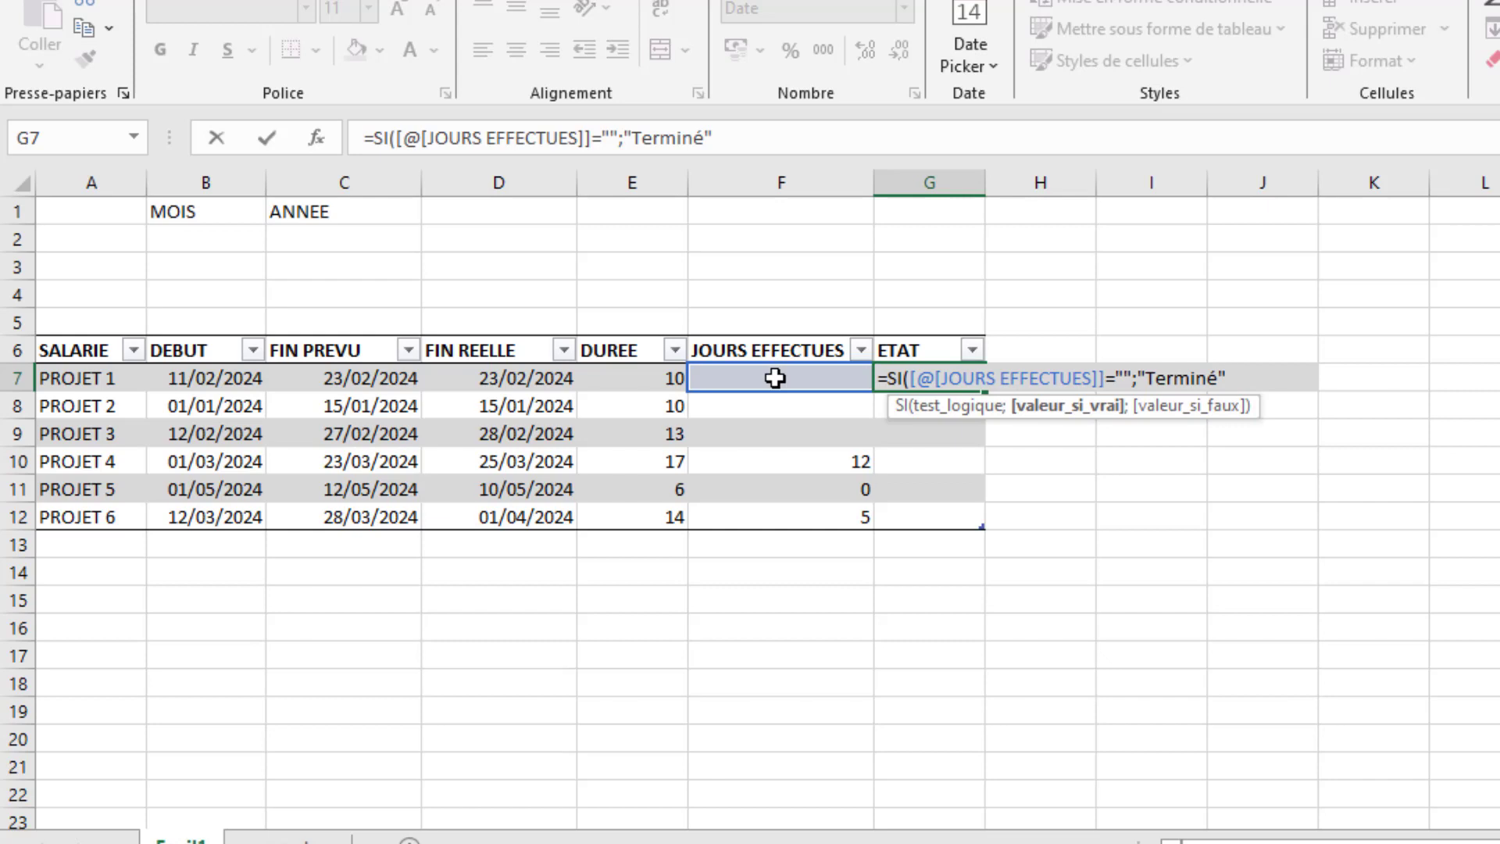
{"action": "type", "text": "\";si"}
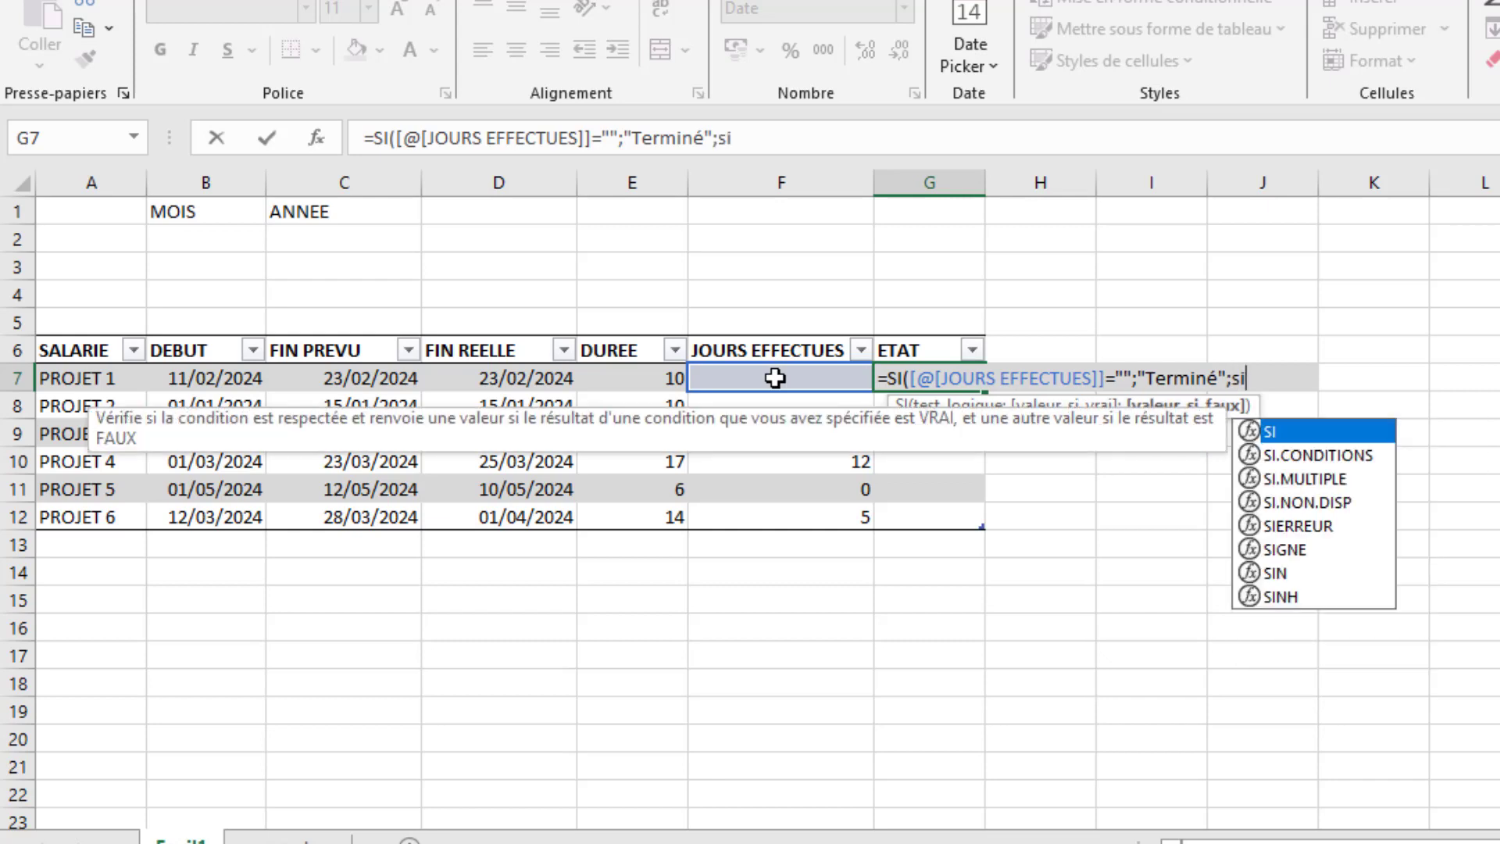
- Nest a second SI in the G7 formula that returns "Non débuté" when JOURS EFFECTUES equals 0
{"action": "key", "text": "Tab"}
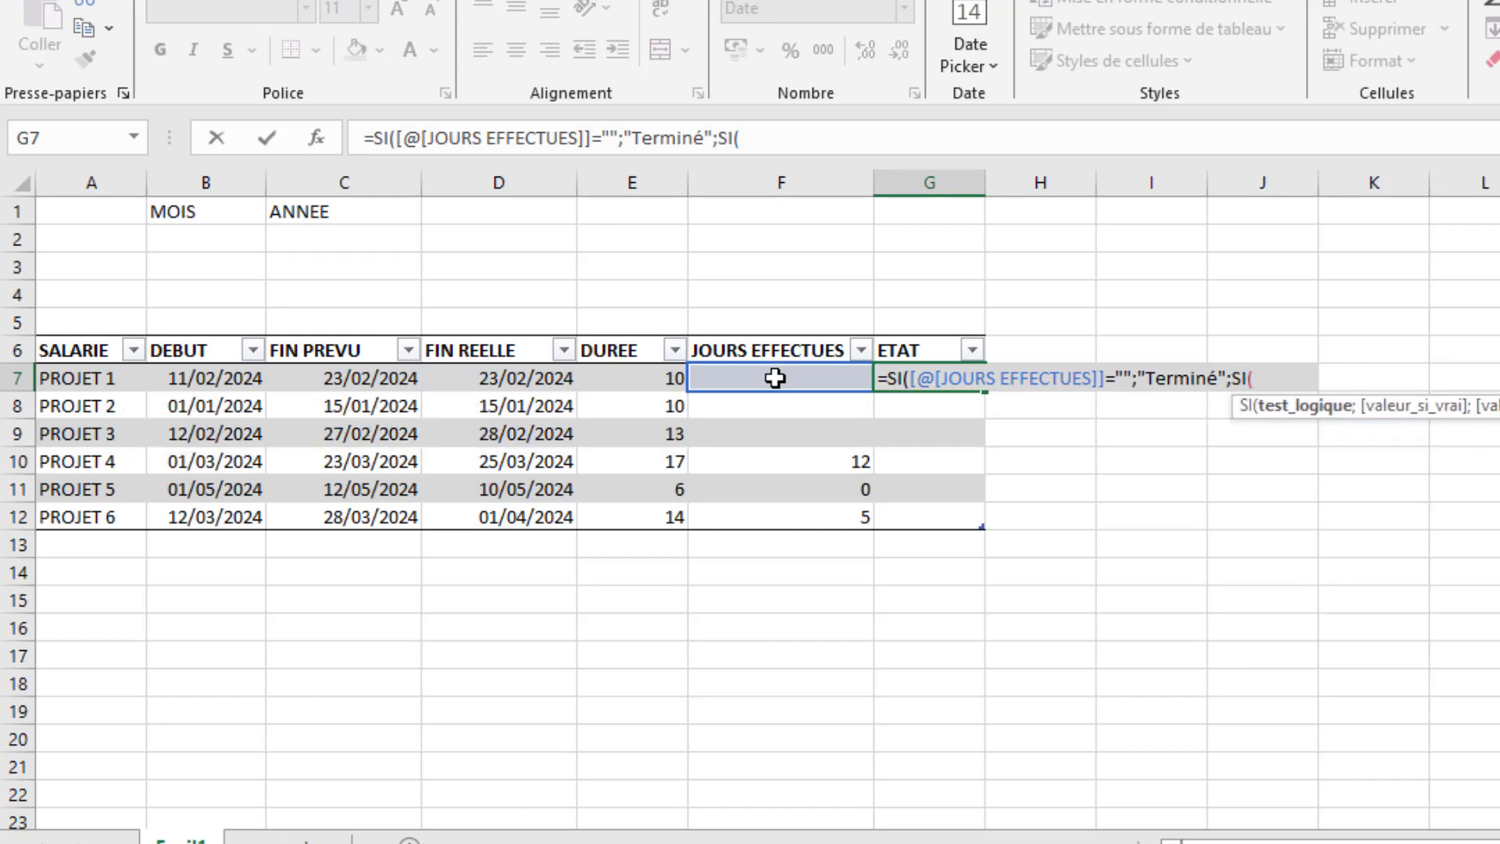
{"action": "left_click", "coordinate": [776, 378]}
{"action": "type", "text": "="}
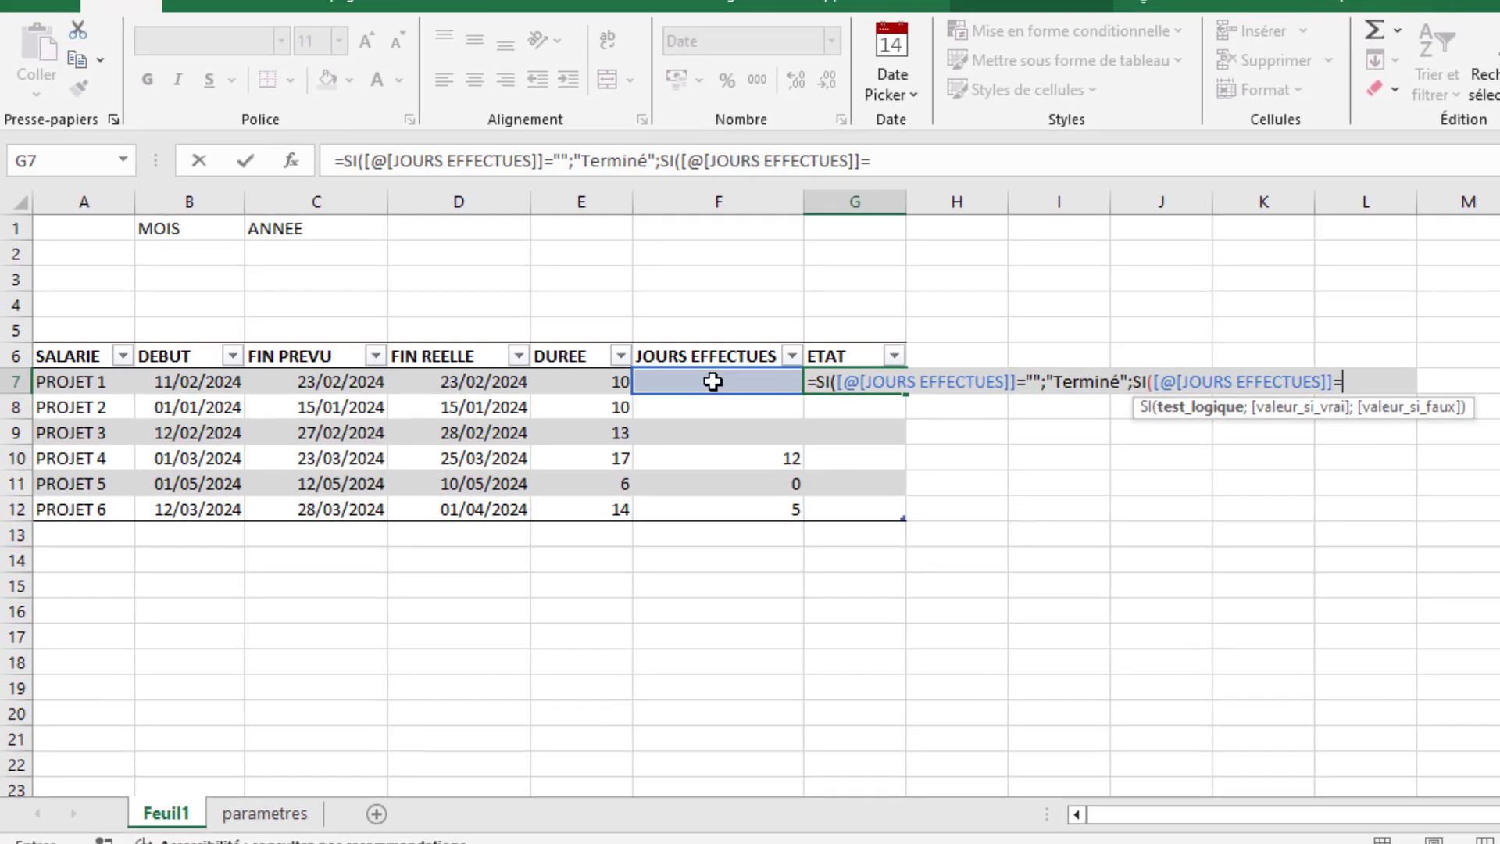
{"action": "type", "text": "0"}
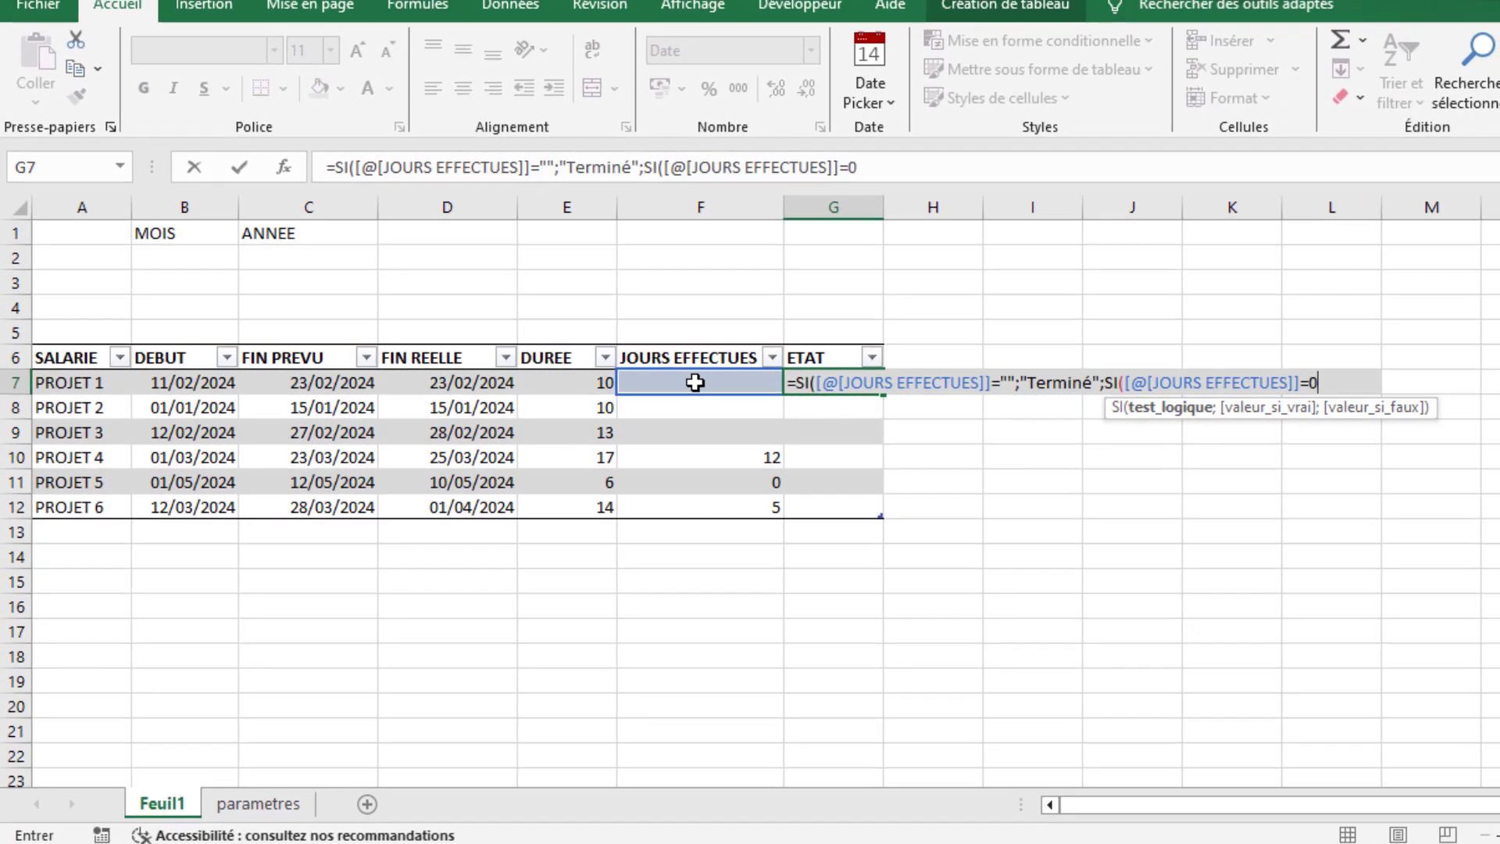
{"action": "type", "text": ";\"N"}
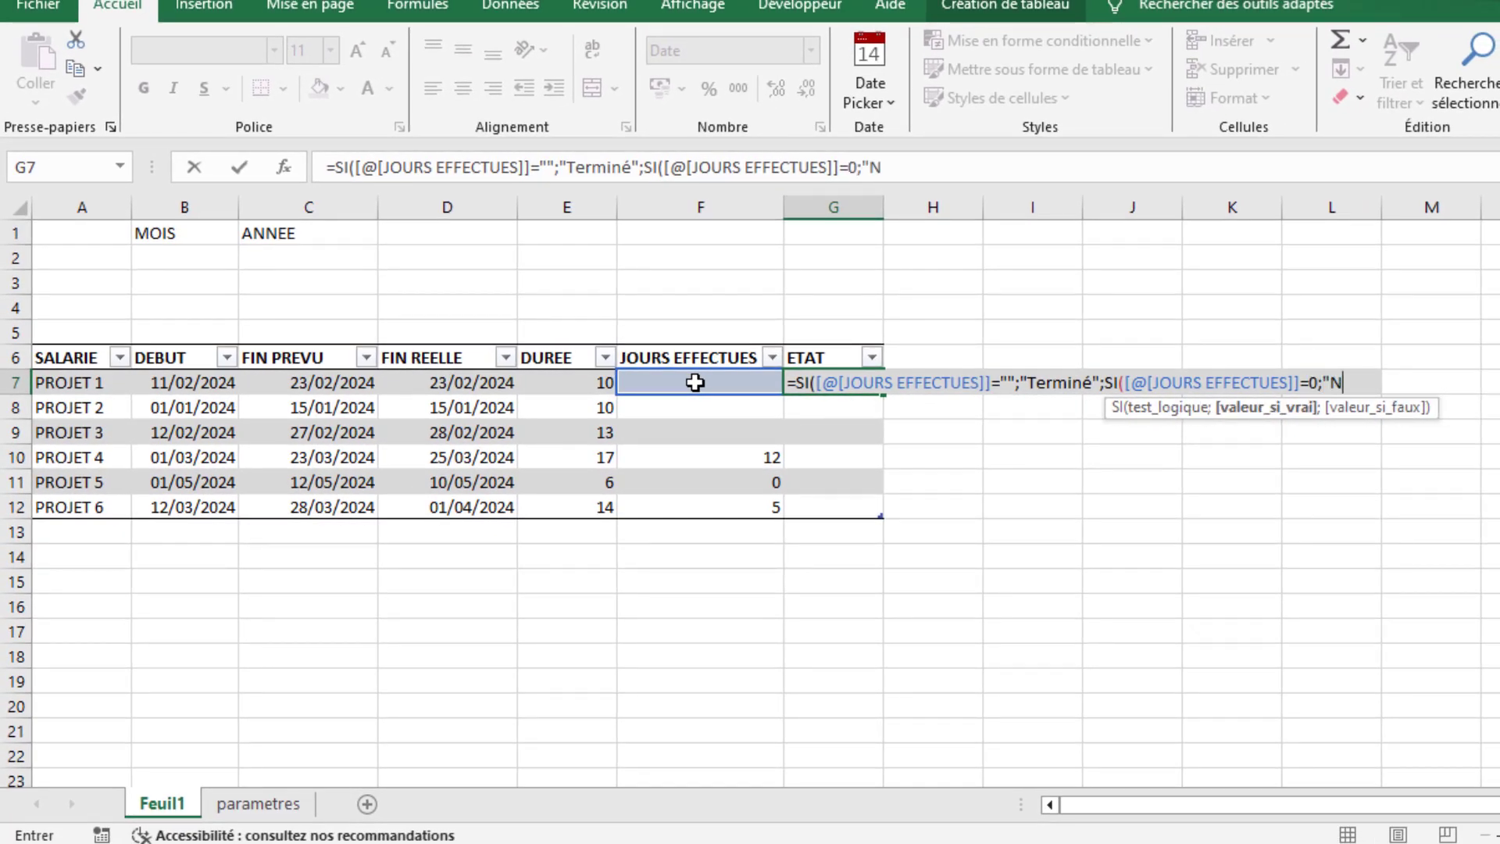
{"action": "type", "text": "on débuté"}
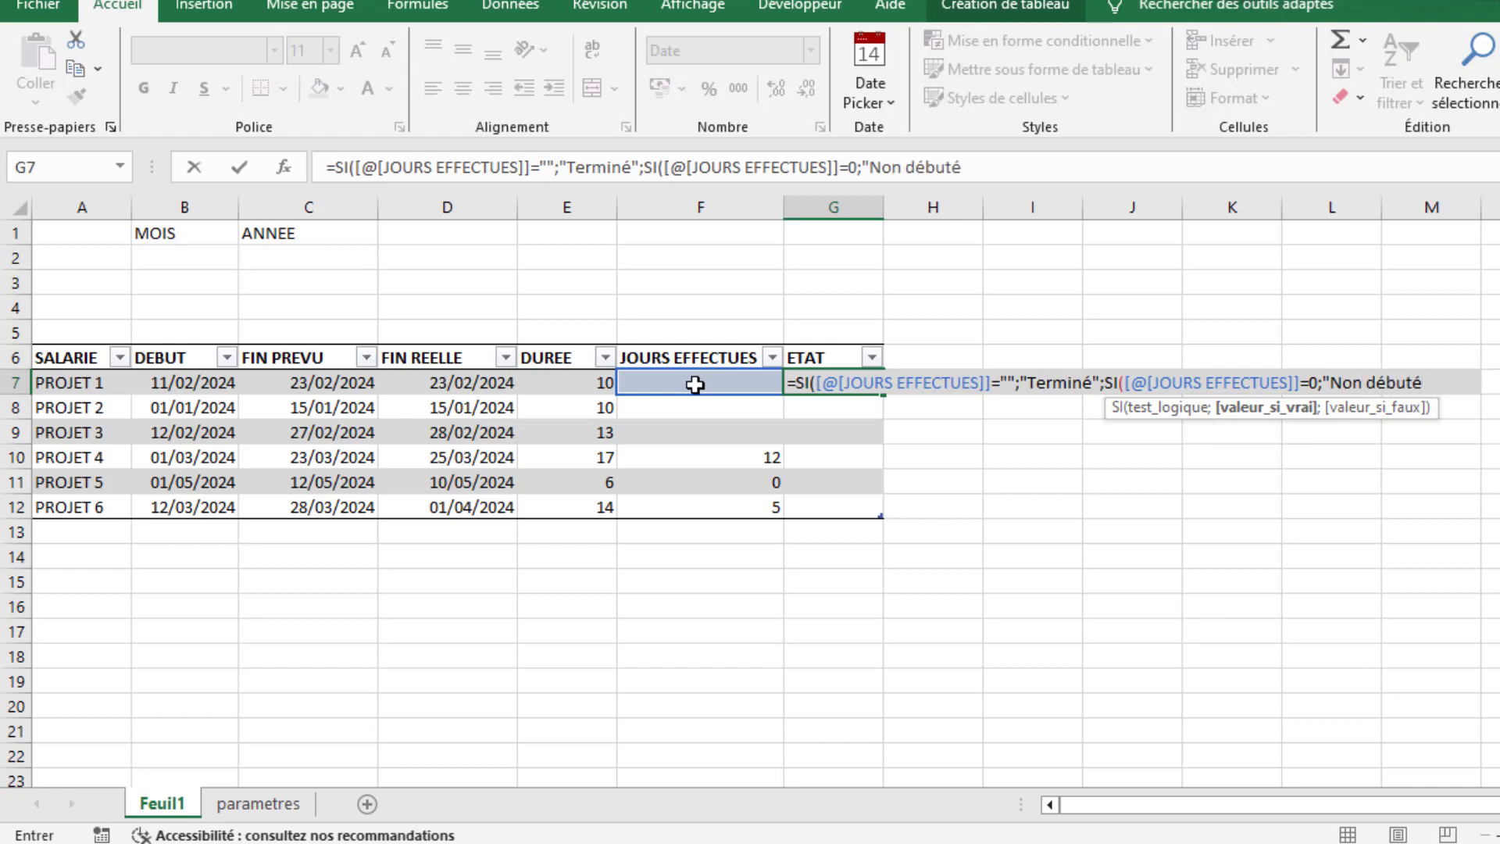
{"action": "type", "text": "\";SI("}
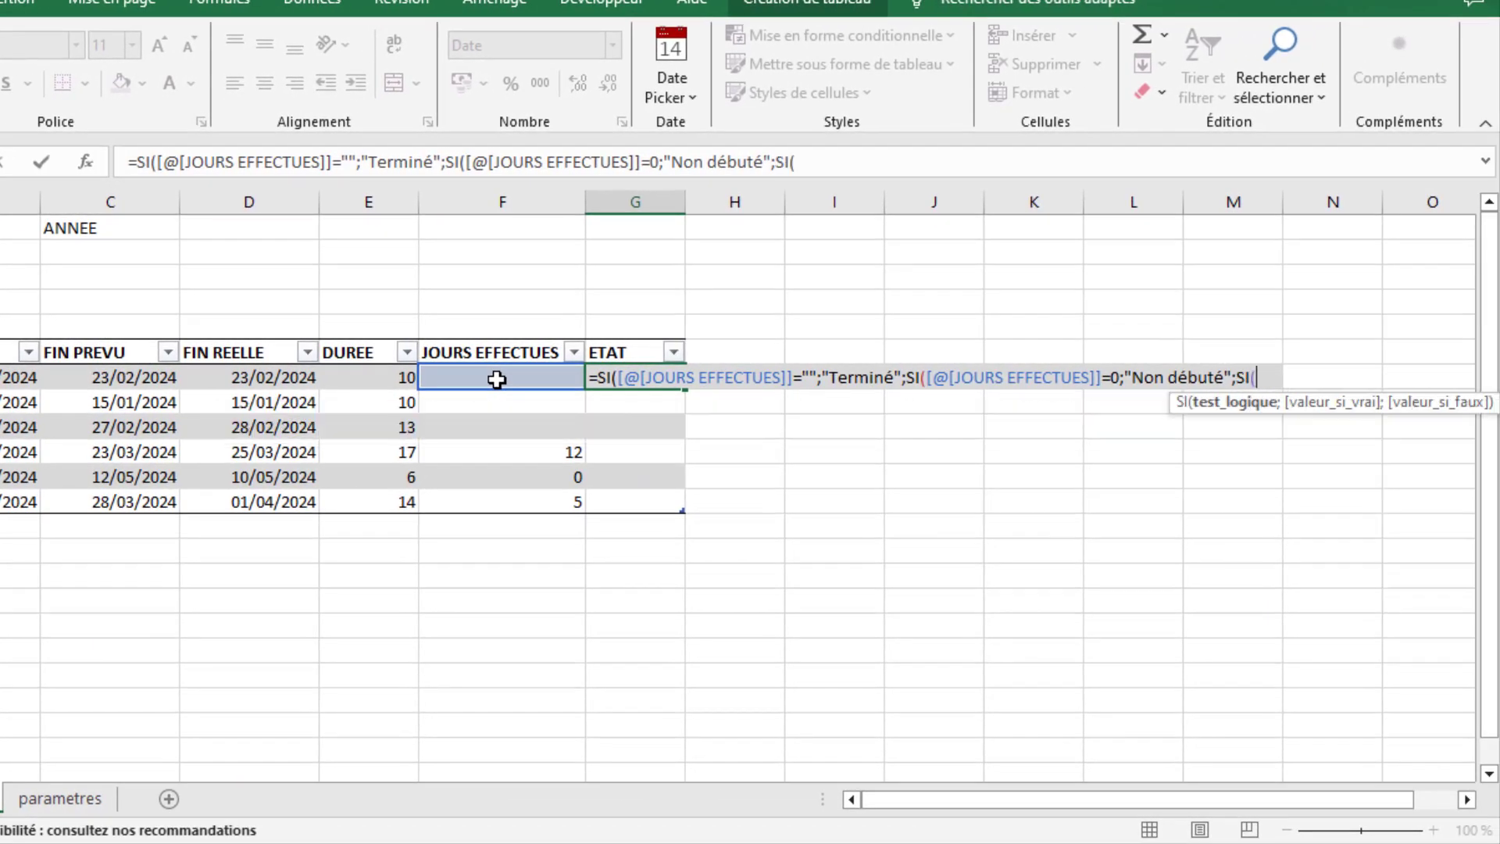
- Nest a third SI in the G7 formula that returns "En cours" when JOURS EFFECTUES is greater than 0
{"action": "left_click", "coordinate": [497, 379]}
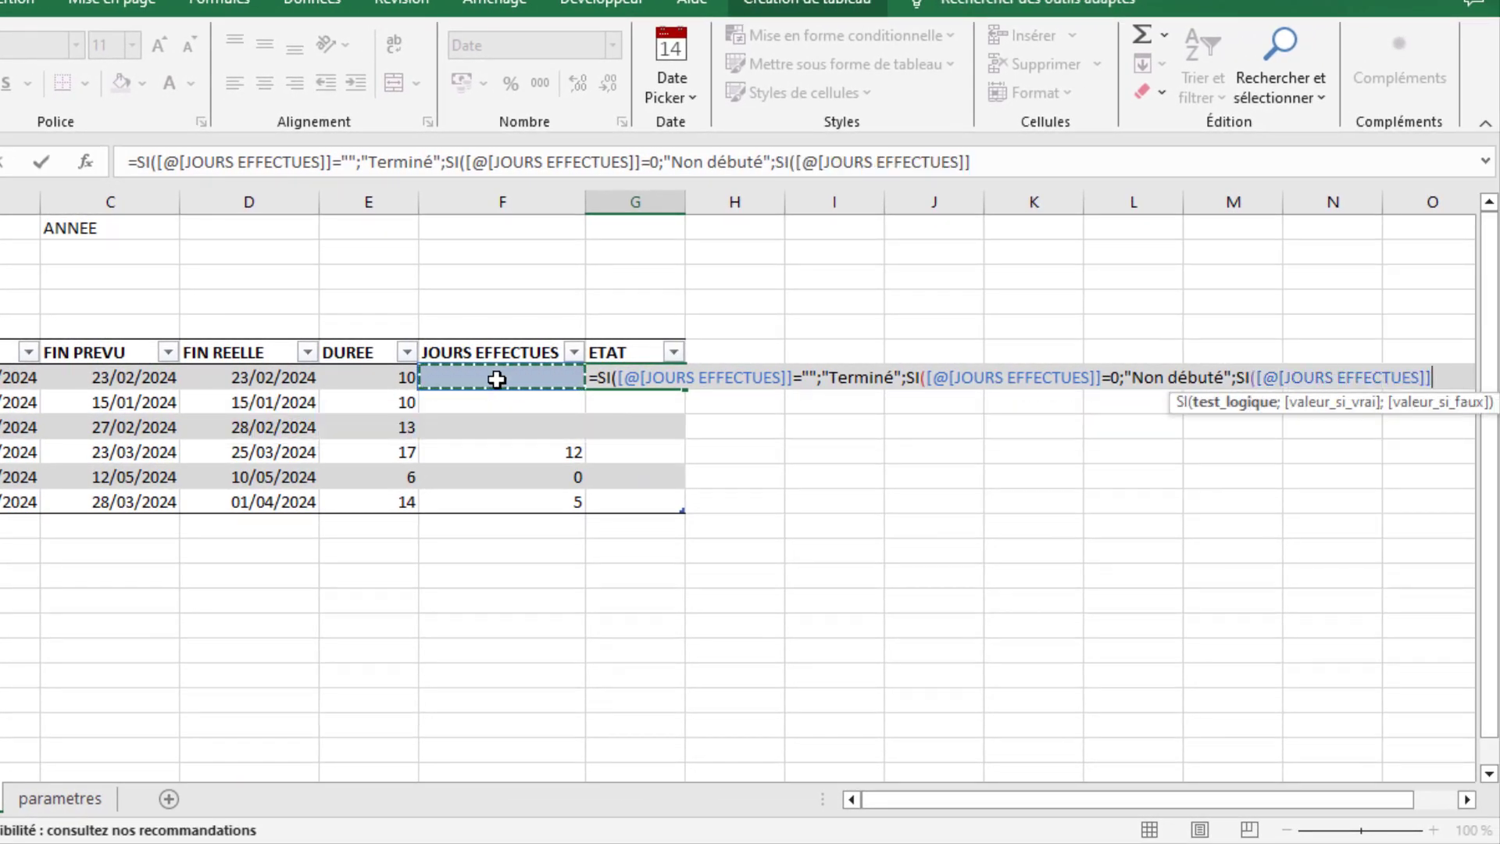
{"action": "type", "text": ">0;"}
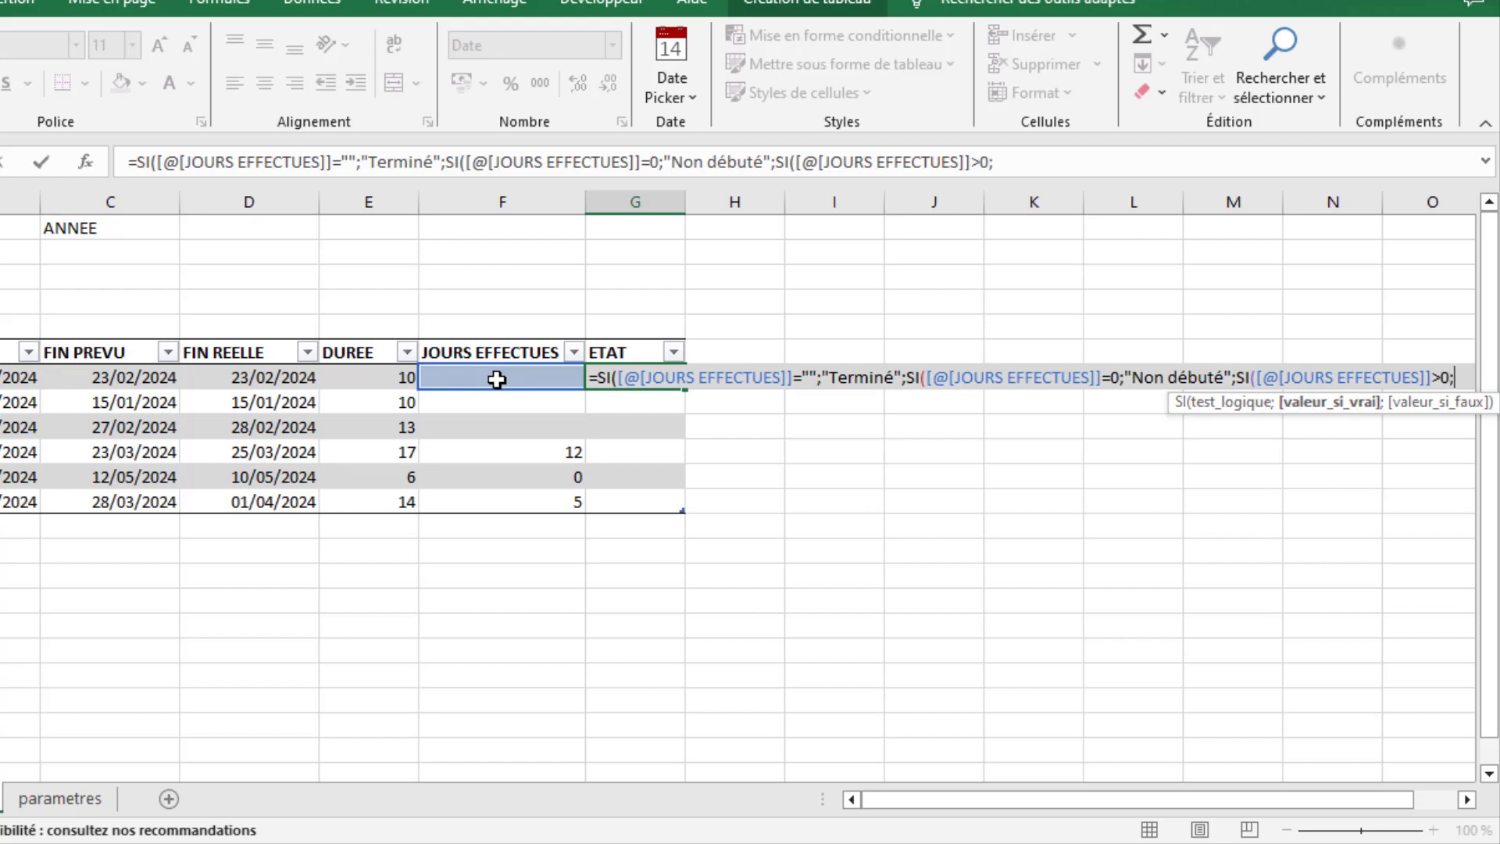
{"action": "type", "text": "\"En cours"}
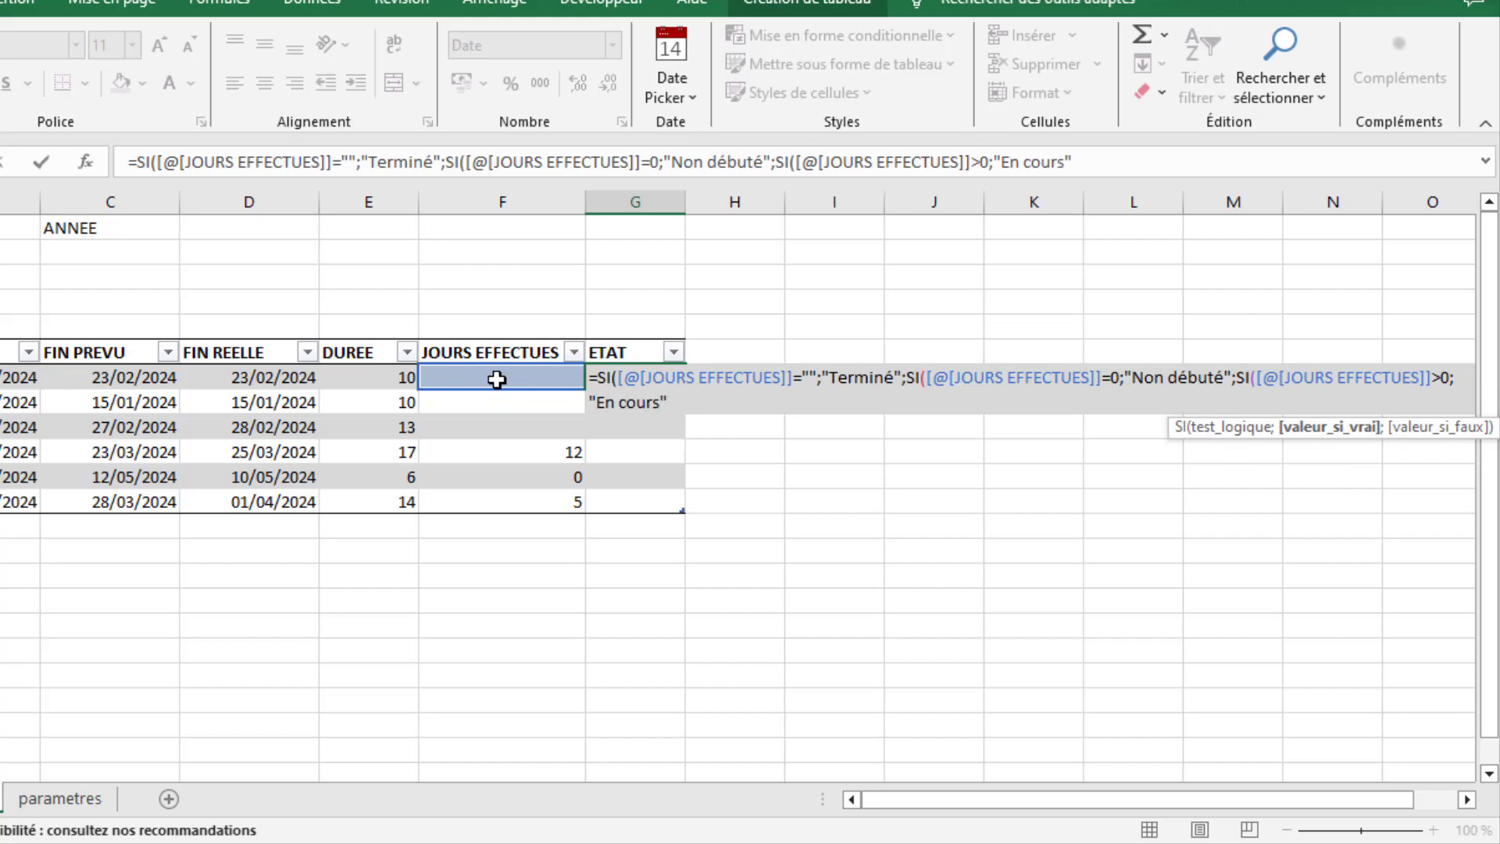
{"action": "type", "text": "\")"}
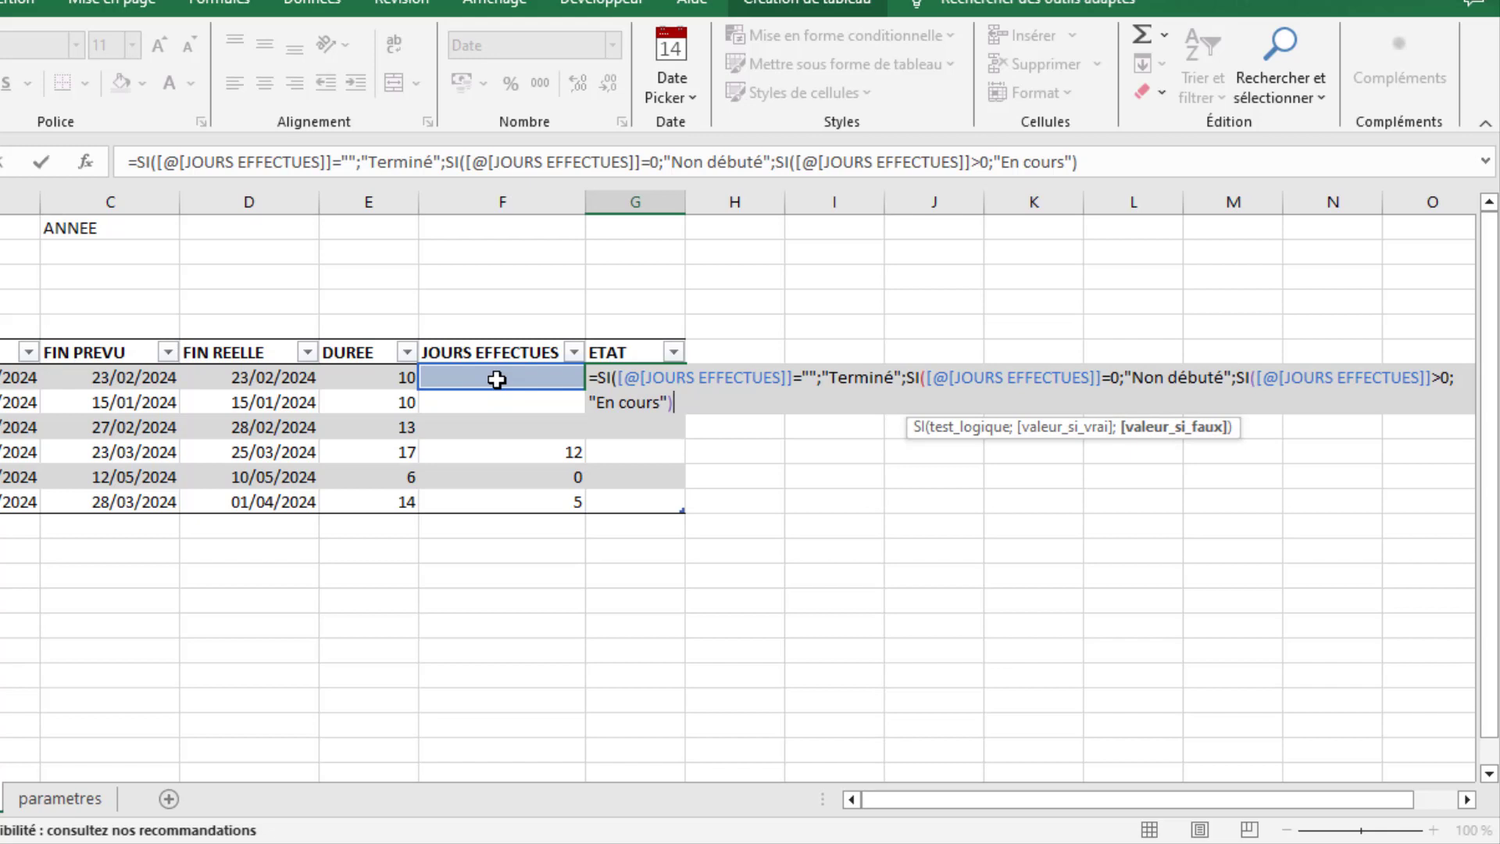
- Complete the G7 formula with the missing closing parentheses, enter it, and widen the ETAT column slightly
{"action": "key", "text": "Return"}
{"action": "left_click", "coordinate": [660, 471]}
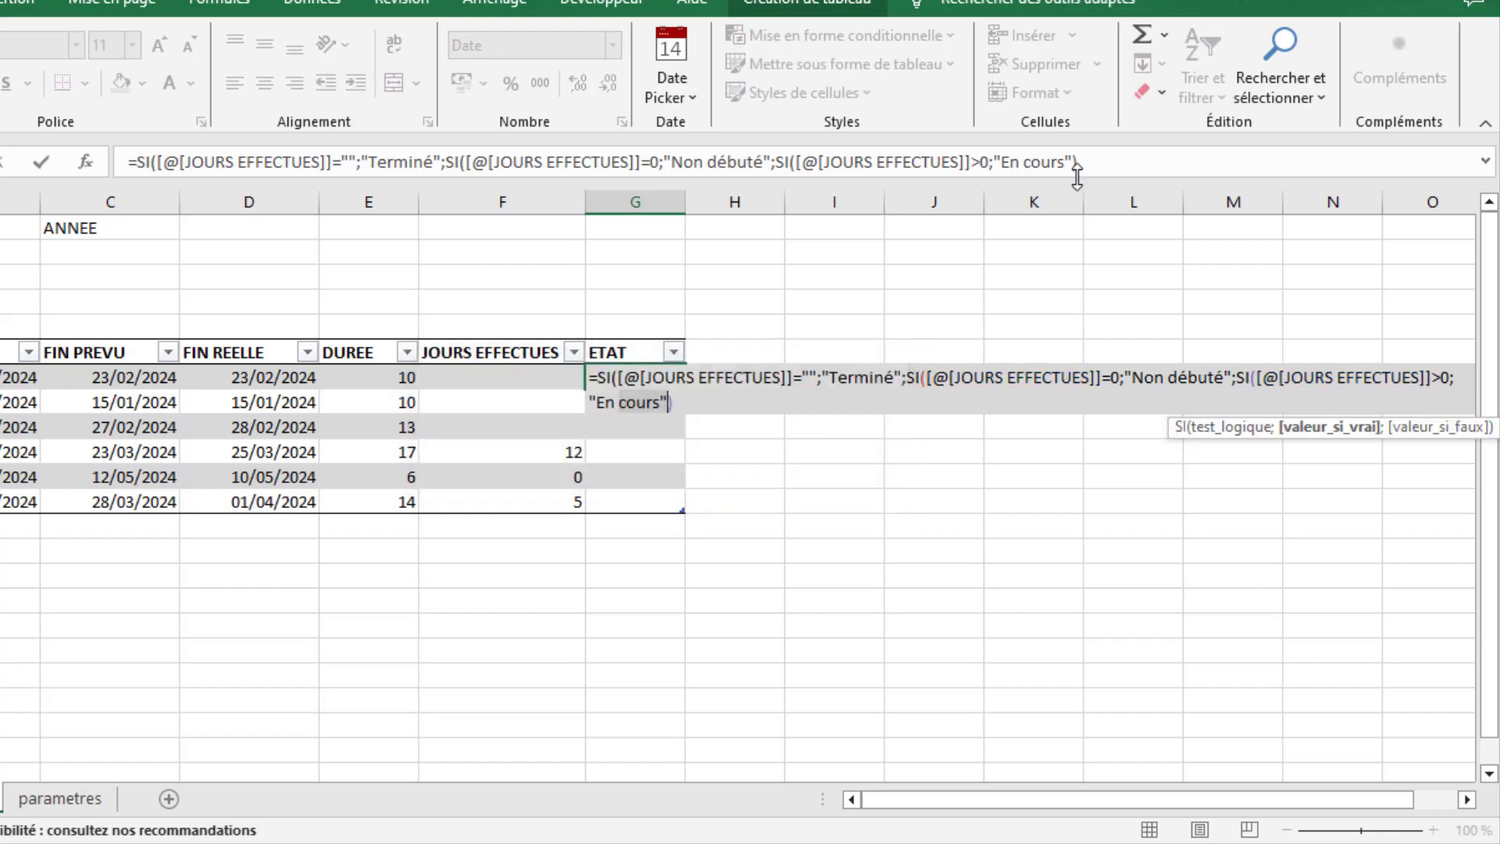
{"action": "left_click", "coordinate": [1100, 163]}
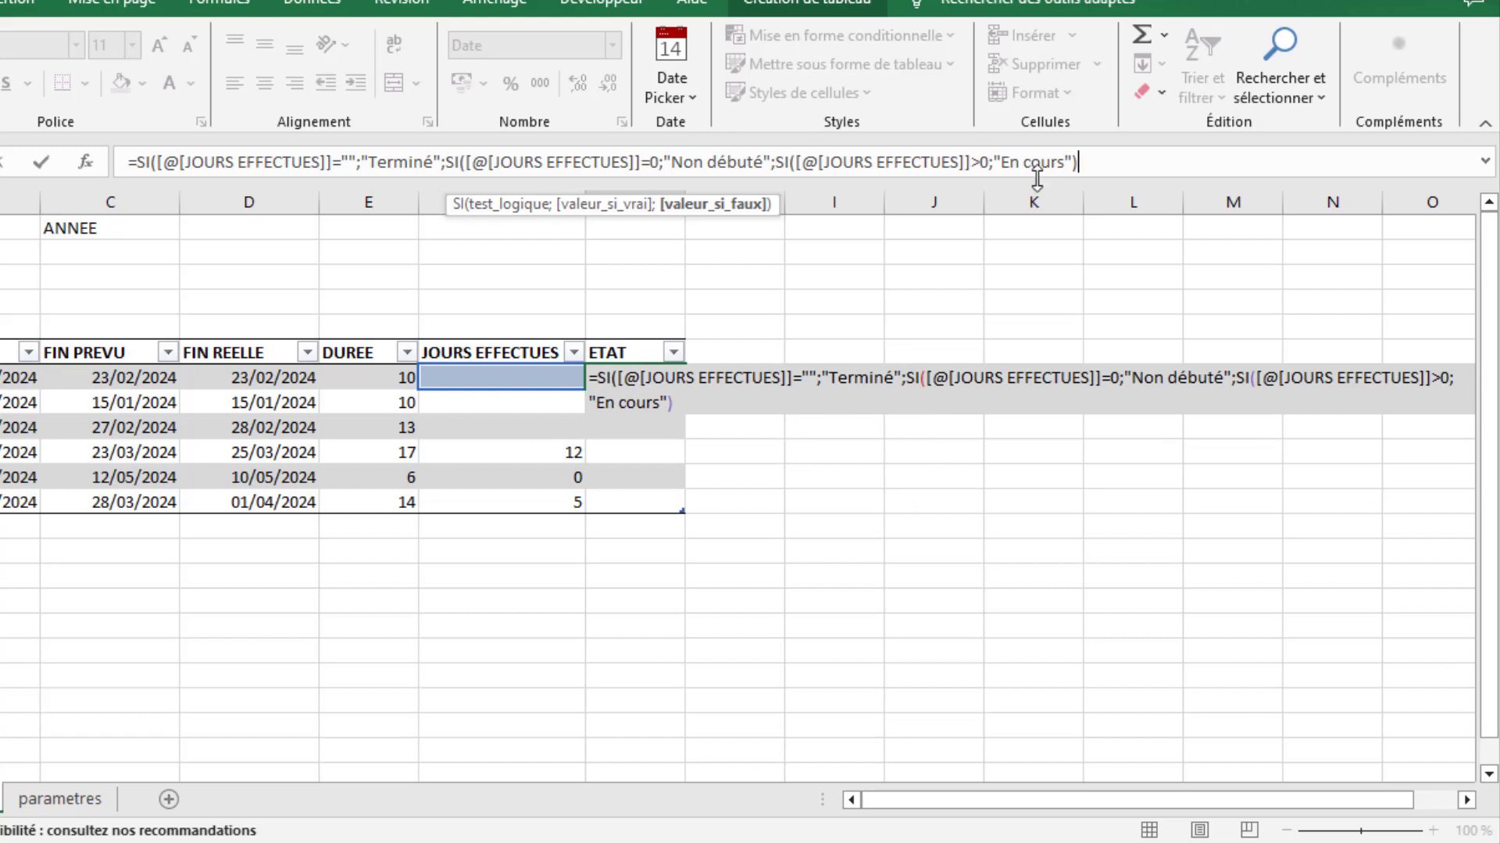
{"action": "type", "text": "à"}
{"action": "type", "text": ")"}
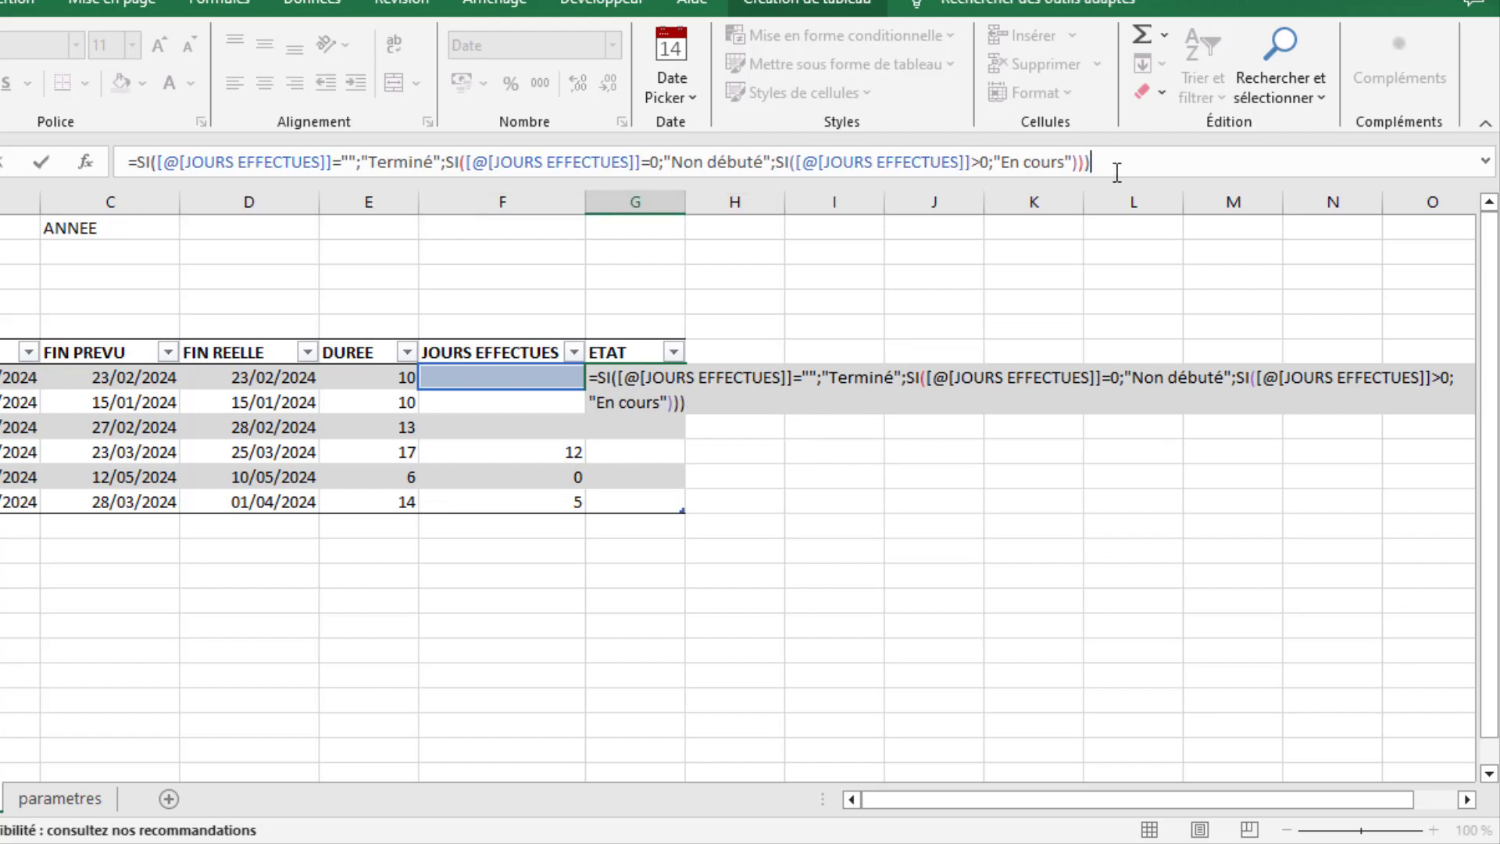
{"action": "key", "text": "Return"}
{"action": "left_click_drag", "start_coordinate": [685, 202], "coordinate": [700, 202]}
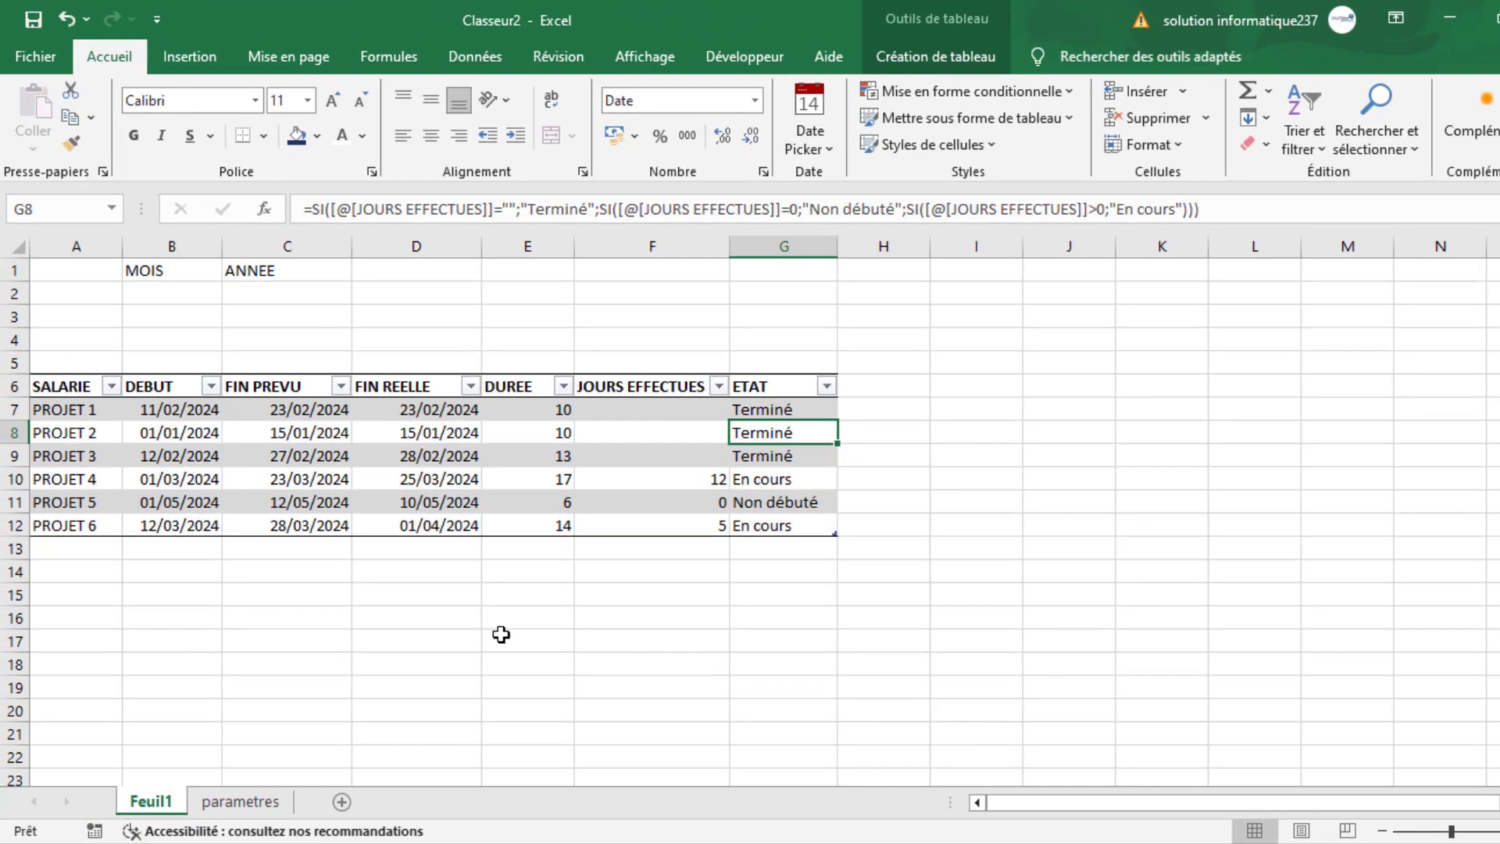
{"action": "left_click", "coordinate": [691, 557]}
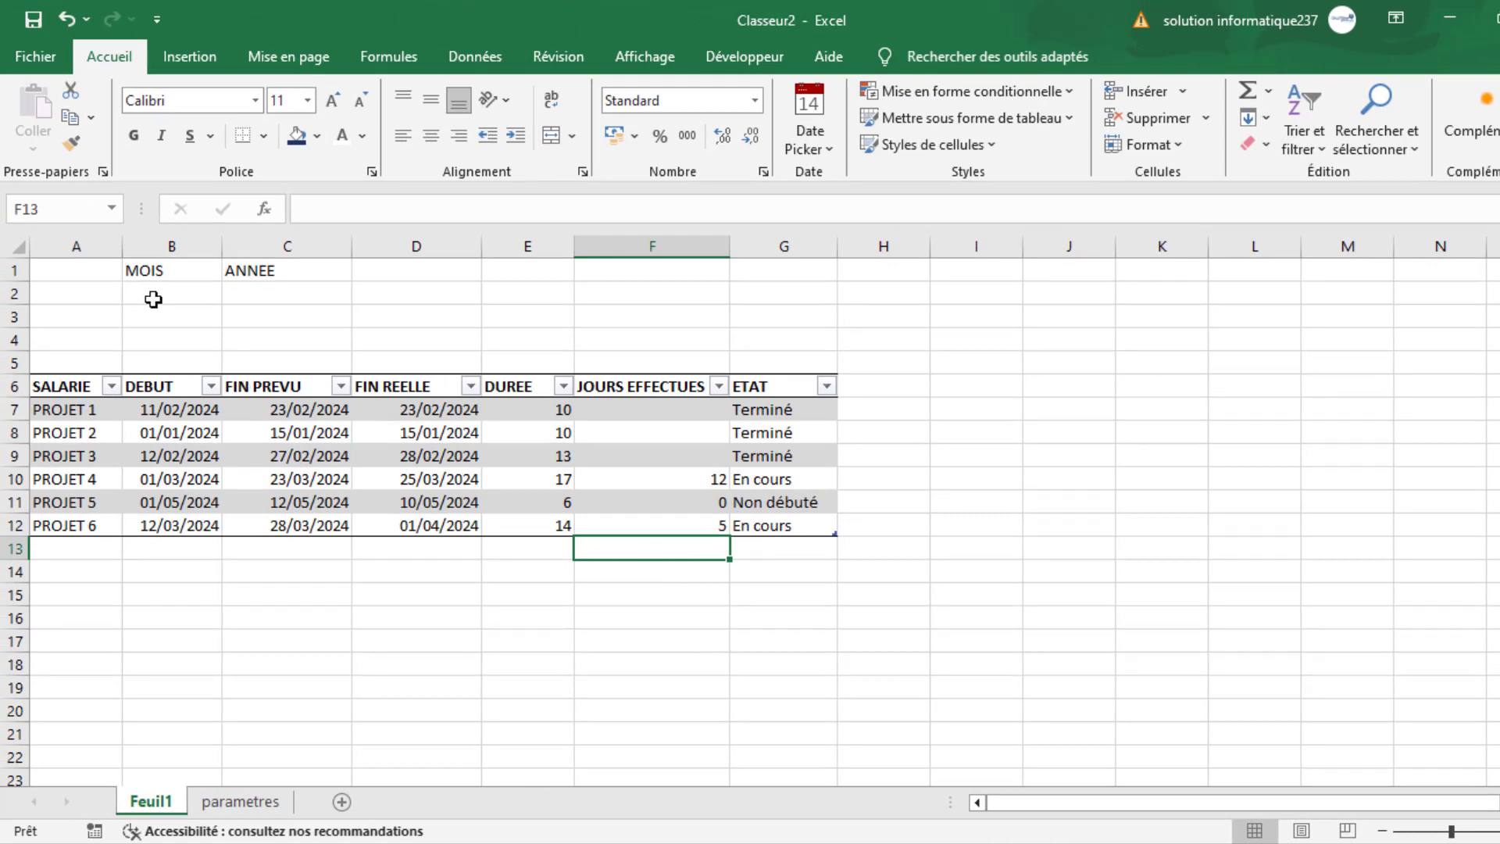
- Add a Liste data validation to B2 under MOIS, using the named range mois as its source
{"action": "left_click", "coordinate": [181, 294]}
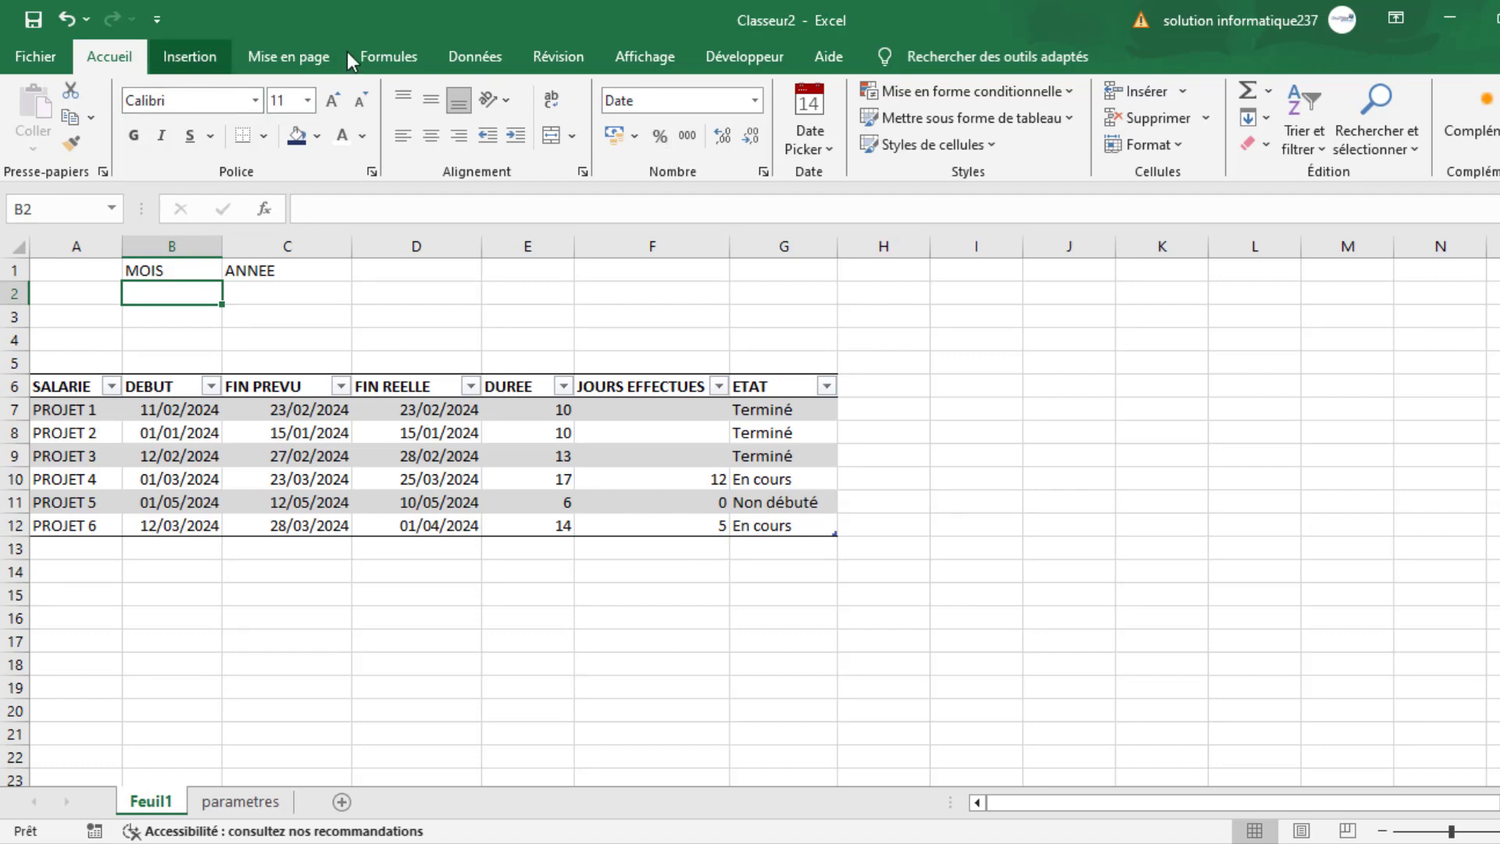
{"action": "left_click", "coordinate": [473, 55]}
{"action": "left_click", "coordinate": [1113, 144]}
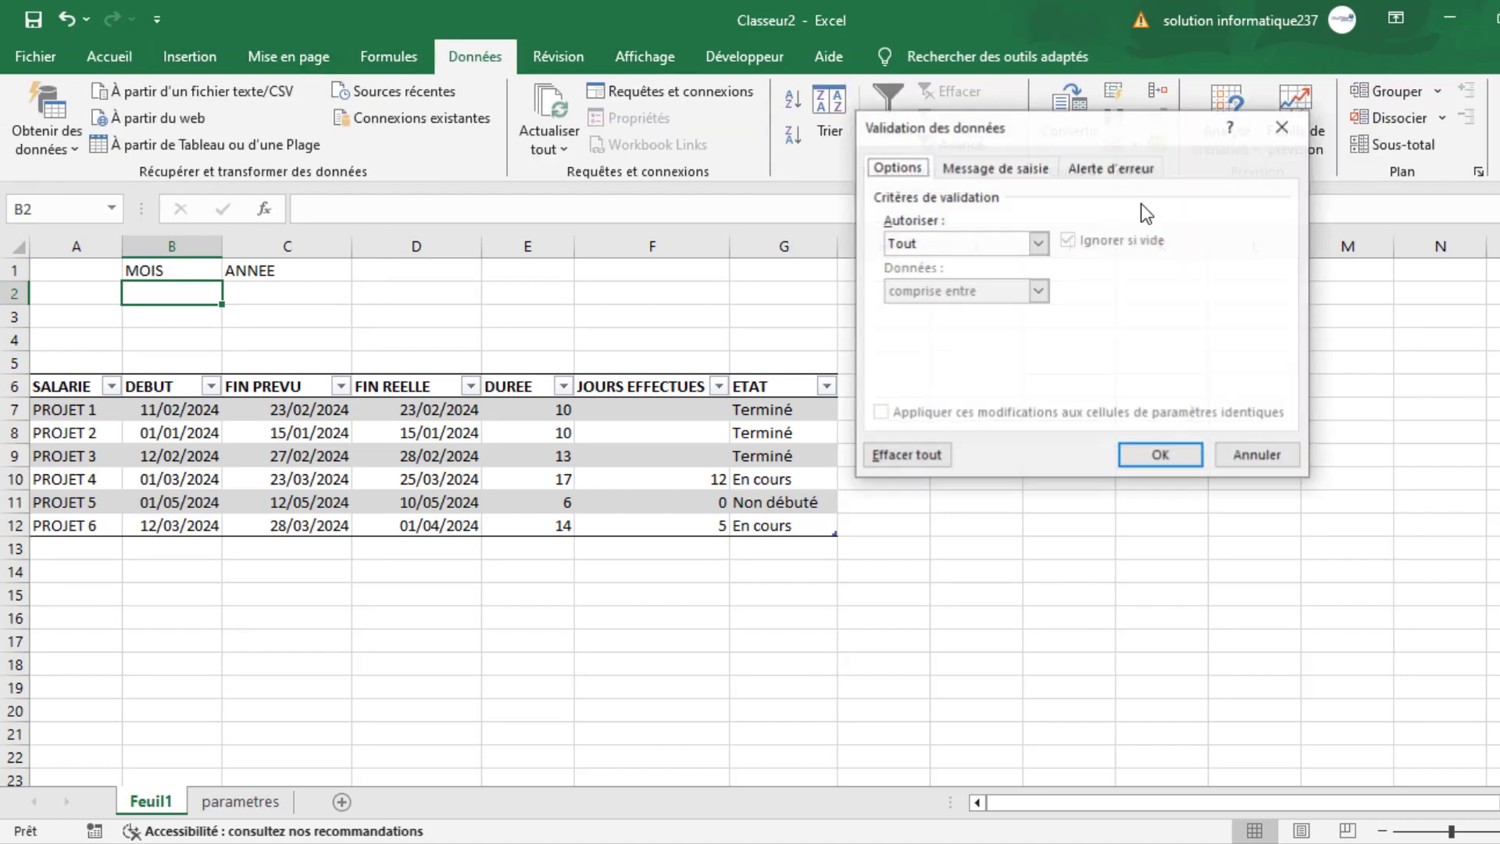
{"action": "left_click", "coordinate": [957, 244]}
{"action": "left_click", "coordinate": [921, 305]}
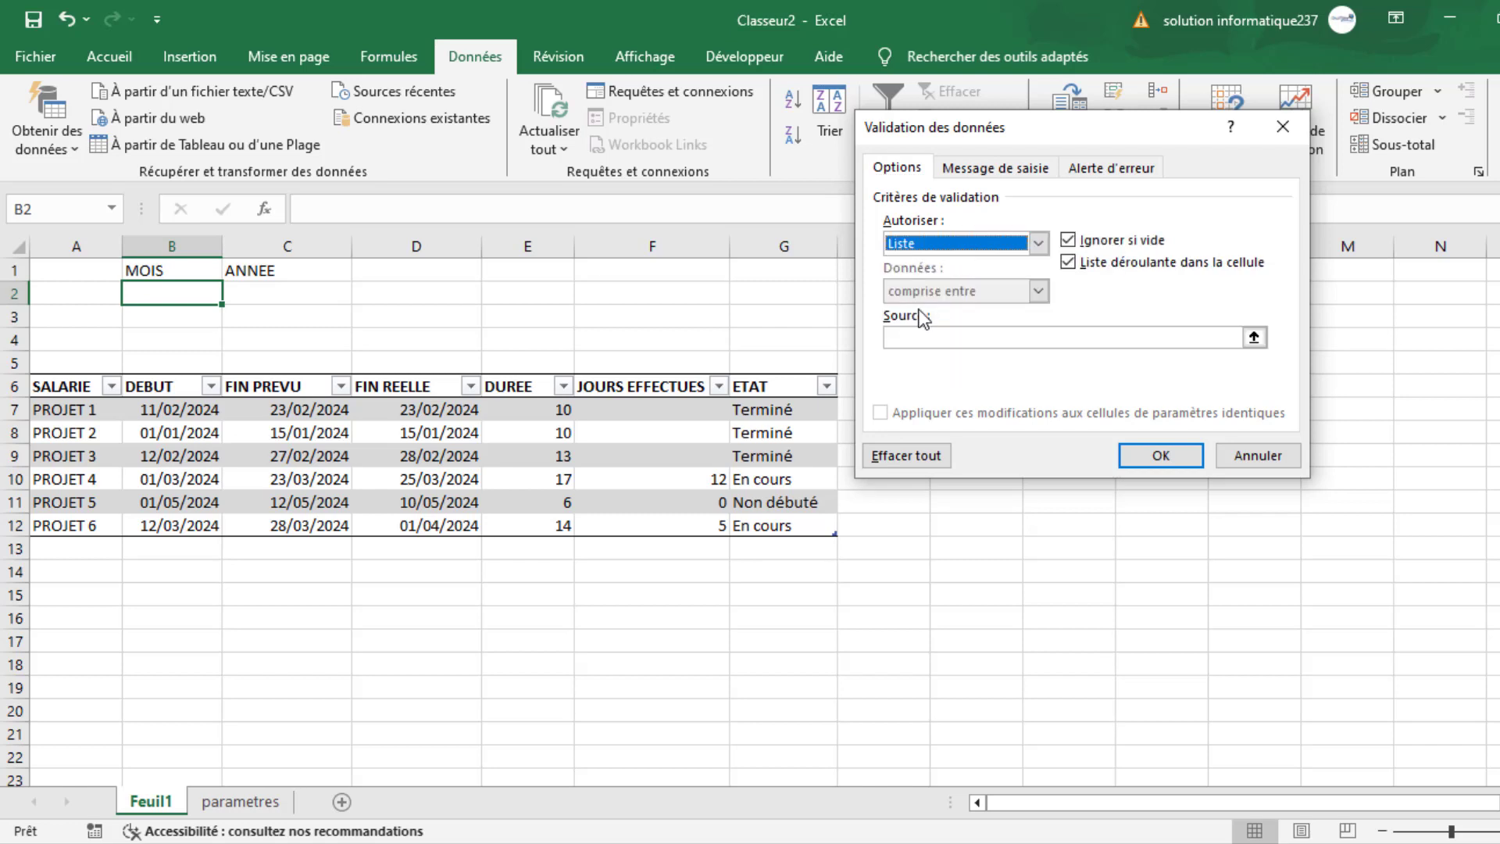
{"action": "left_click", "coordinate": [940, 337]}
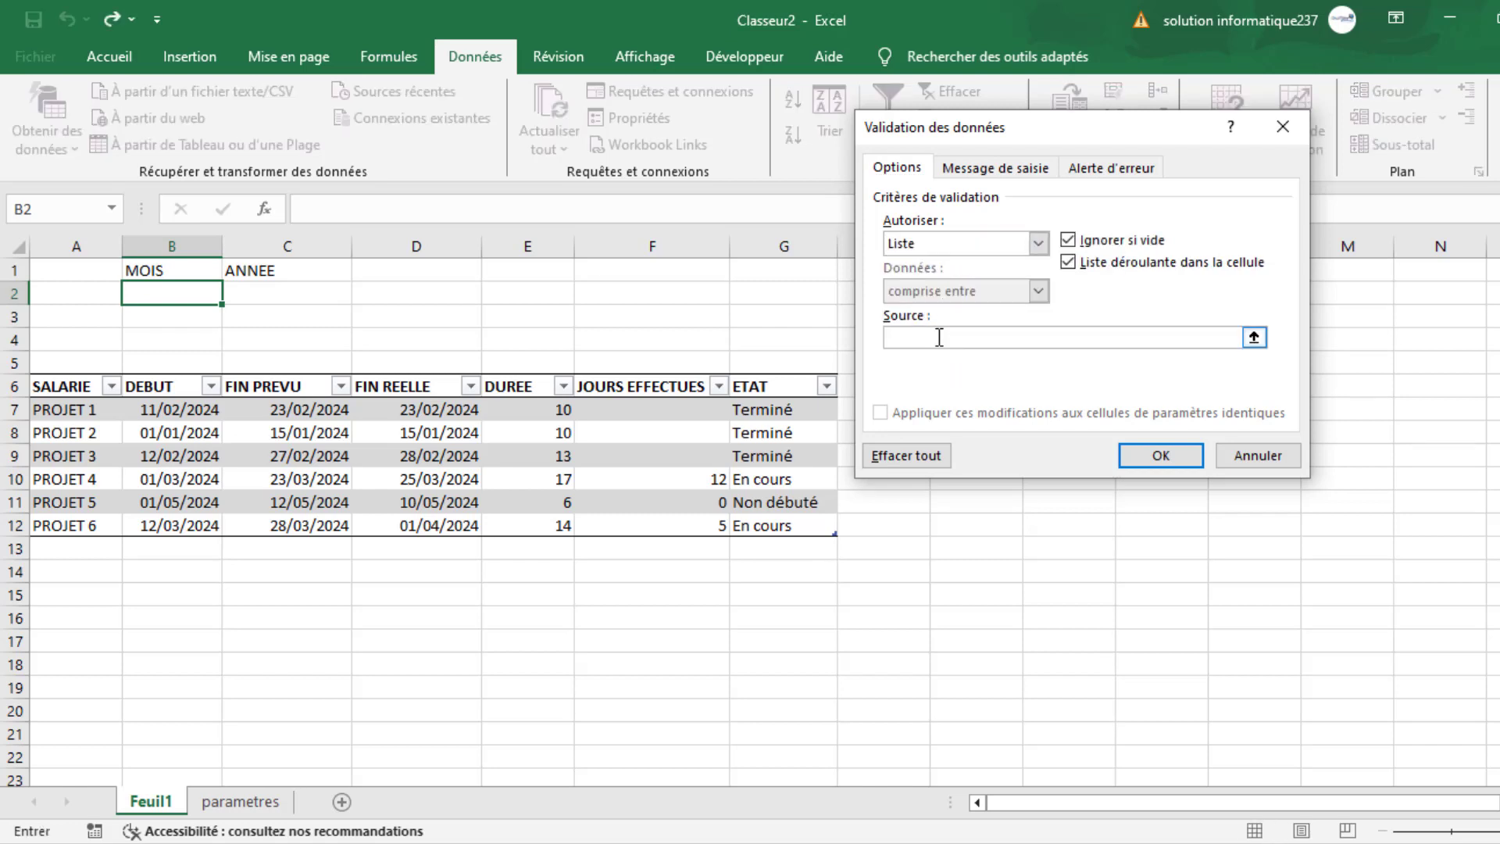
{"action": "key", "text": "F3"}
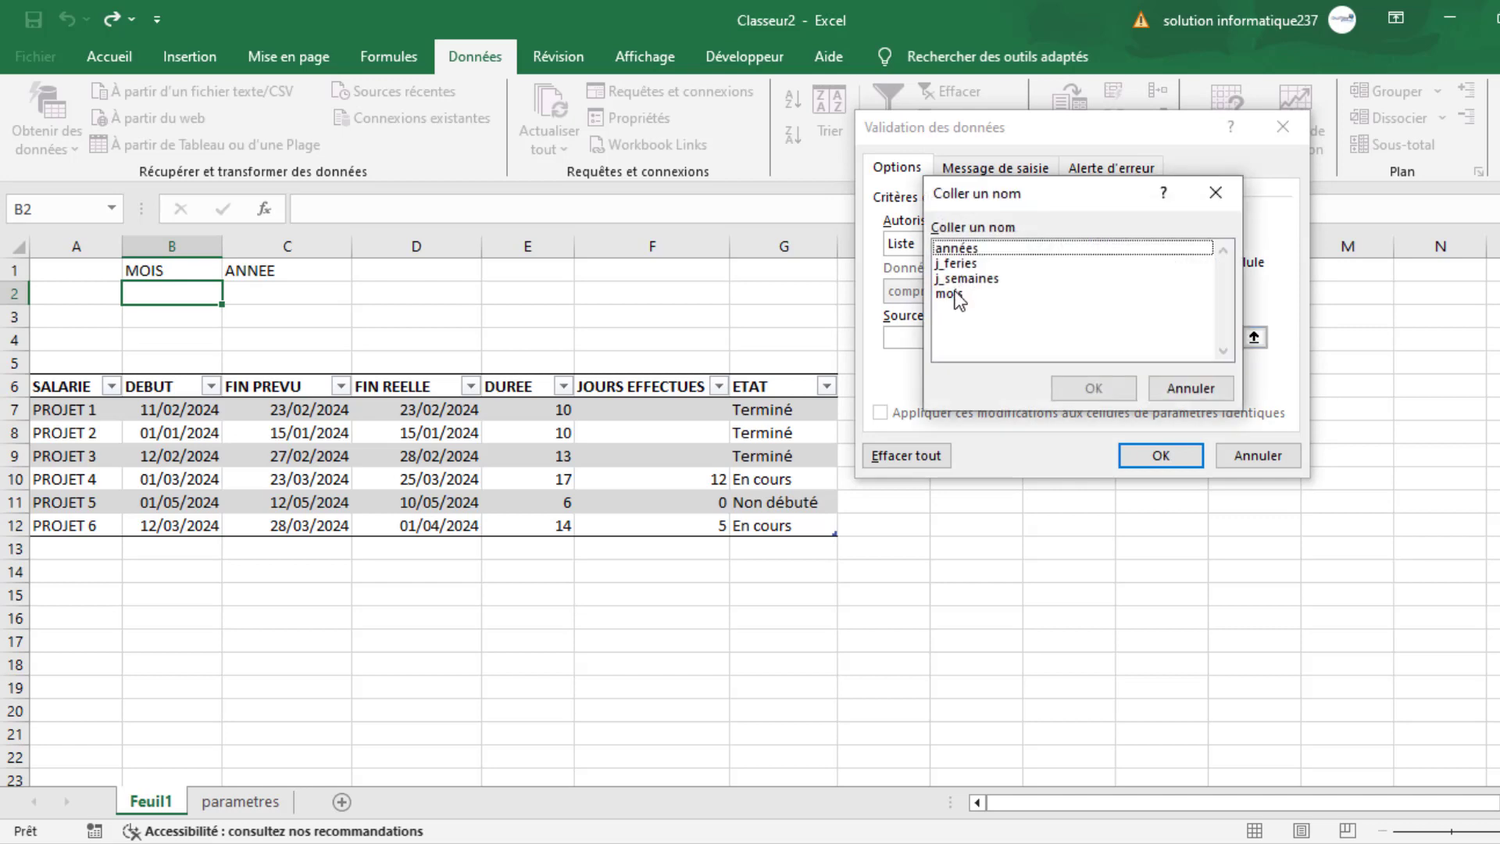
{"action": "double_click", "coordinate": [950, 294]}
{"action": "left_click", "coordinate": [1157, 455]}
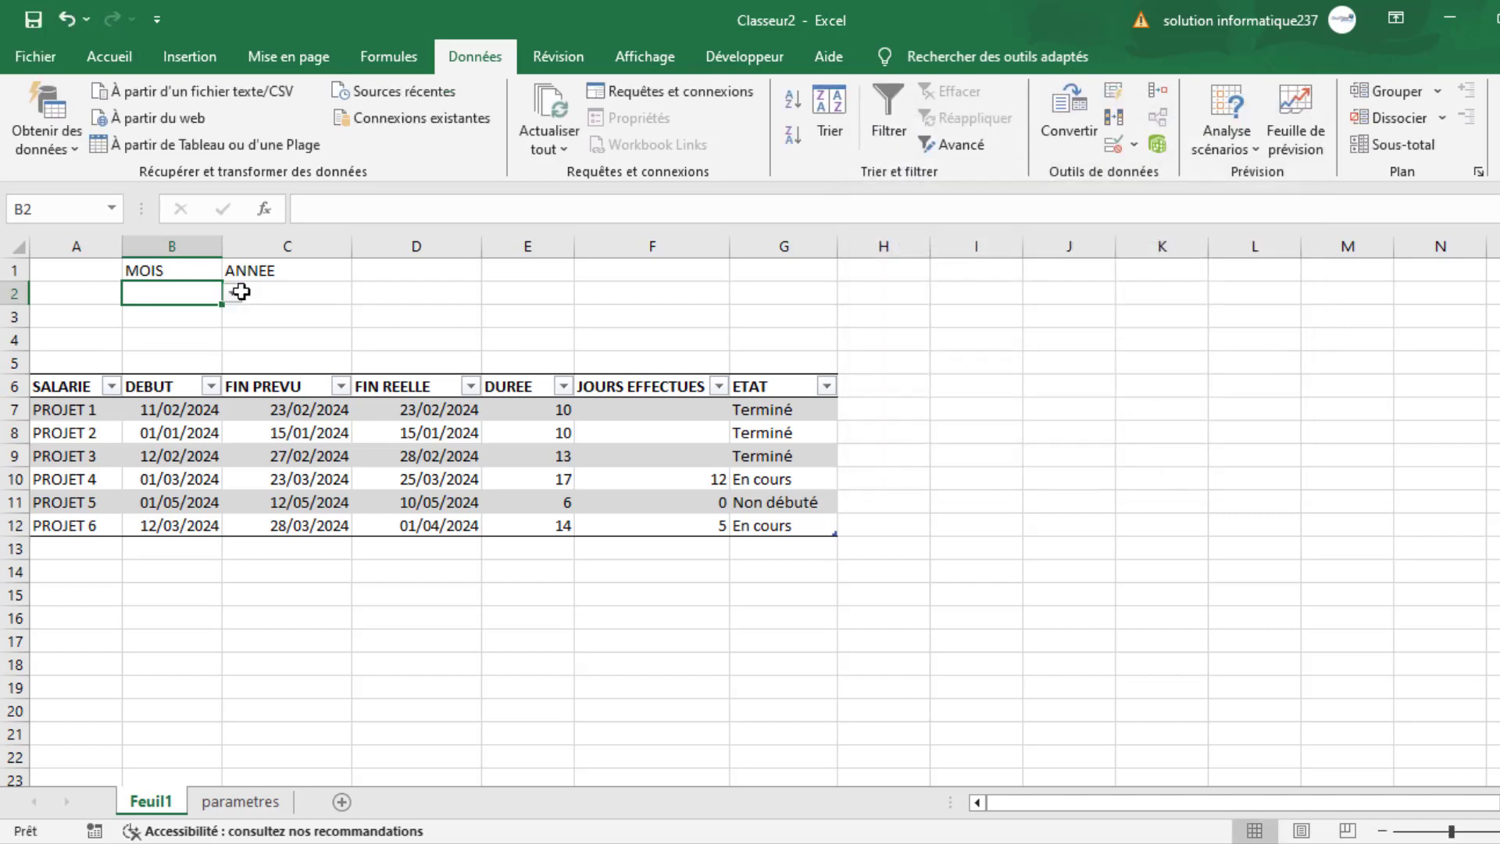
- Add a Liste data validation to C2 under ANNEE, using the named range années as its source
{"action": "left_click", "coordinate": [268, 294]}
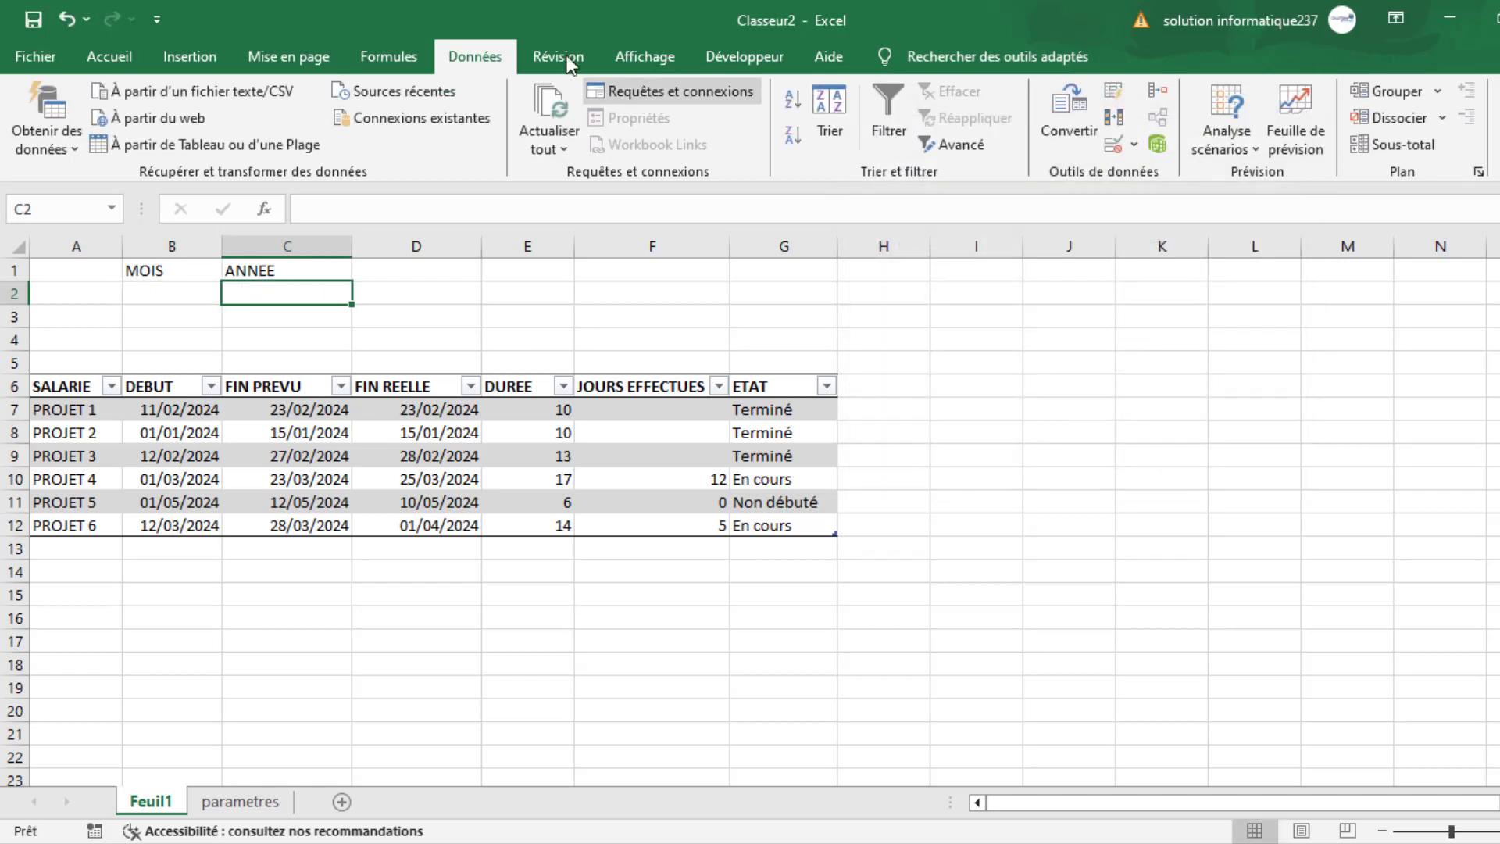
{"action": "left_click", "coordinate": [1113, 145]}
{"action": "left_click", "coordinate": [987, 253]}
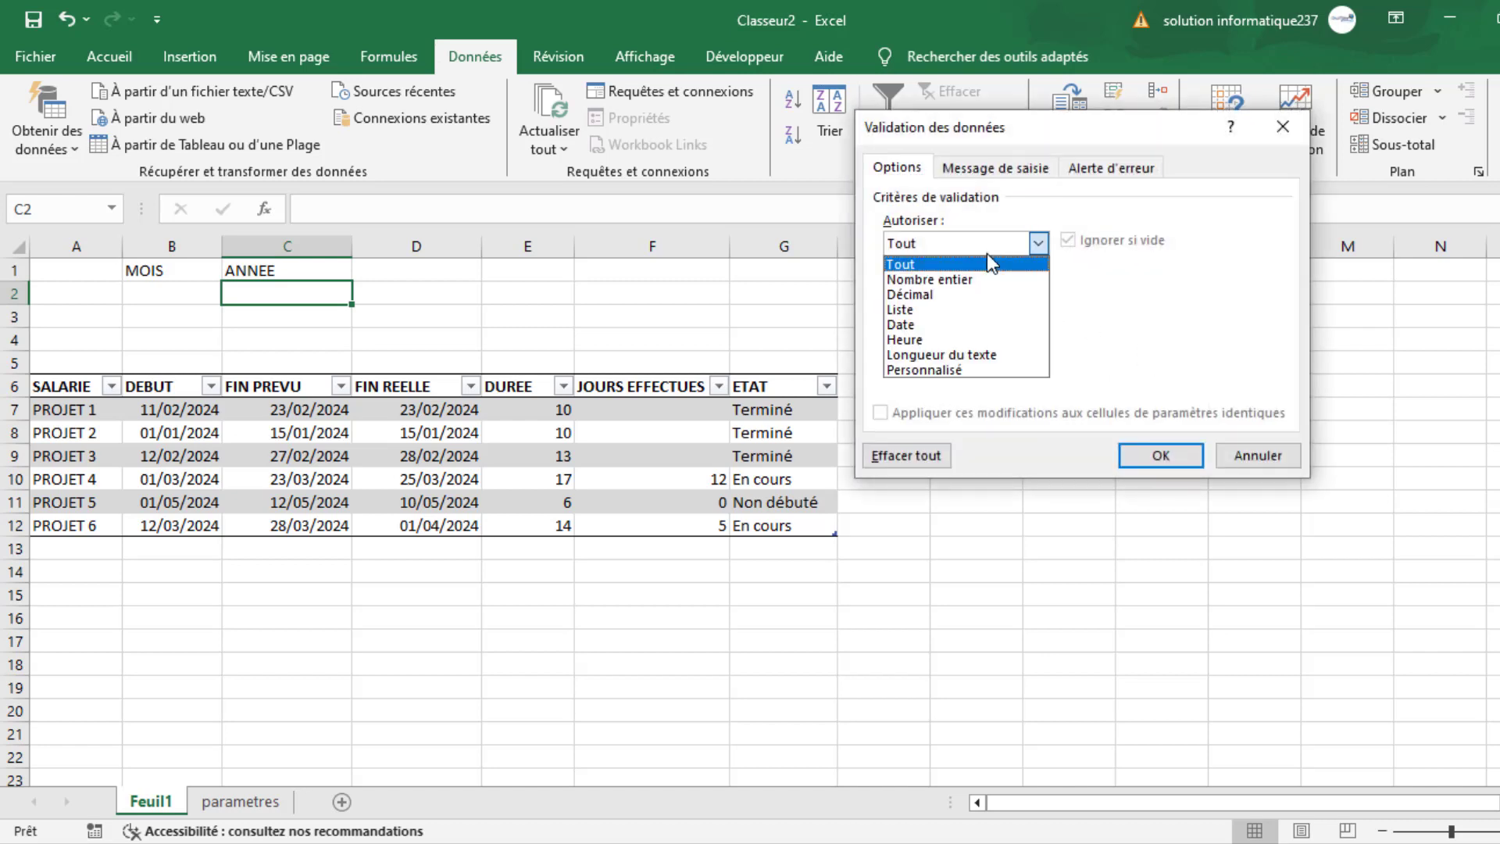
{"action": "left_click", "coordinate": [934, 308]}
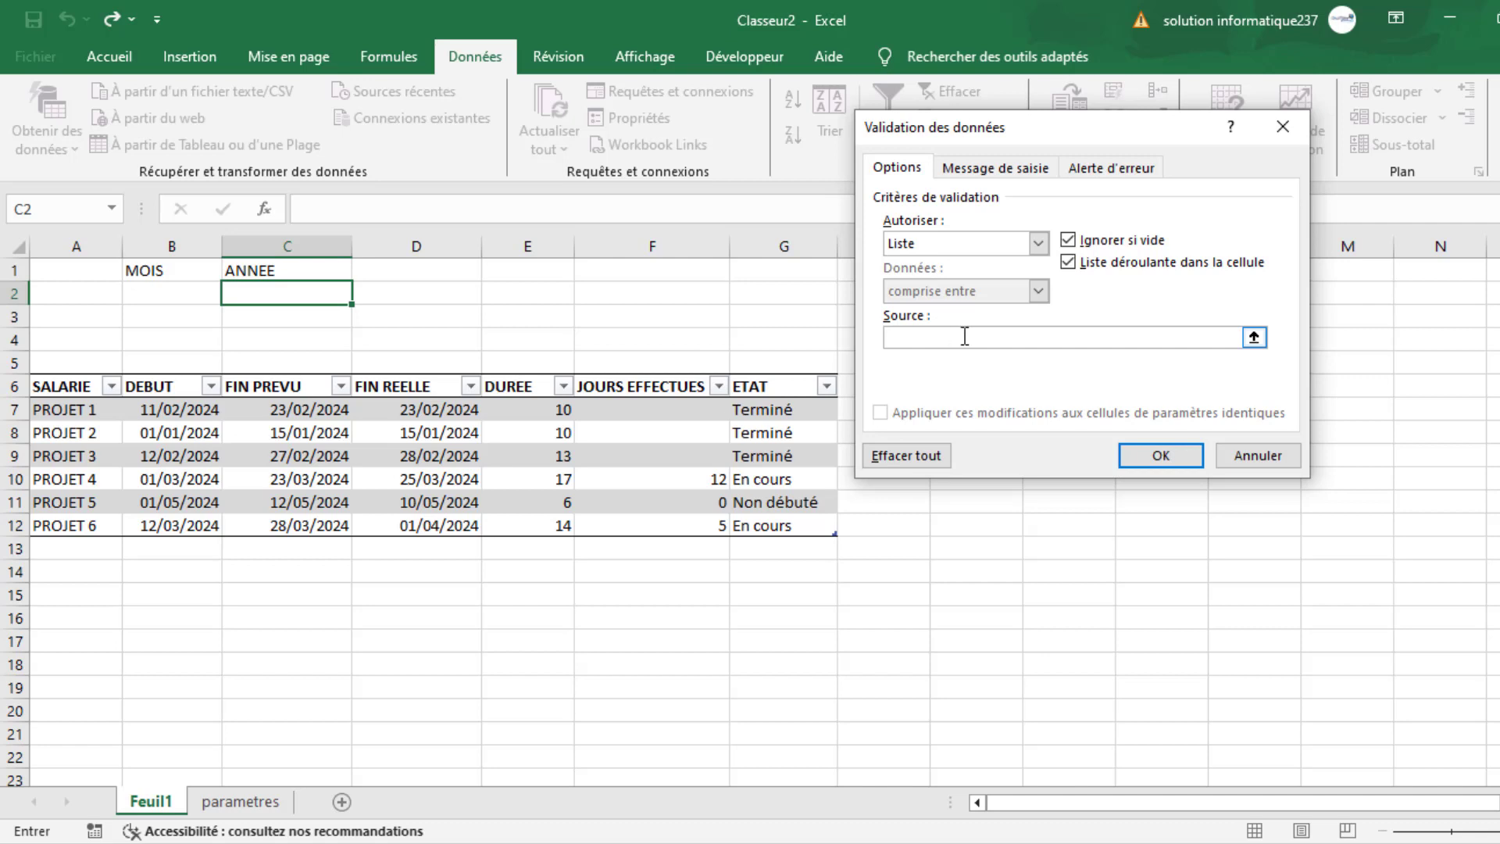
{"action": "key", "text": "F3"}
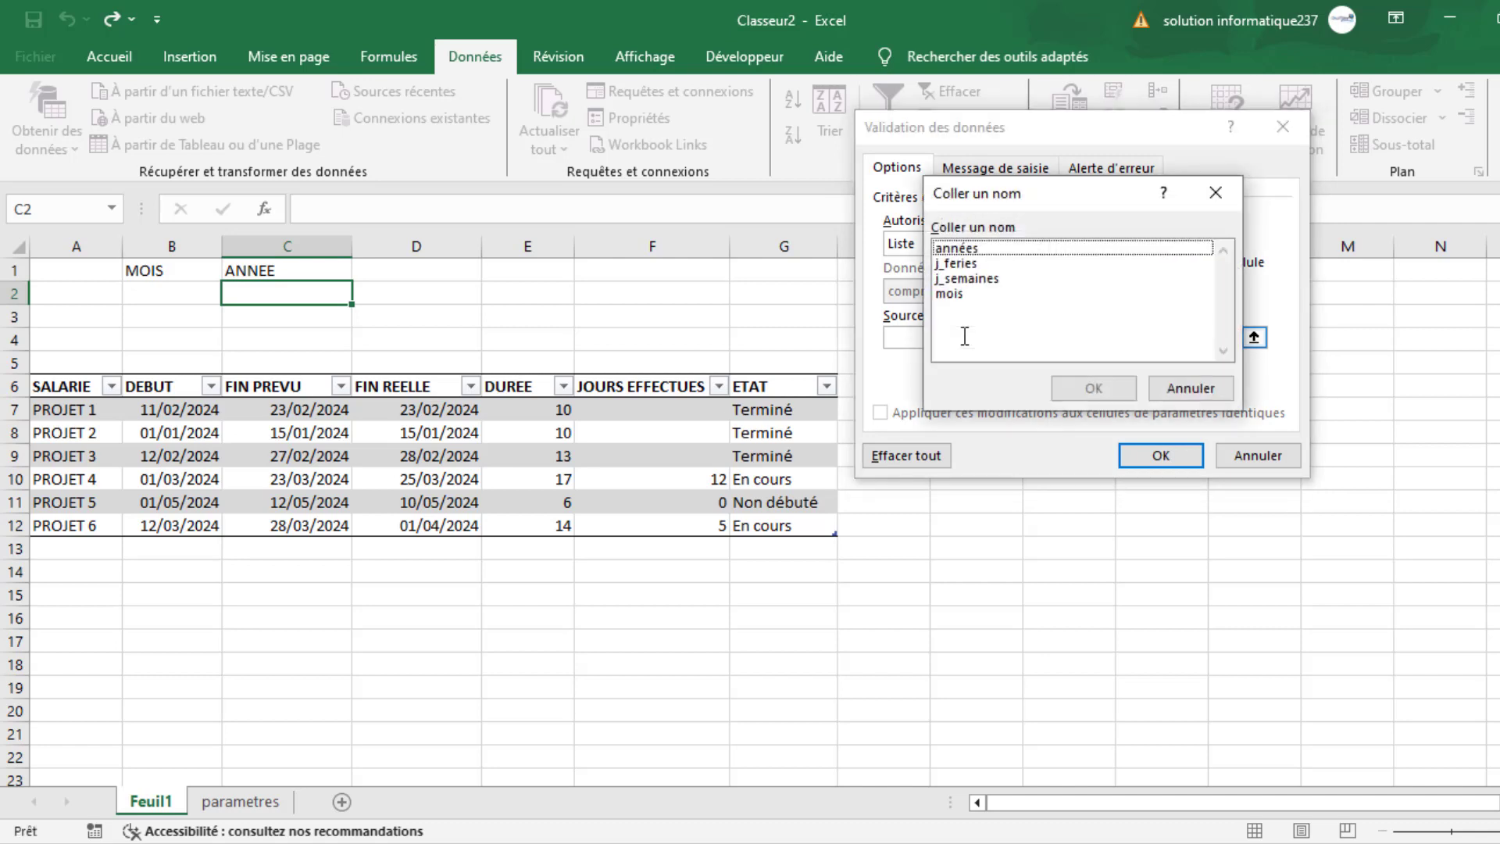
{"action": "left_click", "coordinate": [961, 270]}
{"action": "left_click", "coordinate": [957, 248]}
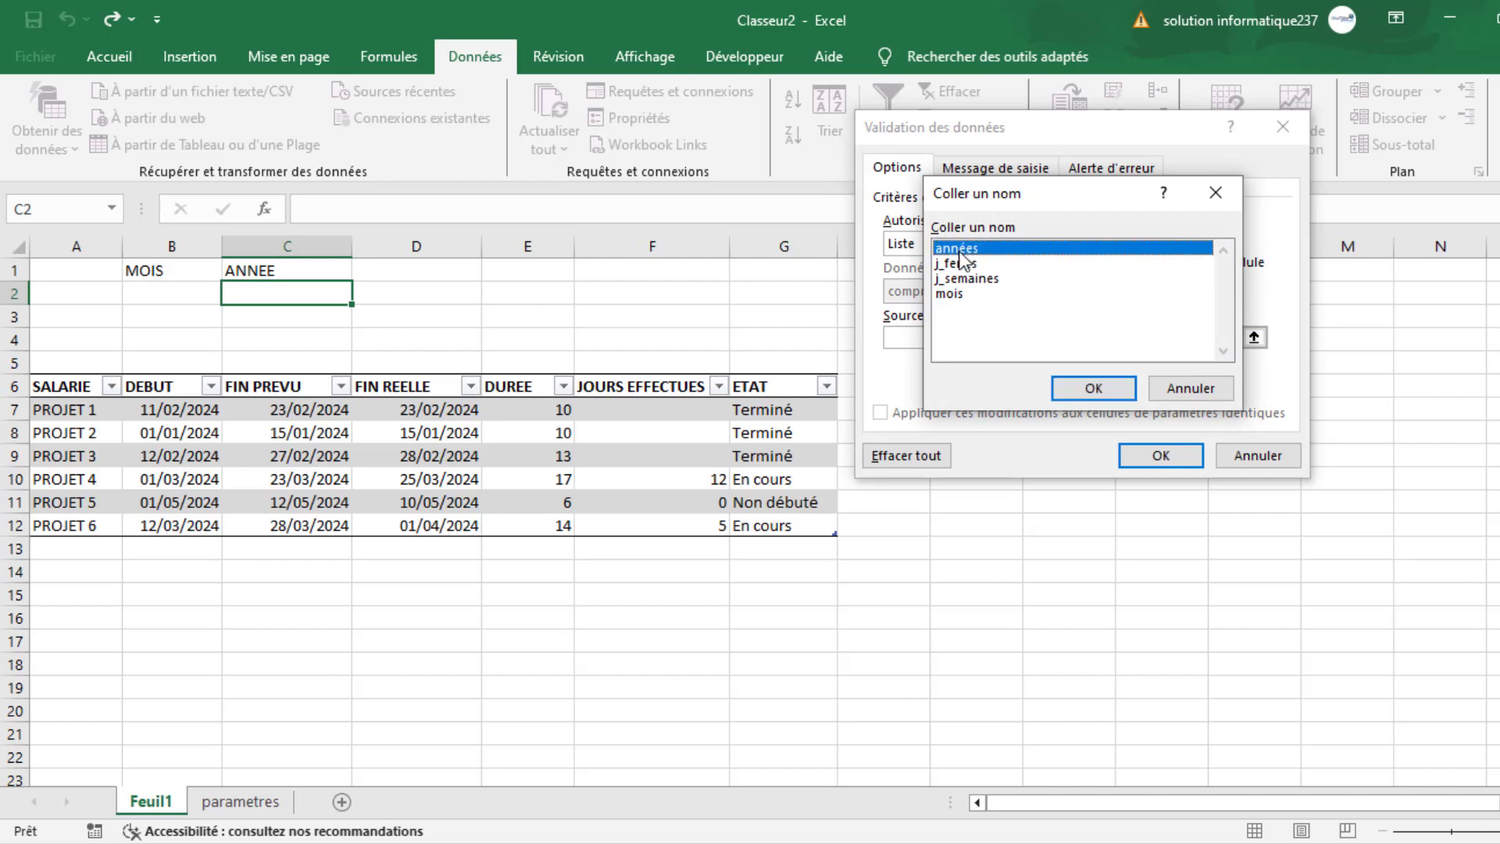
{"action": "left_click", "coordinate": [1093, 388]}
{"action": "left_click", "coordinate": [1155, 456]}
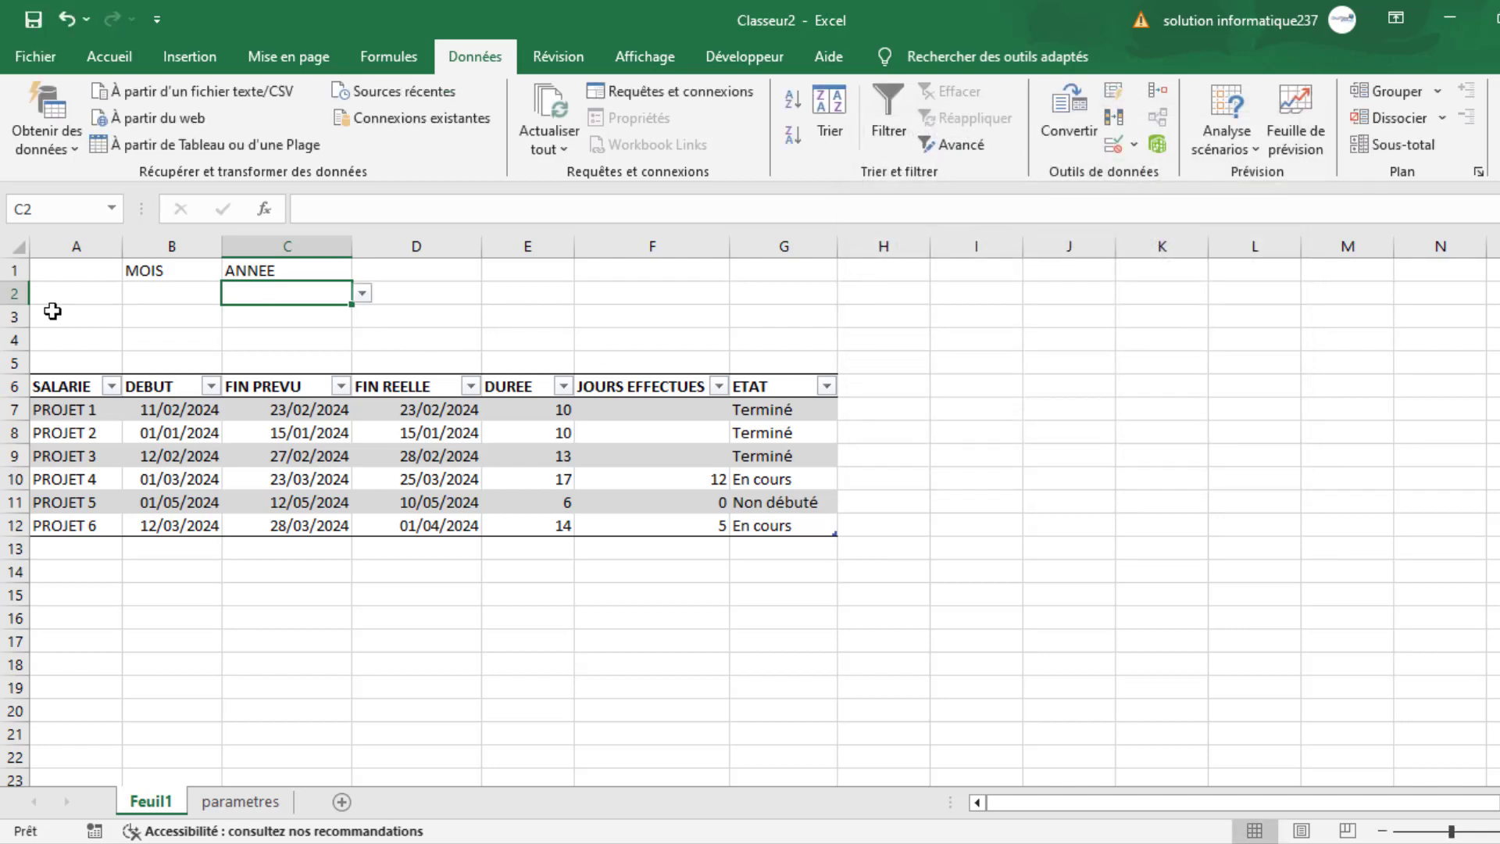
- Select Février as the month in B2 and choose a year from the list in C2
{"action": "left_click", "coordinate": [167, 295]}
{"action": "left_click", "coordinate": [233, 294]}
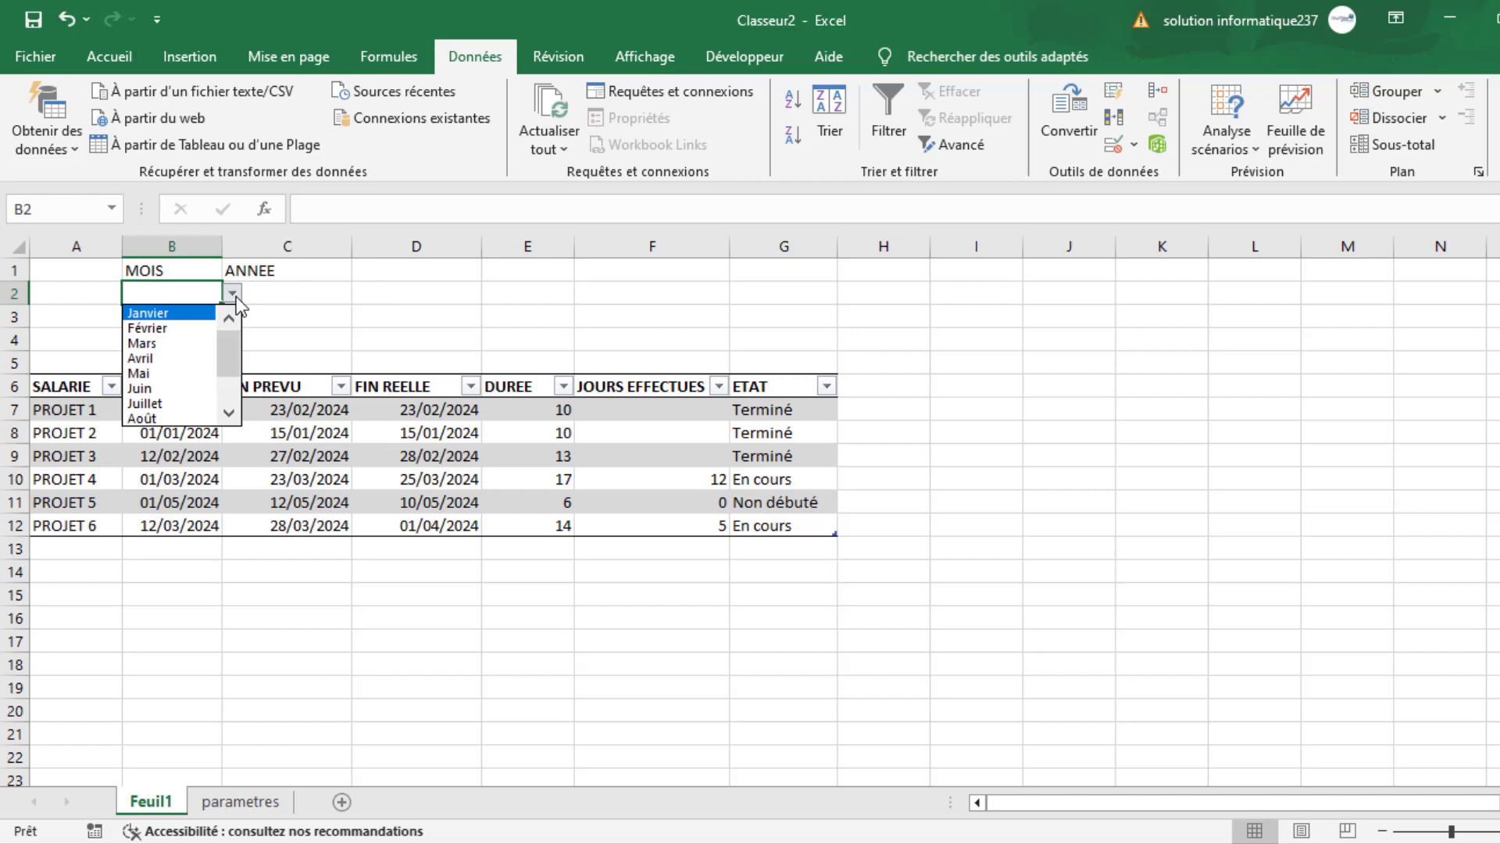
{"action": "left_click", "coordinate": [166, 328]}
{"action": "left_click", "coordinate": [275, 295]}
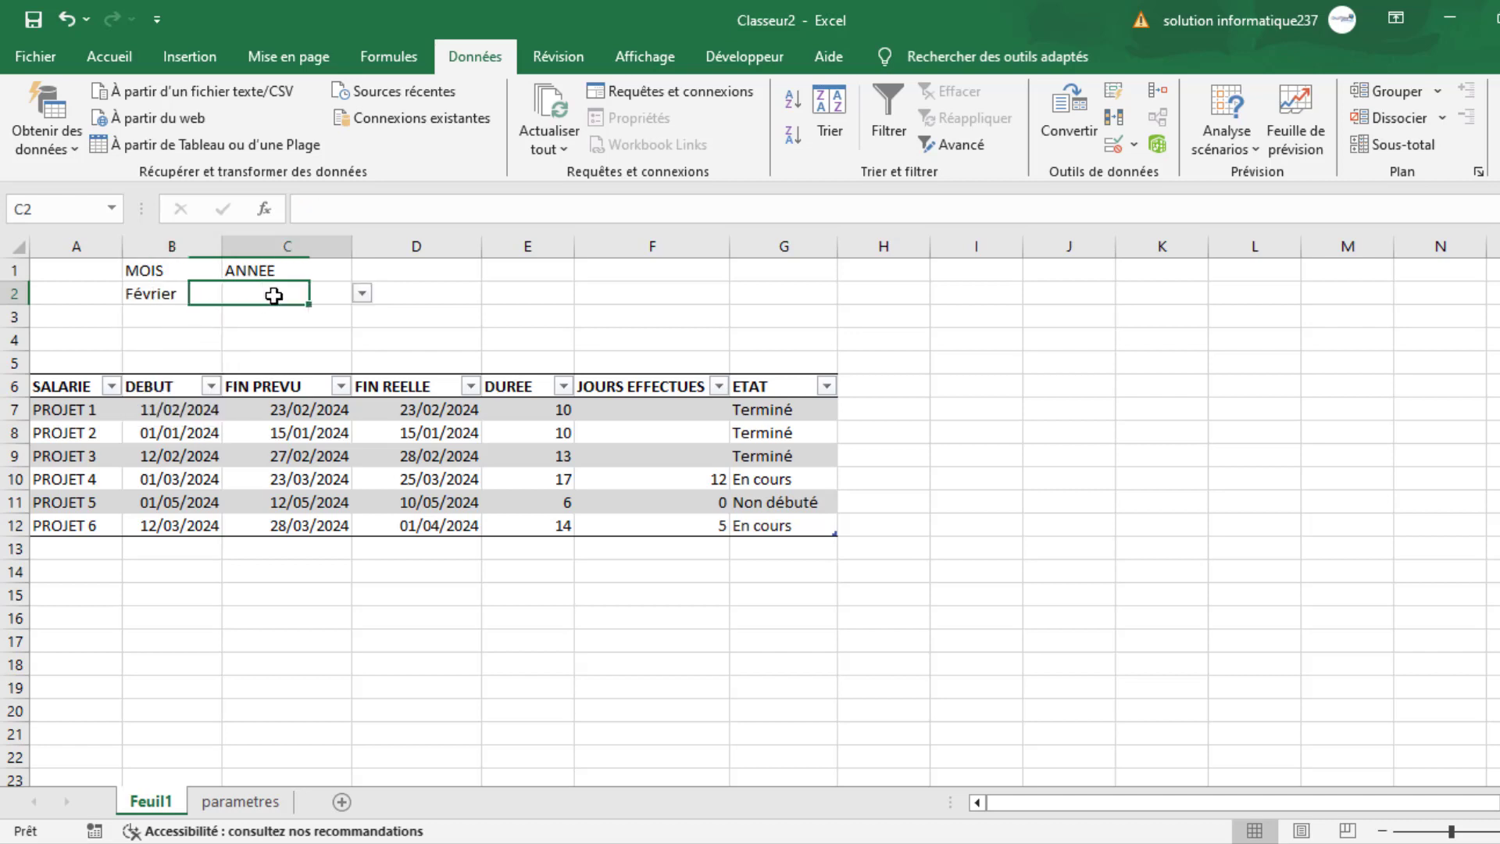
{"action": "left_click", "coordinate": [362, 294]}
{"action": "left_click", "coordinate": [261, 343]}
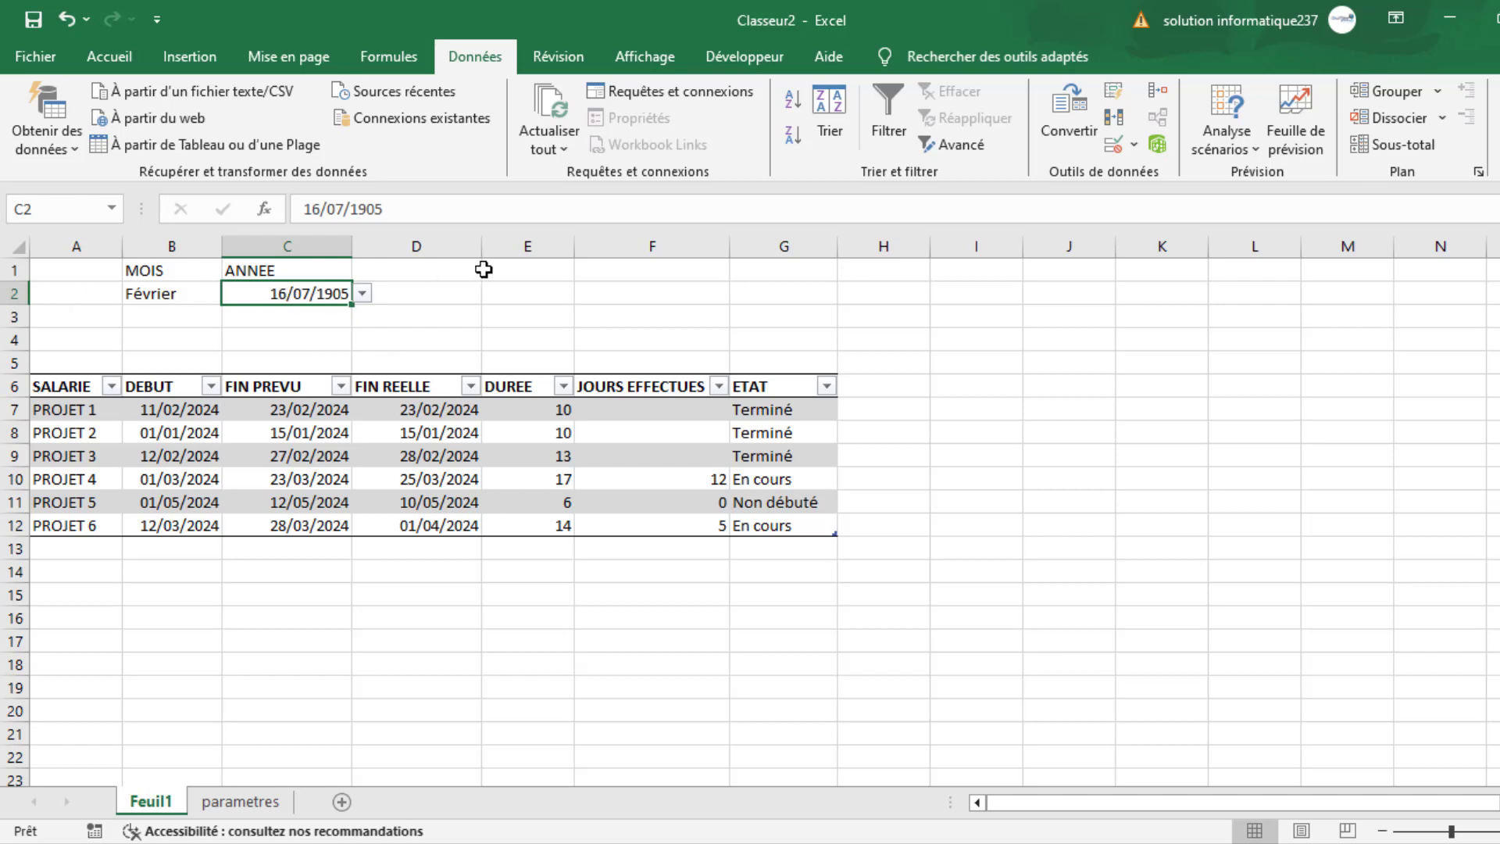
- Start a DATE formula in B3 with C2 as the year and the MOIS function as the month argument
{"action": "left_click", "coordinate": [148, 320]}
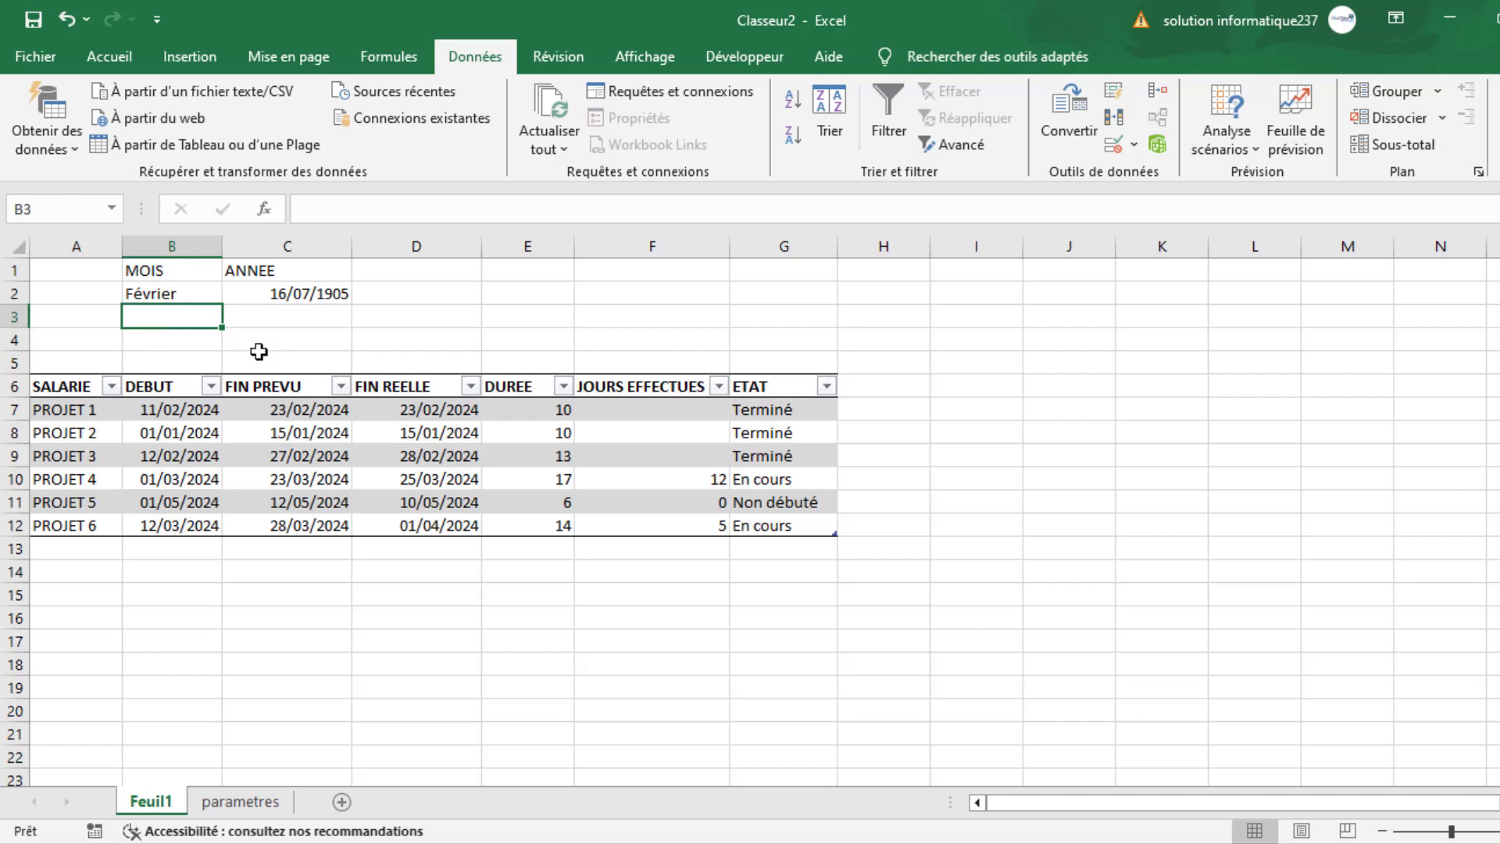
{"action": "type", "text": "="}
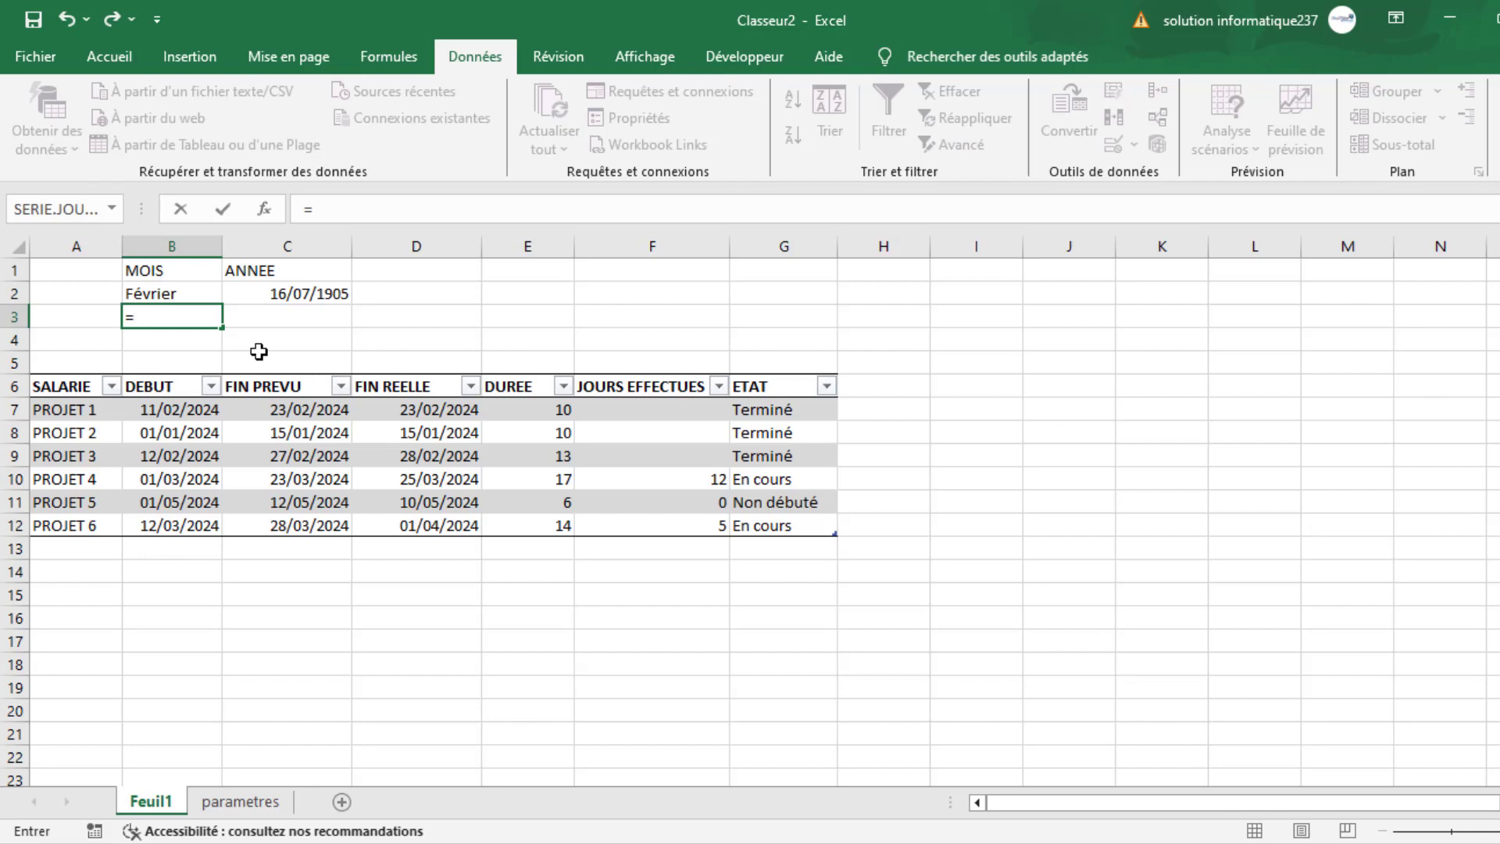
{"action": "type", "text": "date("}
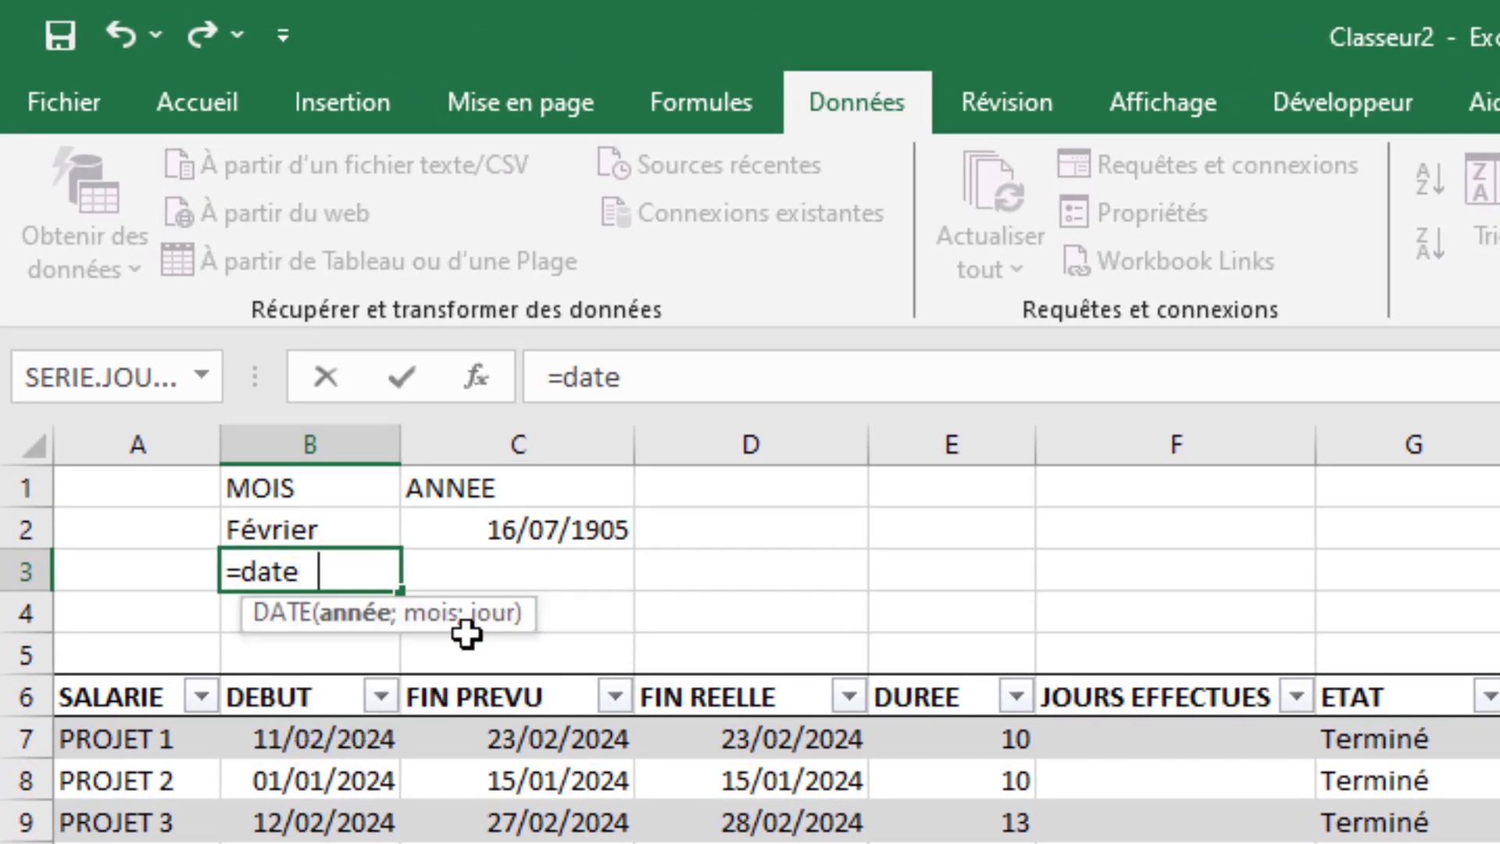
{"action": "key", "text": "Tab"}
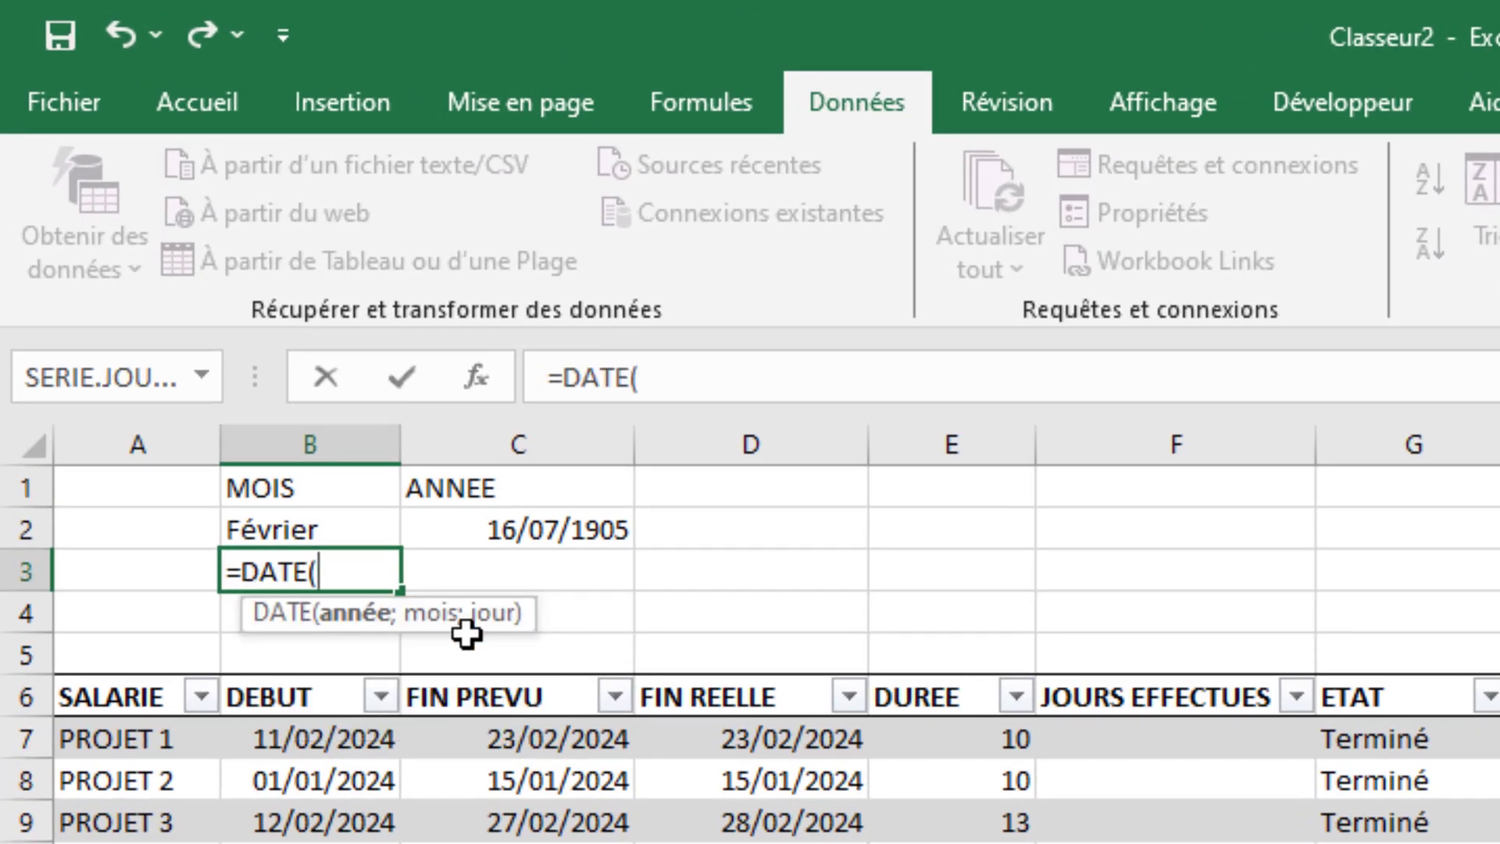
{"action": "left_click", "coordinate": [493, 531]}
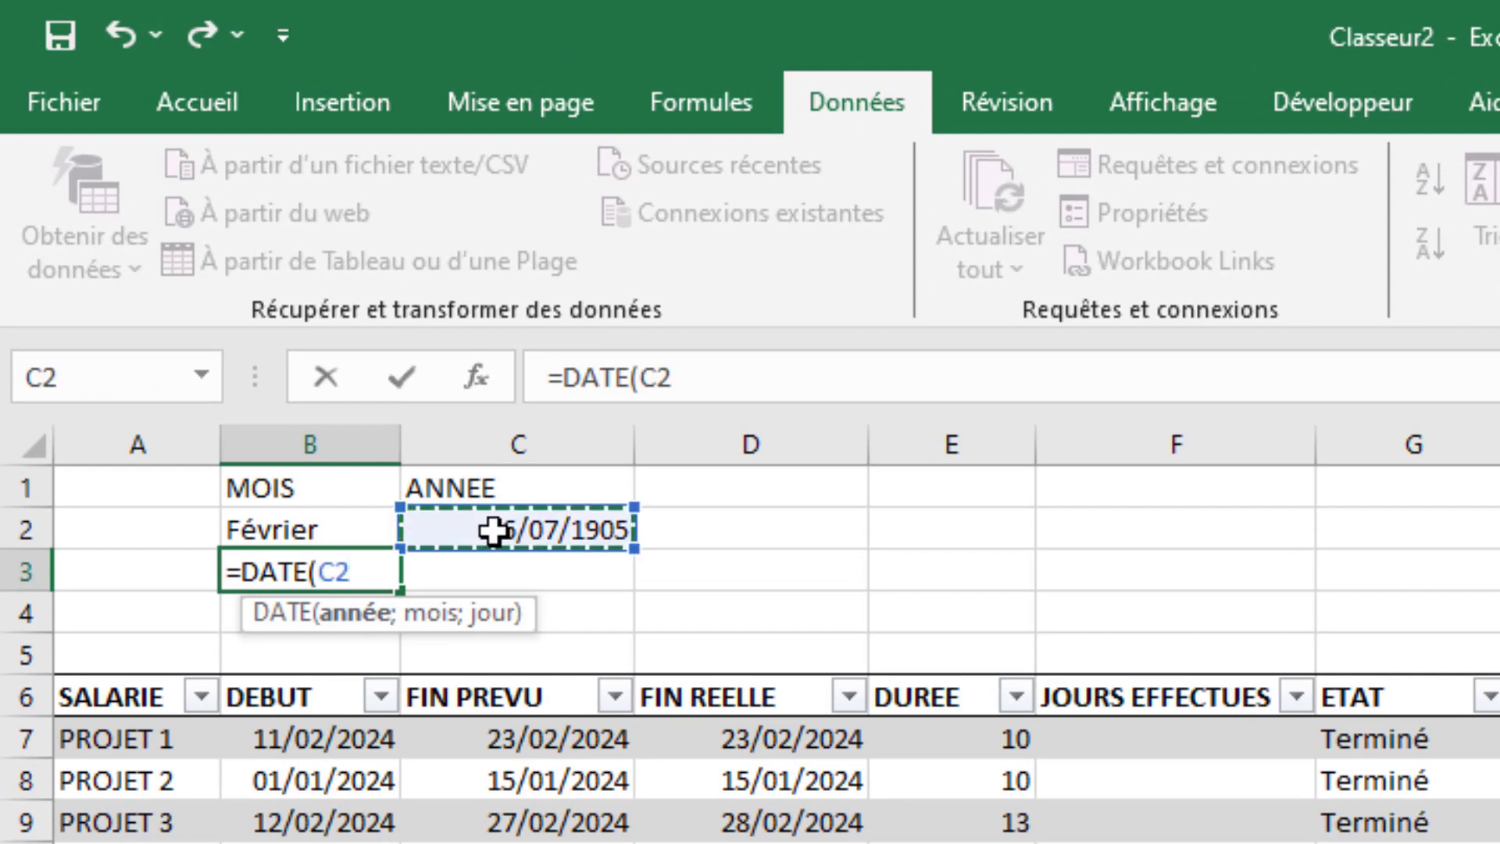
{"action": "type", "text": ";"}
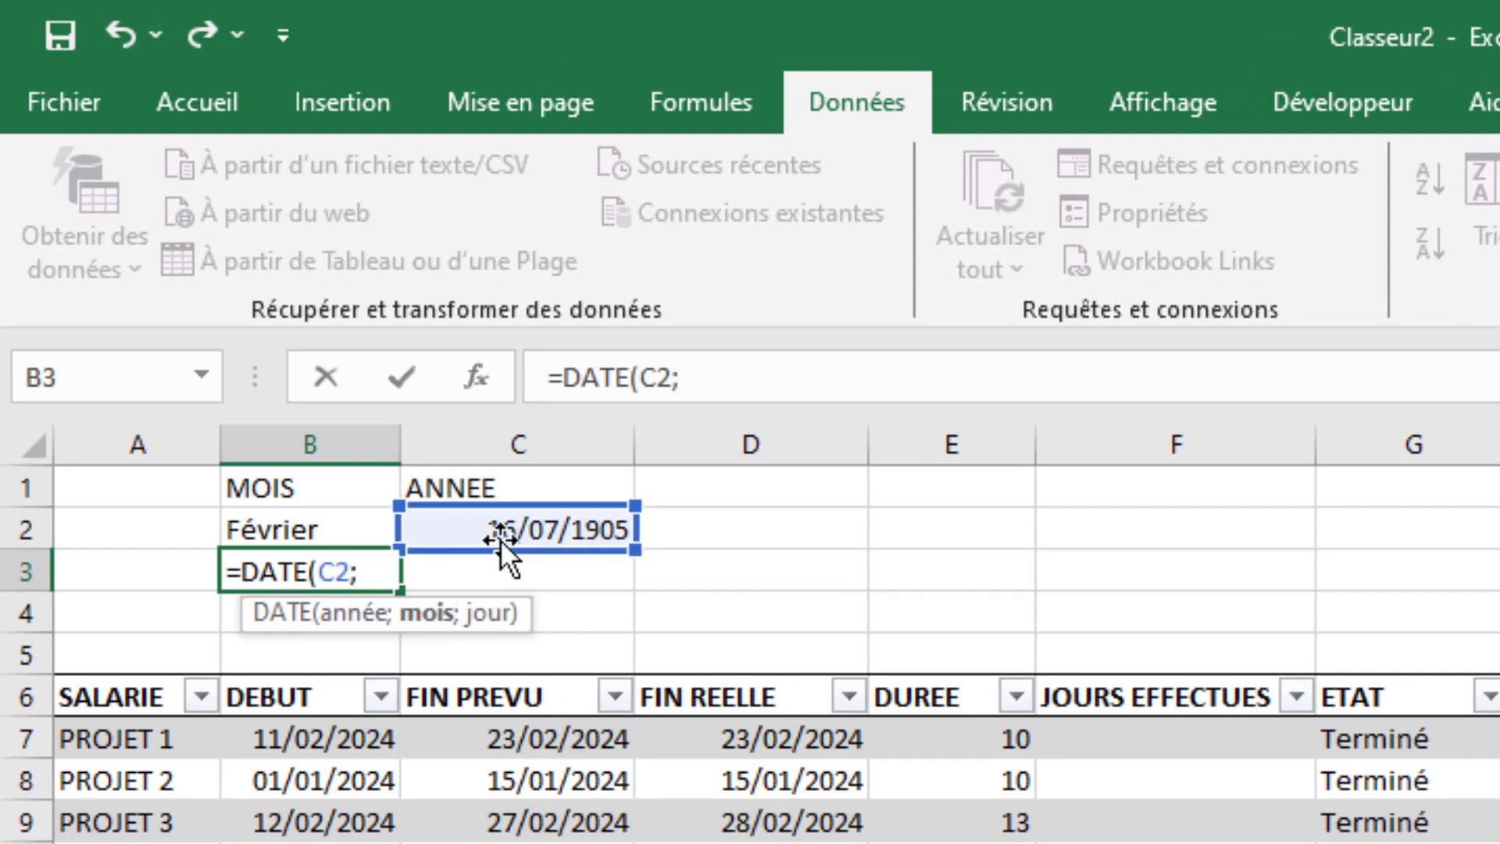
{"action": "type", "text": "m"}
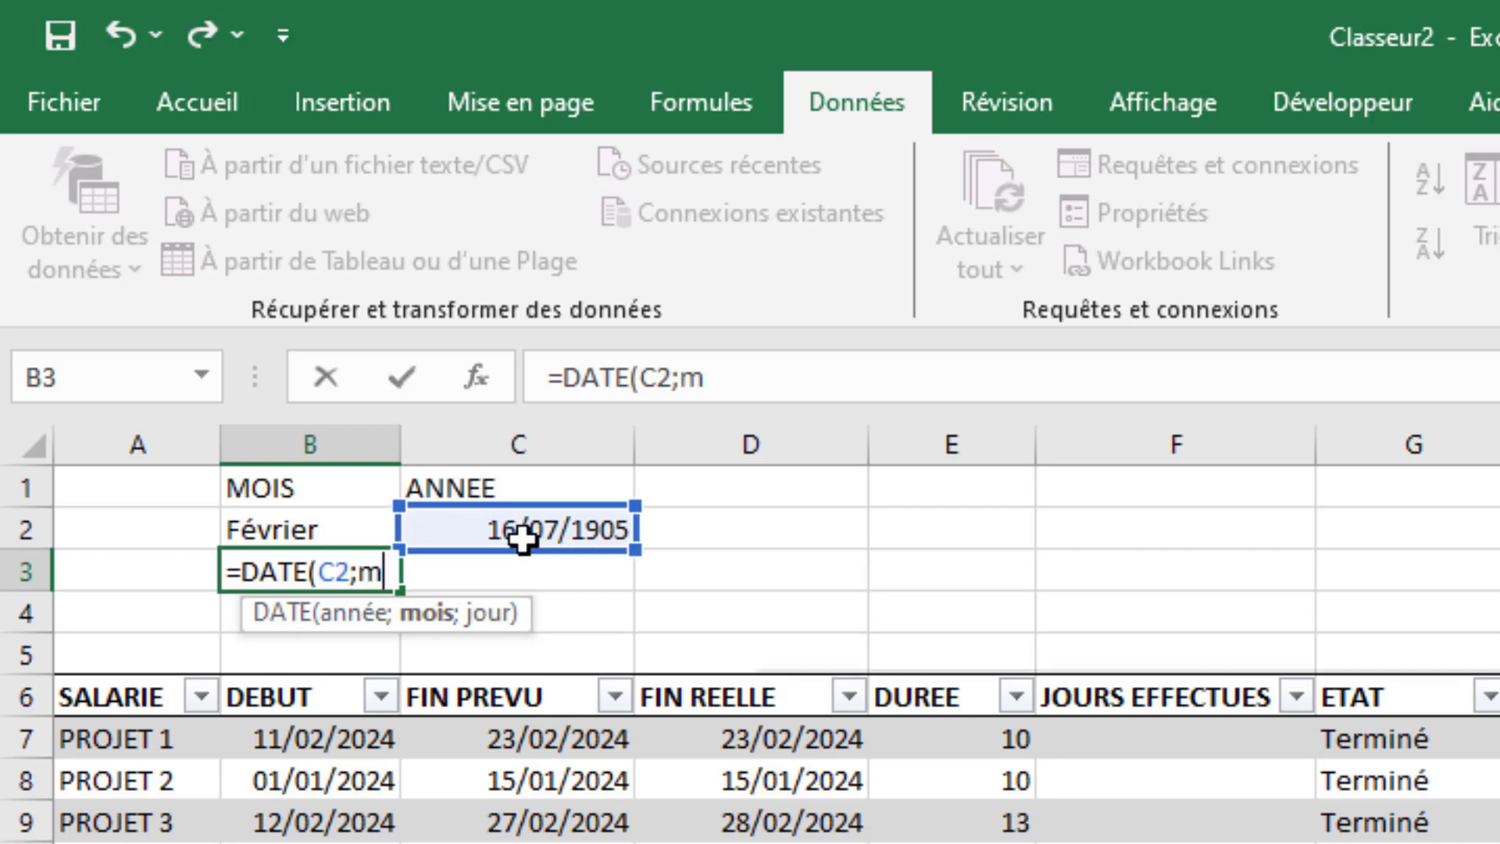
{"action": "type", "text": "ois"}
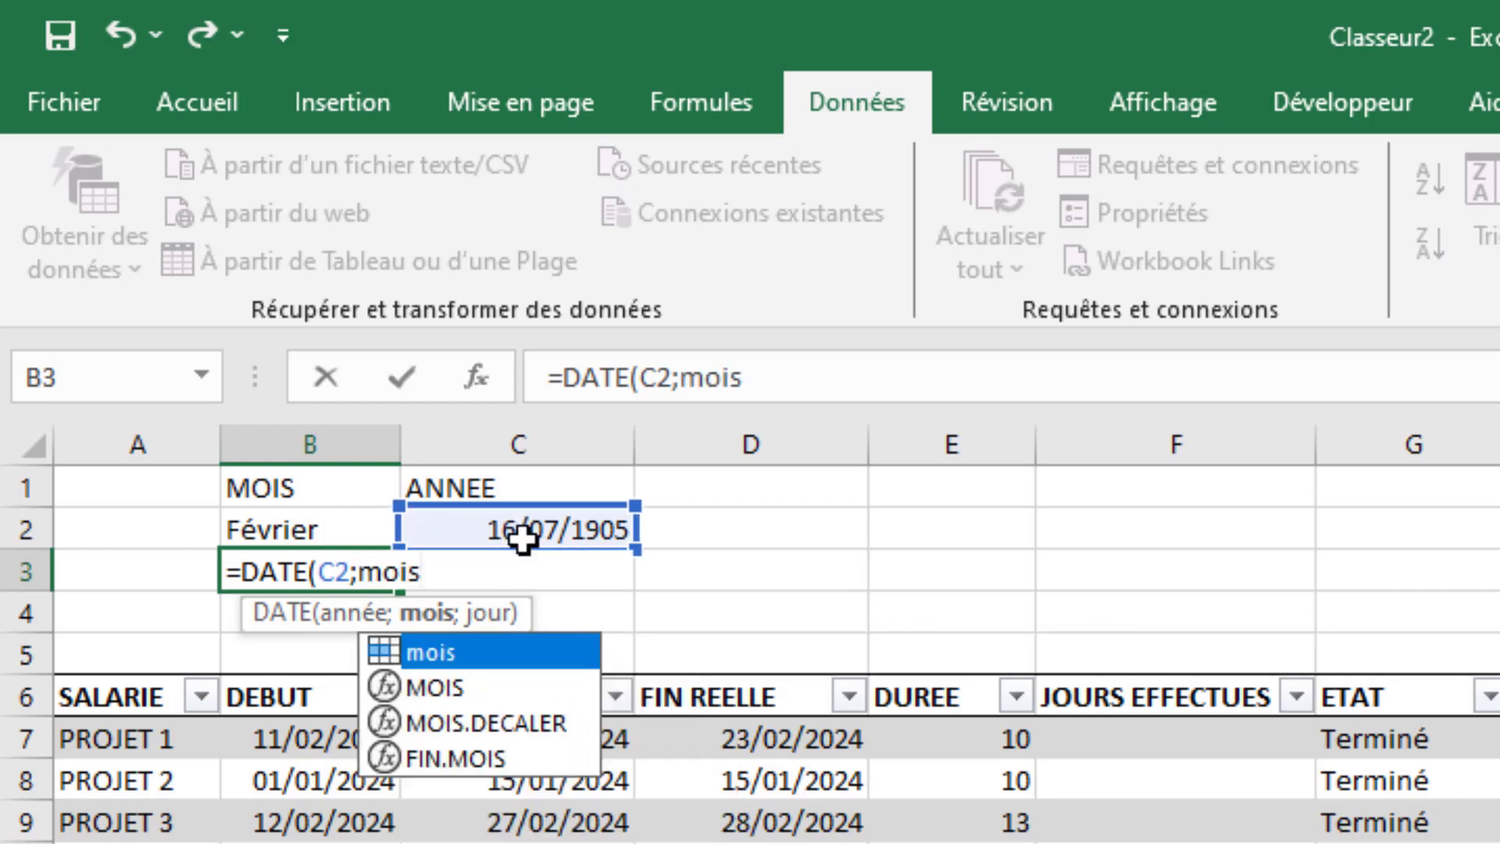
{"action": "key", "text": "Down"}
{"action": "key", "text": "Tab"}
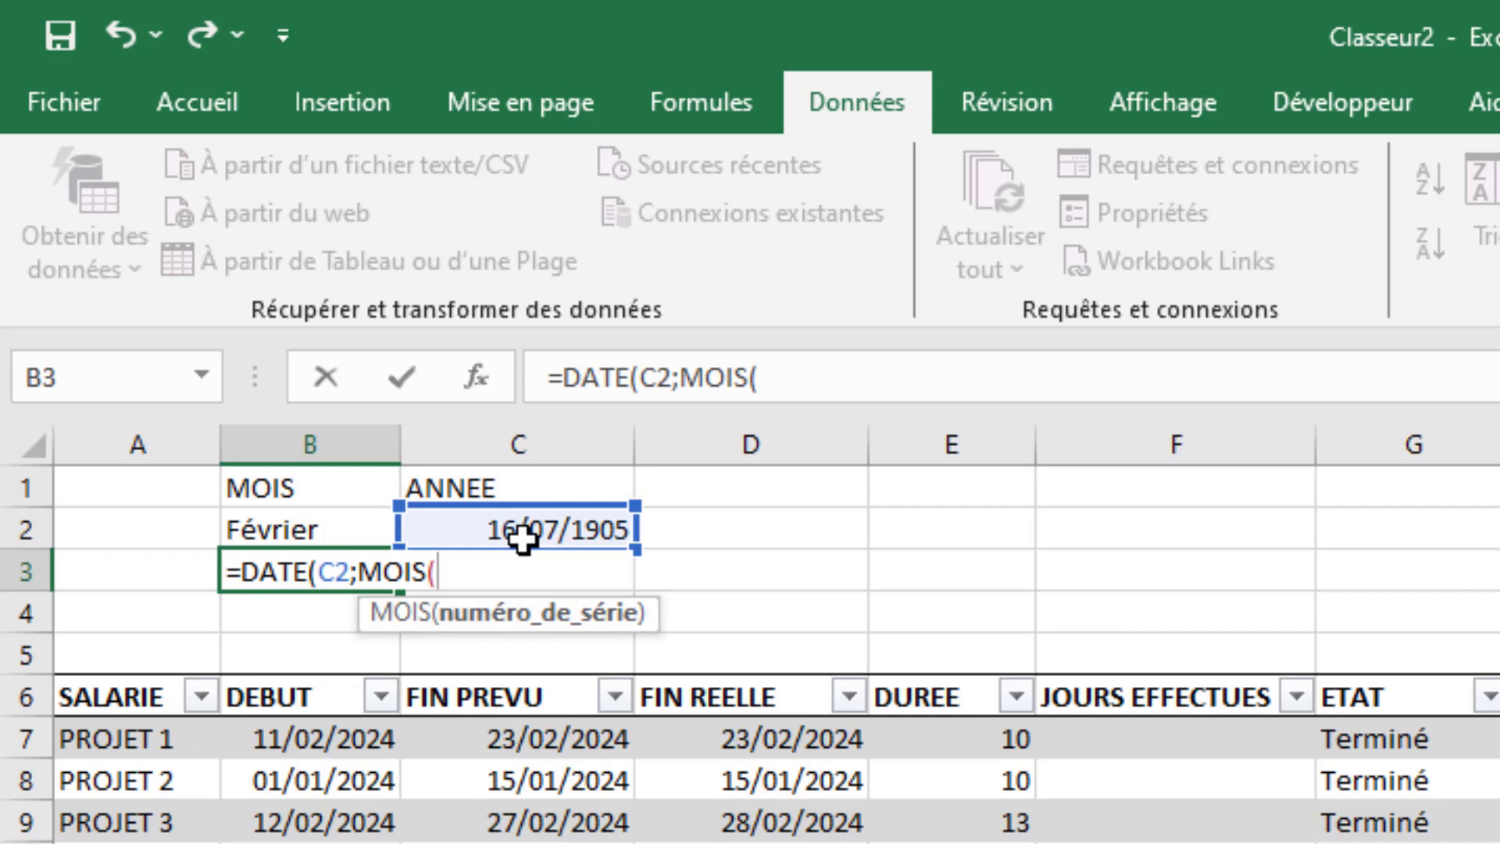
- Complete the B3 formula as =DATE(C2;MOIS(1&"/"&B2);1) and enter it
{"action": "type", "text": "1&"}
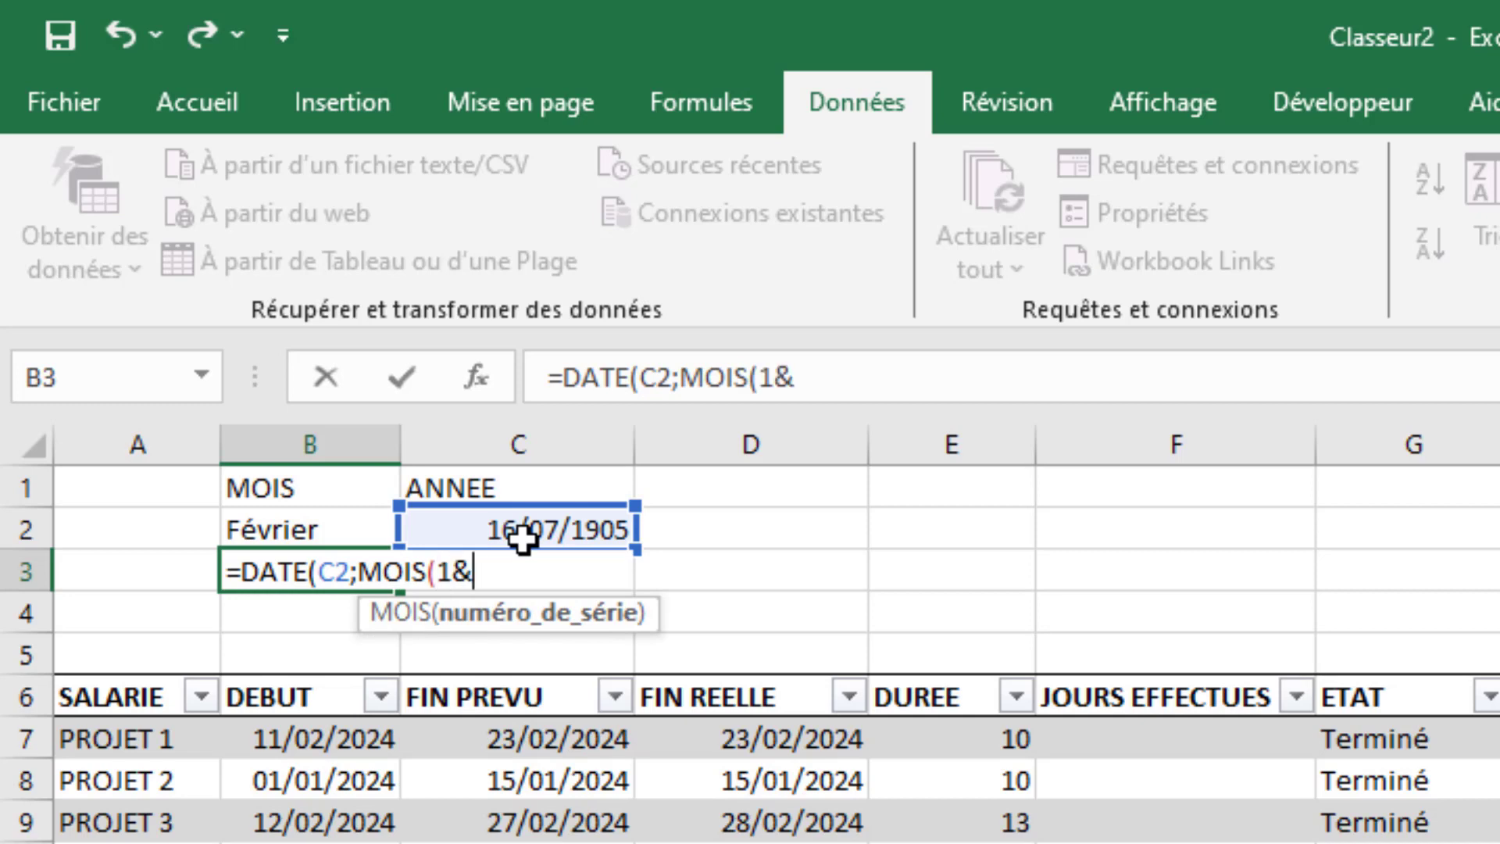
{"action": "type", "text": "\"/\"&"}
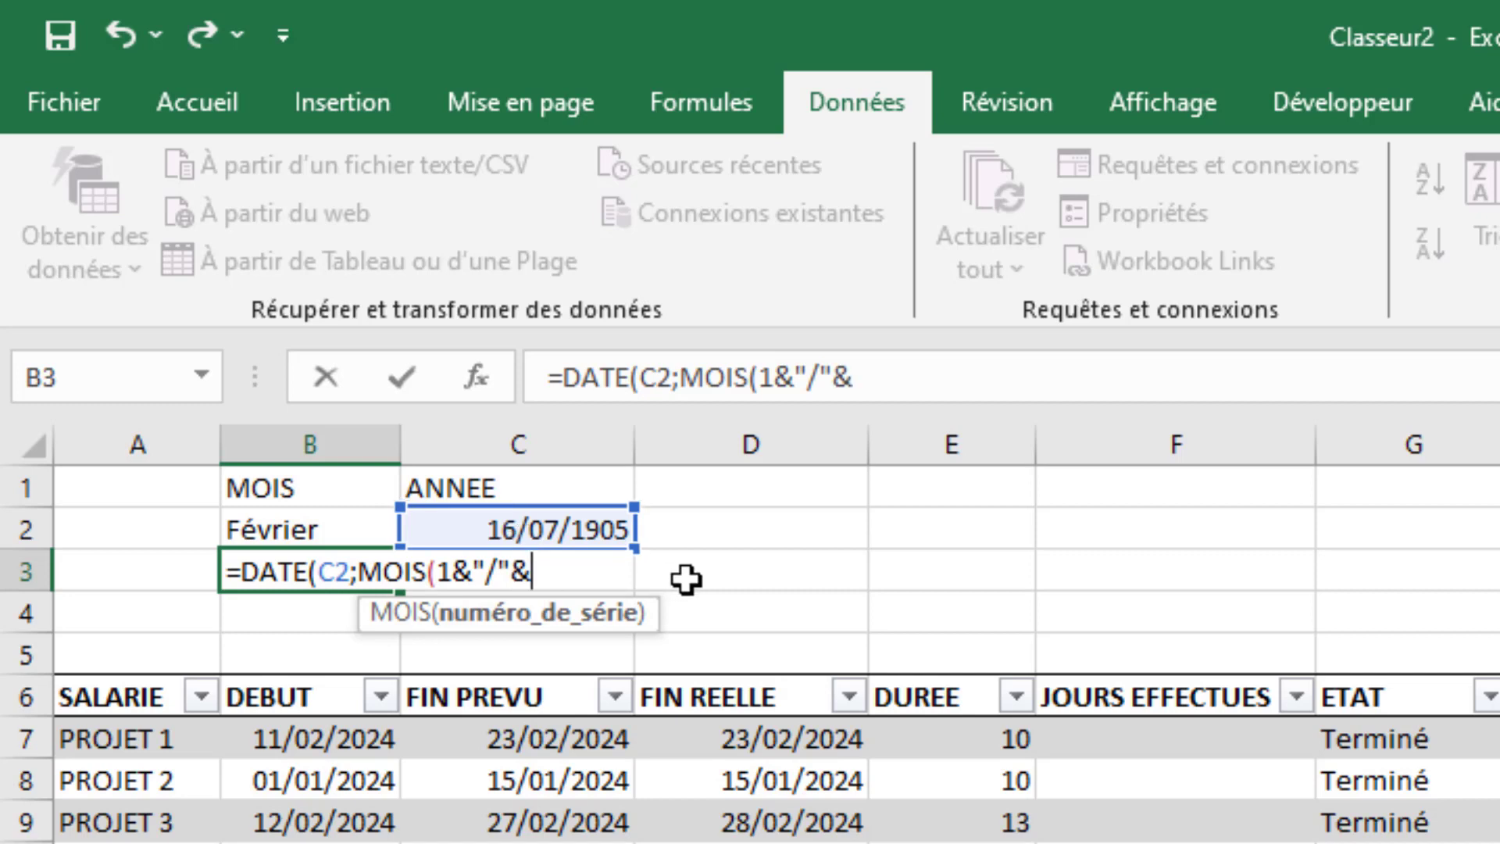
{"action": "left_click", "coordinate": [287, 525]}
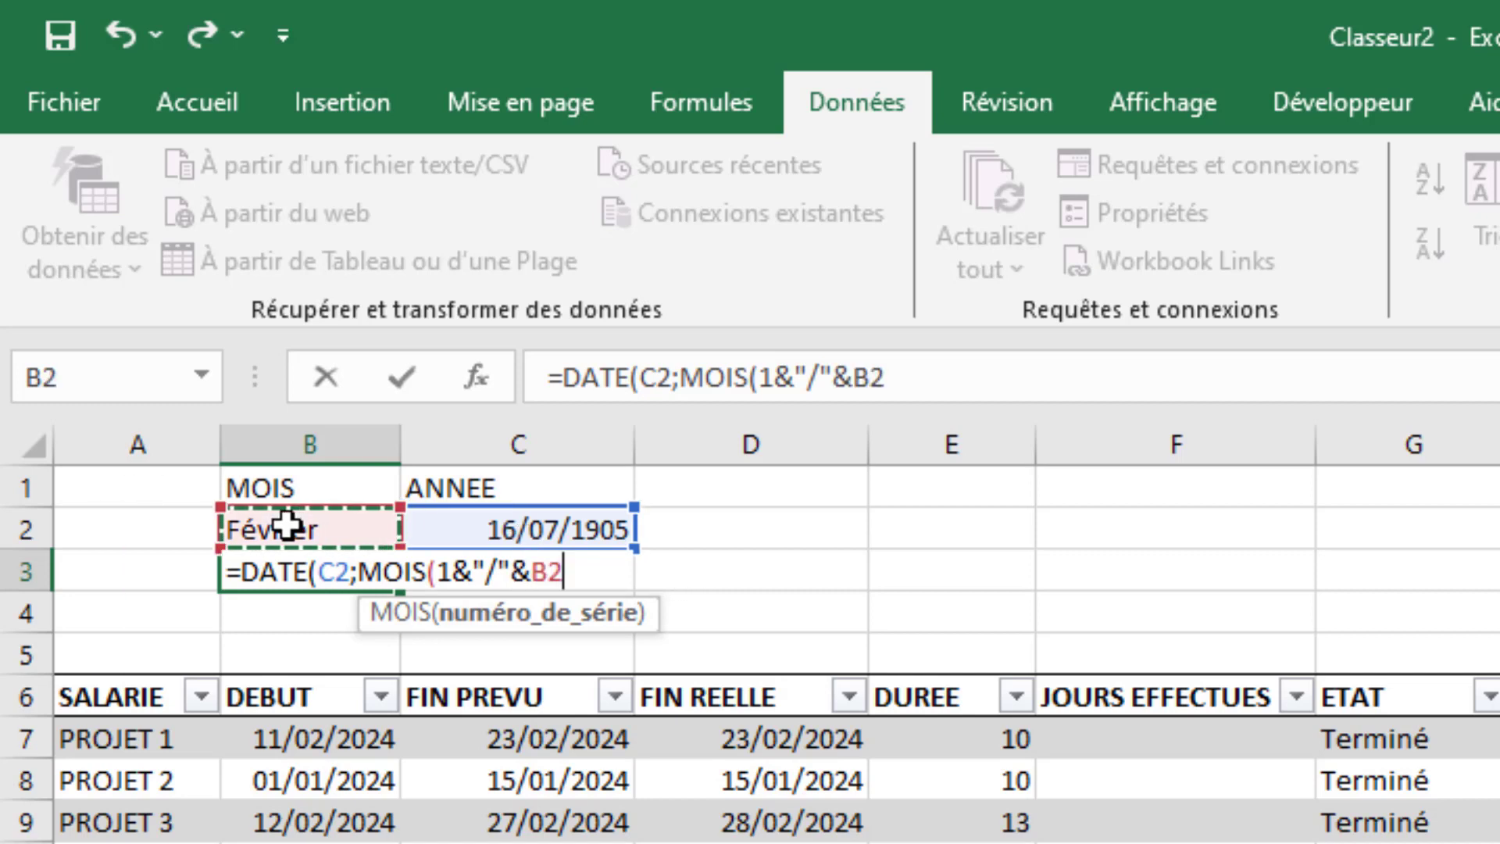
{"action": "type", "text": ")"}
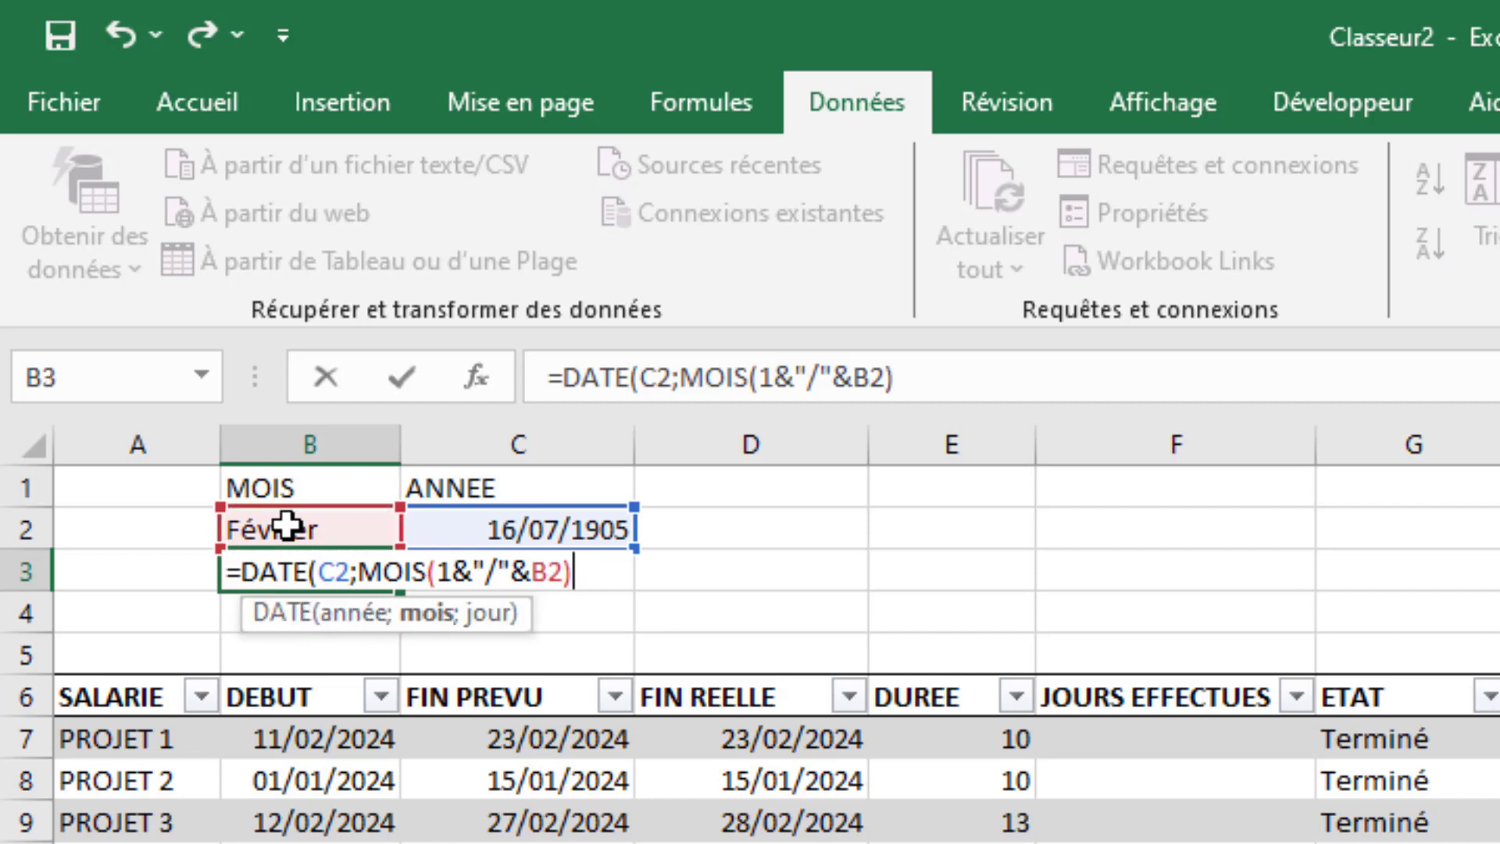
{"action": "type", "text": ";"}
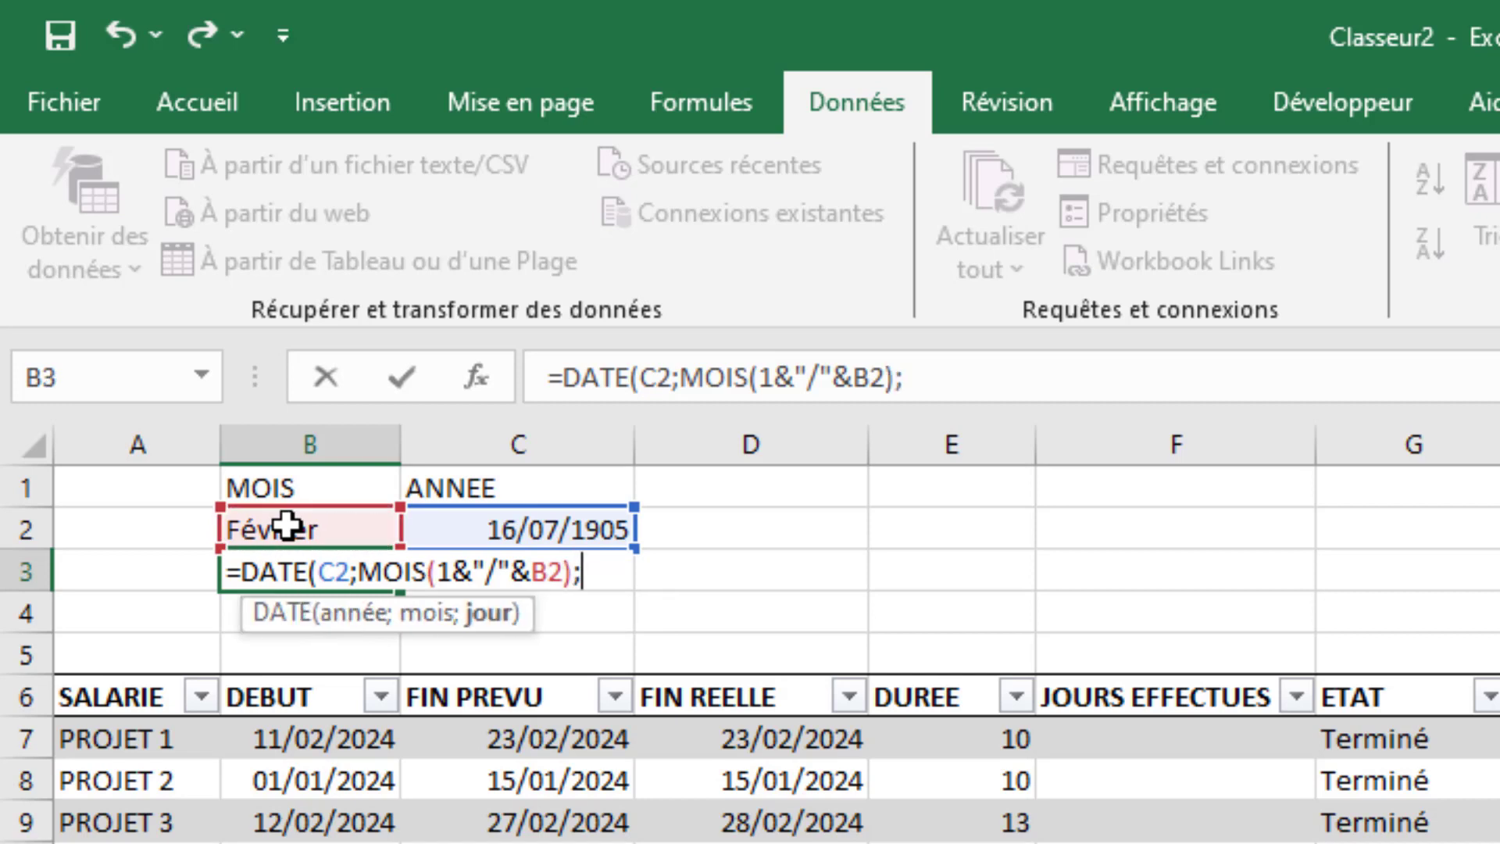
{"action": "type", "text": "1)"}
{"action": "key", "text": "Return"}
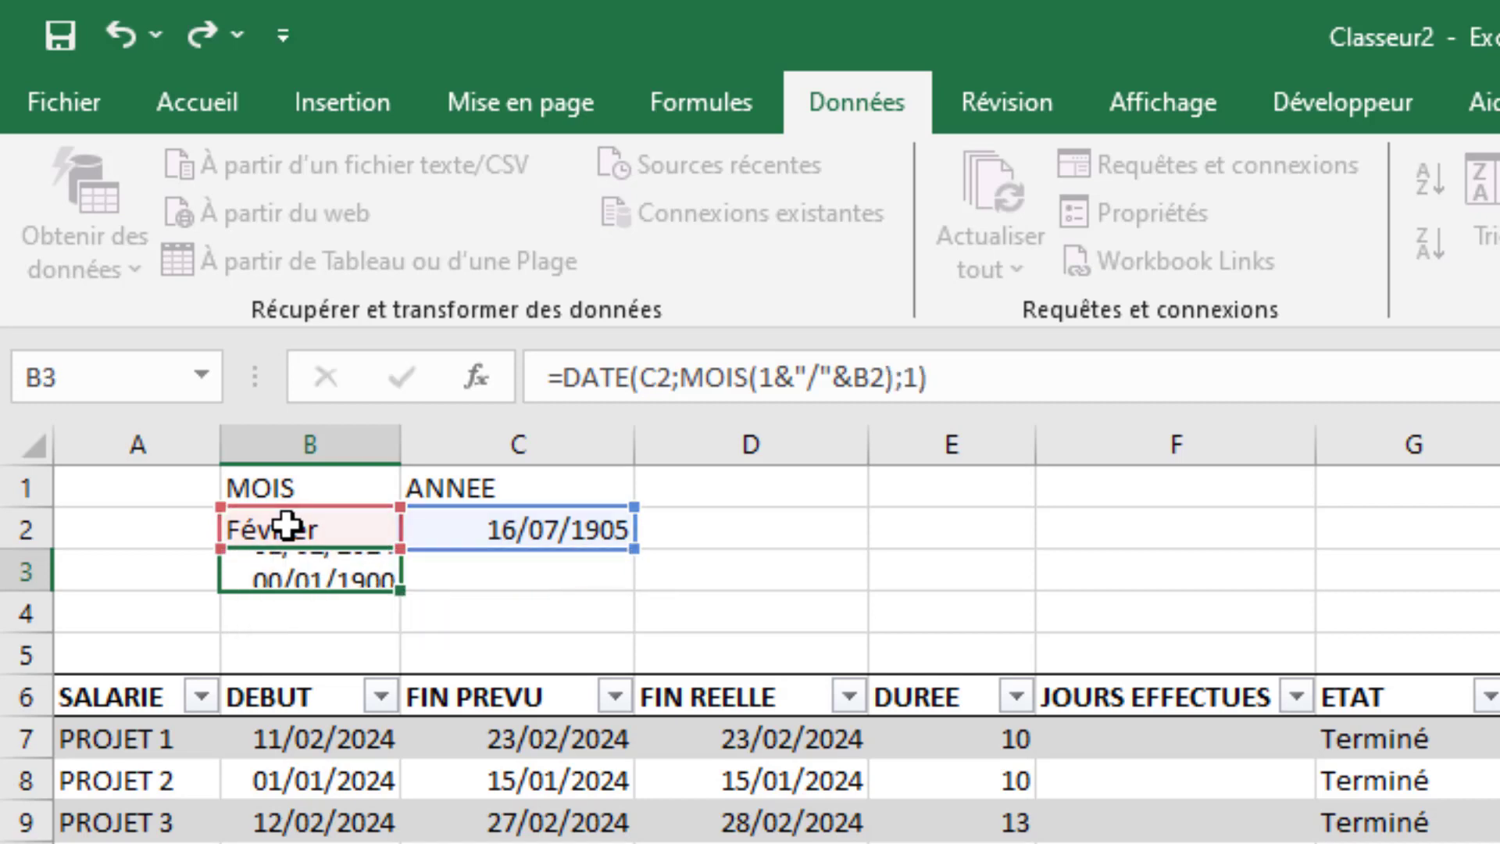
- Apply the Standard number format to the year in C2
{"action": "left_click", "coordinate": [510, 531]}
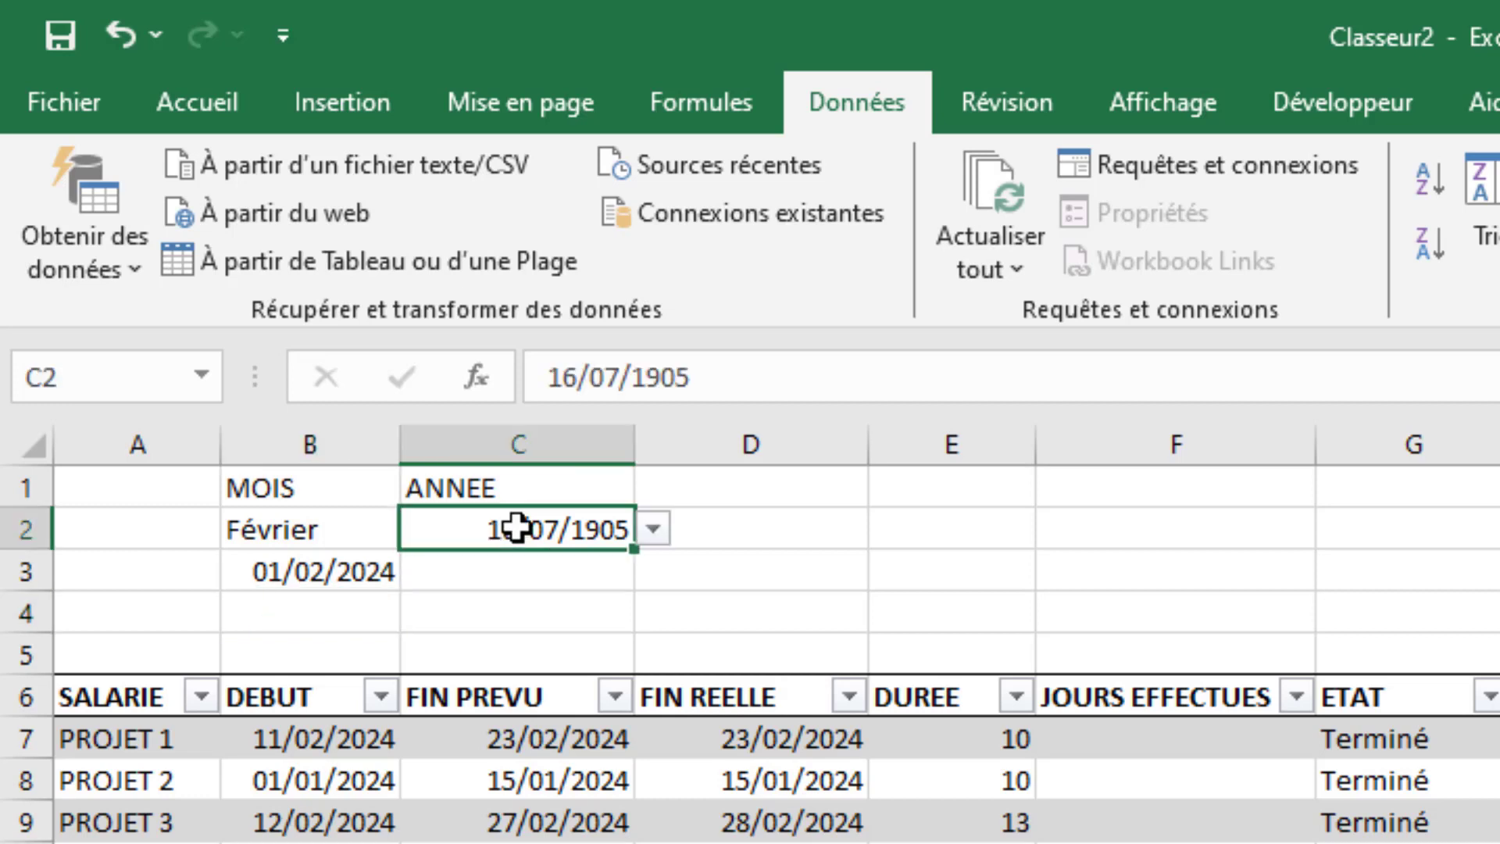
{"action": "left_click", "coordinate": [224, 114]}
{"action": "left_click", "coordinate": [1361, 182]}
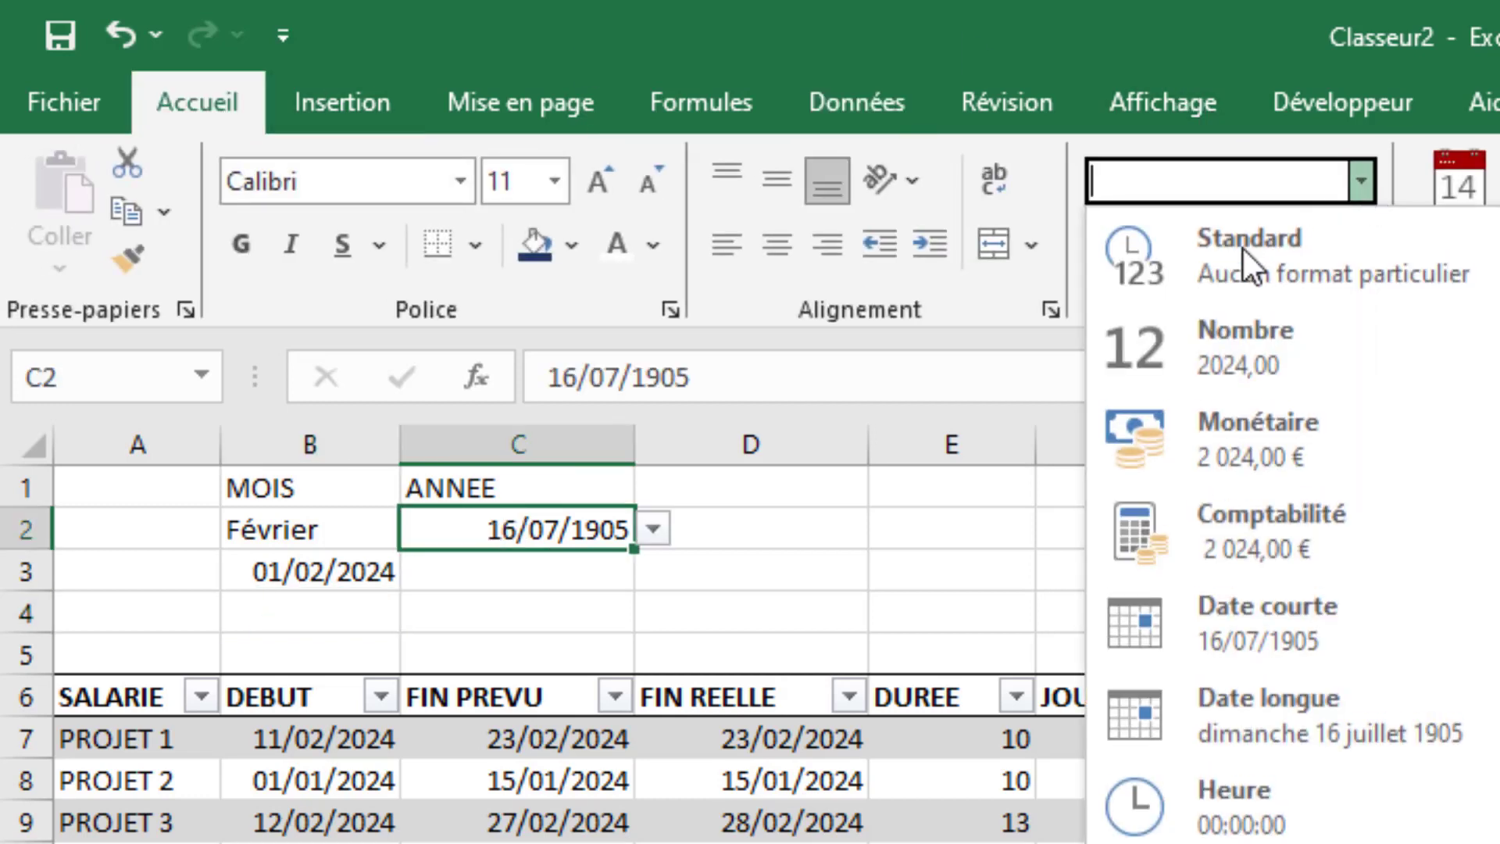
{"action": "left_click", "coordinate": [1258, 262]}
{"action": "left_click", "coordinate": [769, 611]}
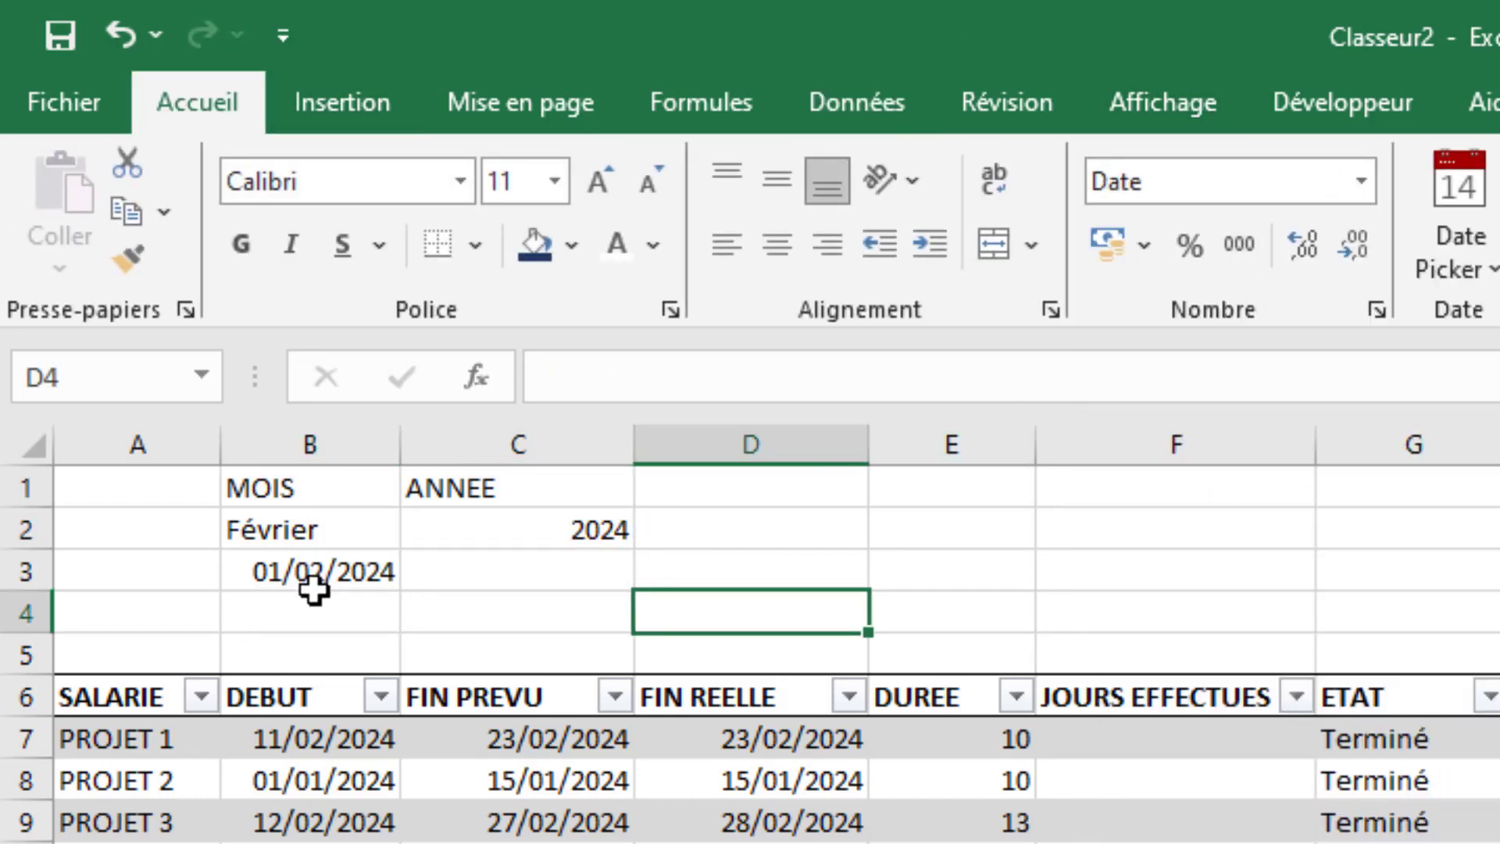
- Enter =FIN.MOIS(B3;0) in B4 to calculate the last day of the selected month
{"action": "left_click", "coordinate": [323, 616]}
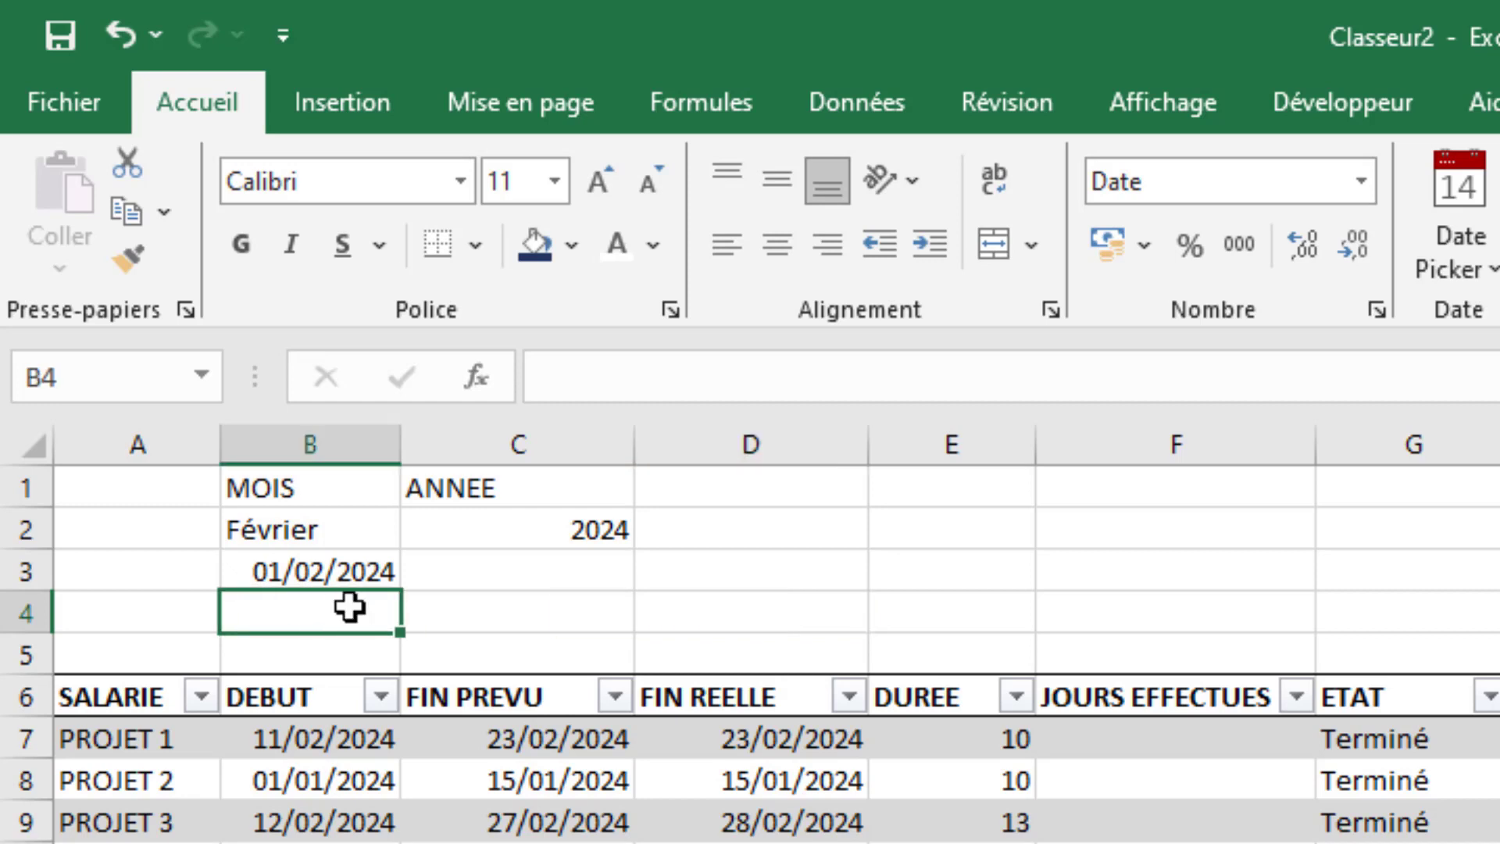
{"action": "type", "text": "=fin"}
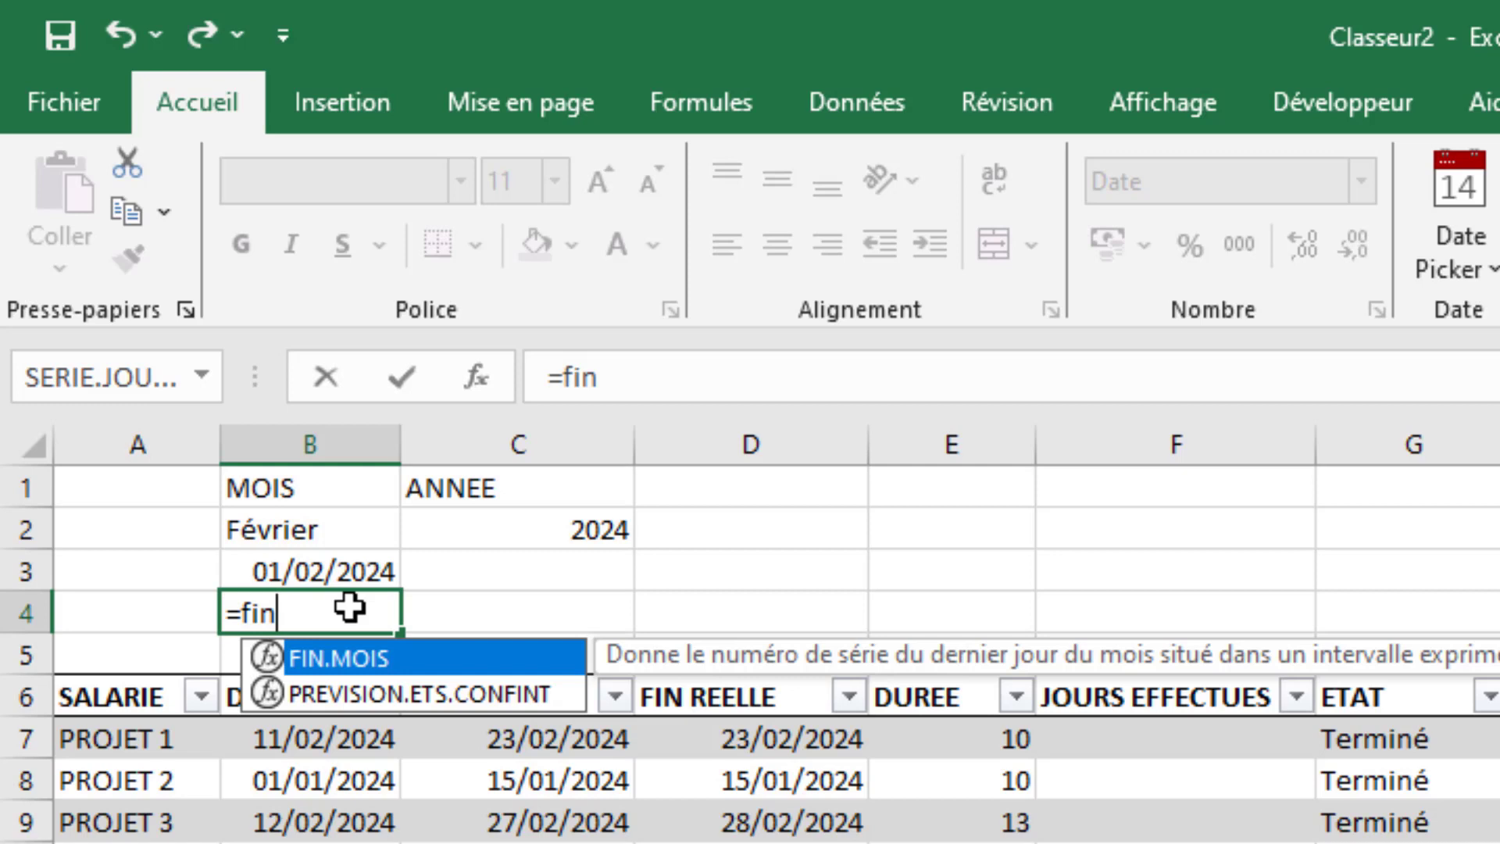
{"action": "key", "text": "Tab"}
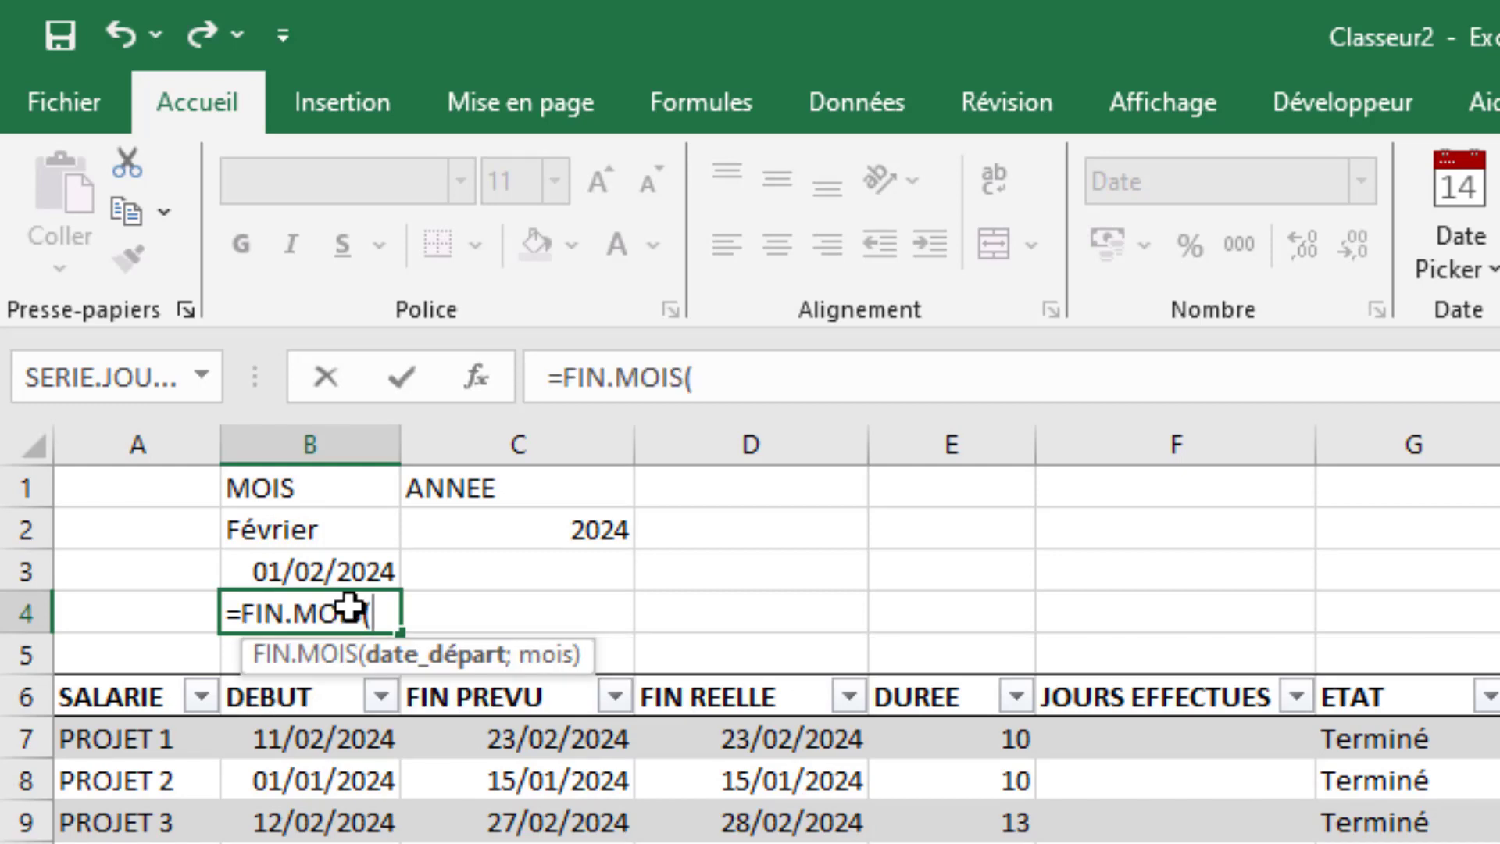
{"action": "left_click", "coordinate": [337, 565]}
{"action": "type", "text": ";"}
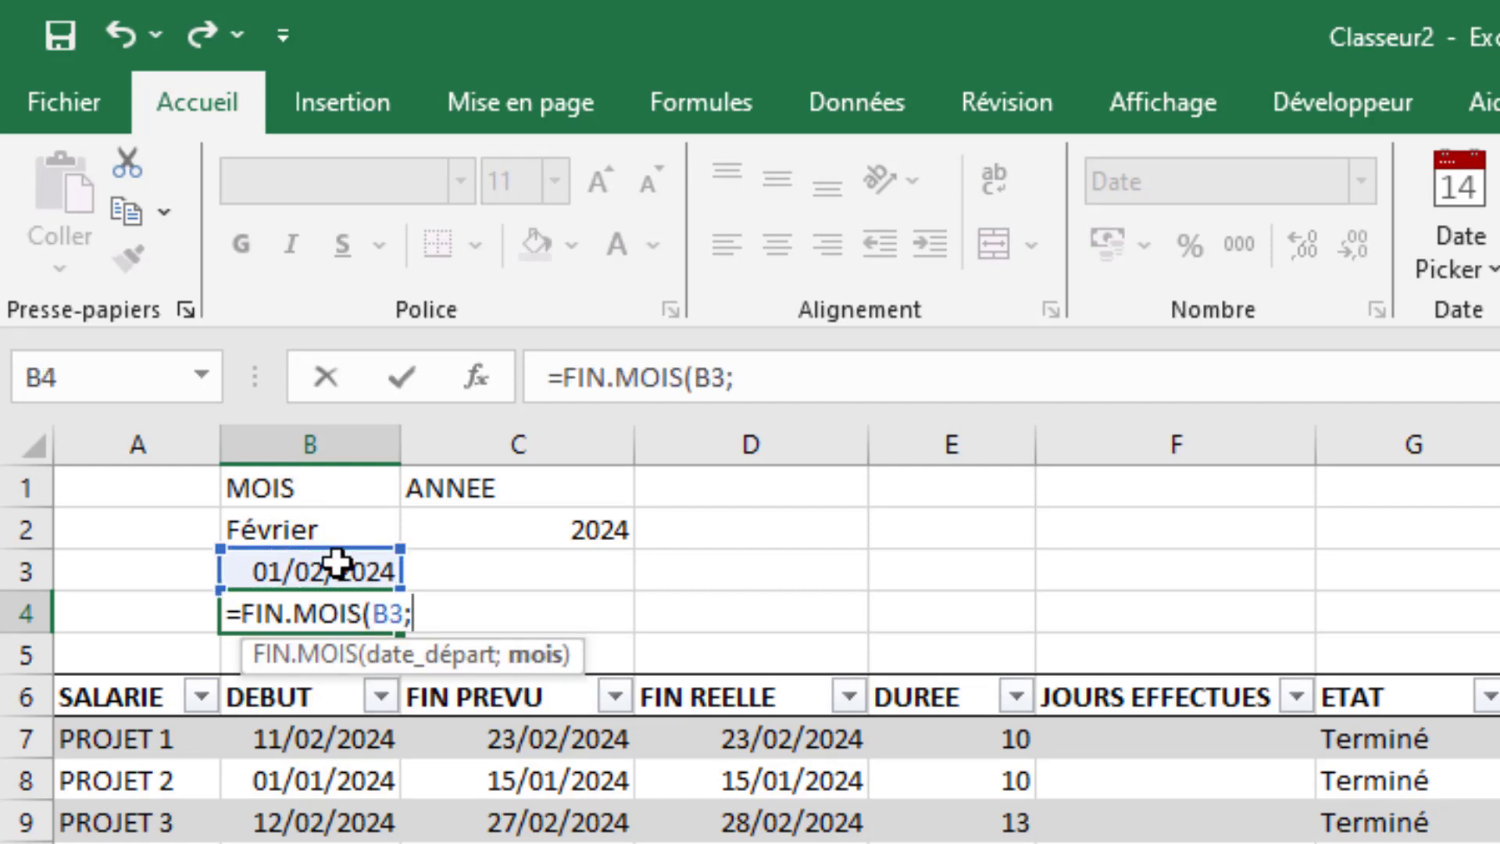
{"action": "type", "text": "0)"}
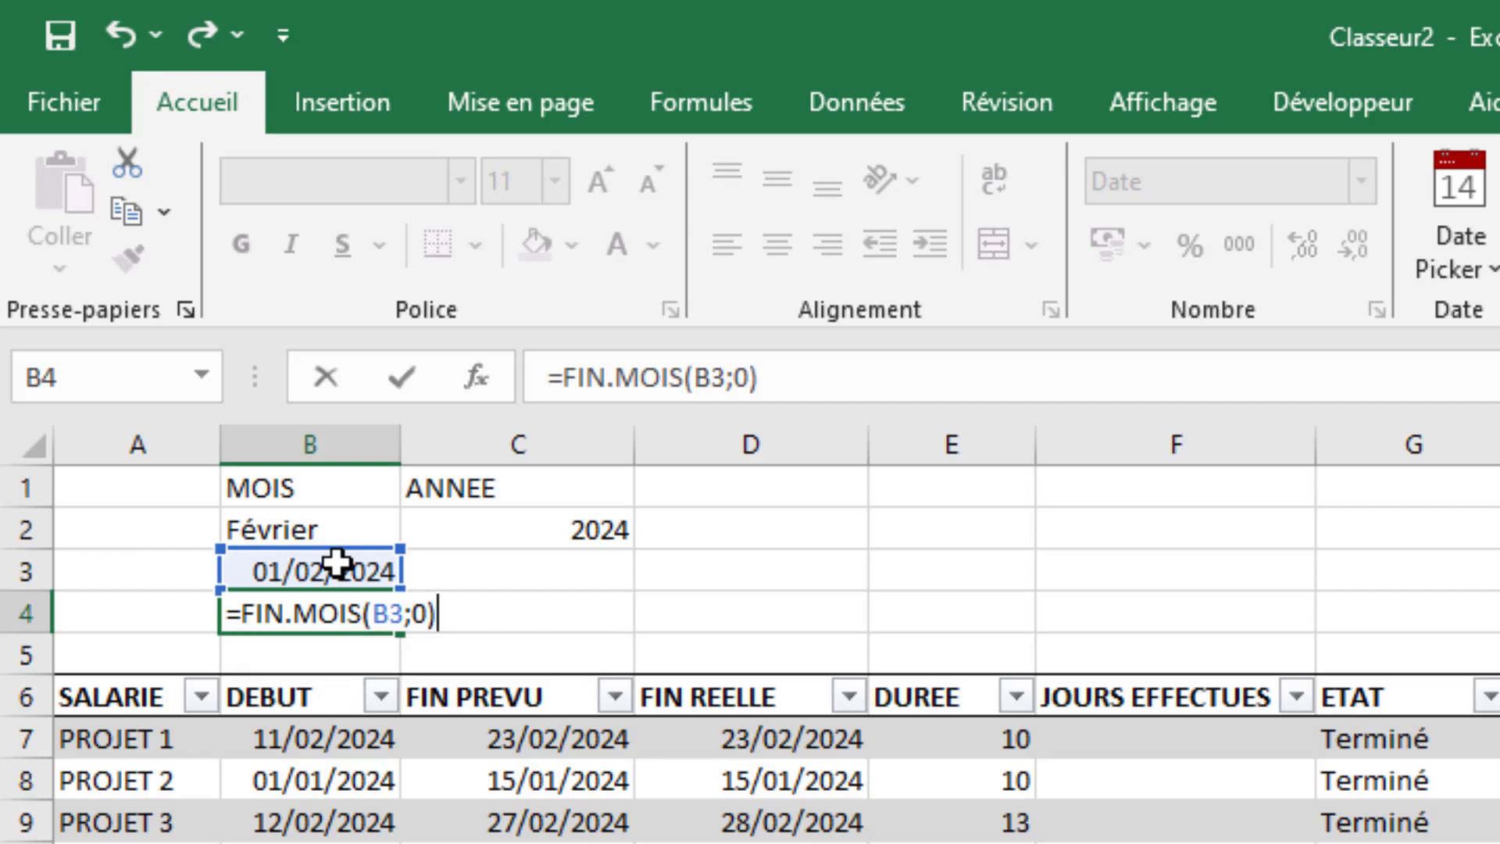
{"action": "key", "text": "Return"}
{"action": "left_click", "coordinate": [679, 637]}
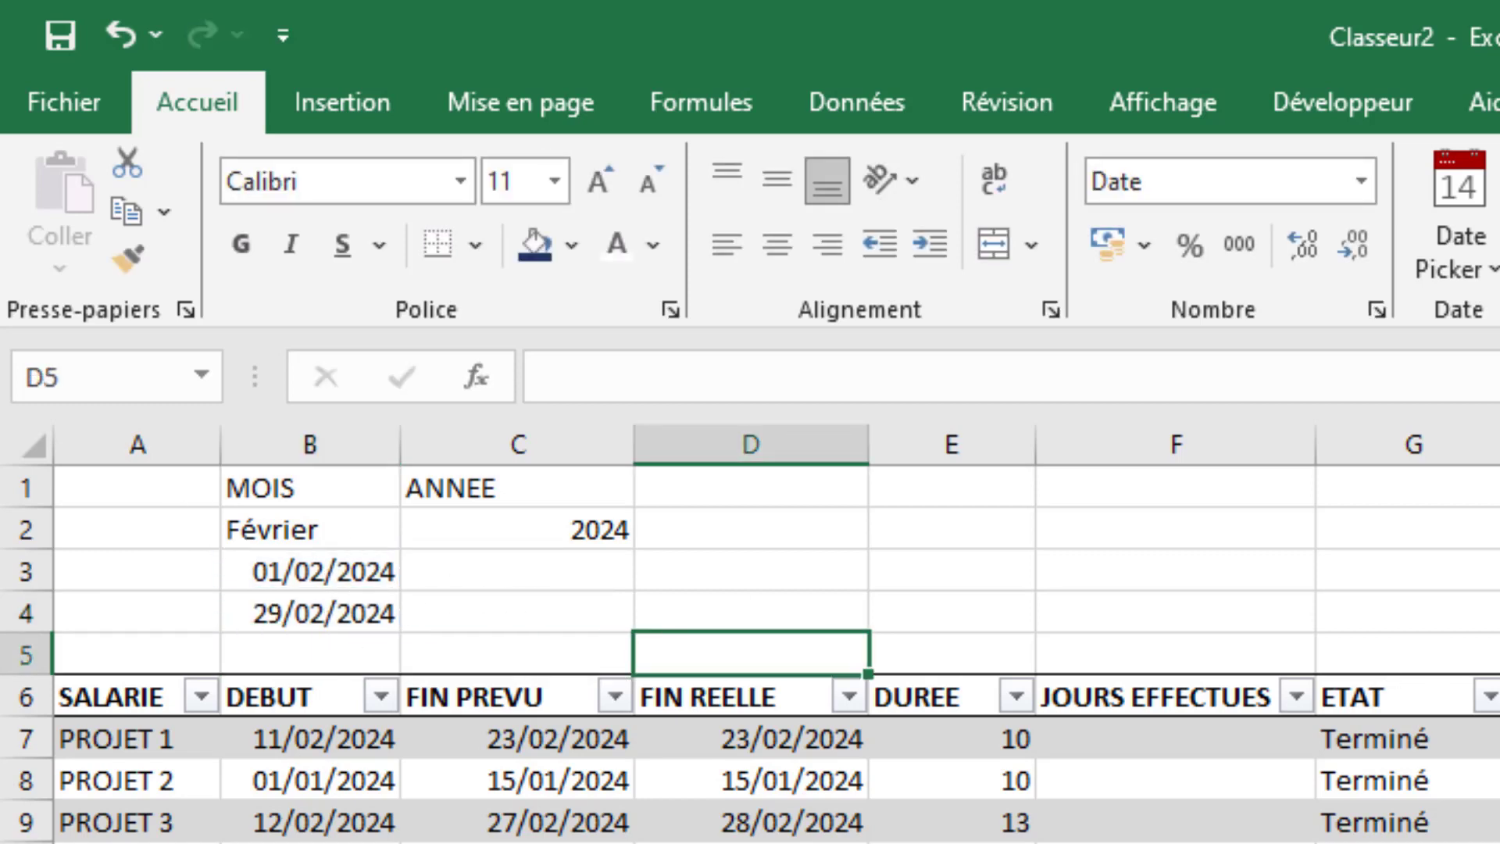
{"action": "left_click", "coordinate": [1499, 697]}
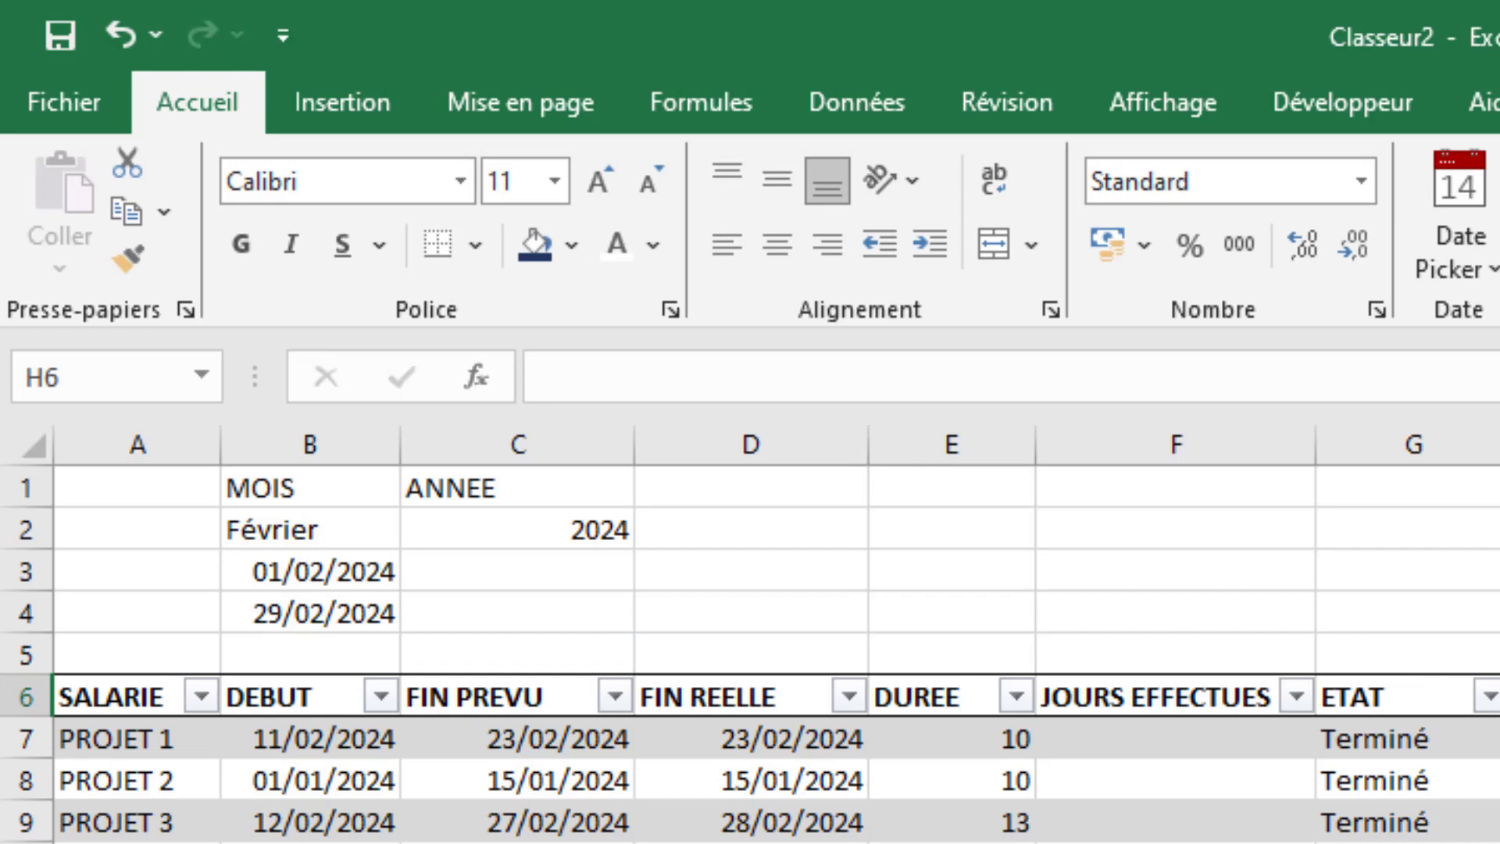
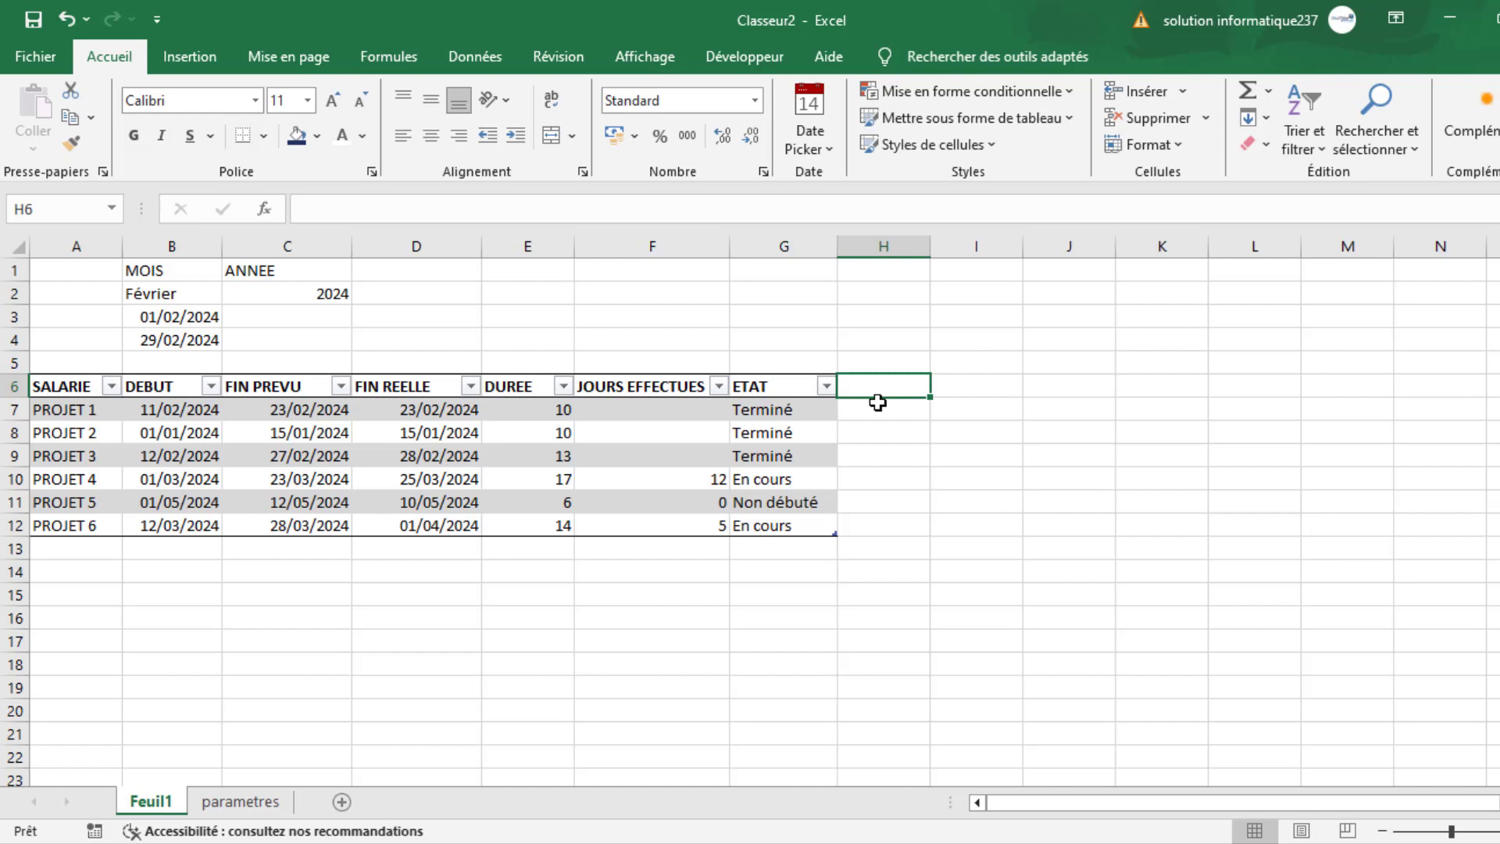
{"action": "type", "text": "="}
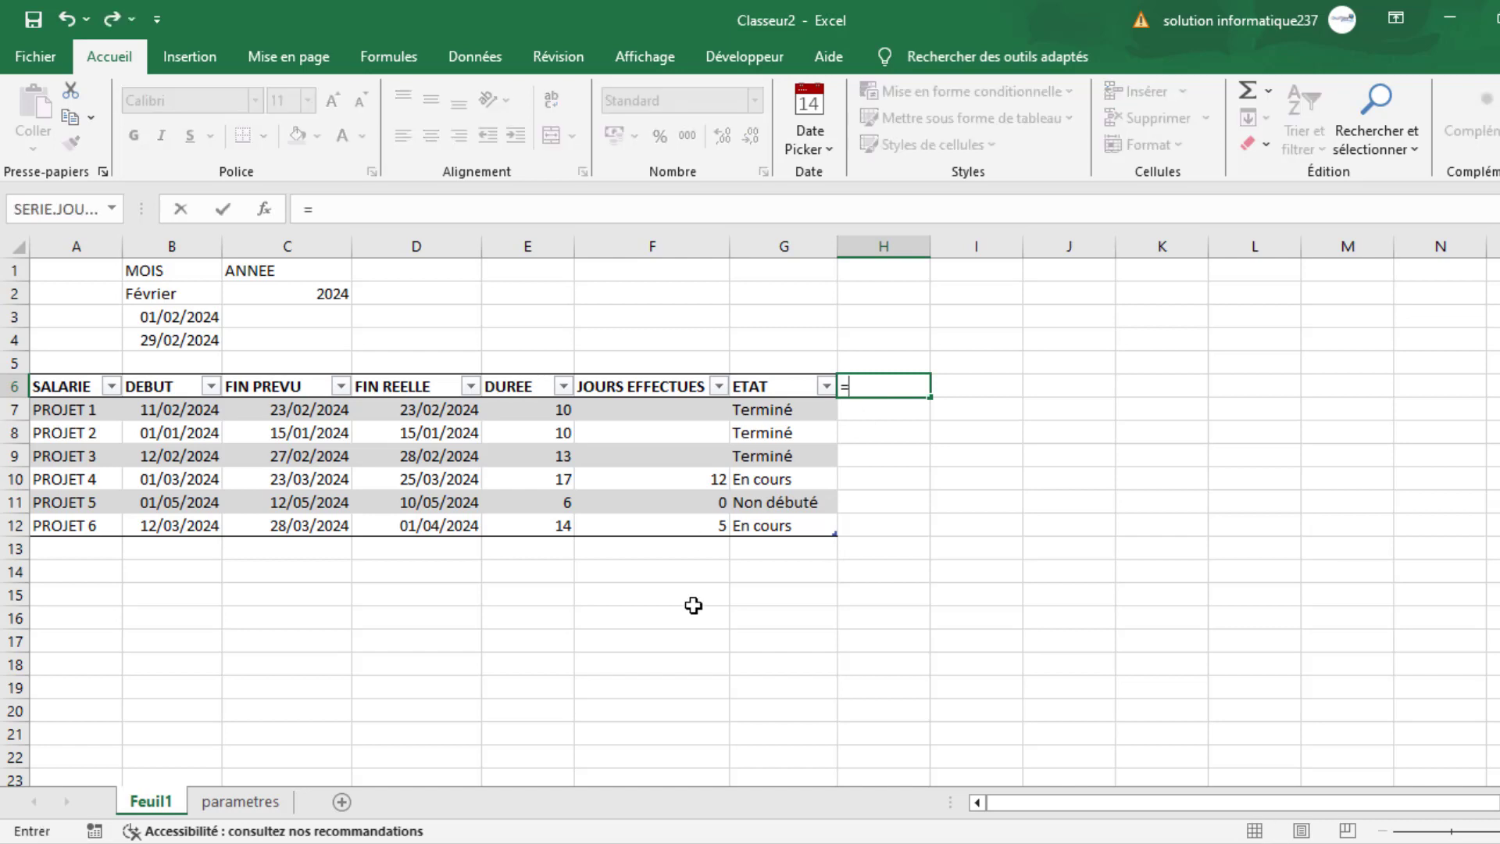
{"action": "left_click", "coordinate": [176, 314]}
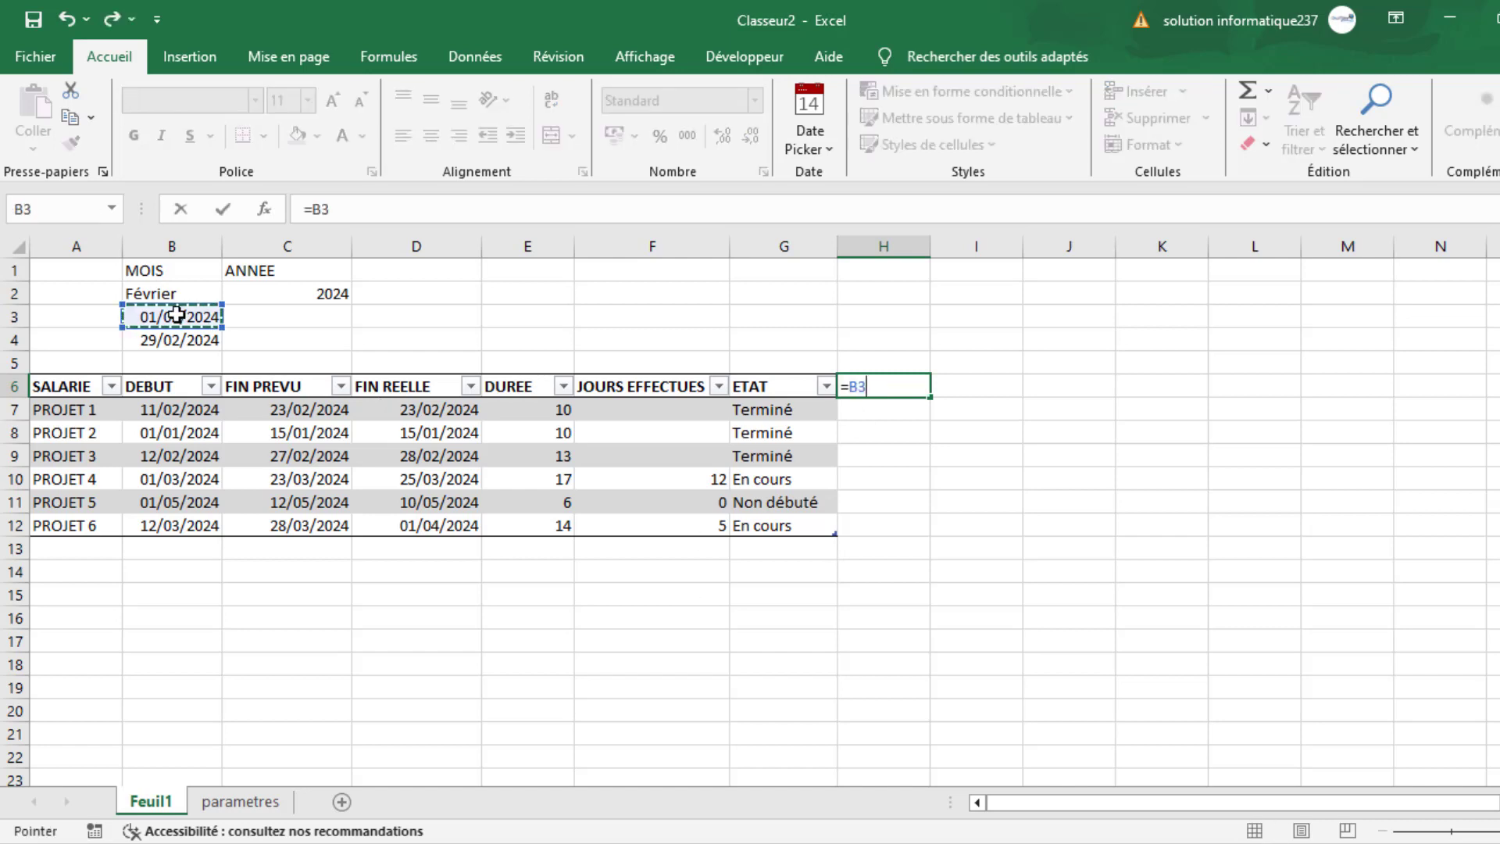
{"action": "key", "text": "Return"}
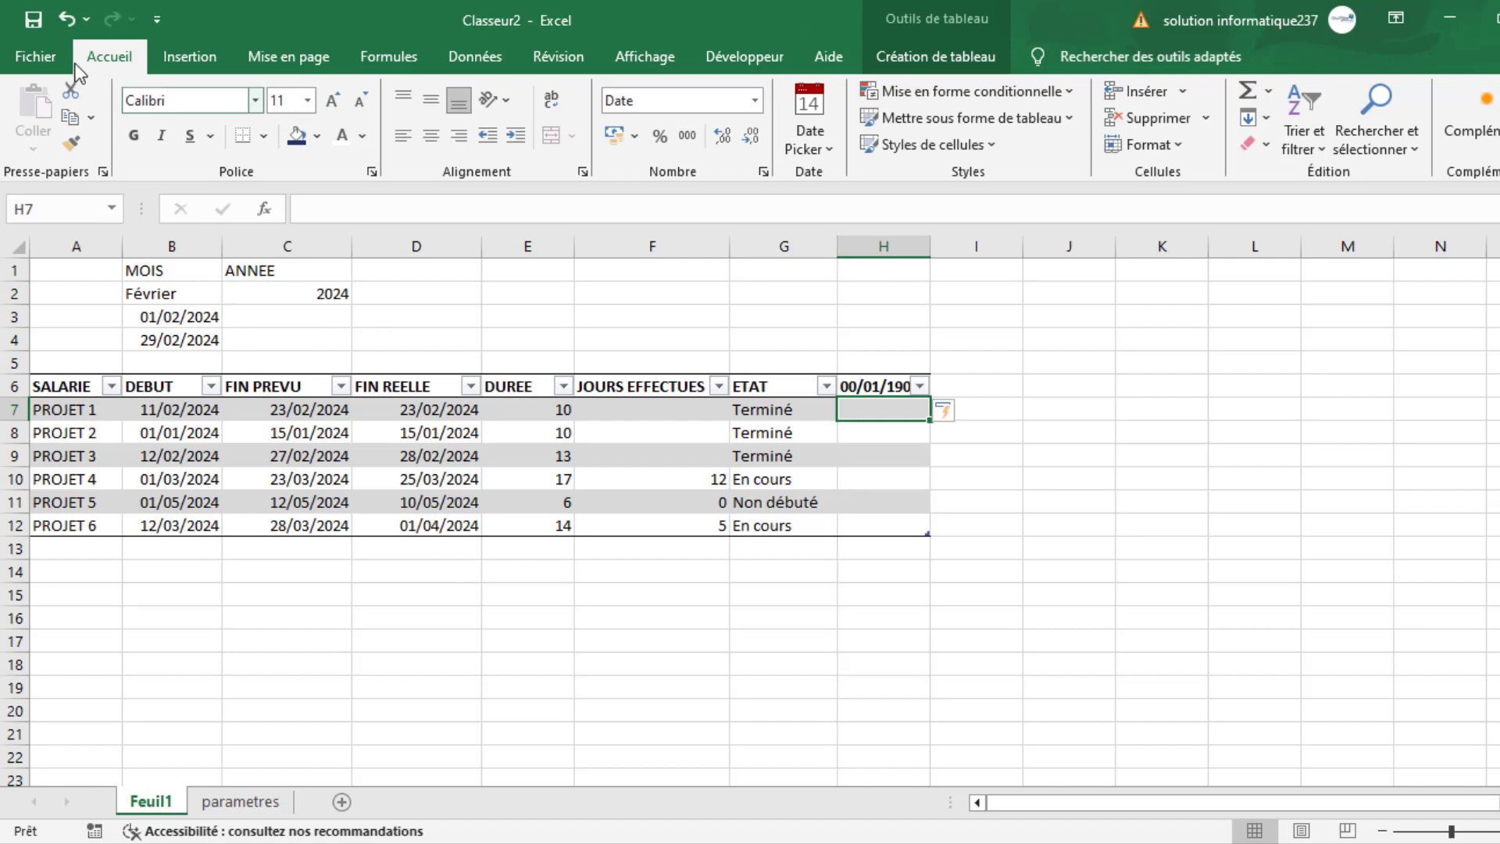
{"action": "left_click", "coordinate": [68, 22]}
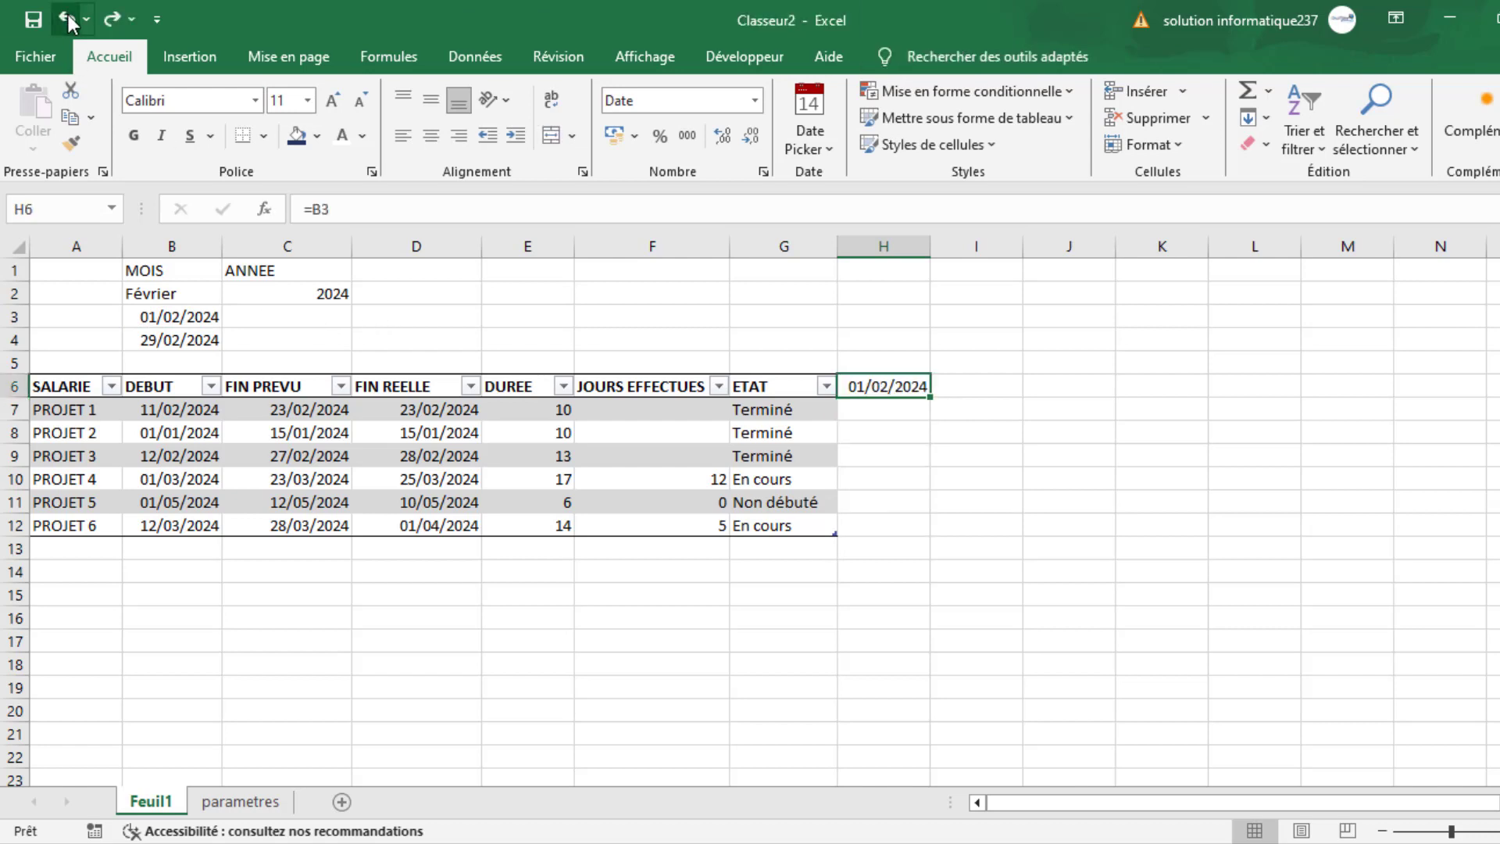
{"action": "left_click", "coordinate": [897, 449]}
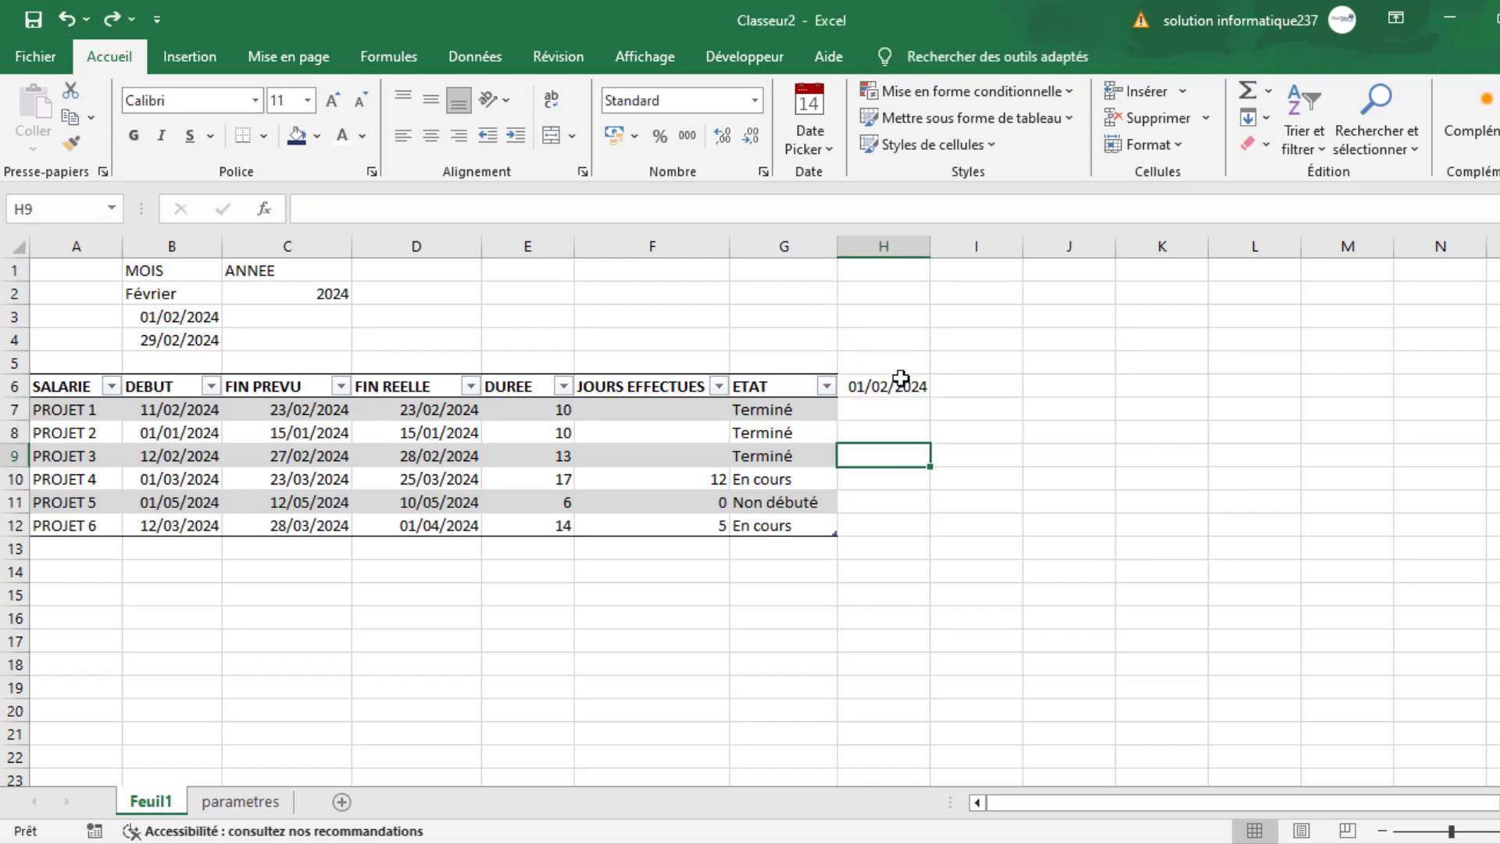
{"action": "left_click", "coordinate": [899, 386]}
{"action": "key", "text": "Delete"}
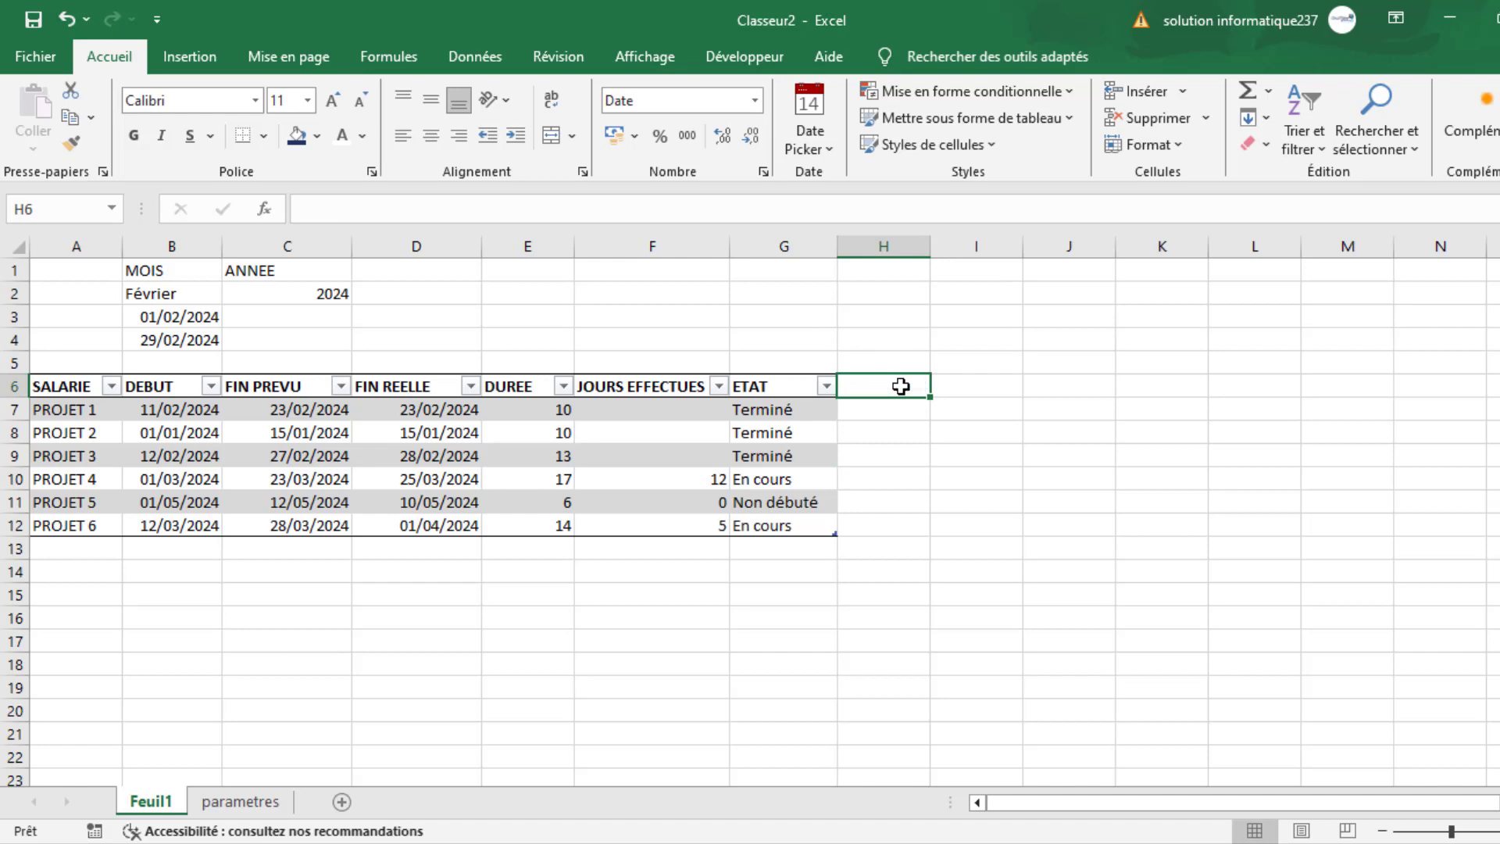
- Narrow column H into a thin spacer beside the project table and enter =B3 in I6
{"action": "left_click", "coordinate": [924, 292]}
{"action": "left_click_drag", "start_coordinate": [930, 249], "coordinate": [856, 281]}
{"action": "left_click", "coordinate": [885, 385]}
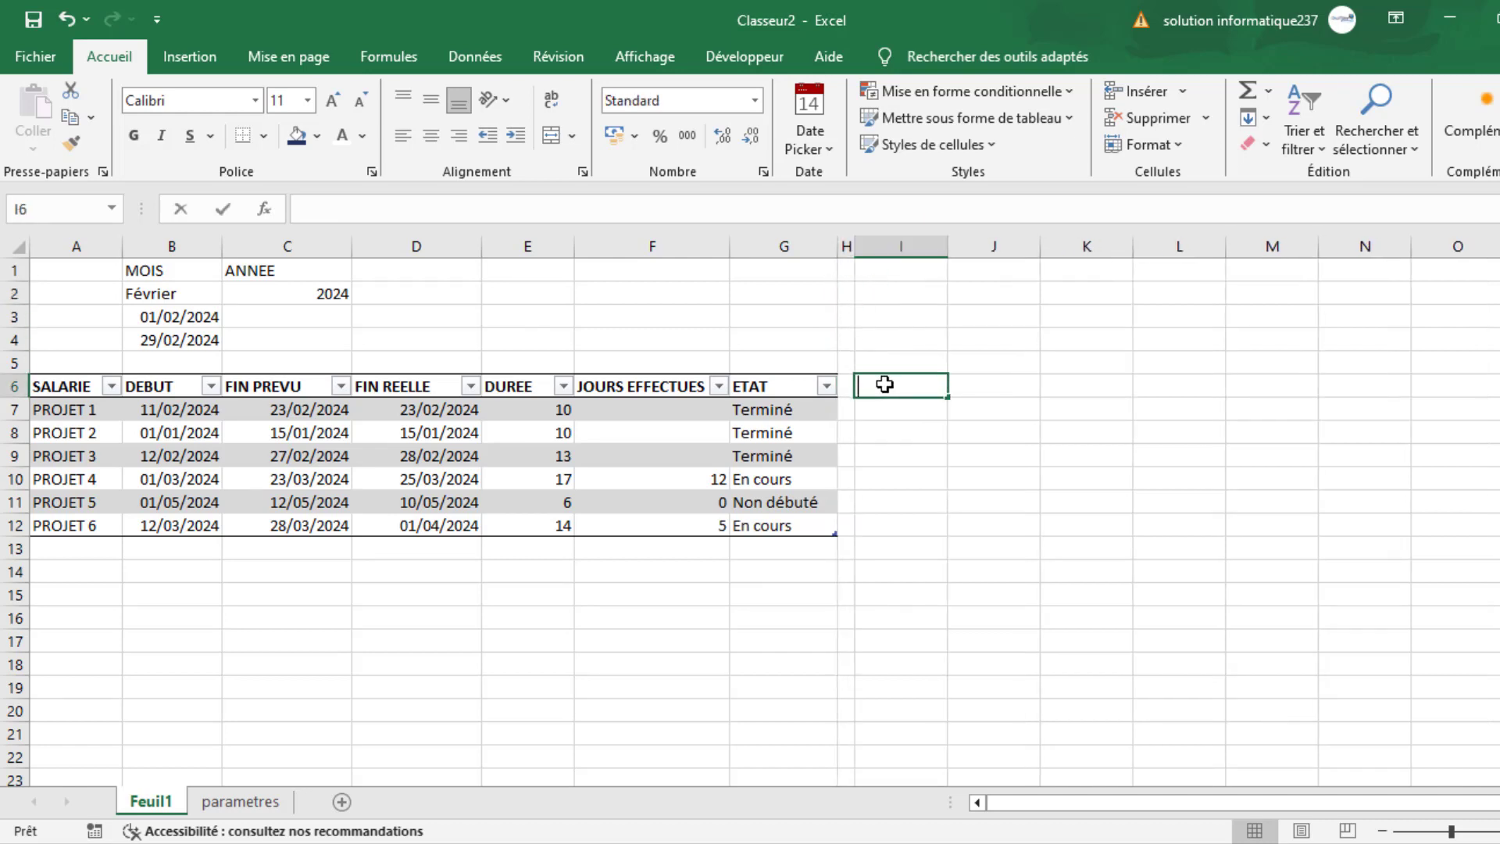
{"action": "type", "text": "="}
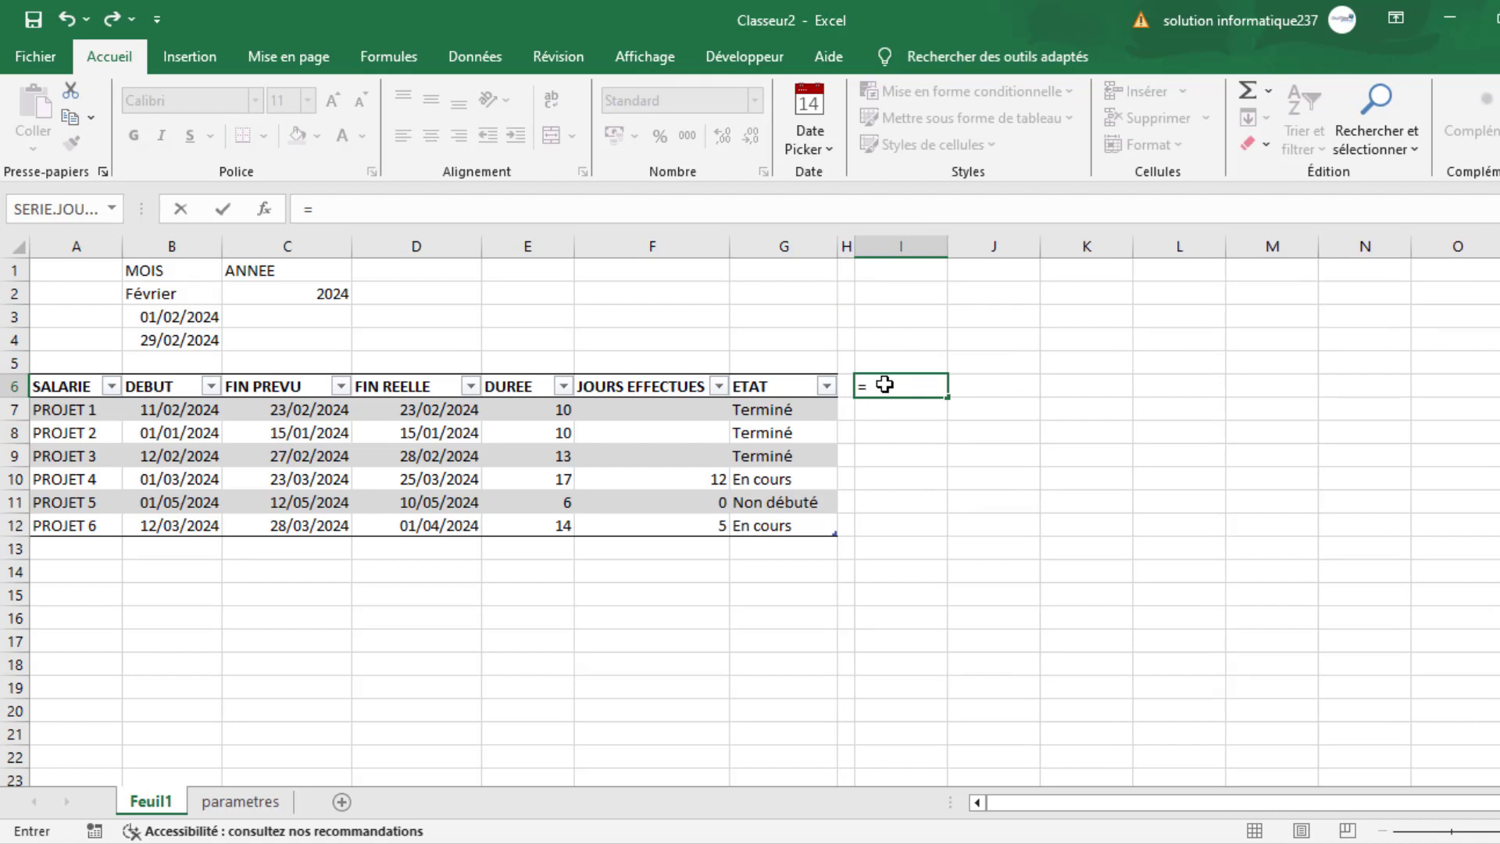
{"action": "left_click", "coordinate": [173, 315]}
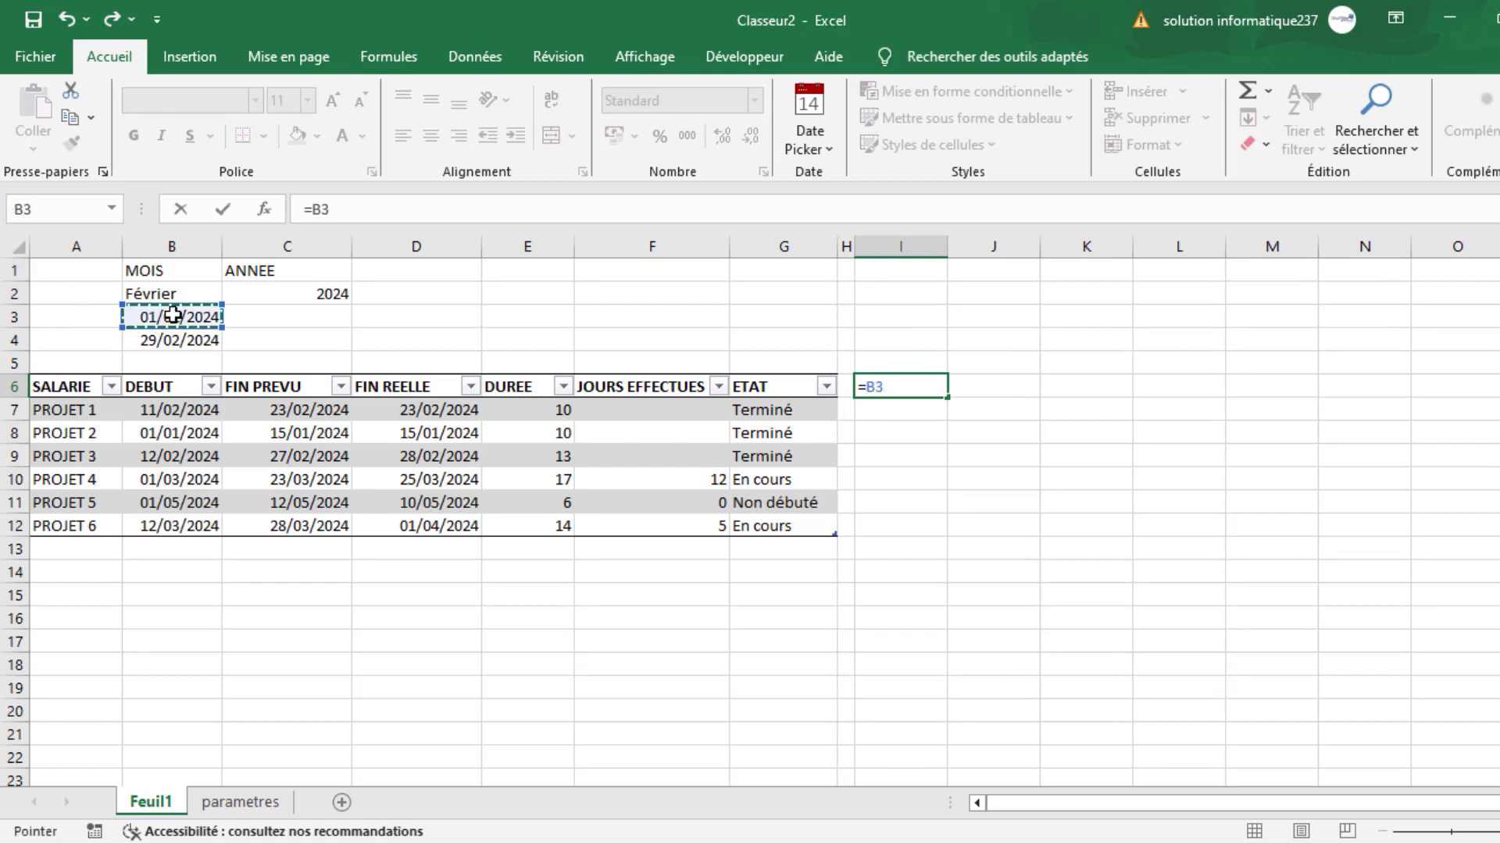
{"action": "key", "text": "Return"}
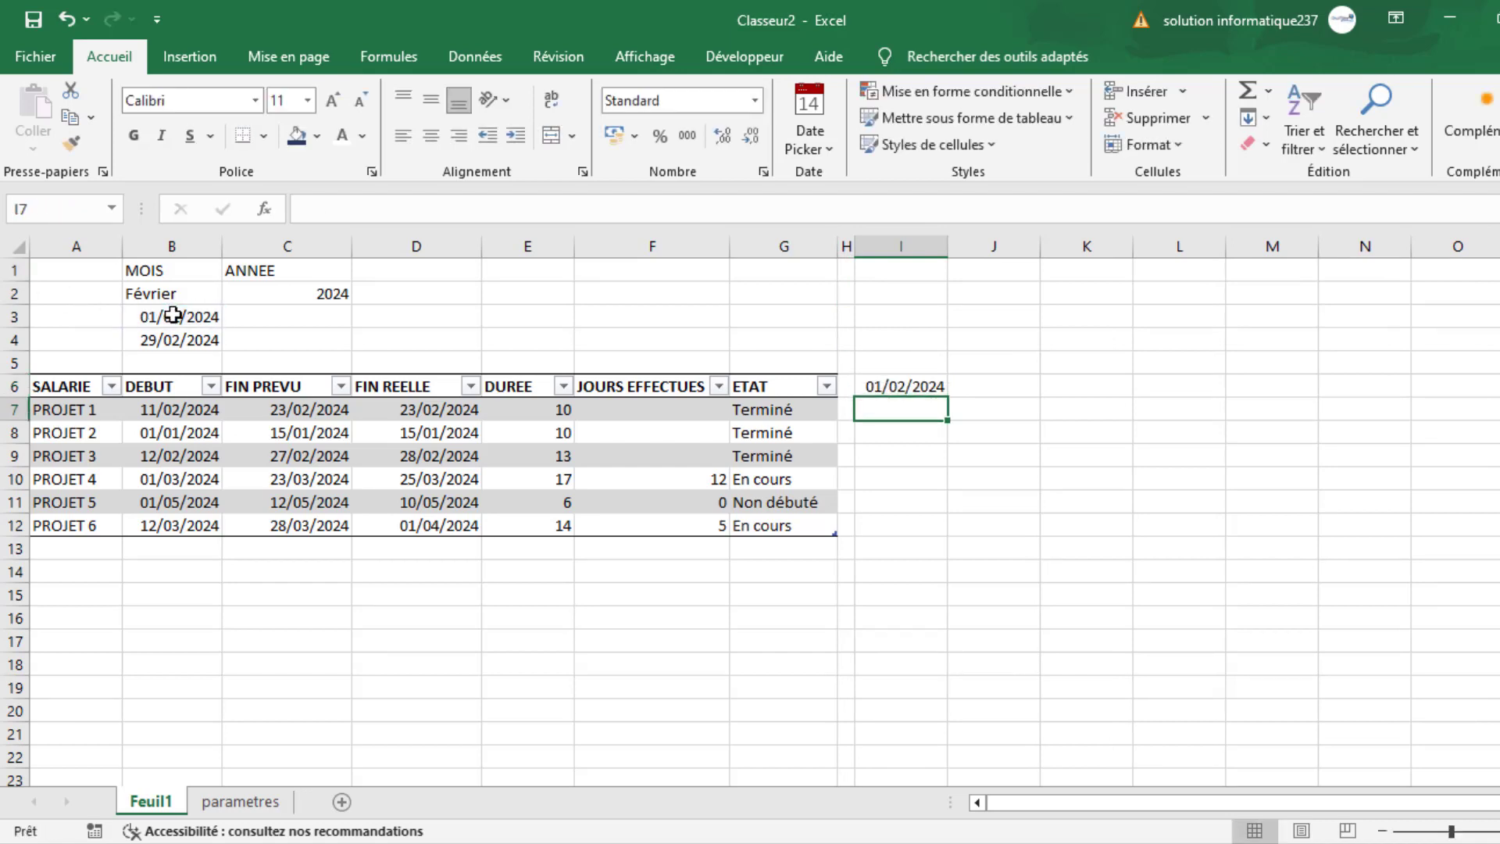
- Enter =I6+1 in J6 and fill the formula across row 6 to AM6
{"action": "left_click", "coordinate": [989, 389]}
{"action": "type", "text": "="}
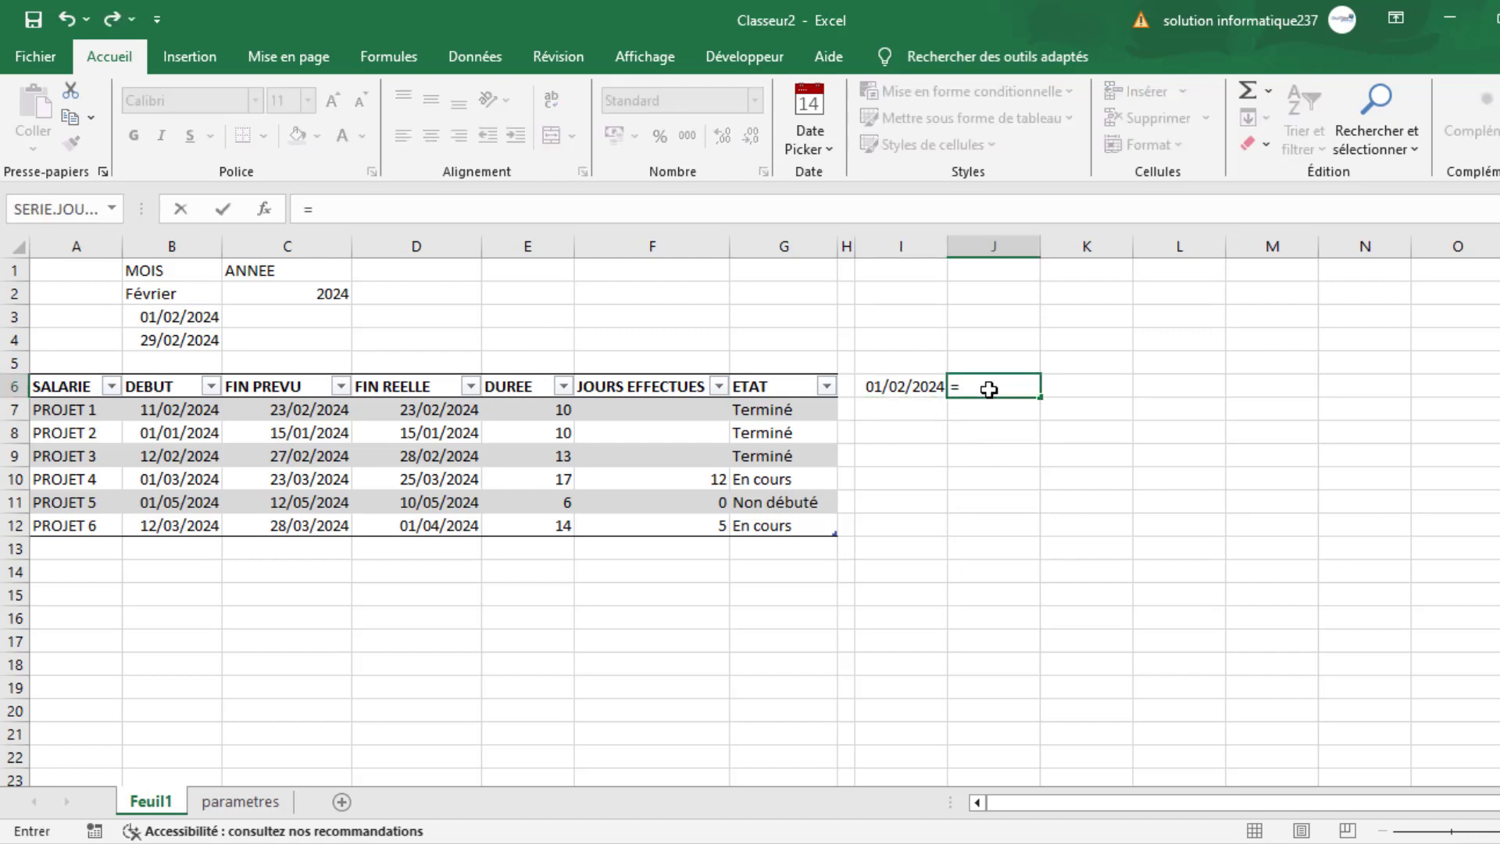
{"action": "left_click", "coordinate": [892, 387]}
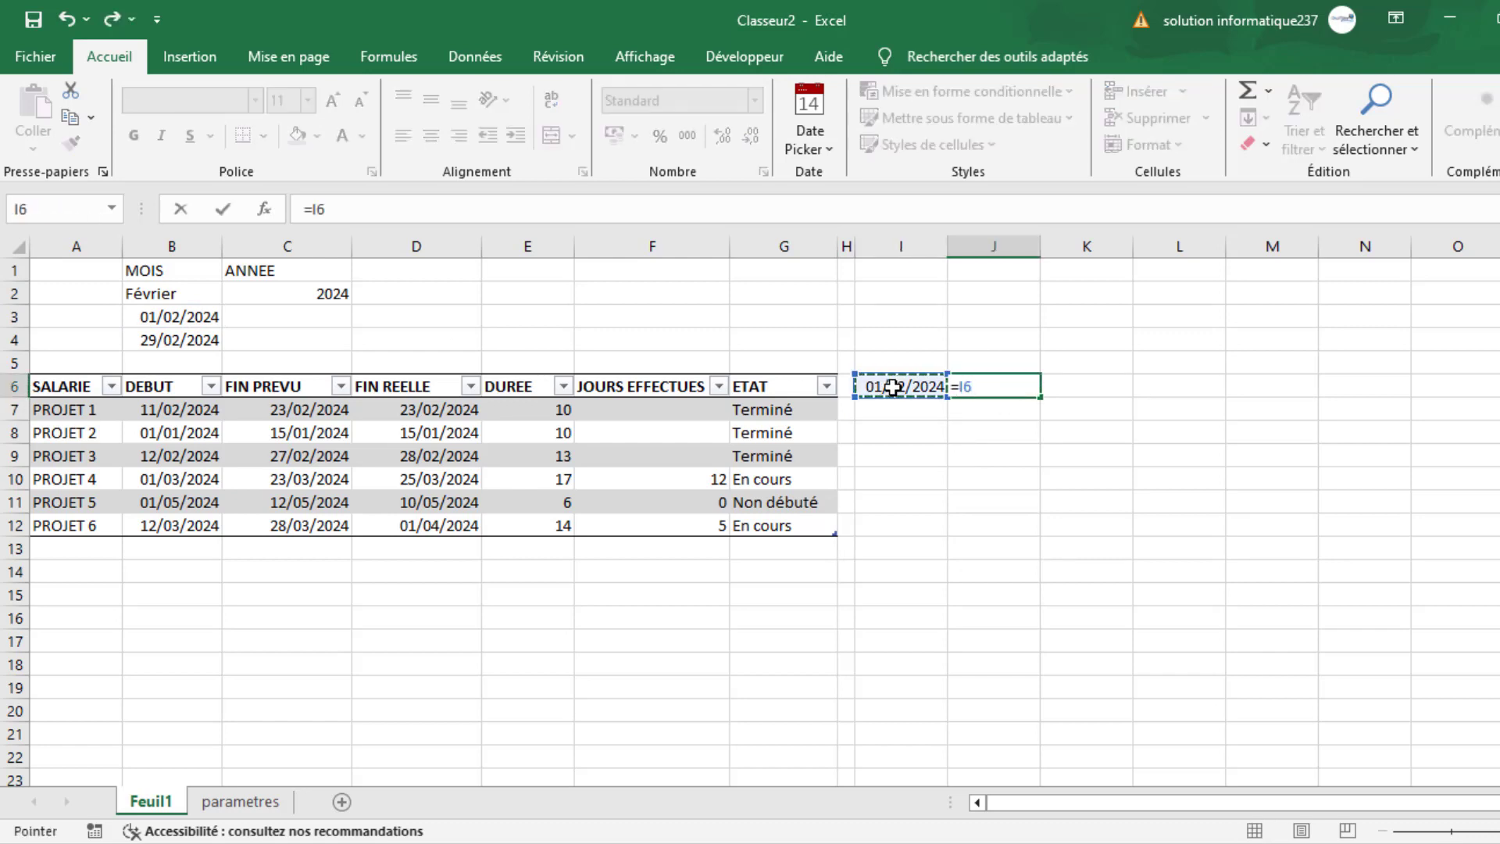
{"action": "type", "text": "+1"}
{"action": "key", "text": "Return"}
{"action": "left_click", "coordinate": [984, 384]}
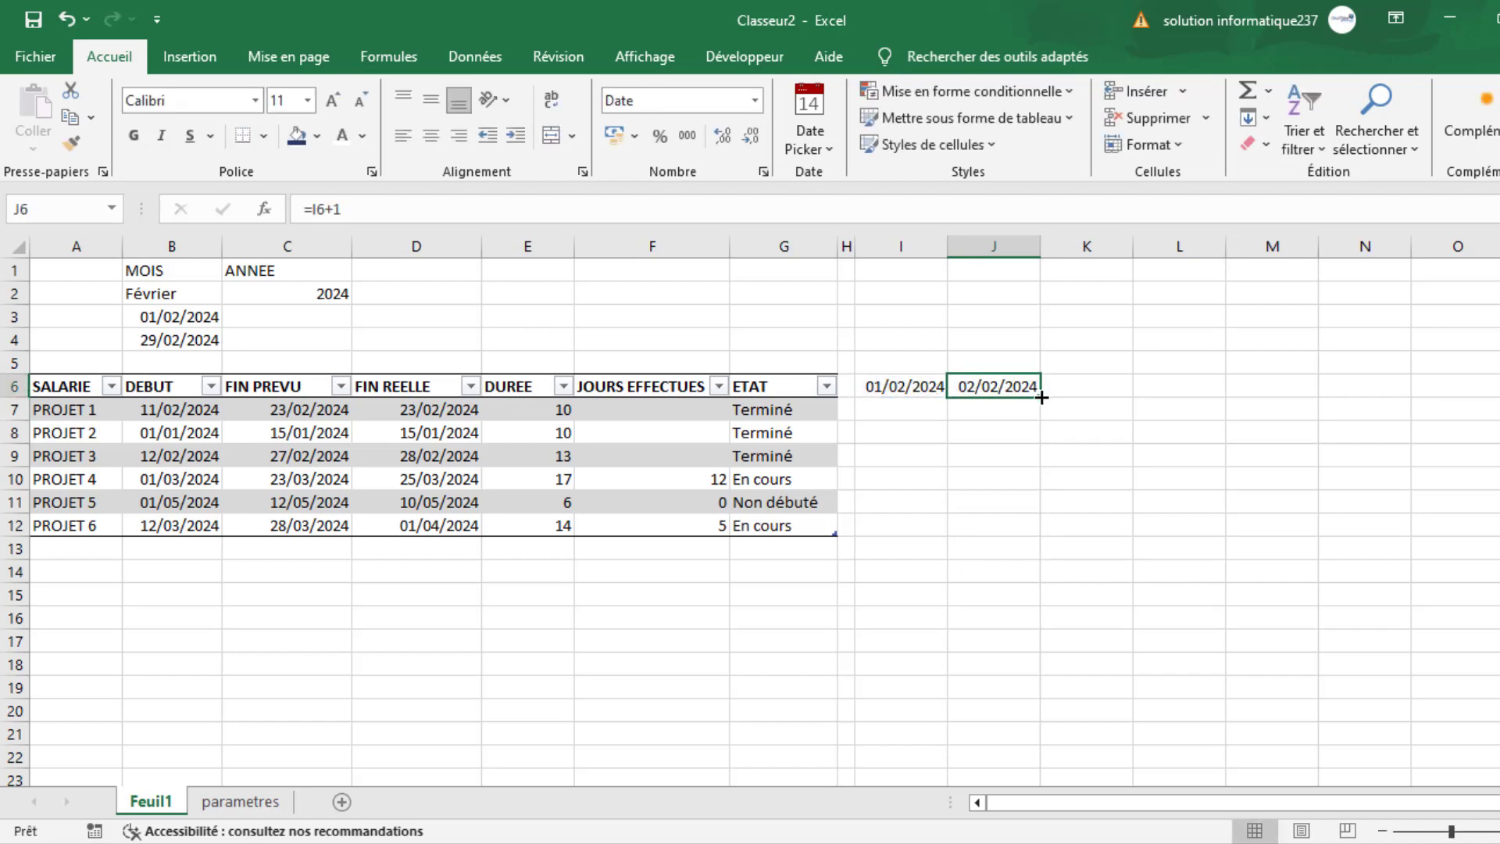
{"action": "left_click_drag", "start_coordinate": [1044, 393], "coordinate": [1499, 398]}
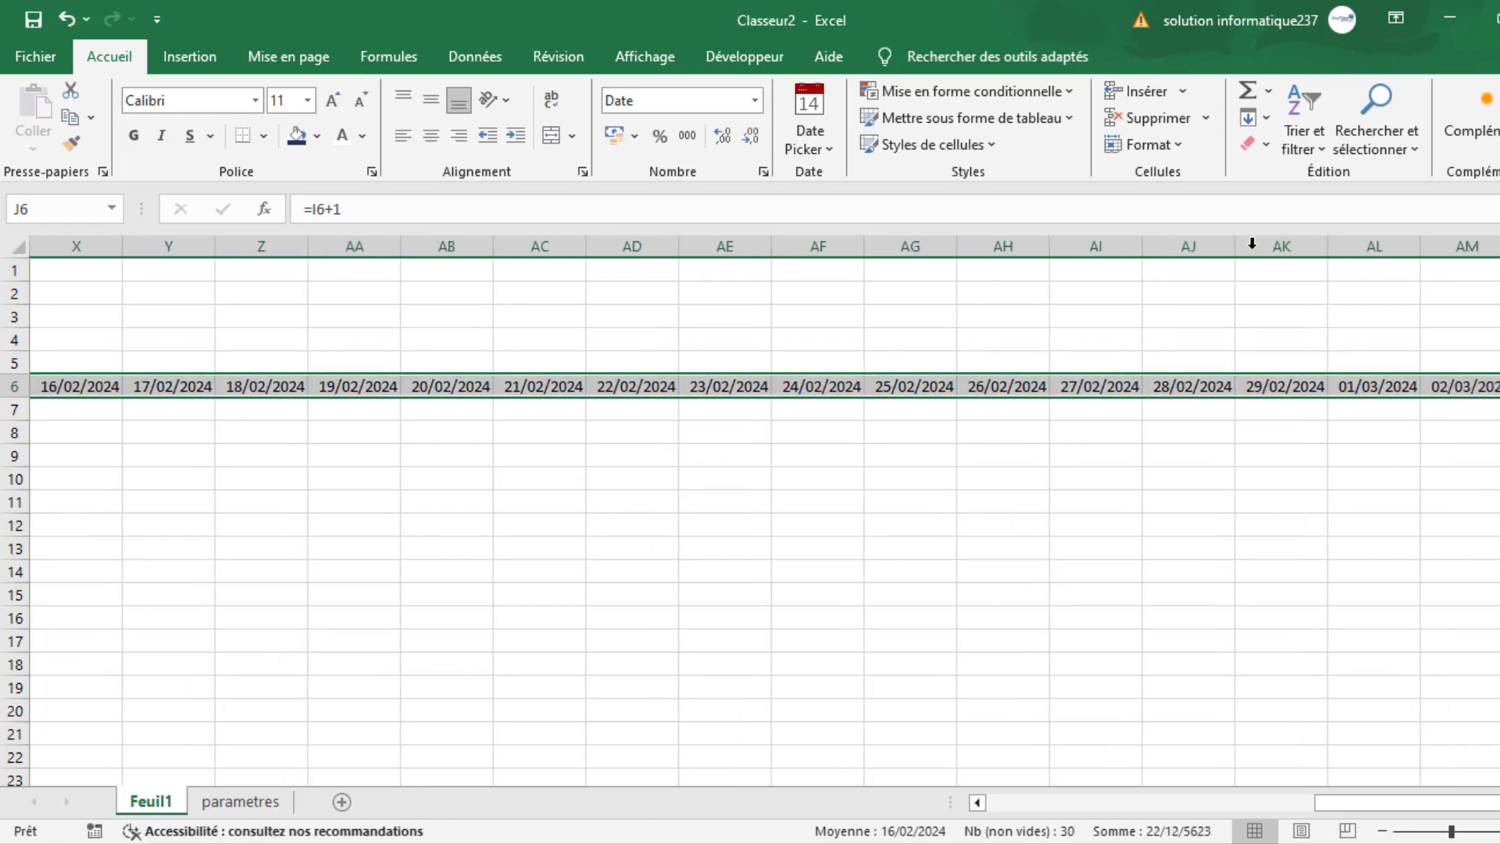
- Rotate the text of the dates in I6:AM6 so they read vertically from bottom to top
{"action": "left_click", "coordinate": [1468, 245]}
{"action": "left_click", "coordinate": [1475, 385]}
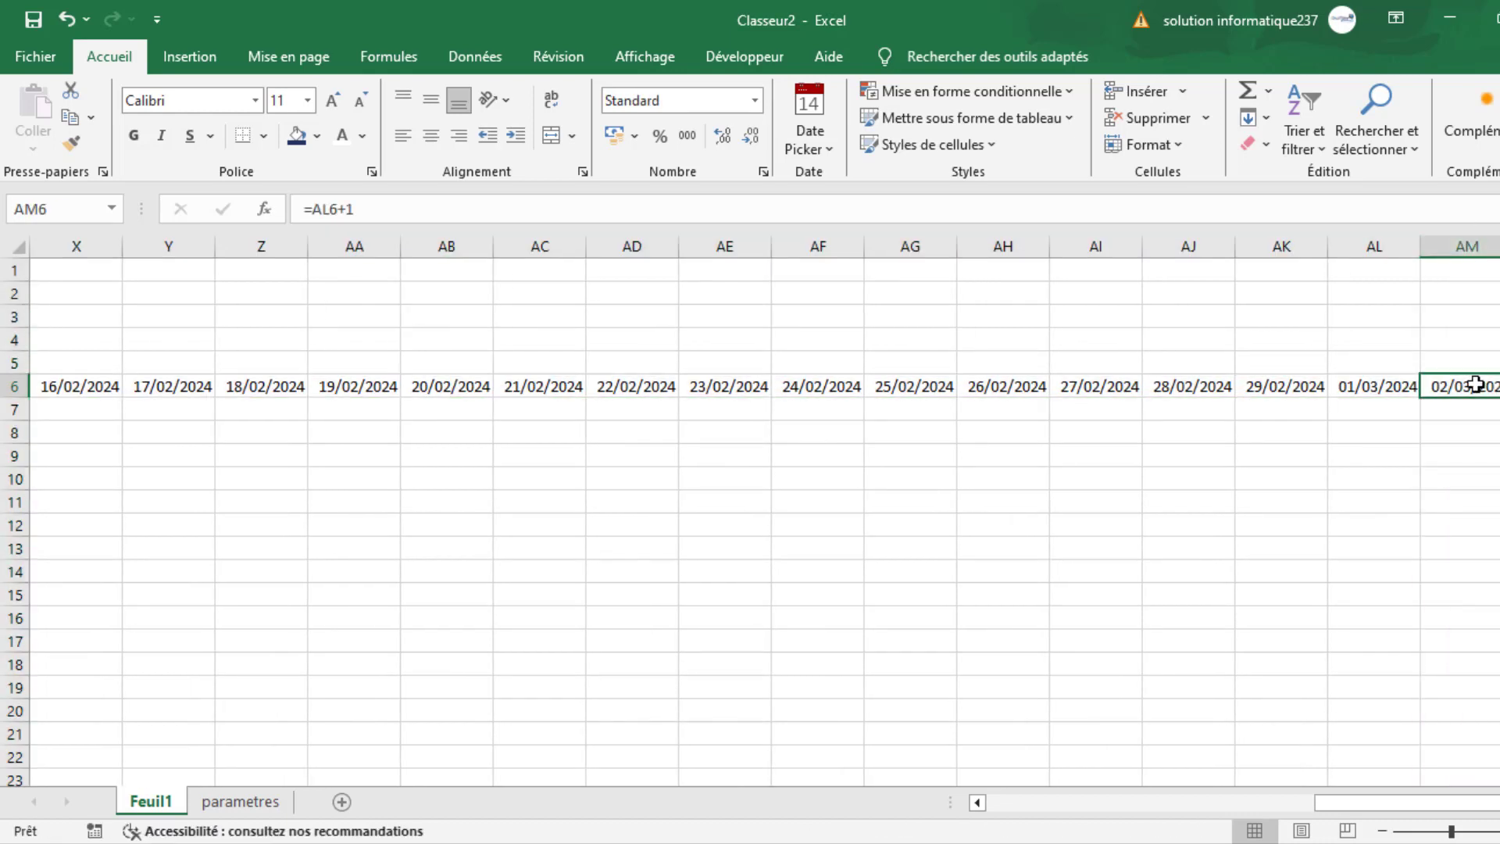
{"action": "key", "text": "ctrl+shift+Left"}
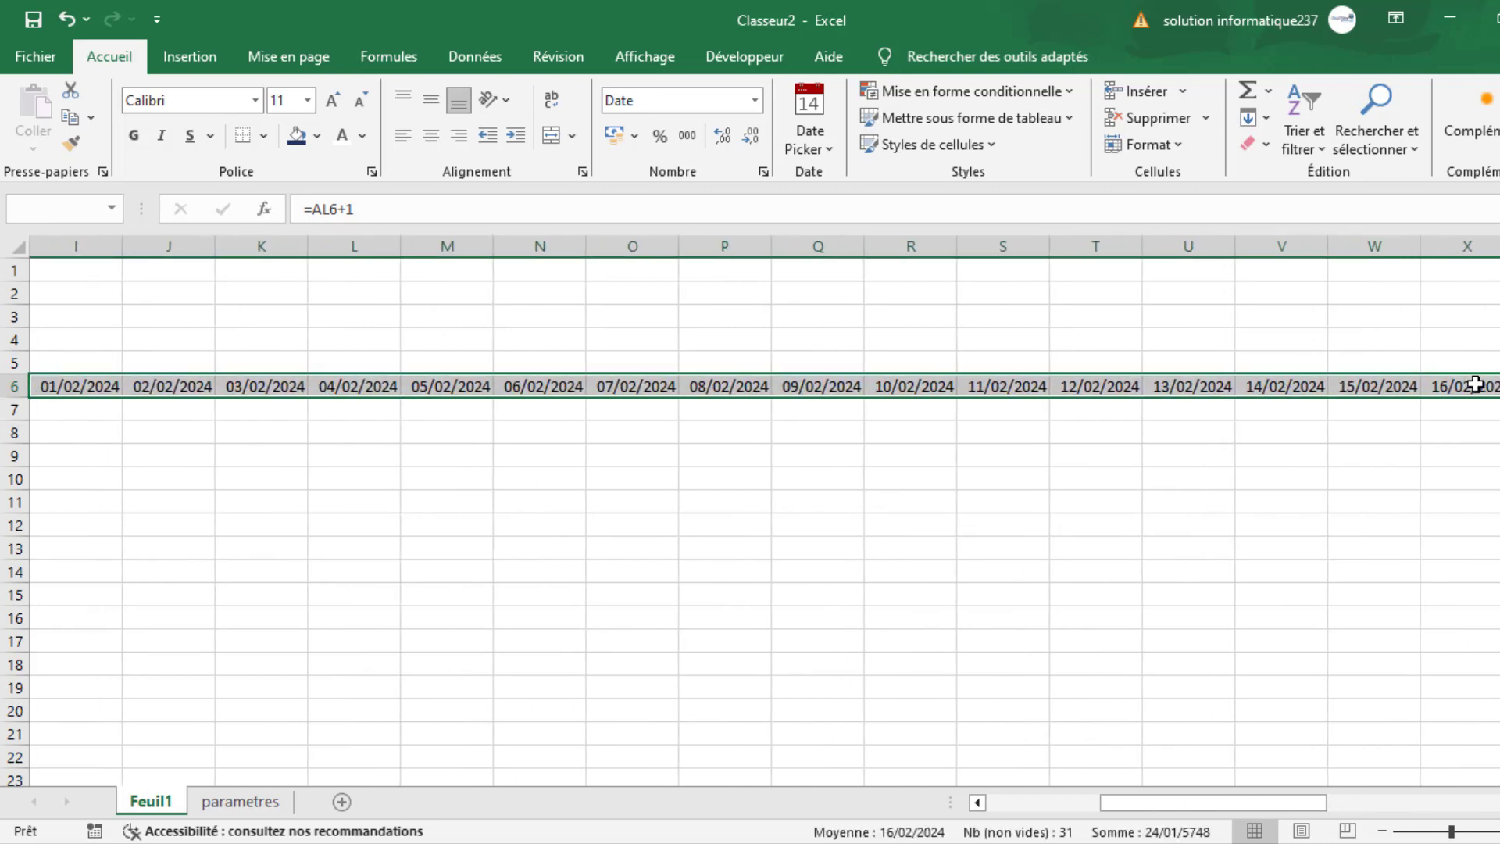
{"action": "left_click", "coordinate": [1174, 148]}
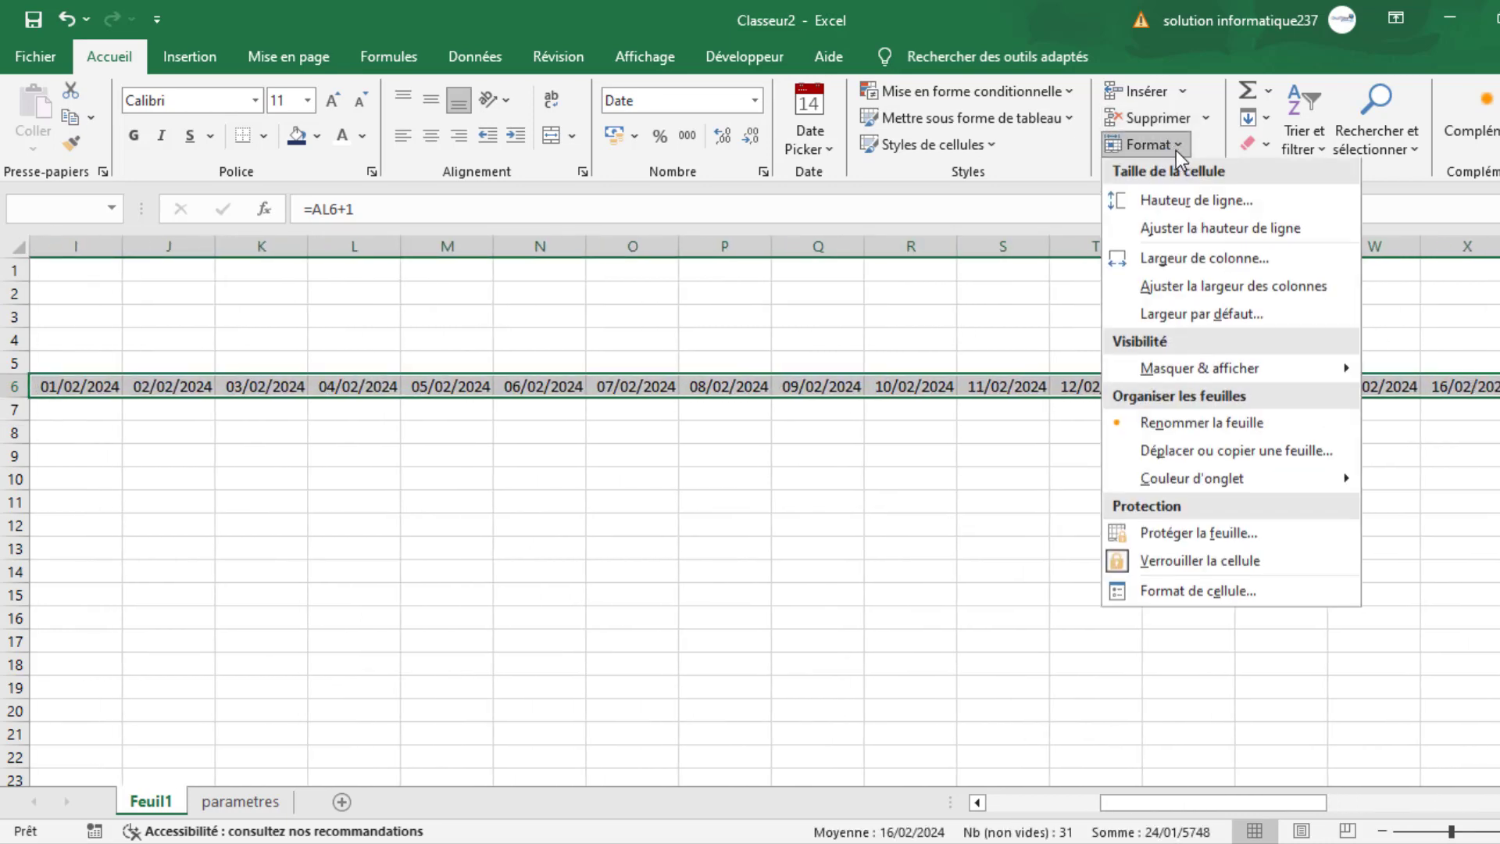
{"action": "left_click", "coordinate": [1189, 592]}
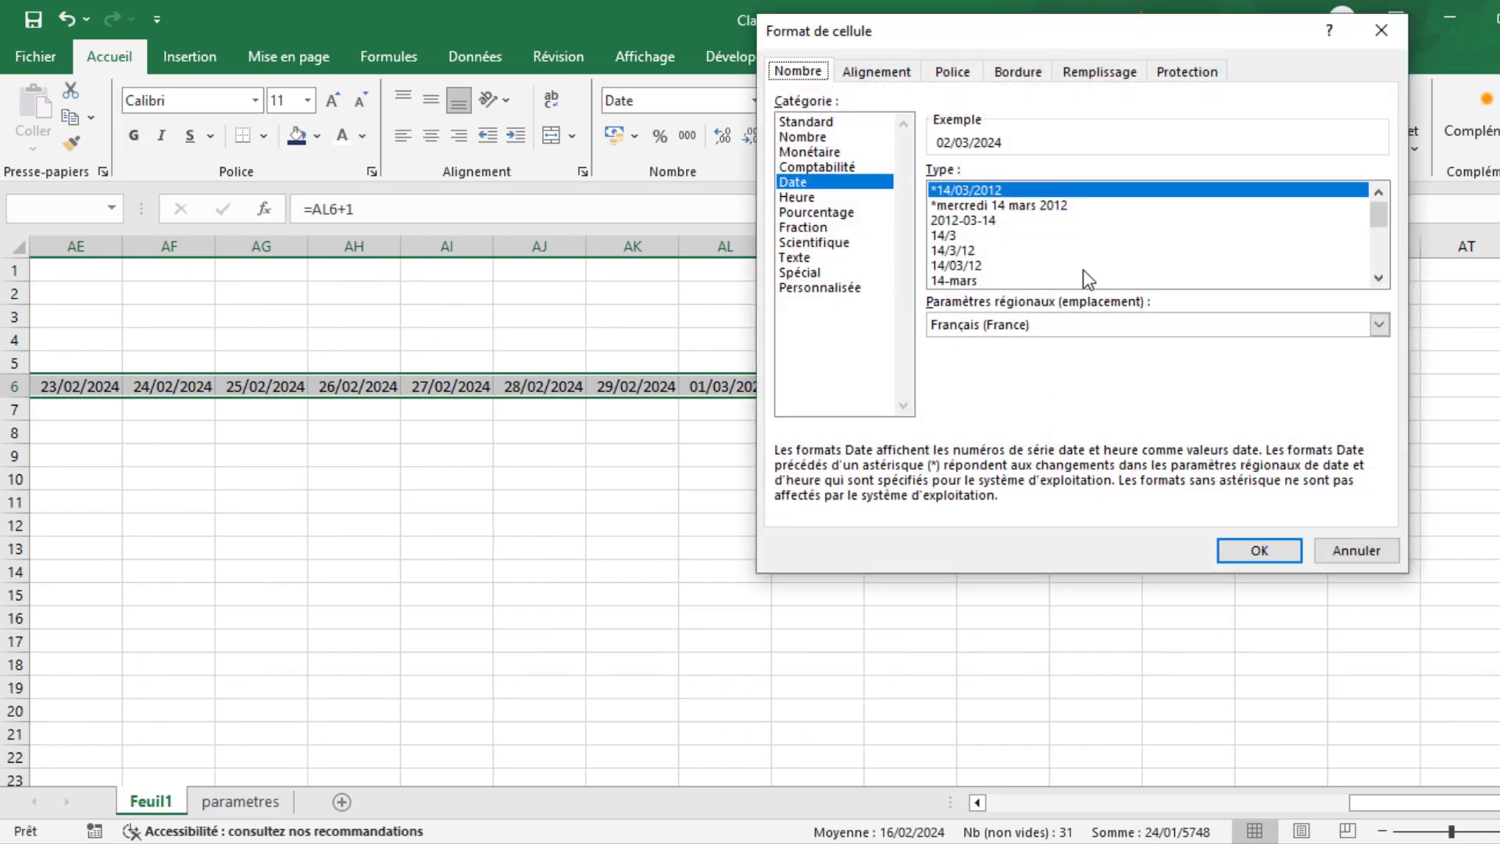
{"action": "left_click", "coordinate": [873, 73]}
{"action": "left_click_drag", "start_coordinate": [1376, 195], "coordinate": [1307, 127]}
{"action": "left_click", "coordinate": [1276, 551]}
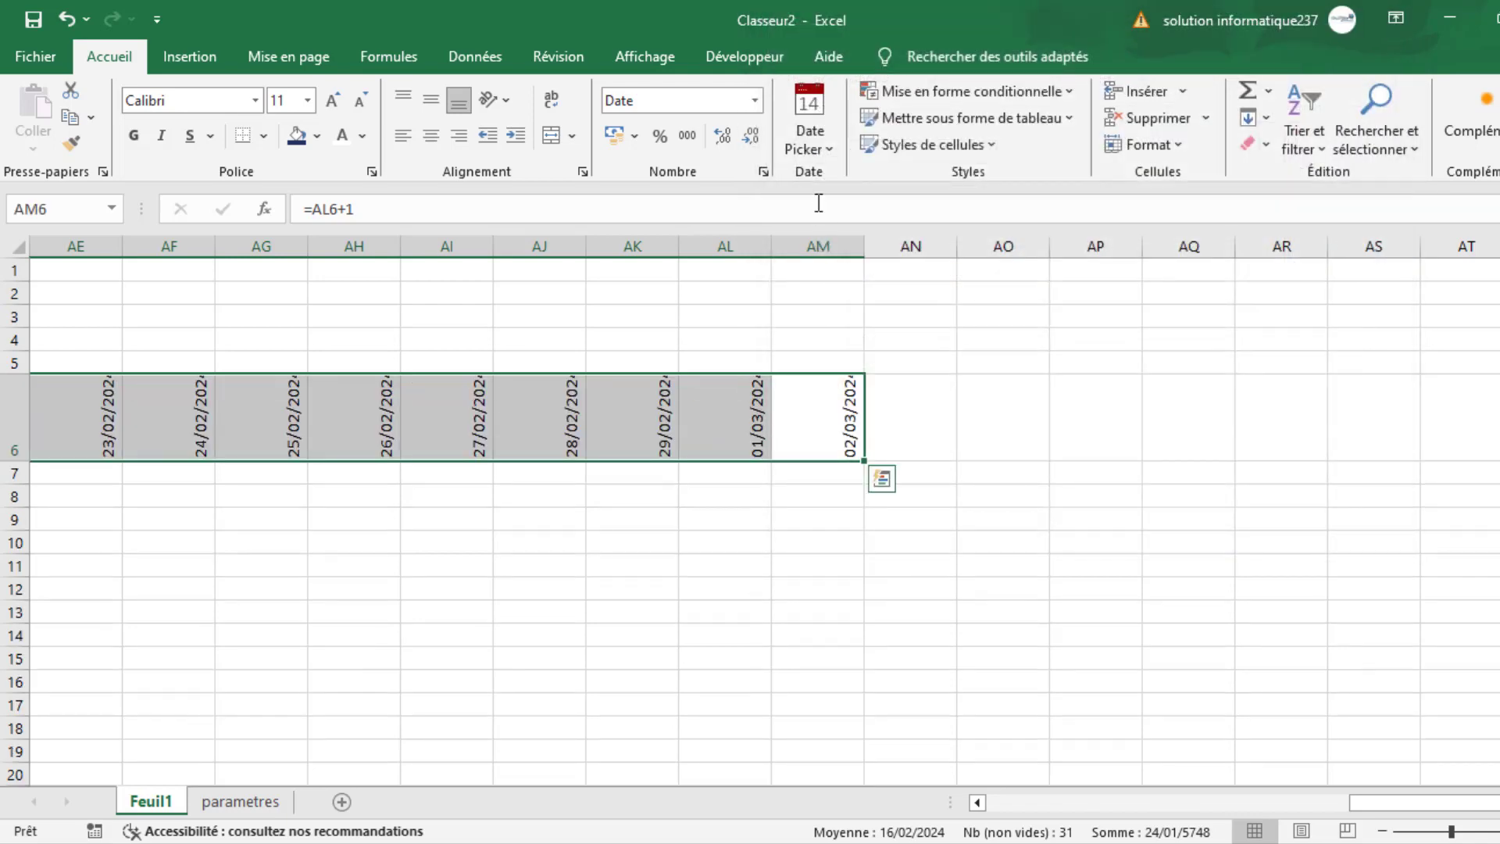
- Narrow columns I to AM evenly and make row 6 taller so the full vertical dates fit
{"action": "left_click", "coordinate": [822, 243]}
{"action": "left_click_drag", "start_coordinate": [824, 238], "coordinate": [859, 424]}
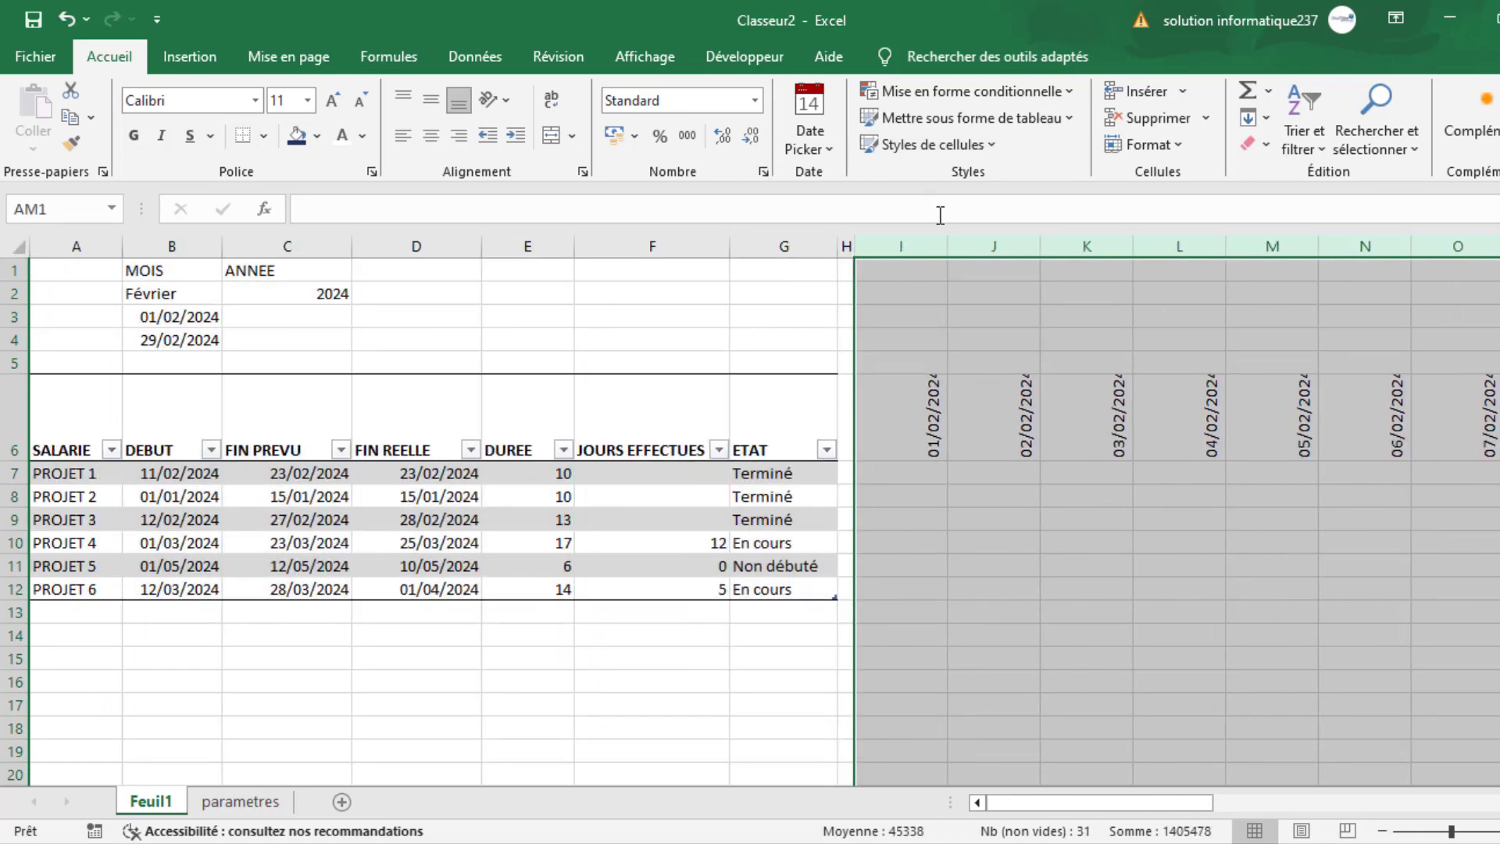
{"action": "left_click_drag", "start_coordinate": [948, 246], "coordinate": [886, 247]}
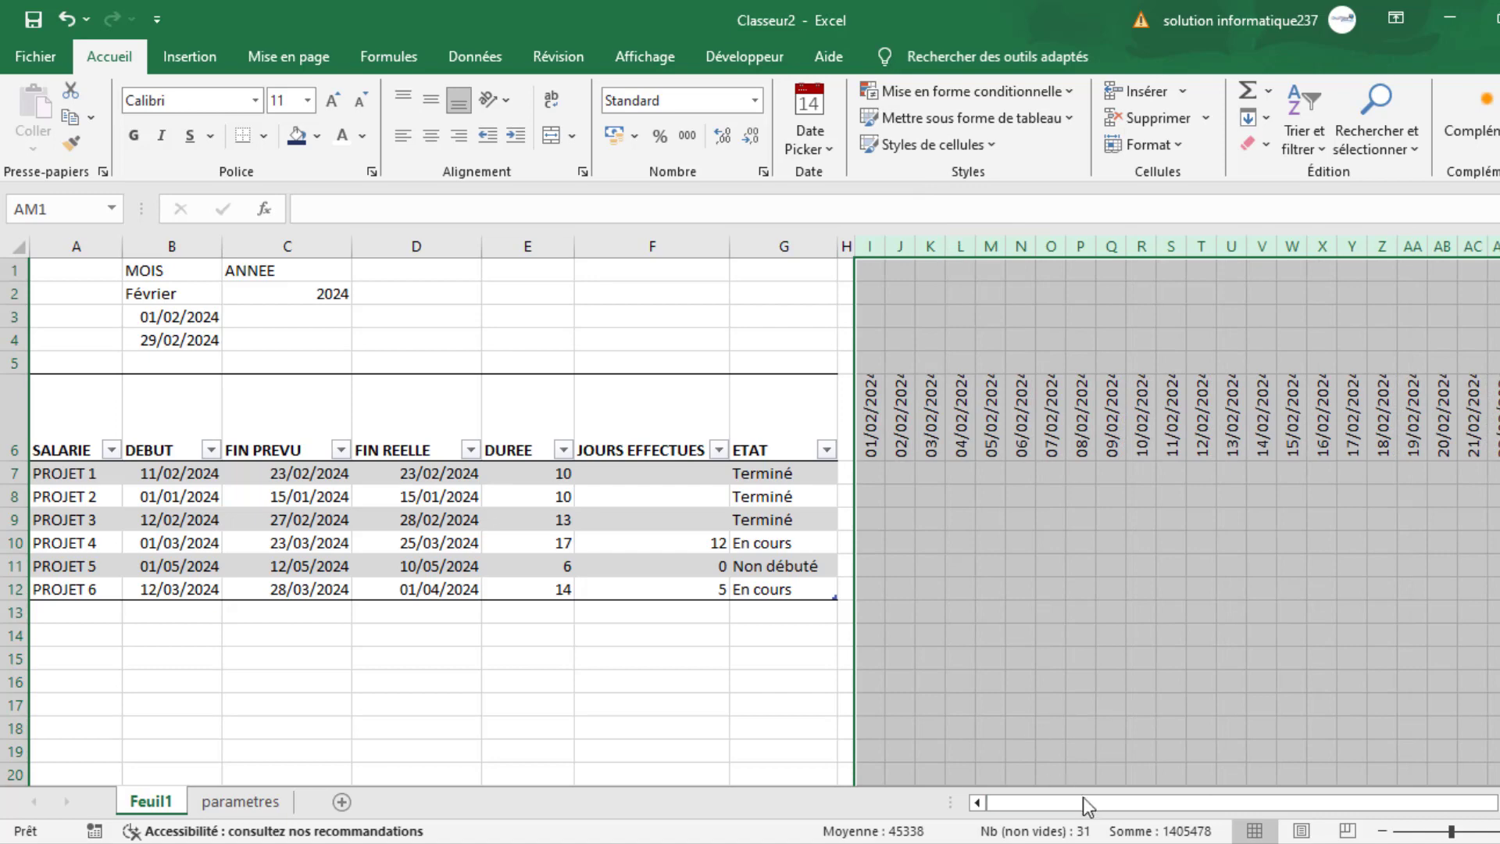
{"action": "left_click_drag", "start_coordinate": [1087, 805], "coordinate": [1122, 803]}
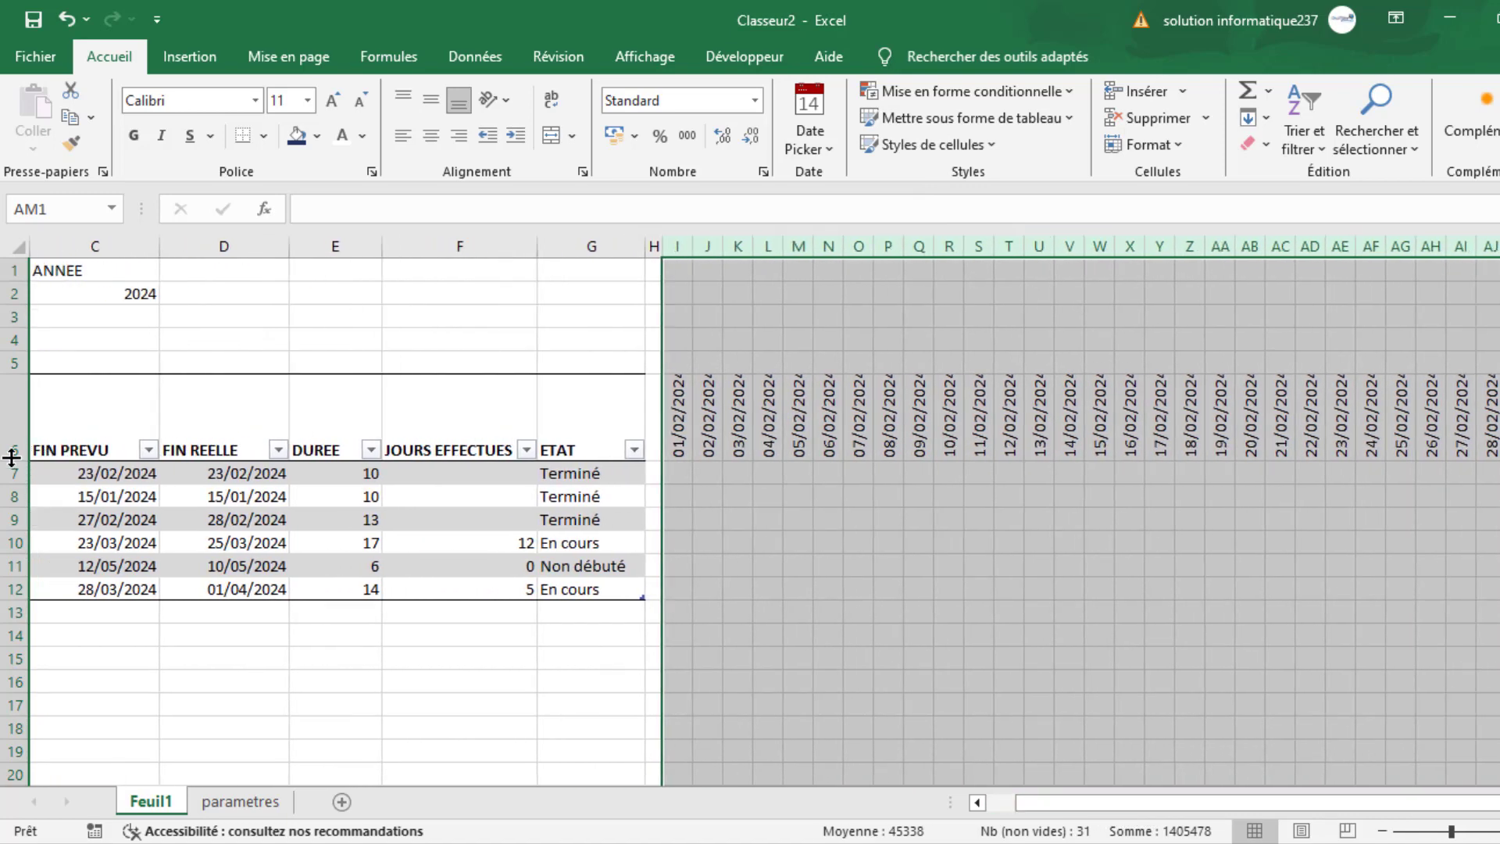
{"action": "left_click_drag", "start_coordinate": [12, 463], "coordinate": [11, 483]}
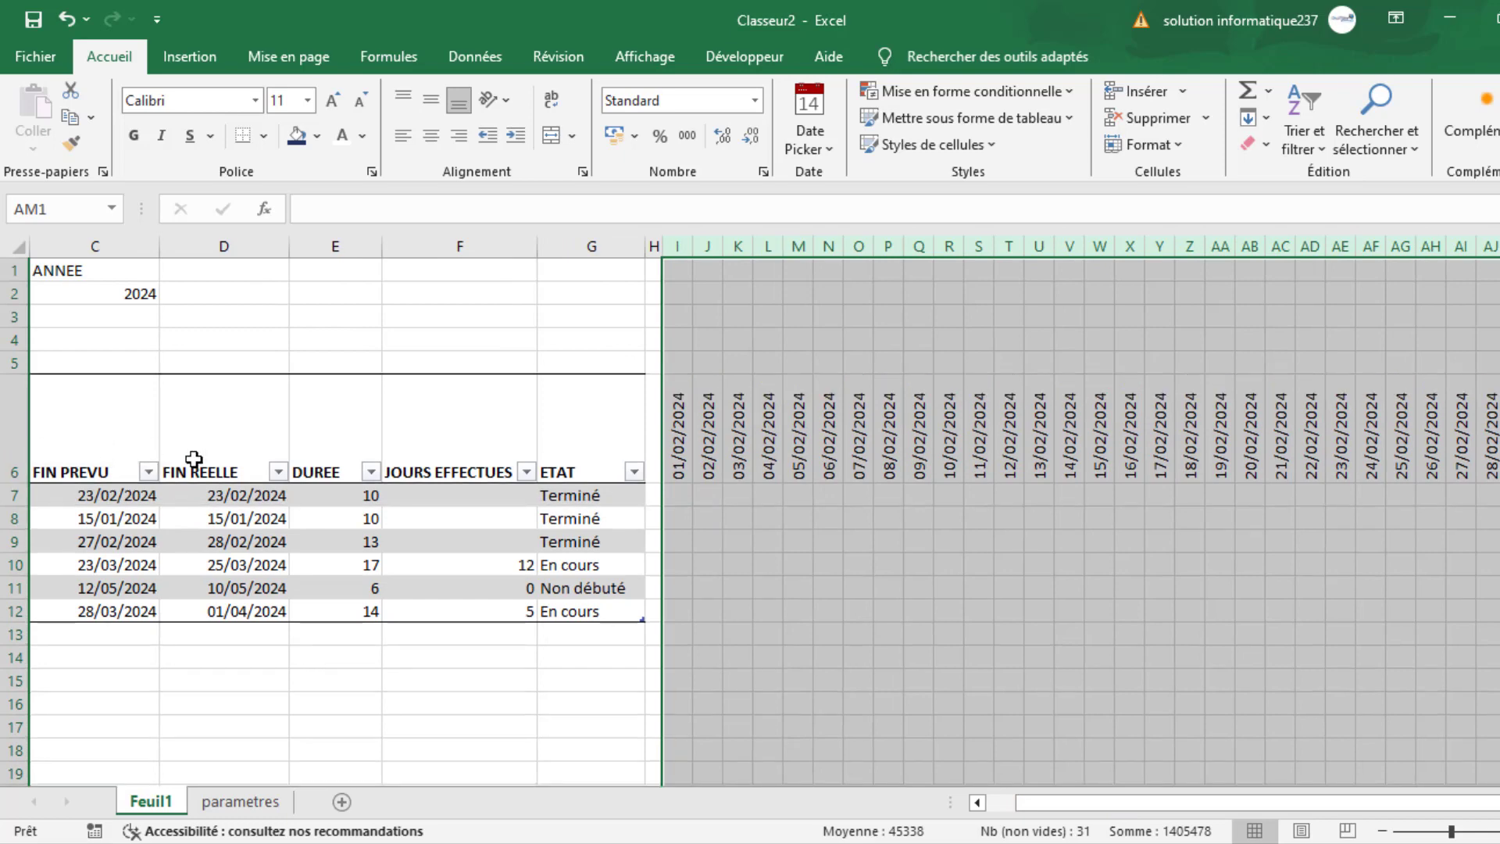
- Centre the contents of columns I to AM both horizontally and vertically
{"action": "left_click", "coordinate": [429, 137]}
{"action": "left_click", "coordinate": [425, 105]}
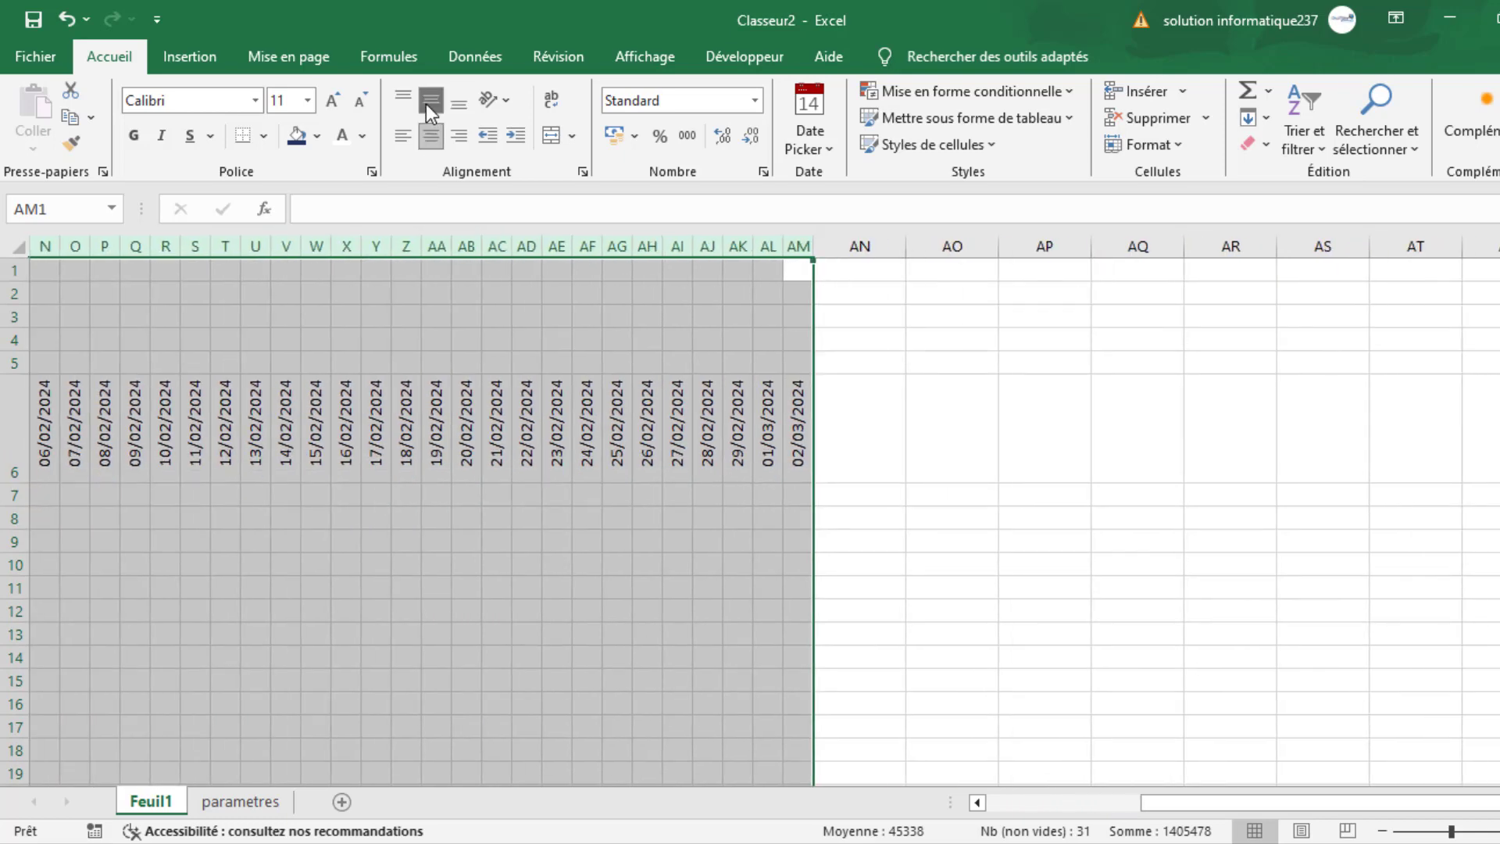
{"action": "left_click", "coordinate": [1010, 674]}
{"action": "left_click_drag", "start_coordinate": [1155, 800], "coordinate": [1083, 808]}
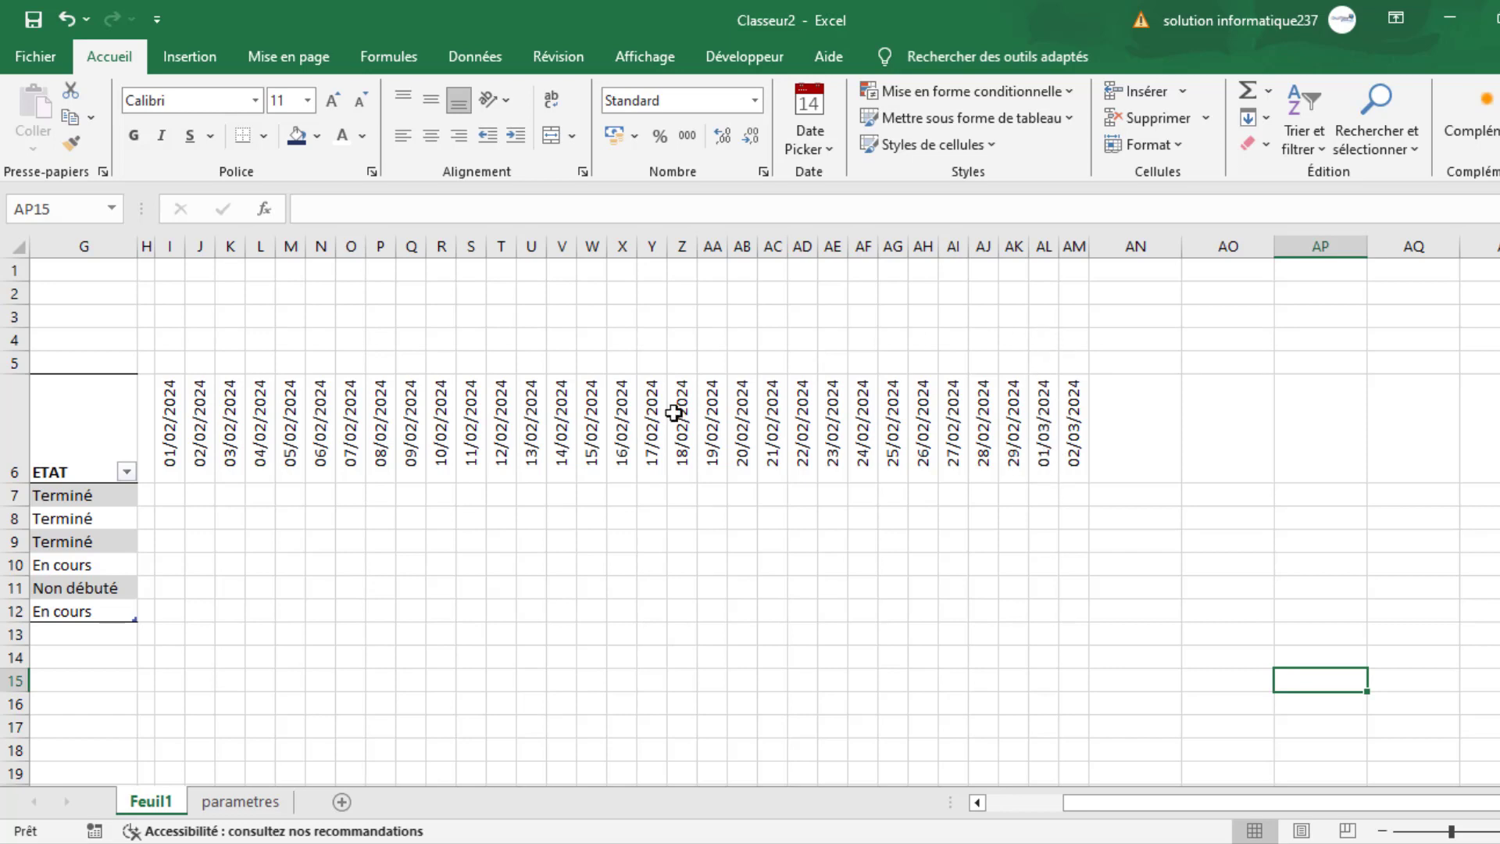
- Change the formula in J6 to =SI($B$4<I6+1;"";I6+1) so dates past the month's end stay blank
{"action": "left_click", "coordinate": [201, 429]}
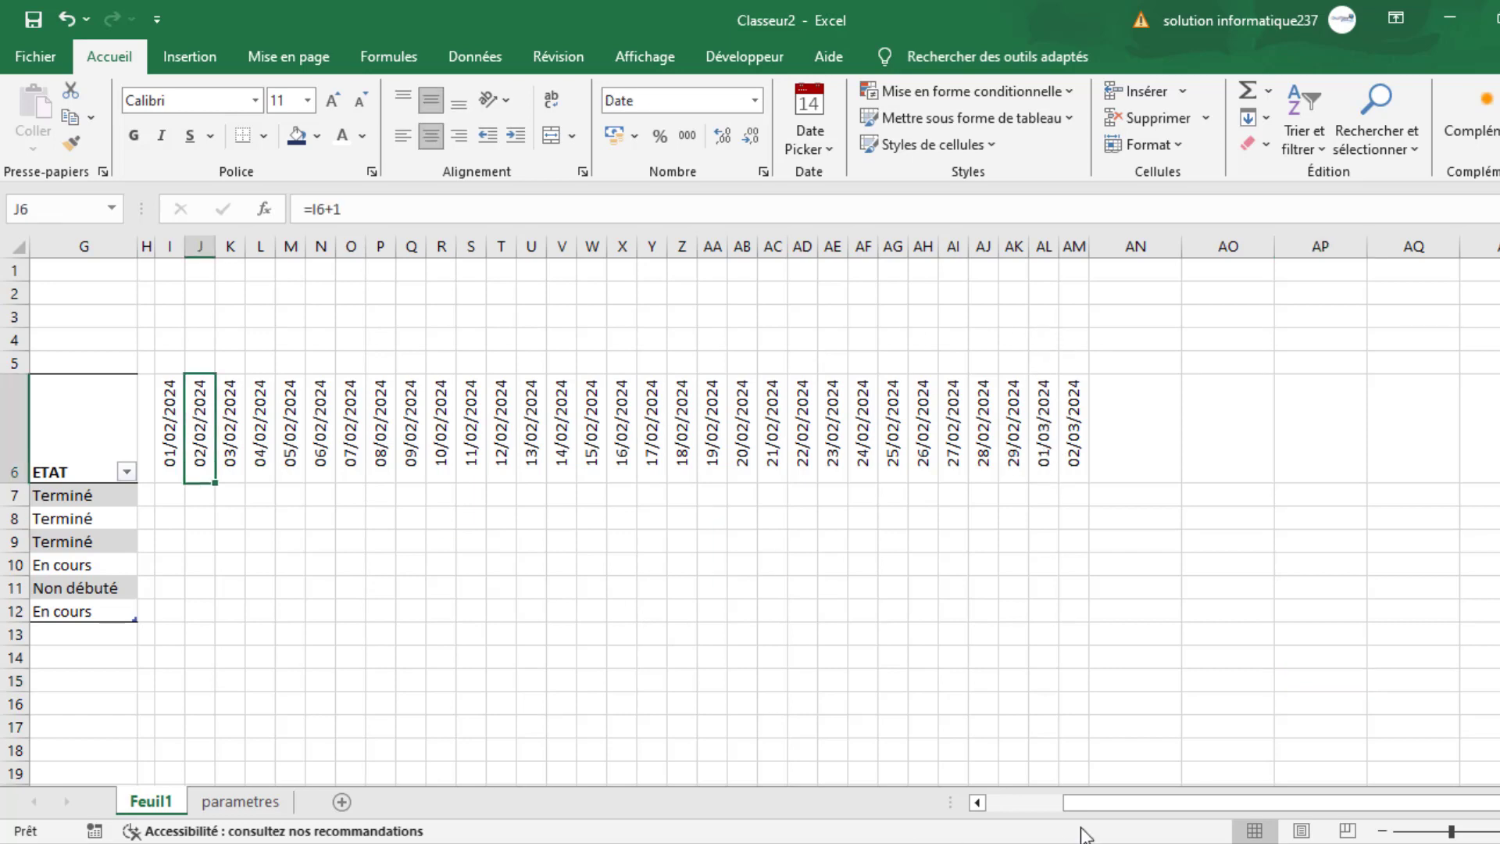
{"action": "left_click_drag", "start_coordinate": [1117, 805], "coordinate": [1009, 805]}
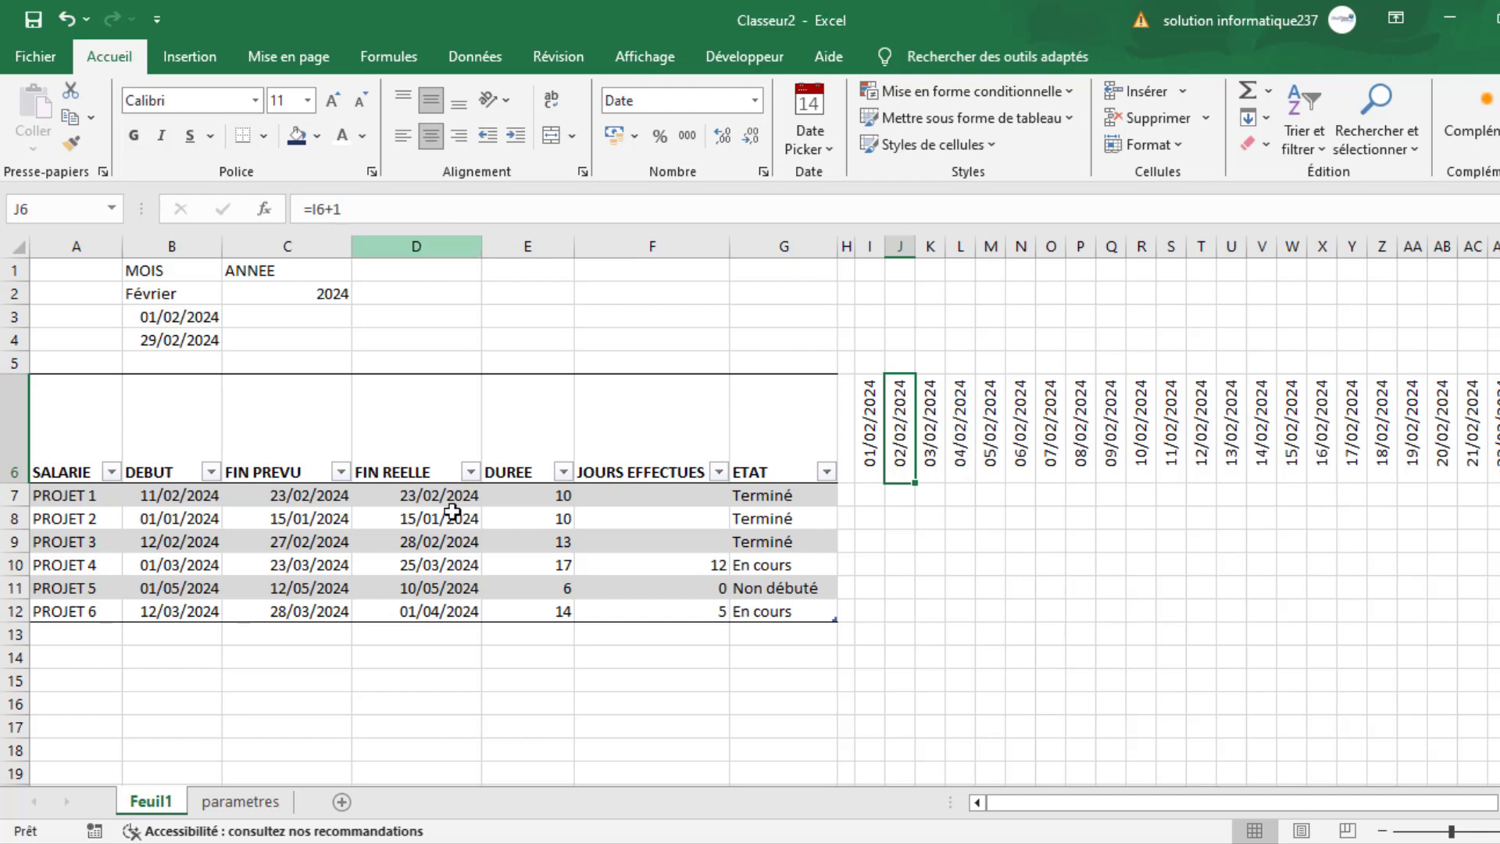
{"action": "left_click", "coordinate": [310, 209]}
{"action": "type", "text": "SI("}
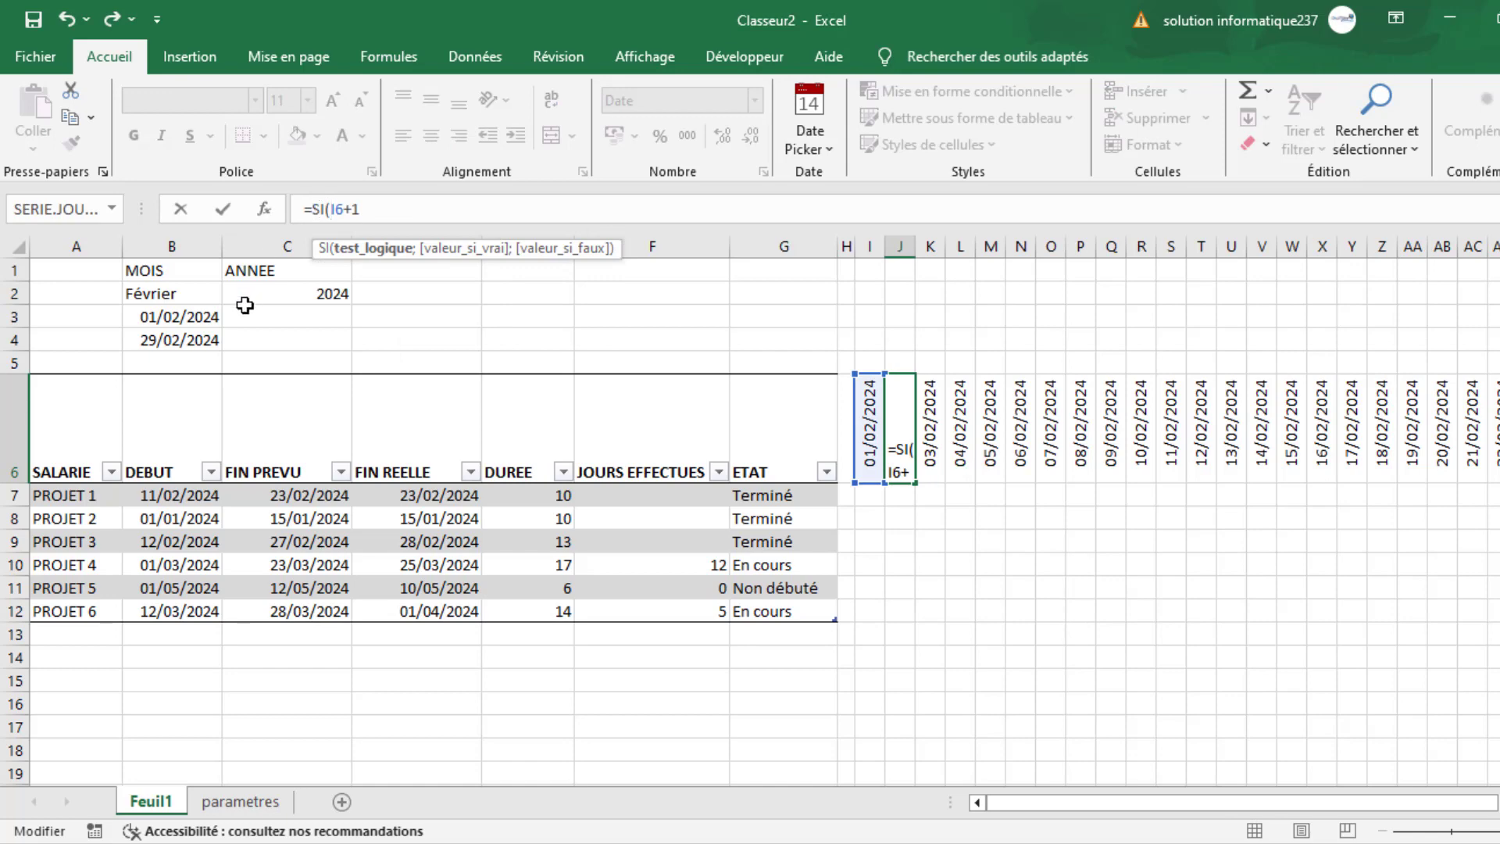
{"action": "left_click", "coordinate": [204, 341]}
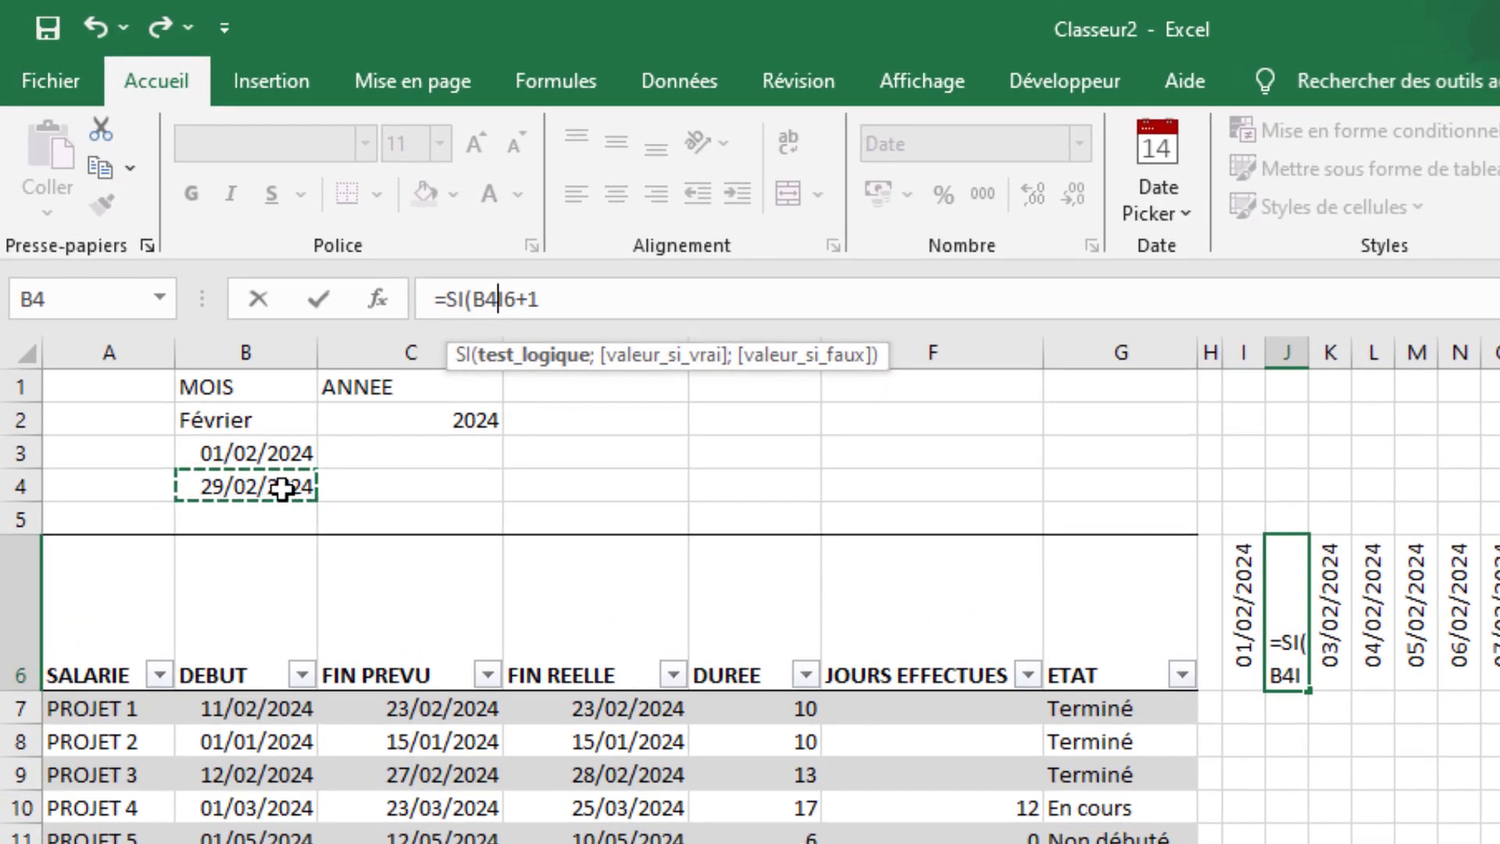
{"action": "key", "text": "F4"}
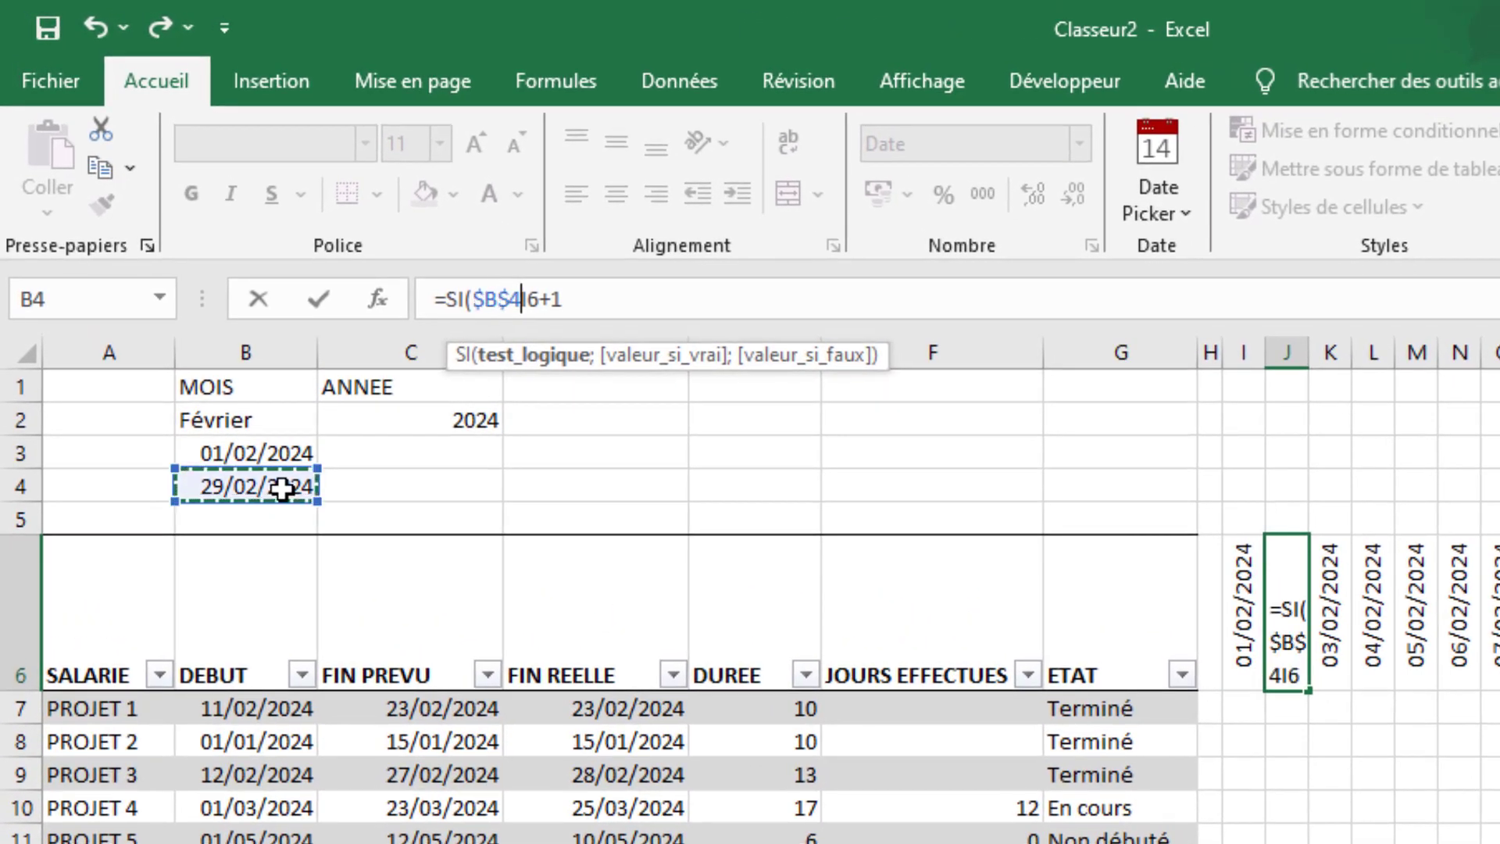
{"action": "type", "text": "<"}
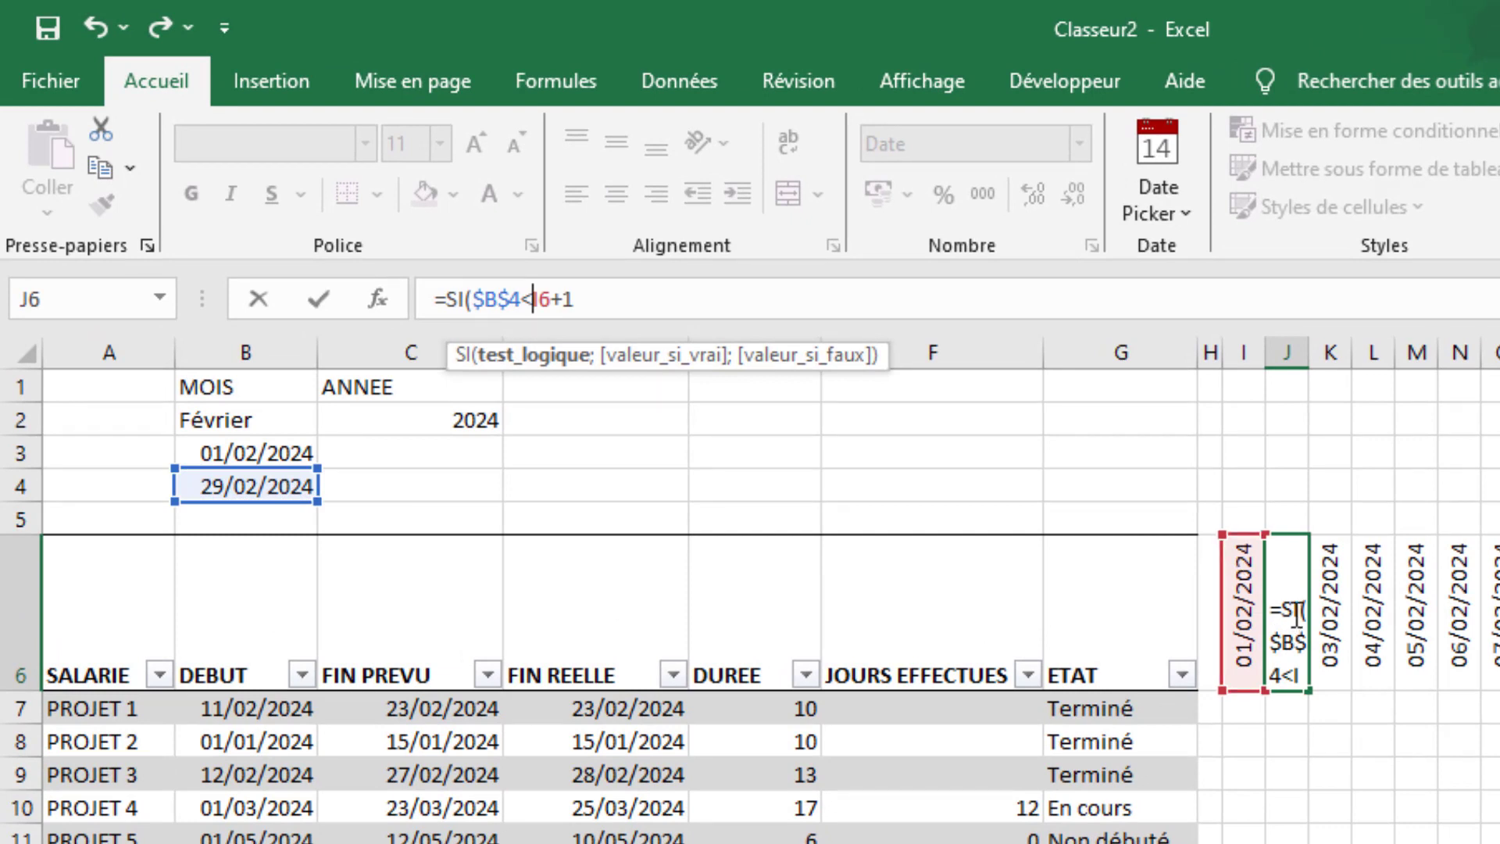
{"action": "left_click", "coordinate": [585, 300]}
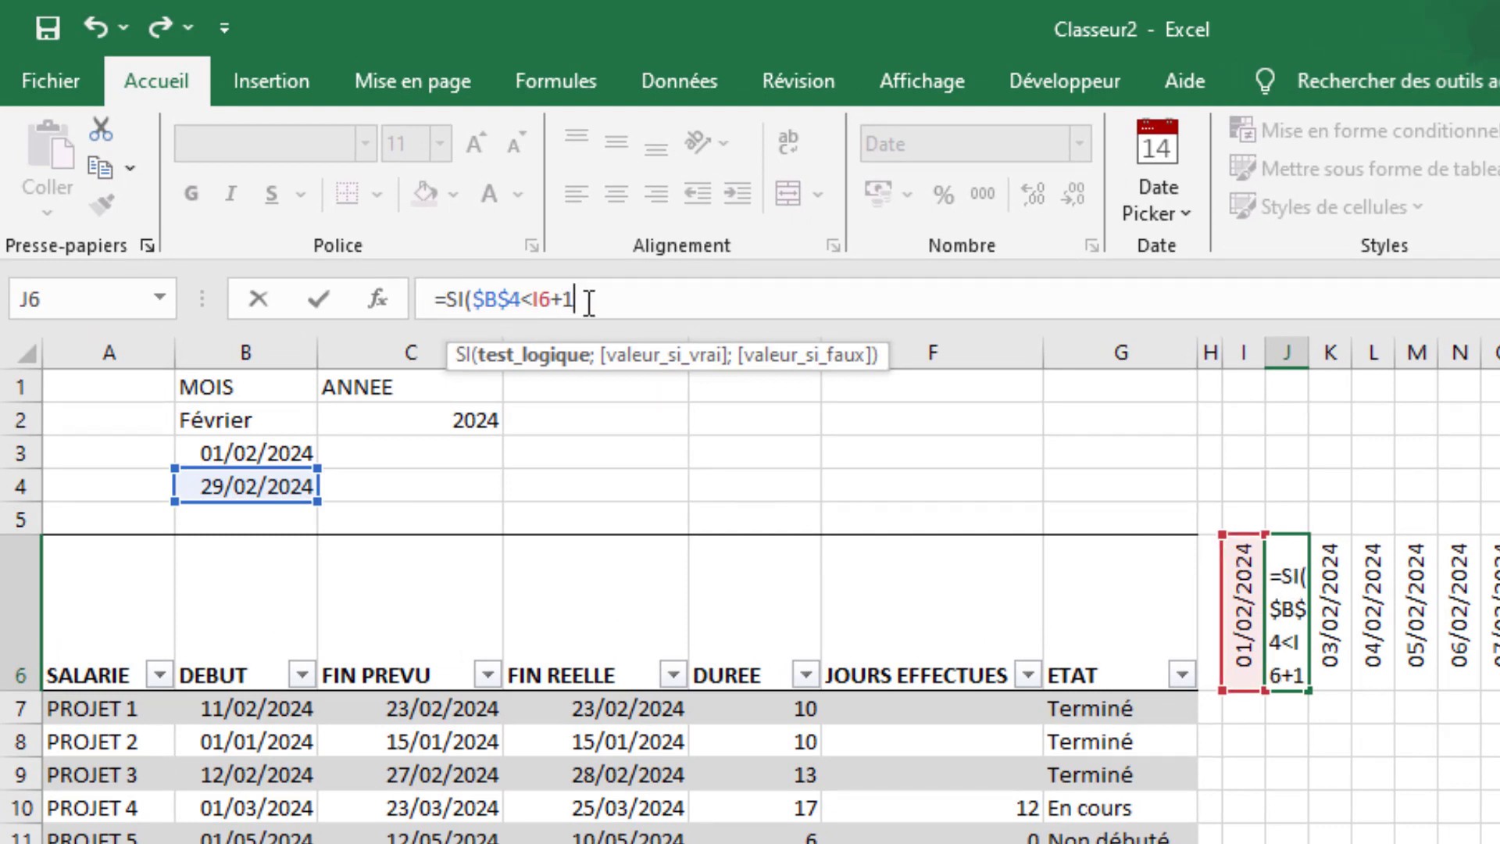
{"action": "type", "text": ";"}
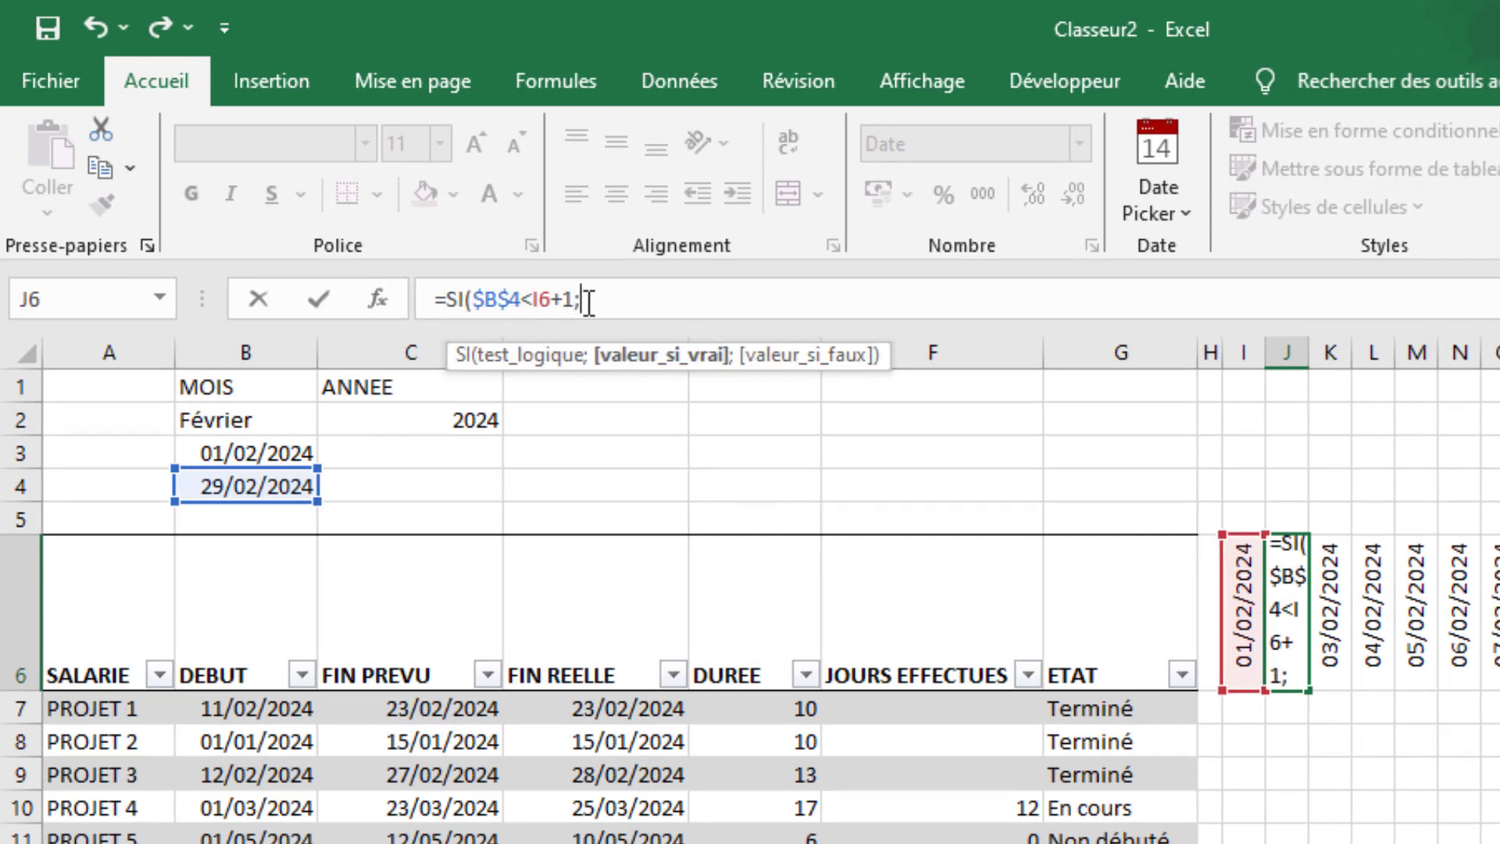
{"action": "type", "text": "\"\";"}
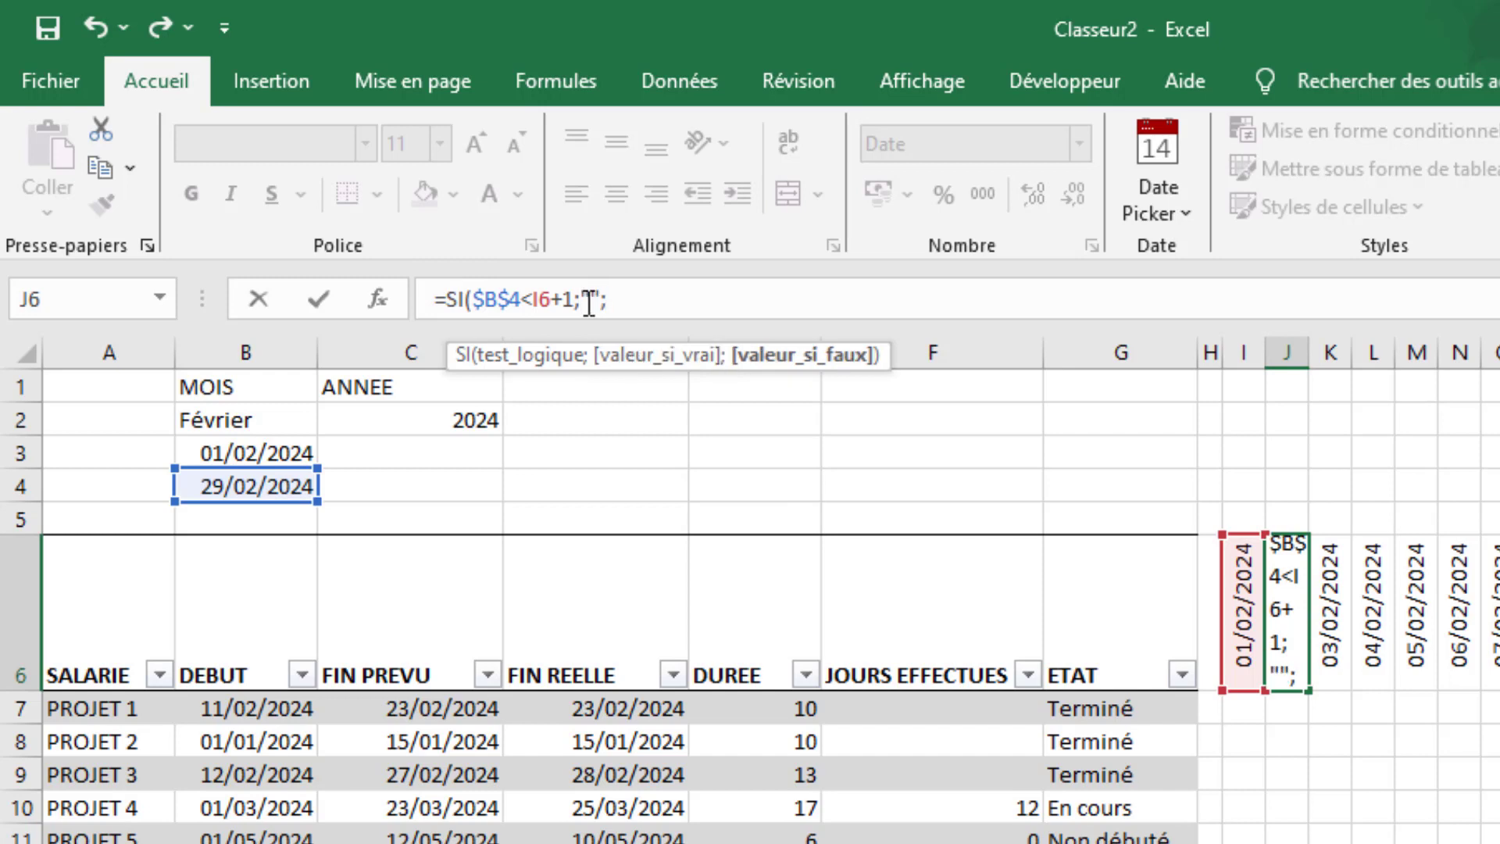
{"action": "type", "text": "I6"}
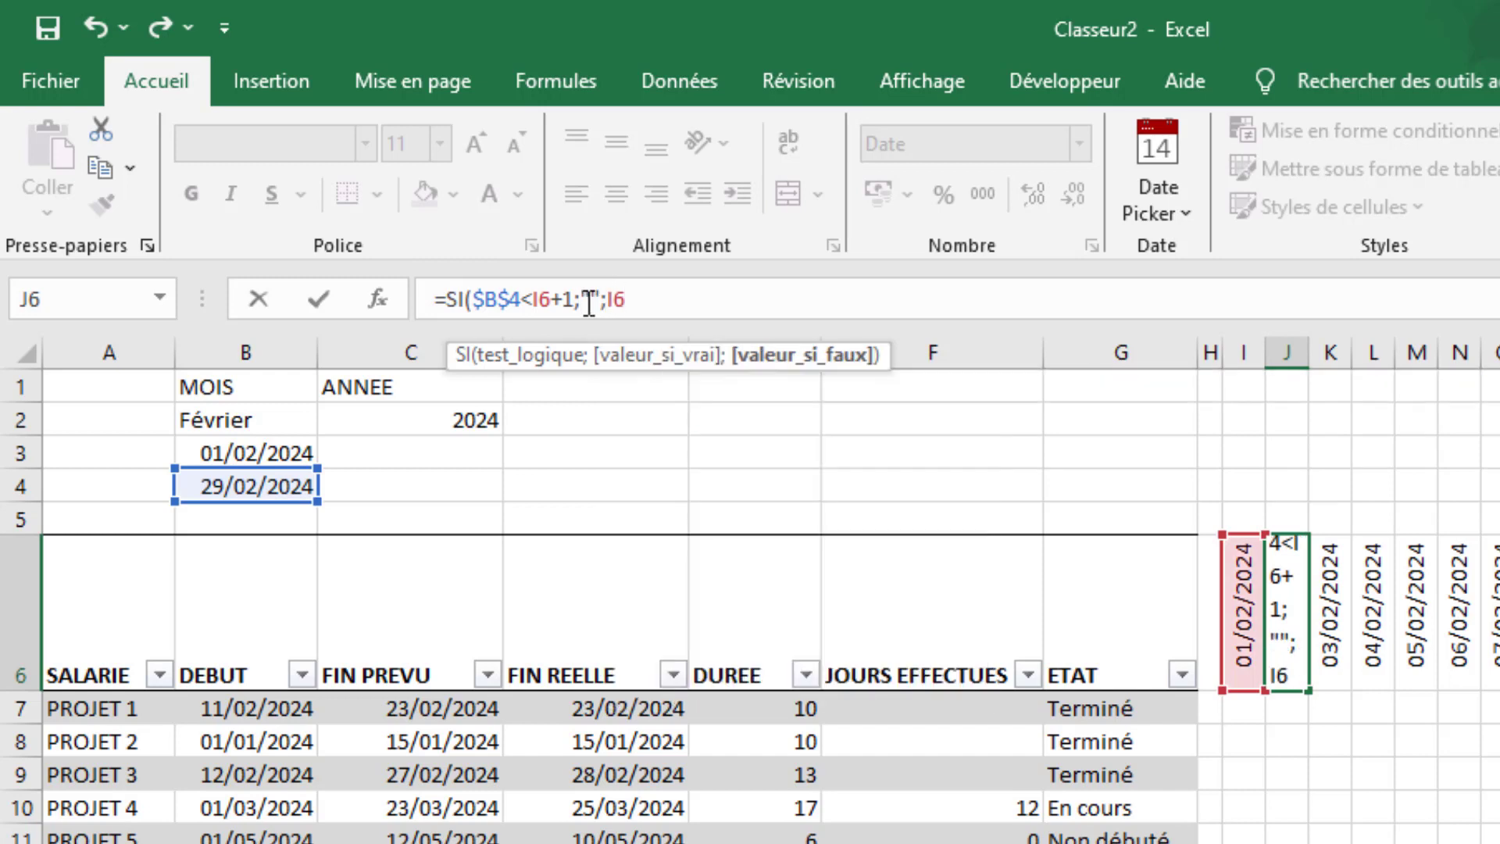
{"action": "type", "text": "+1"}
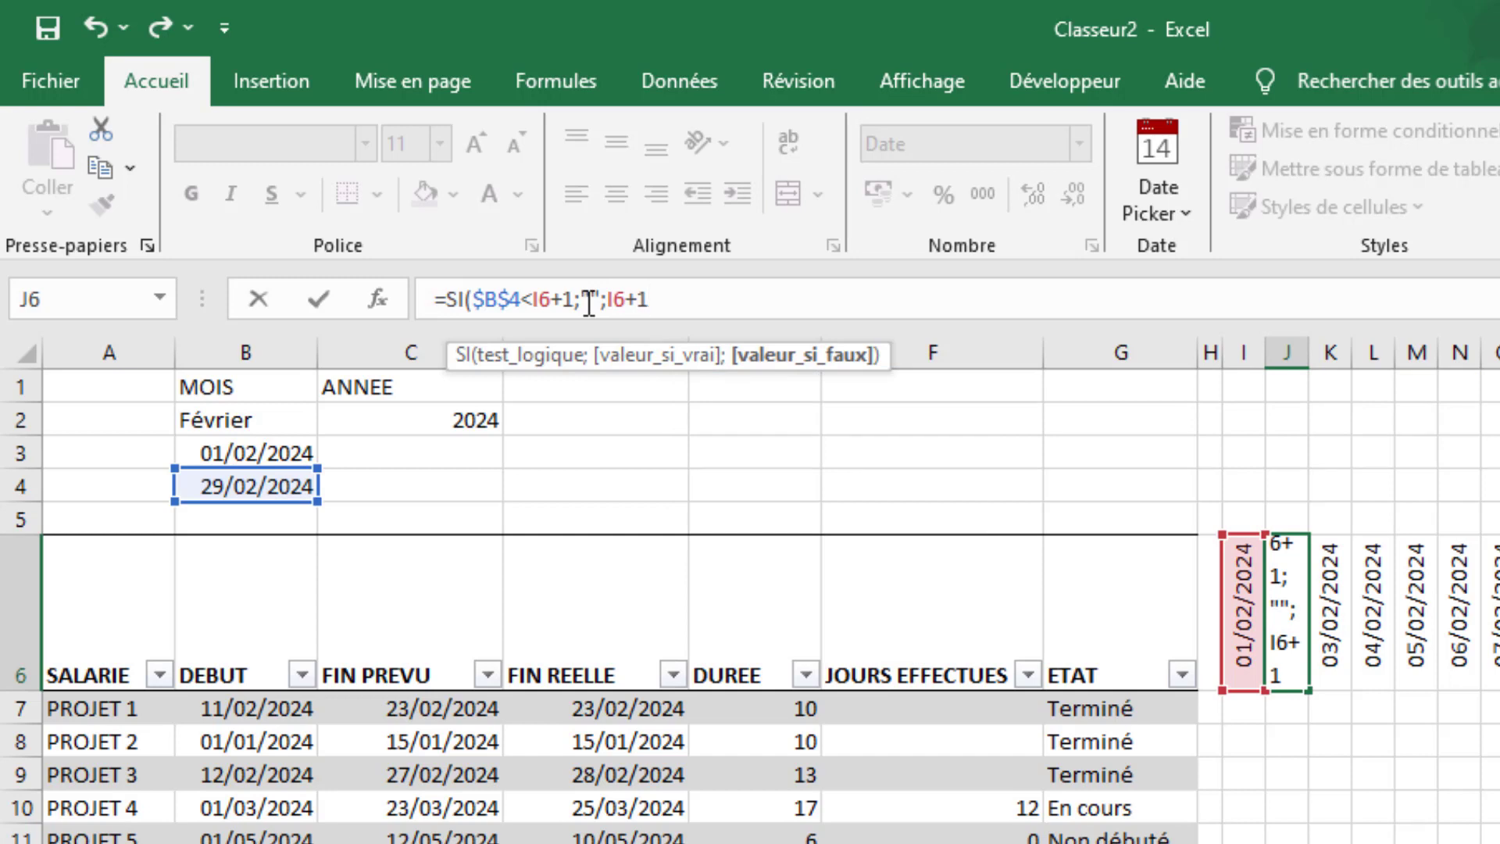
{"action": "type", "text": ")"}
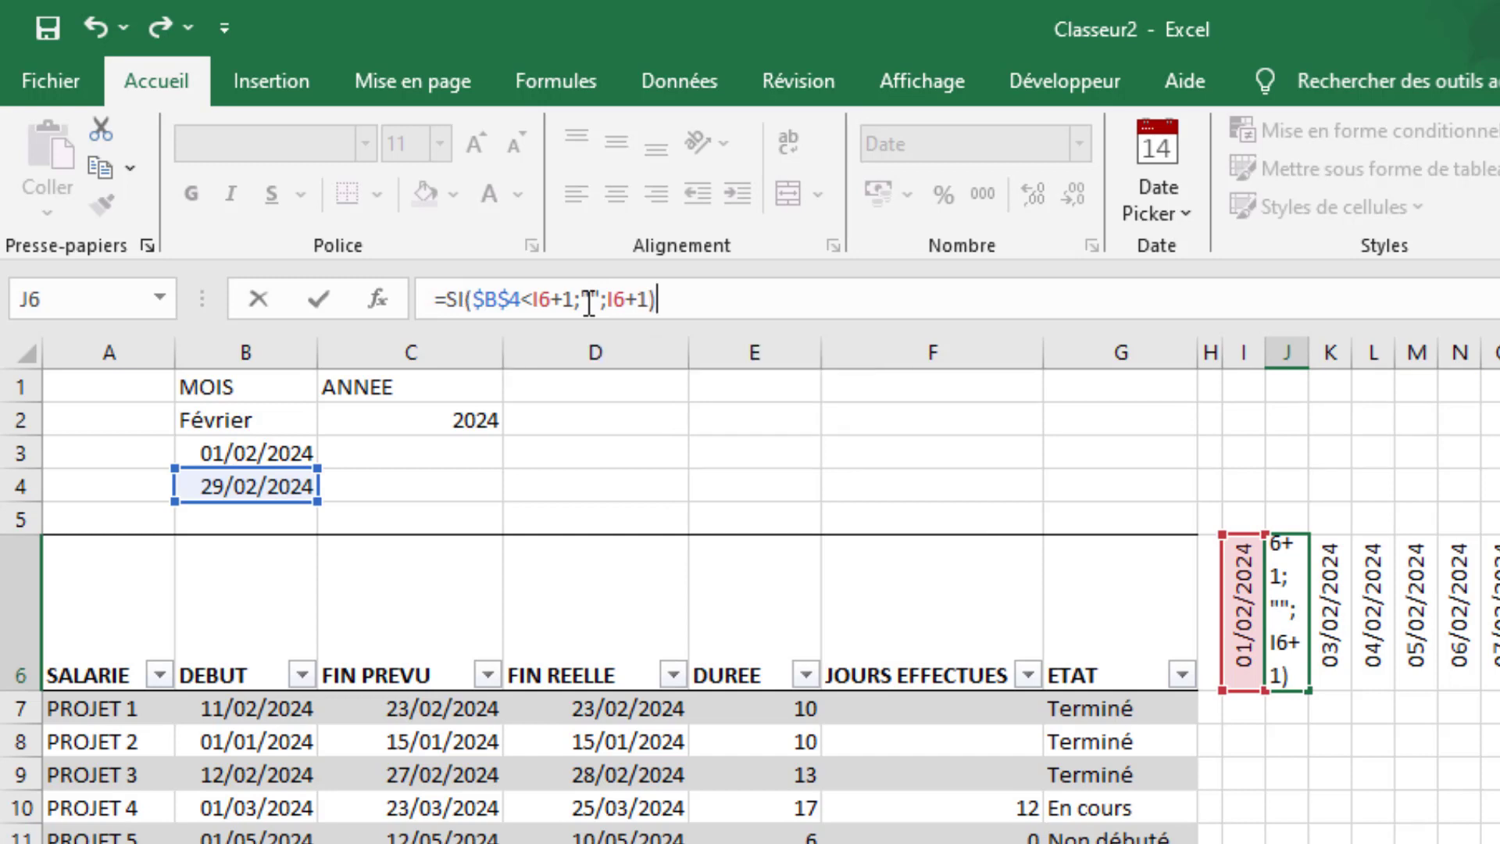
- Wrap J6's formula in SIERREUR with "" as the error value and fill it across row 6 to AM6
{"action": "left_click", "coordinate": [450, 300]}
{"action": "type", "text": "si"}
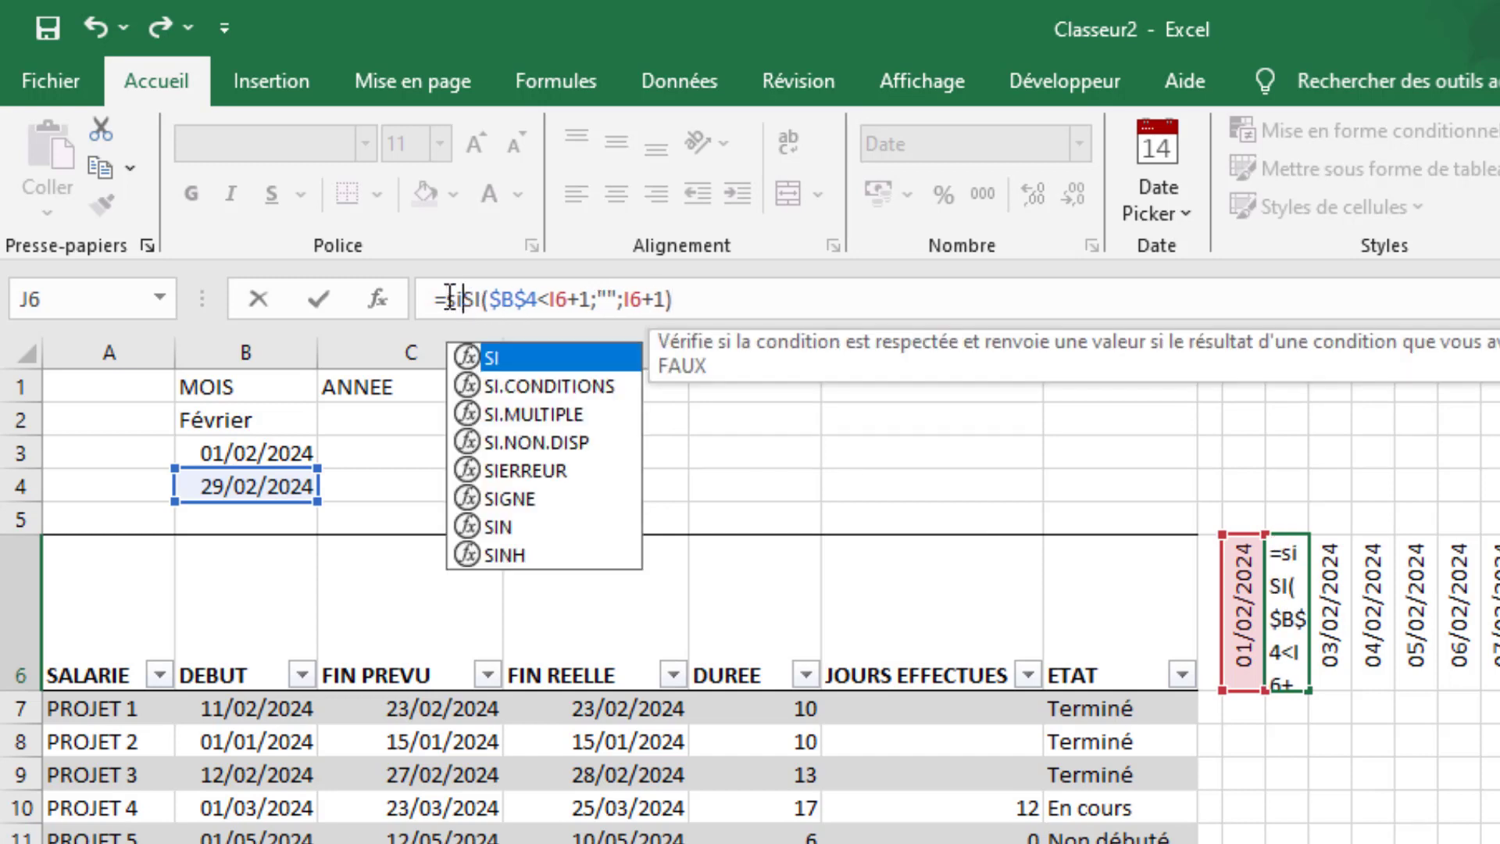
{"action": "type", "text": "e"}
{"action": "key", "text": "Tab"}
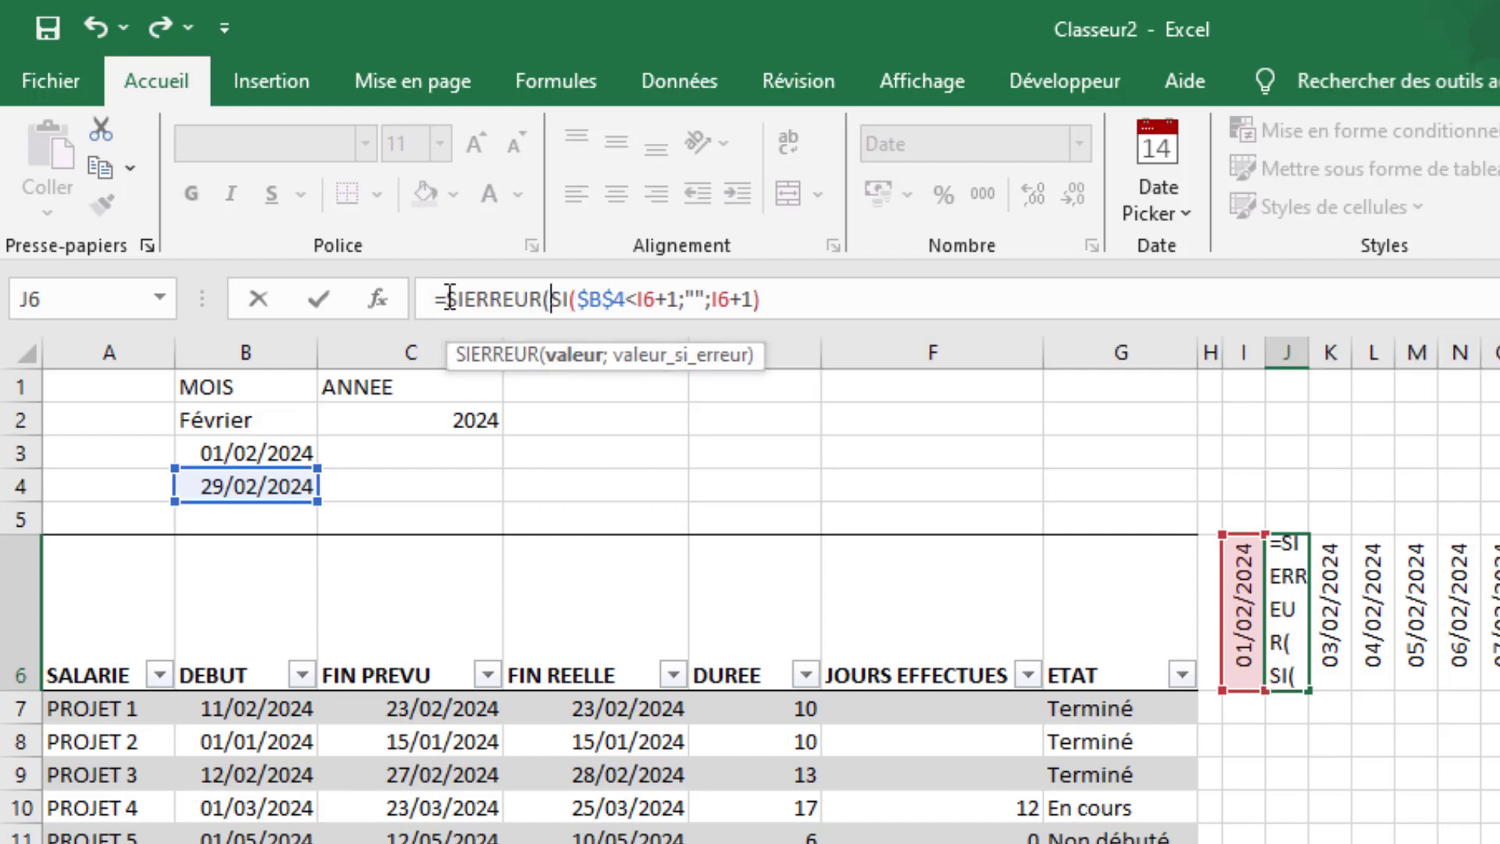
{"action": "left_click", "coordinate": [780, 299]}
{"action": "type", "text": ";\"\")"}
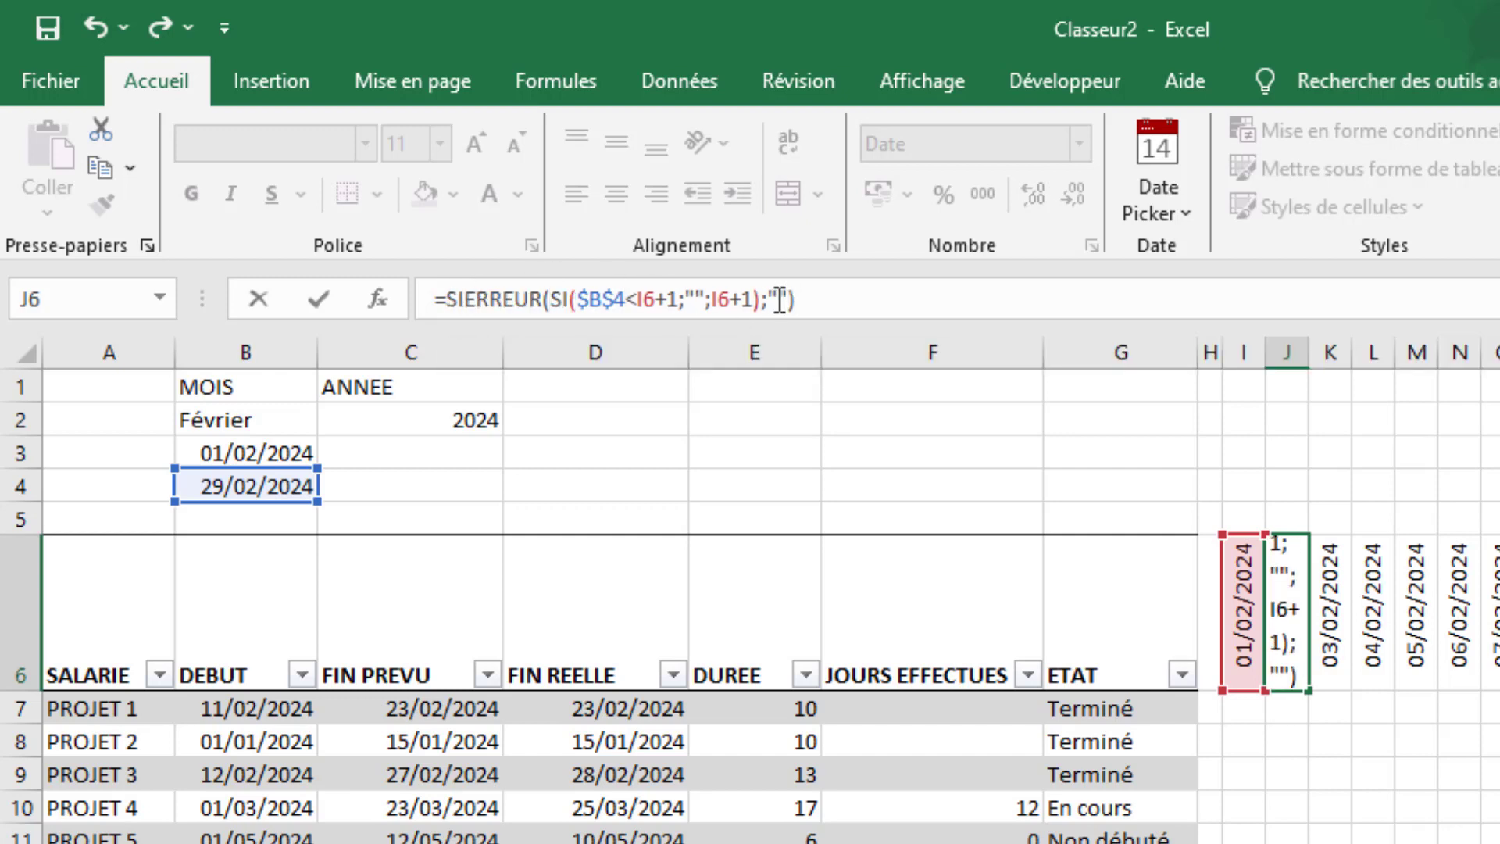
{"action": "key", "text": "Return"}
{"action": "left_click", "coordinate": [1297, 625]}
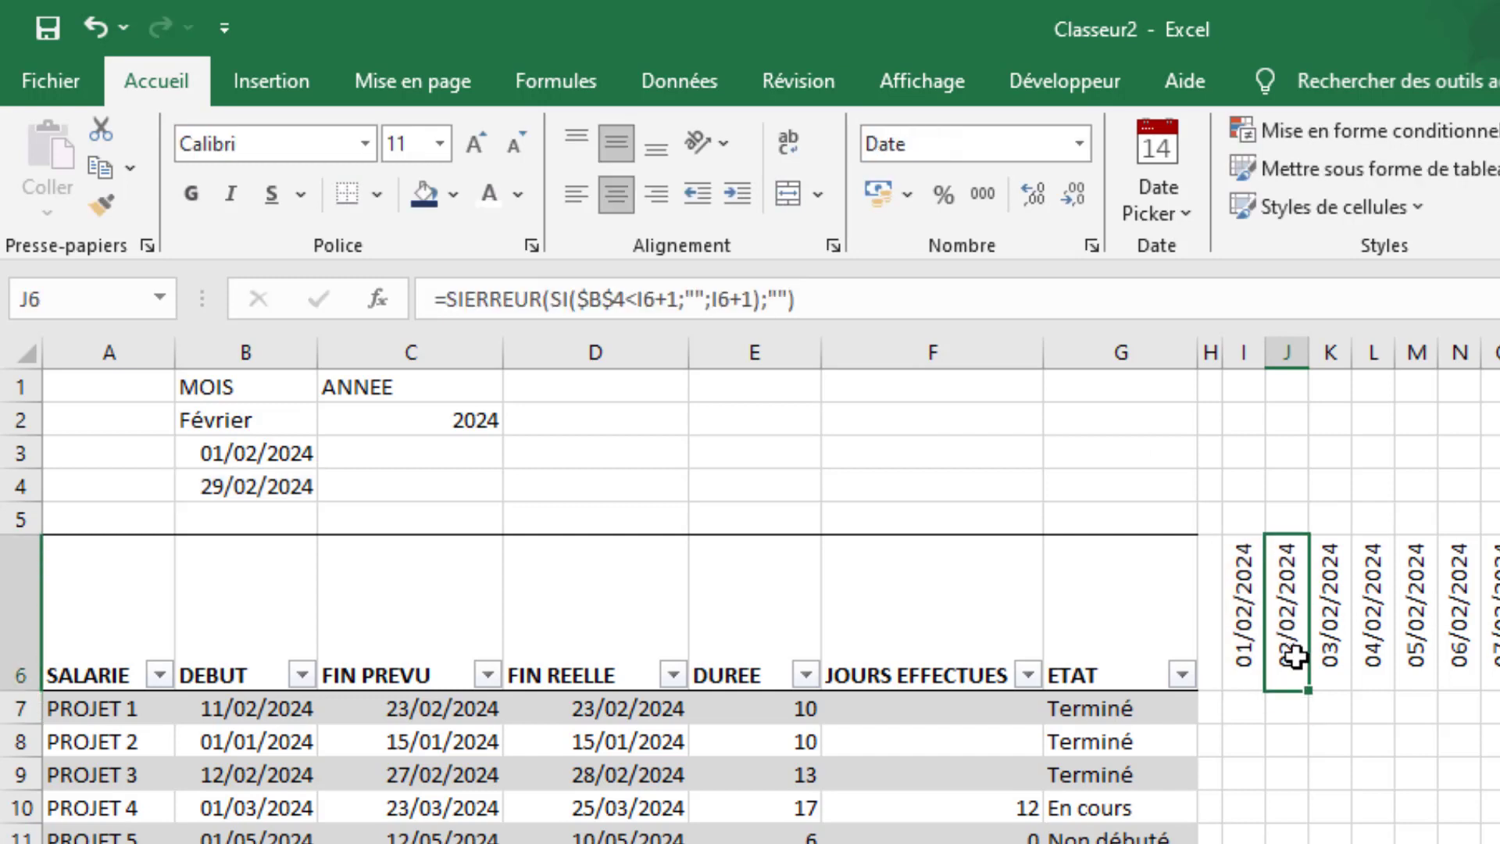
{"action": "left_click_drag", "start_coordinate": [1311, 694], "coordinate": [1497, 692]}
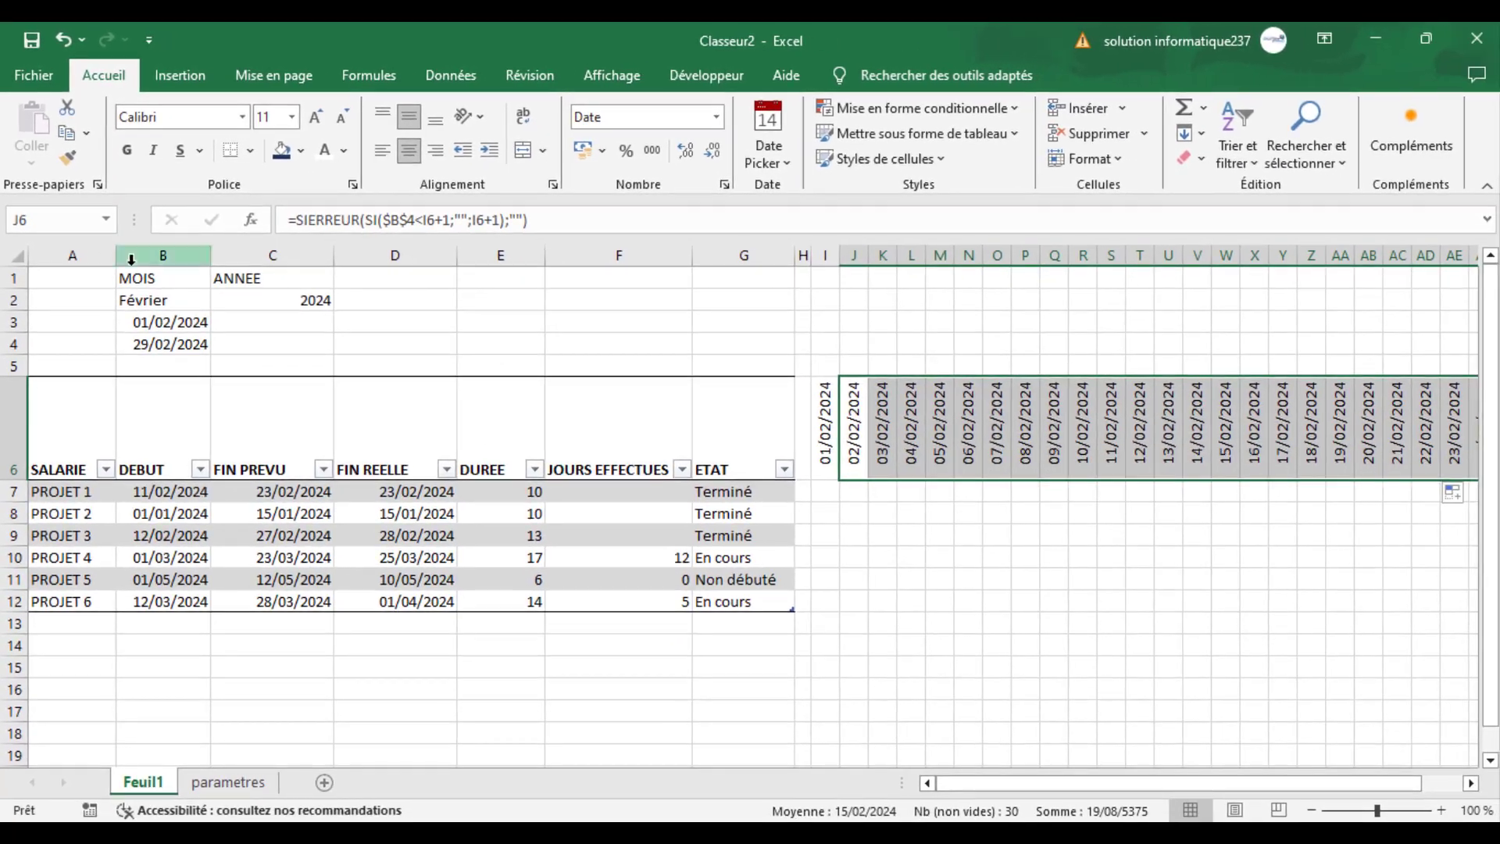
- Set the month in B2 to Janvier and check the date row through column AM
{"action": "left_click", "coordinate": [155, 300]}
{"action": "left_click", "coordinate": [221, 300]}
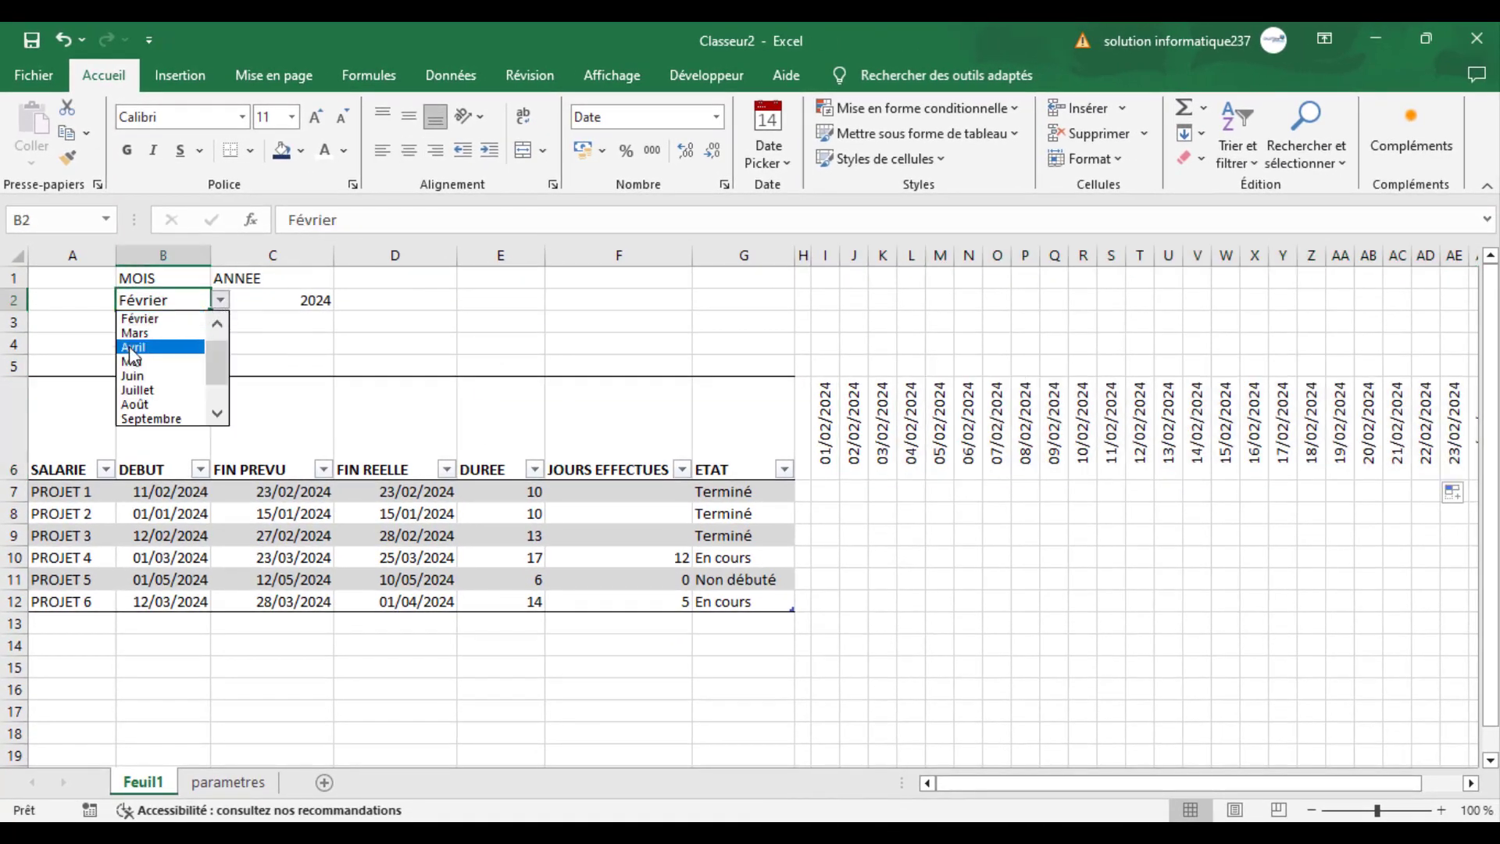
{"action": "scroll", "coordinate": [217, 367], "scroll_direction": "up", "scroll_amount": 1}
{"action": "left_click", "coordinate": [137, 319]}
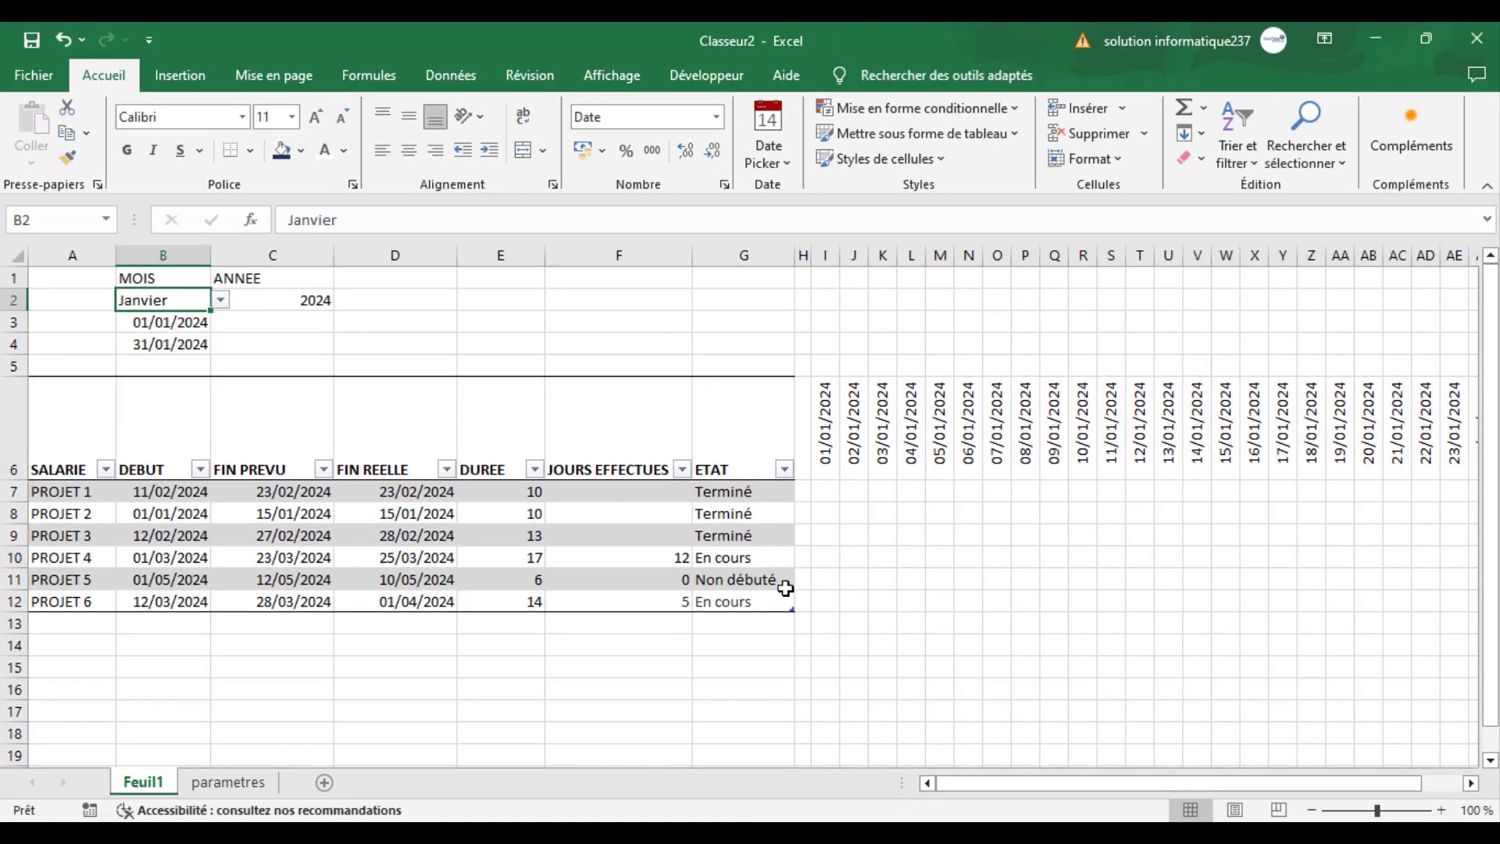
{"action": "left_click_drag", "start_coordinate": [1005, 785], "coordinate": [1196, 785]}
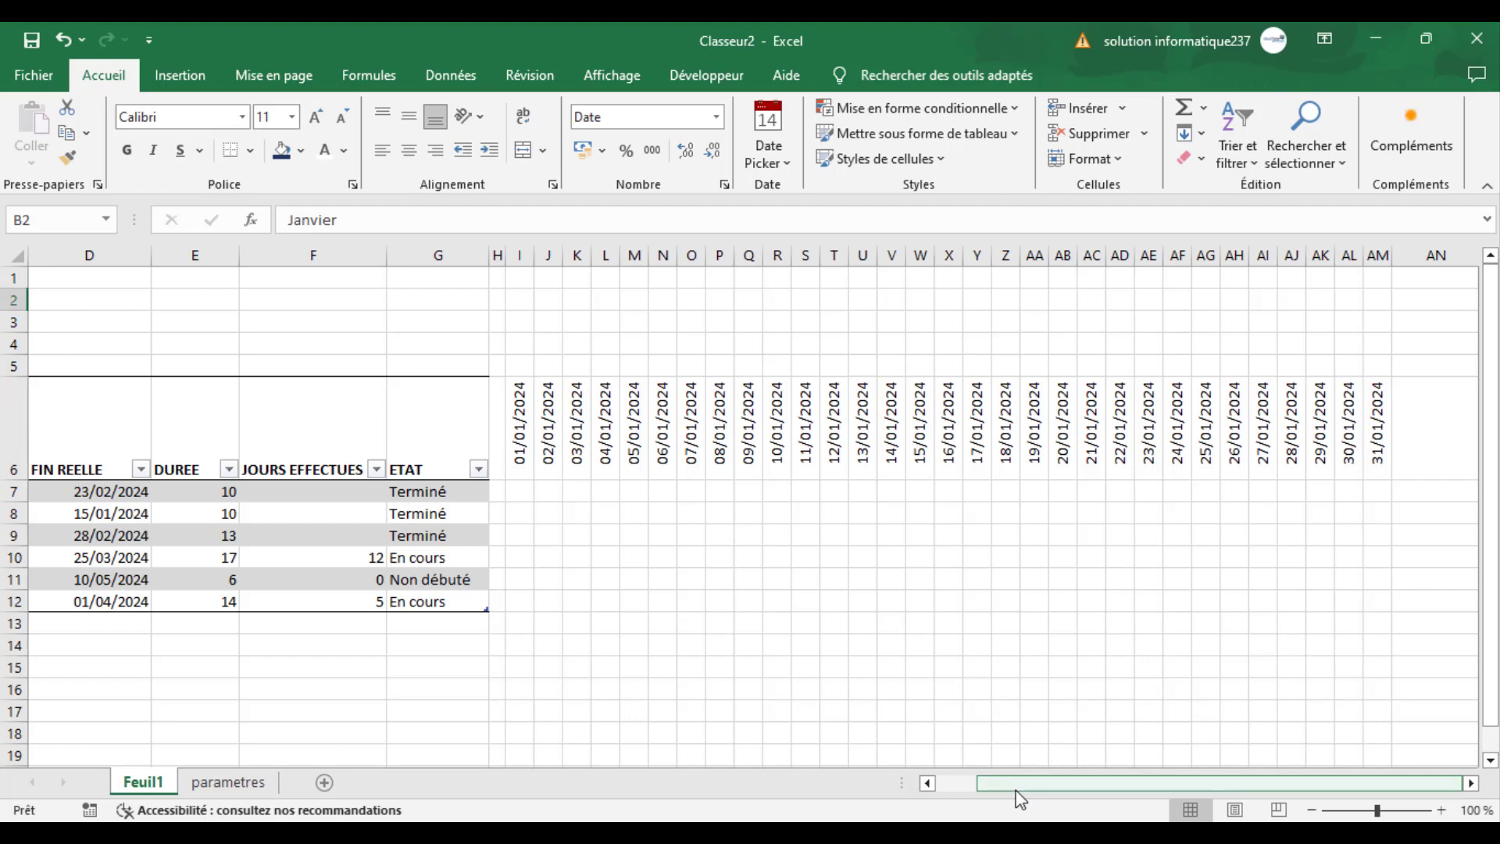
{"action": "left_click_drag", "start_coordinate": [1016, 793], "coordinate": [1017, 799]}
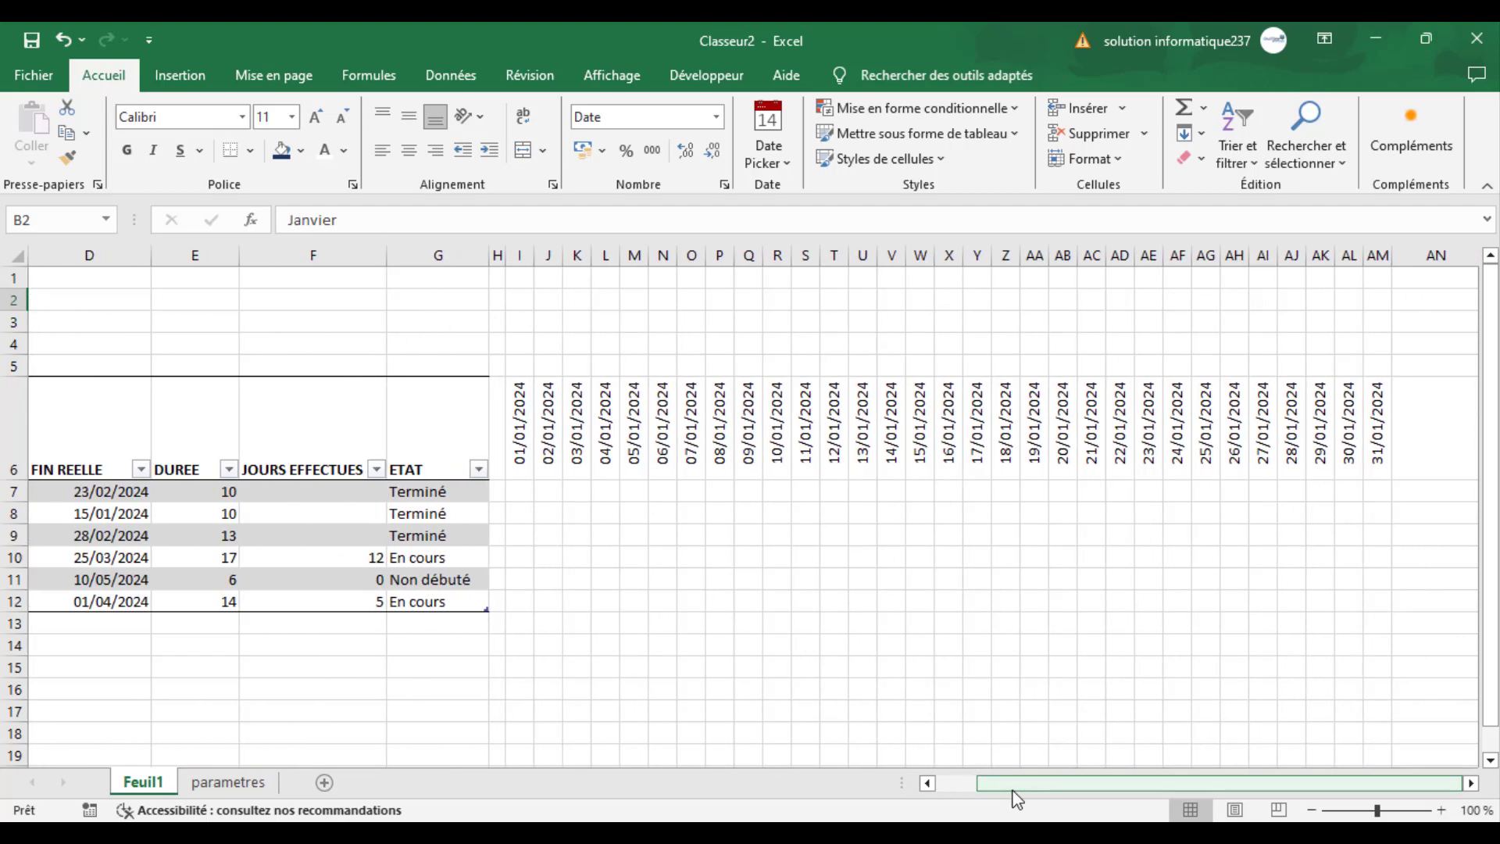
{"action": "left_click", "coordinate": [522, 367]}
{"action": "left_click", "coordinate": [517, 323]}
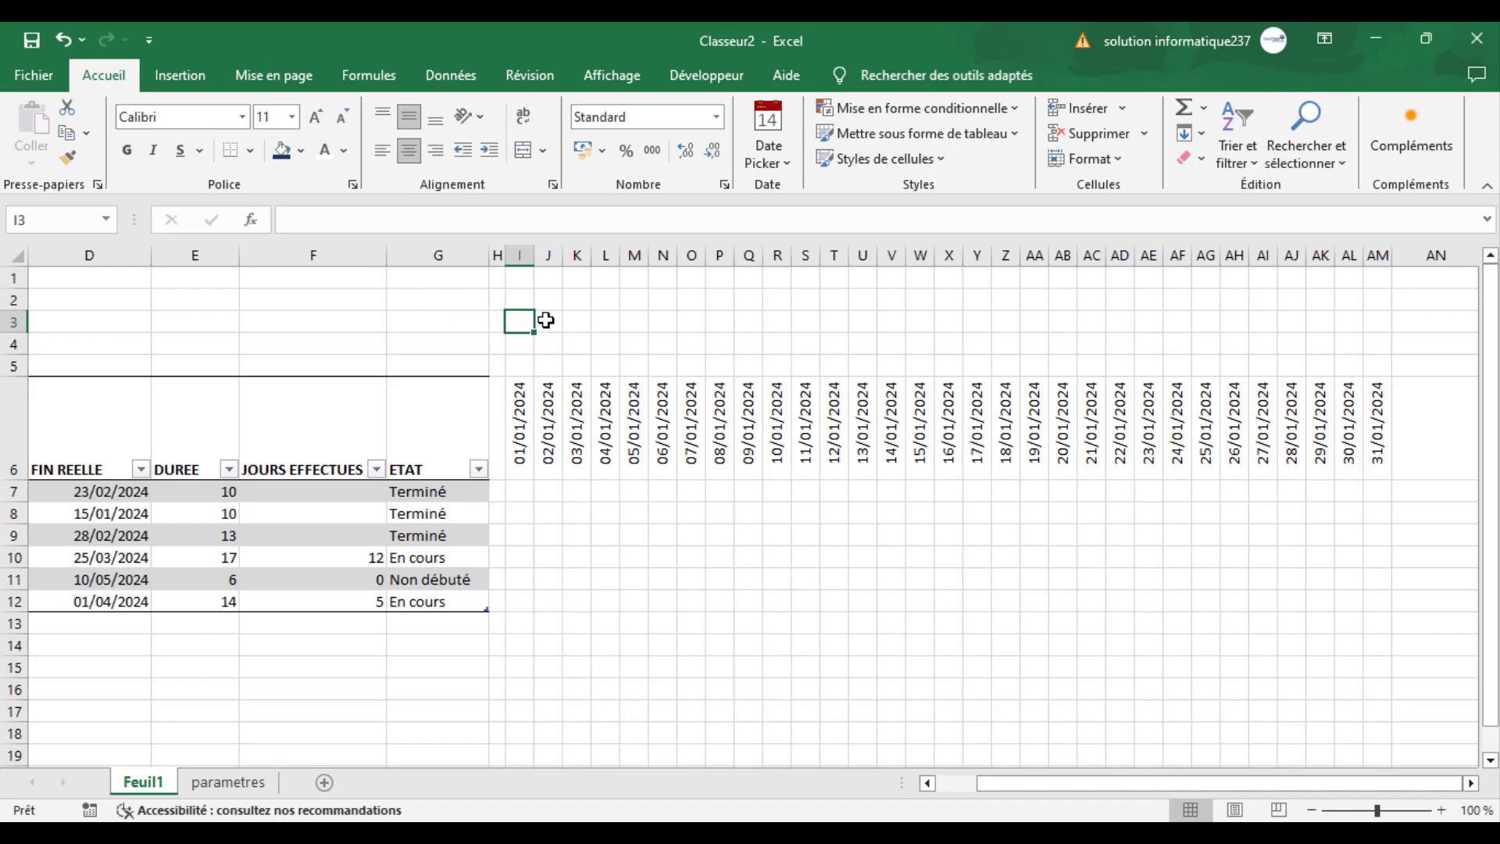
{"action": "left_click_drag", "start_coordinate": [545, 321], "coordinate": [1343, 357]}
{"action": "left_click_drag", "start_coordinate": [1254, 791], "coordinate": [1103, 765]}
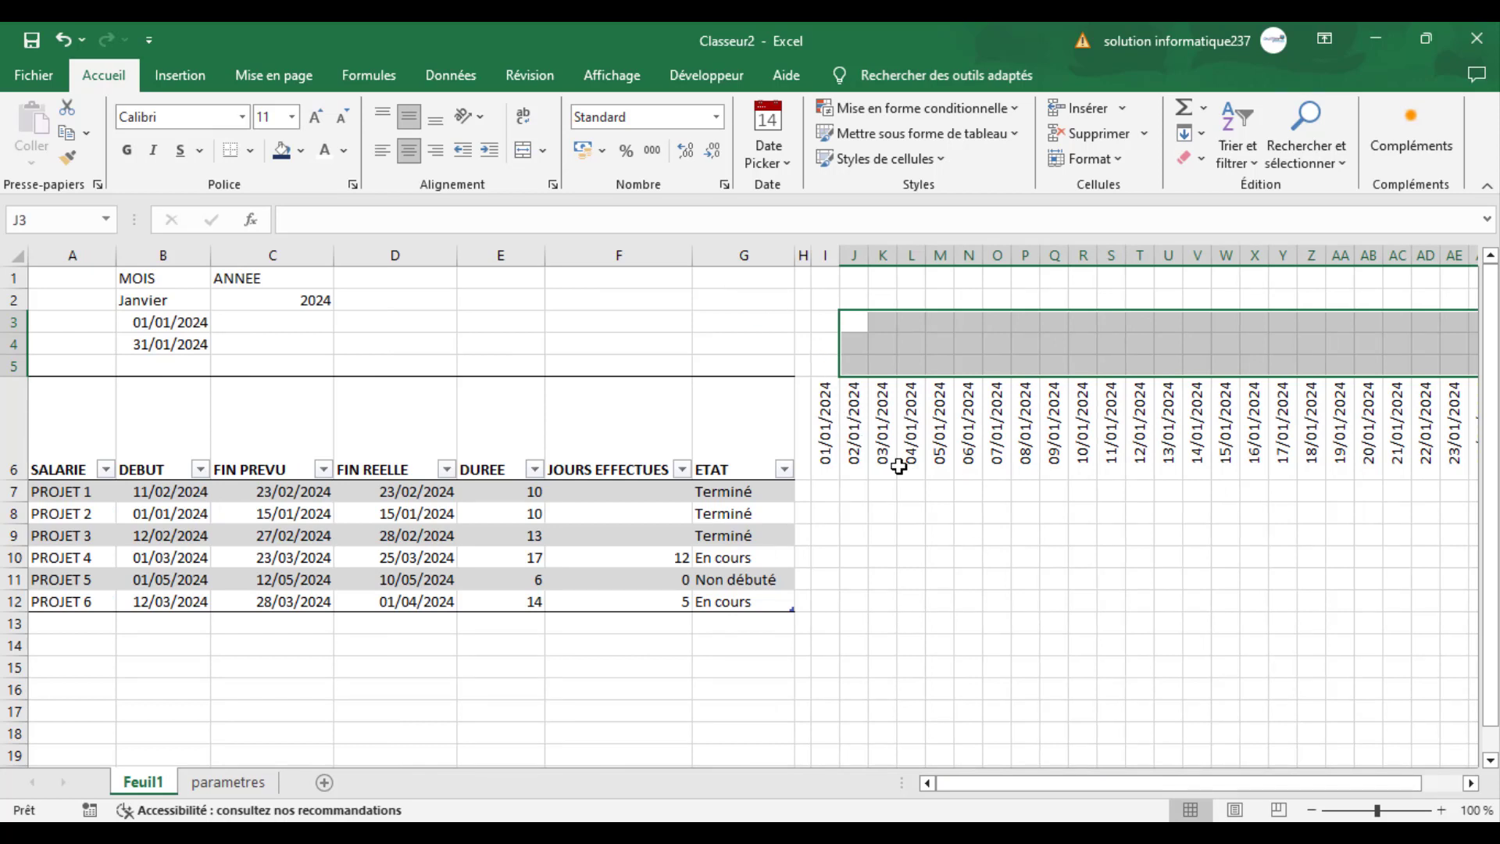
{"action": "left_click", "coordinate": [901, 597]}
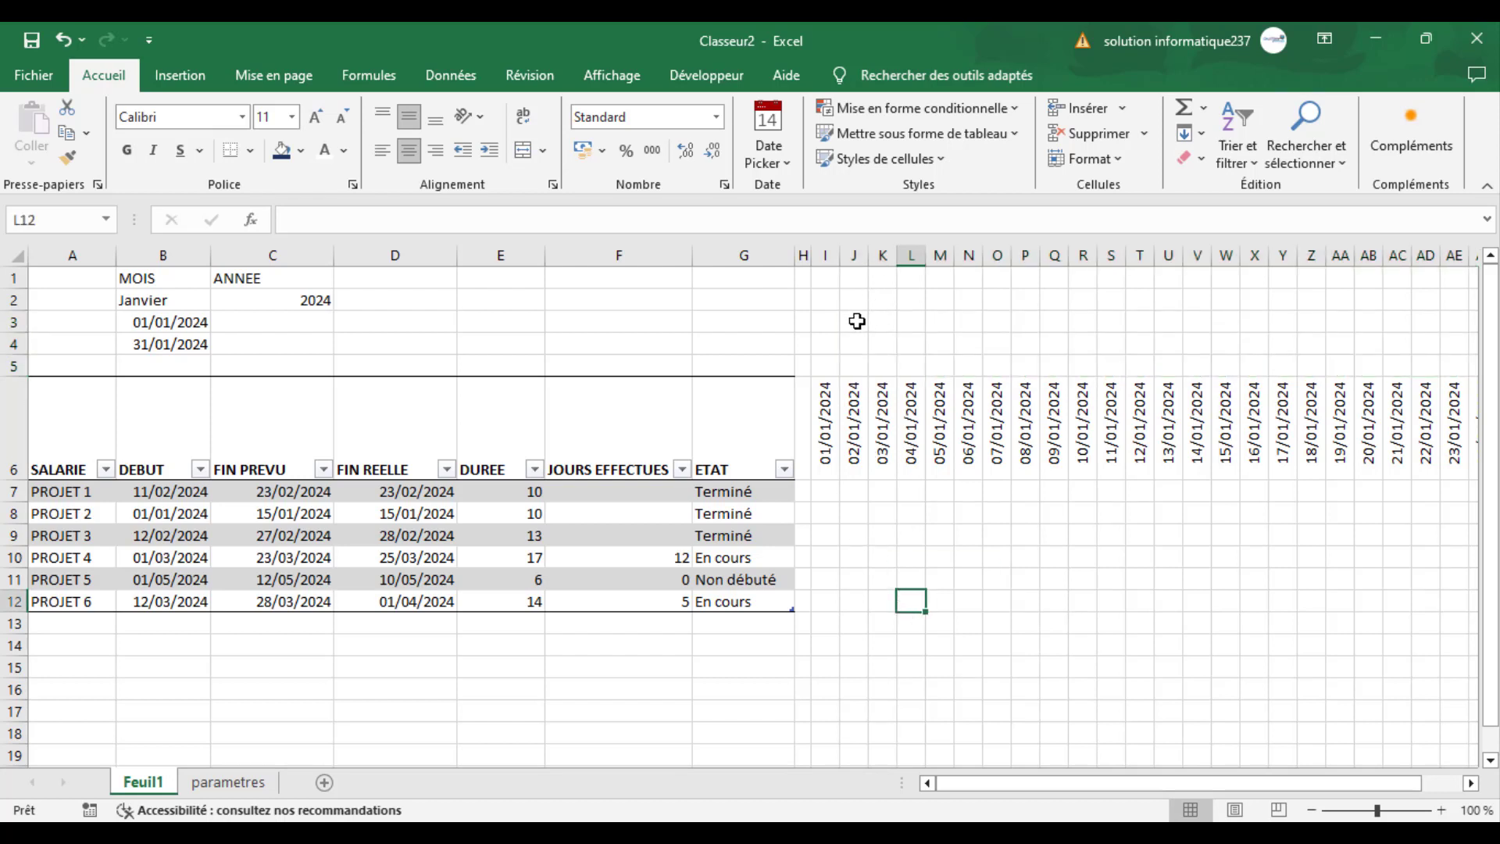
{"action": "left_click", "coordinate": [856, 321]}
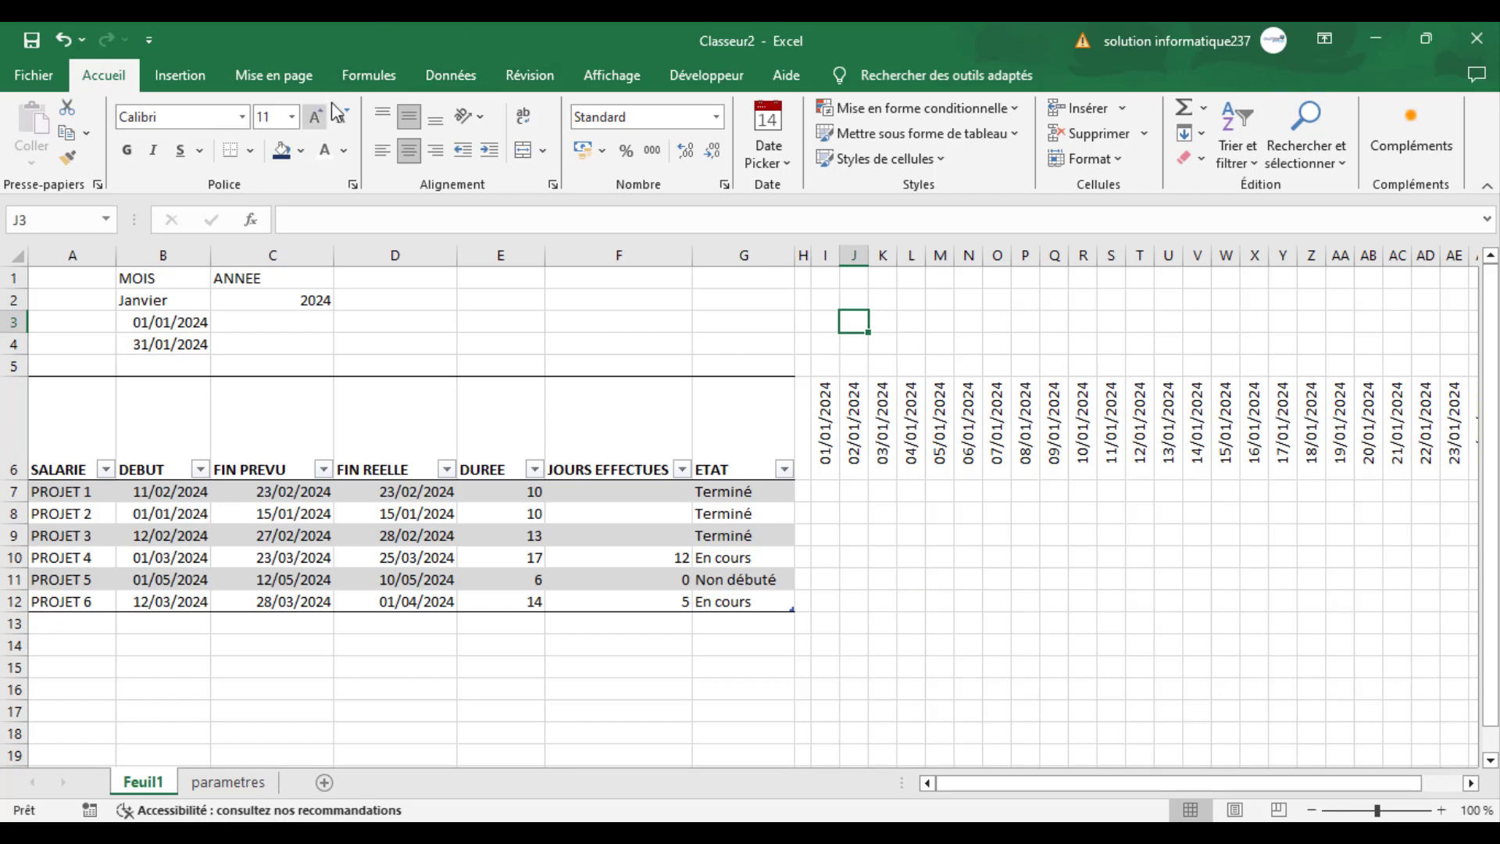
{"action": "left_click", "coordinate": [698, 78]}
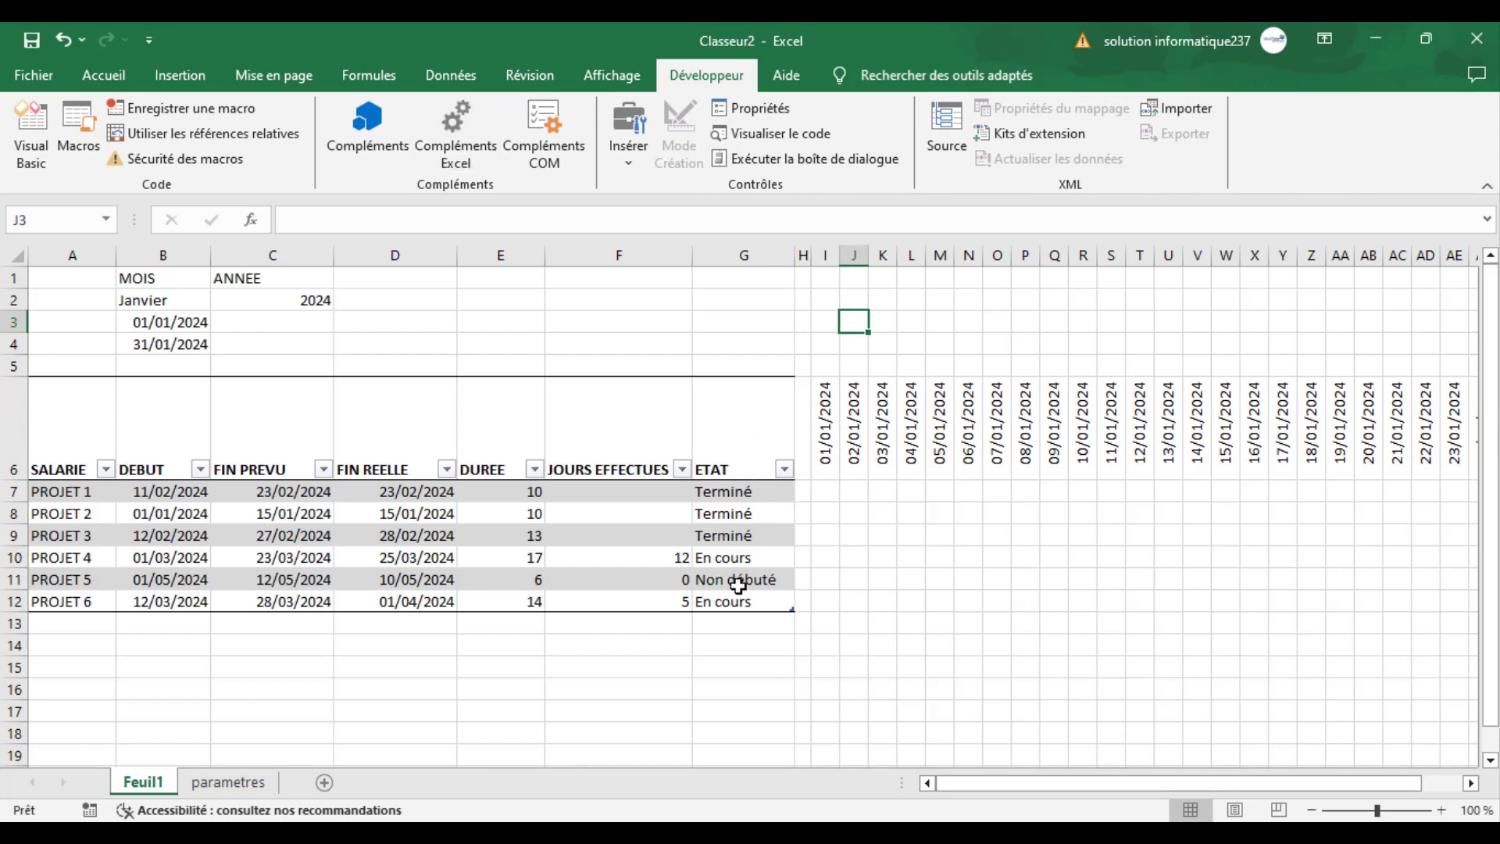
{"action": "left_click", "coordinate": [738, 584]}
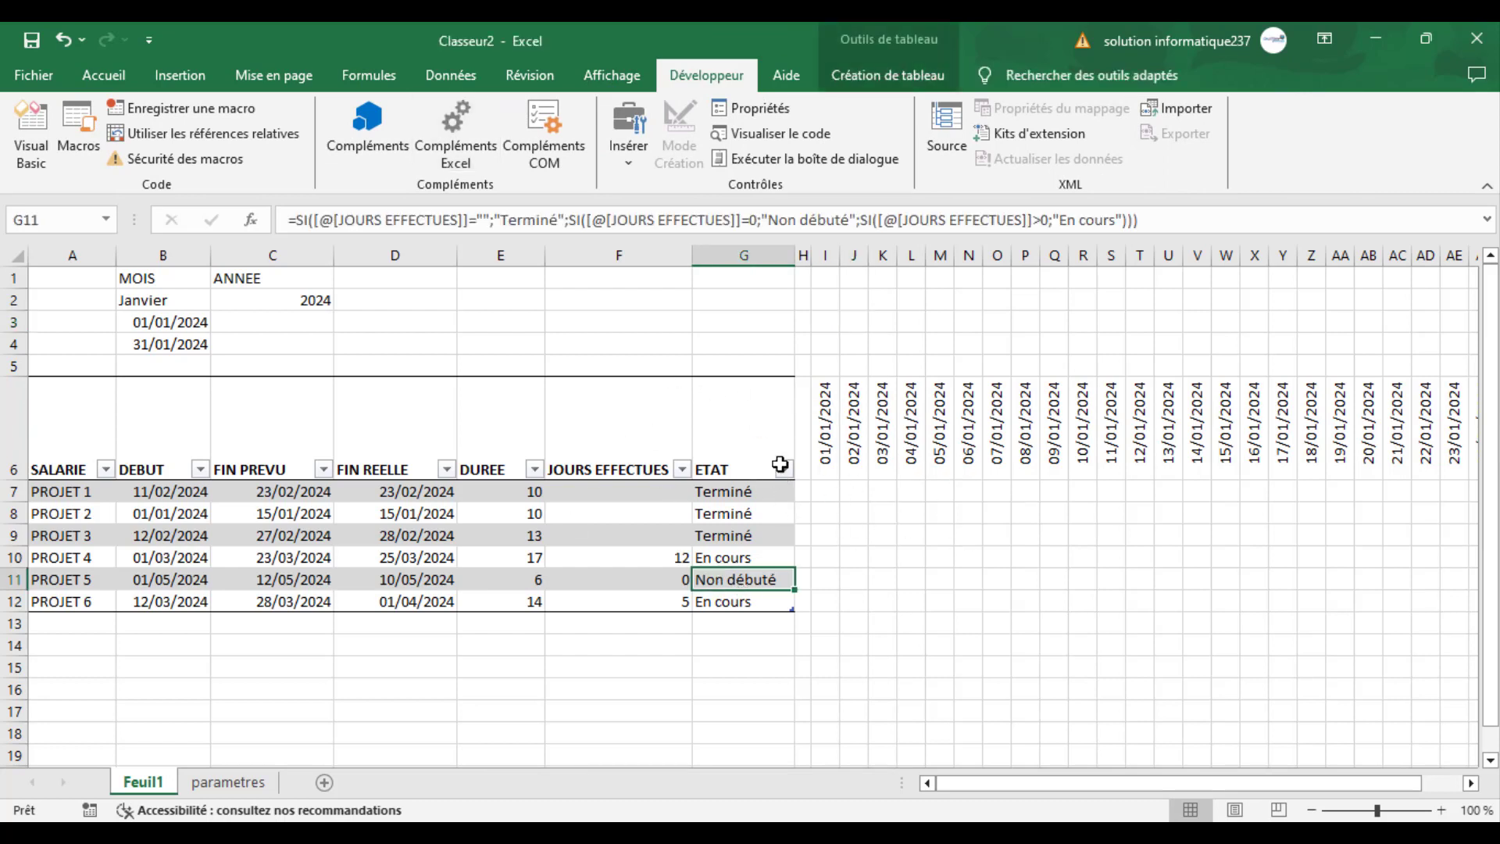
{"action": "left_click", "coordinate": [828, 491]}
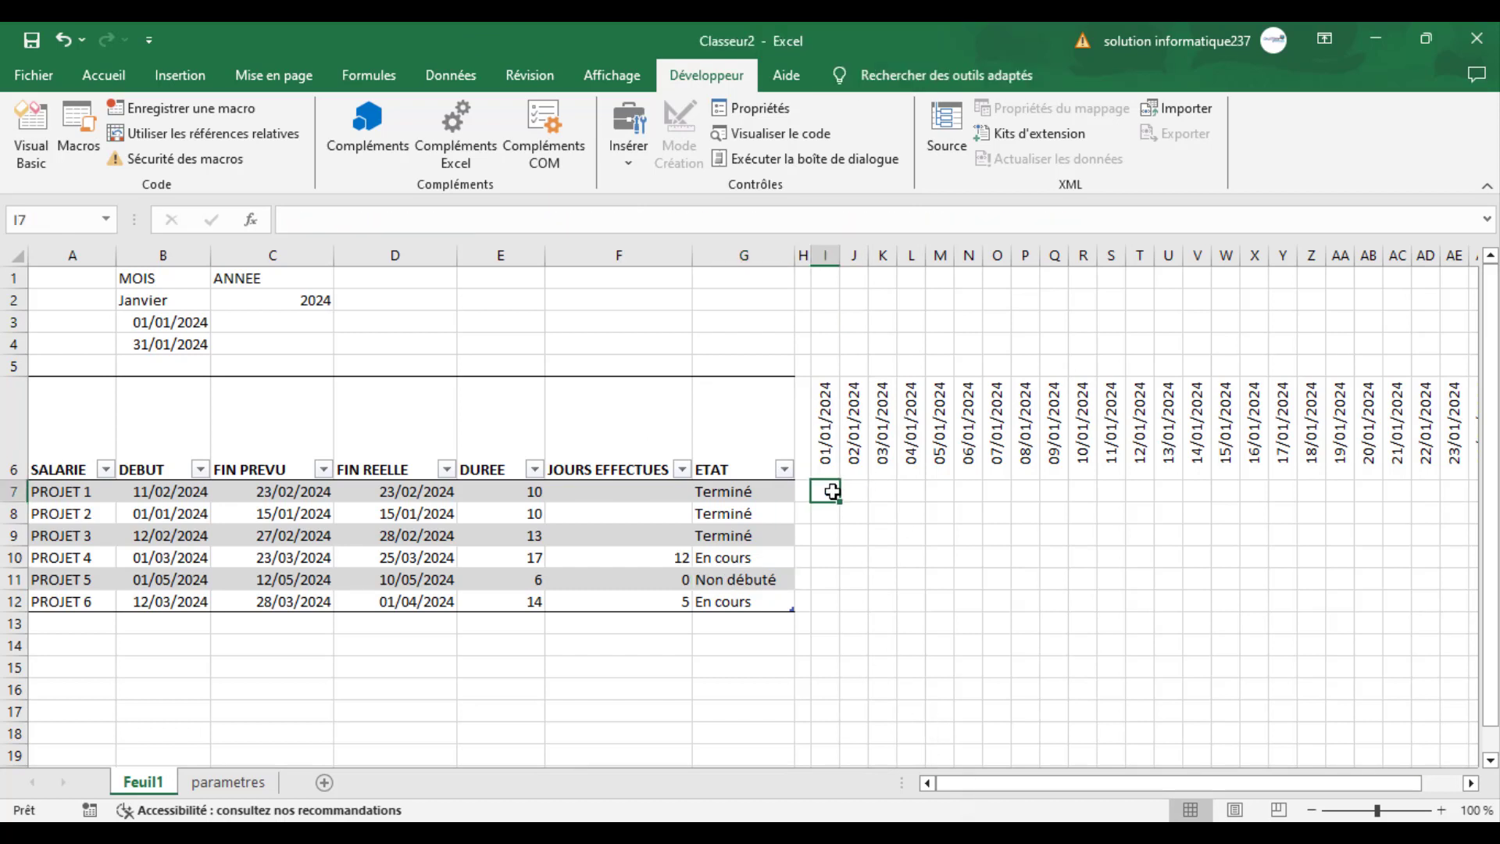
- Create a new conditional formatting rule for I6:AM12 that uses a formula to determine which cells to format
{"action": "left_click", "coordinate": [825, 406]}
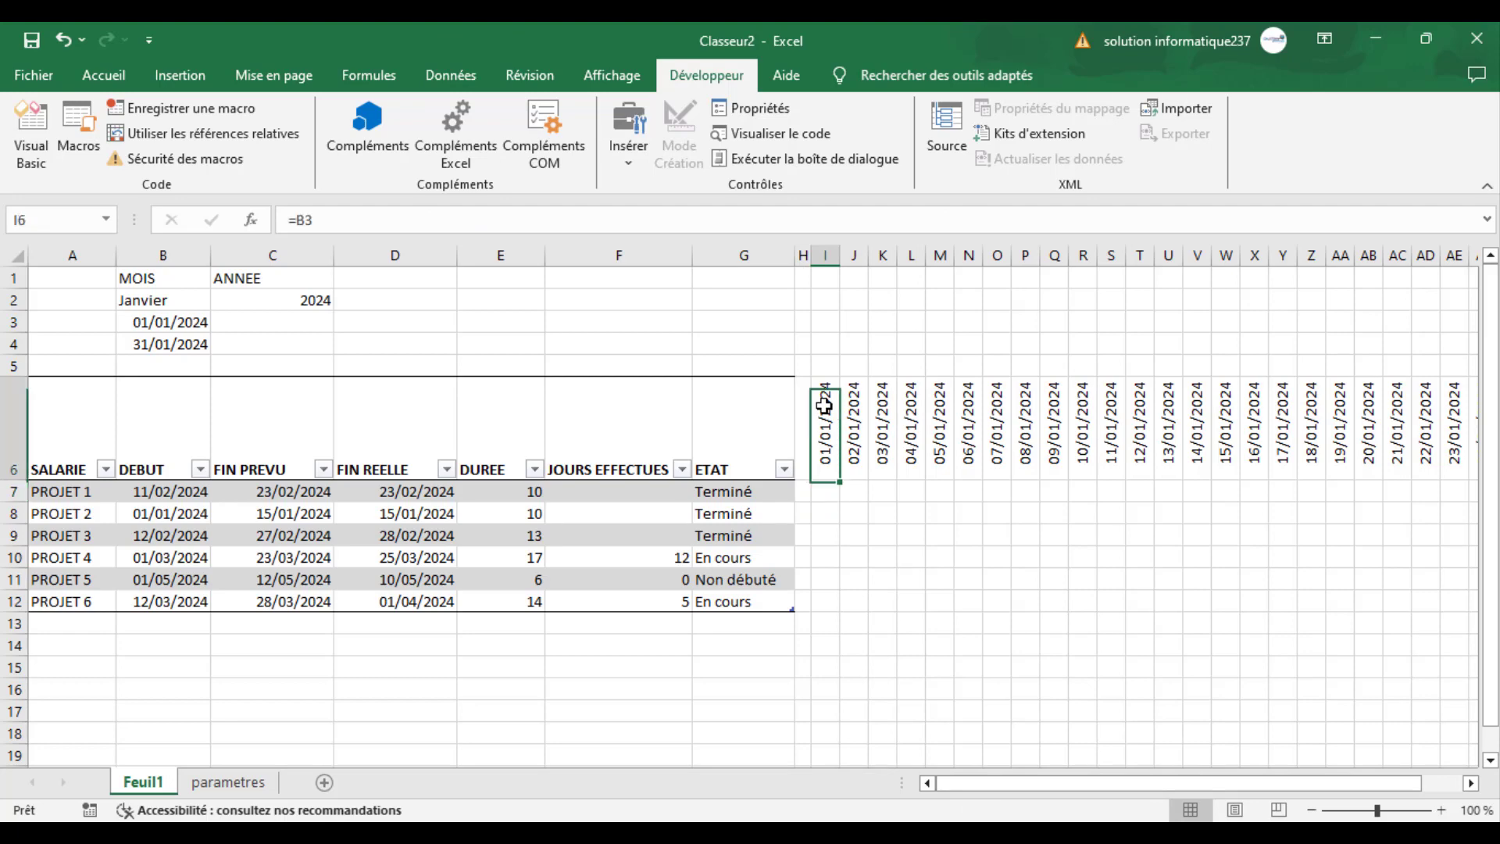
{"action": "left_click_drag", "start_coordinate": [824, 405], "coordinate": [1374, 610]}
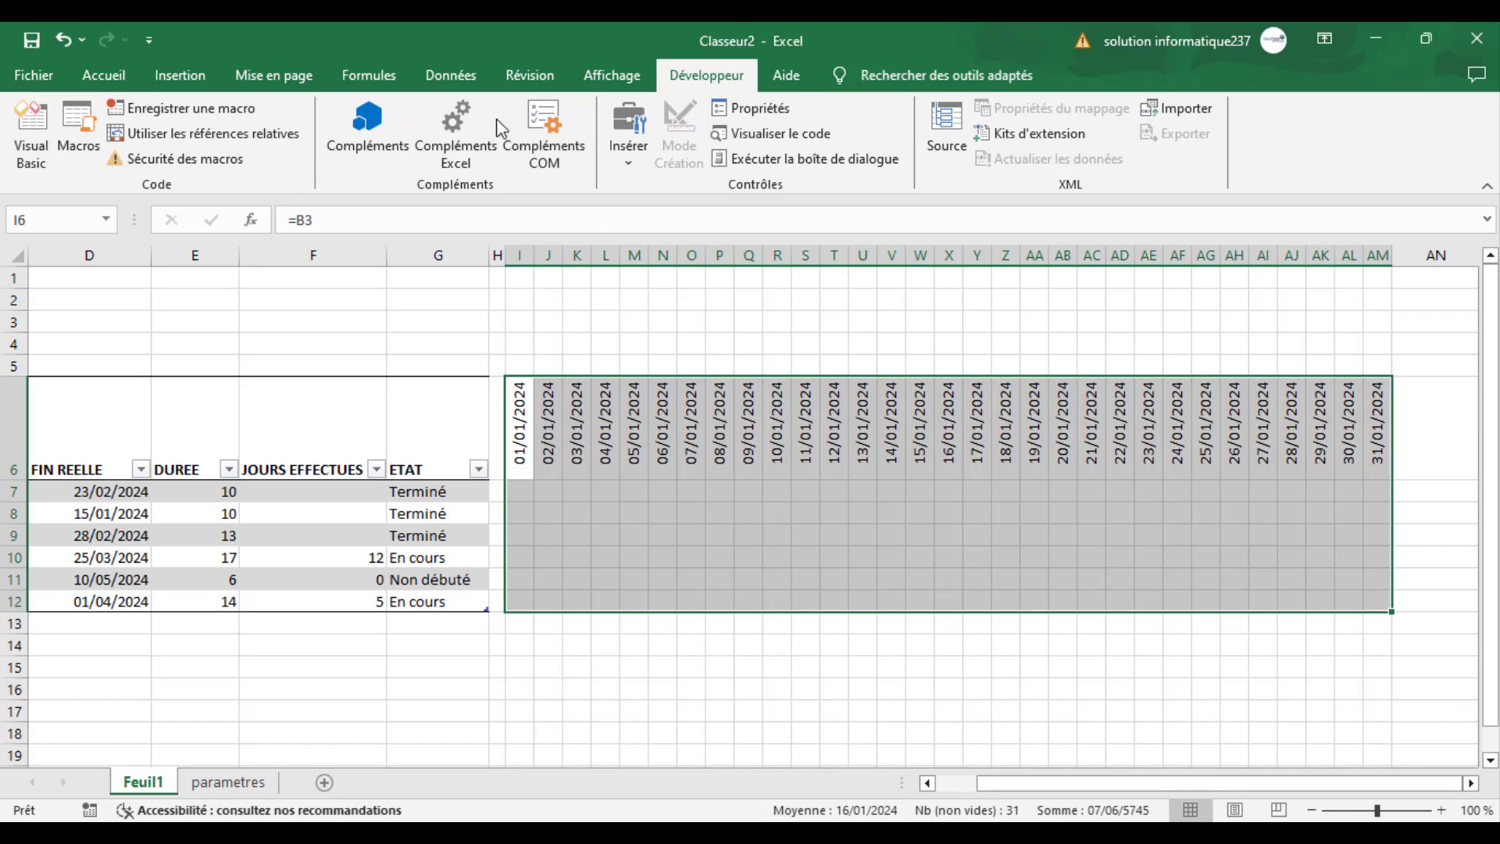
{"action": "left_click", "coordinate": [123, 86]}
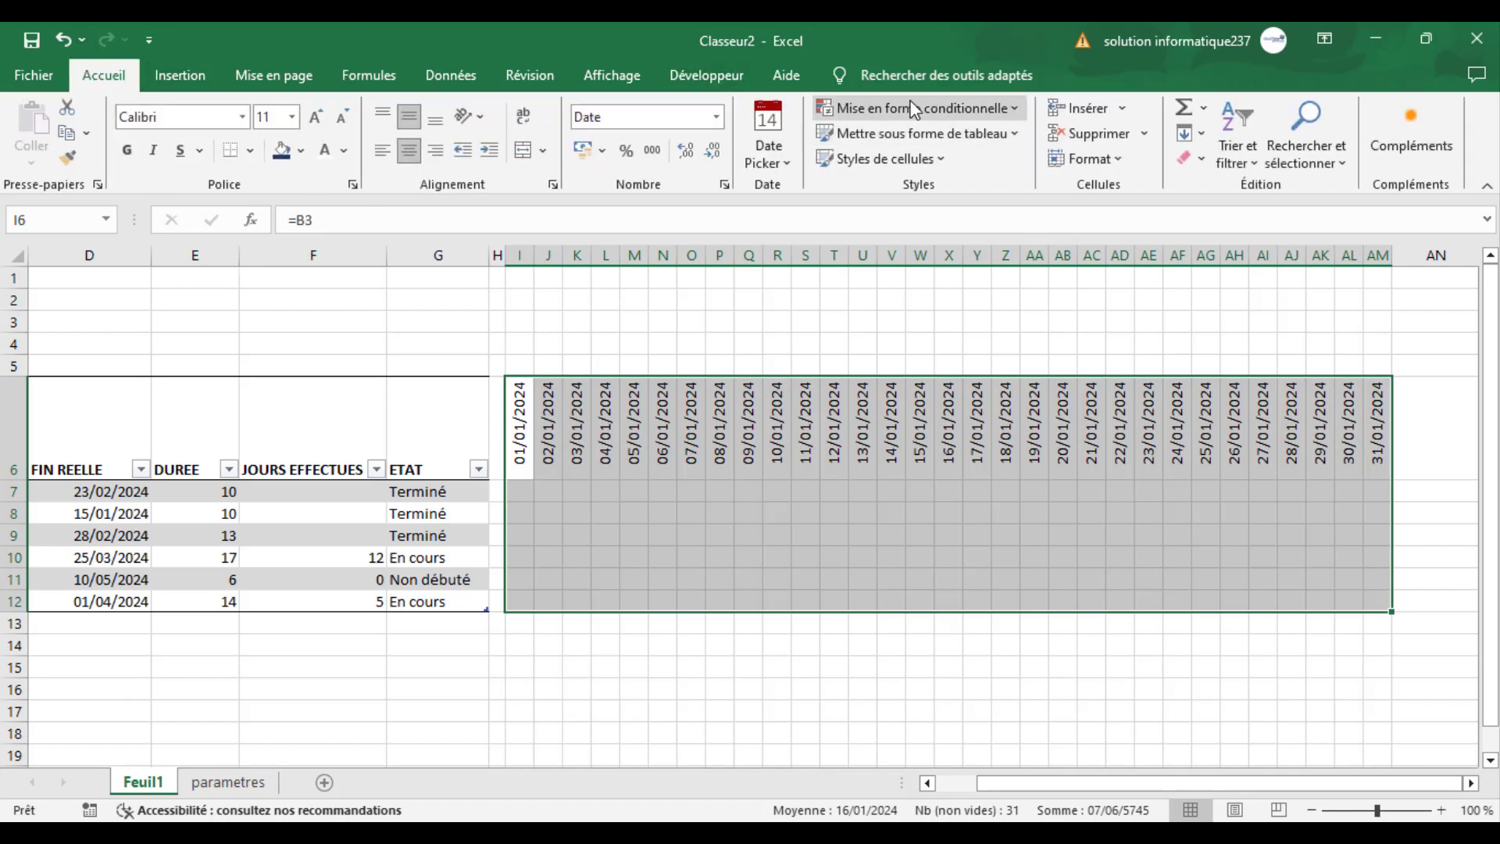
{"action": "left_click", "coordinate": [915, 108]}
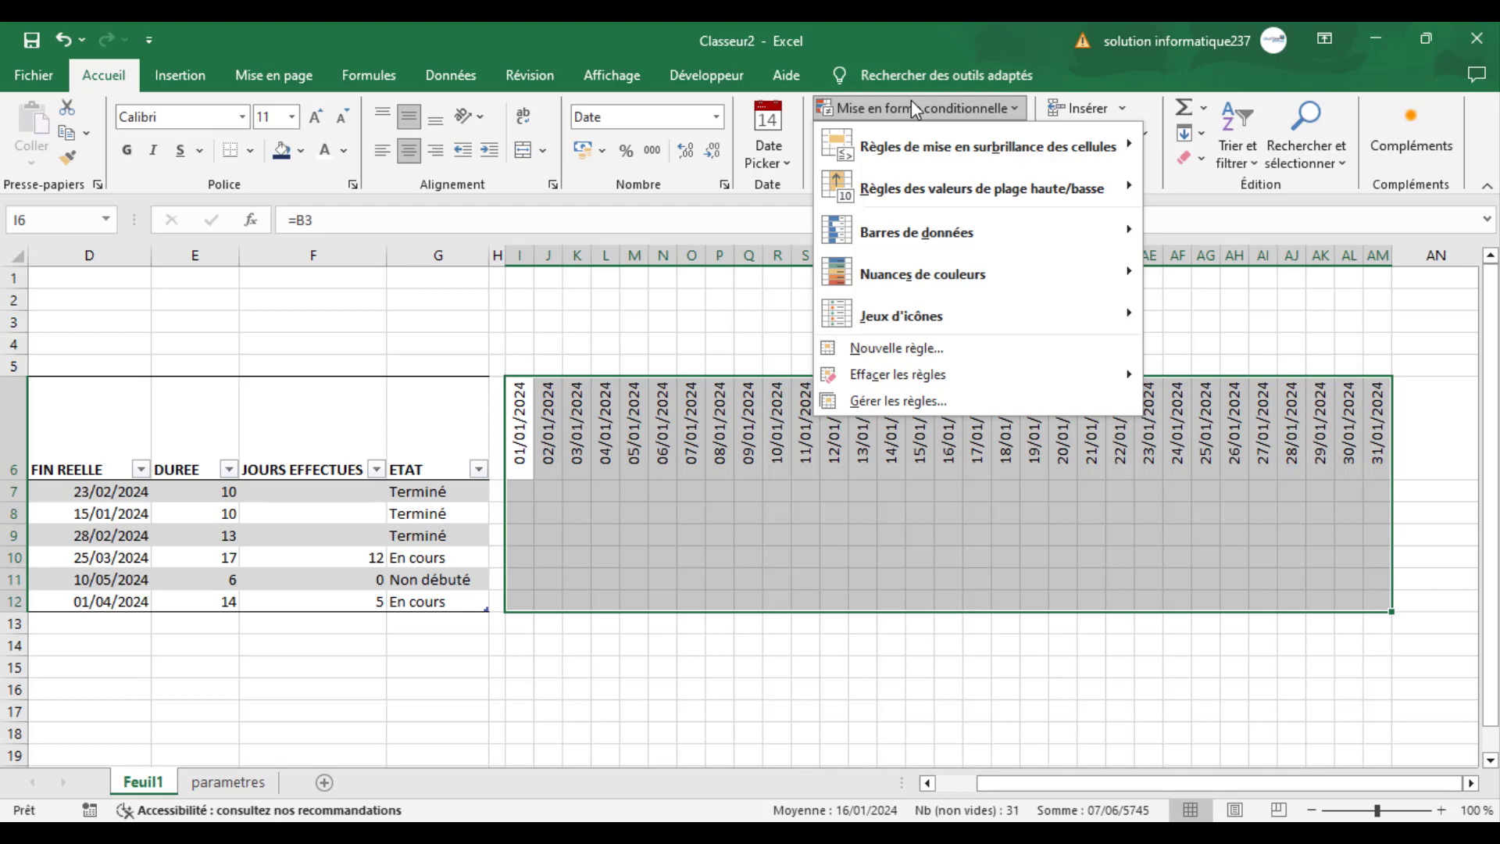
{"action": "left_click", "coordinate": [894, 352]}
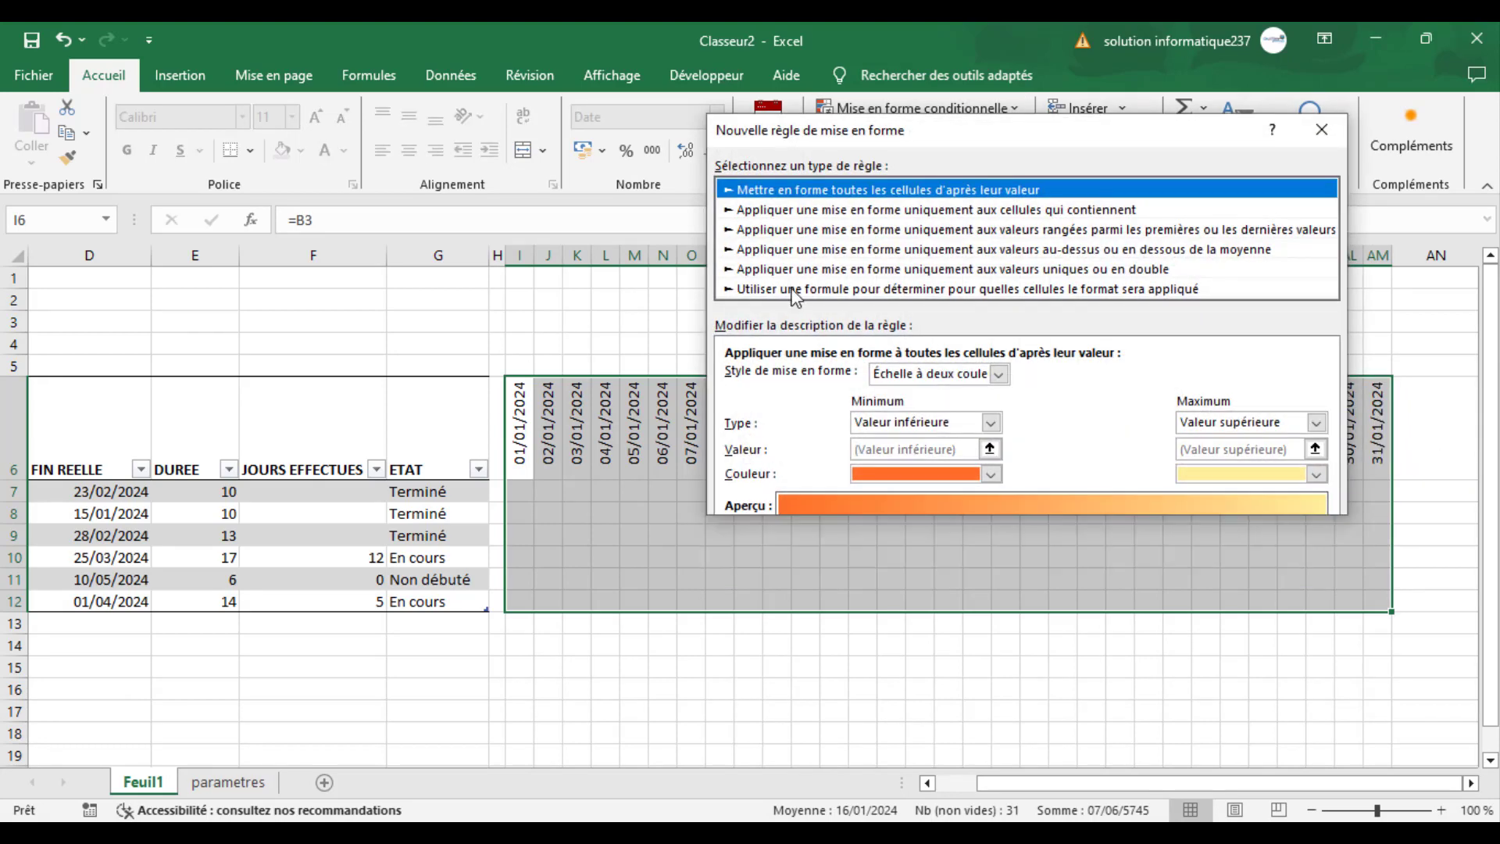
{"action": "left_click", "coordinate": [792, 292]}
- Start the rule's formula with OU and the Saturday test joursem(I$6;2)=6, keeping only the row reference absolute
{"action": "left_click", "coordinate": [775, 377]}
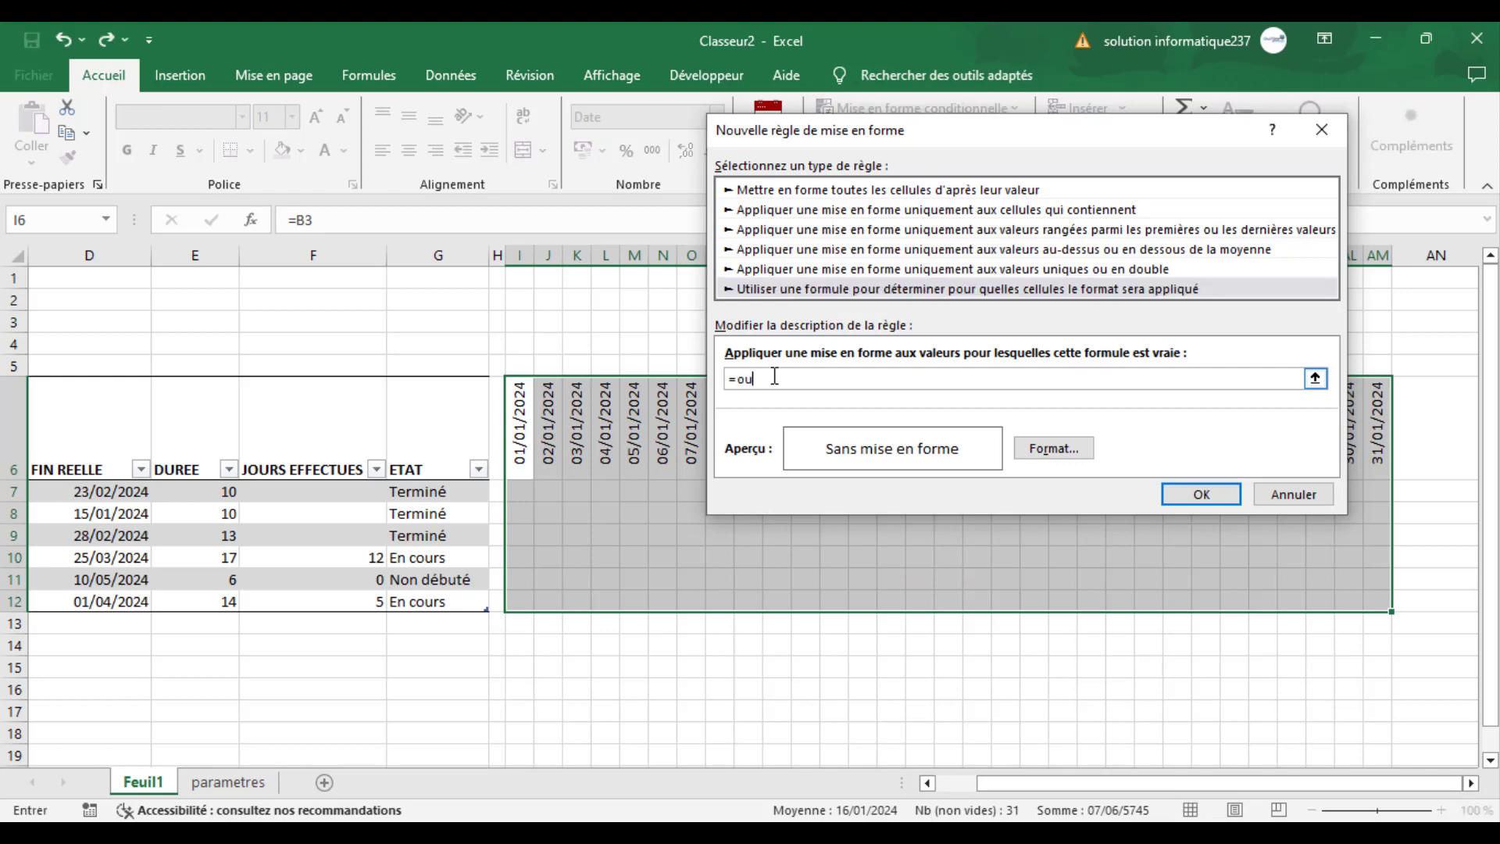
{"action": "type", "text": "=ou(joursem("}
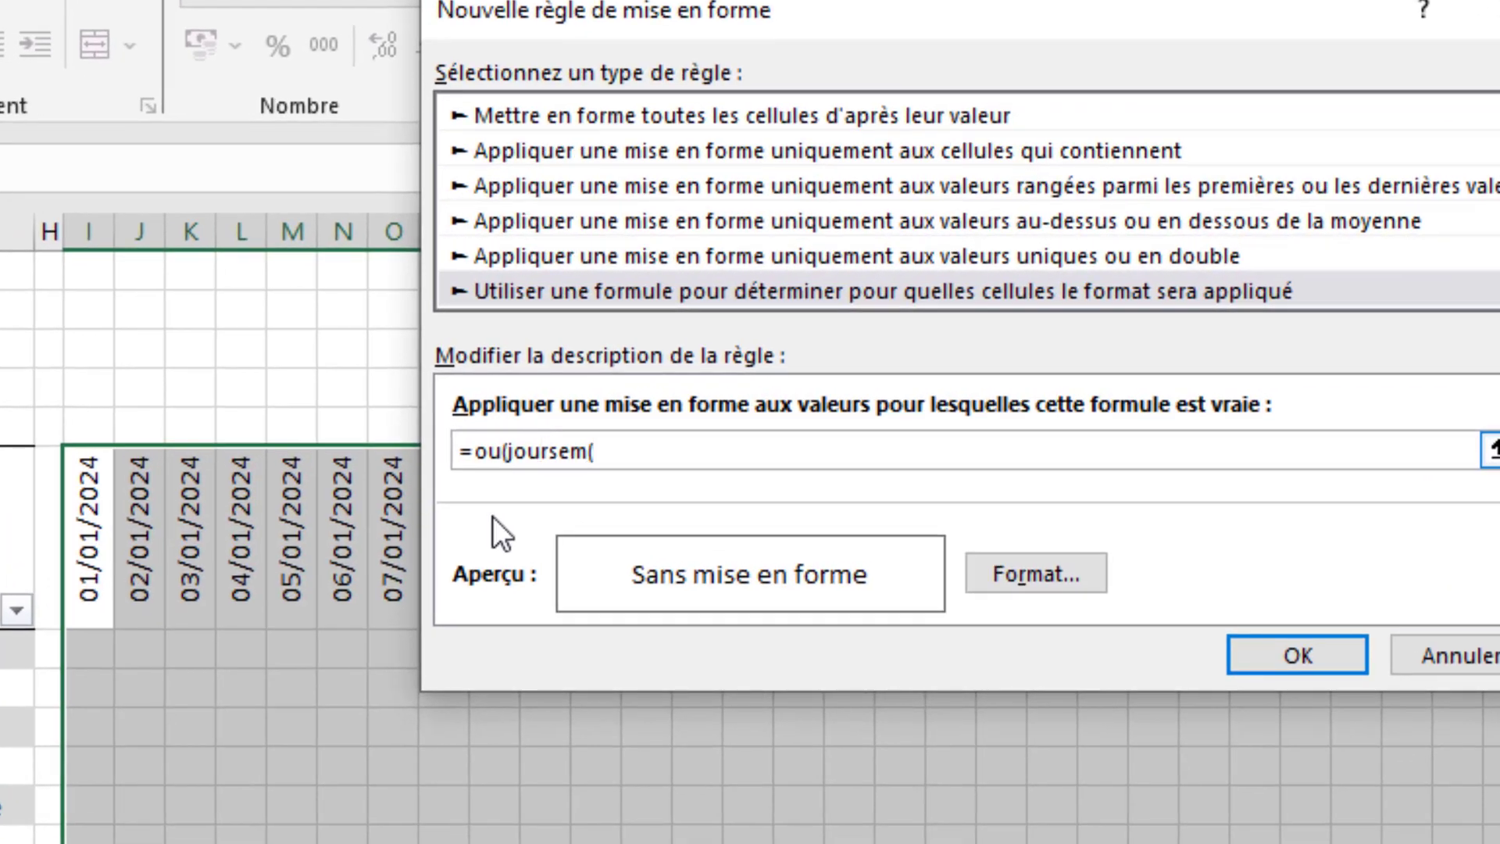
{"action": "left_click", "coordinate": [82, 522]}
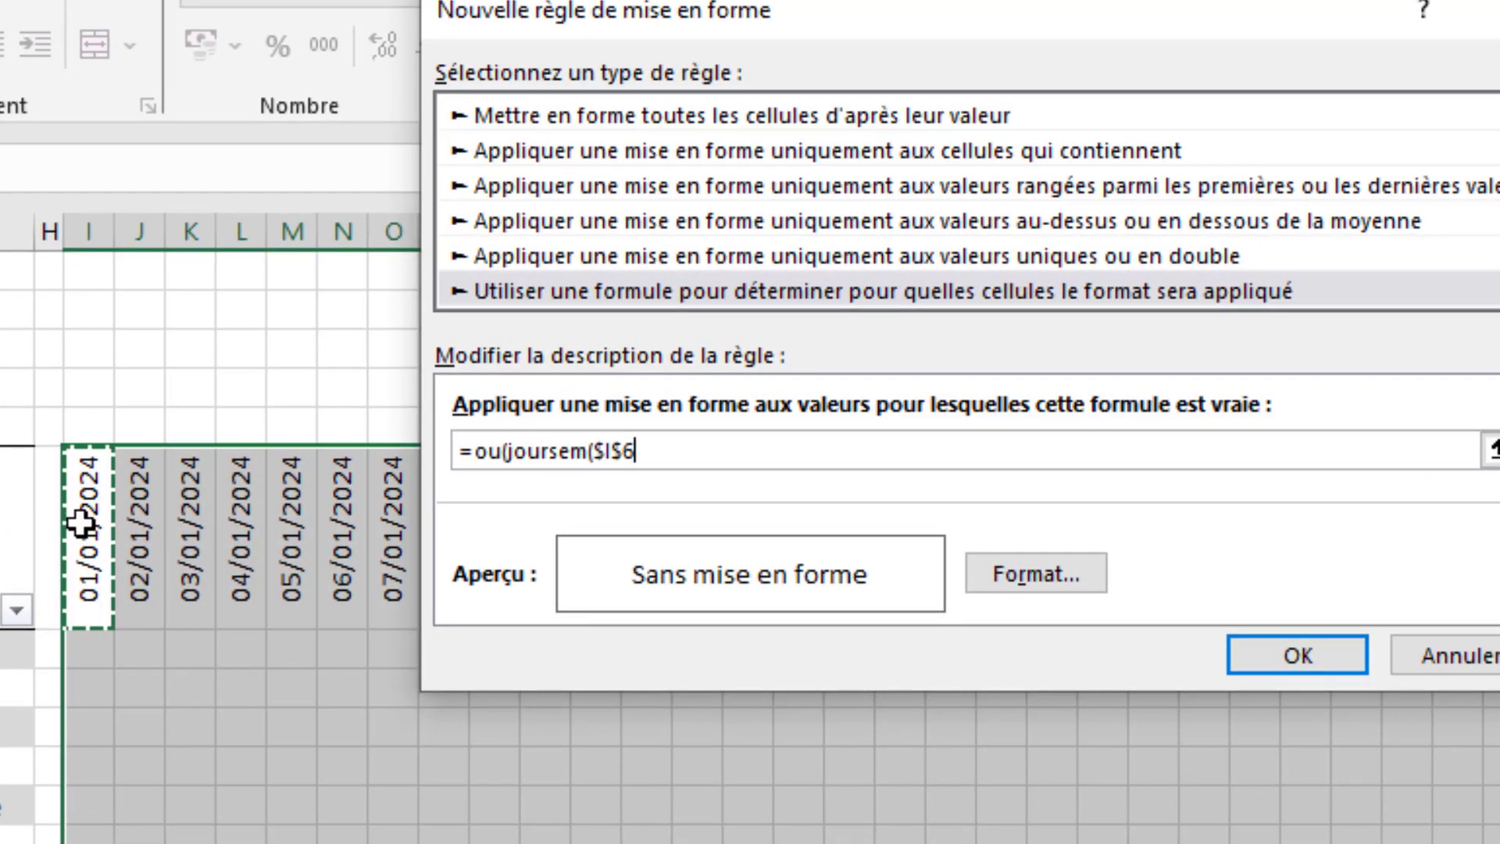
{"action": "key", "text": "F4"}
{"action": "key", "text": "F4"}
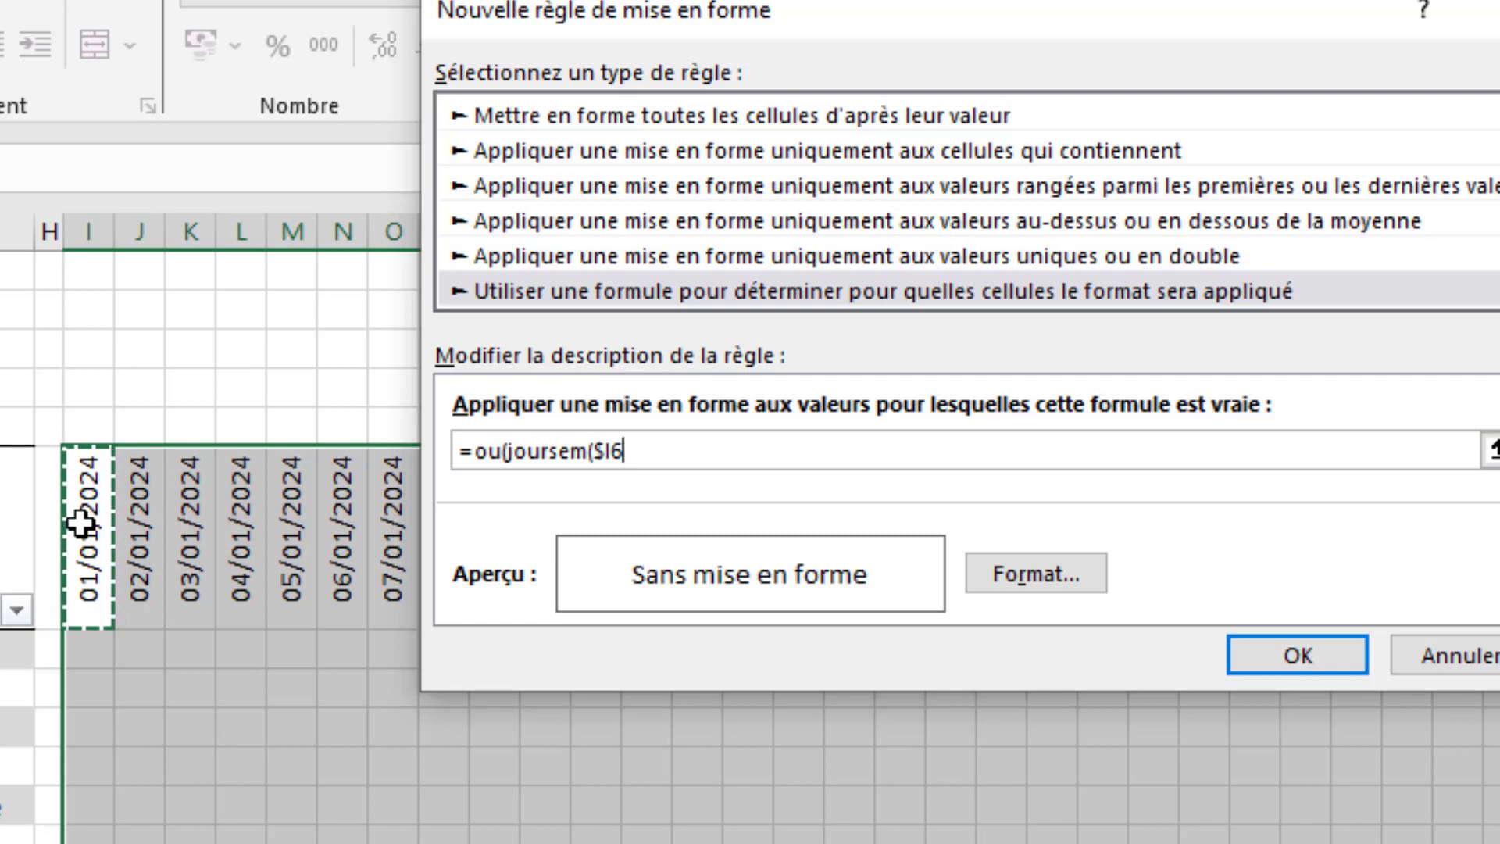
{"action": "key", "text": "F4"}
{"action": "key", "text": "F4"}
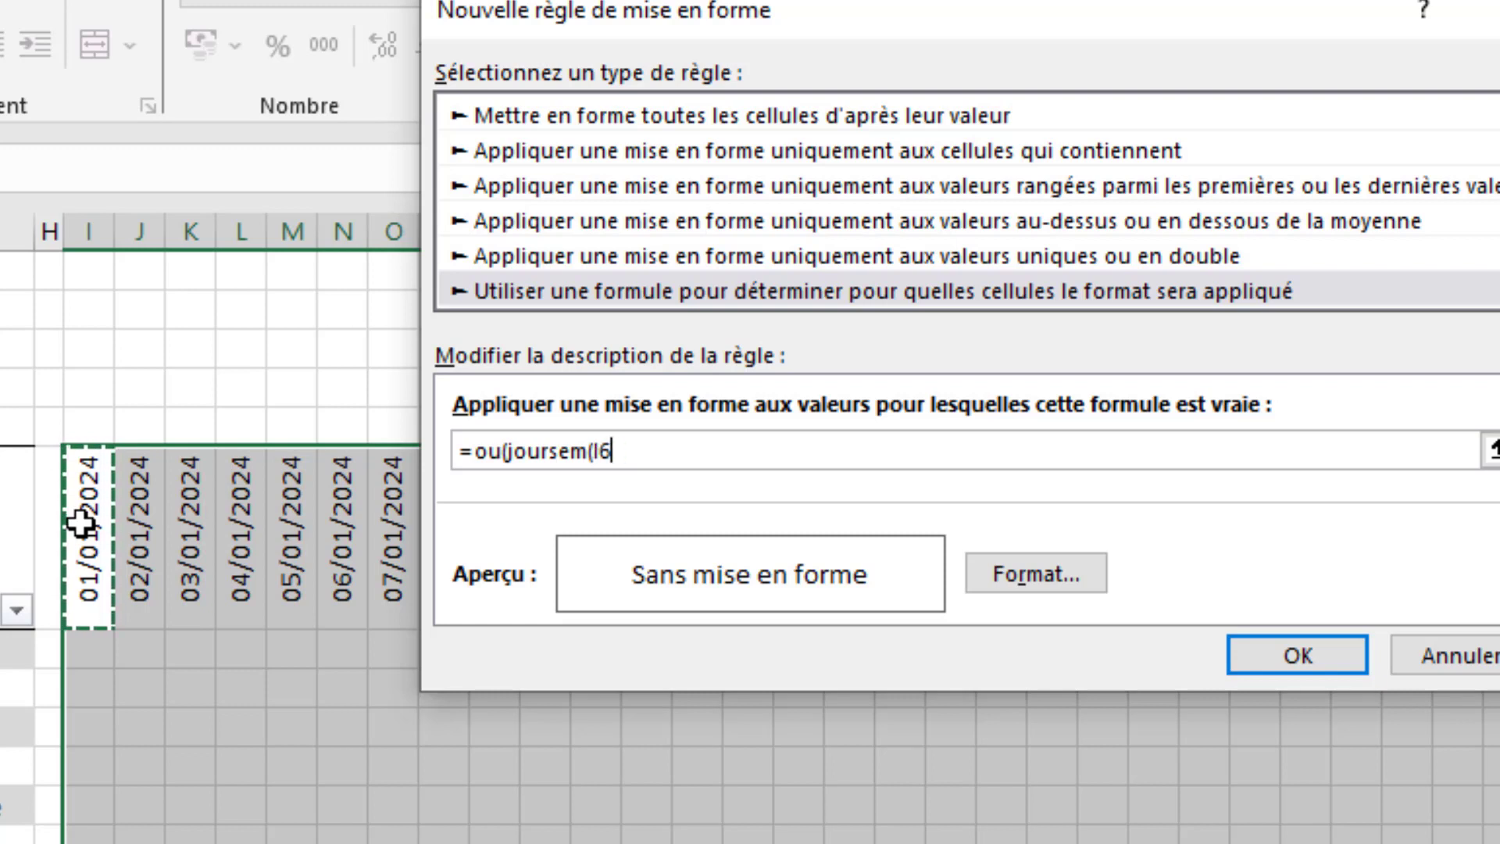
{"action": "key", "text": "F4"}
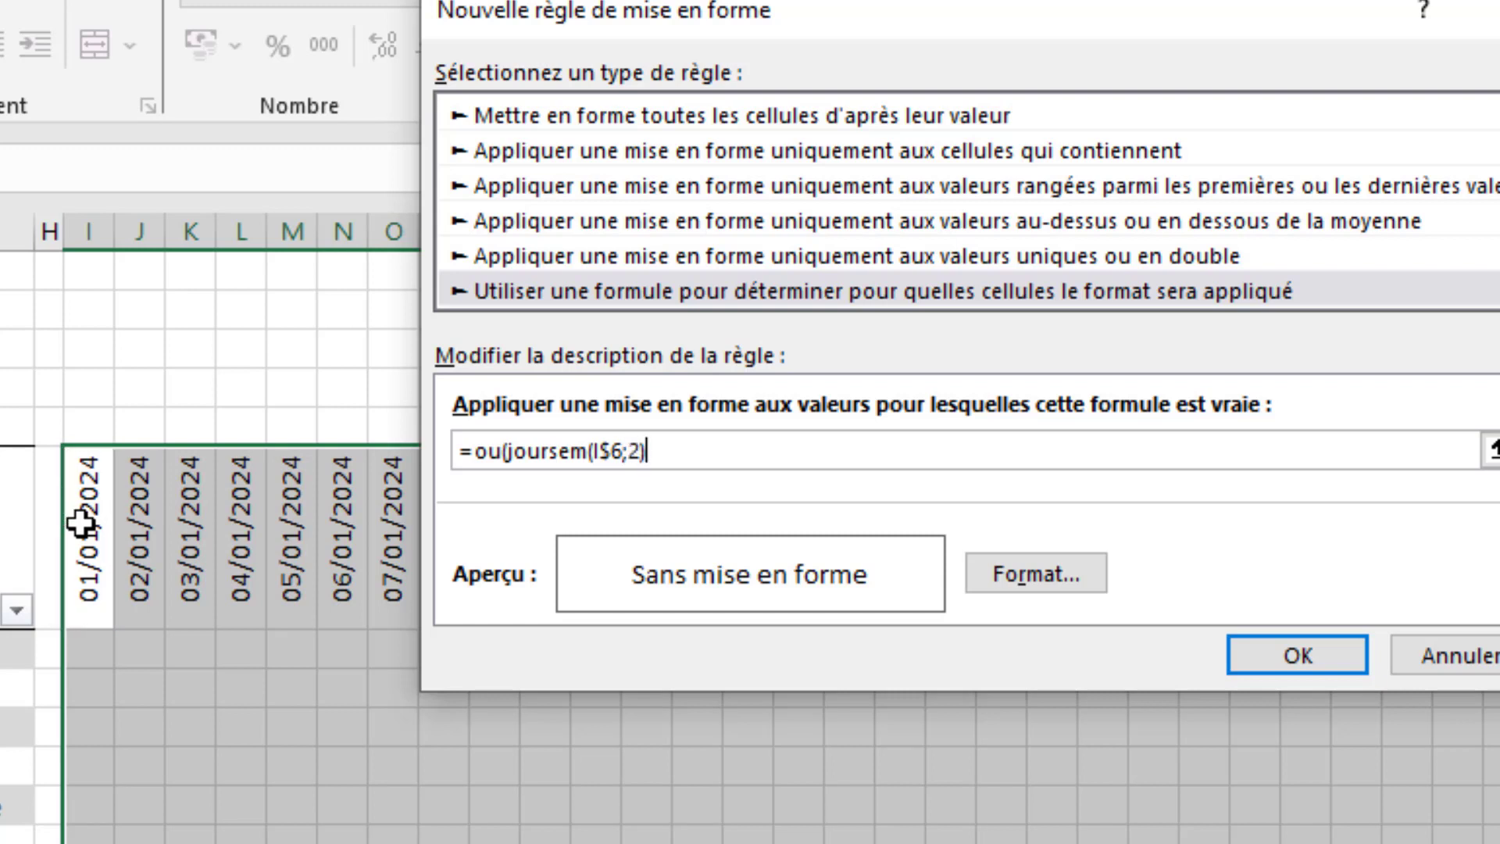
{"action": "type", "text": "=6;"}
- Add the Sunday test to complete the rule's formula as =ou(joursem(I$6;2)=6;joursem(I$6;2)=7)
{"action": "left_click", "coordinate": [81, 522]}
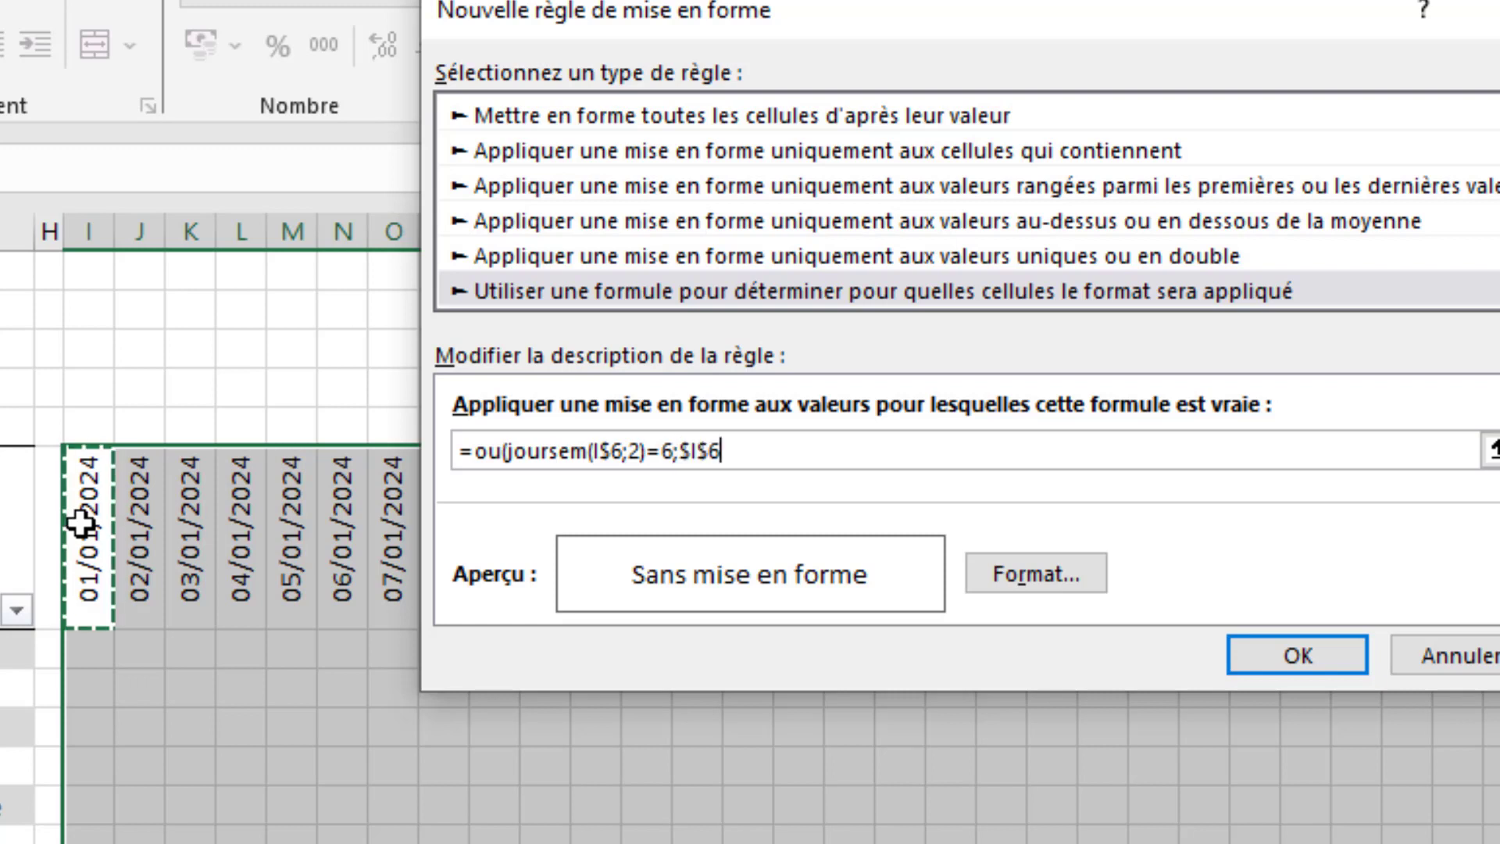
{"action": "key", "text": "F4"}
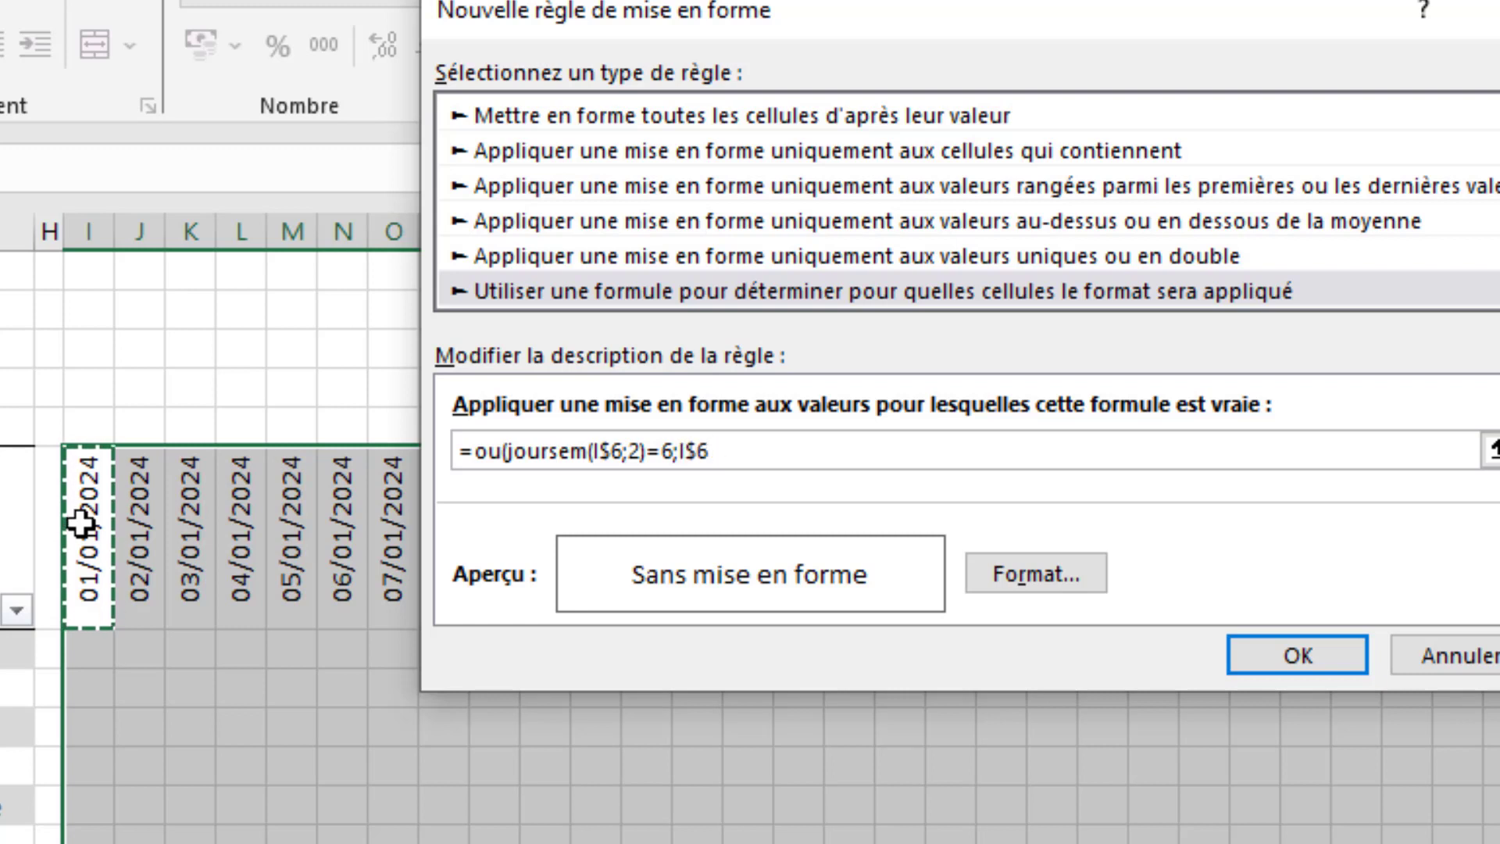
{"action": "key", "text": "BackSpace"}
{"action": "key", "text": "BackSpace"}
{"action": "type", "text": "k"}
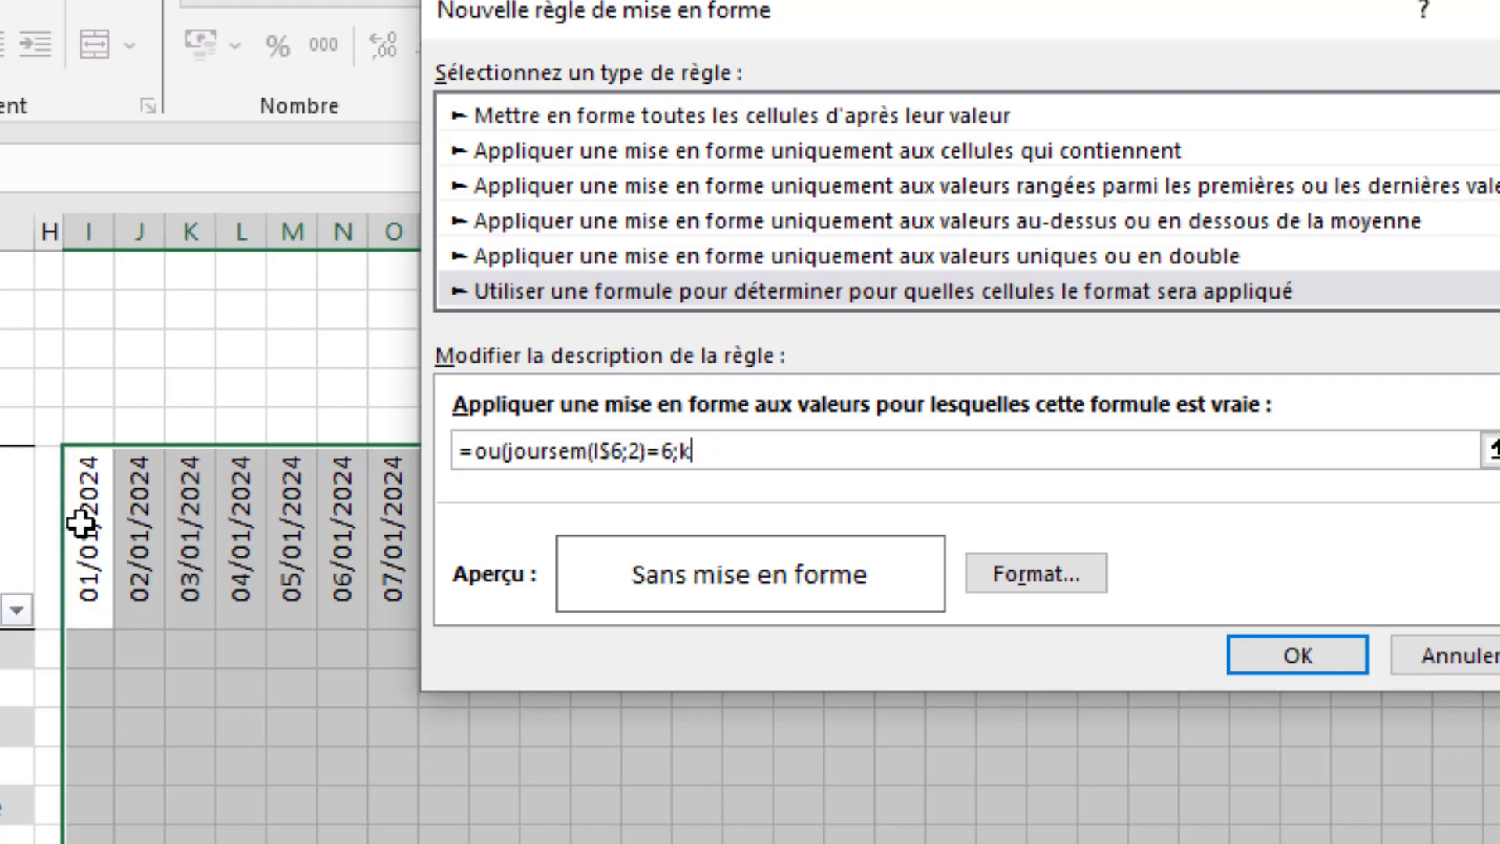
{"action": "key", "text": "BackSpace"}
{"action": "type", "text": "joursem"}
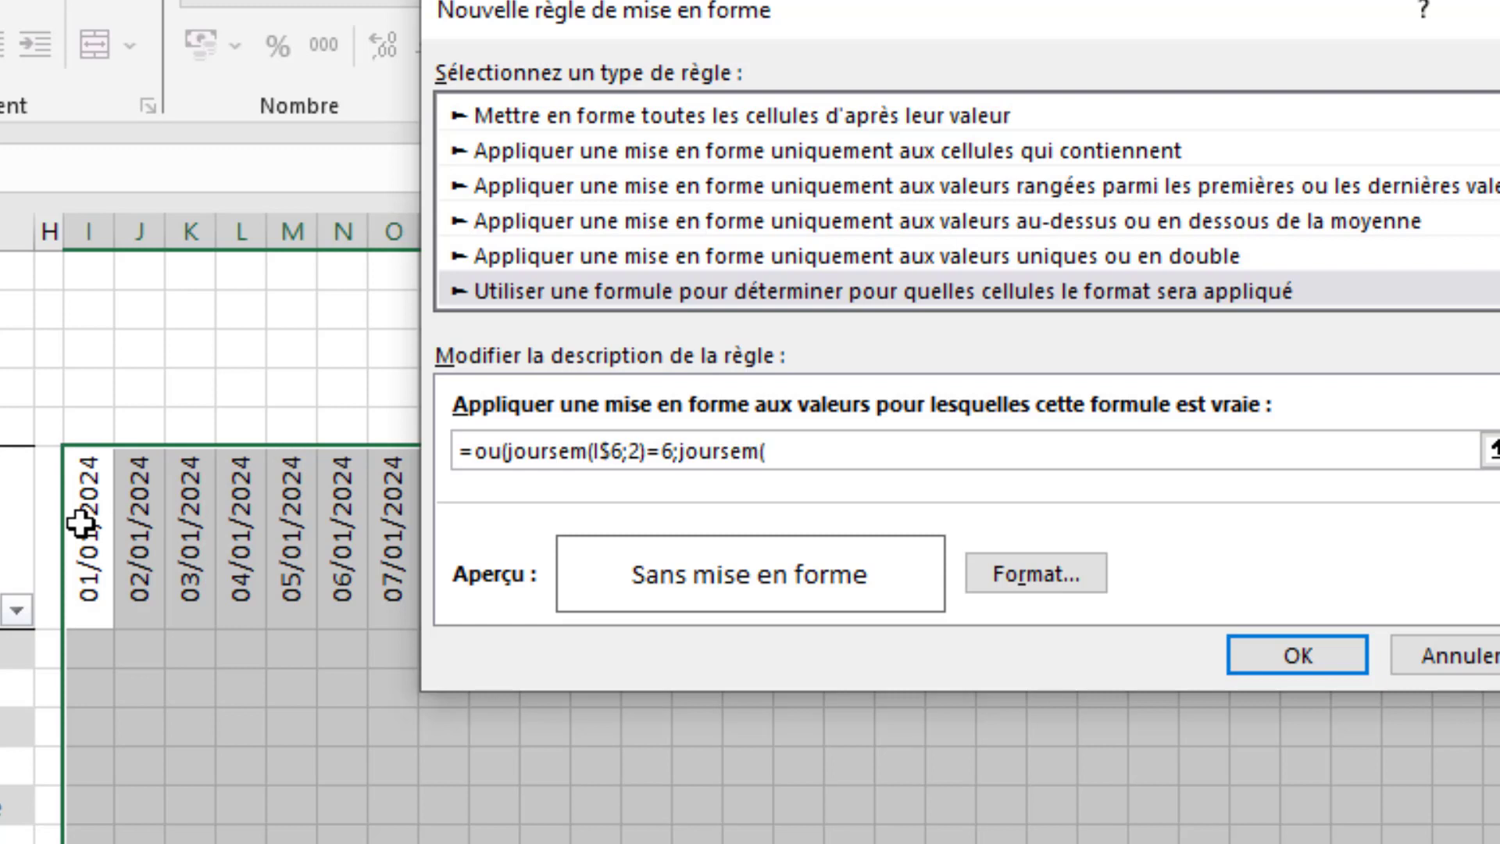
{"action": "type", "text": "("}
{"action": "left_click", "coordinate": [81, 521]}
{"action": "key", "text": "F4"}
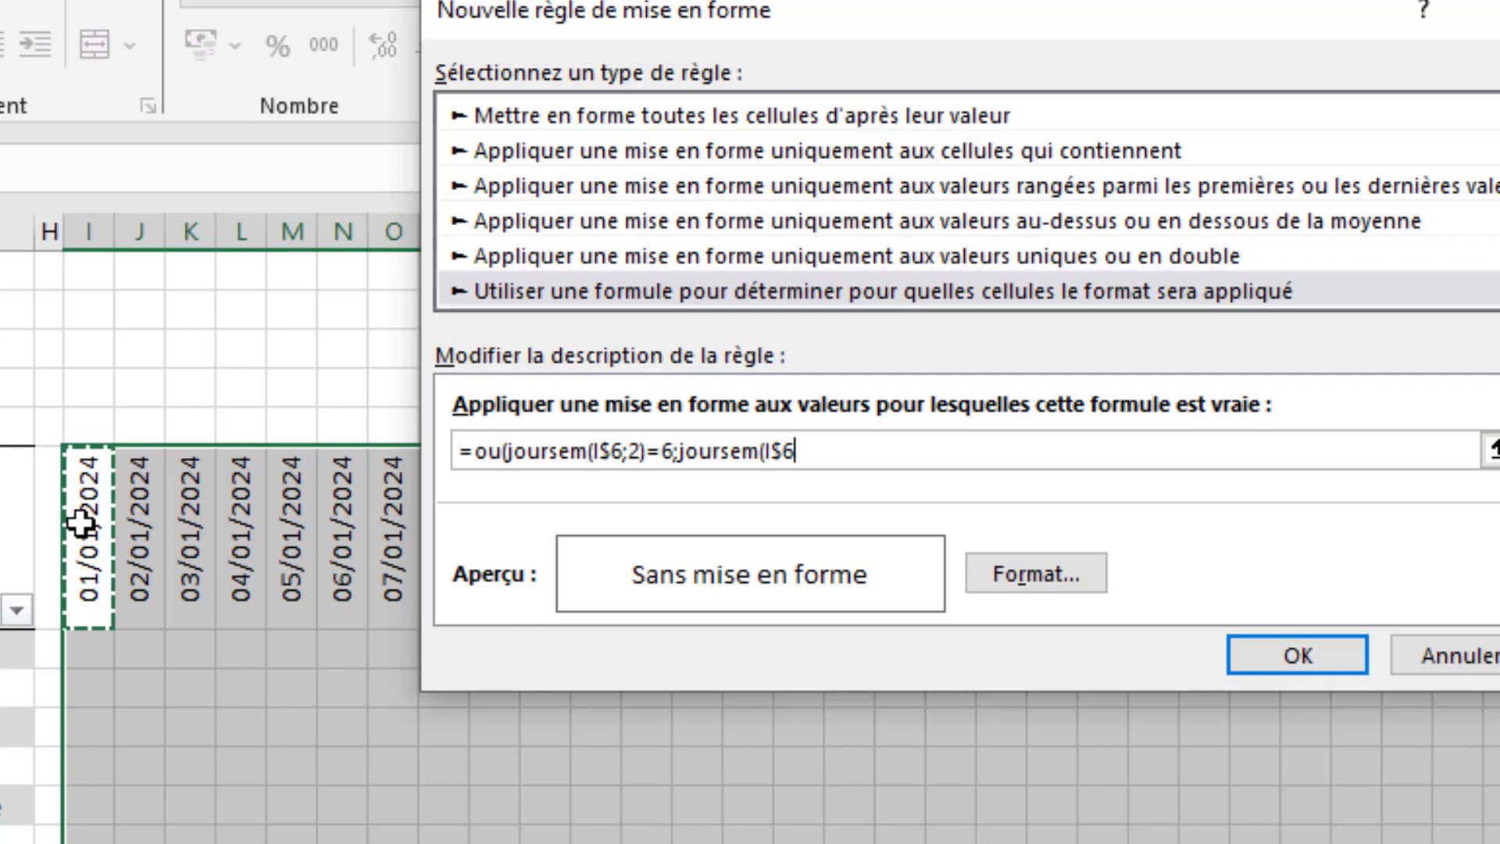
{"action": "type", "text": ";2)=7"}
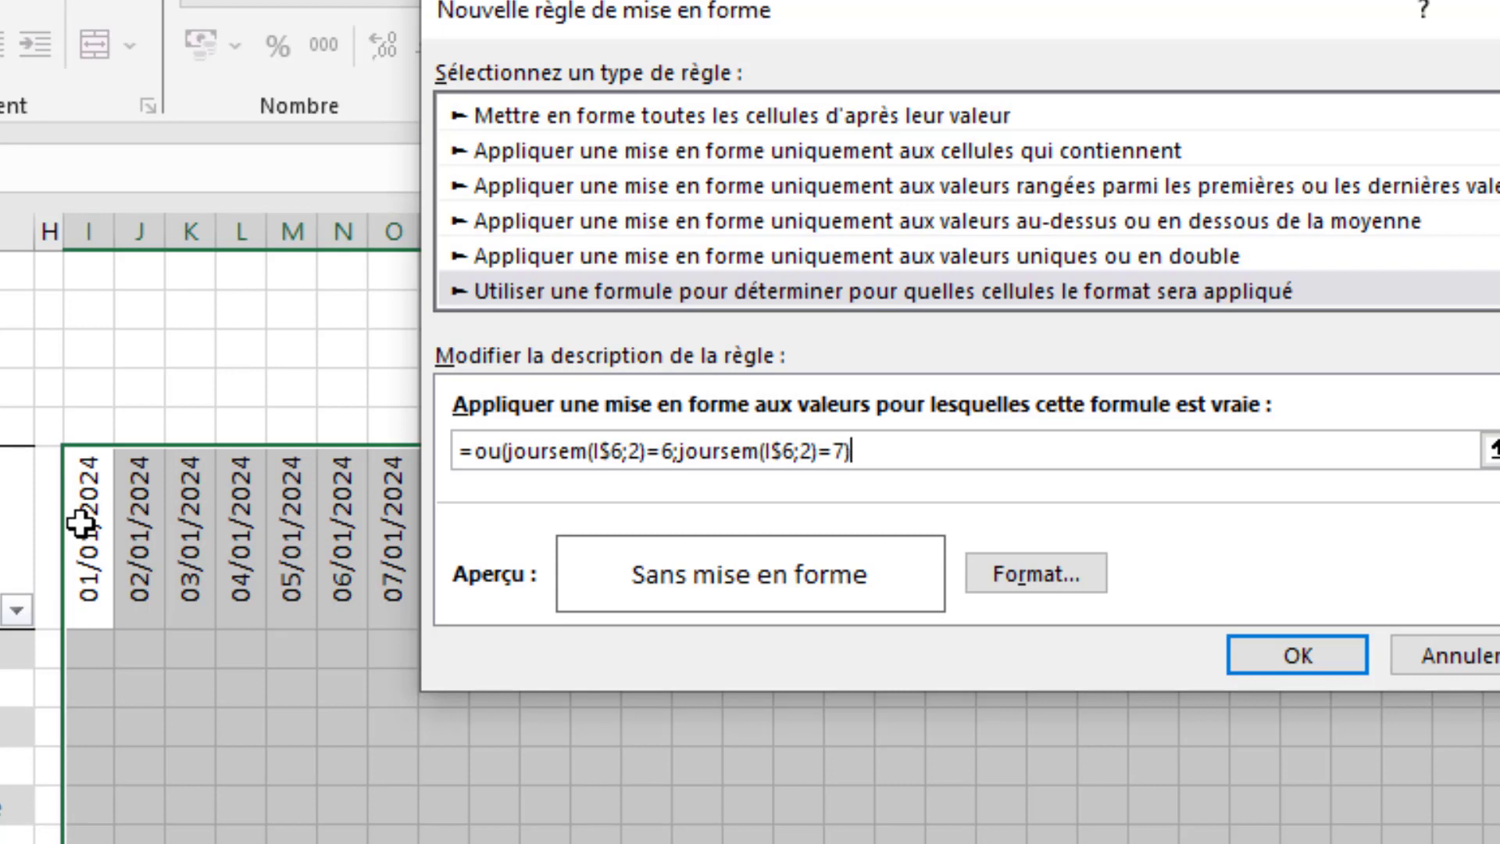
- Give the weekend rule a dark grey background fill and apply it to the calendar grid
{"action": "left_click", "coordinate": [1010, 573]}
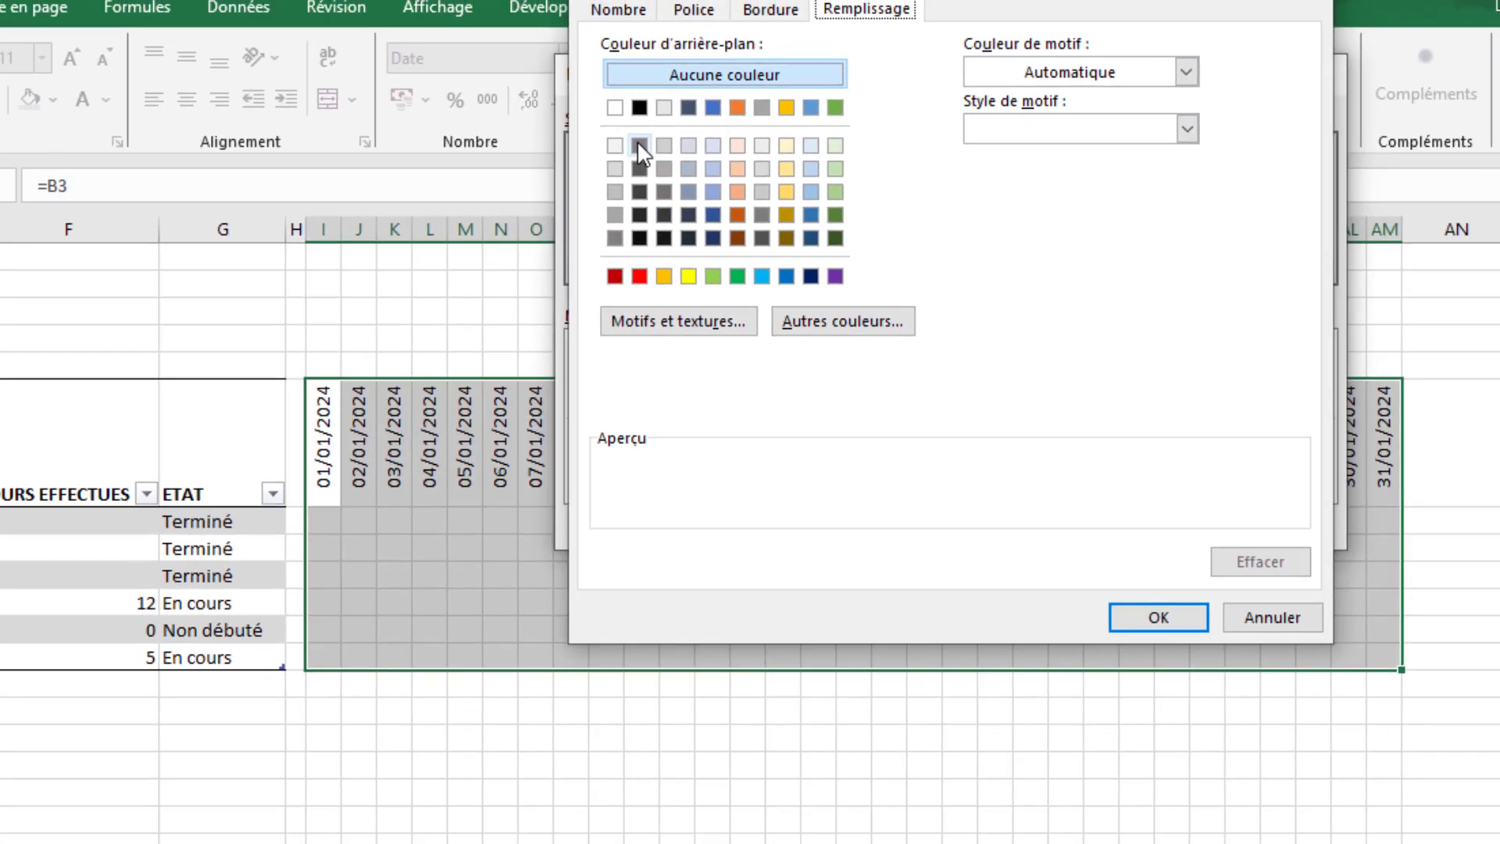
{"action": "left_click", "coordinate": [544, 112]}
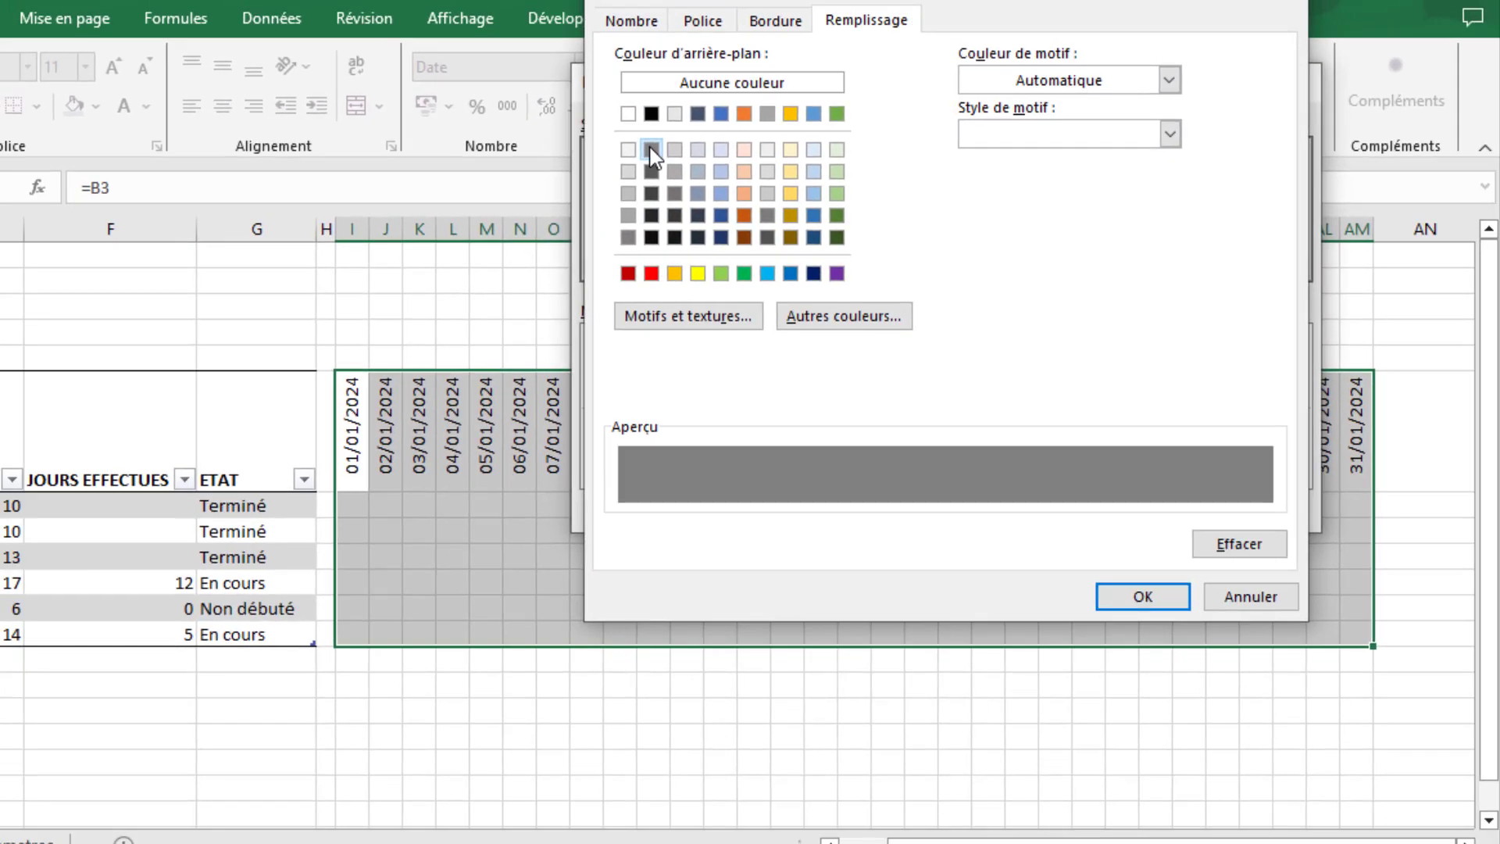
{"action": "left_click", "coordinate": [1141, 602]}
{"action": "left_click", "coordinate": [1152, 509]}
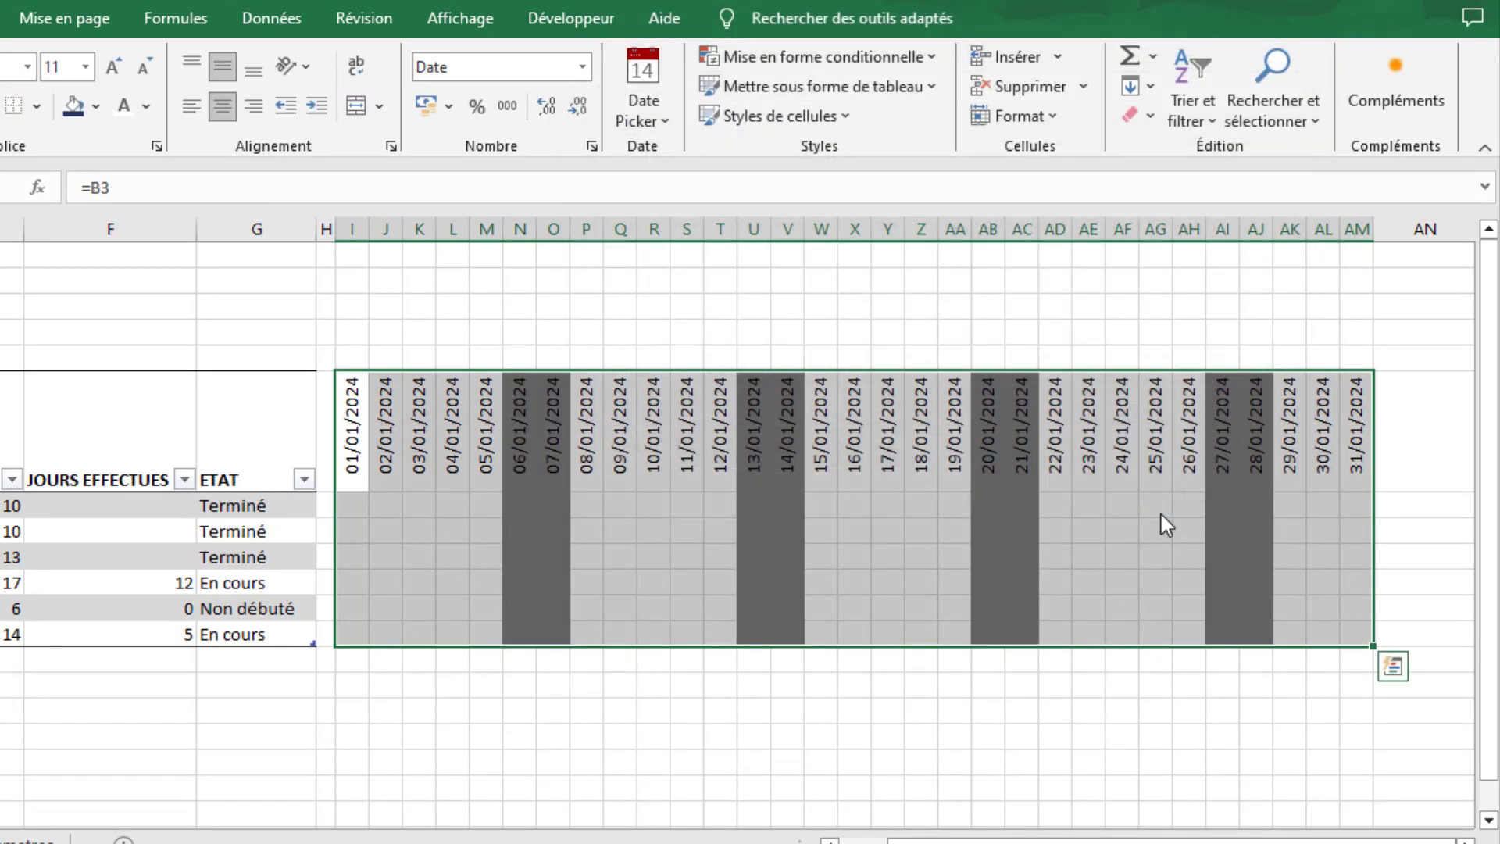
{"action": "left_click", "coordinate": [494, 688]}
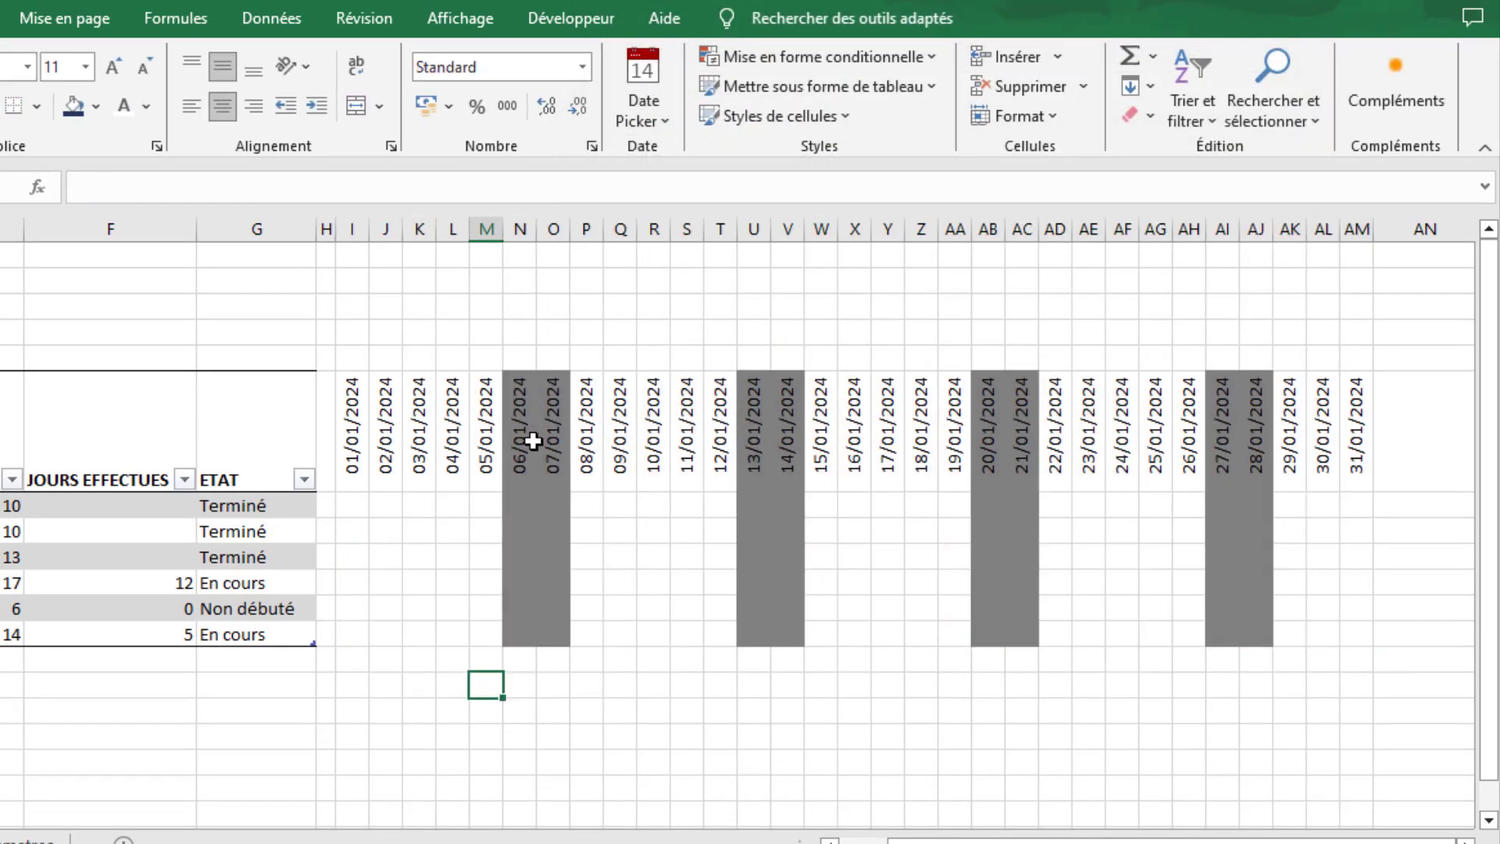
- Compare the shaded weekend columns with January 2024 in the Windows calendar
{"action": "left_click_drag", "start_coordinate": [971, 840], "coordinate": [923, 840]}
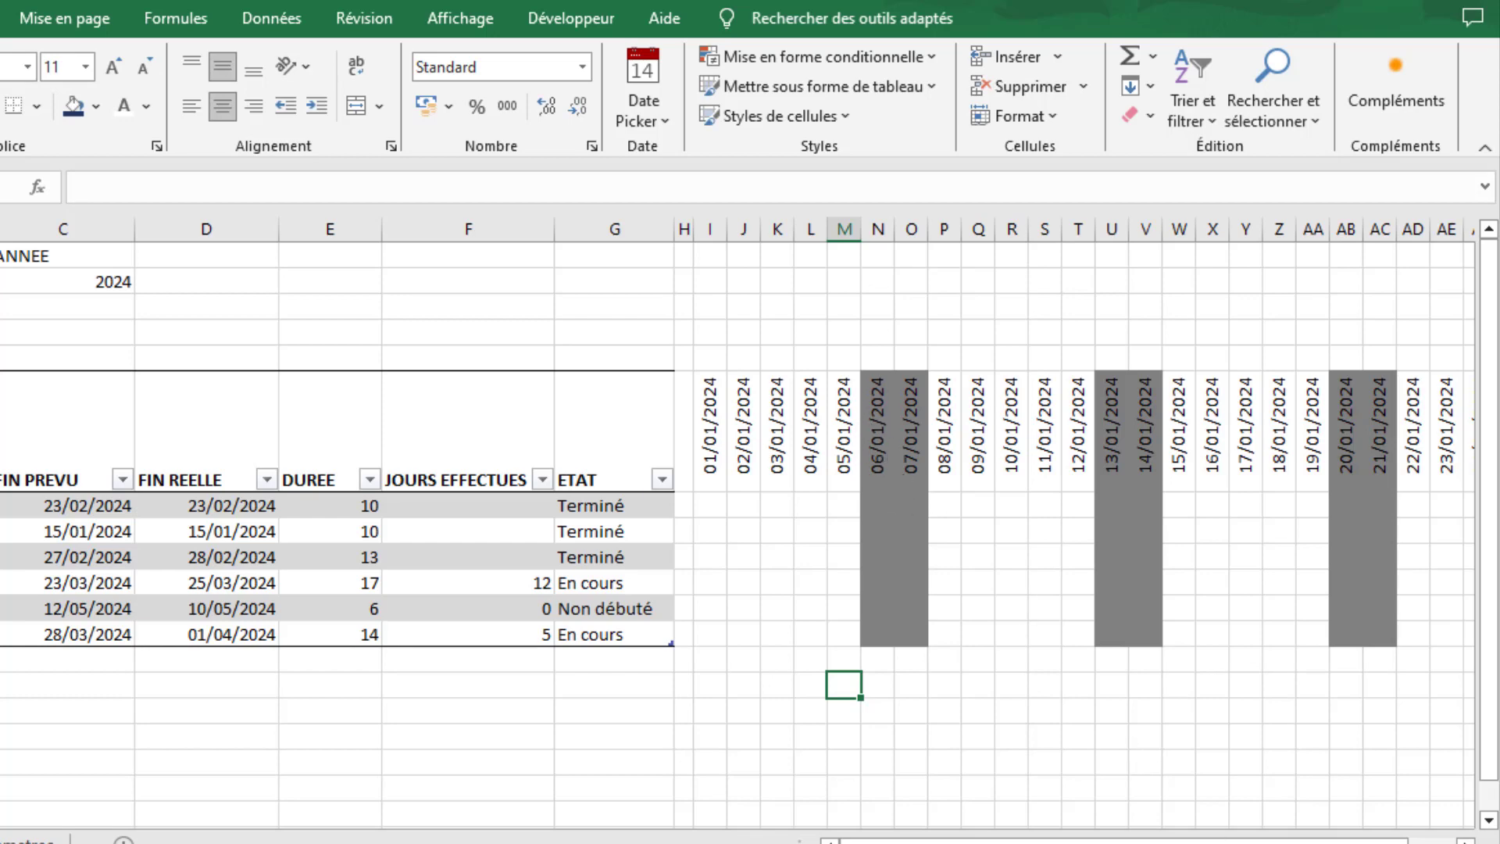
{"action": "left_click", "coordinate": [1406, 843]}
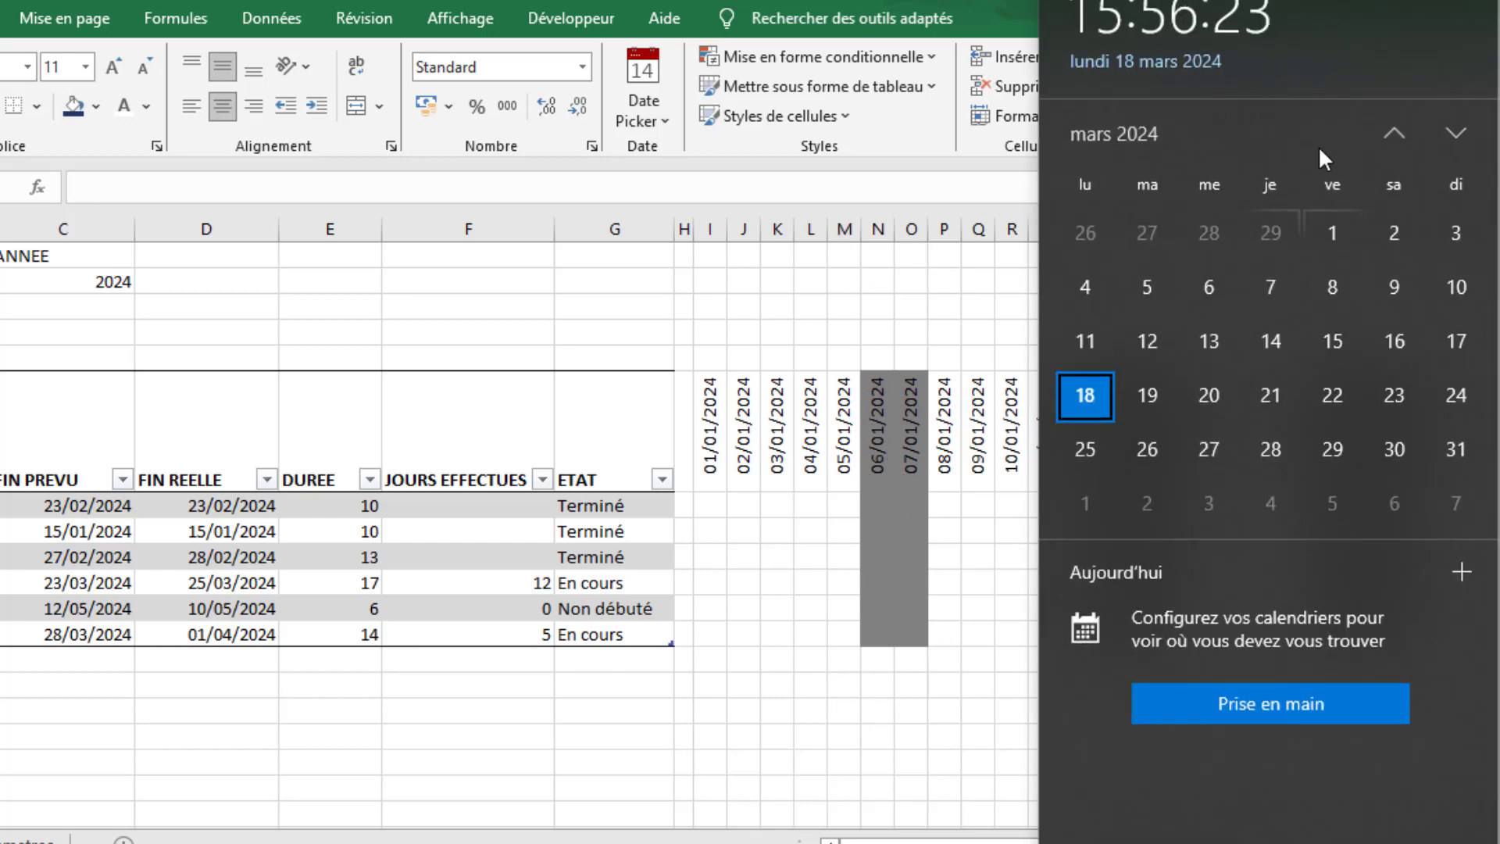
{"action": "left_click", "coordinate": [1389, 134]}
{"action": "left_click", "coordinate": [1389, 134]}
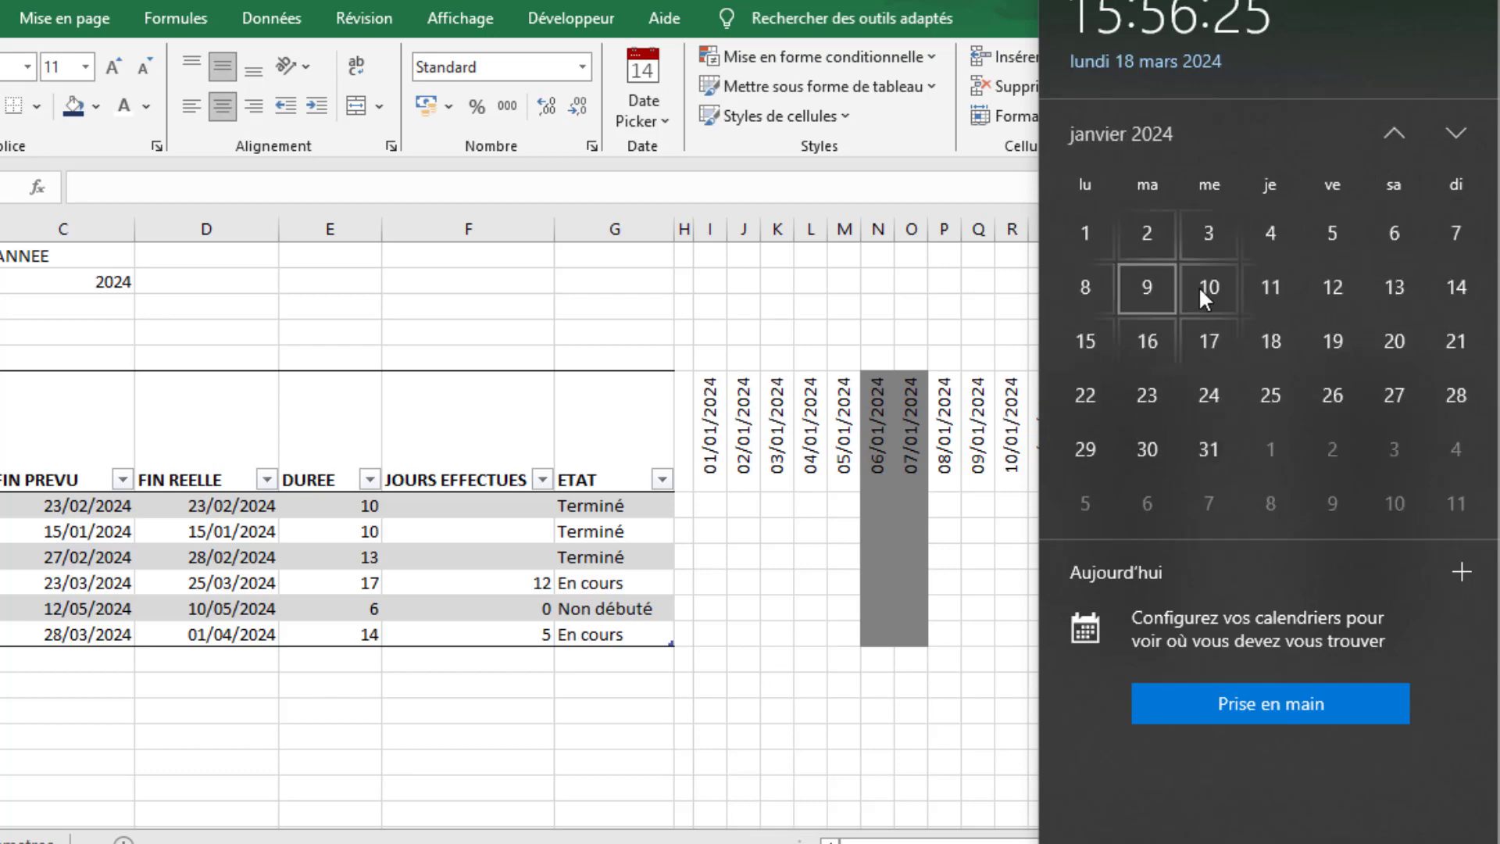
{"action": "left_click", "coordinate": [747, 323]}
{"action": "left_click", "coordinate": [791, 679]}
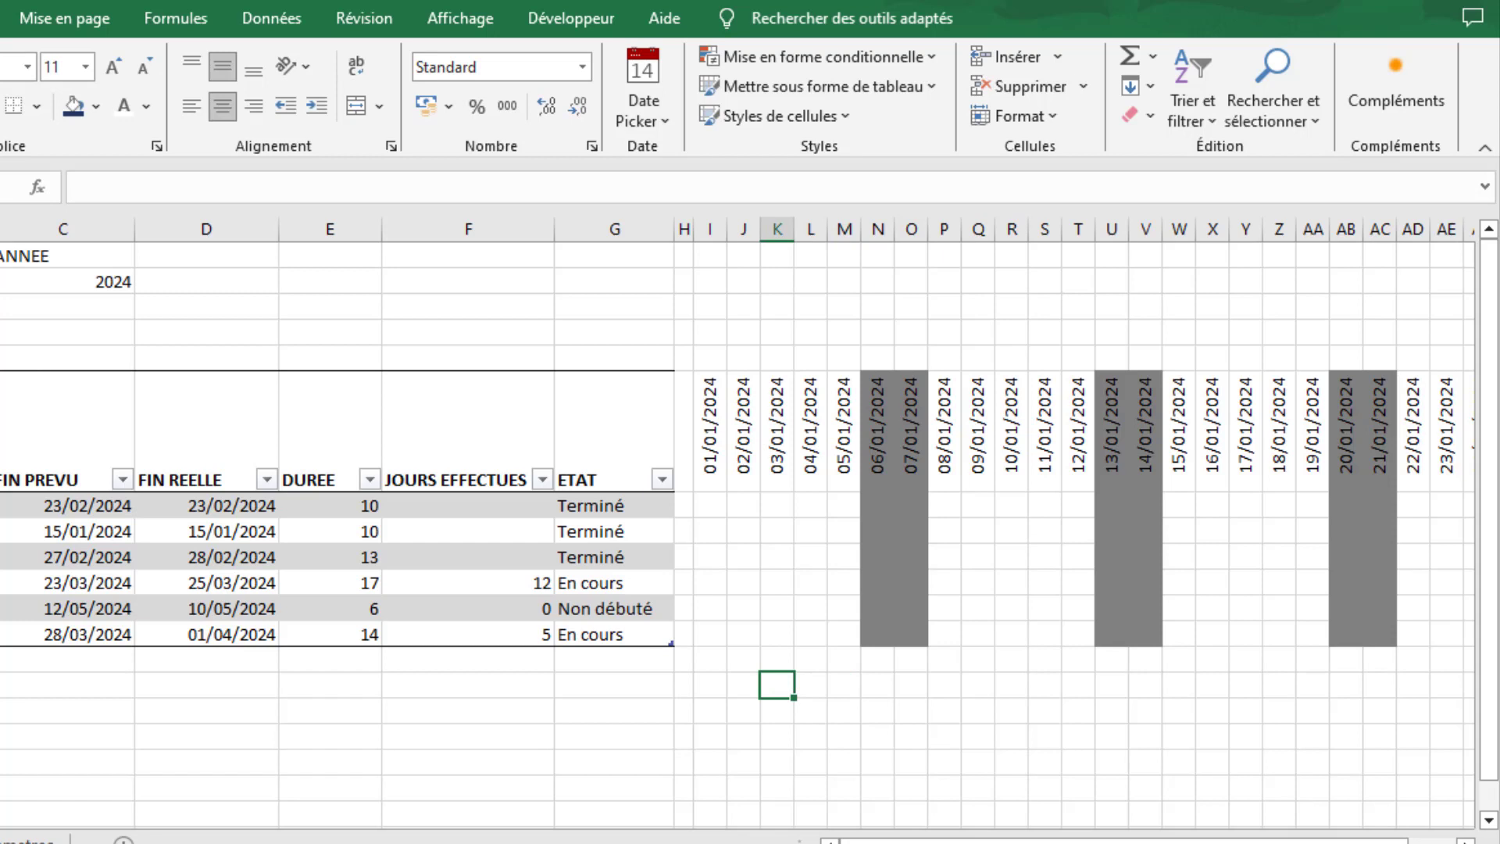
- Switch the month in B2 to Février and back to Janvier to check the weekend shading
{"action": "left_click", "coordinate": [0, 282]}
{"action": "left_click", "coordinate": [5, 282]}
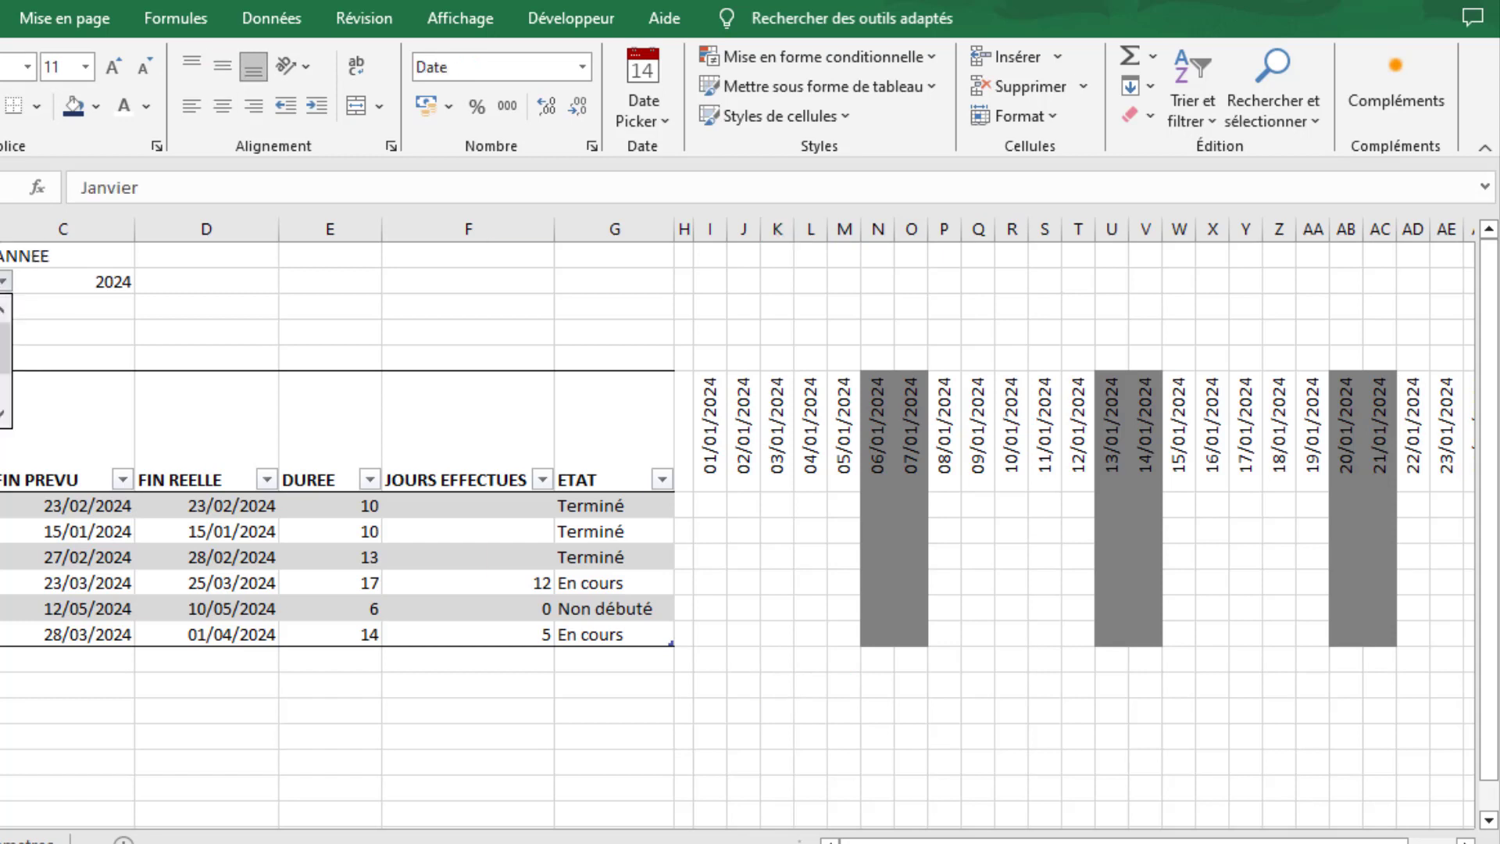
{"action": "left_click", "coordinate": [7, 319]}
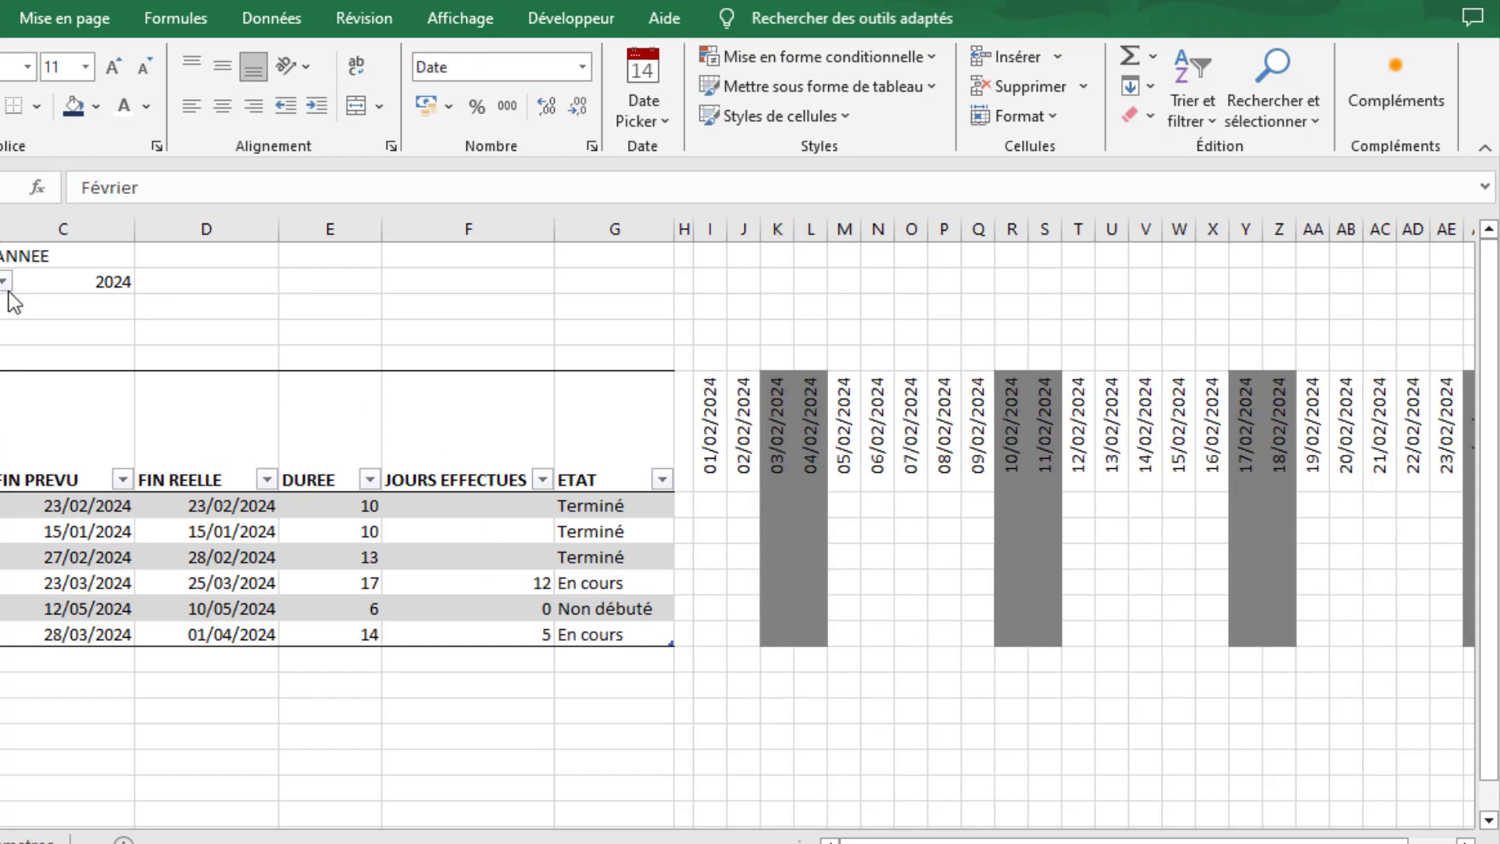
{"action": "left_click", "coordinate": [6, 286]}
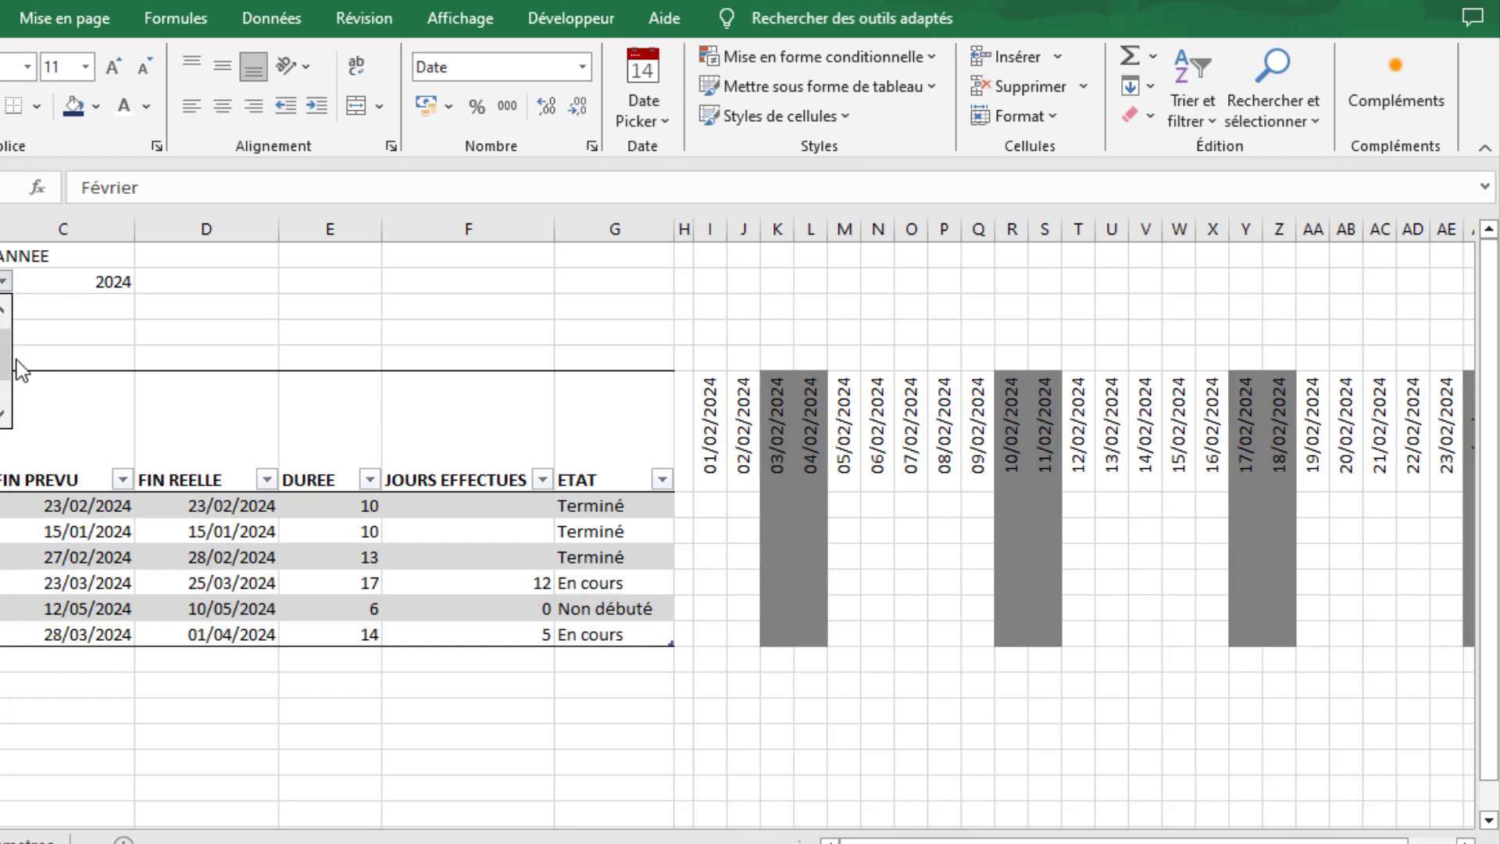
{"action": "left_click_drag", "start_coordinate": [4, 358], "coordinate": [2, 334]}
{"action": "left_click", "coordinate": [1, 304]}
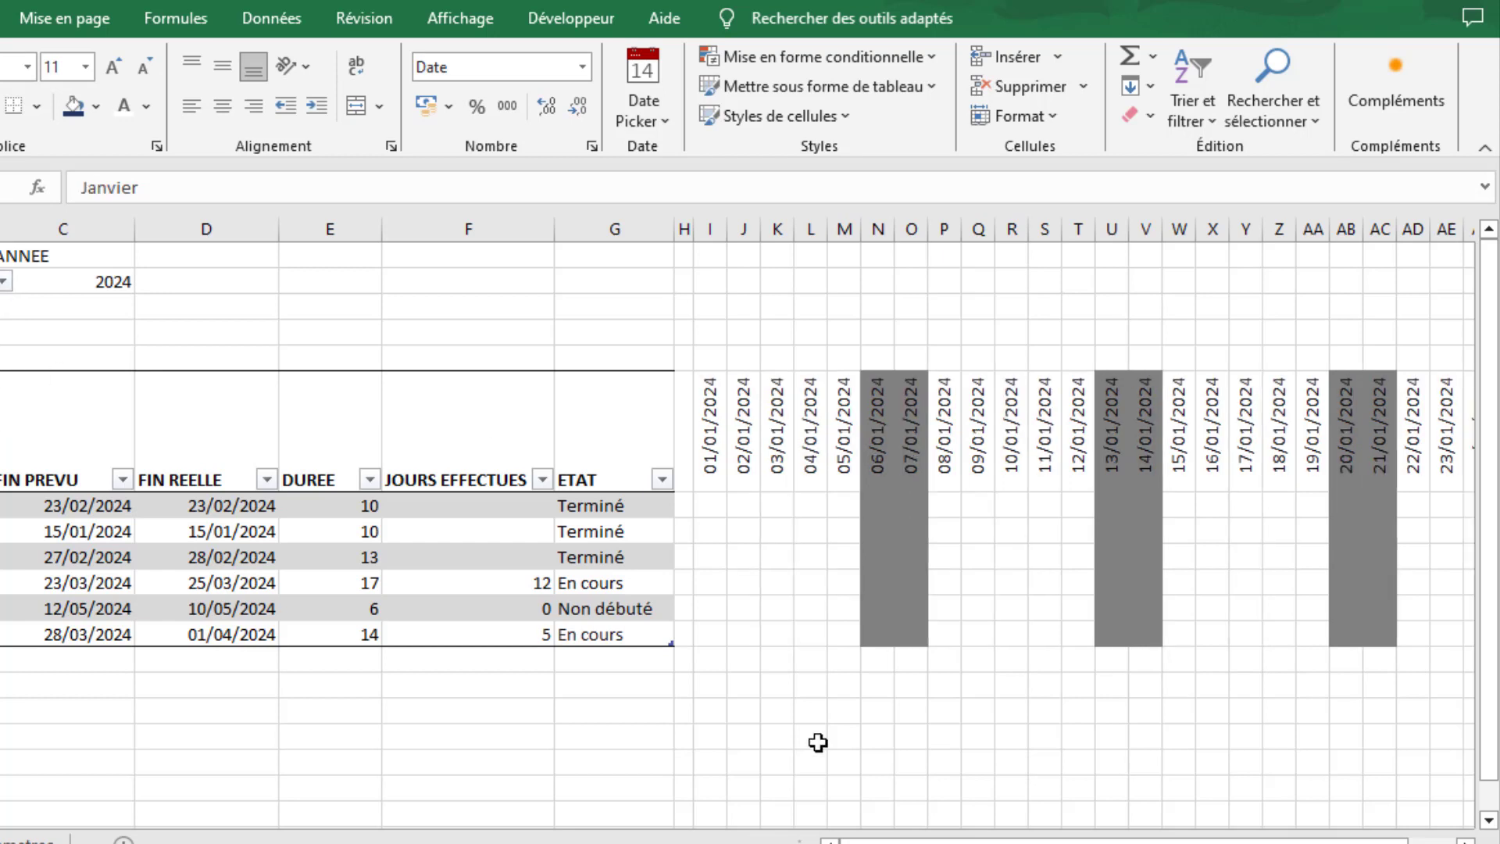
{"action": "left_click", "coordinate": [801, 763]}
- Create a conditional formatting rule for I7:AM12 that uses a formula to determine which cells to format
{"action": "left_click_drag", "start_coordinate": [881, 842], "coordinate": [929, 843]}
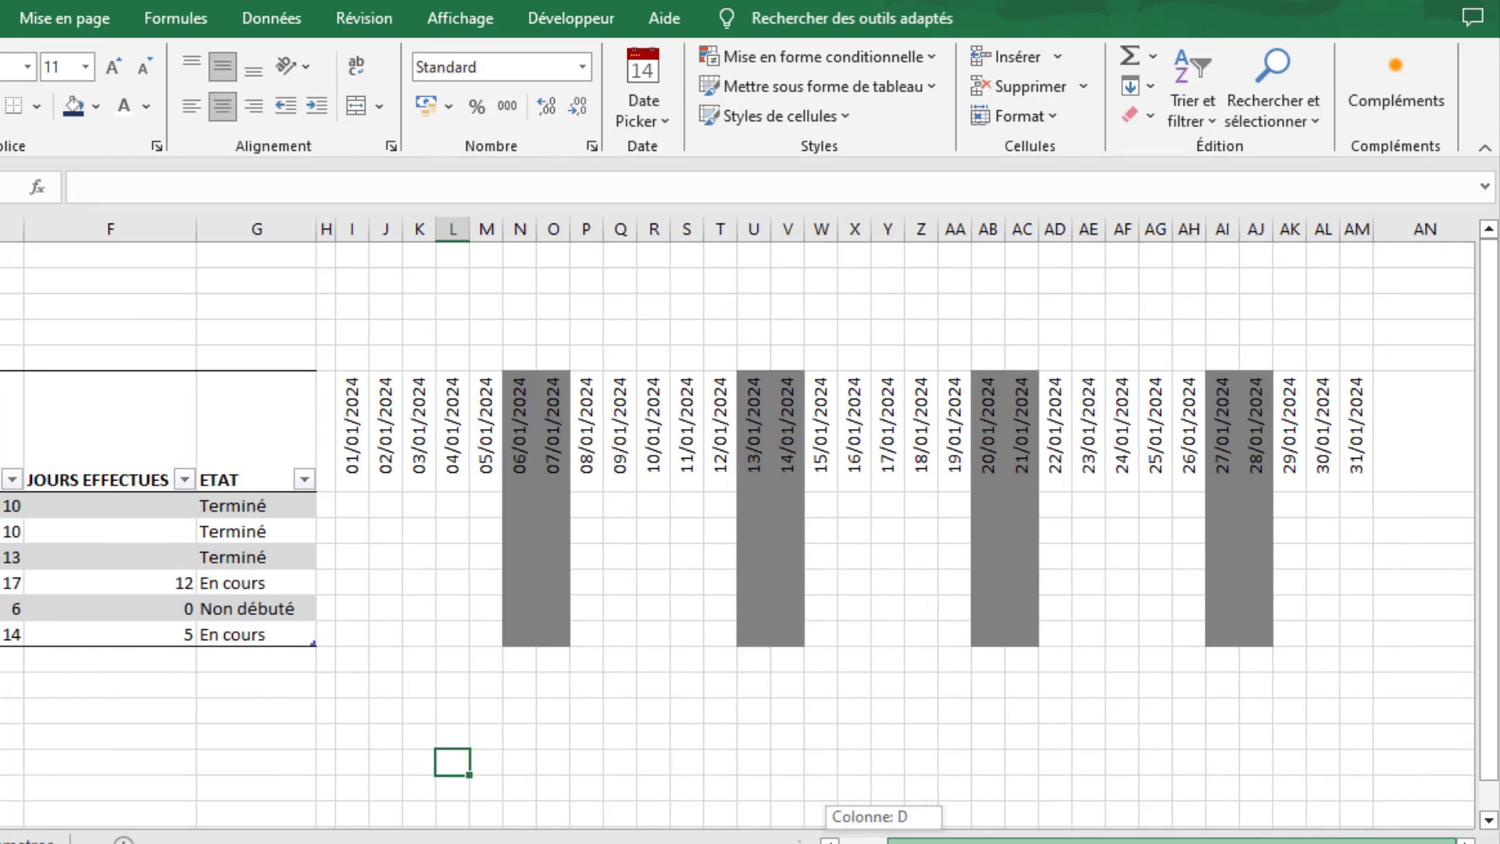
{"action": "left_click", "coordinate": [353, 503]}
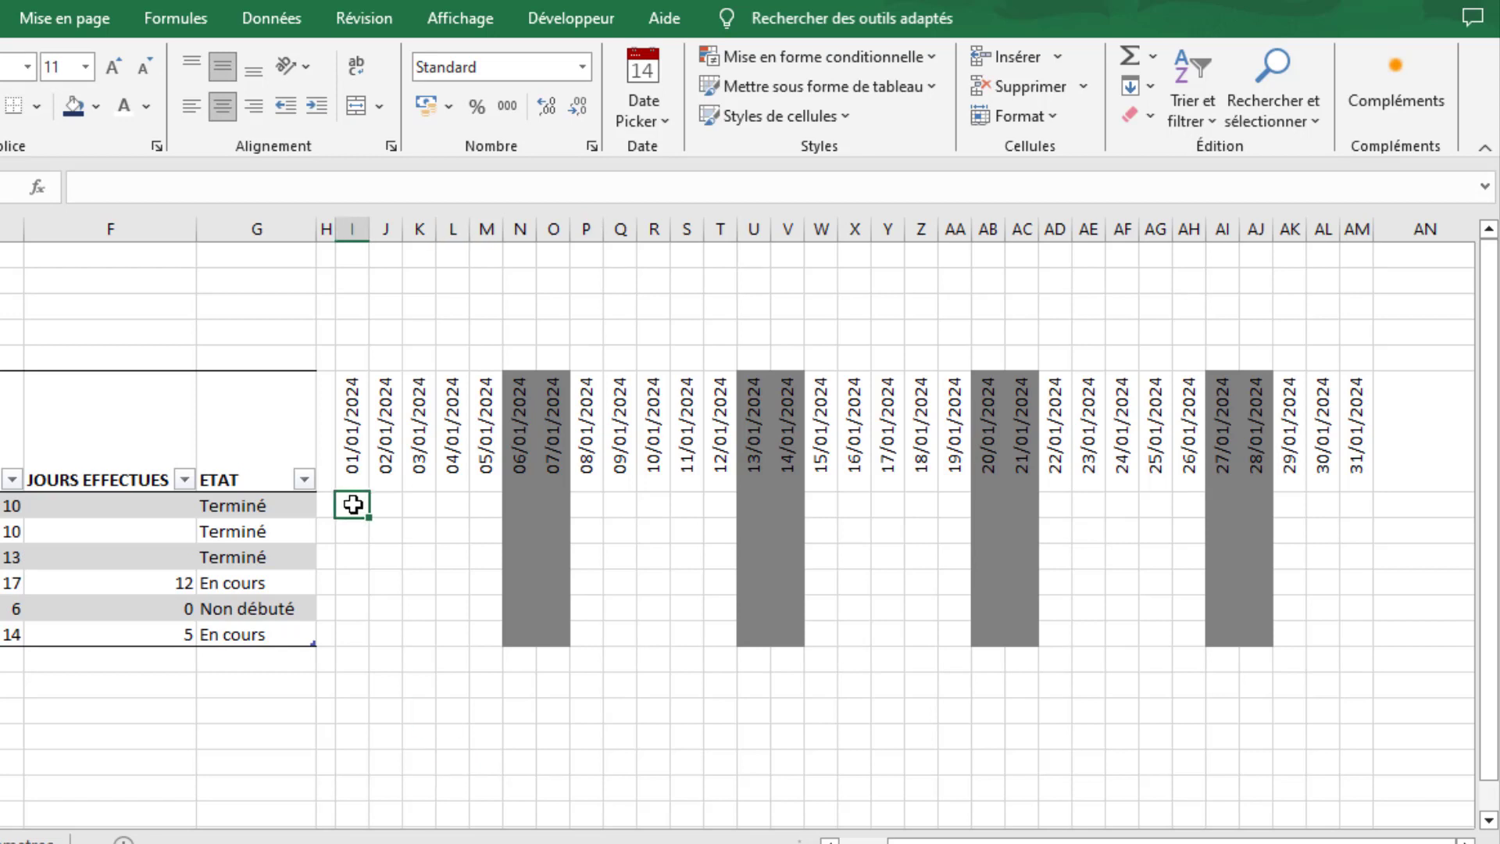
{"action": "left_click_drag", "start_coordinate": [352, 504], "coordinate": [1359, 628]}
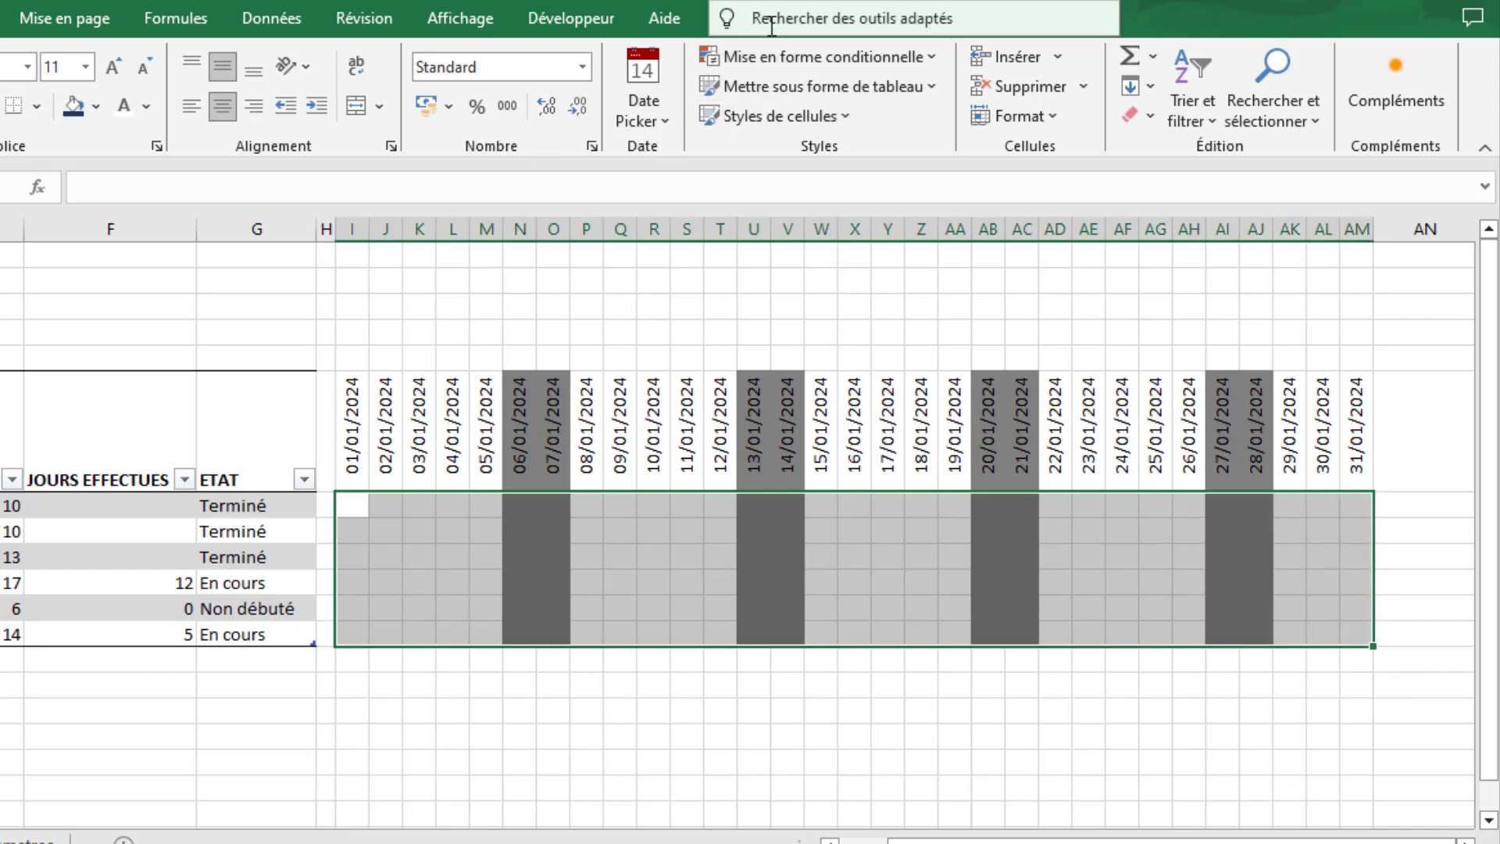
{"action": "left_click", "coordinate": [789, 56]}
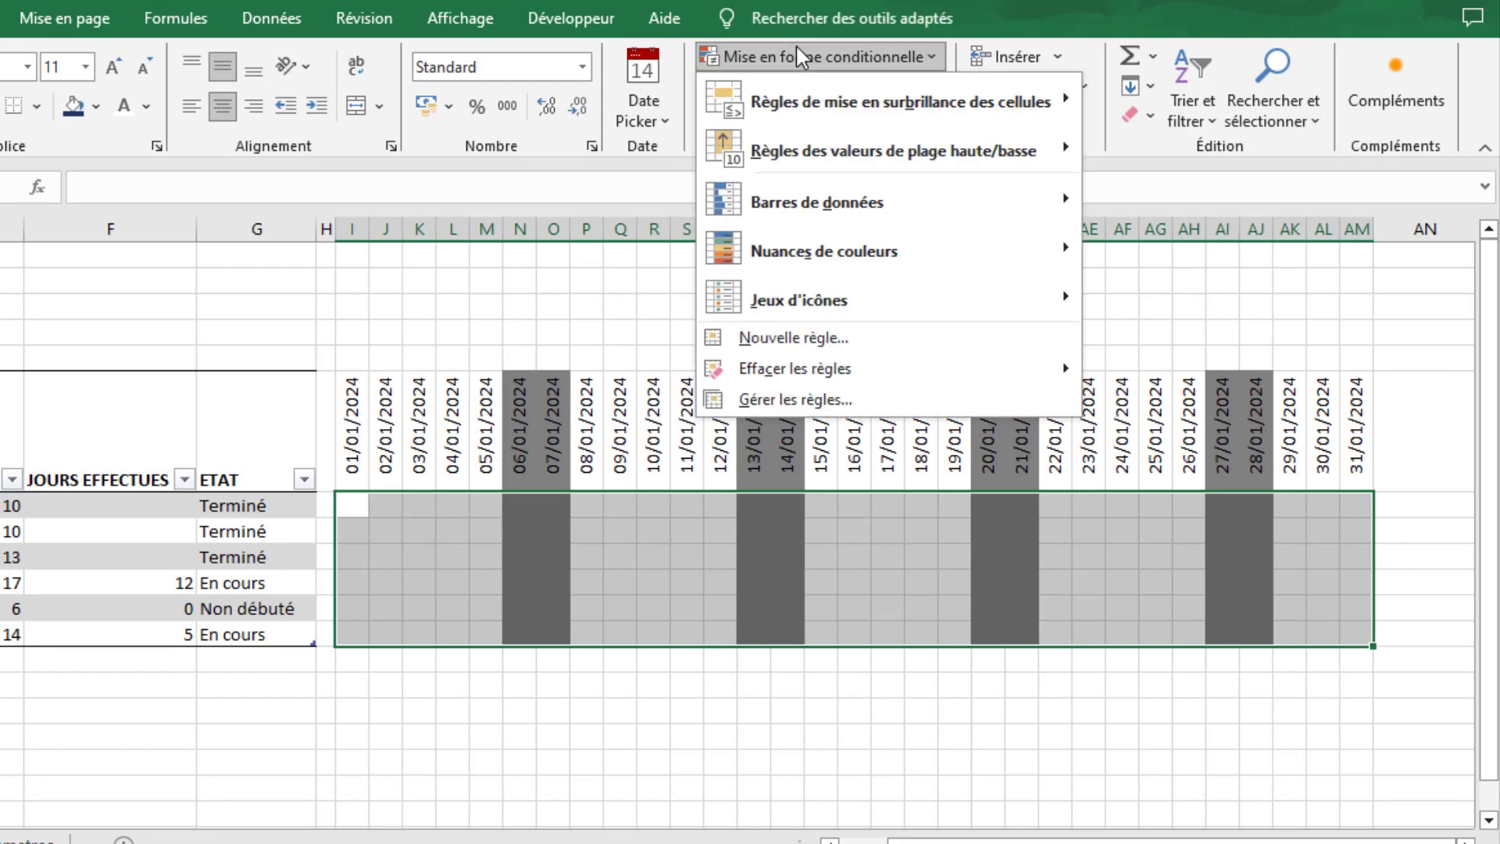
{"action": "left_click", "coordinate": [763, 340]}
{"action": "left_click", "coordinate": [691, 241]}
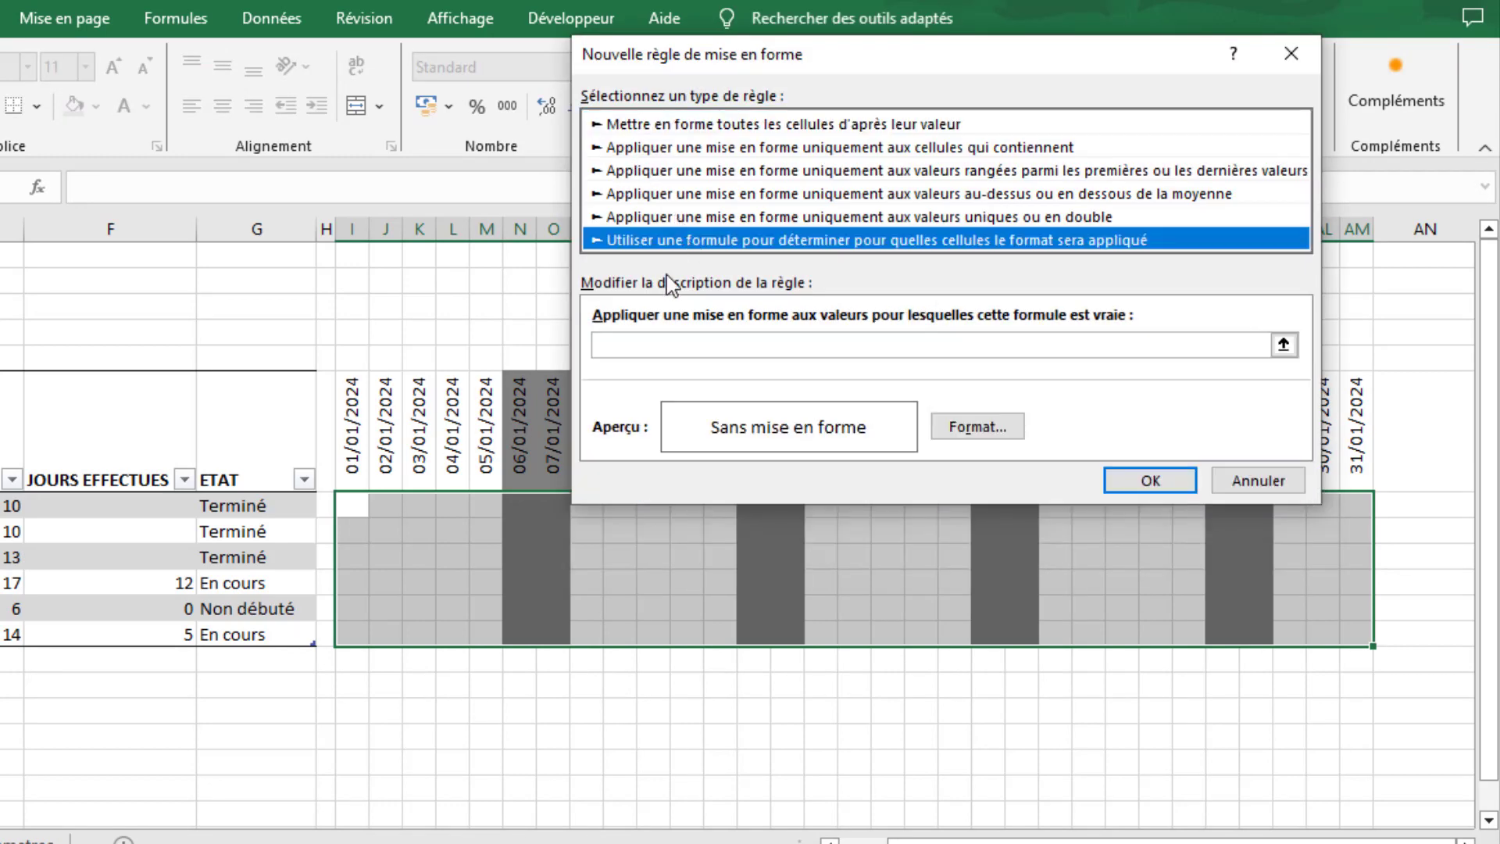
- Enter the rule formula =OU(I$6=j_feries), inserting the named range j_feries for the public holidays
{"action": "left_click", "coordinate": [660, 344]}
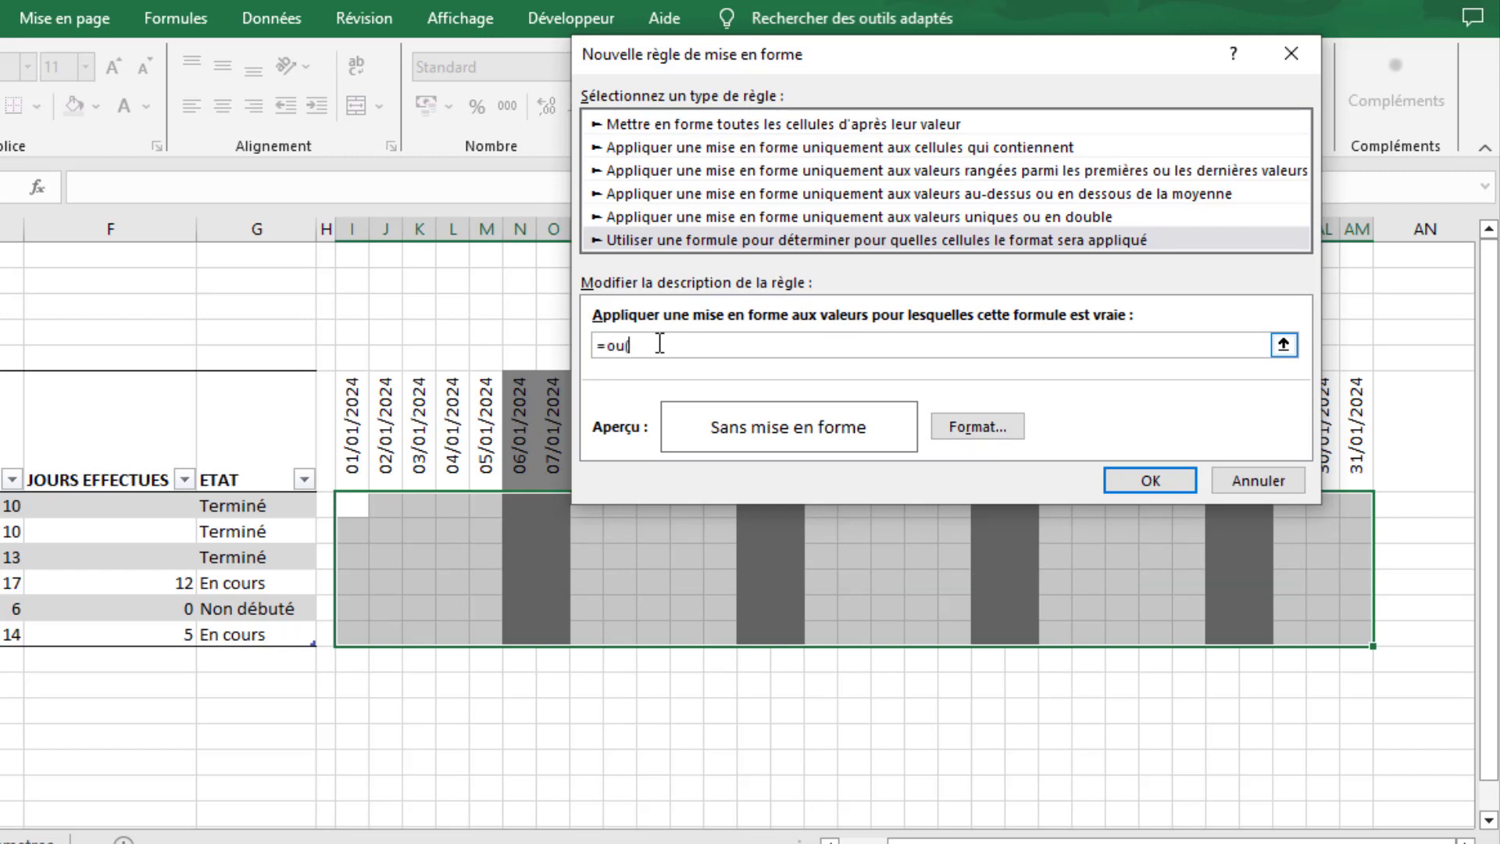
{"action": "type", "text": "=ou("}
{"action": "left_click", "coordinate": [351, 420]}
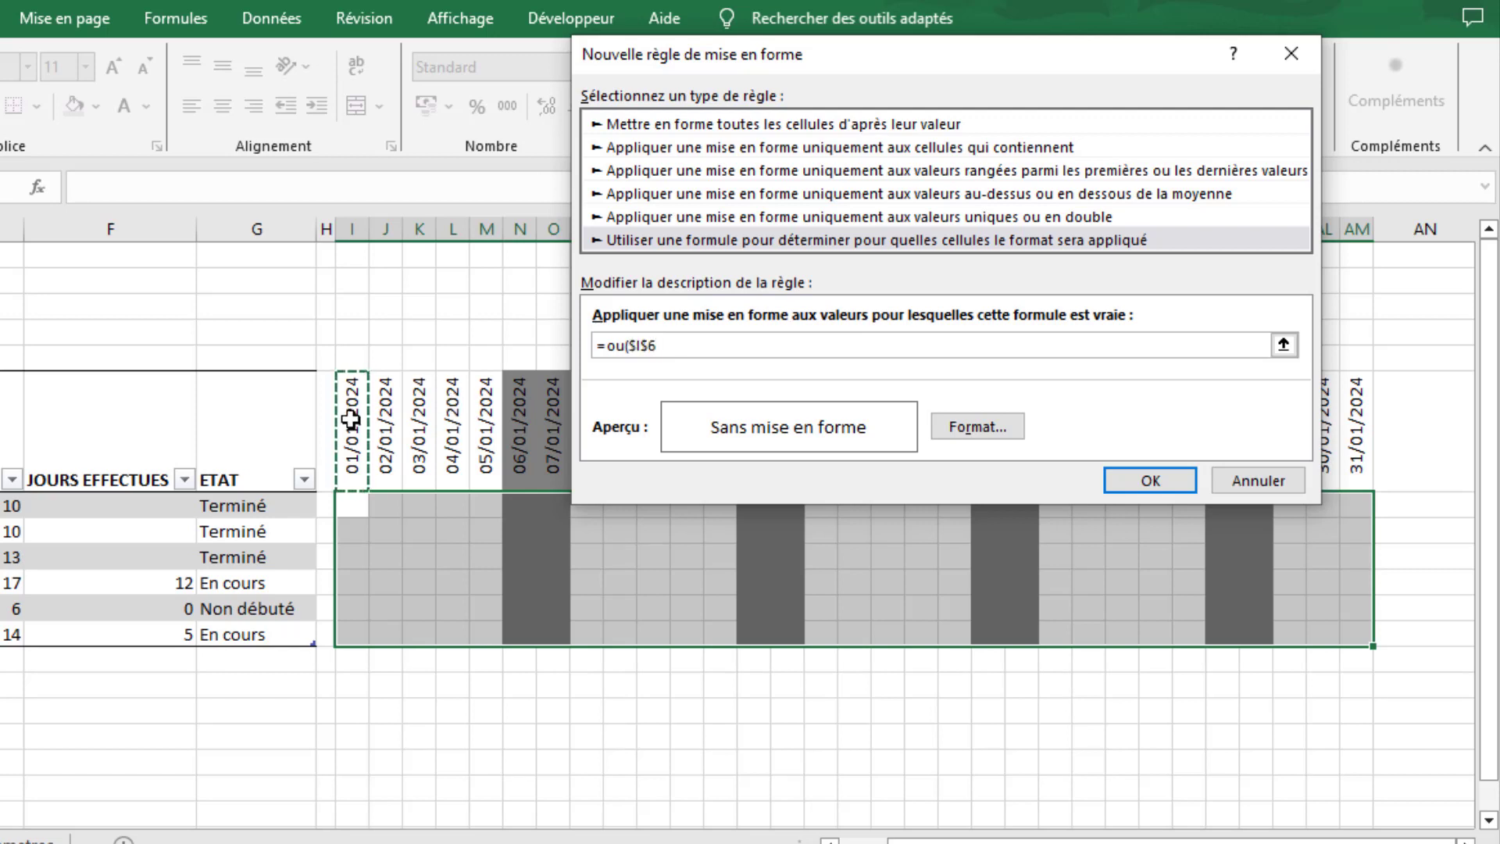
{"action": "key", "text": "F4"}
{"action": "type", "text": "<"}
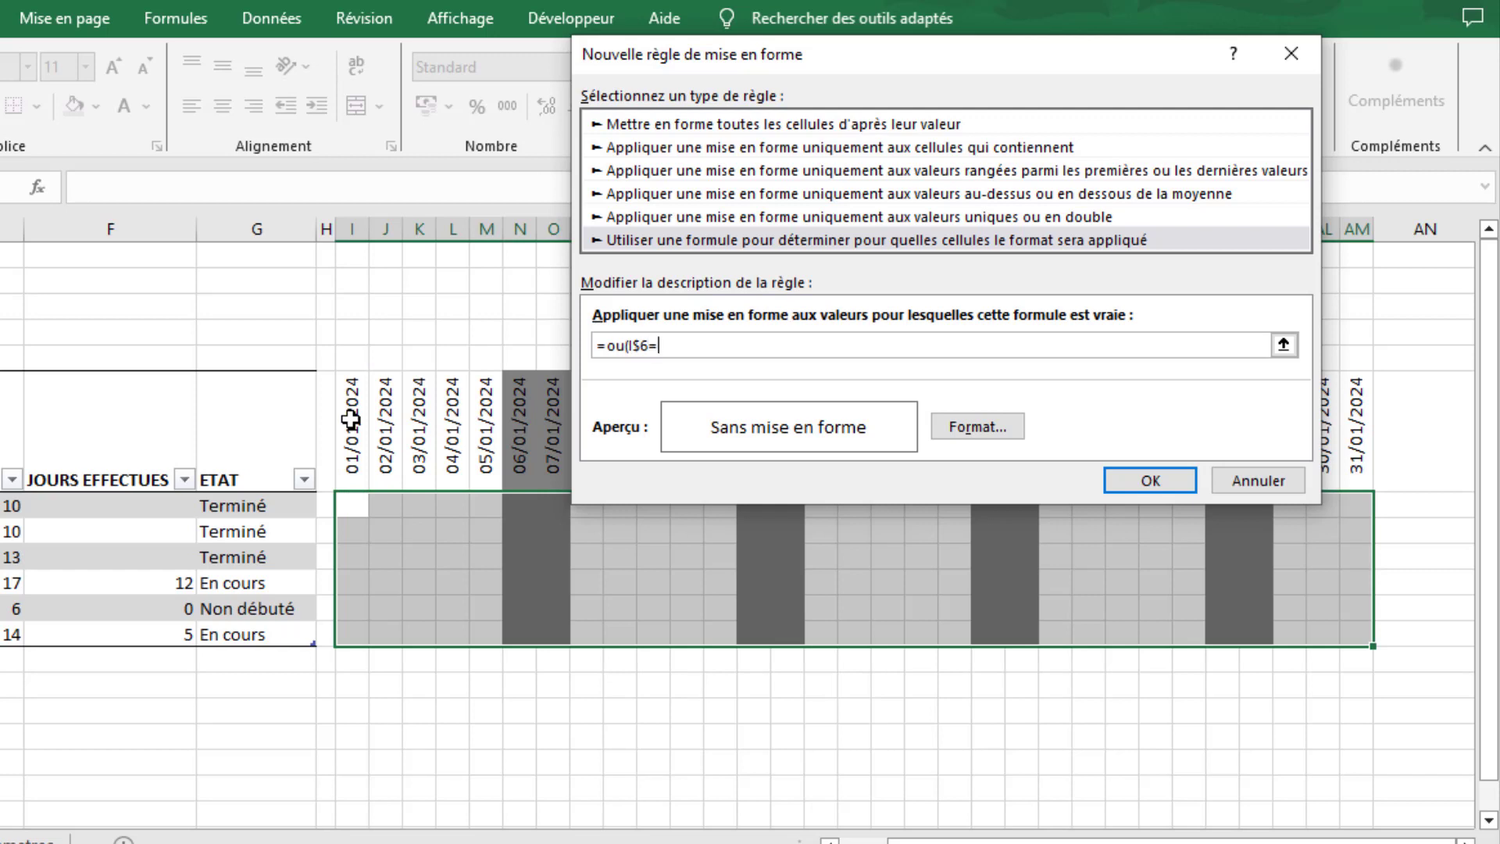
{"action": "key", "text": "F3"}
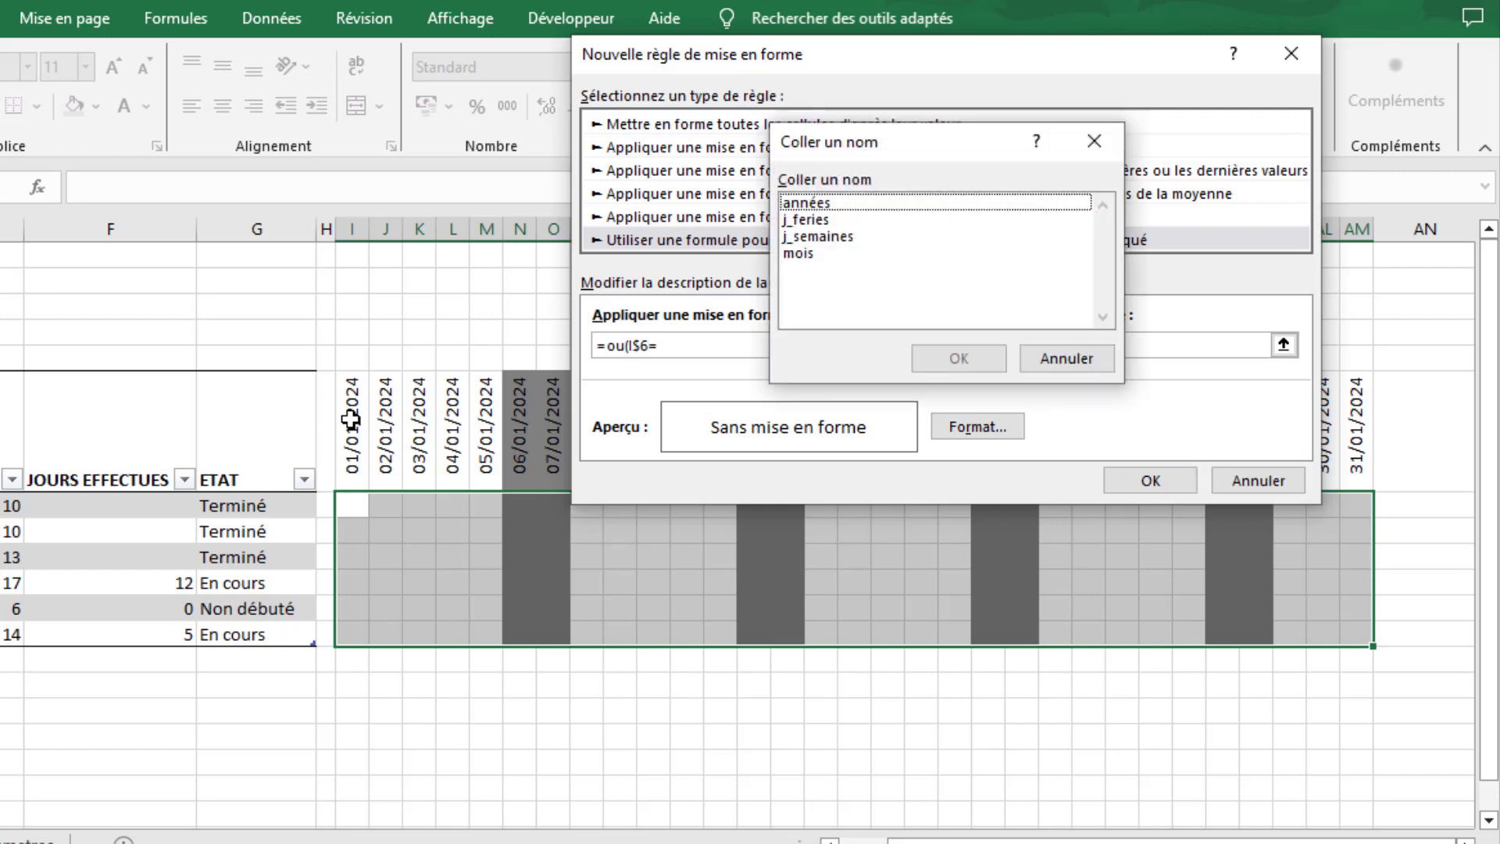
{"action": "double_click", "coordinate": [809, 221]}
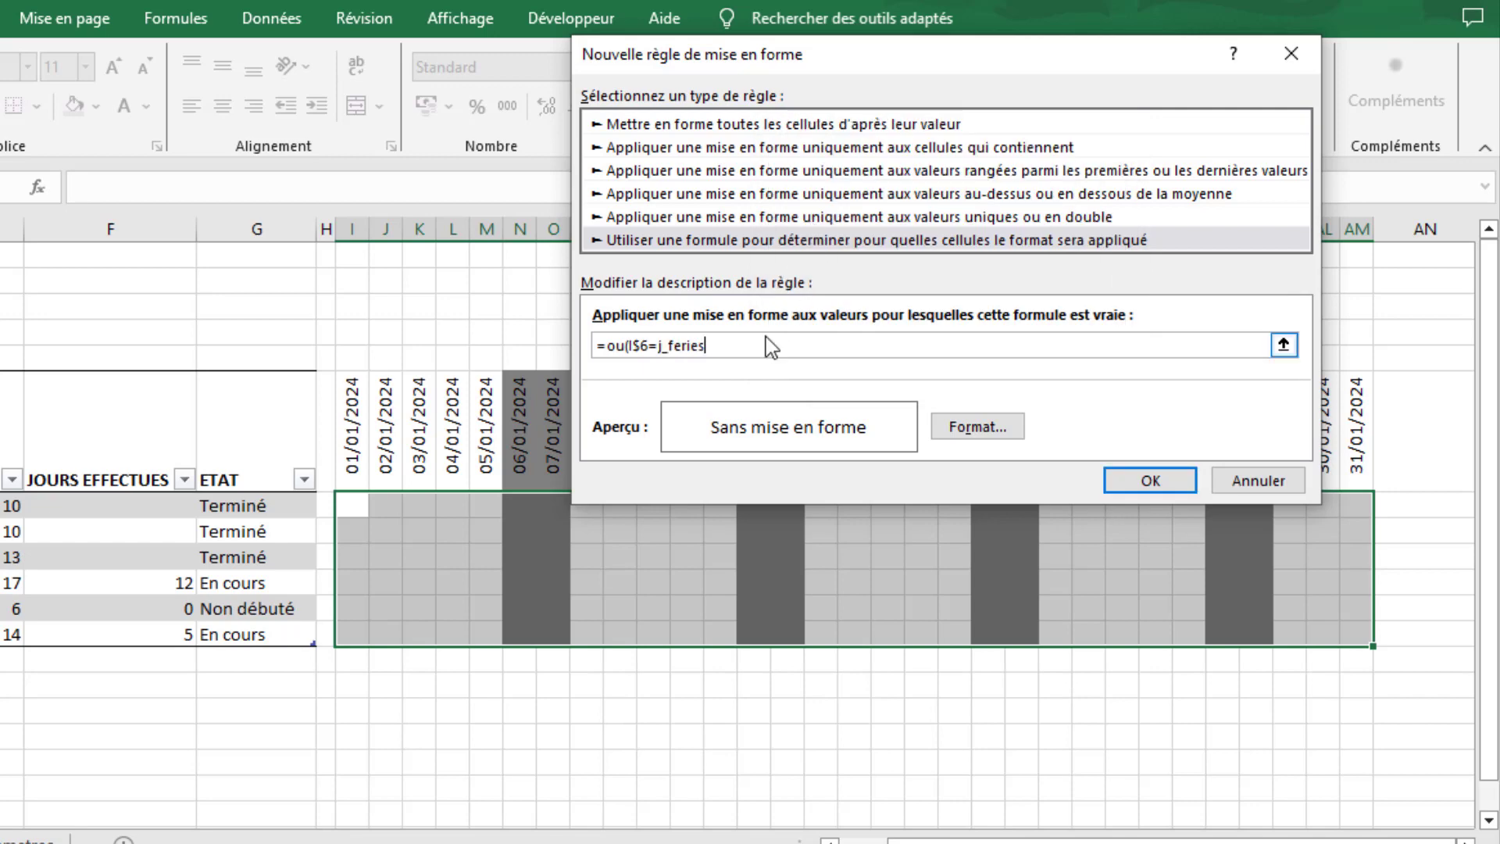
- Give the public holiday rule a dark gold background fill and apply it to I7:AM12
{"action": "left_click", "coordinate": [963, 442]}
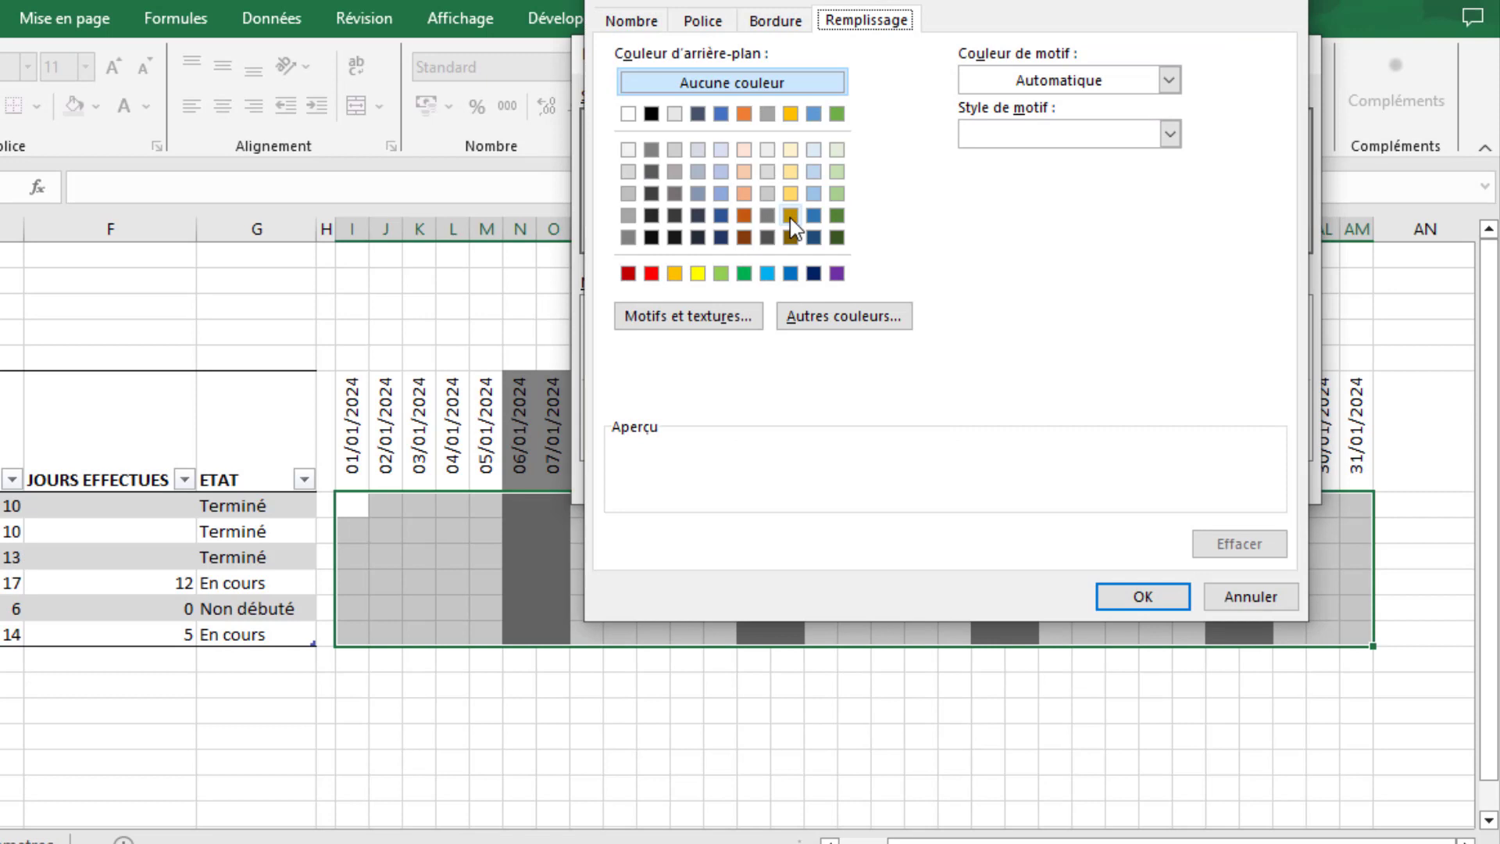
{"action": "left_click", "coordinate": [744, 215]}
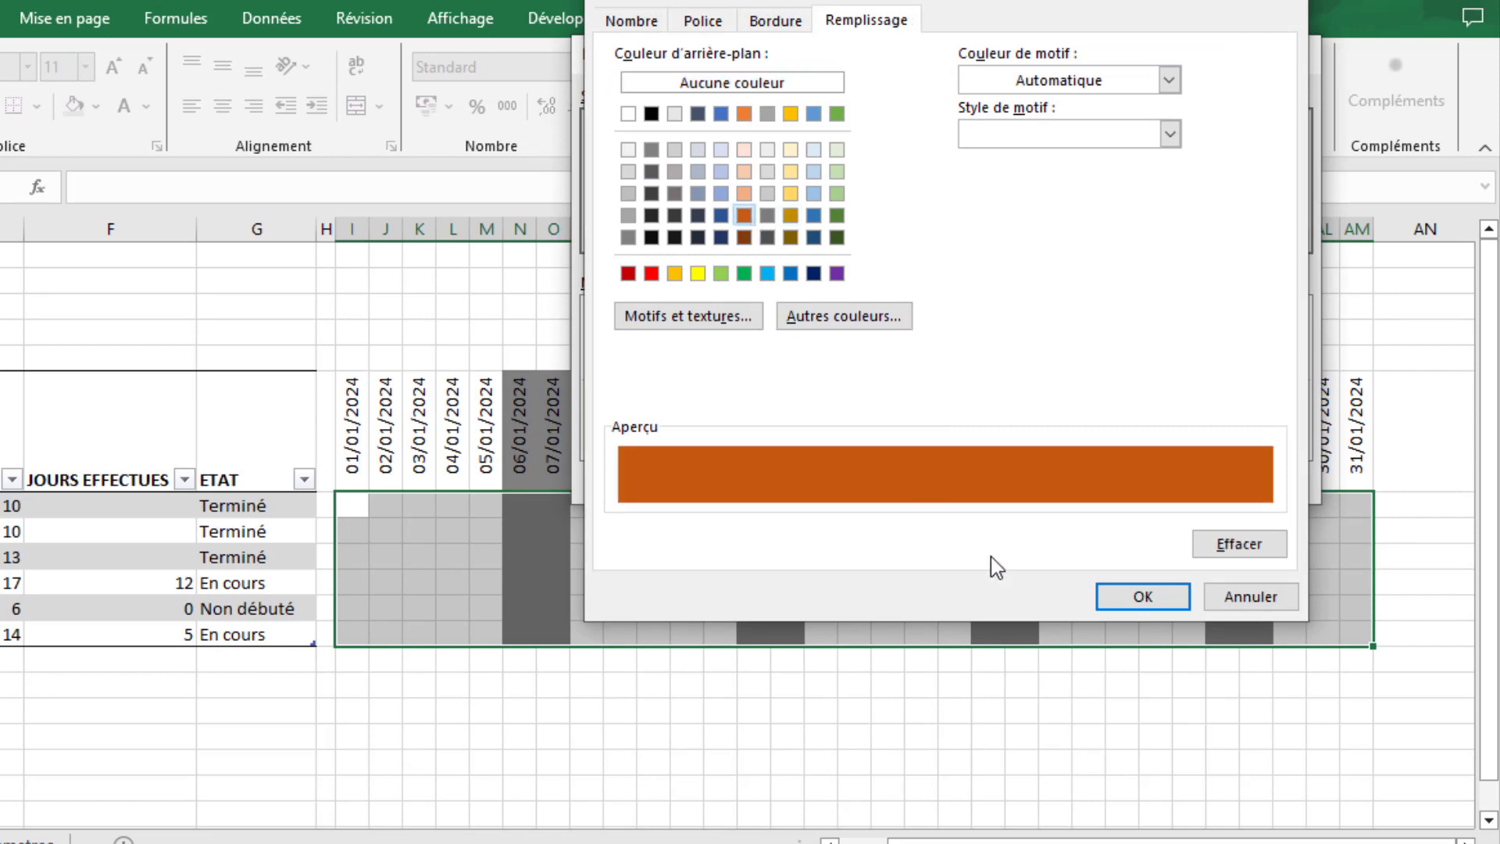
{"action": "left_click", "coordinate": [651, 236]}
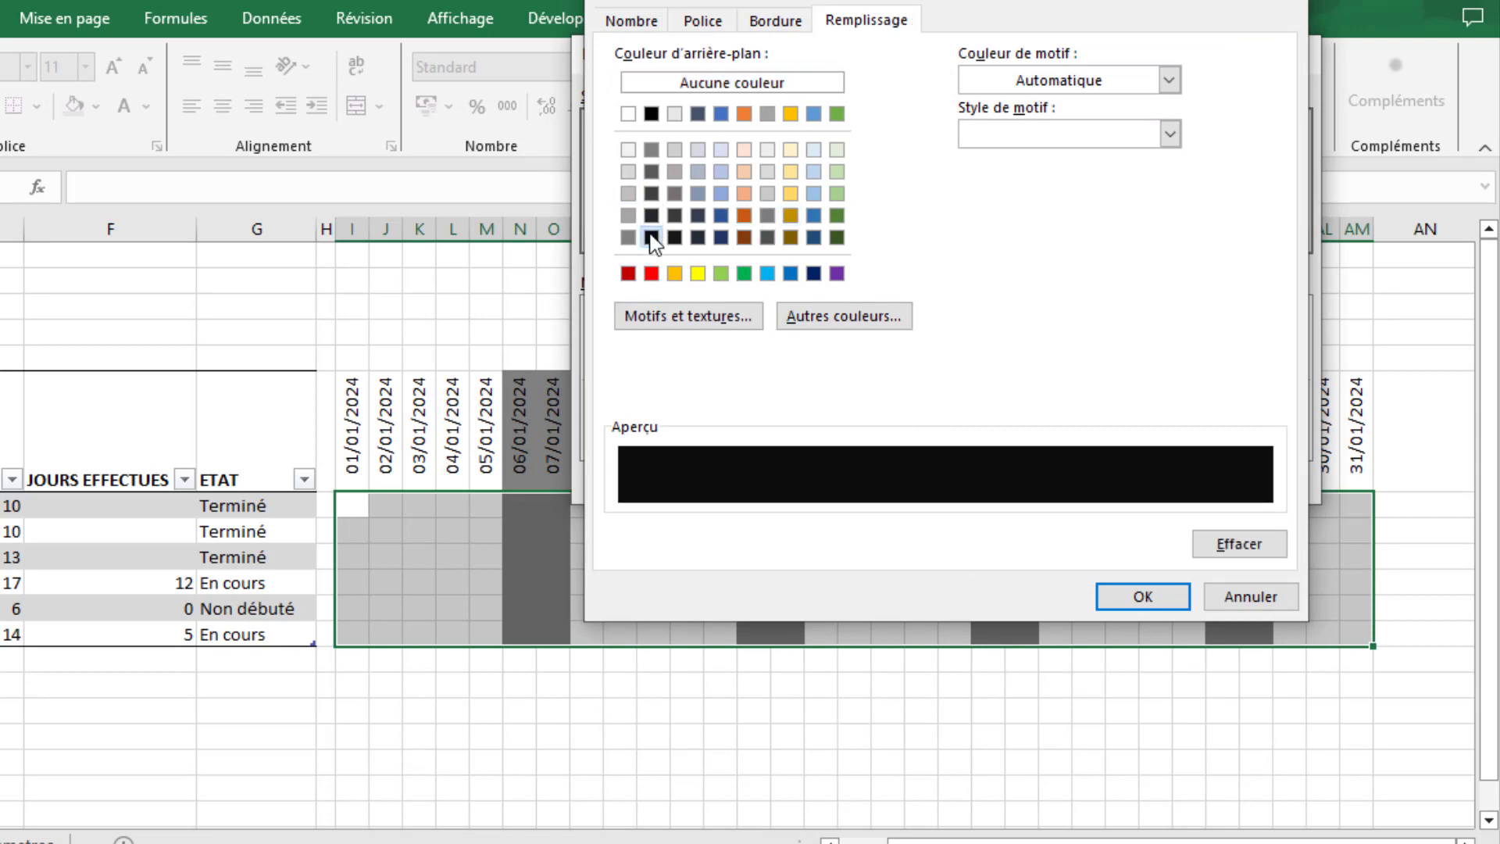
{"action": "left_click", "coordinate": [792, 217]}
{"action": "left_click", "coordinate": [1145, 603]}
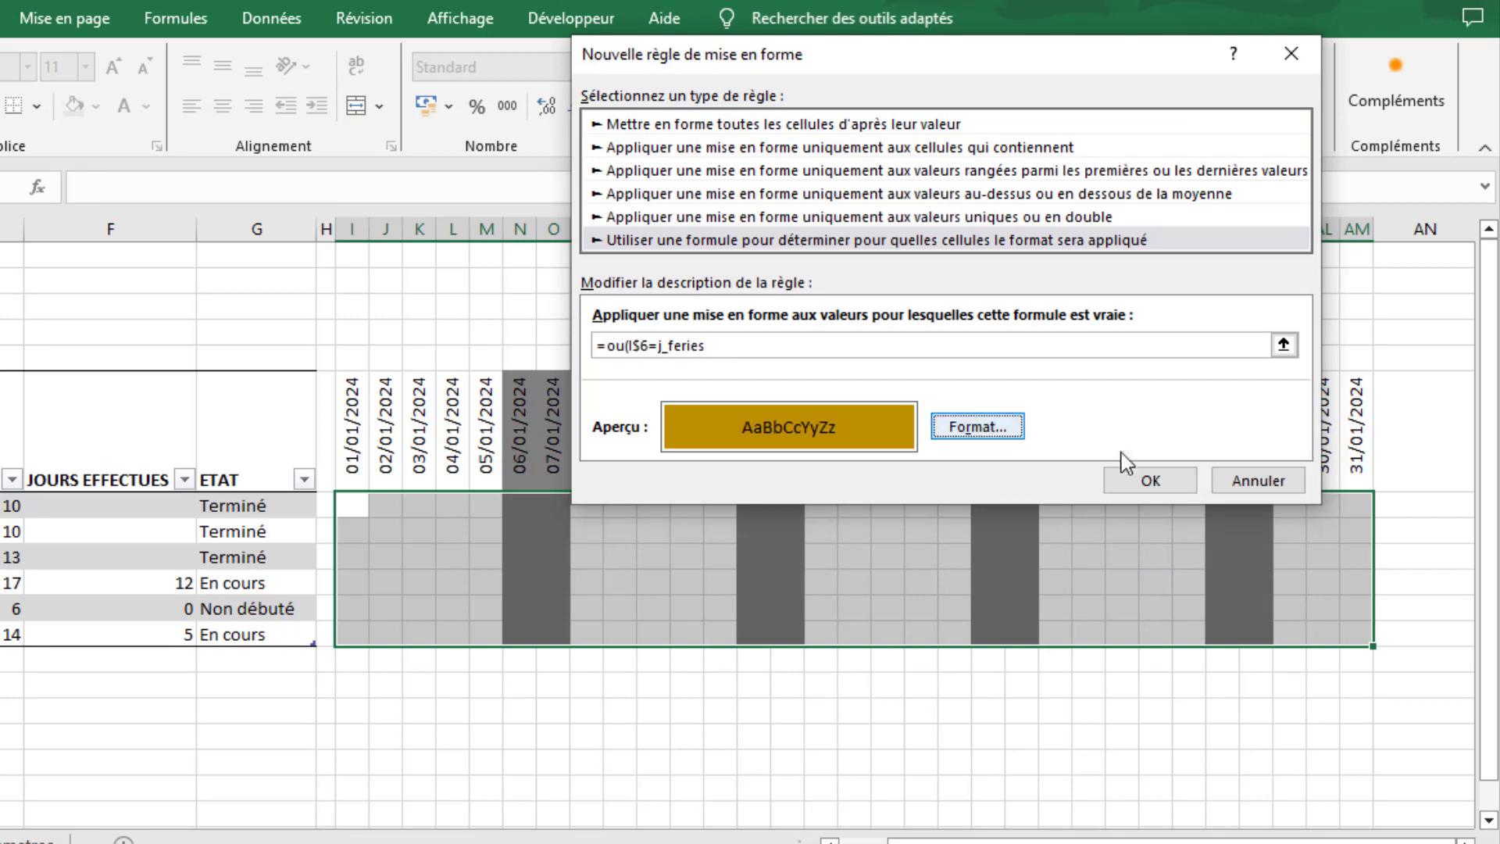
{"action": "left_click", "coordinate": [1149, 479]}
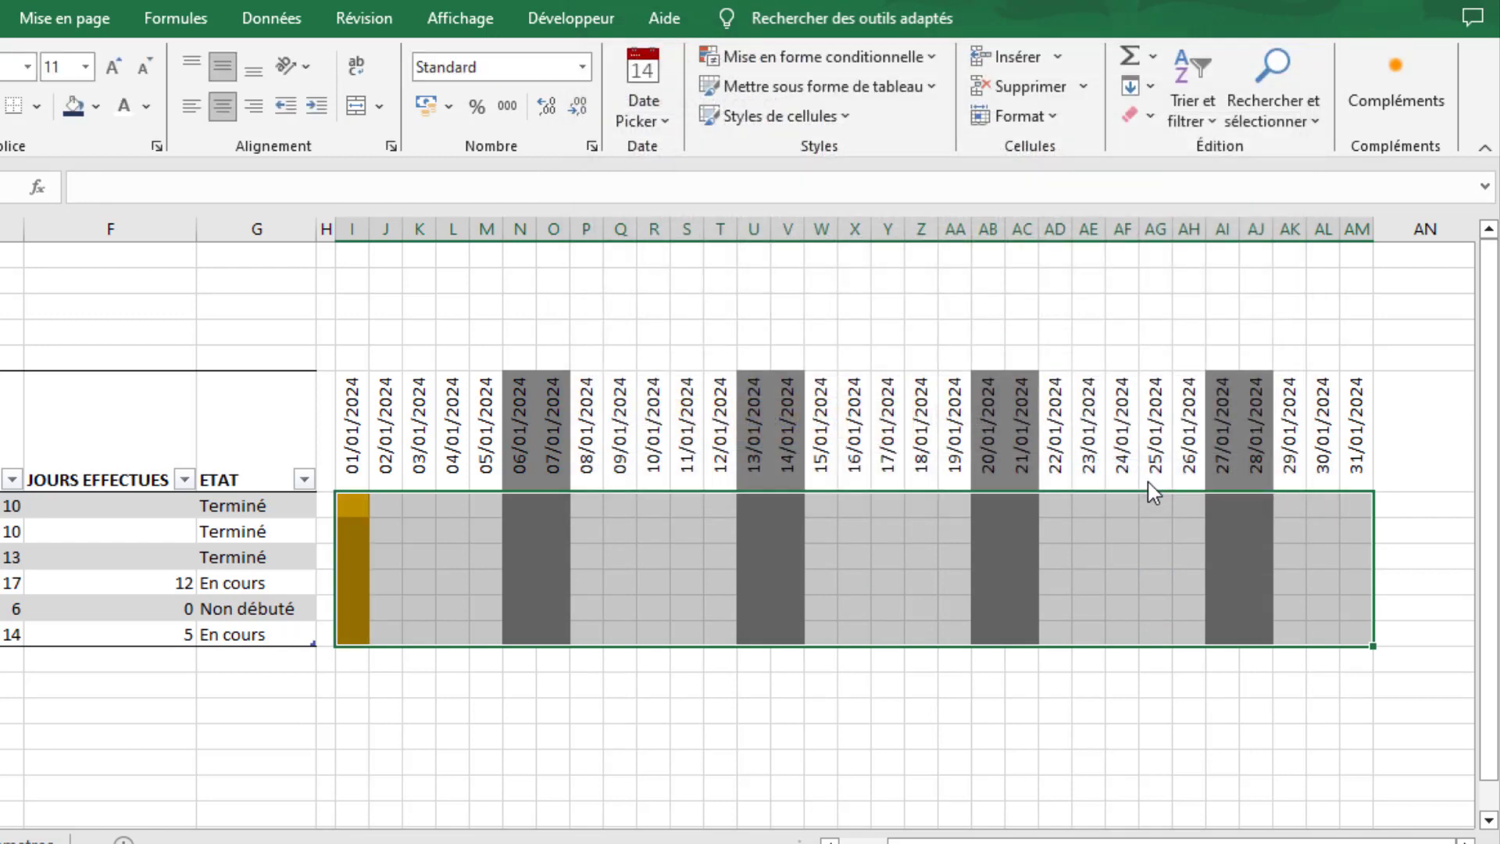
- Switch the month in B2 to Février to check the public holiday shading
{"action": "left_click", "coordinate": [419, 736]}
{"action": "left_click_drag", "start_coordinate": [897, 836], "coordinate": [850, 836]}
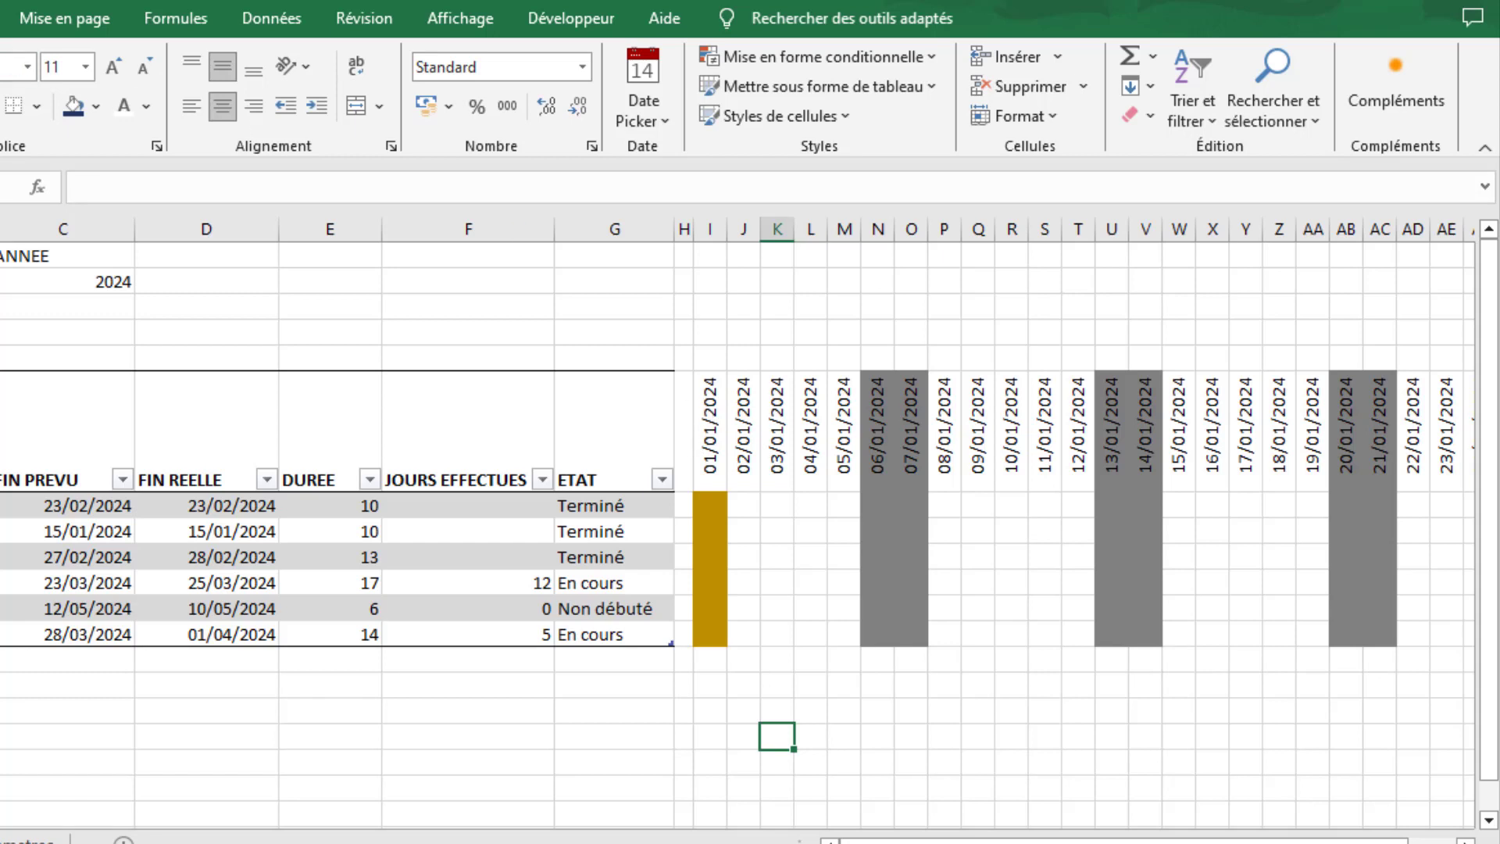
{"action": "left_click", "coordinate": [7, 283]}
{"action": "left_click", "coordinate": [7, 283]}
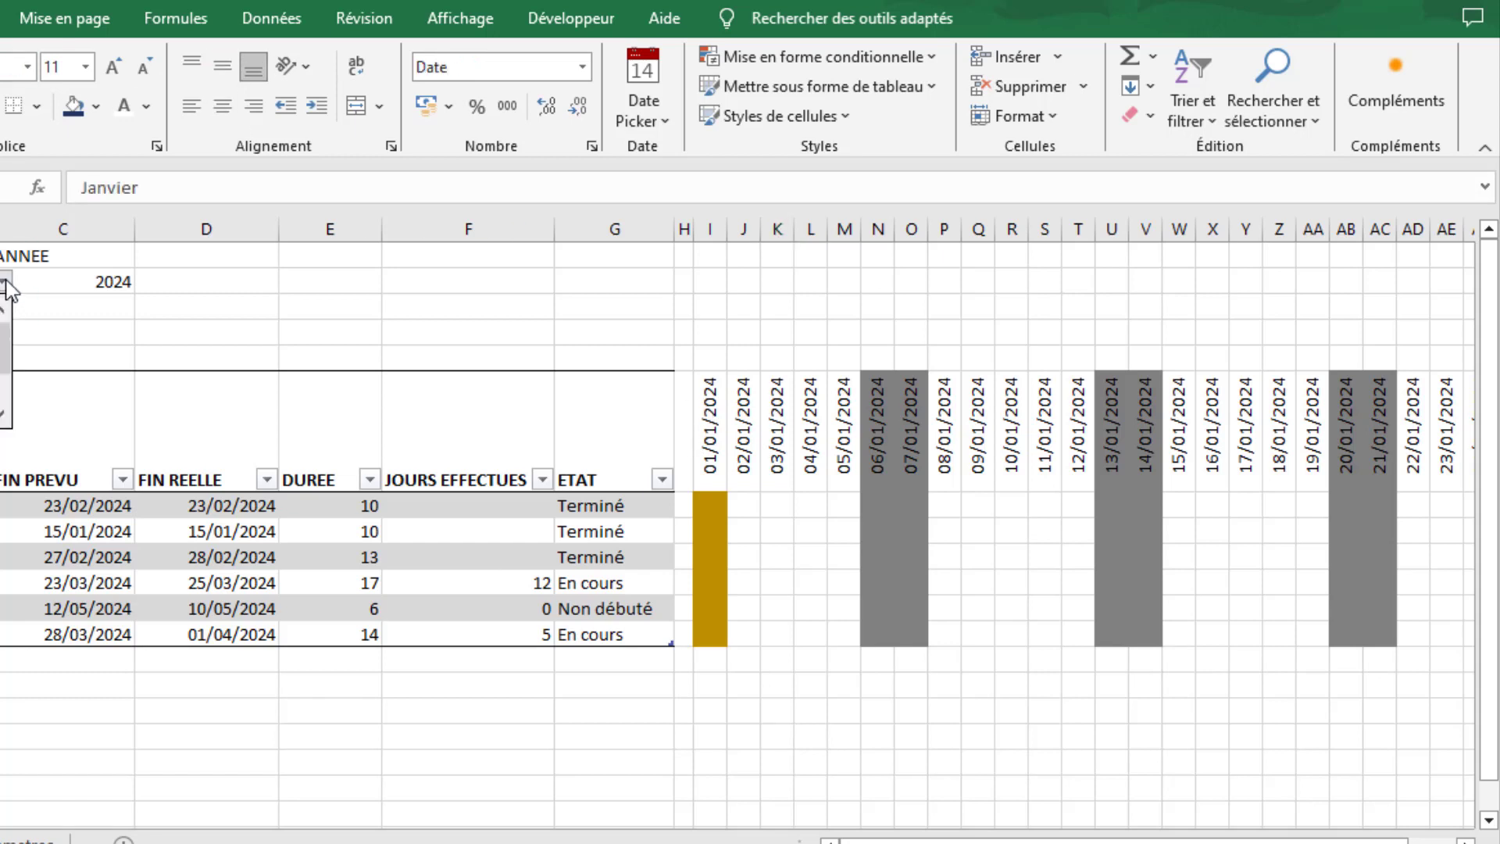
{"action": "left_click", "coordinate": [0, 320]}
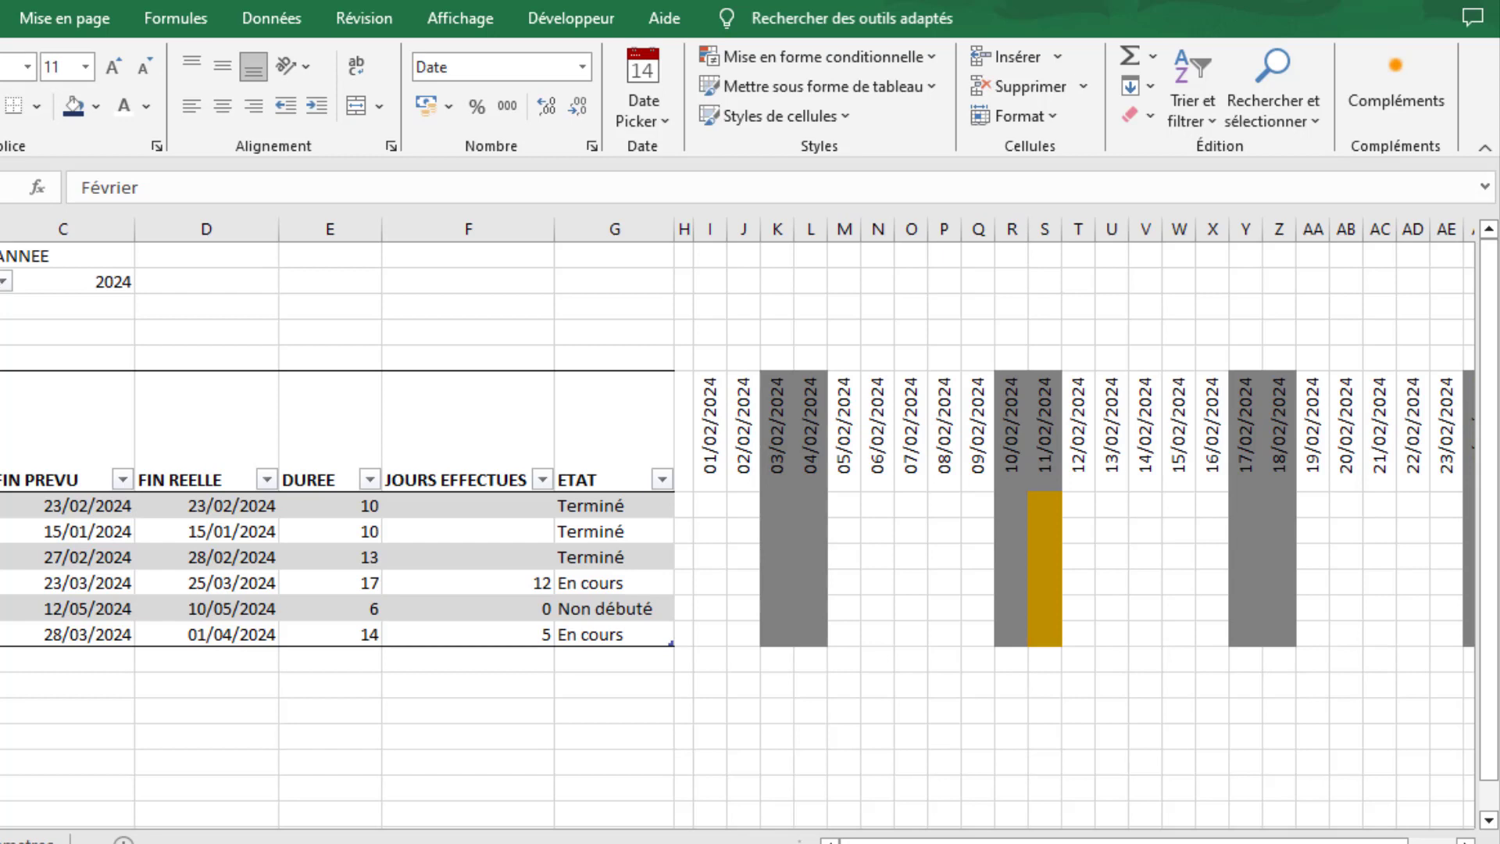
- Extend the public holiday rule's range to =$I$6:$AM$12 so that it covers the date row
{"action": "left_click", "coordinate": [719, 498]}
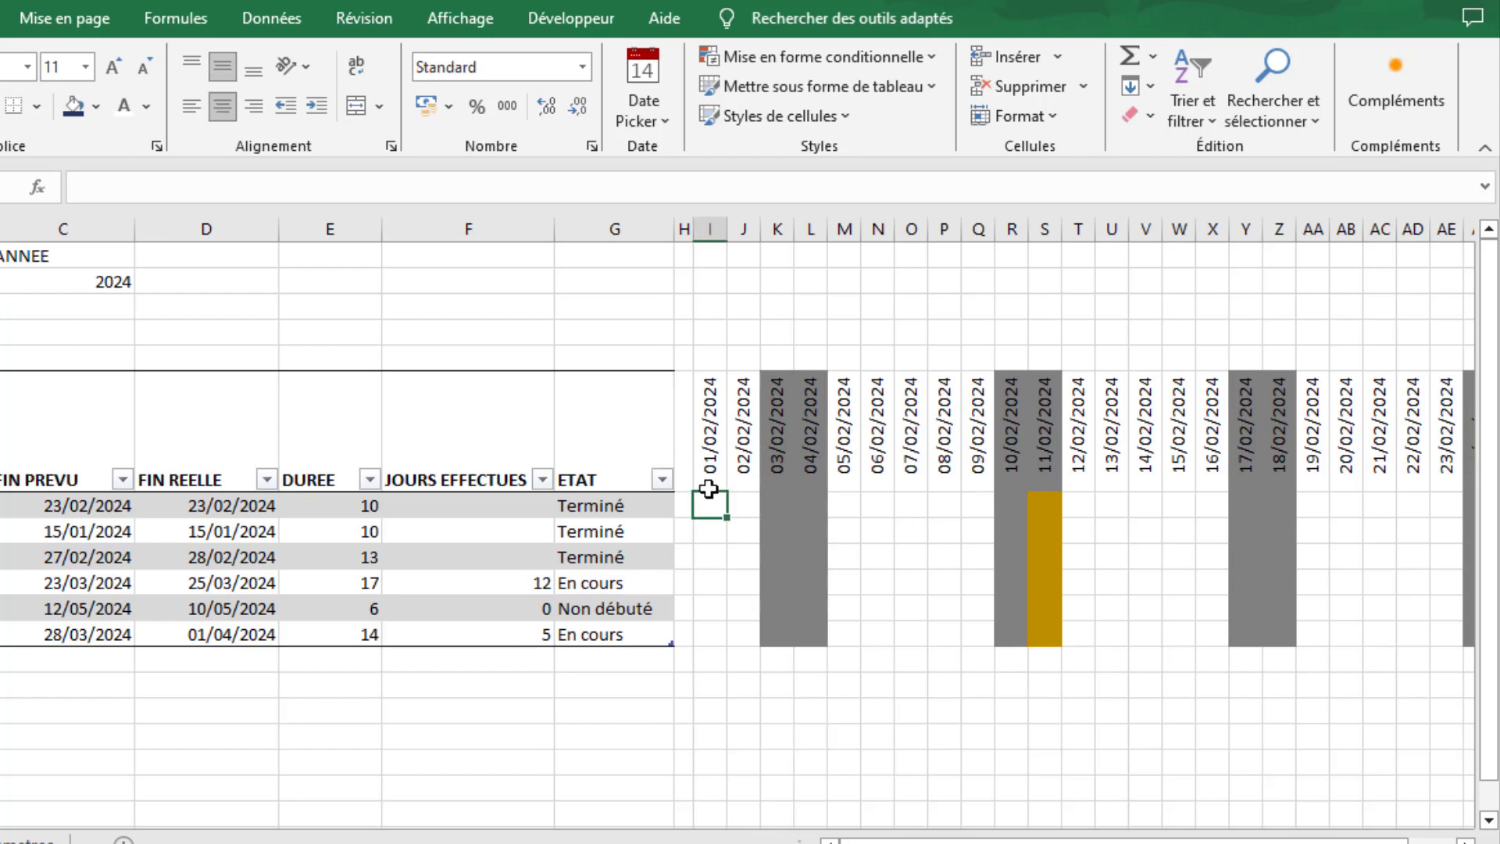
{"action": "left_click", "coordinate": [820, 56]}
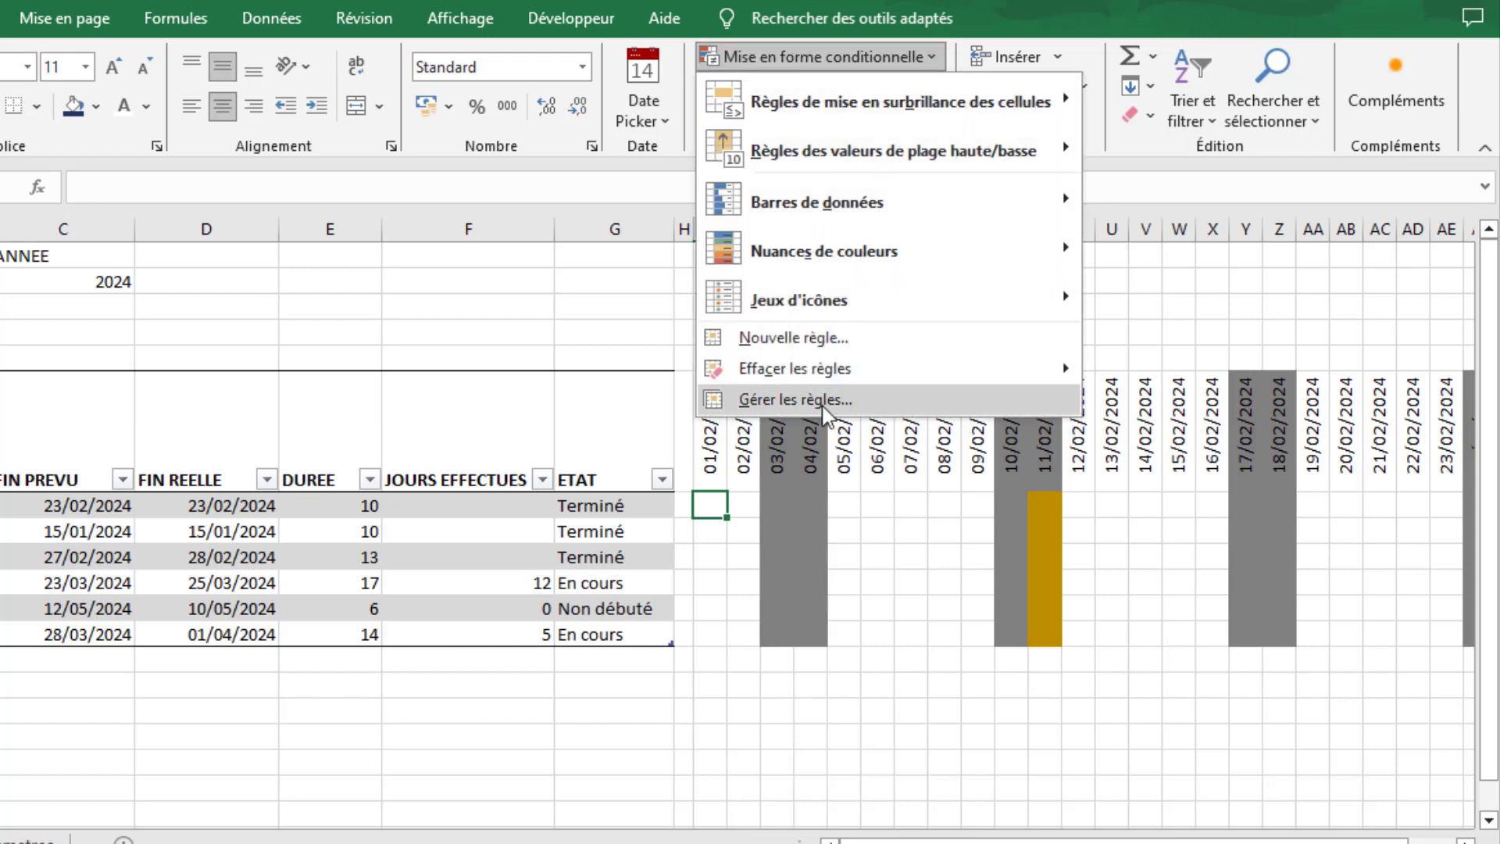
{"action": "left_click", "coordinate": [824, 403]}
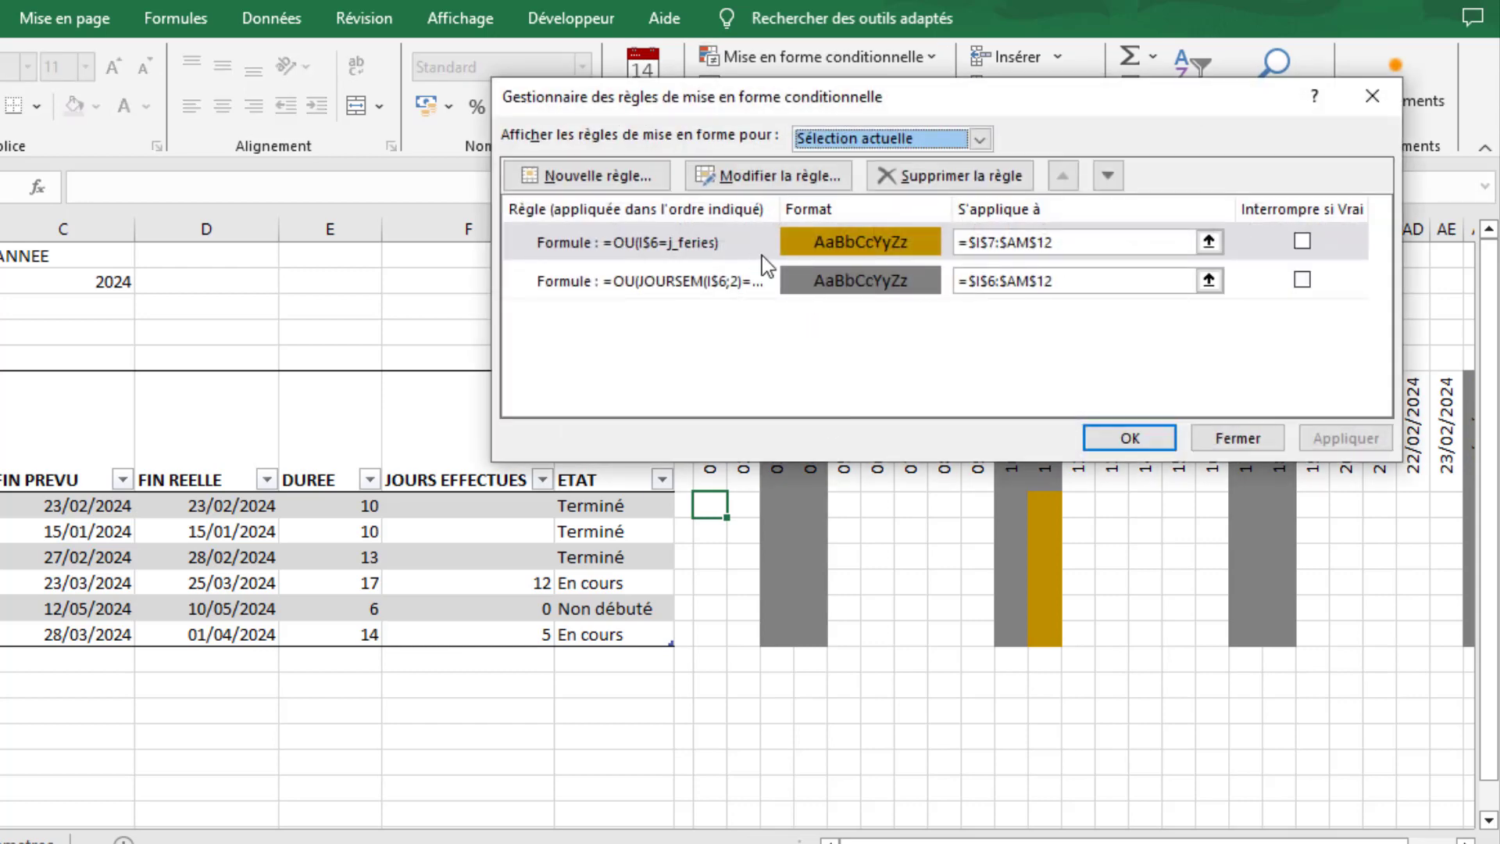
{"action": "left_click", "coordinate": [1070, 243]}
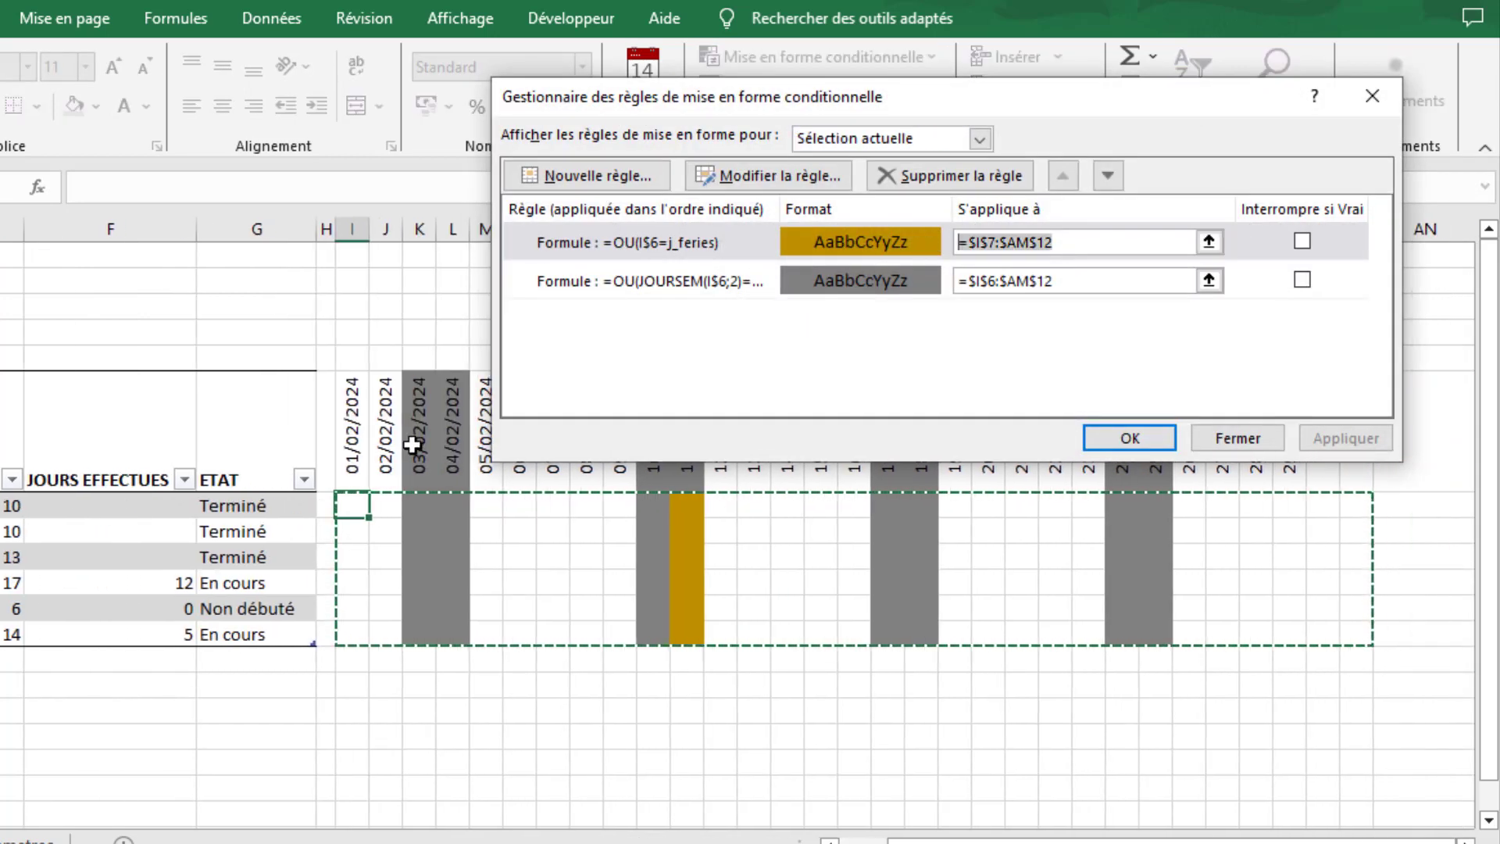
{"action": "key", "text": "BackSpace"}
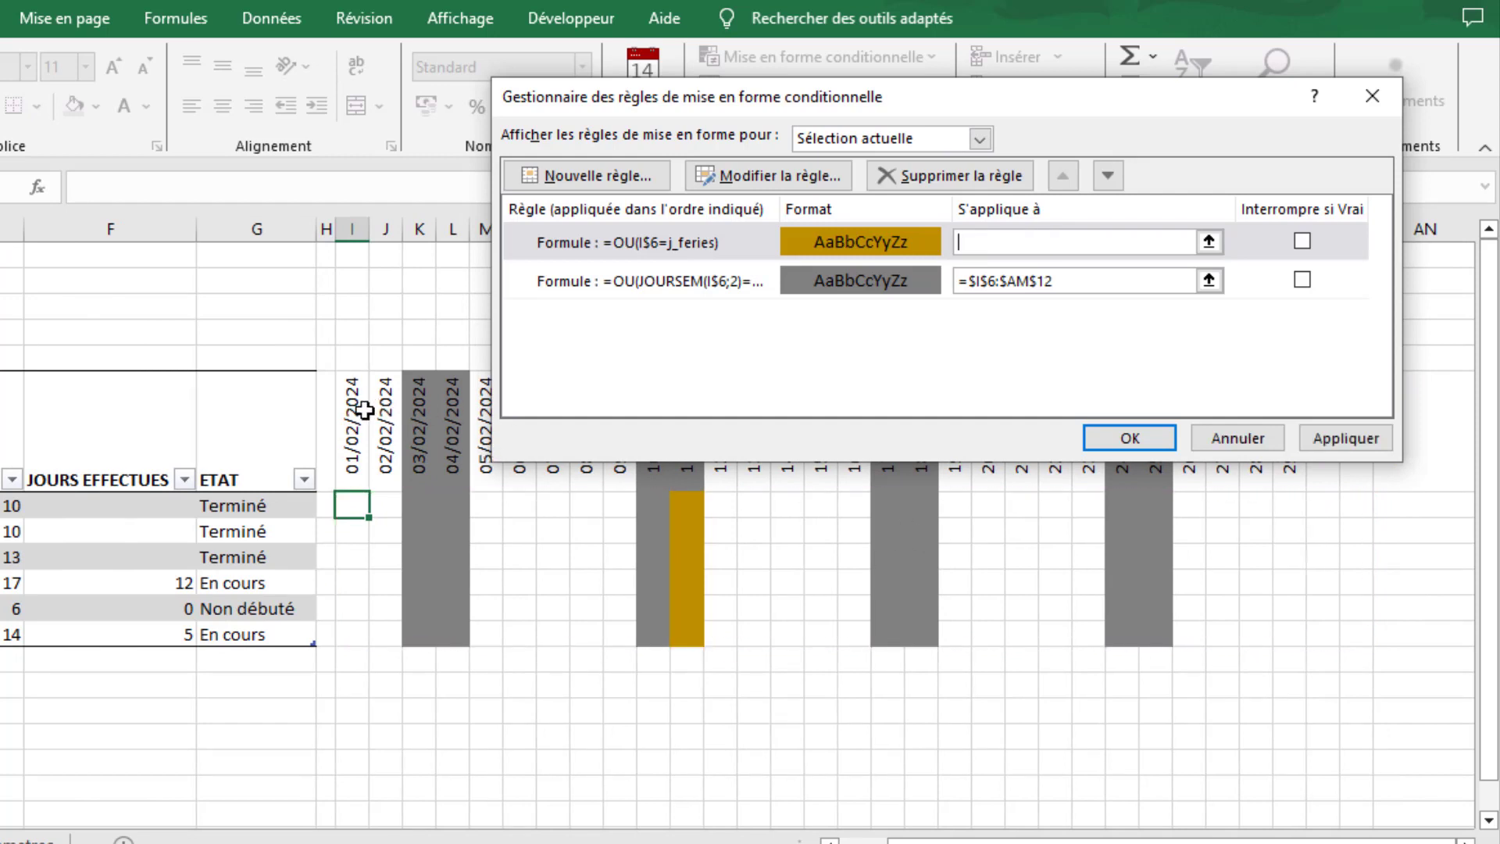
{"action": "left_click_drag", "start_coordinate": [364, 409], "coordinate": [1363, 634]}
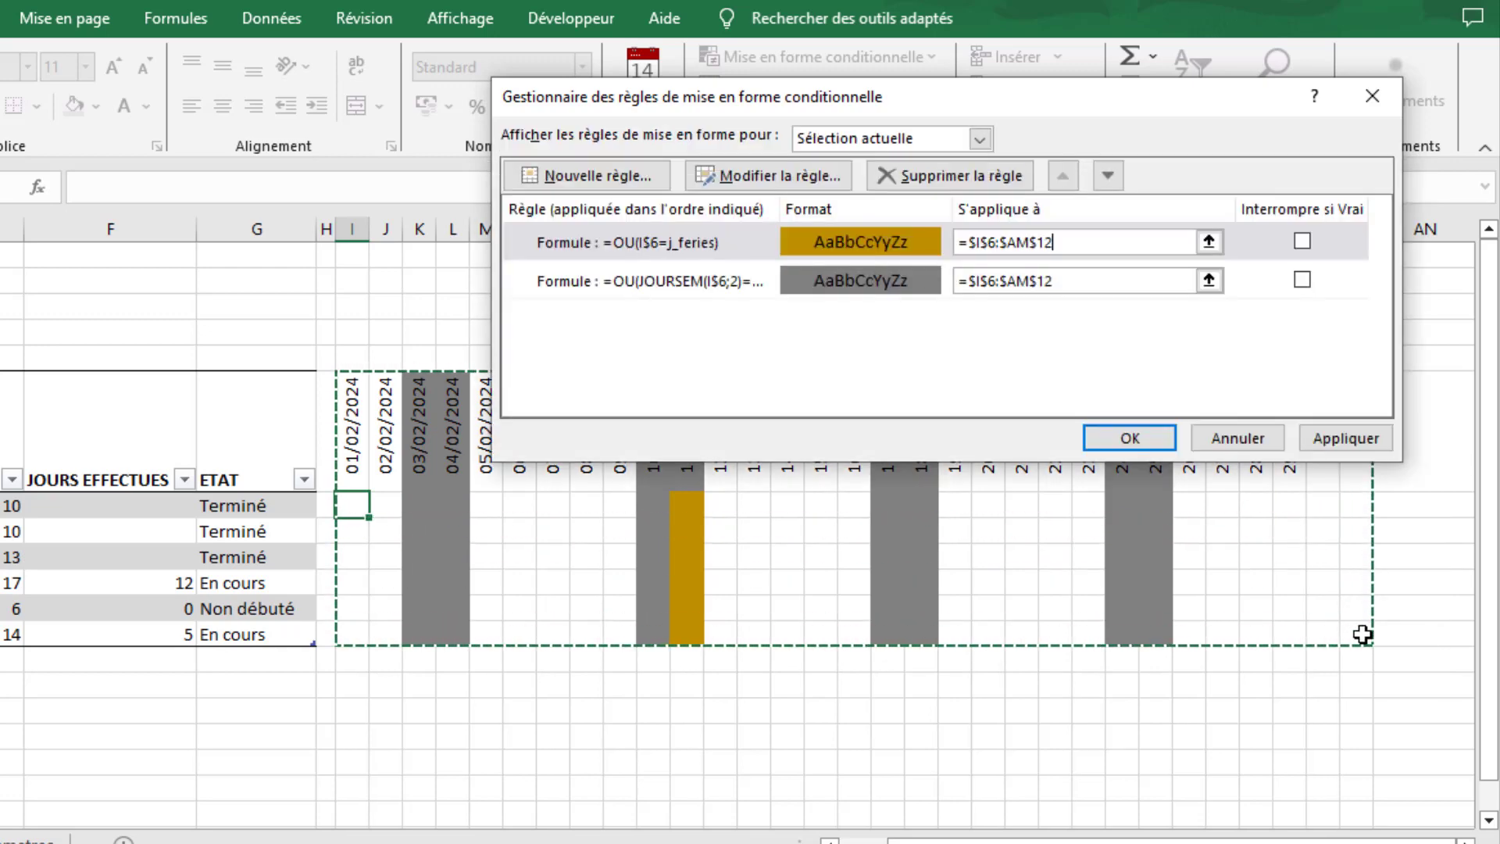
{"action": "left_click", "coordinate": [1330, 438]}
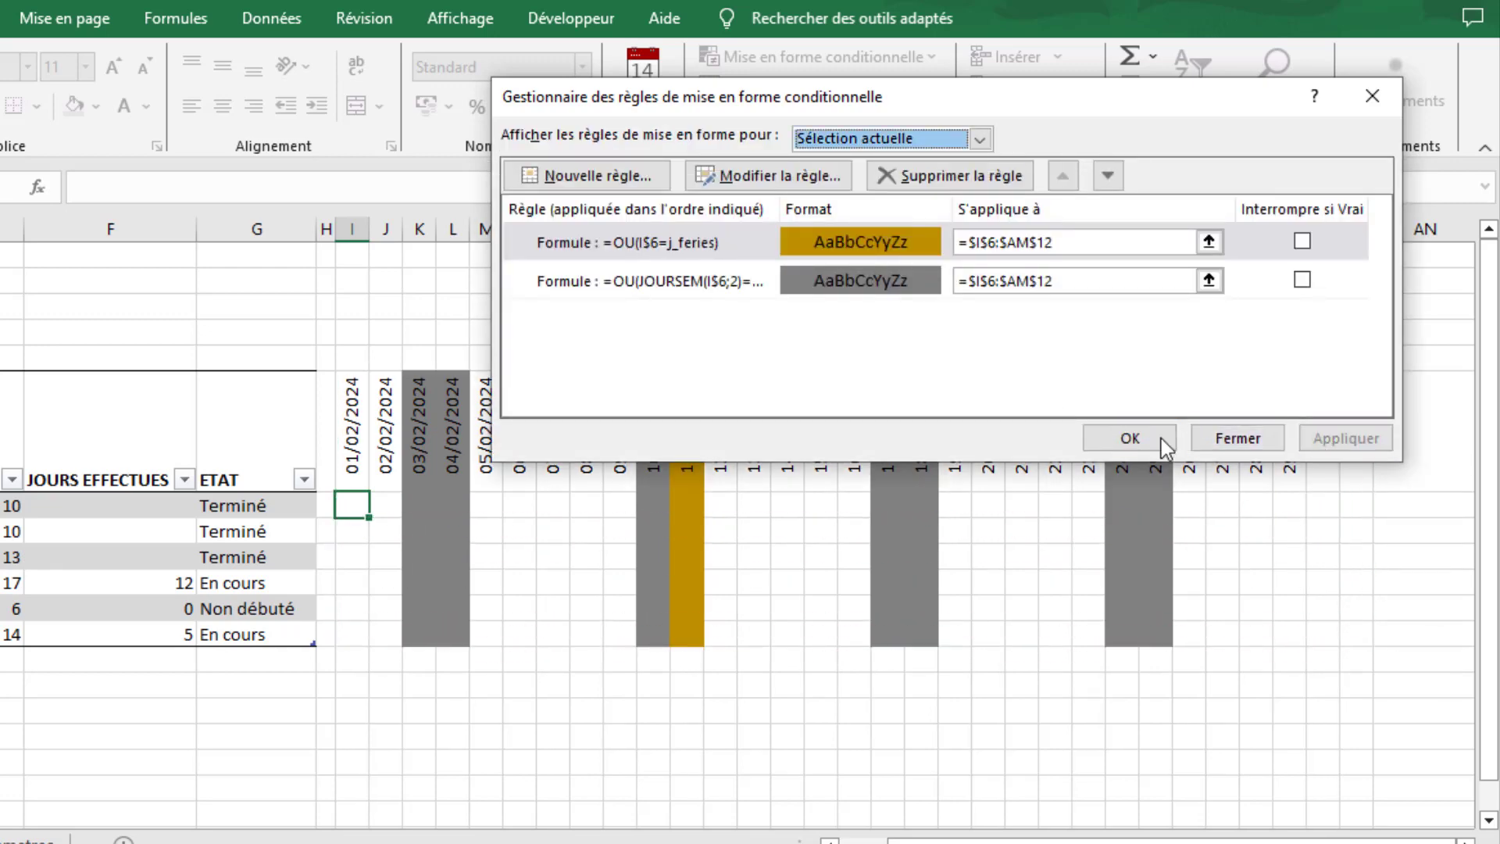
{"action": "left_click", "coordinate": [1130, 439]}
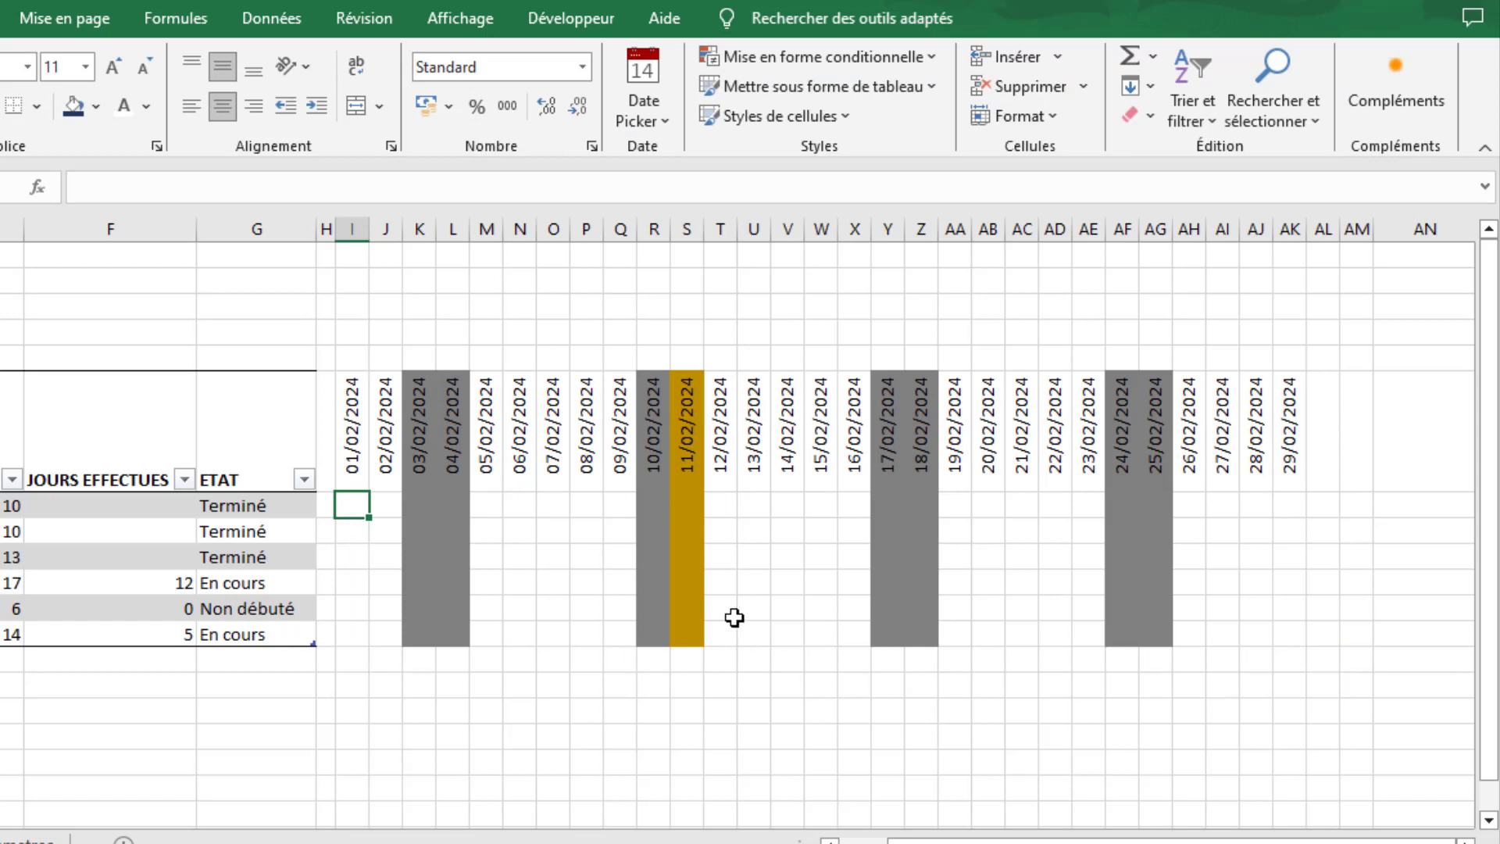
{"action": "left_click", "coordinate": [716, 682]}
- Create a conditional formatting rule for I6:AM12 that uses a formula to determine which cells to format
{"action": "left_click_drag", "start_coordinate": [961, 839], "coordinate": [910, 839]}
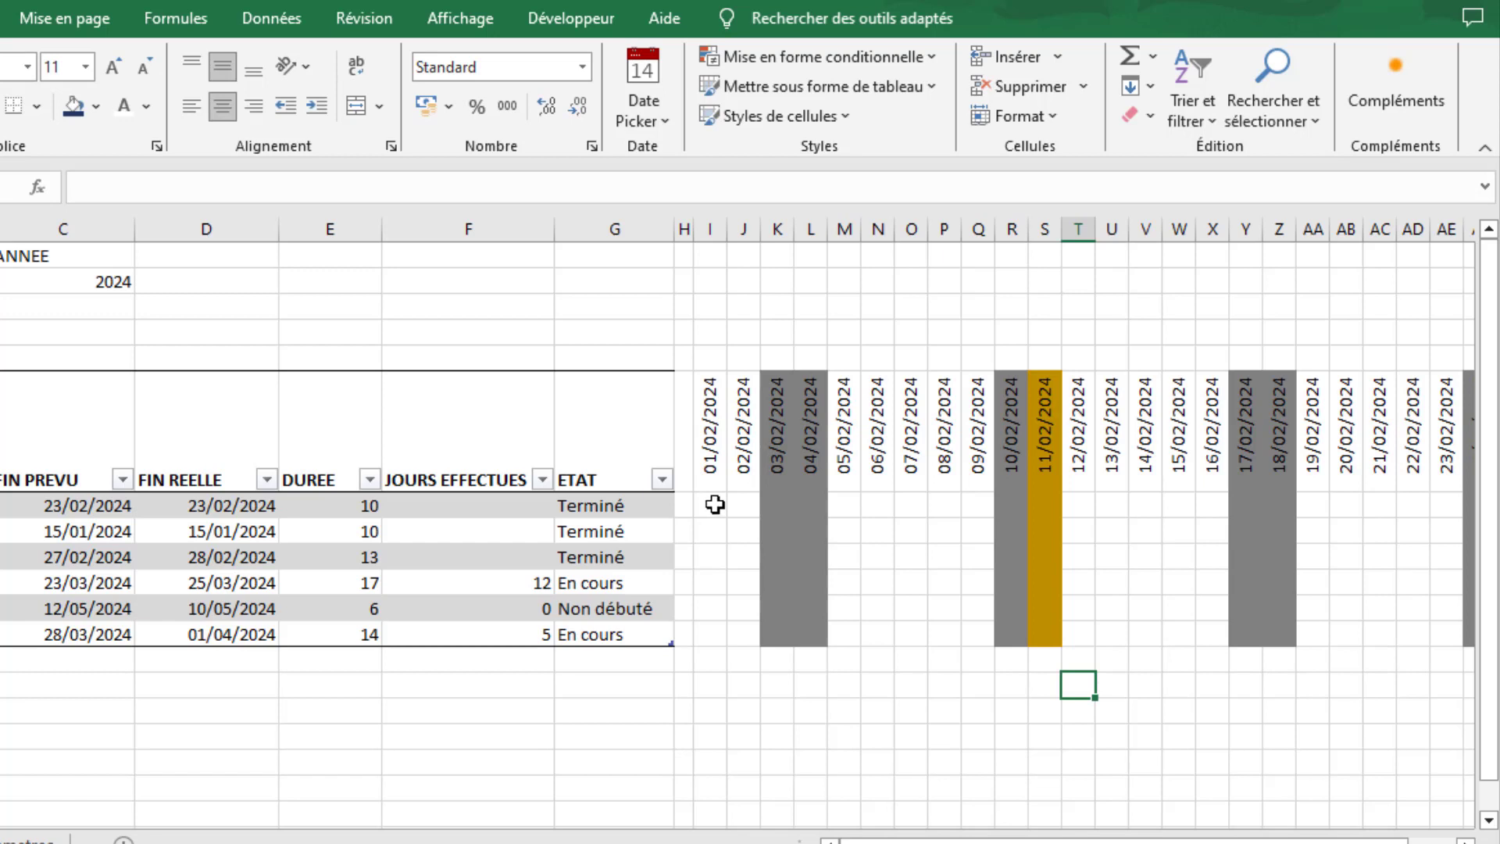
{"action": "left_click", "coordinate": [708, 409]}
{"action": "left_click_drag", "start_coordinate": [708, 408], "coordinate": [1198, 637]}
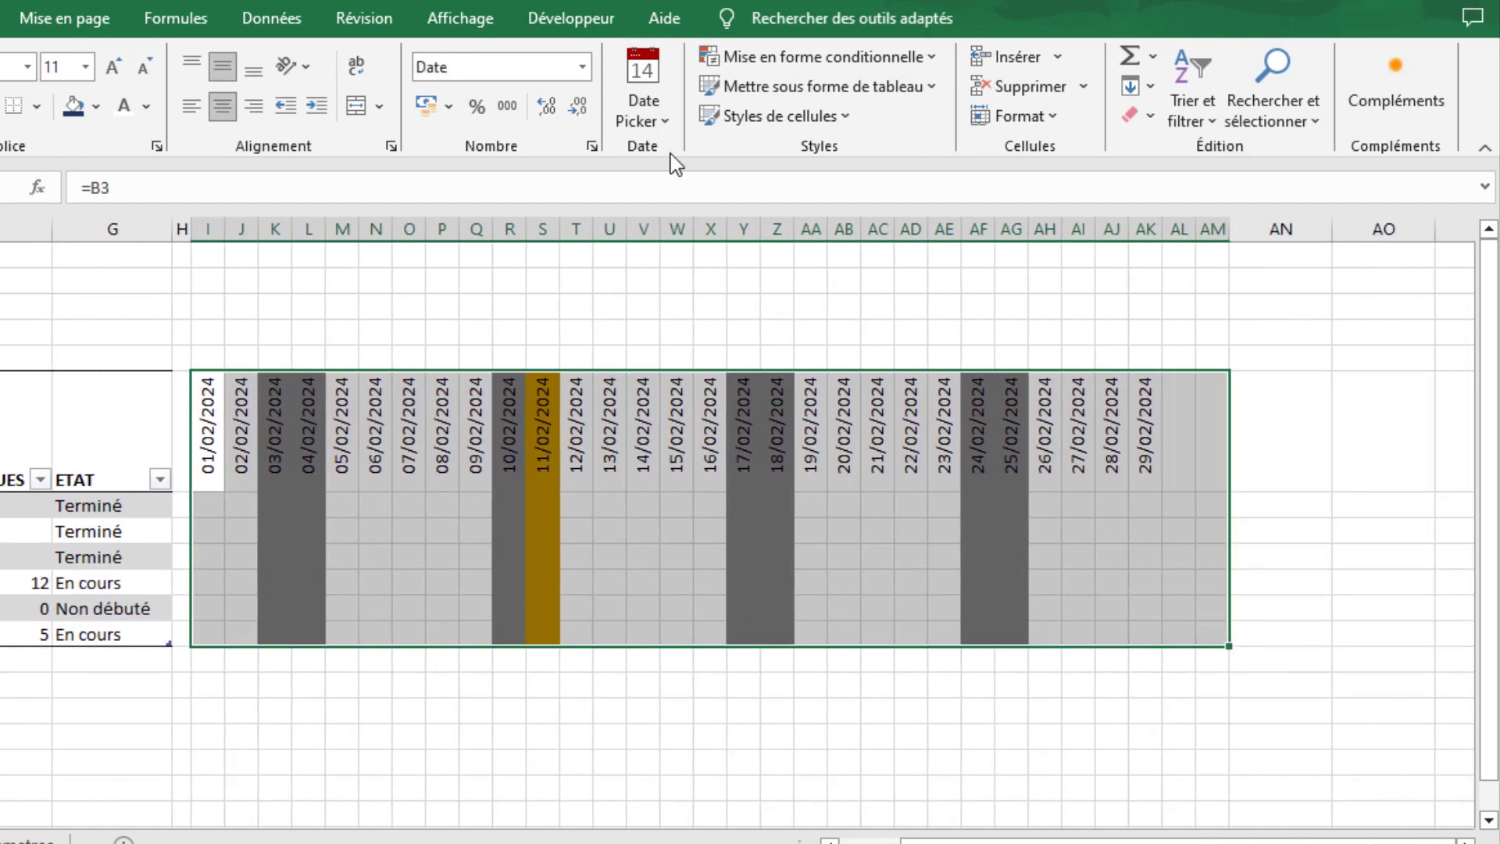
{"action": "left_click", "coordinate": [833, 59]}
{"action": "left_click", "coordinate": [808, 343]}
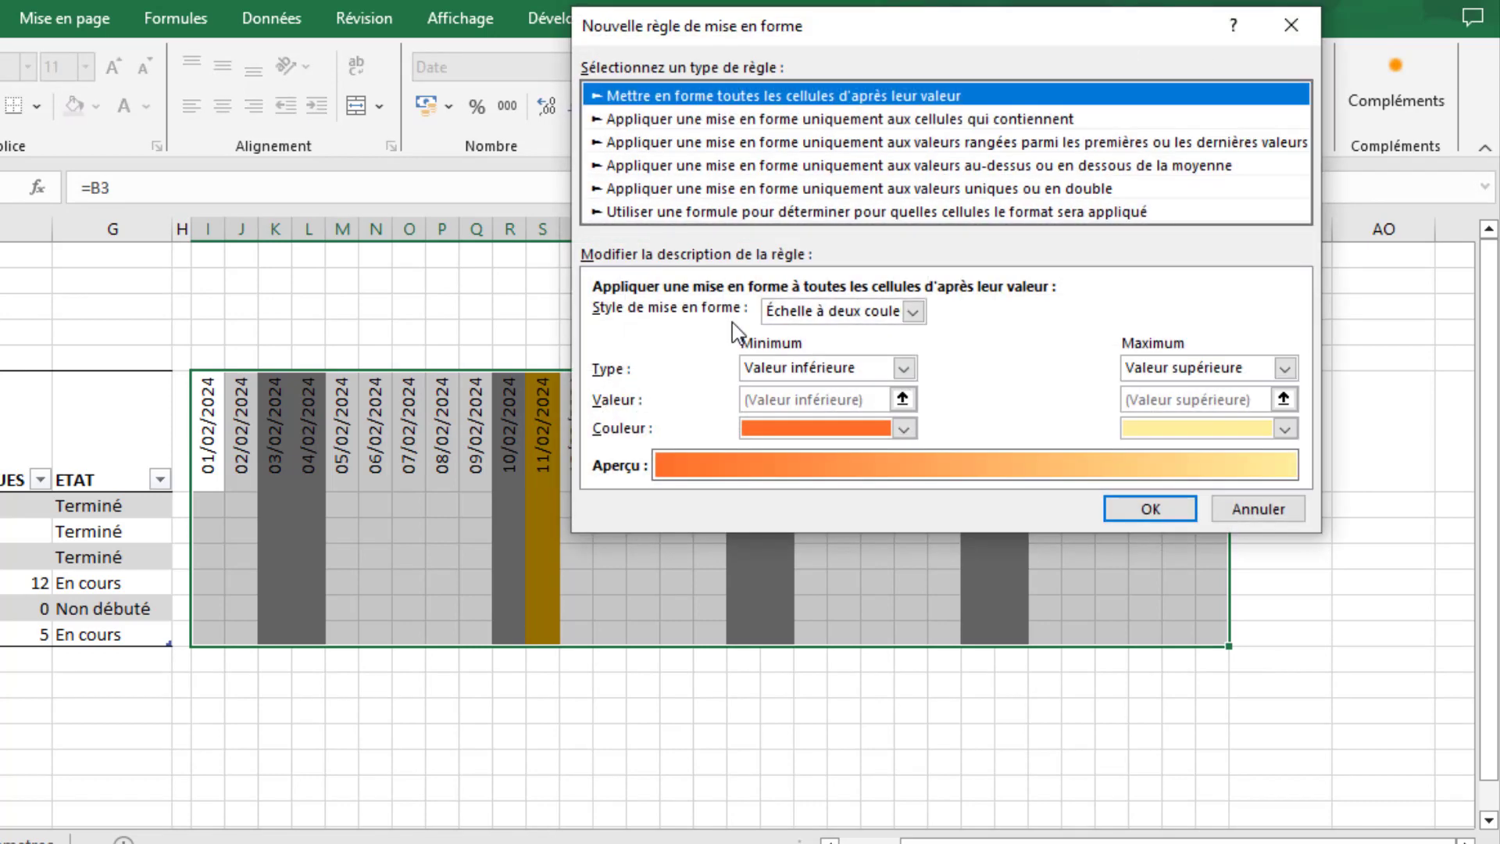
{"action": "left_click", "coordinate": [683, 212]}
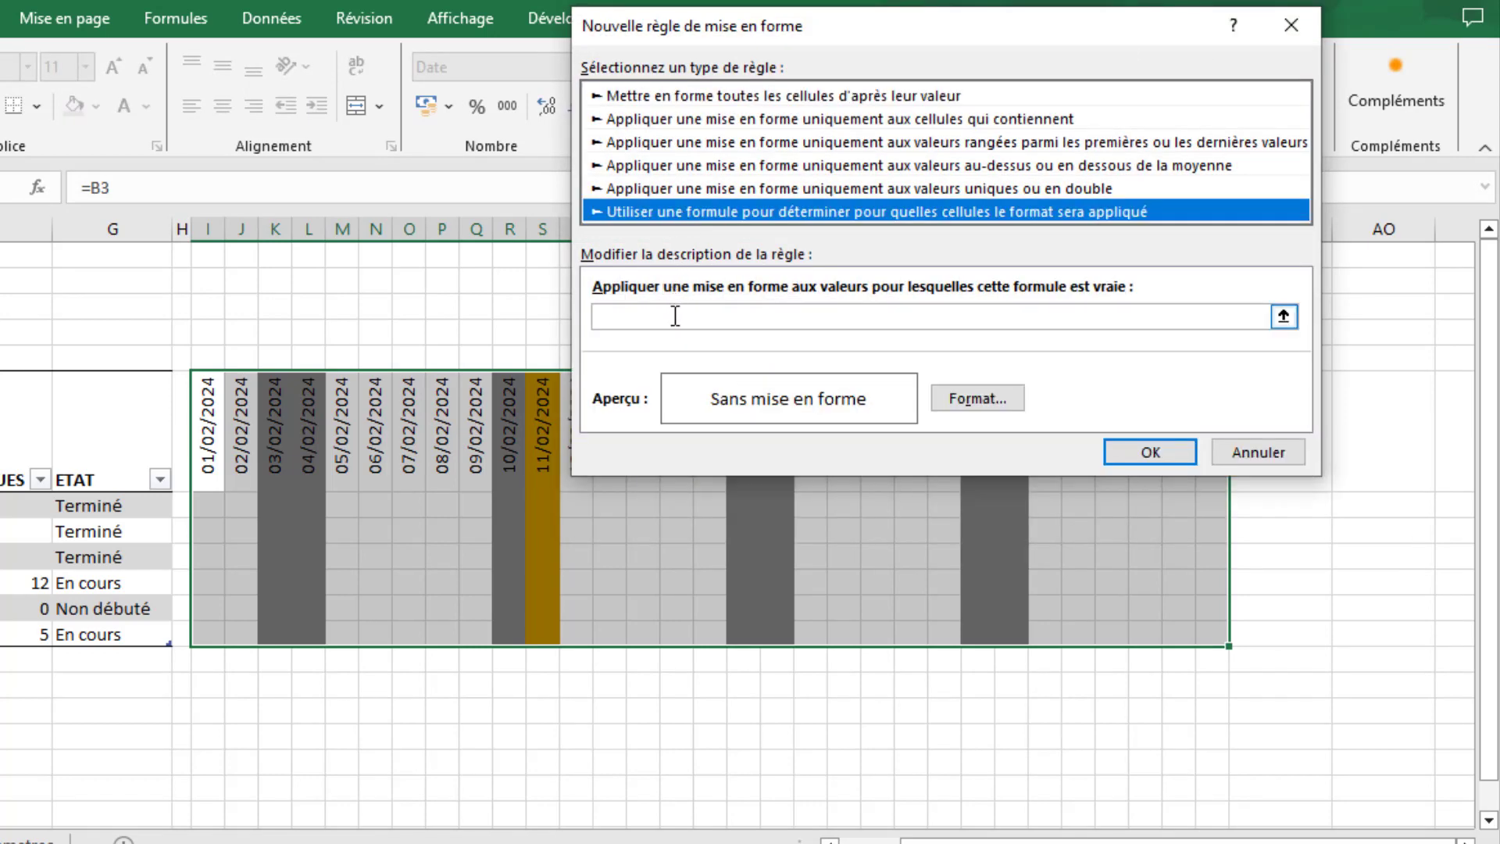
- Enter the rule formula =I$6=aujourdhui() to target the column of the current date
{"action": "left_click", "coordinate": [675, 315]}
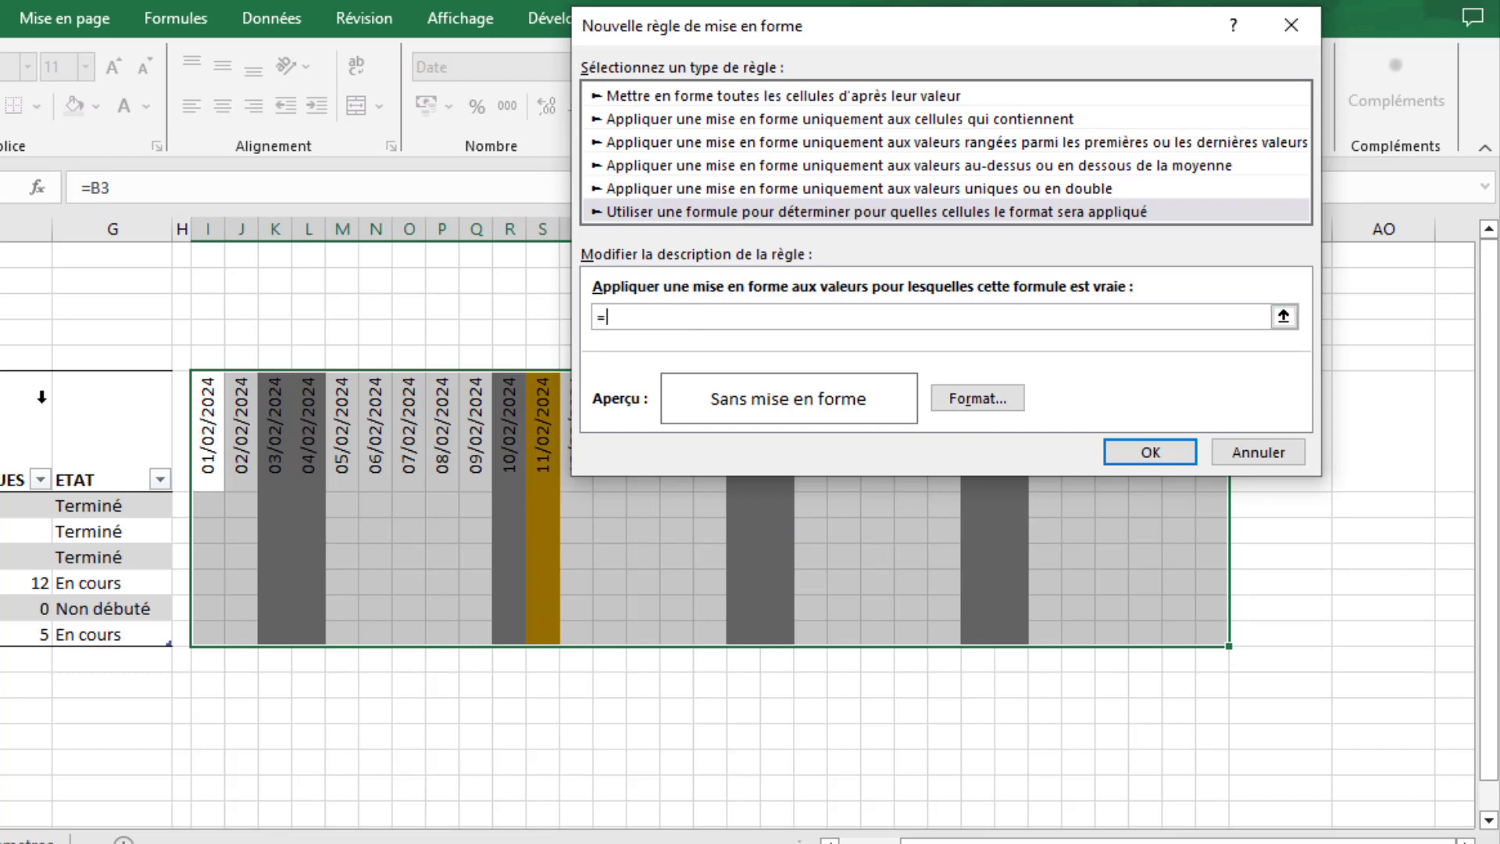
{"action": "left_click", "coordinate": [205, 423]}
{"action": "key", "text": "F4"}
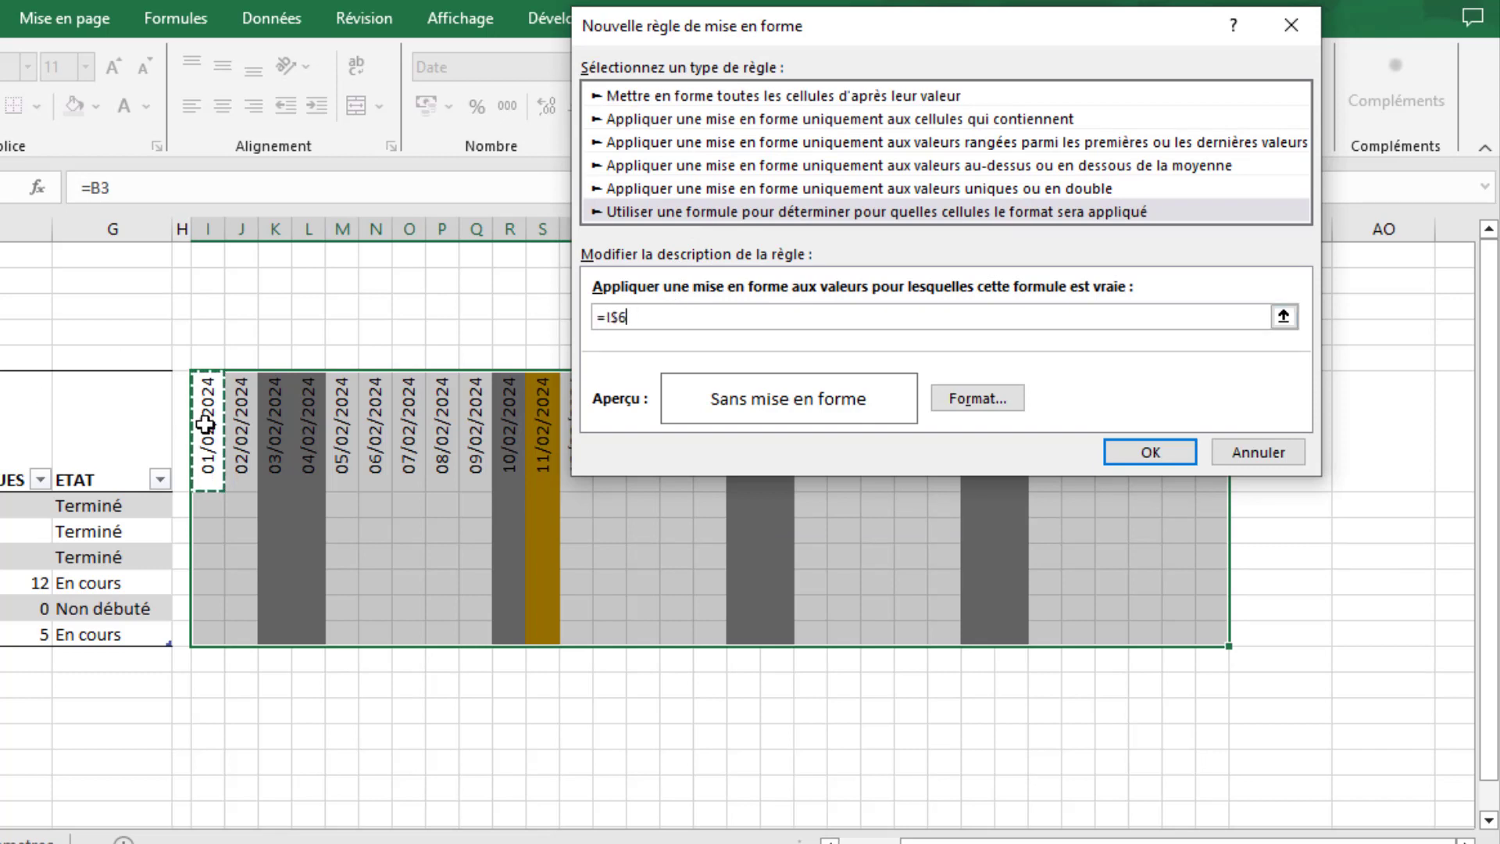
{"action": "type", "text": "=aujourdhui("}
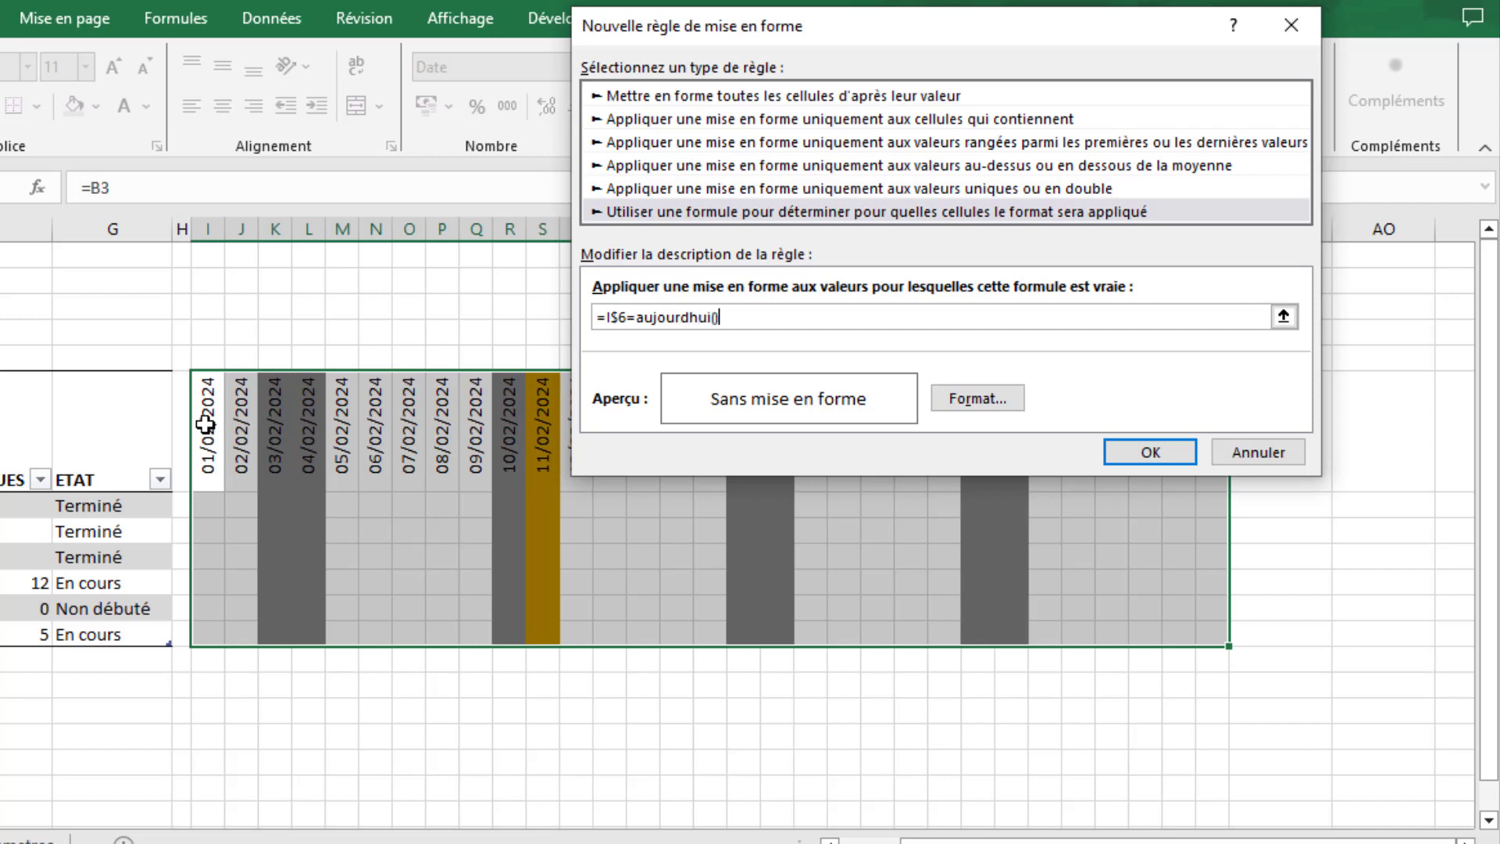
- Give the current-date rule a dark orange background fill and apply it to the calendar
{"action": "left_click", "coordinate": [979, 400]}
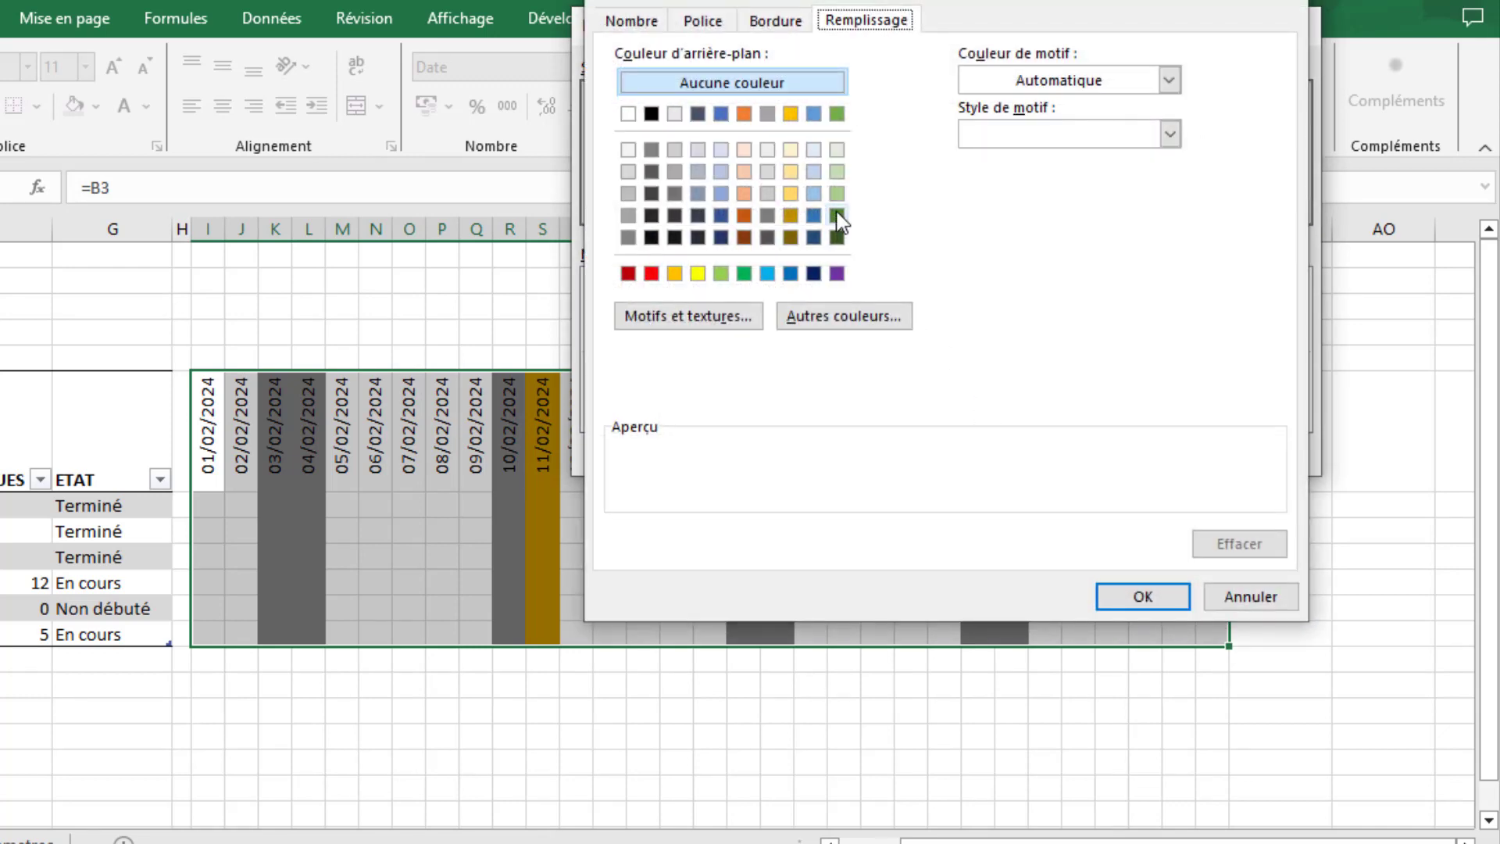
{"action": "left_click", "coordinate": [744, 215]}
{"action": "left_click", "coordinate": [1160, 597]}
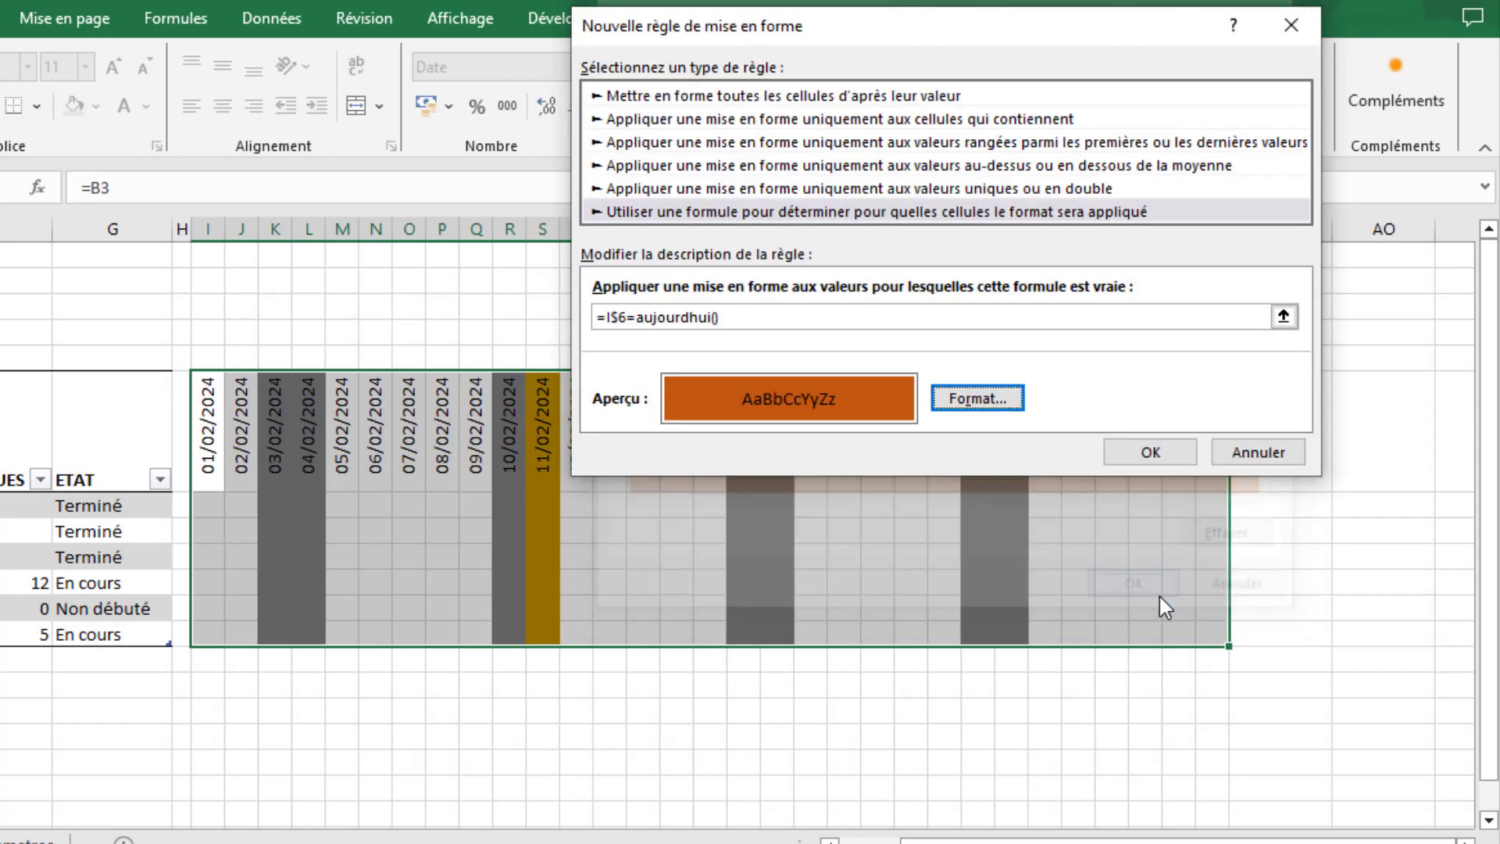
{"action": "left_click", "coordinate": [1151, 453]}
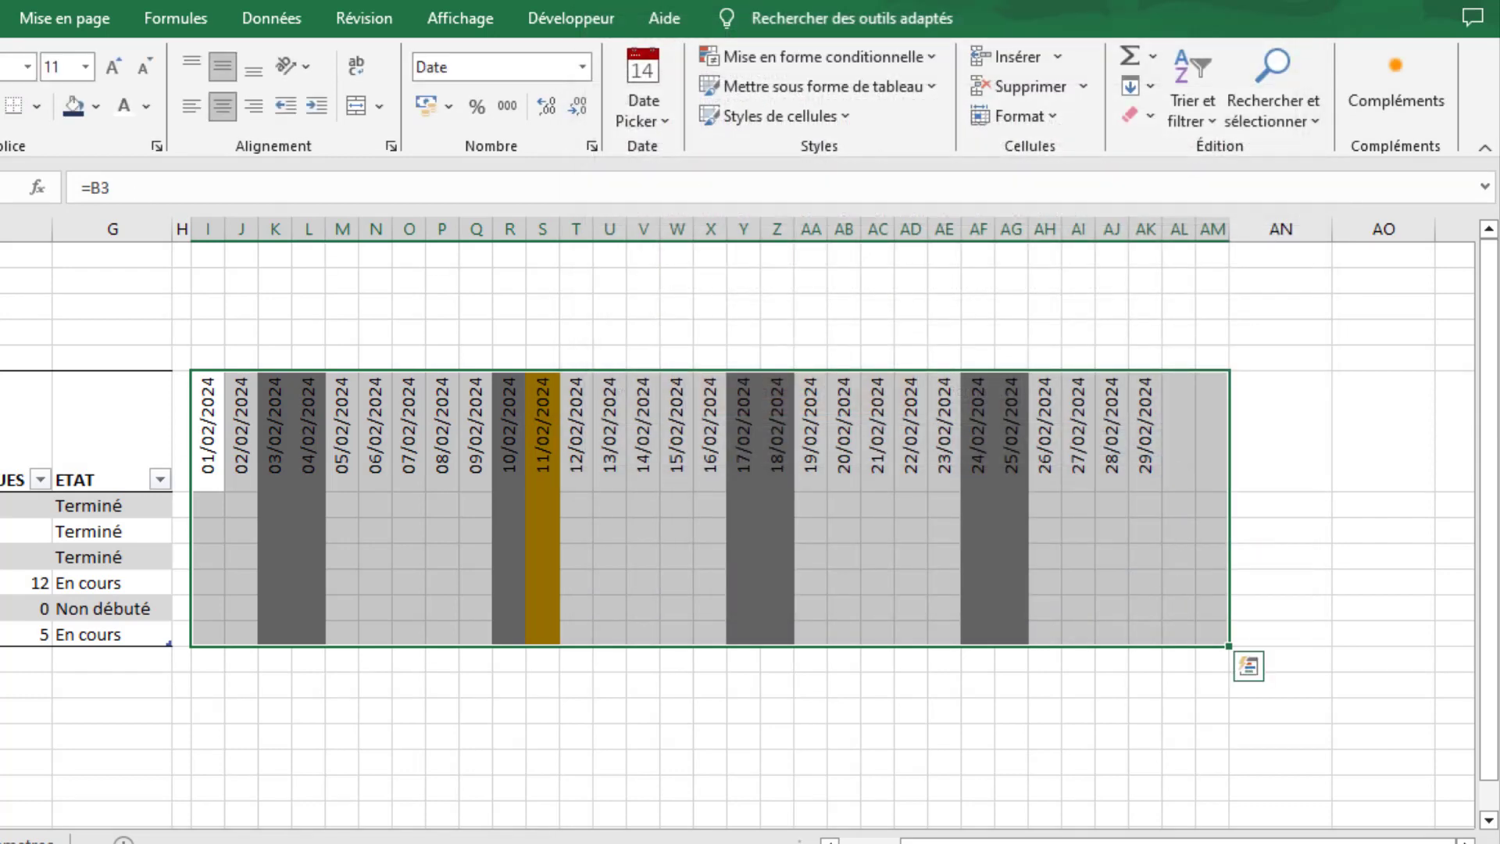
- Switch the month in B2 to Mars and check the current-date and holiday shading across the calendar
{"action": "left_click_drag", "start_coordinate": [1157, 842], "coordinate": [1095, 842]}
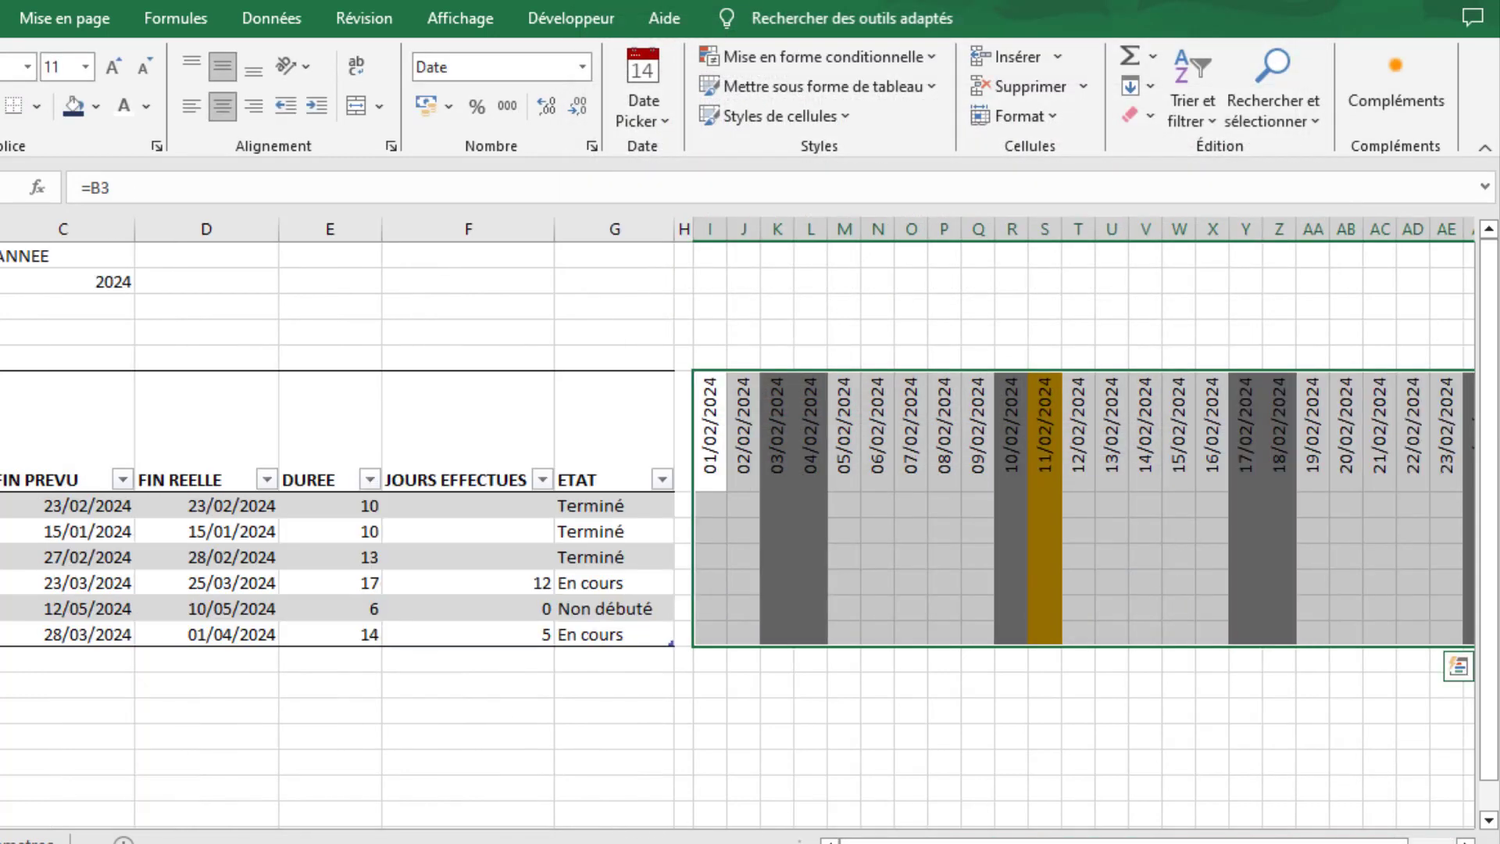
{"action": "left_click", "coordinate": [2, 281]}
{"action": "left_click", "coordinate": [4, 283]}
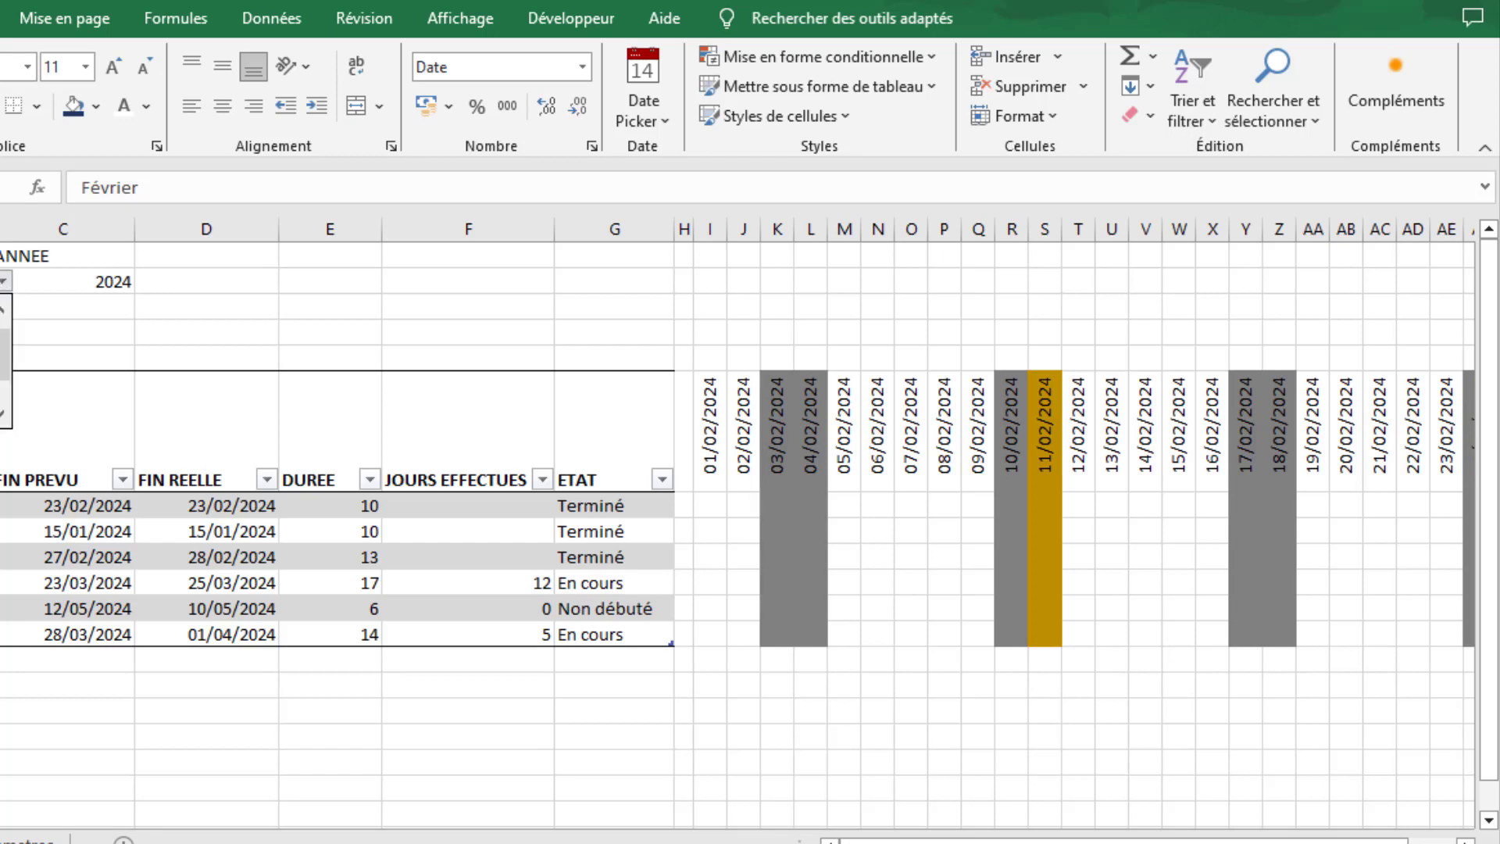
{"action": "left_click", "coordinate": [2, 336]}
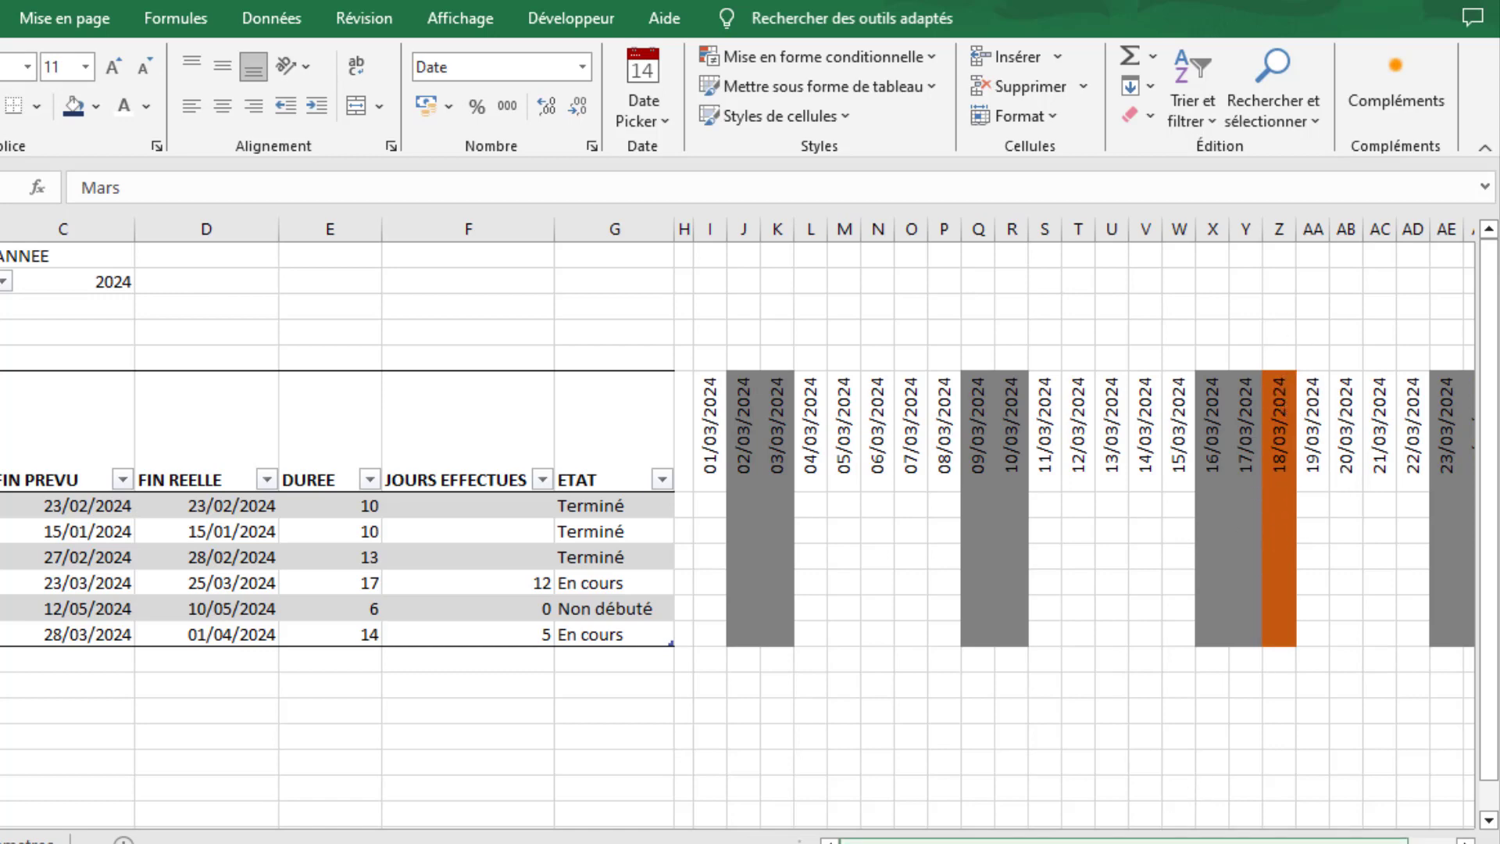
{"action": "mouse_move", "coordinate": [1016, 841]}
{"action": "left_mouse_down"}
{"action": "mouse_move", "coordinate": [1030, 841]}
{"action": "mouse_move", "coordinate": [1015, 841]}
{"action": "left_mouse_up"}
{"action": "left_click_drag", "start_coordinate": [976, 841], "coordinate": [990, 842]}
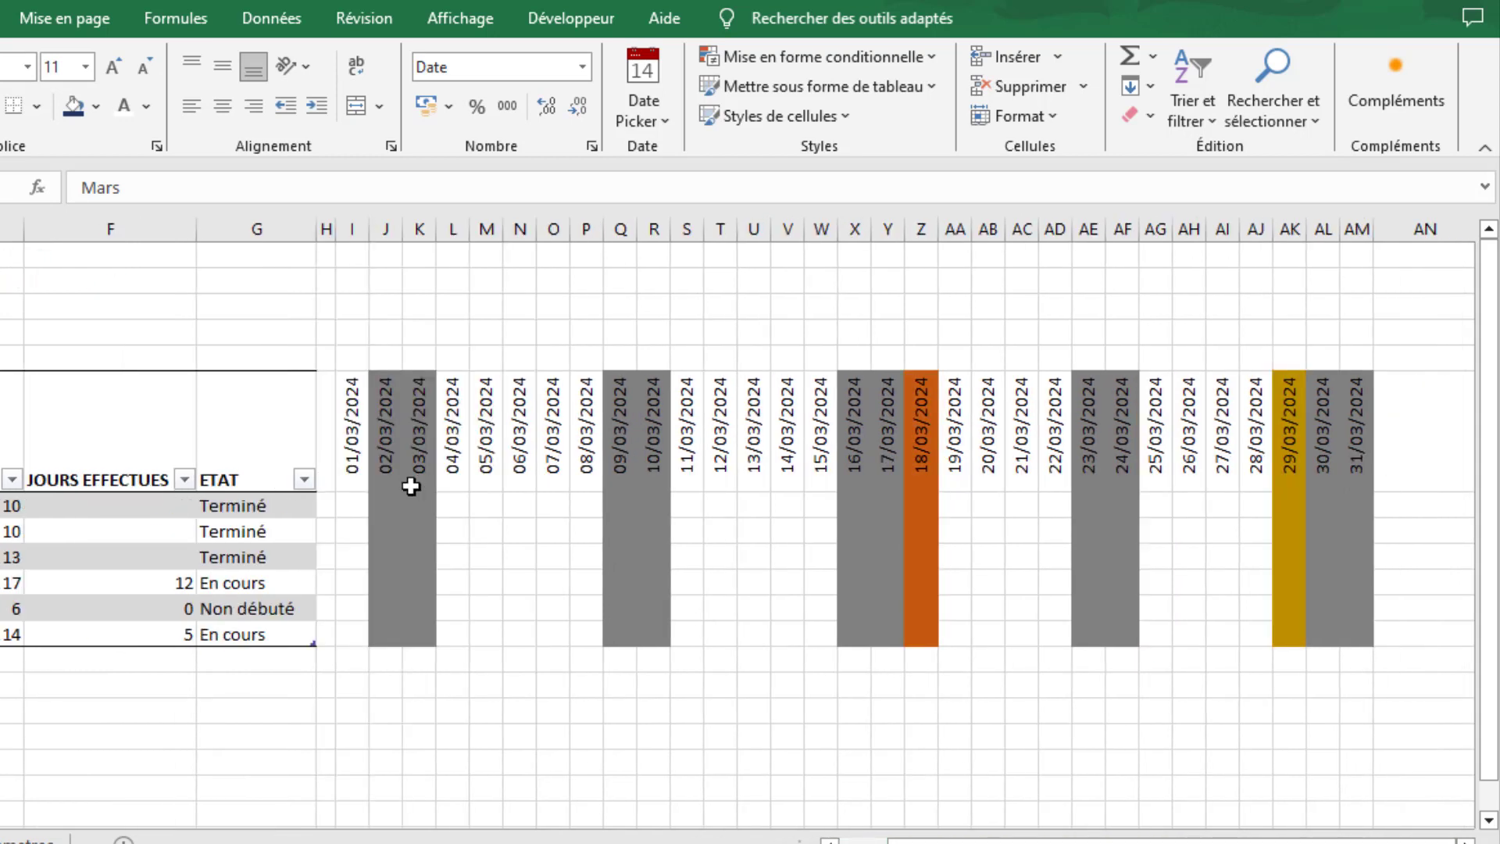
- Create a conditional formatting rule for I7:AM12 that uses a formula to determine which cells to format
{"action": "left_click", "coordinate": [360, 484]}
{"action": "left_click", "coordinate": [358, 504]}
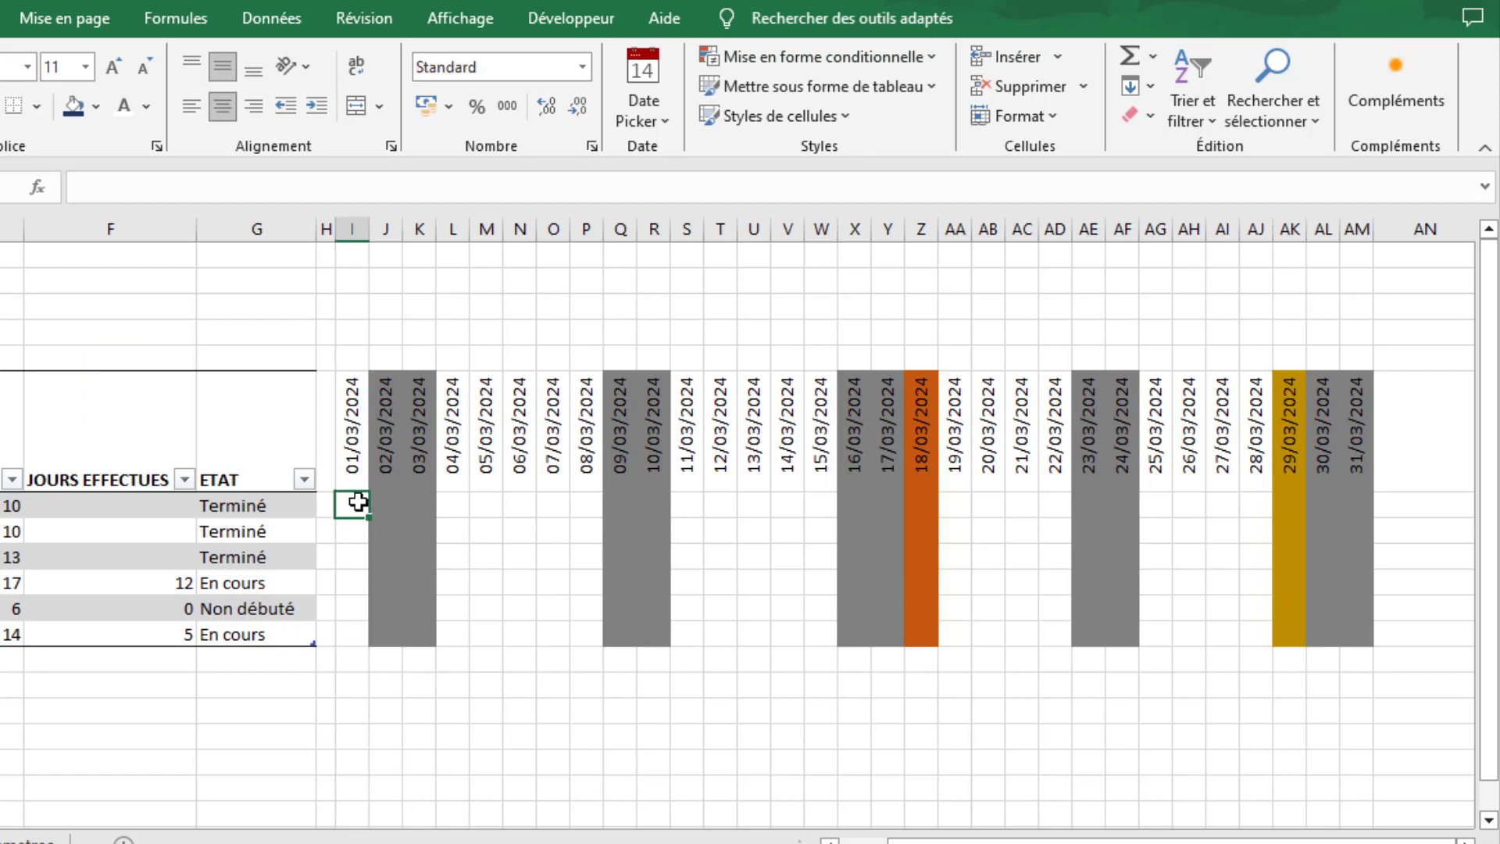
{"action": "left_click_drag", "start_coordinate": [984, 842], "coordinate": [937, 841]}
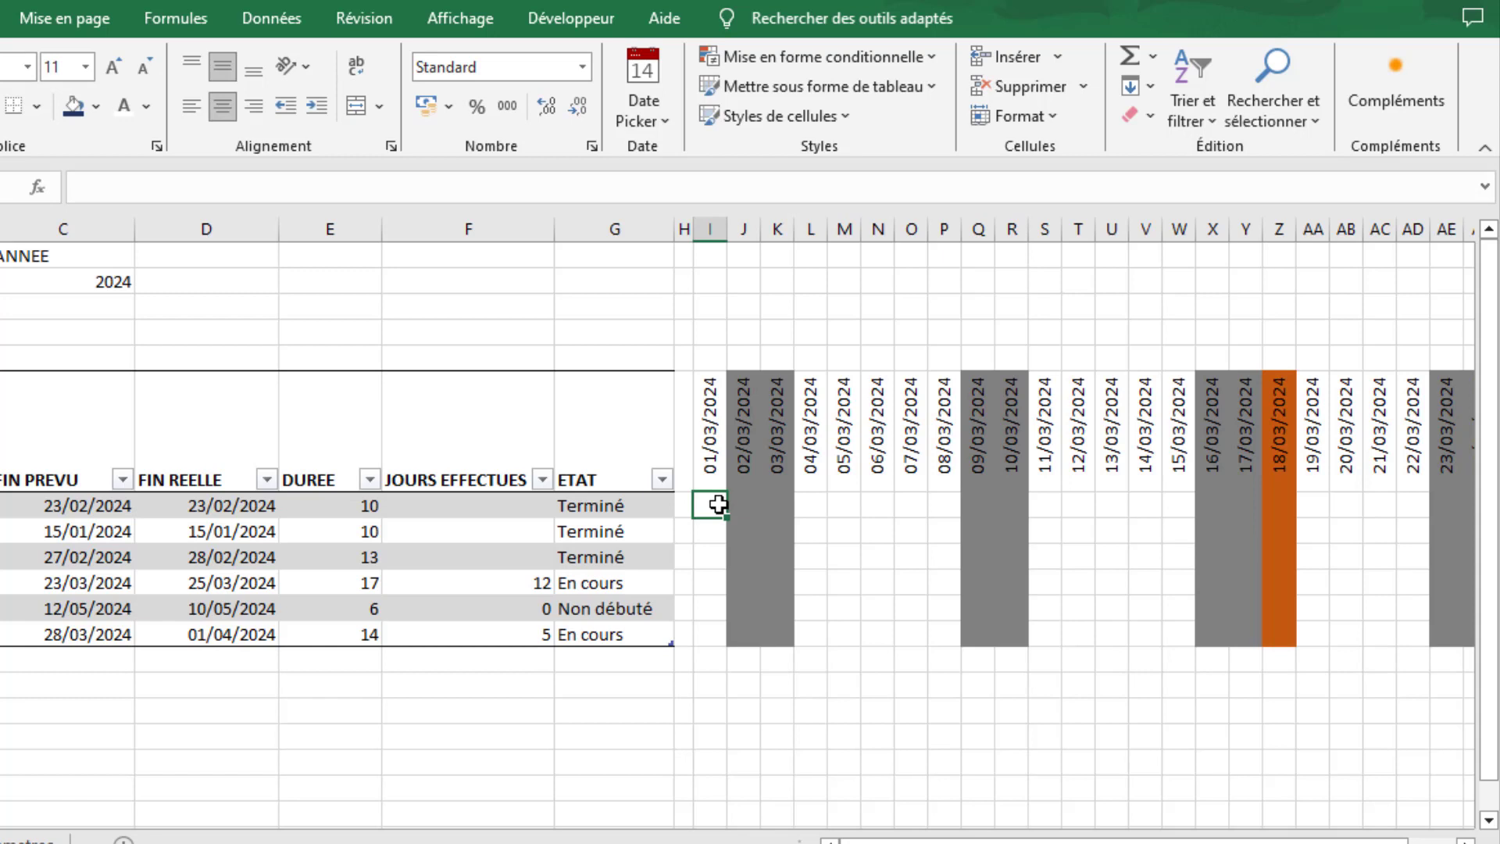
{"action": "left_click_drag", "start_coordinate": [718, 505], "coordinate": [1355, 638]}
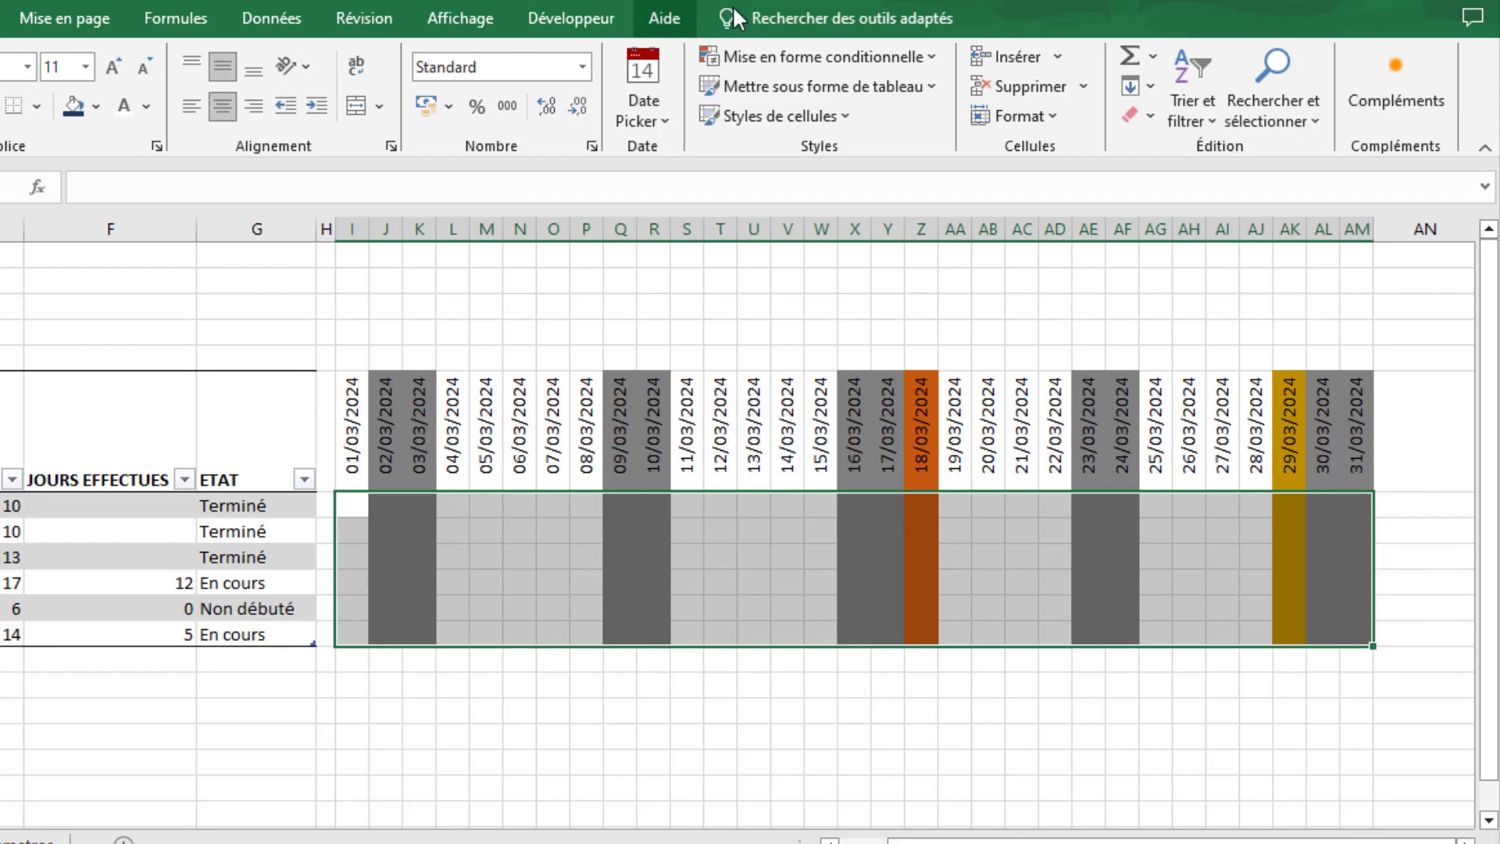
{"action": "left_click", "coordinate": [762, 57]}
{"action": "left_click", "coordinate": [797, 338]}
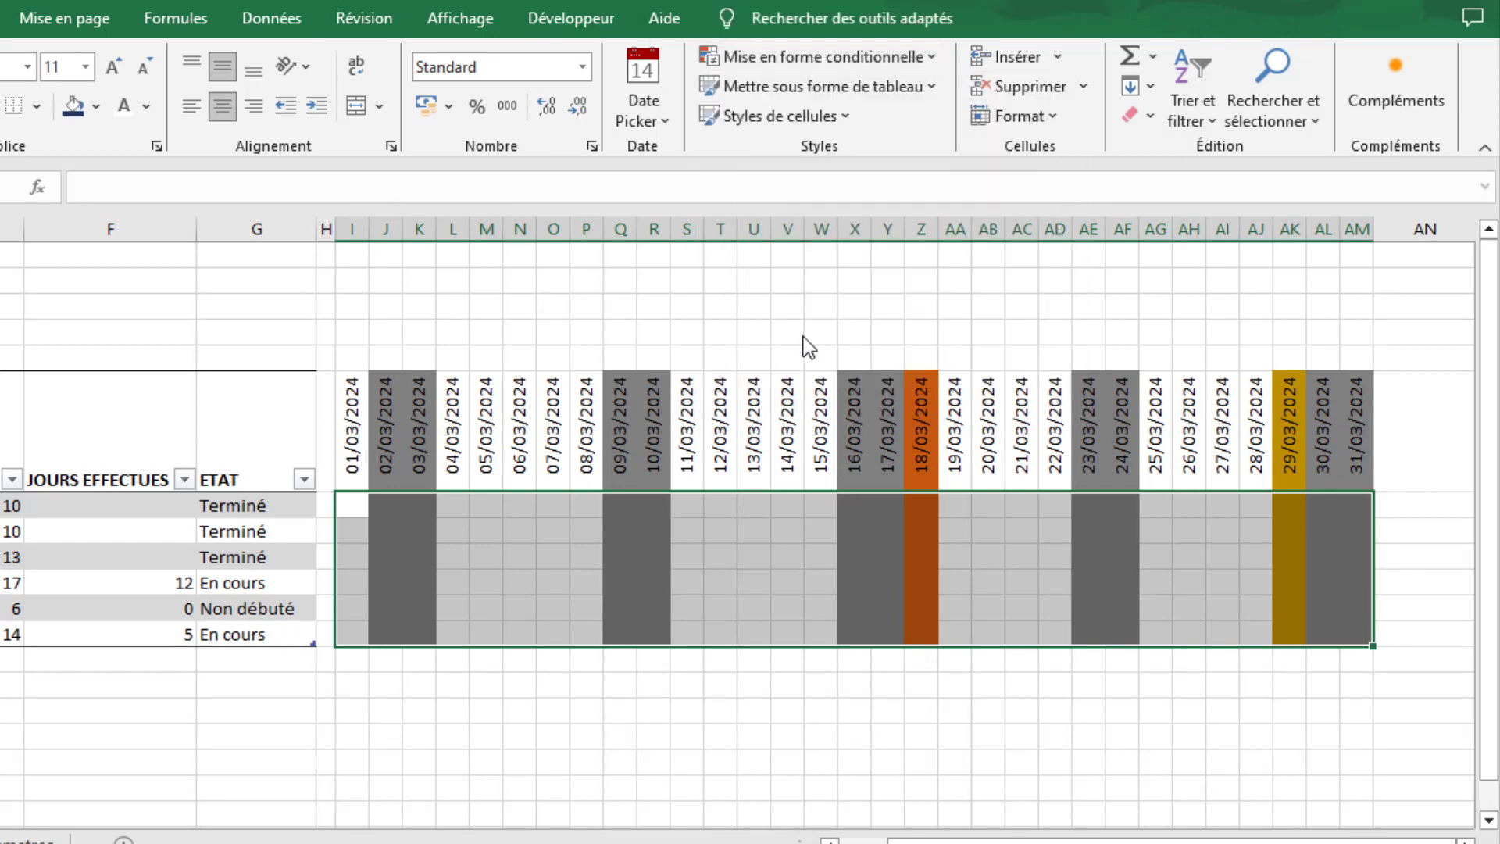
{"action": "left_click", "coordinate": [646, 185]}
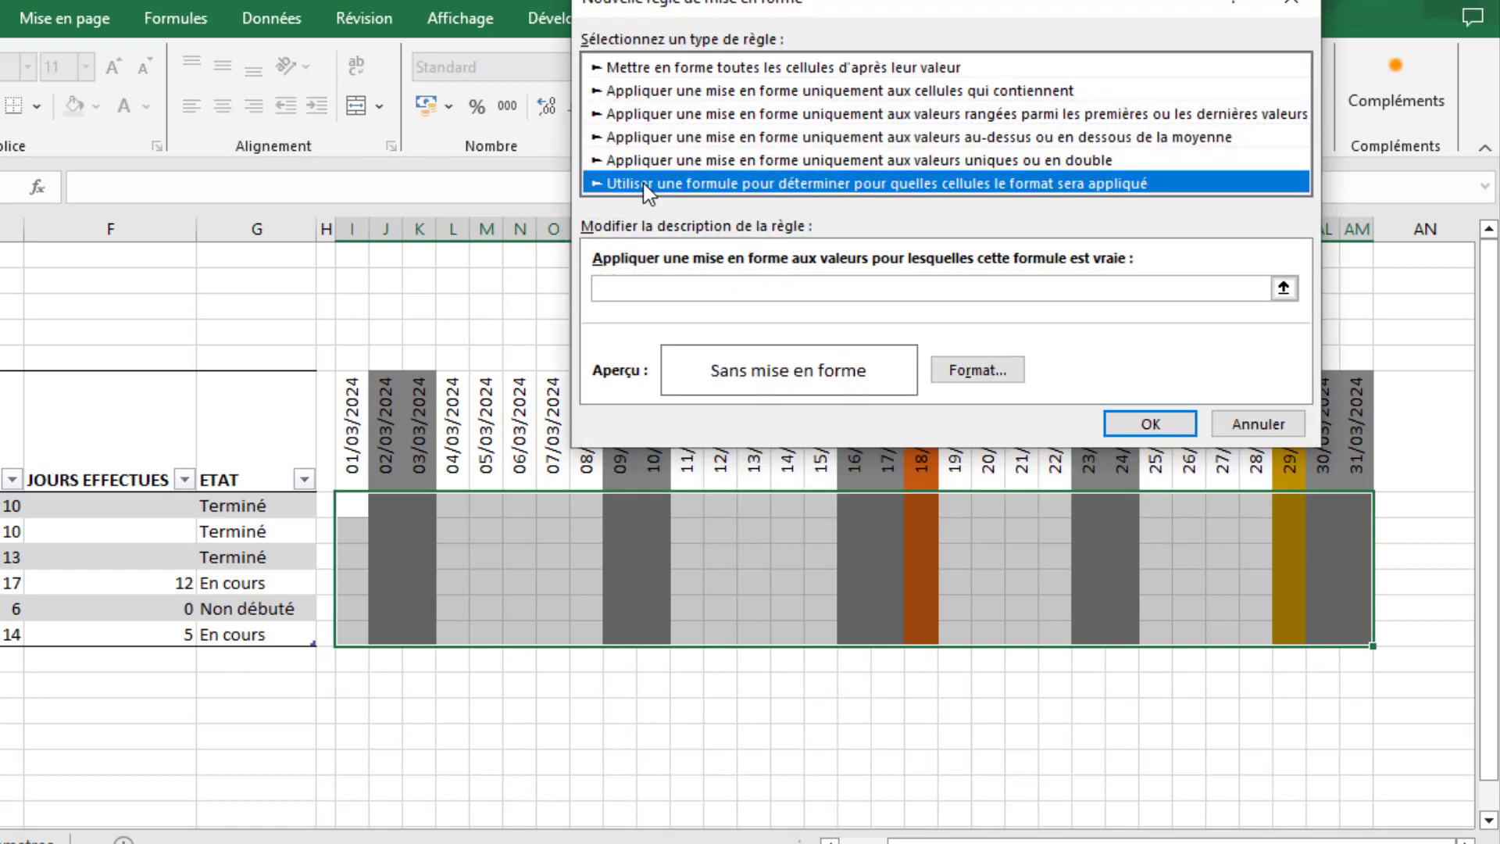
- Begin the rule's AND formula with the start-date condition =et(I$6>=$B7; comparing each calendar date with the task's DEBUT date
{"action": "left_click", "coordinate": [652, 289]}
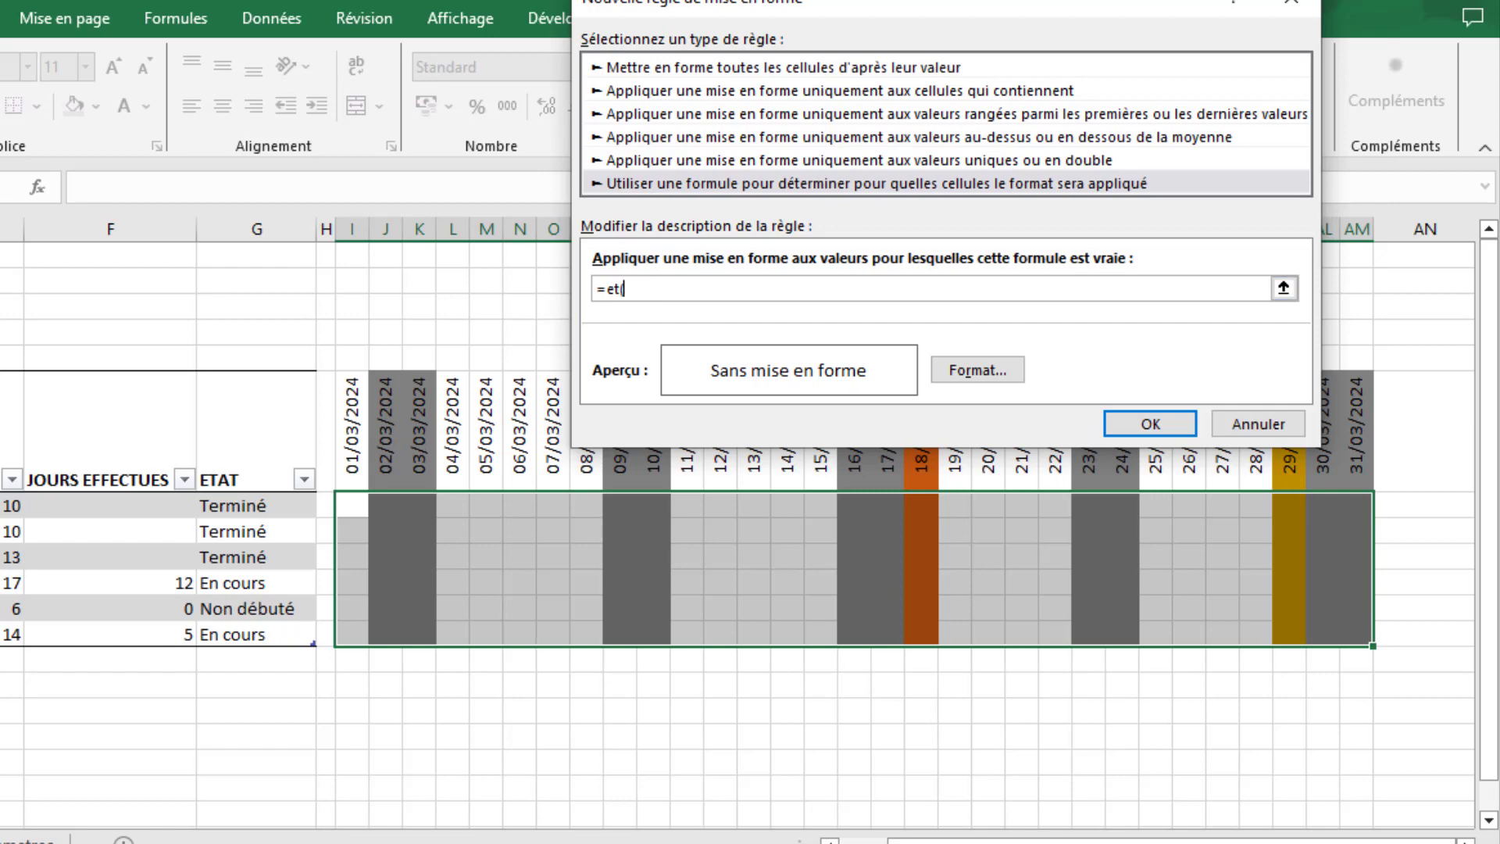
{"action": "left_click_drag", "start_coordinate": [940, 841], "coordinate": [908, 841]}
{"action": "left_click_drag", "start_coordinate": [730, 2], "coordinate": [910, 19]}
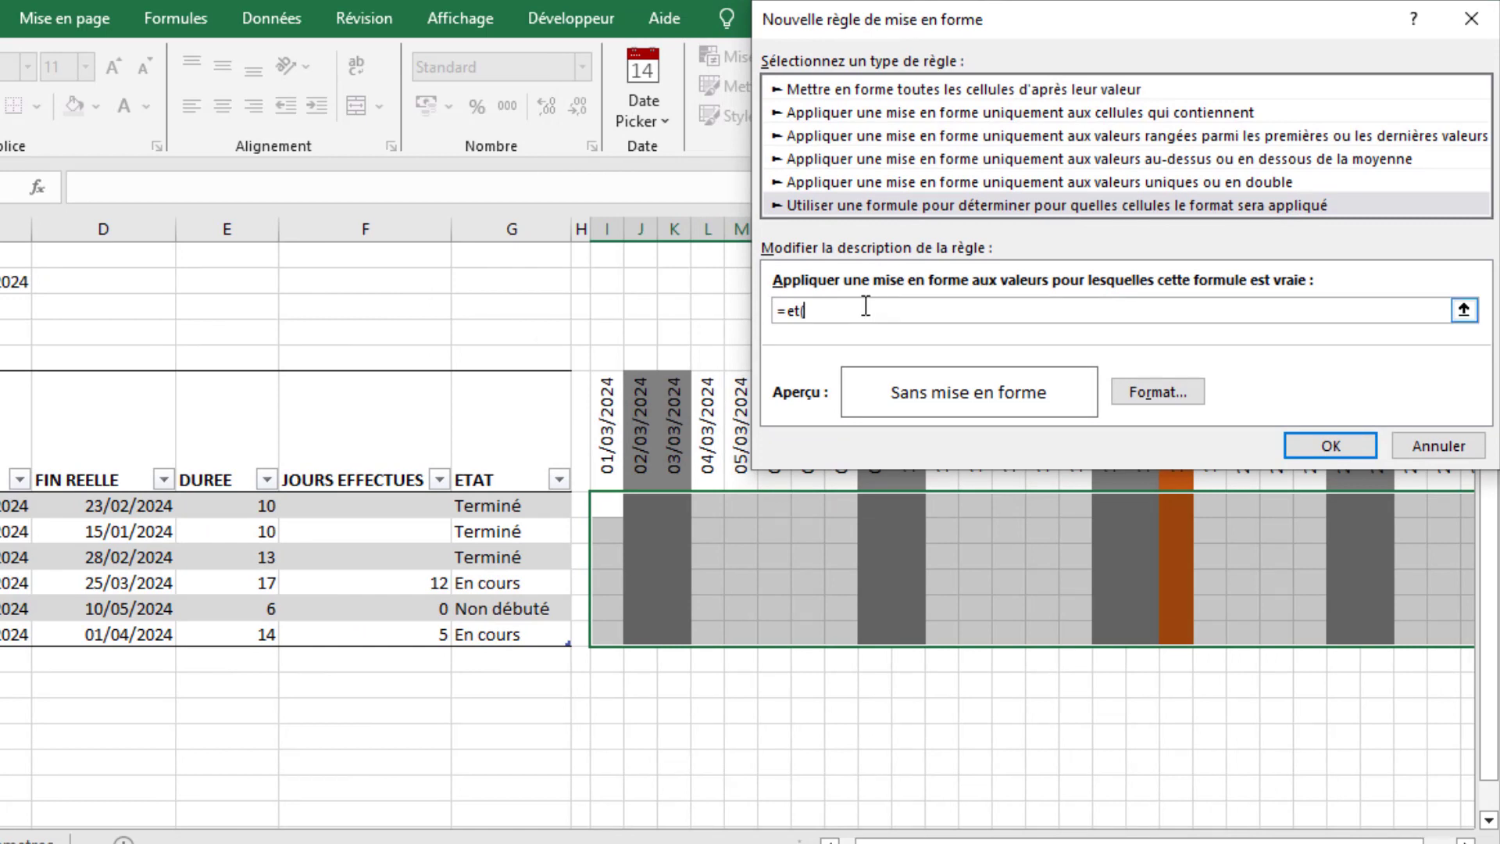
{"action": "left_click", "coordinate": [608, 438]}
{"action": "key", "text": "F4"}
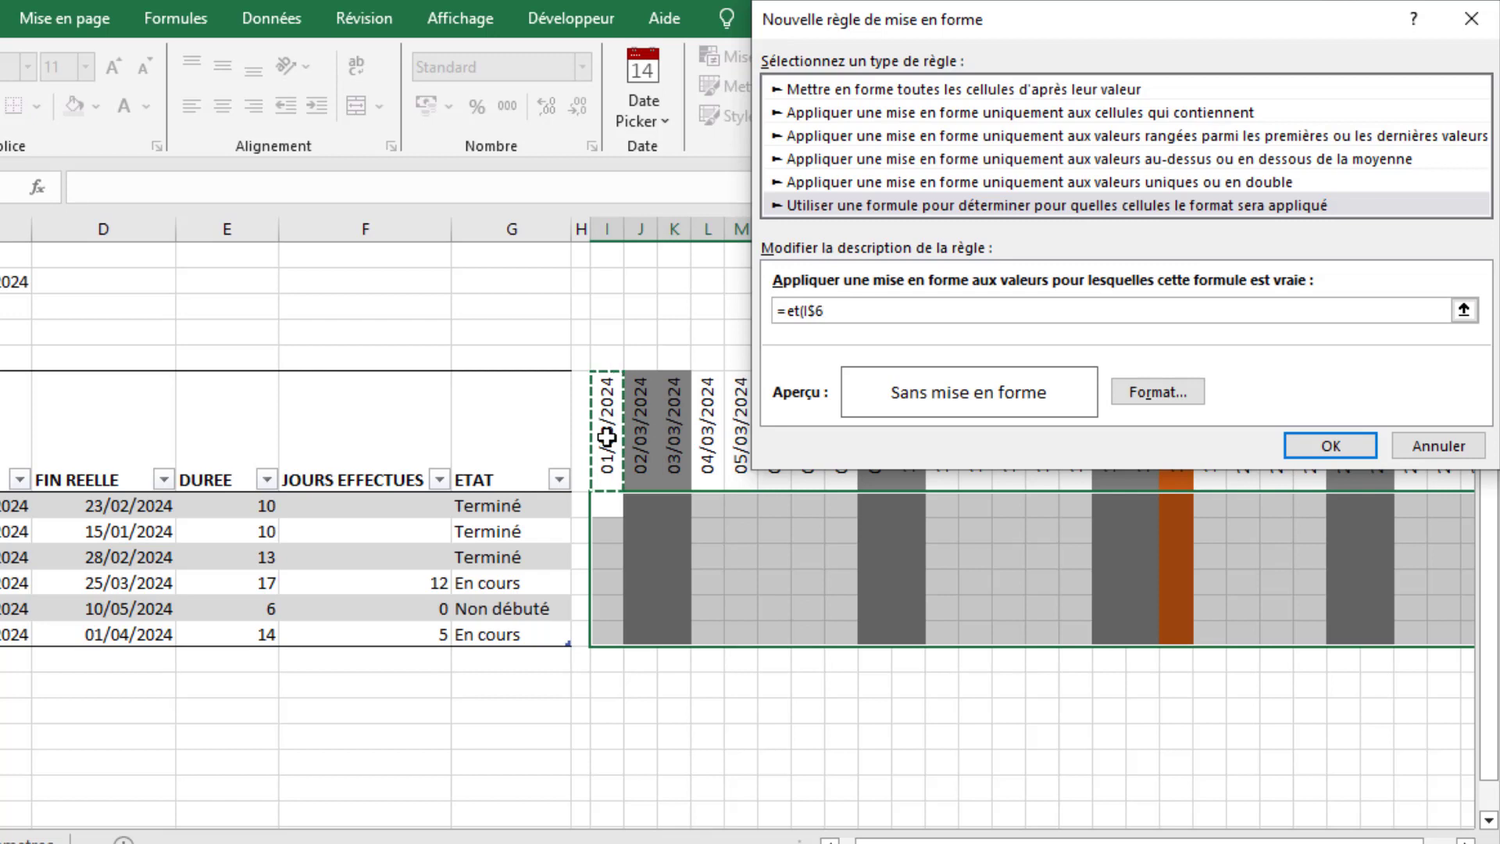
{"action": "type", "text": ">"}
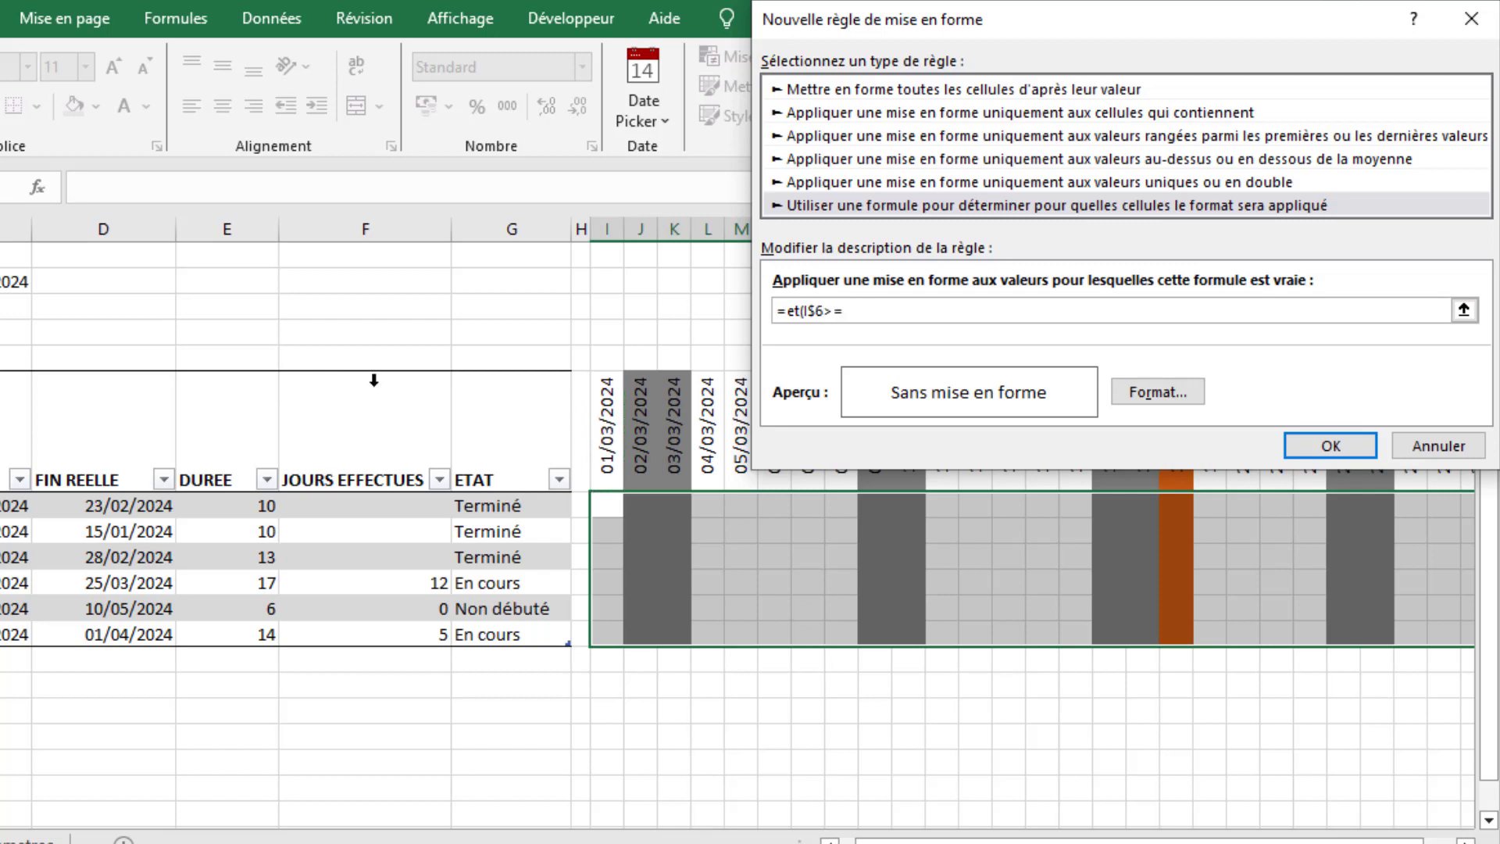
{"action": "type", "text": "=$B$7;"}
- Complete the rule formula with the condition I$6<=$C7) so it ends at the task's FIN PREVU date
{"action": "left_click", "coordinate": [605, 420]}
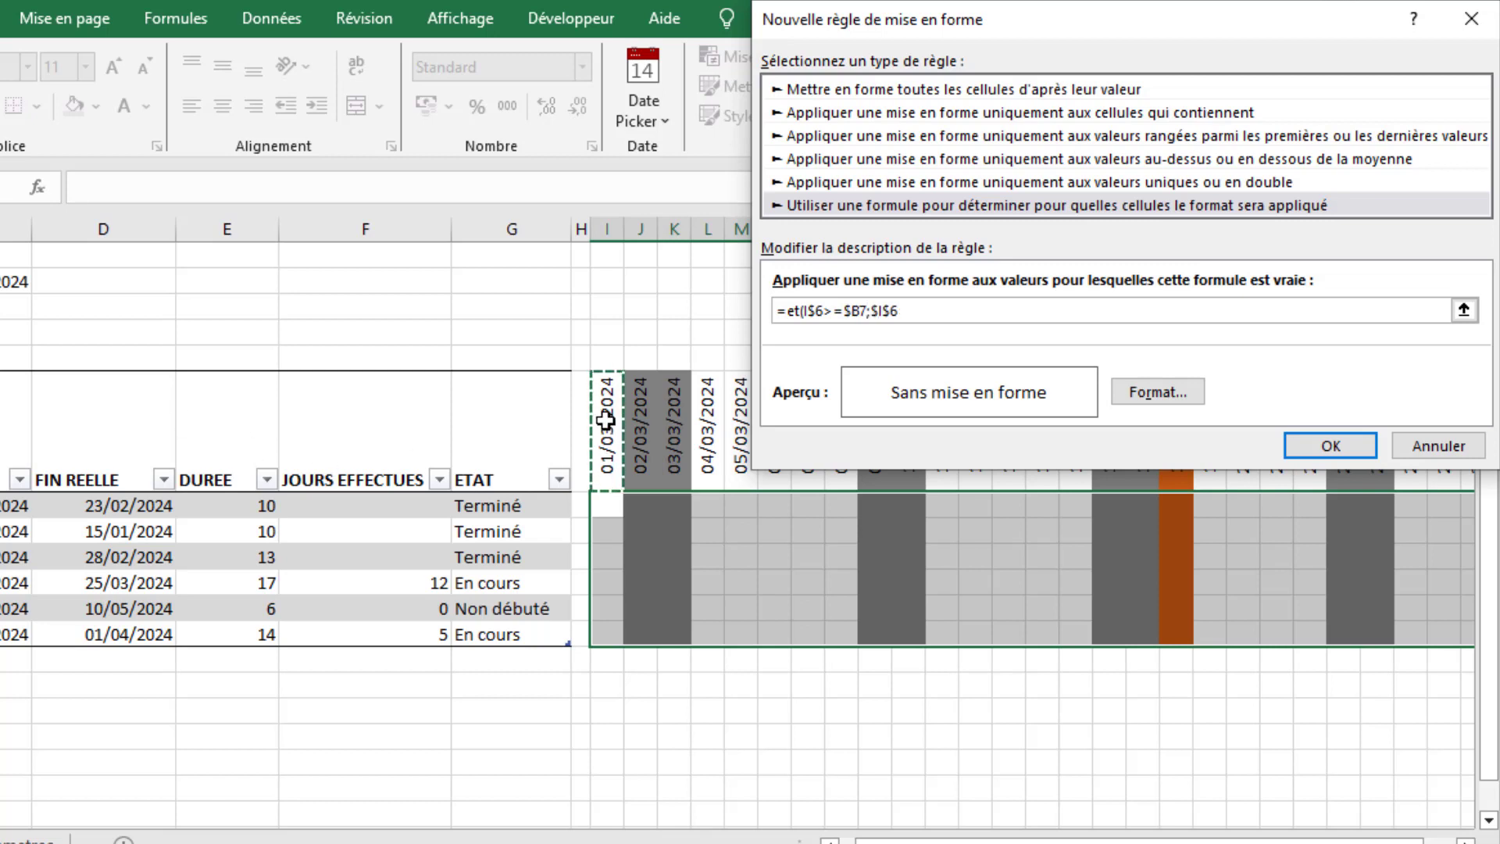
{"action": "key", "text": "F4"}
{"action": "type", "text": "<="}
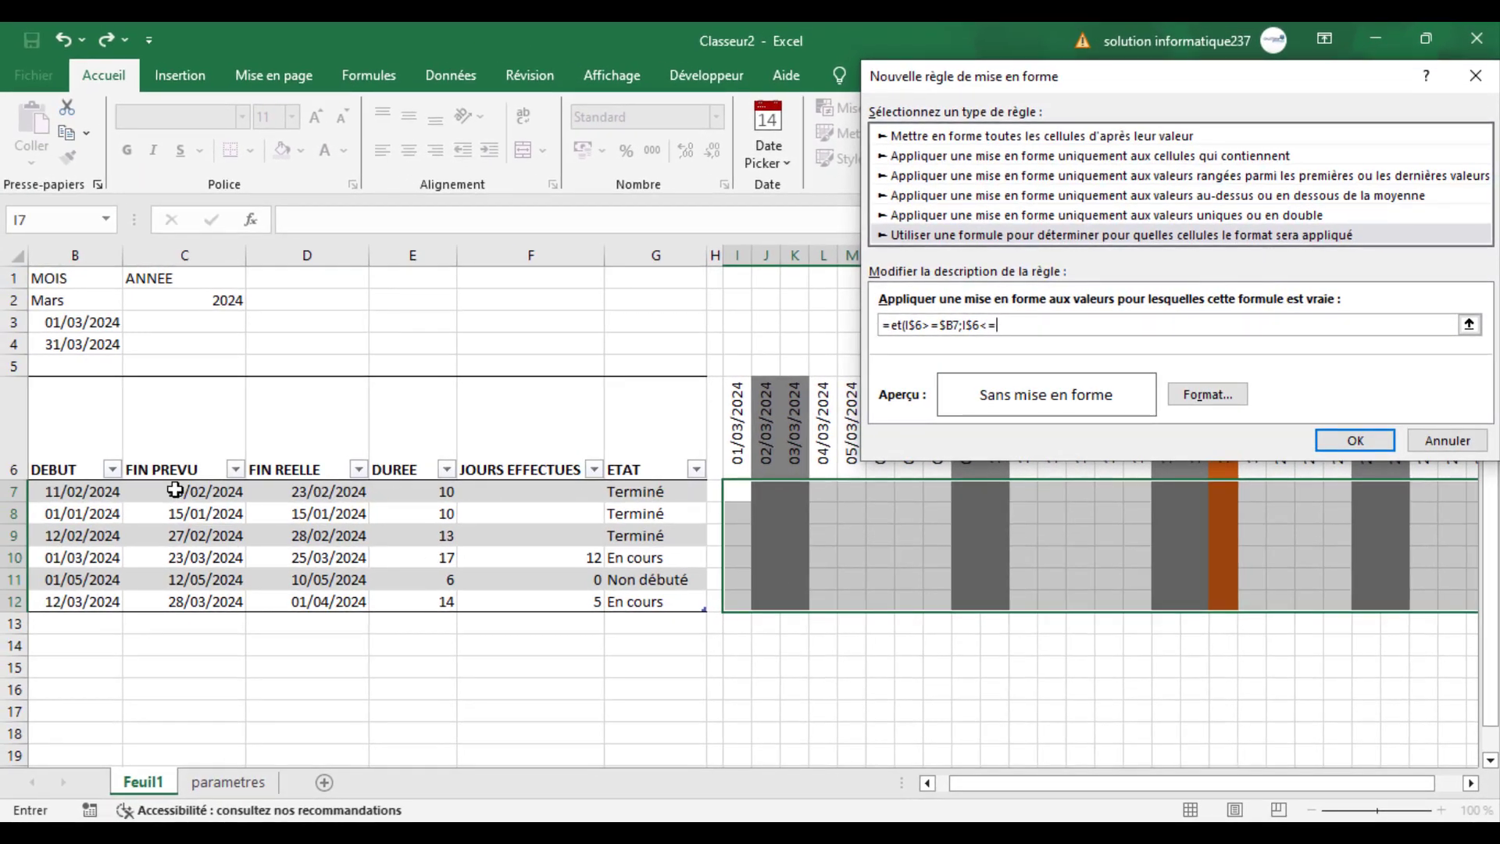
{"action": "left_click", "coordinate": [175, 489]}
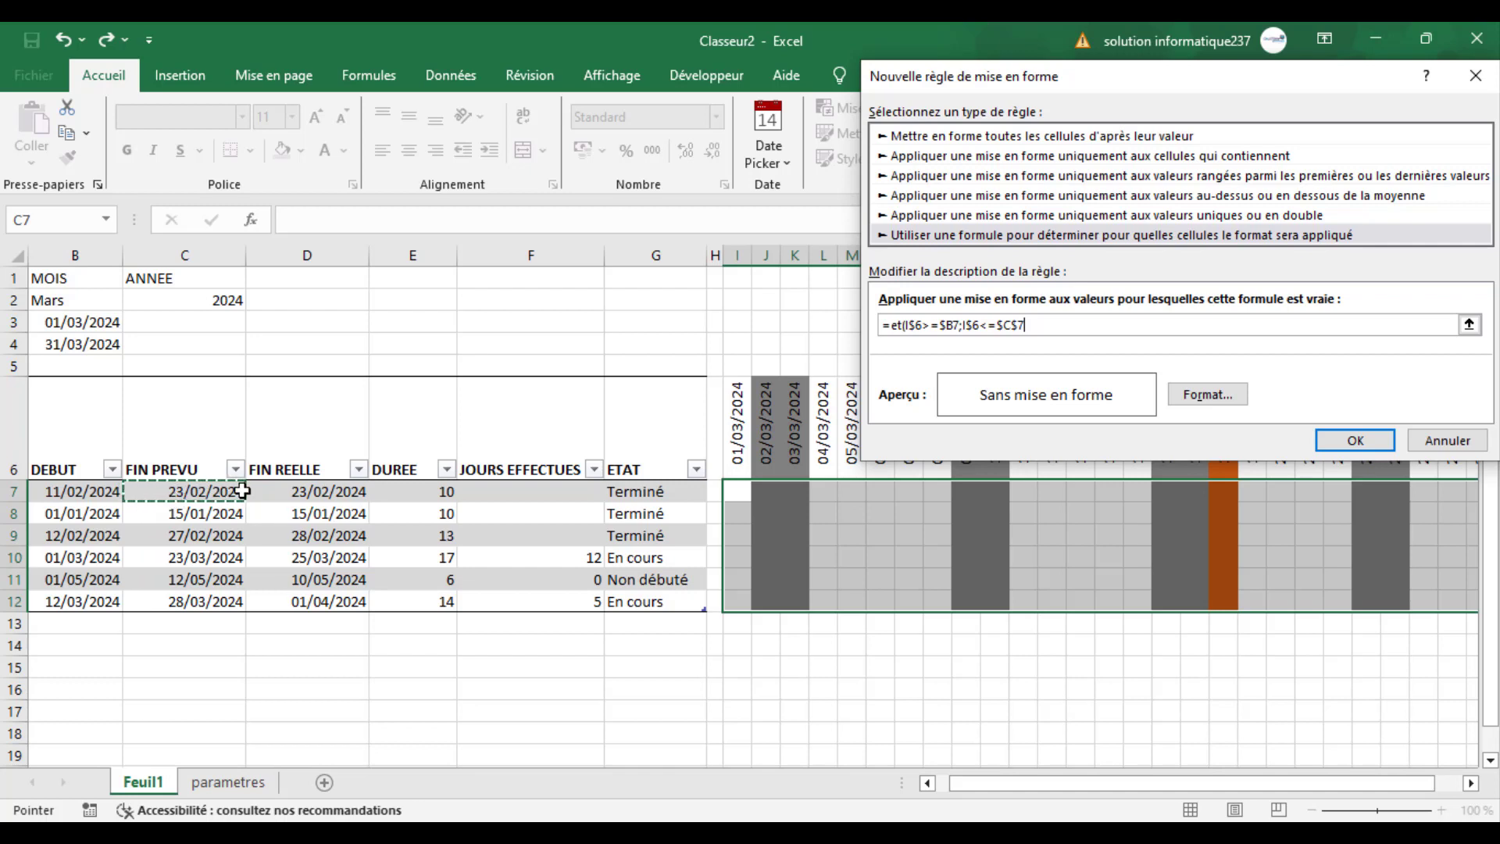
{"action": "key", "text": "F4"}
{"action": "key", "text": "F4"}
{"action": "type", "text": ")"}
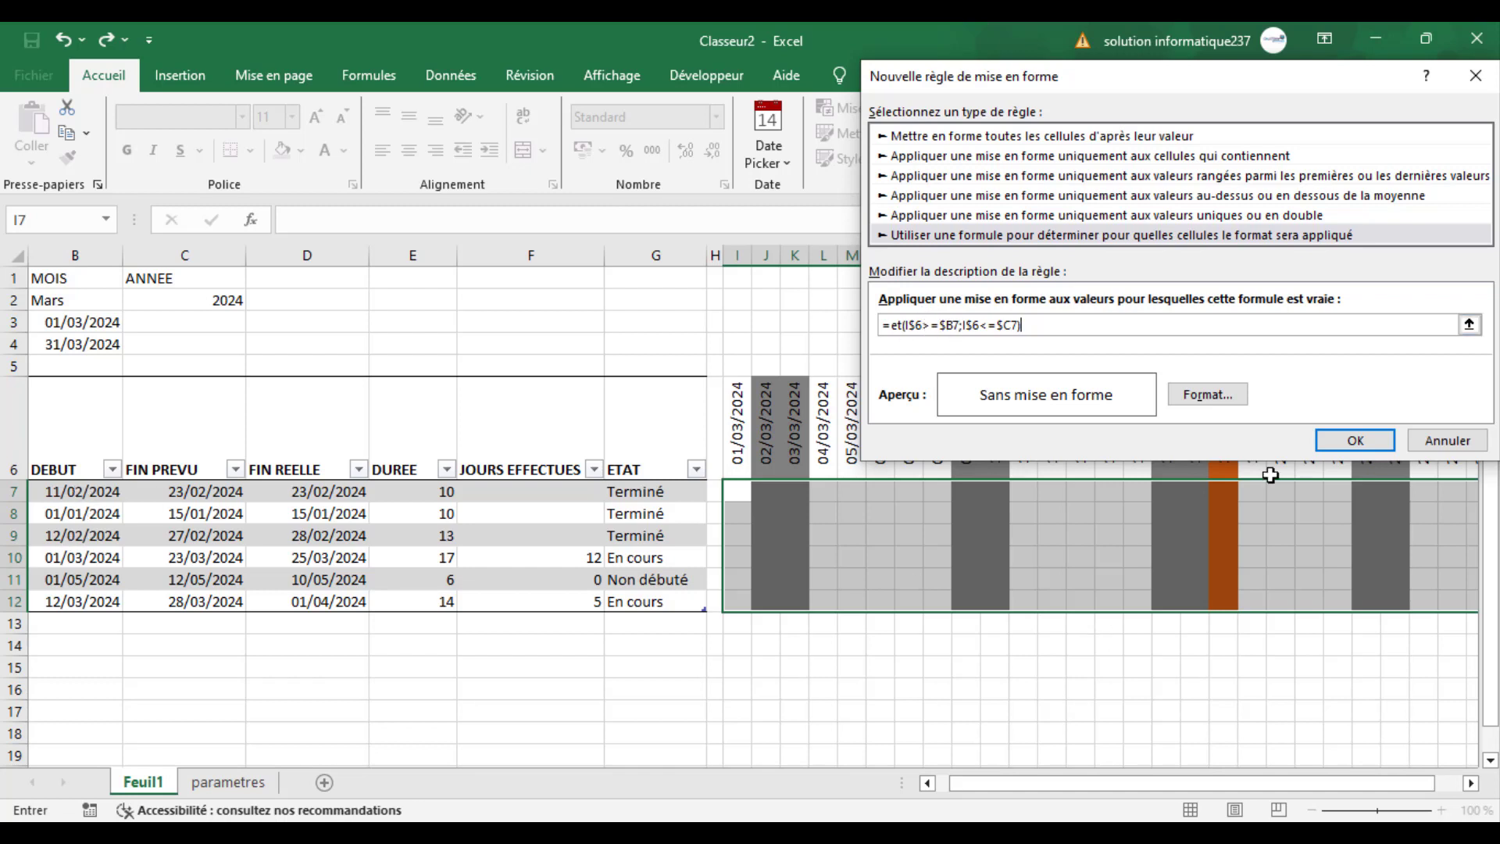
- Give the planned-period rule a light blue background fill and apply it to the task grid
{"action": "left_click", "coordinate": [1215, 395]}
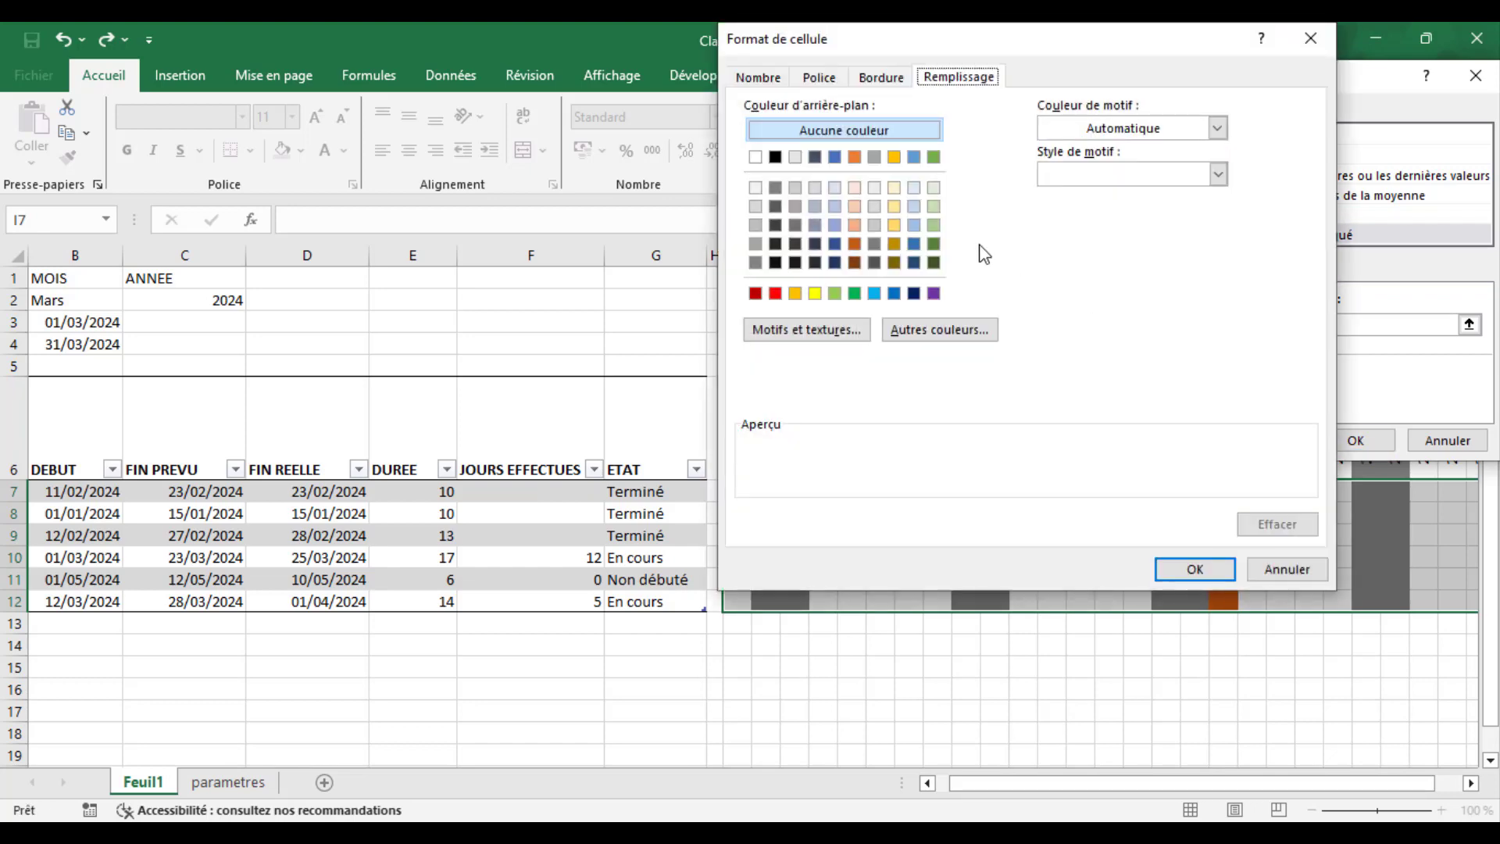
{"action": "left_click", "coordinate": [839, 228]}
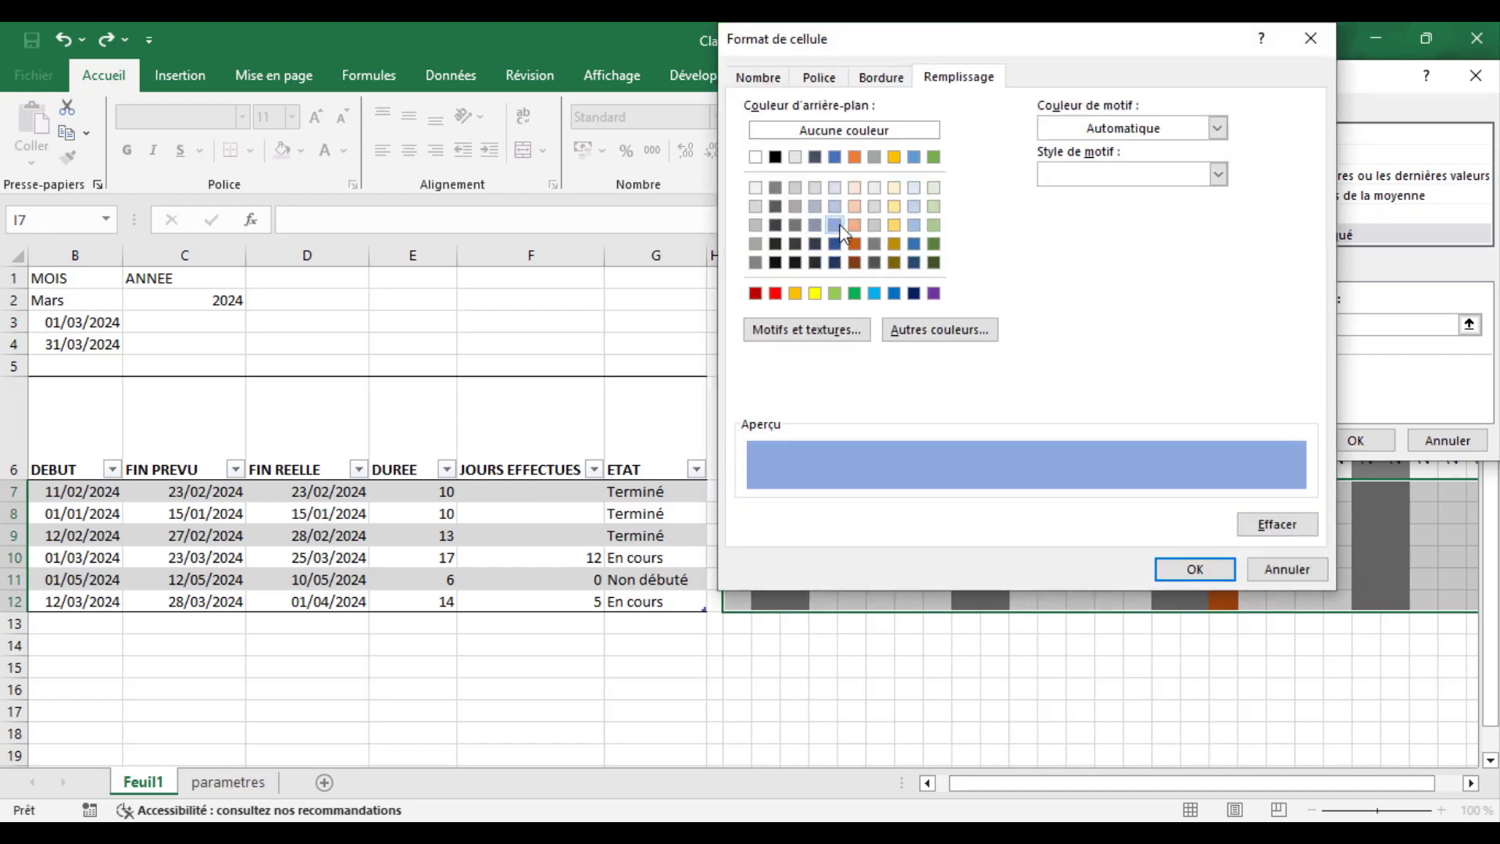
{"action": "left_click", "coordinate": [1189, 567]}
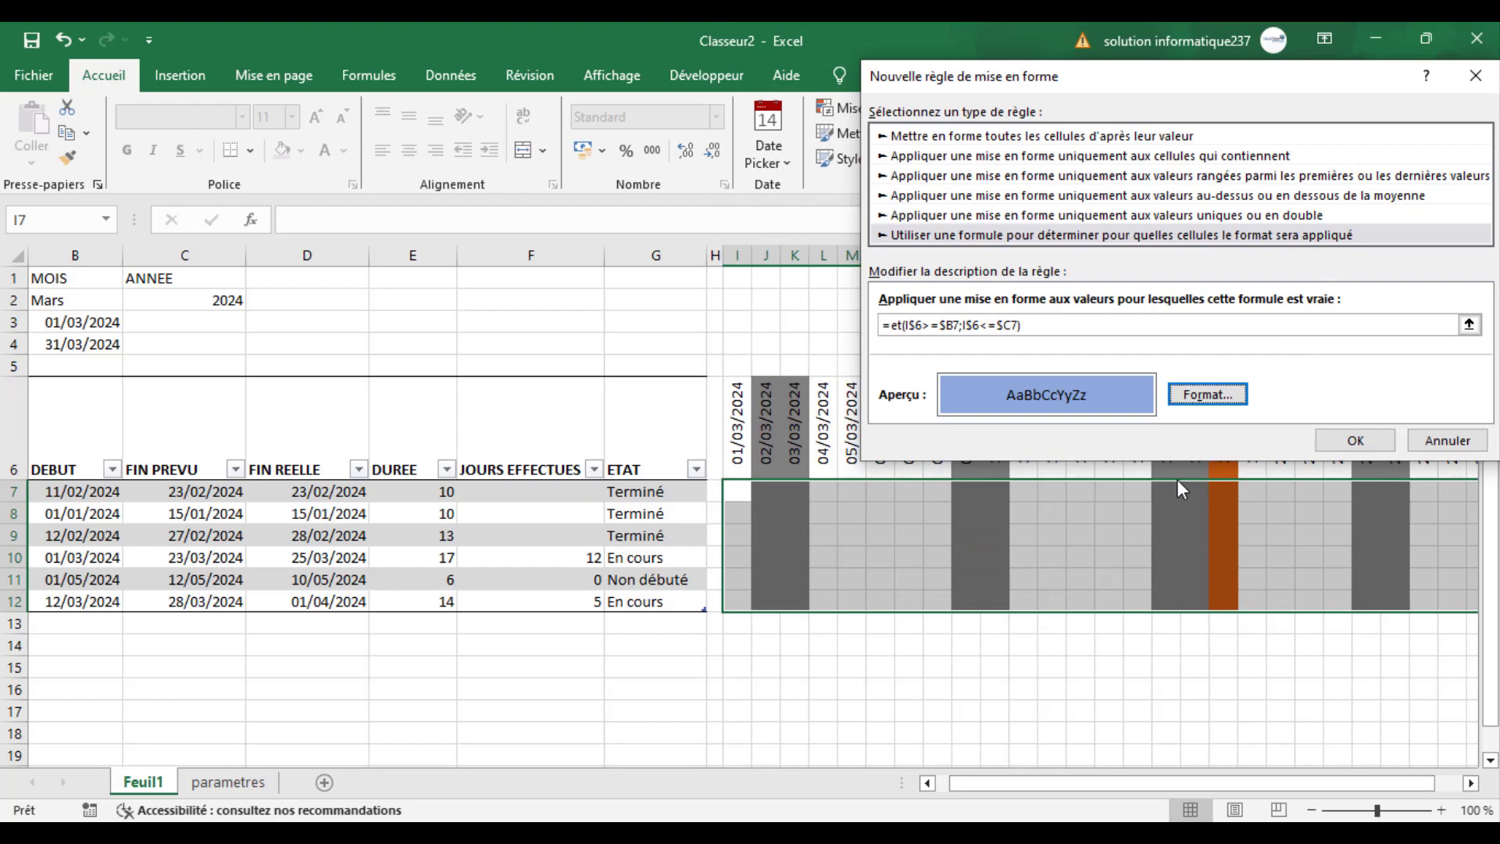
{"action": "left_click", "coordinate": [1359, 442]}
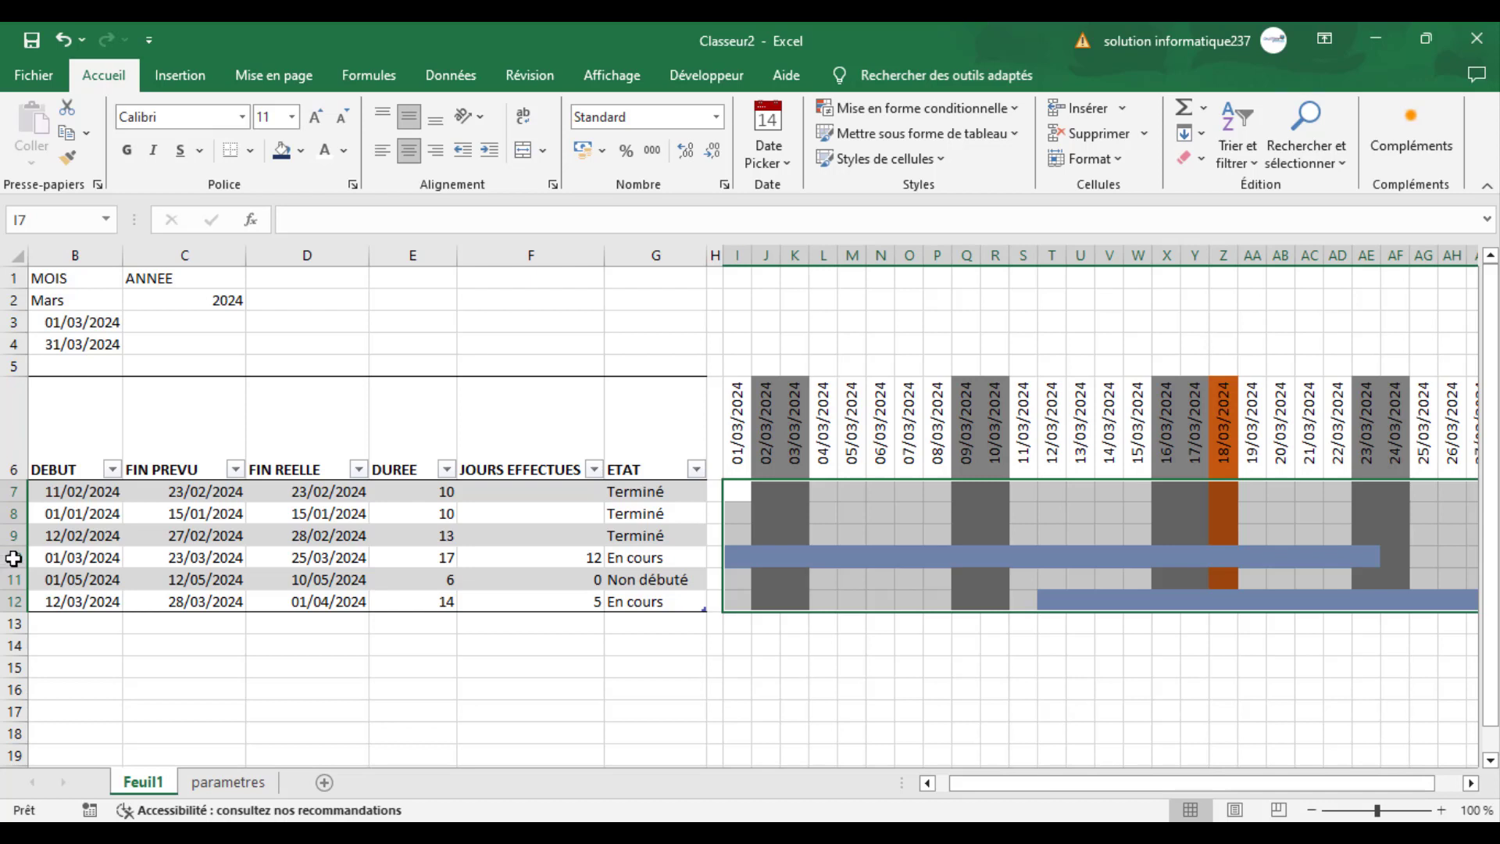
- Examine the blue bar in row 10 against that task's start and planned end dates
{"action": "left_click", "coordinate": [9, 557]}
{"action": "left_click", "coordinate": [344, 710]}
{"action": "left_click", "coordinate": [9, 567]}
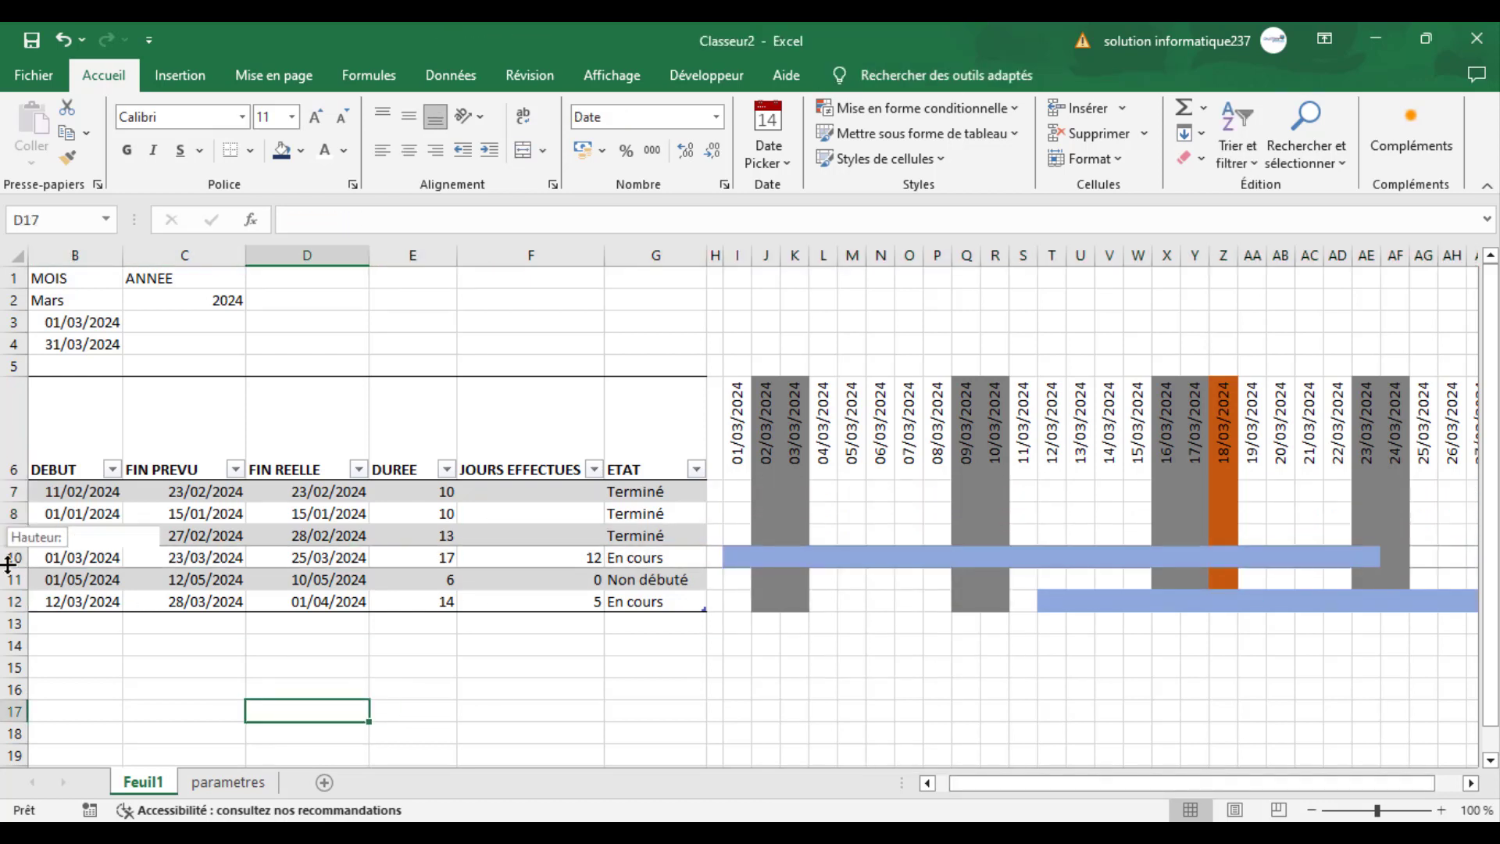
{"action": "left_click", "coordinate": [10, 547]}
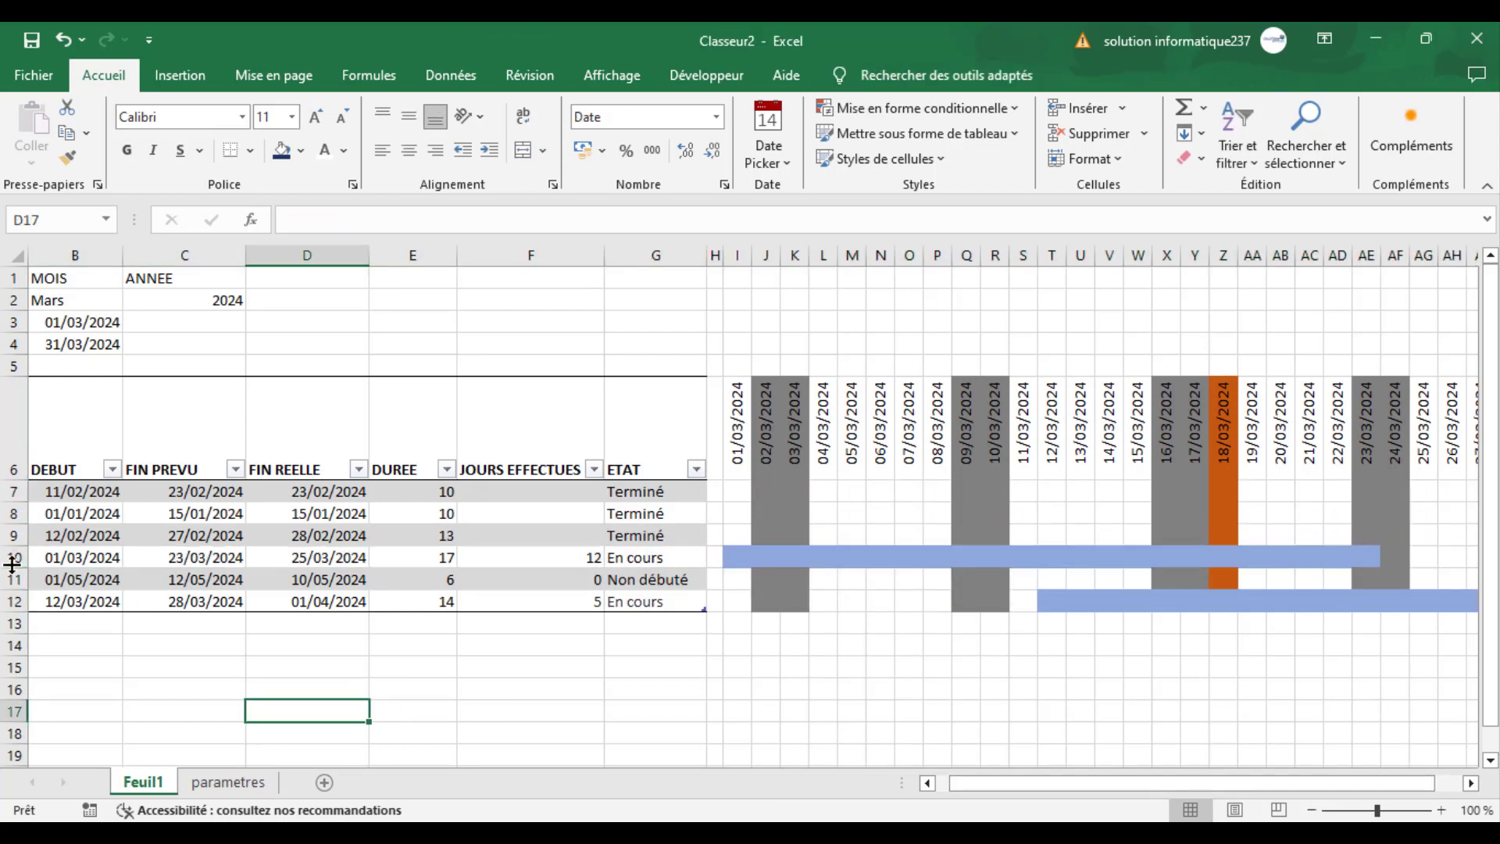
{"action": "left_click", "coordinate": [11, 558]}
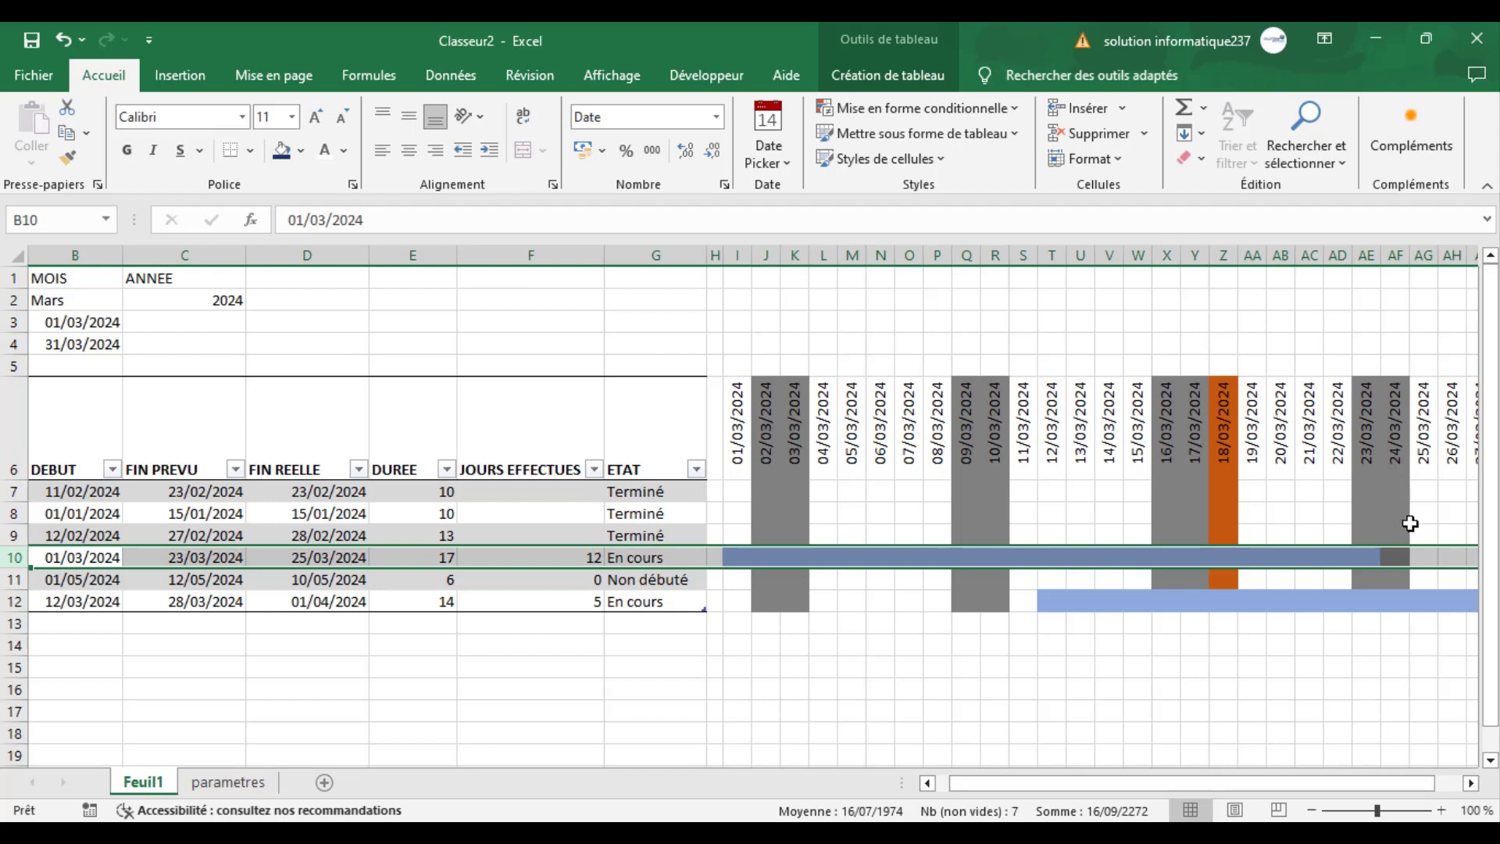
{"action": "left_click", "coordinate": [738, 486]}
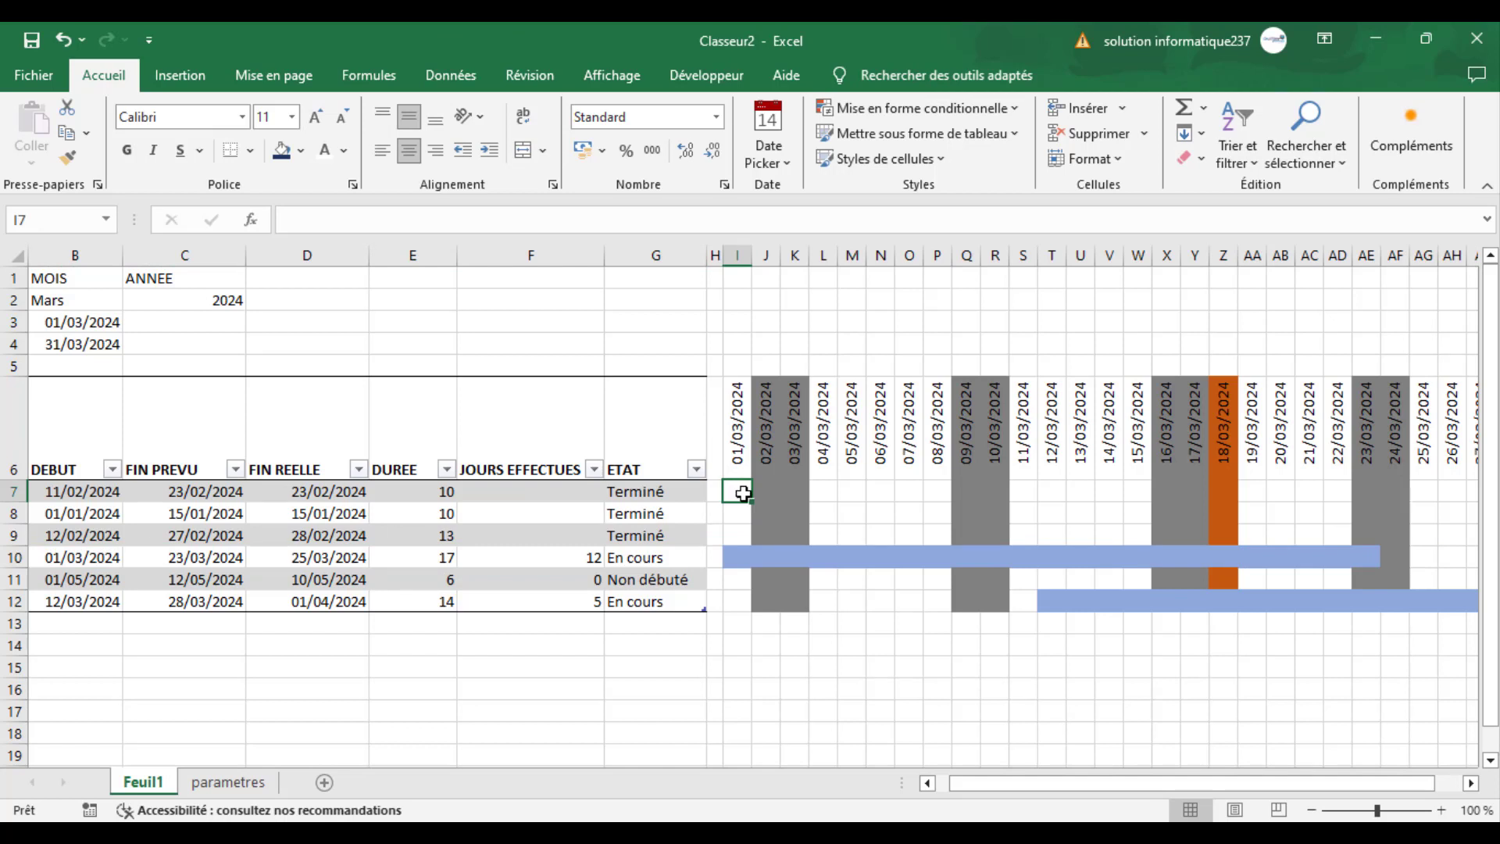
{"action": "left_click", "coordinate": [736, 557]}
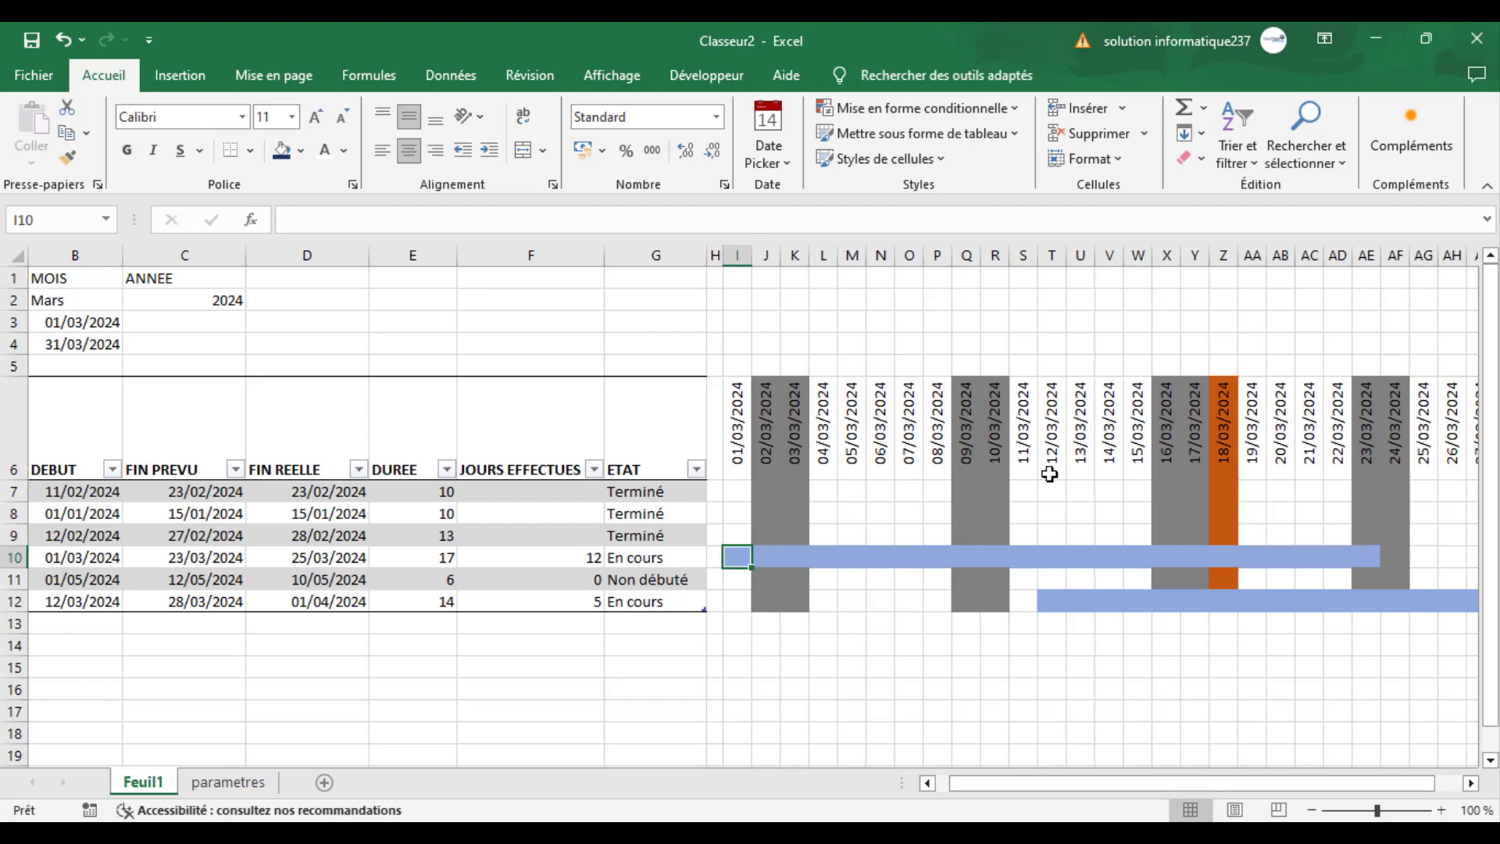
- Move the blue planned-period rule below the current-date, holiday and weekend rules in the rule order and apply the change
{"action": "left_click", "coordinate": [738, 491]}
{"action": "left_click", "coordinate": [968, 108]}
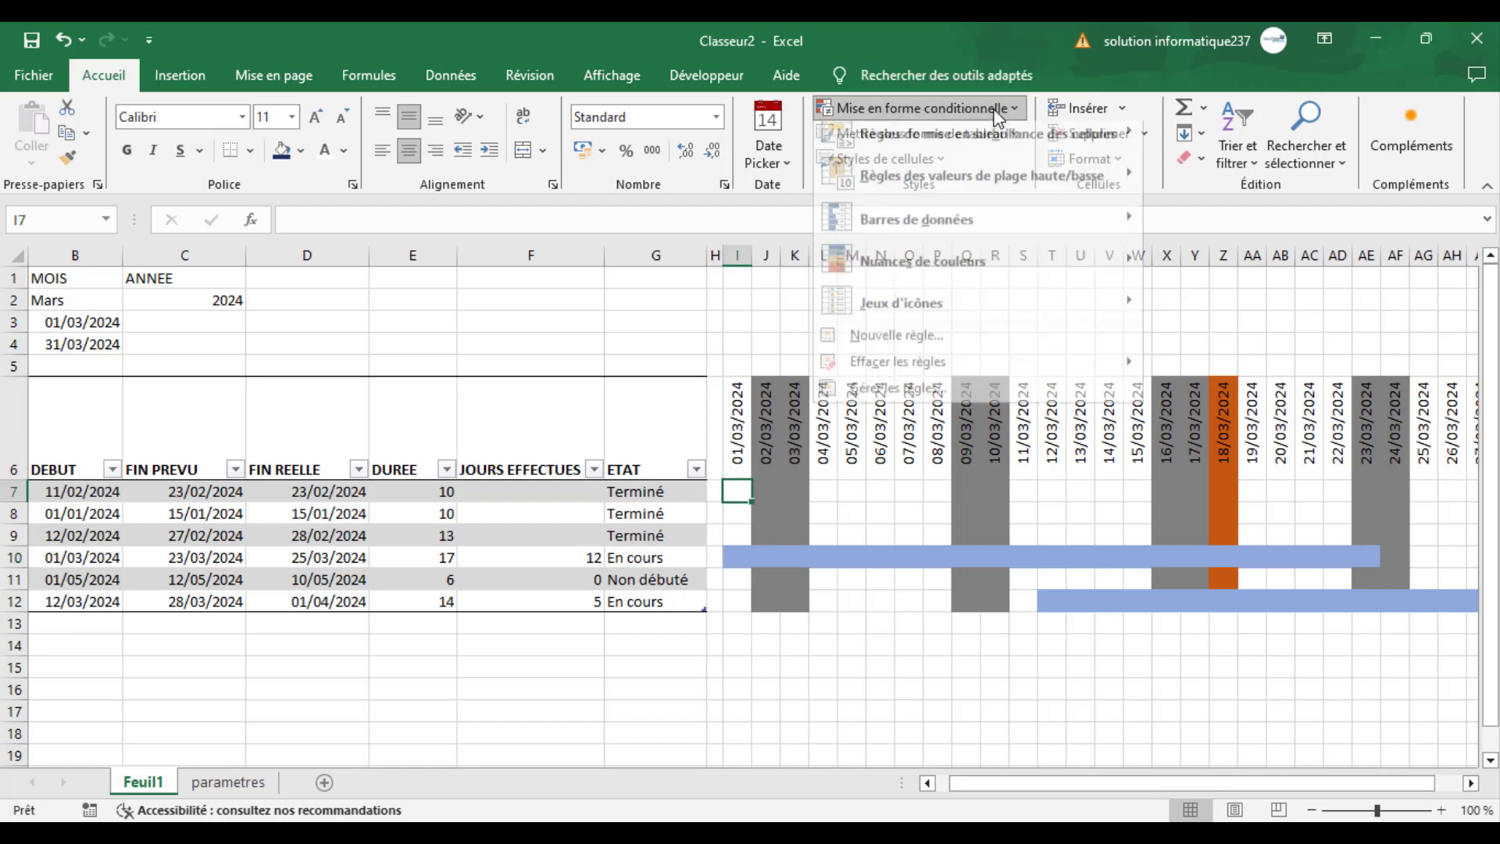
{"action": "left_click", "coordinate": [977, 400]}
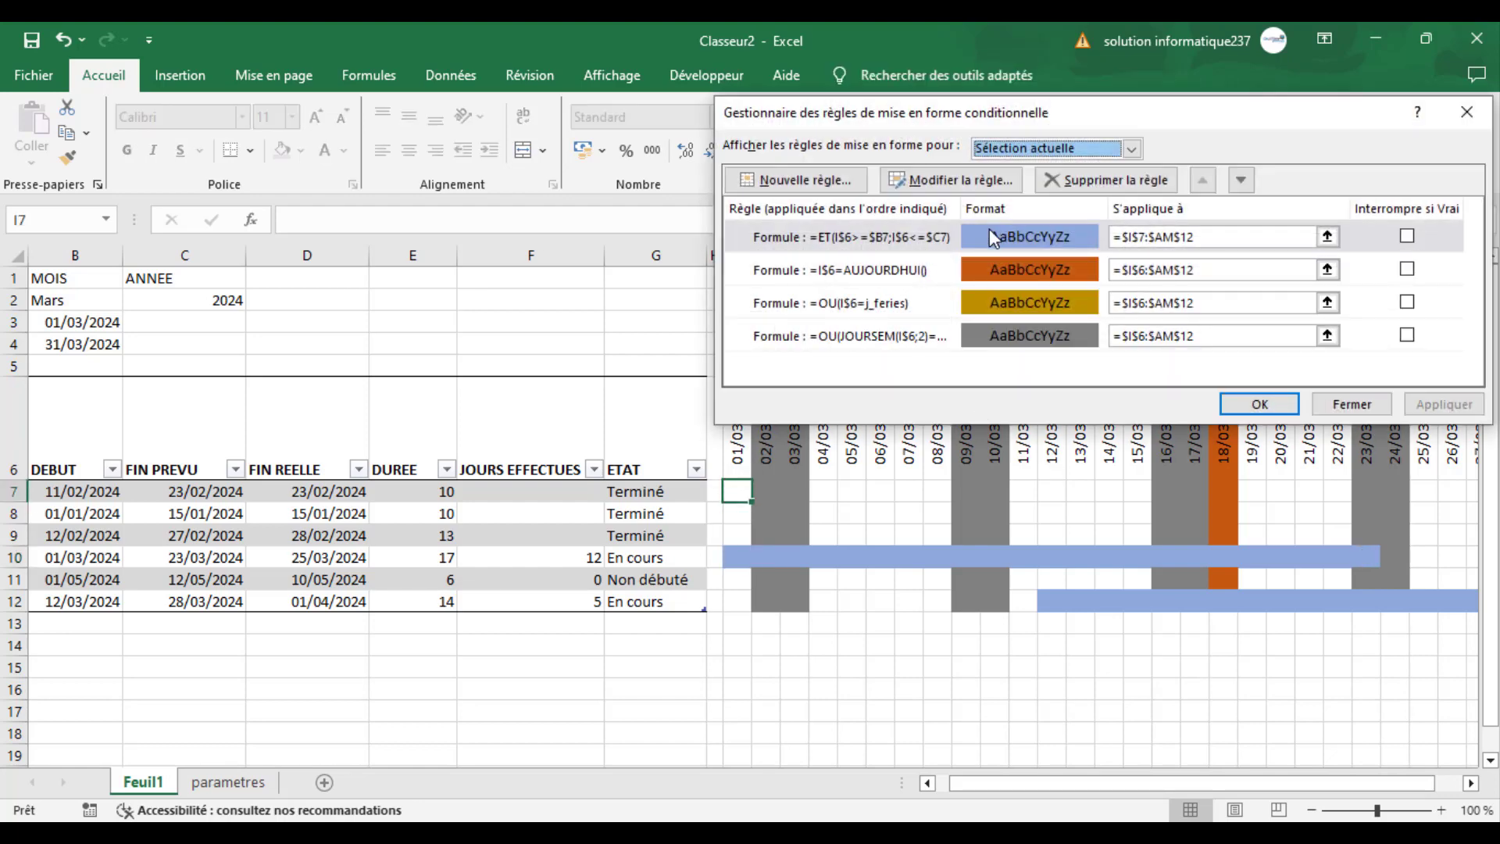
{"action": "left_click", "coordinate": [950, 234]}
{"action": "left_click", "coordinate": [1247, 185]}
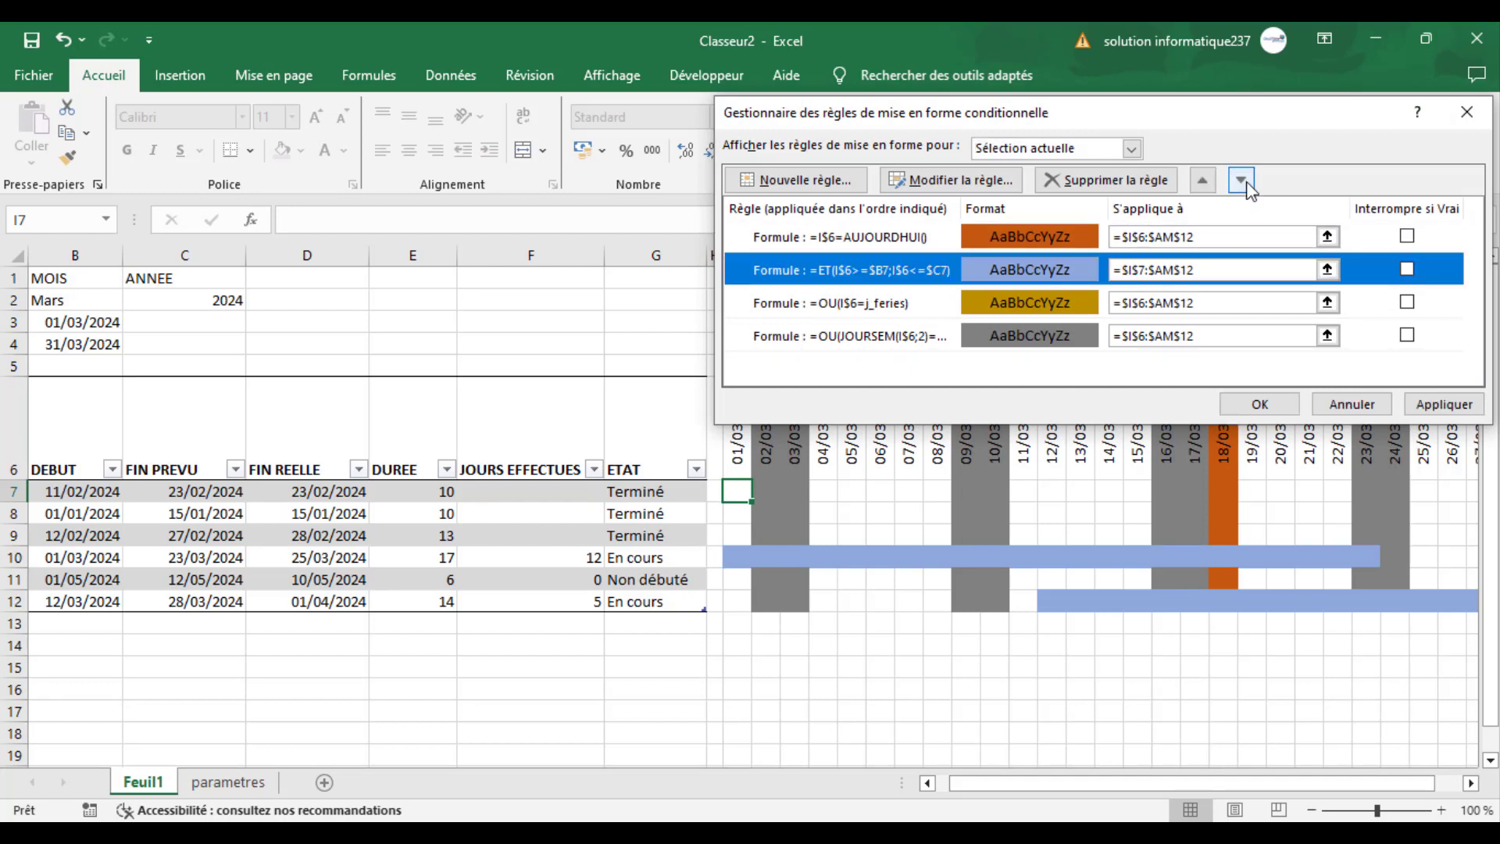
{"action": "left_click", "coordinate": [1247, 185]}
{"action": "left_click", "coordinate": [1247, 185]}
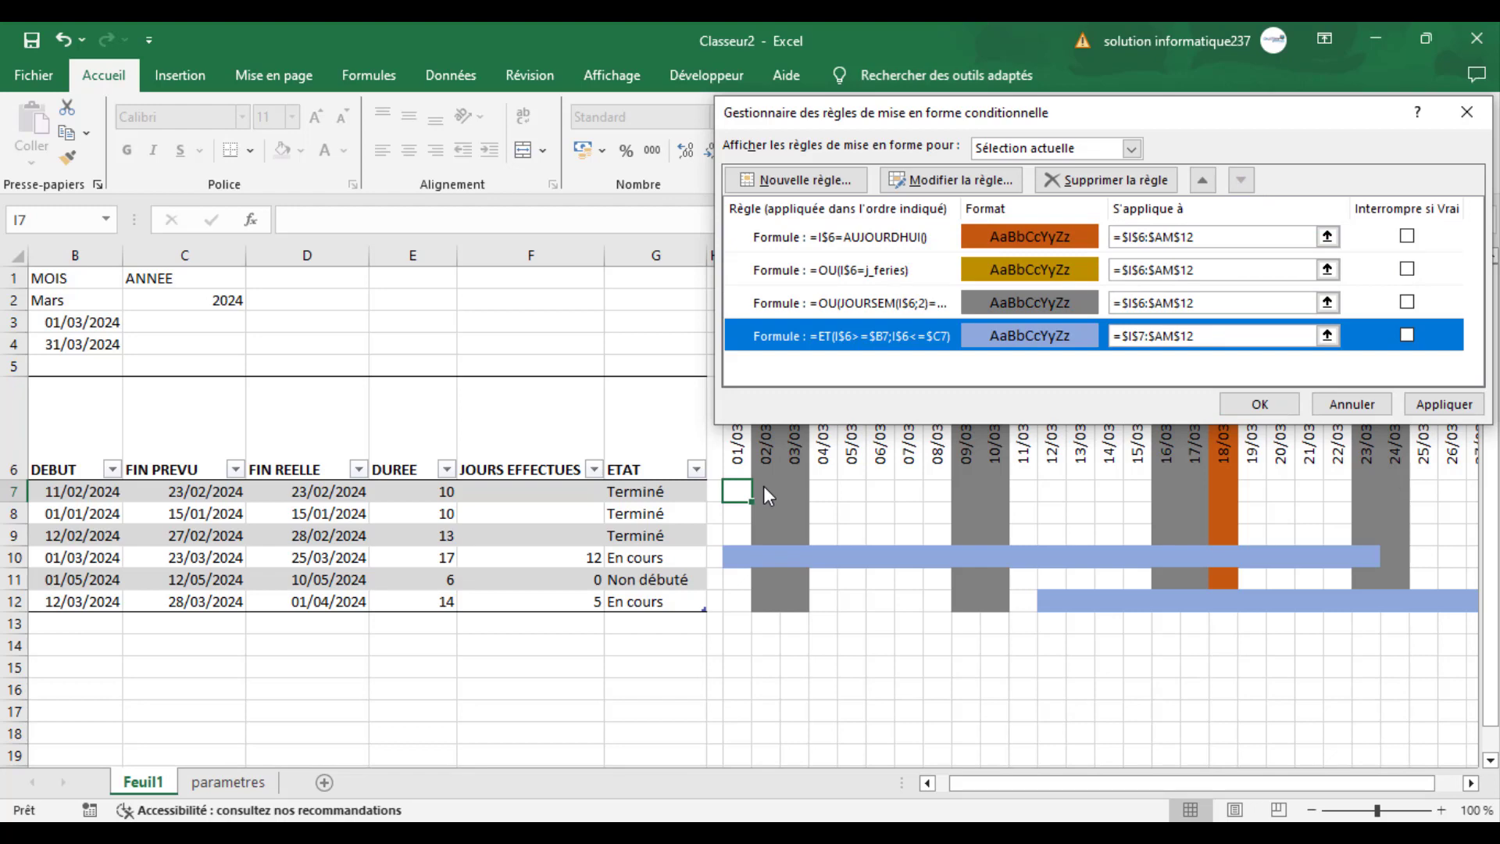
{"action": "left_click", "coordinate": [1434, 406]}
{"action": "left_click", "coordinate": [1233, 404]}
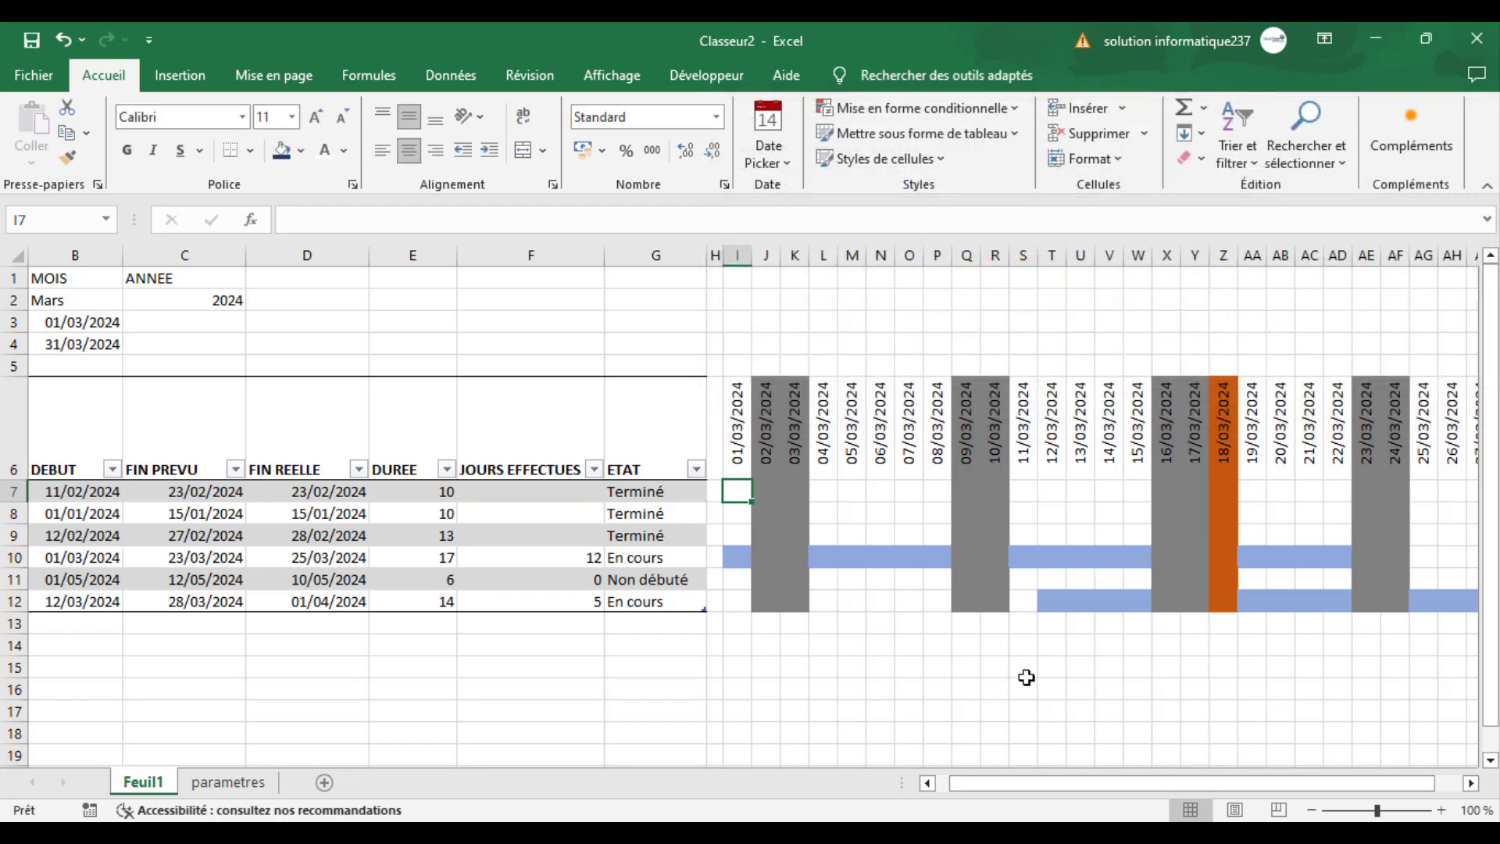
{"action": "left_click", "coordinate": [1026, 676]}
{"action": "left_click_drag", "start_coordinate": [1136, 781], "coordinate": [1169, 786]}
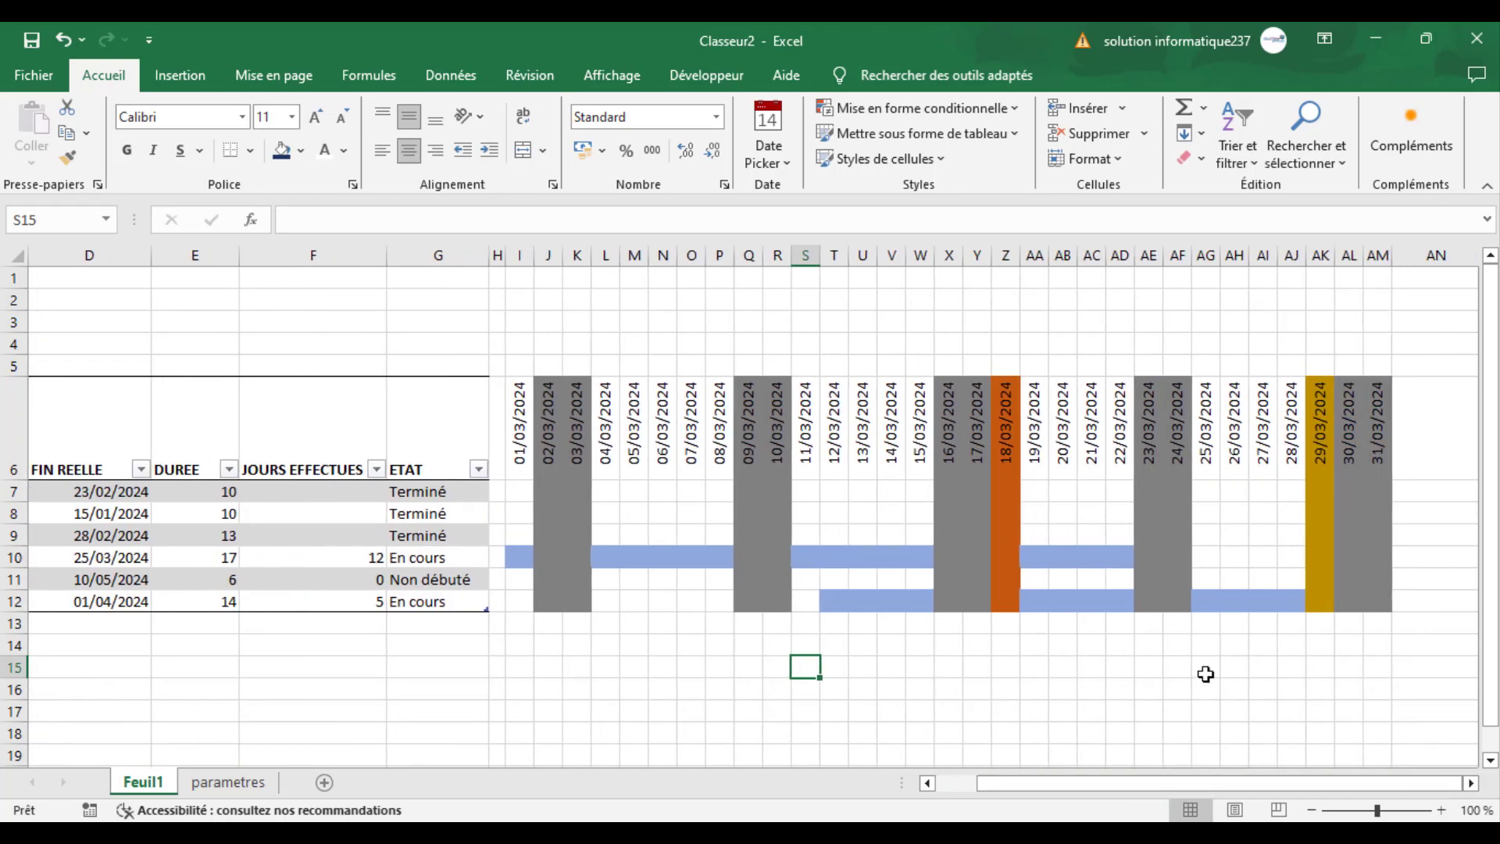
{"action": "left_click_drag", "start_coordinate": [1077, 786], "coordinate": [1043, 784]}
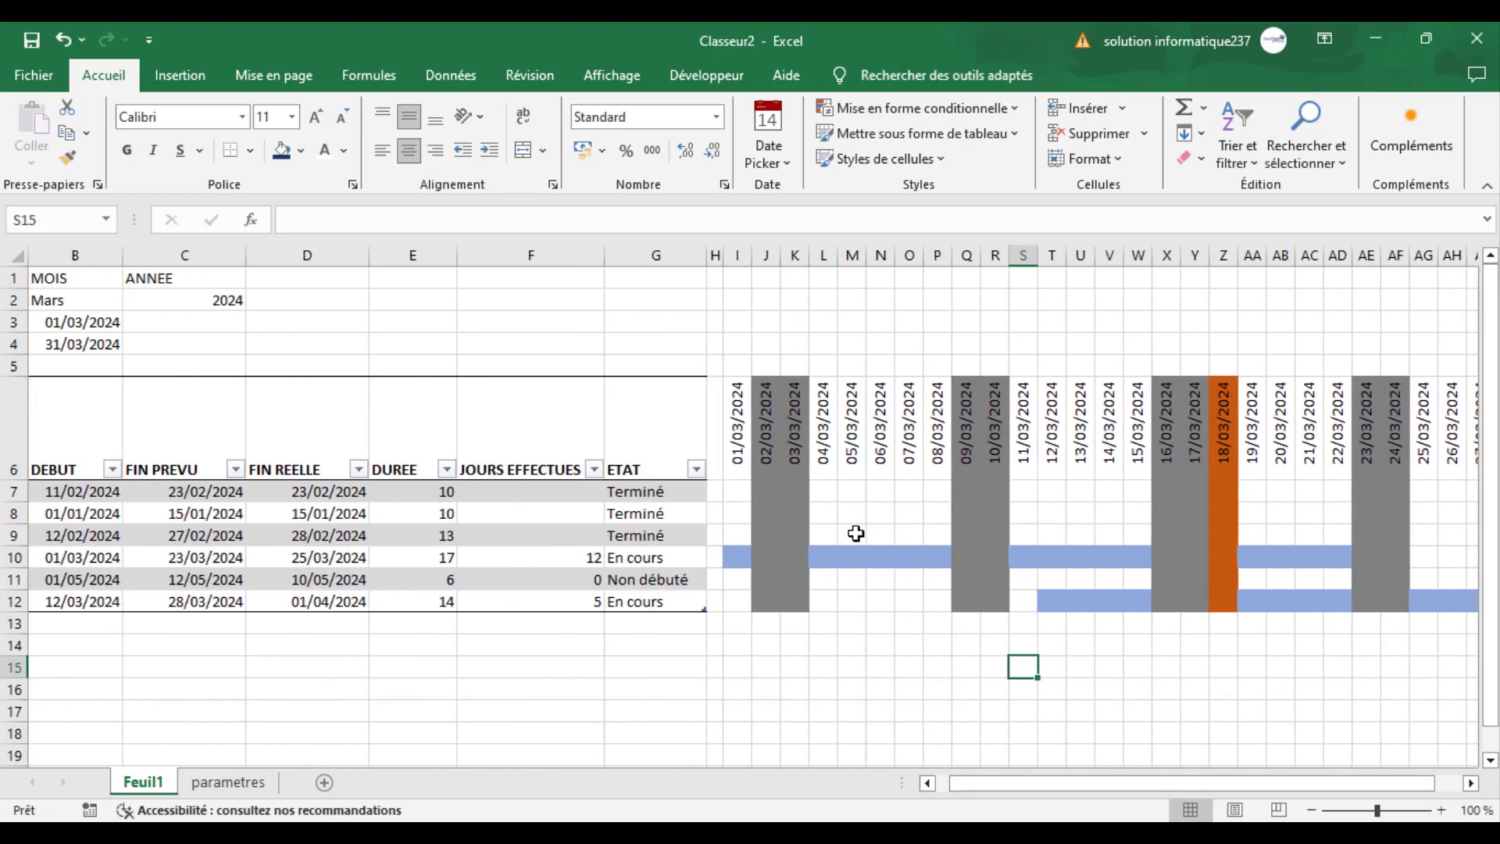
- Add another formula-based conditional formatting rule to the task grid I7:AM12
{"action": "left_click", "coordinate": [738, 491]}
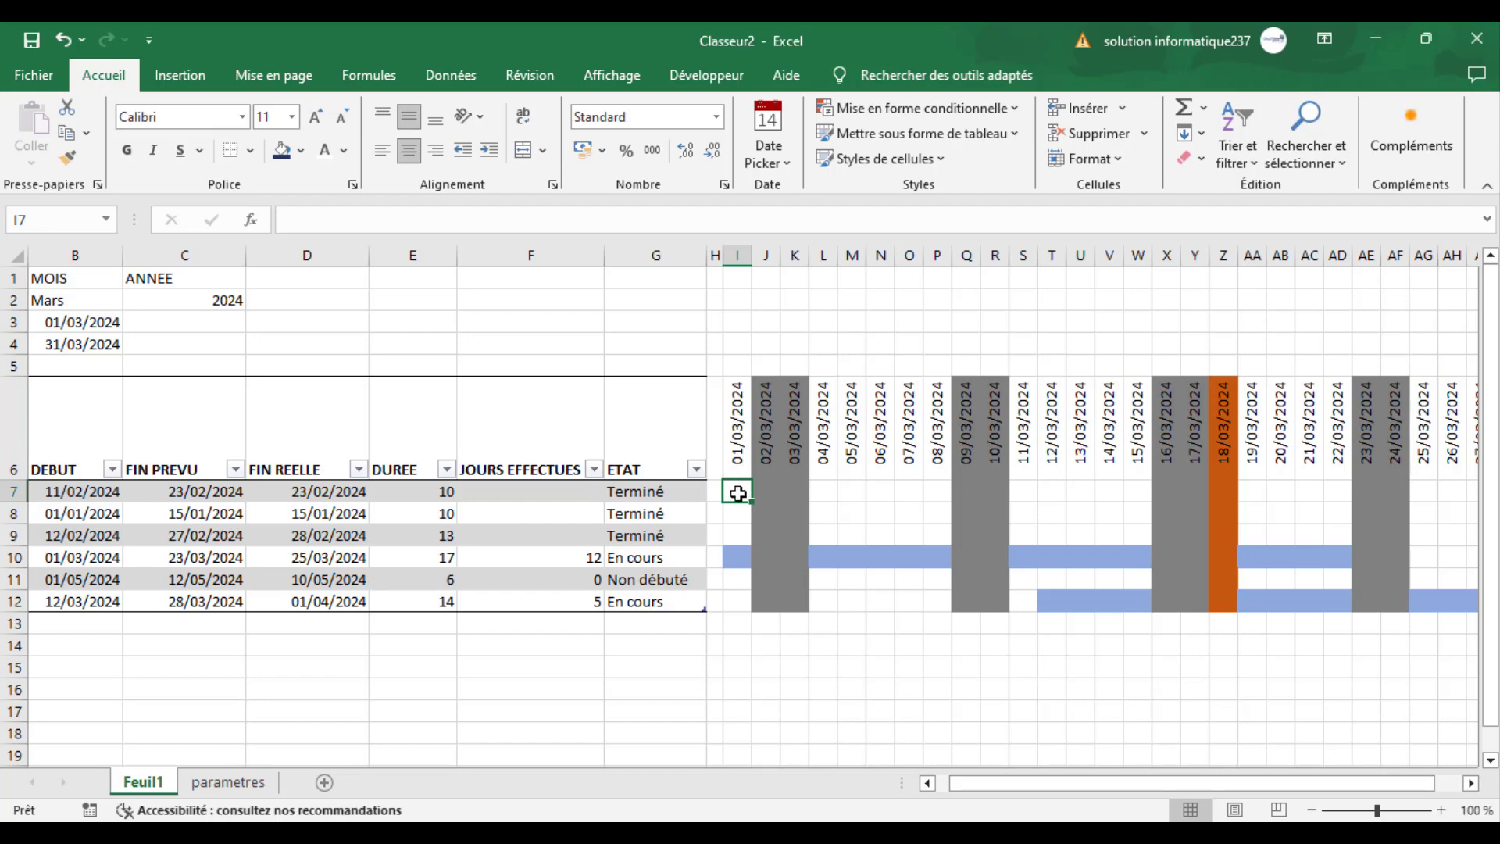
{"action": "left_click_drag", "start_coordinate": [738, 491], "coordinate": [1244, 595]}
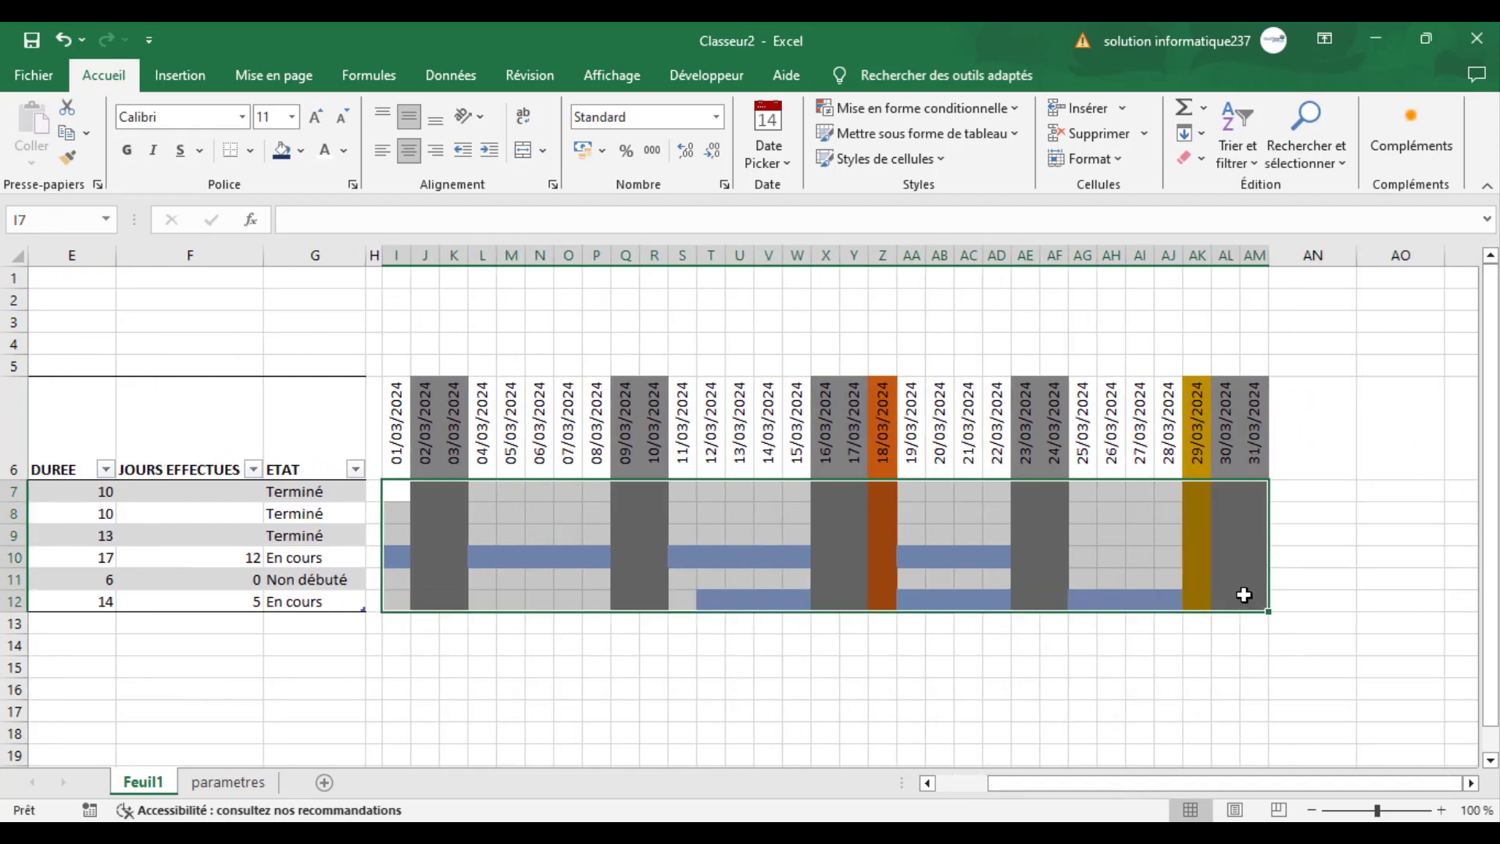
{"action": "left_click", "coordinate": [879, 110]}
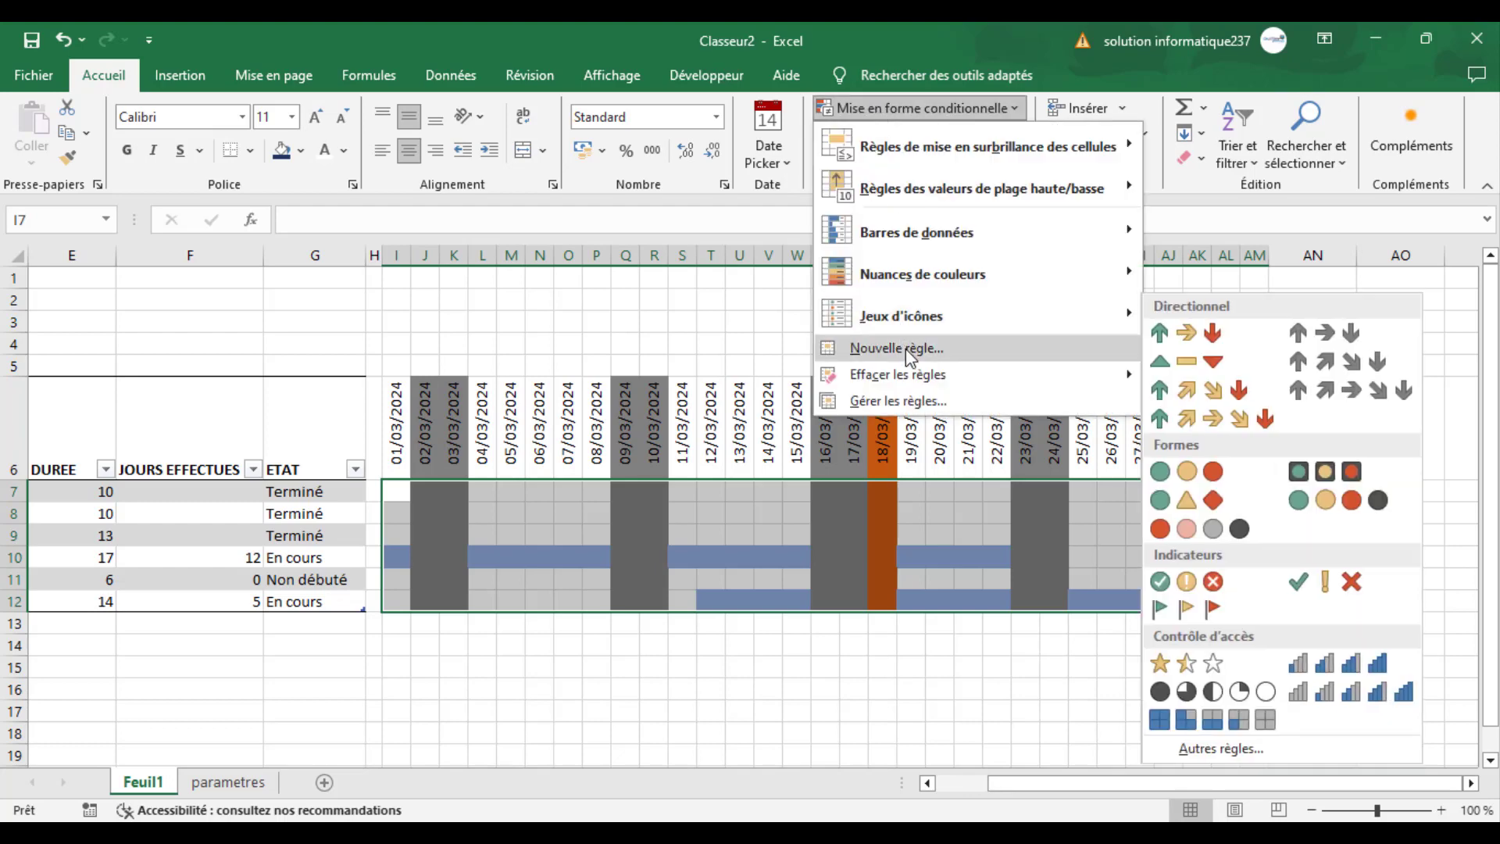
{"action": "left_click", "coordinate": [907, 350]}
{"action": "left_click", "coordinate": [889, 211]}
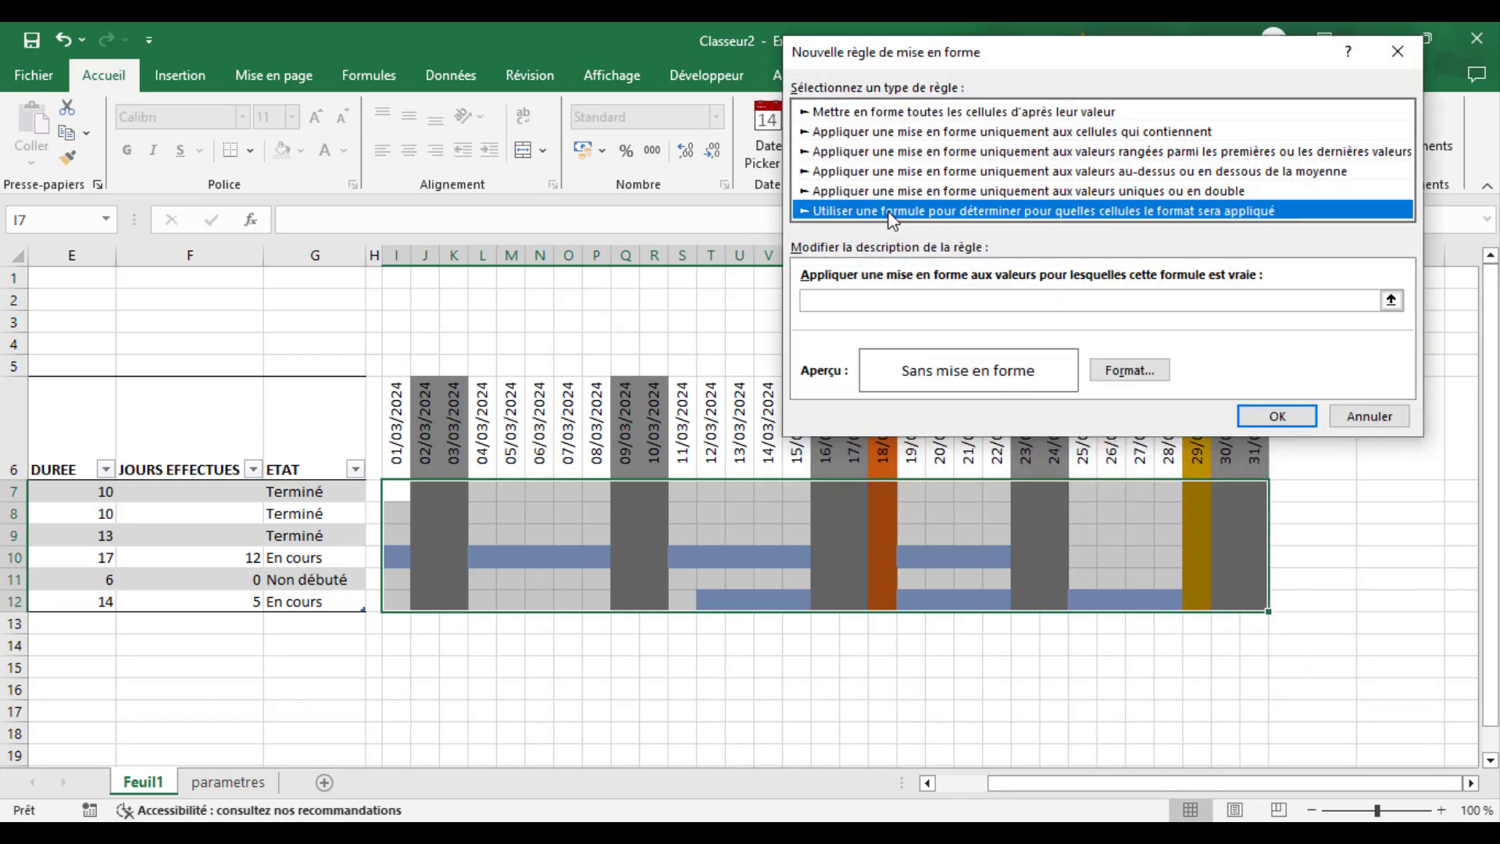
- Enter the rule formula =I$6=$D7 to match each calendar date with the task's actual end date
{"action": "left_click", "coordinate": [841, 302]}
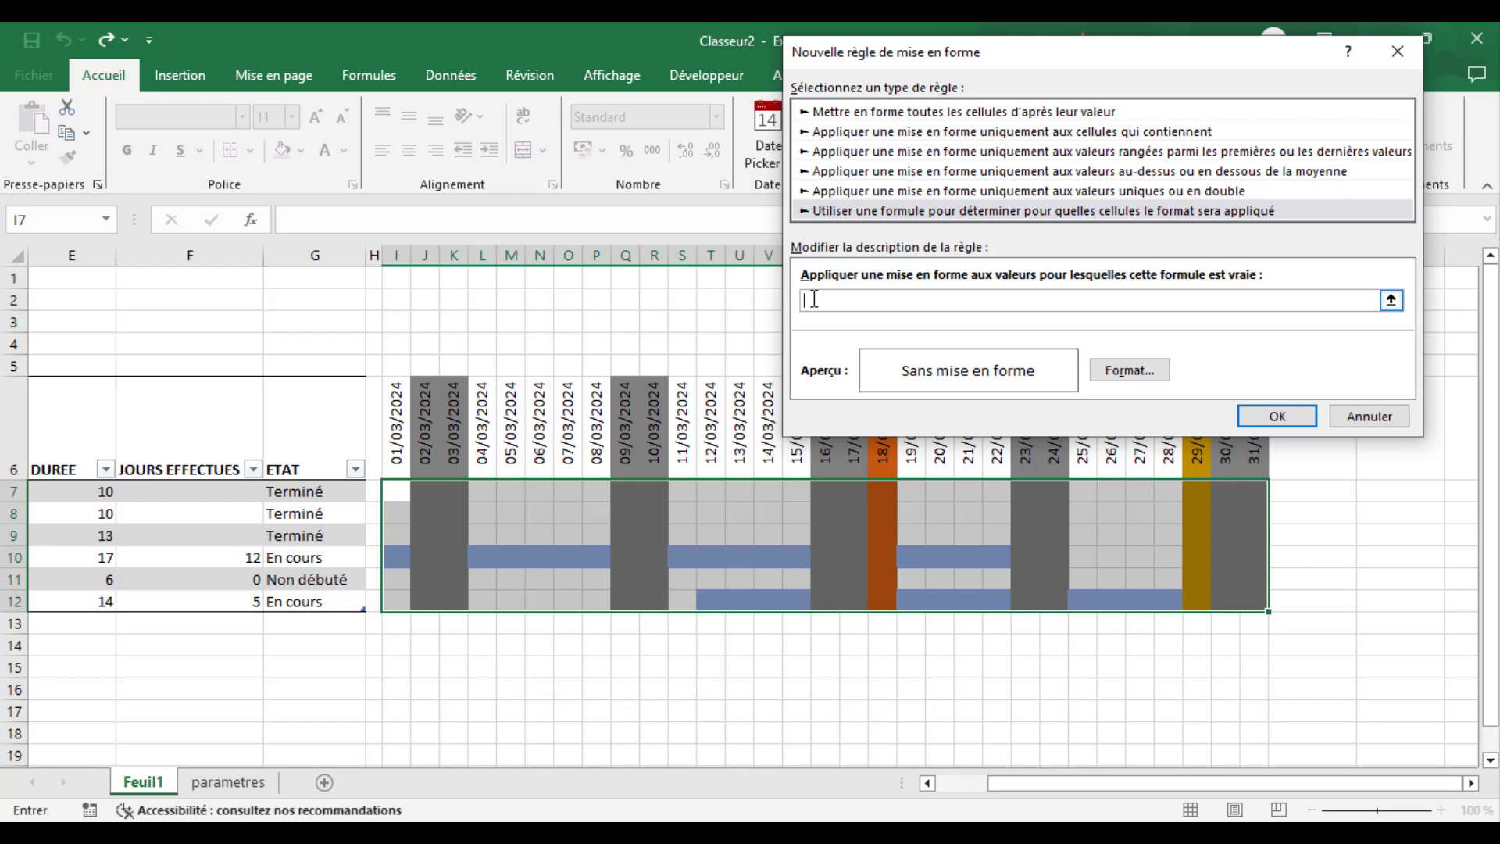
{"action": "type", "text": "="}
{"action": "left_click", "coordinate": [393, 435]}
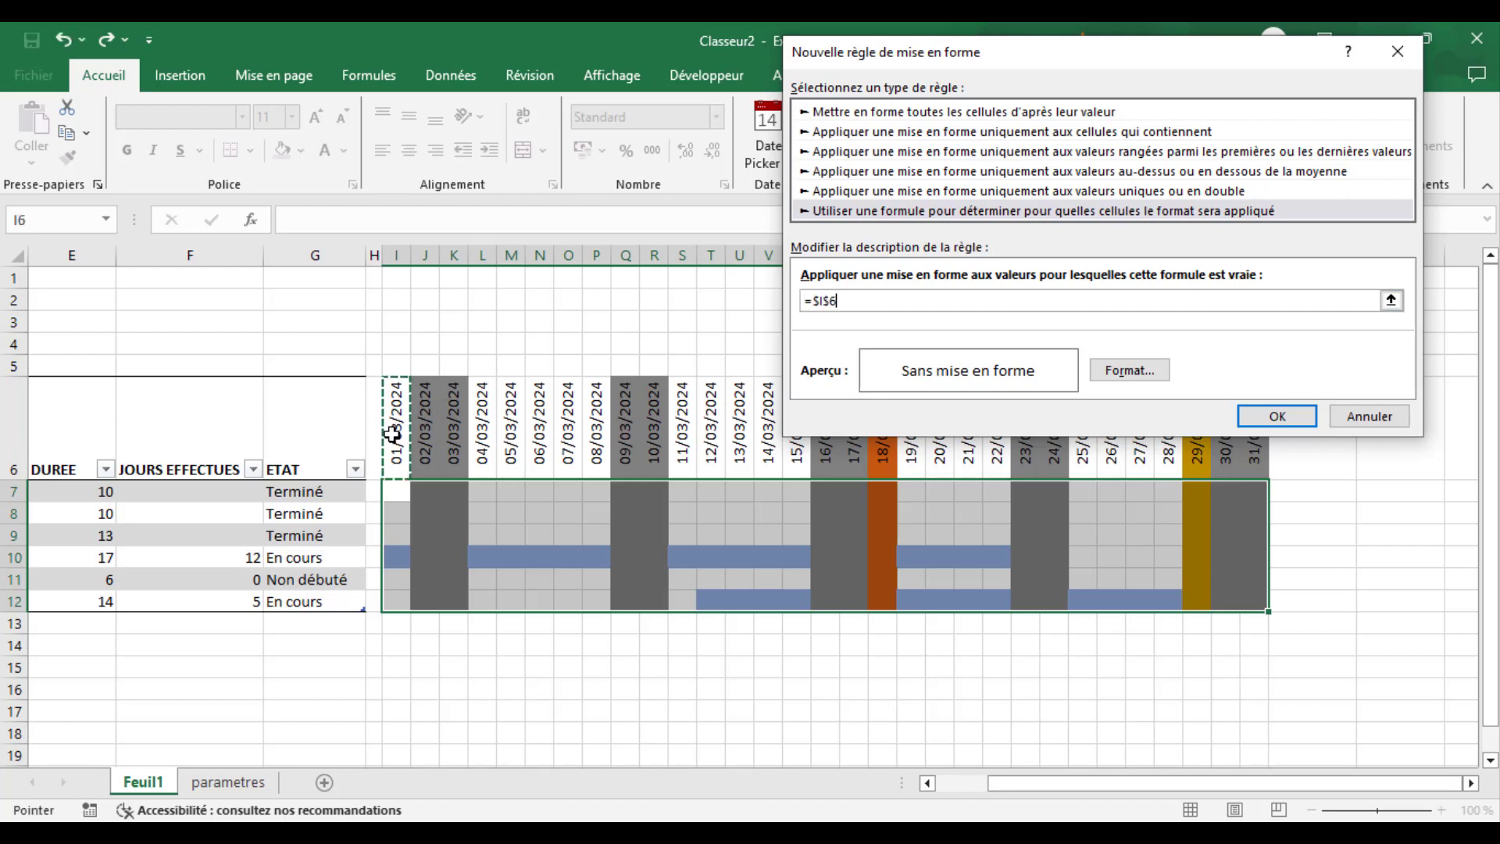
{"action": "key", "text": "F4"}
{"action": "type", "text": "="}
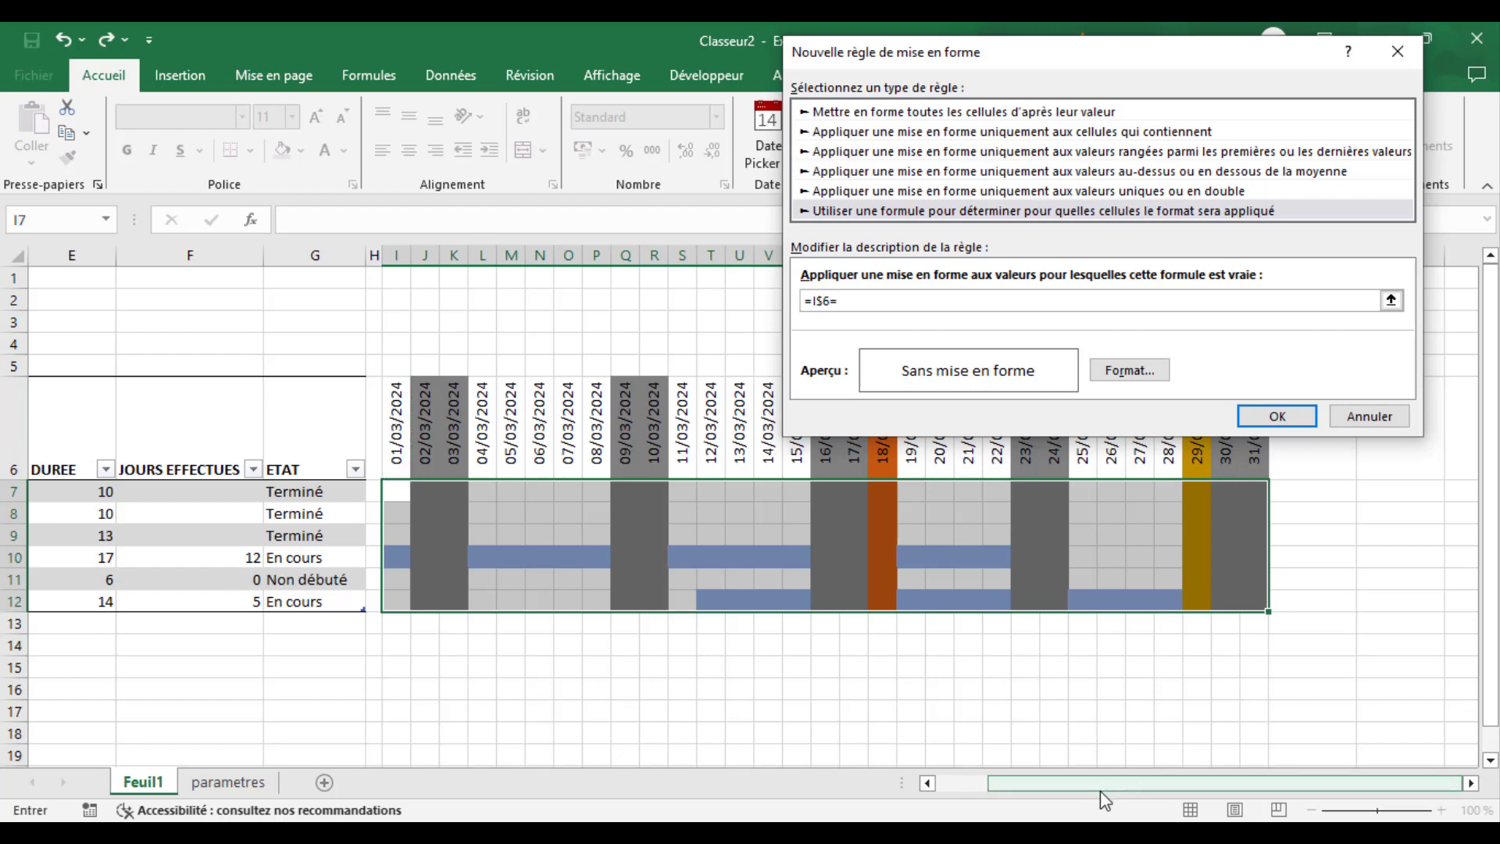
{"action": "left_click_drag", "start_coordinate": [1100, 783], "coordinate": [1043, 782]}
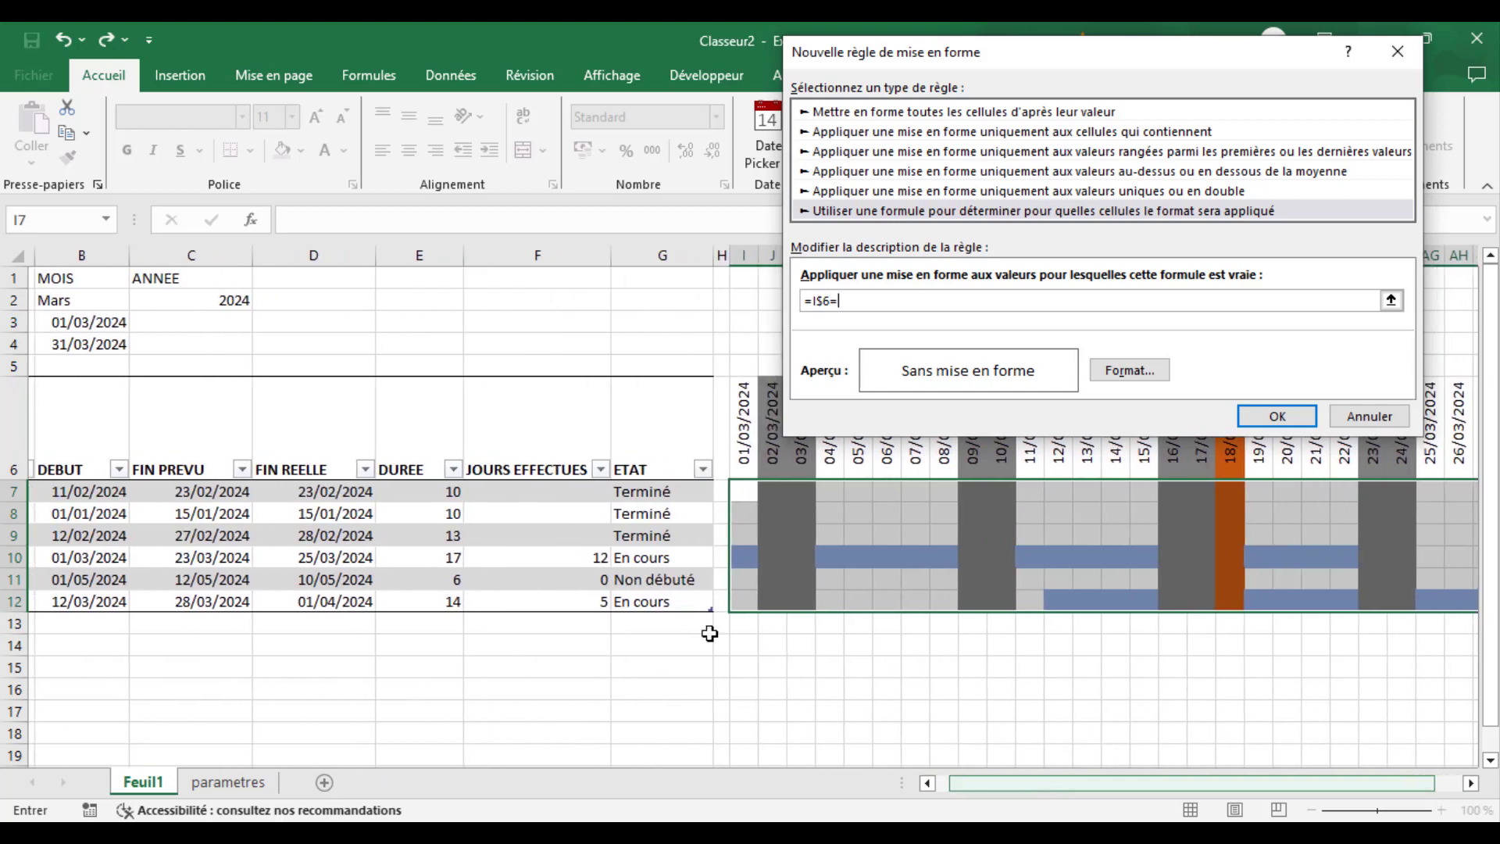
{"action": "left_click", "coordinate": [312, 492]}
{"action": "key", "text": "F4"}
{"action": "key", "text": "F4"}
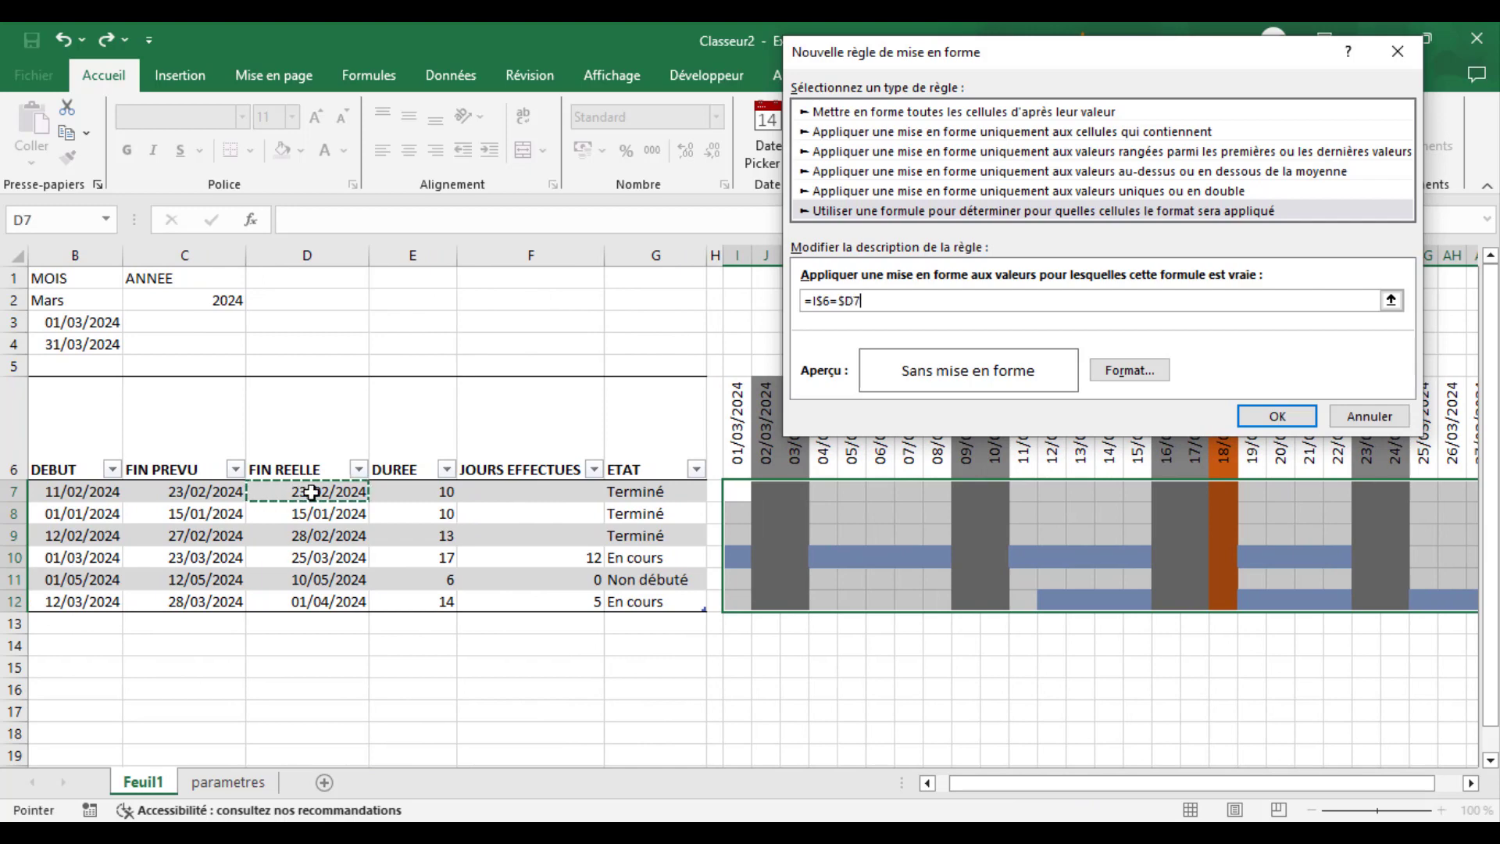
- Give the actual-end-date rule a dark red background fill and apply it to the task grid
{"action": "left_click", "coordinate": [1123, 374]}
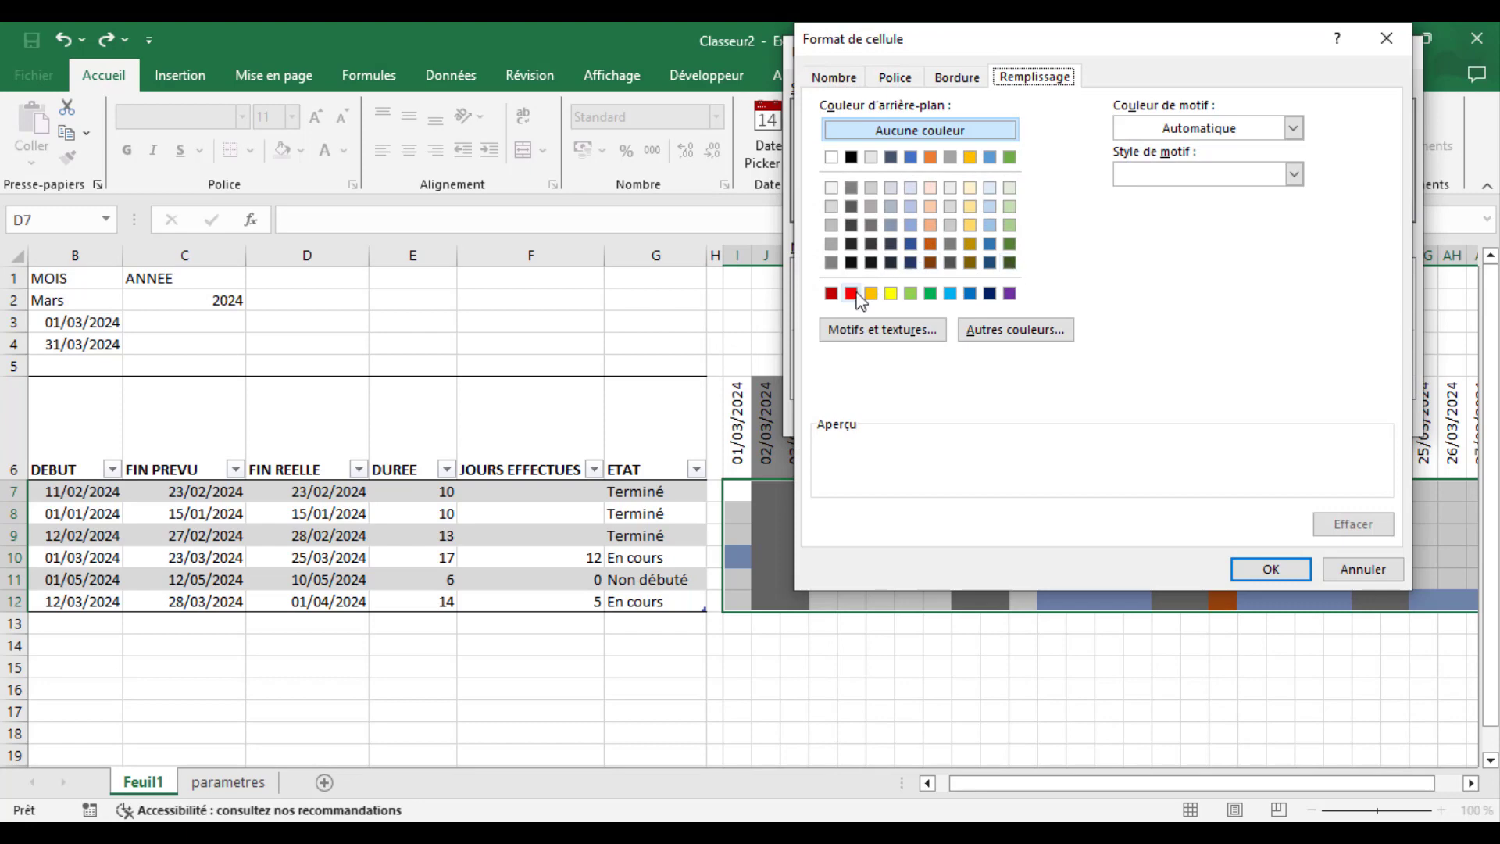
{"action": "left_click", "coordinate": [830, 293]}
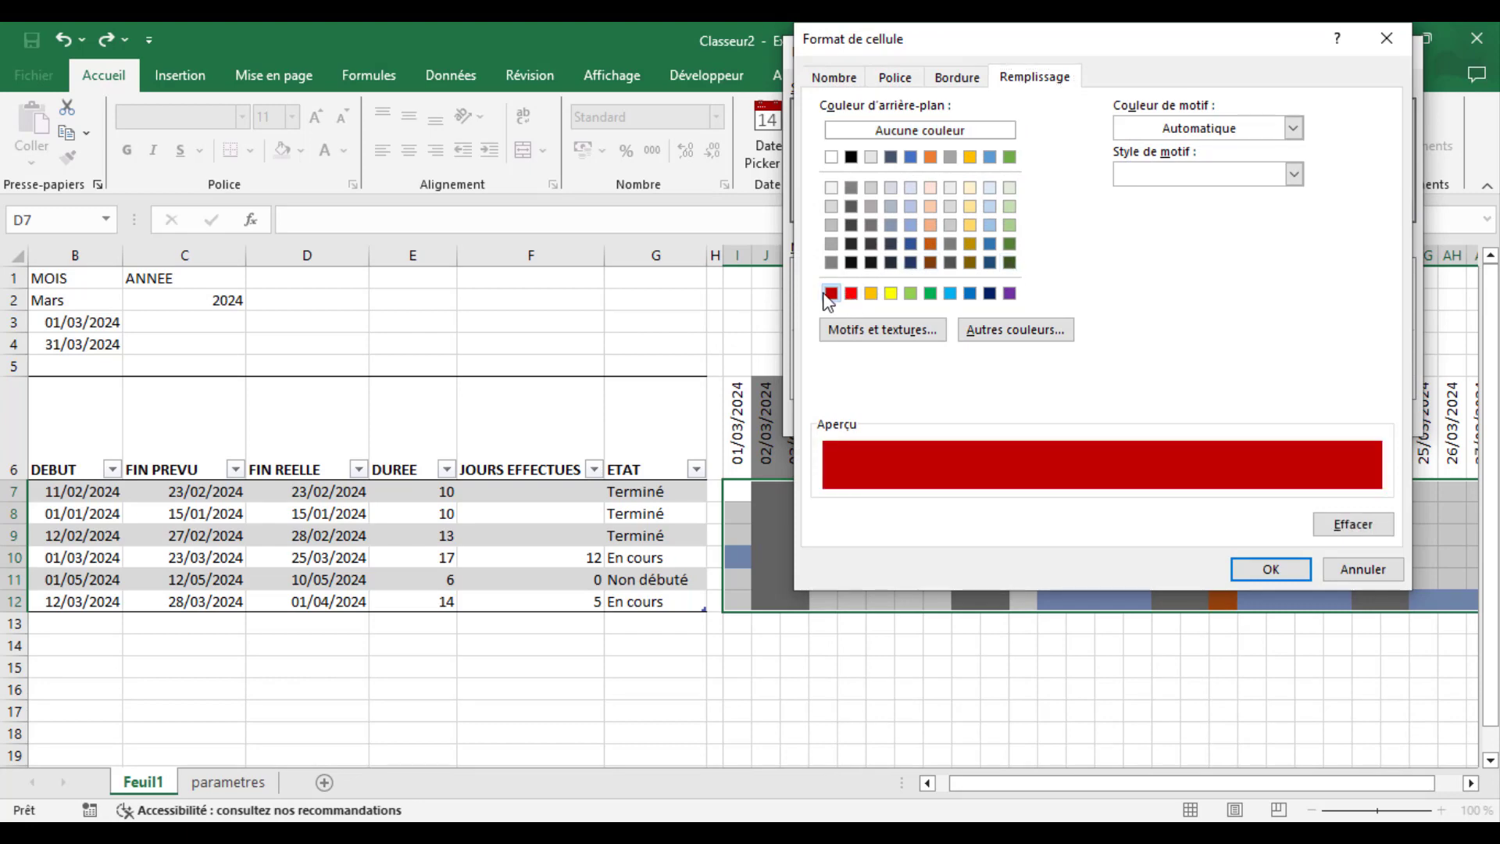
{"action": "left_click", "coordinate": [1279, 569]}
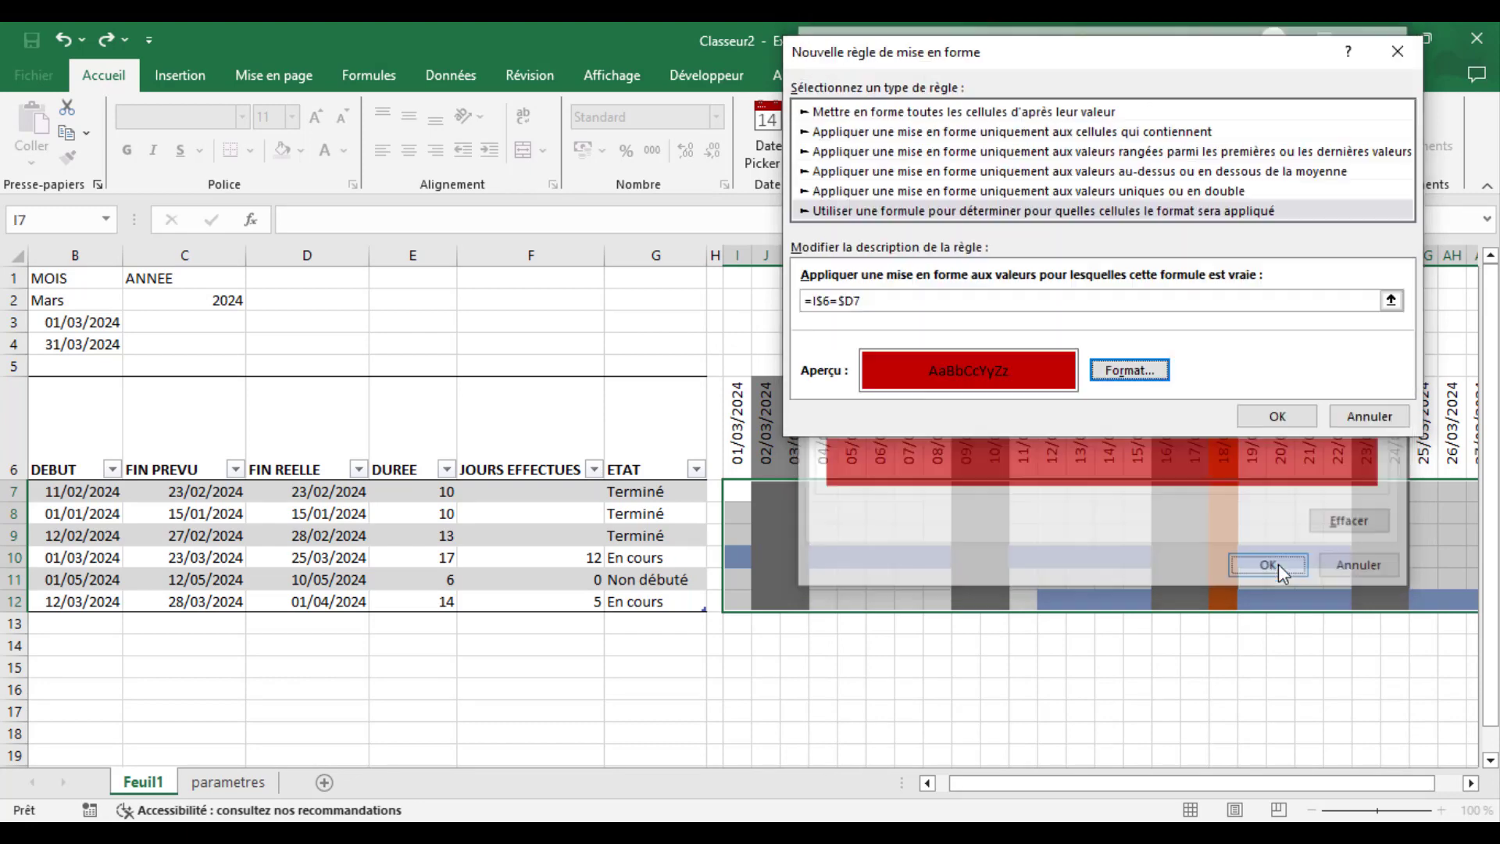
{"action": "left_click", "coordinate": [1278, 416]}
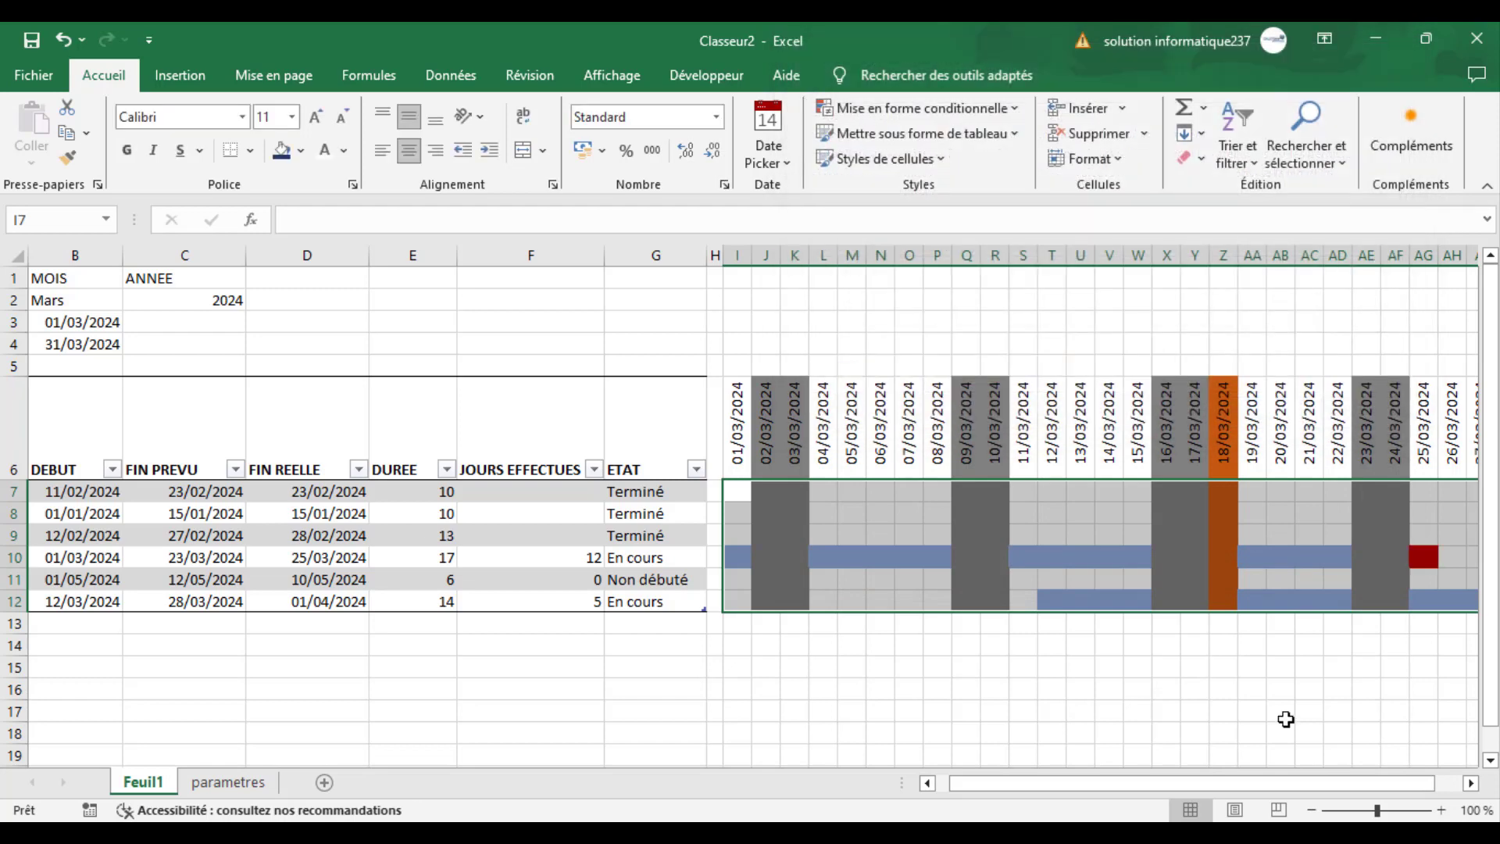
{"action": "left_click", "coordinate": [1310, 729]}
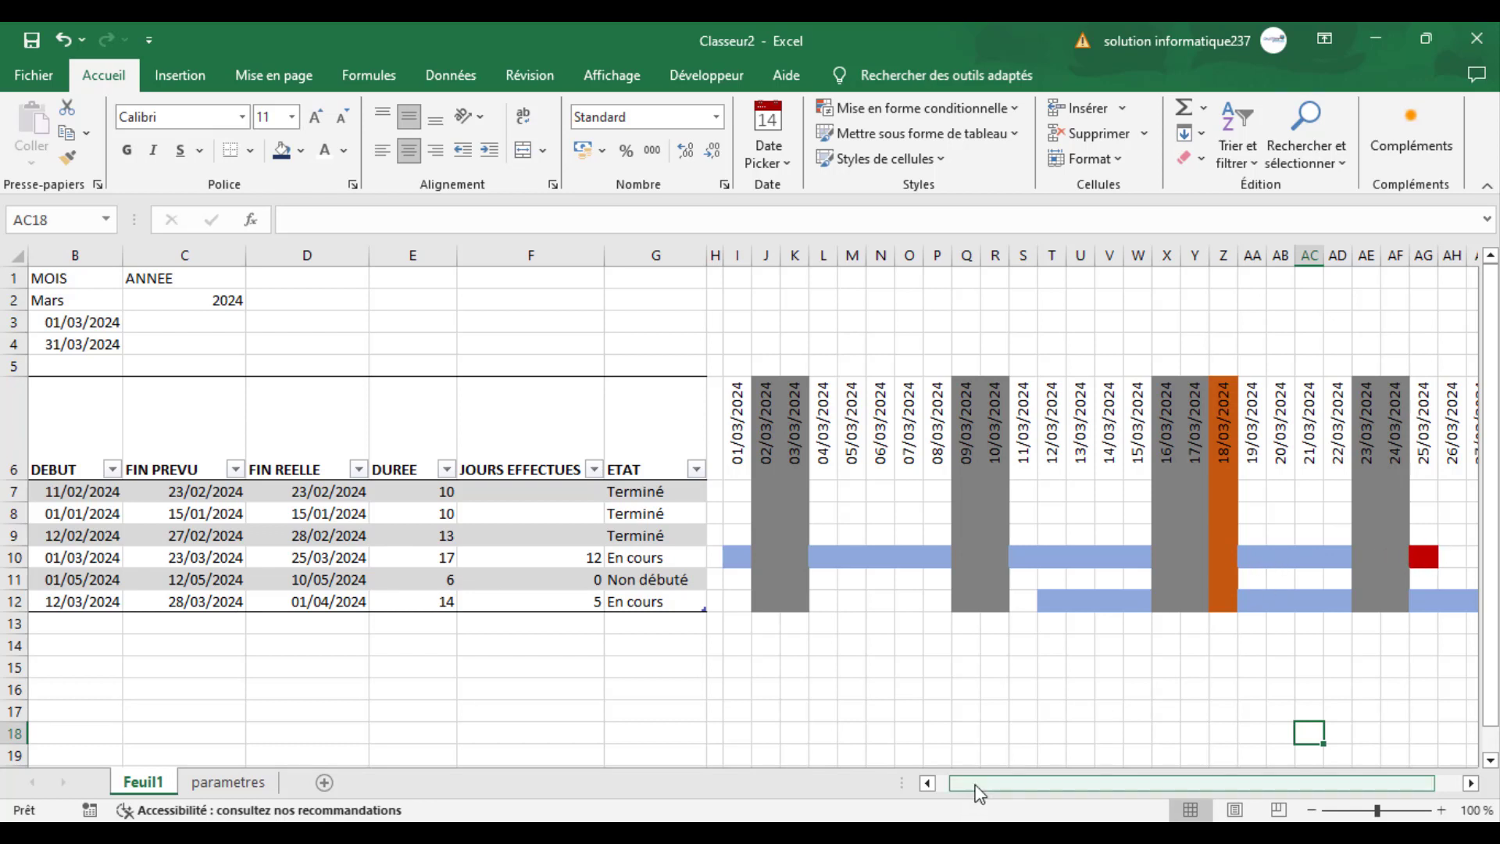
- Create a further formula-based conditional formatting rule for the task grid I7:AM12
{"action": "left_click_drag", "start_coordinate": [978, 793], "coordinate": [1024, 783]}
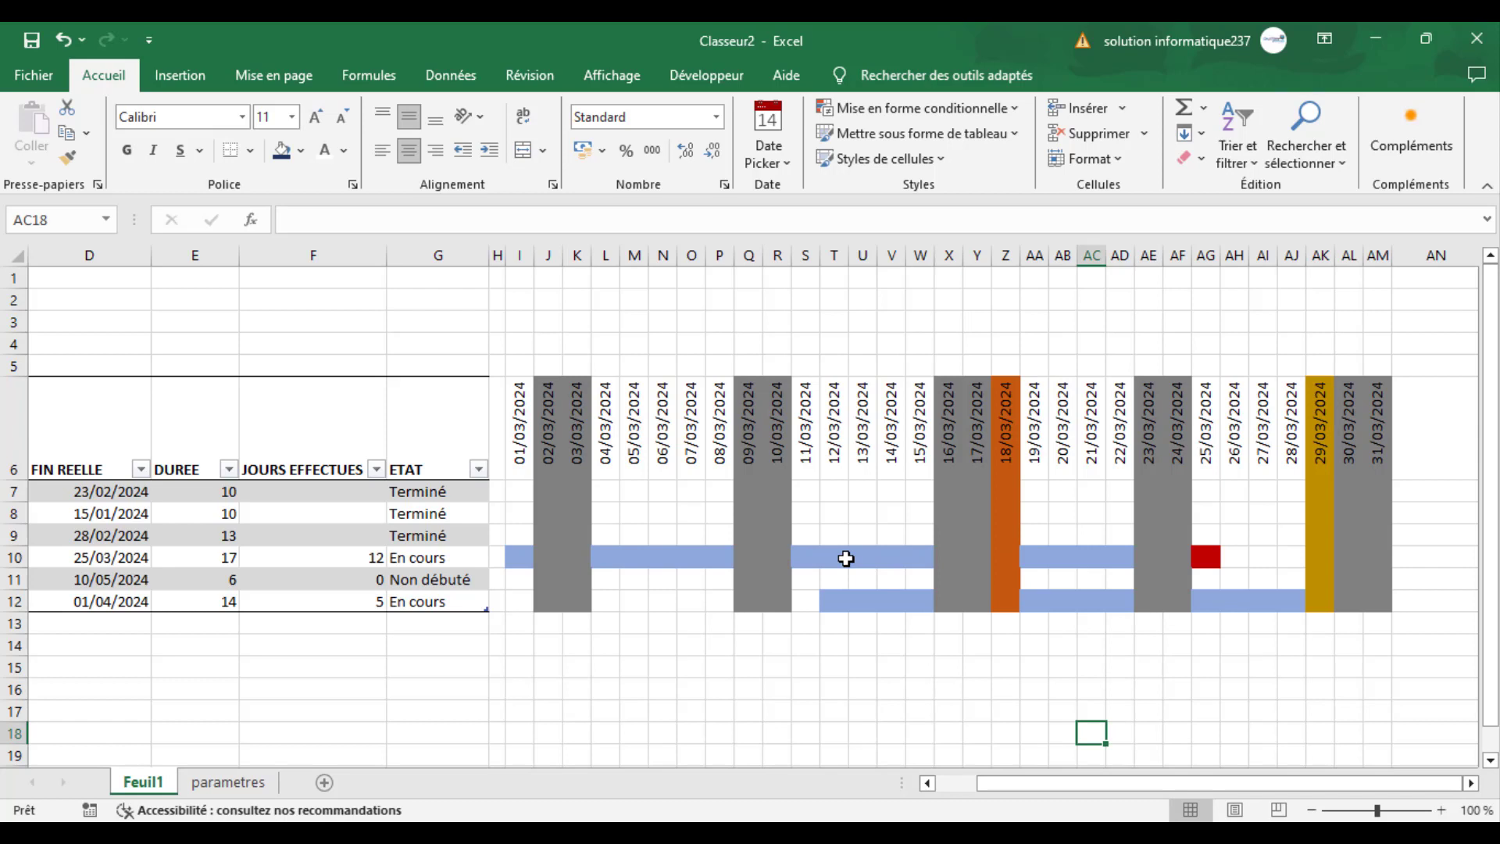
{"action": "left_click", "coordinate": [518, 494]}
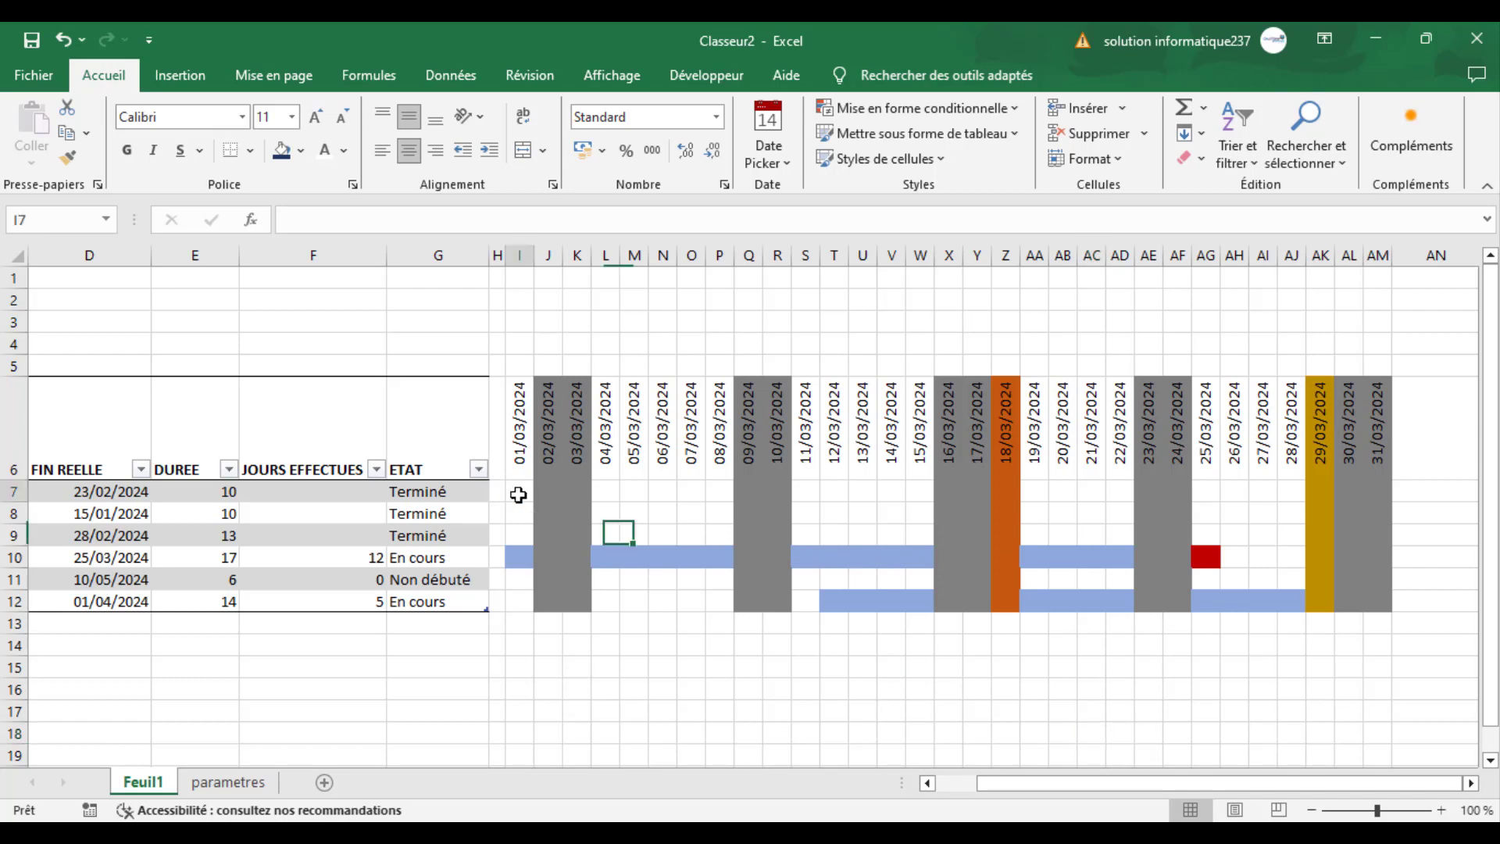
{"action": "mouse_move", "coordinate": [518, 494]}
{"action": "left_mouse_down"}
{"action": "mouse_move", "coordinate": [735, 531]}
{"action": "mouse_move", "coordinate": [1286, 576]}
{"action": "mouse_move", "coordinate": [1373, 606]}
{"action": "left_mouse_up"}
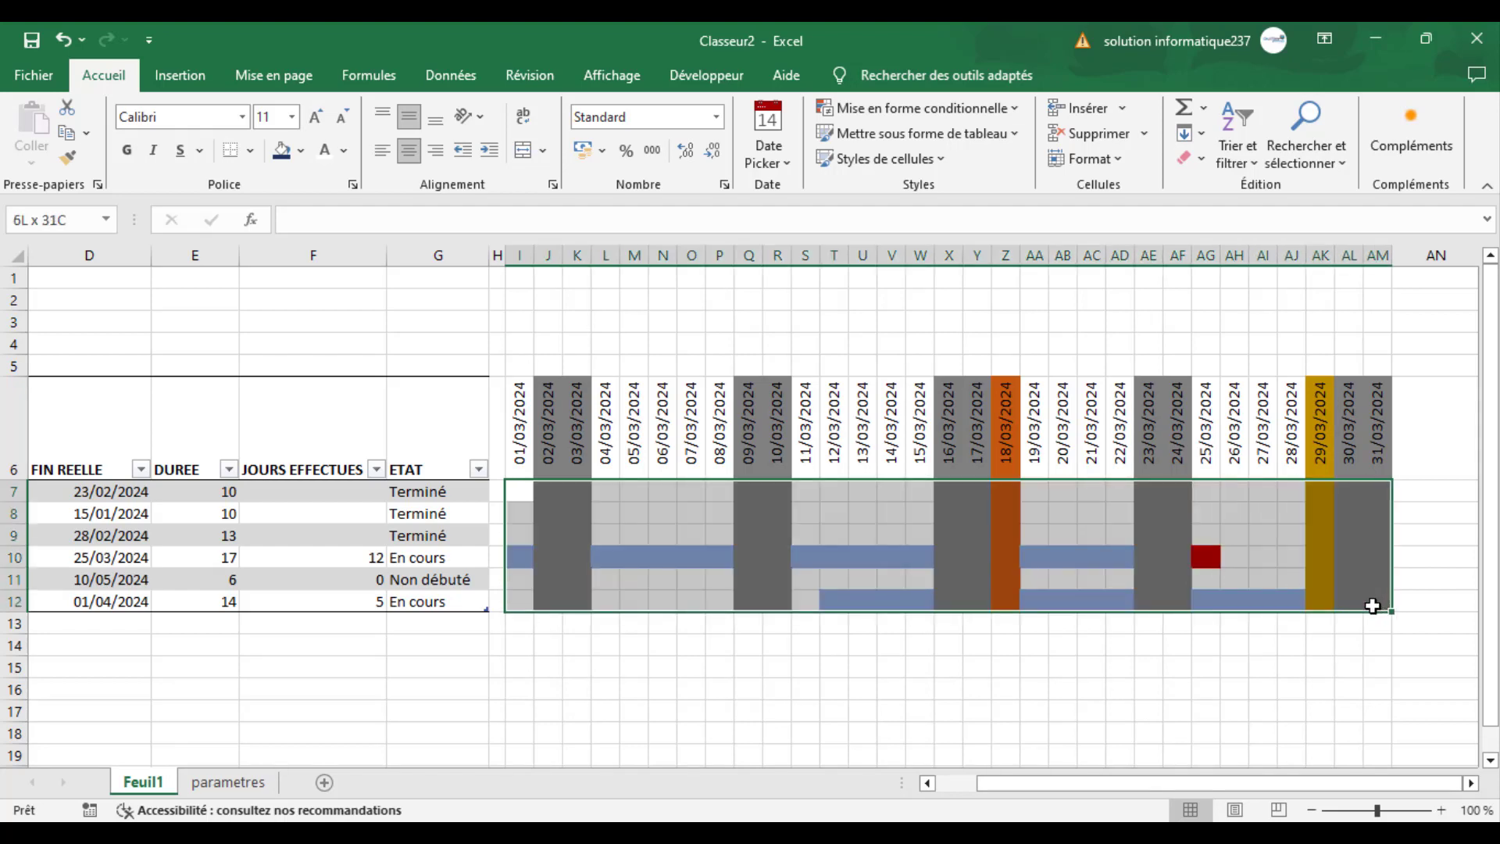
{"action": "left_click", "coordinate": [916, 109]}
{"action": "left_click", "coordinate": [870, 347]}
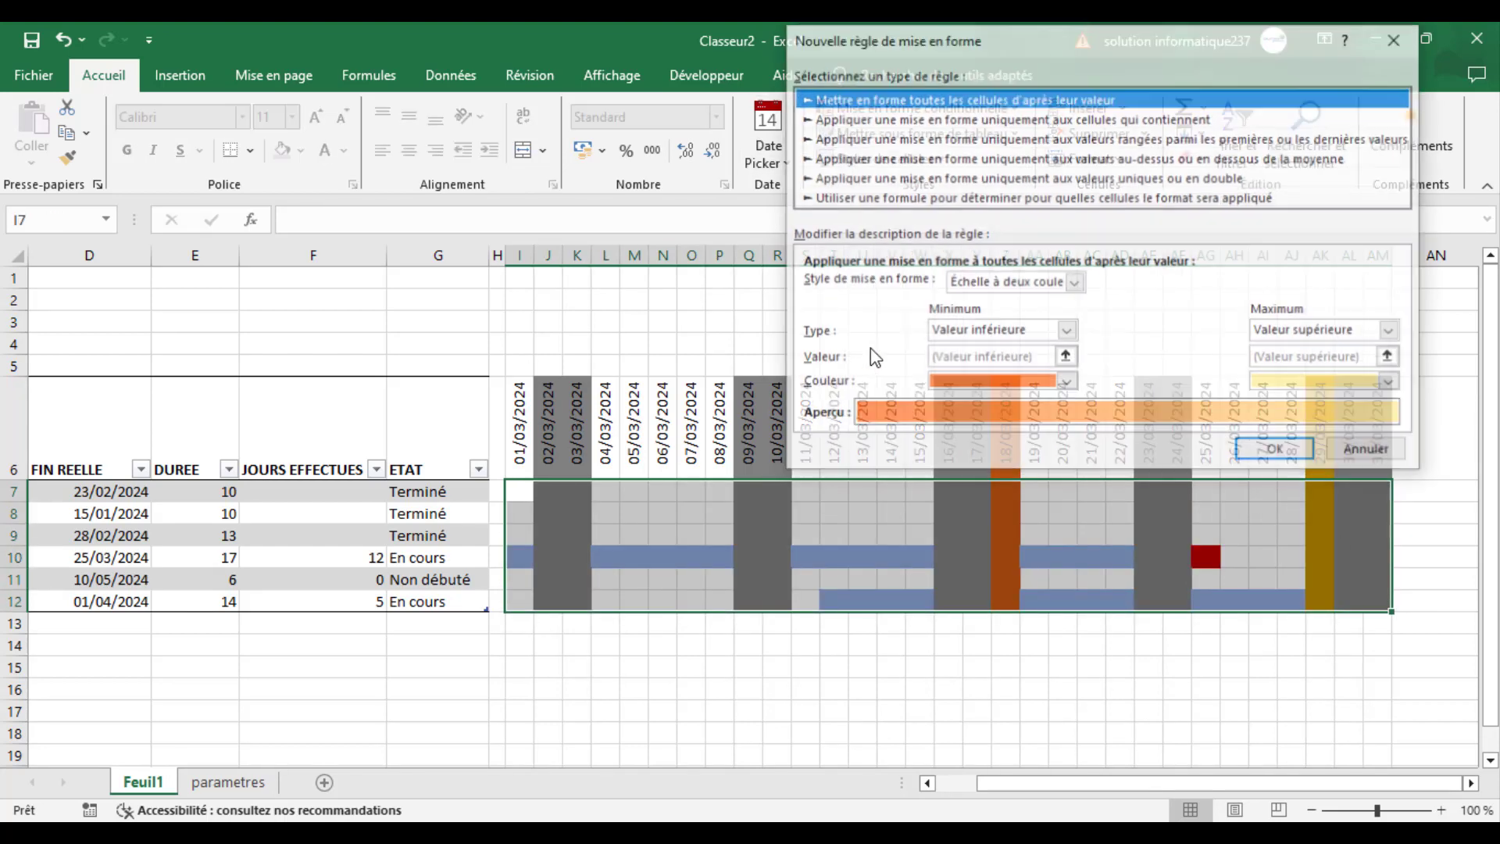
{"action": "left_click", "coordinate": [865, 197]}
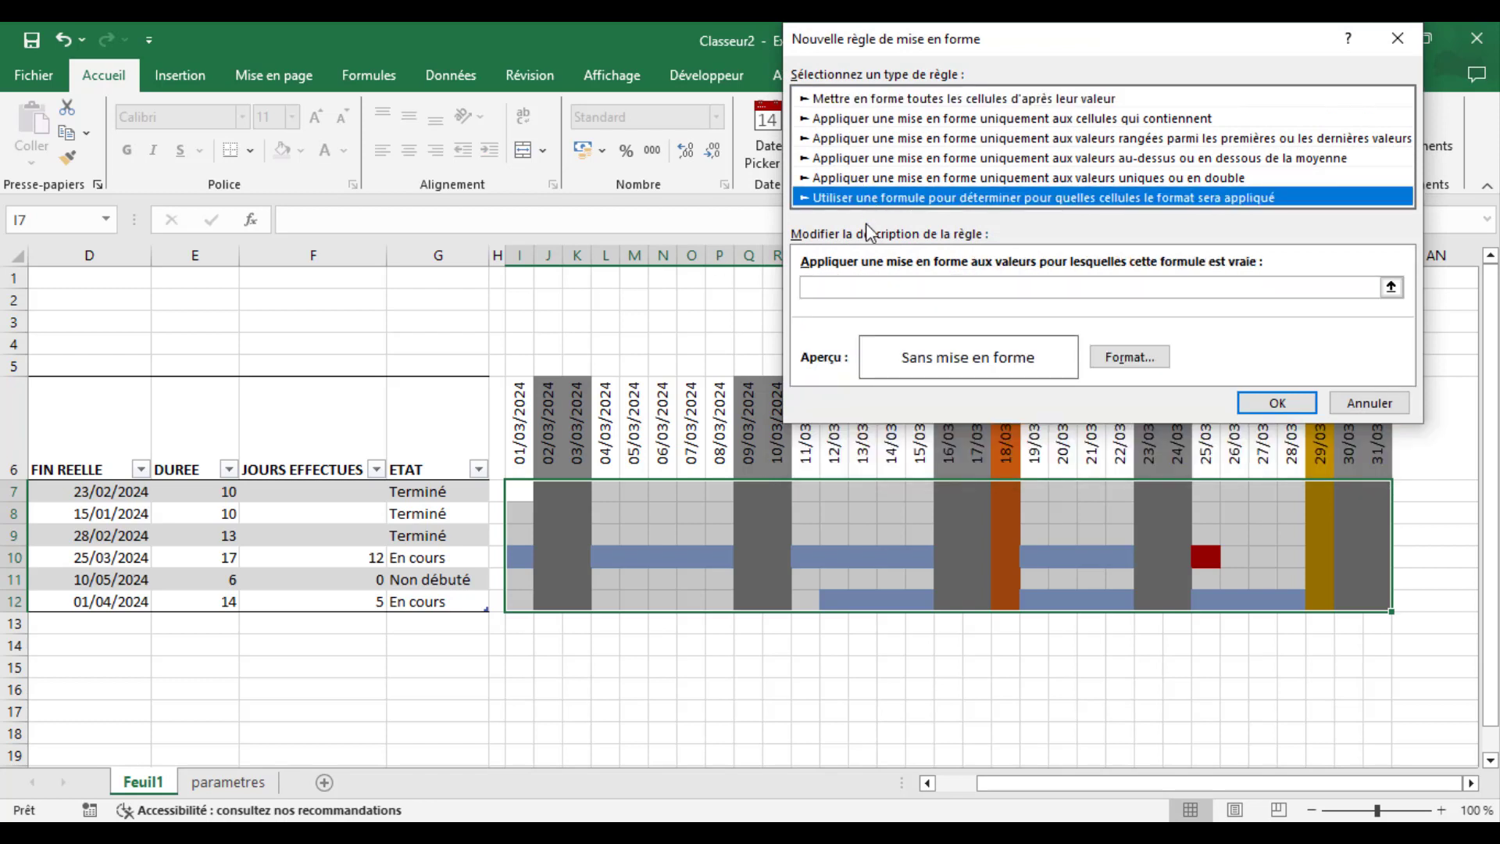
- Begin the rule formula with =et(I$6<aujourdhui();I$6>=$B7; to cover dates before today and from the task's start
{"action": "left_click", "coordinate": [860, 285]}
{"action": "type", "text": "=et("}
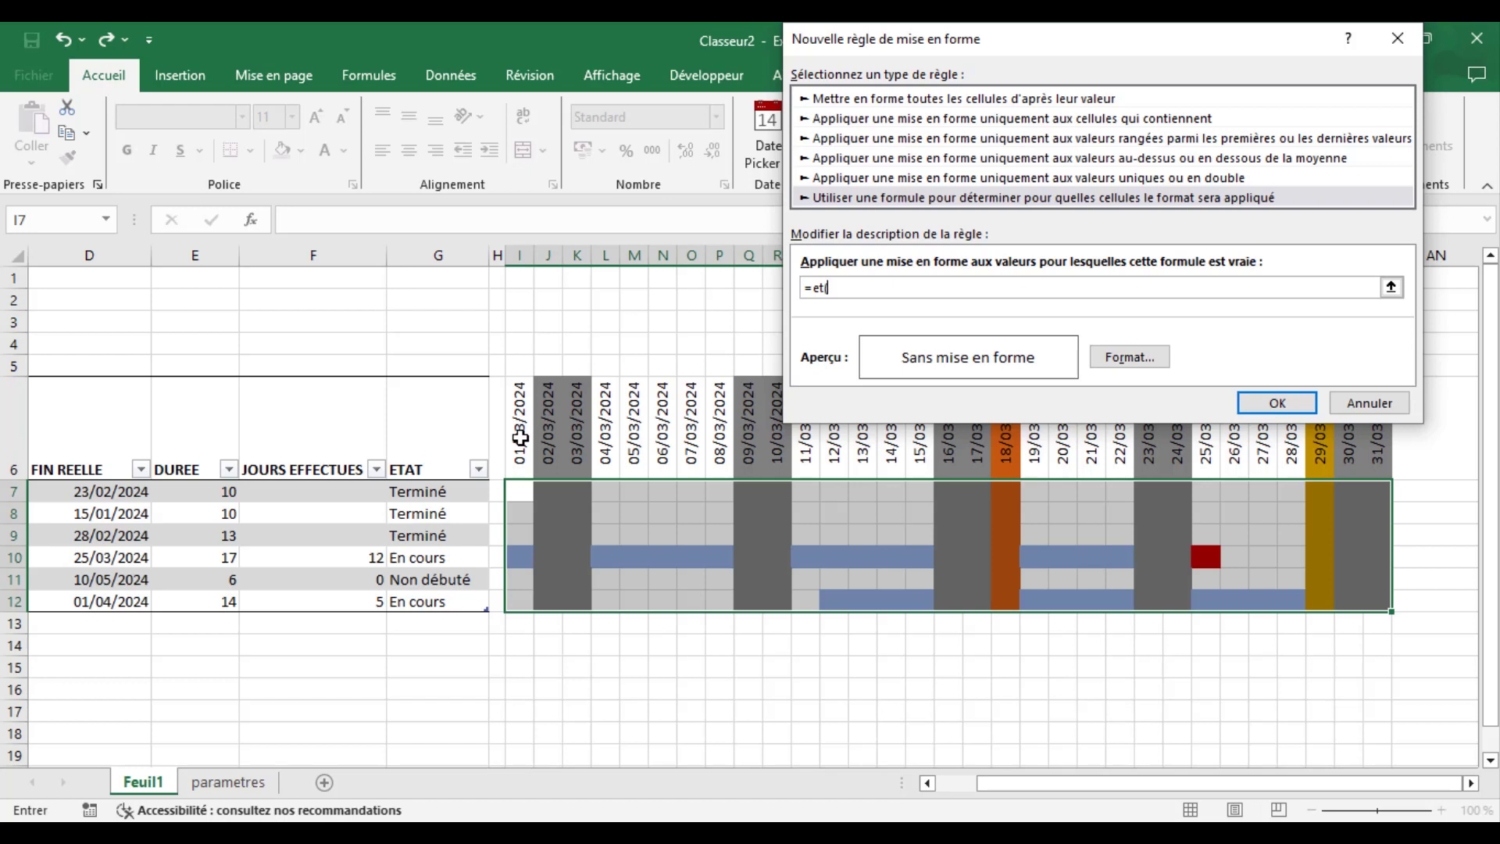
{"action": "left_click", "coordinate": [520, 438]}
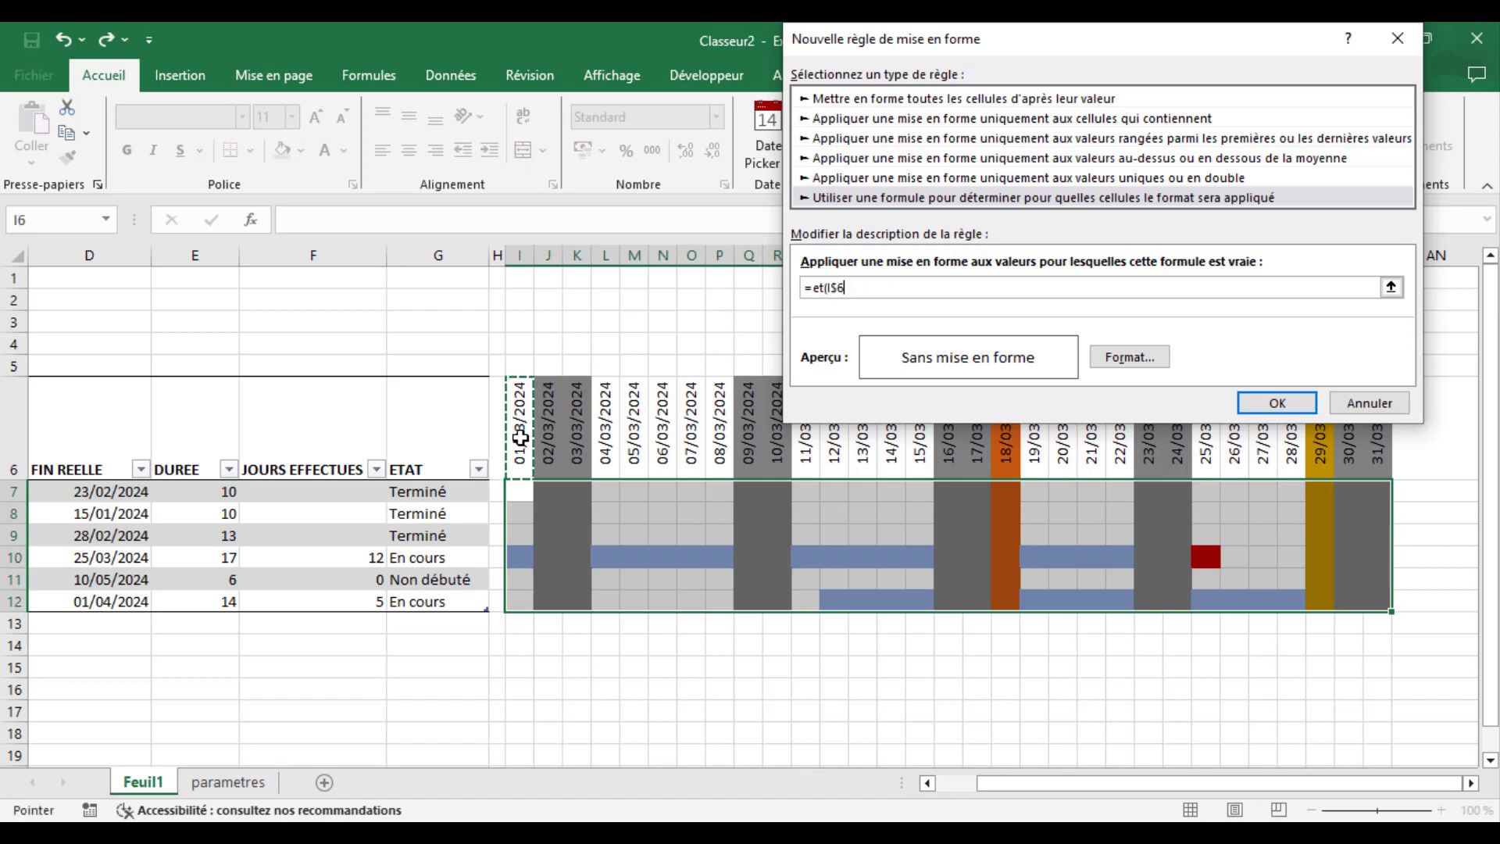
{"action": "type", "text": ">"}
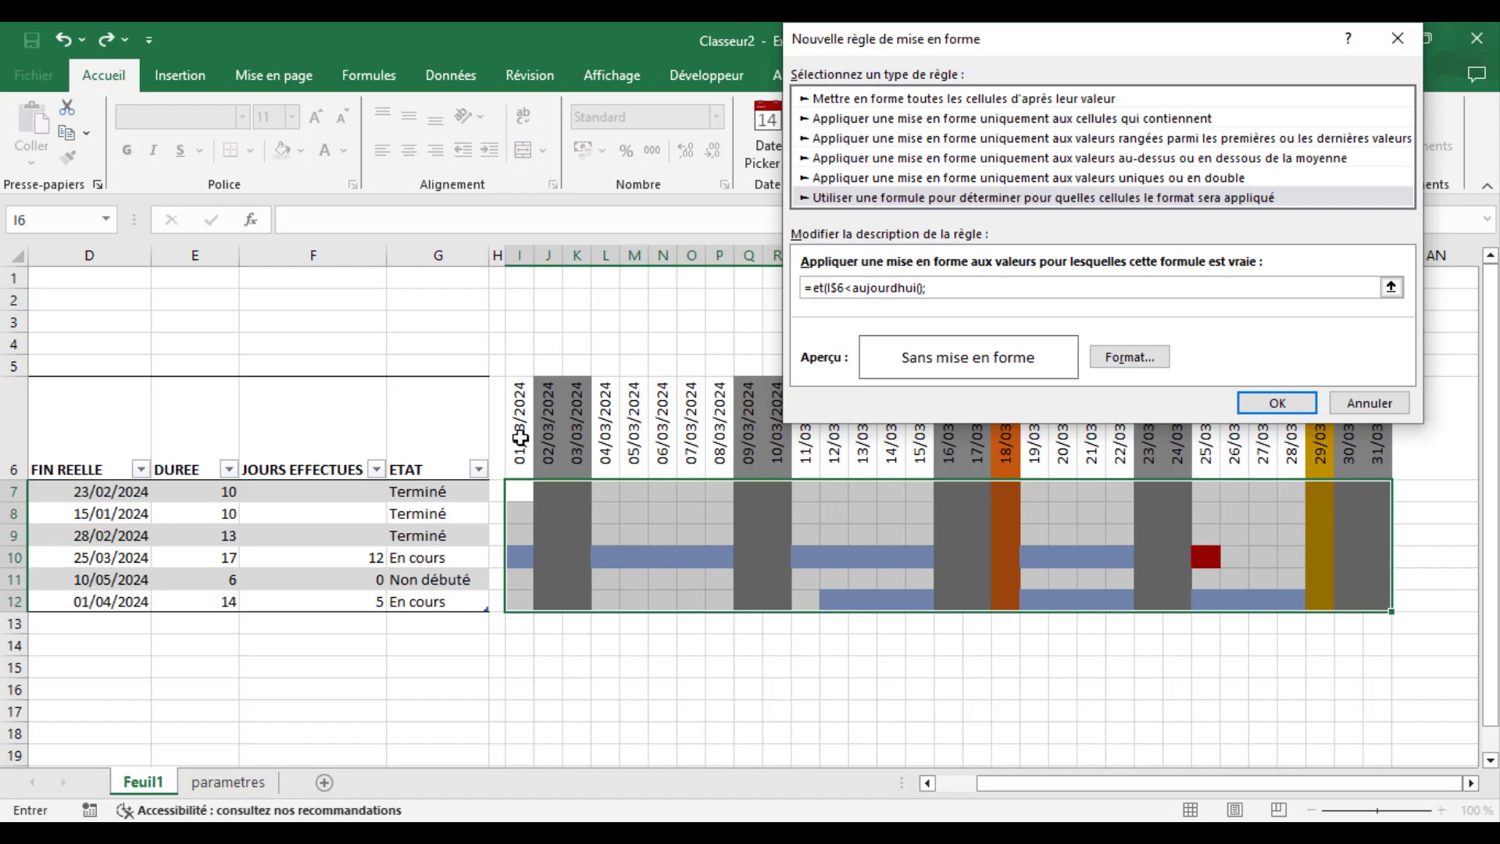
{"action": "left_click", "coordinate": [520, 437]}
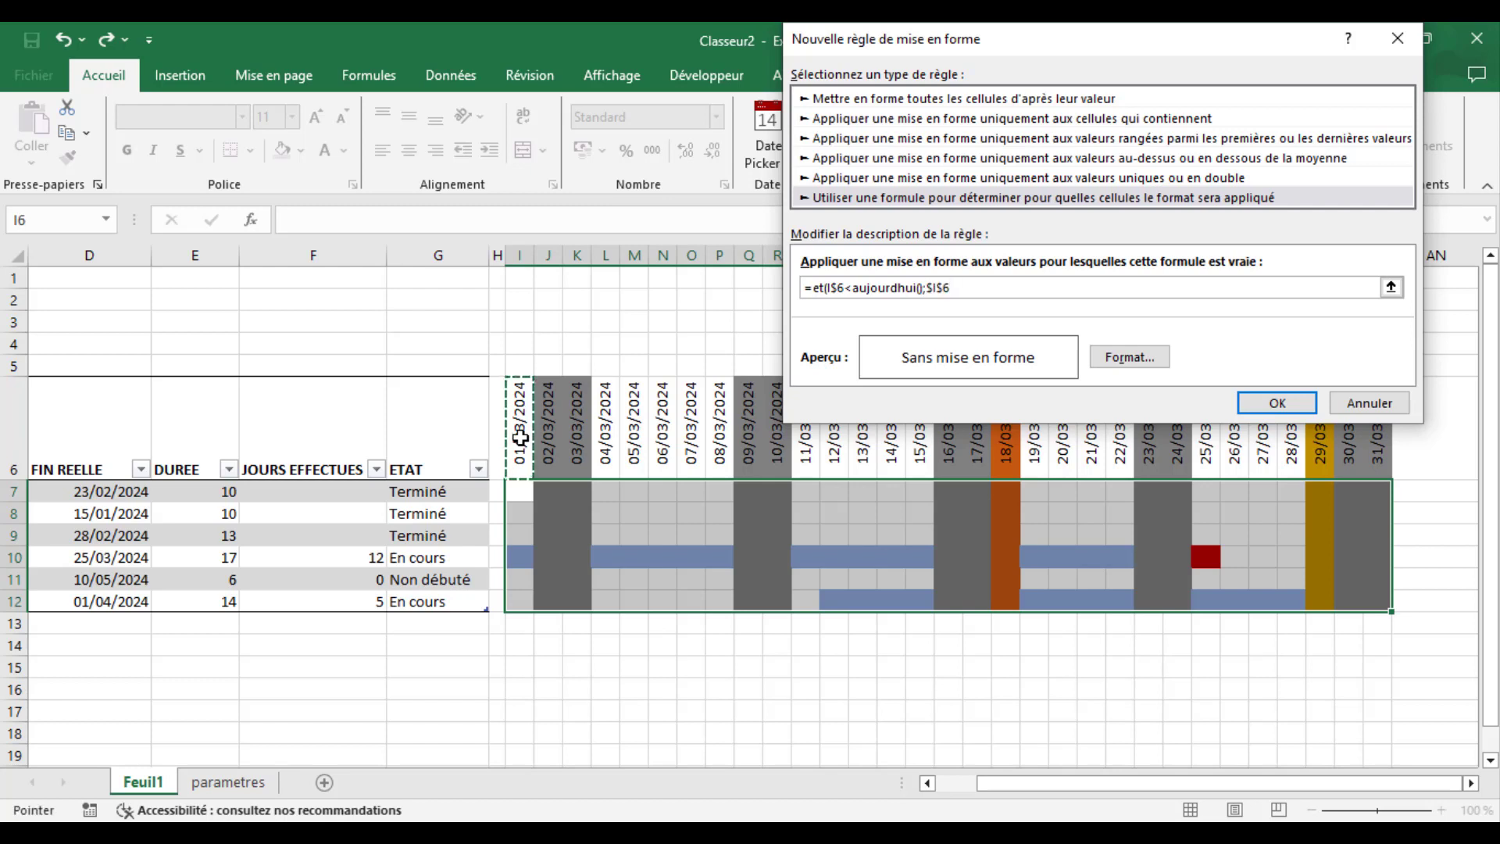
{"action": "key", "text": "F4"}
{"action": "type", "text": ">="}
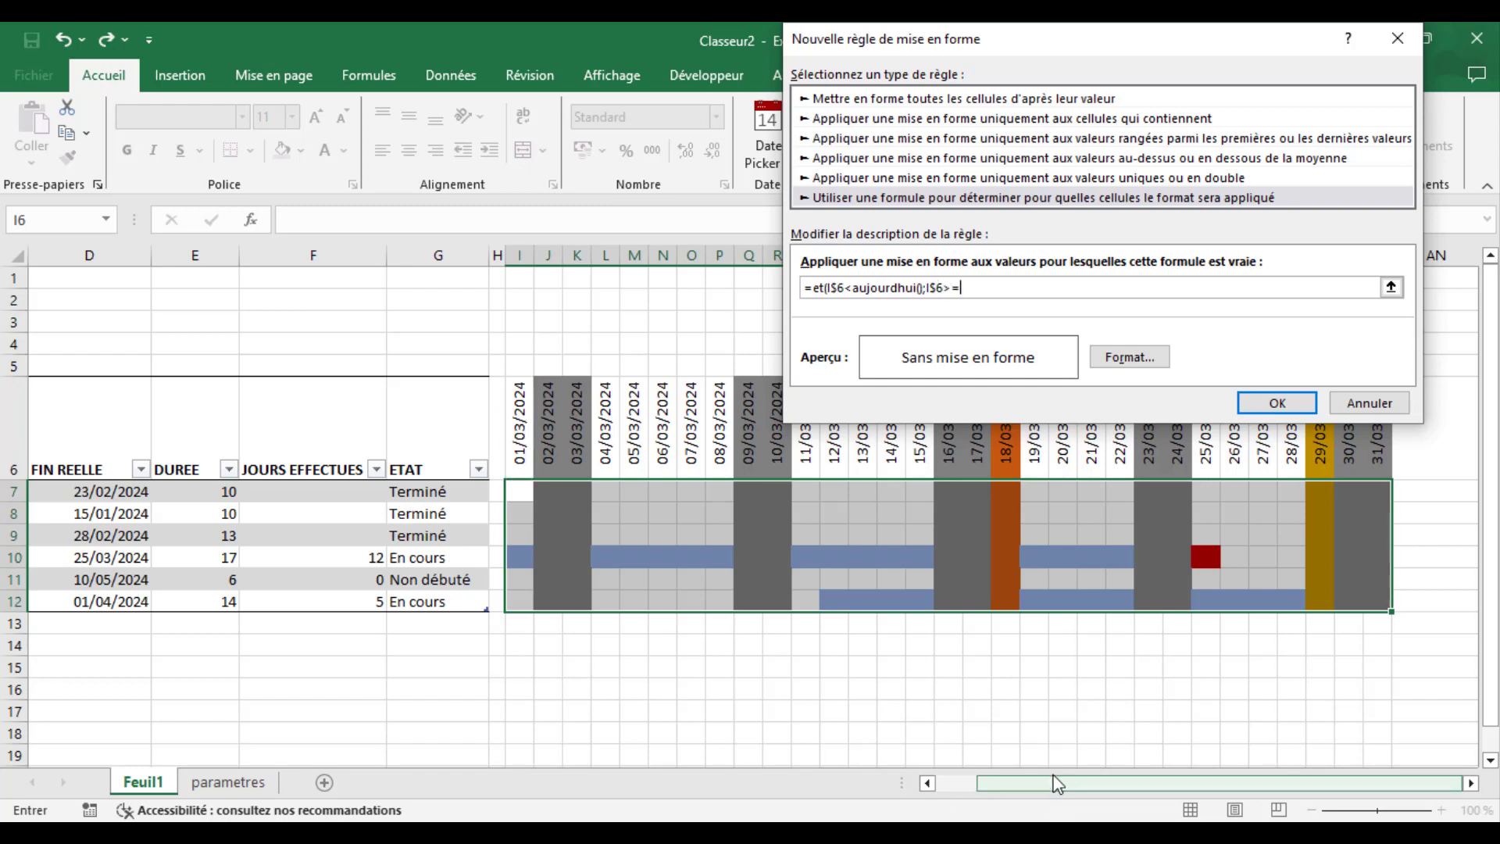
{"action": "left_click_drag", "start_coordinate": [1052, 784], "coordinate": [977, 781]}
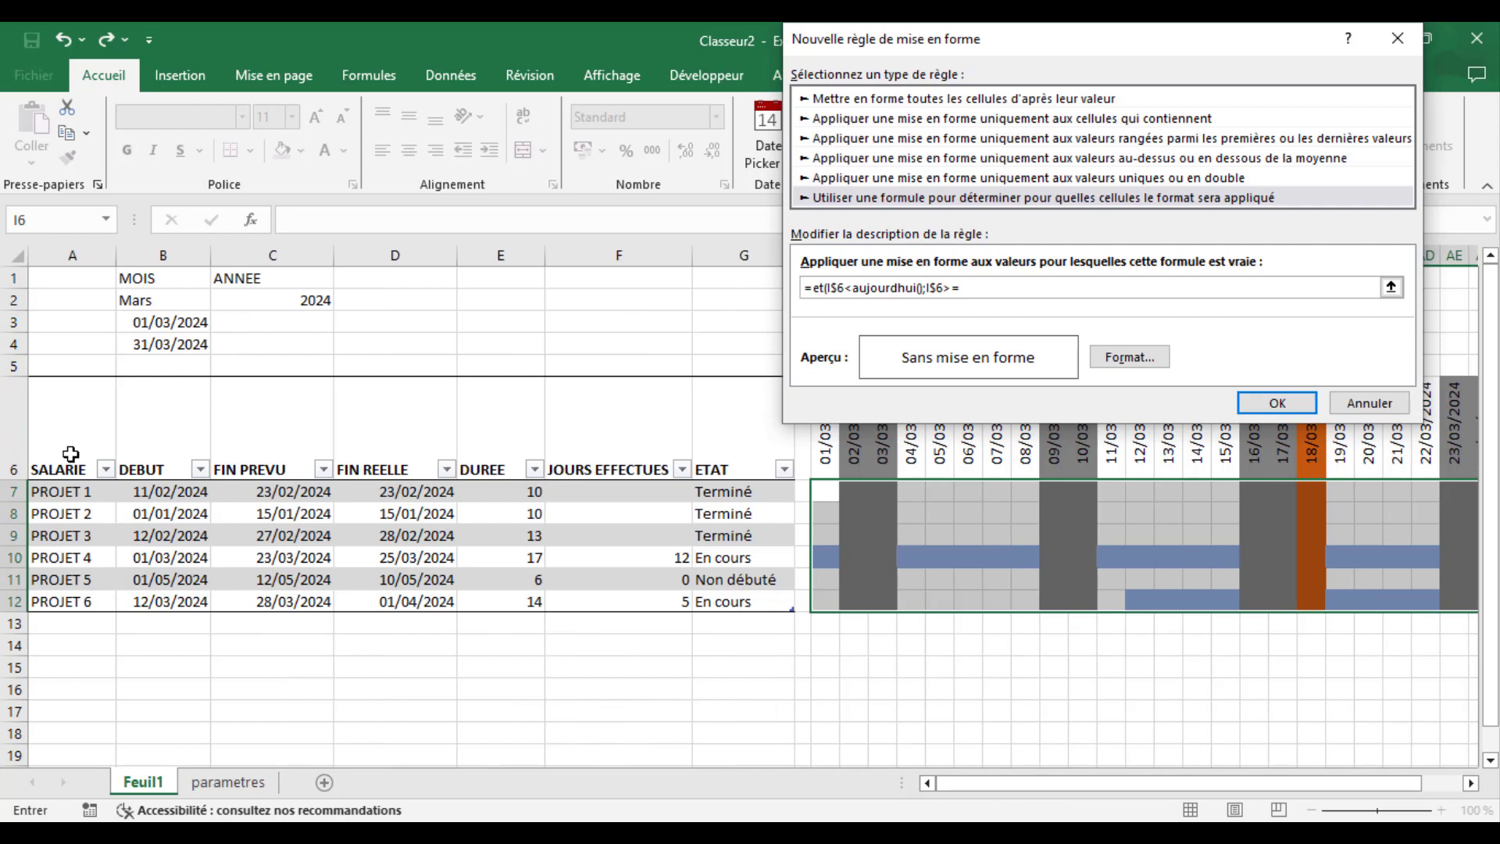
{"action": "left_click", "coordinate": [173, 493]}
{"action": "key", "text": "F4"}
{"action": "key", "text": "F4"}
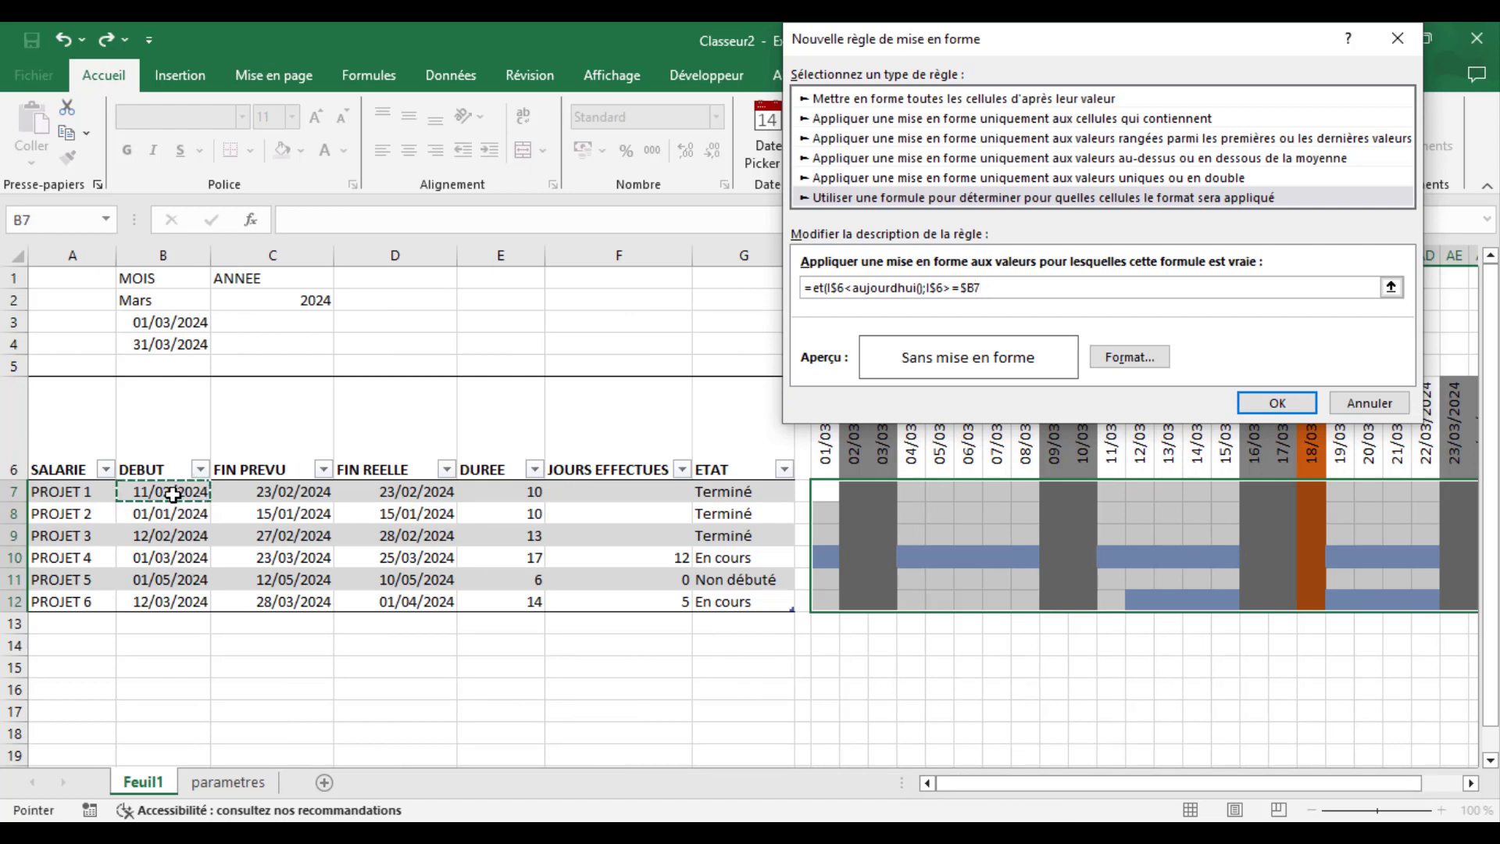
{"action": "type", "text": ";"}
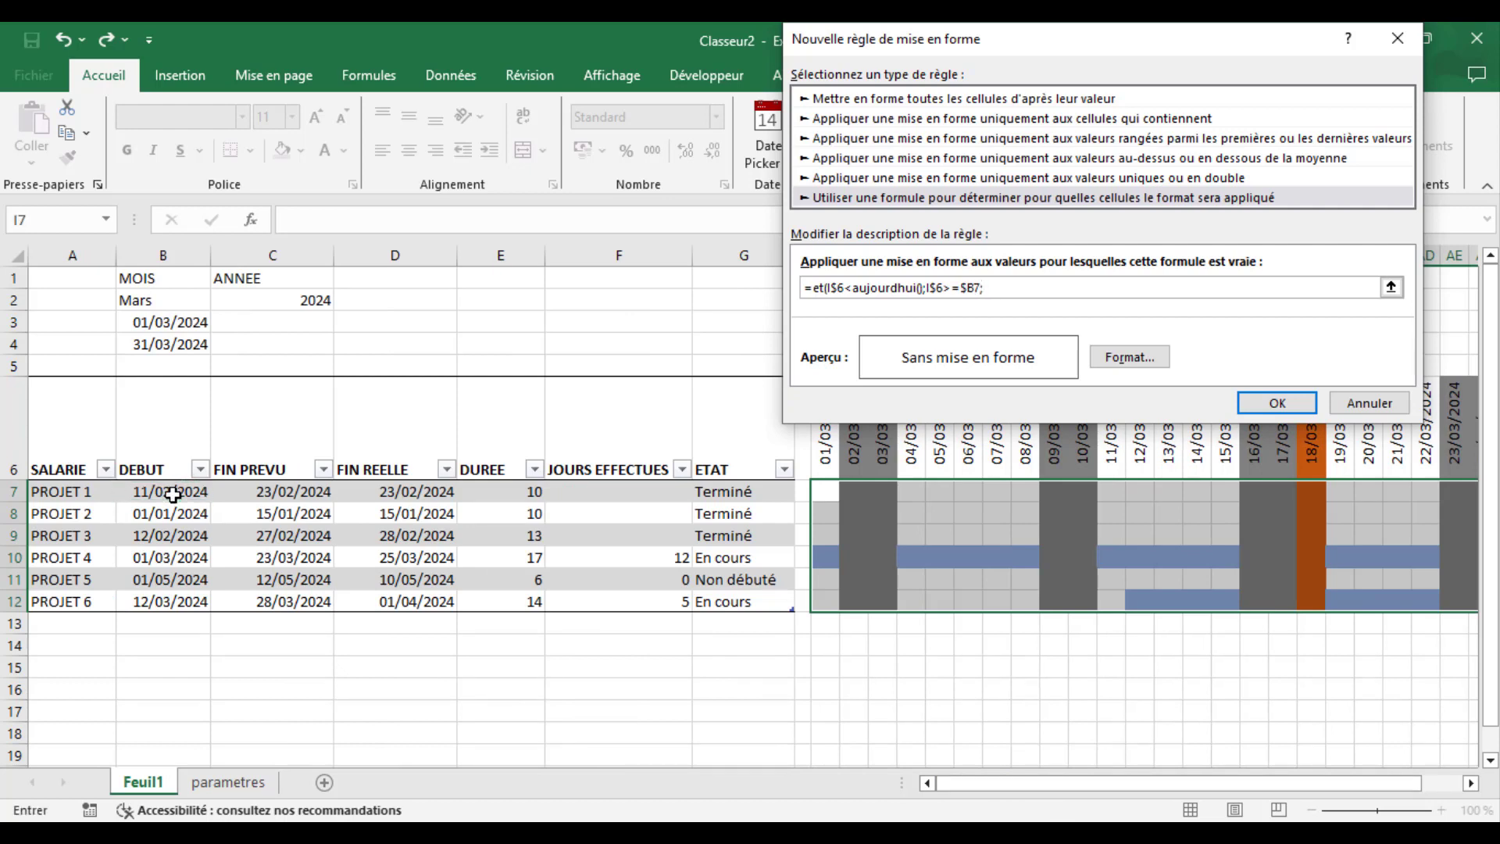
- Complete the formula with the planned-end condition I$6<=$C7 and close the parenthesis
{"action": "left_click", "coordinate": [824, 447]}
{"action": "key", "text": "F4"}
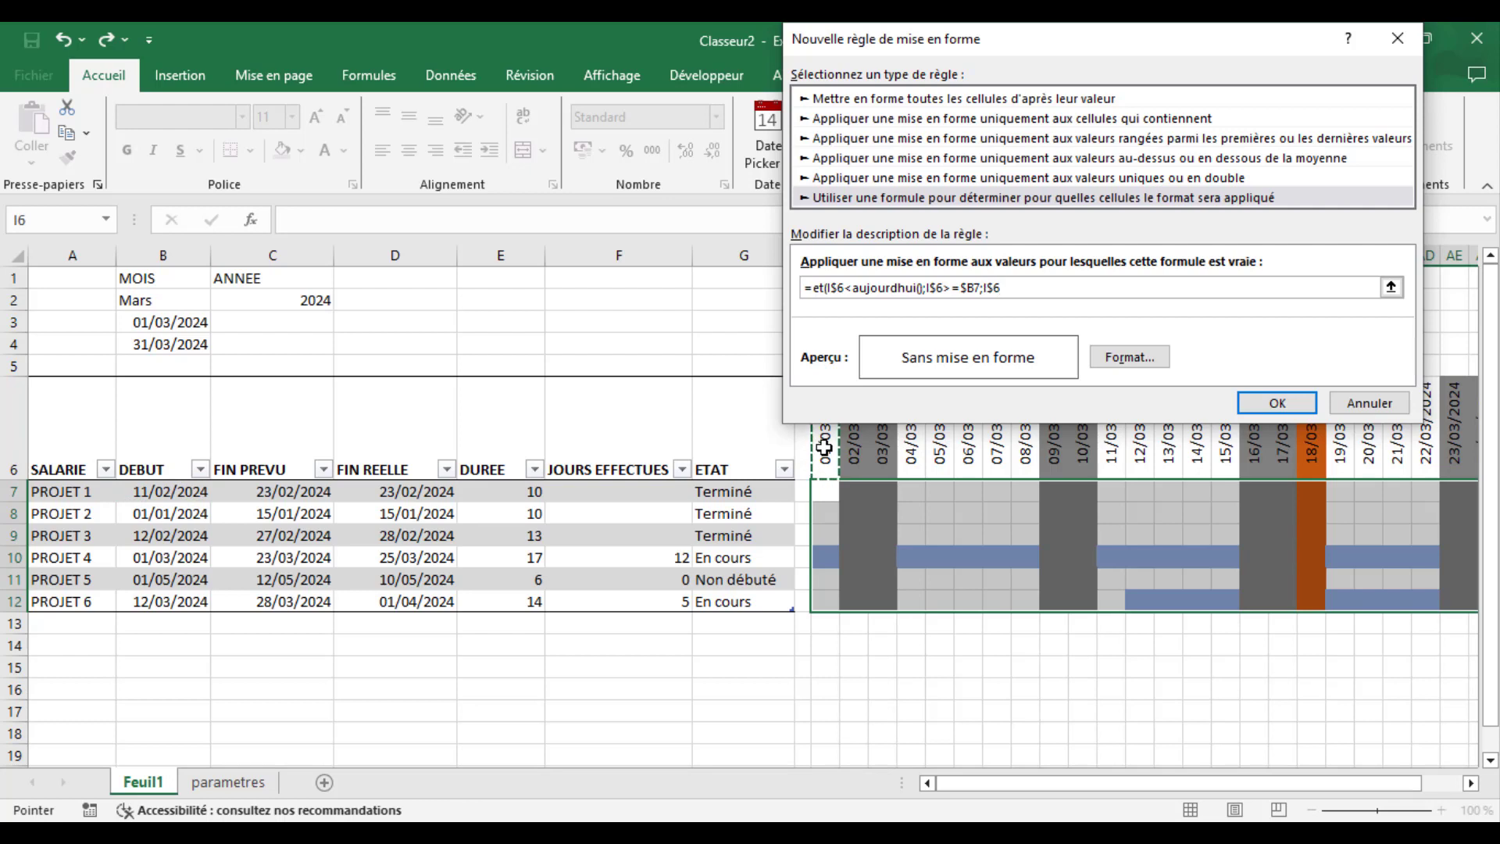
{"action": "type", "text": "<="}
{"action": "left_click", "coordinate": [286, 493]}
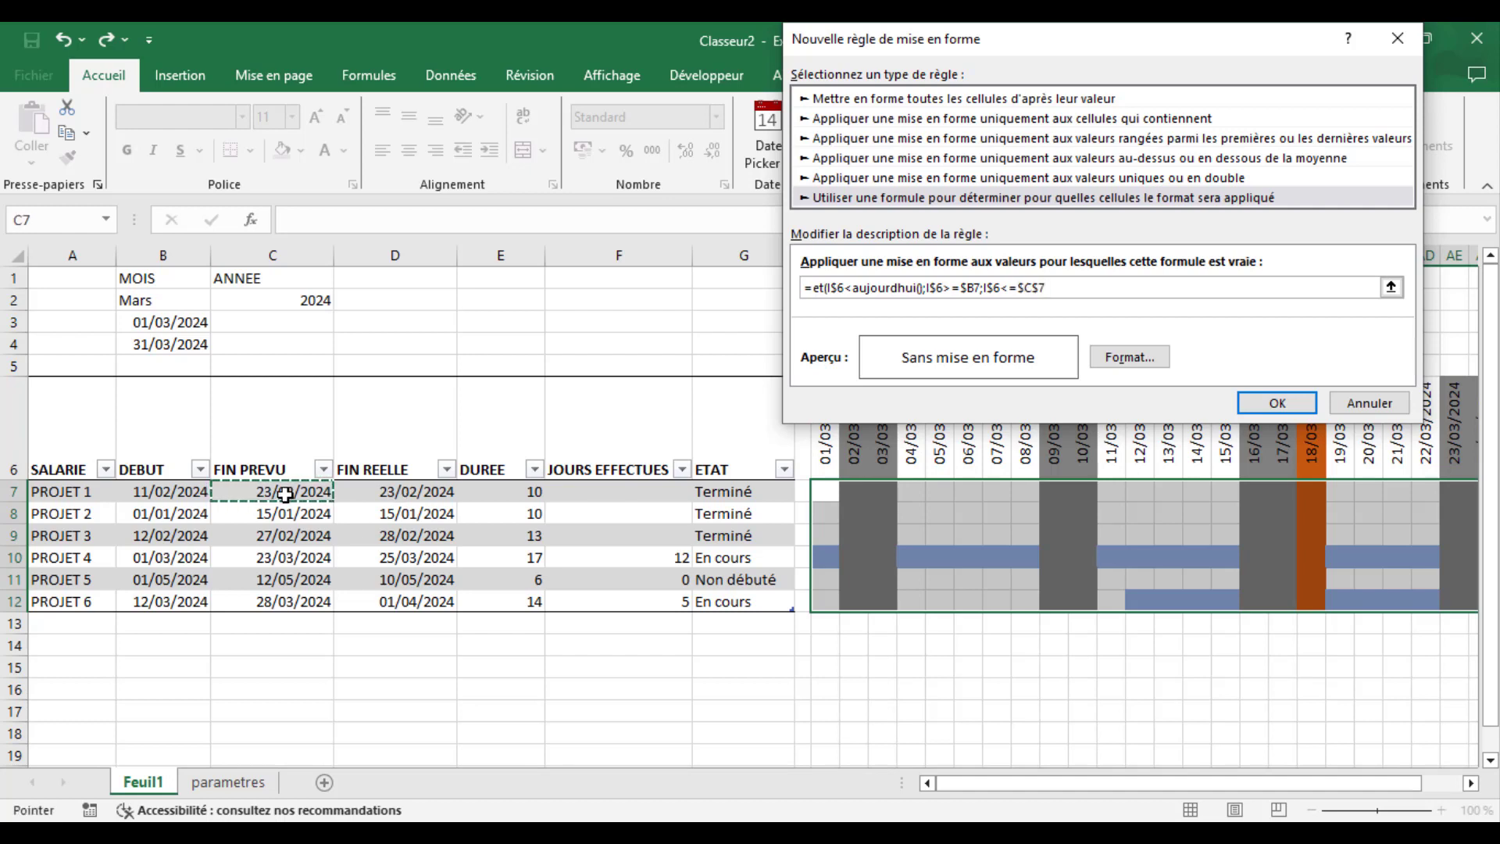
{"action": "key", "text": "F4"}
{"action": "key", "text": "F4"}
{"action": "type", "text": ")"}
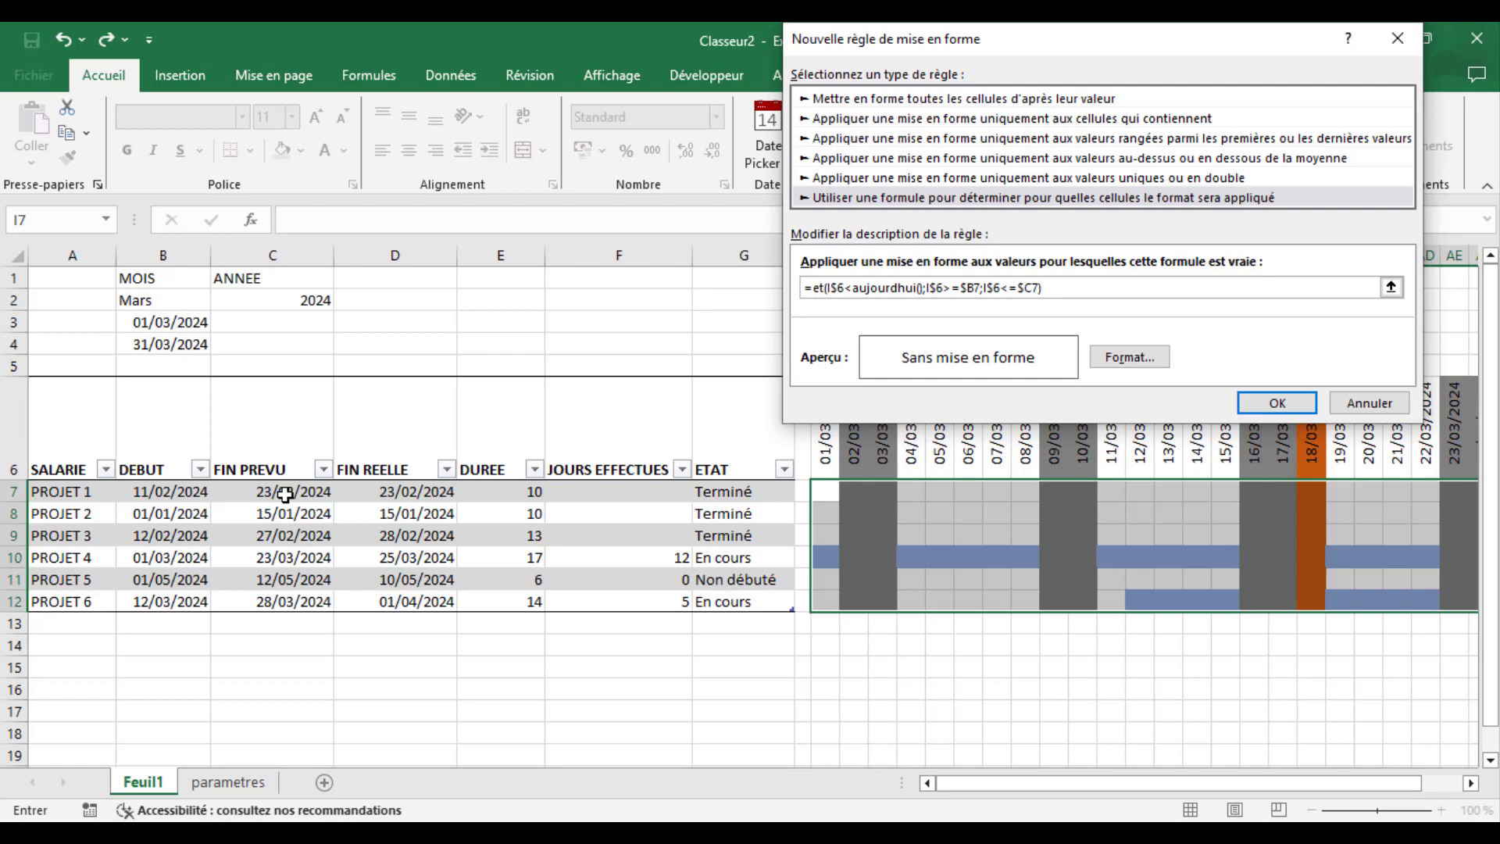
- Give the elapsed-period rule a dark blue background fill and apply it to the task grid
{"action": "left_click", "coordinate": [1118, 359]}
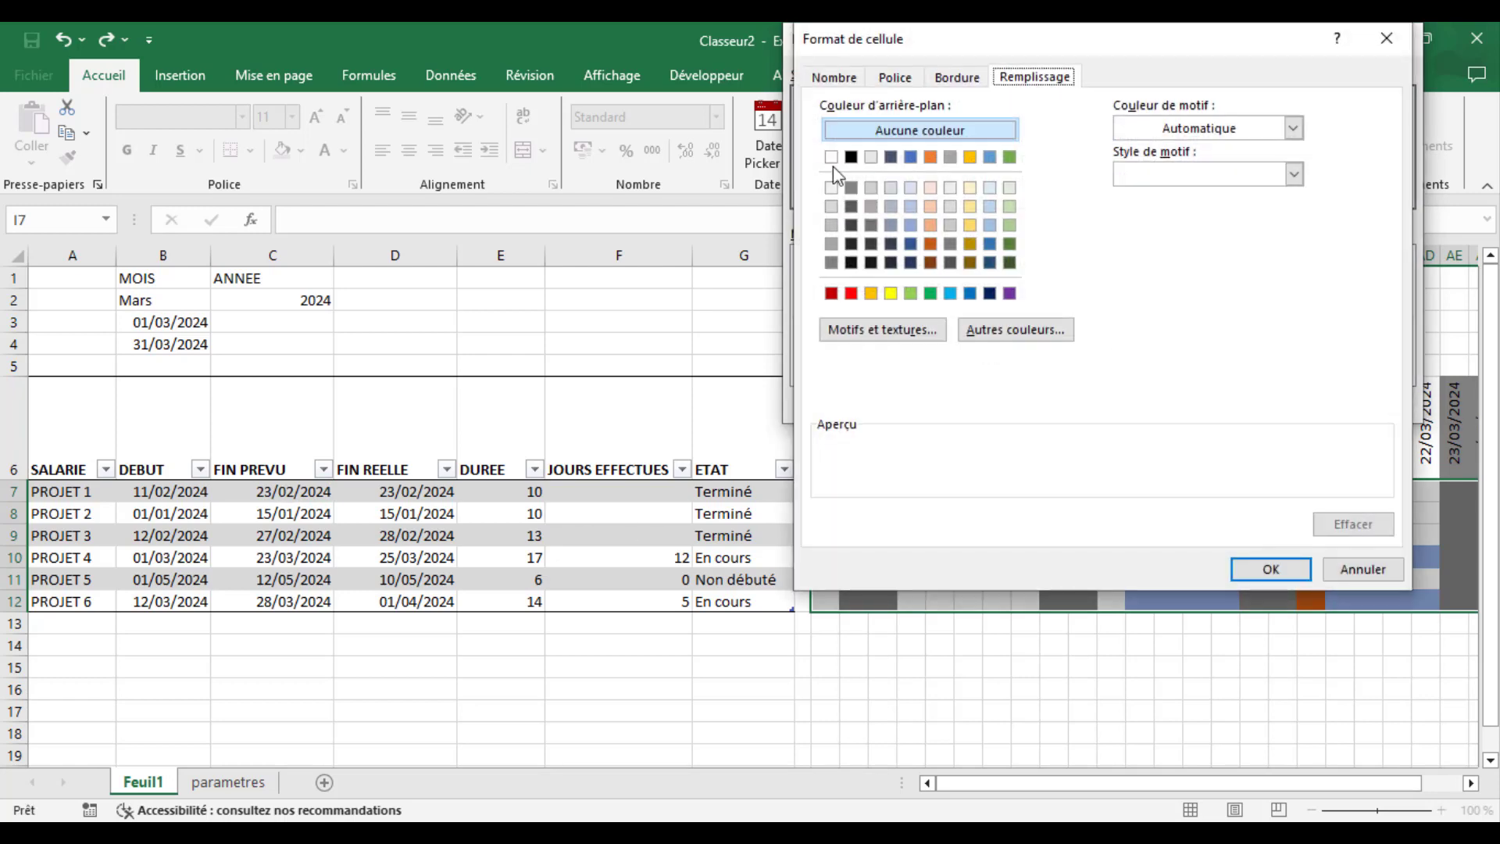
{"action": "left_click", "coordinate": [911, 264]}
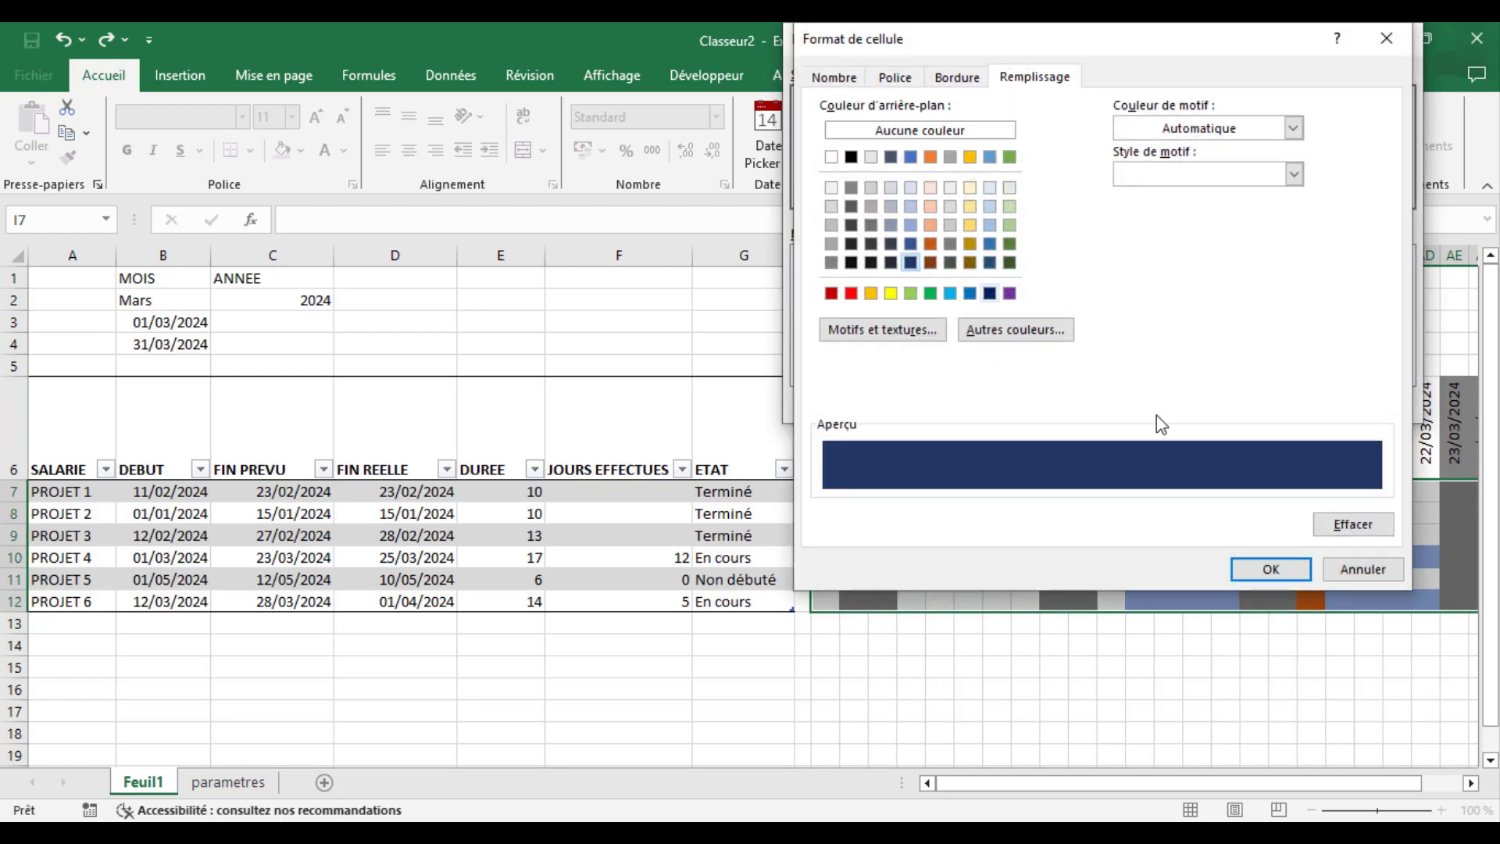
{"action": "left_click", "coordinate": [990, 263]}
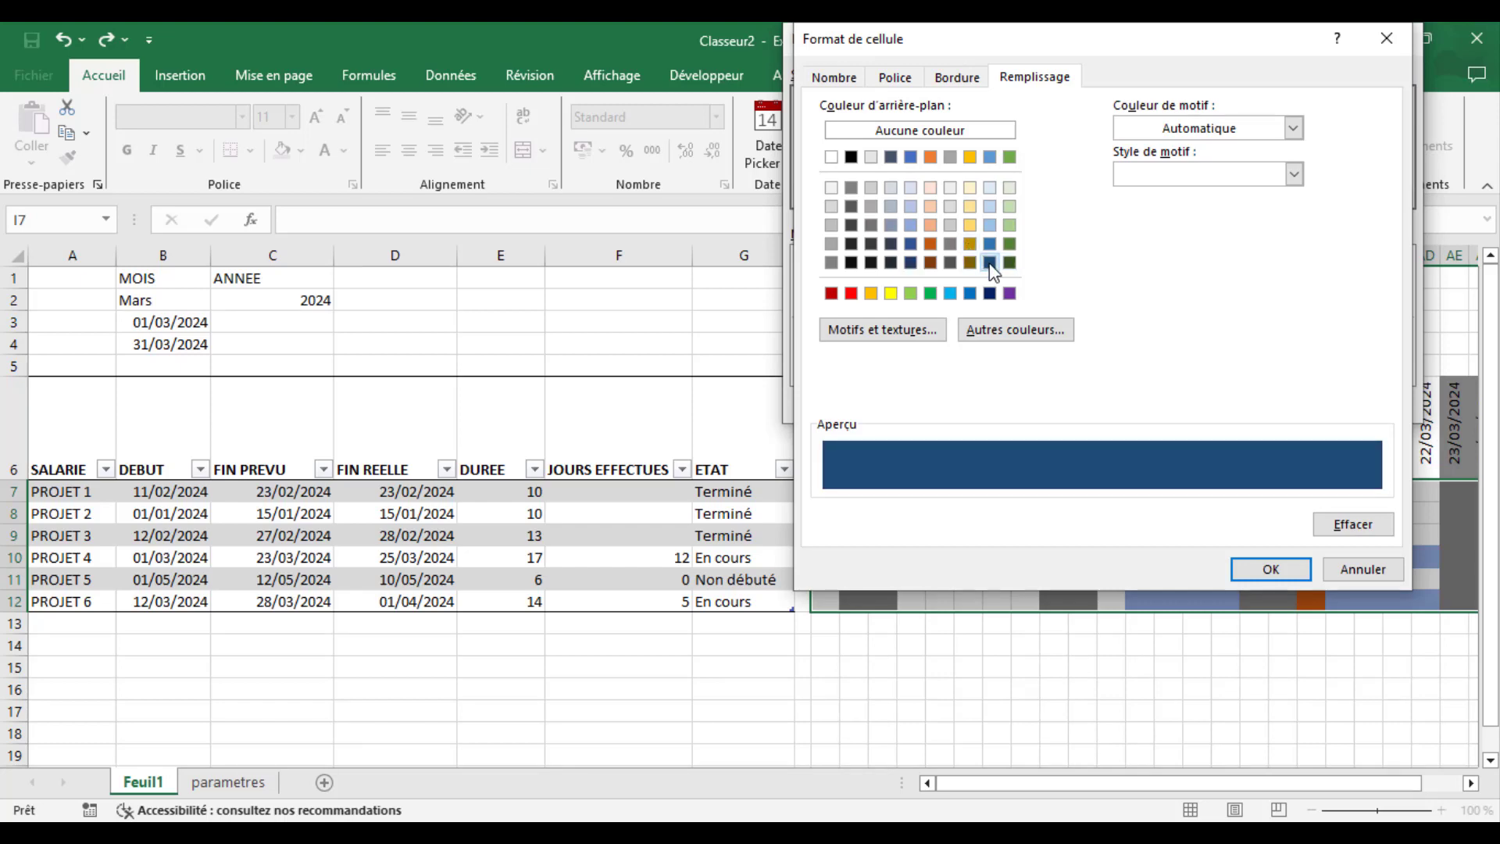
{"action": "left_click", "coordinate": [1274, 568]}
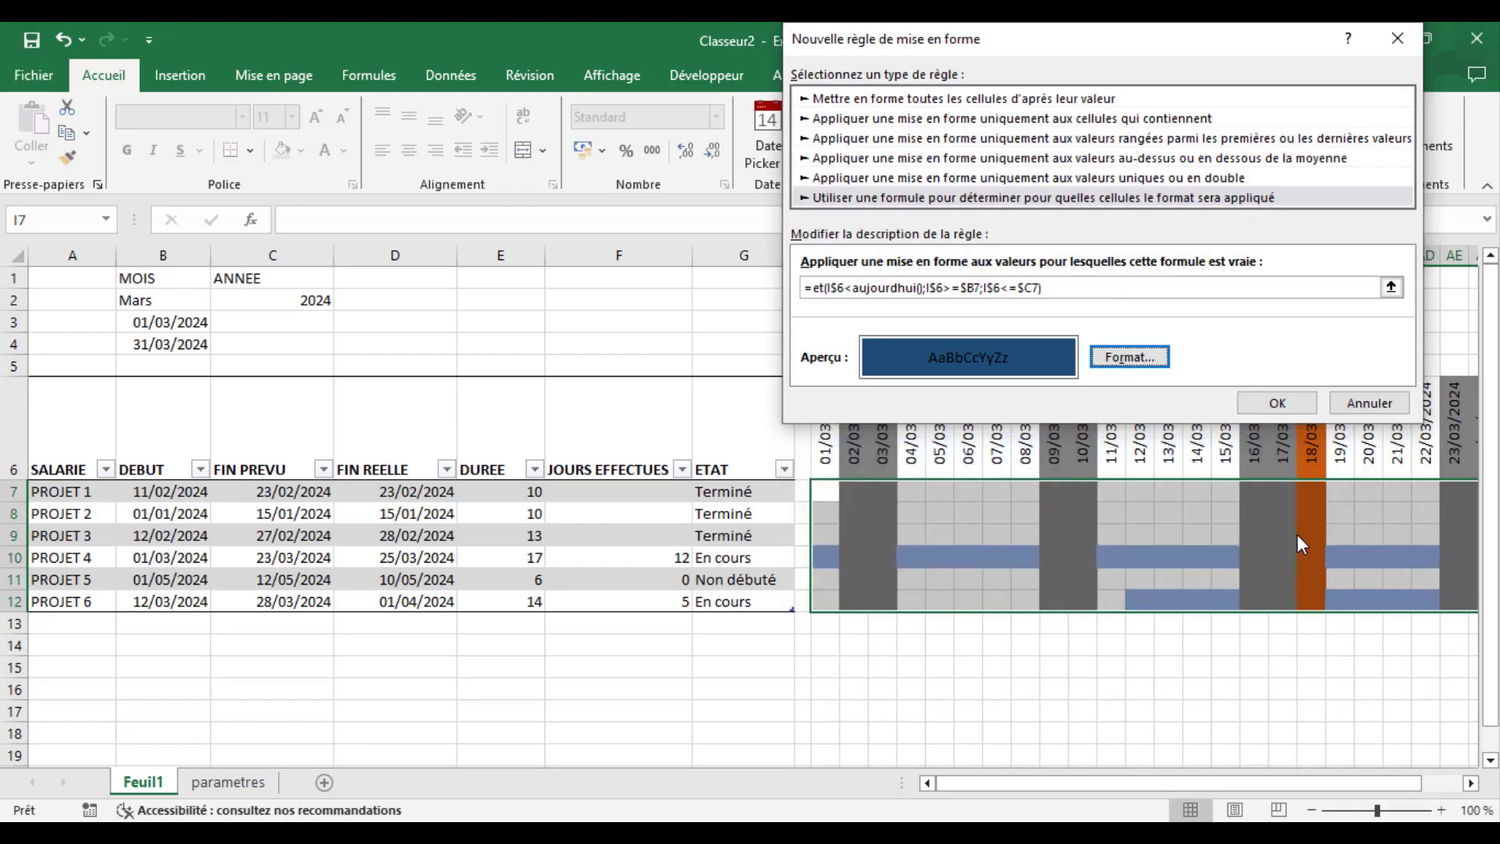
{"action": "left_click", "coordinate": [1278, 403]}
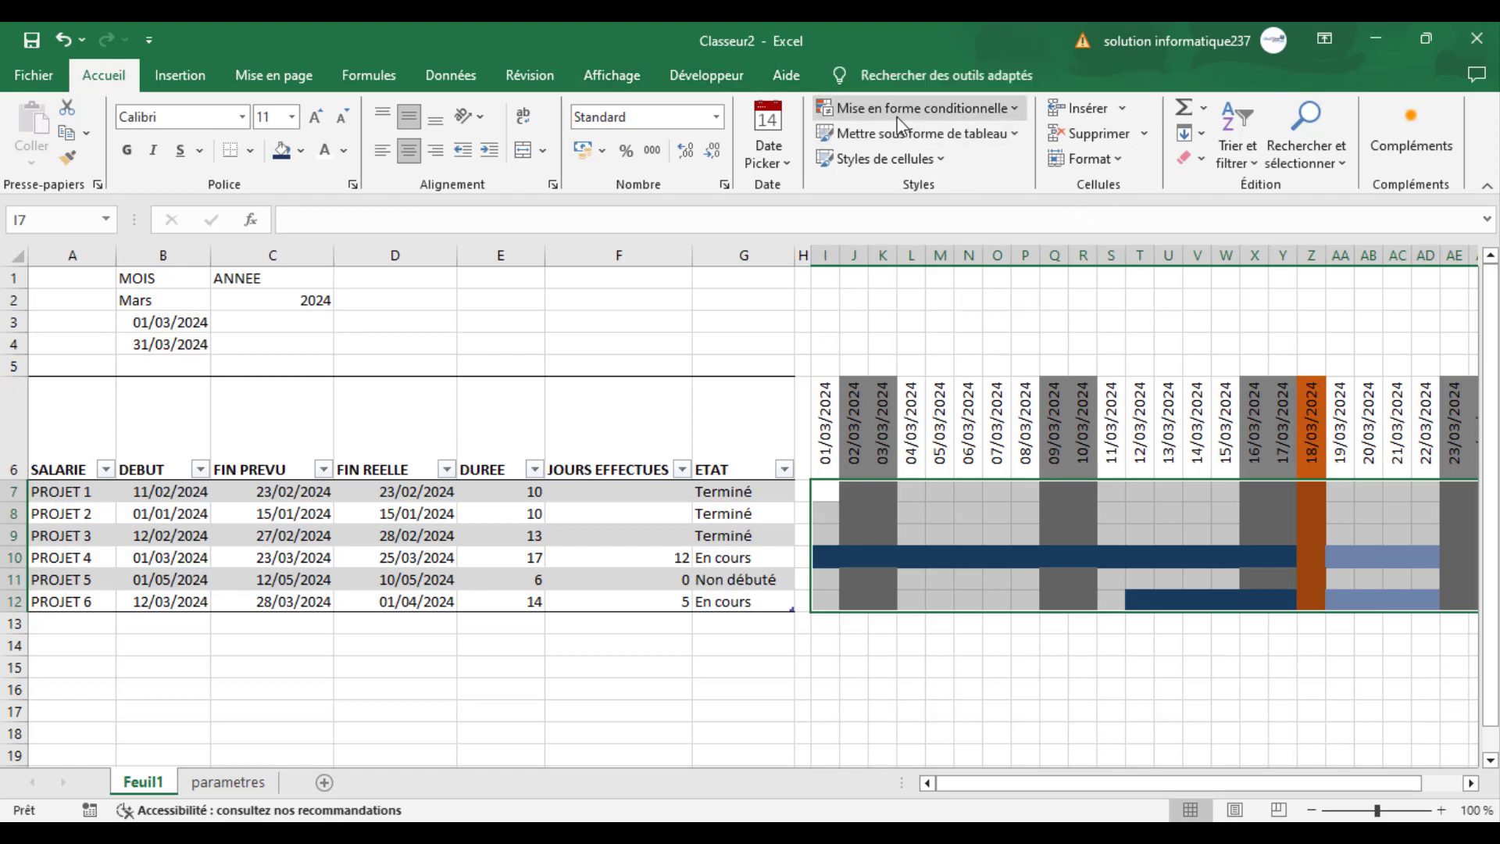
- Move the elapsed-period rule below the weekend rule and directly above the planned-period rule in the conditional formatting order, and apply it
{"action": "left_click", "coordinate": [922, 108]}
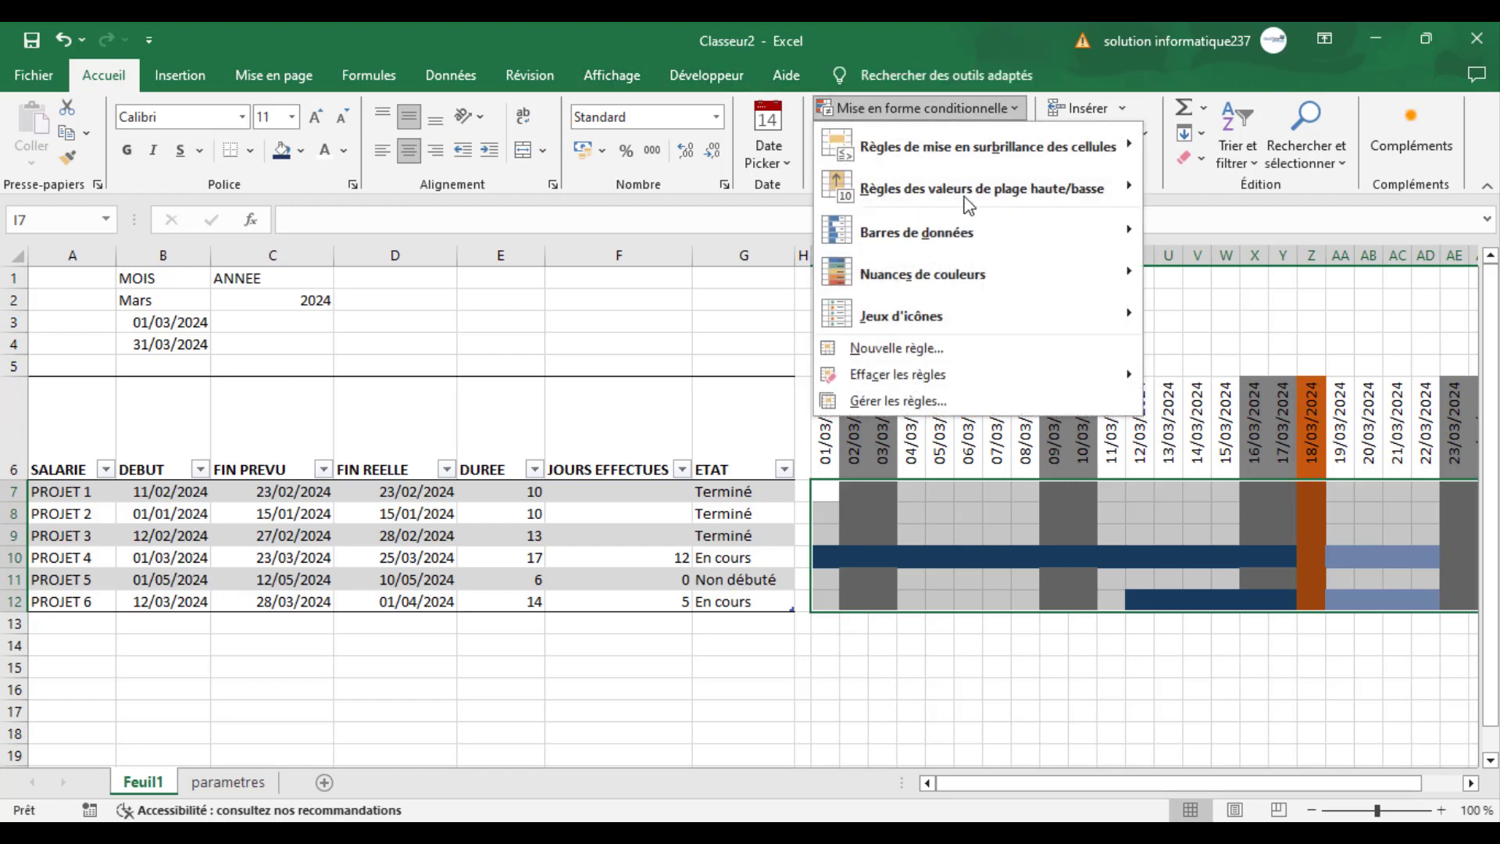
{"action": "left_click", "coordinate": [918, 403]}
{"action": "left_click", "coordinate": [1053, 202]}
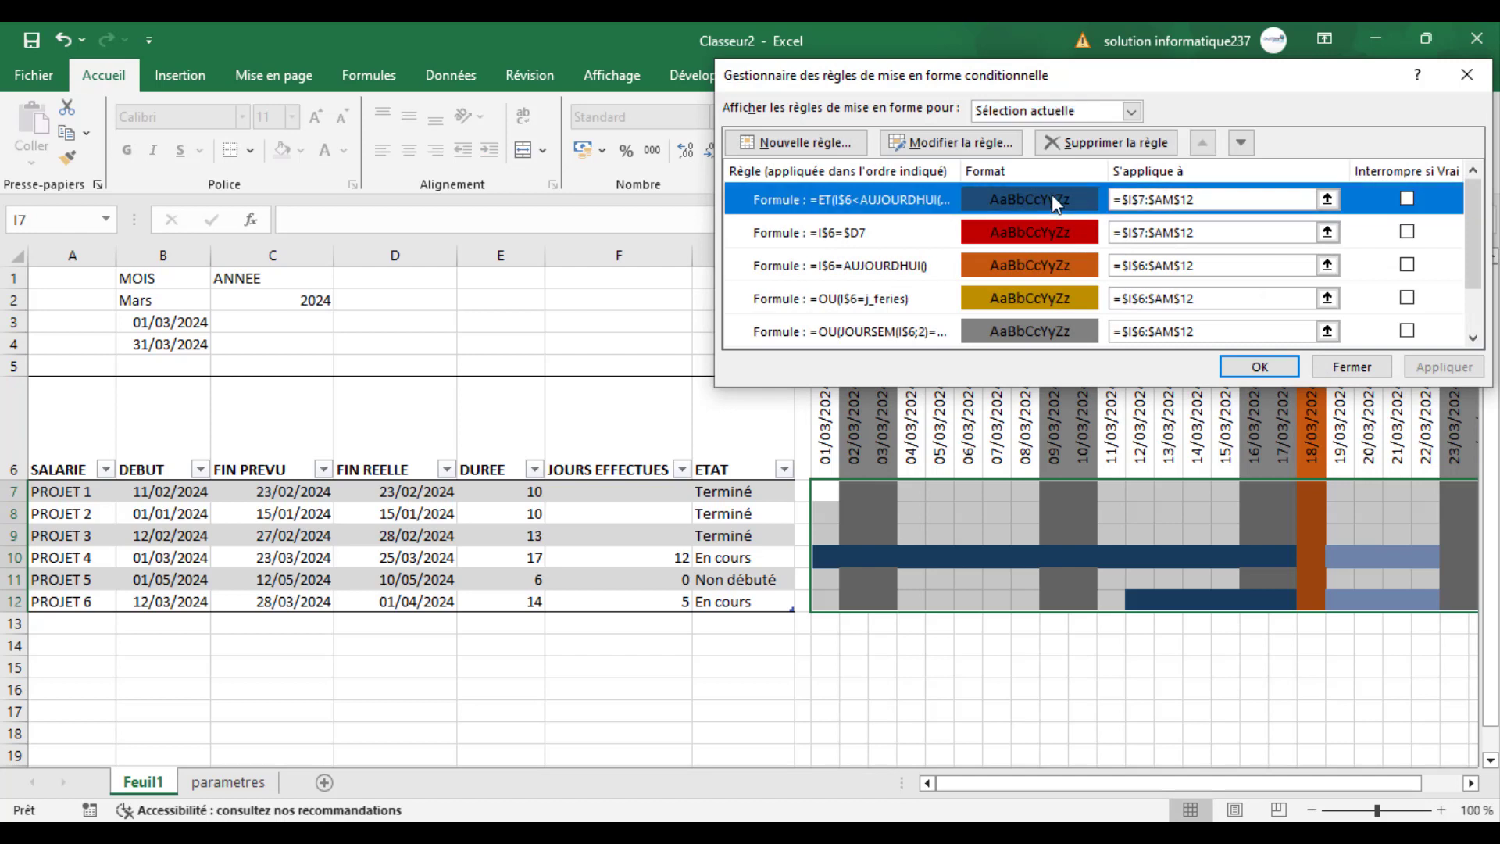
{"action": "left_click", "coordinate": [1242, 143]}
{"action": "left_click", "coordinate": [1243, 144]}
{"action": "left_click", "coordinate": [1244, 144]}
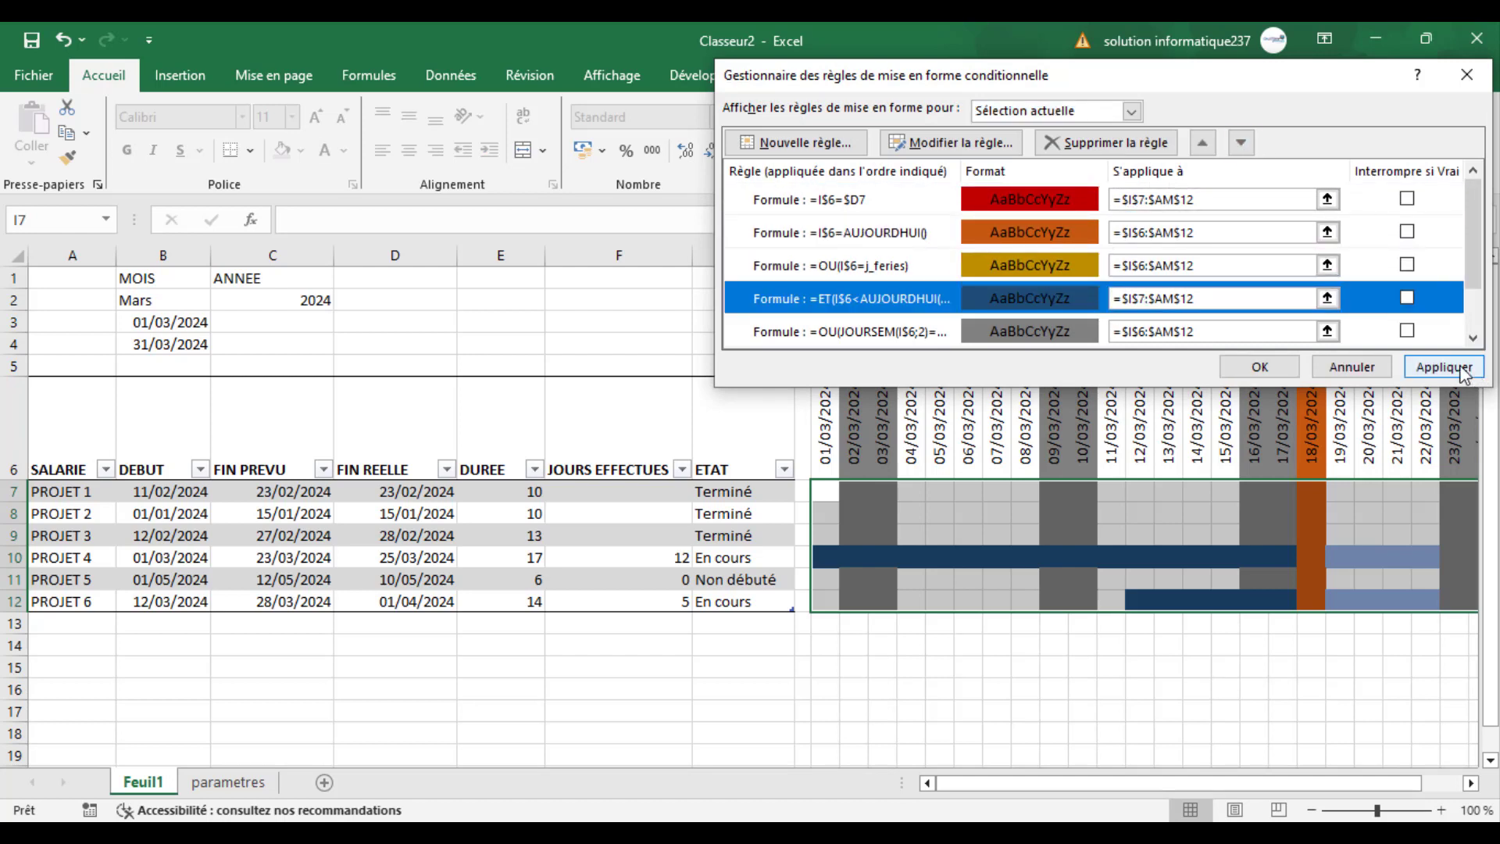
{"action": "left_click_drag", "start_coordinate": [1473, 274], "coordinate": [1472, 324]}
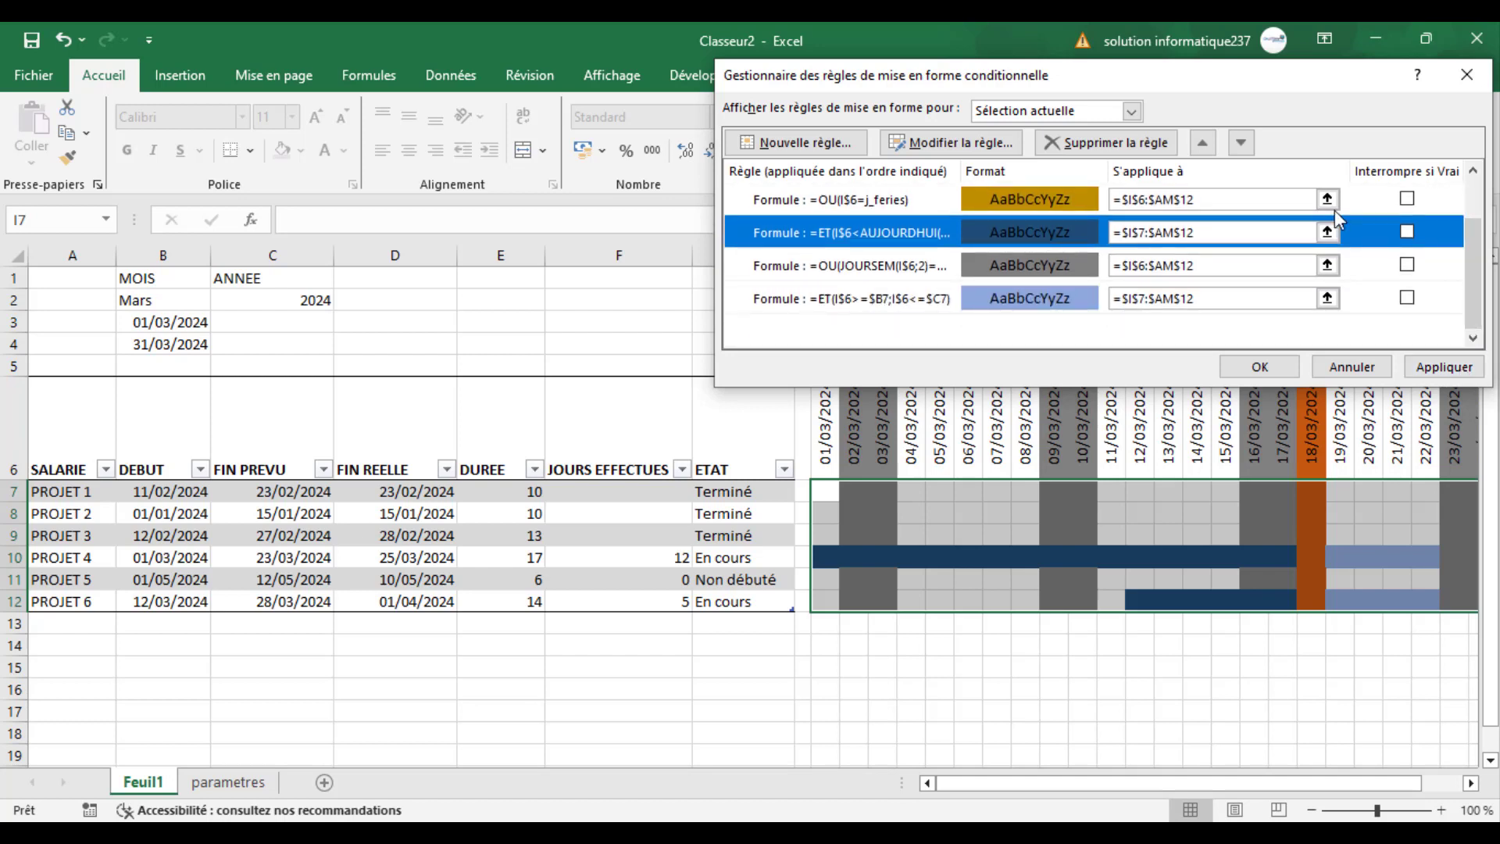
{"action": "left_click", "coordinate": [1241, 143]}
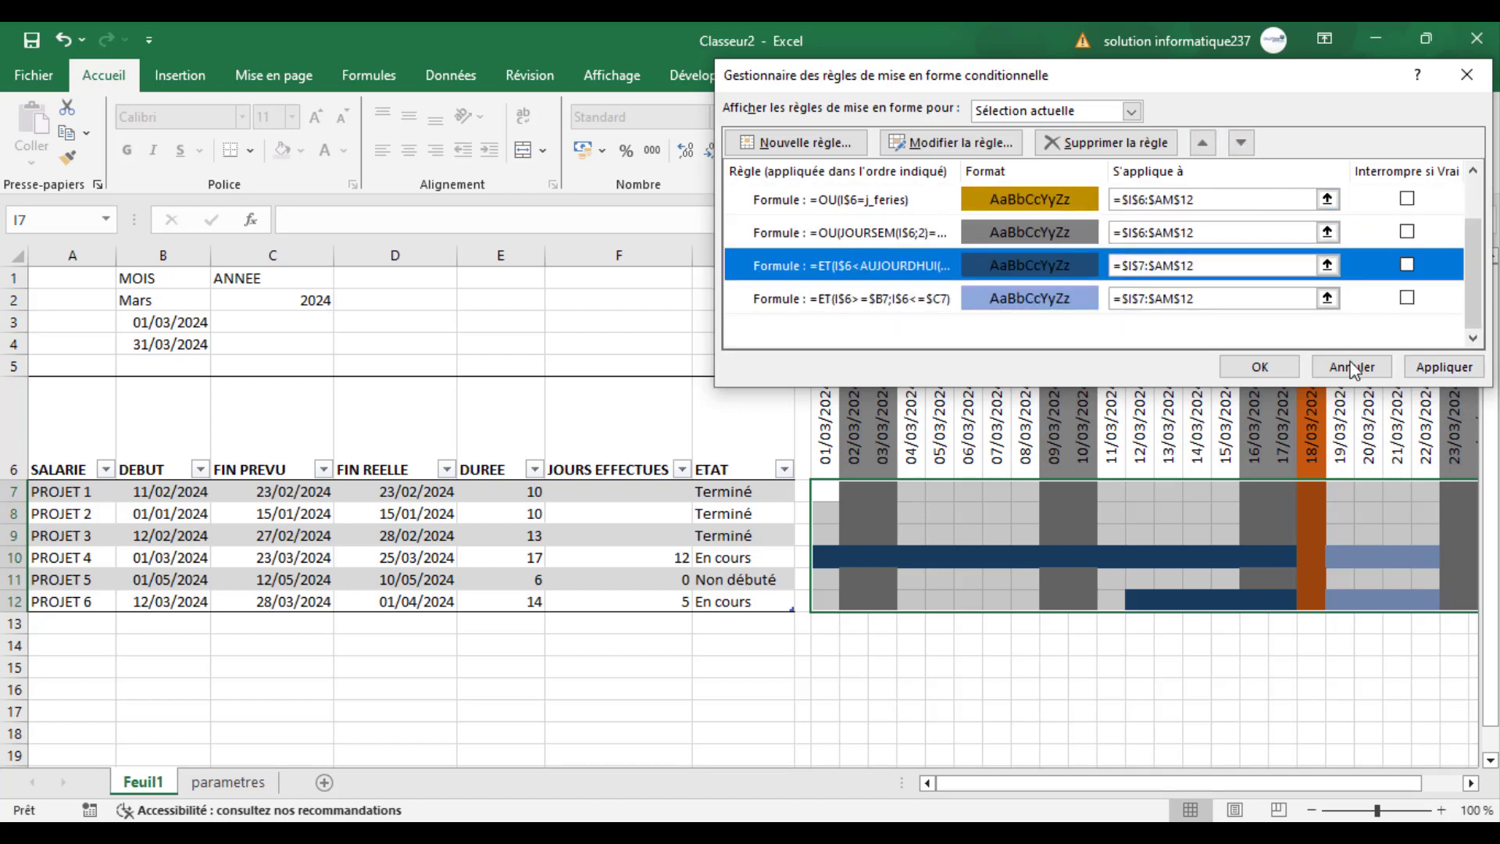
{"action": "left_click", "coordinate": [1427, 367]}
{"action": "left_click", "coordinate": [1261, 367]}
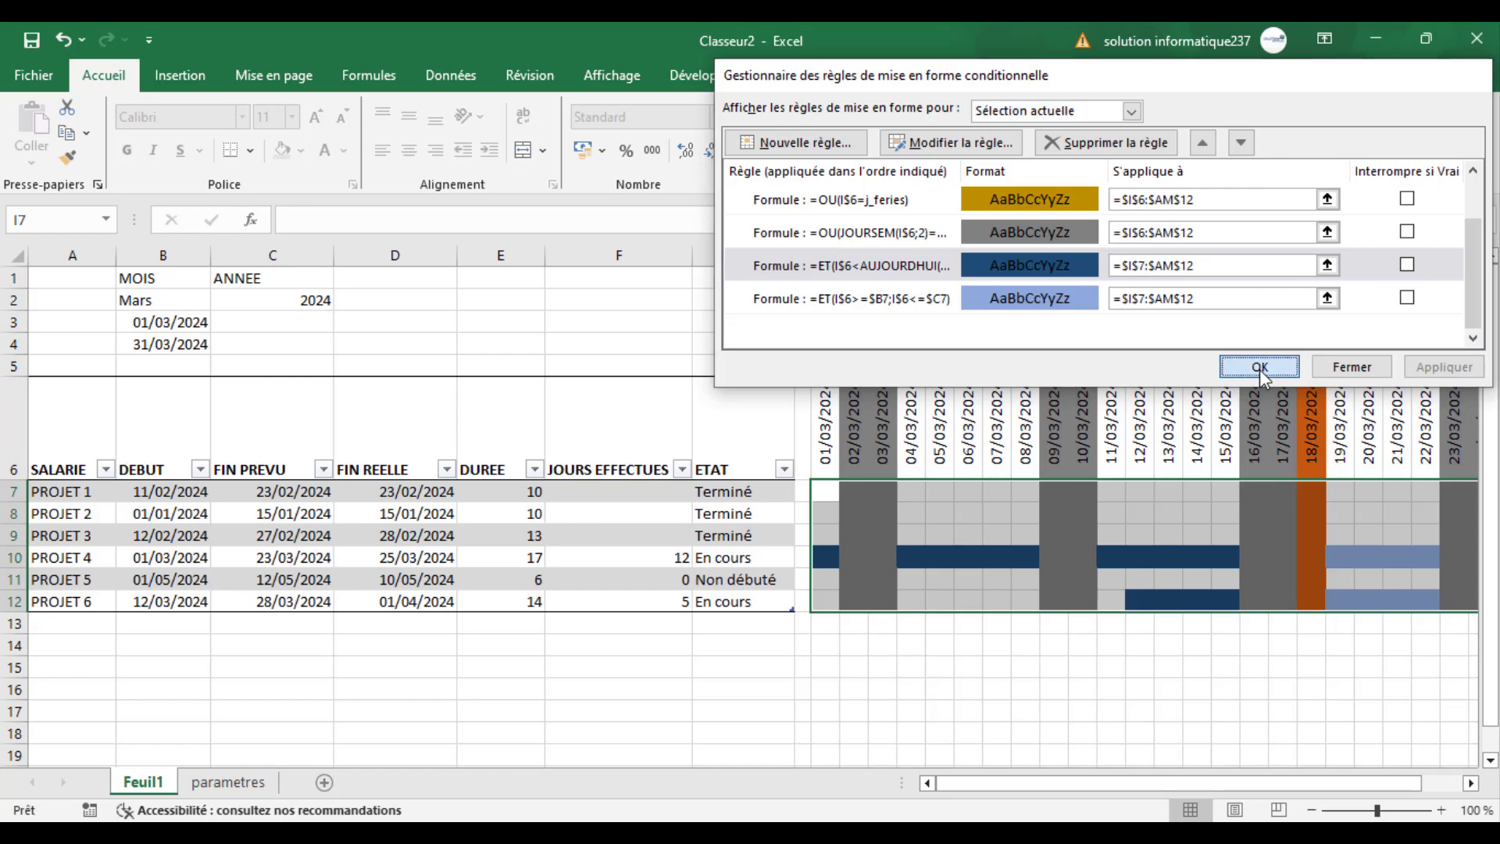
{"action": "left_click", "coordinate": [1079, 666]}
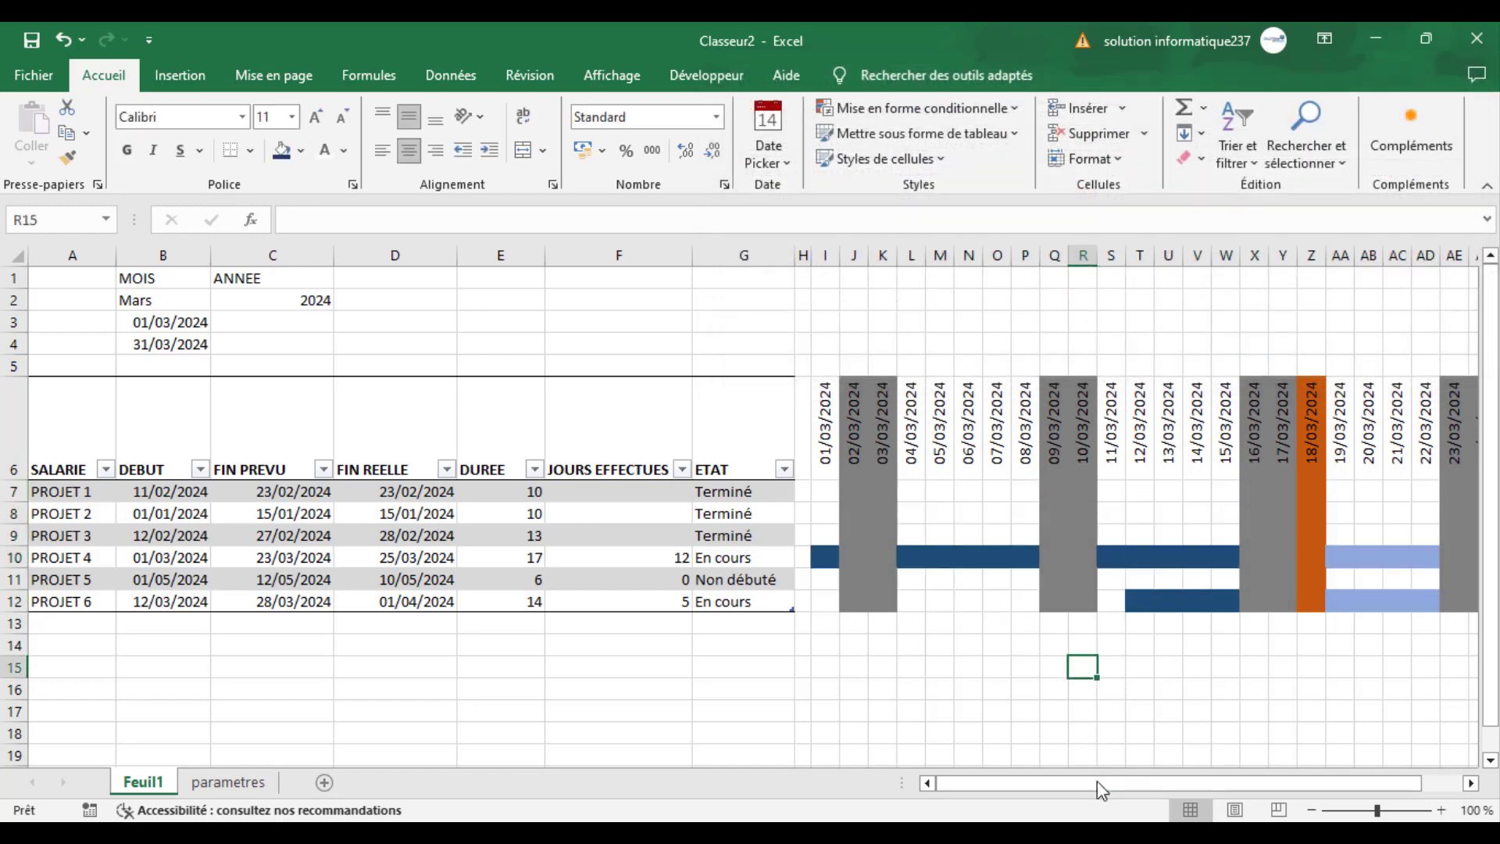
- Examine the PROJET 4 bar across the calendar, including its elapsed days, weekends, today's column, remaining planned days and actual end date
{"action": "left_click_drag", "start_coordinate": [1097, 781], "coordinate": [1134, 781]}
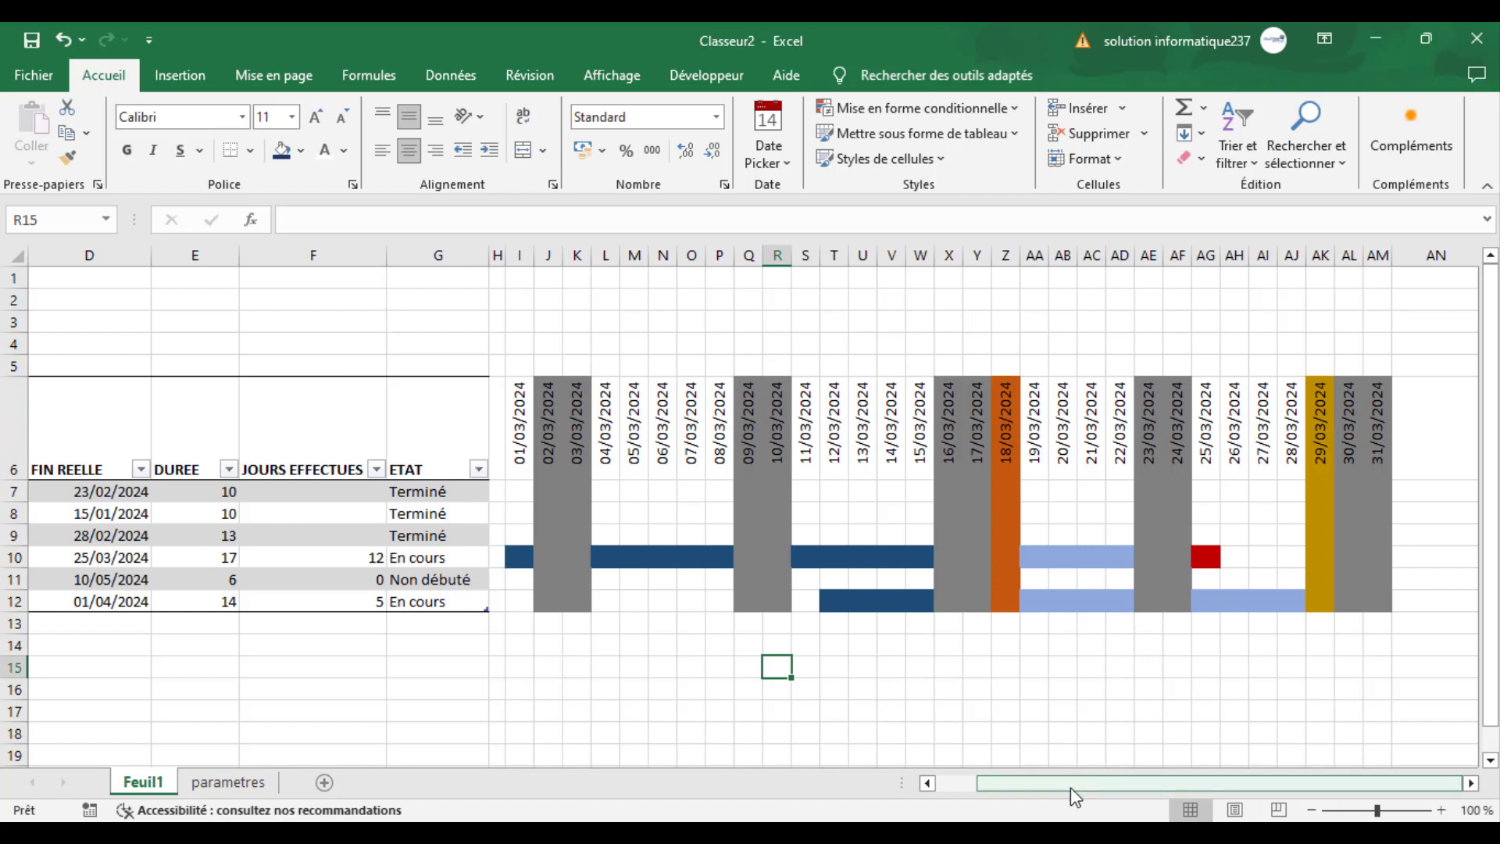
{"action": "left_click_drag", "start_coordinate": [1071, 786], "coordinate": [942, 769]}
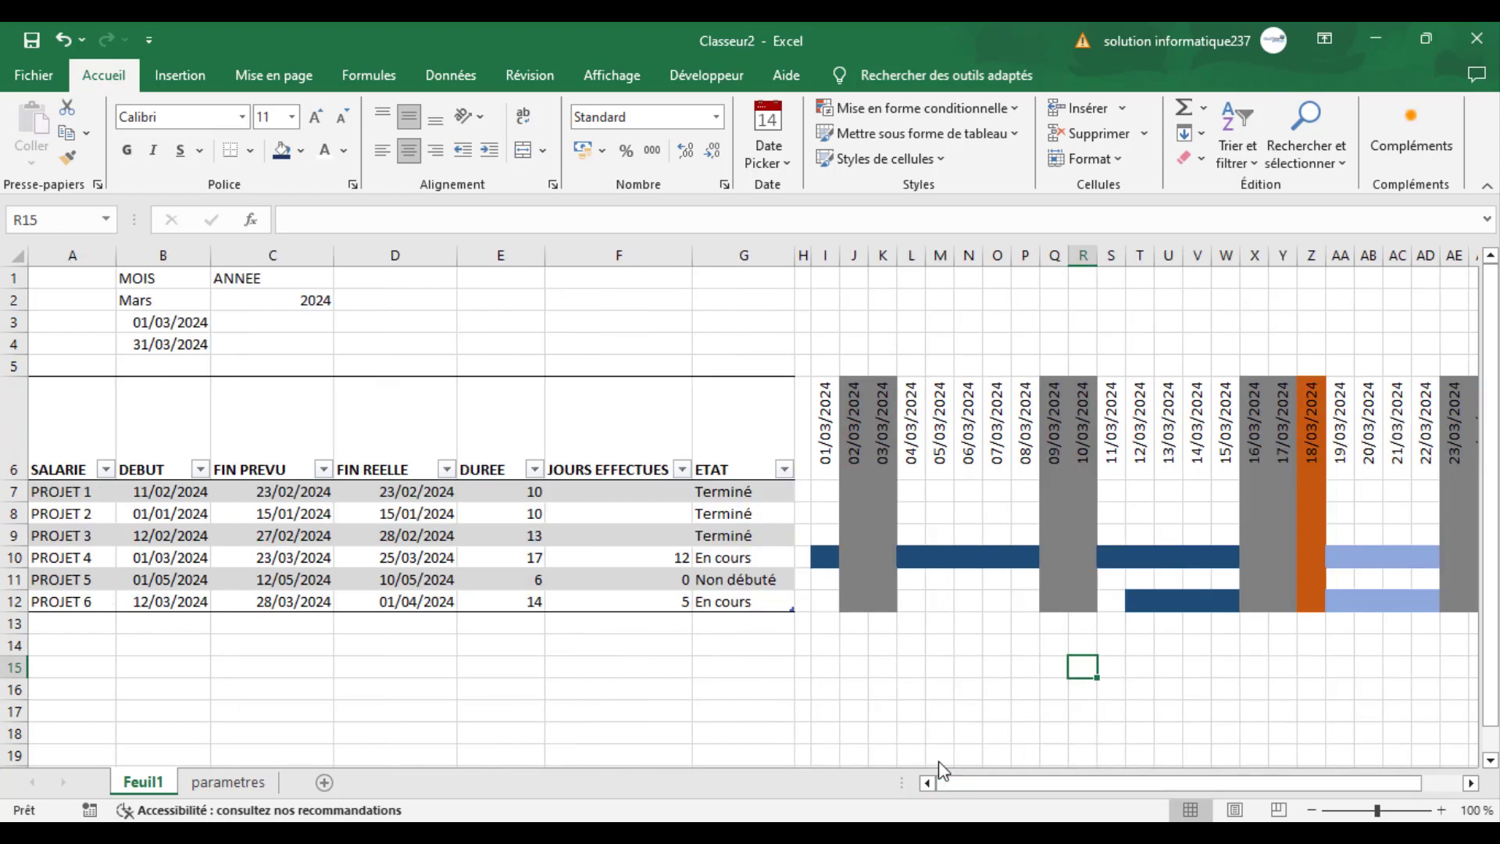
{"action": "left_click", "coordinate": [7, 557]}
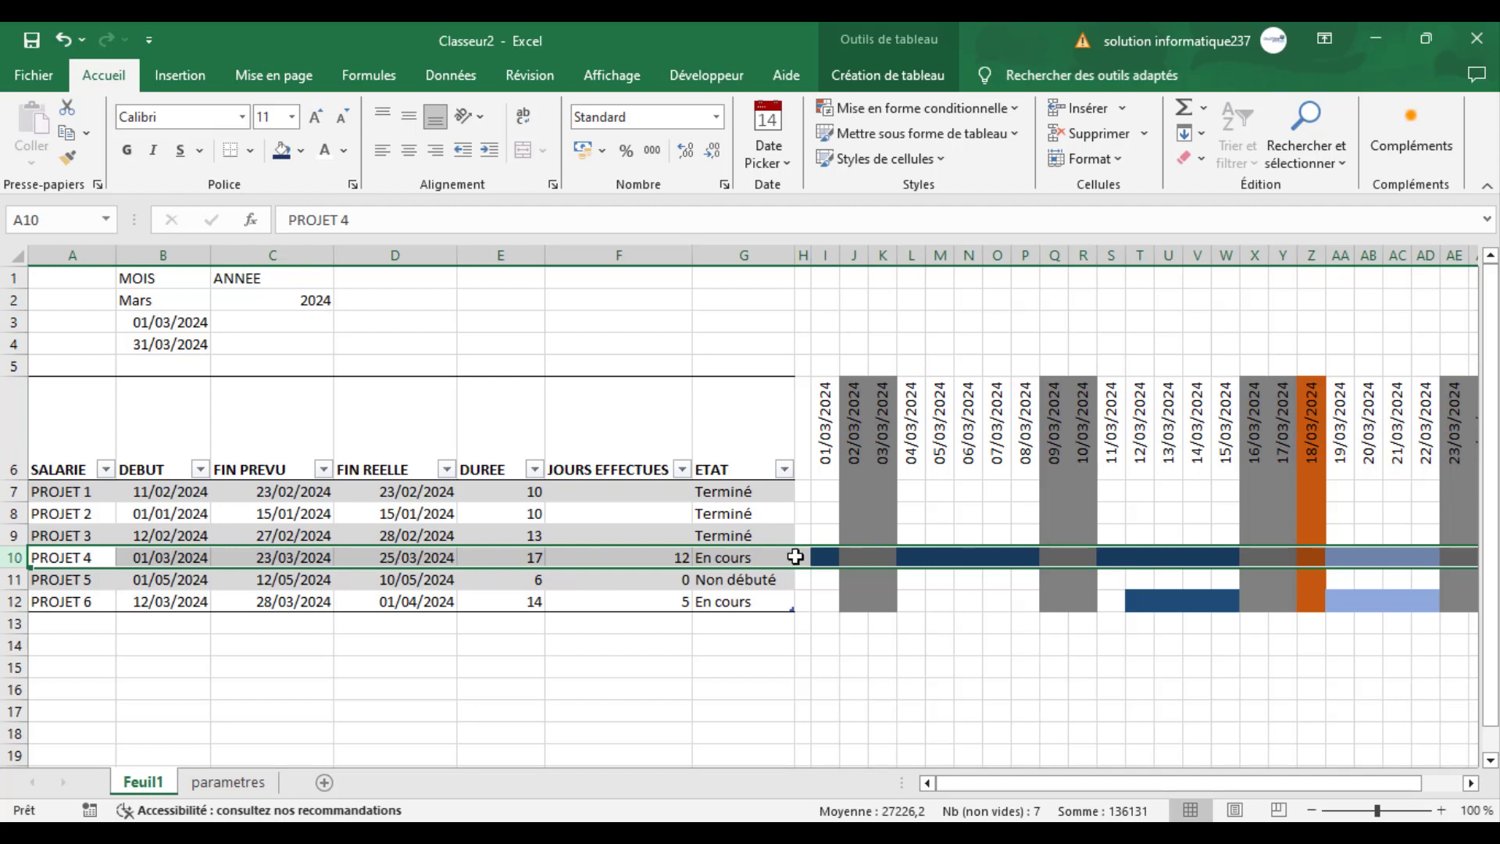
{"action": "left_click", "coordinate": [941, 585]}
{"action": "left_click", "coordinate": [1223, 561]}
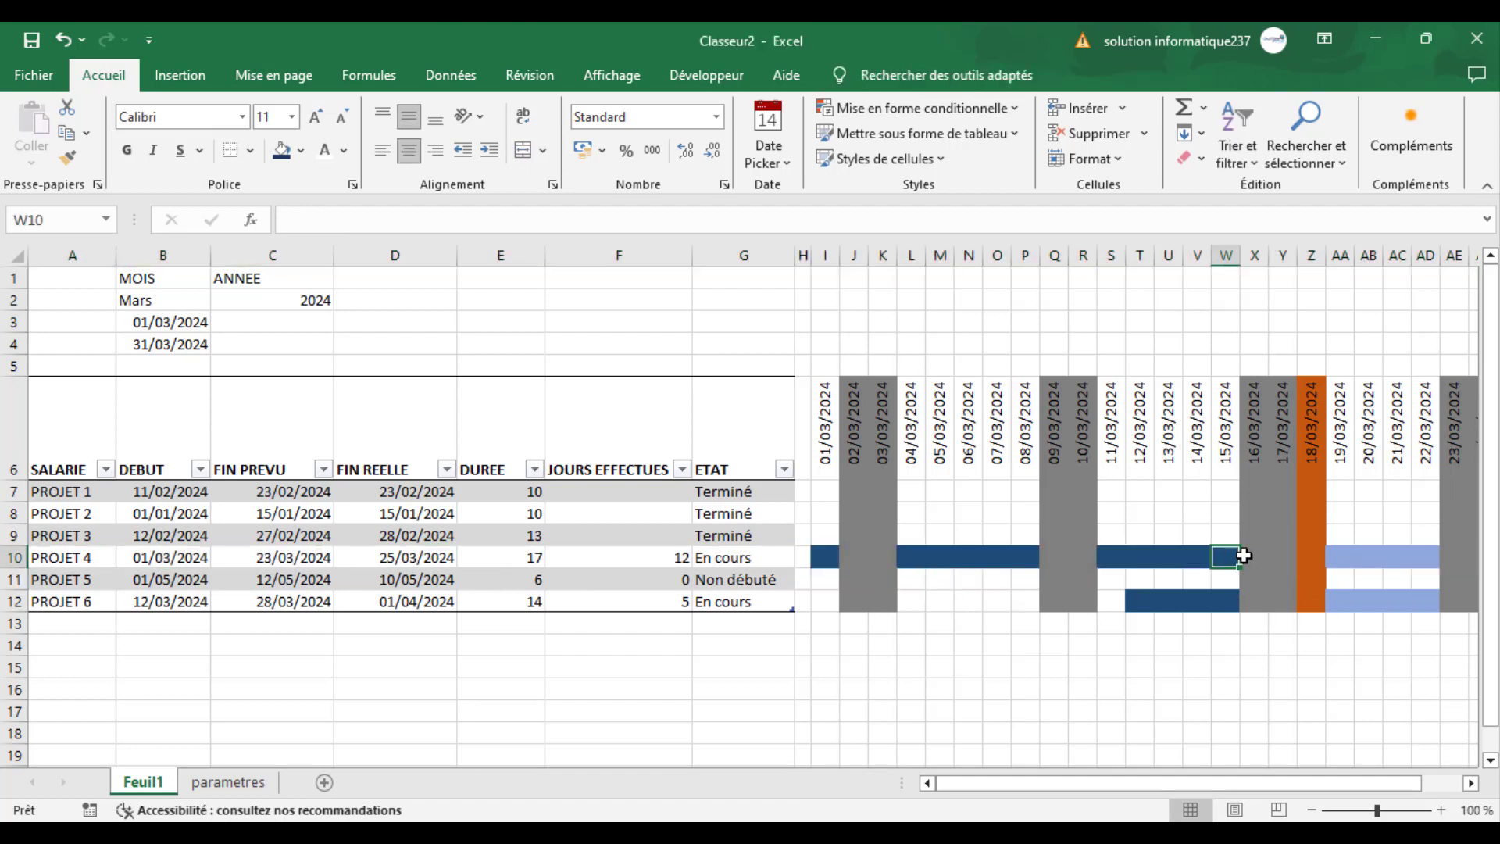
{"action": "left_click", "coordinate": [1314, 553]}
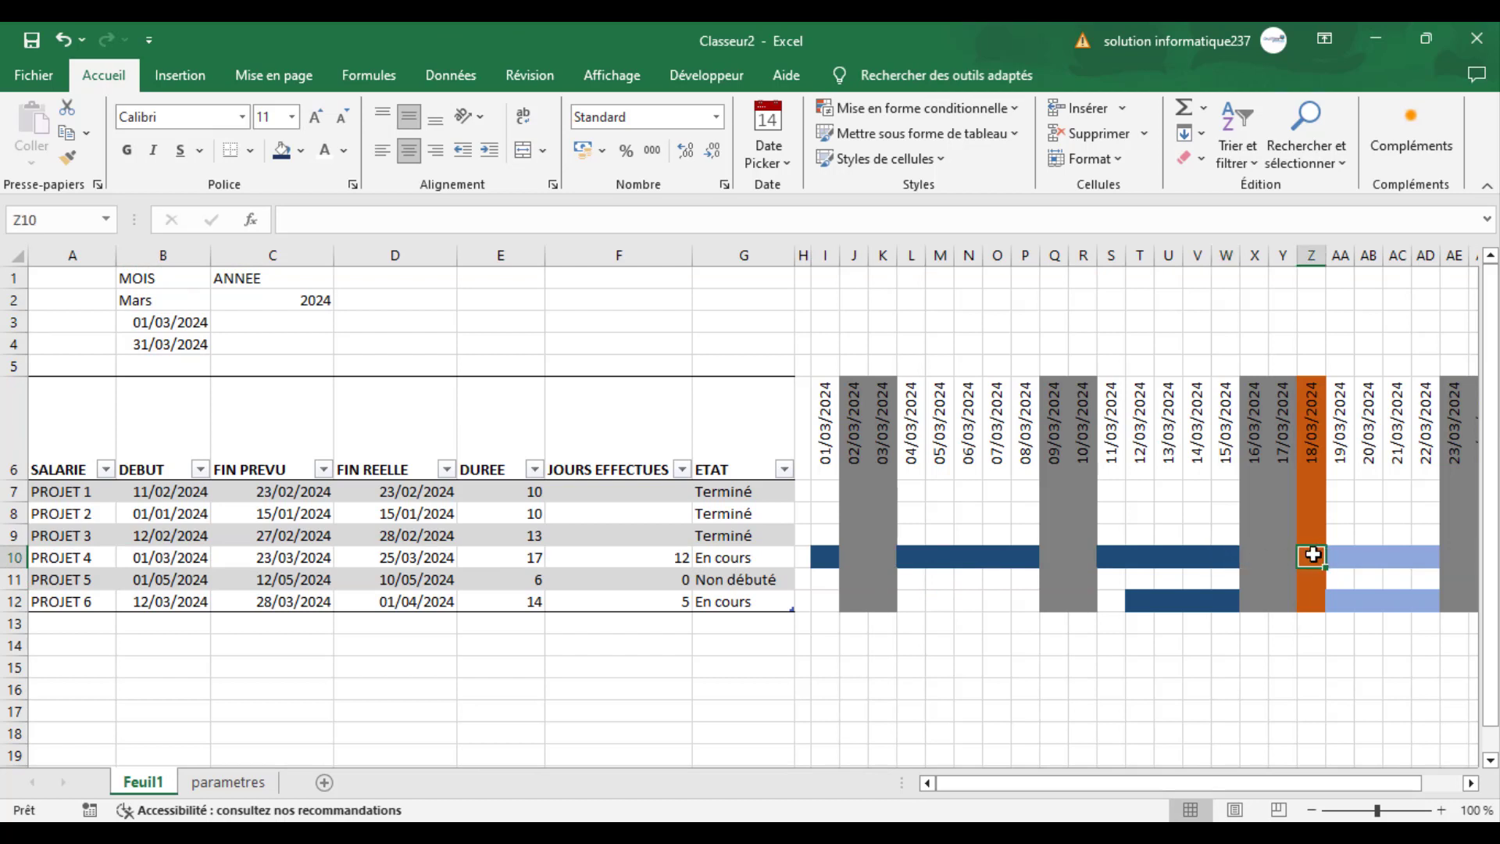
{"action": "mouse_move", "coordinate": [1309, 564]}
{"action": "left_mouse_down"}
{"action": "mouse_move", "coordinate": [1217, 560]}
{"action": "mouse_move", "coordinate": [1310, 560]}
{"action": "left_mouse_up"}
{"action": "left_click_drag", "start_coordinate": [1281, 782], "coordinate": [1328, 785]}
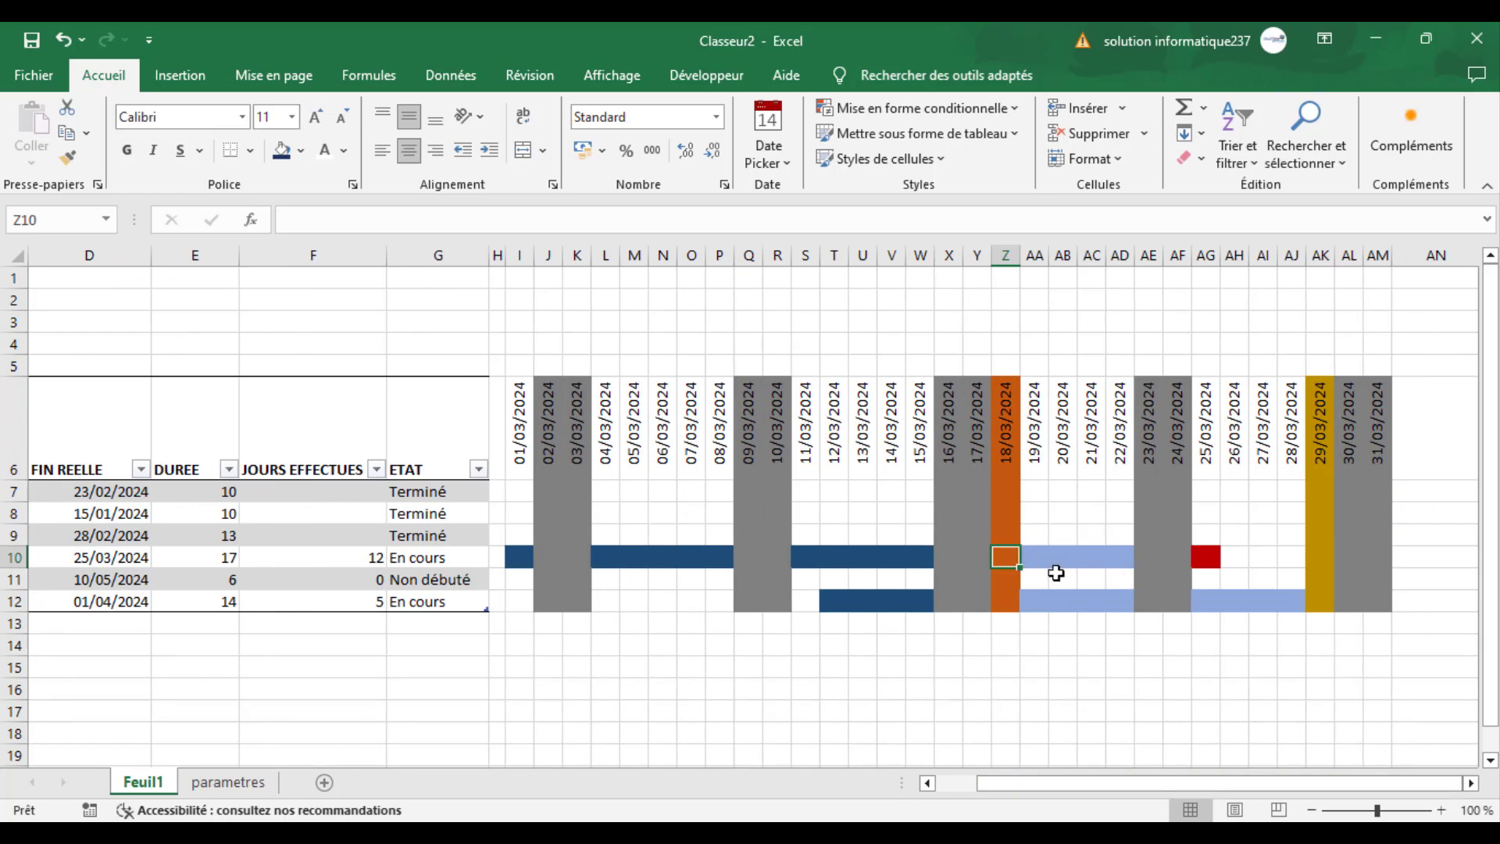
{"action": "left_click", "coordinate": [1061, 515]}
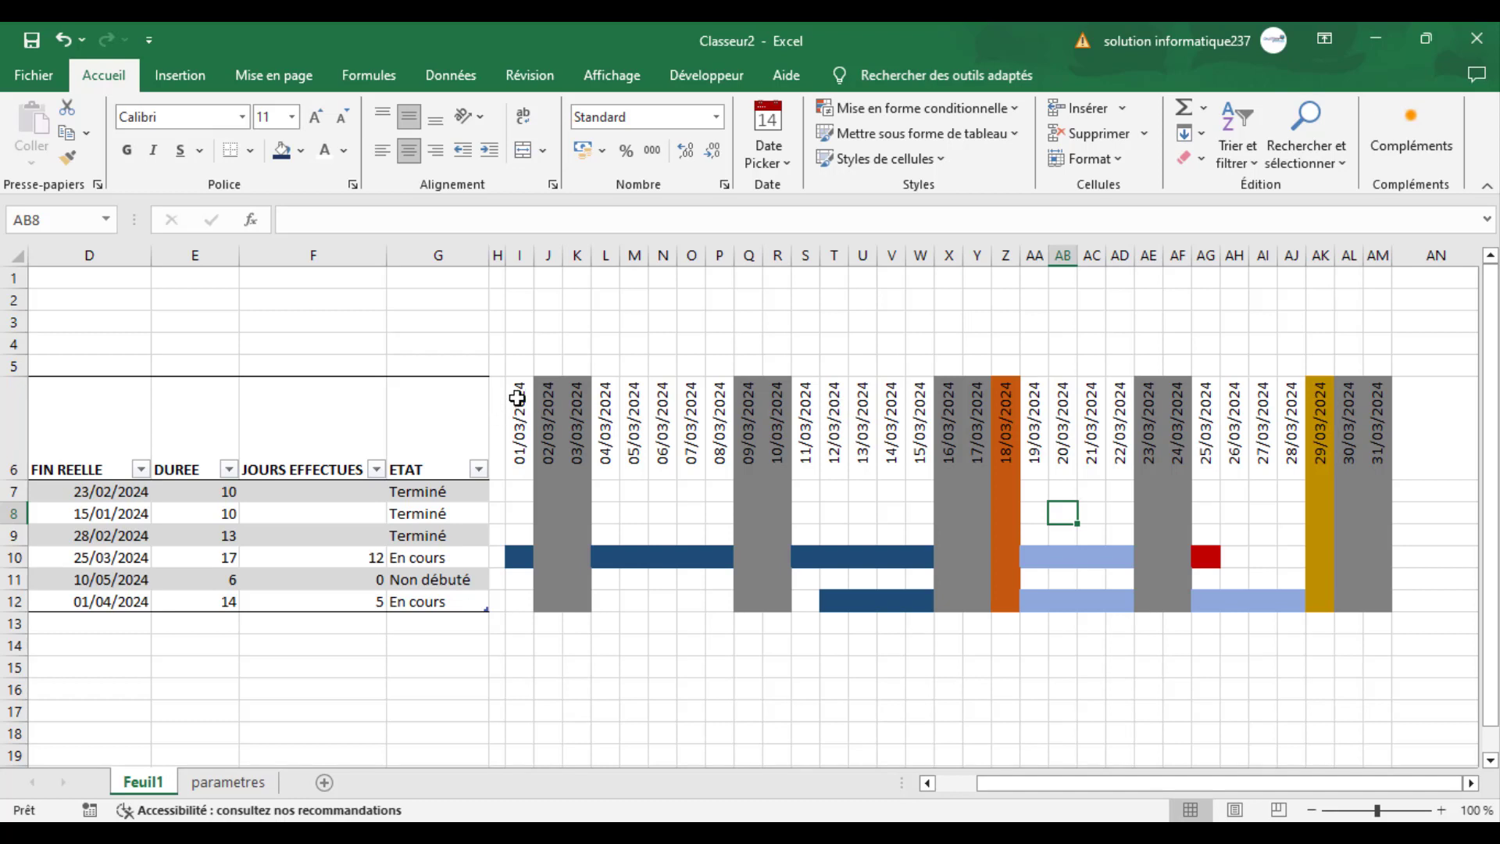
- Create a formula-based conditional formatting rule for I6:AM12, beginning its formula with =I$6<
{"action": "left_click_drag", "start_coordinate": [518, 399], "coordinate": [1376, 598]}
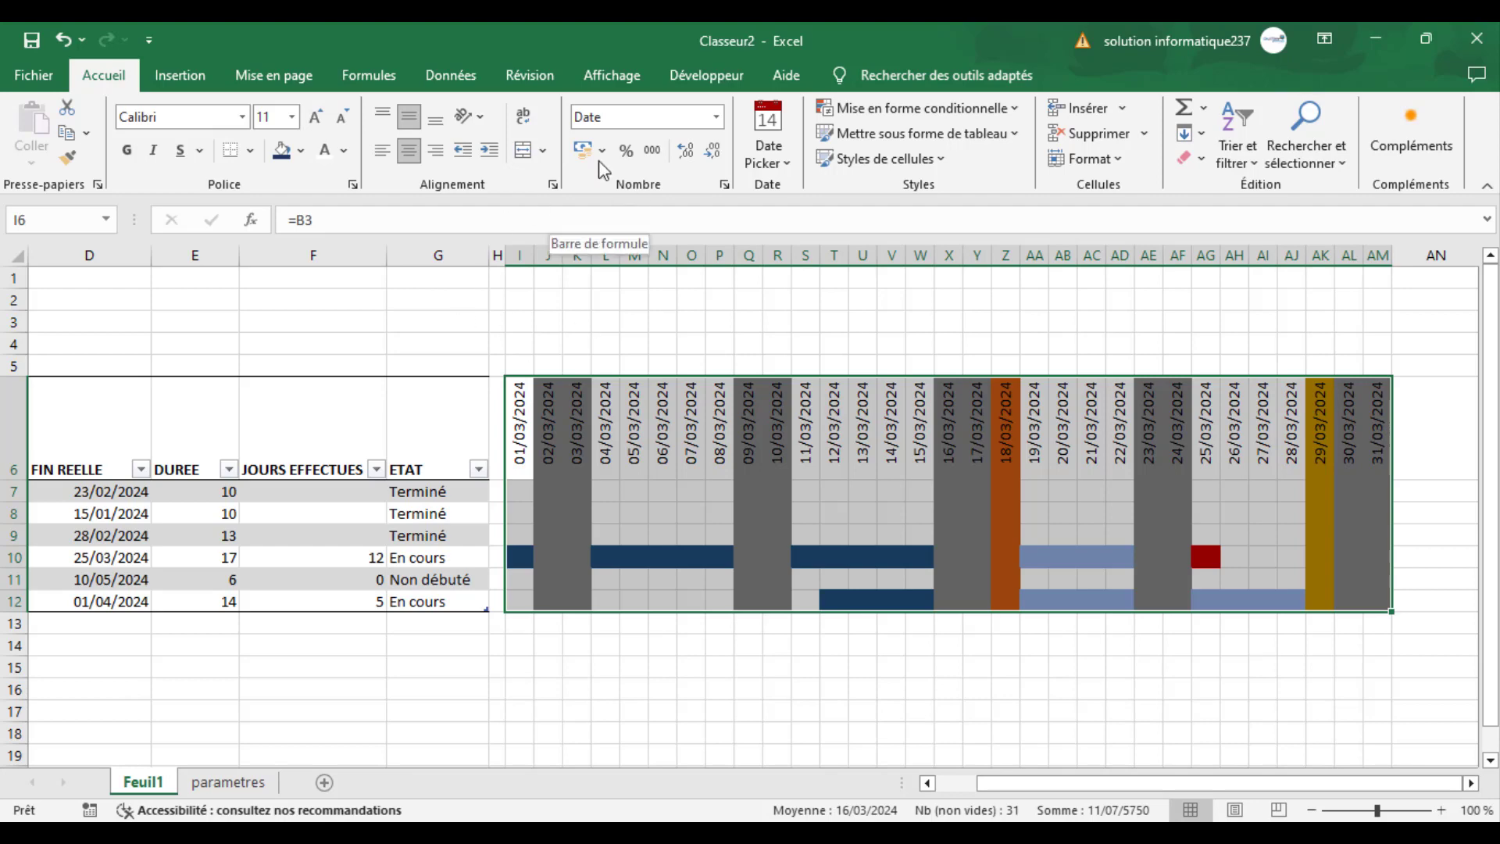
{"action": "left_click", "coordinate": [931, 127]}
{"action": "left_click", "coordinate": [929, 110]}
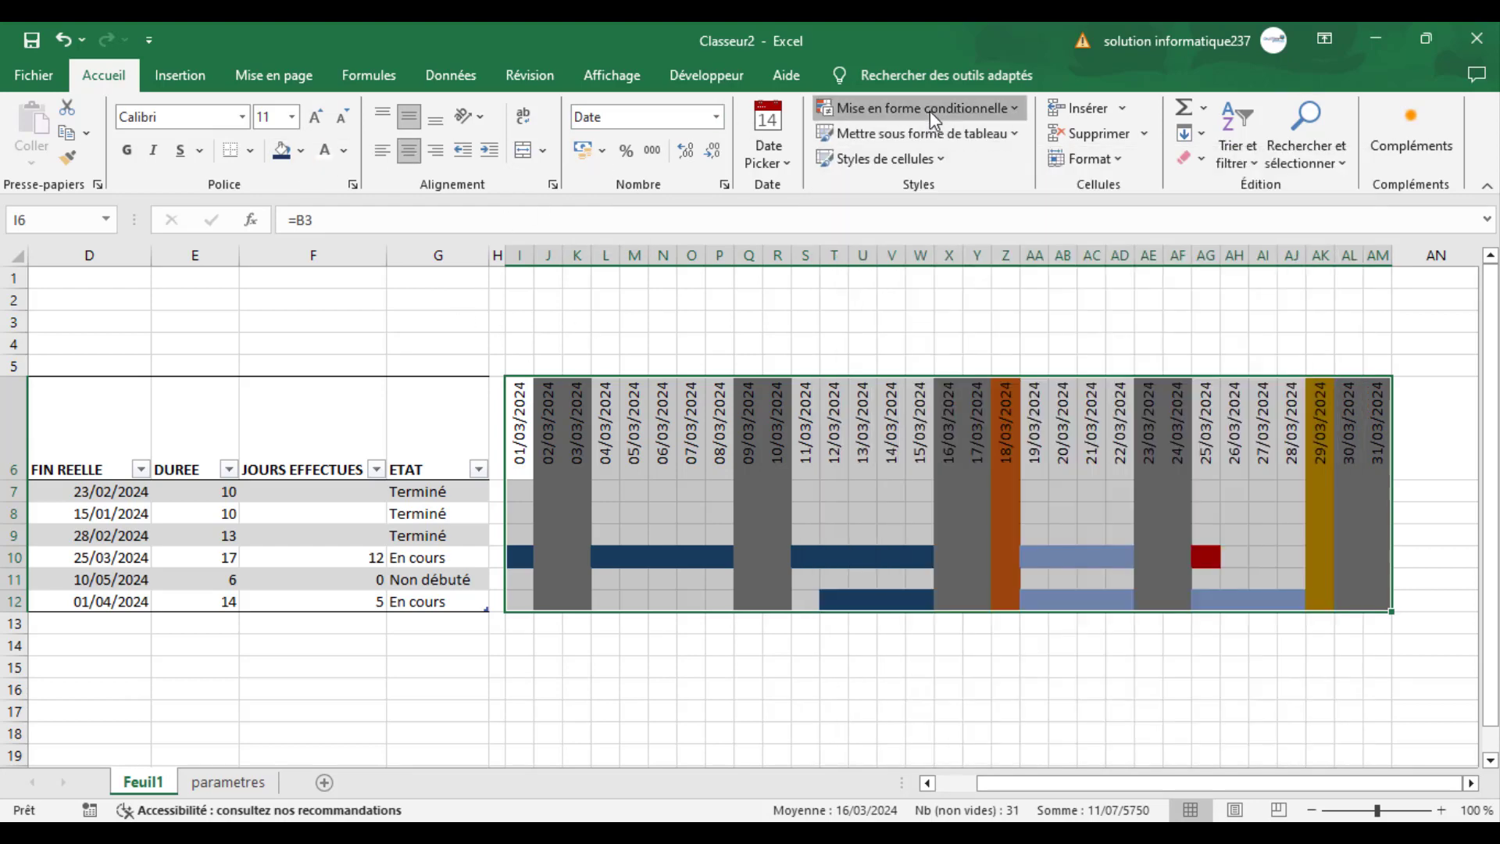
{"action": "left_click", "coordinate": [890, 344]}
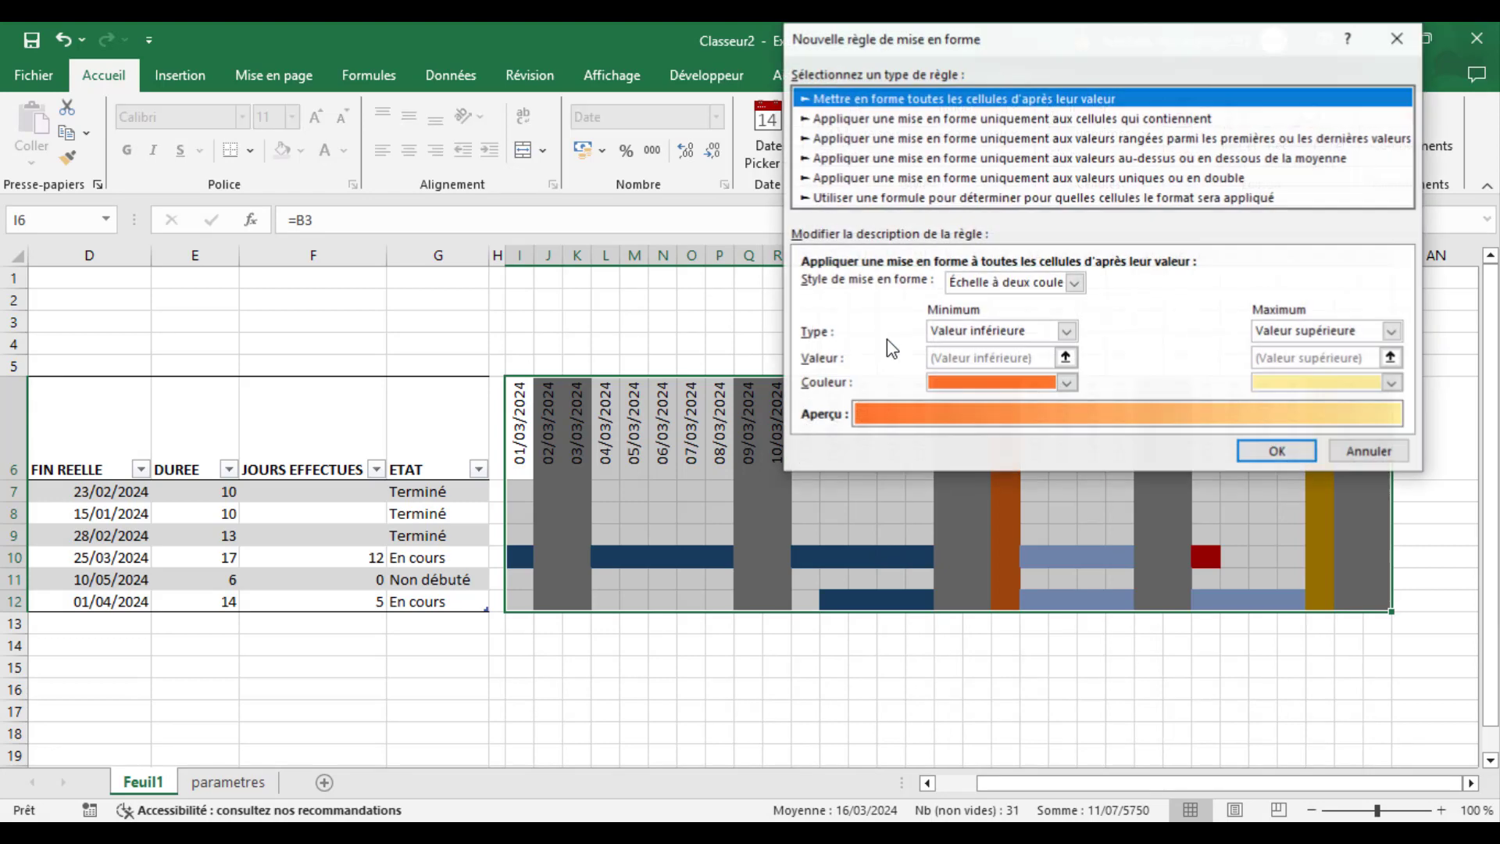
{"action": "left_click", "coordinate": [884, 200]}
{"action": "left_click", "coordinate": [852, 289]}
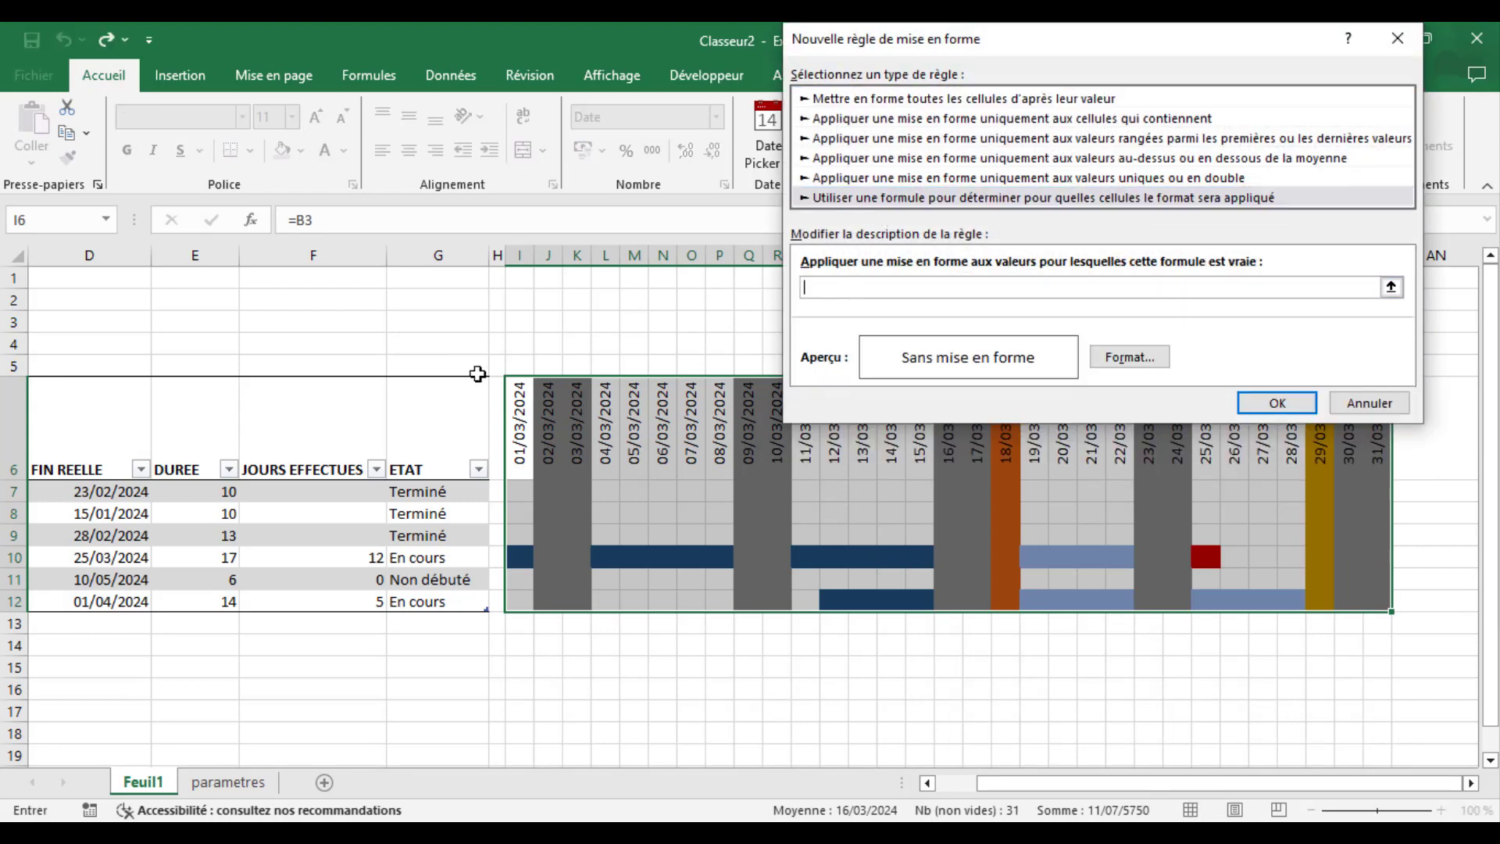
{"action": "left_click", "coordinate": [515, 420]}
{"action": "key", "text": "F4"}
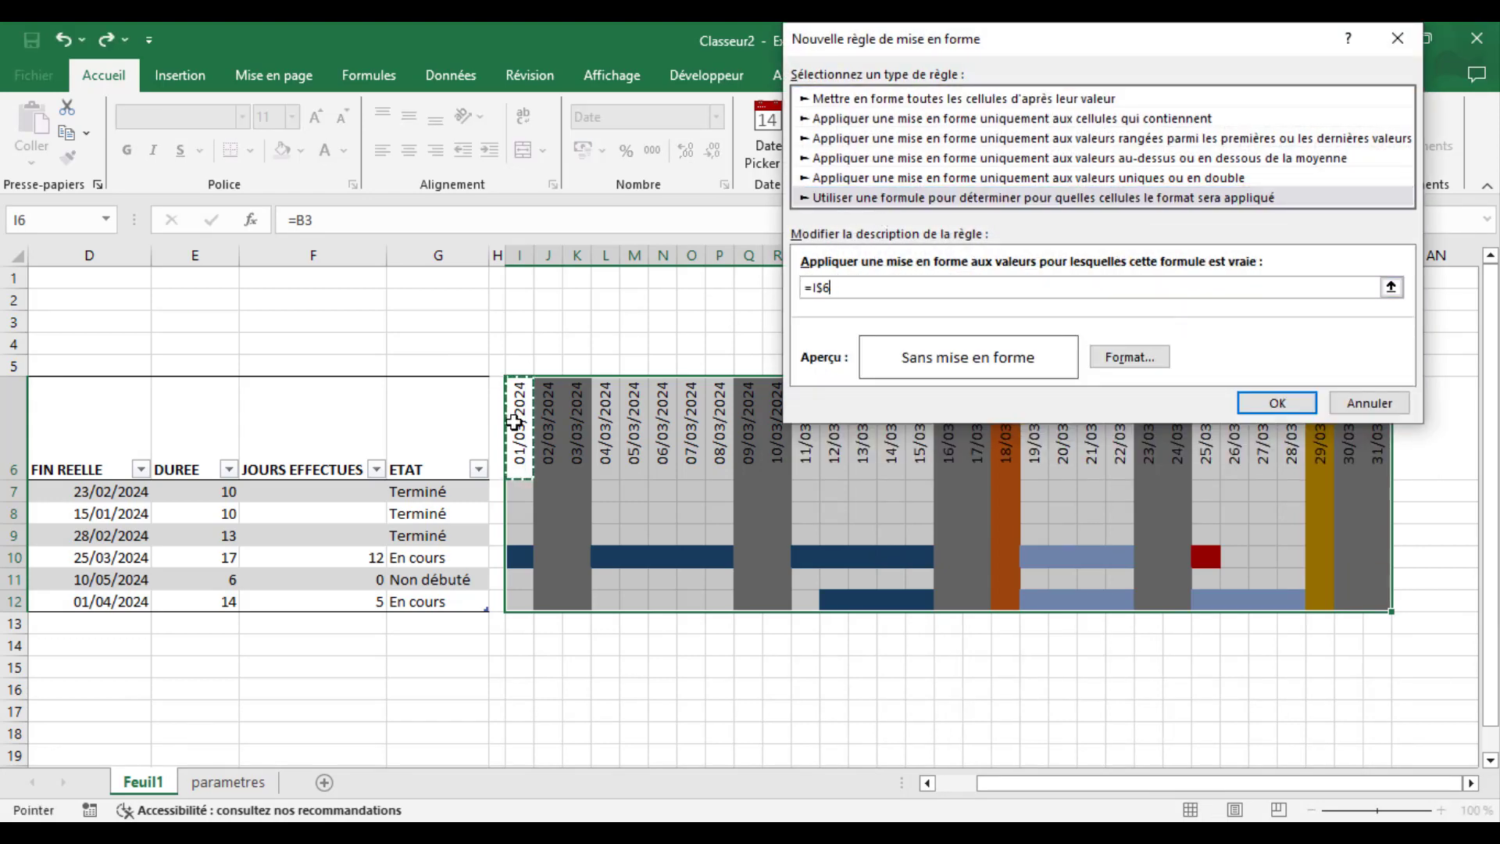
{"action": "type", "text": "<>\""}
- Give the new rule an outline border on each cell and apply it to the calendar grid
{"action": "left_click", "coordinate": [1110, 358]}
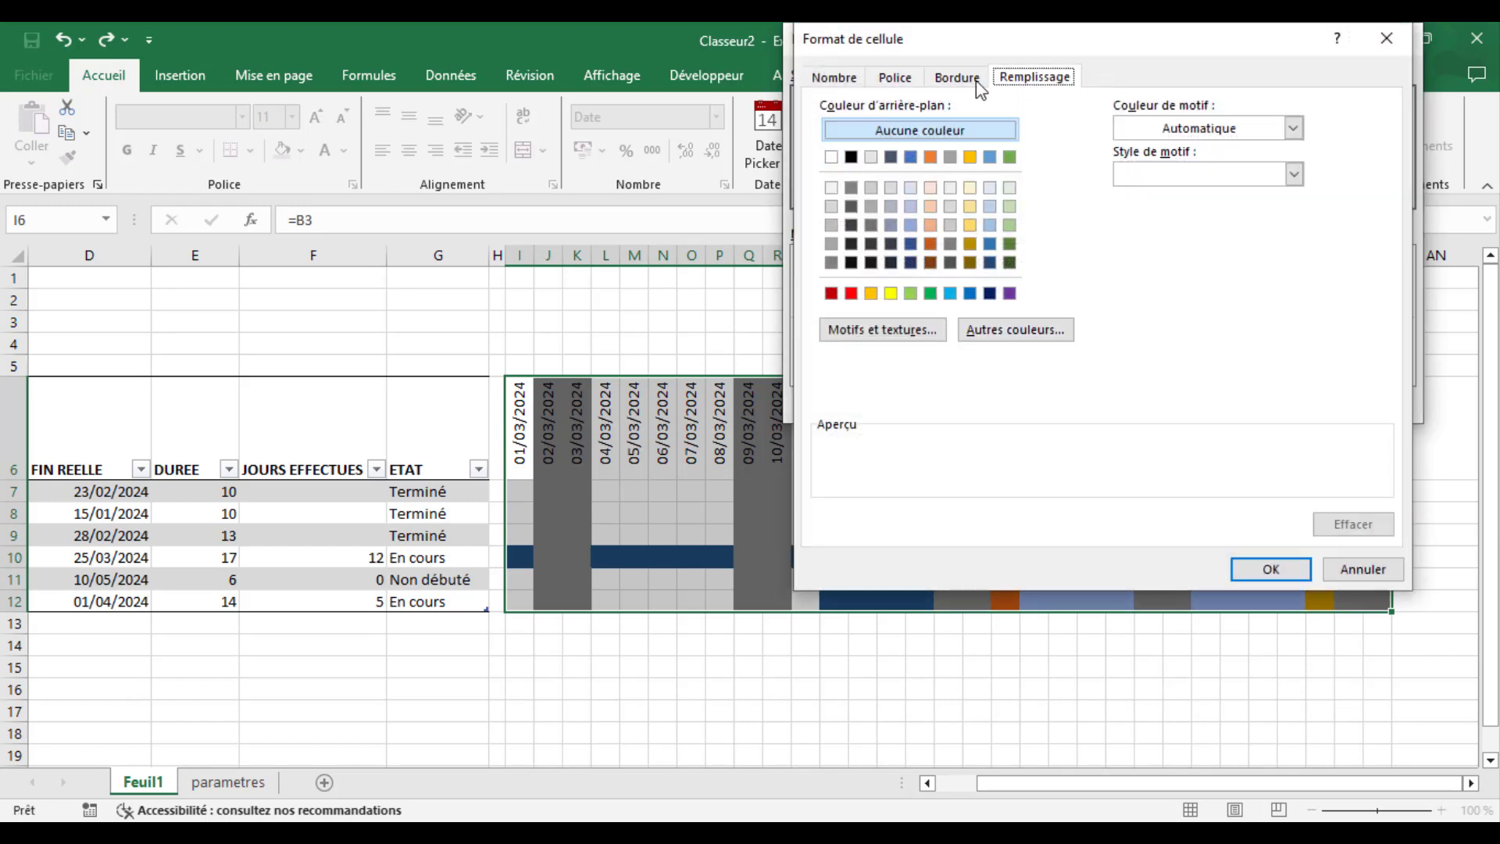
{"action": "left_click", "coordinate": [969, 82]}
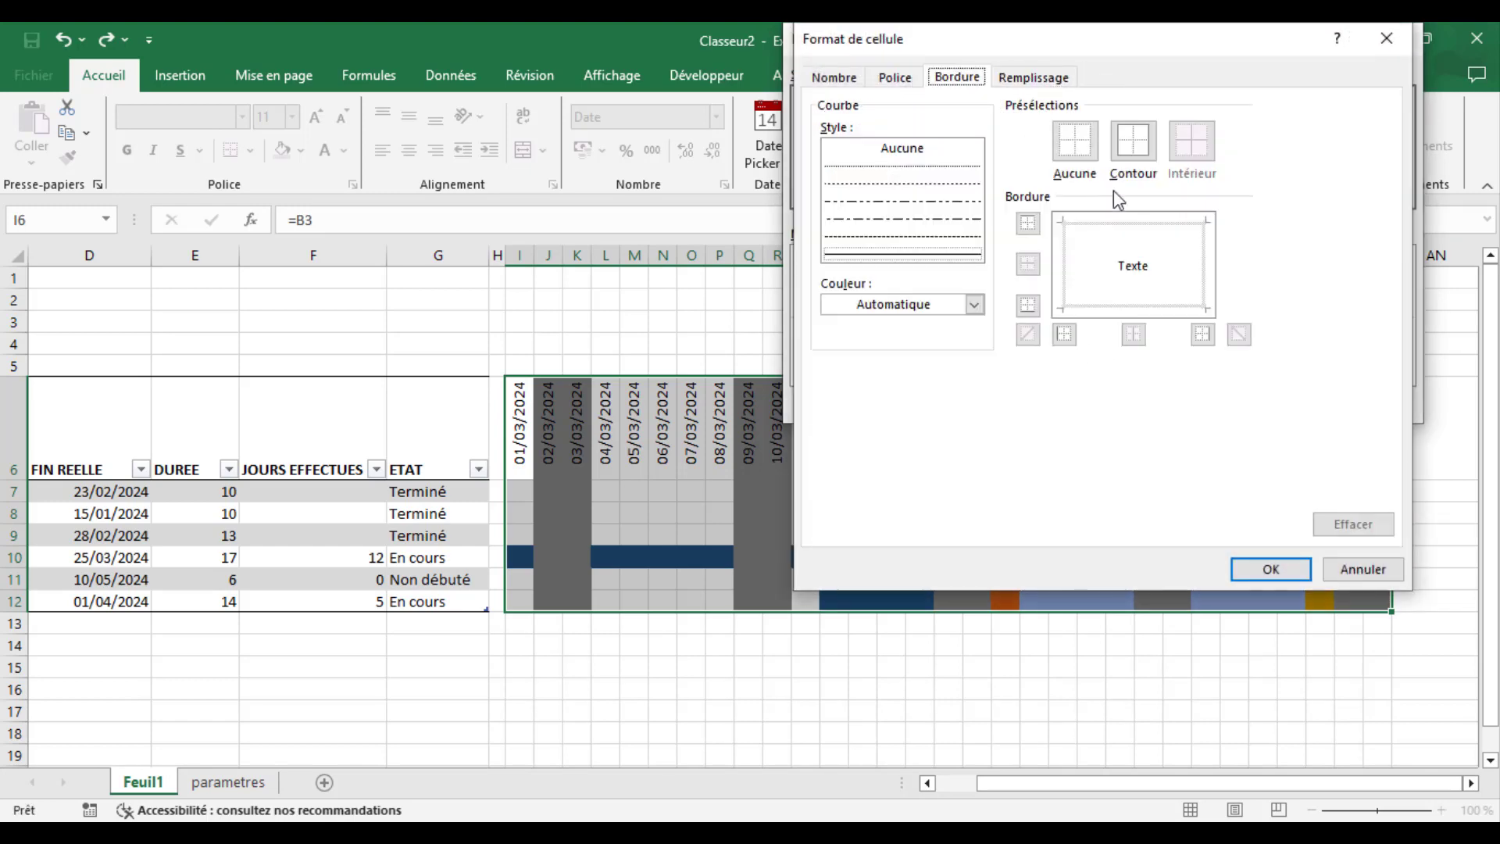
{"action": "left_click", "coordinate": [1133, 141]}
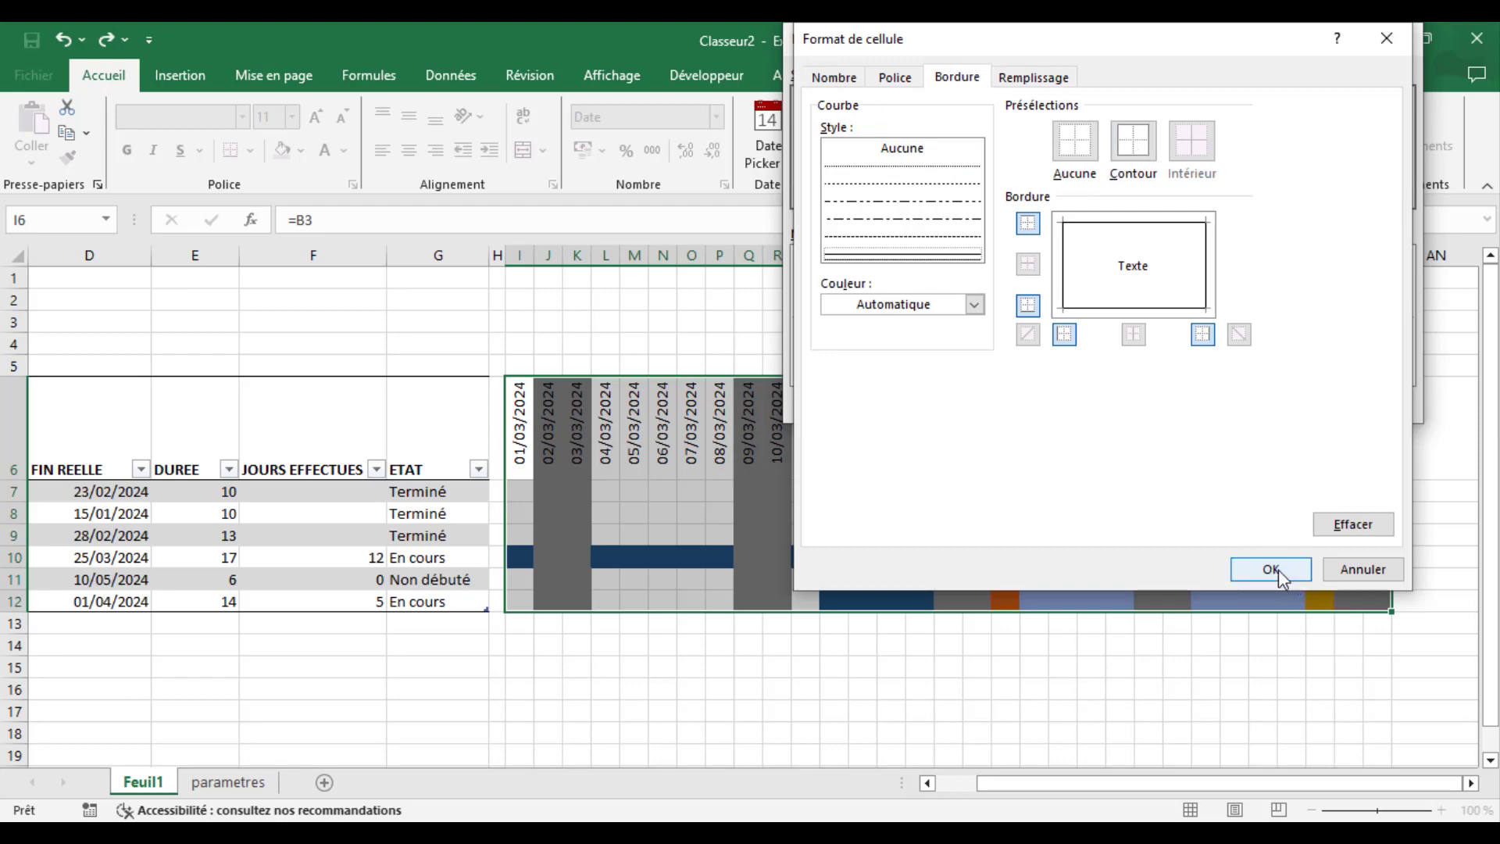
{"action": "left_click", "coordinate": [1258, 569]}
{"action": "left_click", "coordinate": [1282, 403]}
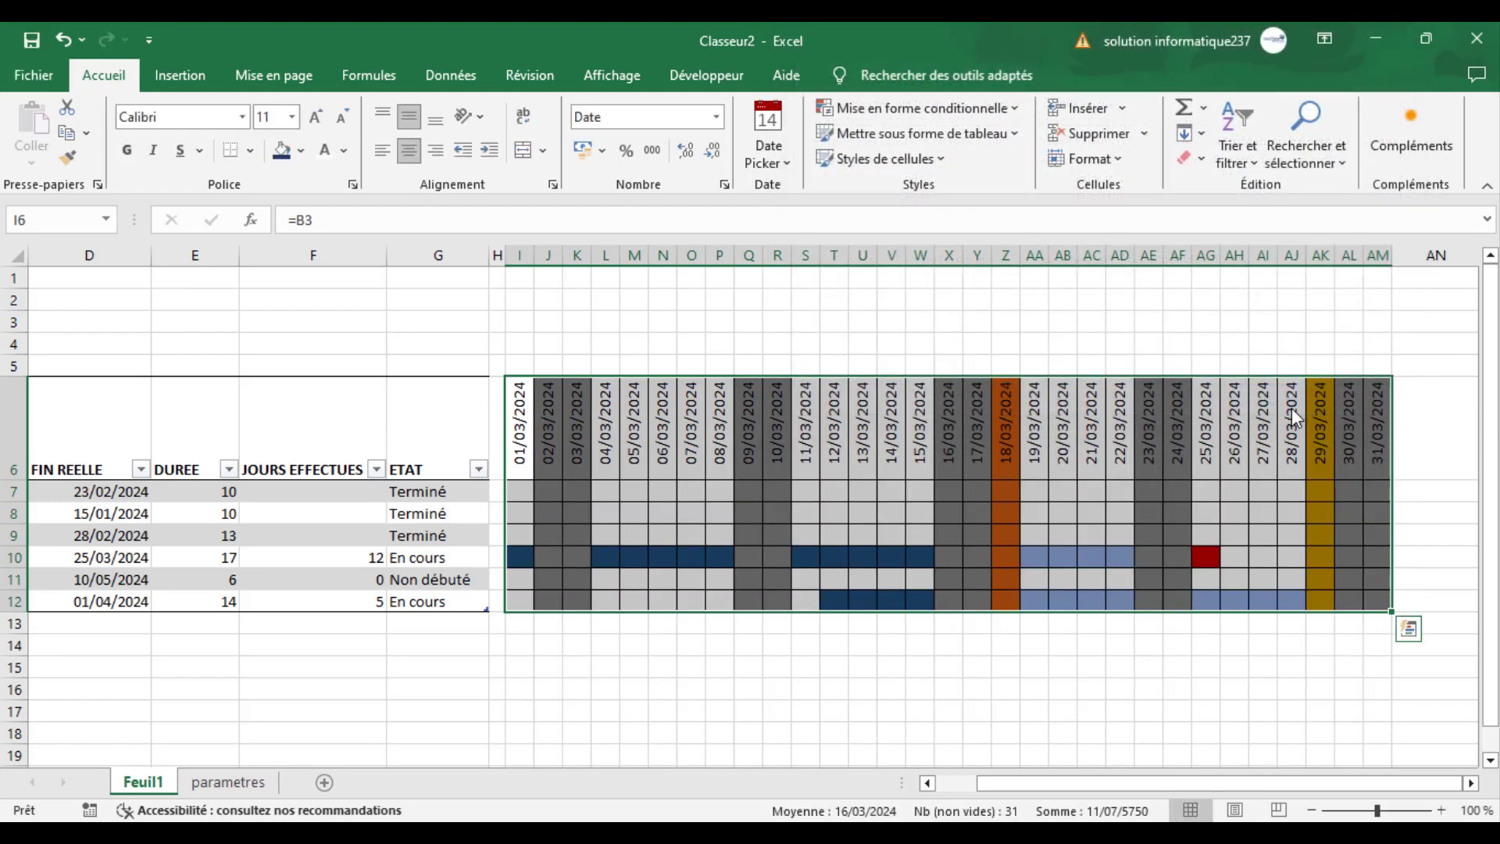
{"action": "left_click", "coordinate": [1184, 735]}
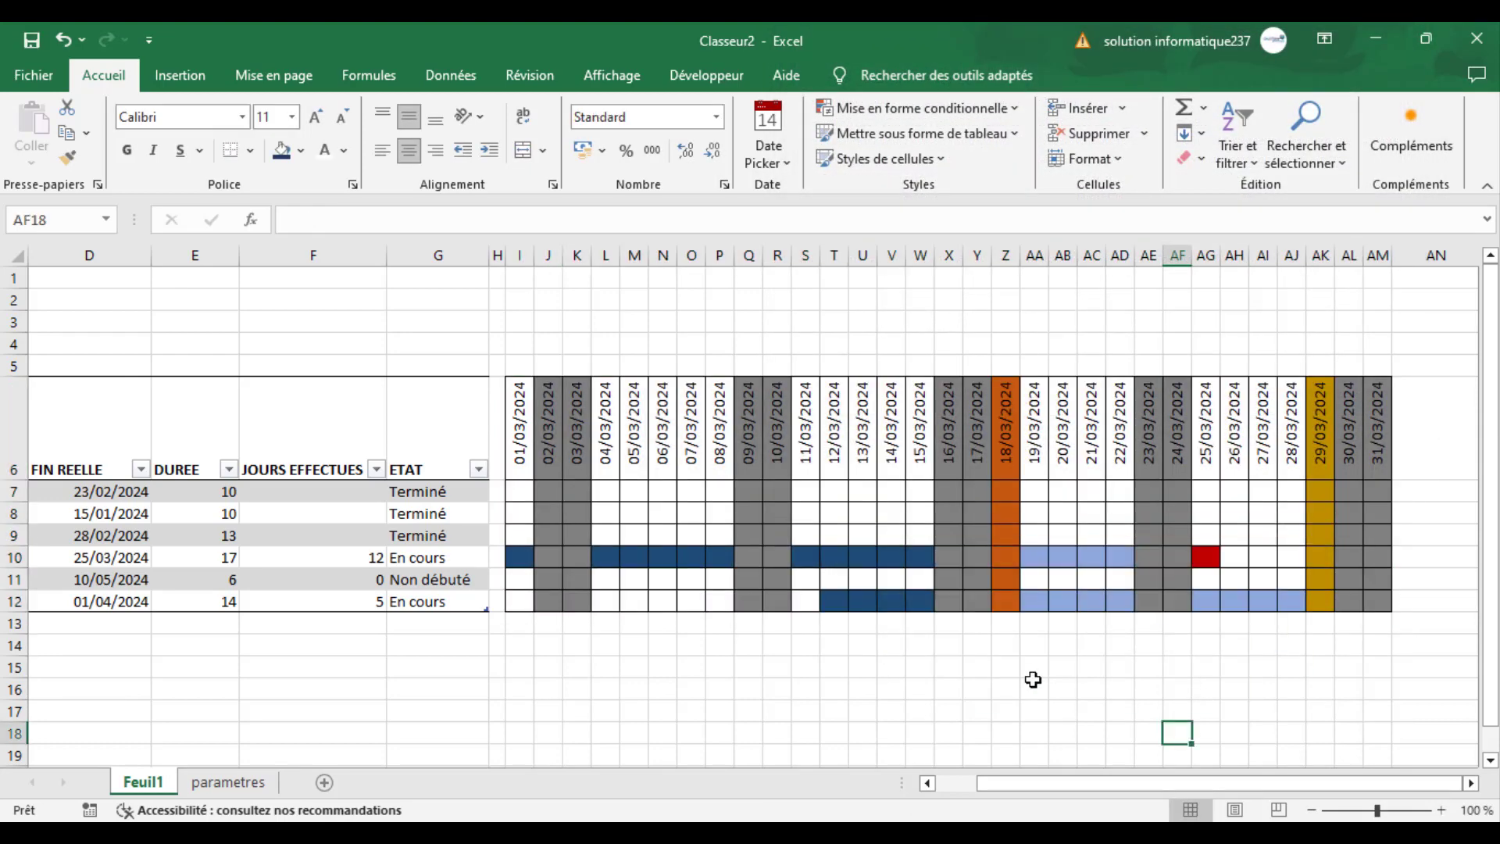
- Make the calendar's date header row I6:AM6 bold and add borders to it
{"action": "left_click", "coordinate": [517, 423]}
{"action": "left_click_drag", "start_coordinate": [517, 422], "coordinate": [1380, 422]}
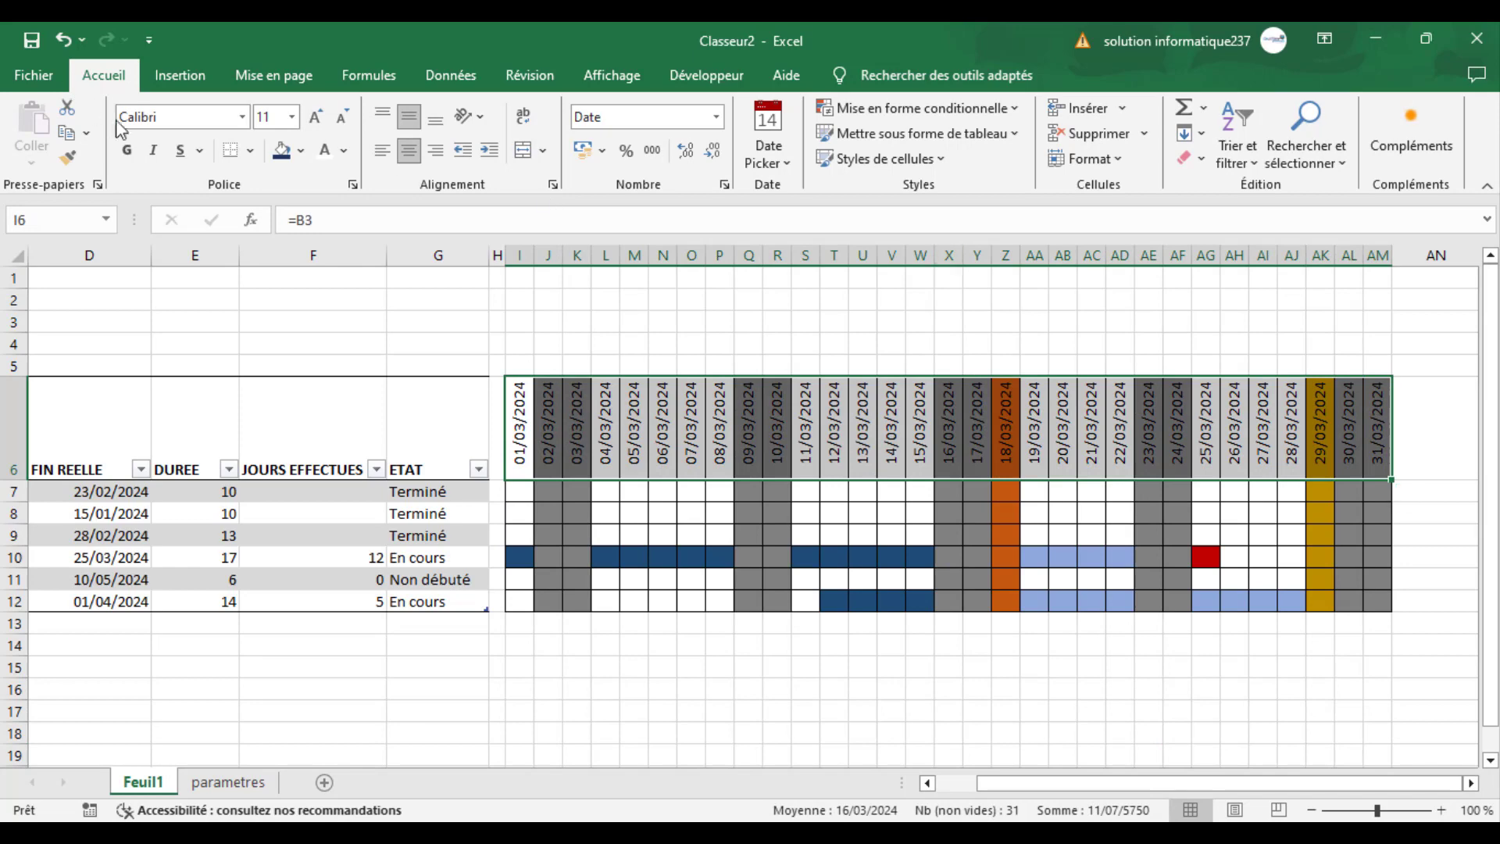
{"action": "left_click", "coordinate": [126, 150]}
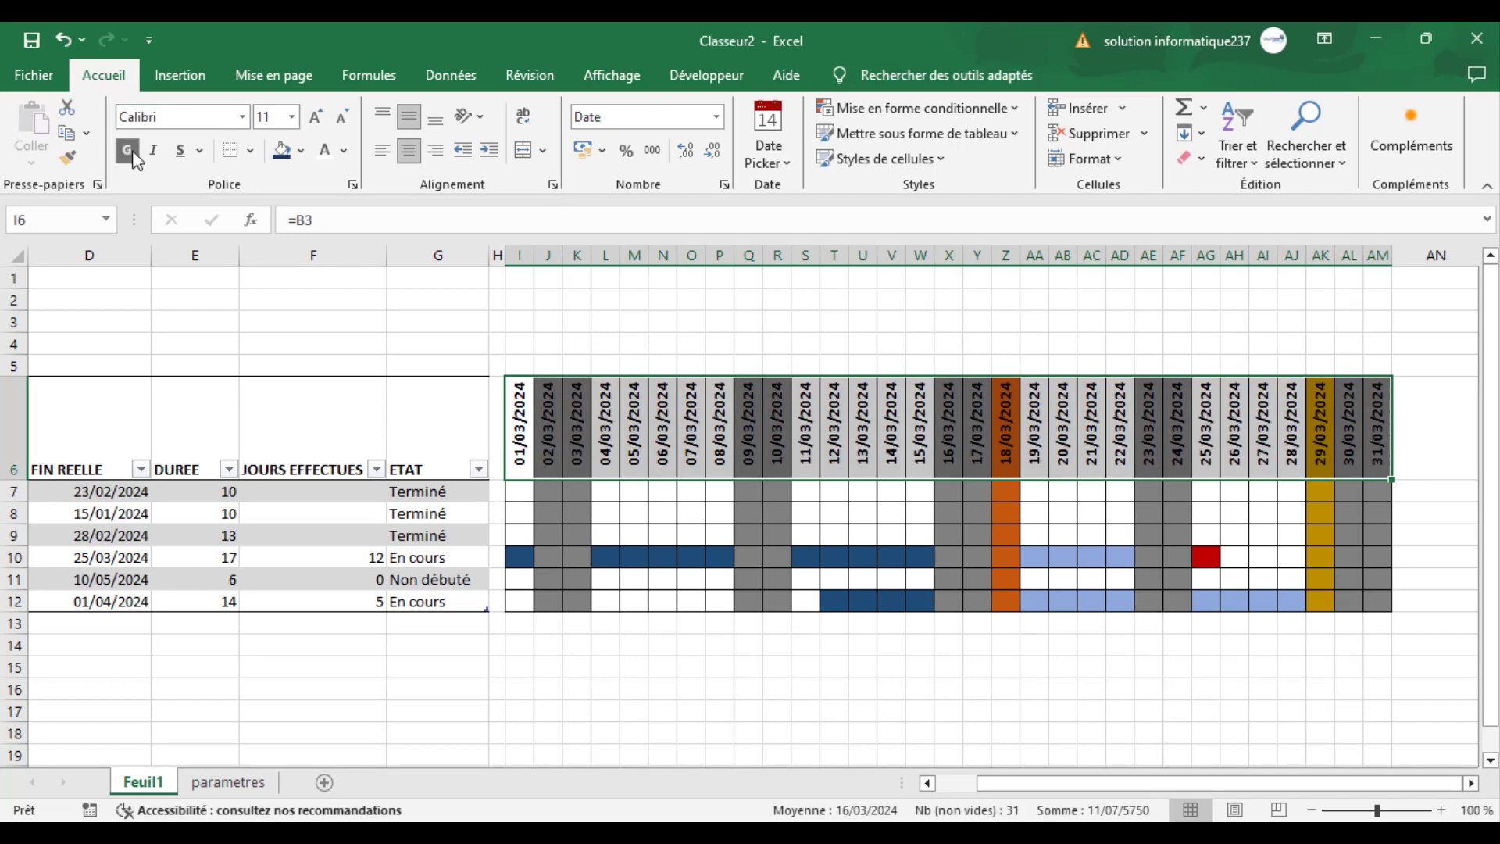
{"action": "left_click", "coordinate": [250, 150]}
{"action": "left_click", "coordinate": [310, 395]}
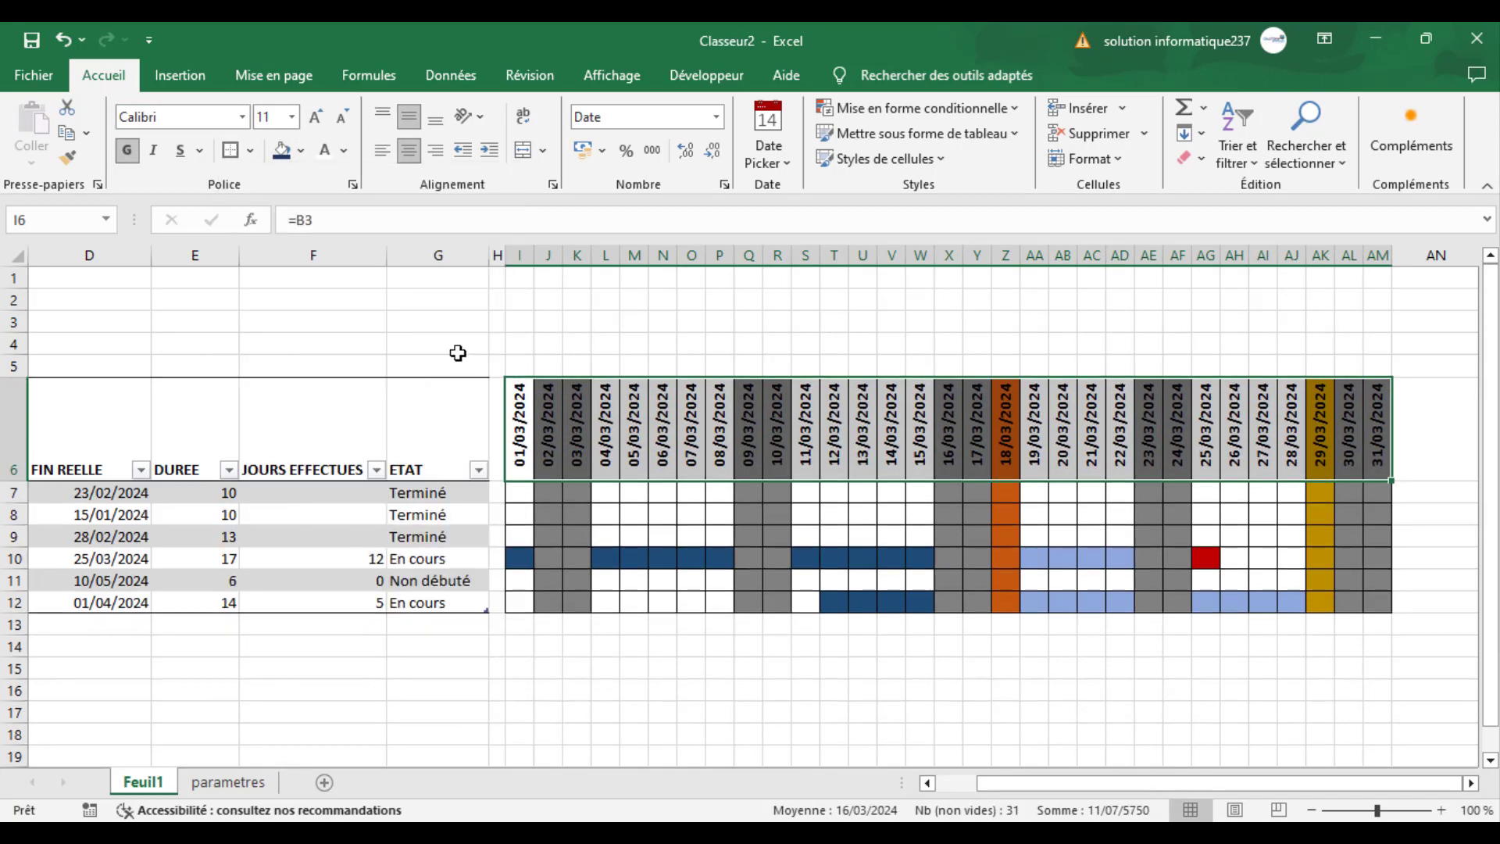
{"action": "left_click", "coordinate": [461, 317]}
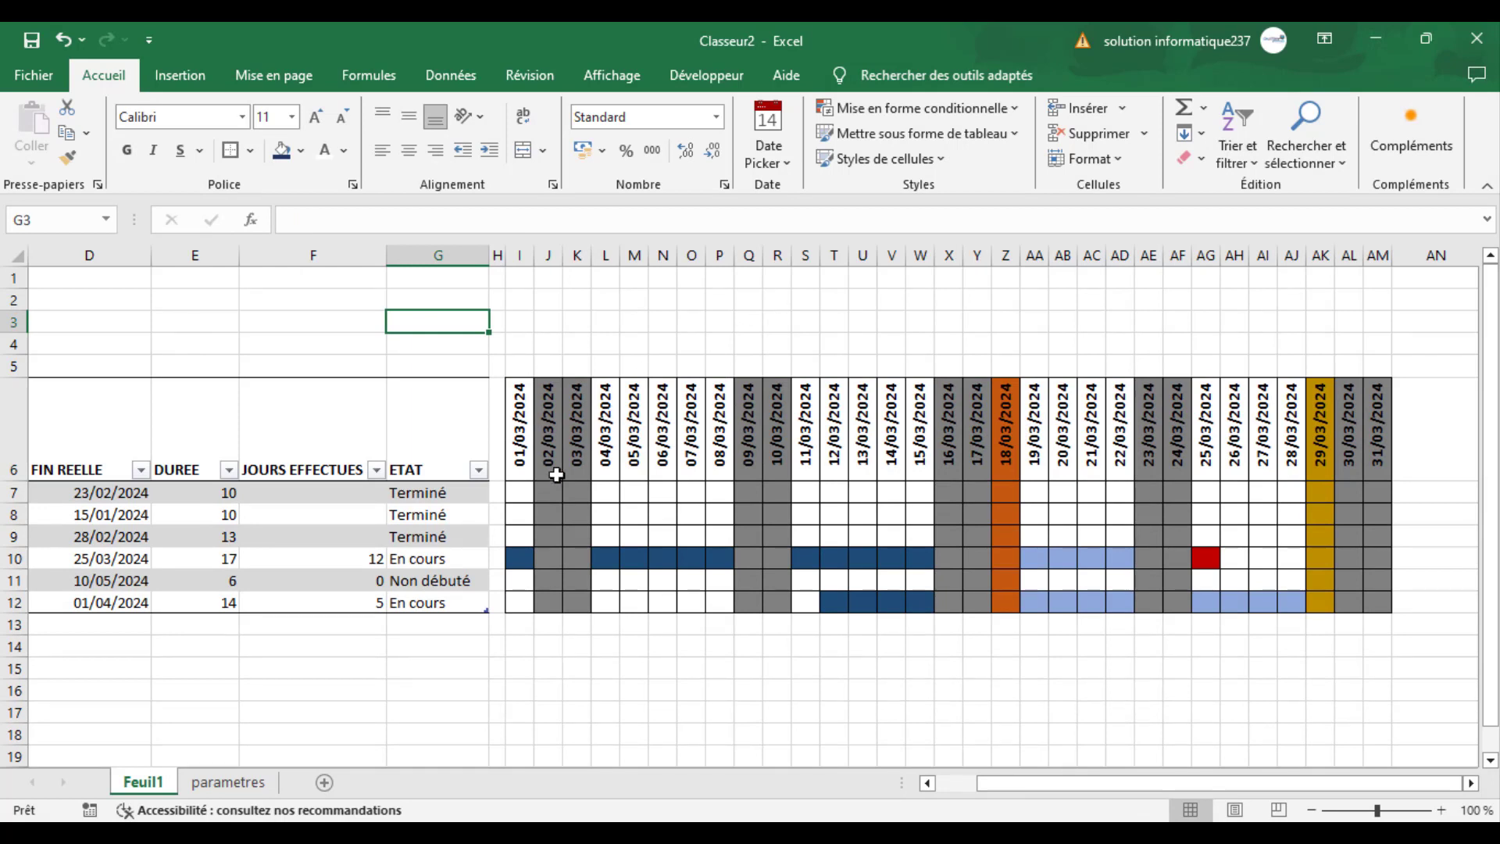
{"action": "left_click", "coordinate": [517, 426]}
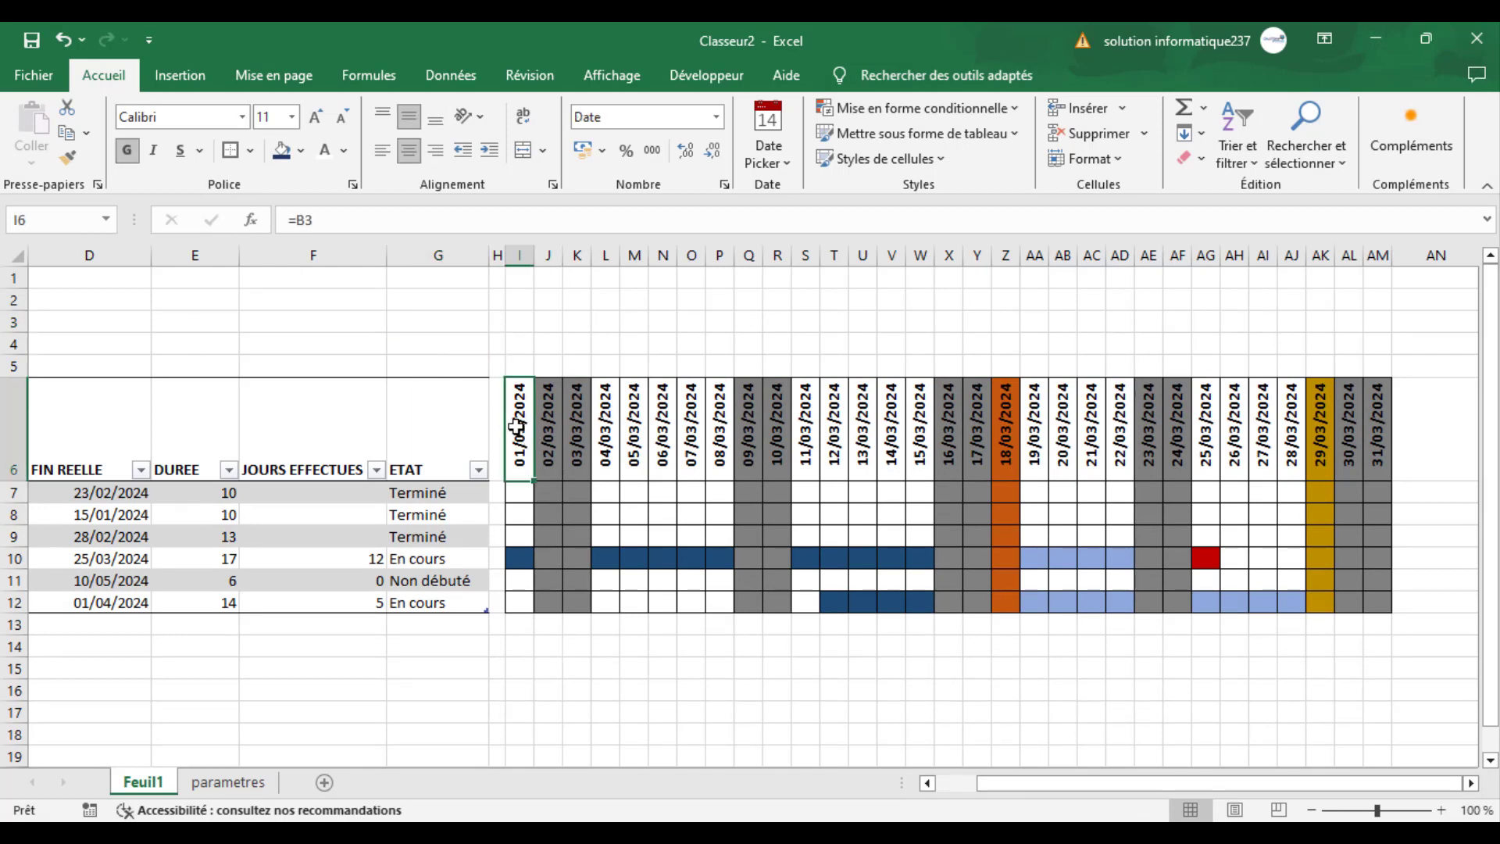
{"action": "left_click_drag", "start_coordinate": [517, 426], "coordinate": [1381, 459]}
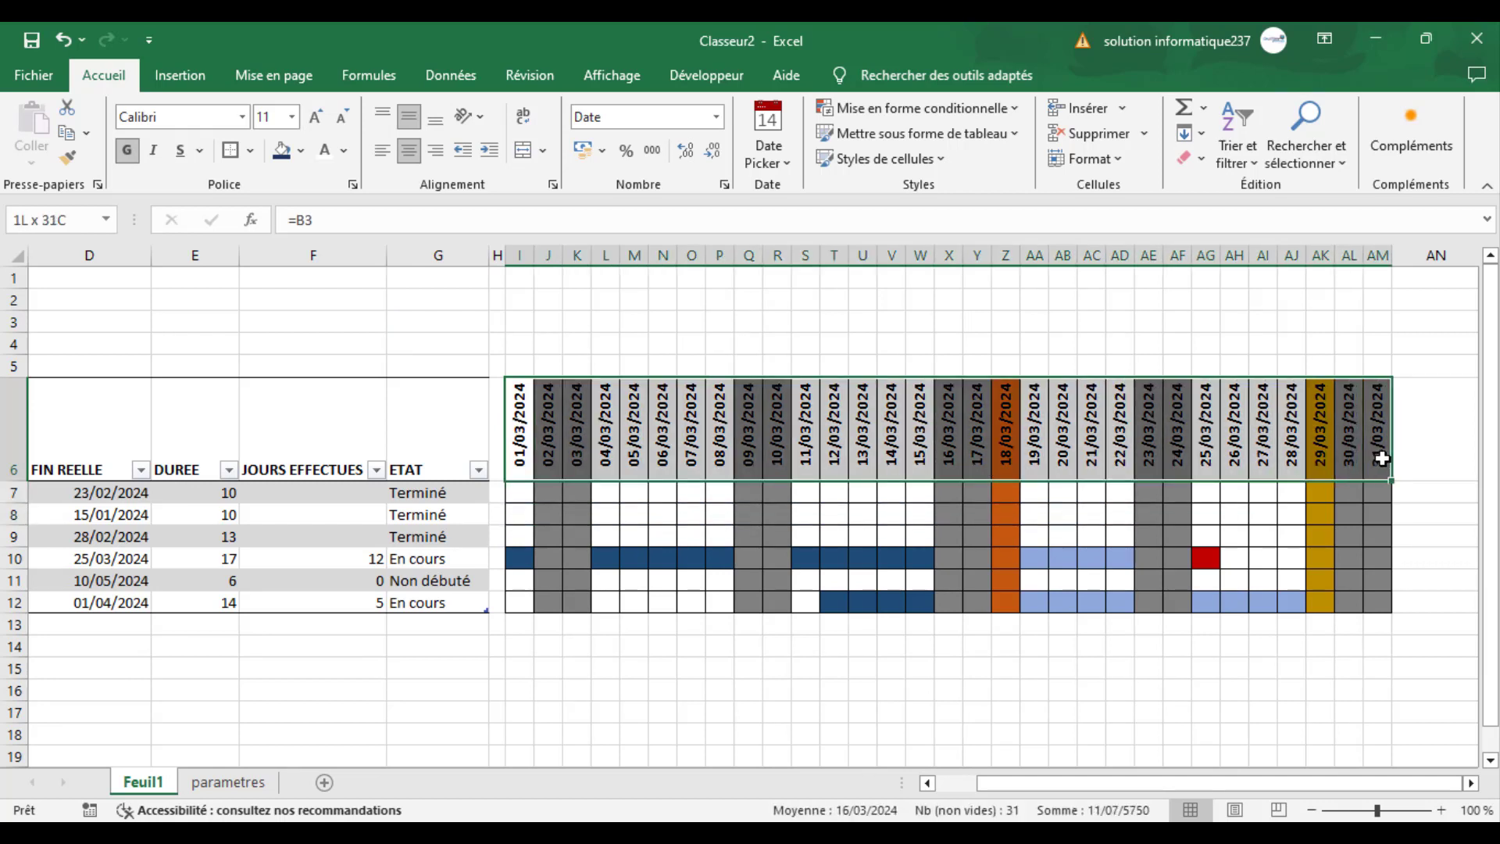
{"action": "left_click", "coordinate": [307, 155]}
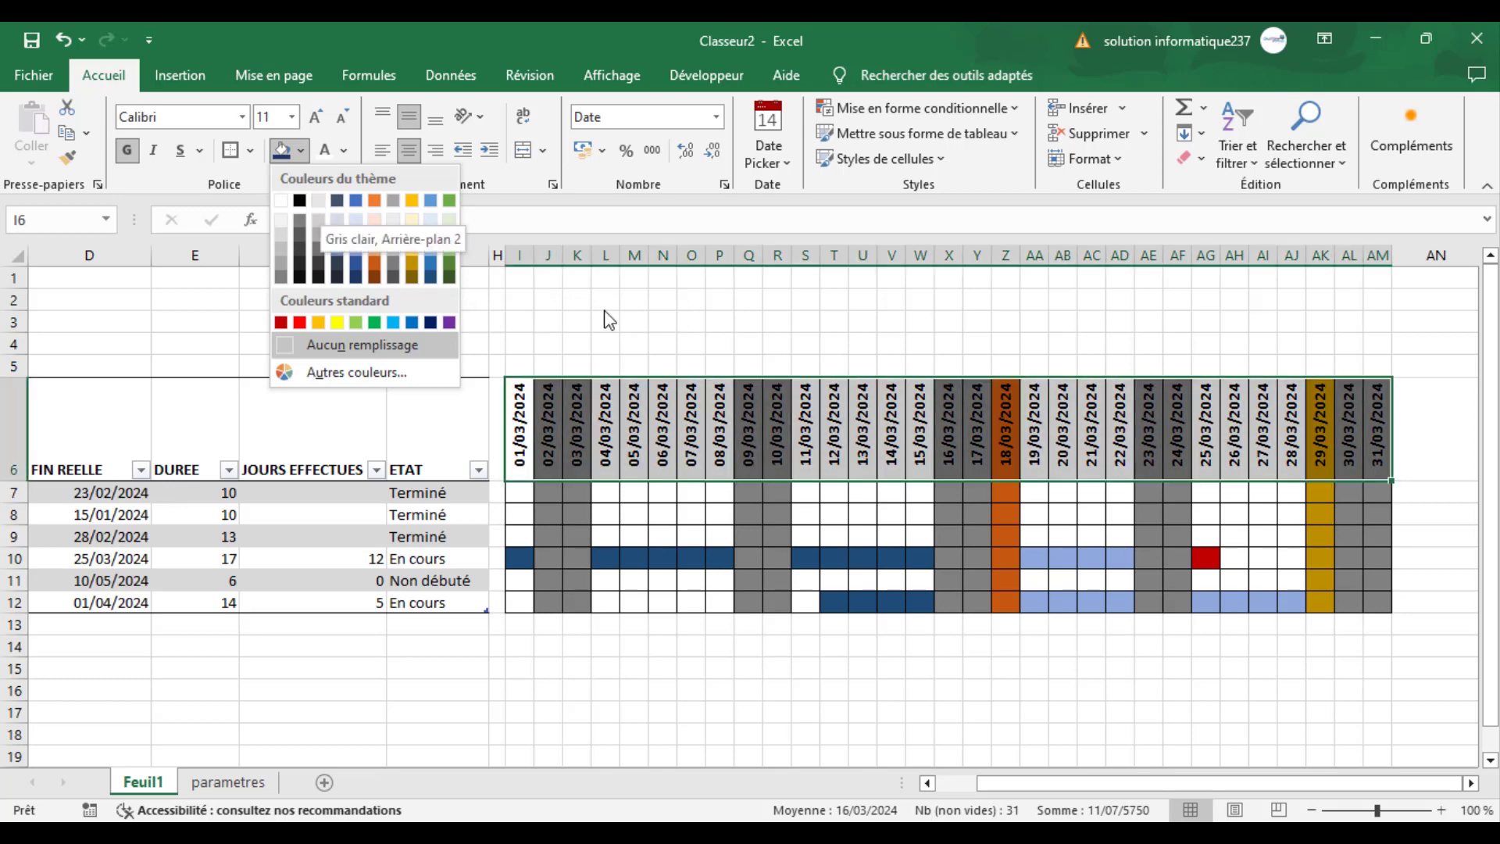
{"action": "left_click", "coordinate": [604, 311]}
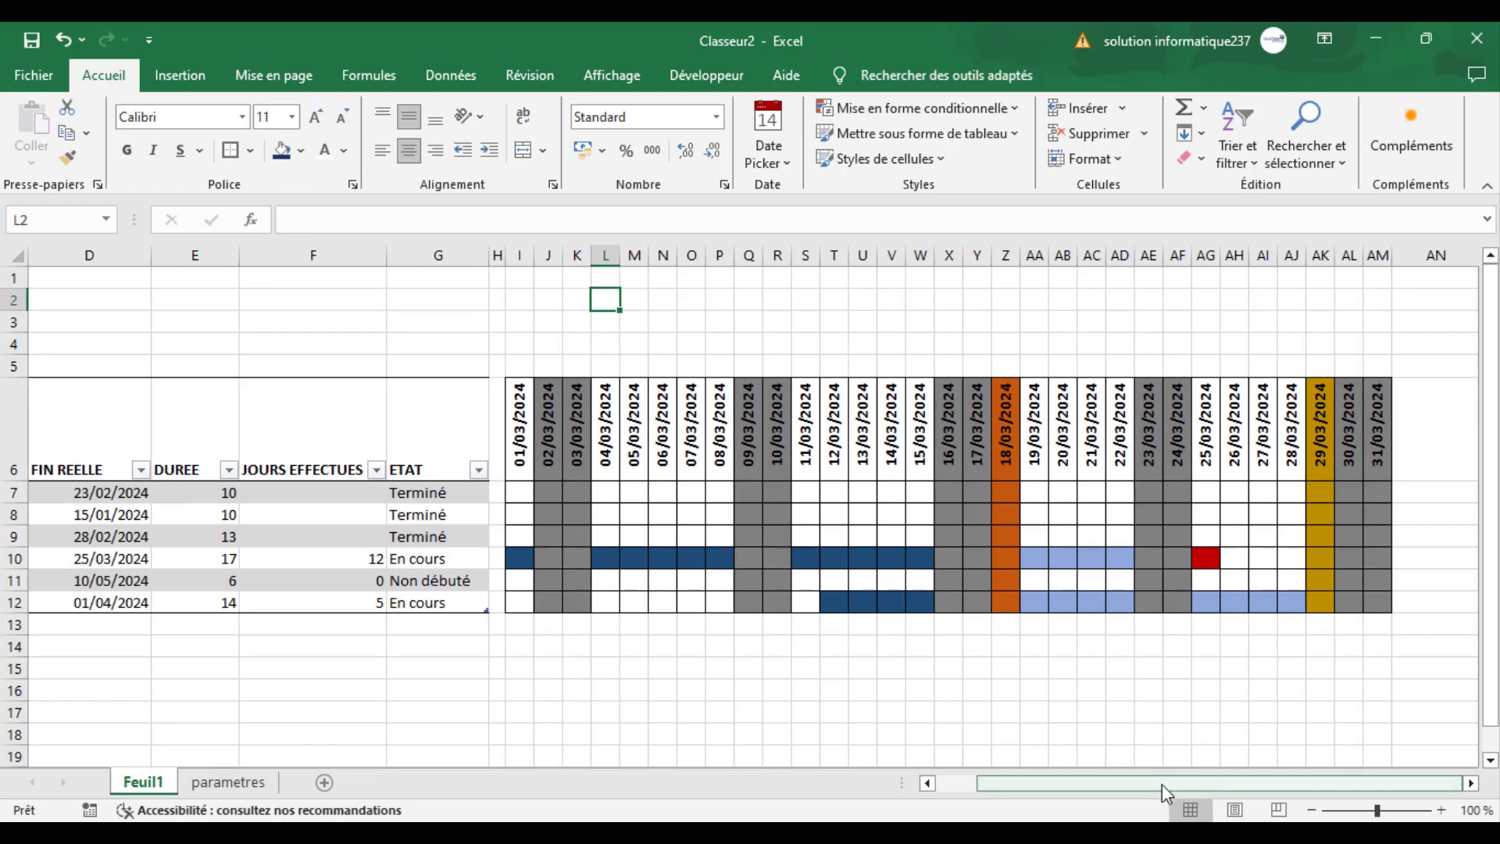
{"action": "mouse_move", "coordinate": [1165, 785]}
{"action": "left_mouse_down"}
{"action": "mouse_move", "coordinate": [1092, 782]}
{"action": "mouse_move", "coordinate": [1166, 772]}
{"action": "left_mouse_up"}
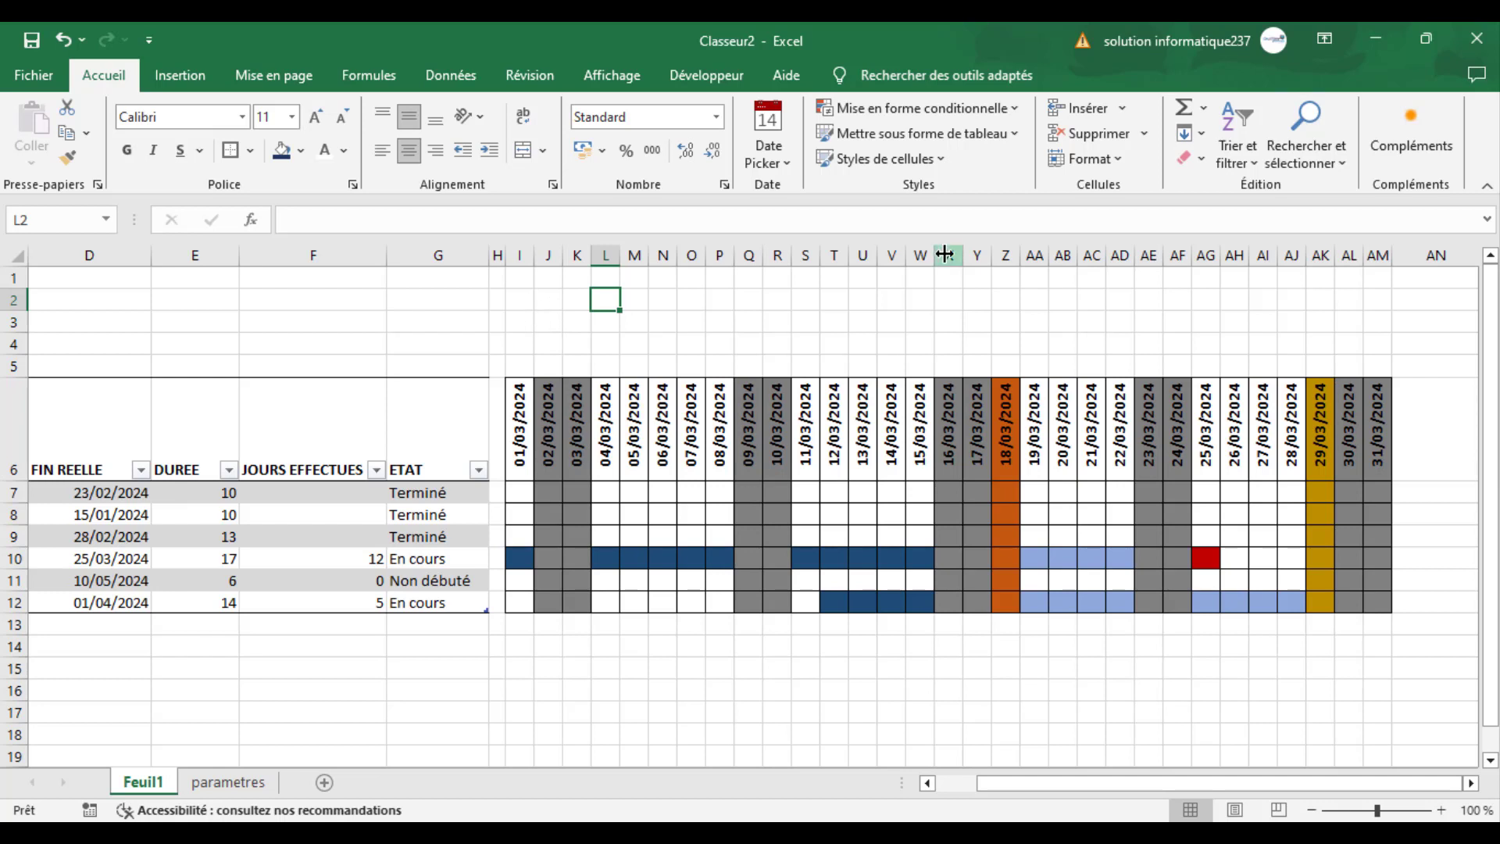
- Insert a spin button form control above the first calendar date, covering cells I3:I5
{"action": "left_click", "coordinate": [545, 320]}
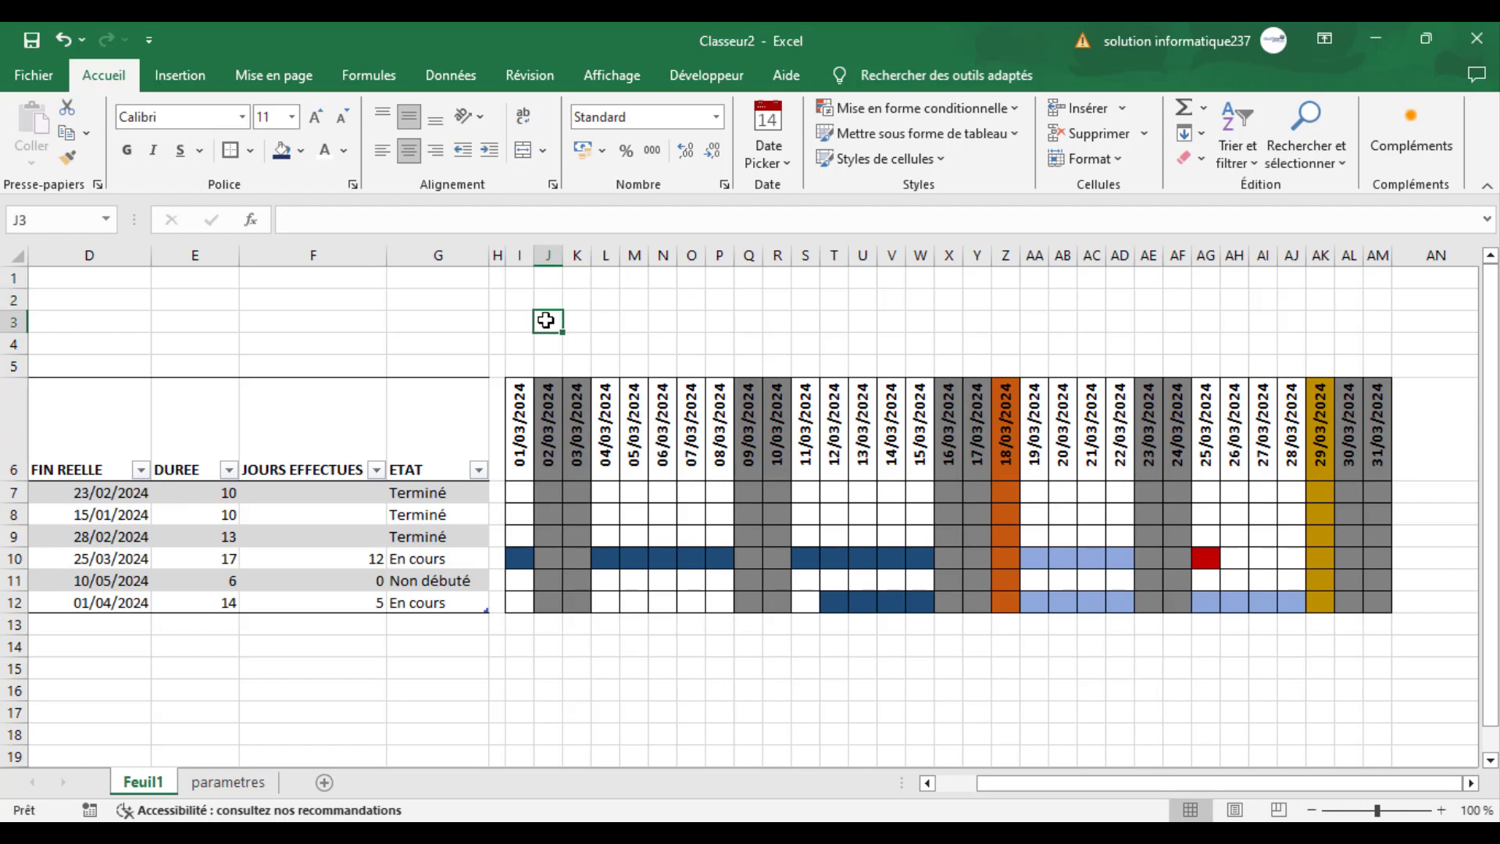
{"action": "left_click_drag", "start_coordinate": [1010, 785], "coordinate": [981, 787]}
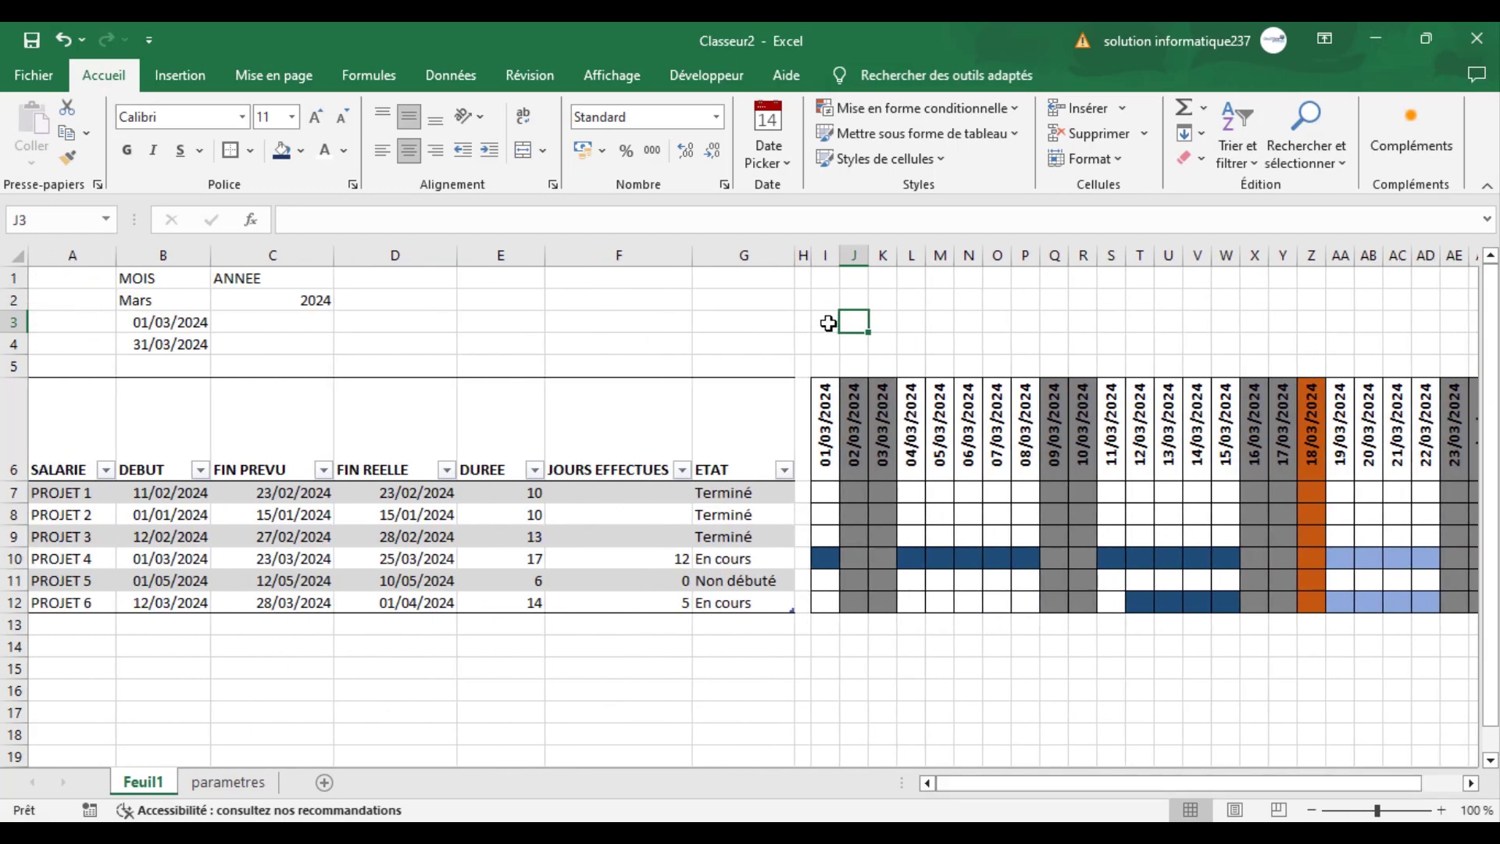
{"action": "left_click", "coordinate": [705, 75]}
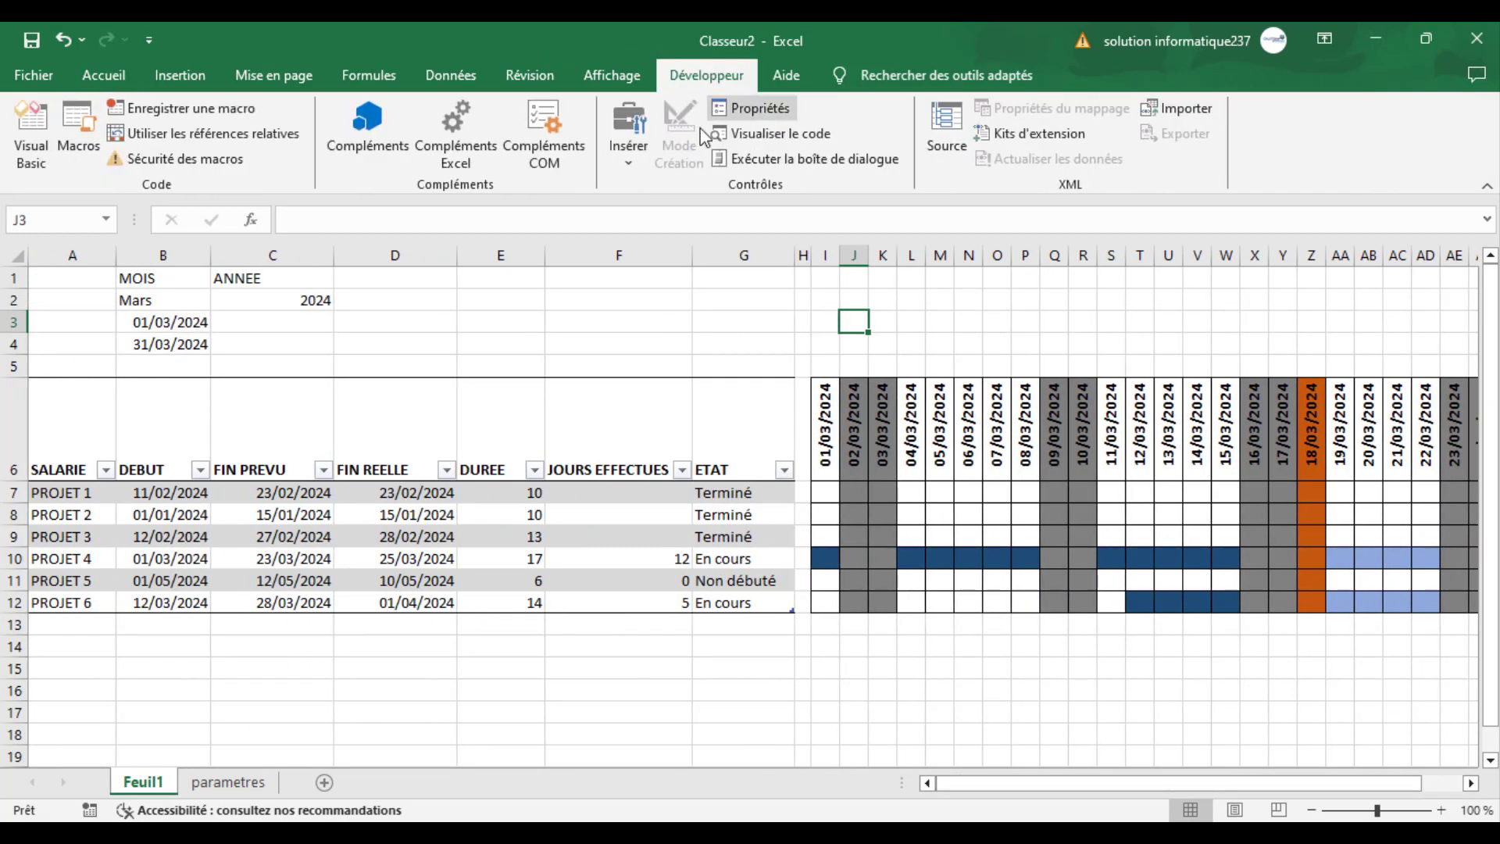
{"action": "left_click", "coordinate": [623, 160]}
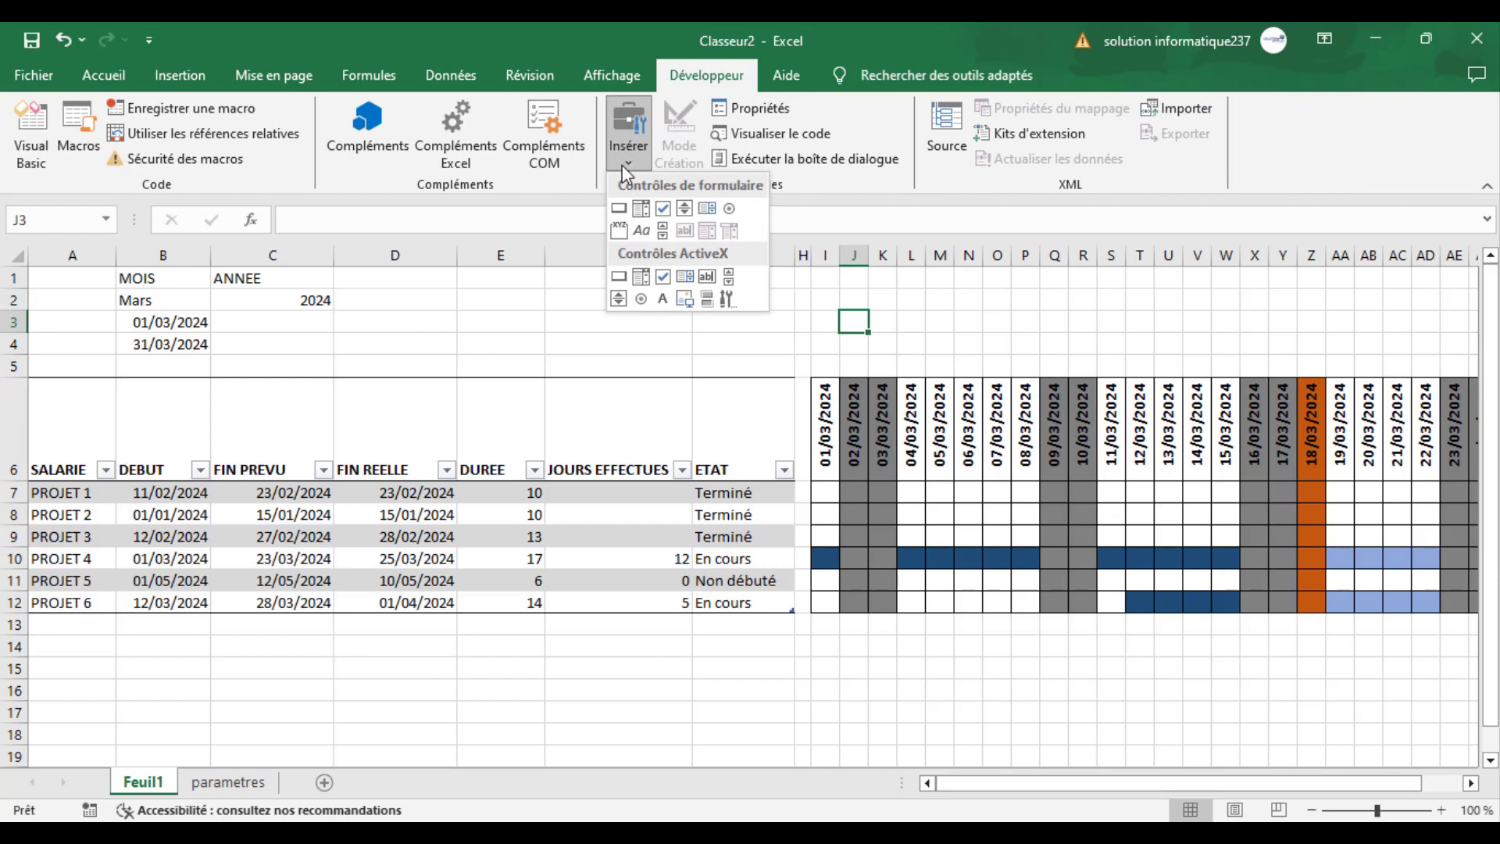
{"action": "left_click", "coordinate": [683, 208]}
{"action": "mouse_move", "coordinate": [827, 313]}
{"action": "left_mouse_down"}
{"action": "mouse_move", "coordinate": [838, 376]}
{"action": "mouse_move", "coordinate": [810, 343]}
{"action": "left_mouse_up"}
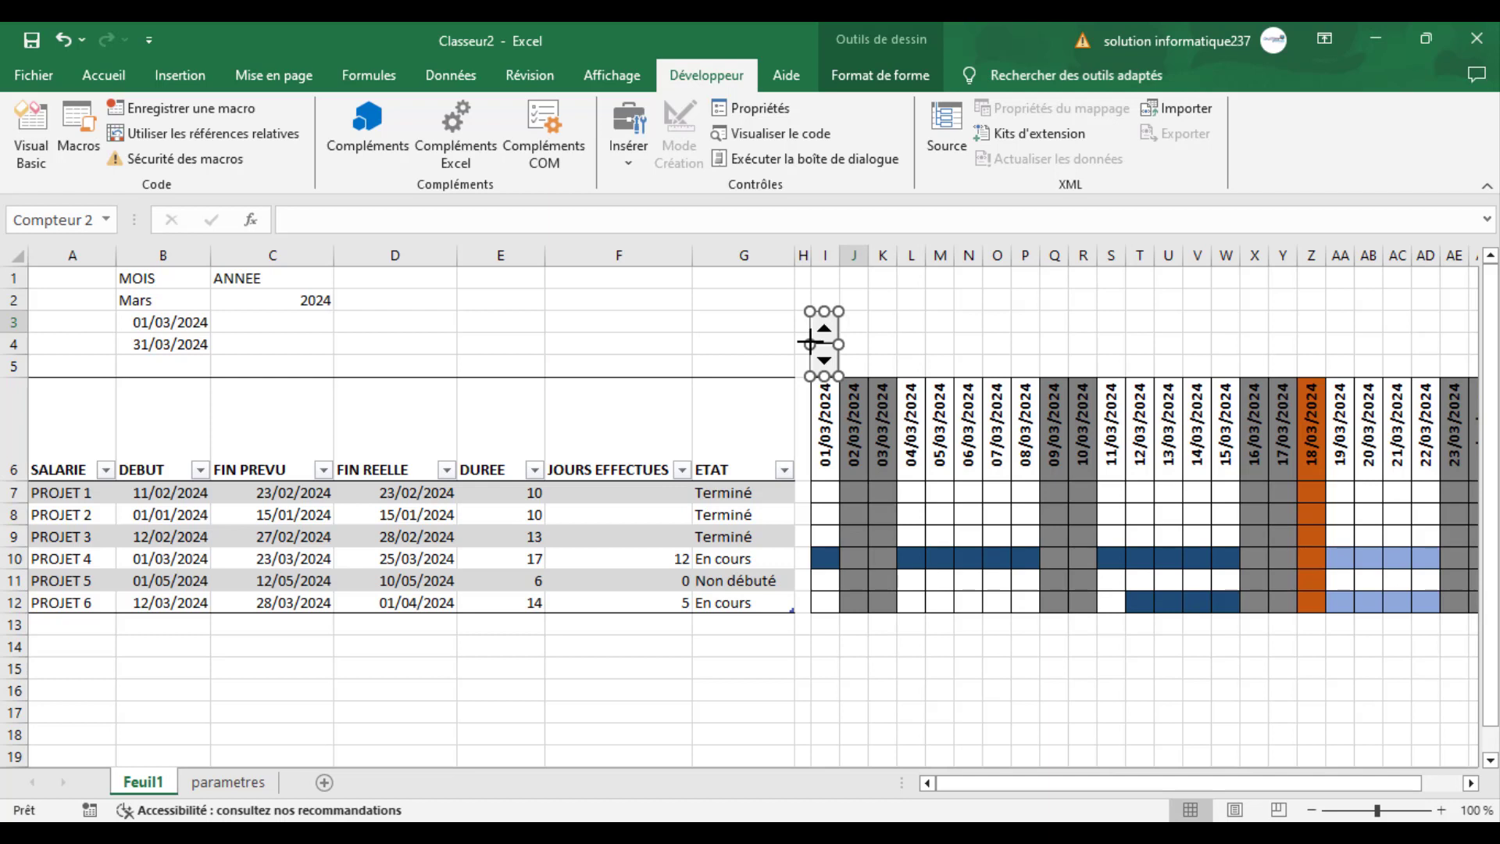
{"action": "left_click", "coordinate": [965, 310]}
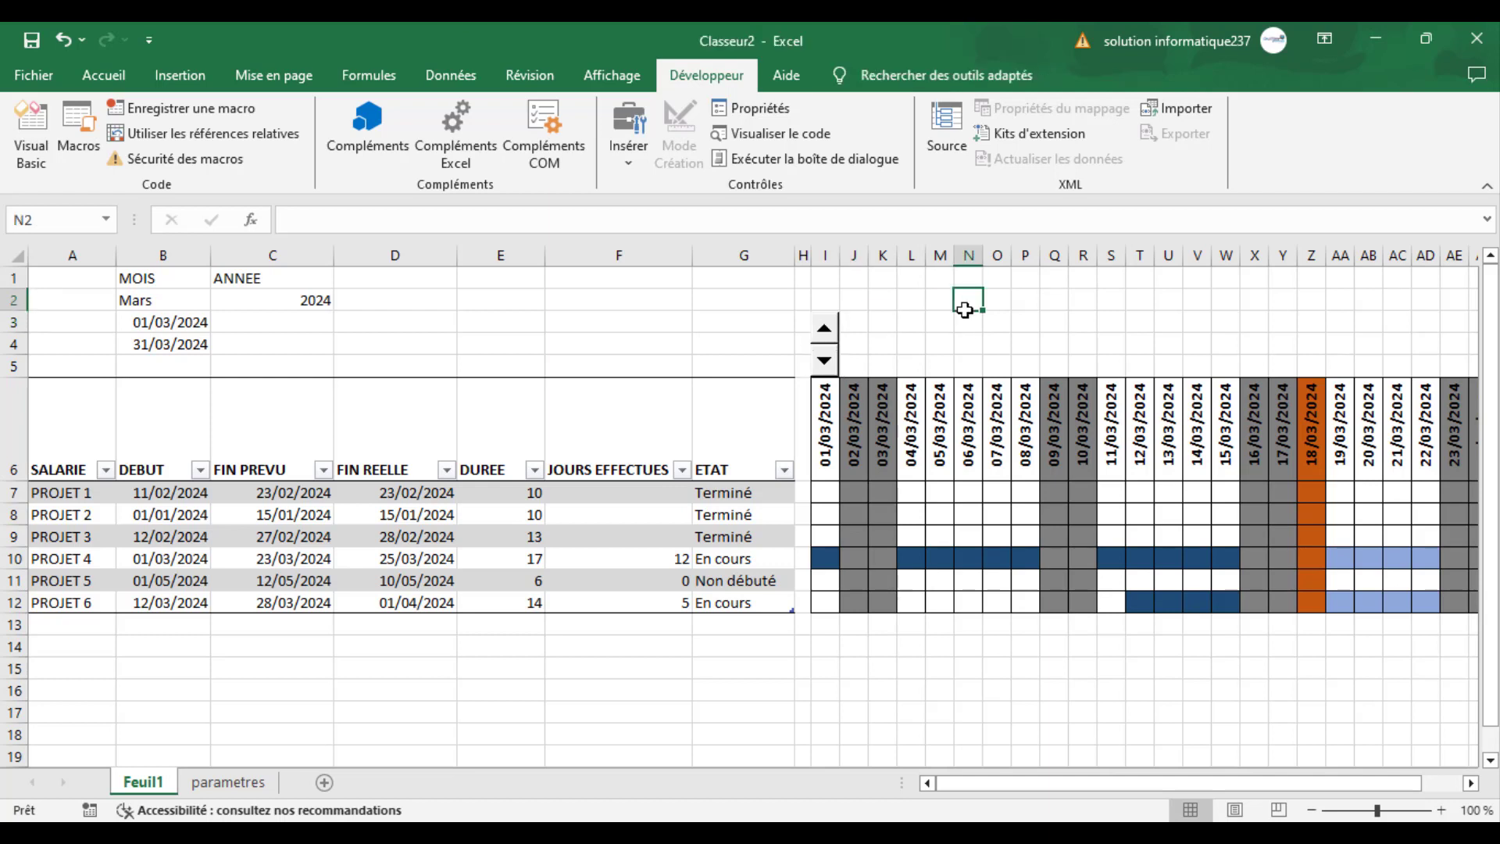
- Paste a copy of the spin button and place it above the last calendar date, over AM3:AM5
{"action": "key", "text": "ctrl+v"}
{"action": "left_click_drag", "start_coordinate": [966, 310], "coordinate": [1353, 314]}
{"action": "left_click_drag", "start_coordinate": [1212, 789], "coordinate": [1258, 785]}
{"action": "left_click_drag", "start_coordinate": [1049, 316], "coordinate": [1376, 332]}
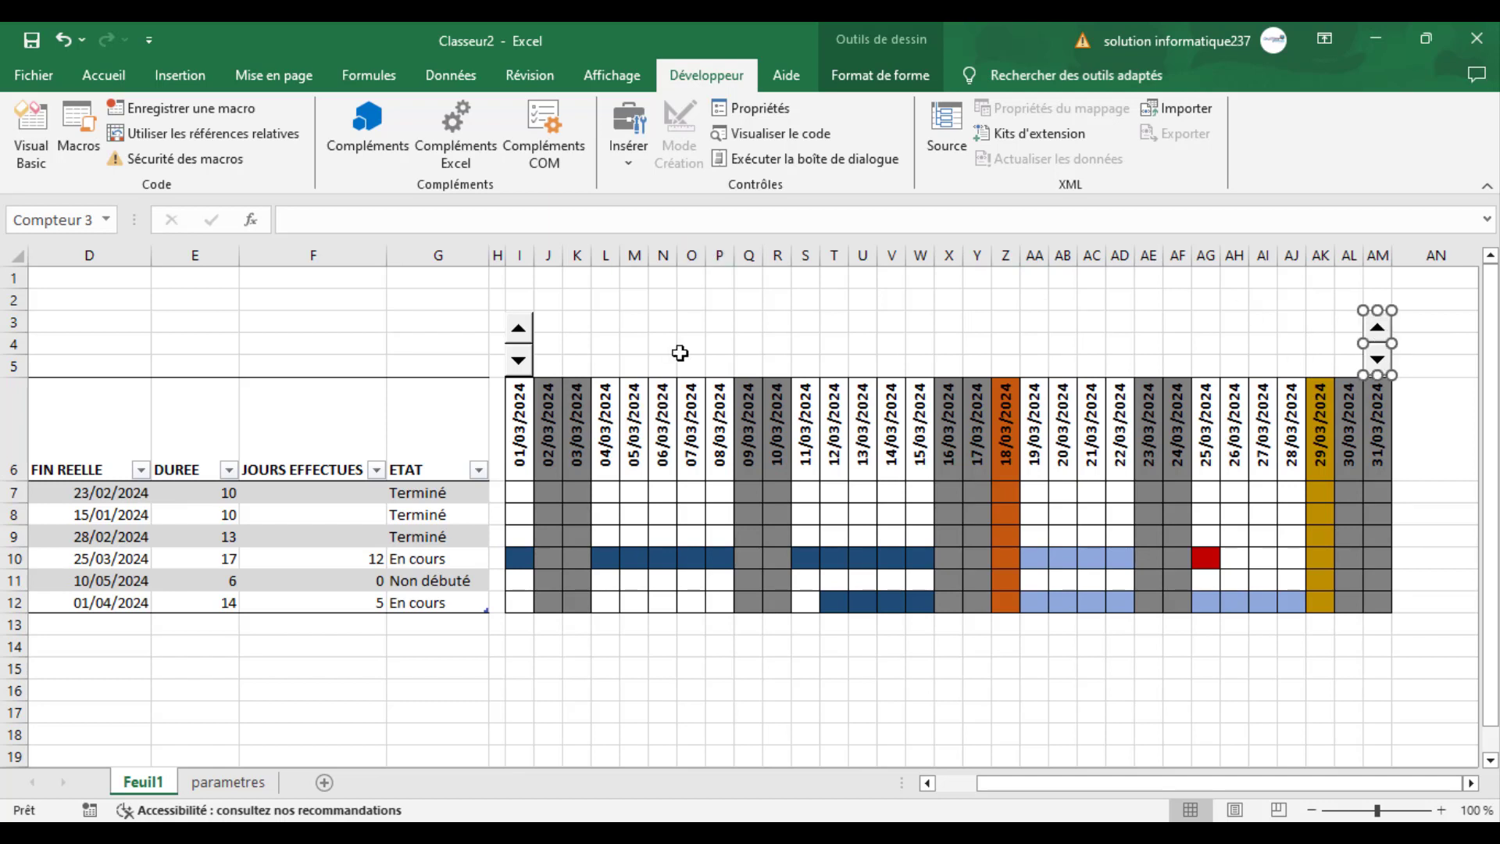
- Configure the spin button above column I with minimum value 1, maximum value 12 and linked cell $A$2
{"action": "left_click_drag", "start_coordinate": [1061, 785], "coordinate": [1060, 785]}
{"action": "right_click", "coordinate": [509, 328]}
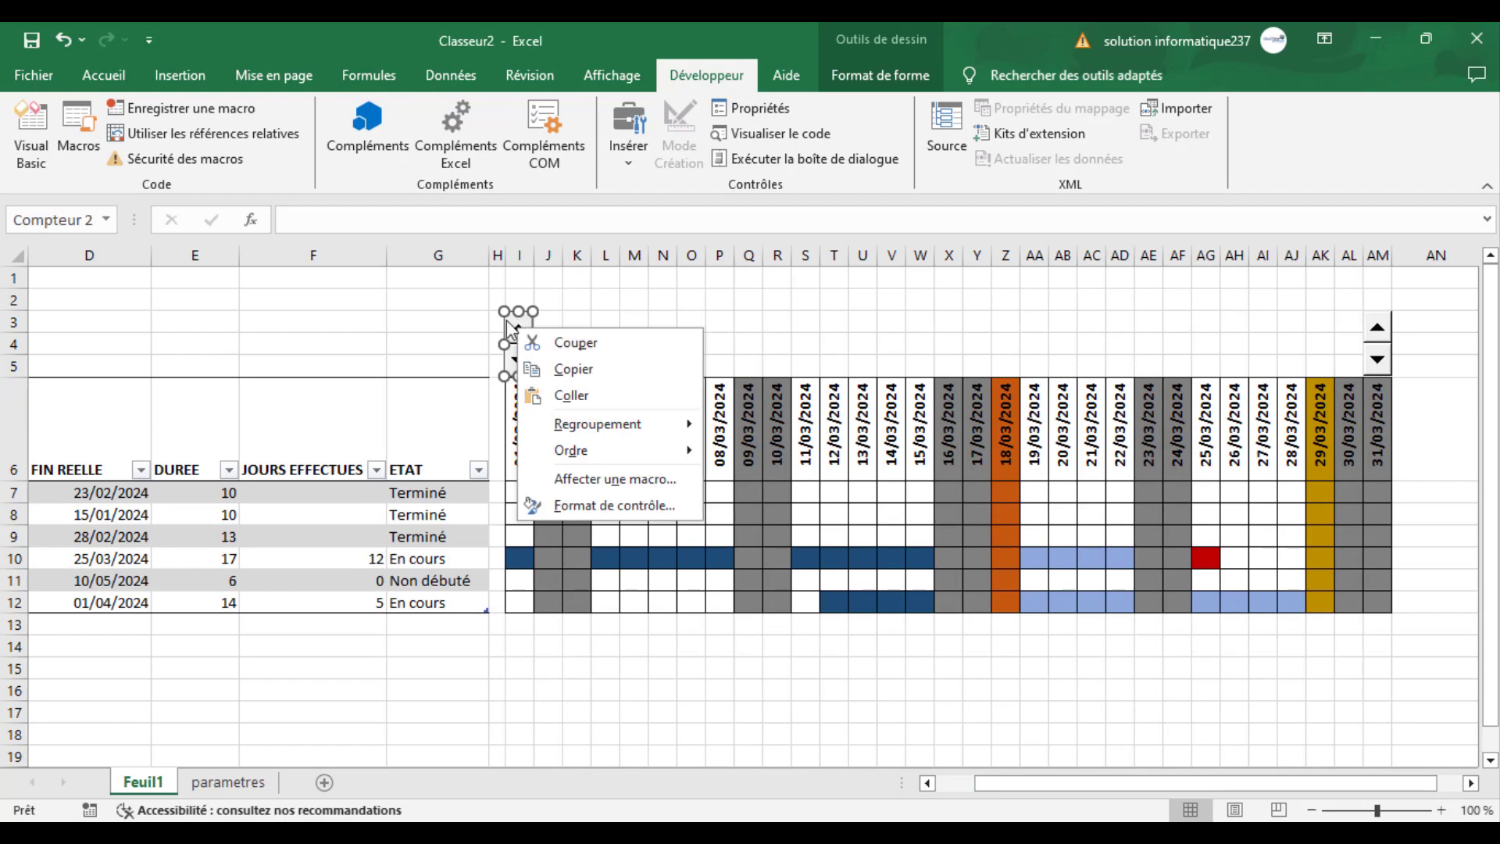
{"action": "key", "text": "Escape"}
{"action": "right_click", "coordinate": [515, 336]}
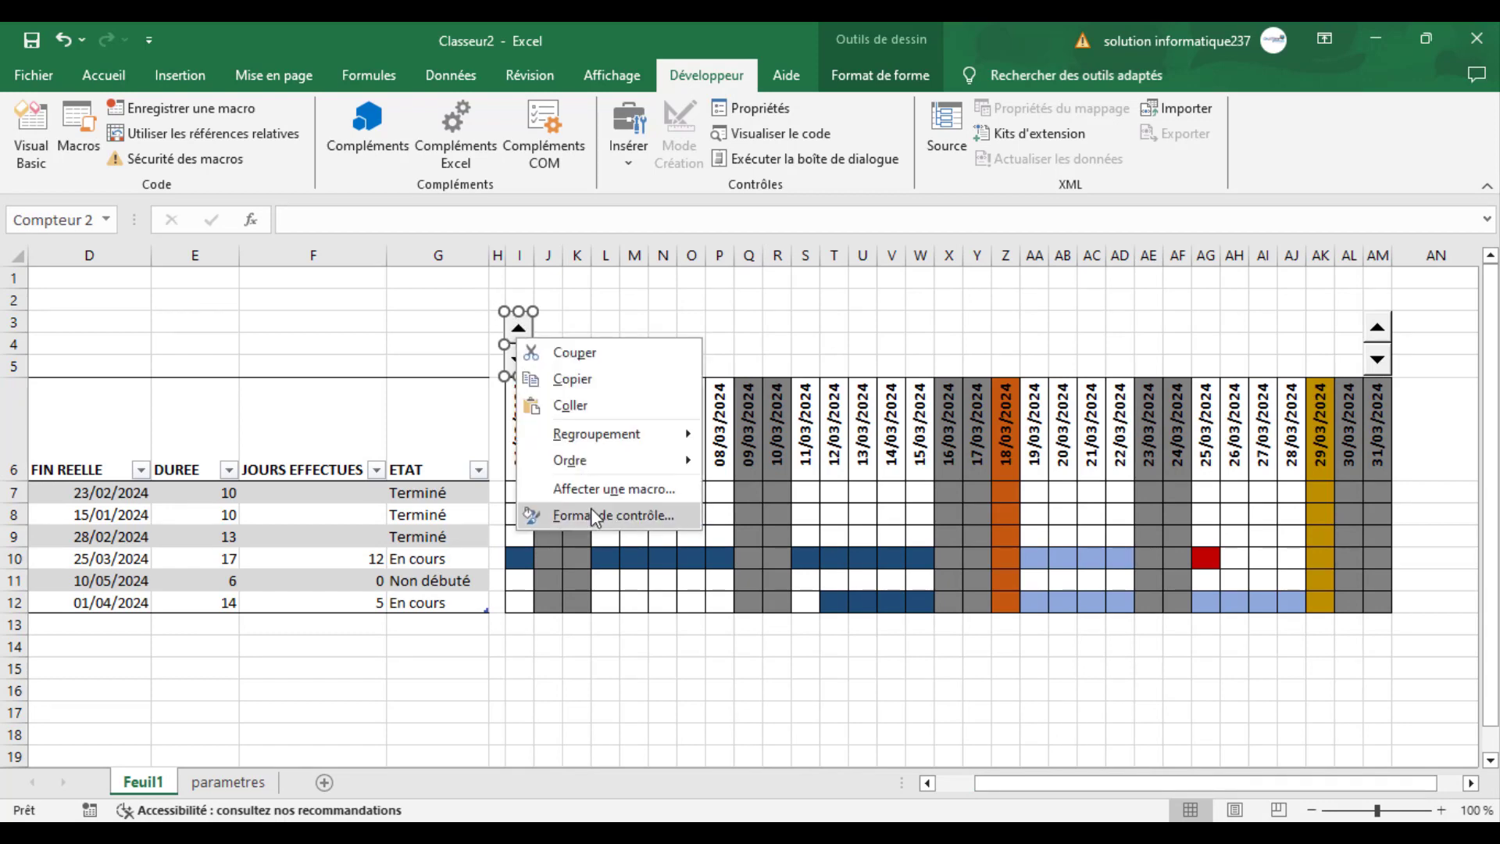
{"action": "left_click", "coordinate": [602, 515]}
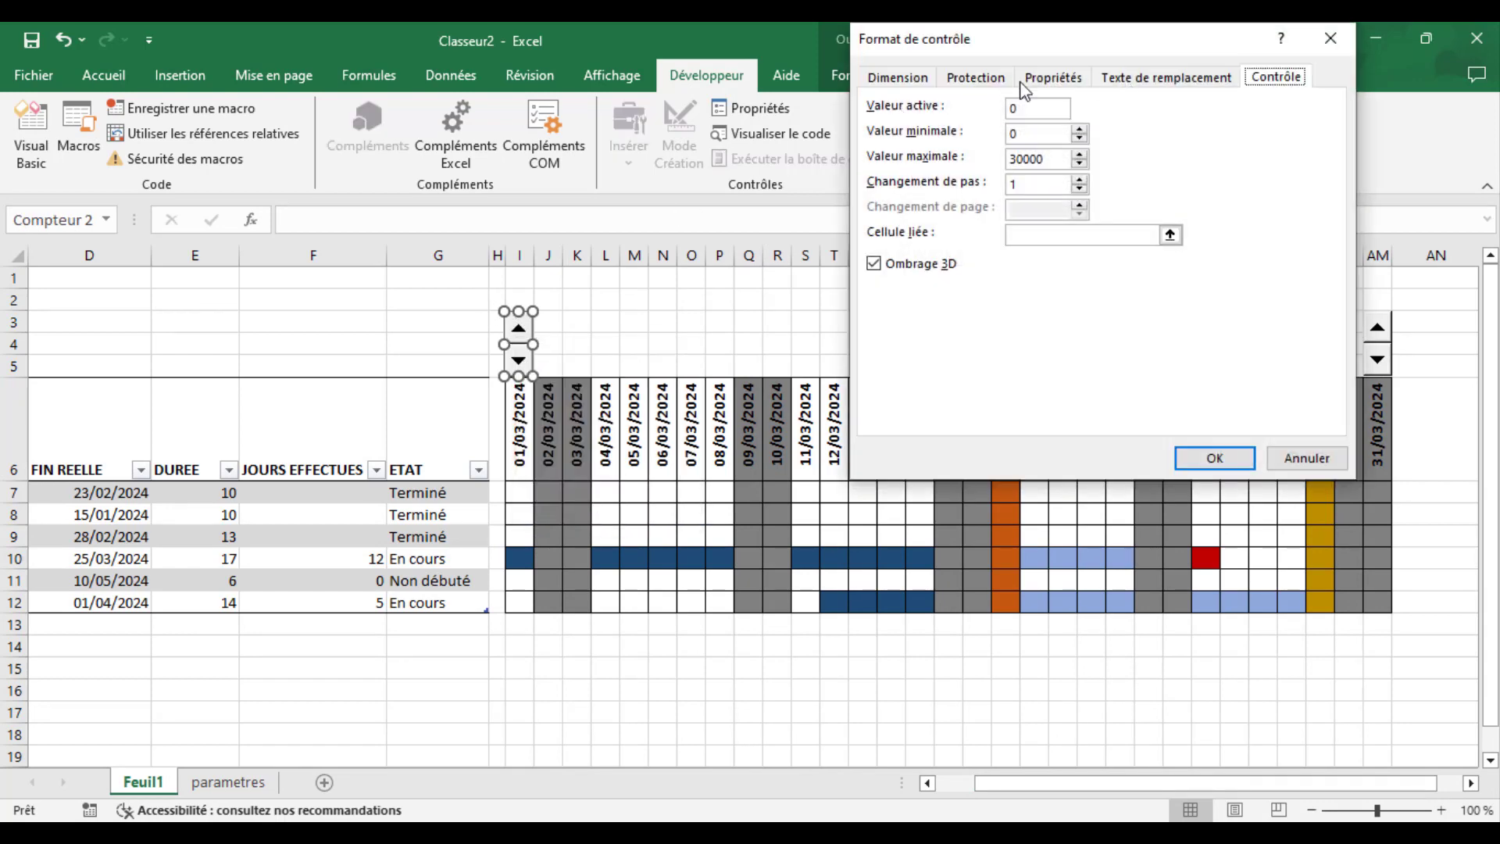
{"action": "left_click", "coordinate": [1035, 134]}
{"action": "double_click", "coordinate": [1040, 160]}
{"action": "type", "text": "1"}
{"action": "left_click", "coordinate": [1031, 236]}
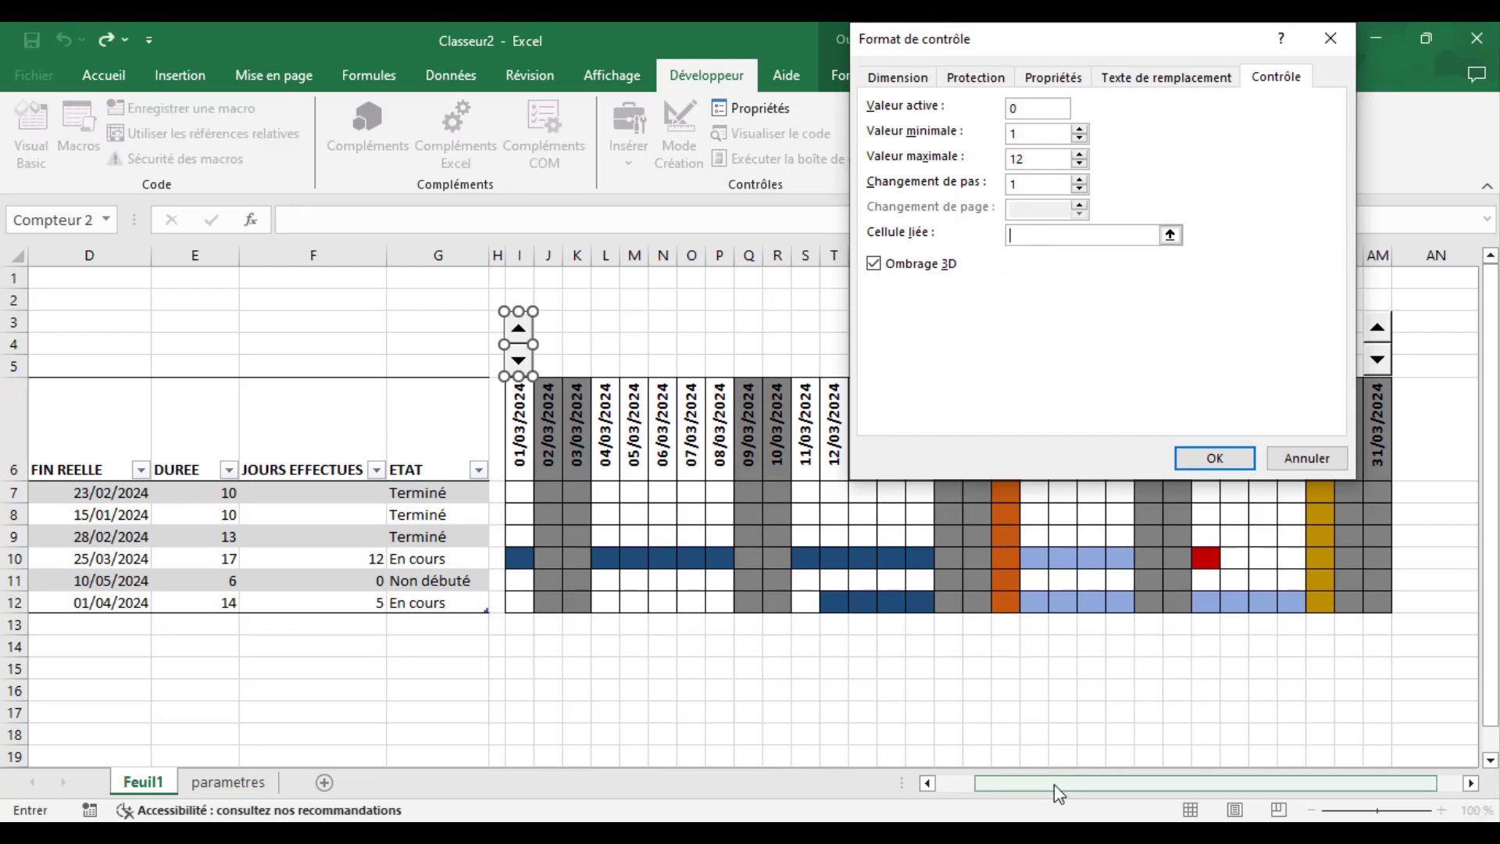
{"action": "left_click_drag", "start_coordinate": [1054, 784], "coordinate": [934, 784]}
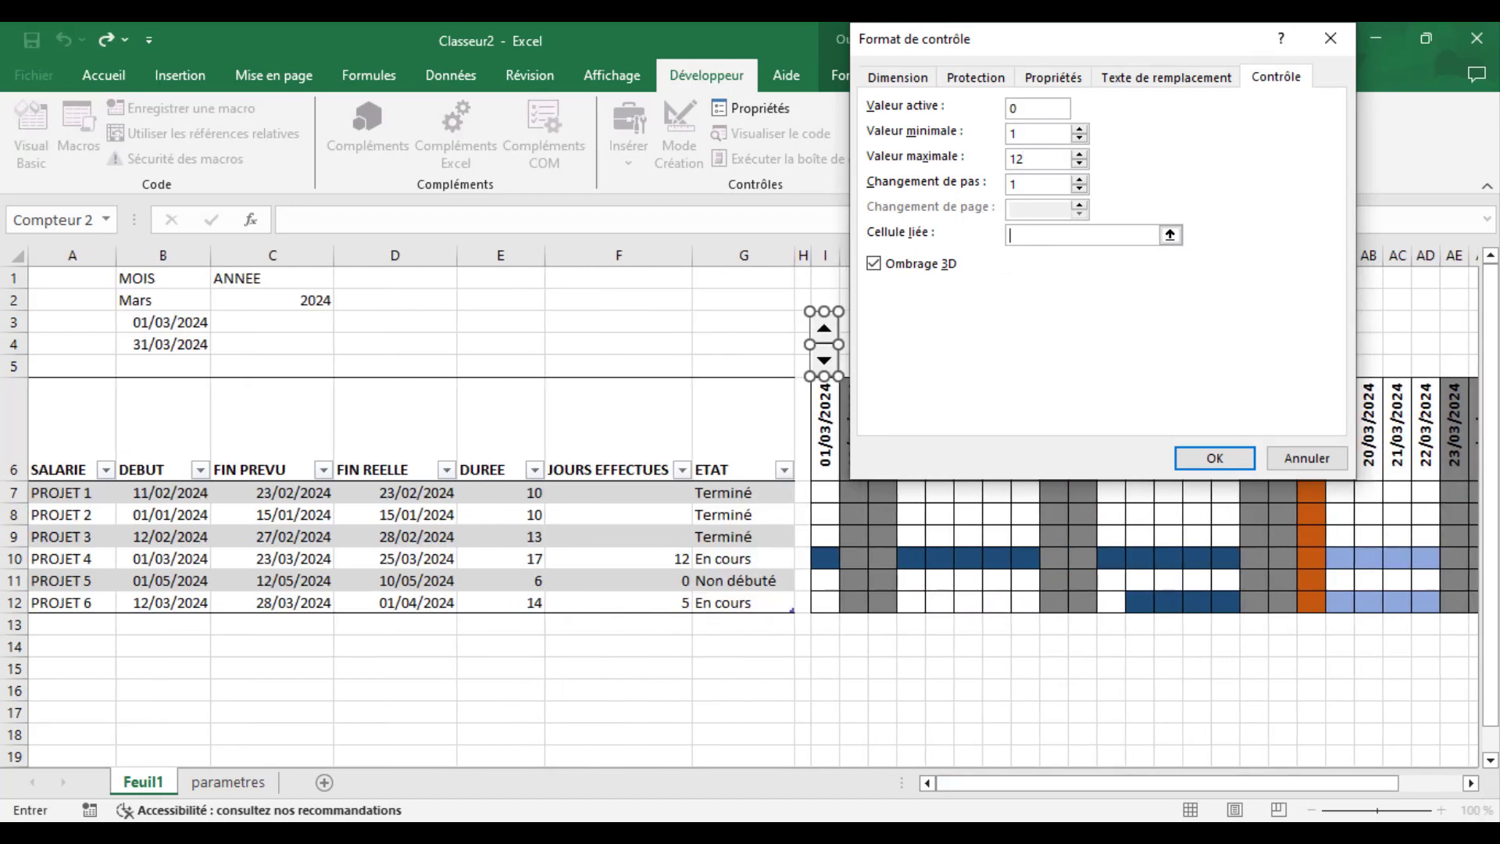
{"action": "left_click", "coordinate": [68, 302]}
{"action": "left_click", "coordinate": [1203, 467]}
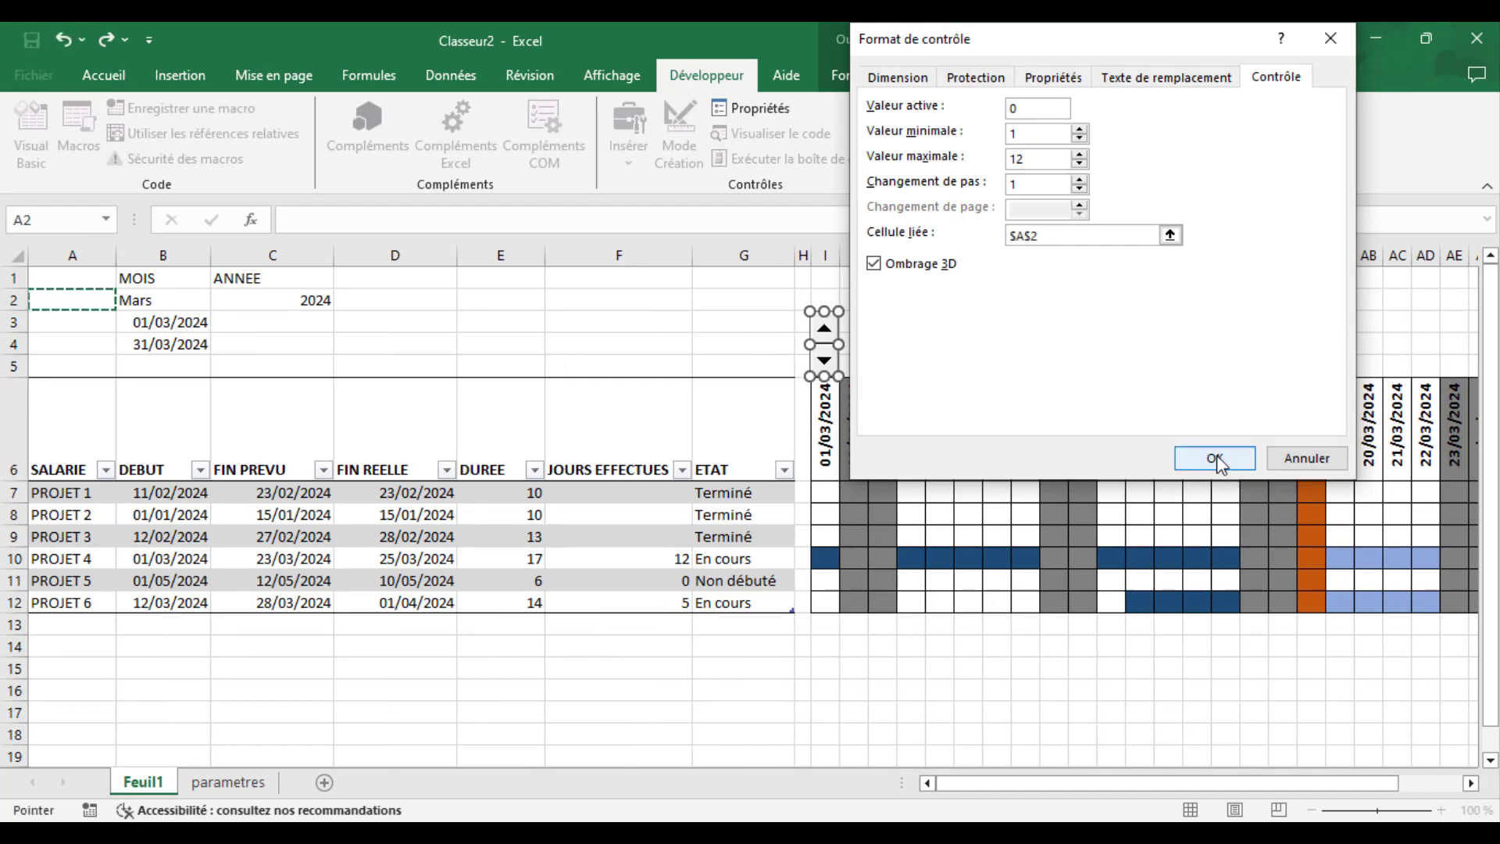
- Set the spin button above column AM to a minimum value of 1 and a maximum value of 12
{"action": "left_click_drag", "start_coordinate": [1133, 789], "coordinate": [1220, 785]}
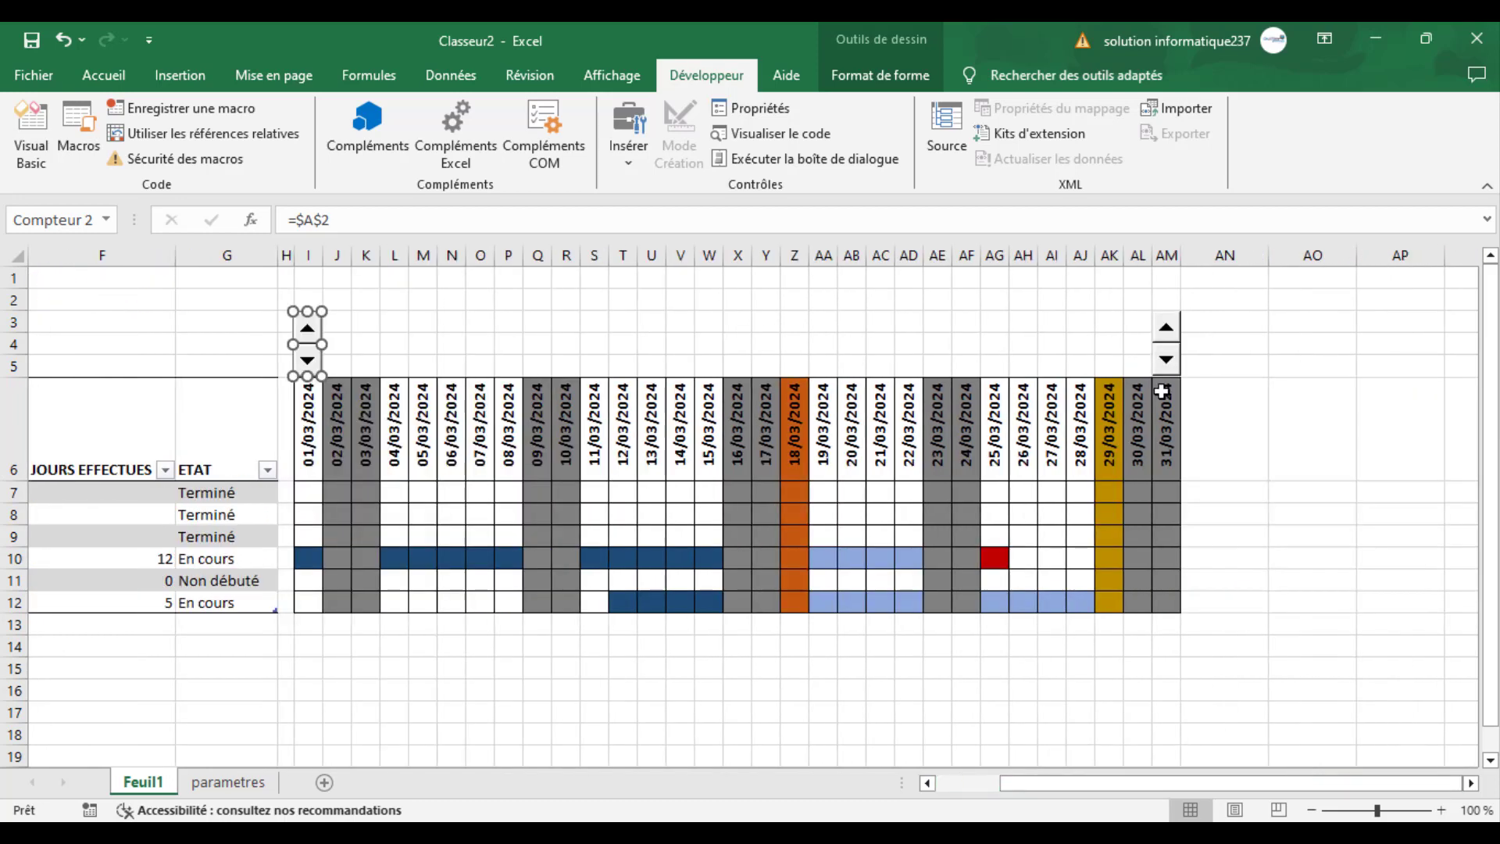
{"action": "right_click", "coordinate": [1170, 332]}
{"action": "left_click", "coordinate": [1232, 509]}
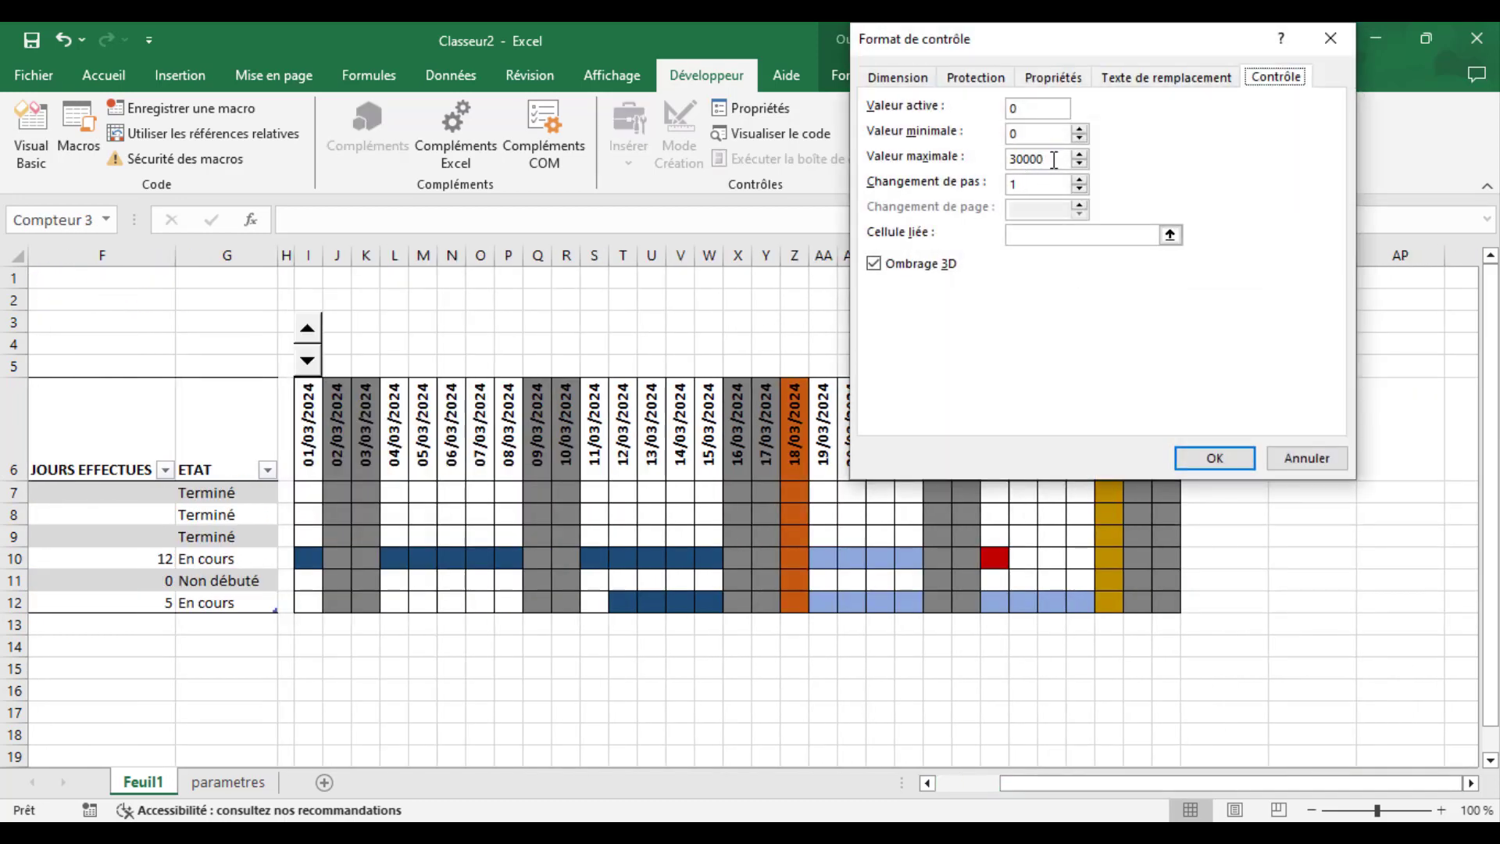
{"action": "left_click_drag", "start_coordinate": [1054, 159], "coordinate": [1011, 162]}
{"action": "type", "text": "&é"}
{"action": "key", "text": "BackSpace"}
{"action": "key", "text": "BackSpace"}
{"action": "type", "text": "12"}
- Link the column AM spin button to $A$2, and bring the month number to 1 with the spin button above column I
{"action": "left_click", "coordinate": [1029, 234]}
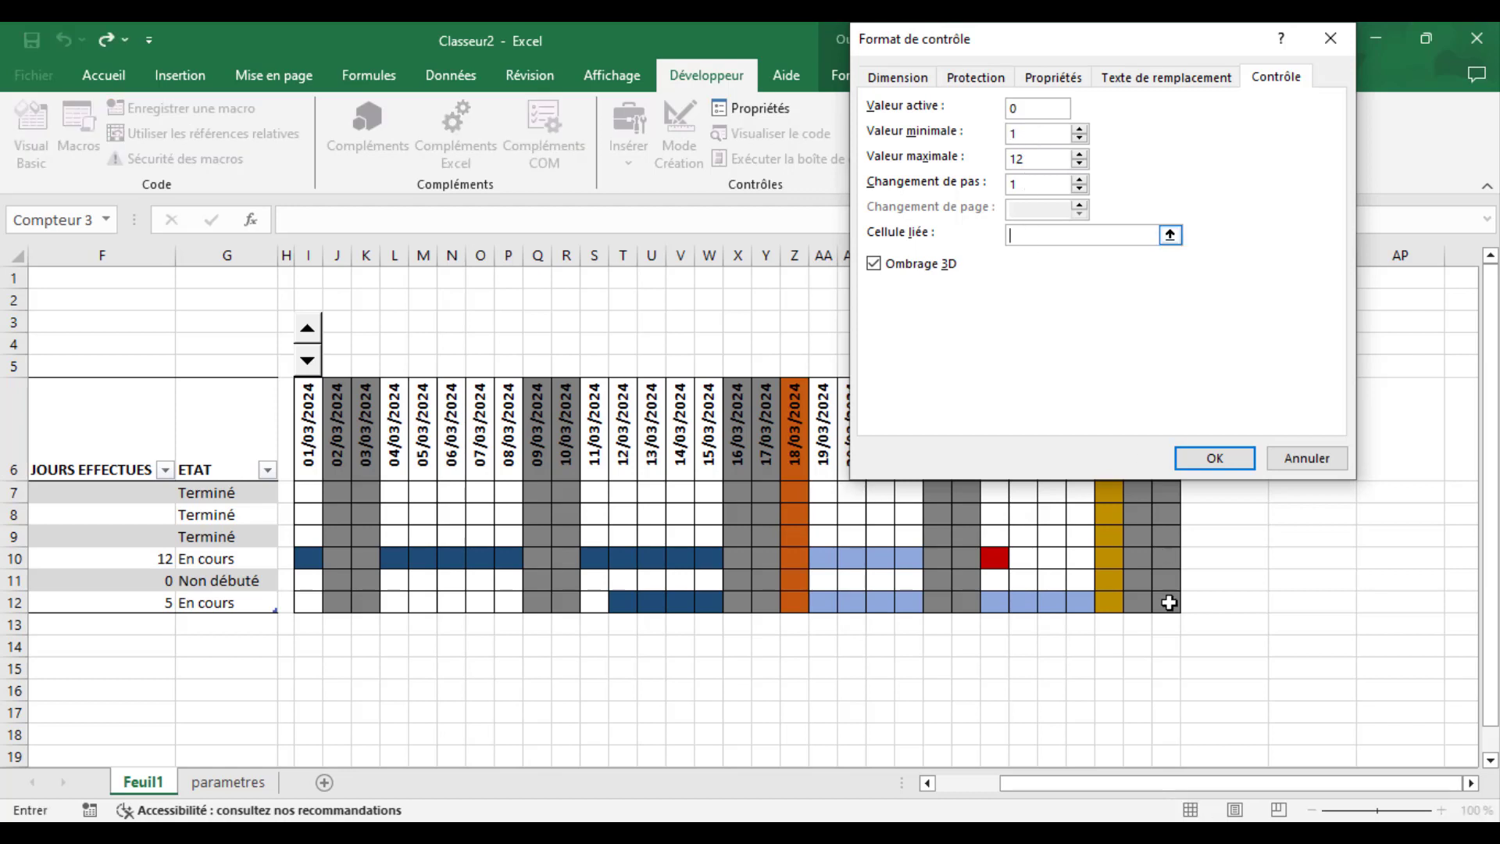
{"action": "left_click_drag", "start_coordinate": [1203, 783], "coordinate": [7, 235]}
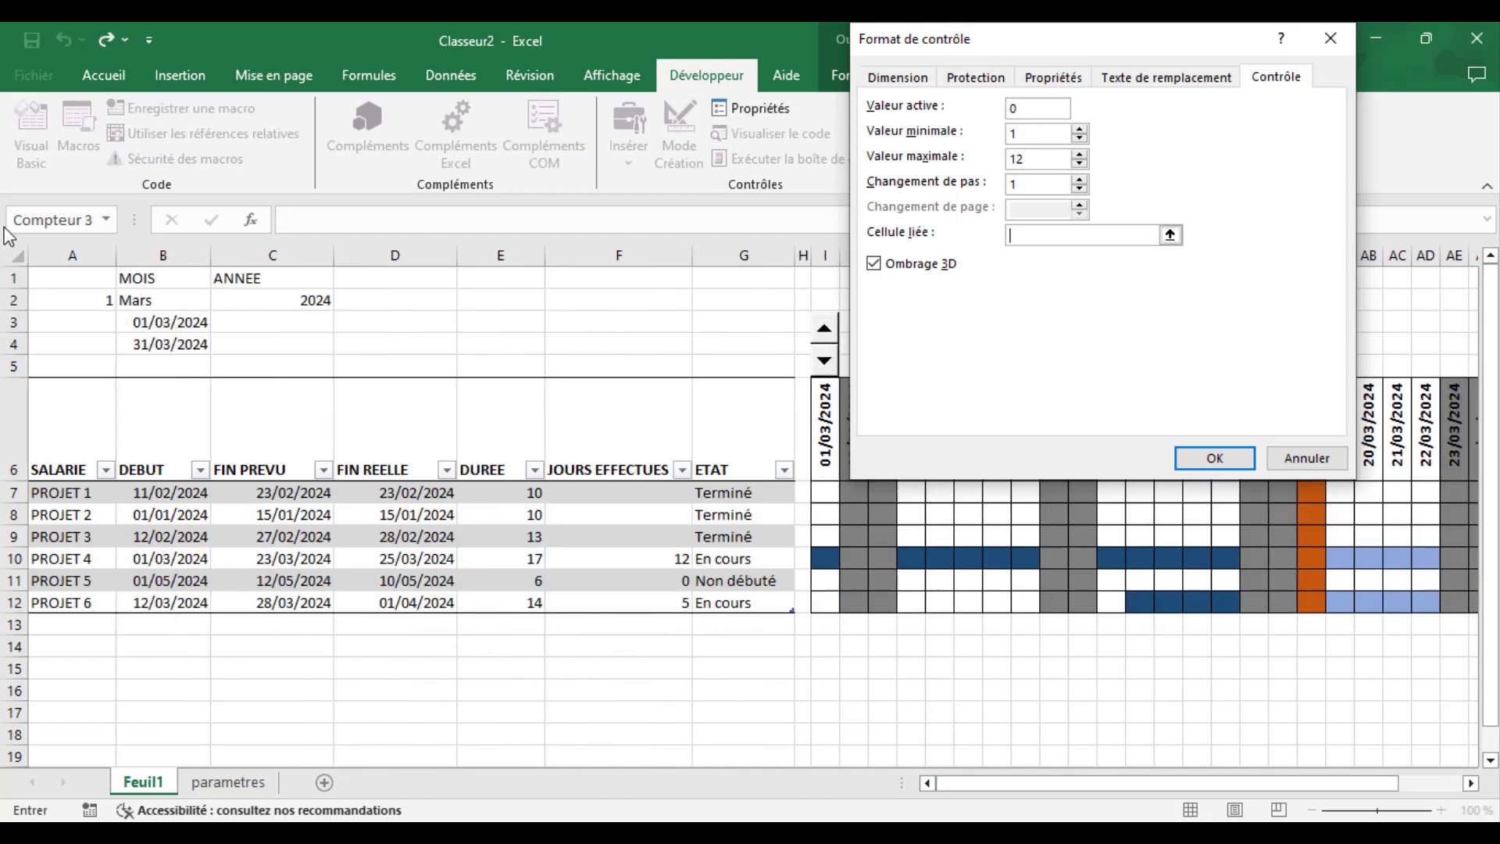
{"action": "left_click", "coordinate": [69, 297]}
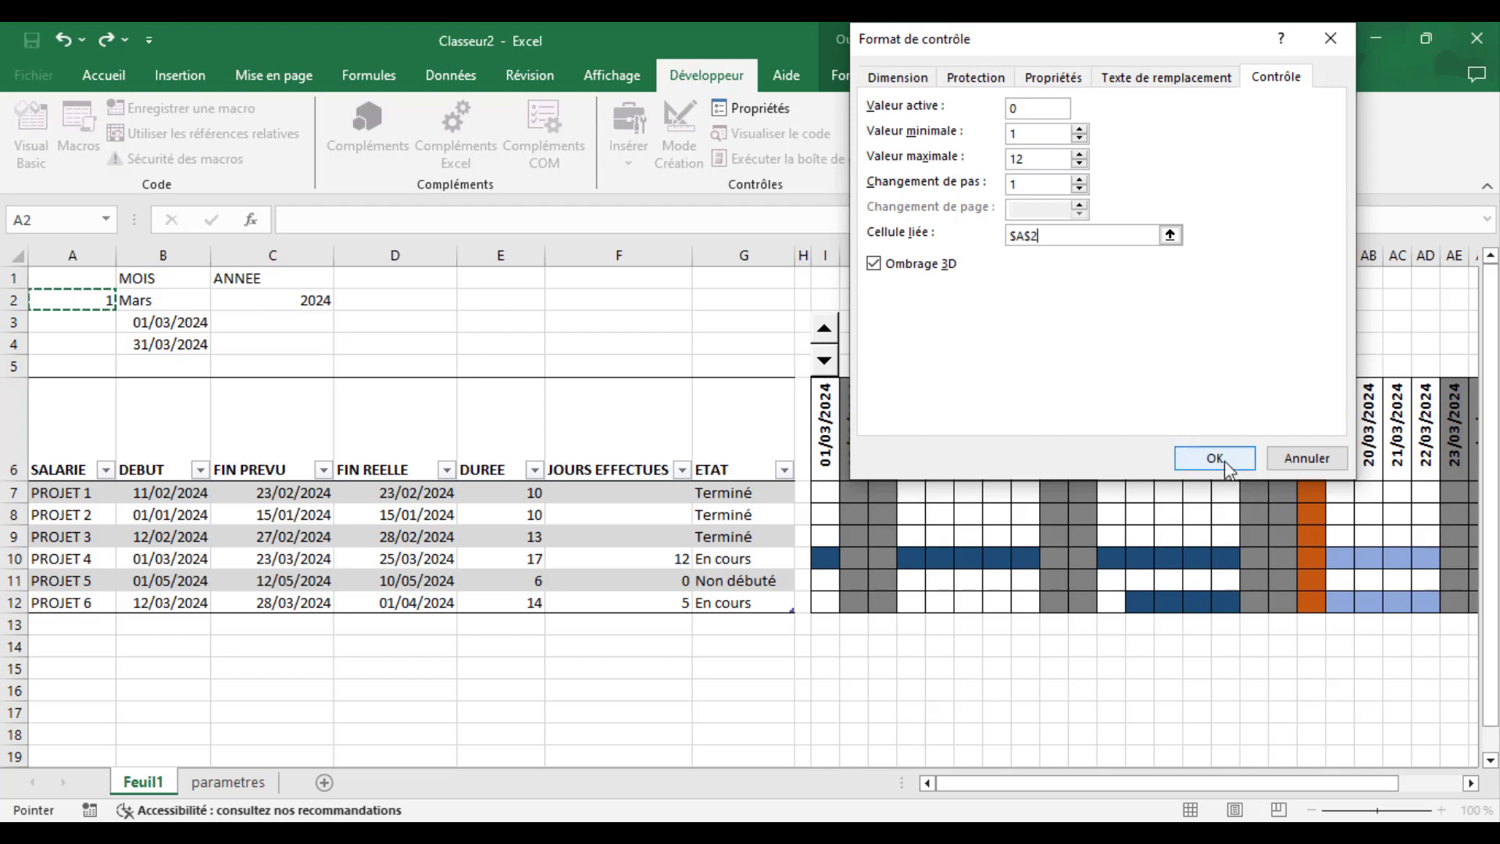
{"action": "left_click", "coordinate": [1224, 460]}
{"action": "left_click", "coordinate": [709, 327]}
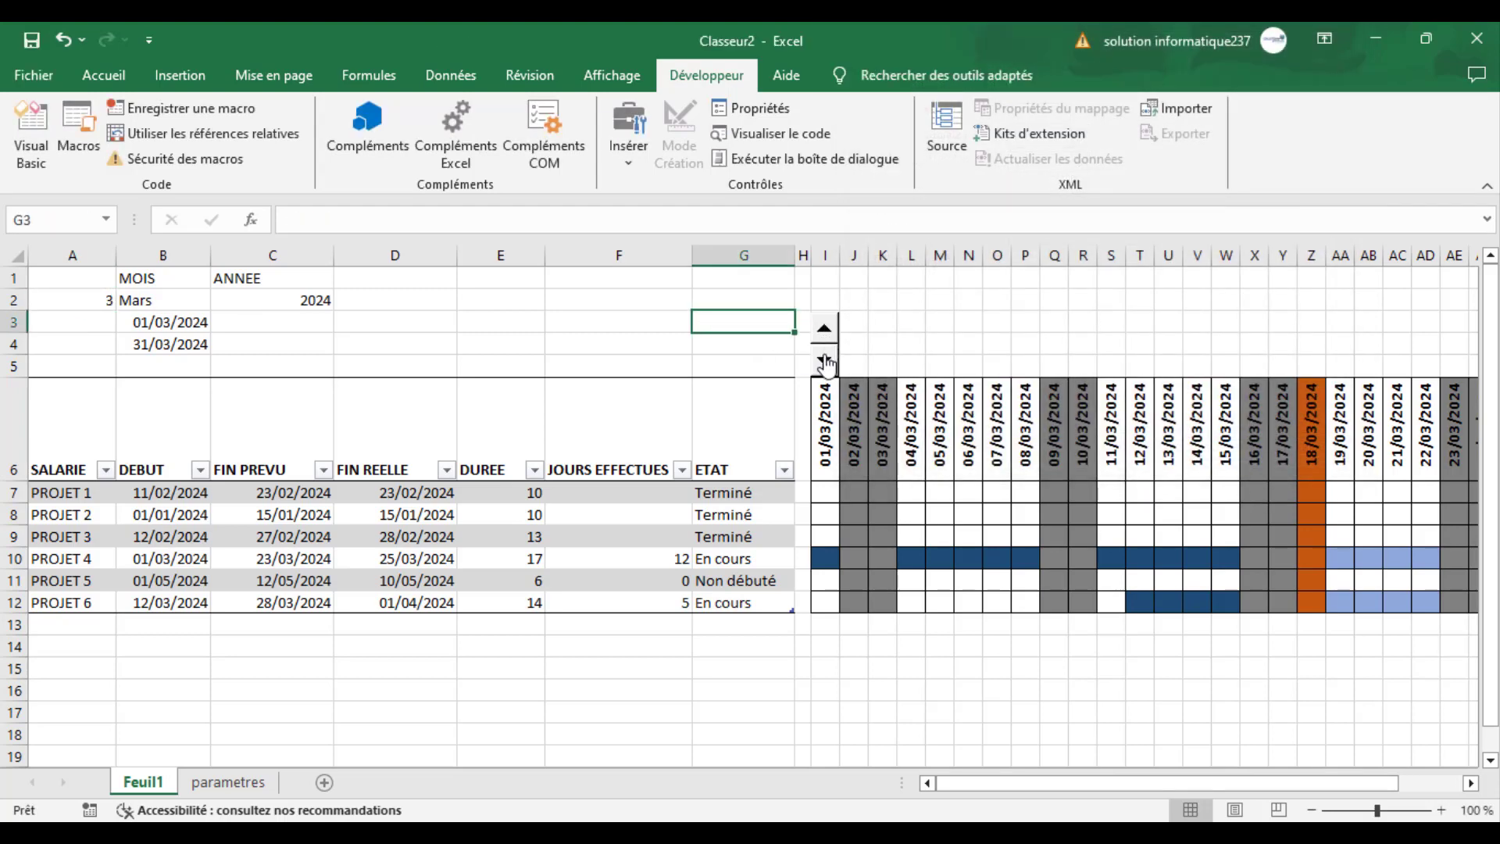
{"action": "left_click", "coordinate": [827, 362]}
{"action": "left_click", "coordinate": [853, 322]}
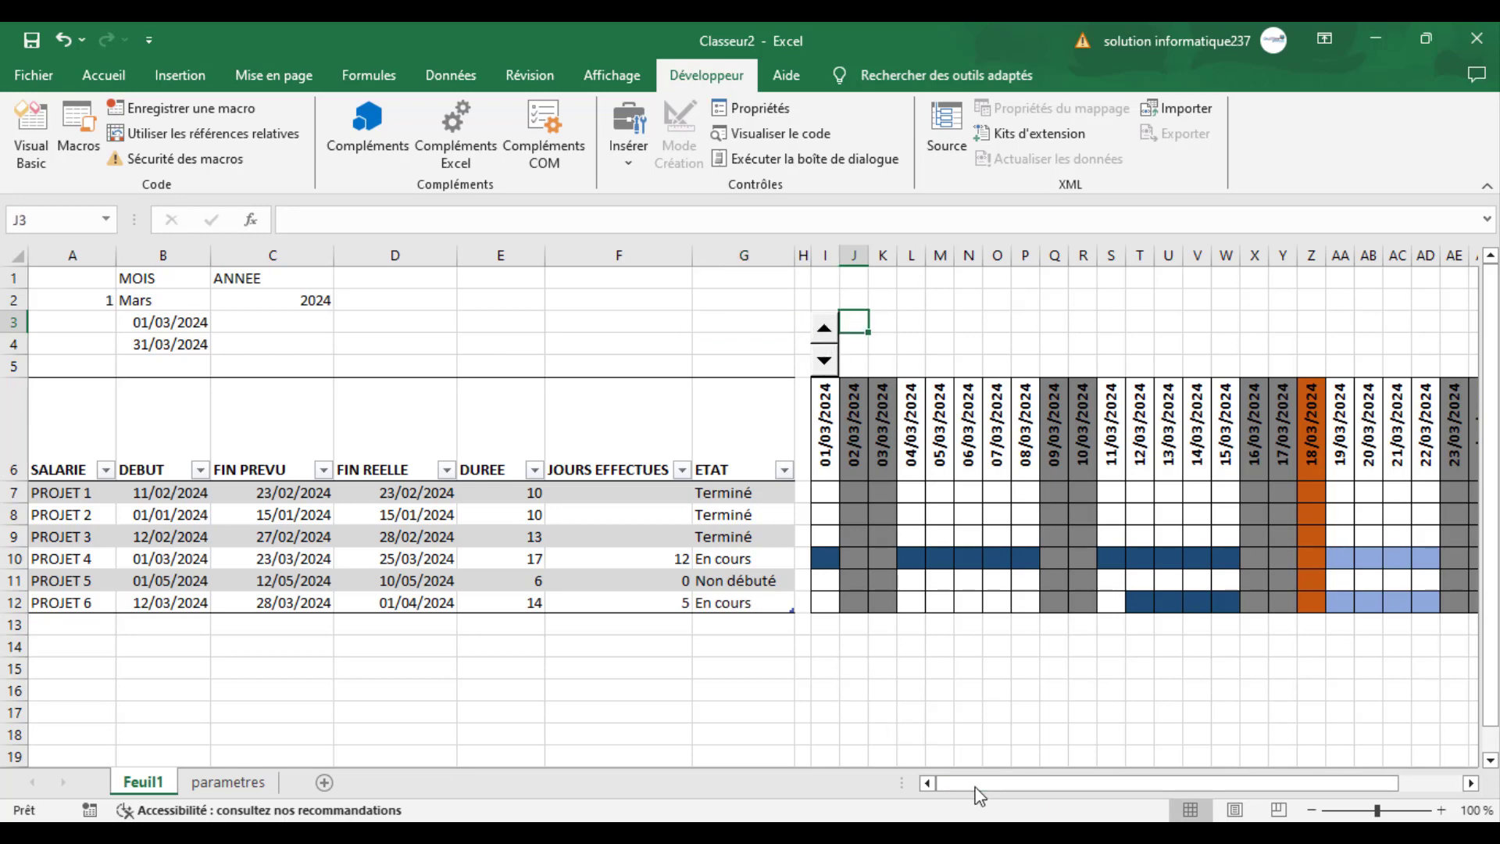
{"action": "left_click_drag", "start_coordinate": [978, 788], "coordinate": [1036, 791]}
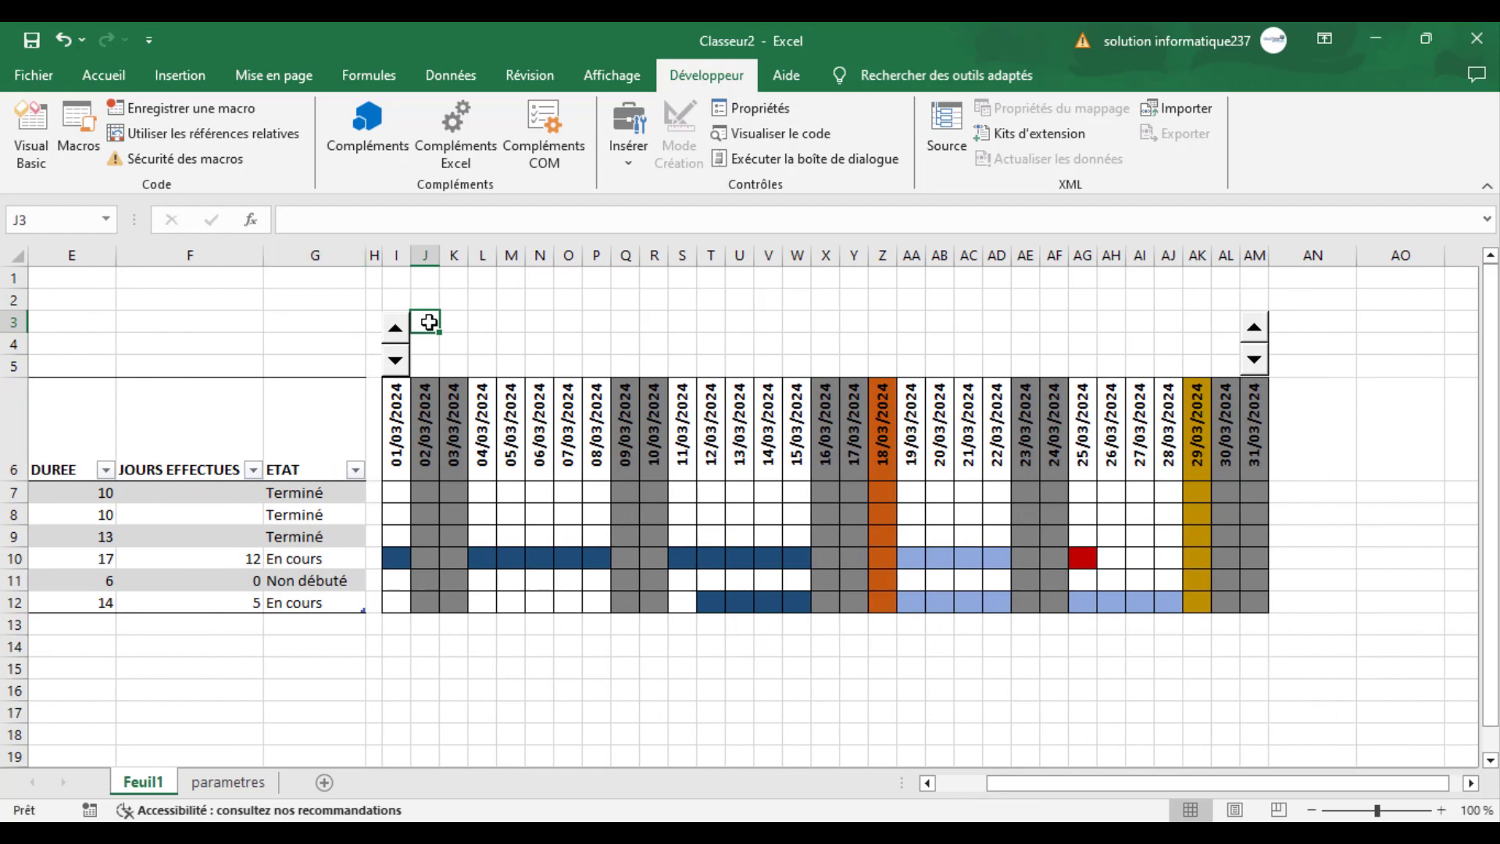
{"action": "type", "text": "="}
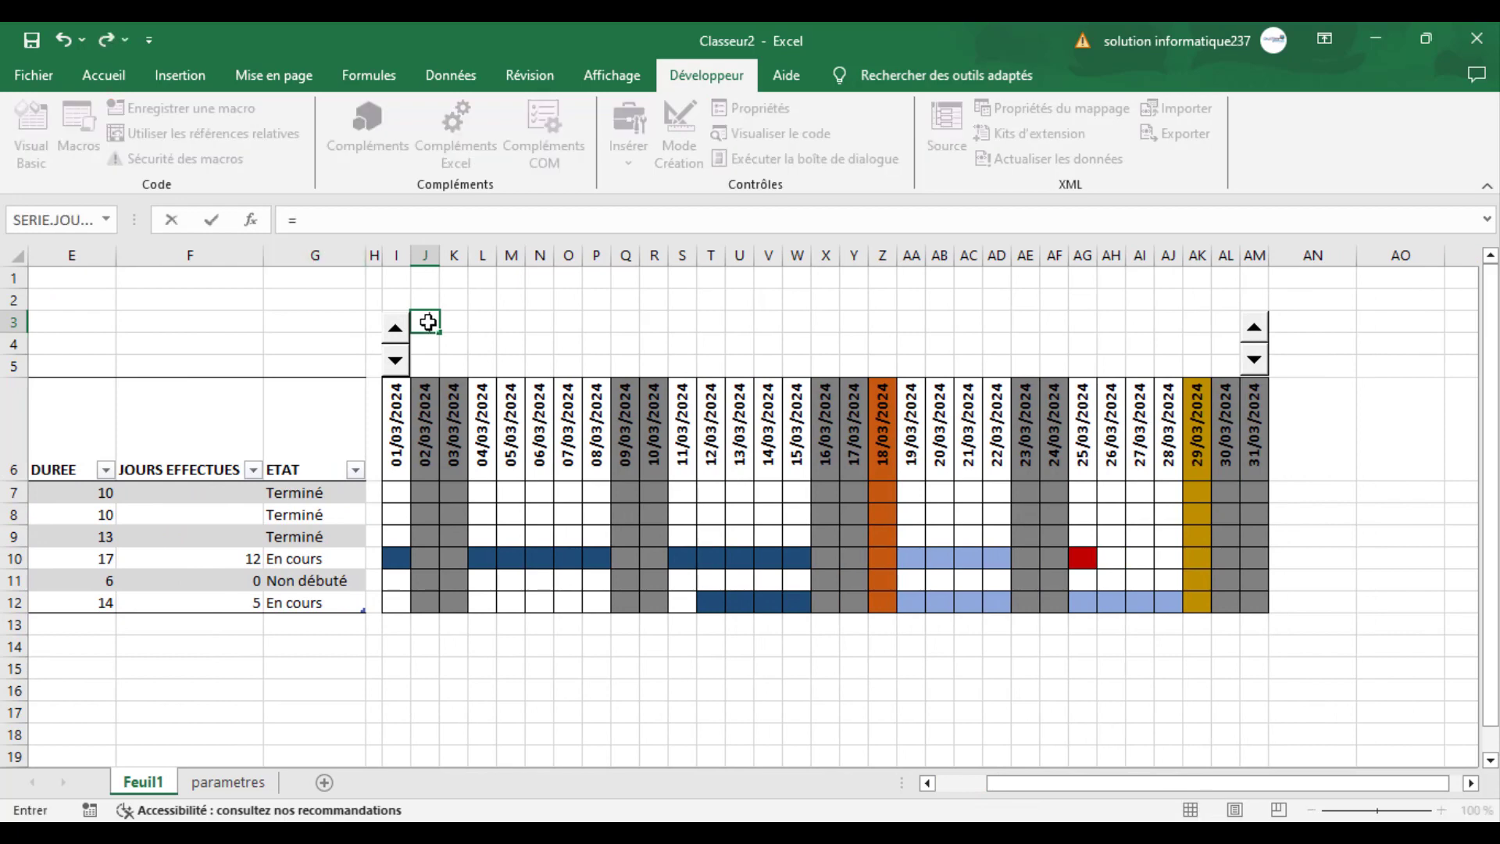
{"action": "type", "text": "rech"}
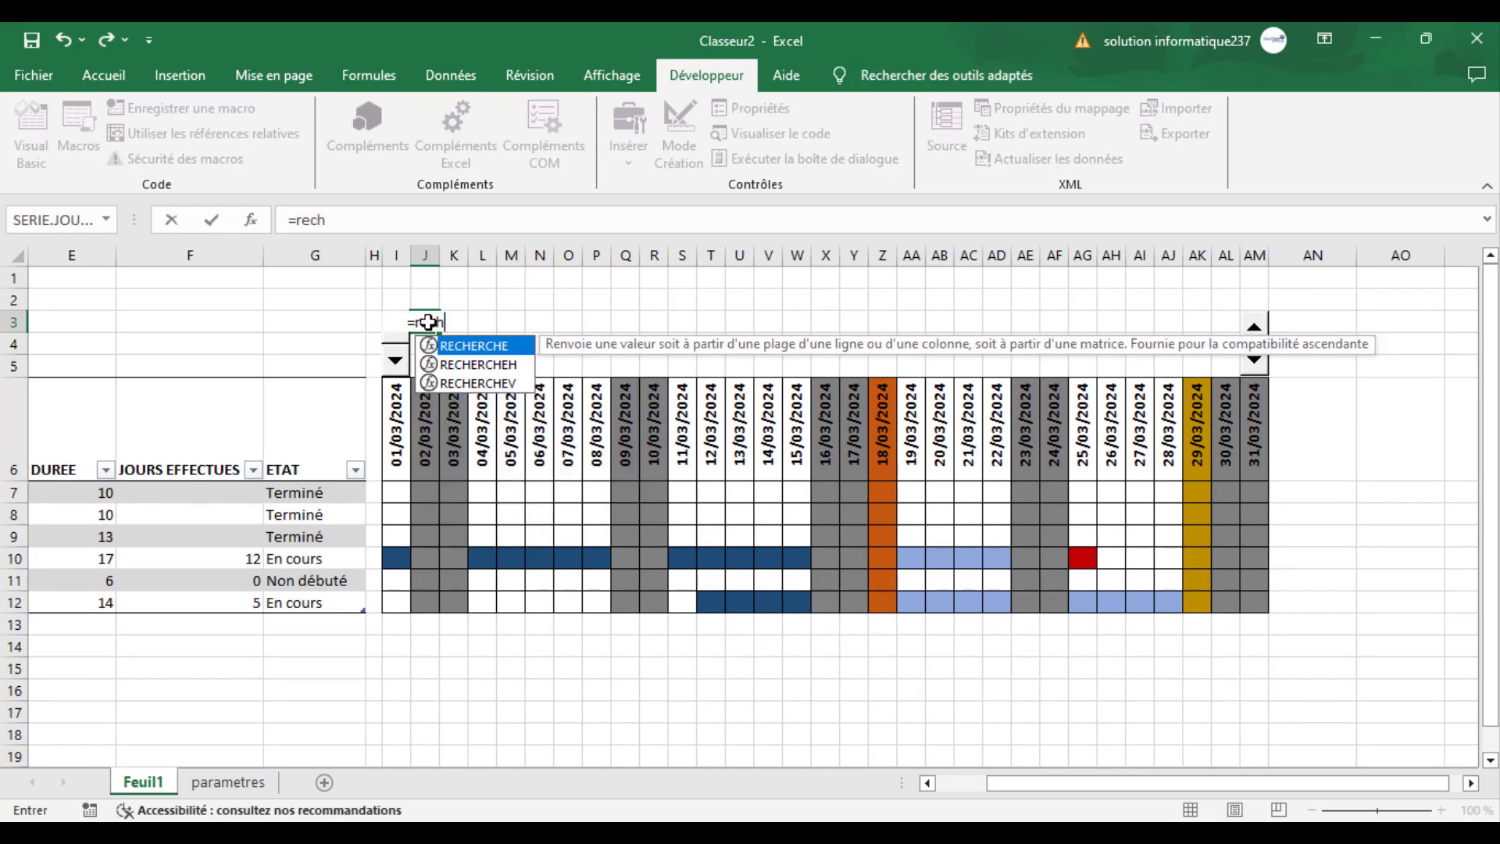
{"action": "key", "text": "BackSpace"}
{"action": "key", "text": "BackSpace"}
{"action": "key", "text": "BackSpace"}
{"action": "key", "text": "BackSpace"}
{"action": "key", "text": "BackSpace"}
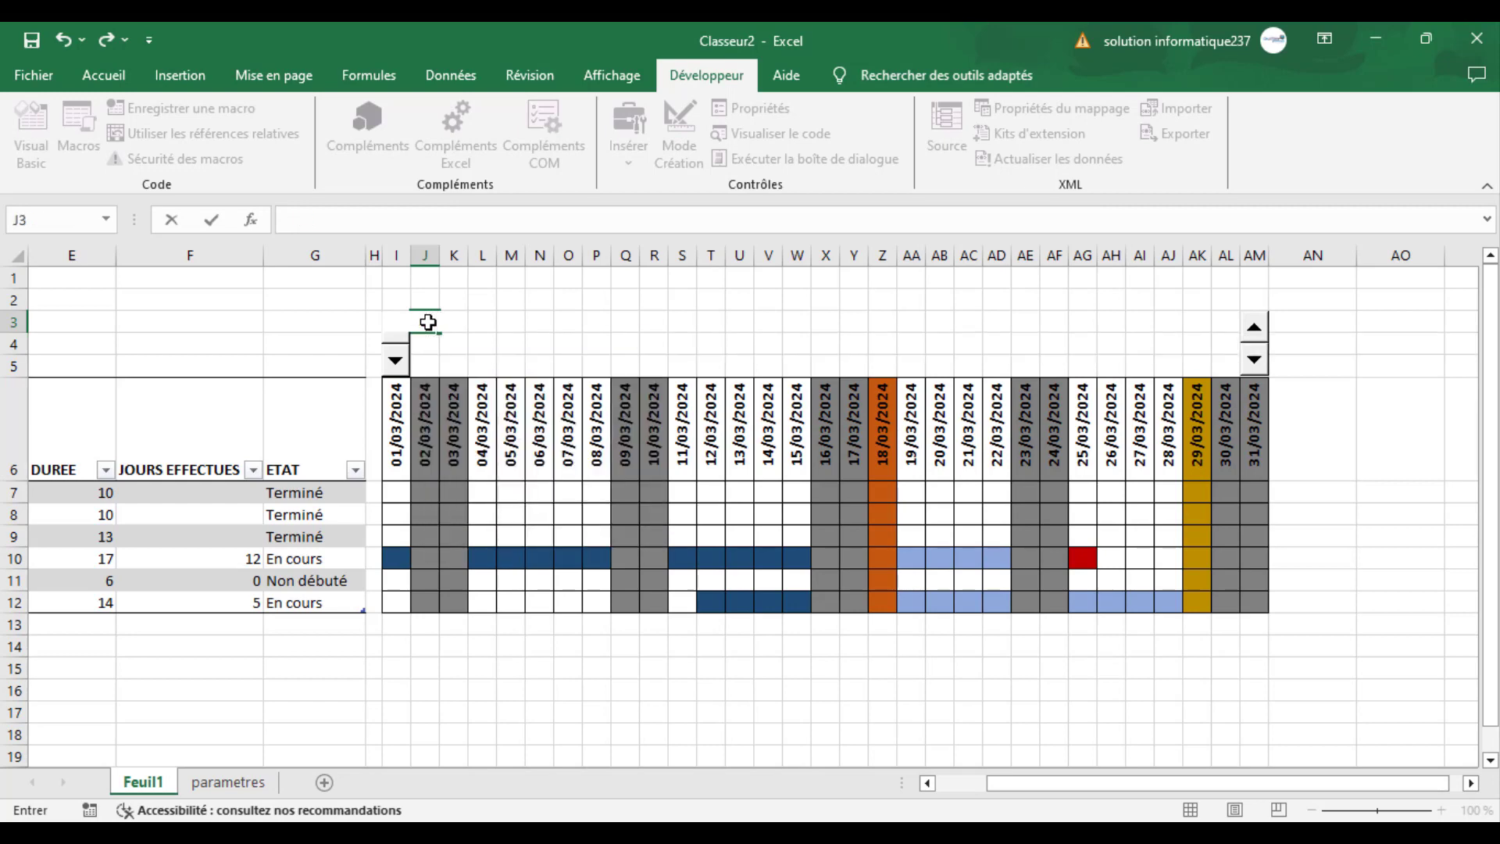
{"action": "left_click", "coordinate": [298, 348]}
{"action": "left_click_drag", "start_coordinate": [1105, 785], "coordinate": [577, 565]}
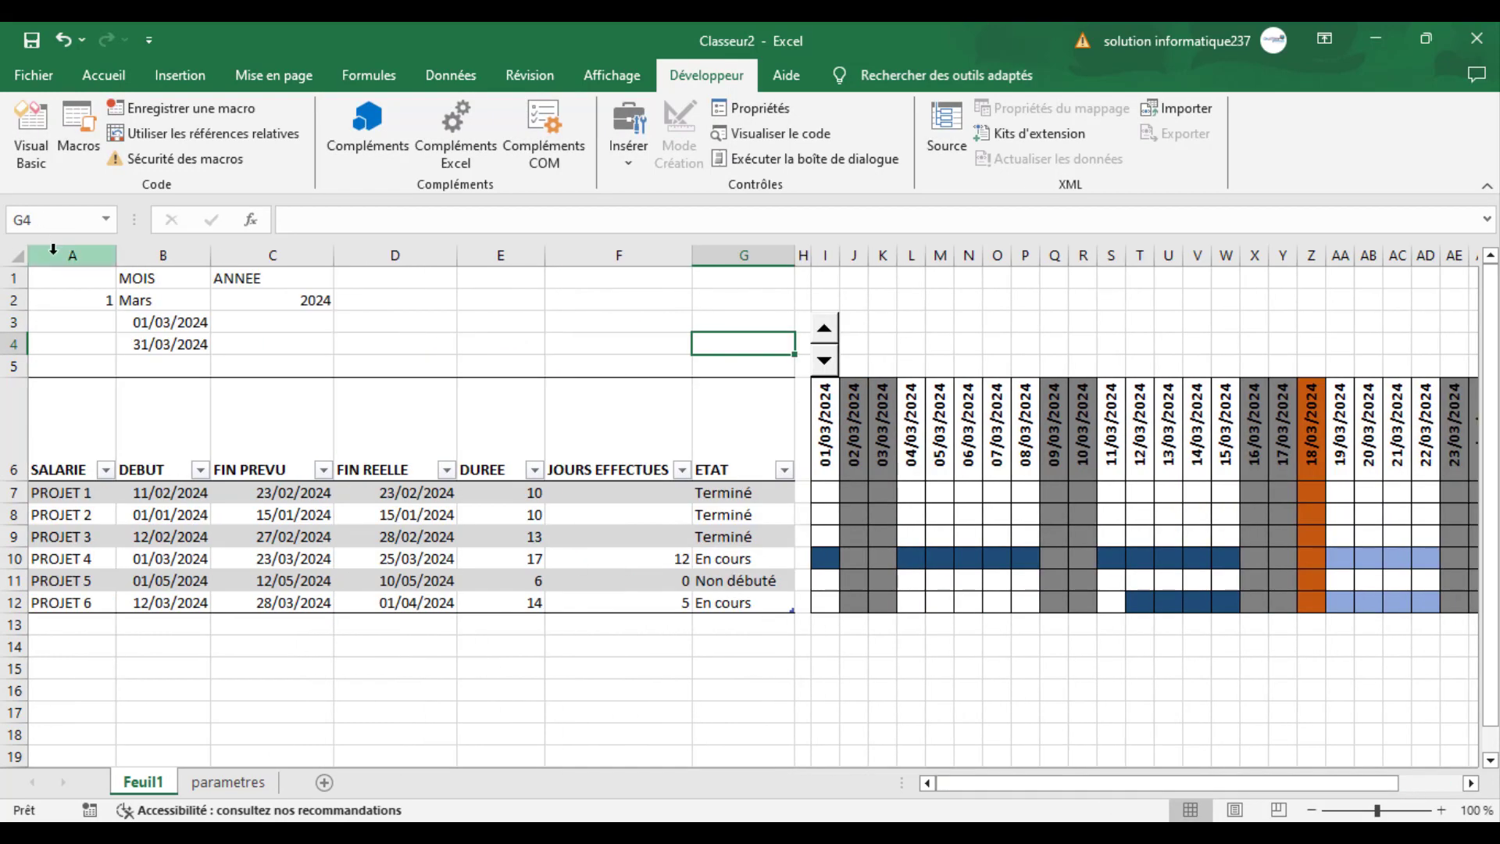
- Begin a RECHERCHEV formula in cell J3 with A2 as the lookup value
{"action": "left_click", "coordinate": [854, 323]}
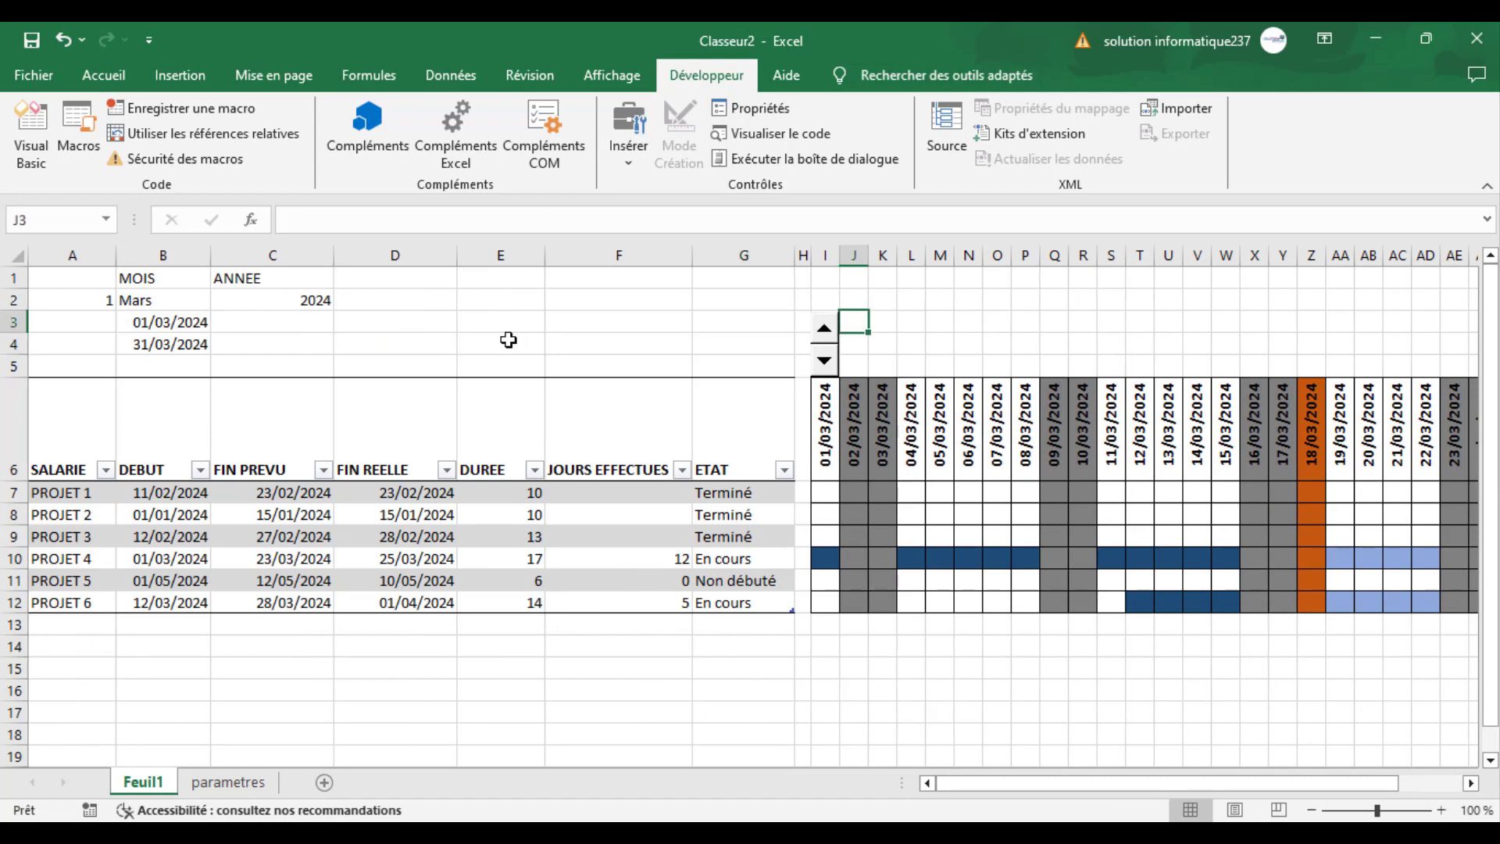
{"action": "type", "text": "=rech"}
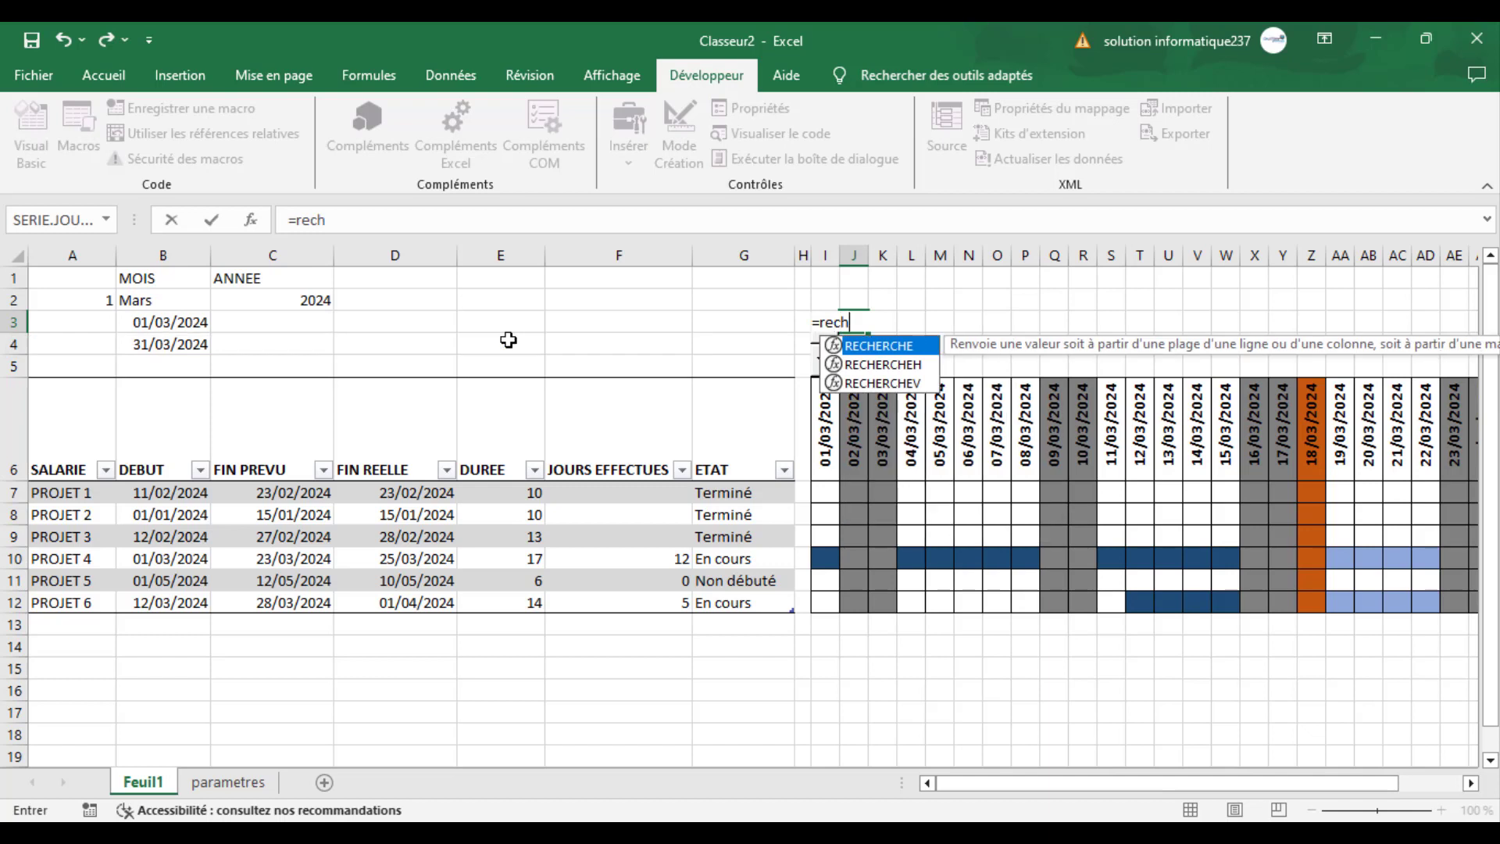
{"action": "key", "text": "Down"}
{"action": "key", "text": "Down"}
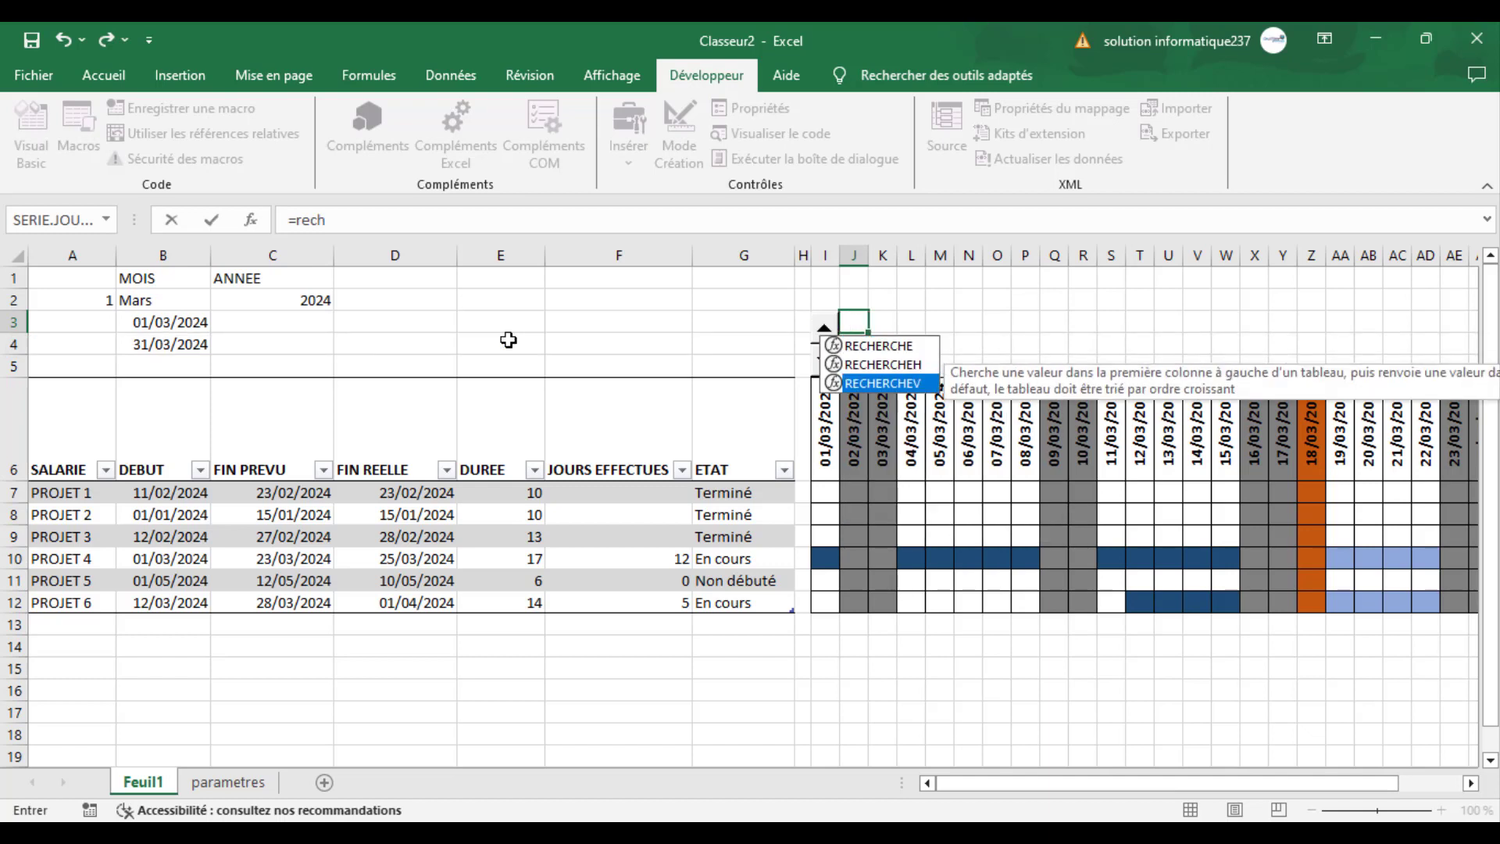
{"action": "key", "text": "Tab"}
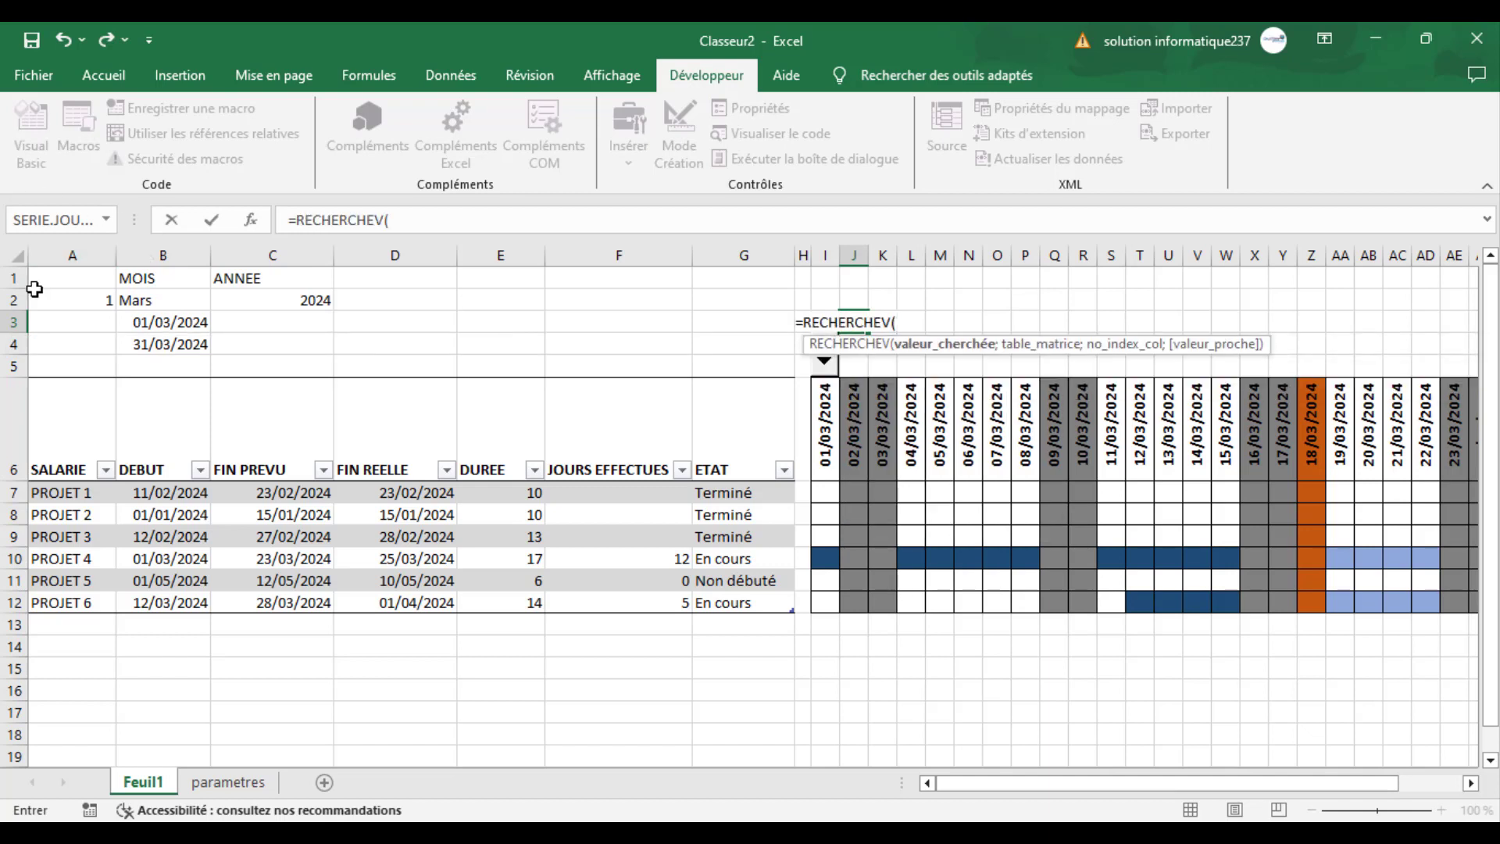
{"action": "left_click", "coordinate": [70, 295]}
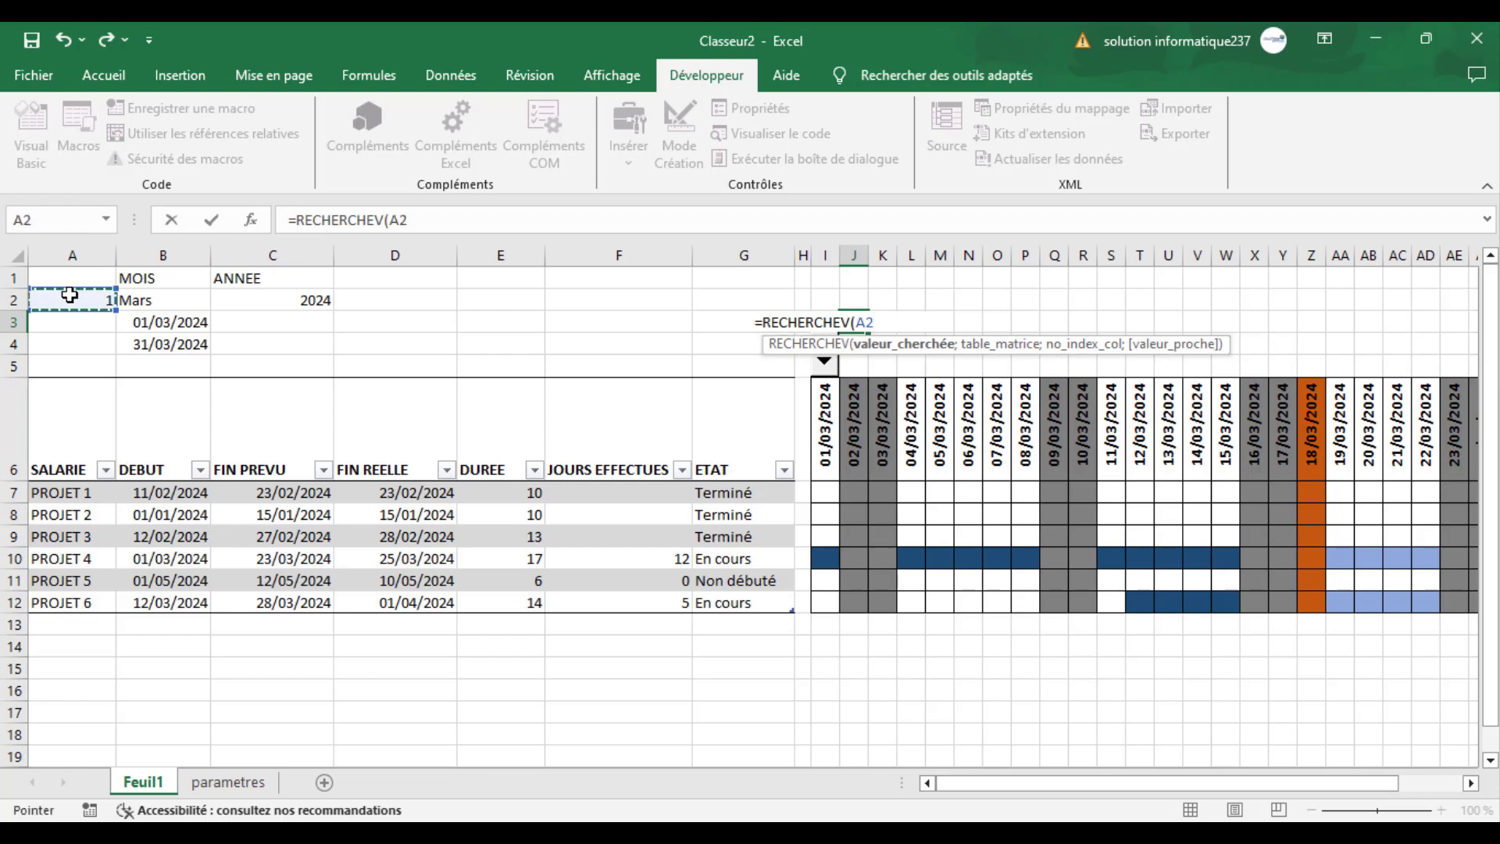
{"action": "type", "text": ";"}
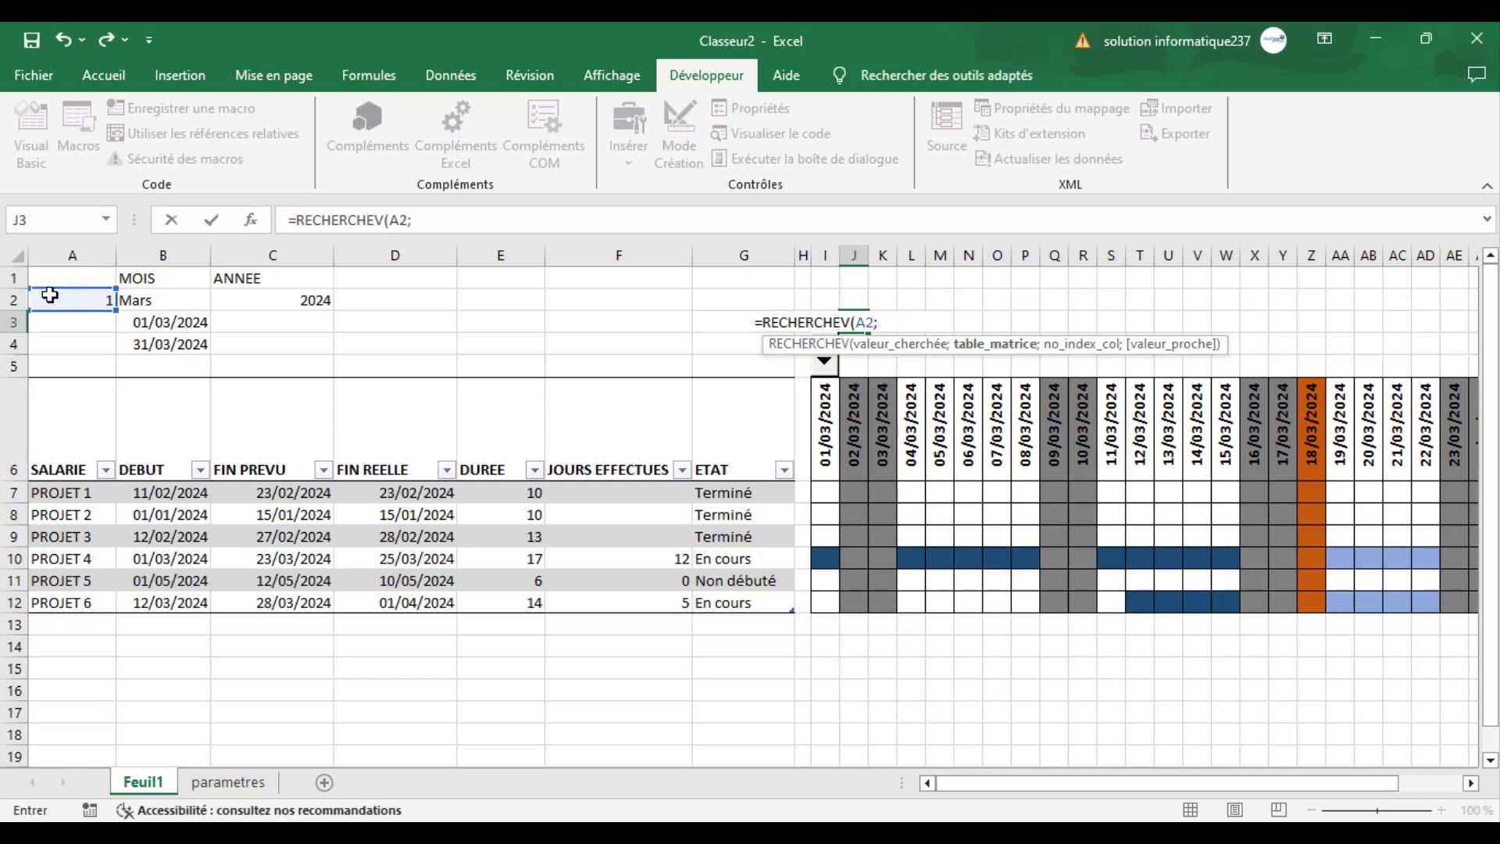
- Complete the RECHERCHEV formula with table parametres!$C$6:$D$17, column index 2 and exact match 0
{"action": "left_click", "coordinate": [222, 784]}
{"action": "left_click_drag", "start_coordinate": [261, 390], "coordinate": [337, 637]}
{"action": "key", "text": "F4"}
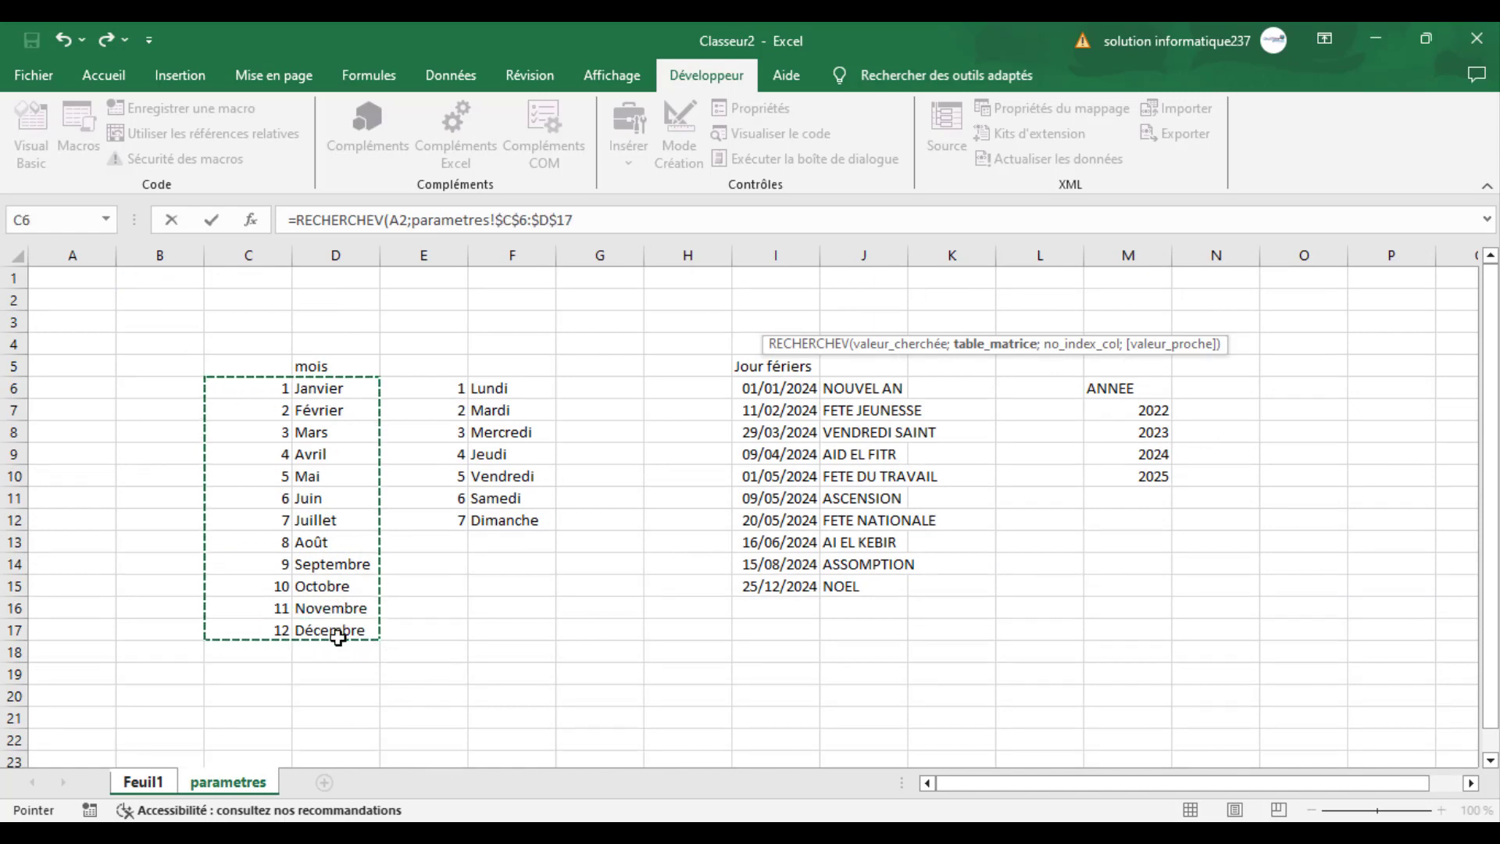
{"action": "type", "text": ";2"}
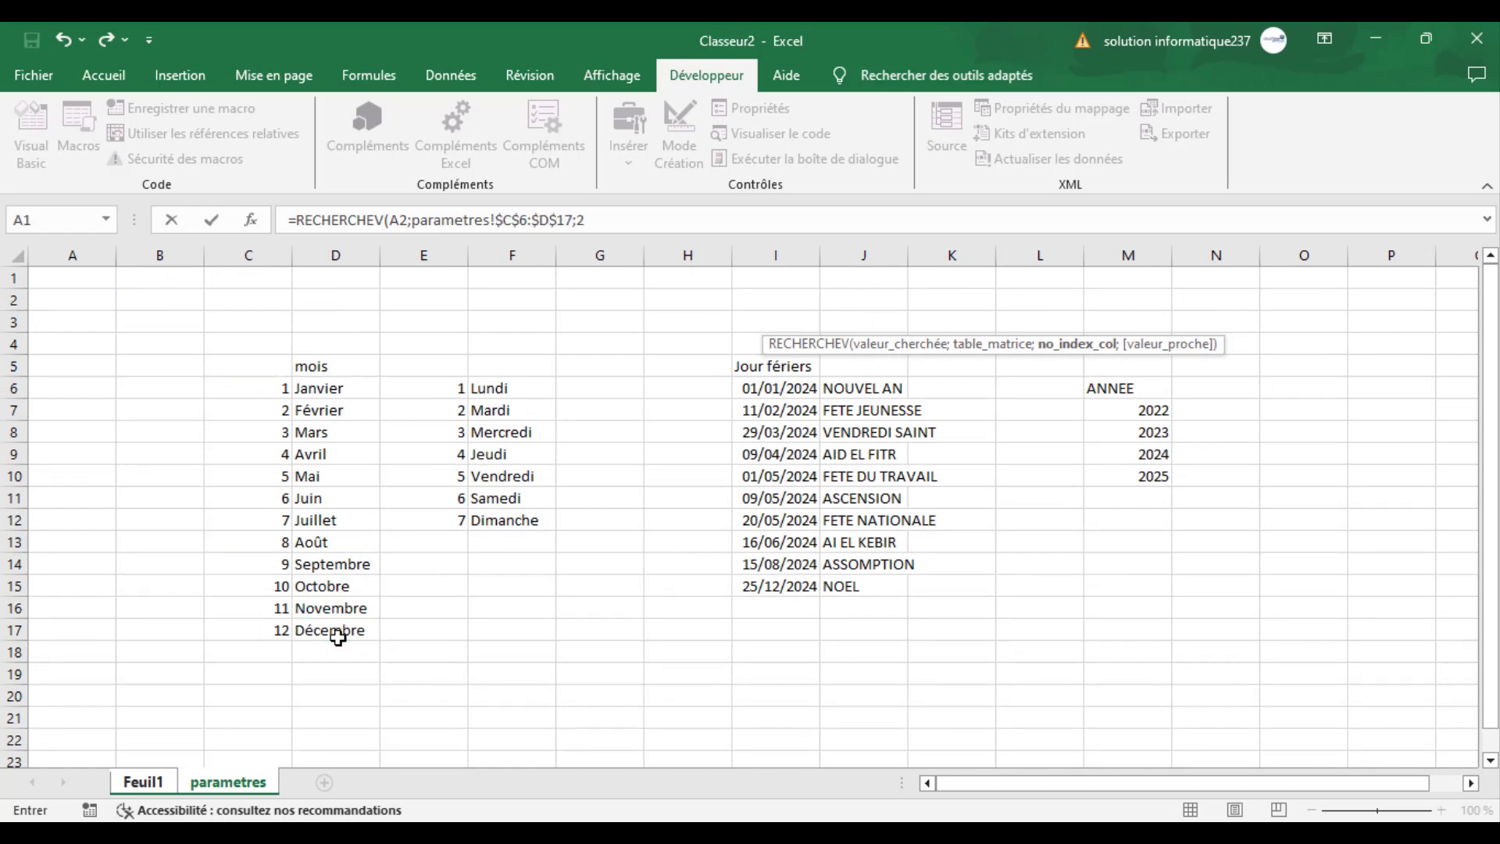
{"action": "type", "text": ";"}
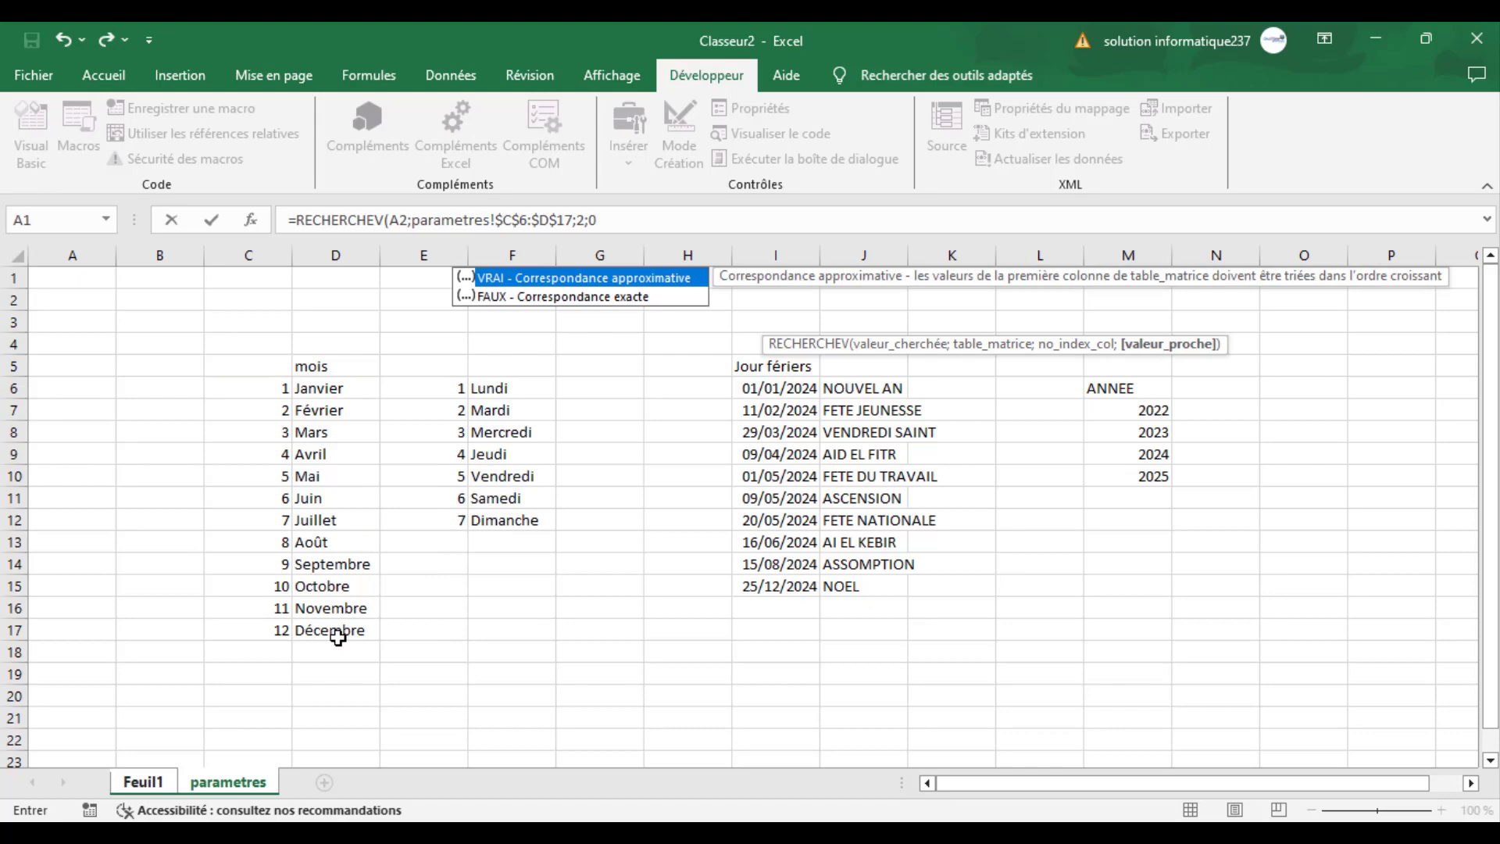
{"action": "type", "text": "0)"}
{"action": "key", "text": "Return"}
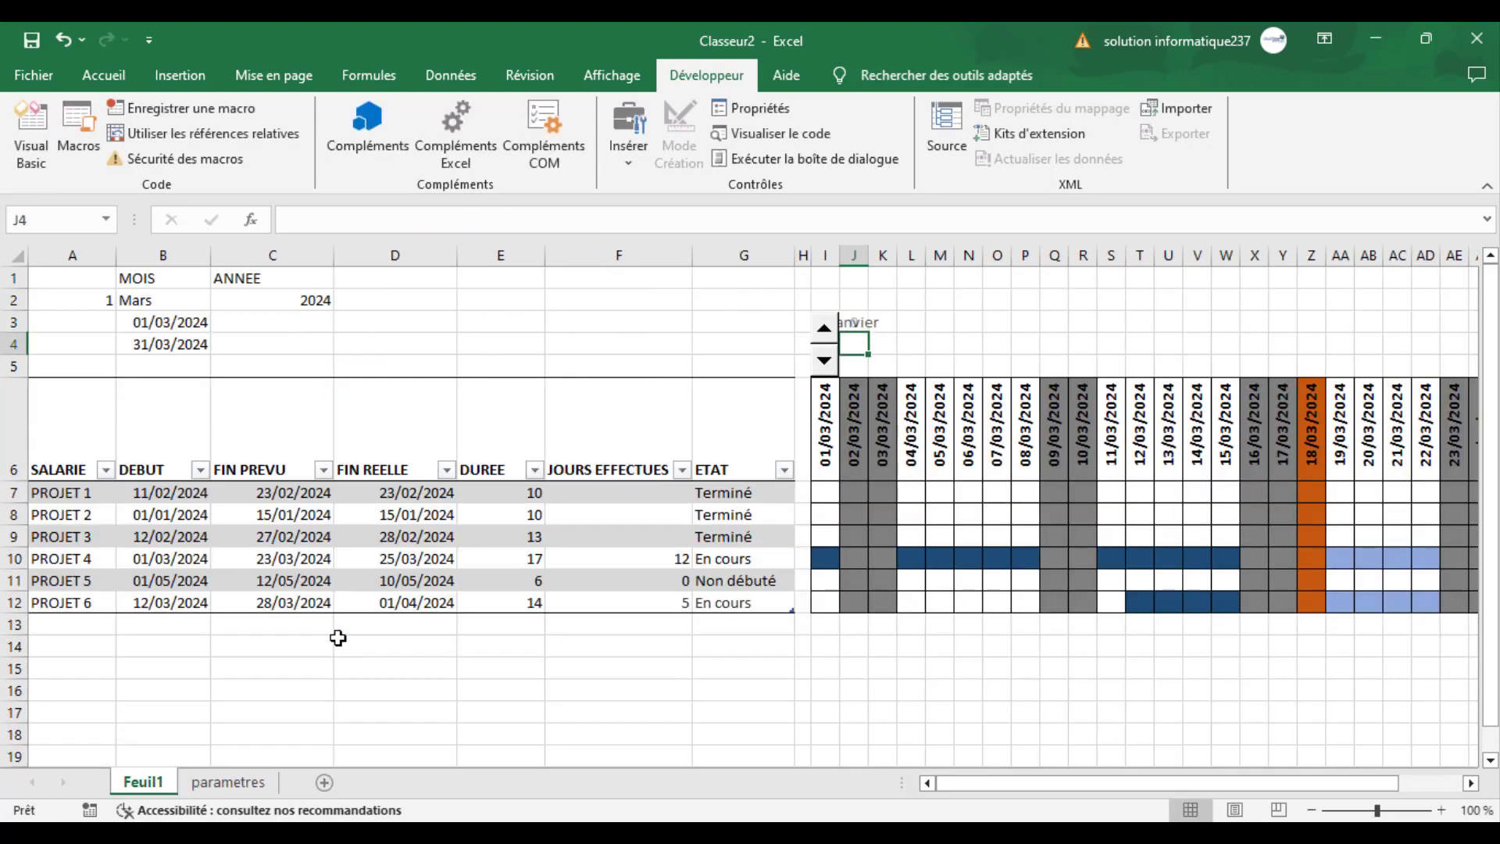
- Merge and center the range J3:AL5 holding the month name, with a dark blue fill and white text
{"action": "left_click", "coordinate": [863, 329]}
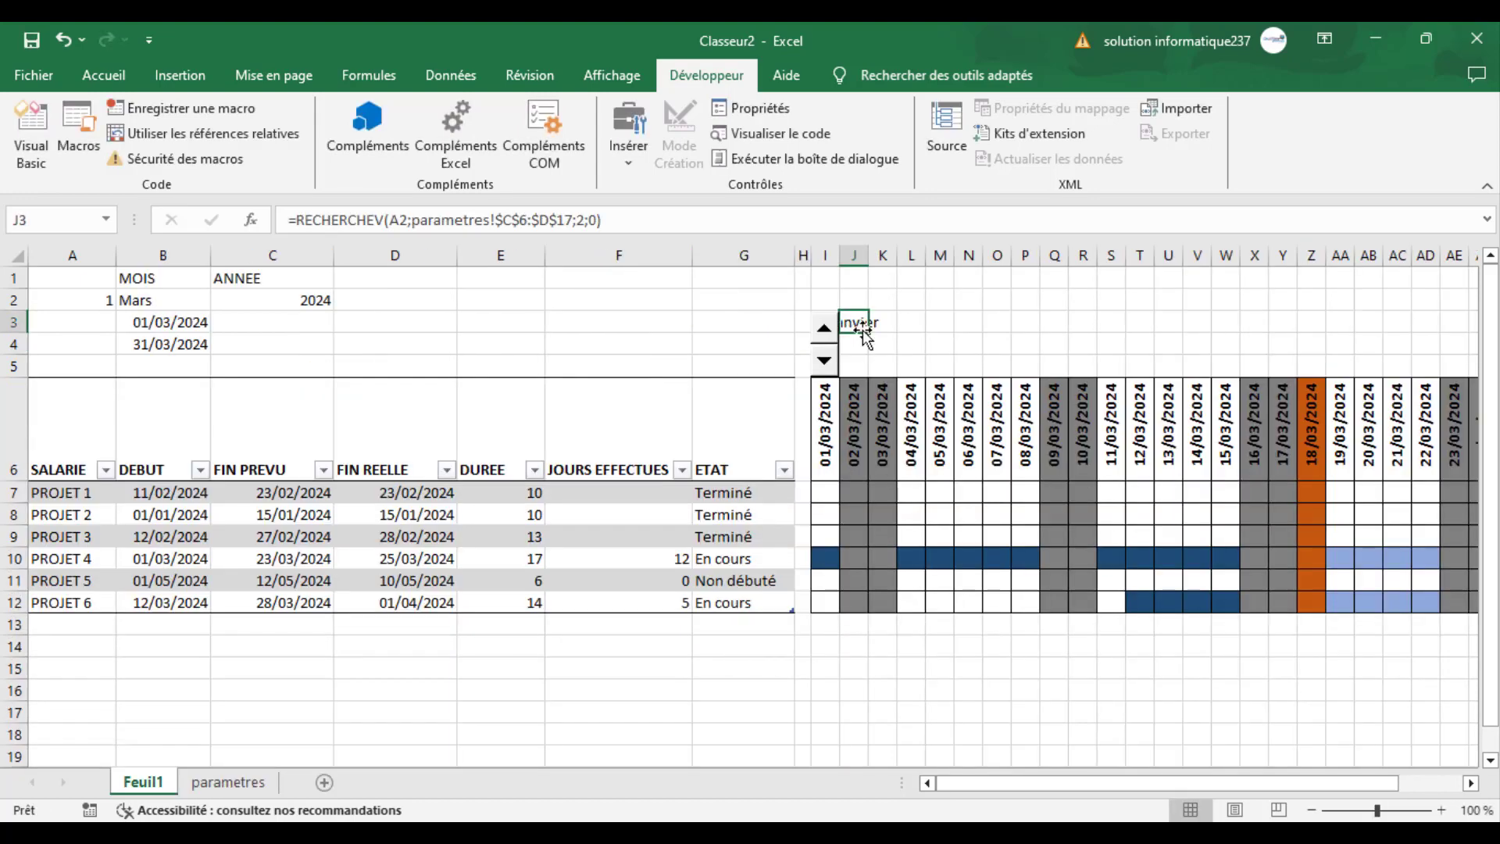
{"action": "left_click_drag", "start_coordinate": [869, 334], "coordinate": [1347, 365]}
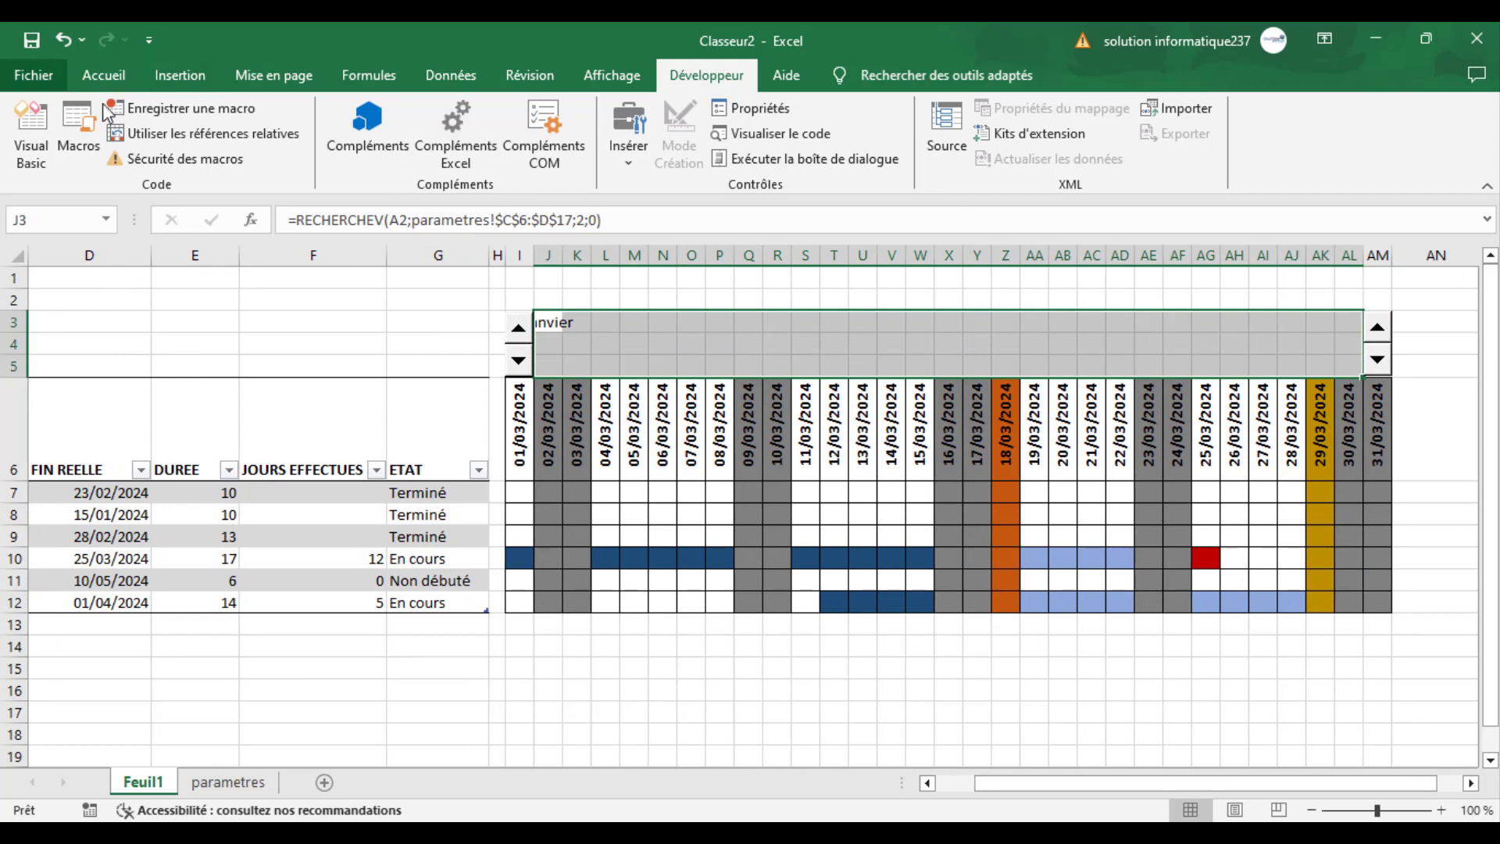
{"action": "left_click", "coordinate": [104, 75]}
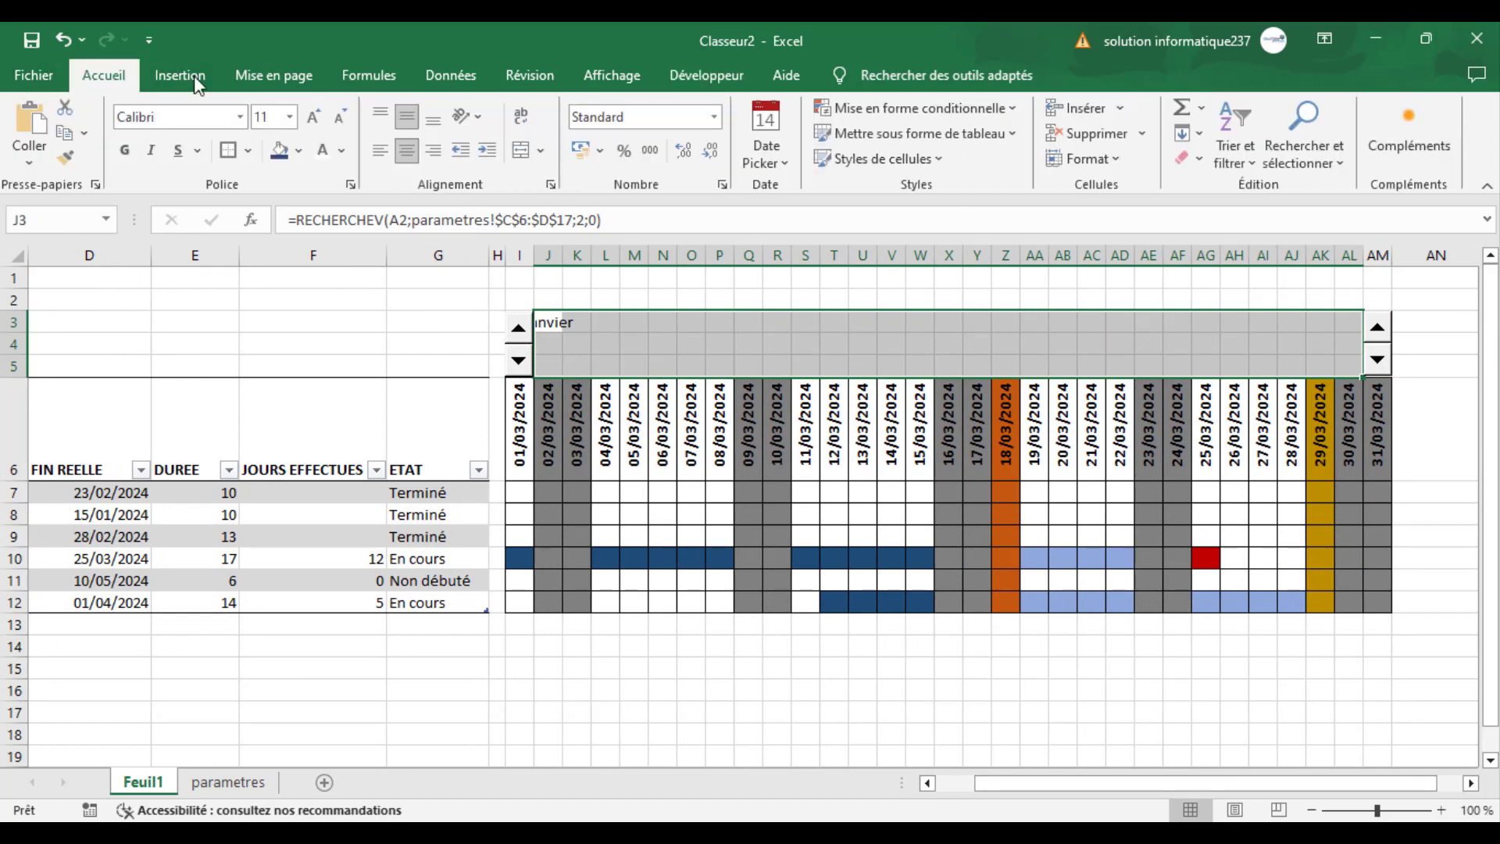
{"action": "left_click", "coordinate": [521, 150]}
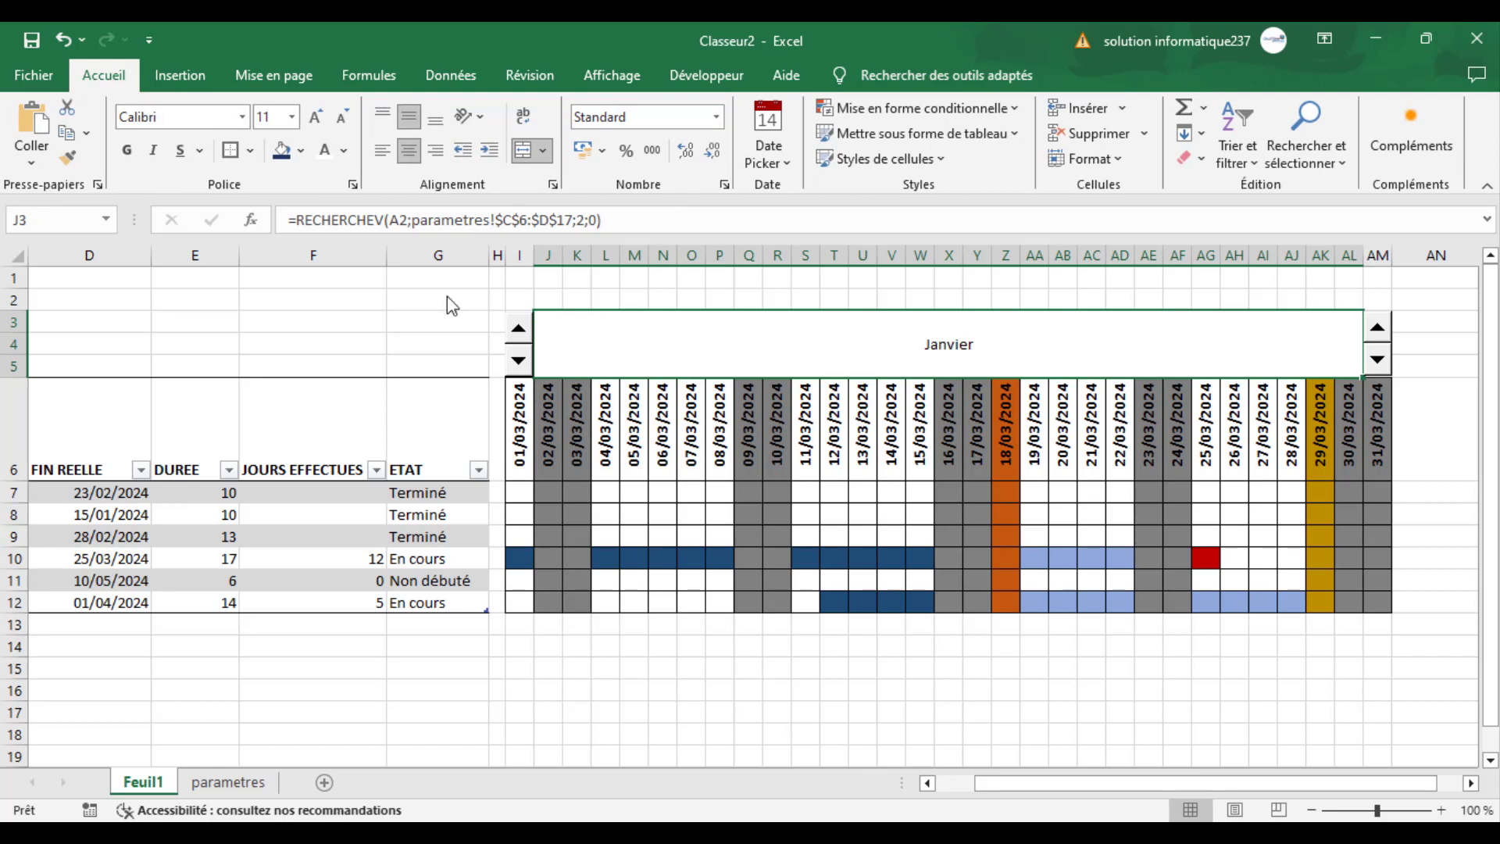
{"action": "left_click", "coordinate": [280, 150]}
{"action": "left_click", "coordinate": [327, 152]}
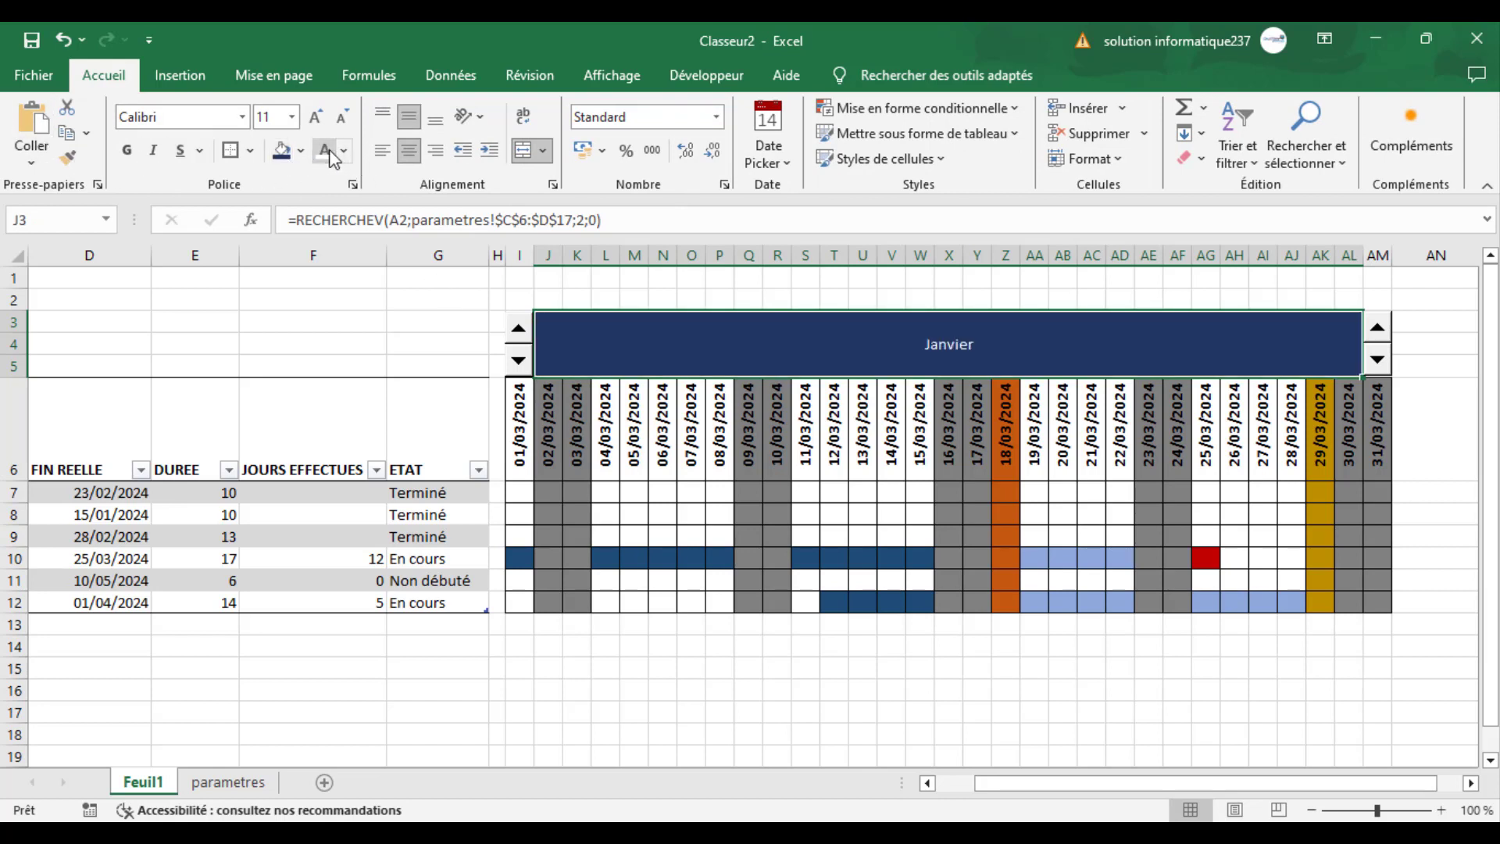
- Make the merged month heading bold and enlarge its font size to 48
{"action": "left_click", "coordinate": [128, 153]}
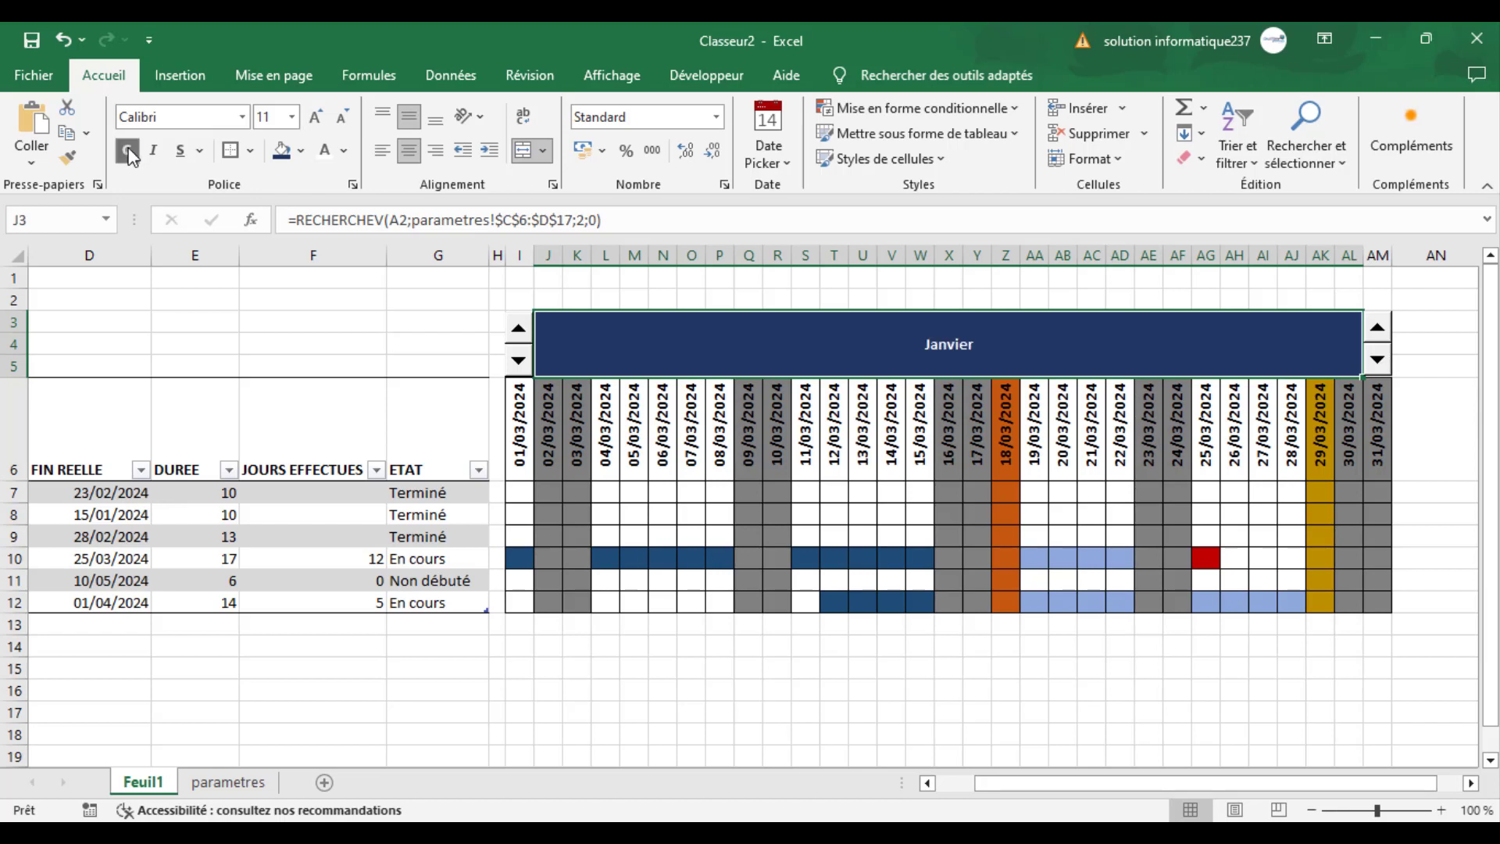
{"action": "left_click", "coordinate": [317, 118]}
{"action": "left_click", "coordinate": [317, 118]}
{"action": "left_click", "coordinate": [317, 117]}
{"action": "left_click", "coordinate": [316, 117]}
{"action": "left_click", "coordinate": [317, 117]}
{"action": "left_click", "coordinate": [316, 117]}
{"action": "left_click", "coordinate": [317, 117]}
{"action": "left_click", "coordinate": [316, 117]}
{"action": "left_click", "coordinate": [316, 117]}
{"action": "left_click", "coordinate": [316, 117]}
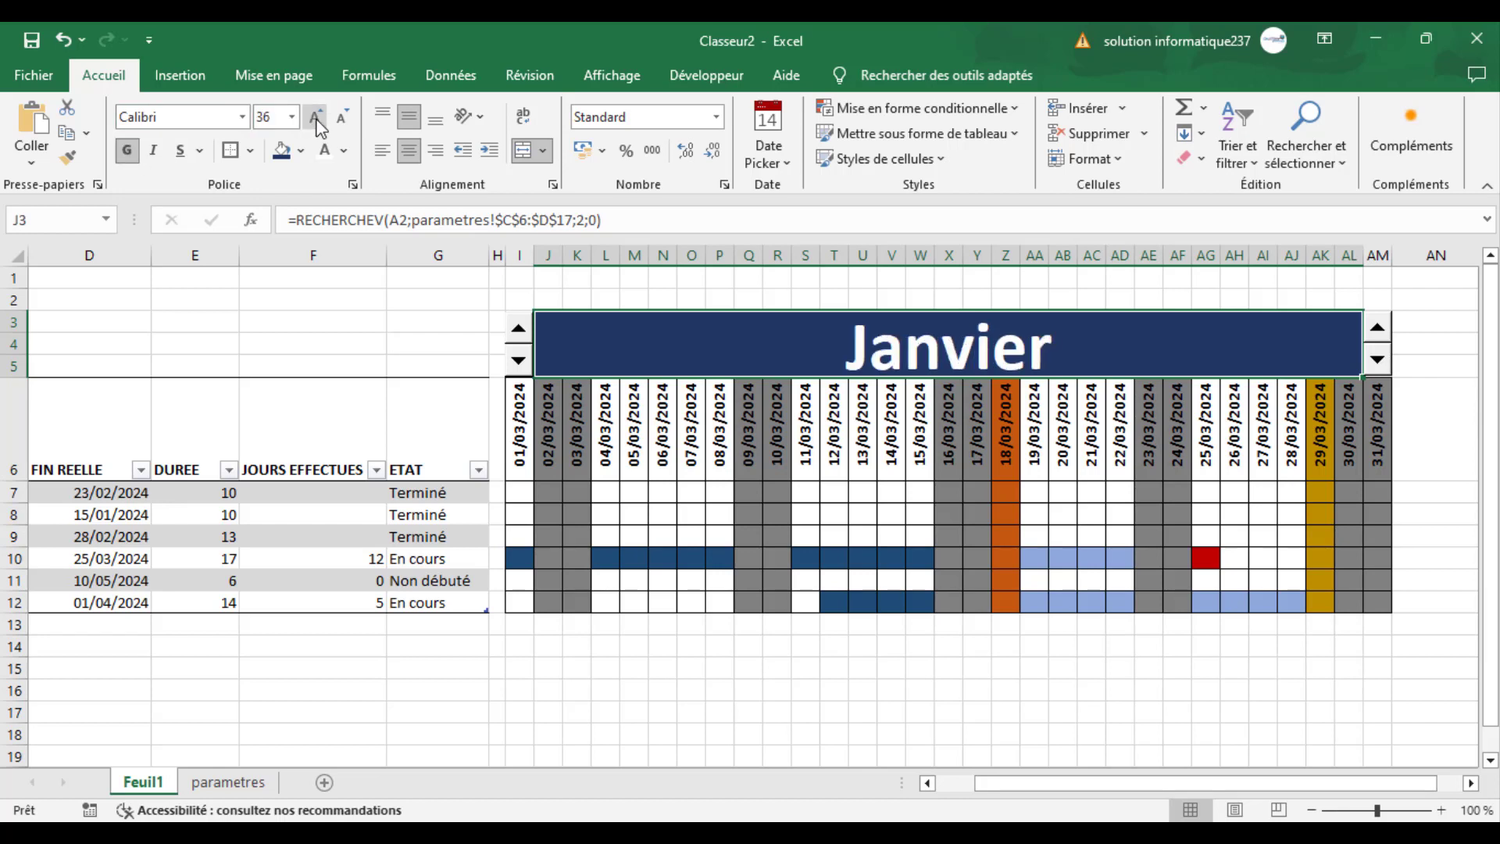
{"action": "left_click", "coordinate": [317, 117]}
- Append &" "&C2 to the RECHERCHEV formula in the heading so it shows the month followed by the year
{"action": "left_click", "coordinate": [1021, 784]}
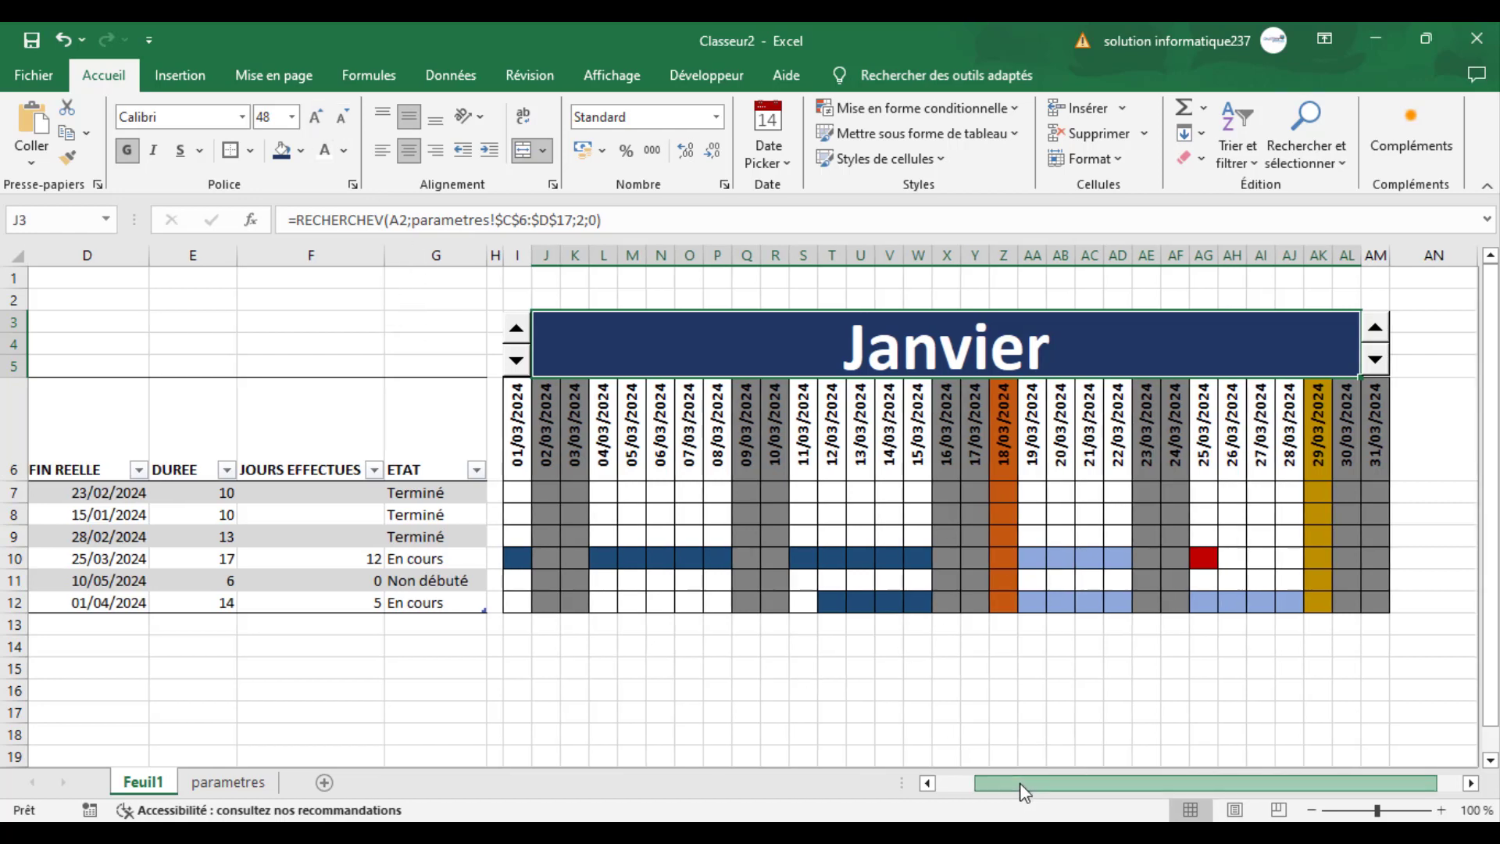
{"action": "left_click", "coordinate": [600, 219]}
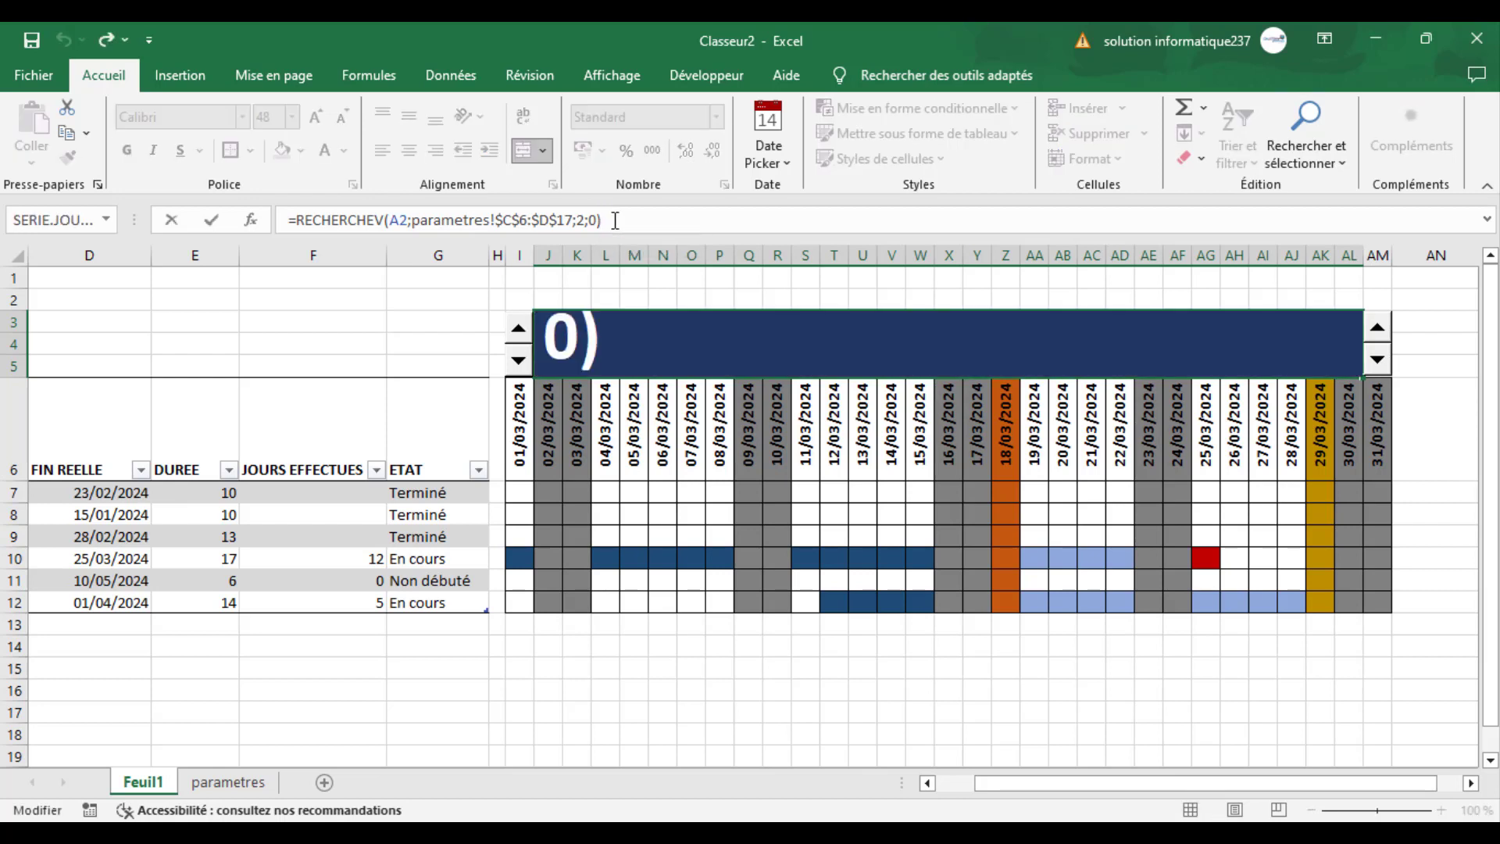
{"action": "type", "text": "&\""}
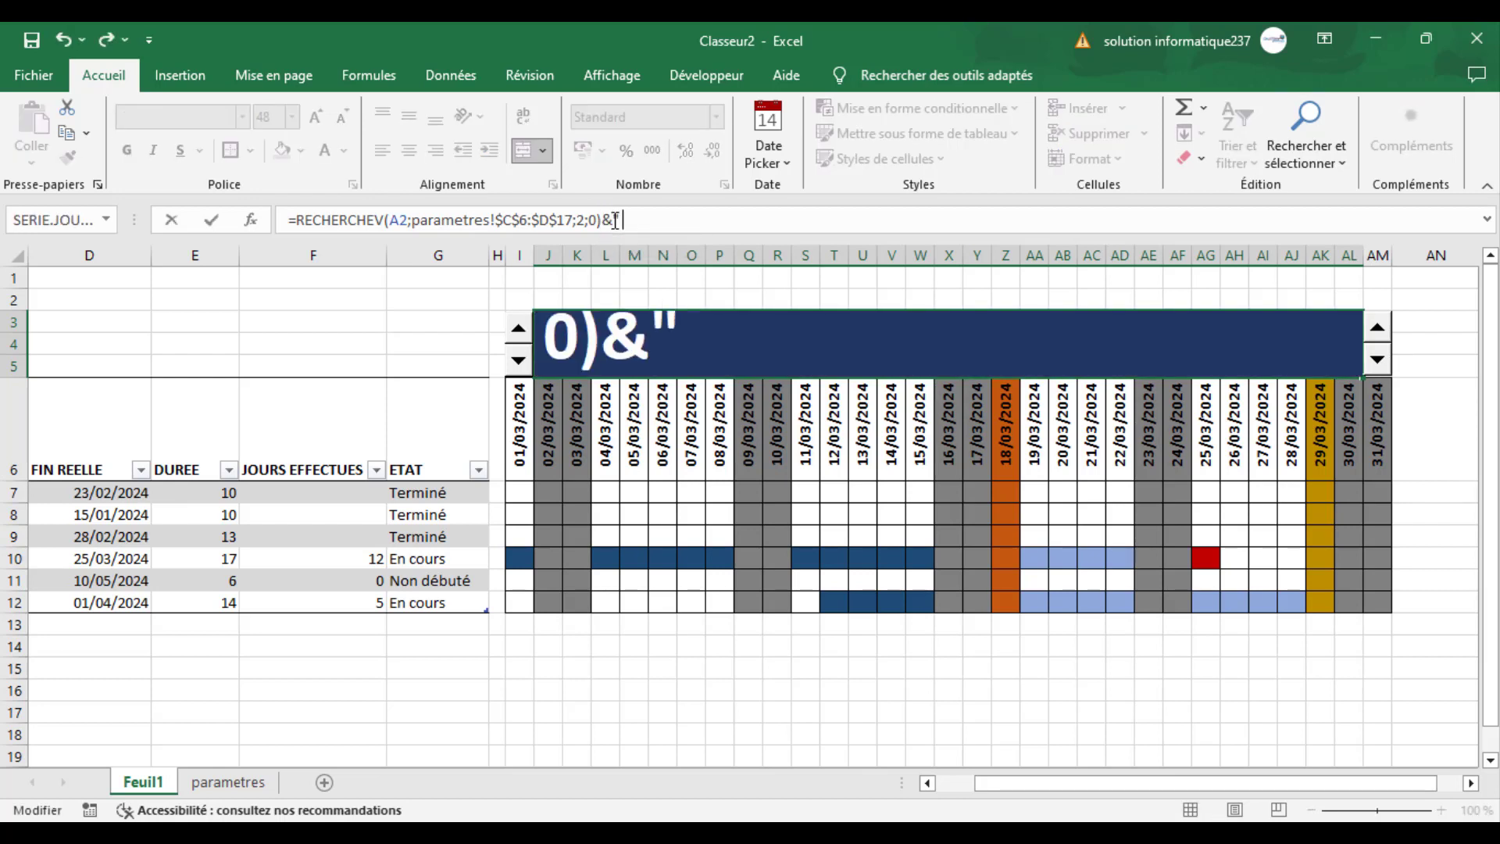
{"action": "type", "text": " \"&"}
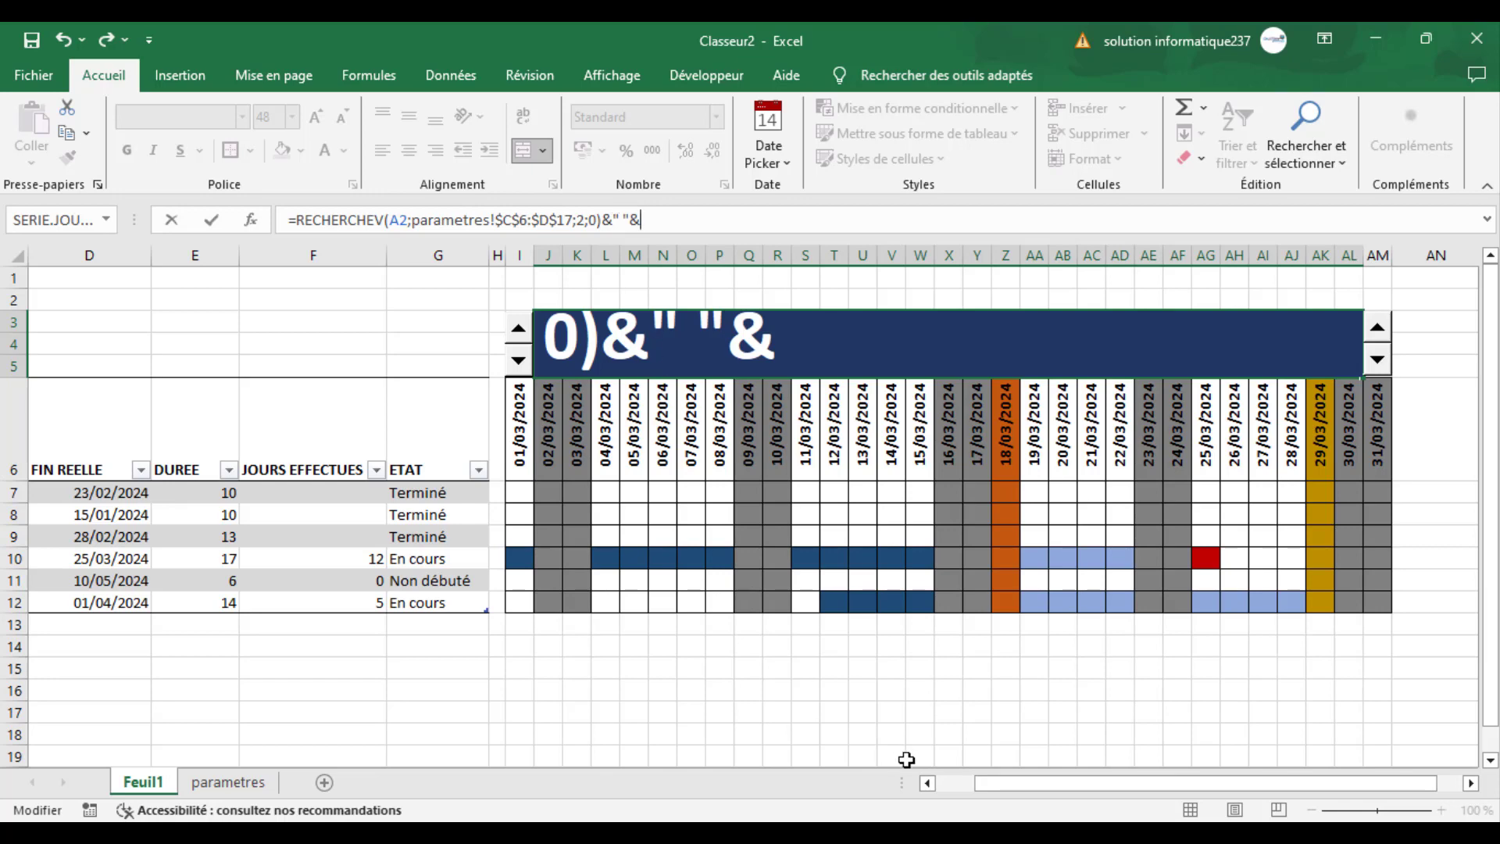
{"action": "left_click_drag", "start_coordinate": [1001, 781], "coordinate": [962, 782]}
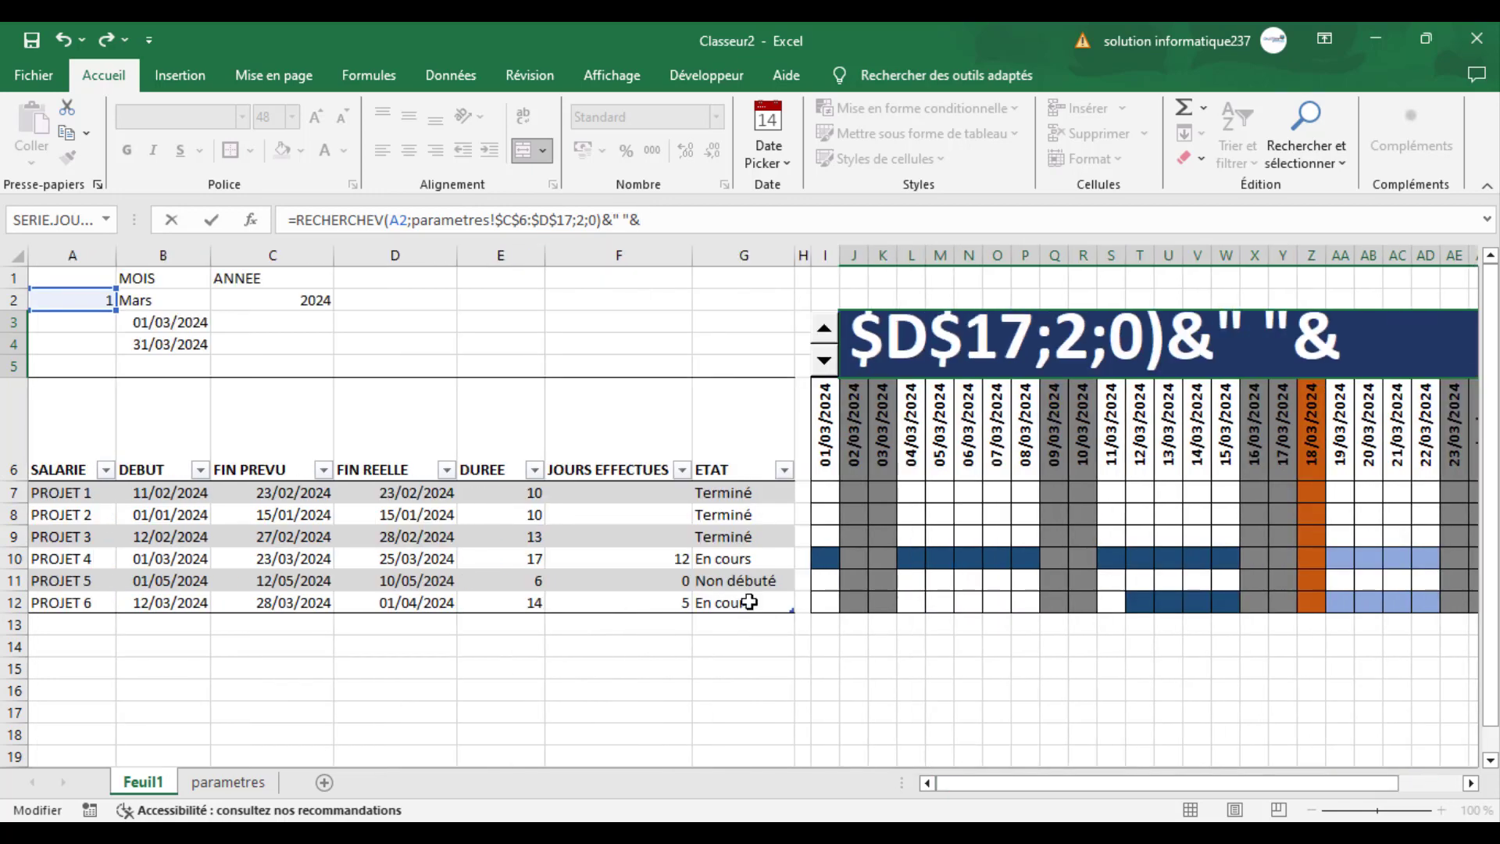
{"action": "left_click", "coordinate": [300, 300]}
{"action": "key", "text": "Return"}
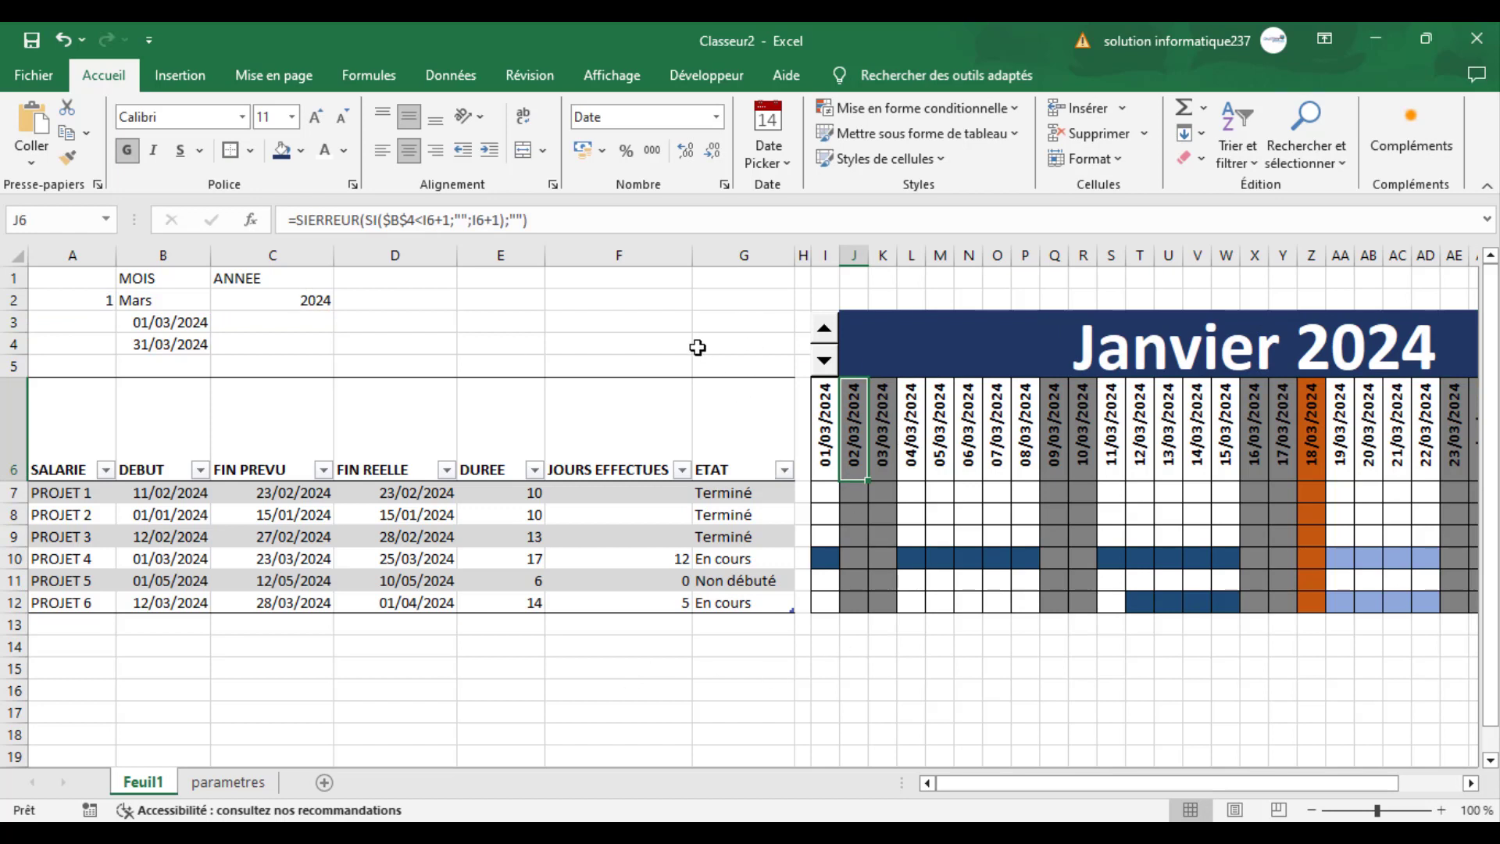
- Test the heading by changing months up and down with the spin button above column I, stopping at Avril 2024
{"action": "left_click", "coordinate": [824, 332]}
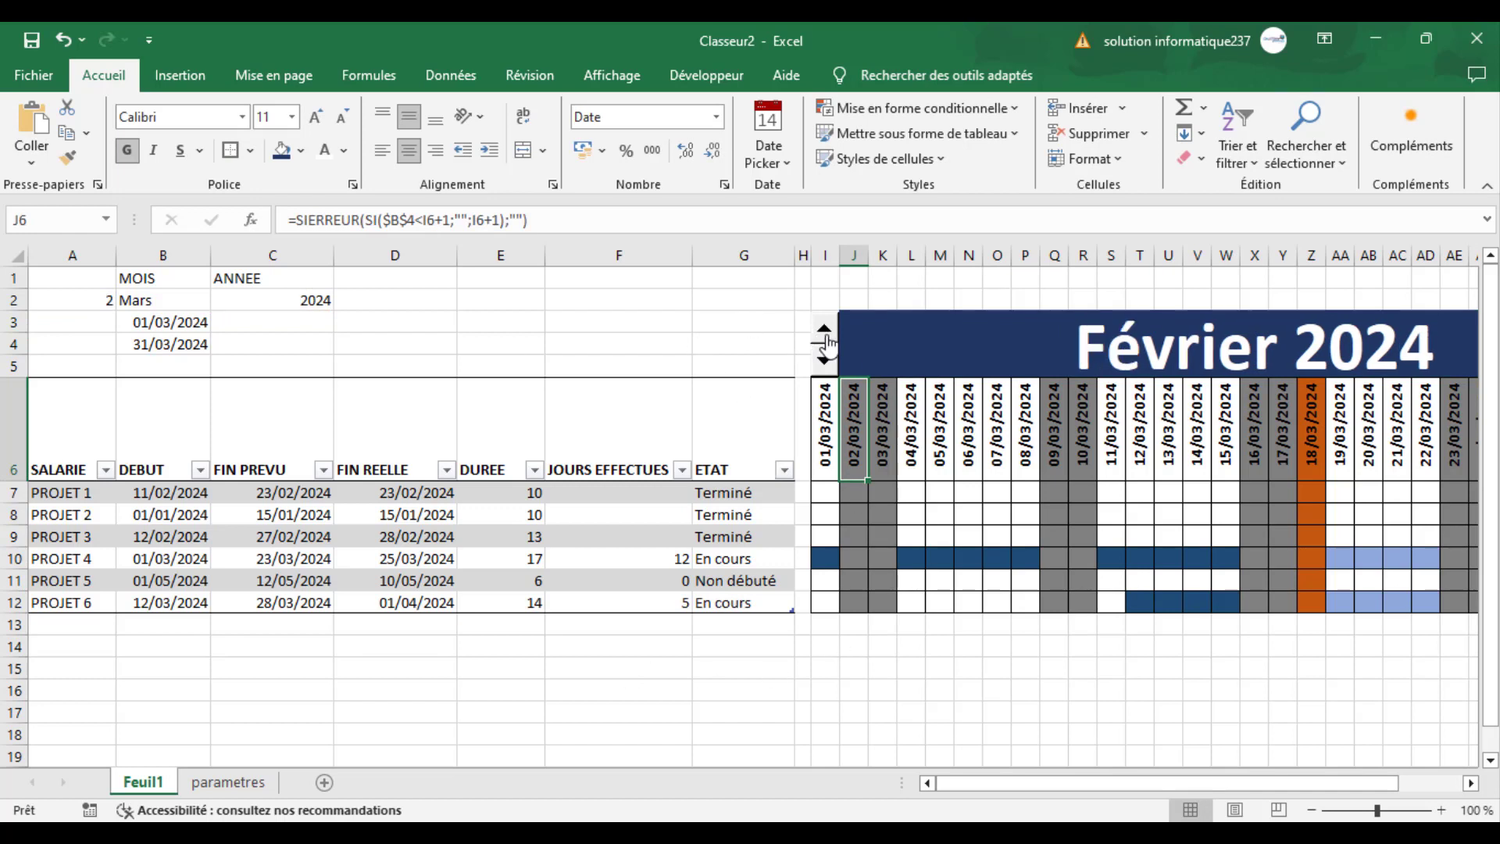
{"action": "left_click", "coordinate": [826, 336]}
{"action": "left_click", "coordinate": [826, 336]}
{"action": "left_click", "coordinate": [825, 361]}
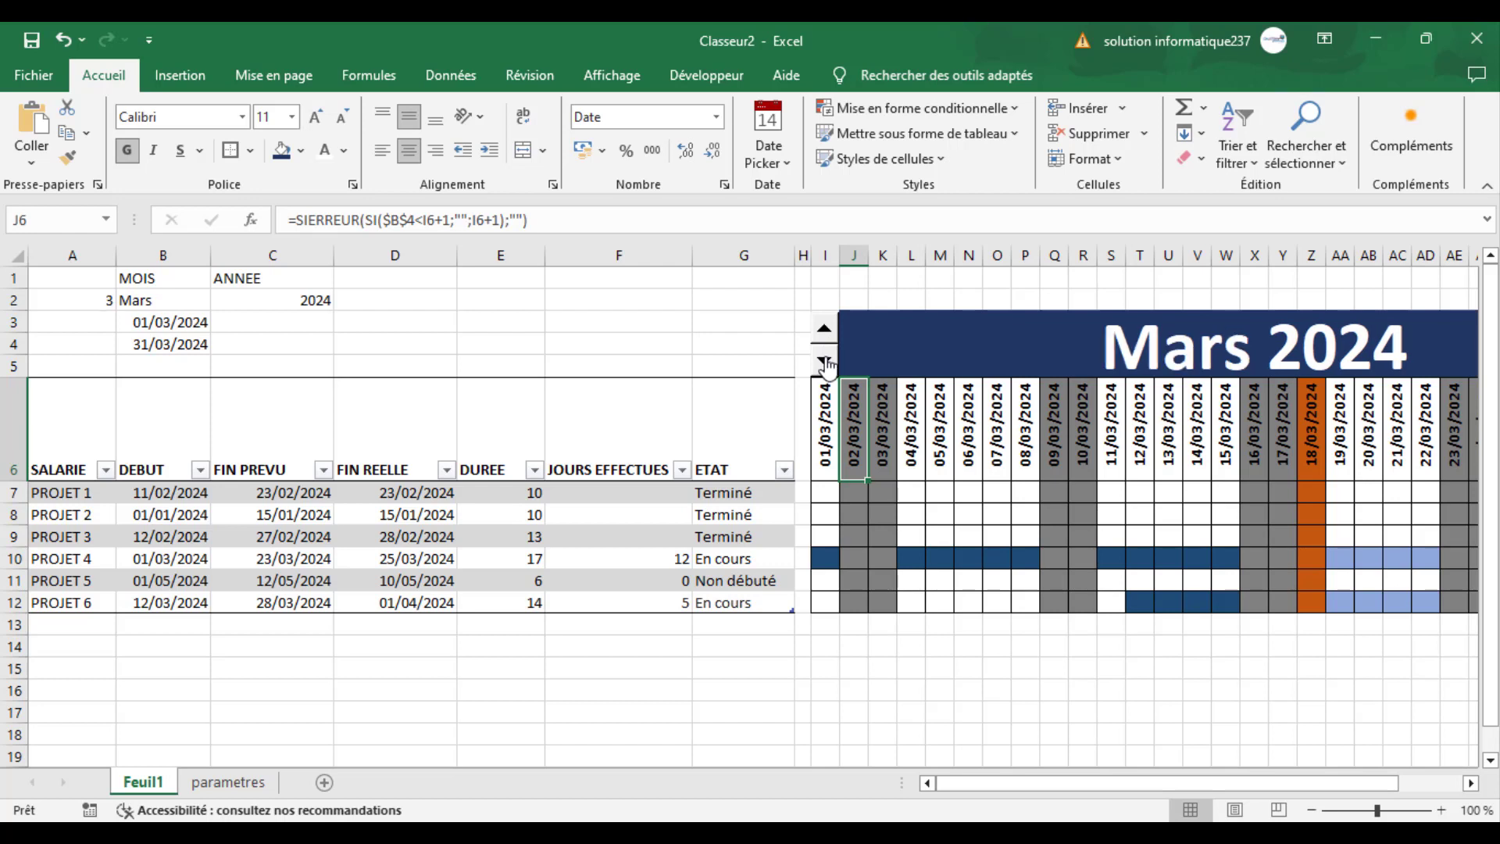
{"action": "left_click", "coordinate": [825, 361]}
{"action": "left_click", "coordinate": [826, 335]}
{"action": "left_click", "coordinate": [827, 335]}
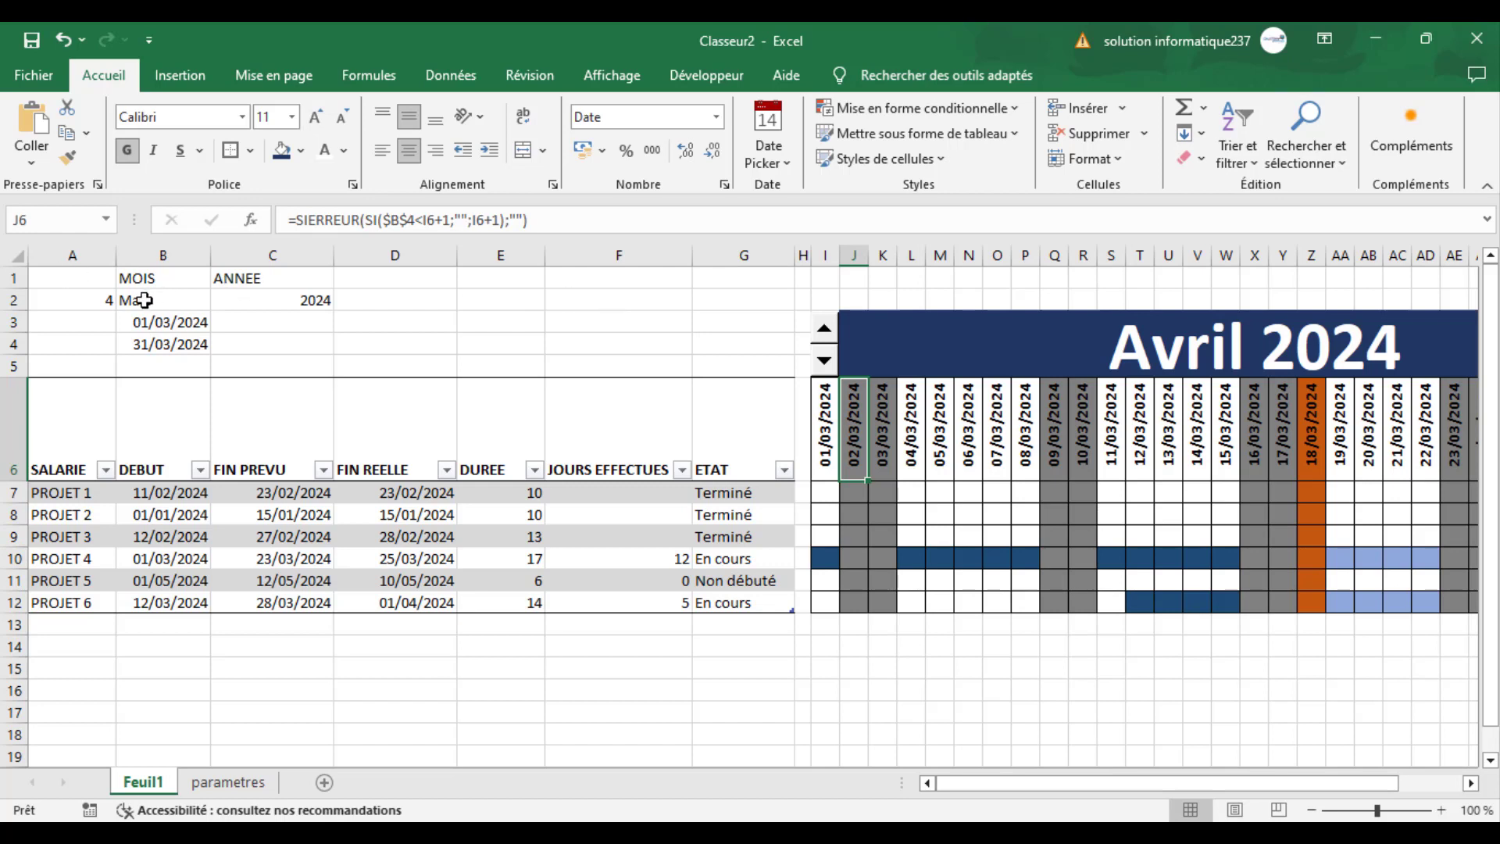
- Replace the month in cell B2 with the start of a RECHERCHEV formula using A2 as the lookup value
{"action": "left_click", "coordinate": [145, 300]}
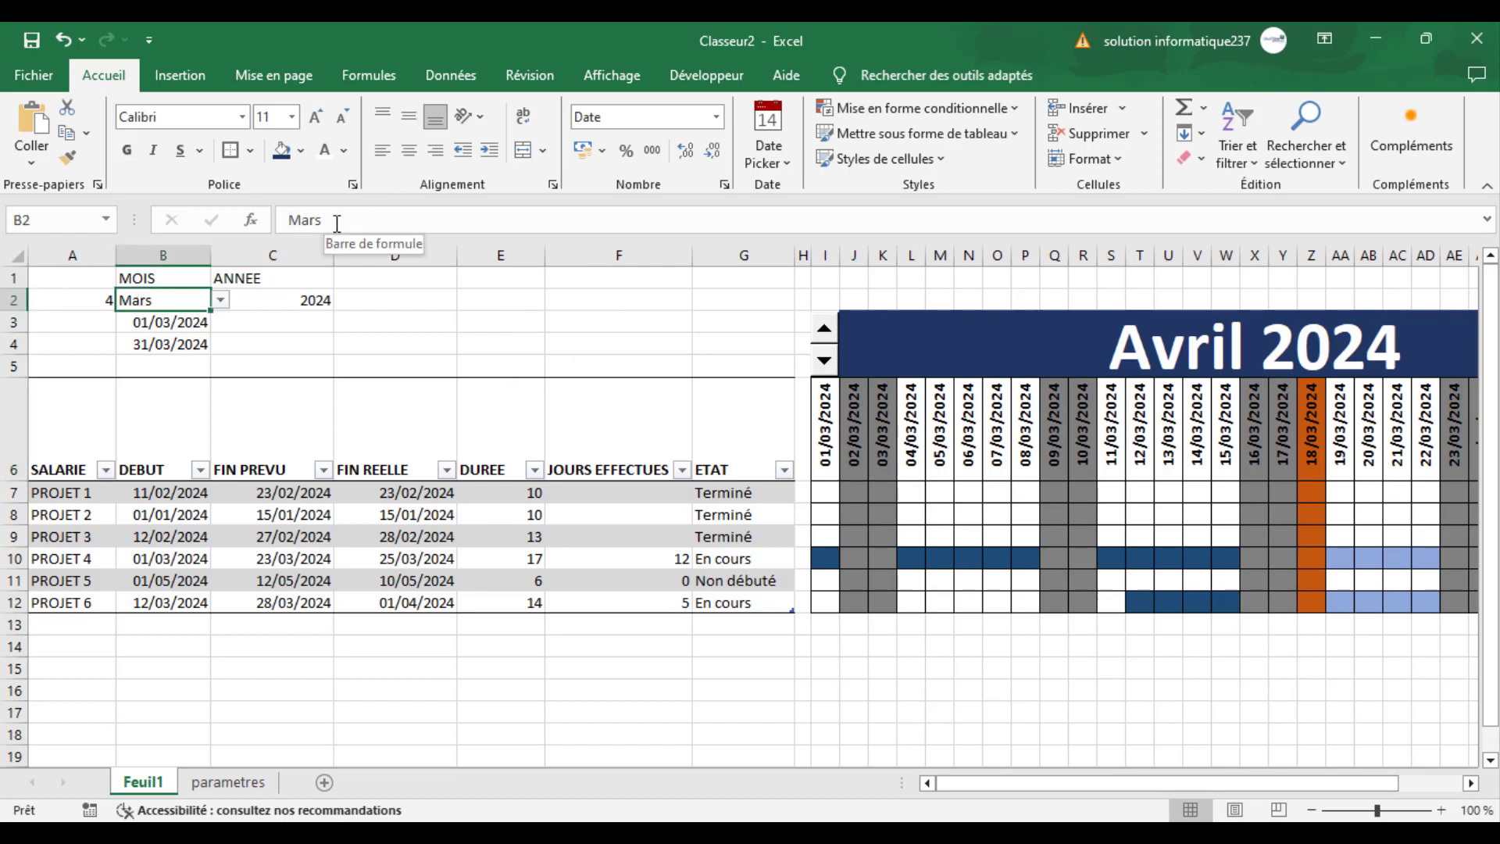
{"action": "type", "text": "="}
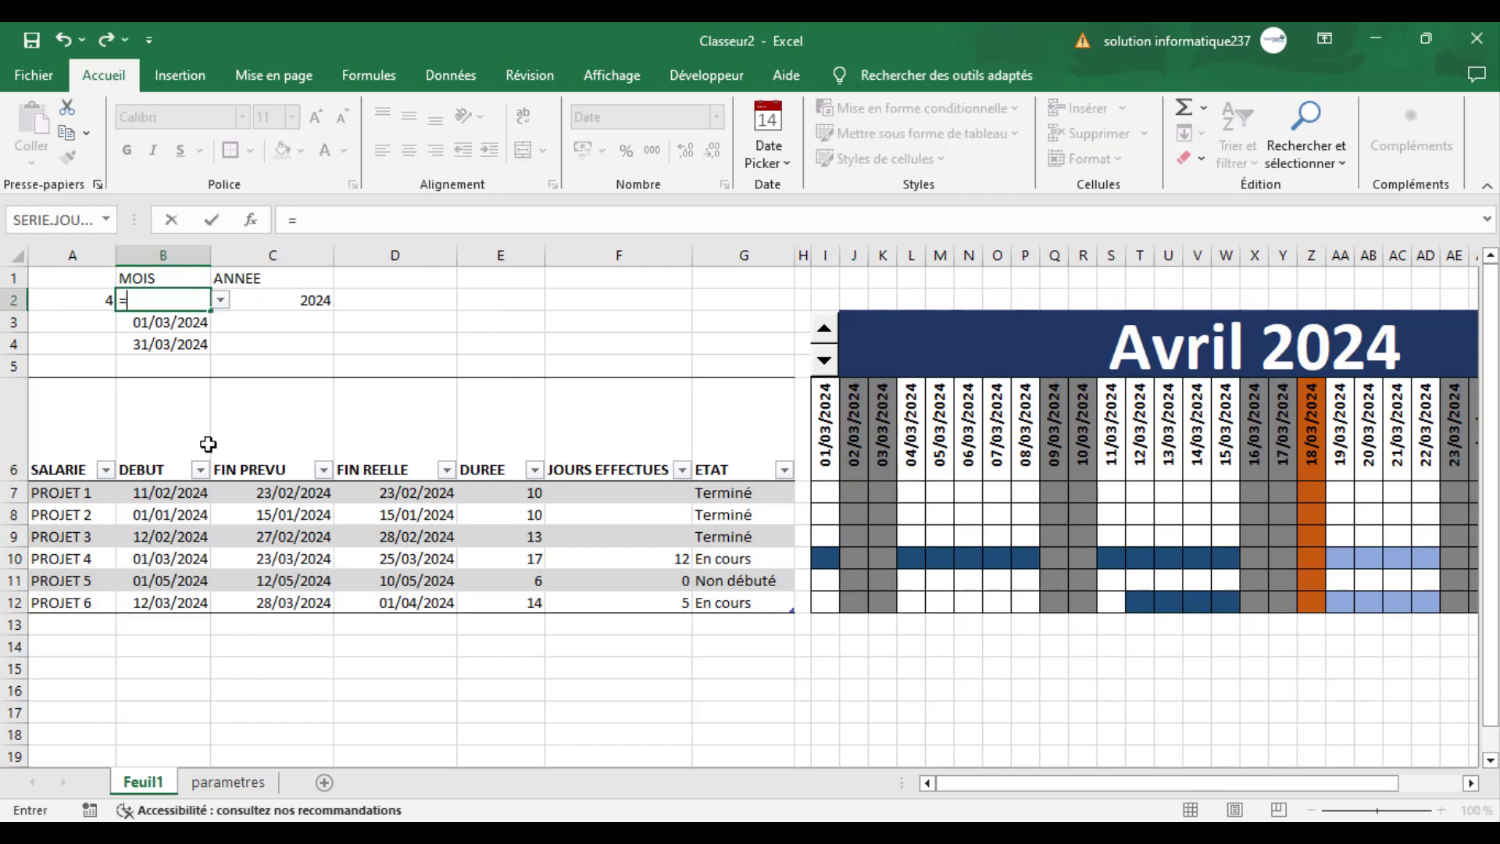
{"action": "type", "text": "rech"}
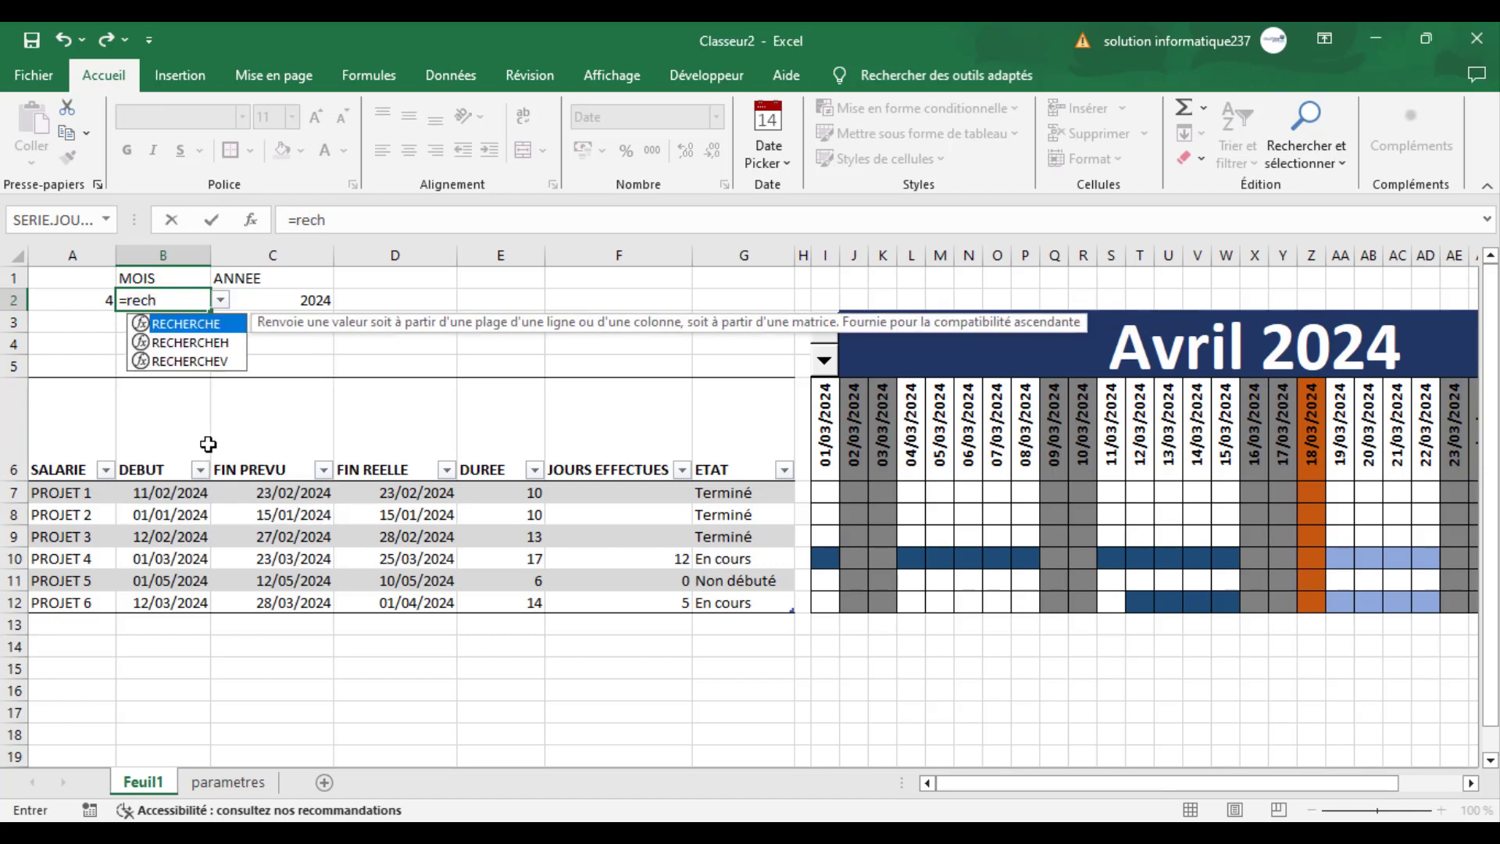
{"action": "key", "text": "Down"}
{"action": "key", "text": "Down"}
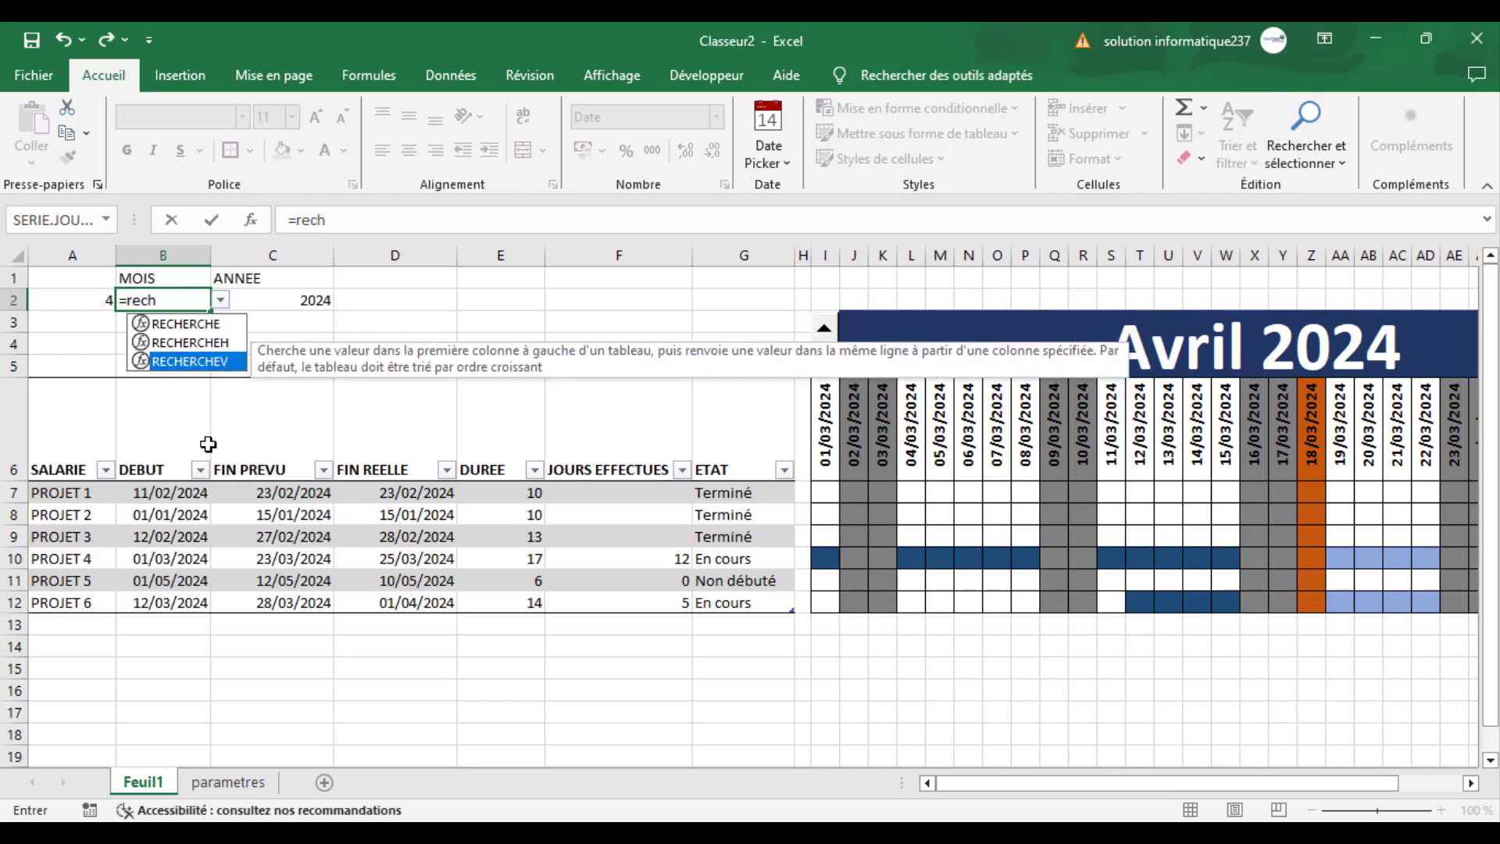
{"action": "key", "text": "Tab"}
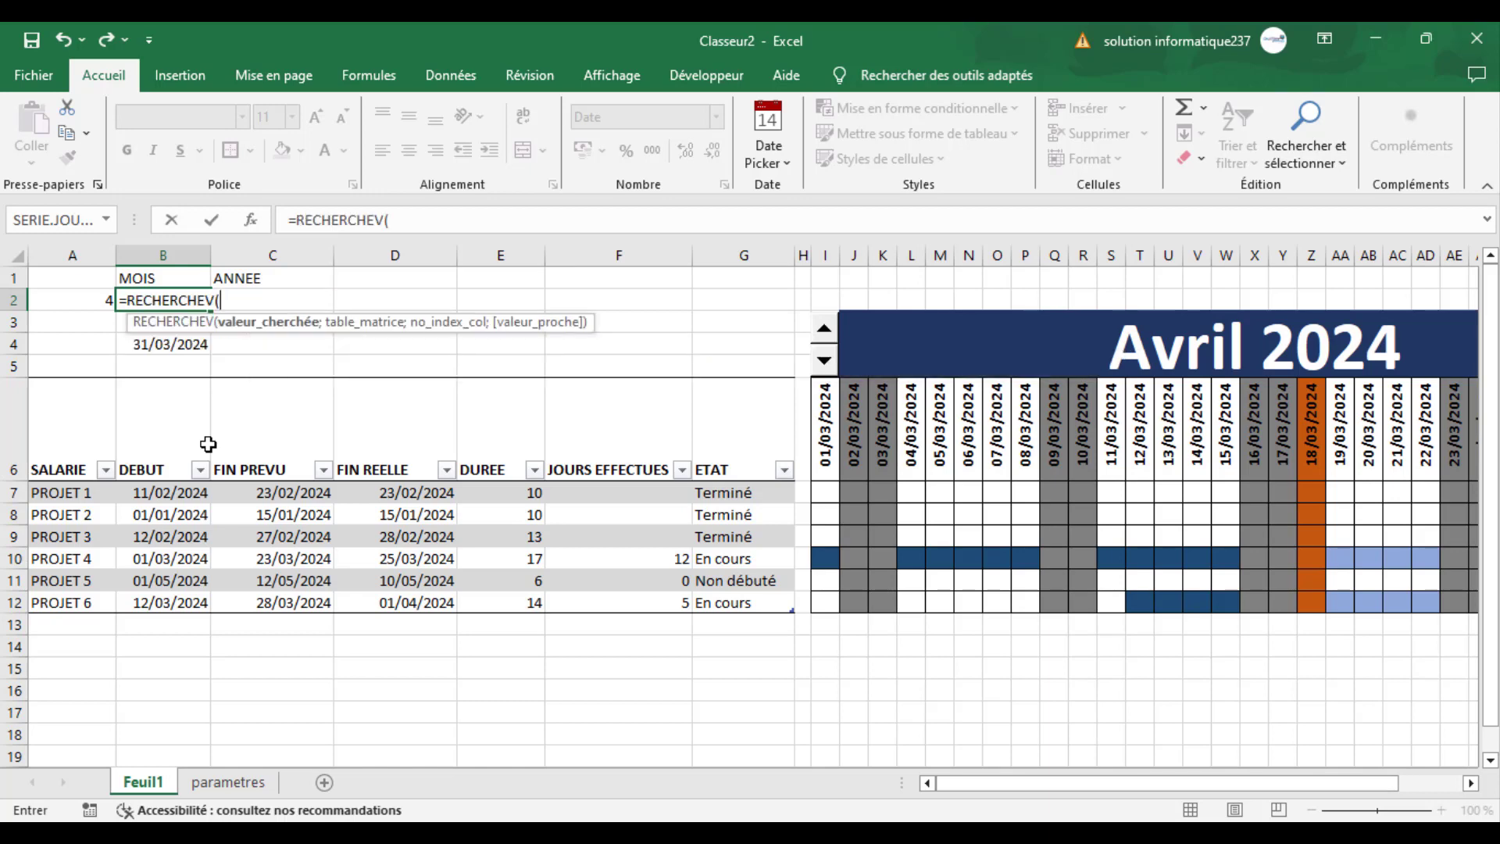
{"action": "left_click", "coordinate": [93, 301]}
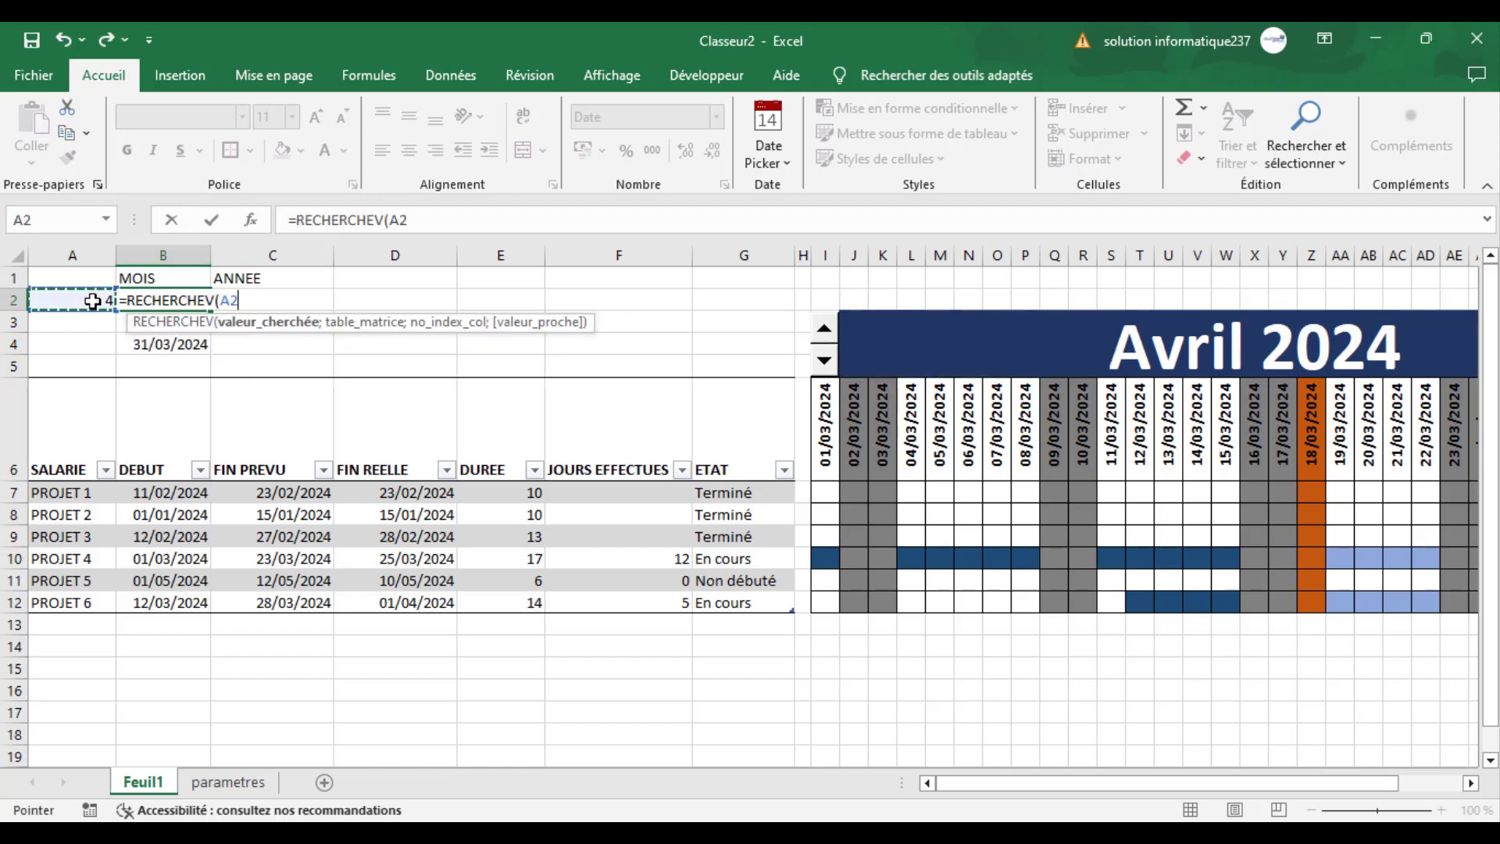
{"action": "type", "text": ";"}
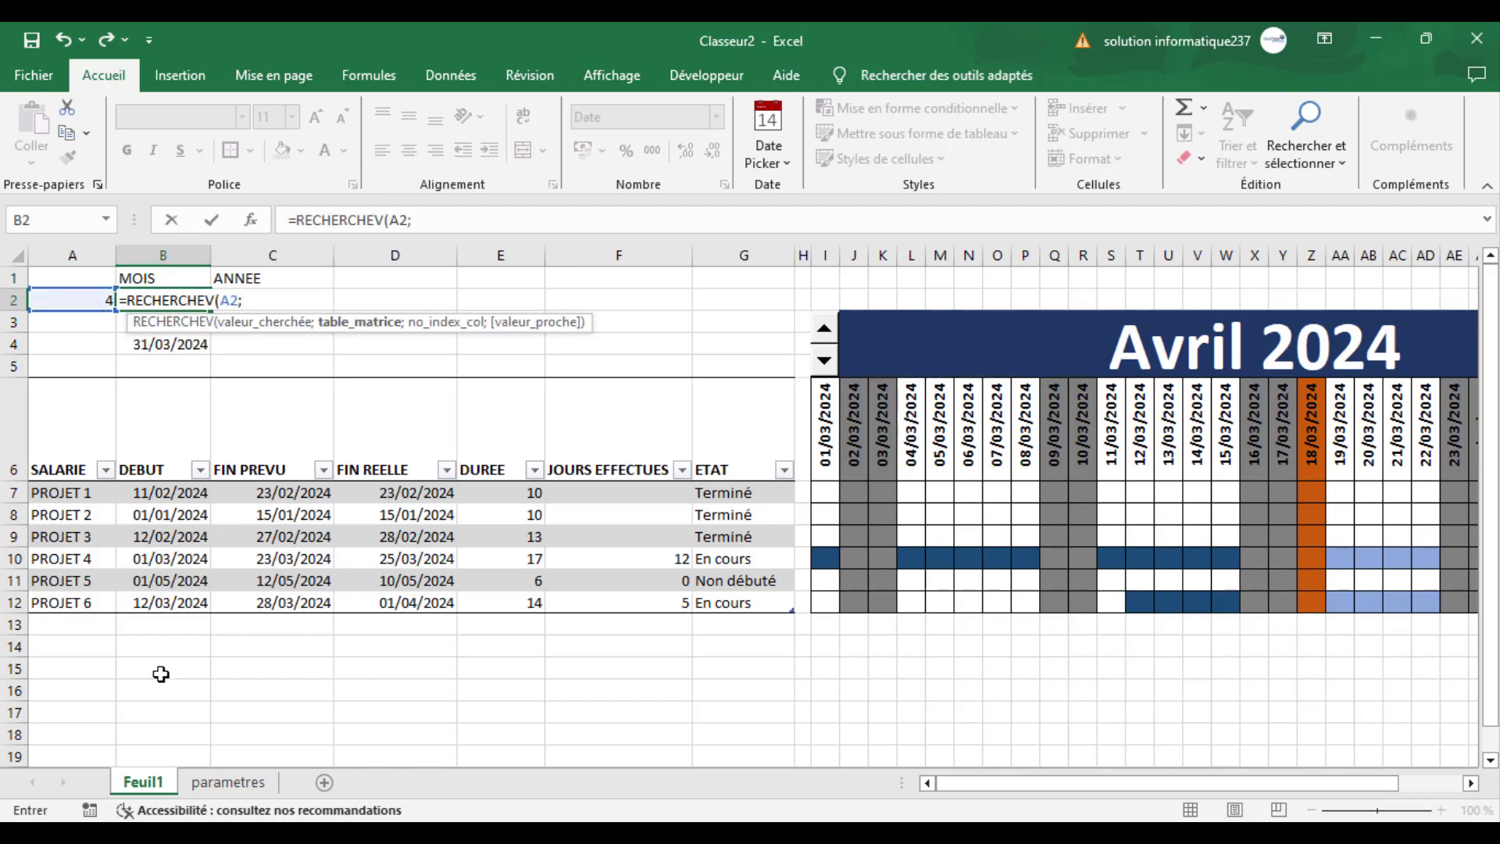
- Complete the B2 formula with table parametres!$C$6:$D$17, column index 2 and exact match 0
{"action": "left_click", "coordinate": [226, 781]}
{"action": "left_click_drag", "start_coordinate": [265, 379], "coordinate": [338, 623]}
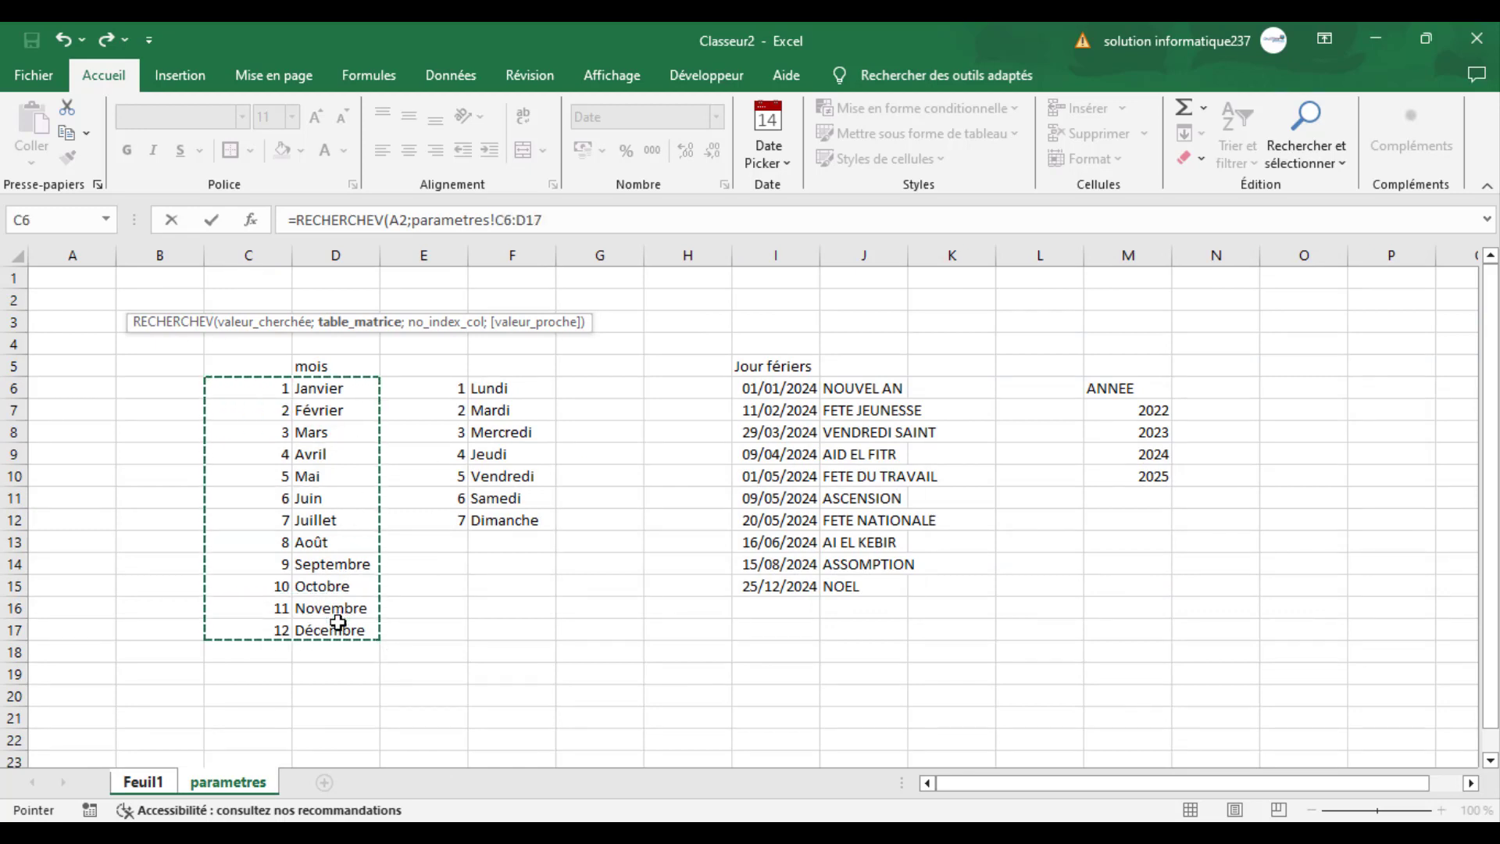
{"action": "key", "text": "F4"}
{"action": "type", "text": ";"}
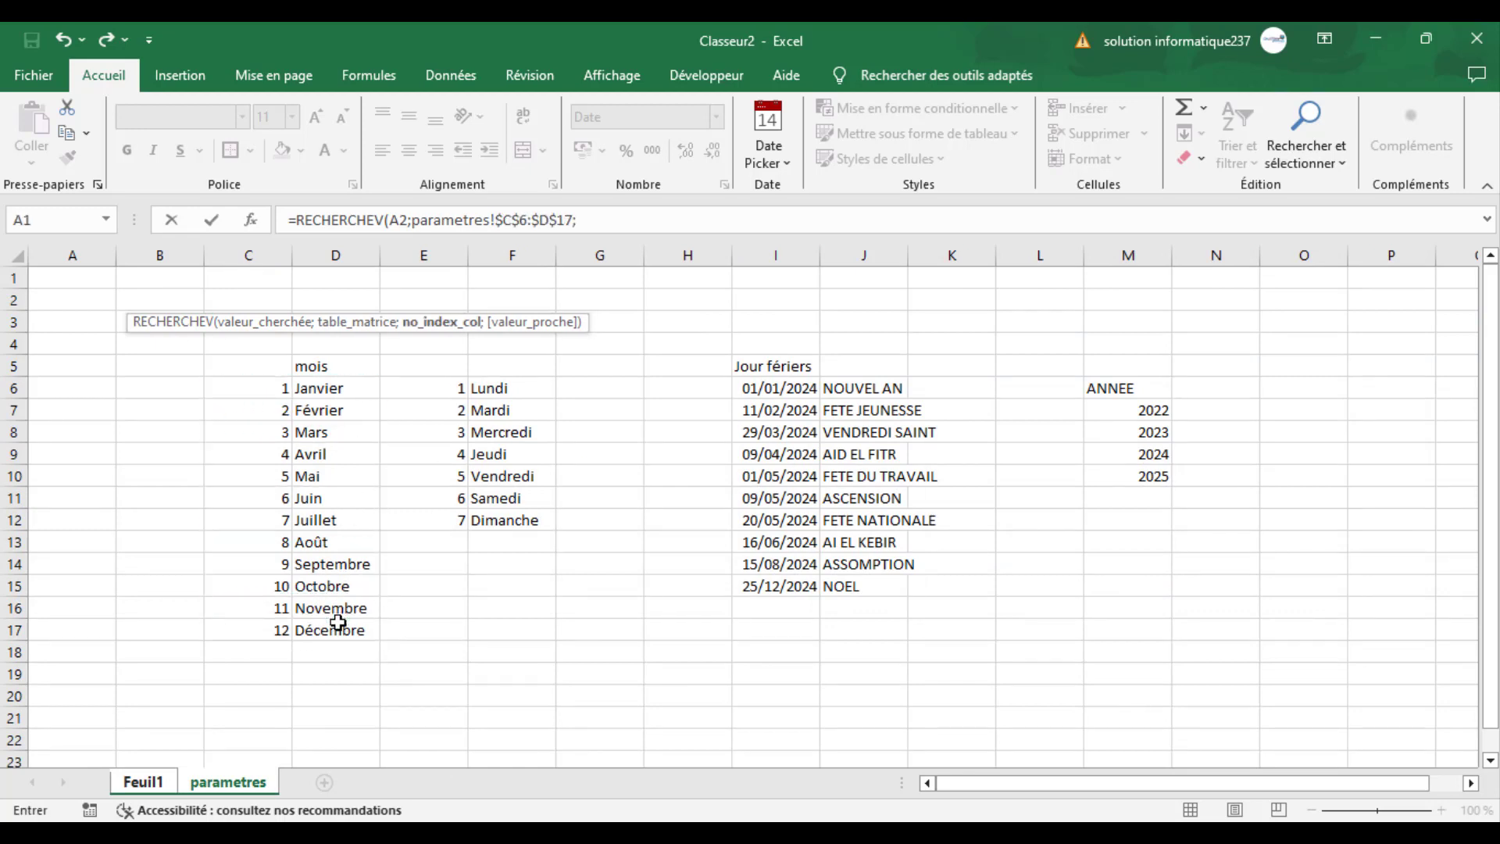
{"action": "type", "text": "2;"}
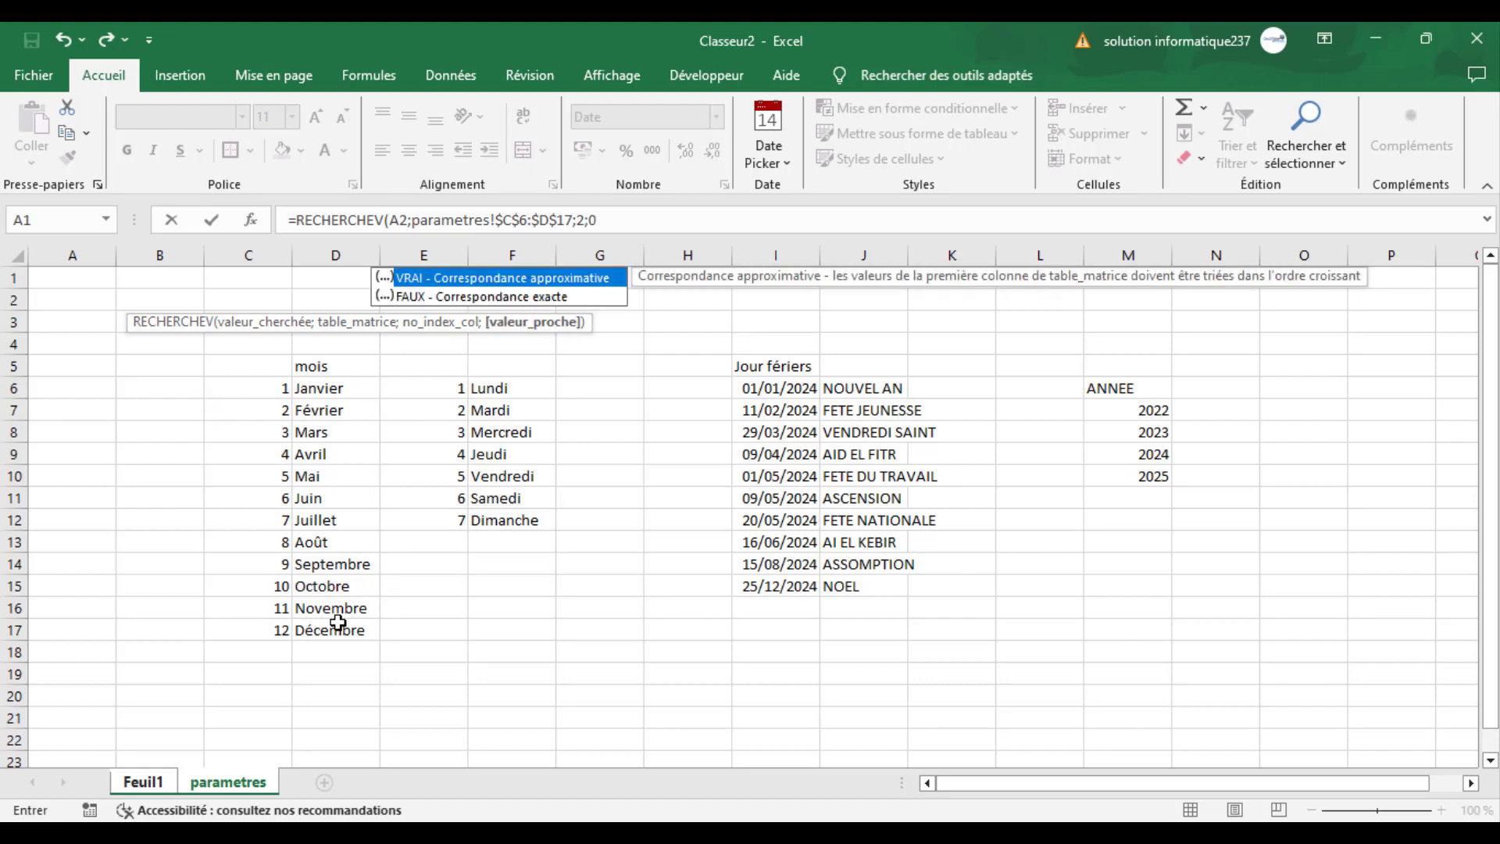
{"action": "type", "text": "0)"}
{"action": "key", "text": "Return"}
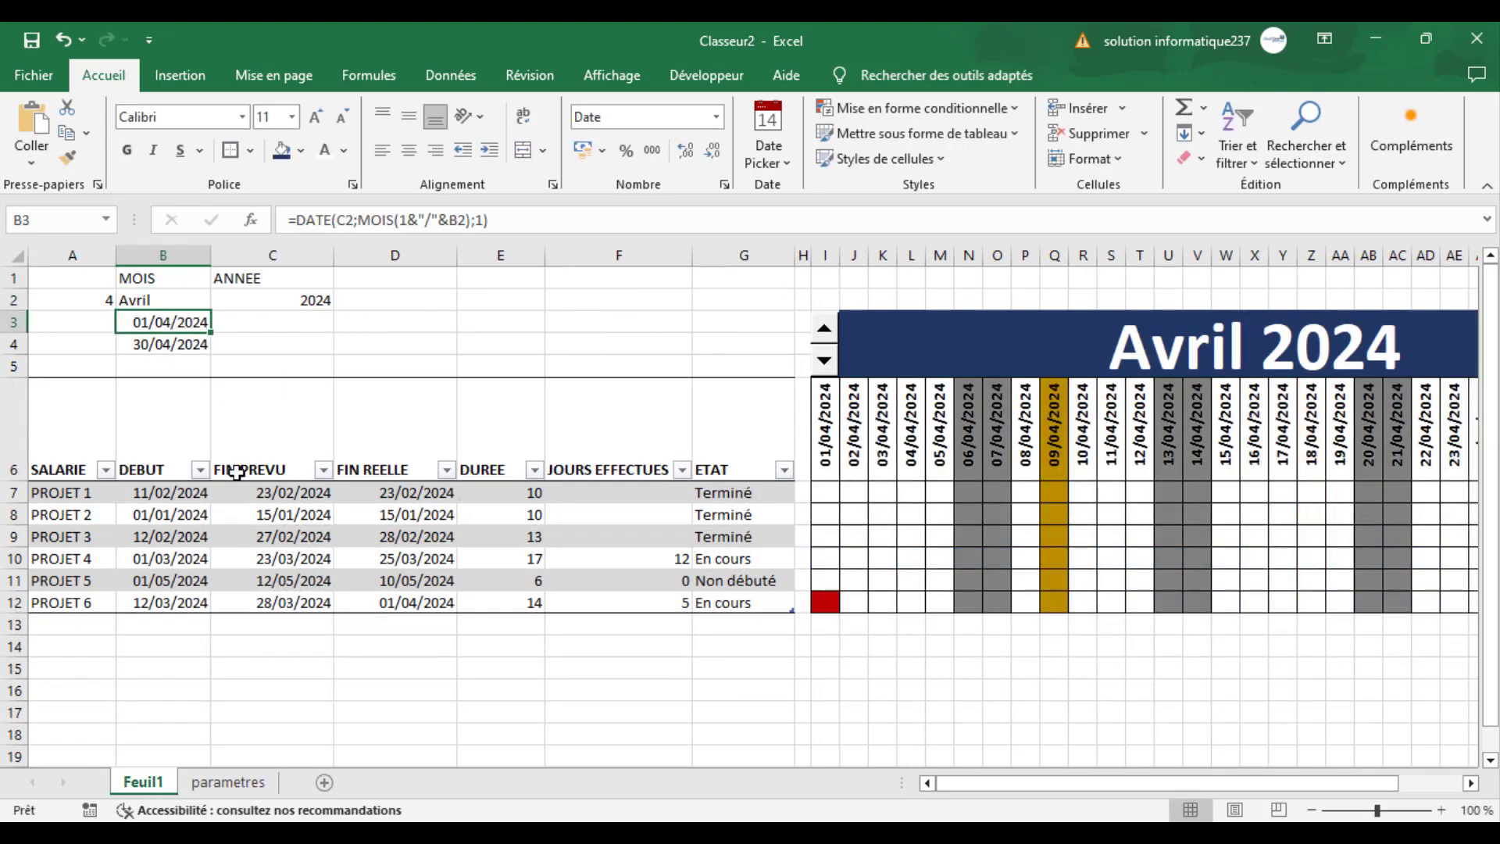
{"action": "left_click", "coordinate": [172, 300]}
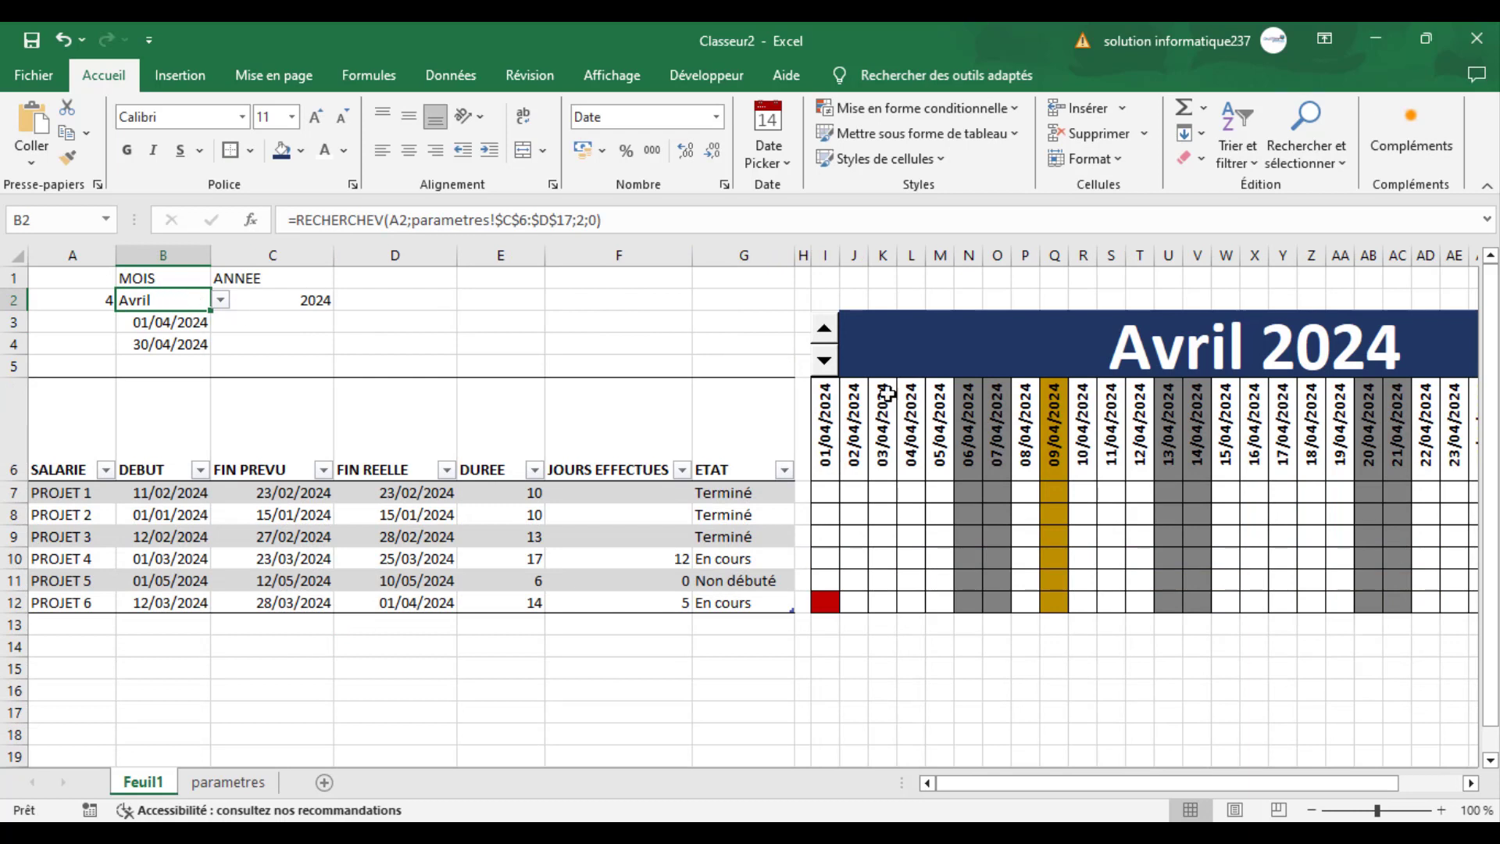
- Test the calendar's month switching in both directions with the spin button above column I, stopping at Mai 2024
{"action": "left_click", "coordinate": [824, 330]}
{"action": "left_click", "coordinate": [823, 330]}
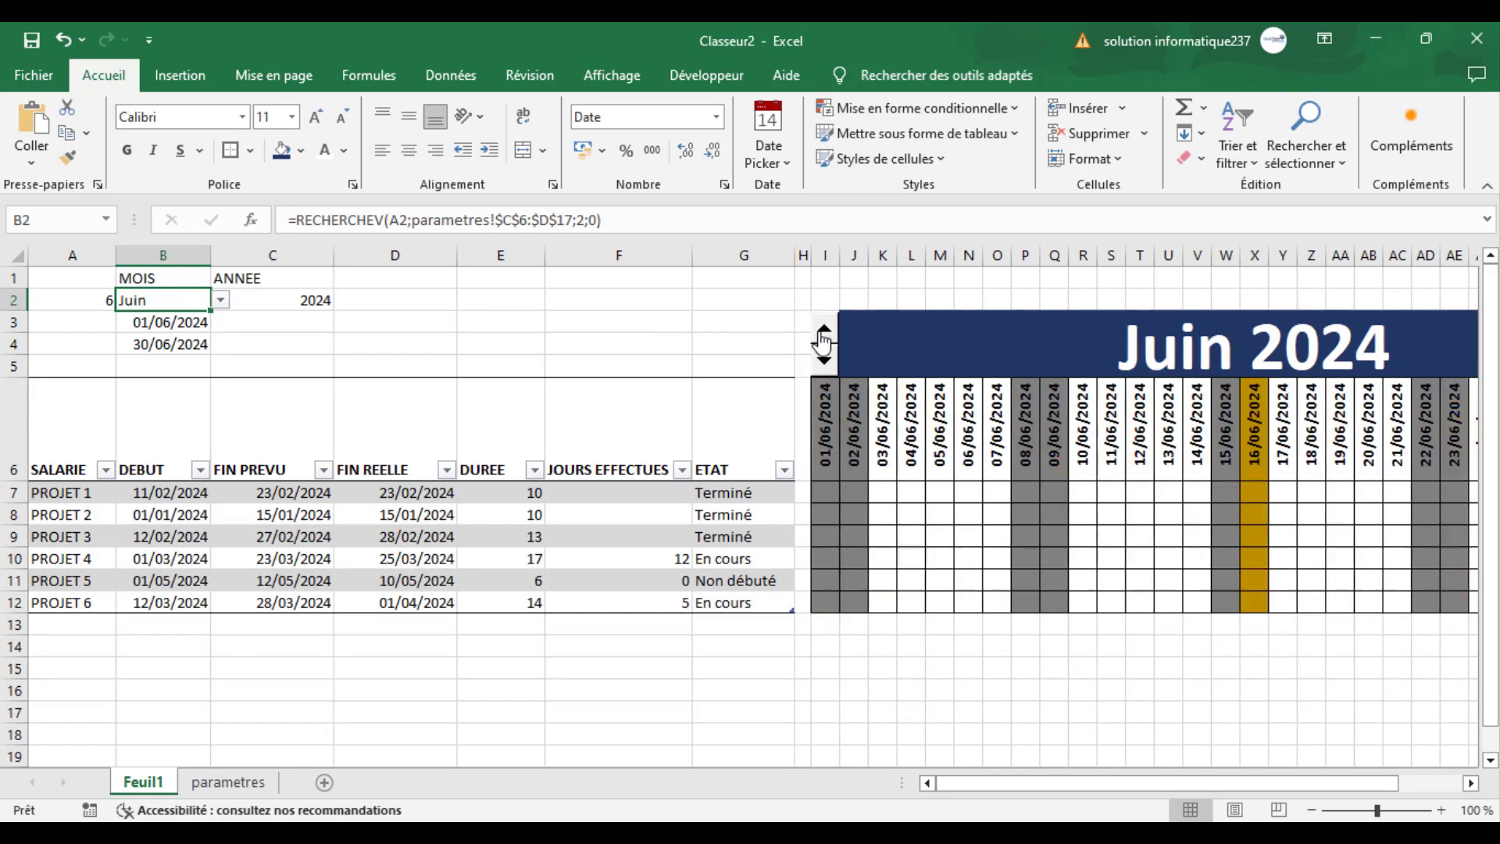
{"action": "left_click", "coordinate": [824, 330]}
{"action": "left_click", "coordinate": [824, 330]}
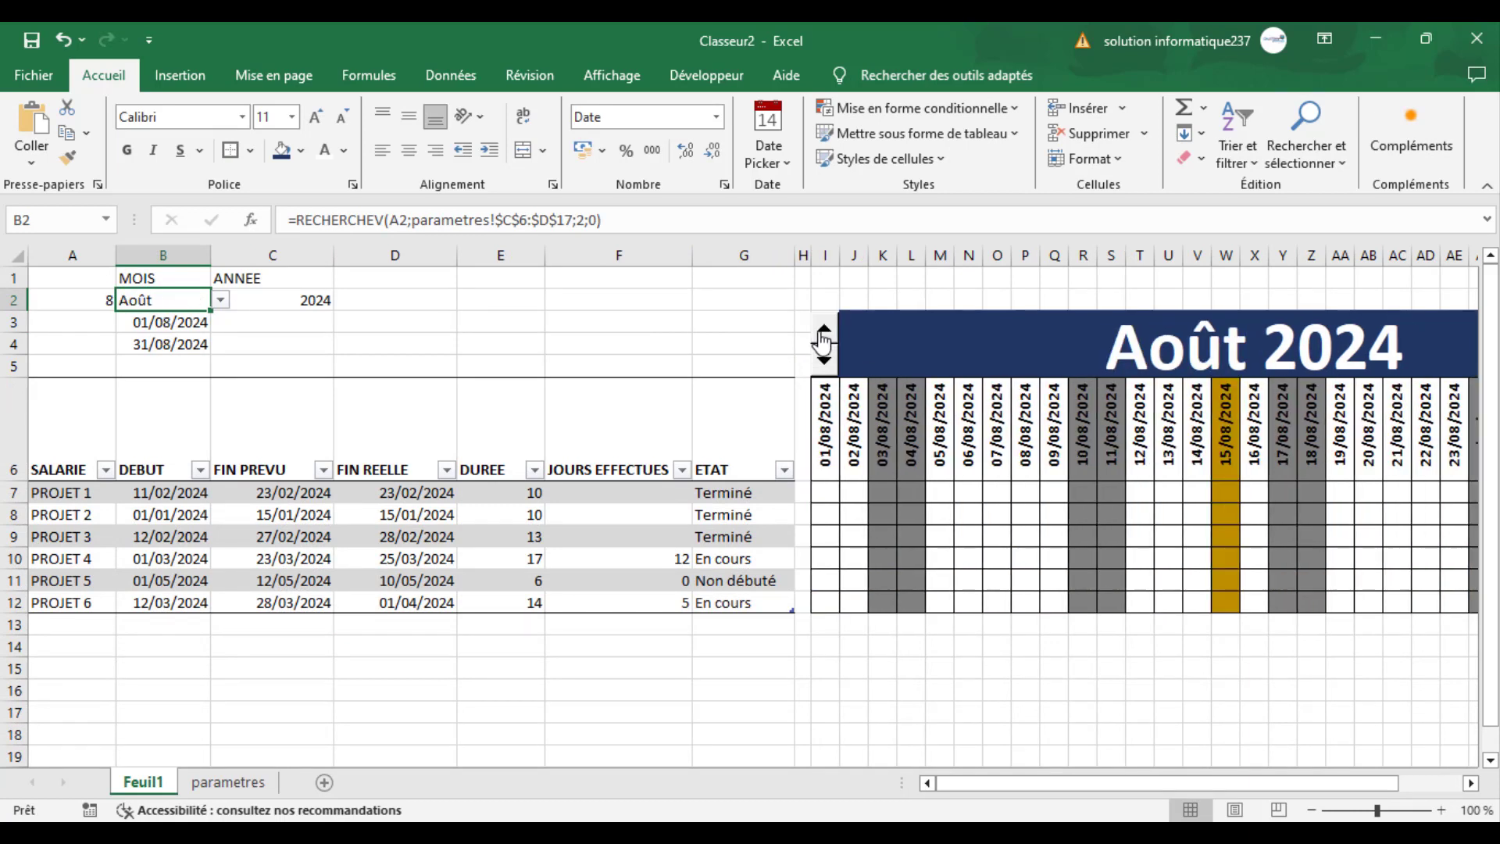
{"action": "left_click", "coordinate": [825, 359]}
{"action": "left_click", "coordinate": [825, 360]}
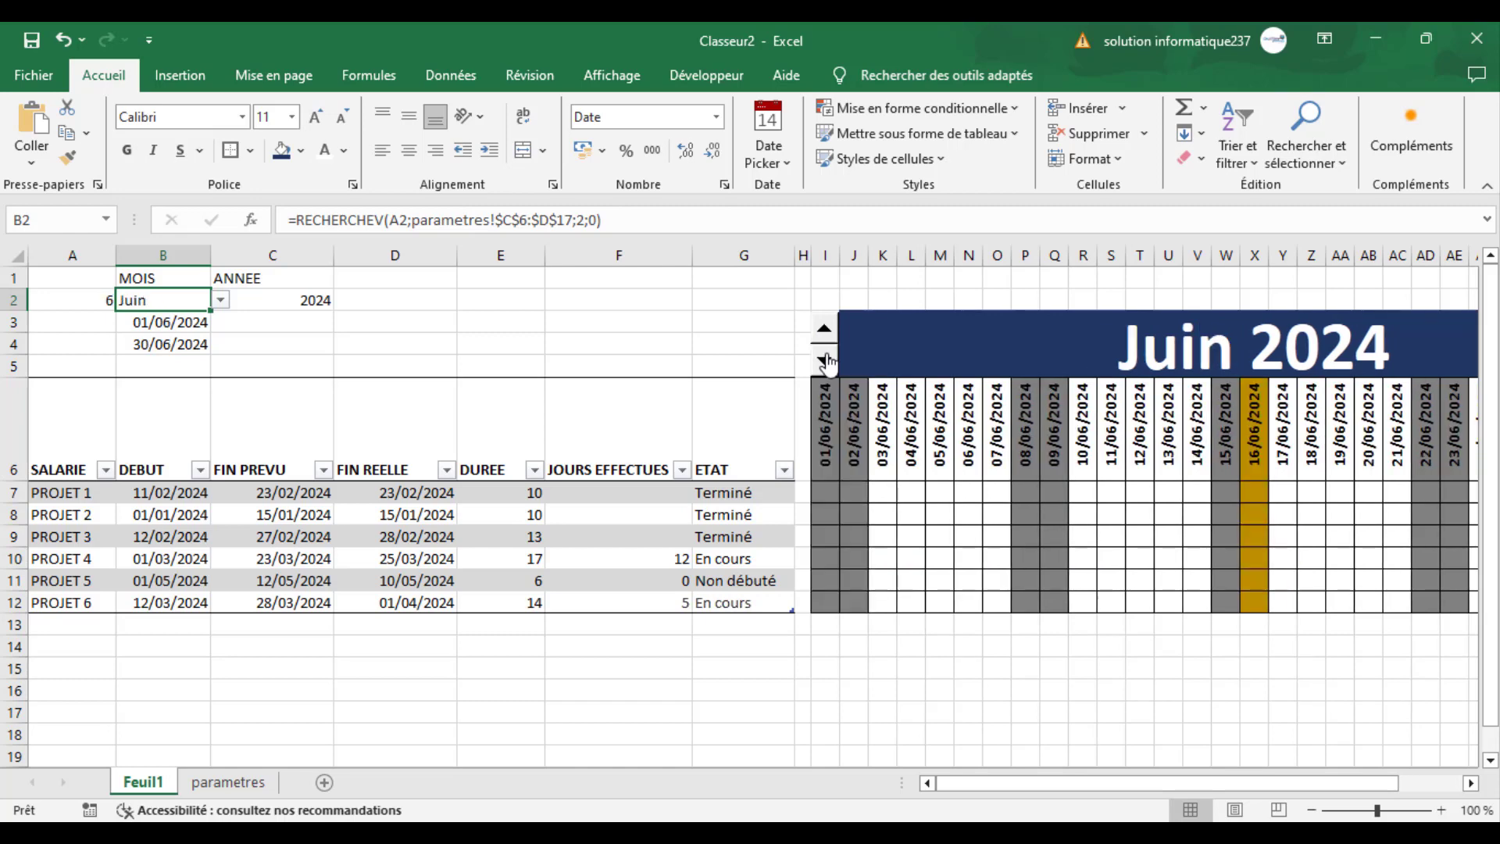
{"action": "left_click", "coordinate": [825, 331]}
{"action": "left_click", "coordinate": [825, 332]}
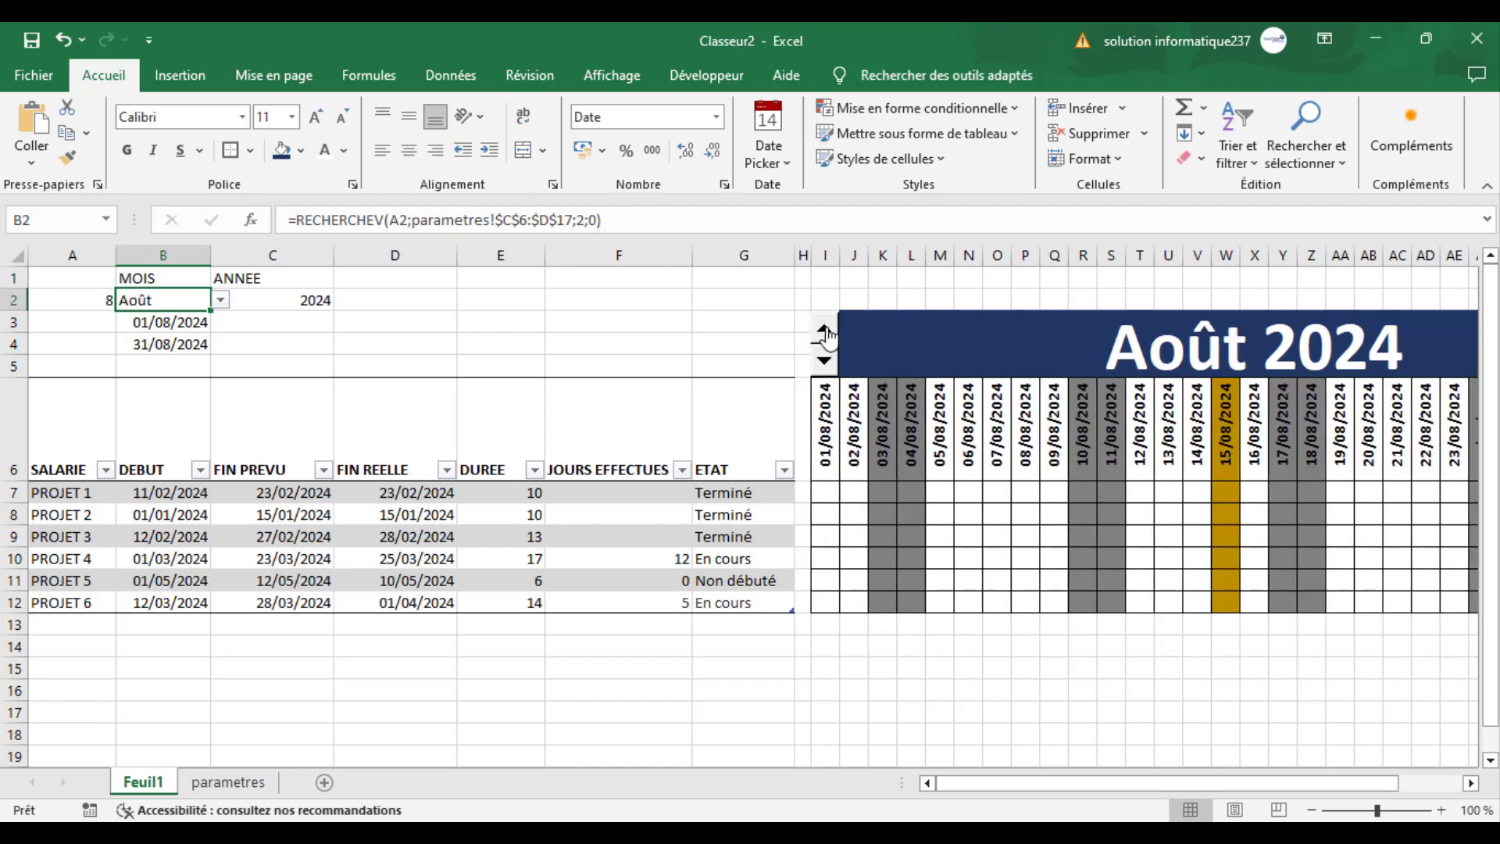
{"action": "left_click", "coordinate": [826, 360]}
{"action": "left_click", "coordinate": [825, 359]}
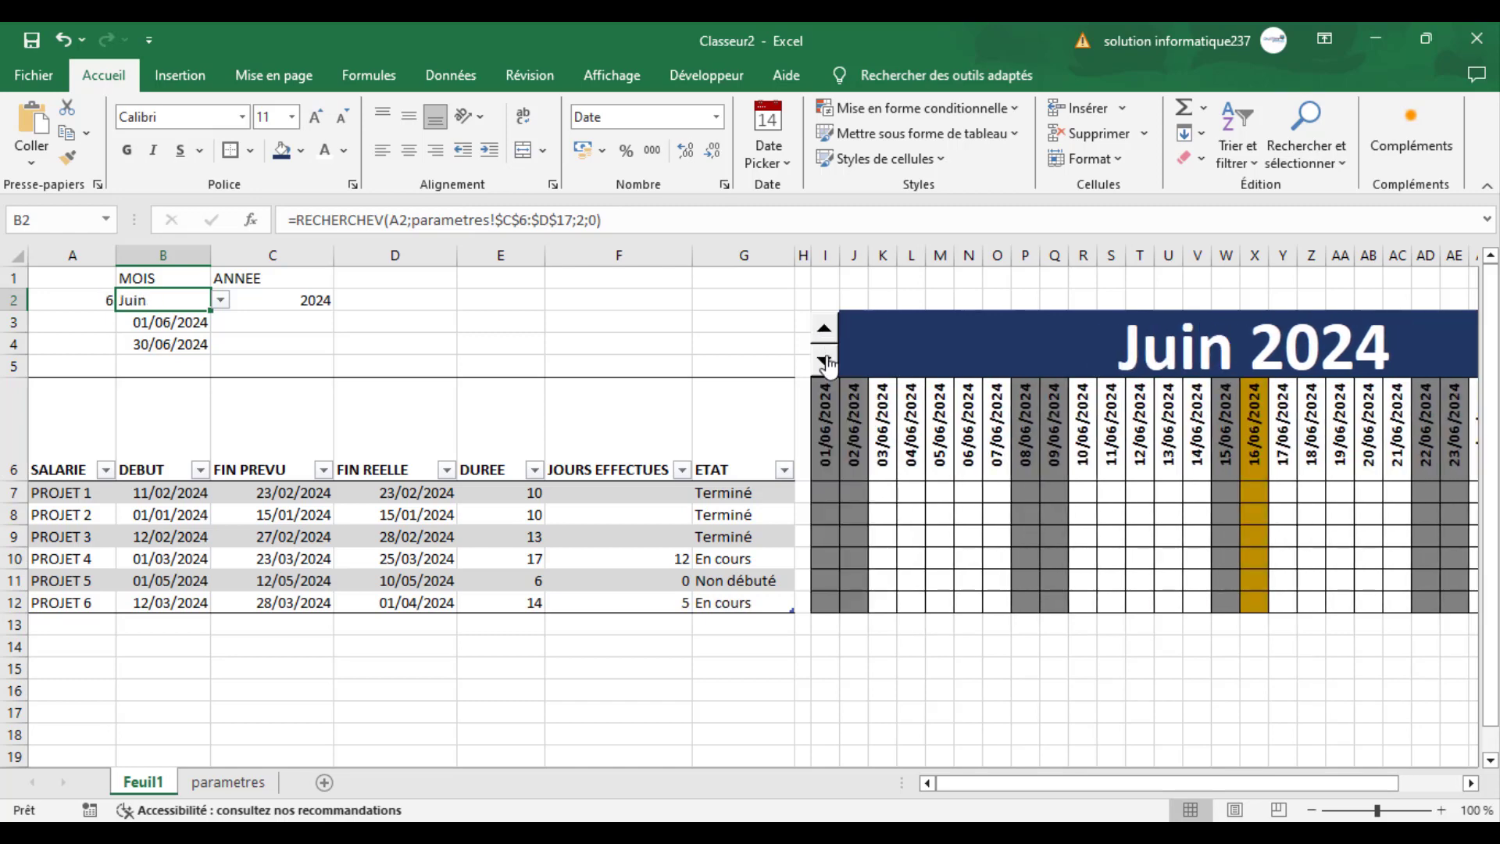
{"action": "left_click", "coordinate": [825, 359]}
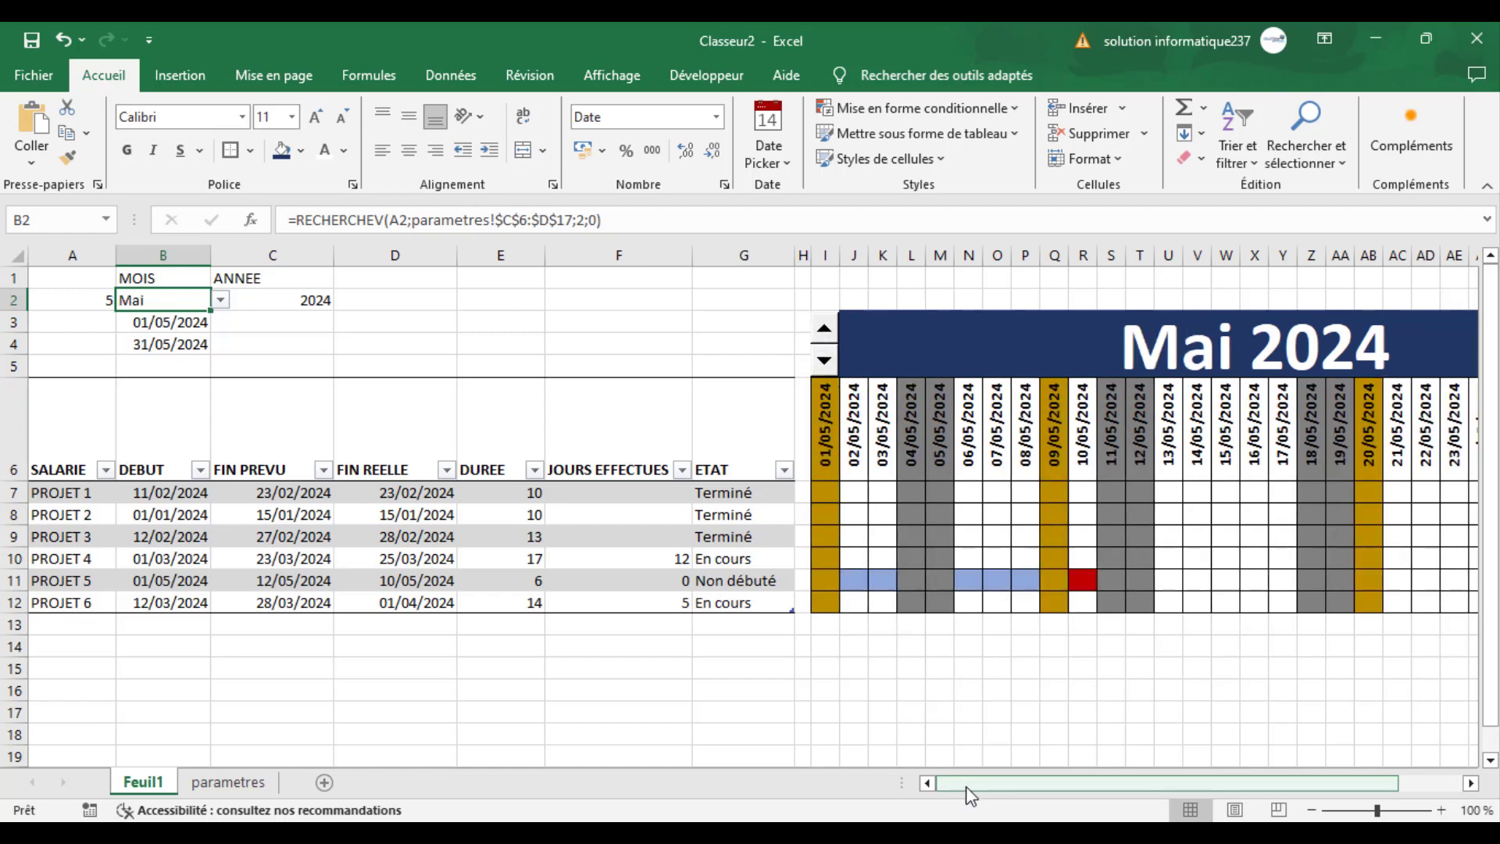
- Hide the helper values in A1:C4 by giving their text a white font color
{"action": "left_click_drag", "start_coordinate": [971, 785], "coordinate": [856, 767]}
{"action": "left_click_drag", "start_coordinate": [235, 324], "coordinate": [183, 286]}
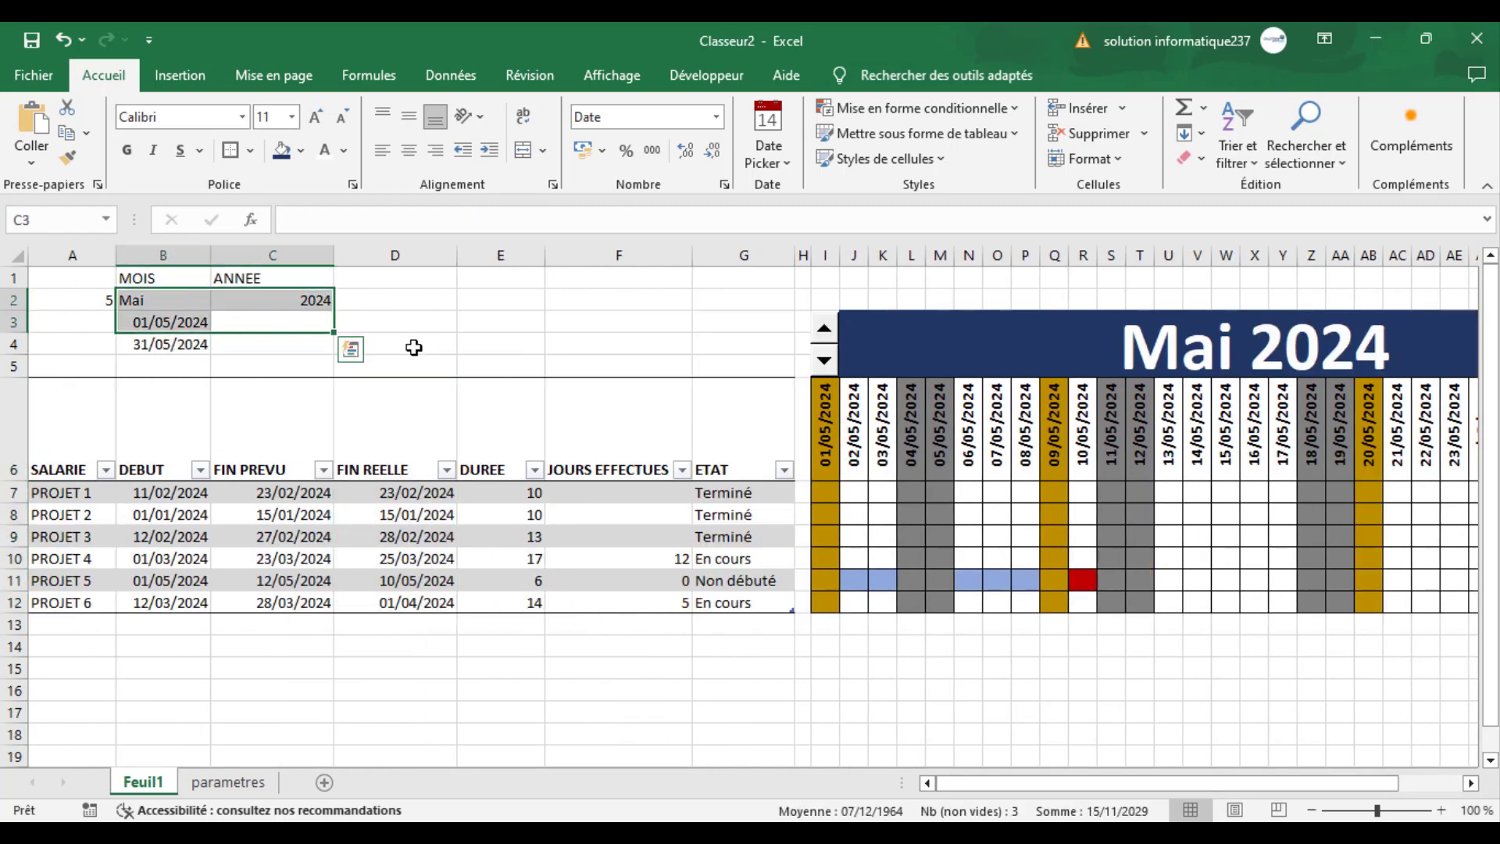
{"action": "left_click", "coordinate": [414, 347]}
{"action": "left_click_drag", "start_coordinate": [315, 342], "coordinate": [102, 261]}
{"action": "key", "text": "Delete"}
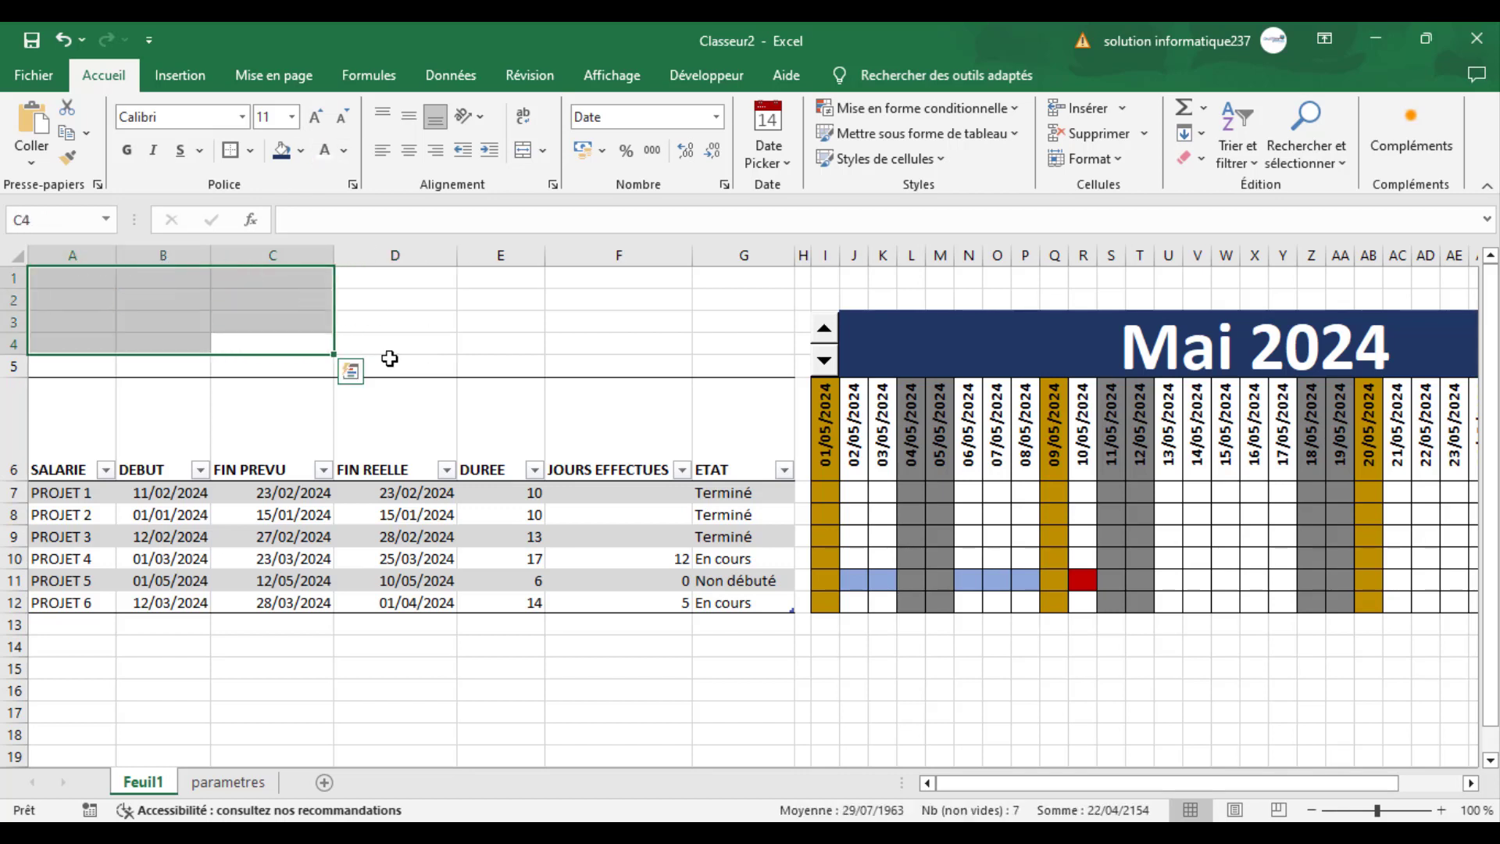
{"action": "left_click", "coordinate": [390, 360]}
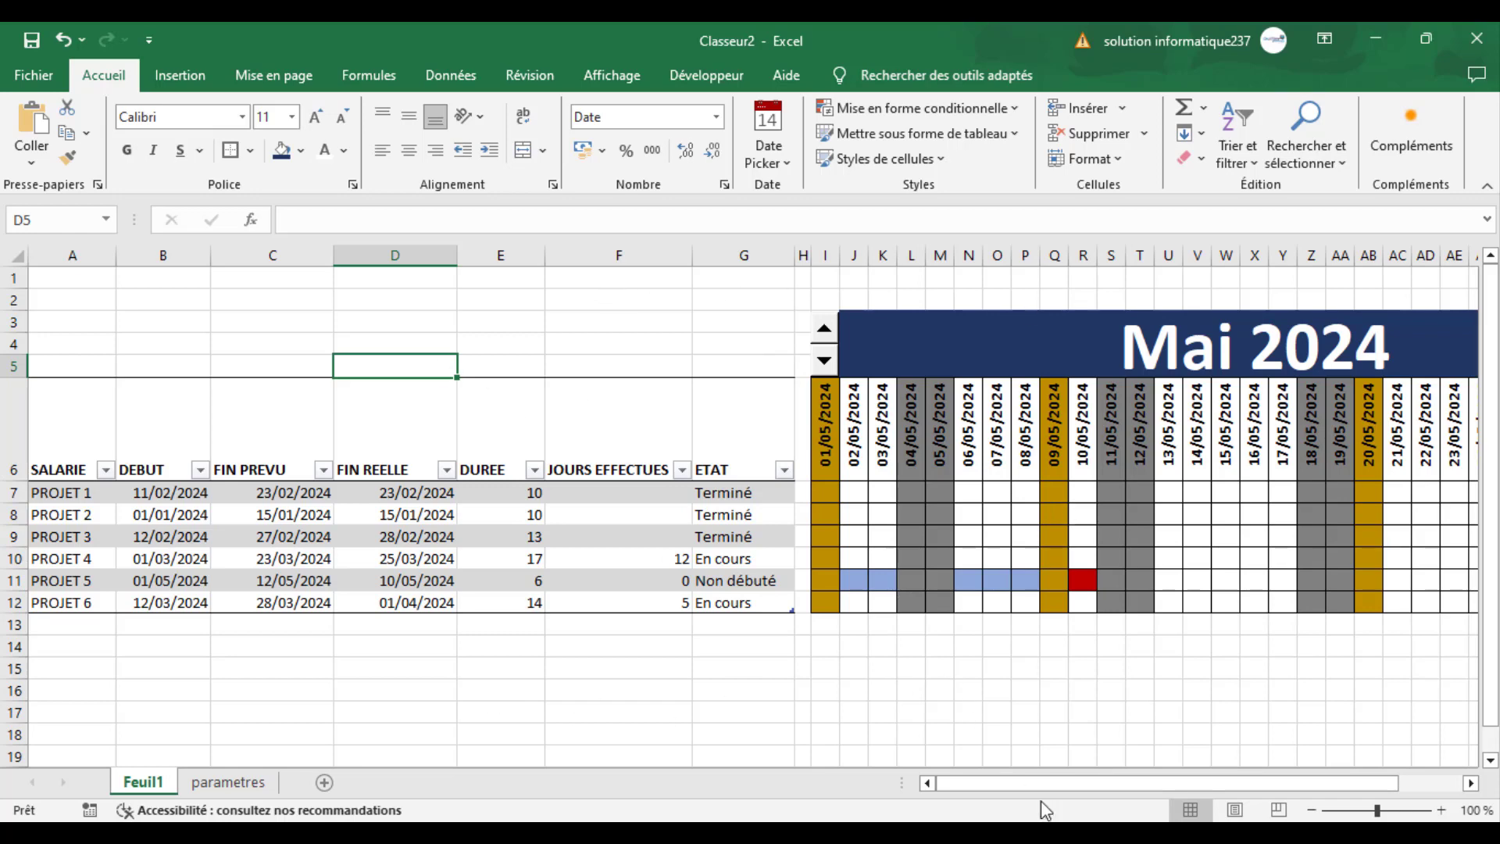
{"action": "left_click_drag", "start_coordinate": [1033, 782], "coordinate": [1234, 783]}
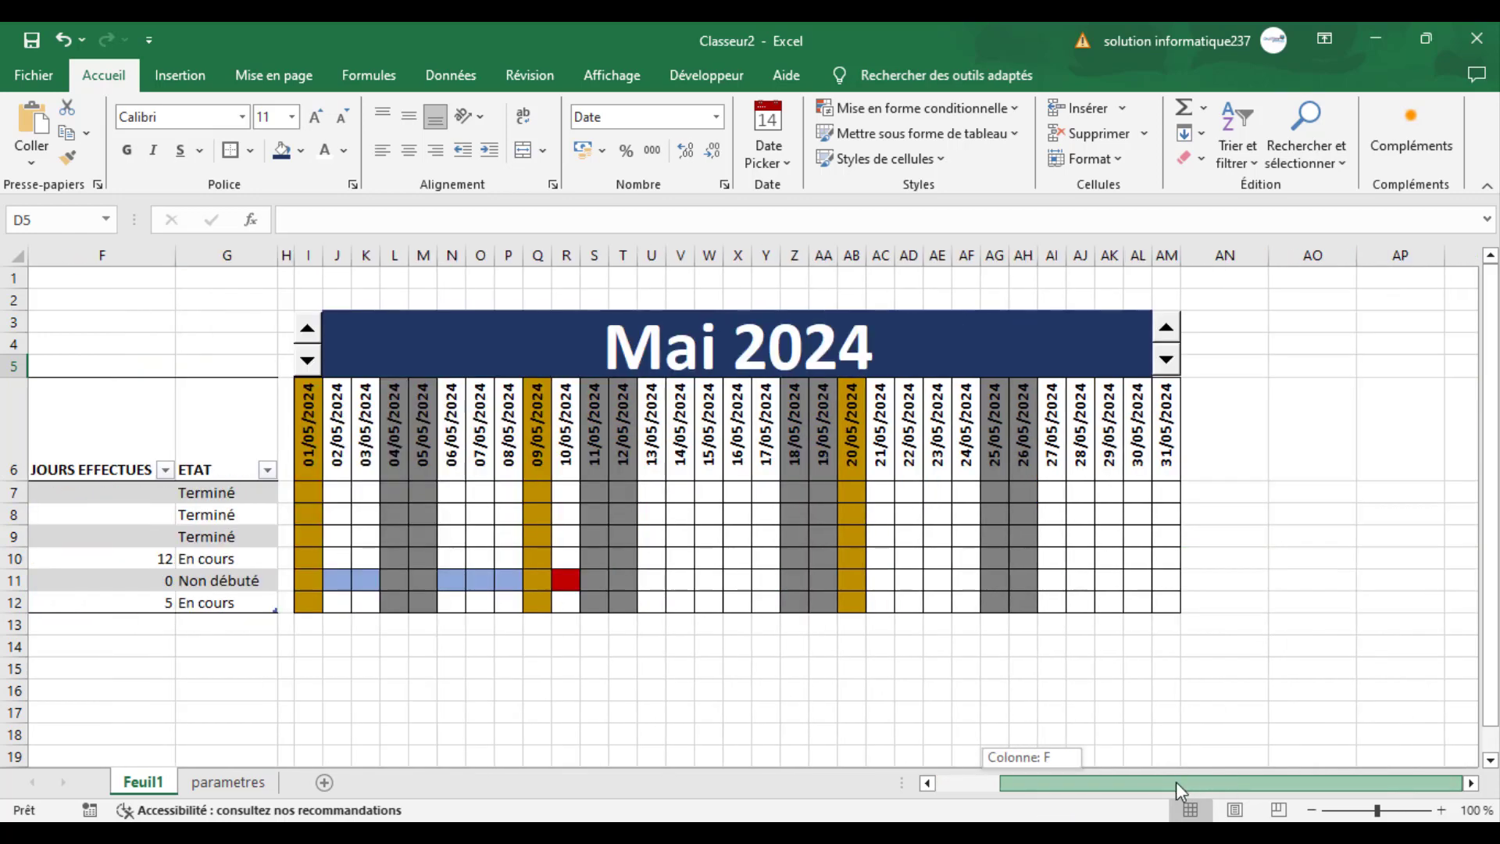
{"action": "left_click_drag", "start_coordinate": [1075, 789], "coordinate": [973, 789]}
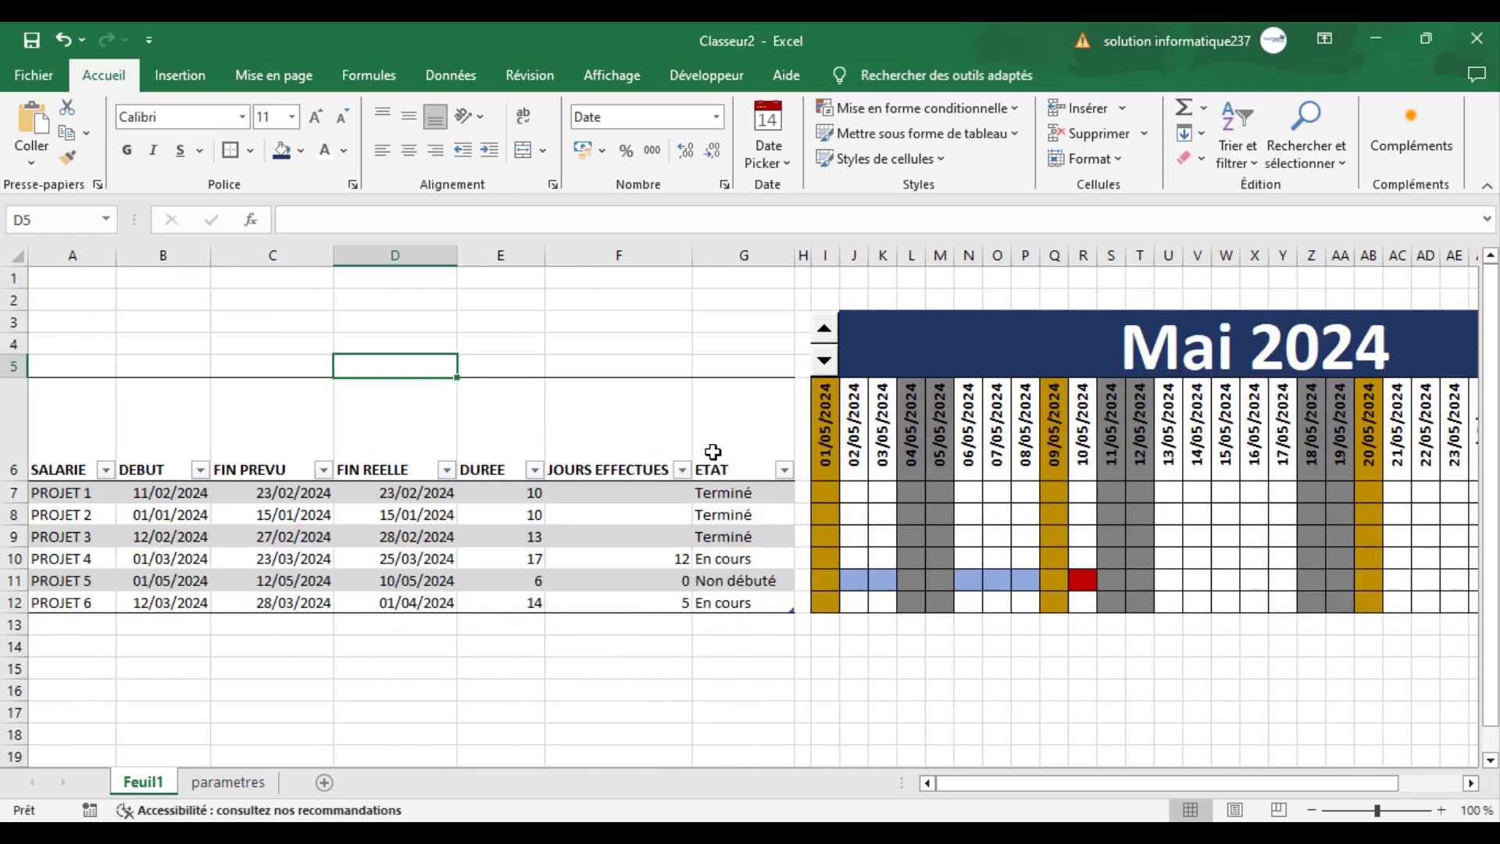
- Start a color legend by filling cell D1 with dark gold and cell D2 with dark blue
{"action": "left_click", "coordinate": [418, 280]}
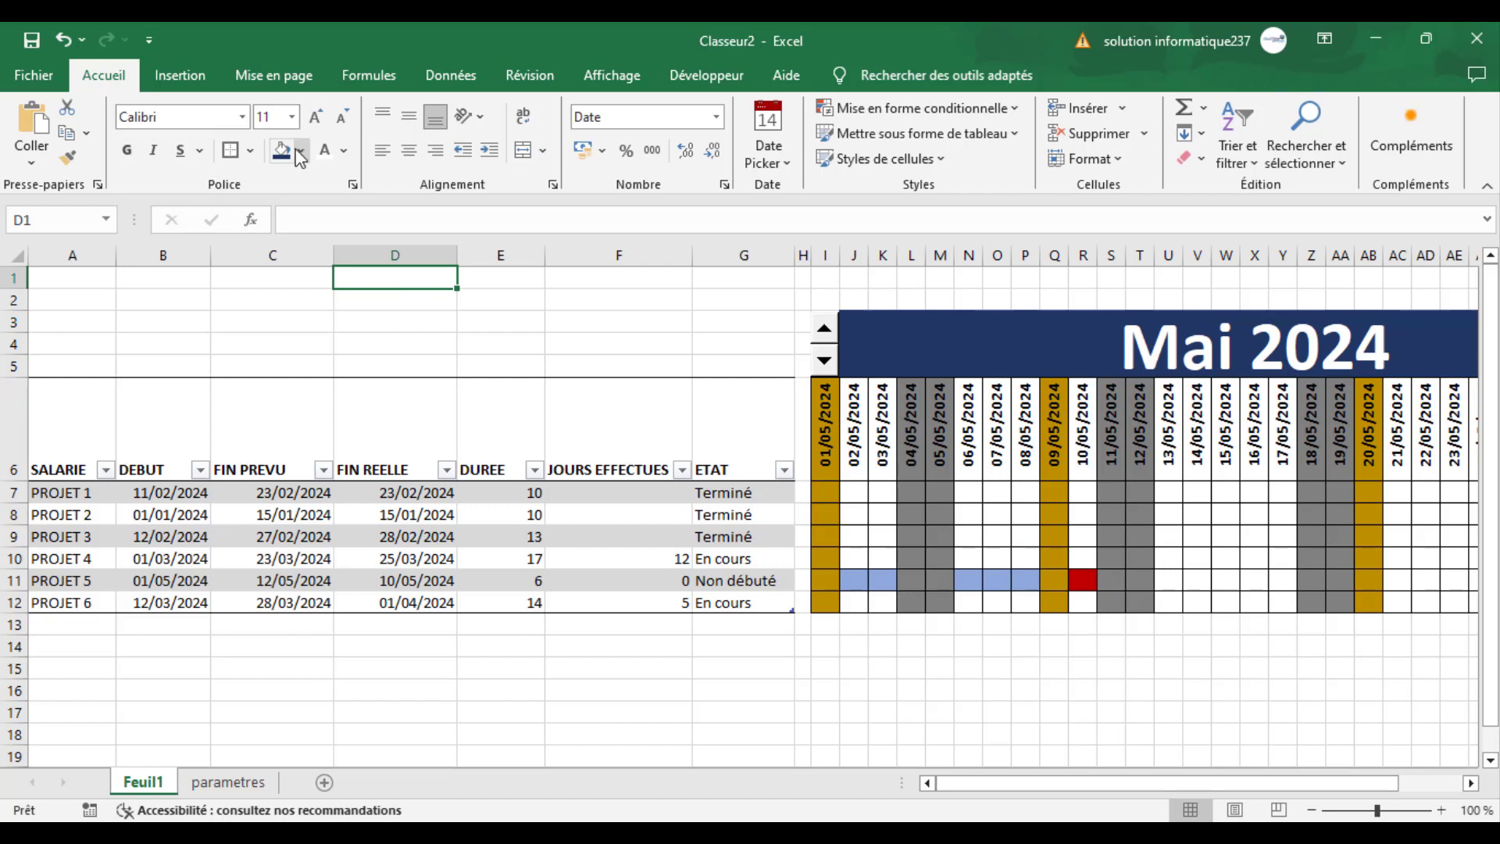
{"action": "left_click", "coordinate": [300, 153]}
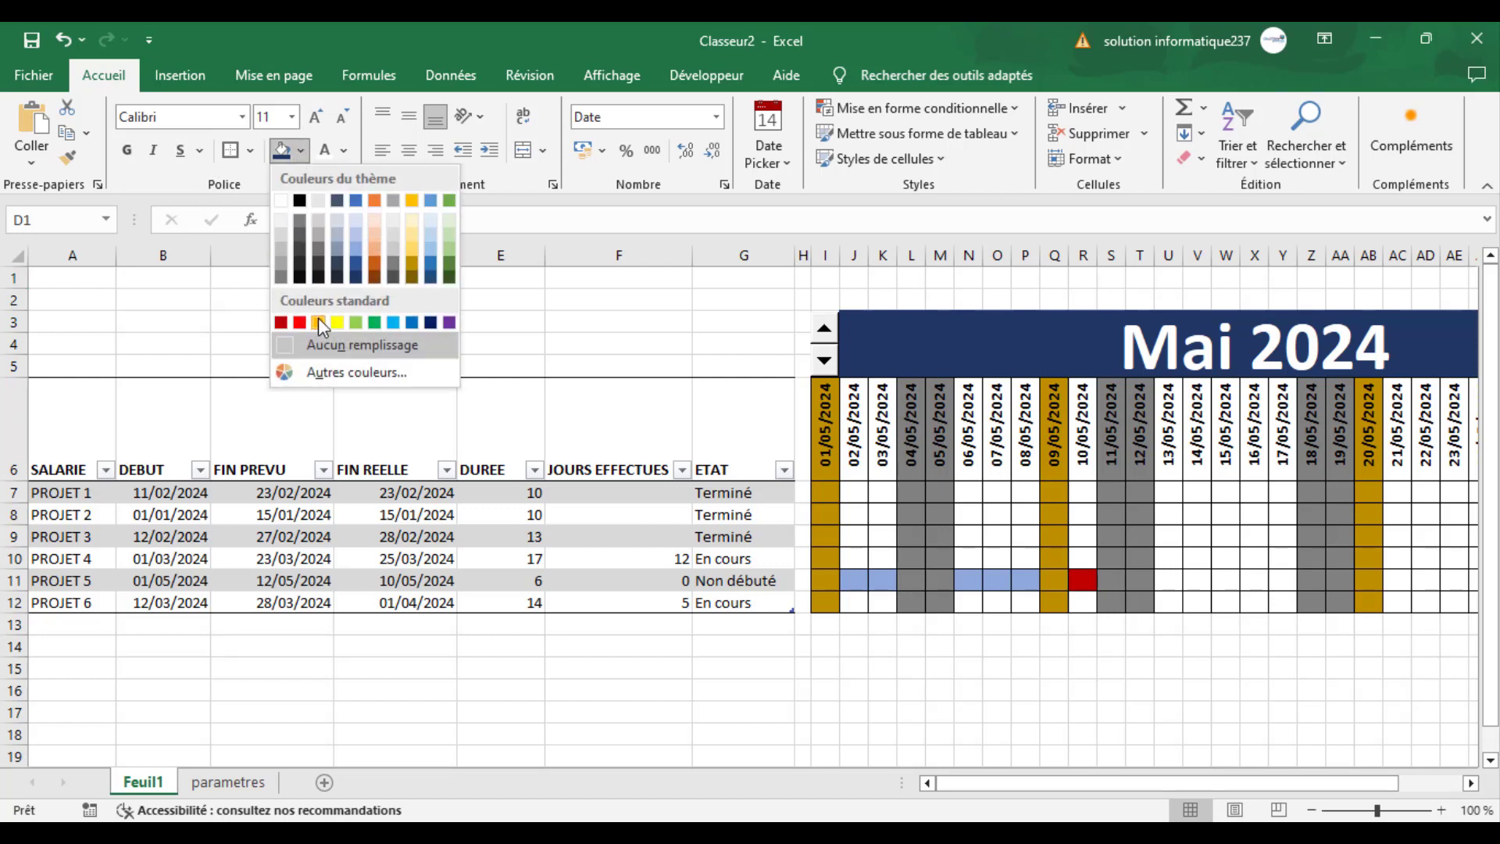
{"action": "left_click", "coordinate": [412, 260]}
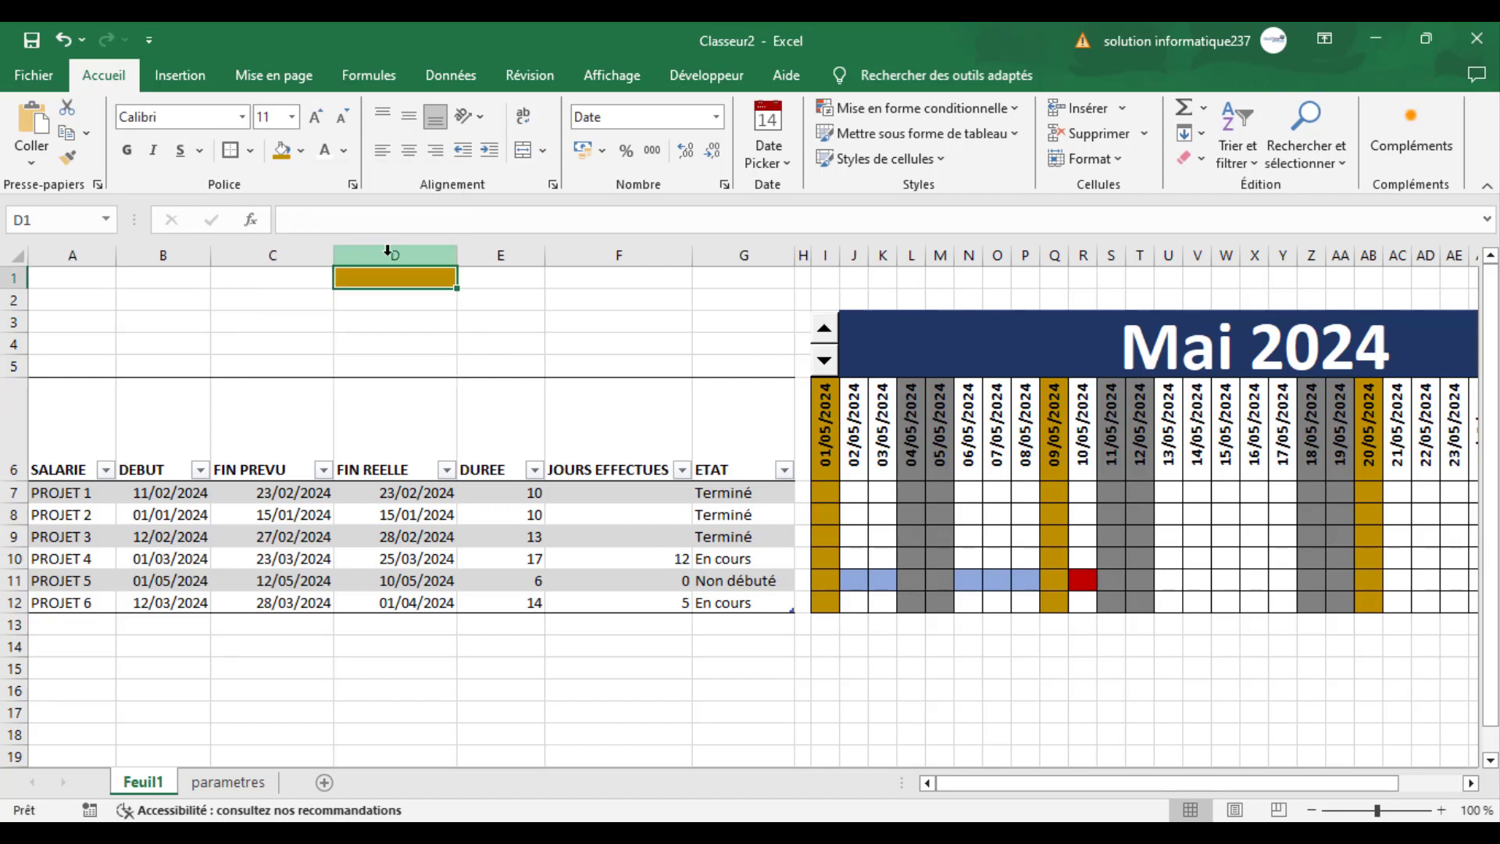
{"action": "left_click", "coordinate": [375, 299]}
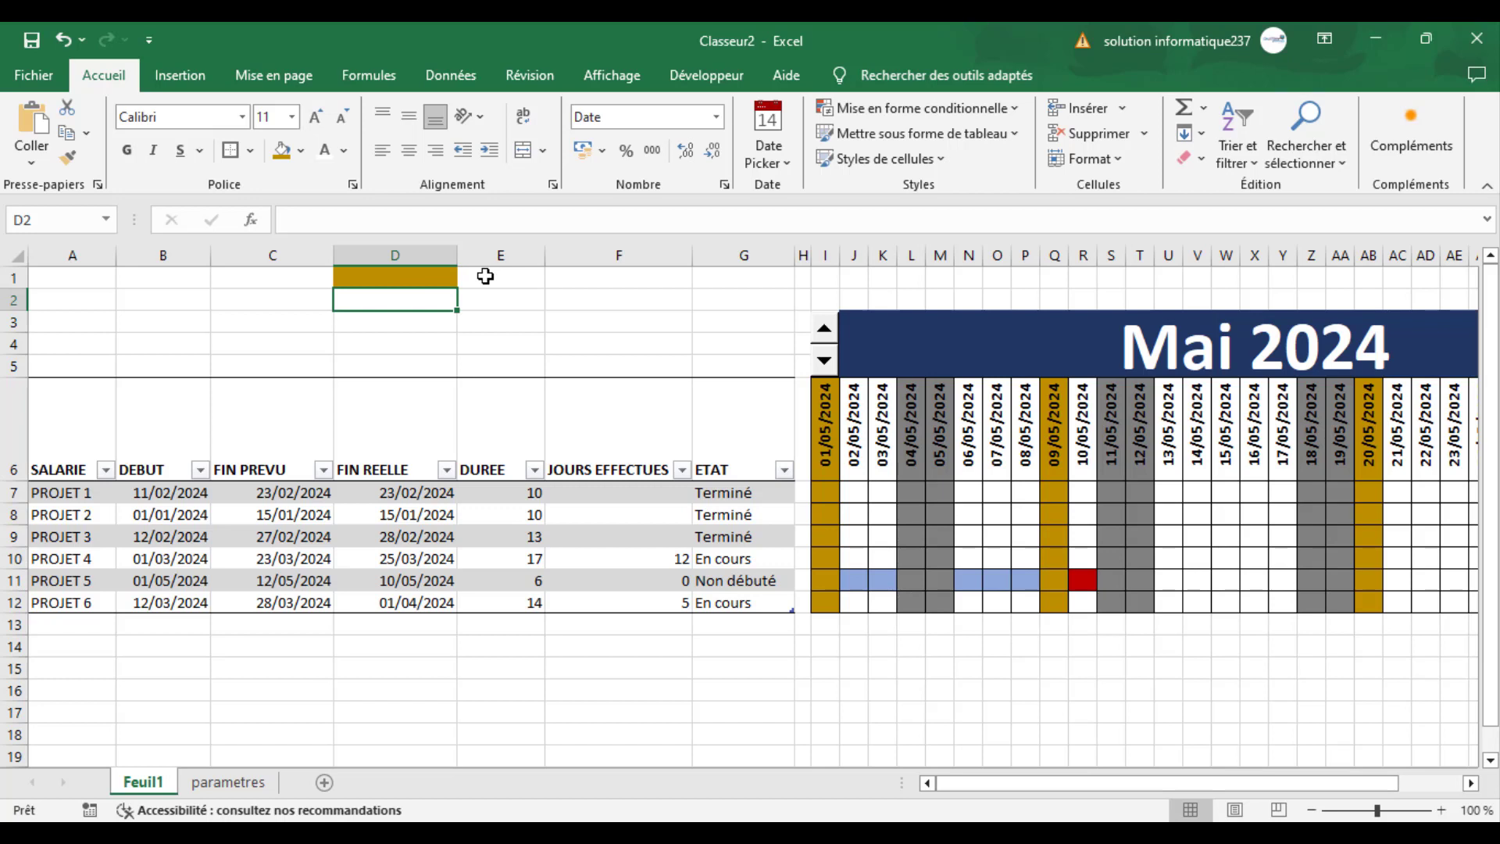
{"action": "left_click", "coordinate": [300, 152]}
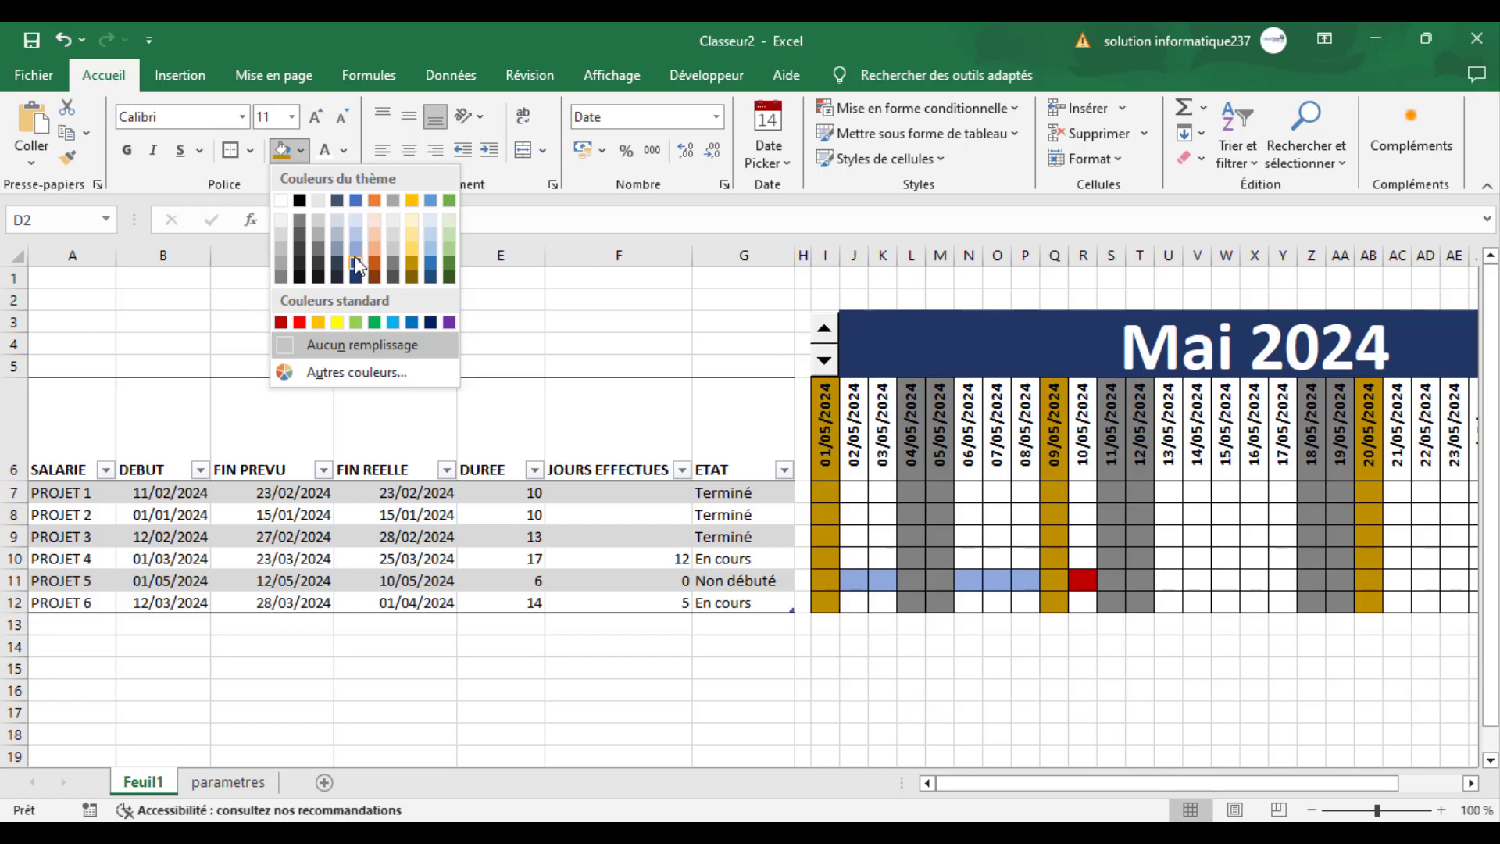
{"action": "left_click", "coordinate": [433, 262]}
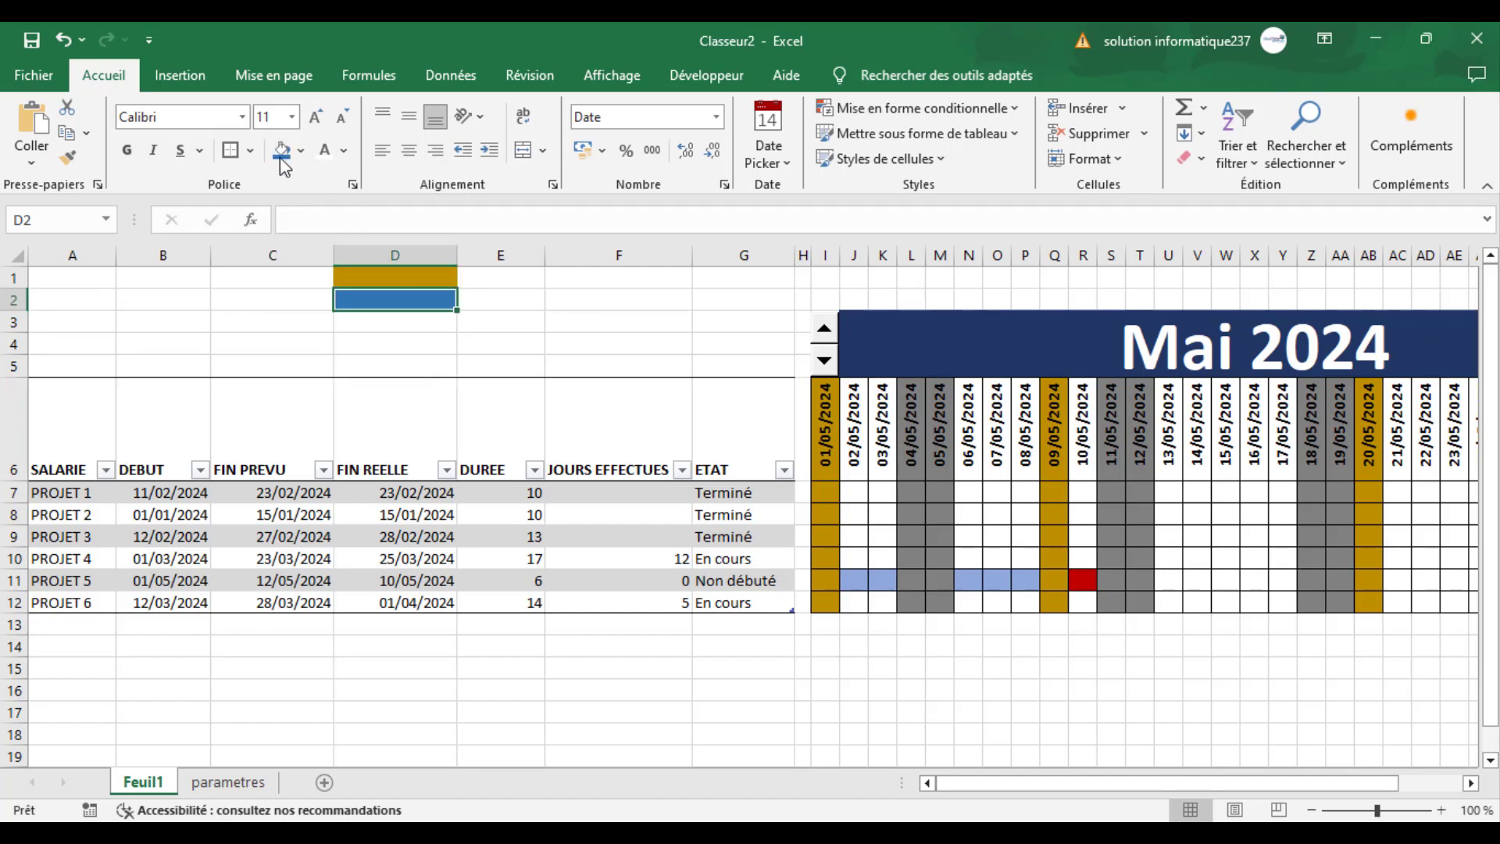
{"action": "left_click", "coordinate": [300, 150]}
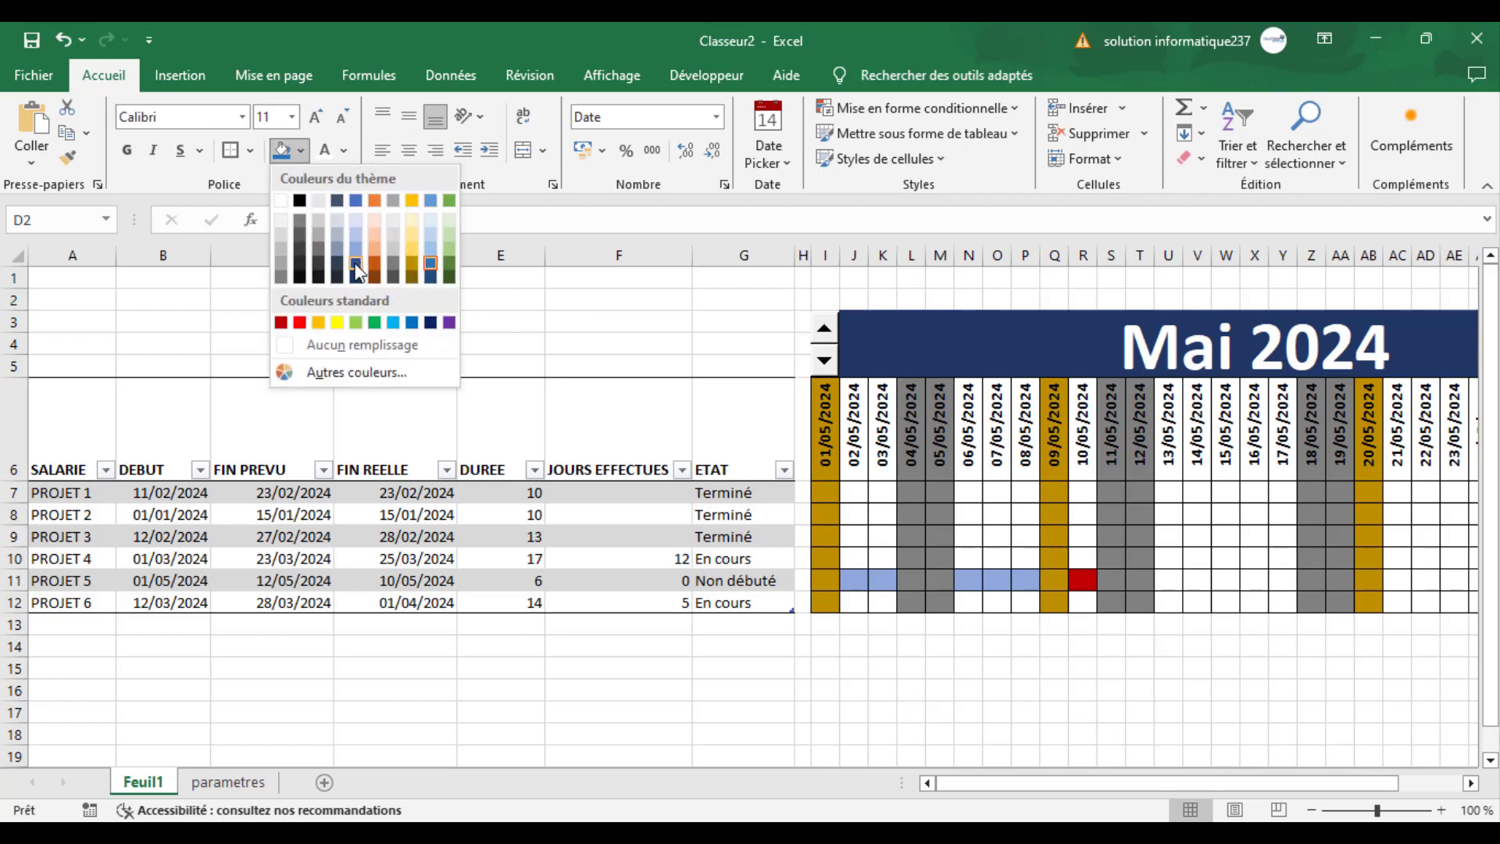
{"action": "left_click", "coordinate": [431, 277]}
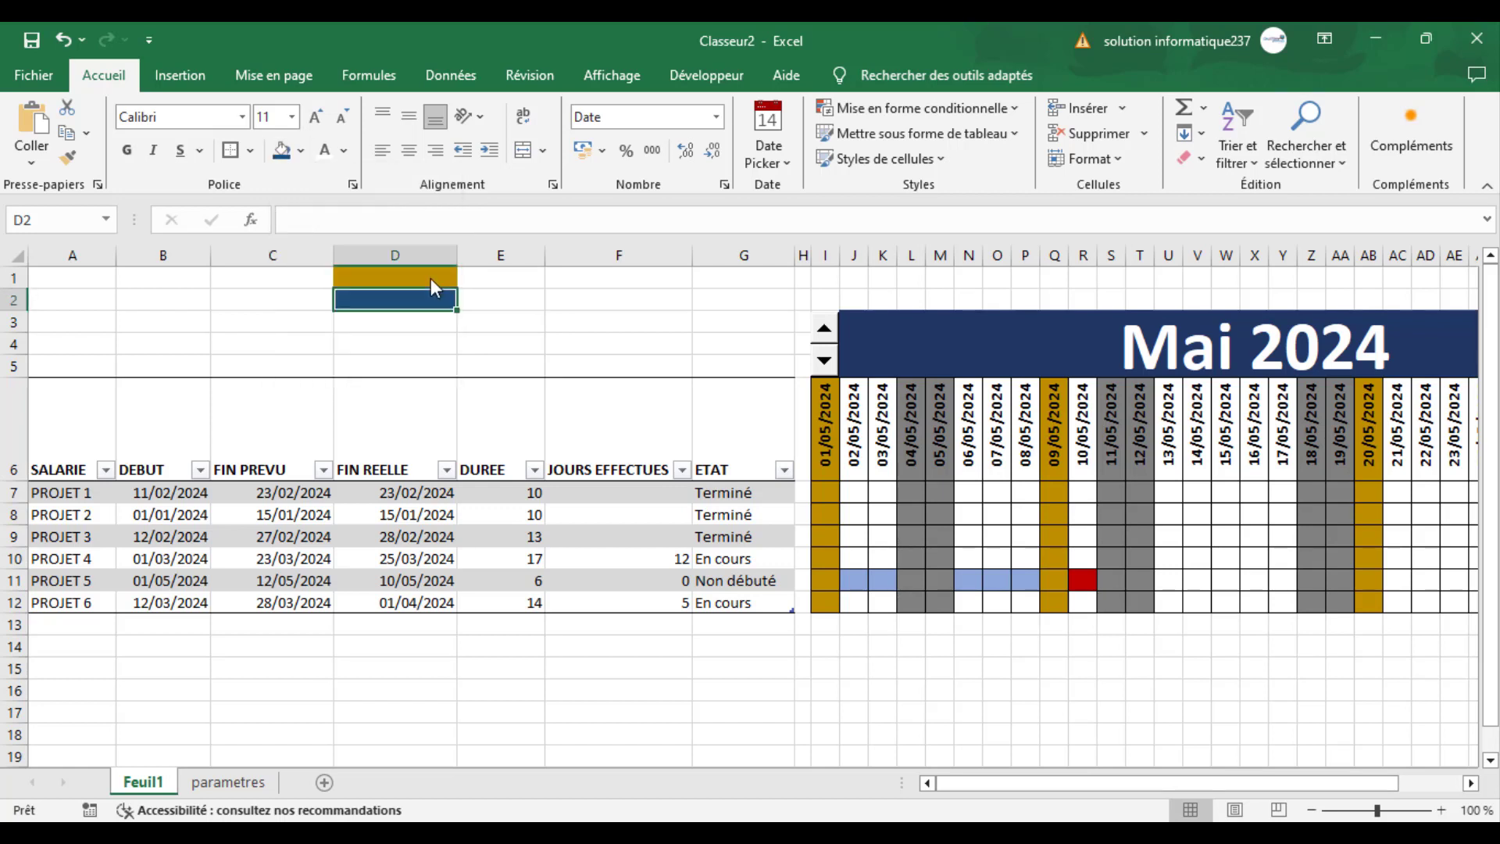
- Fill legend cell D3 with light blue and cell D4 with dark orange
{"action": "left_click", "coordinate": [397, 322]}
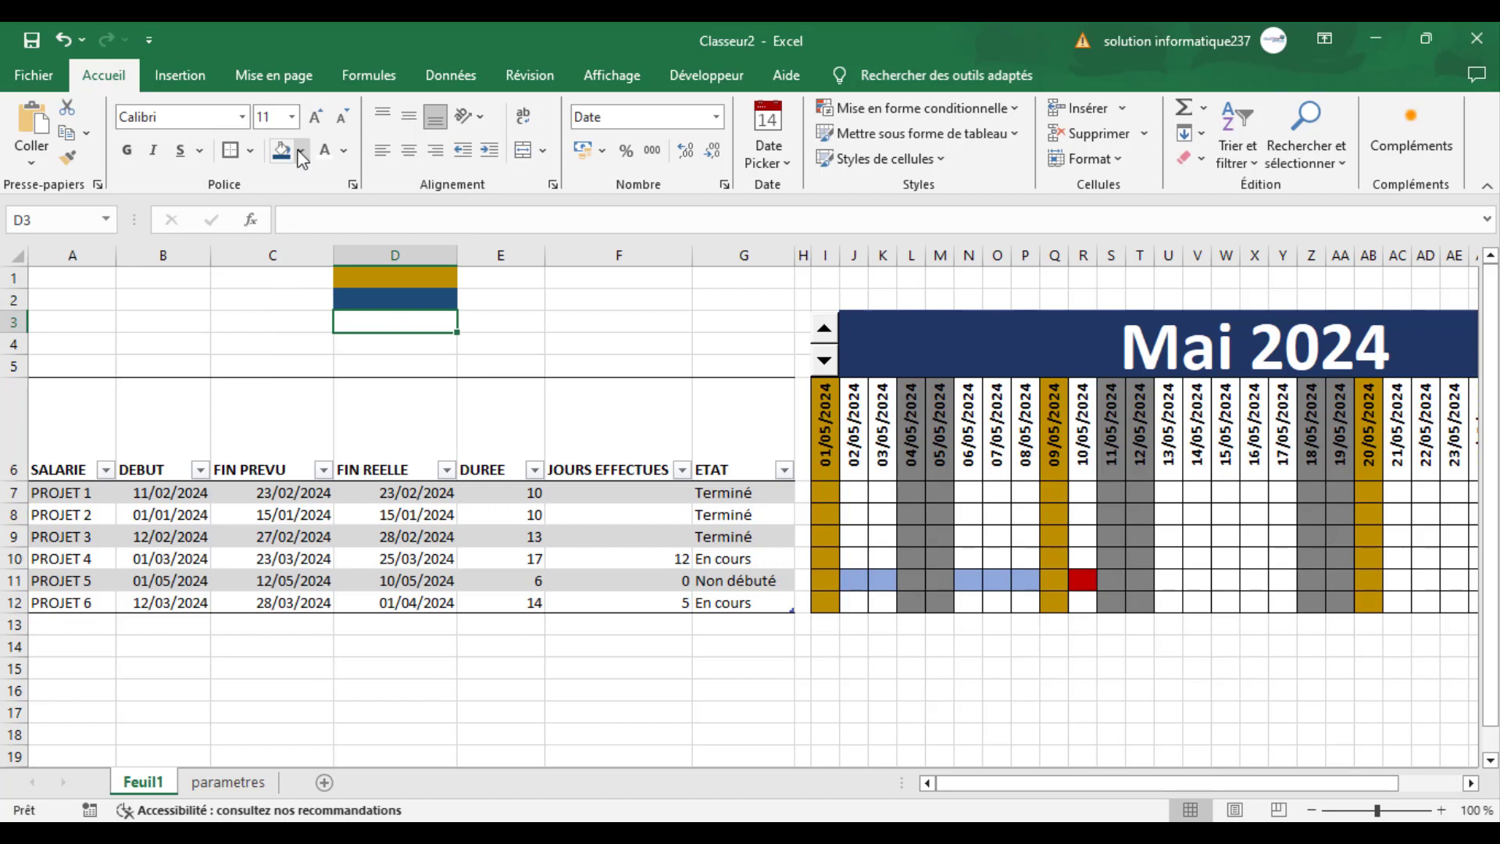
{"action": "left_click", "coordinate": [302, 150]}
{"action": "left_click", "coordinate": [429, 249]}
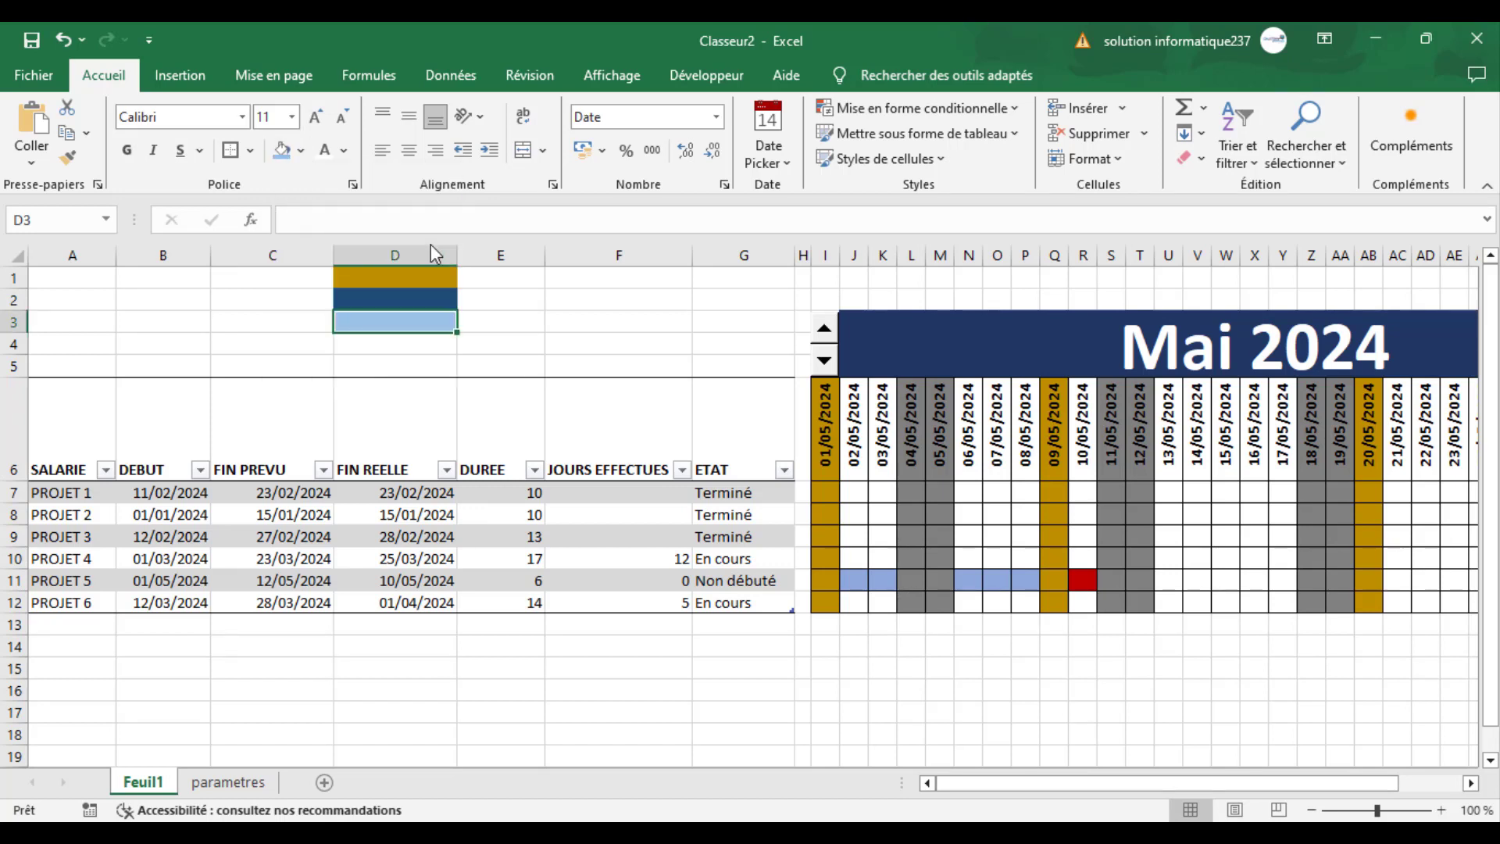
{"action": "left_click", "coordinate": [416, 344]}
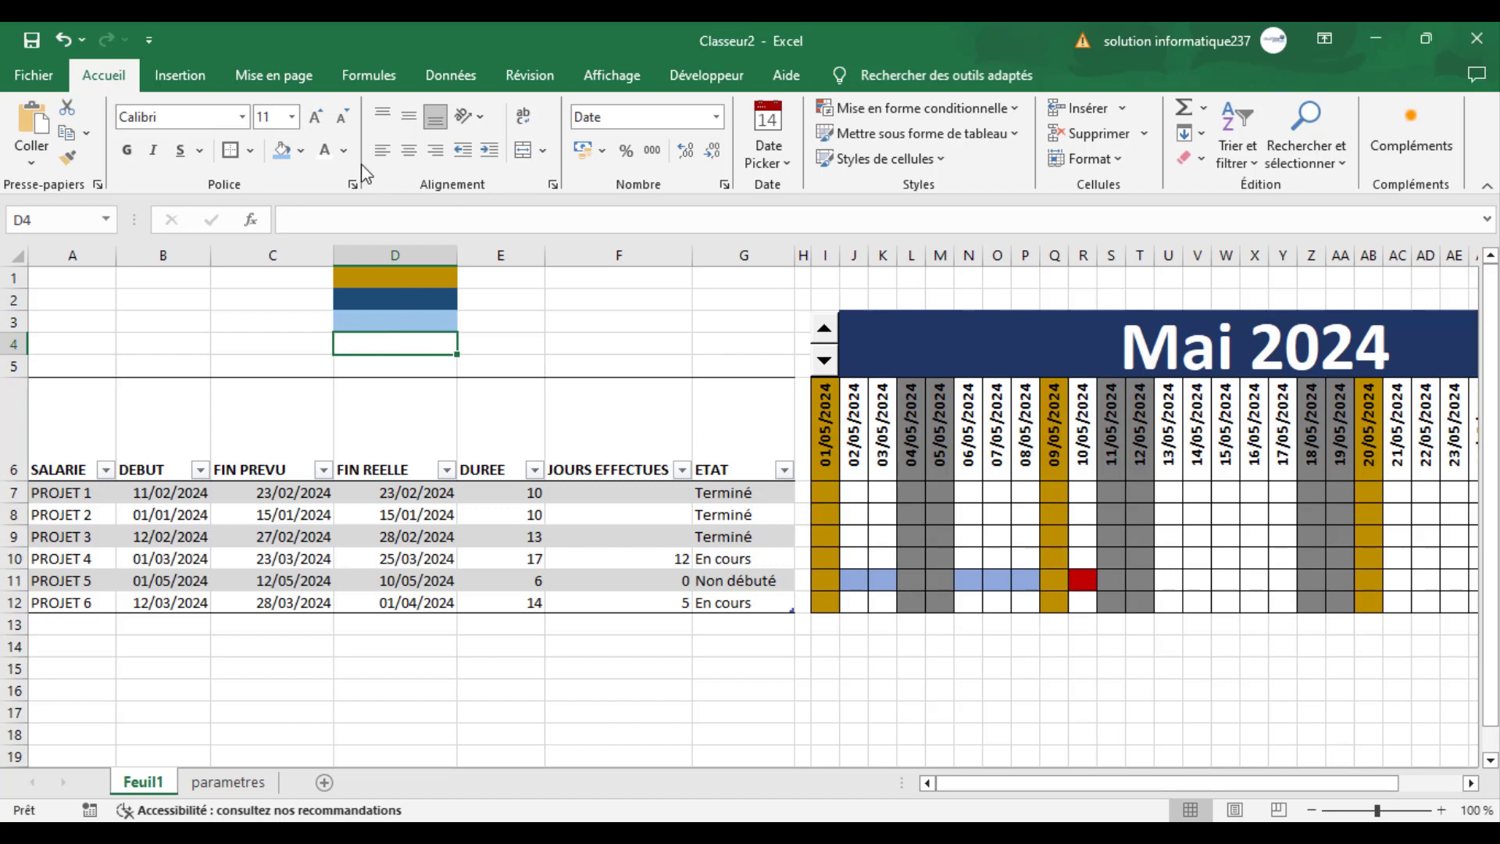
{"action": "left_click", "coordinate": [302, 150]}
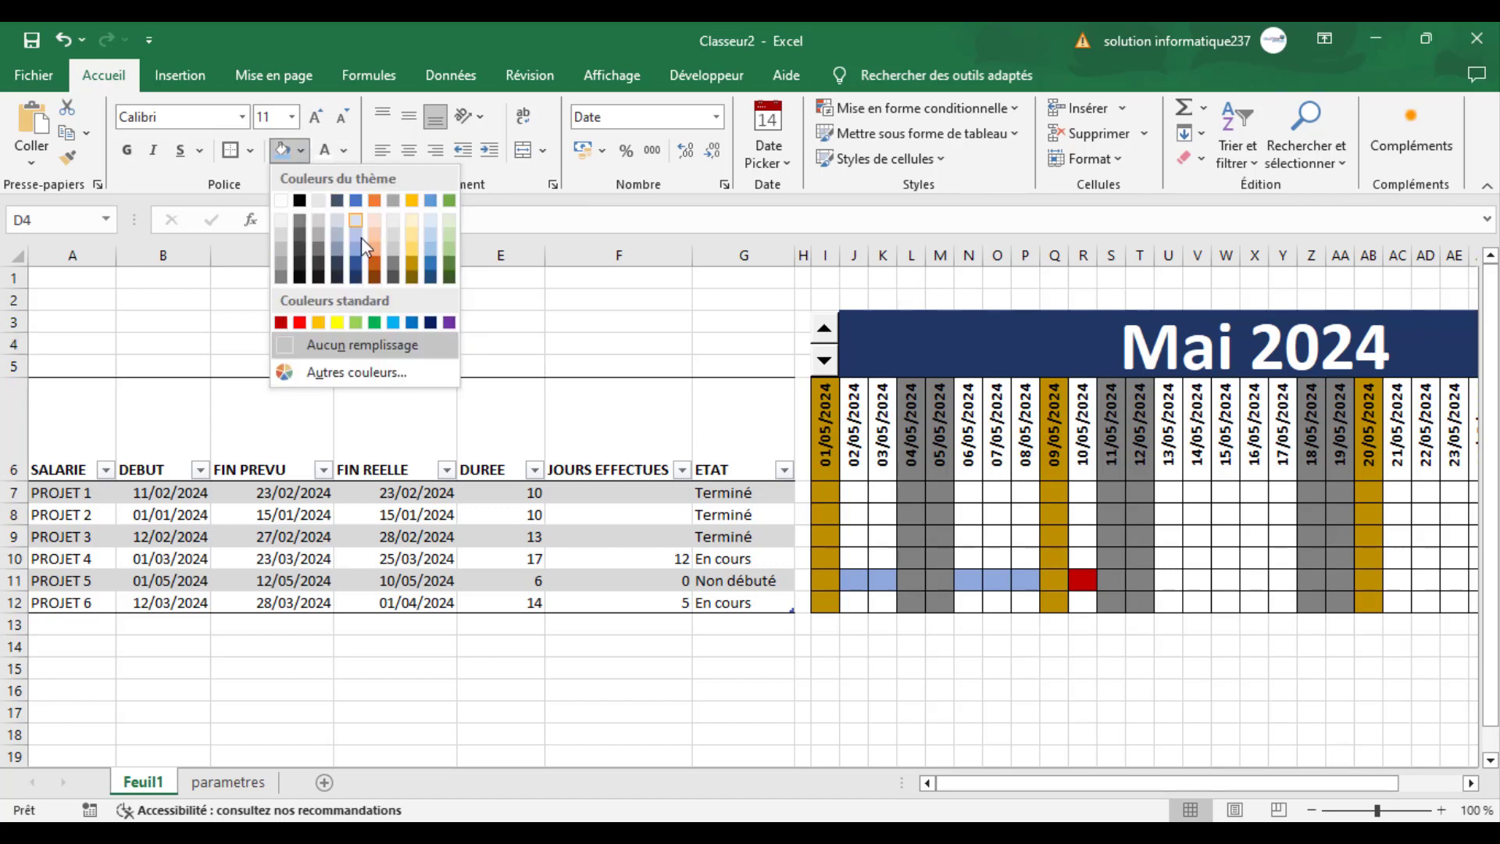
{"action": "left_click", "coordinate": [374, 261]}
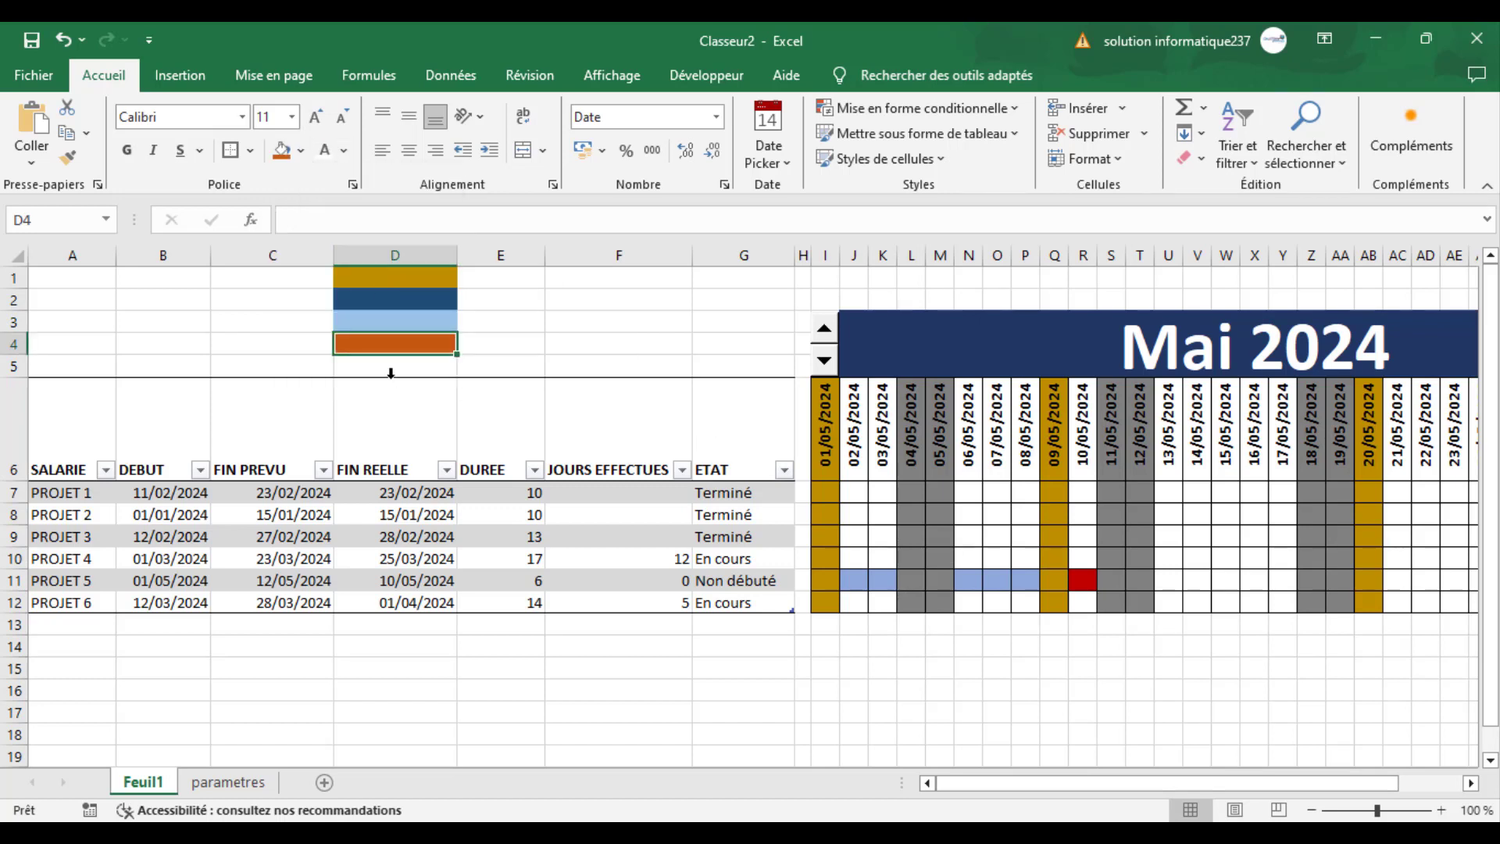
- Fill legend cell D5 with the standard red color
{"action": "left_click", "coordinate": [392, 367]}
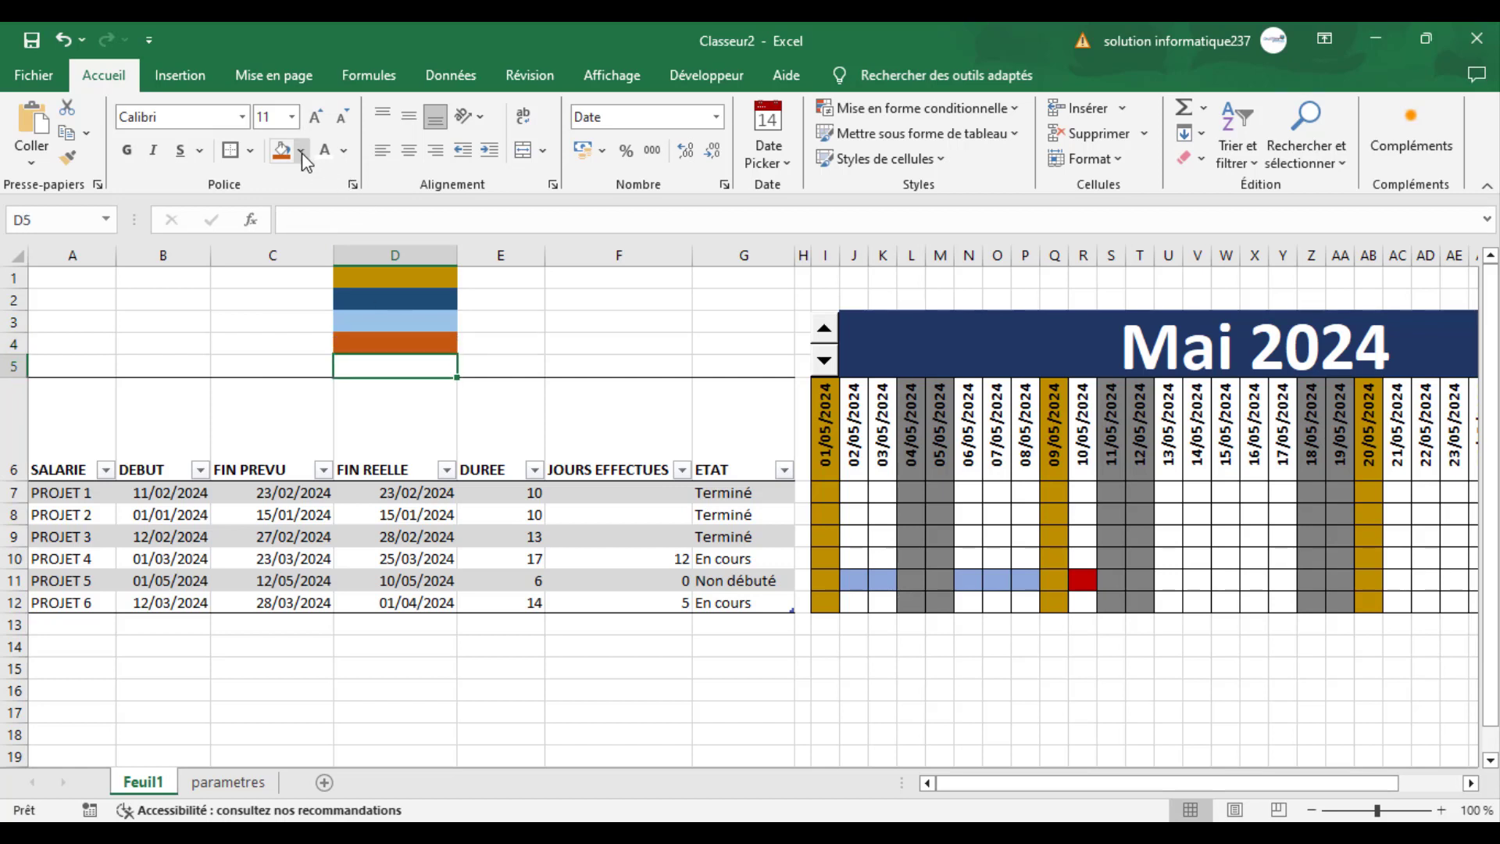
{"action": "left_click", "coordinate": [302, 151]}
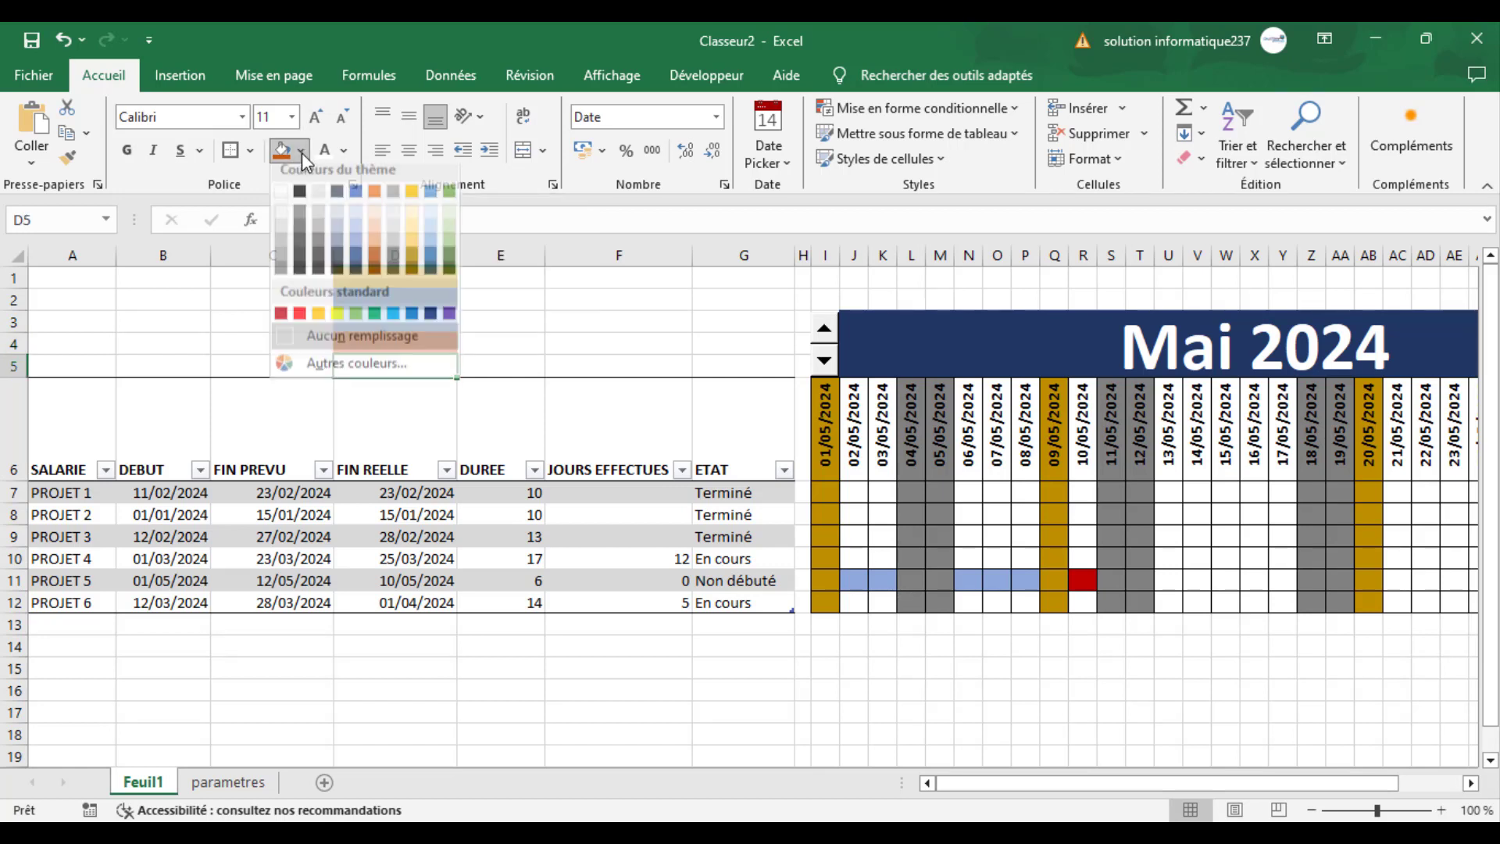
{"action": "left_click", "coordinate": [299, 322]}
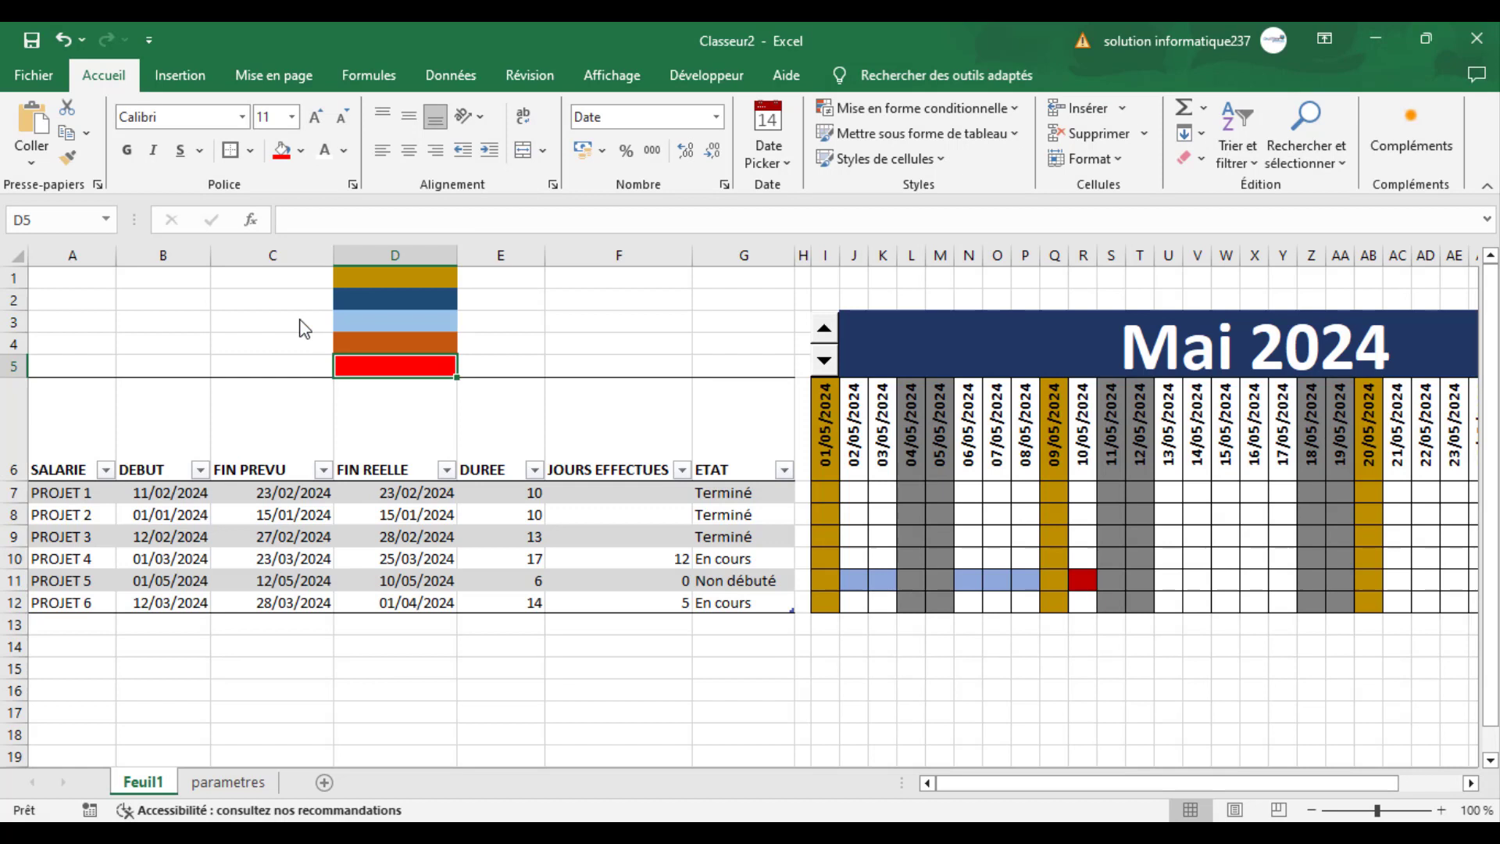
- Label the gold and dark blue legend colors as "Jour férier" in E1 and "Jours éffectués" in E2
{"action": "left_click", "coordinate": [486, 274]}
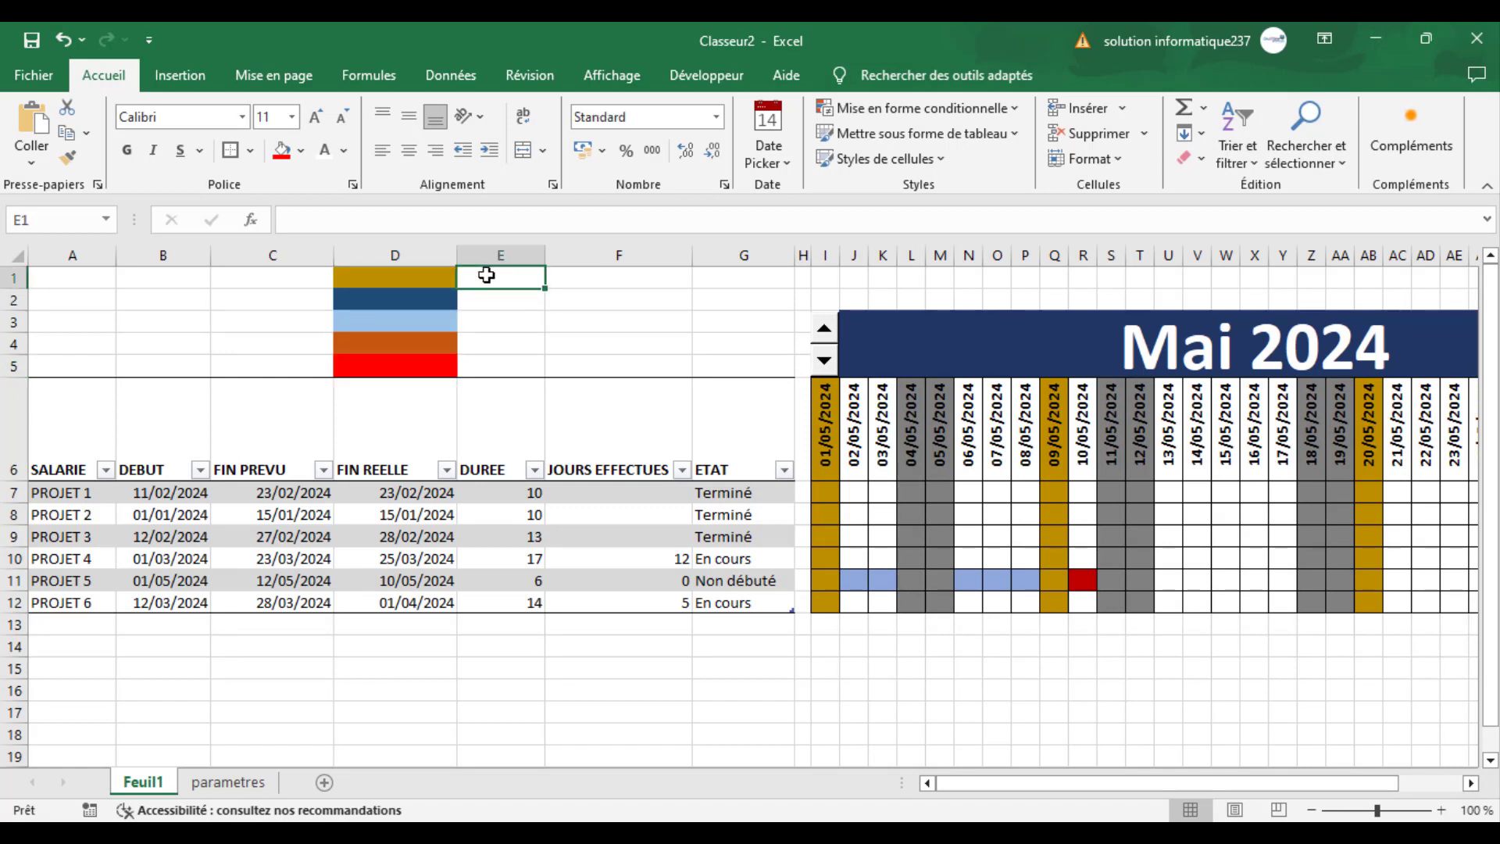
{"action": "type", "text": "Jour férier"}
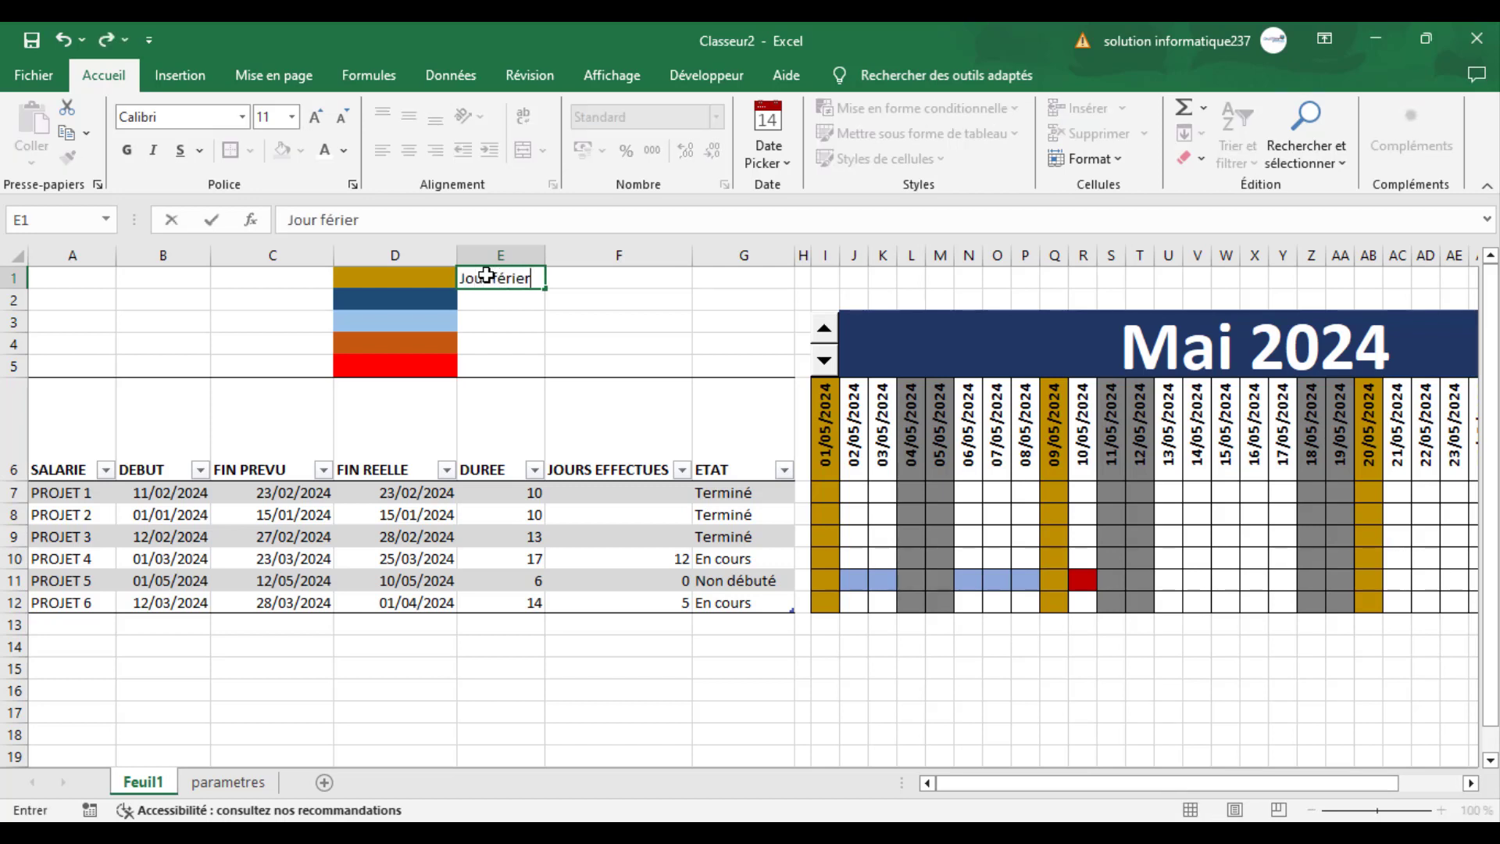
{"action": "left_click", "coordinate": [483, 300]}
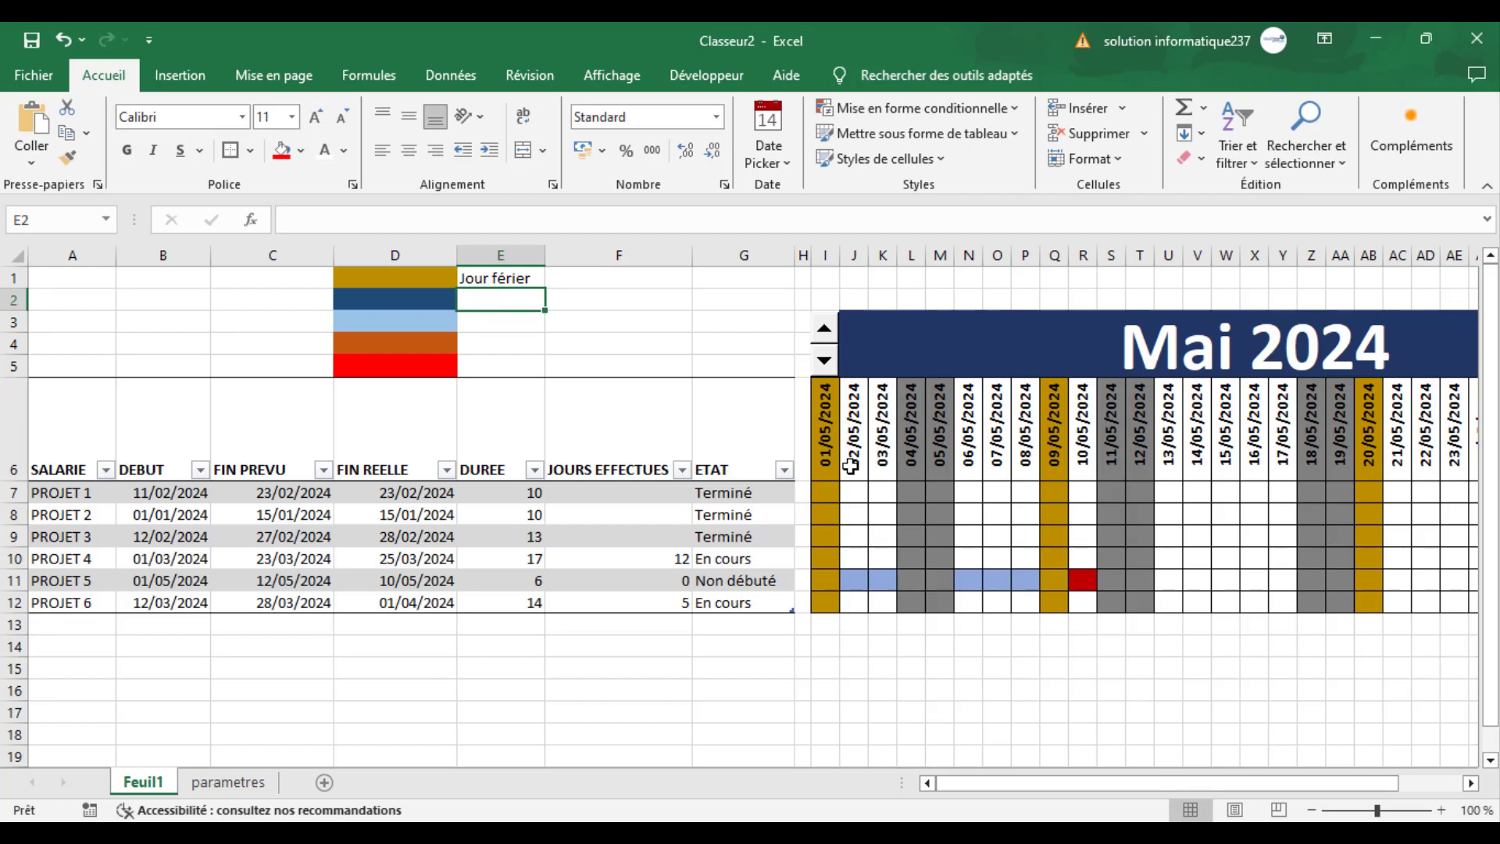
{"action": "type", "text": "J"}
{"action": "key", "text": "BackSpace"}
{"action": "key", "text": "BackSpace"}
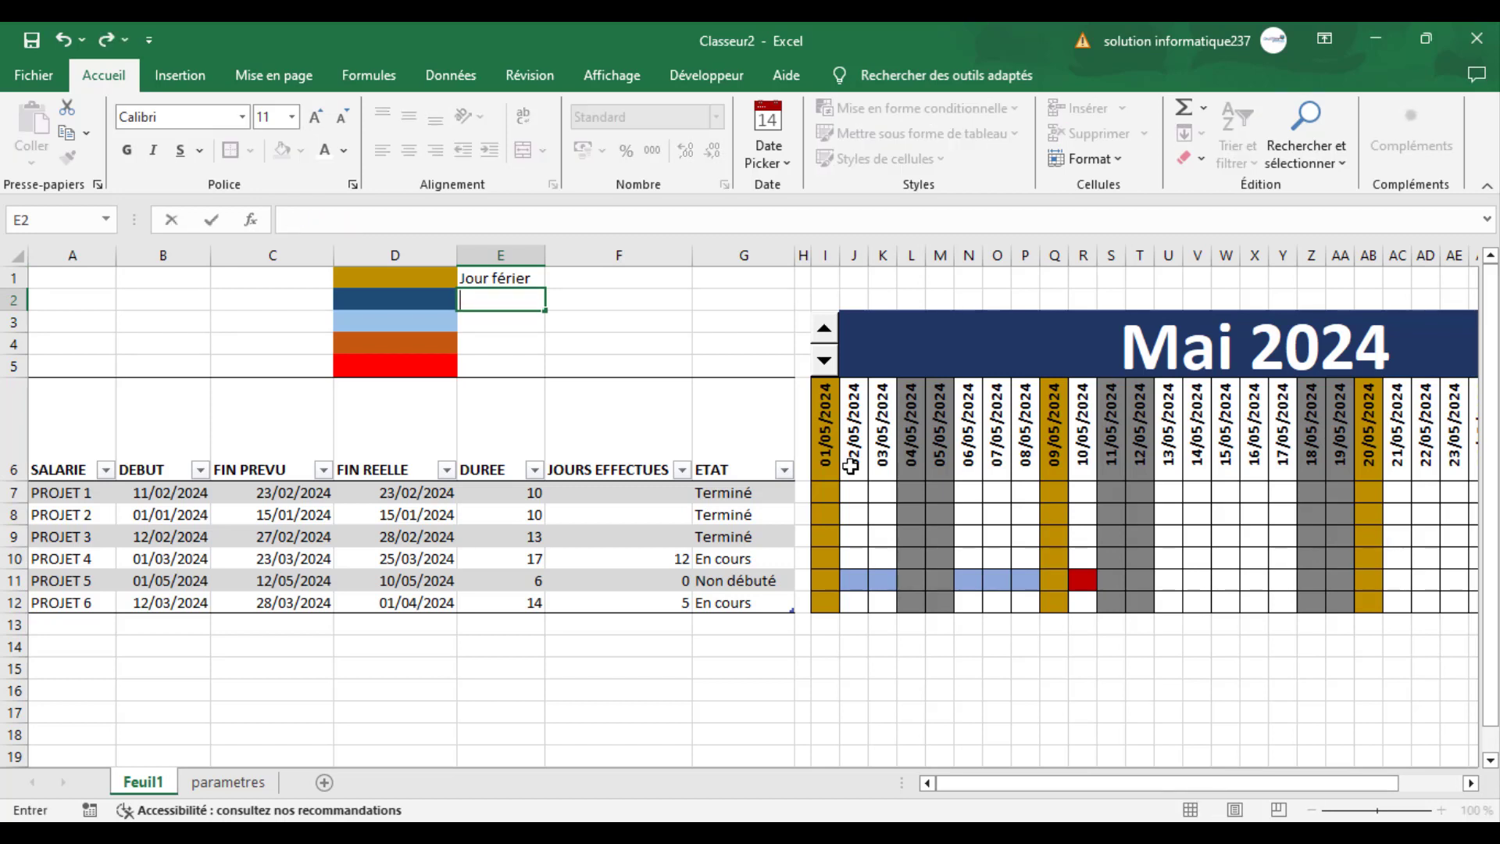
{"action": "type", "text": "Dur"}
{"action": "key", "text": "BackSpace"}
{"action": "key", "text": "BackSpace"}
{"action": "key", "text": "BackSpace"}
{"action": "key", "text": "BackSpace"}
{"action": "type", "text": "Jours éffectués"}
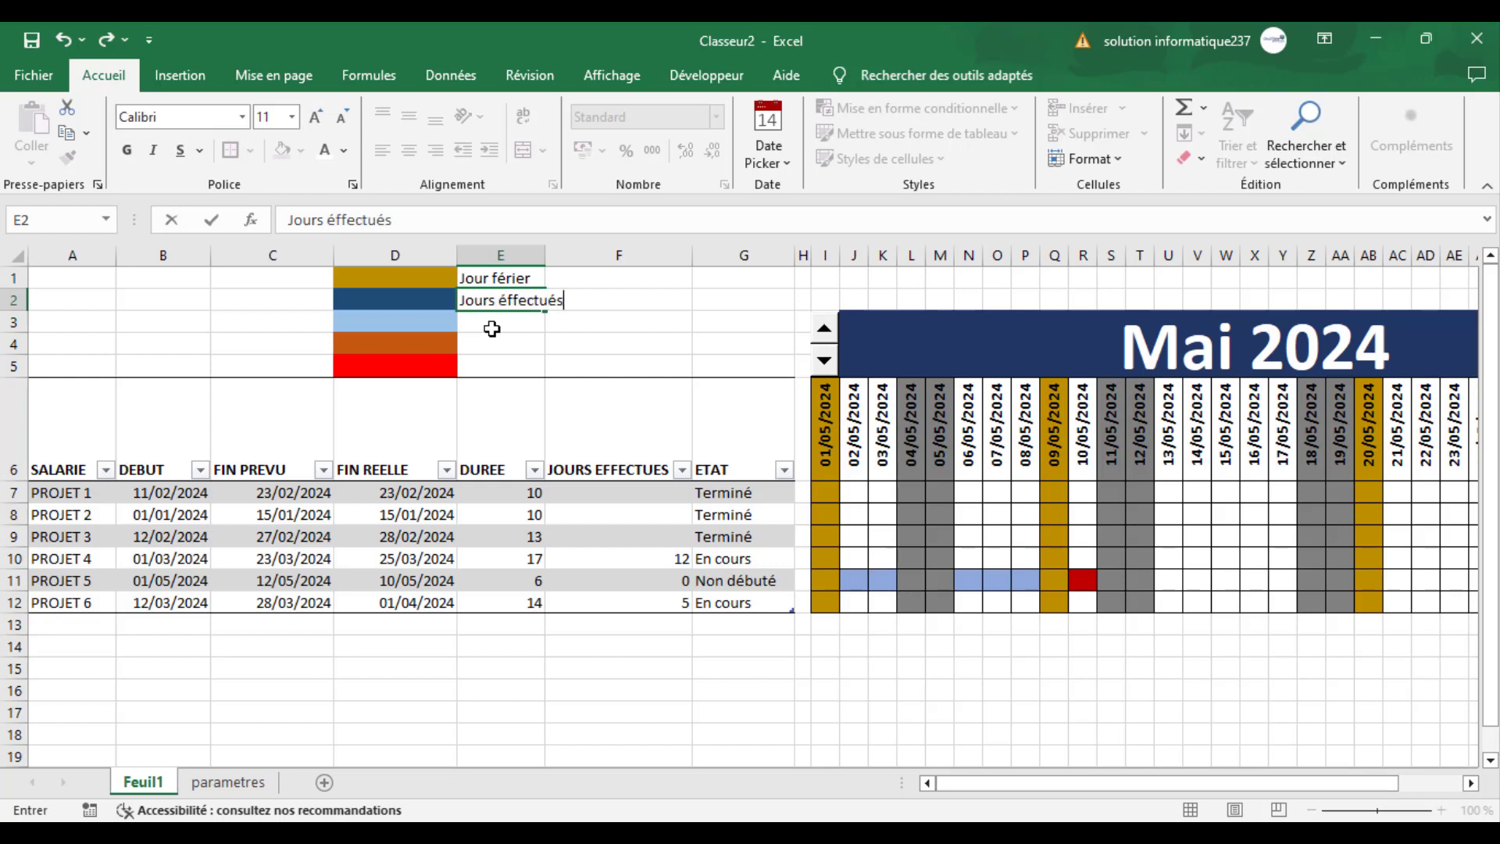
{"action": "key", "text": "Return"}
- Label the remaining legend colors in E3:E5 as "Durée", "Date du jour" and "Fin réelle"
{"action": "type", "text": "Durée"}
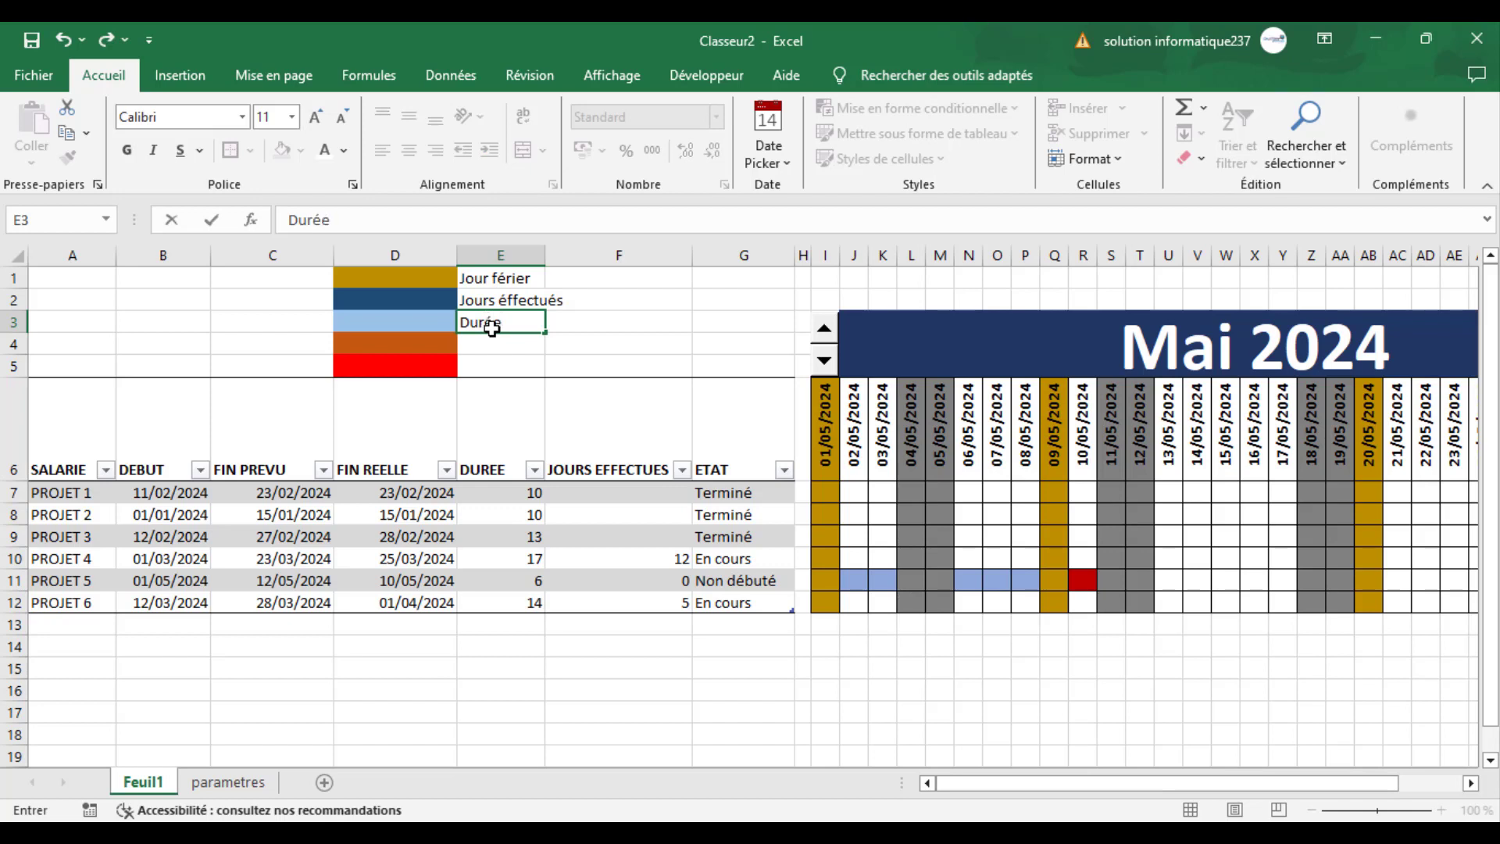
{"action": "key", "text": "Return"}
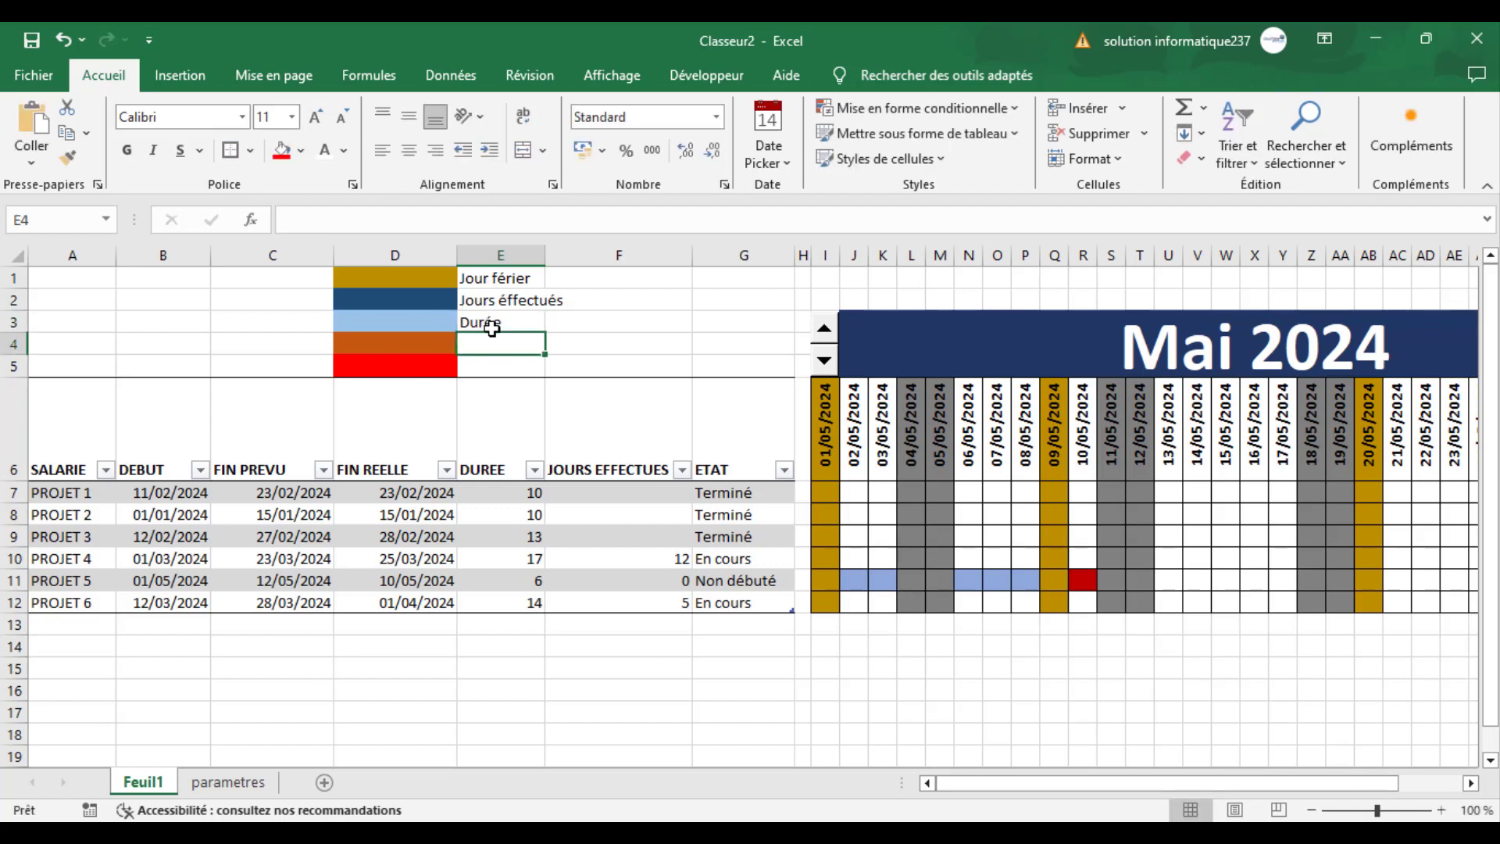
{"action": "type", "text": "Date du j"}
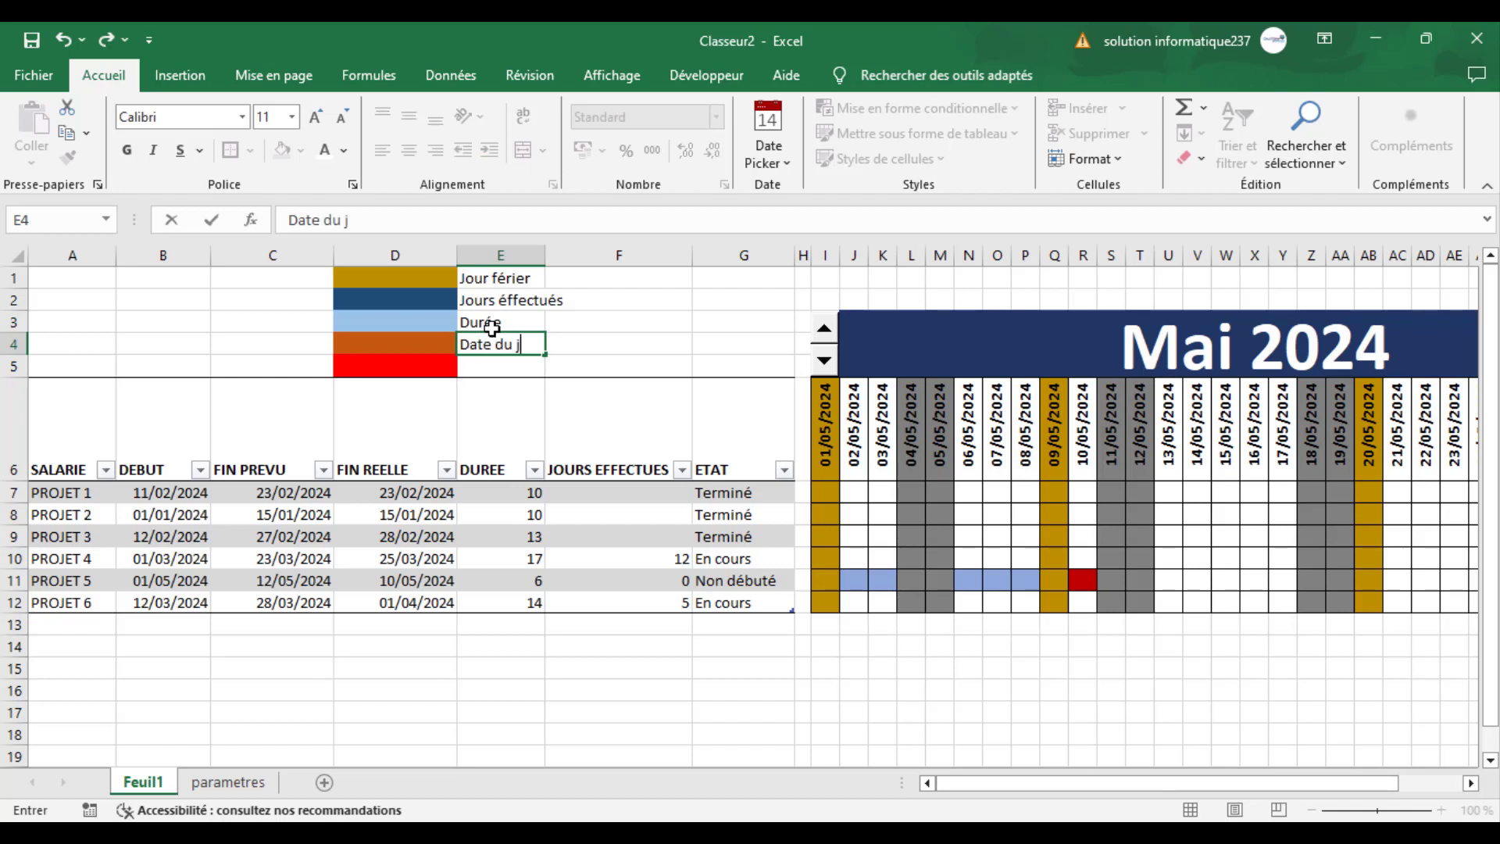
{"action": "type", "text": "our"}
{"action": "key", "text": "Return"}
{"action": "type", "text": "Fi"}
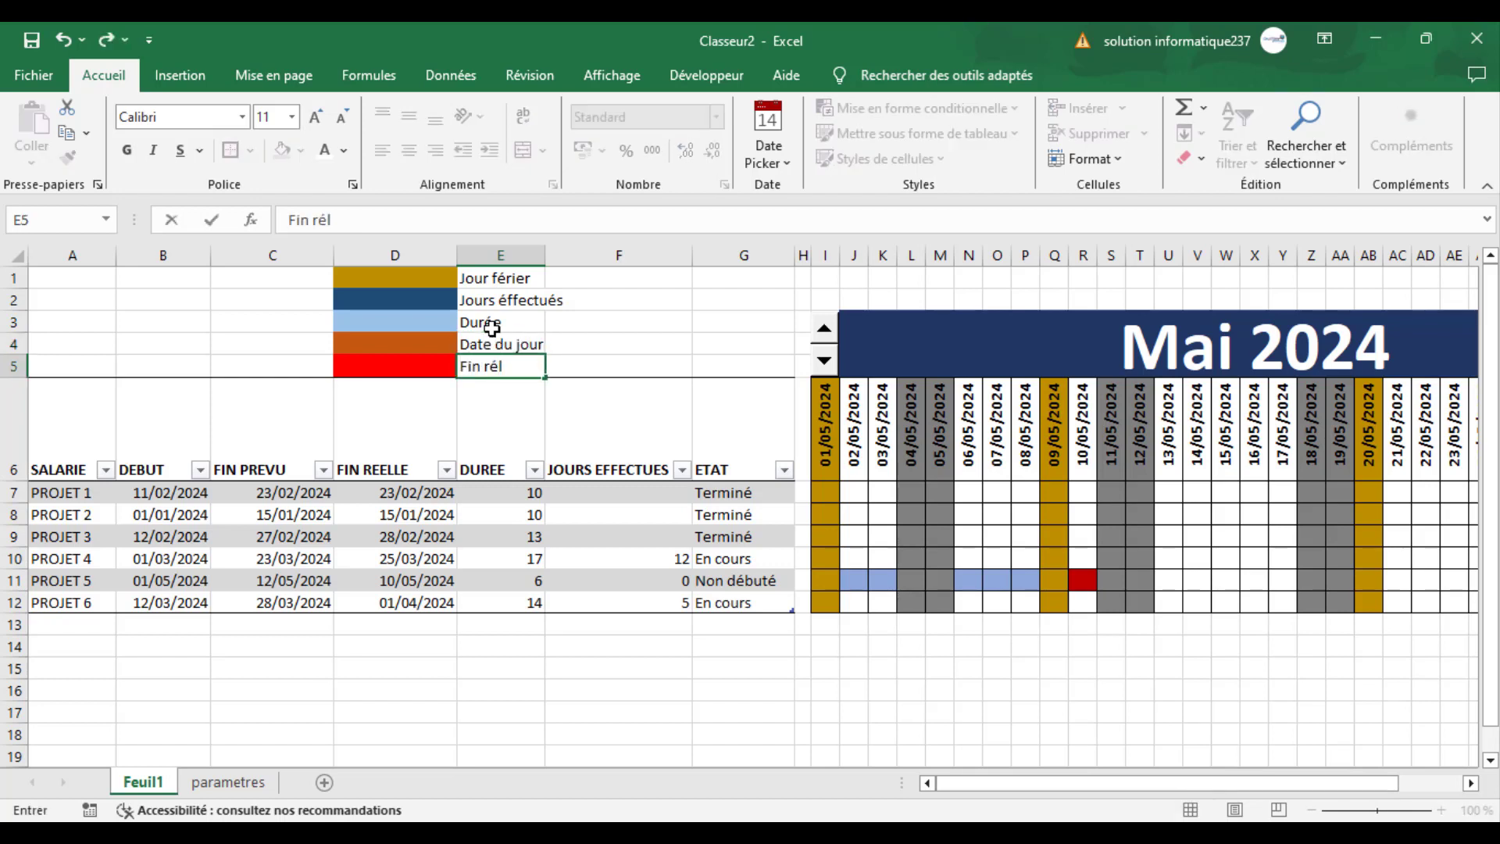
{"action": "type", "text": "n réelle"}
{"action": "left_click", "coordinate": [609, 321]}
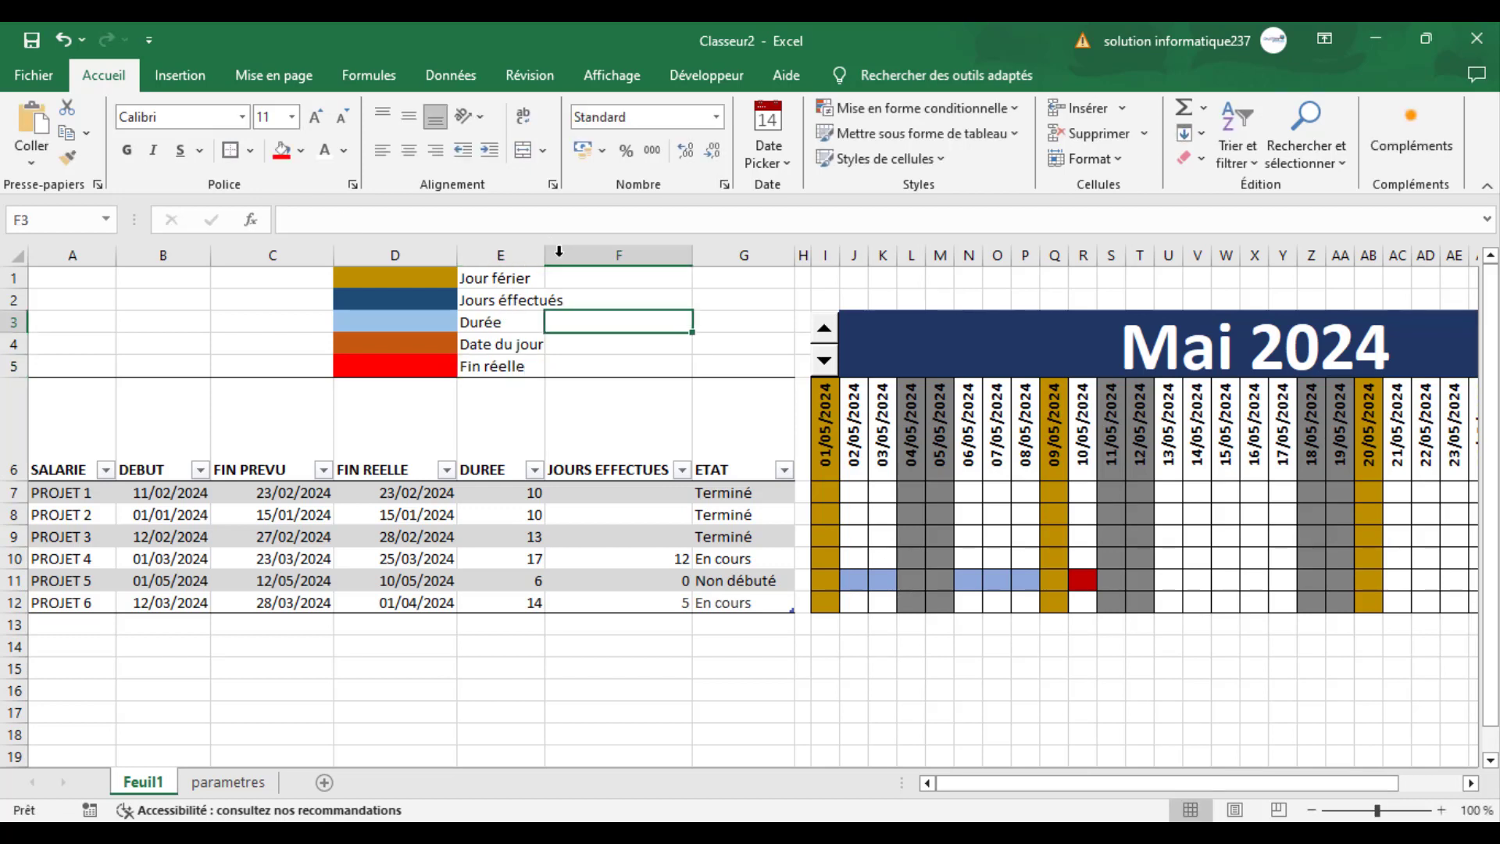
- Widen column E to fit the legend labels and apply a thick outside border around D1:E5
{"action": "left_click_drag", "start_coordinate": [547, 252], "coordinate": [585, 251]}
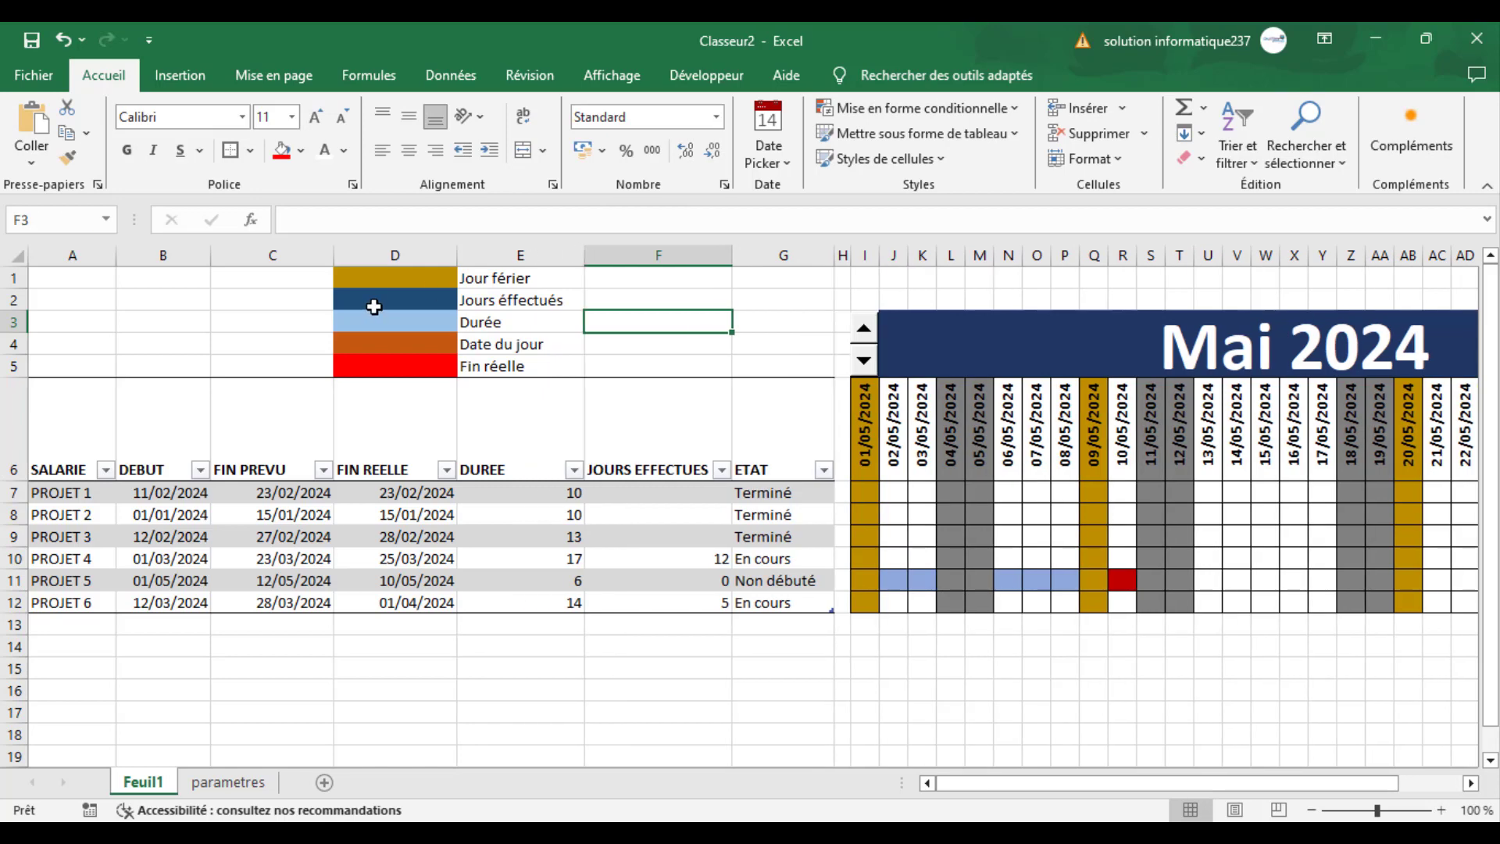
{"action": "left_click_drag", "start_coordinate": [380, 281], "coordinate": [554, 363]}
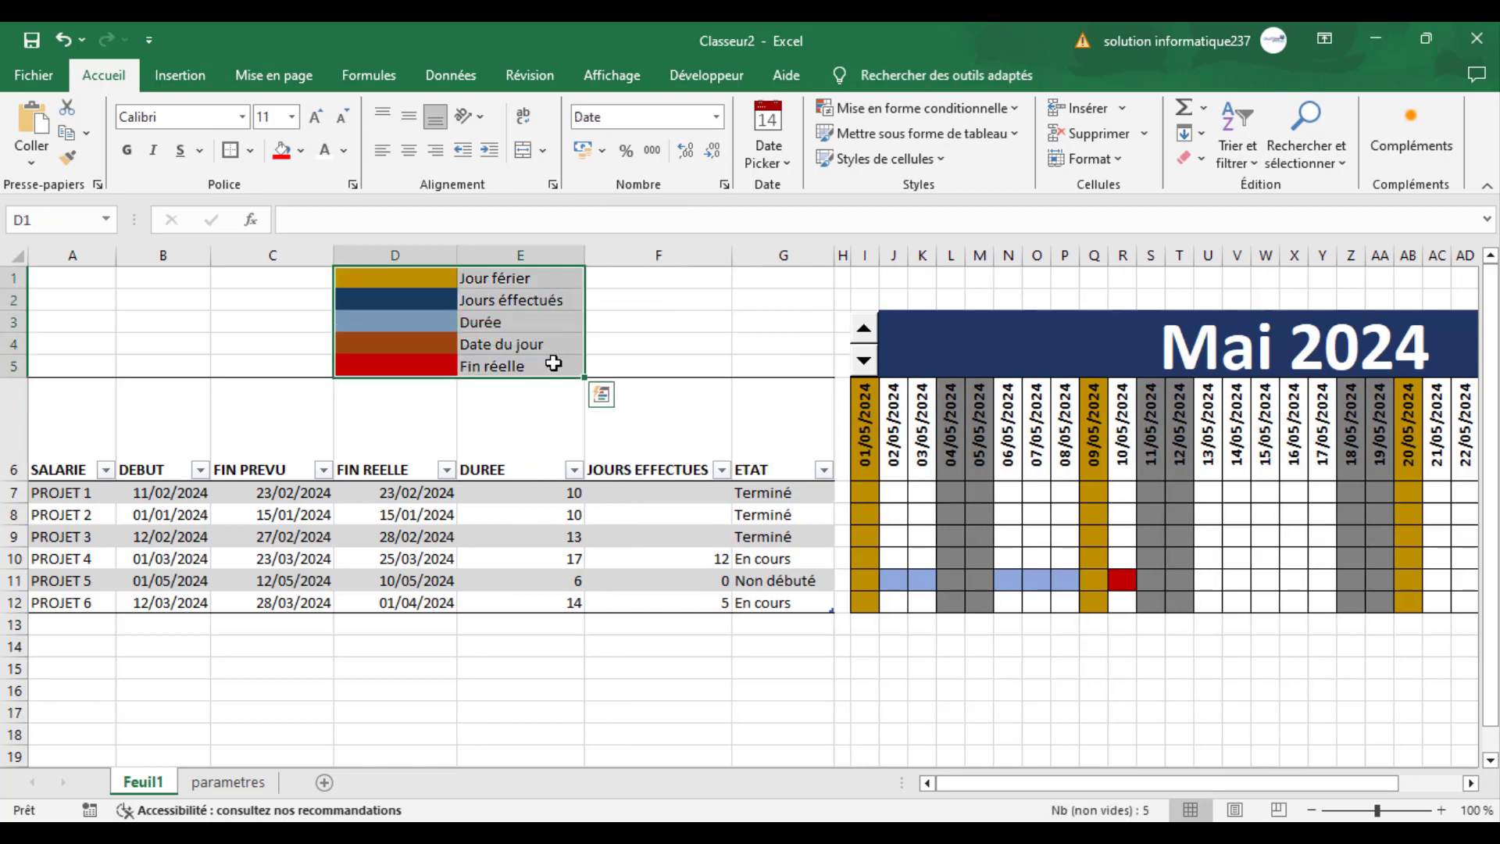
{"action": "left_click", "coordinate": [251, 151]}
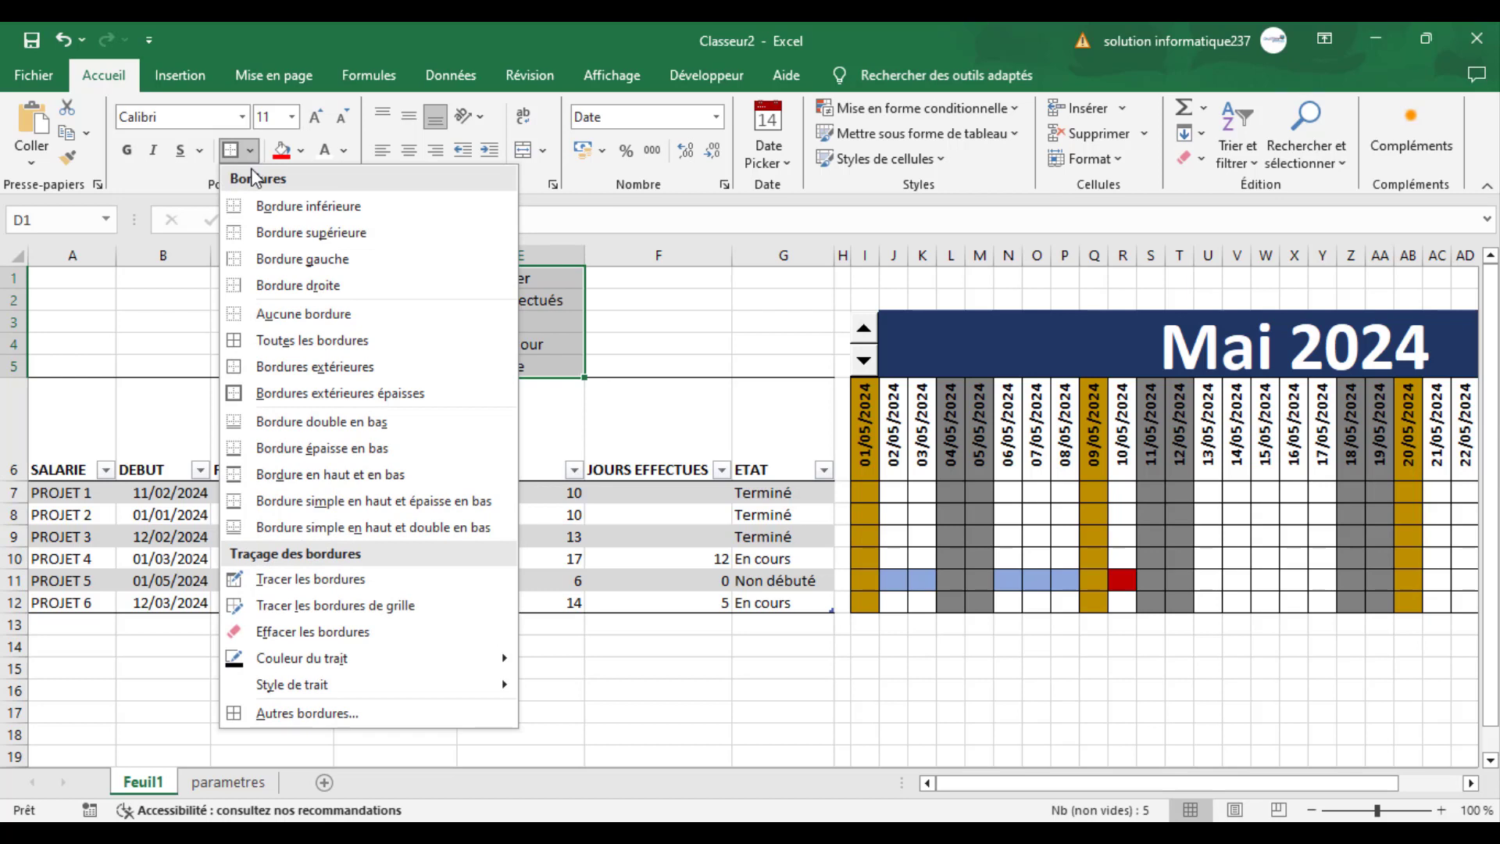
{"action": "left_click", "coordinate": [707, 319]}
{"action": "left_click", "coordinate": [701, 309]}
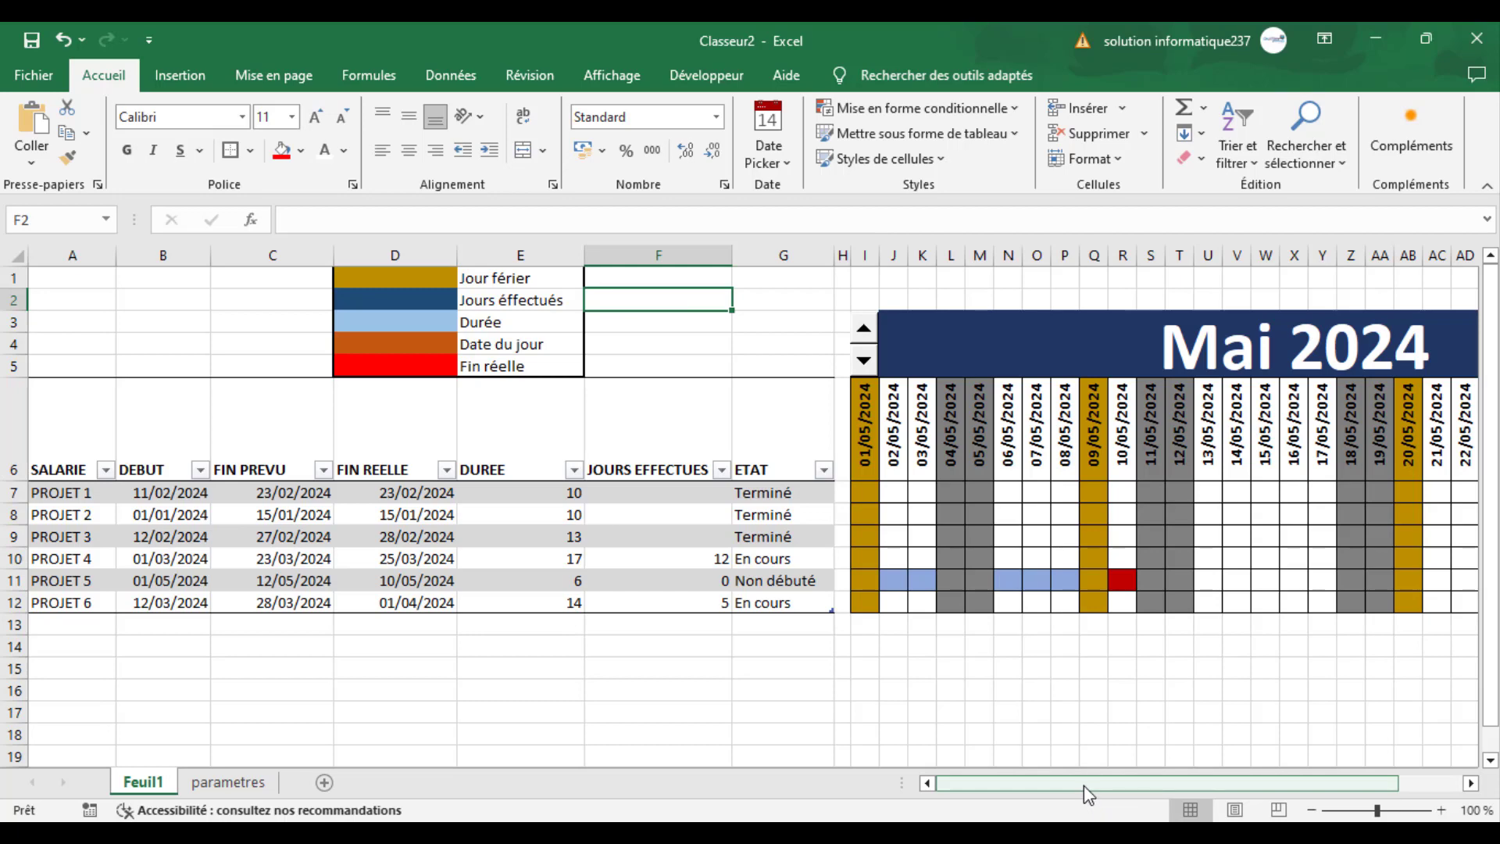
- Step the calendar back to Mars 2024 with the spin button above column I to check the bars against the legend
{"action": "left_click_drag", "start_coordinate": [1071, 783], "coordinate": [1116, 779]}
{"action": "left_click", "coordinate": [435, 359]}
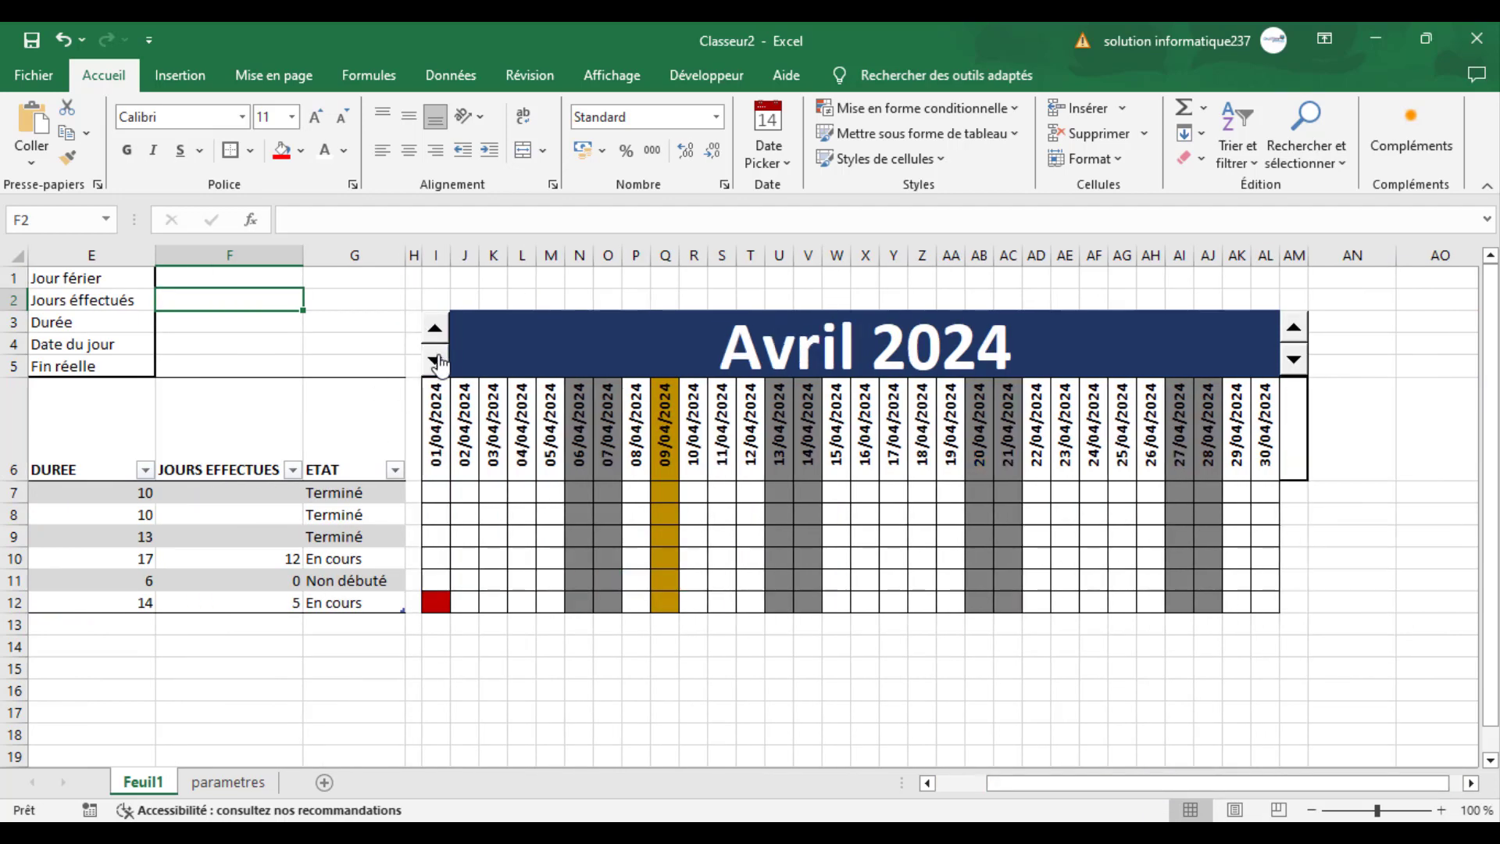
{"action": "left_click", "coordinate": [435, 359]}
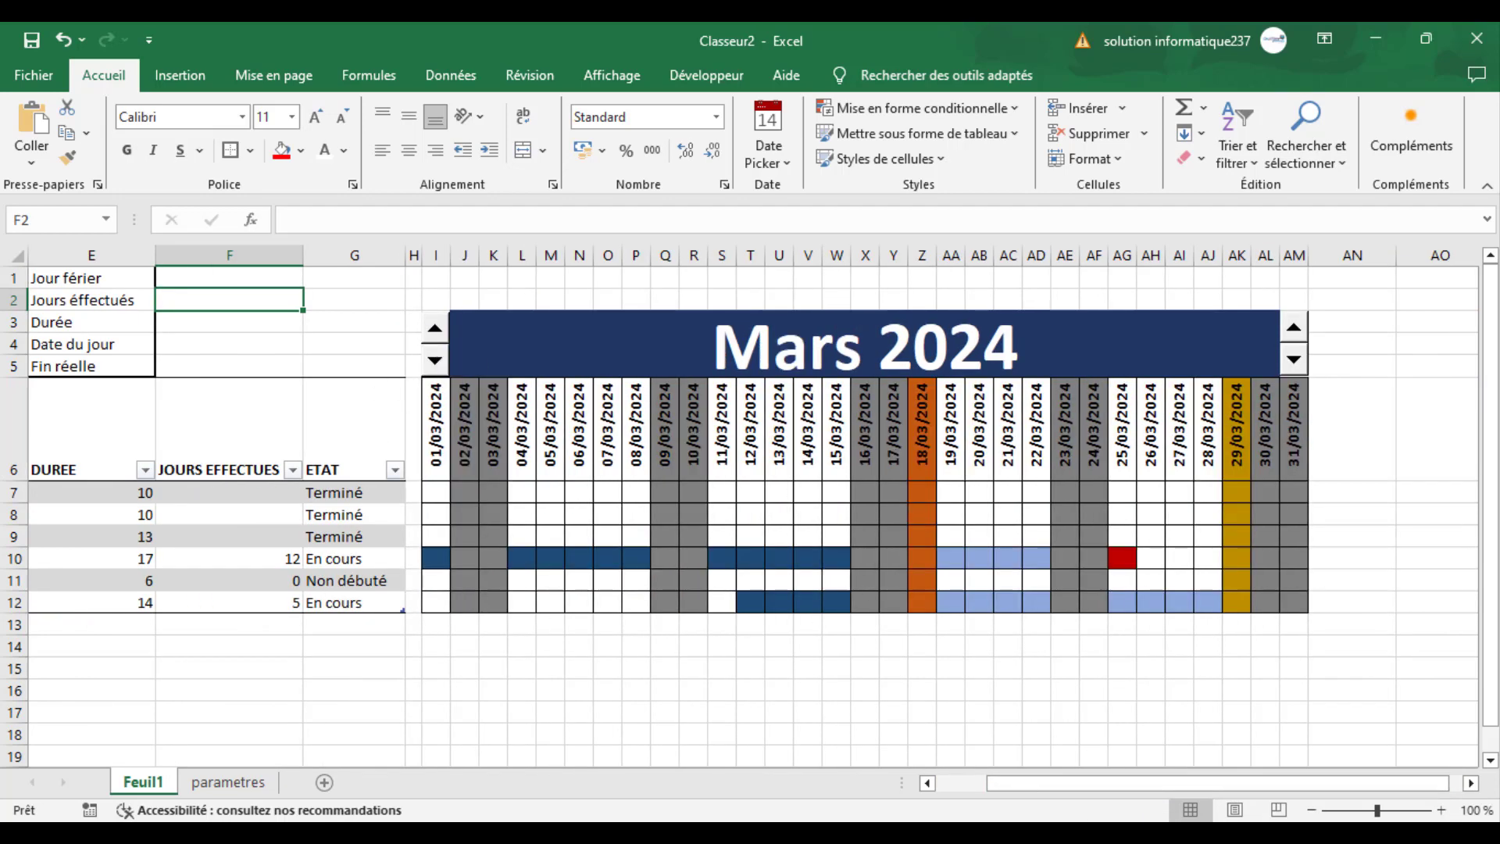
- Try freezing the panes at column H, check the scrolling, and release the frozen panes
{"action": "left_click_drag", "start_coordinate": [1045, 784], "coordinate": [979, 781]}
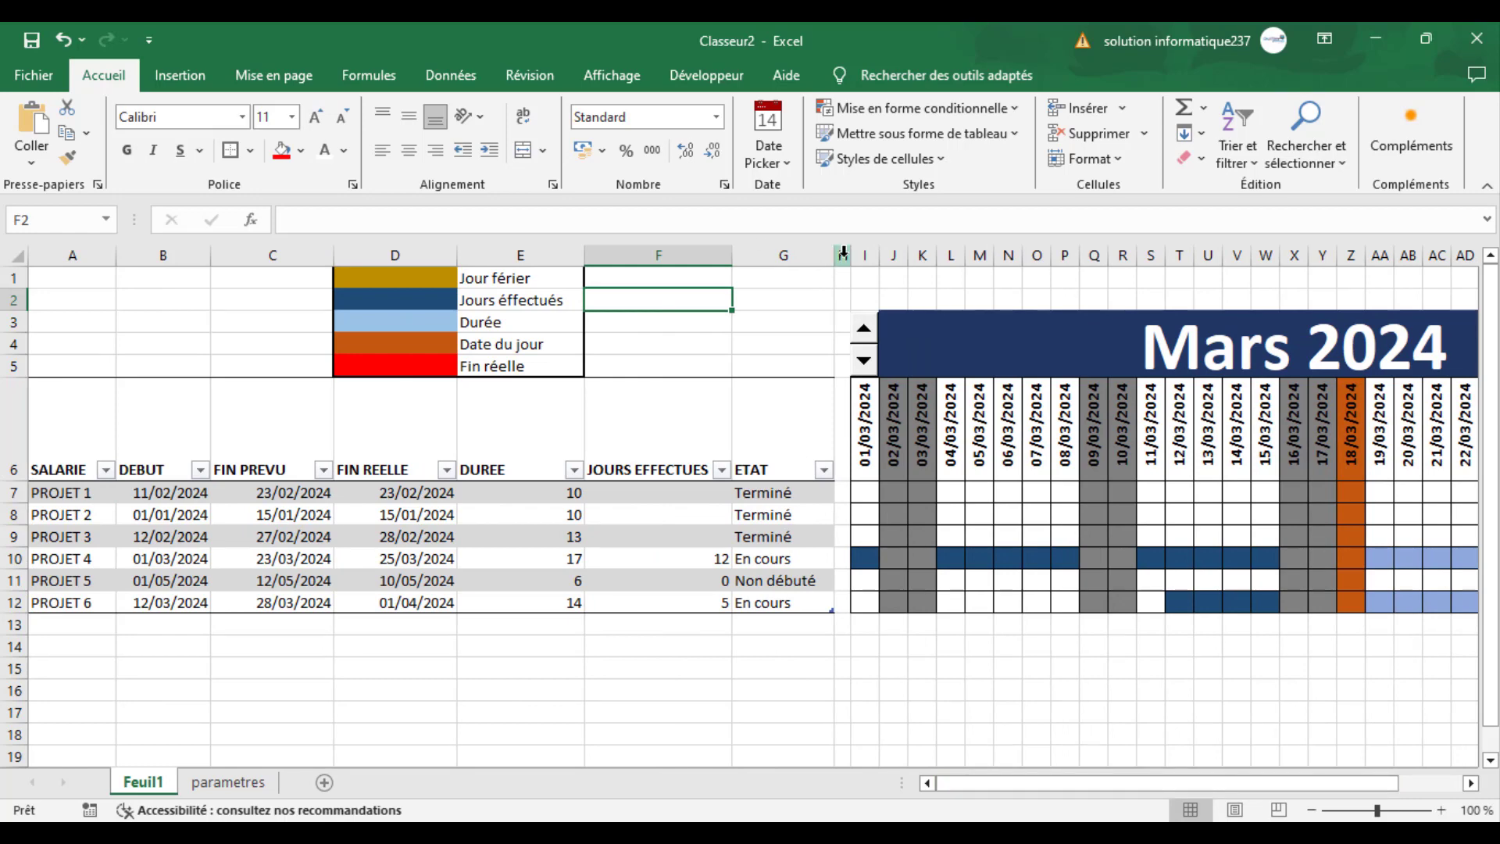
{"action": "left_click", "coordinate": [844, 256]}
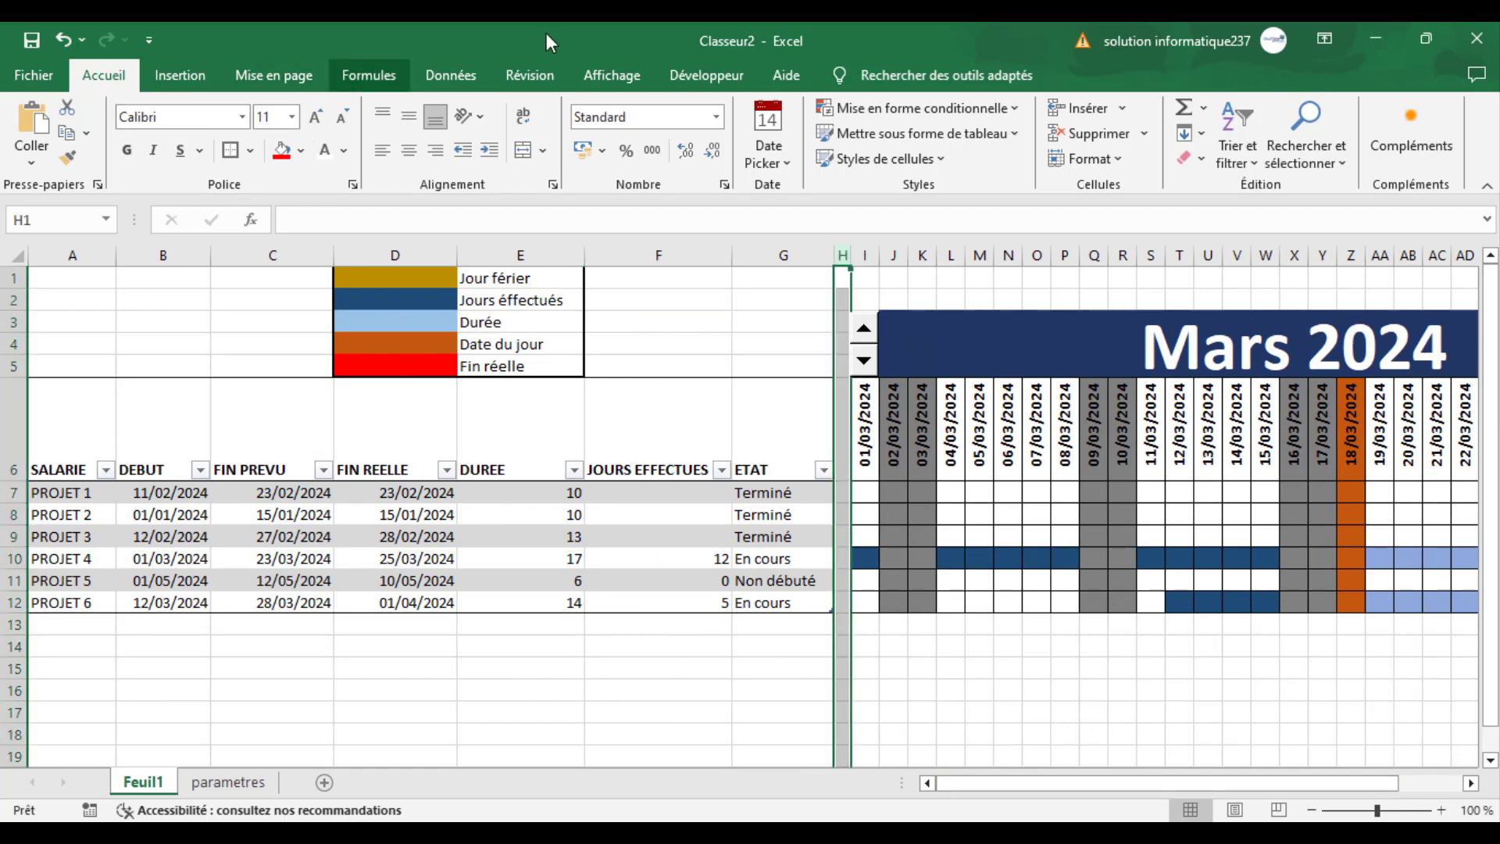
{"action": "left_click", "coordinate": [605, 88]}
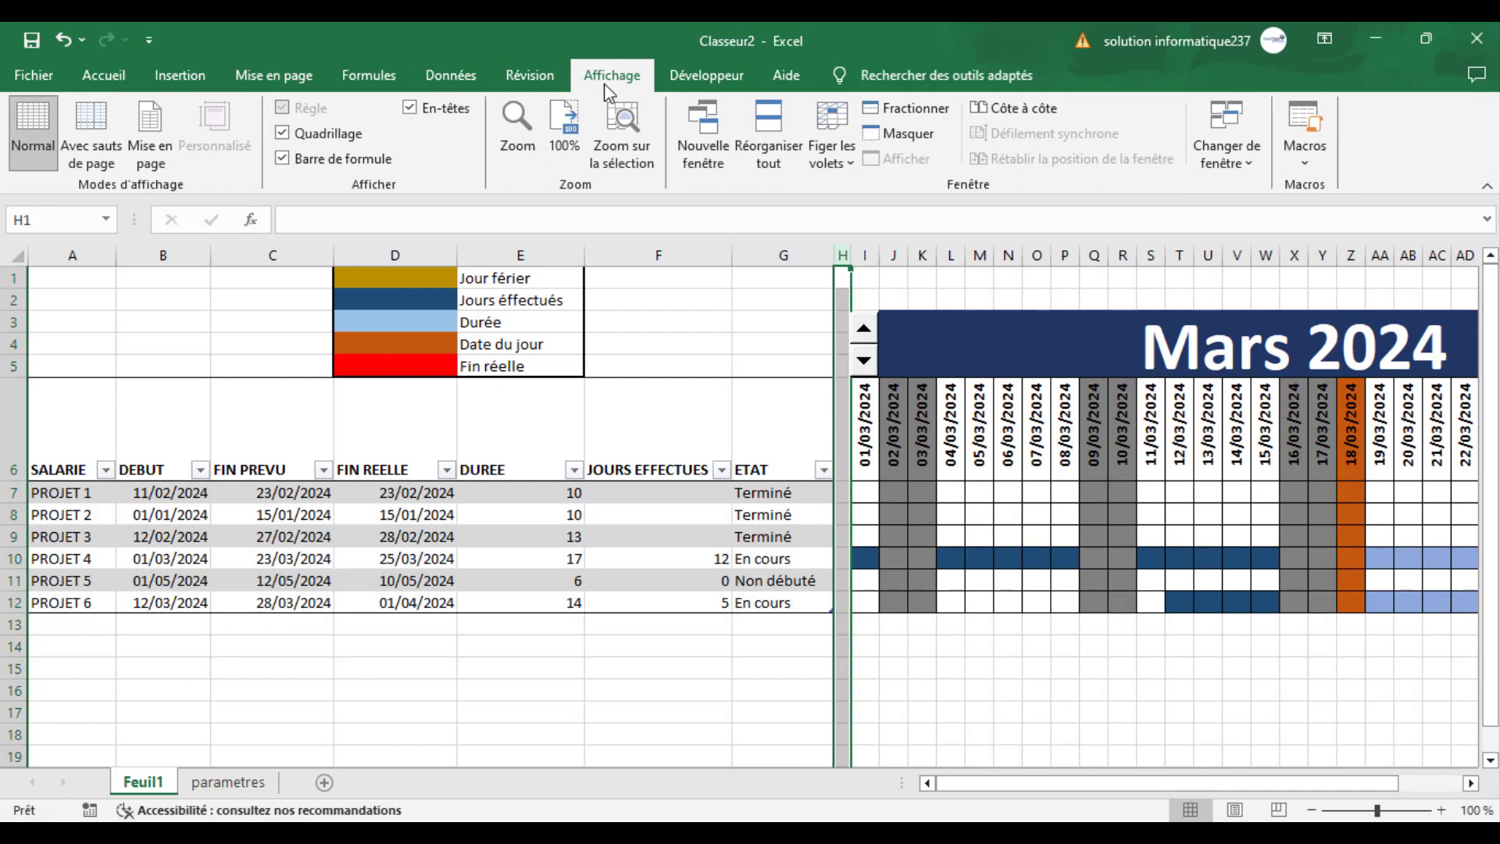
{"action": "left_click", "coordinate": [832, 160]}
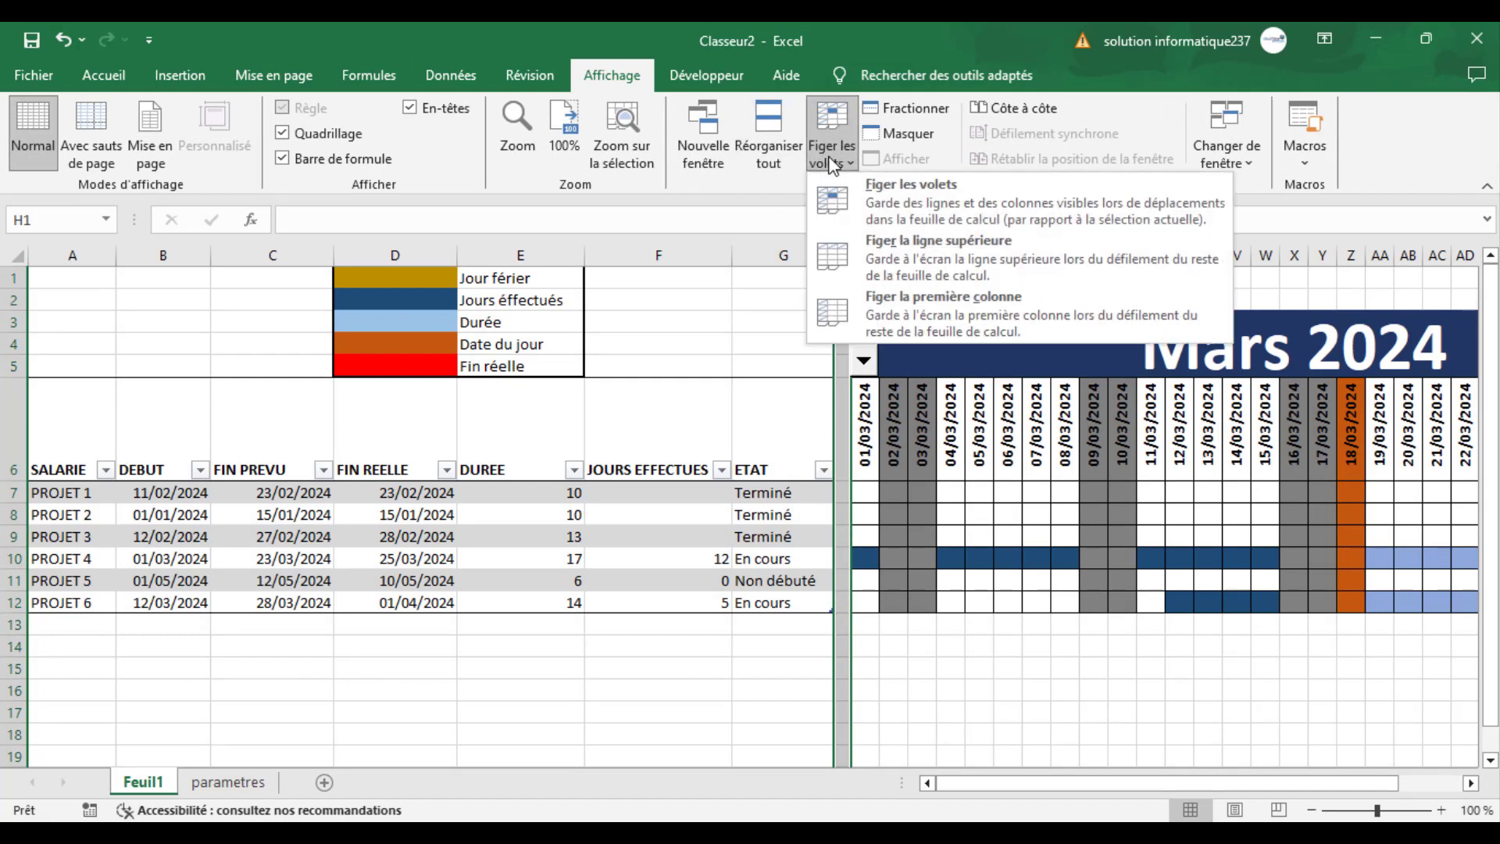
{"action": "left_click", "coordinate": [959, 208]}
{"action": "left_click", "coordinate": [725, 688]}
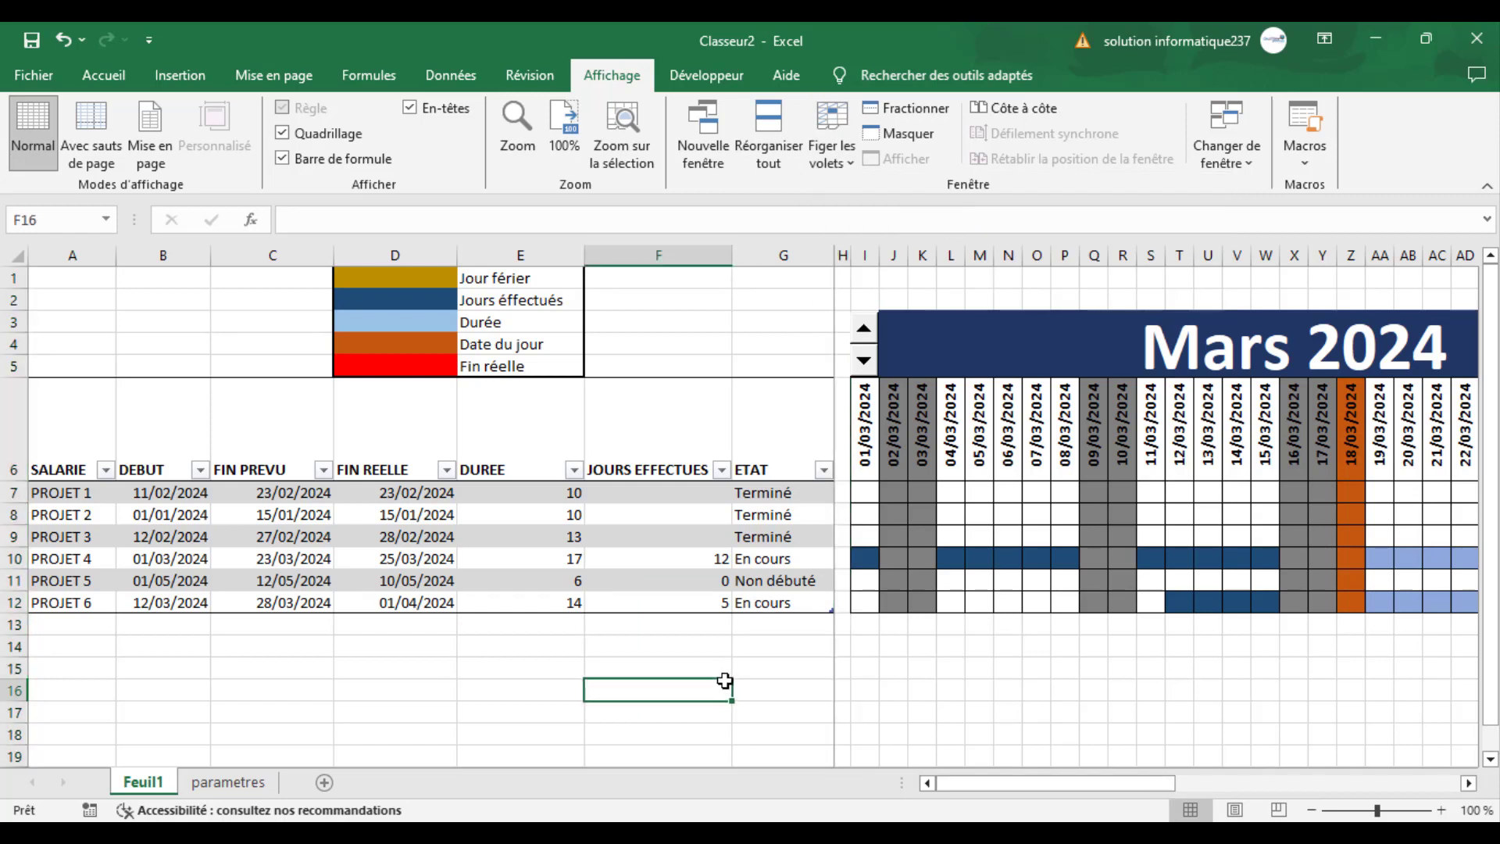
{"action": "left_click_drag", "start_coordinate": [1043, 780], "coordinate": [1128, 776]}
{"action": "left_click_drag", "start_coordinate": [1093, 780], "coordinate": [1007, 757]}
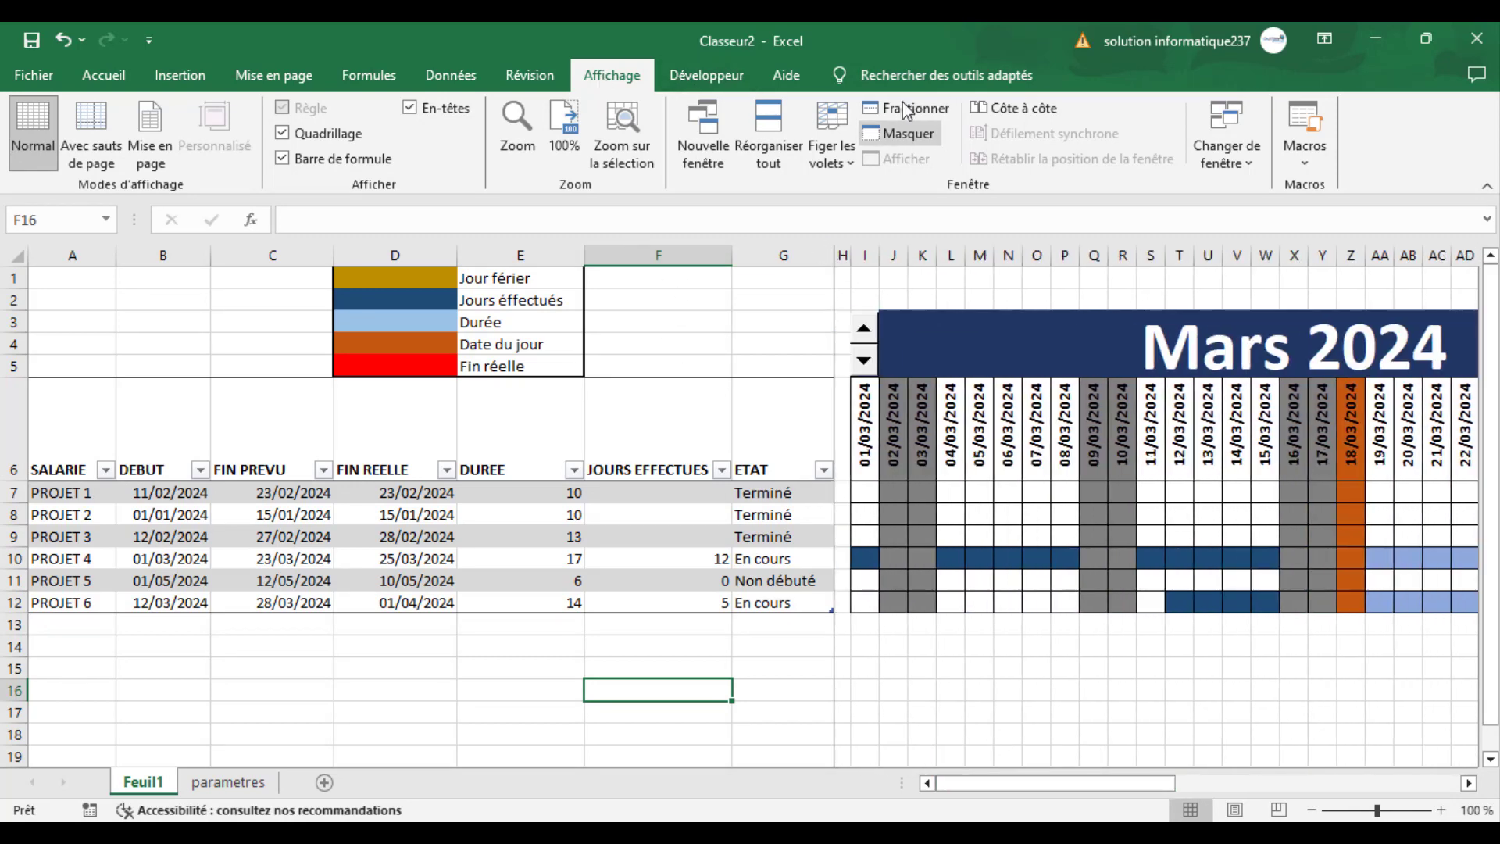
{"action": "left_click", "coordinate": [814, 143]}
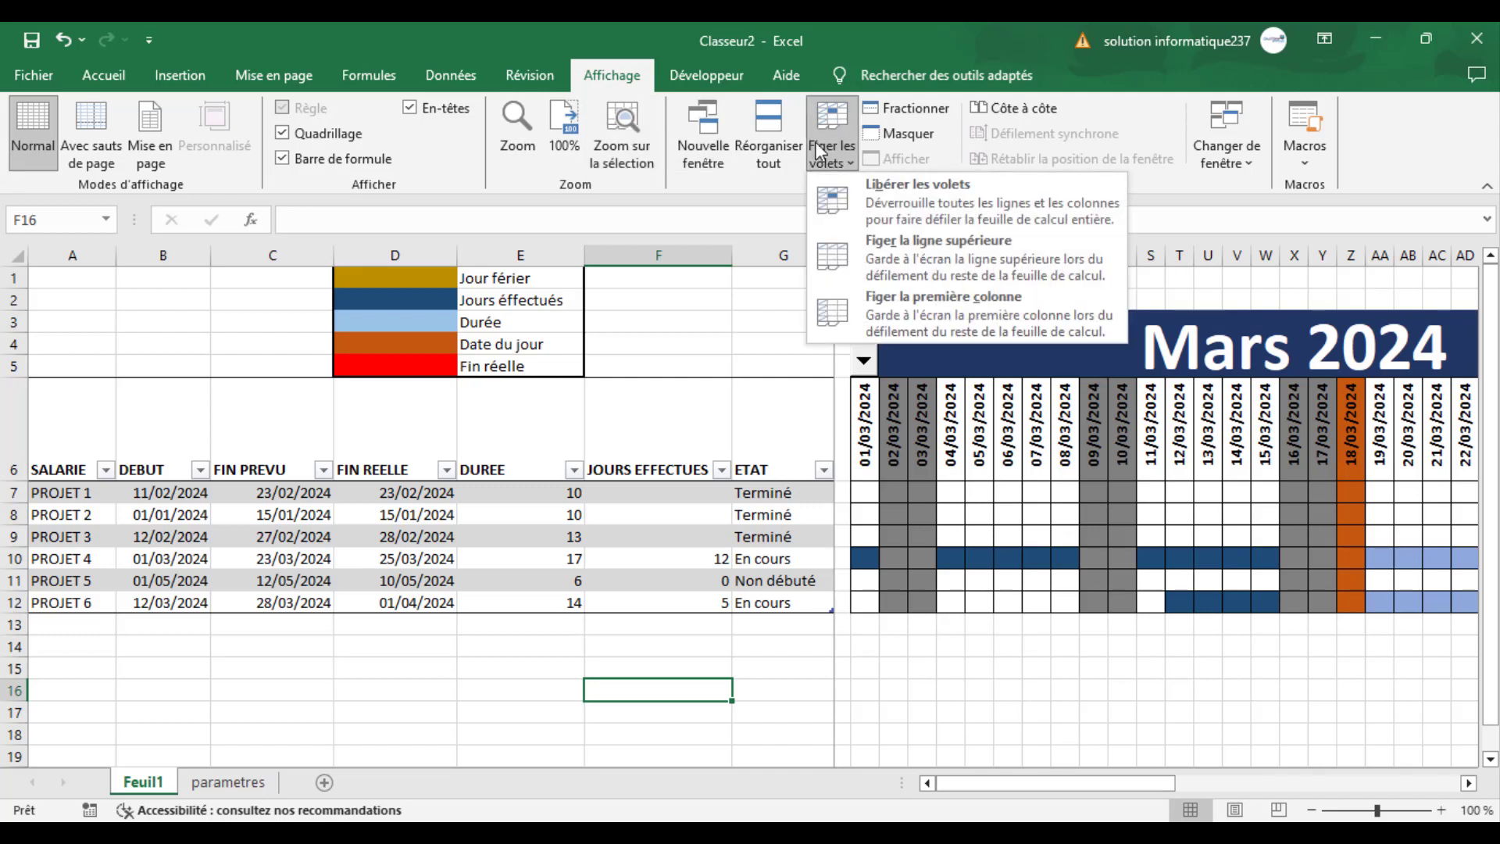
{"action": "left_click", "coordinate": [897, 206]}
- Freeze the panes at column E so columns A to D stay in place, and check it by scrolling the calendar
{"action": "left_click", "coordinate": [653, 256]}
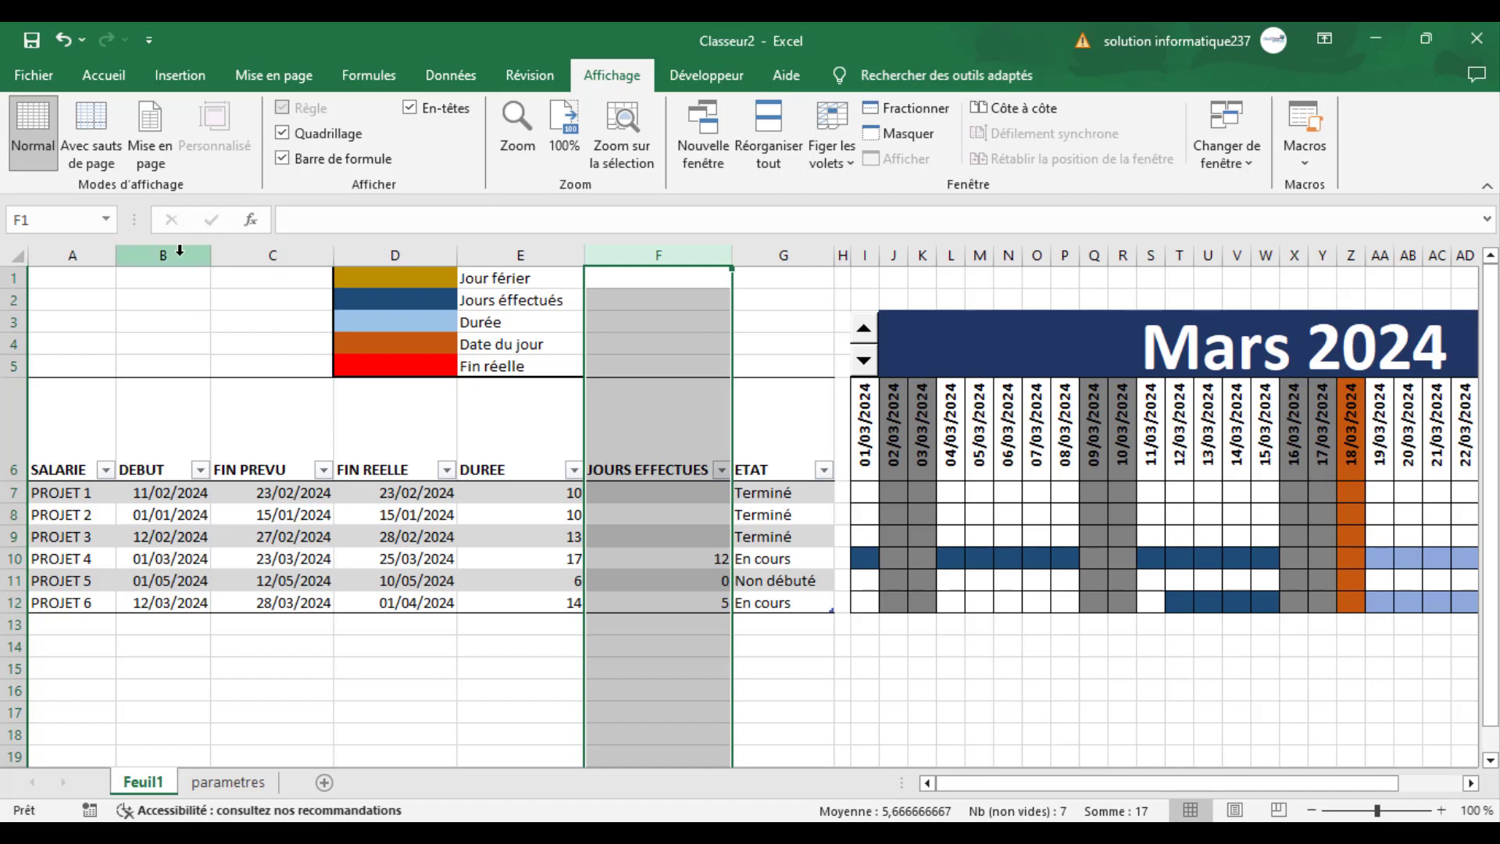
{"action": "left_click", "coordinate": [532, 251]}
{"action": "left_click", "coordinate": [830, 158]}
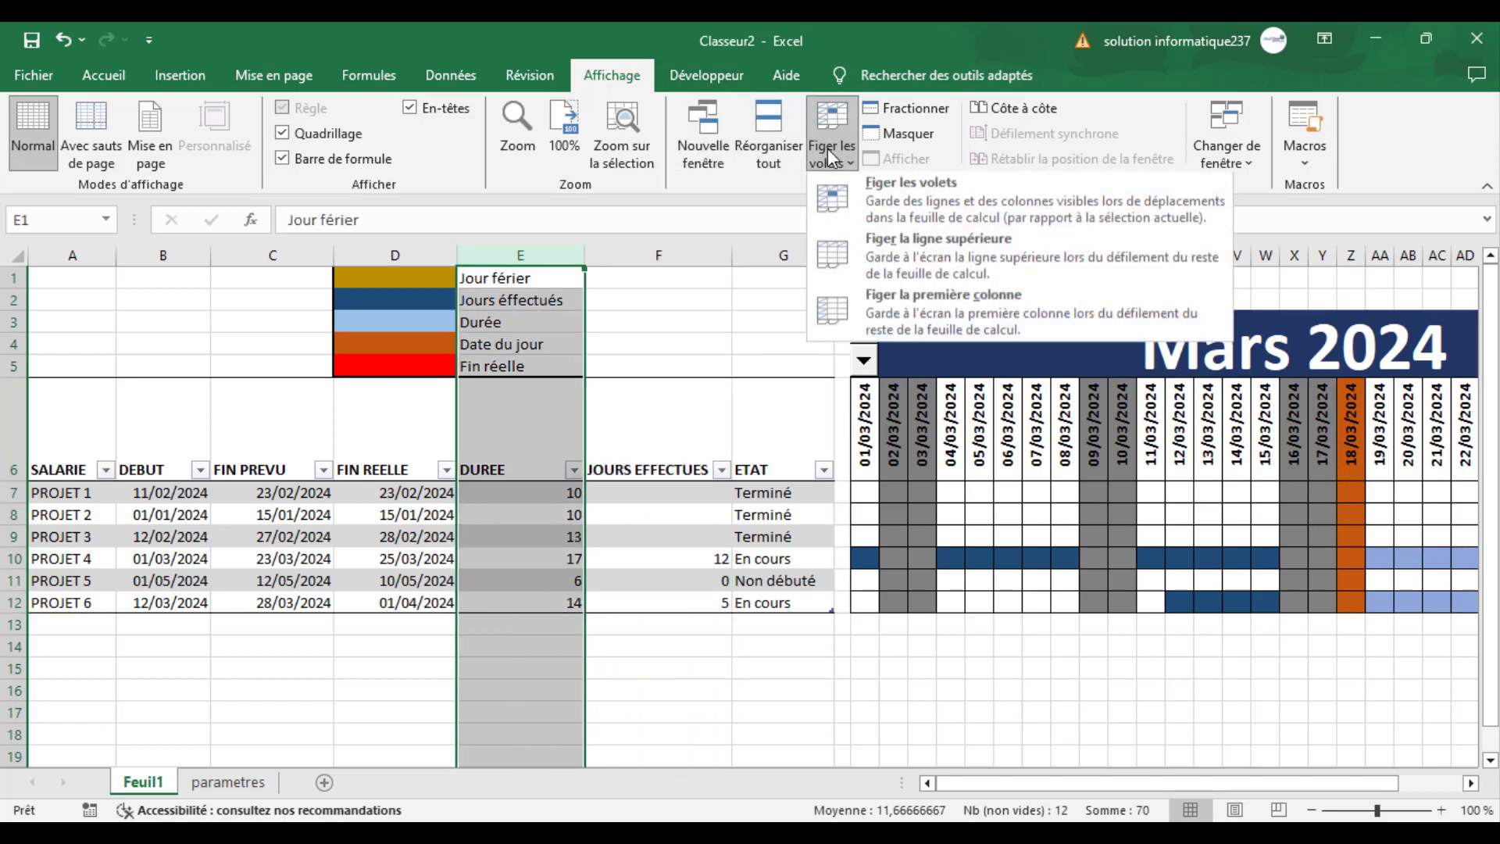
{"action": "left_click", "coordinate": [887, 194]}
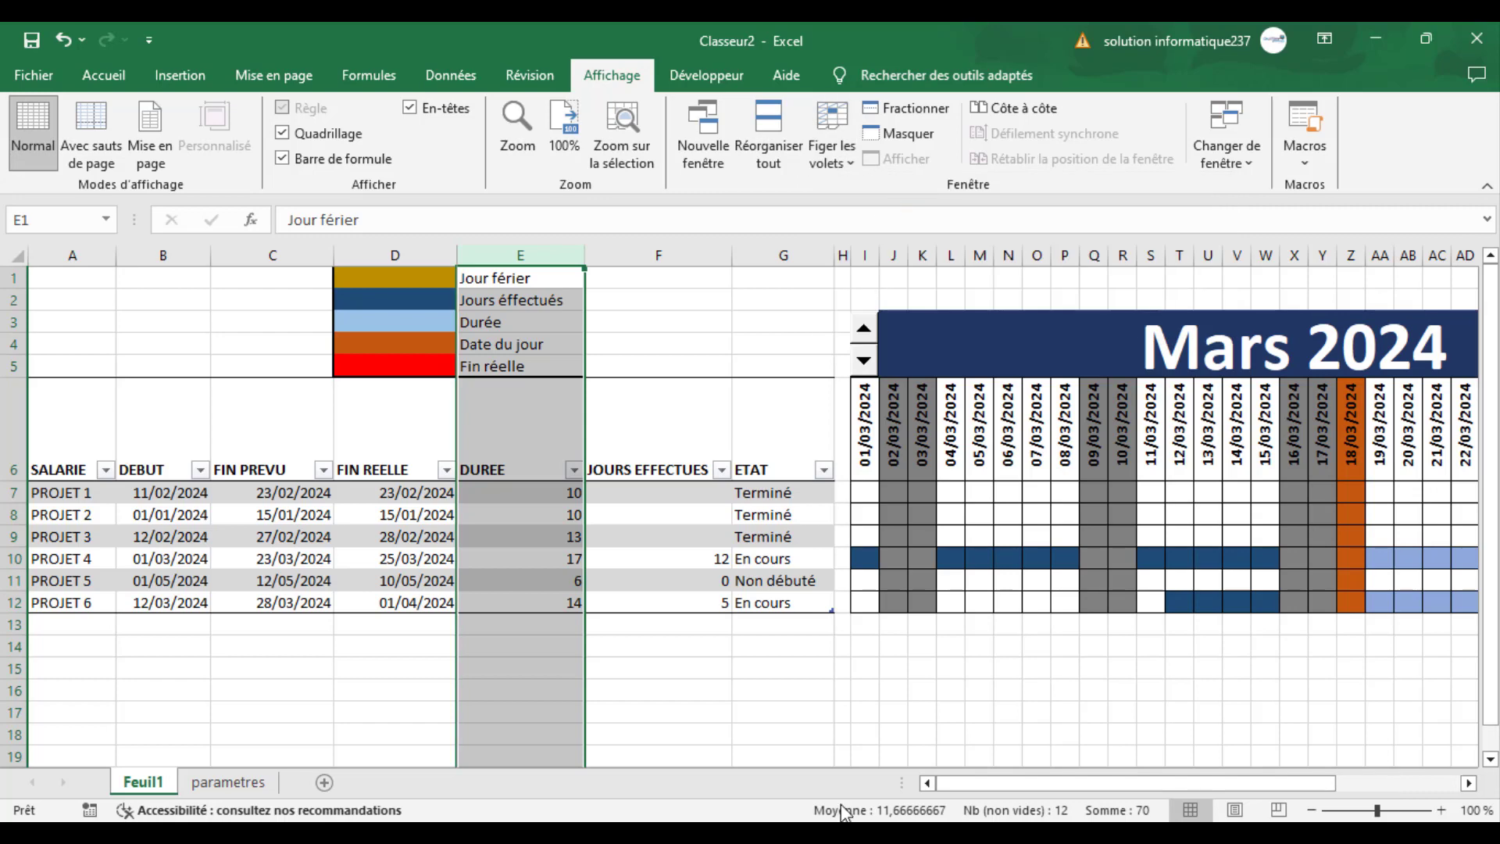
{"action": "left_click", "coordinate": [747, 688]}
{"action": "left_click_drag", "start_coordinate": [1038, 782], "coordinate": [1094, 778]}
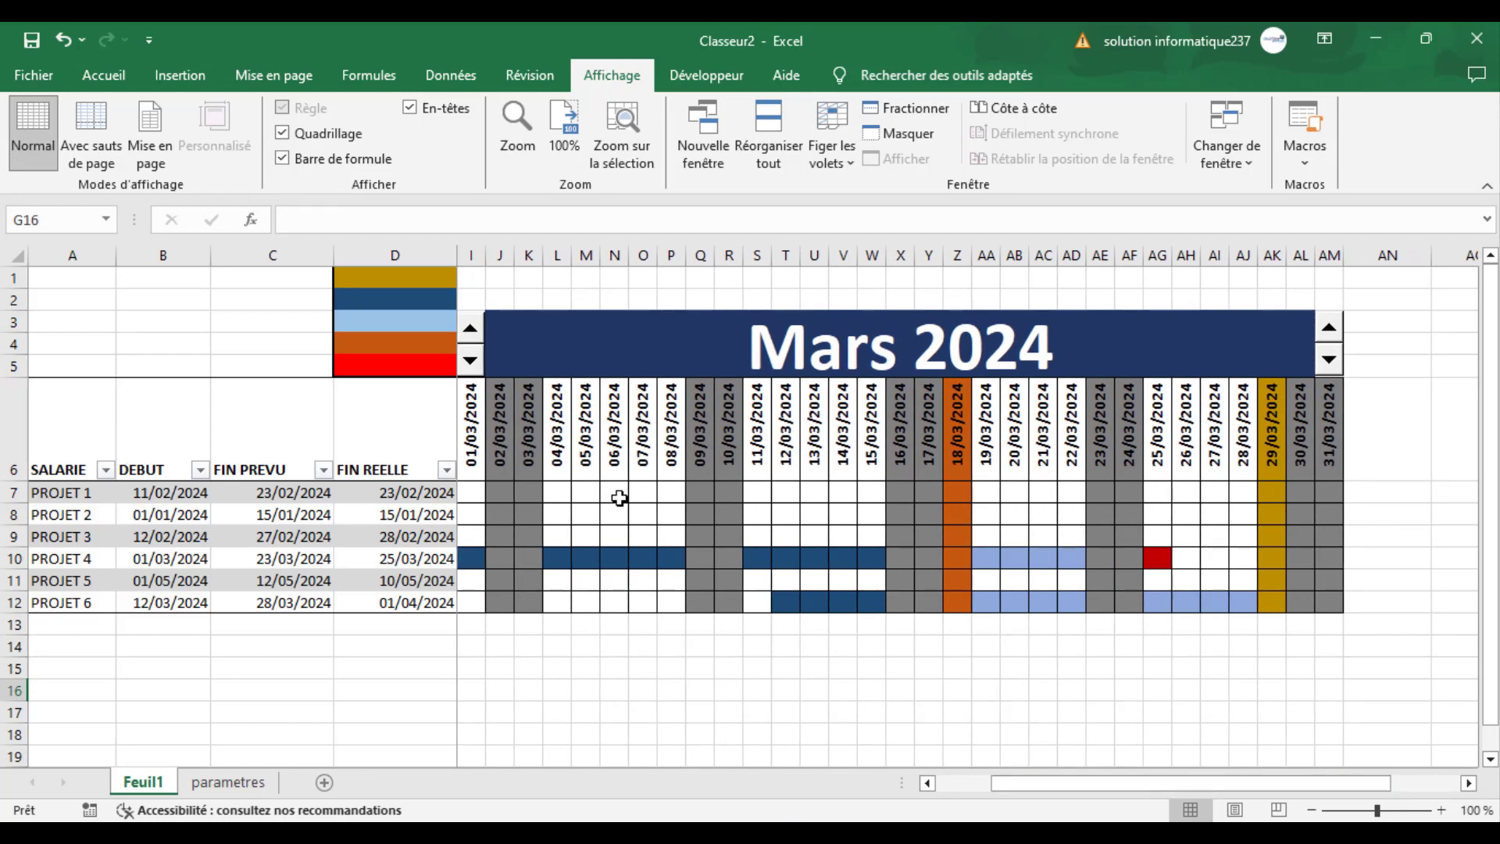
{"action": "mouse_move", "coordinate": [1119, 783]}
{"action": "left_mouse_down"}
{"action": "mouse_move", "coordinate": [1091, 778]}
{"action": "mouse_move", "coordinate": [1119, 778]}
{"action": "left_mouse_up"}
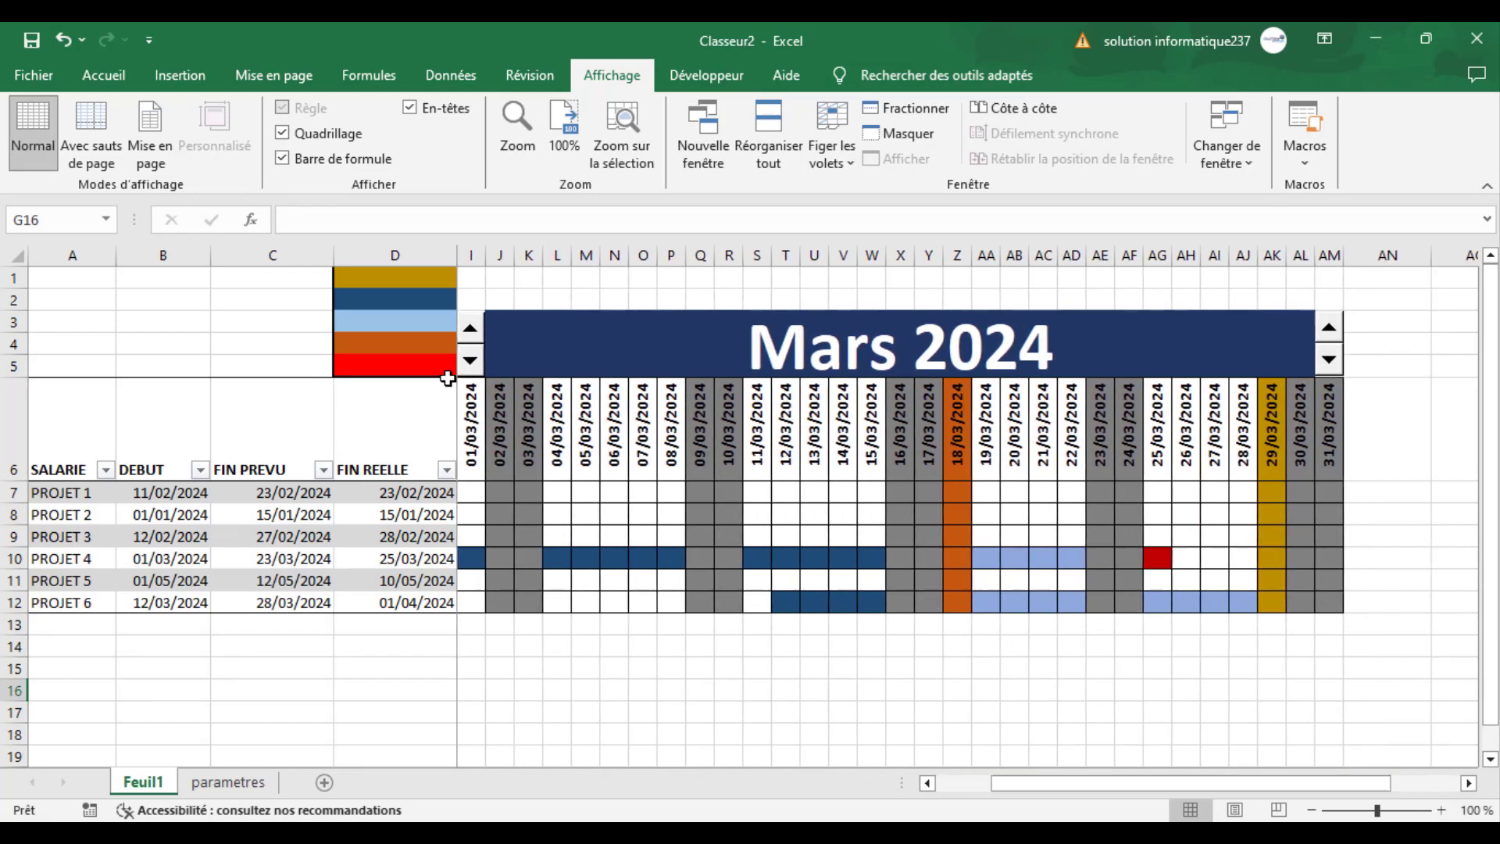
- Step the calendar forward to Mai 2024 and back to Mars 2024 to check the bars beside the frozen columns
{"action": "left_click", "coordinate": [471, 331]}
{"action": "left_click", "coordinate": [471, 331]}
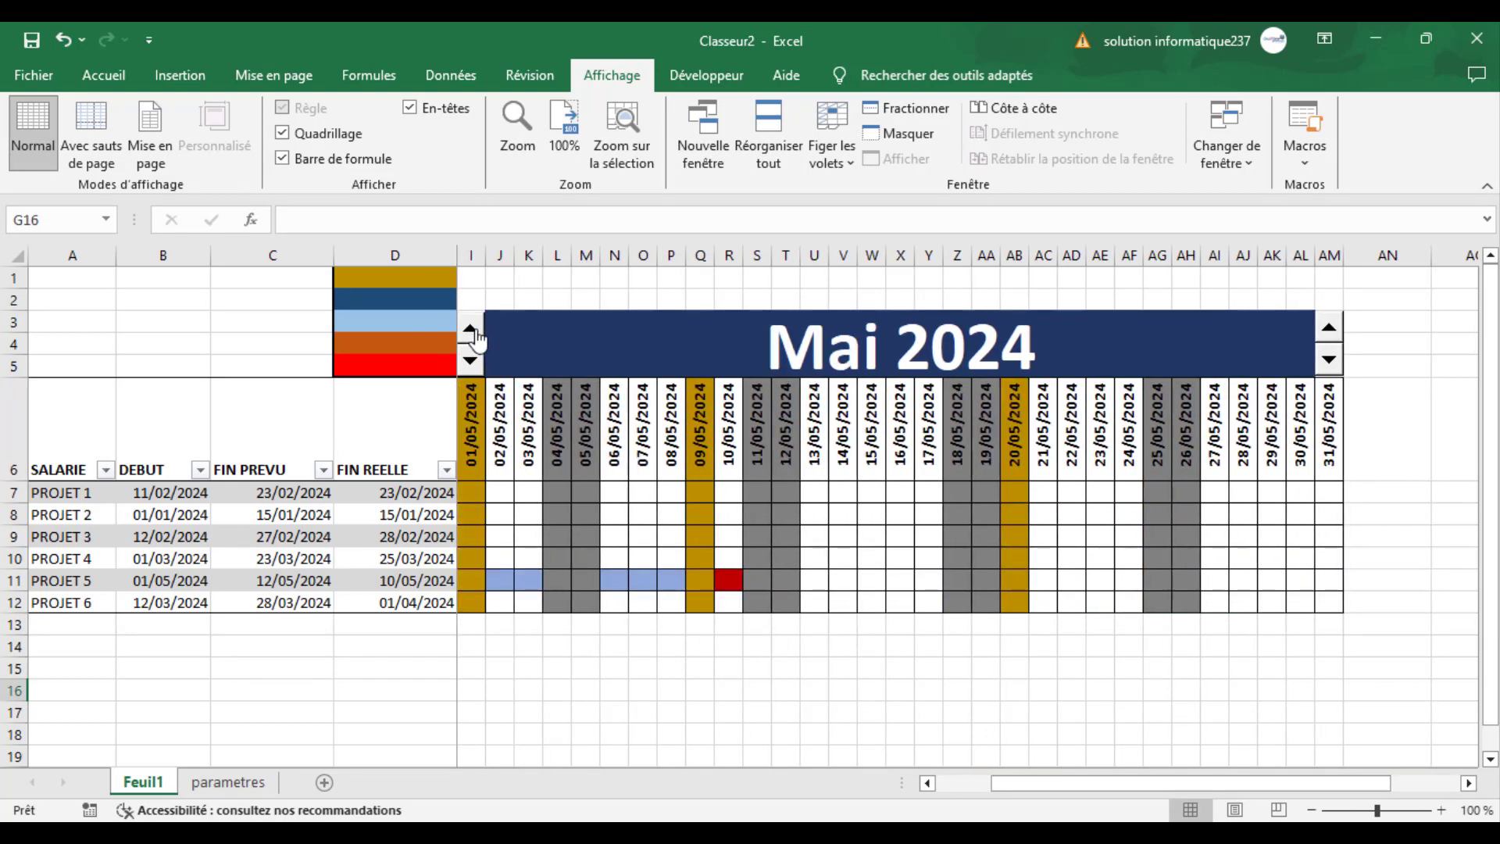
{"action": "left_click", "coordinate": [471, 360]}
{"action": "left_click", "coordinate": [471, 360]}
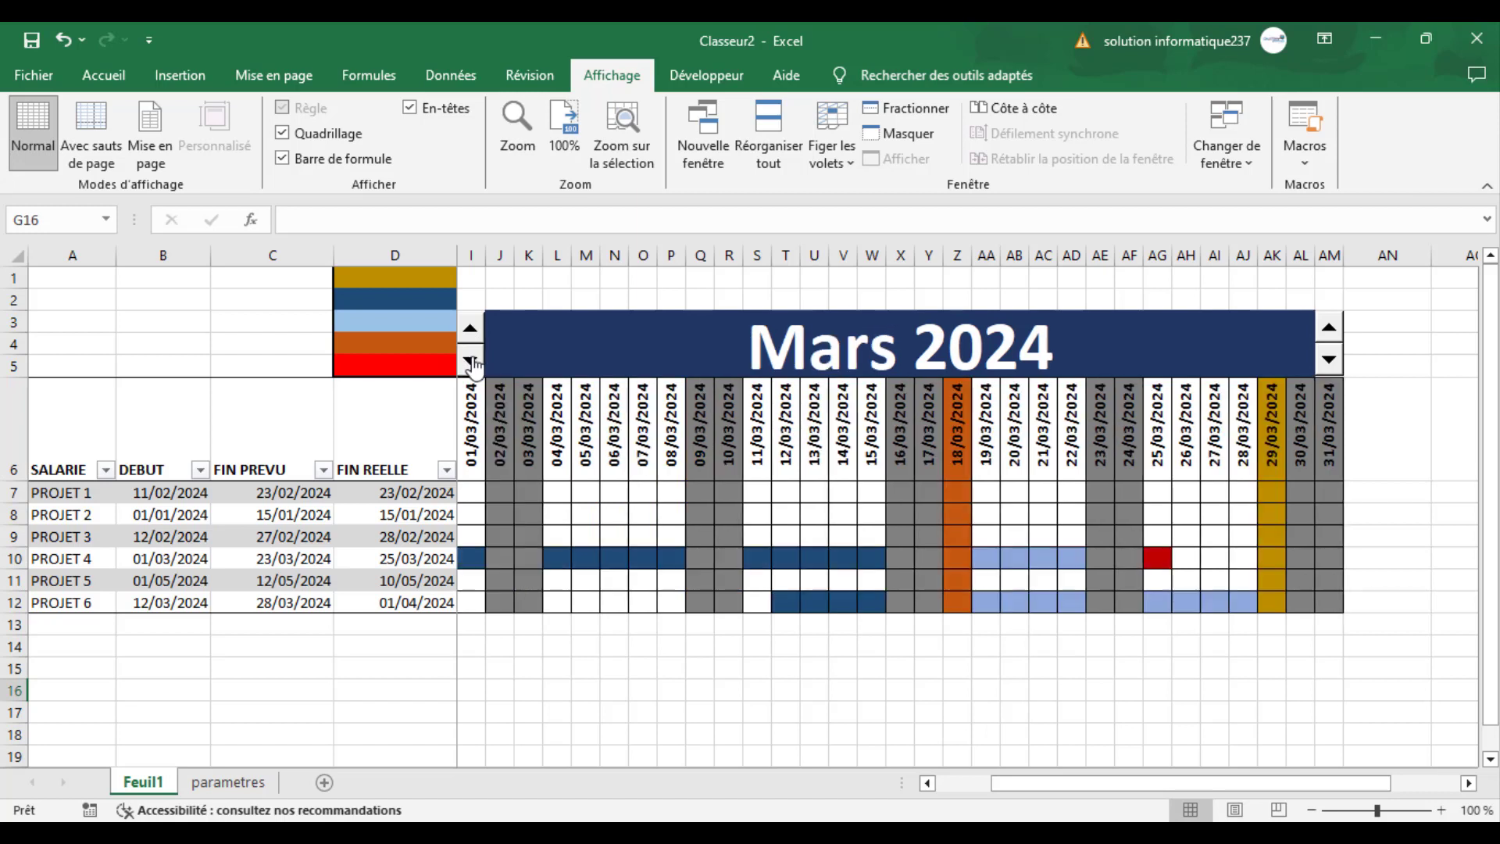
- Set the DEBUT date of PROJET 4 in B10 to 07/03/2024
{"action": "left_click", "coordinate": [12, 558]}
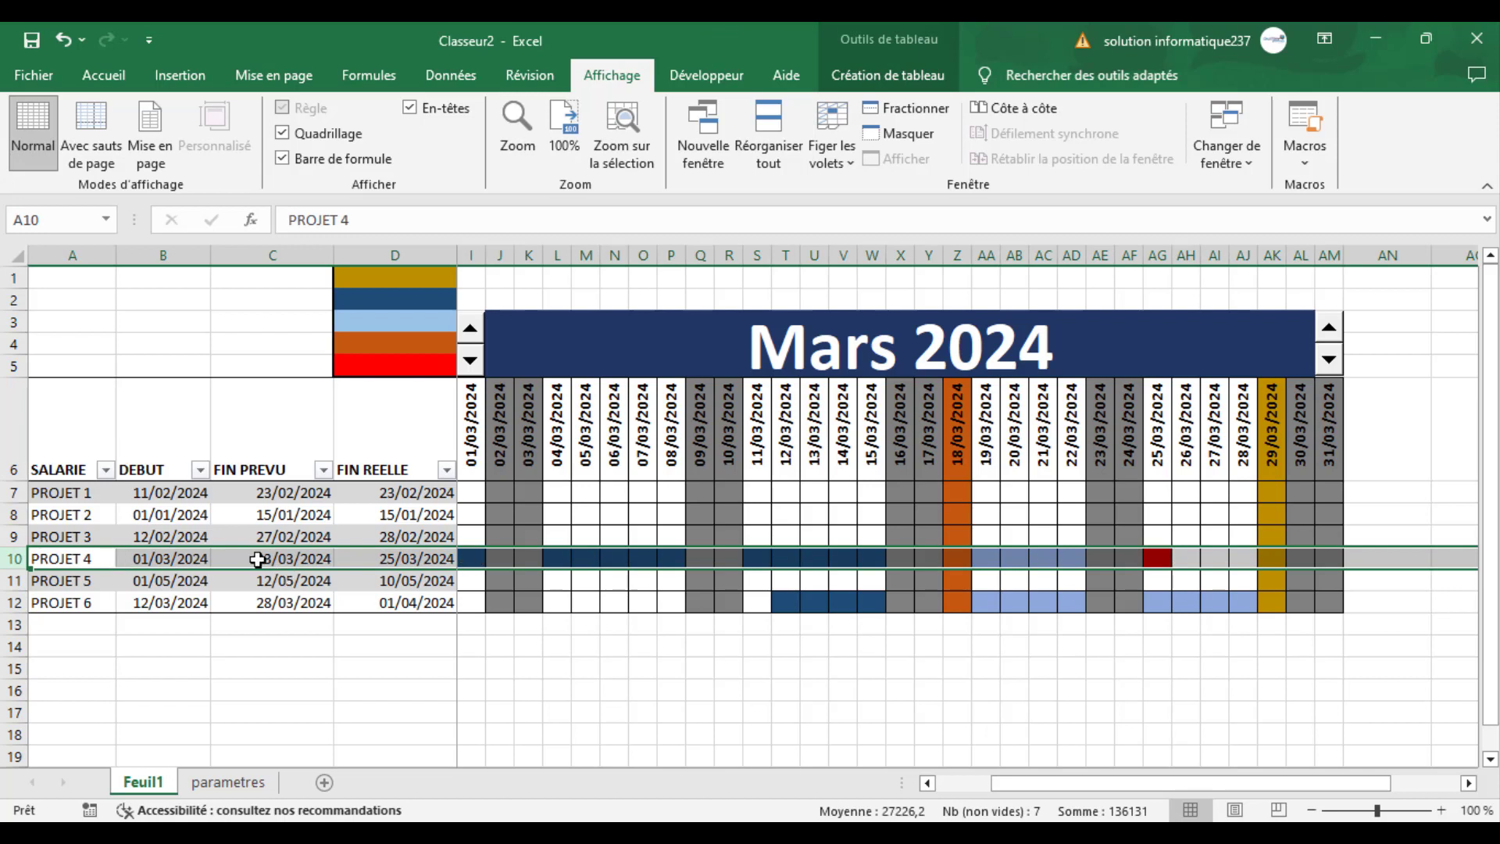
{"action": "left_click", "coordinate": [153, 561]}
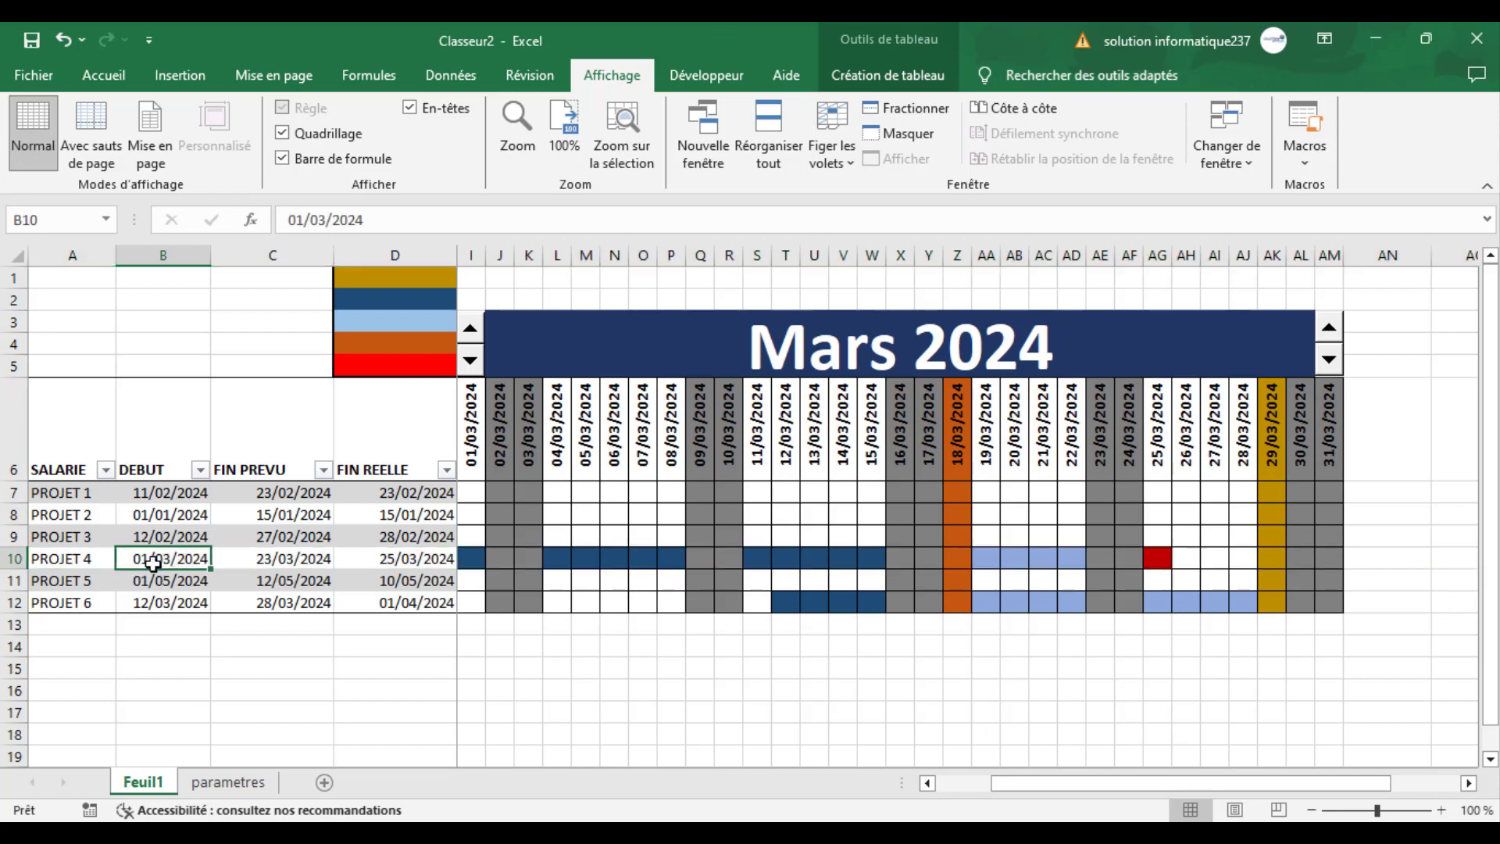
{"action": "left_click", "coordinate": [304, 219]}
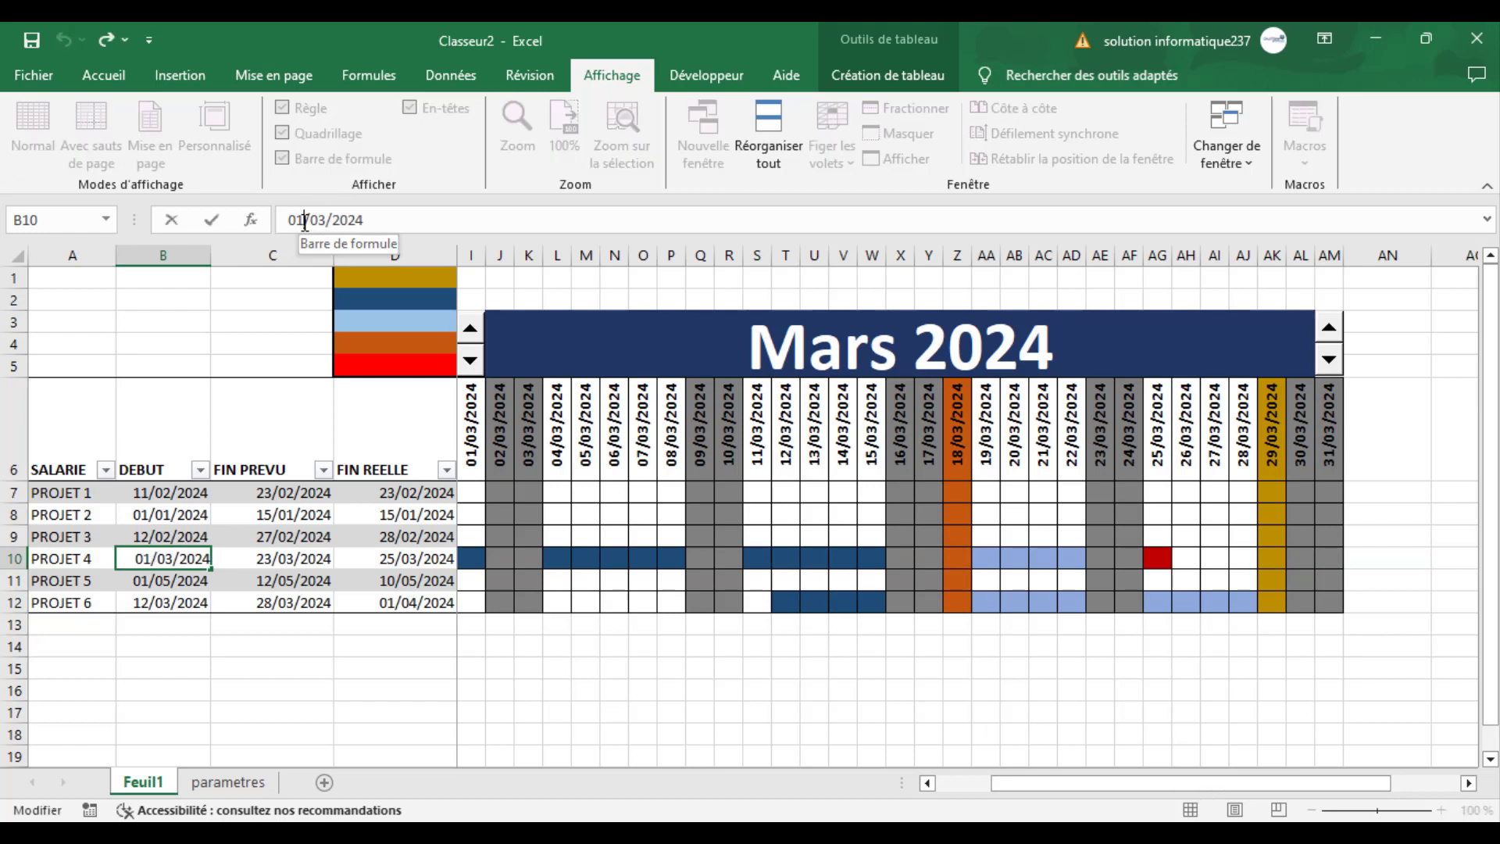
{"action": "key", "text": "BackSpace"}
{"action": "type", "text": "7"}
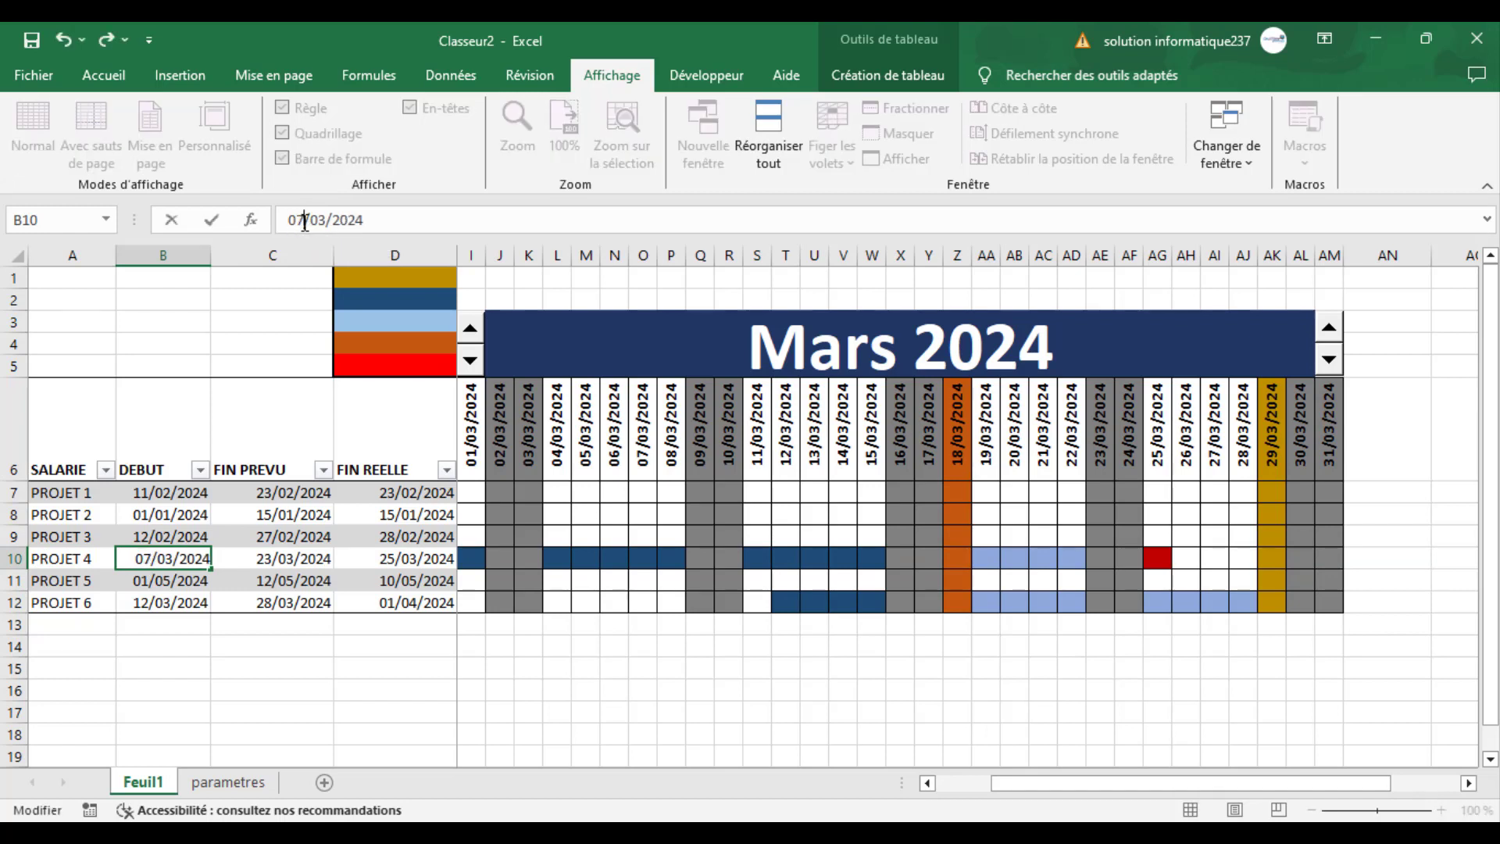
{"action": "key", "text": "Return"}
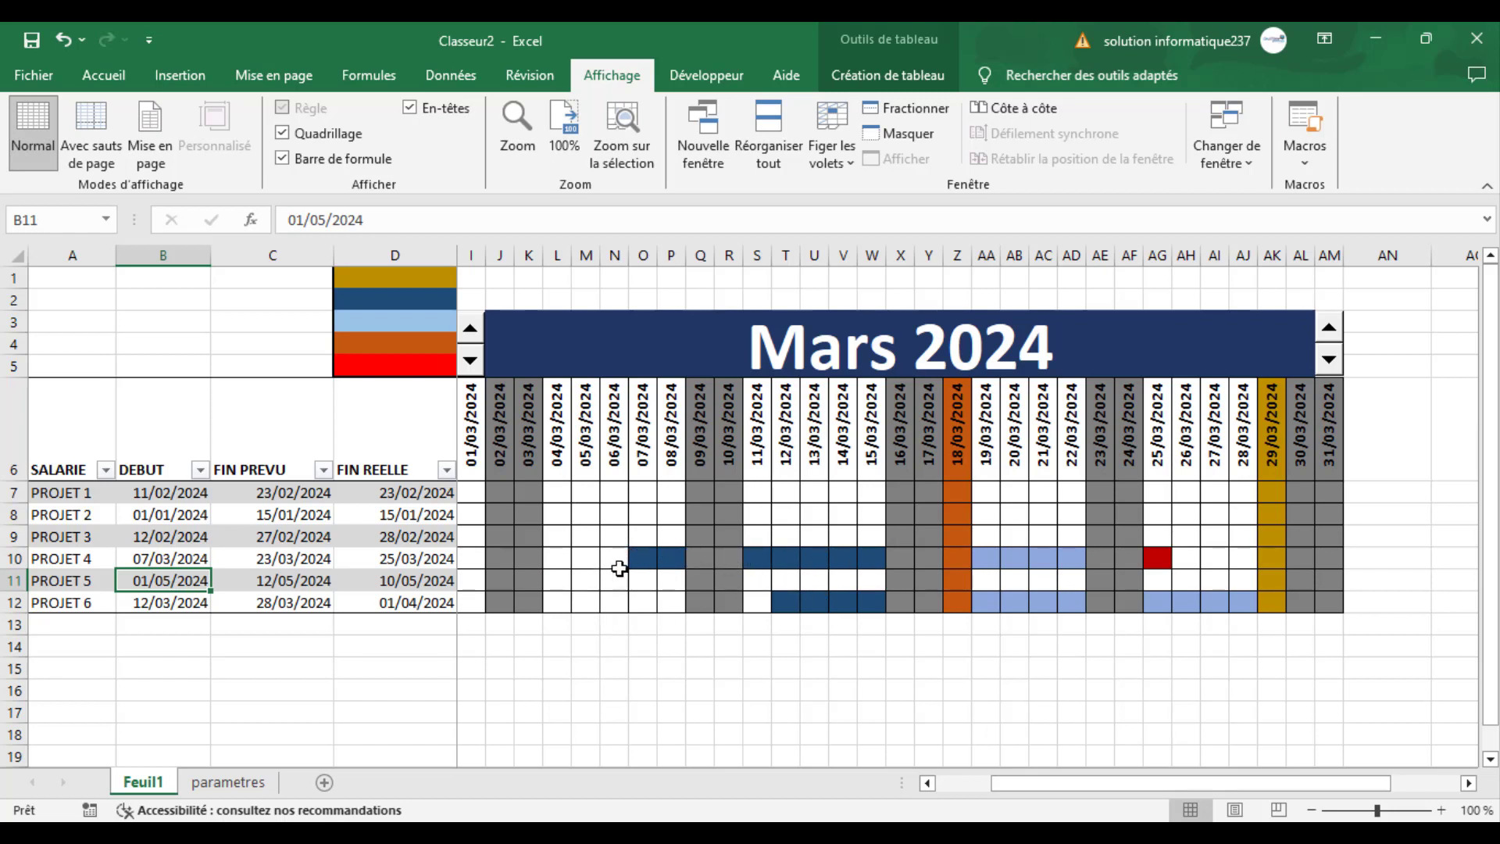
- Set the FIN PREVU date of PROJET 4 in C10 to 21/03/2024
{"action": "left_click", "coordinate": [270, 561]}
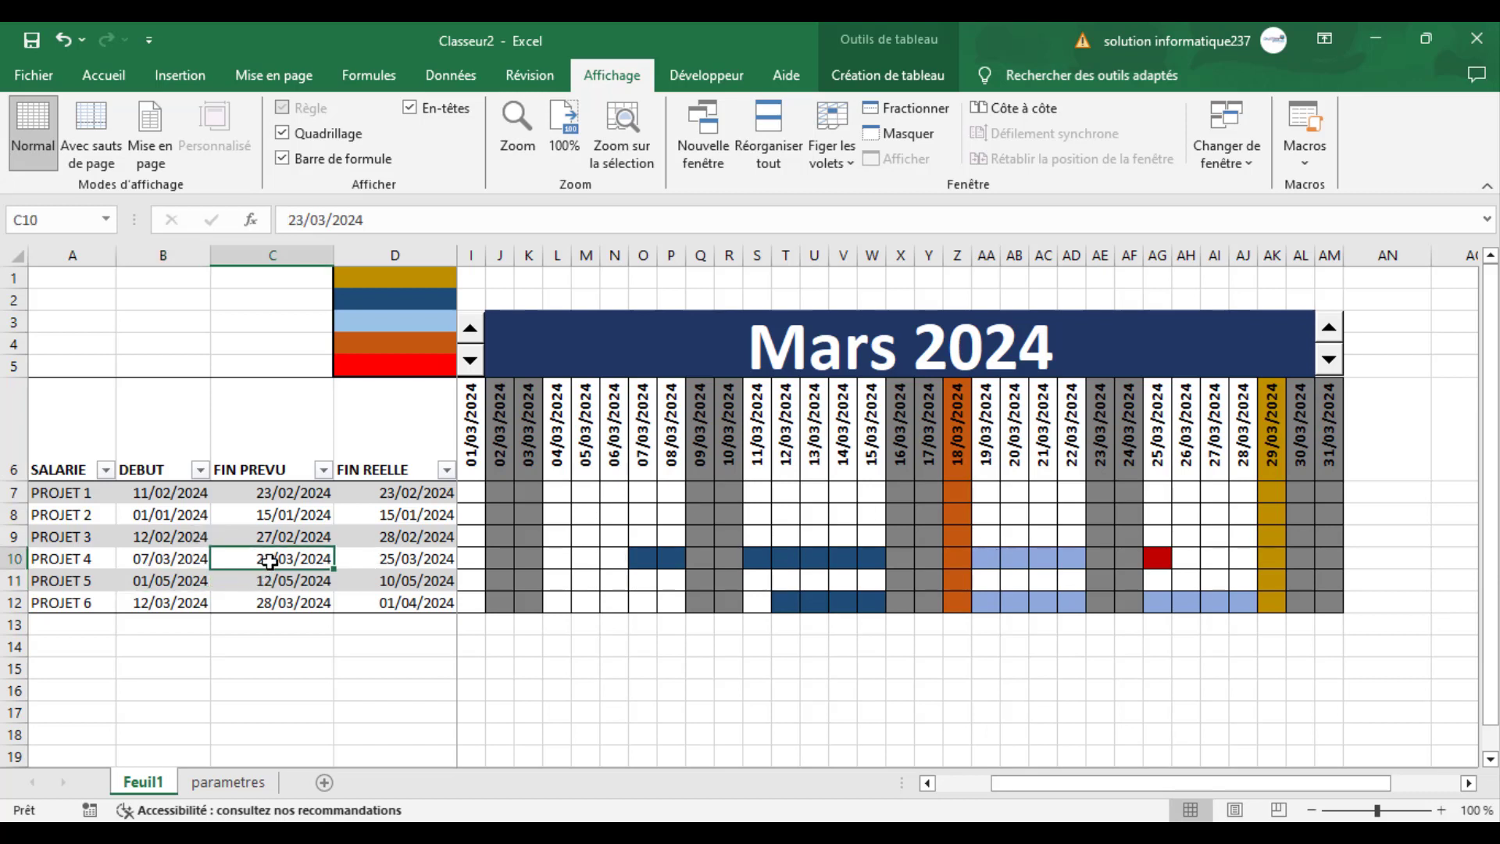
{"action": "left_click", "coordinate": [303, 218]}
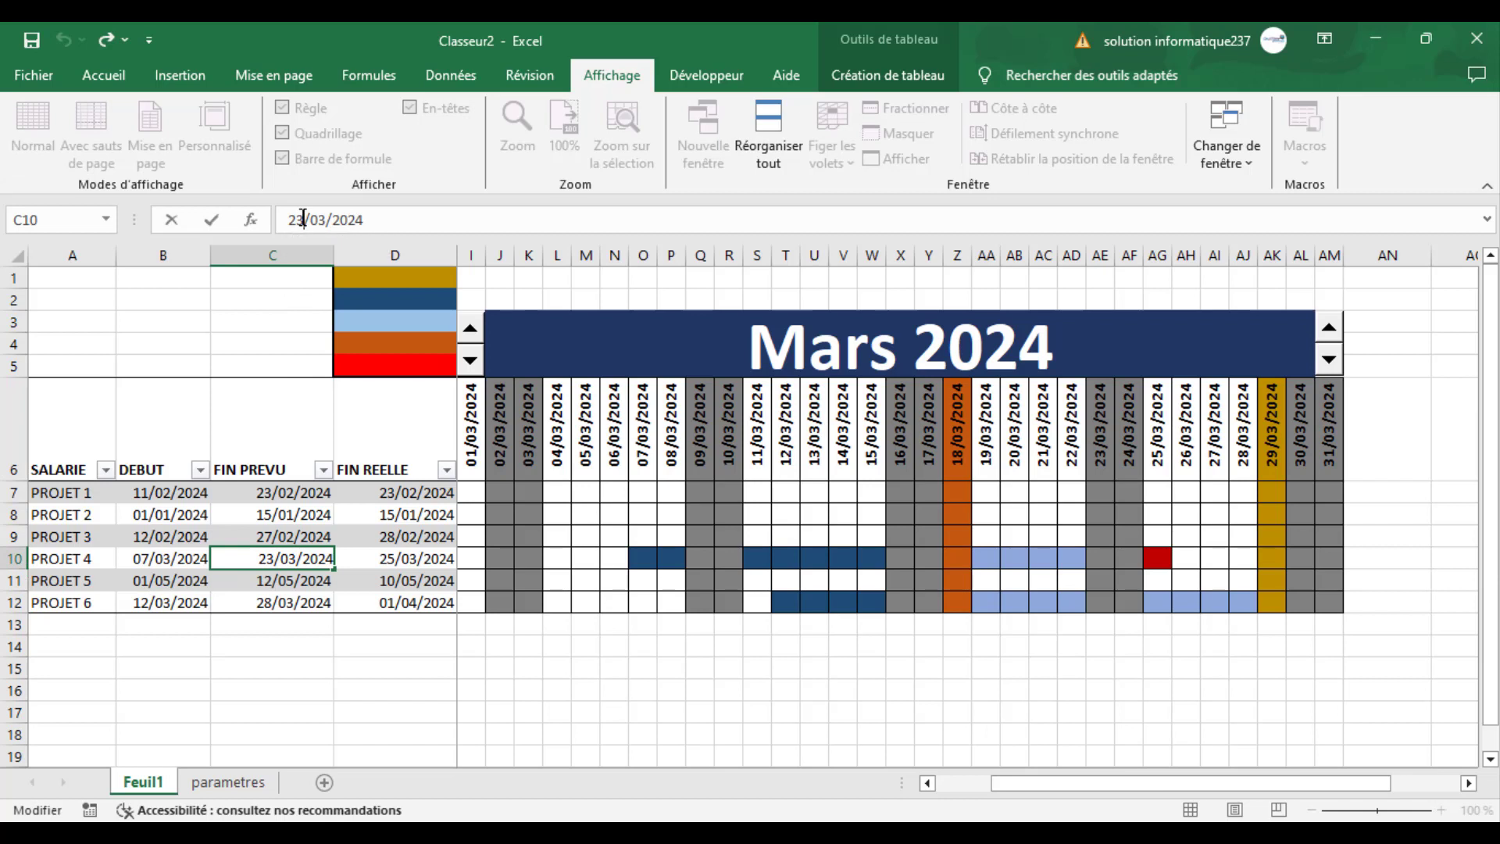
{"action": "key", "text": "BackSpace"}
{"action": "type", "text": "1"}
{"action": "key", "text": "Return"}
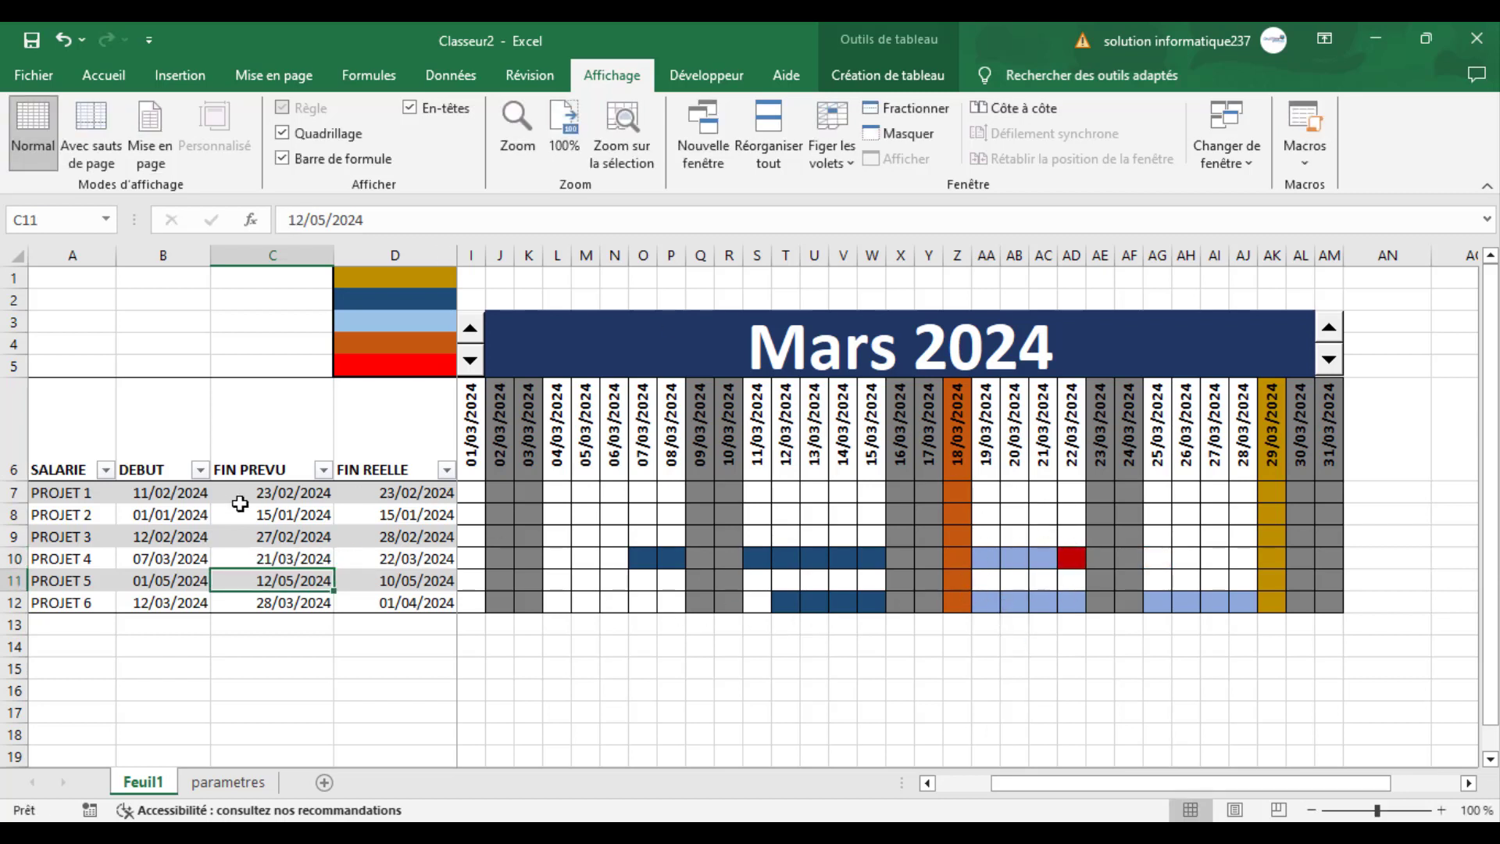
{"action": "left_click", "coordinate": [266, 556]}
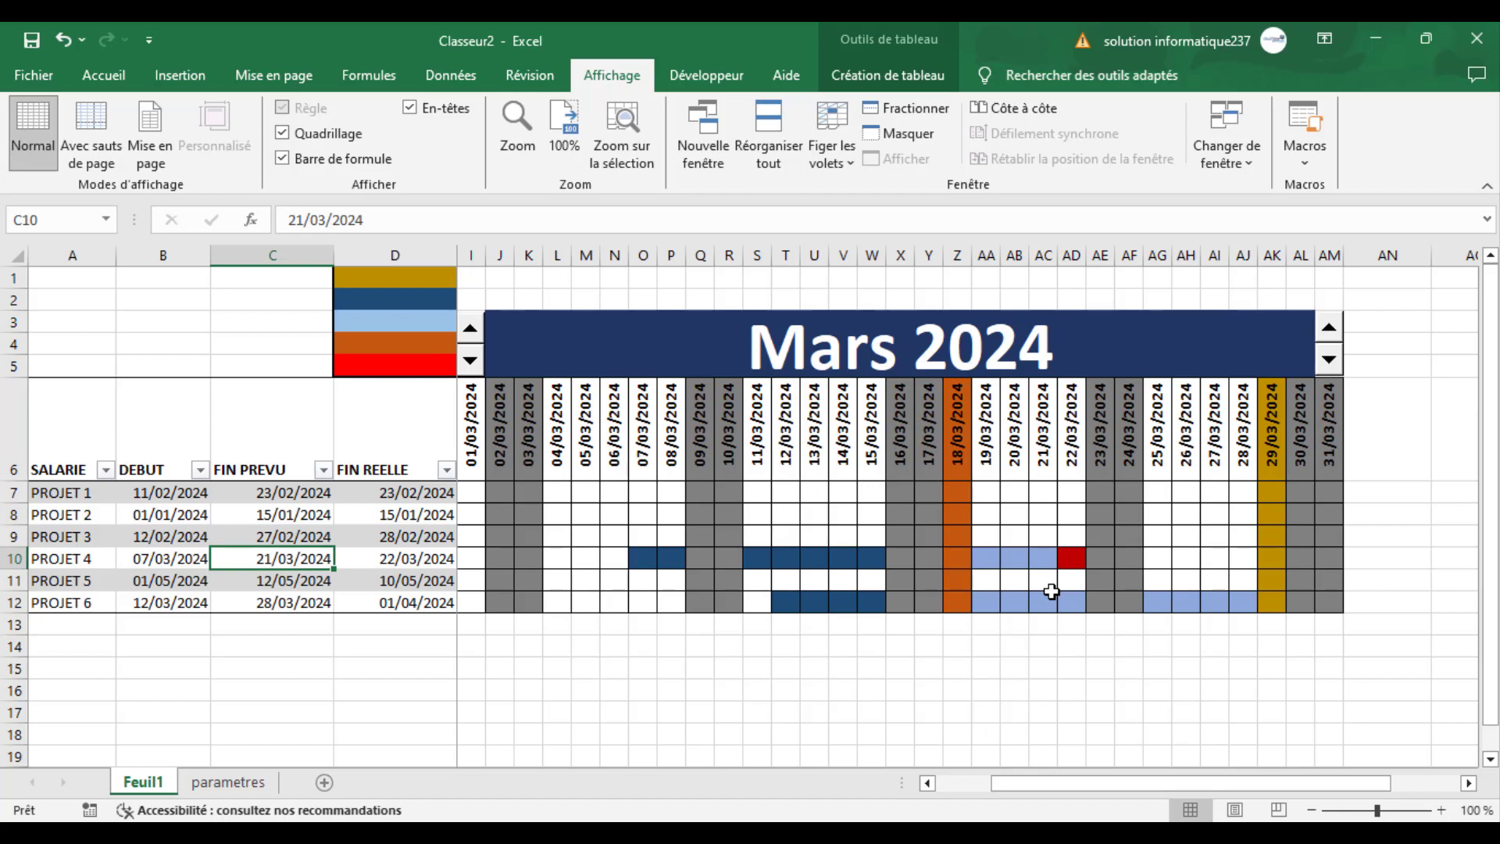
- Step the calendar back to Janvier 2024 and forward to Février 2024 to review the project bars in each month
{"action": "left_click", "coordinate": [471, 329]}
{"action": "left_click", "coordinate": [471, 361]}
{"action": "left_click", "coordinate": [471, 361]}
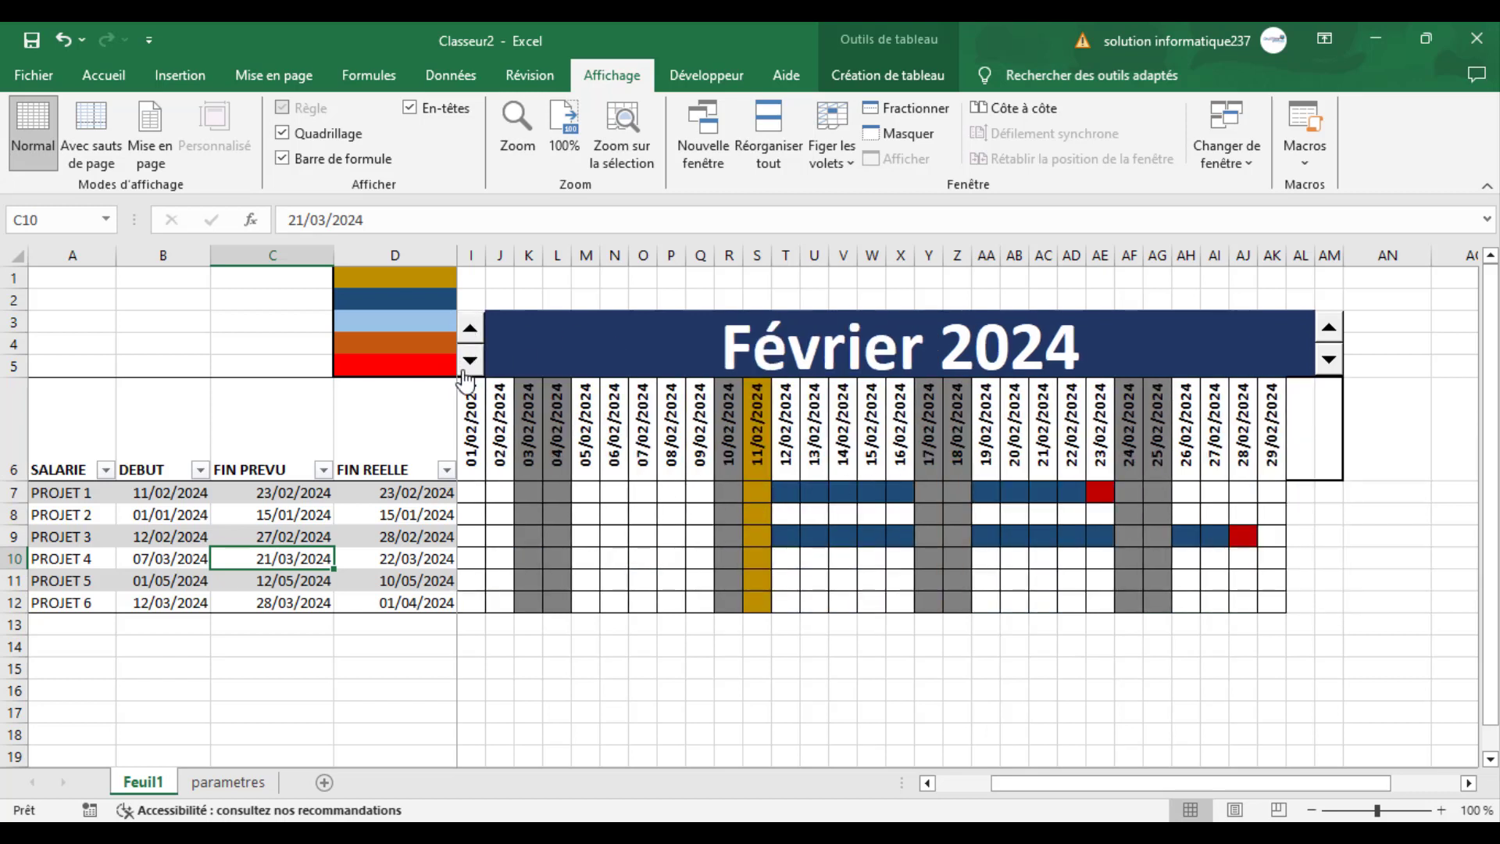
{"action": "left_click", "coordinate": [471, 362]}
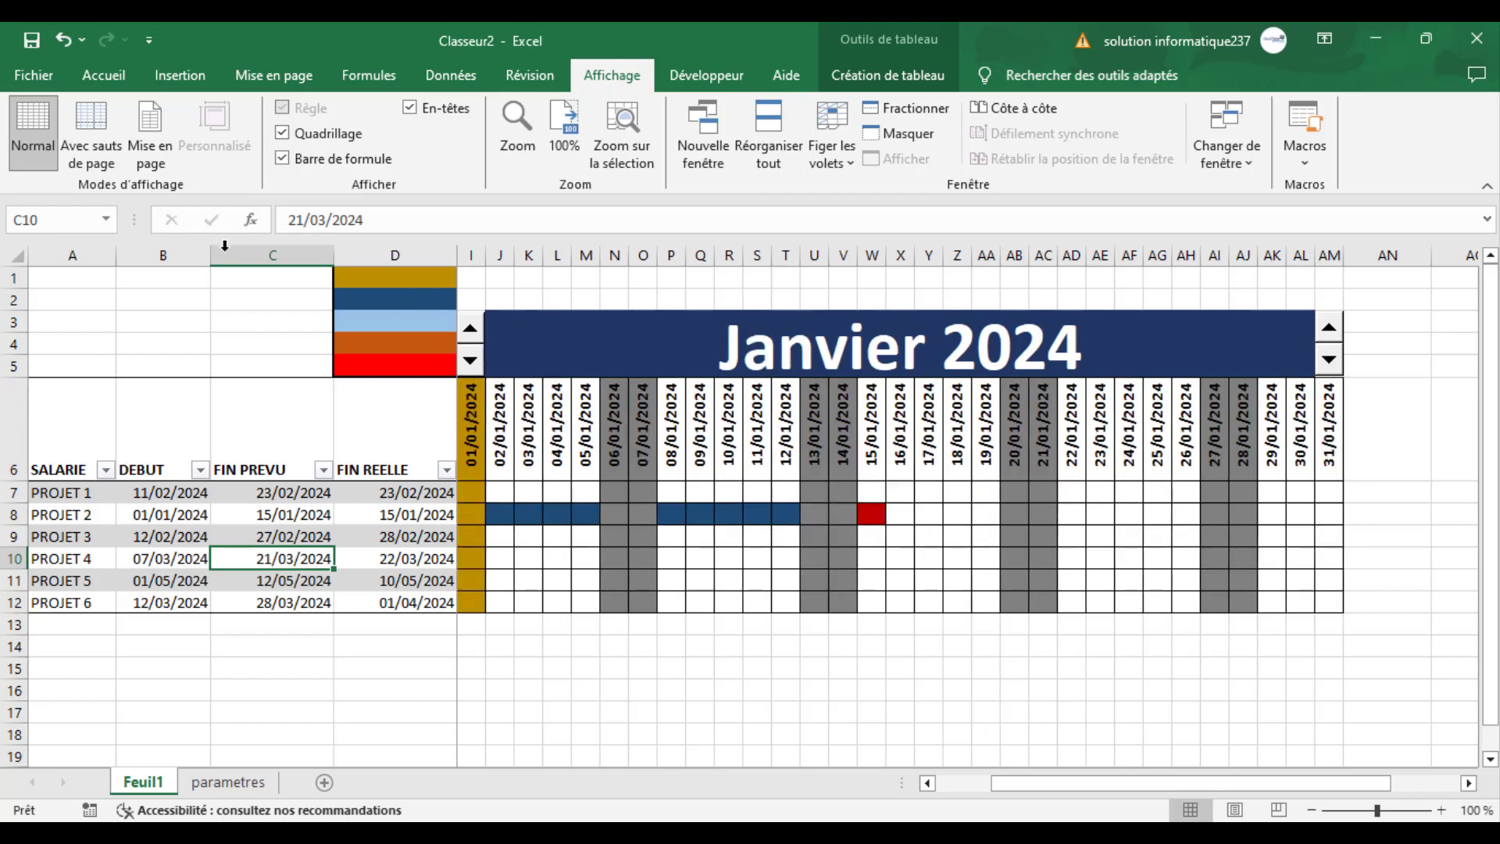
{"action": "left_click", "coordinate": [470, 330]}
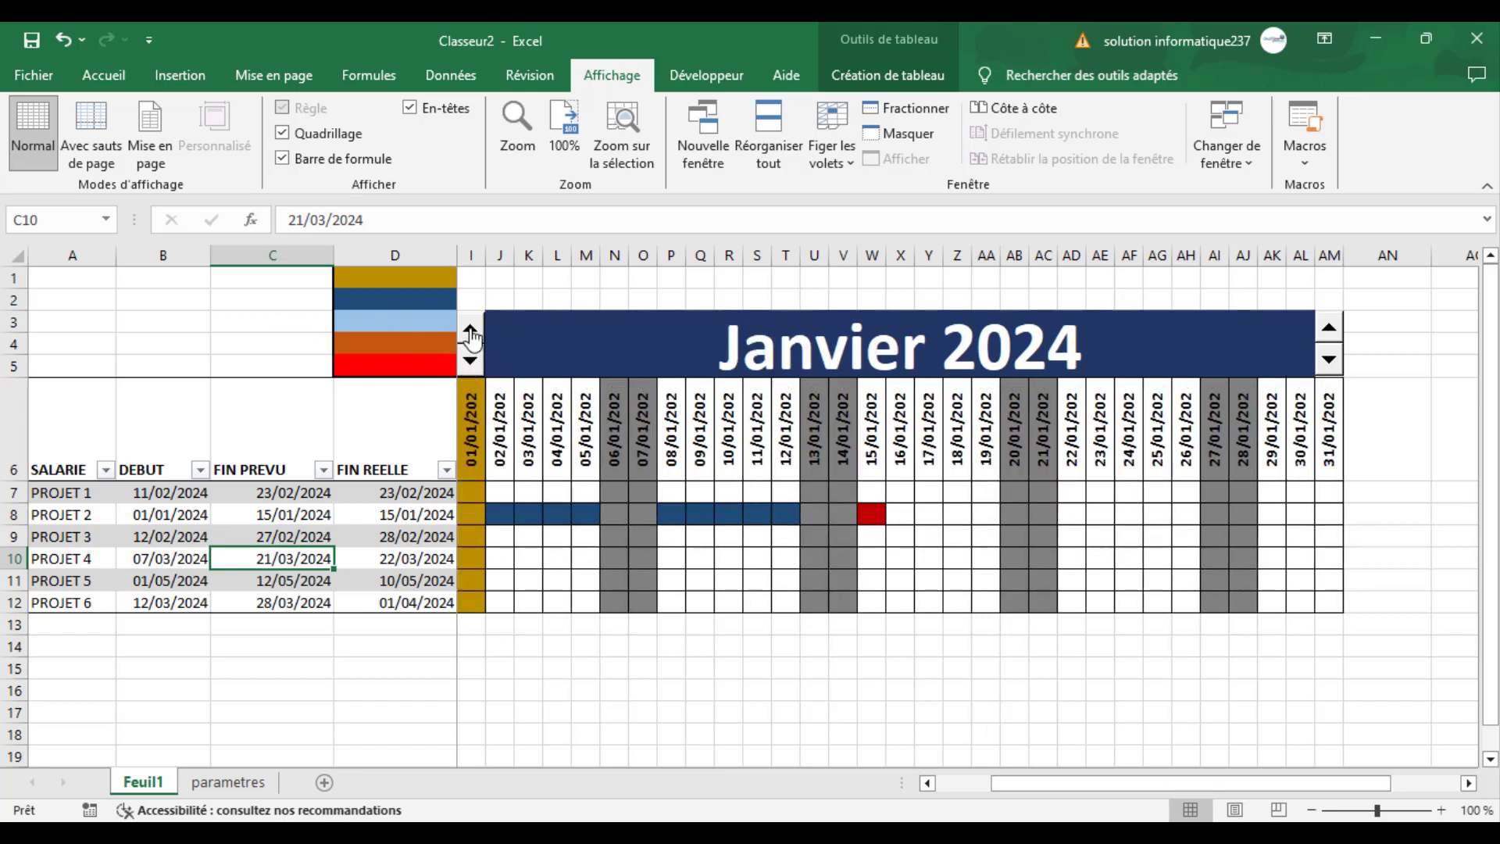
{"action": "left_click", "coordinate": [958, 668]}
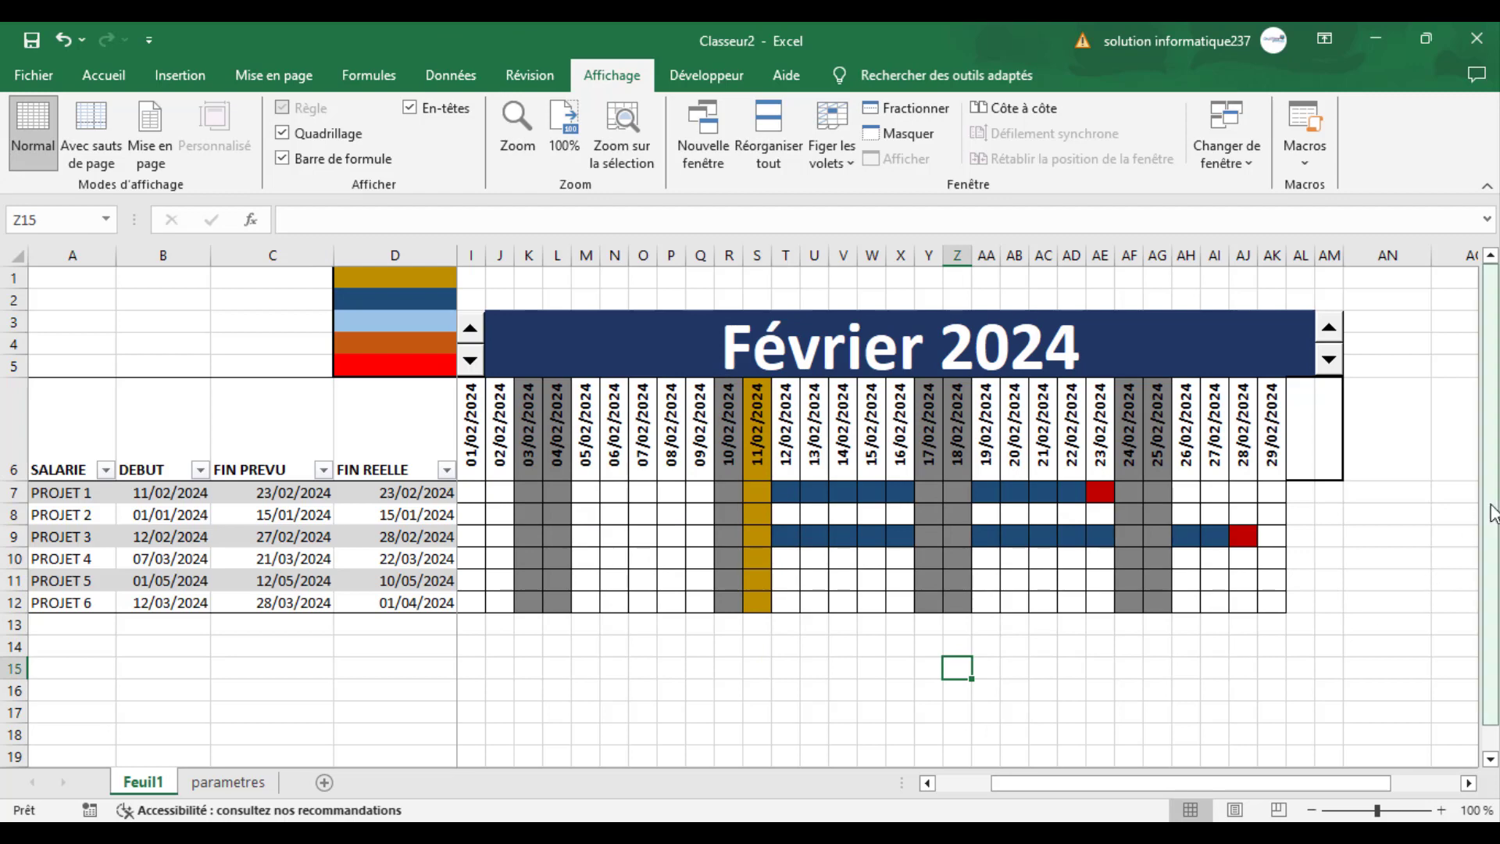
{"action": "left_click_drag", "start_coordinate": [1492, 508], "coordinate": [1496, 476]}
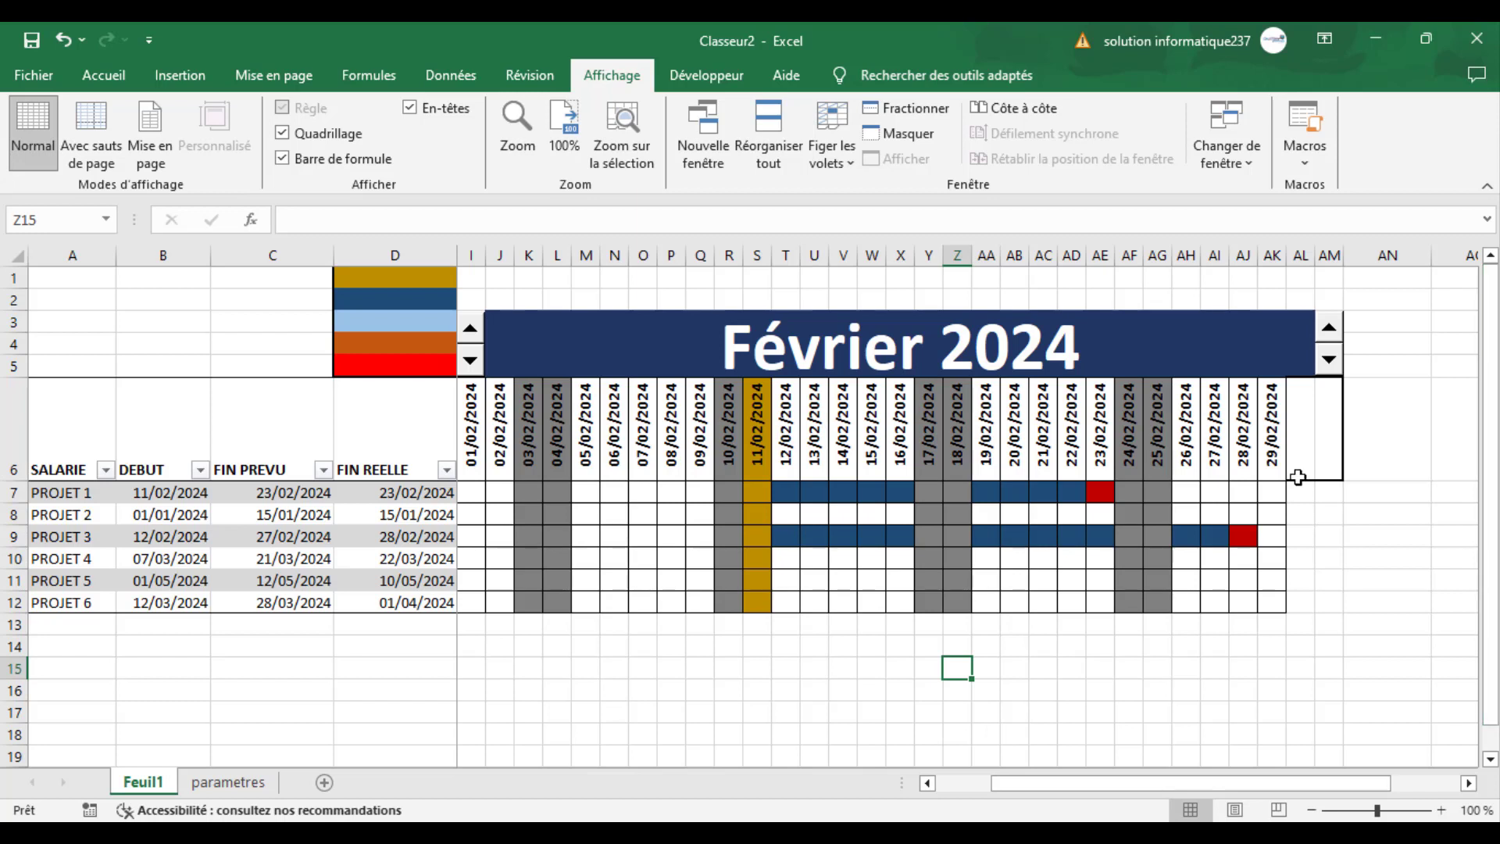
{"action": "left_click", "coordinate": [947, 692]}
{"action": "left_click", "coordinate": [764, 710]}
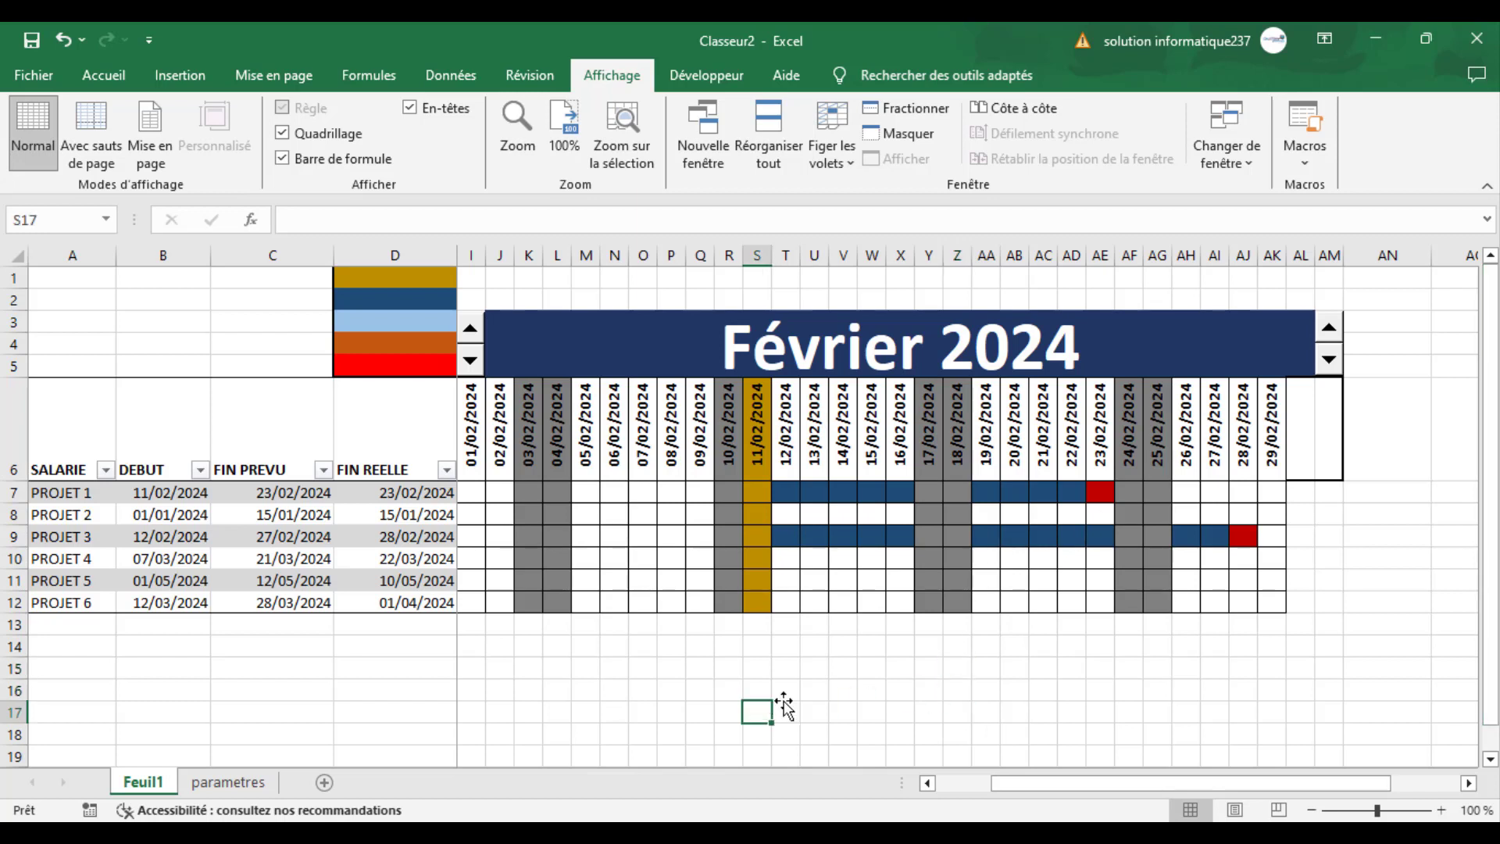
{"action": "left_click", "coordinate": [1210, 707]}
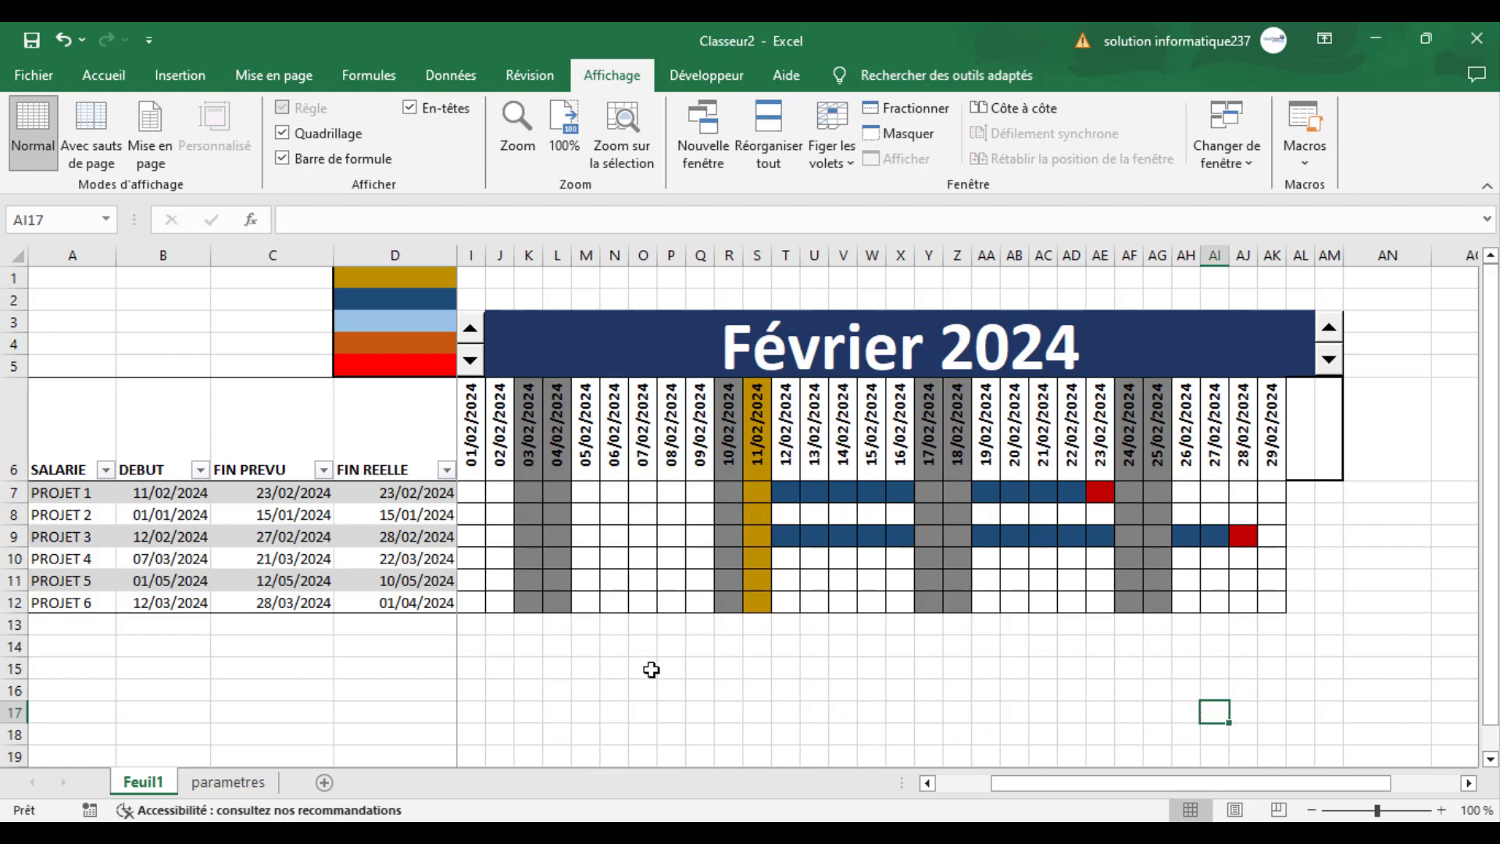
{"action": "left_click_drag", "start_coordinate": [1015, 777], "coordinate": [943, 782]}
{"action": "left_click", "coordinate": [969, 652]}
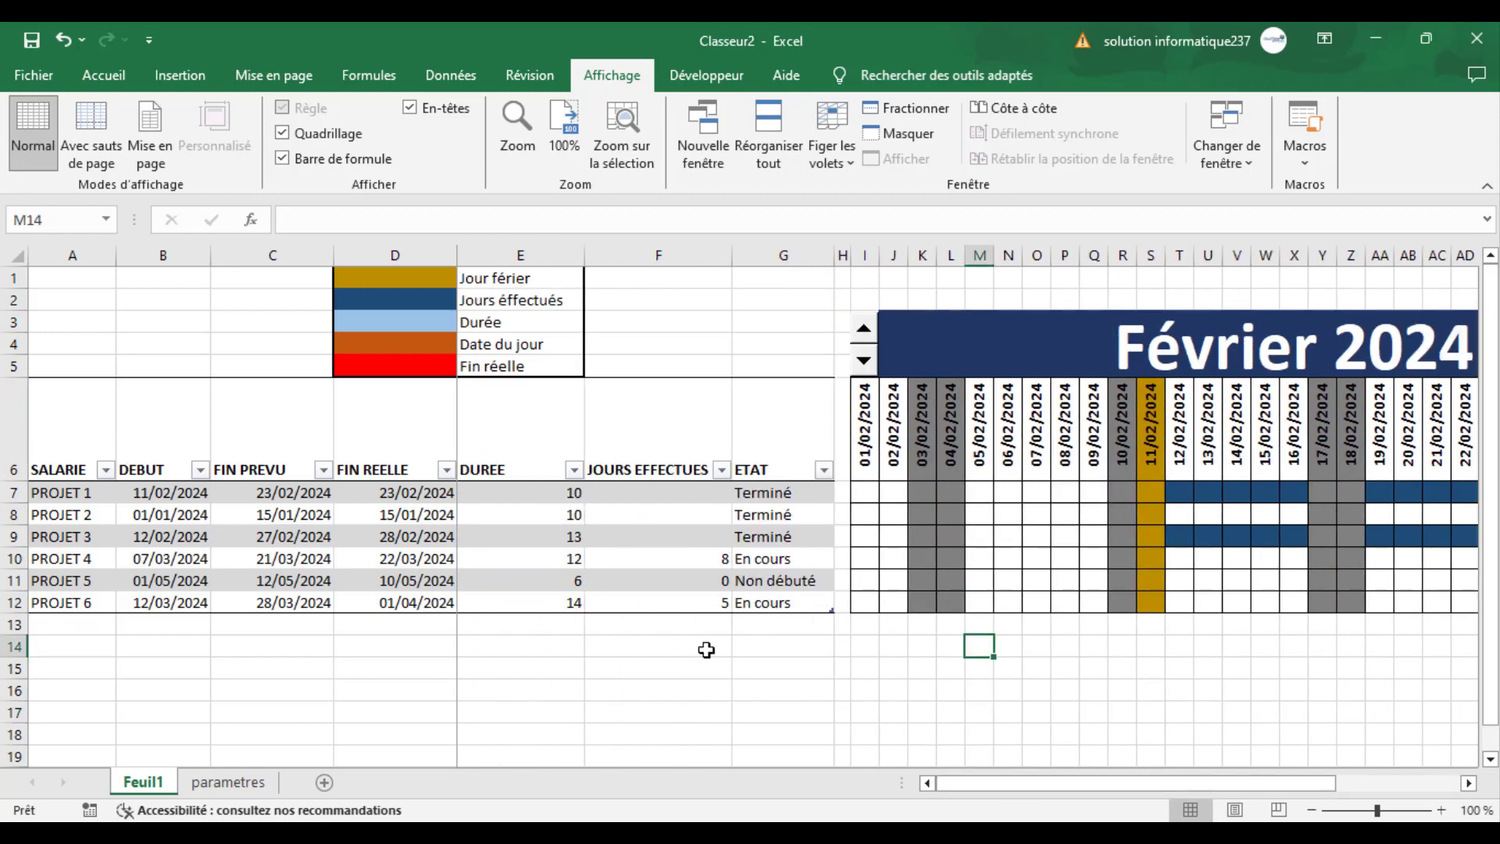
{"action": "left_click", "coordinate": [272, 672]}
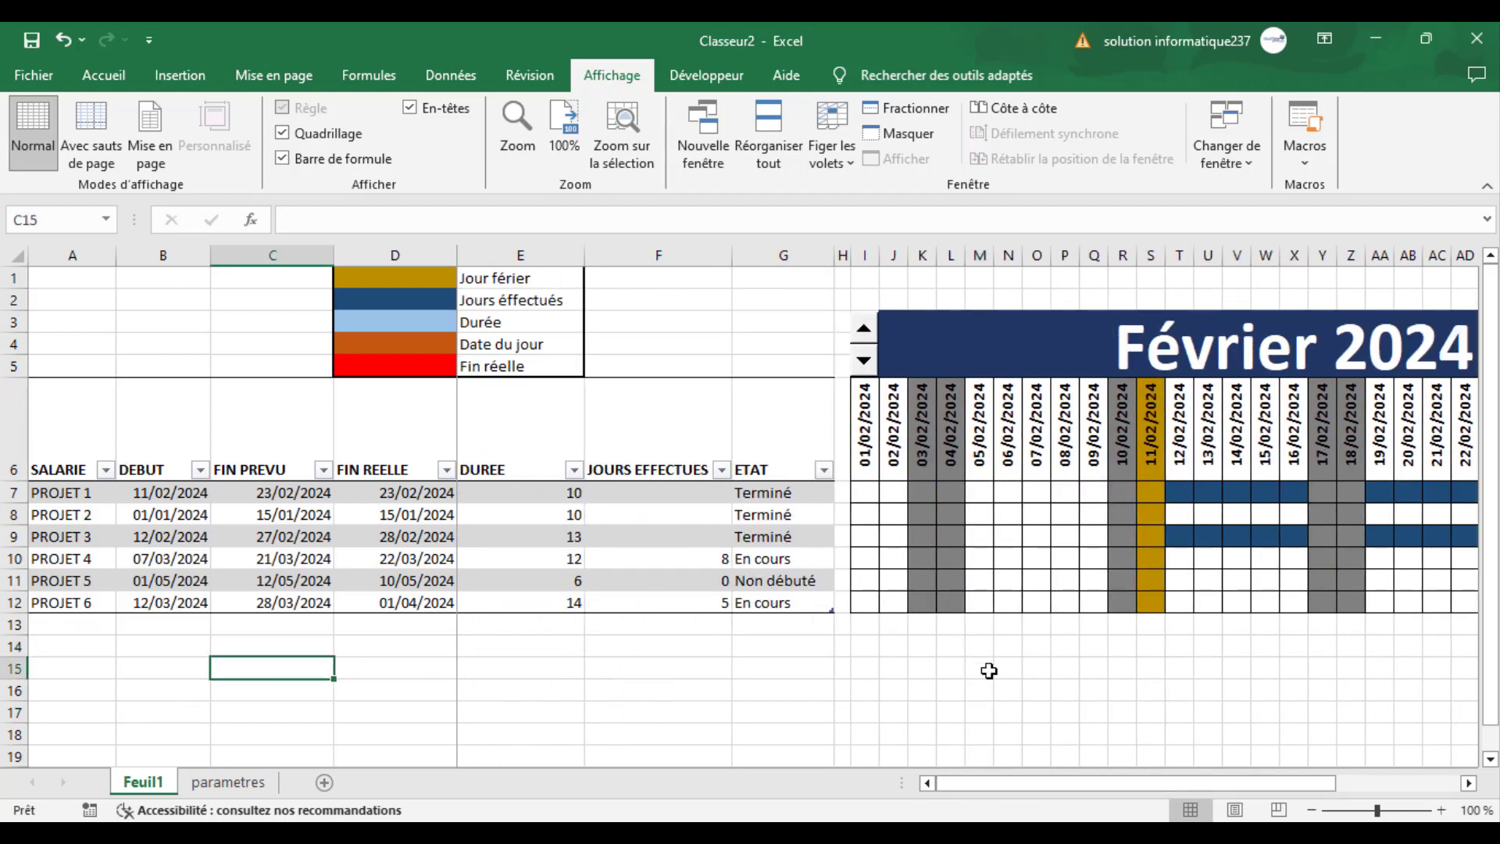